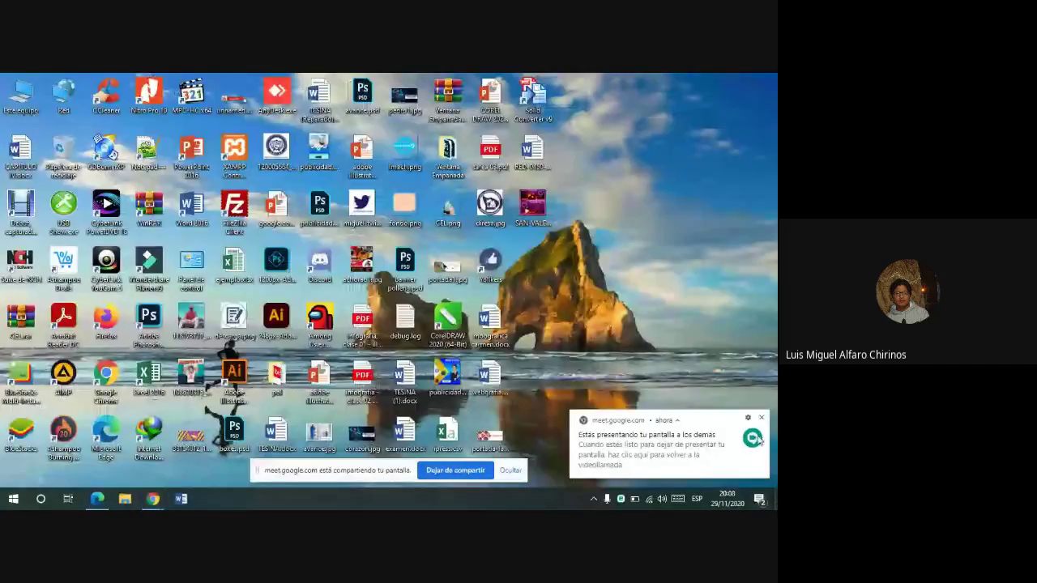
- Dismiss the Meet screen-sharing notice and refresh the Windows desktop
left_click(761, 417)
left_click(510, 470)
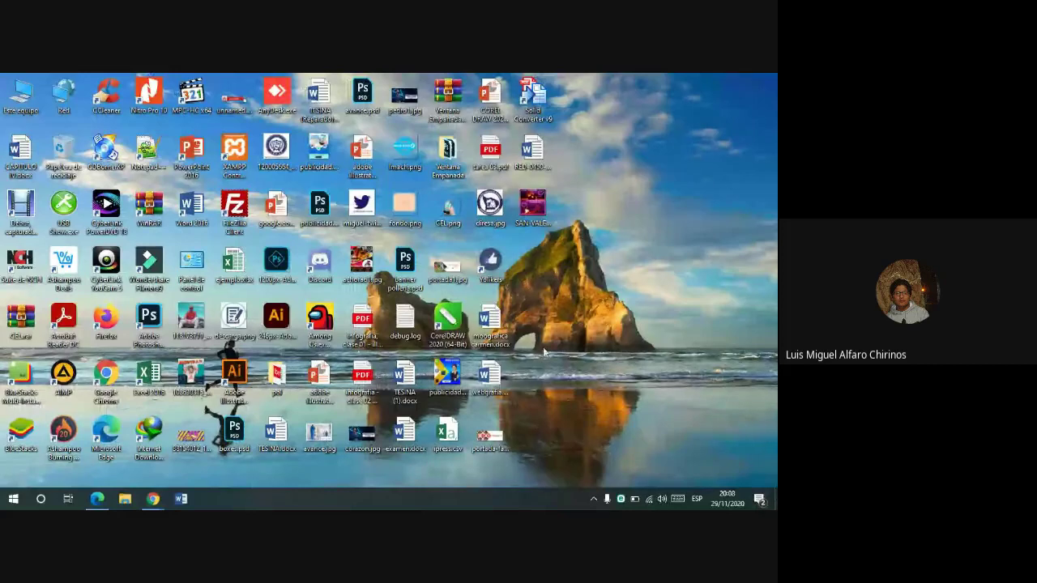
right_click(586, 309)
left_click(609, 341)
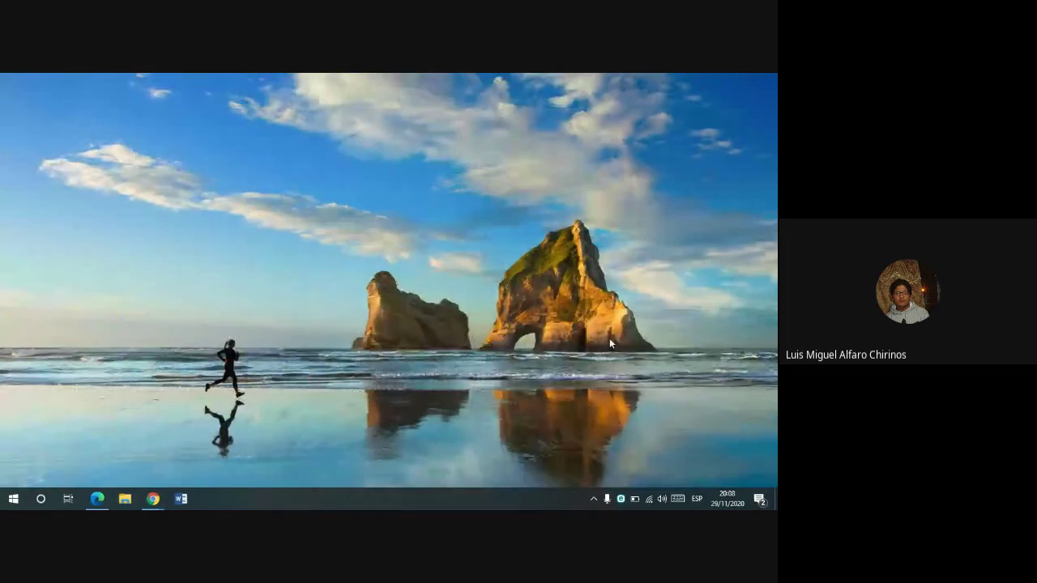
- Bring Chrome to the front showing an empty new-tab page
right_click(601, 303)
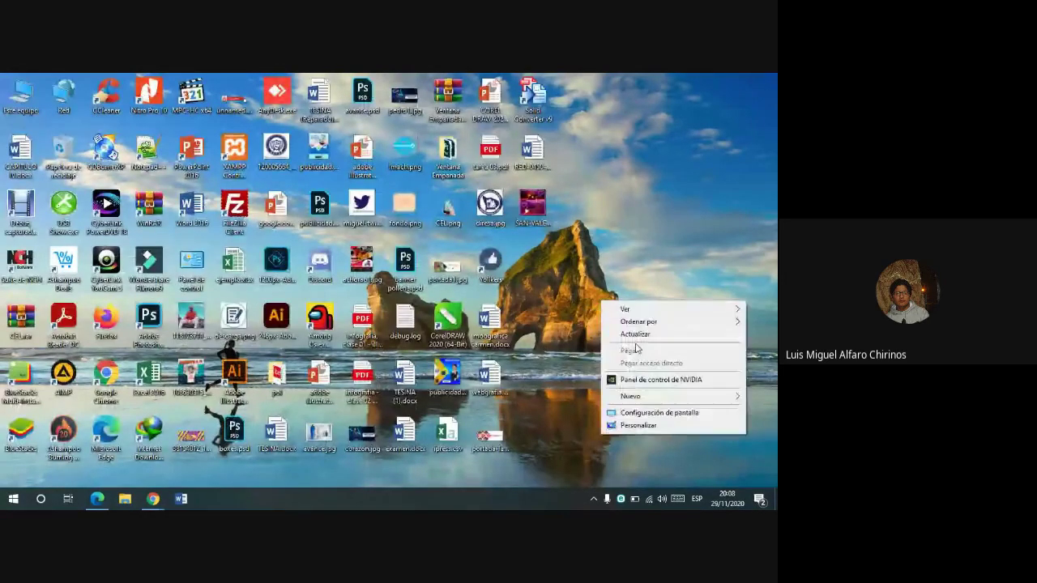
left_click(635, 334)
mouse_move(152, 499)
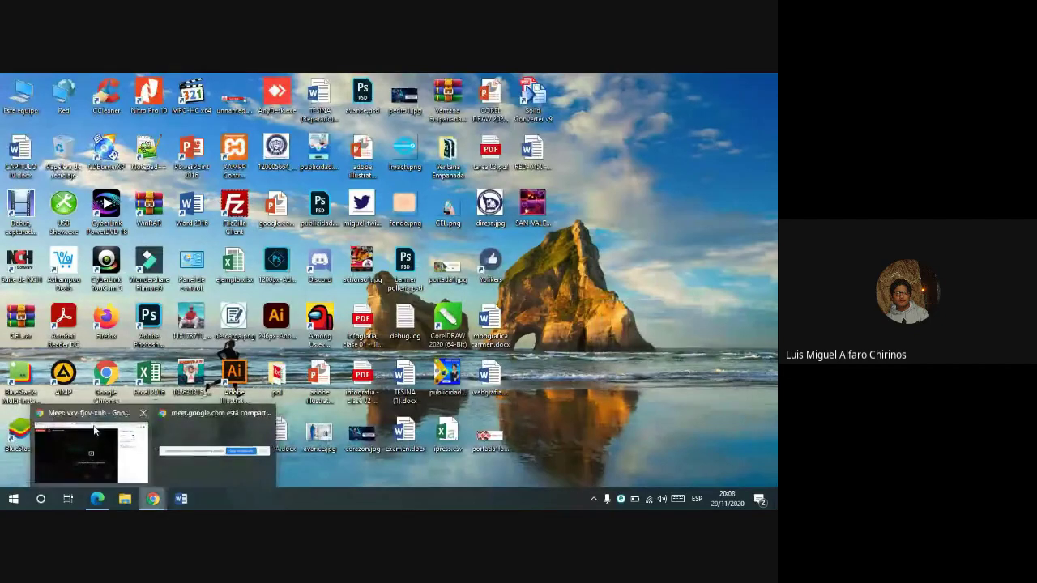
left_click(91, 454)
left_click(486, 83)
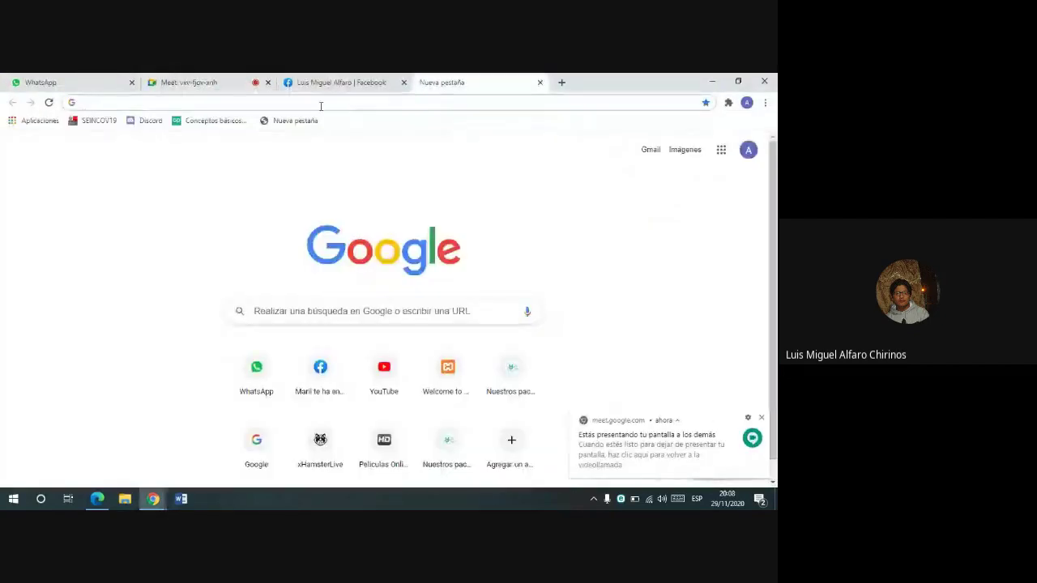
- Load Google Classroom and switch to a different Google account
type("clas")
key("Return")
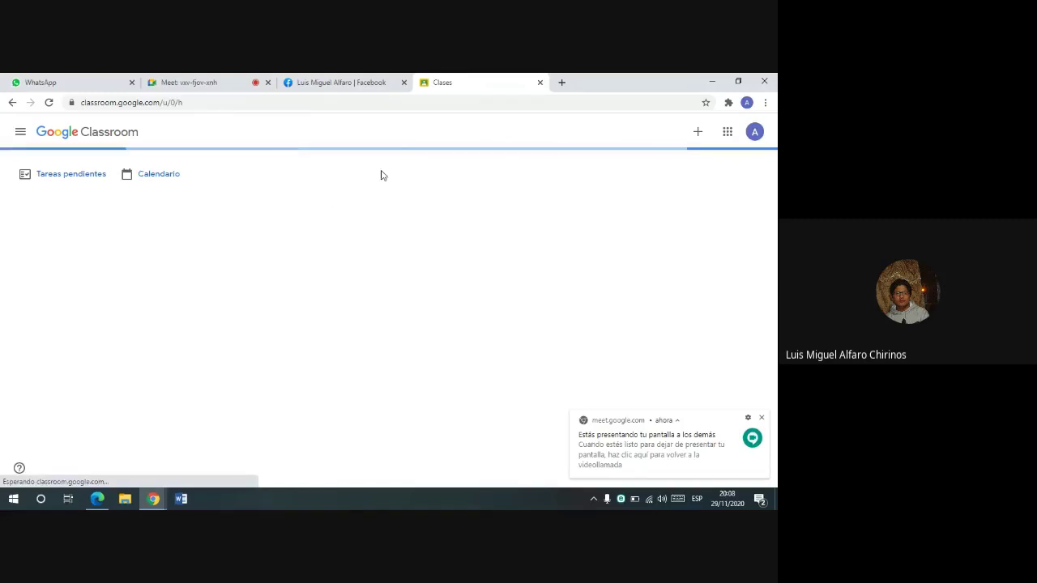
left_click(750, 136)
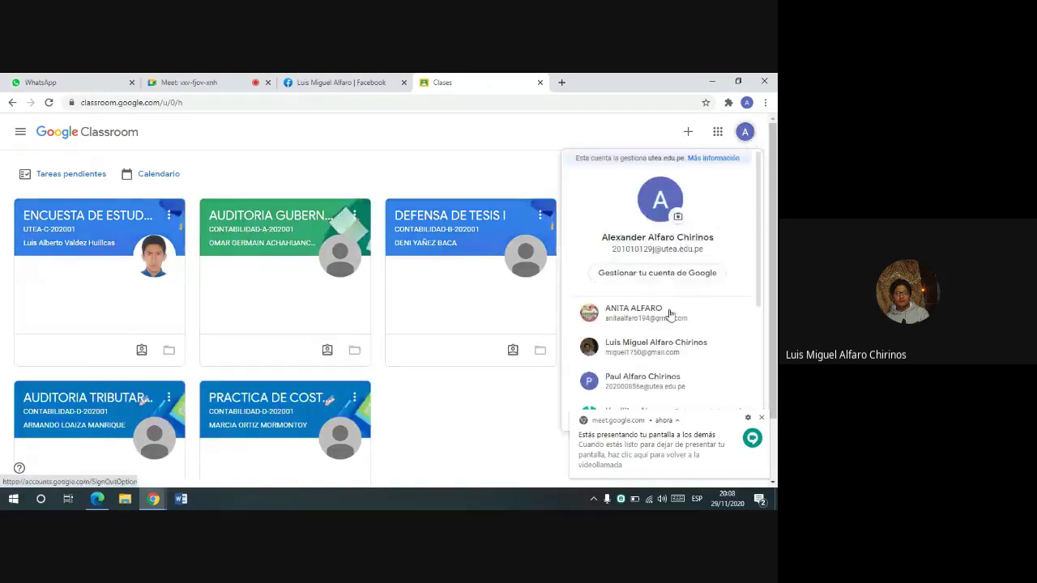
left_click(648, 347)
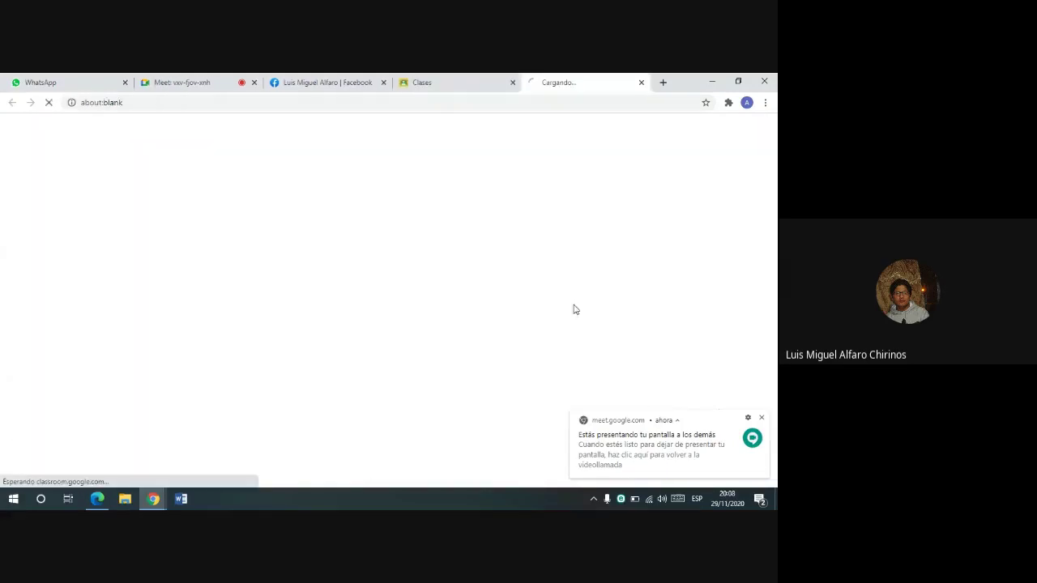
left_click(512, 82)
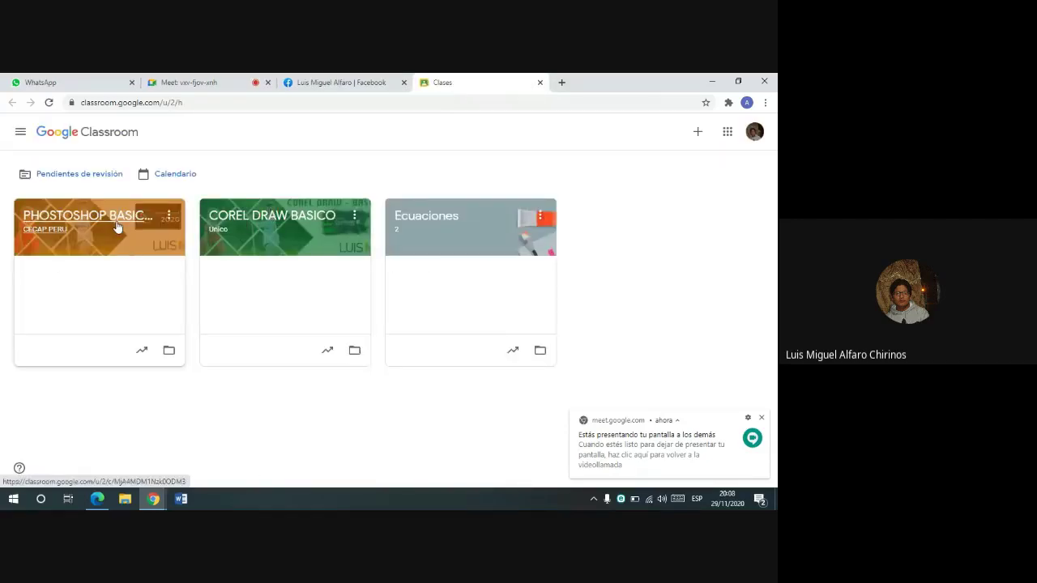
- Browse the PHOSTOSHOP BASICO classwork topics, then minimize Chrome
left_click(116, 224)
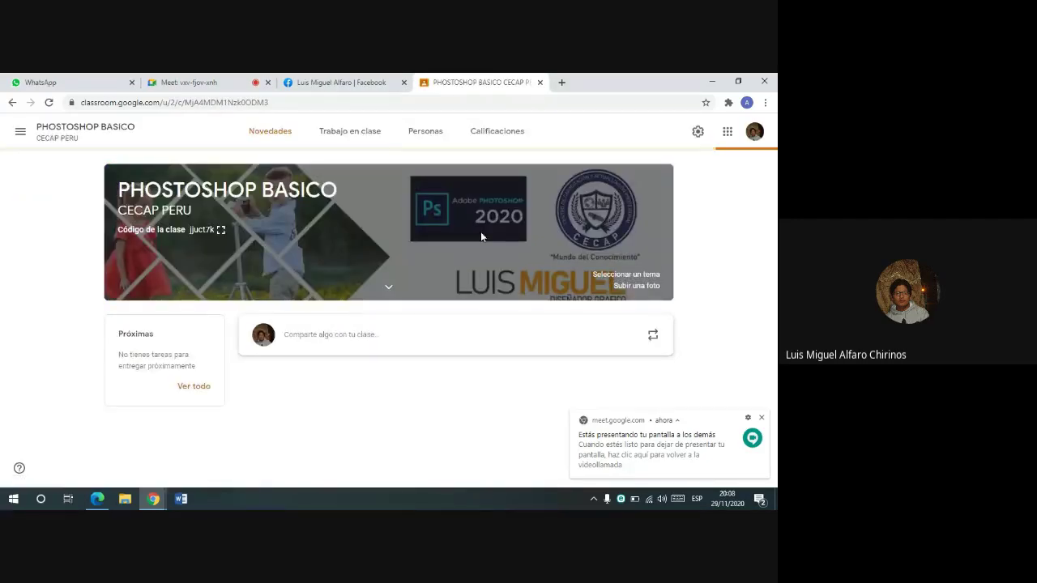
left_click(359, 147)
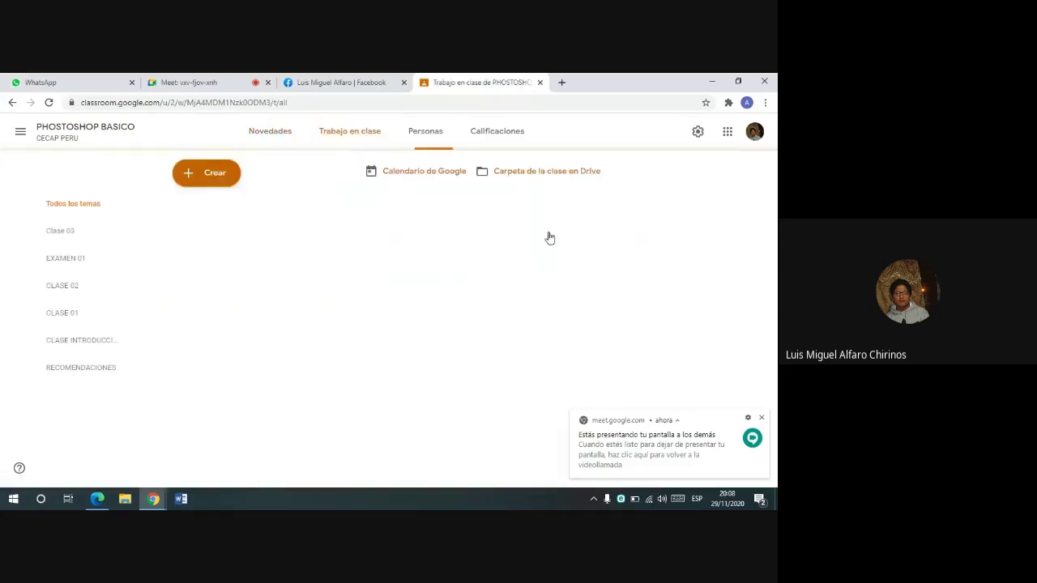
scroll(548, 235, "down", 5)
scroll(486, 259, "down", 5)
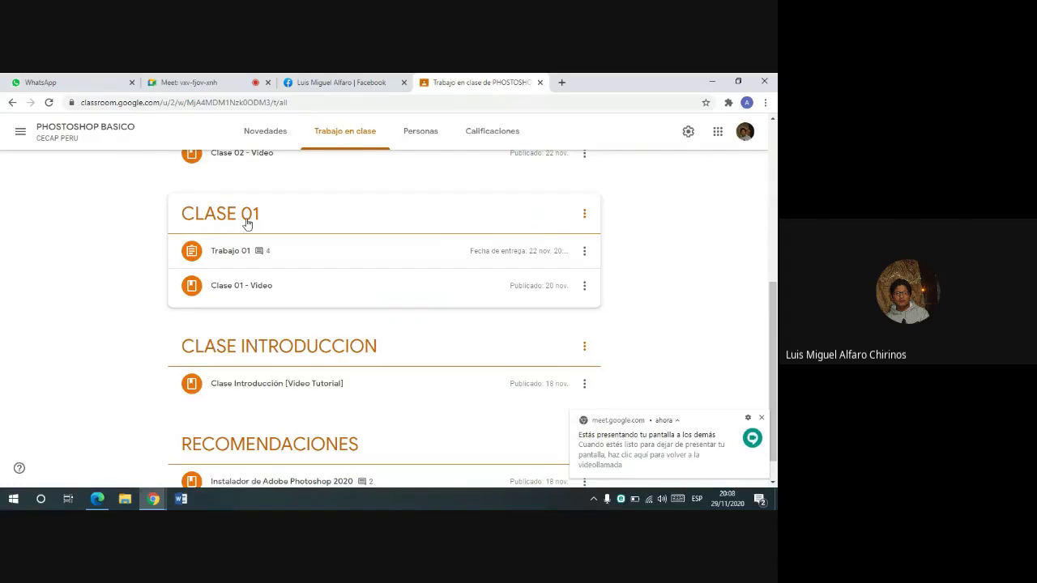
scroll(279, 233, "up", 1)
scroll(268, 235, "up", 1)
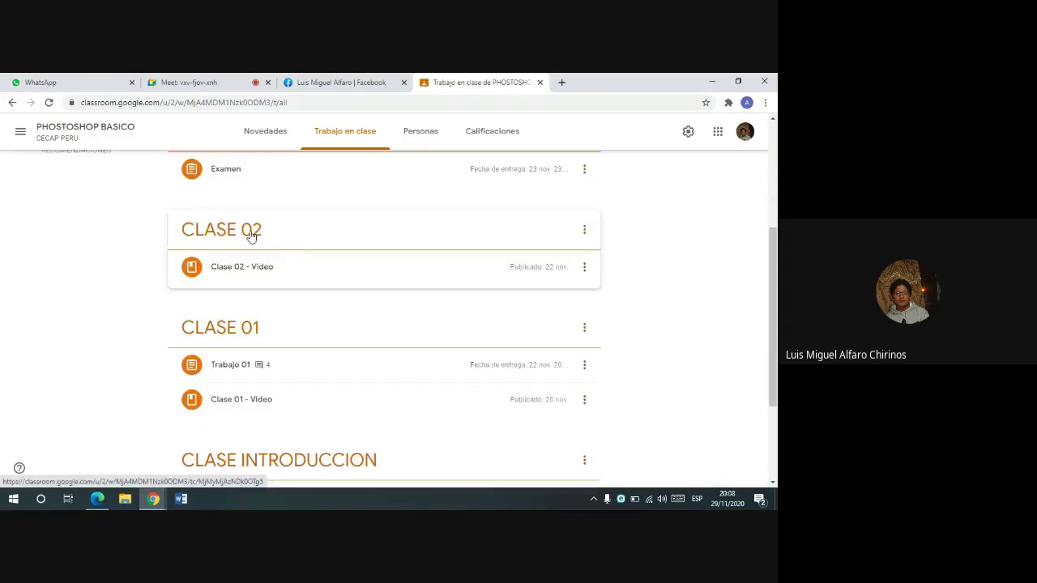
scroll(340, 267, "up", 2)
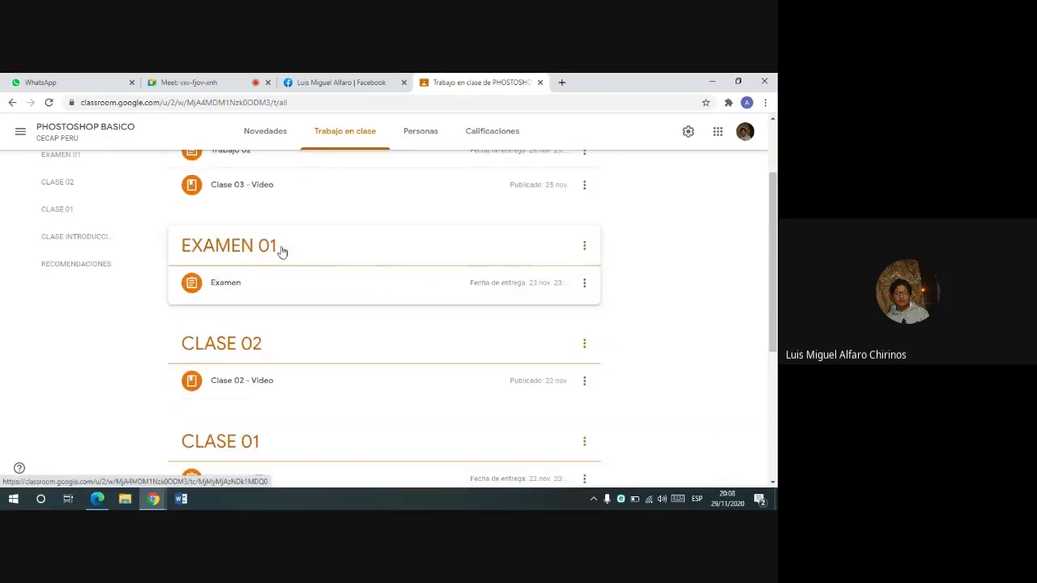
scroll(271, 245, "up", 2)
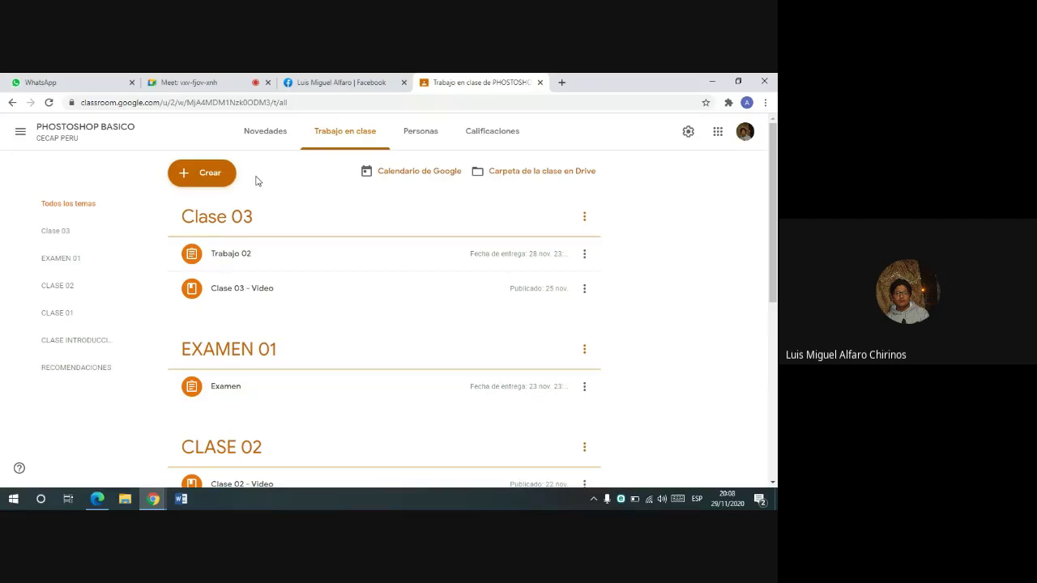
scroll(381, 316, "down", 2)
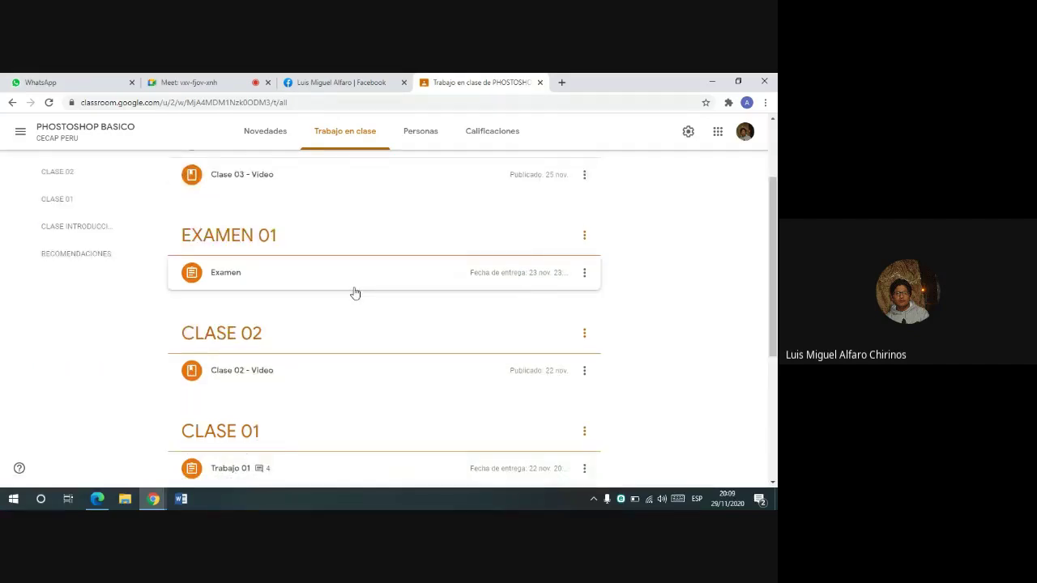
scroll(354, 291, "up", 2)
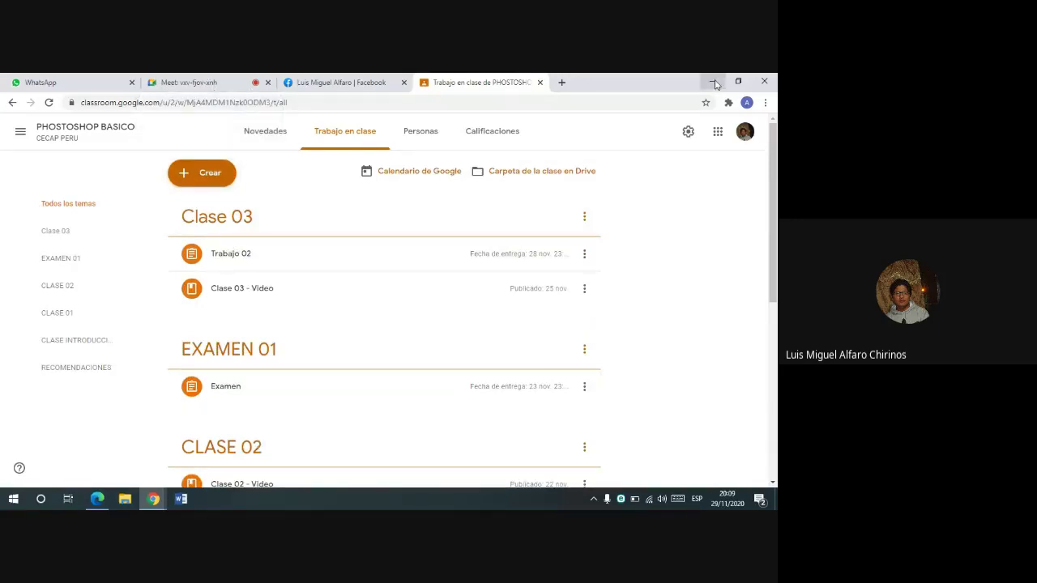
left_click(713, 82)
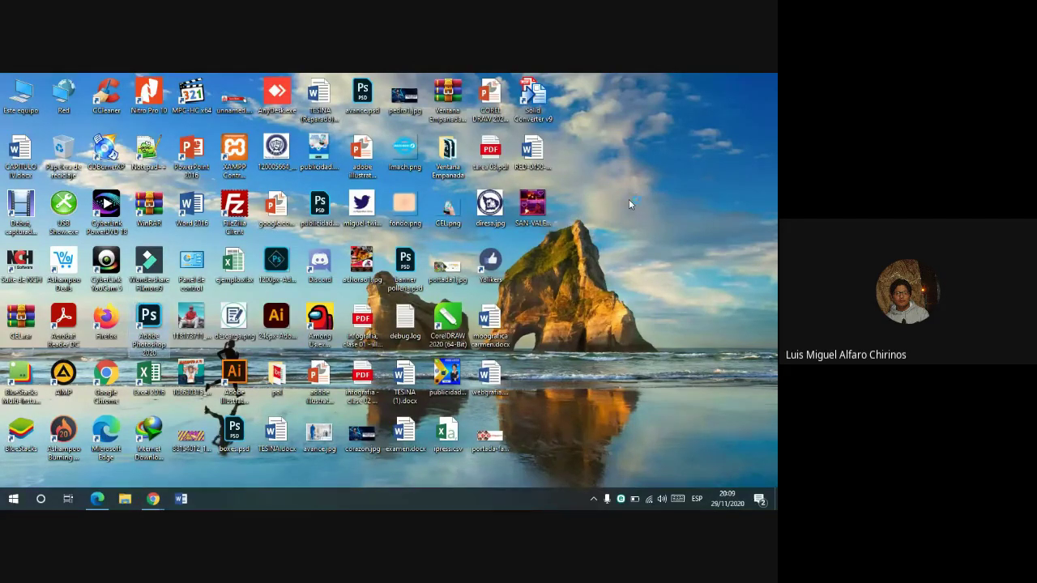
- Launch Photoshop, then restore Chrome on the WhatsApp chat tab
key("Return")
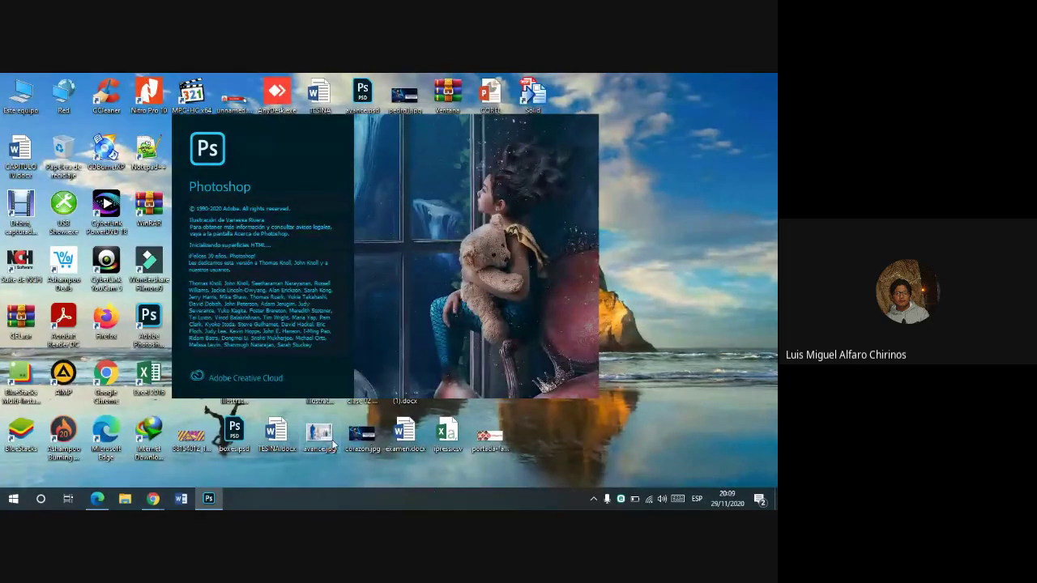
mouse_move(153, 499)
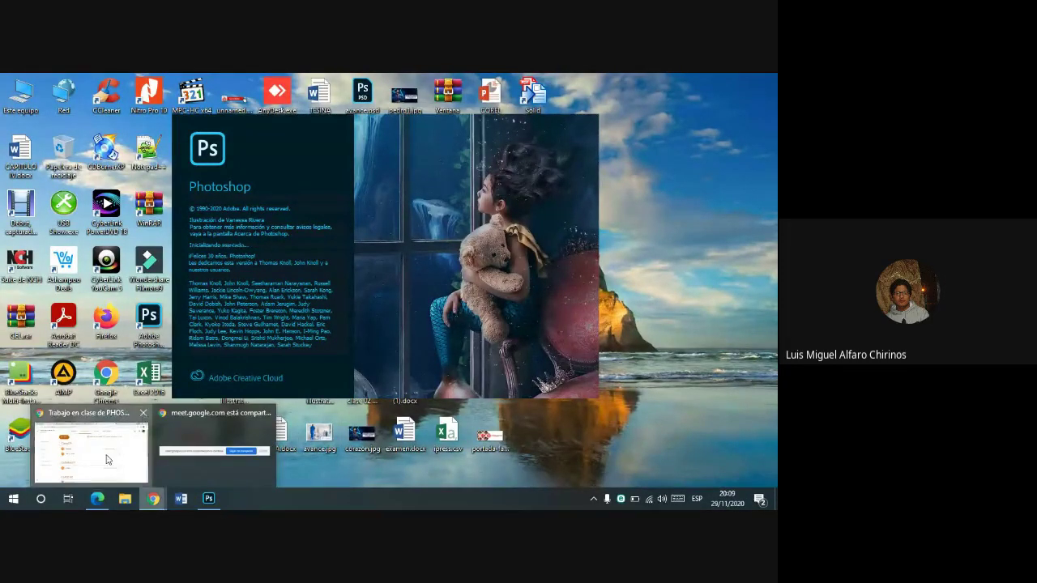
left_click(107, 460)
left_click(40, 82)
- Zoom in and out on the shared Photoshop screenshot, then bring Photoshop forward
left_click(408, 393)
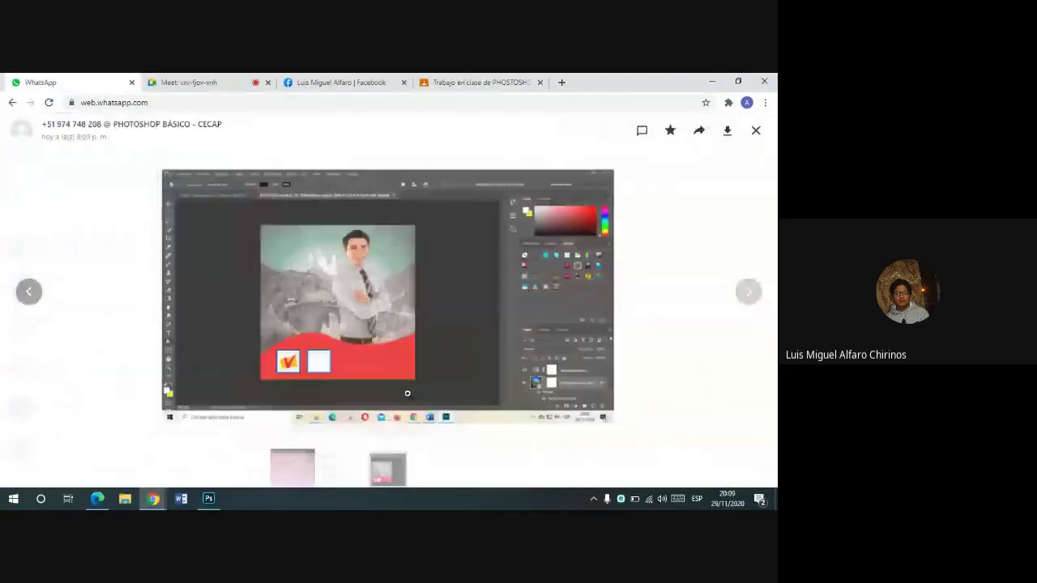
left_click(421, 390)
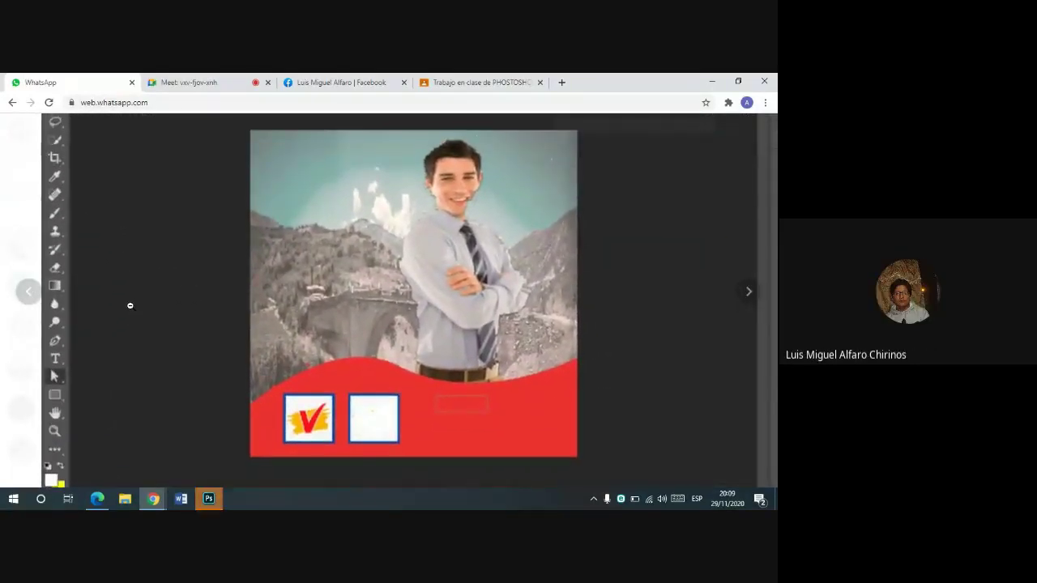
left_click(129, 305)
left_click(208, 498)
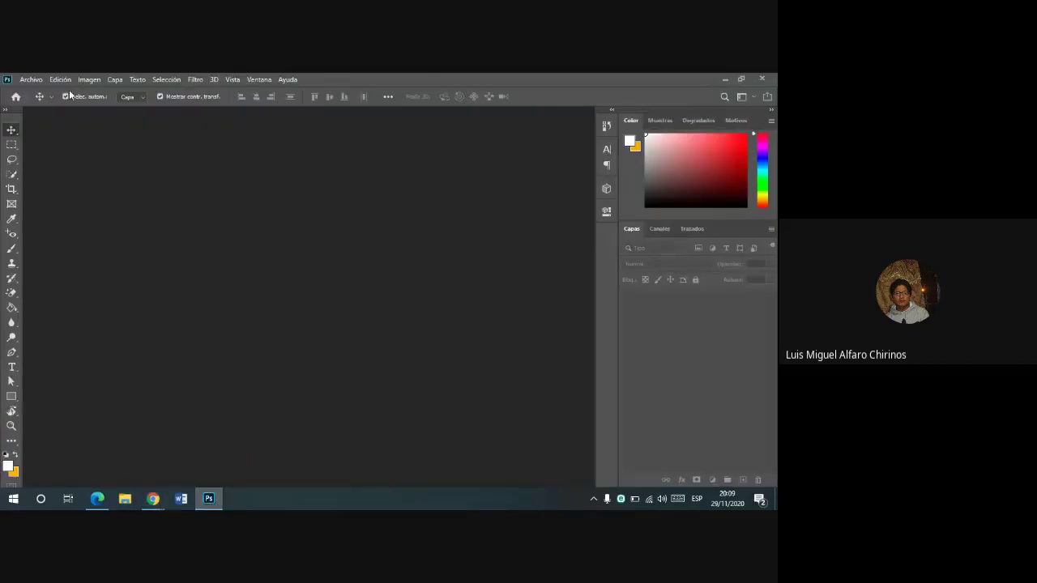
- Create a 1400 × 1400 px, 300 ppi document named 'clase final'
left_click(31, 79)
left_click(68, 92)
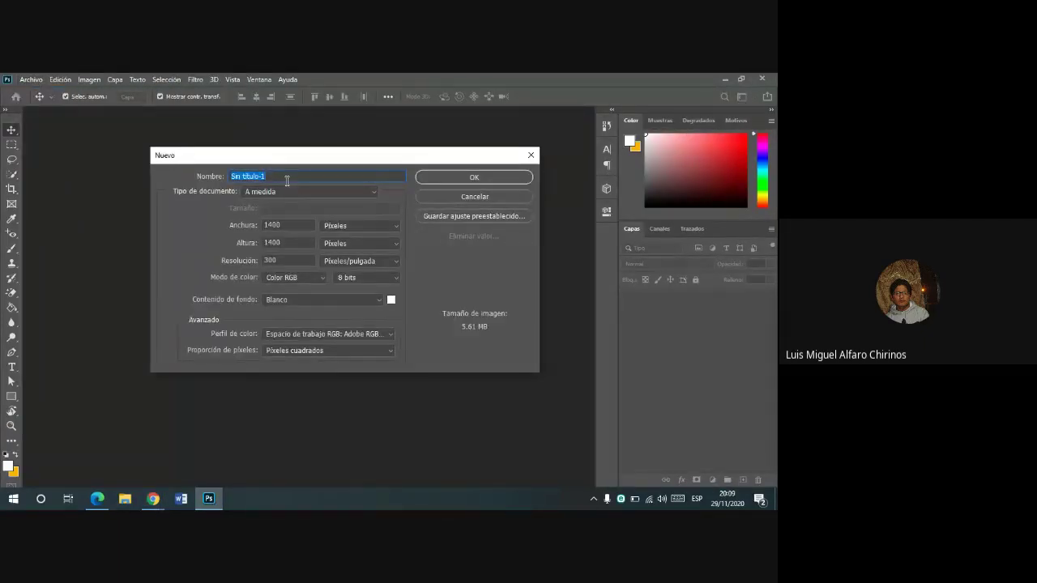
type("clase")
type(" final")
left_click(473, 176)
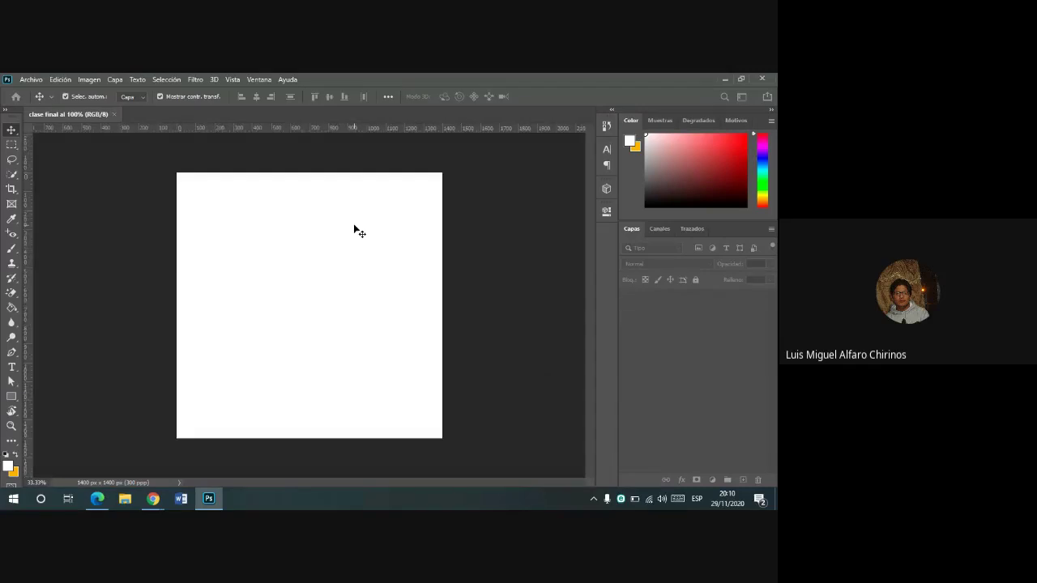
- Choose the Quick Selection tool from the selection flyout and minimize Photoshop
key("XF86MonBrightnessUp")
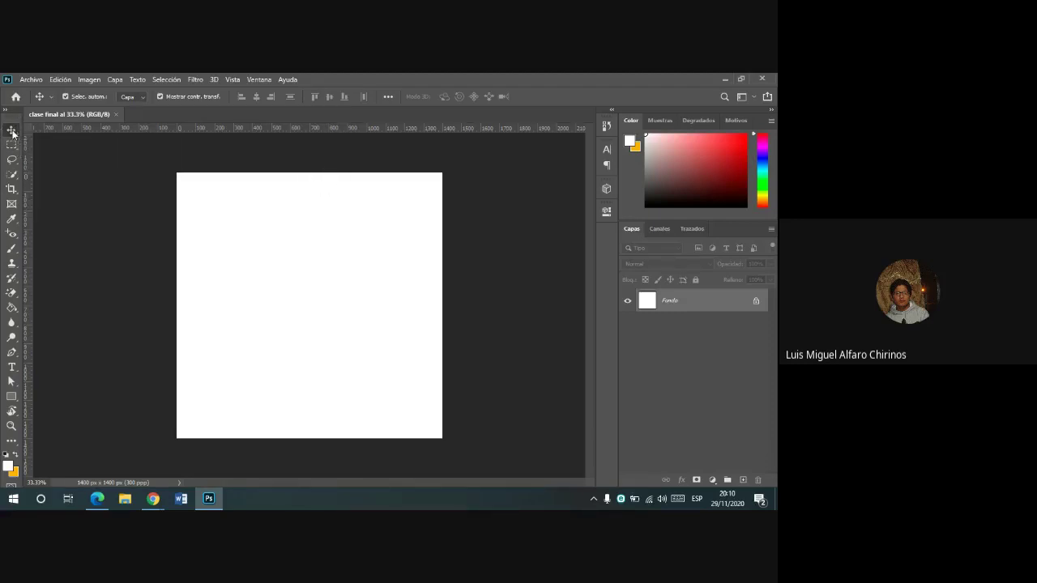
left_click(12, 175)
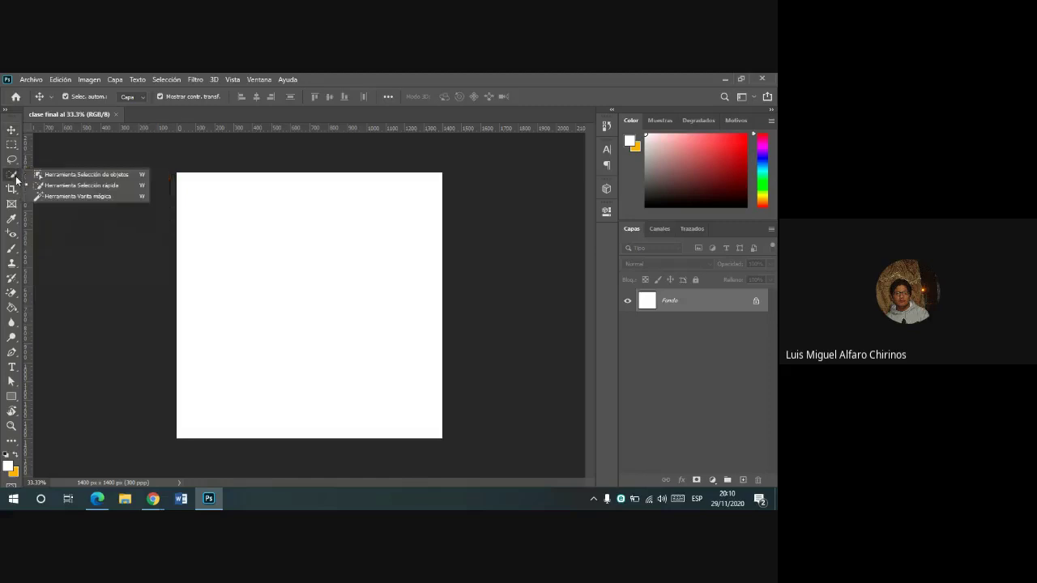
left_click(63, 189)
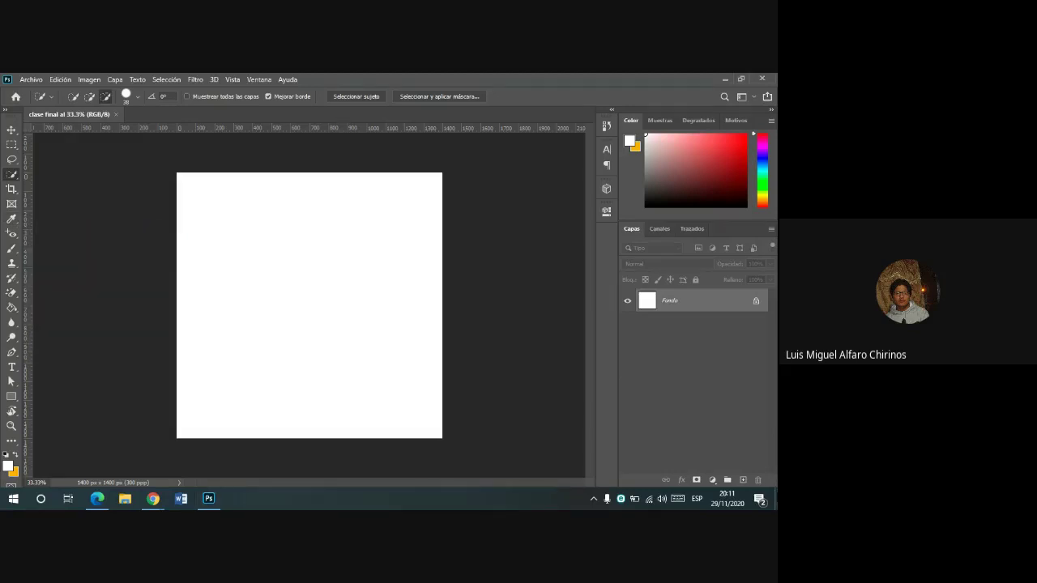
key("super+d")
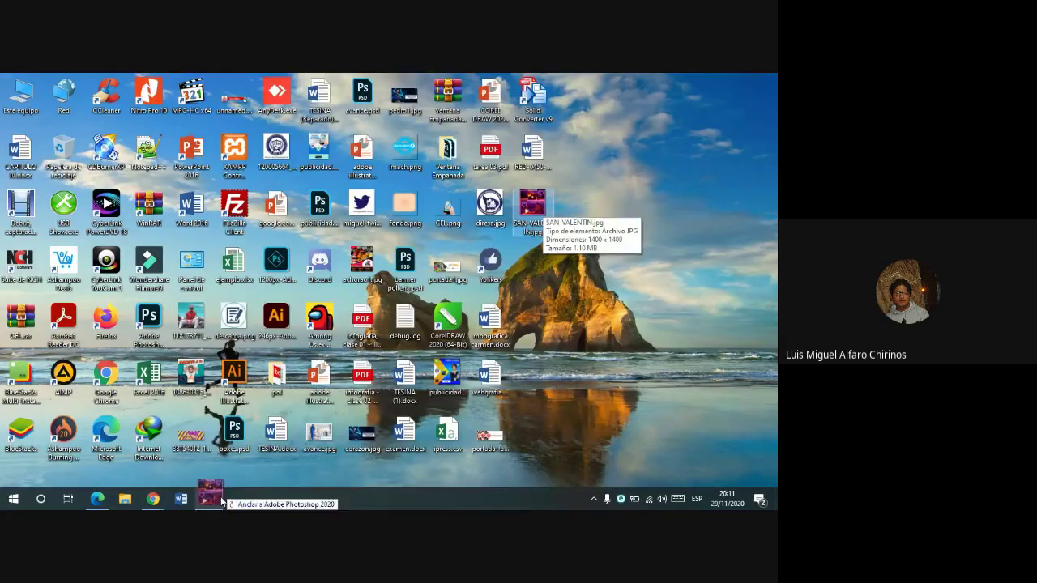
- Place SAN-VALENTIN.jpg on the canvas and shrink it toward the upper-left
left_click(211, 496)
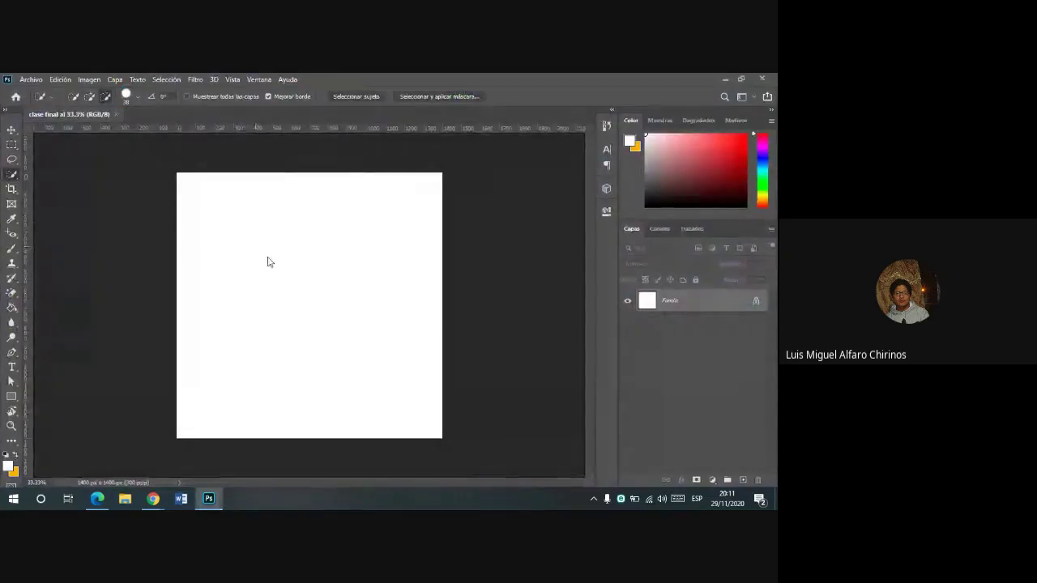
left_click_drag(268, 261, 290, 213)
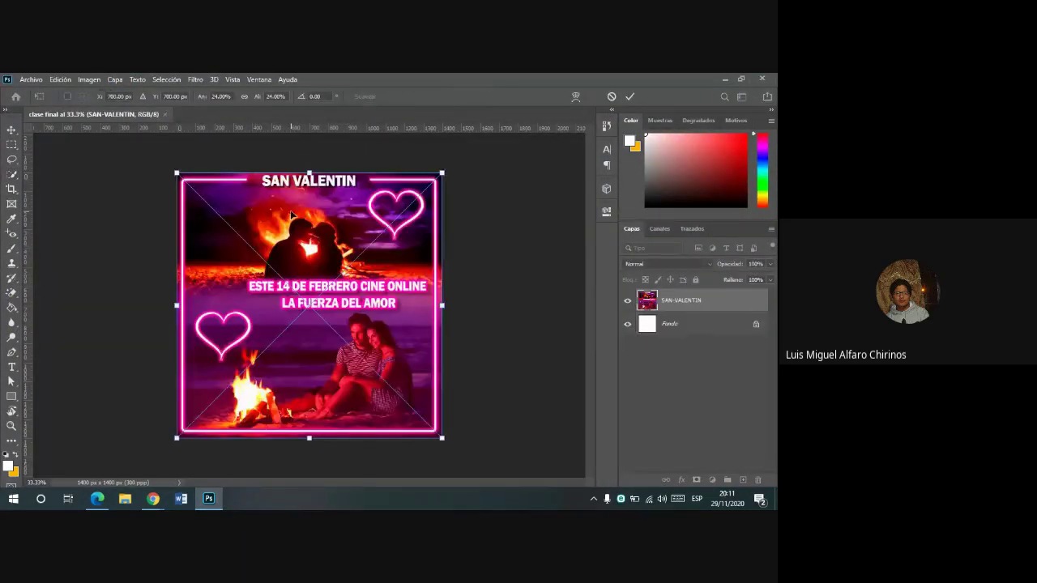
left_click_drag(441, 439, 337, 349)
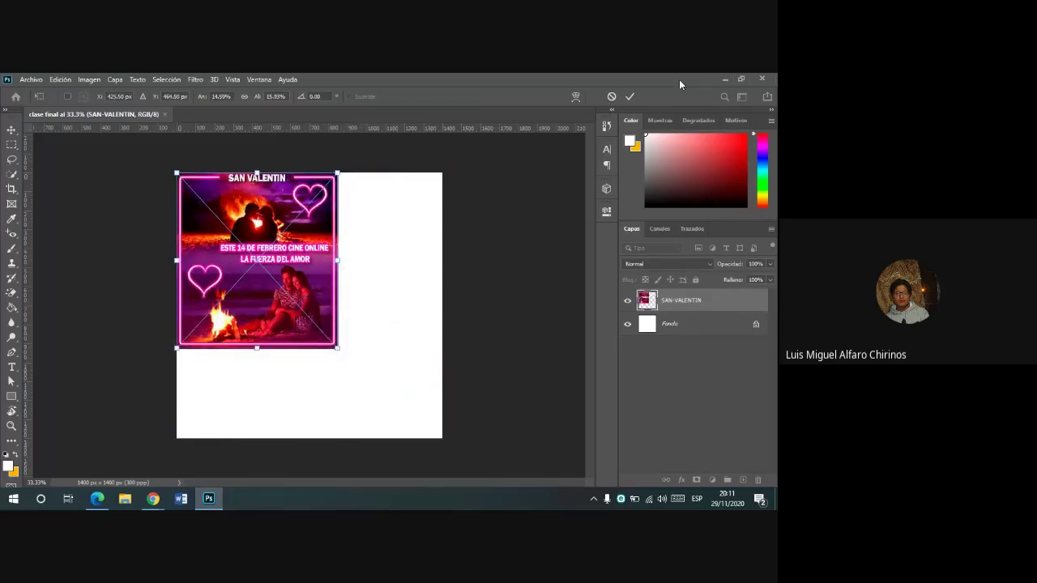
left_click(629, 96)
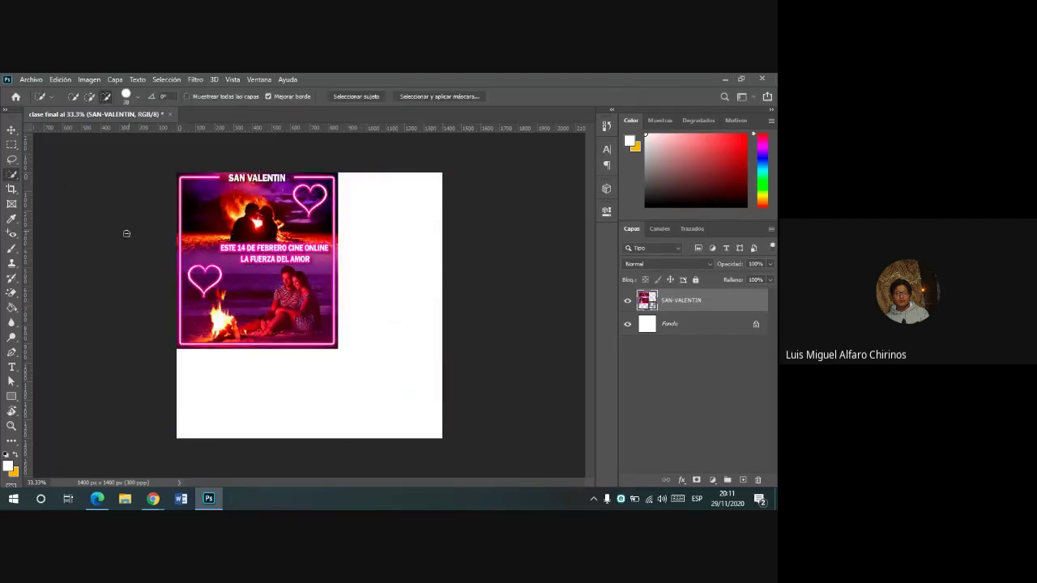
scroll(126, 234, "up", 5)
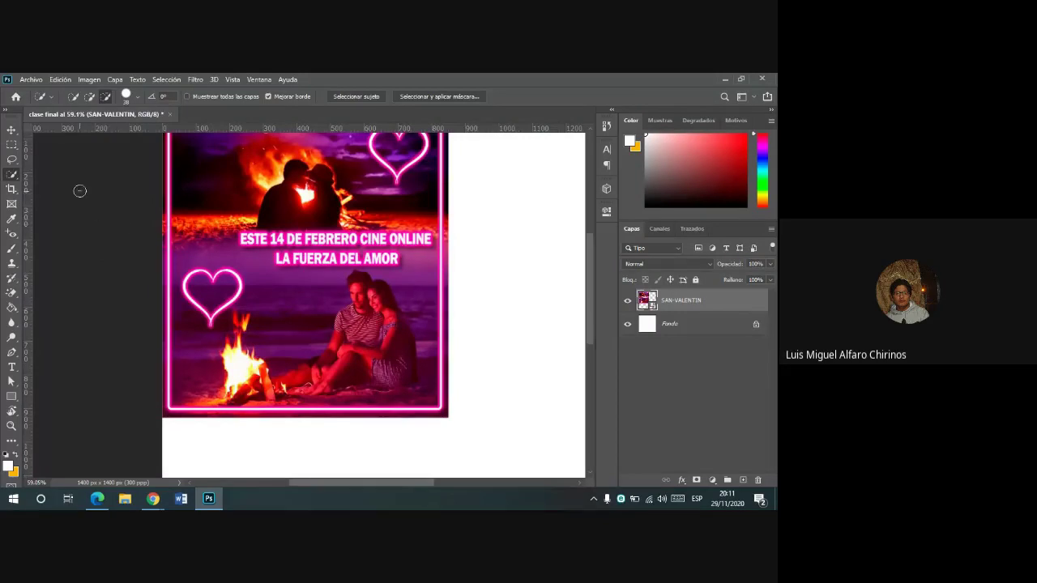
- Use the Eyedropper to sample the fire, then a red poster area, as foreground colour
left_click(12, 218)
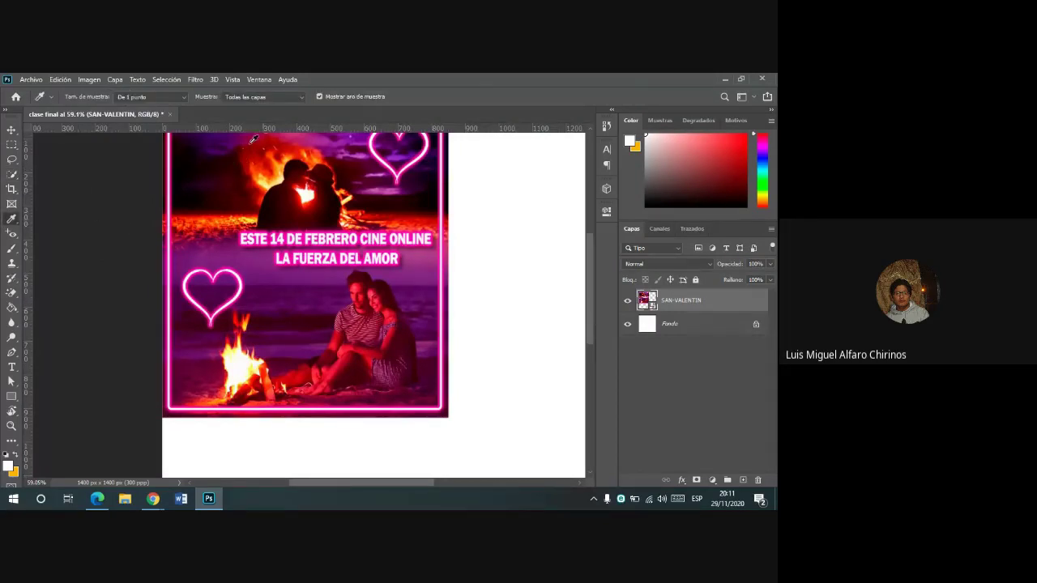
right_click(11, 221)
left_click(13, 221)
scroll(328, 159, "up", 2)
scroll(311, 163, "up", 2)
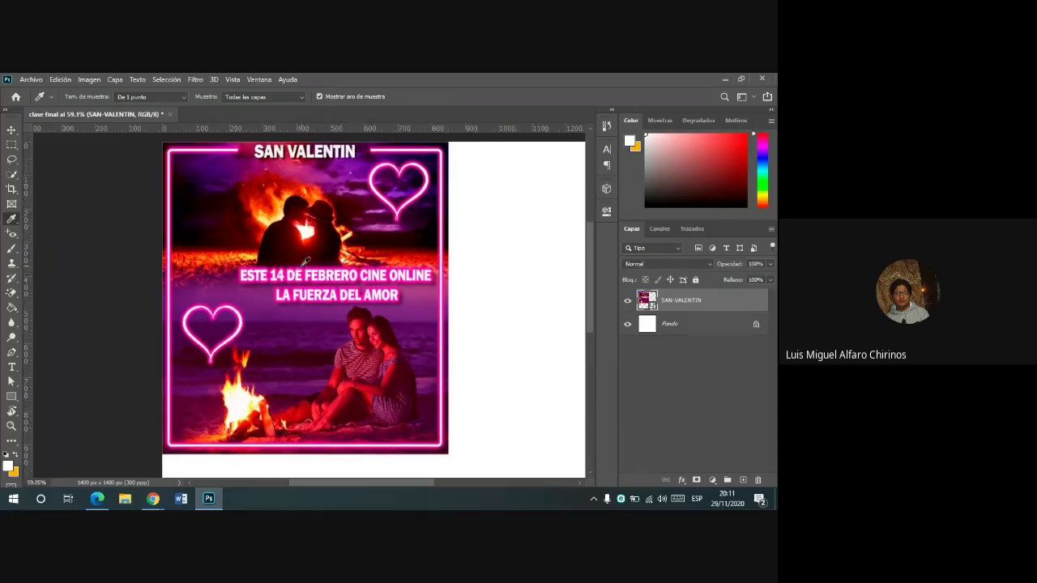
left_click(273, 191)
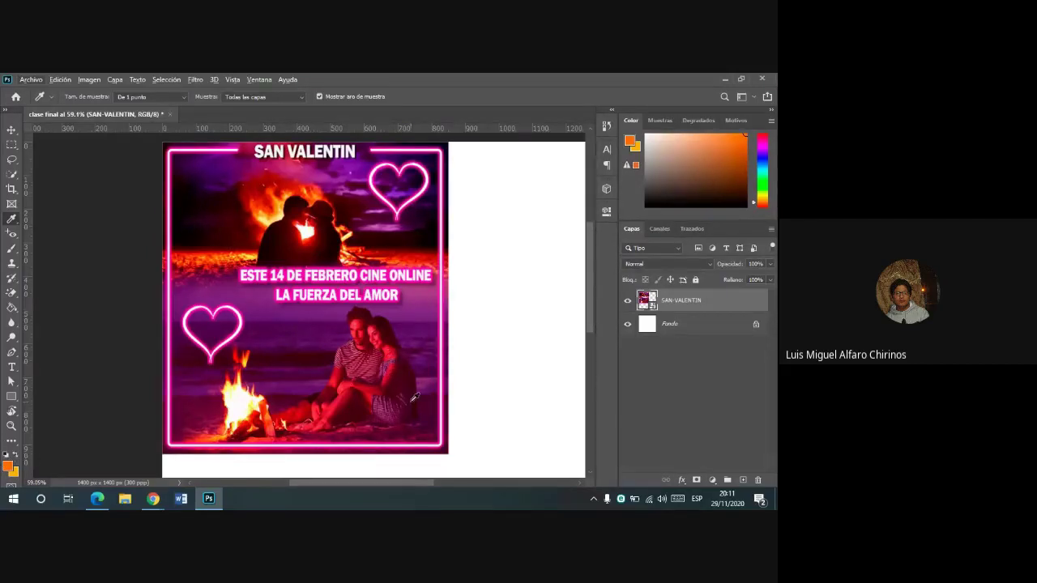
left_click(389, 348)
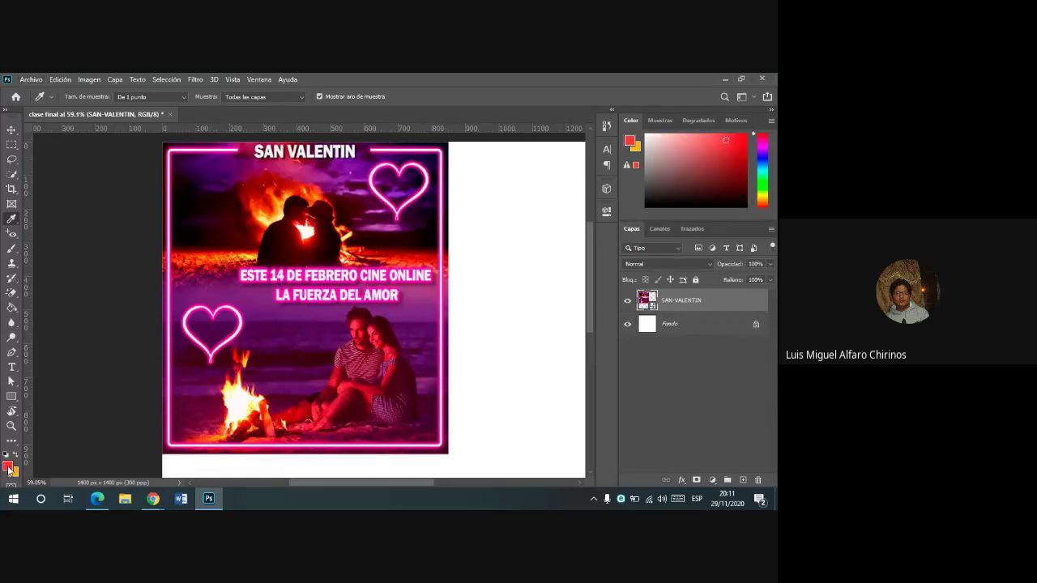
- Try the Frame, Eyedropper and Brush tools, ending on the Move tool
left_click(12, 204)
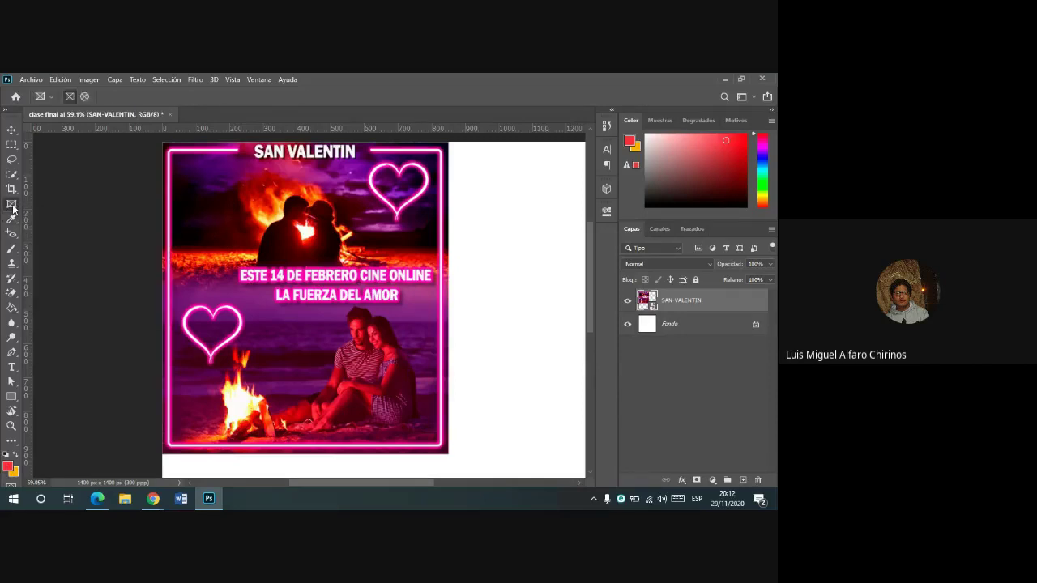
left_click(13, 218)
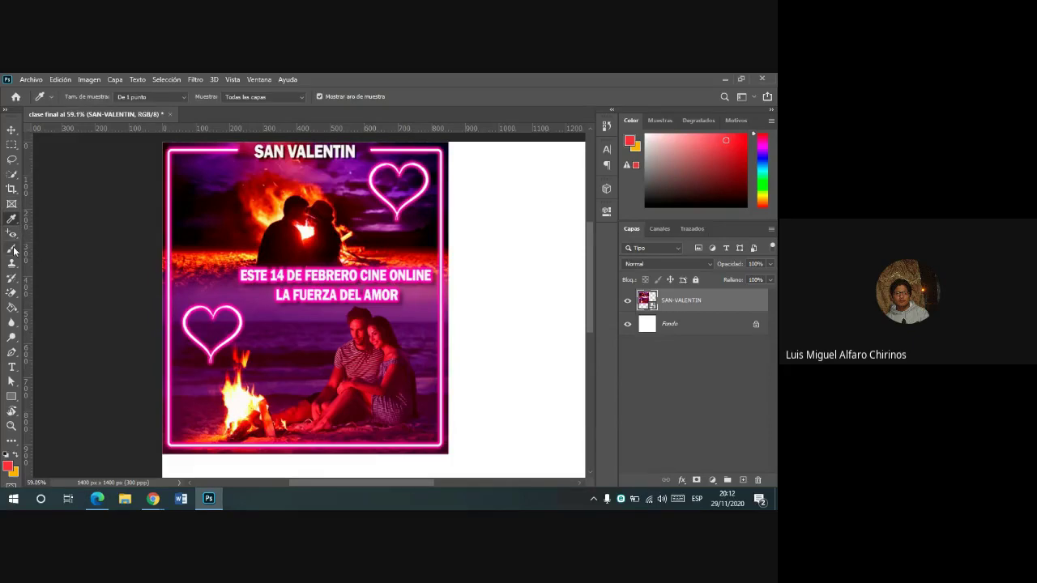
left_click(14, 253)
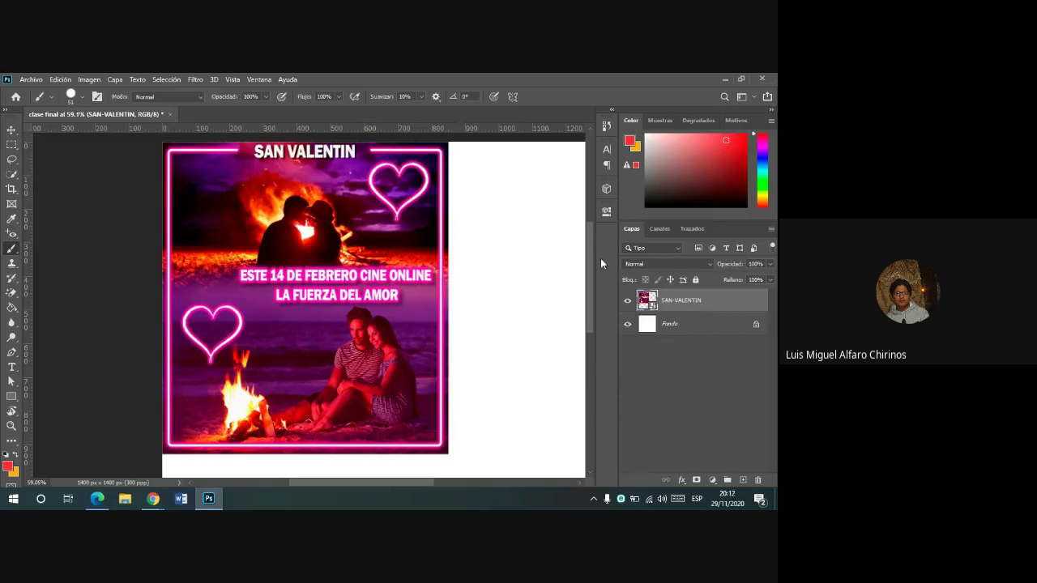
left_click(11, 129)
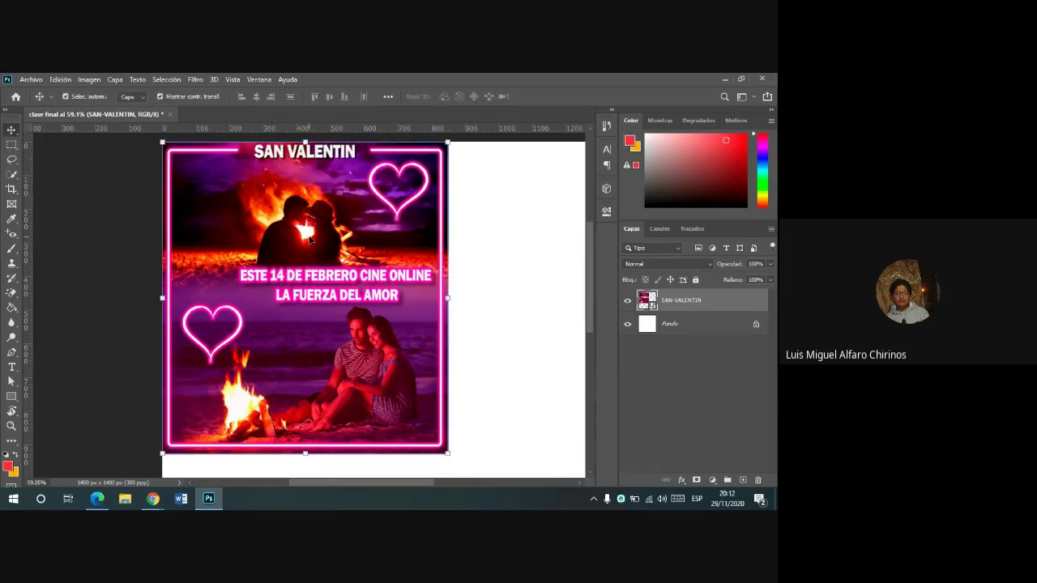
- Delete the SAN-VALENTIN layer and switch to the Brush tool
key("Delete")
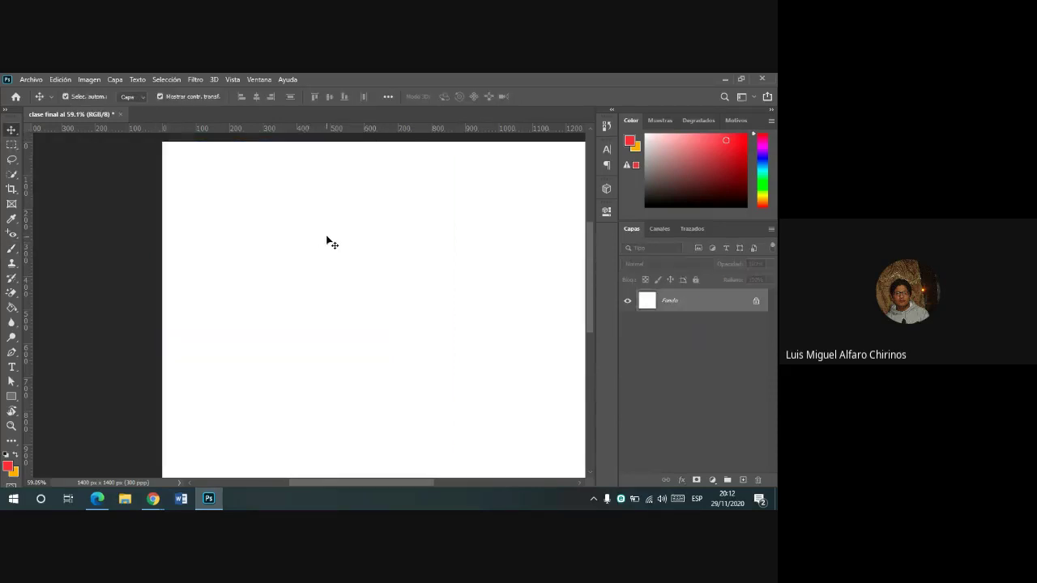
left_click(11, 248)
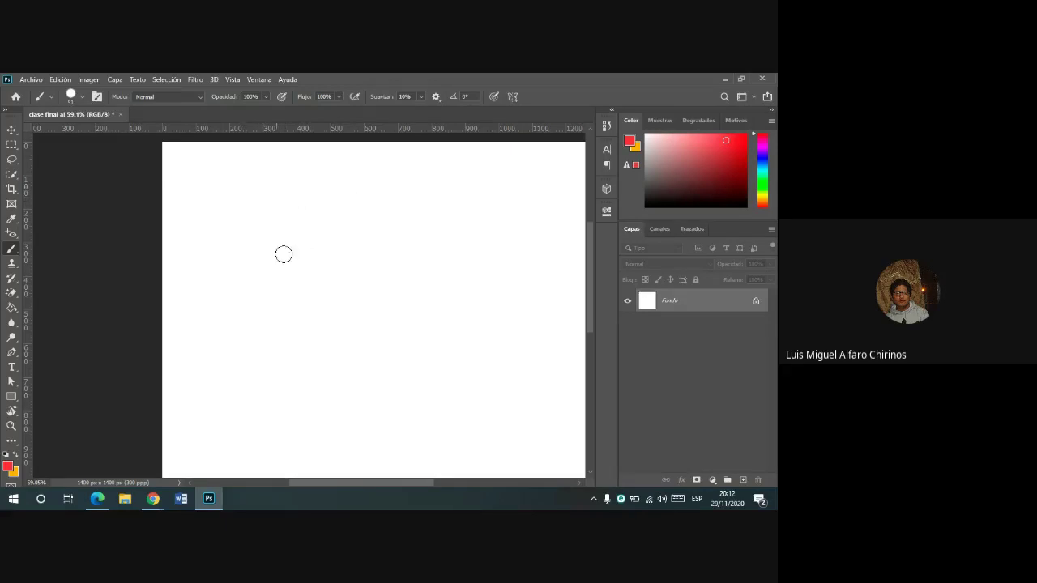
- Set the brush size to 85 px and paint a hard red zigzag across the canvas
right_click(319, 194)
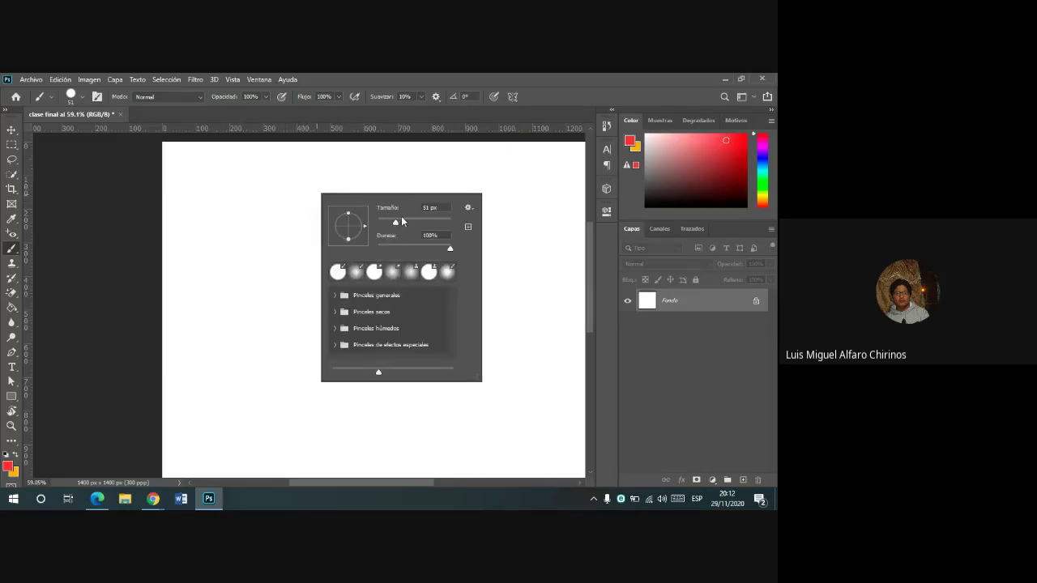
left_click_drag(394, 223, 408, 222)
left_click_drag(450, 249, 459, 254)
left_click(219, 201)
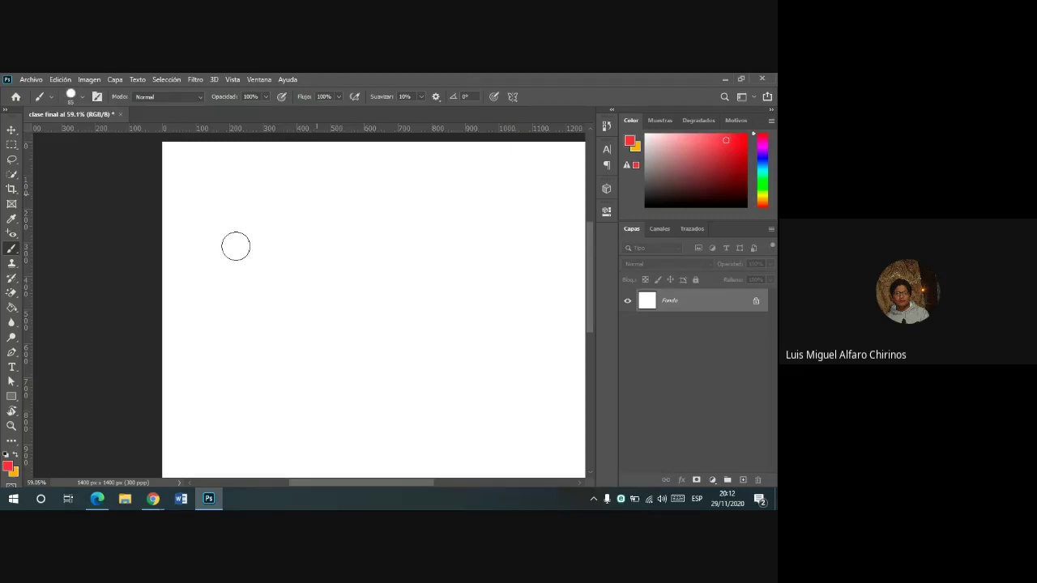
mouse_move(224, 202)
left_mouse_down()
mouse_move(283, 281)
mouse_move(409, 293)
left_mouse_up()
- Lower brush hardness to 0% and paint a soft red stroke below the zigzag
scroll(388, 318, "up", 2)
scroll(388, 318, "up", 2)
scroll(388, 318, "up", 2)
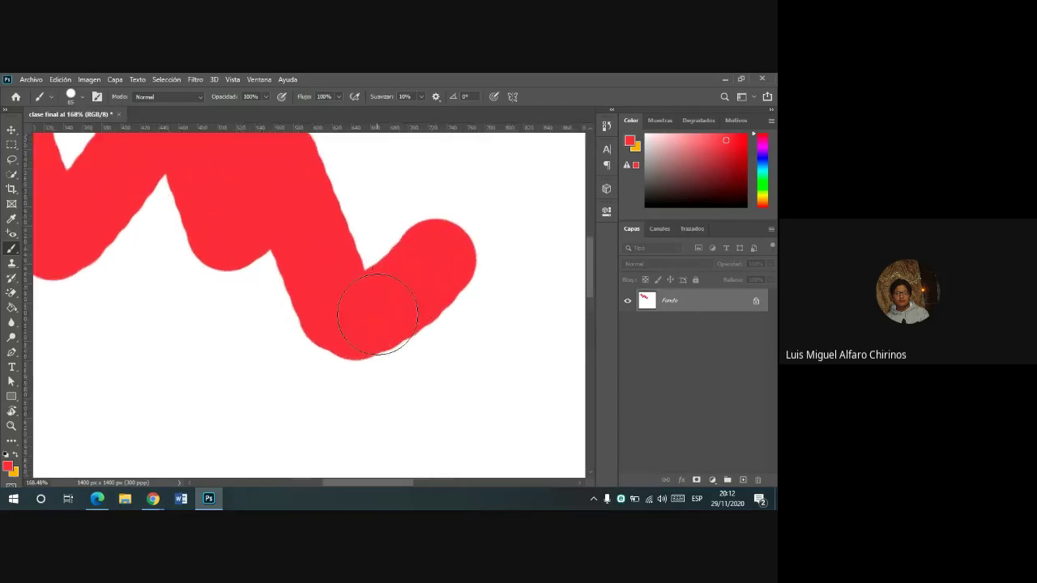
right_click(155, 328)
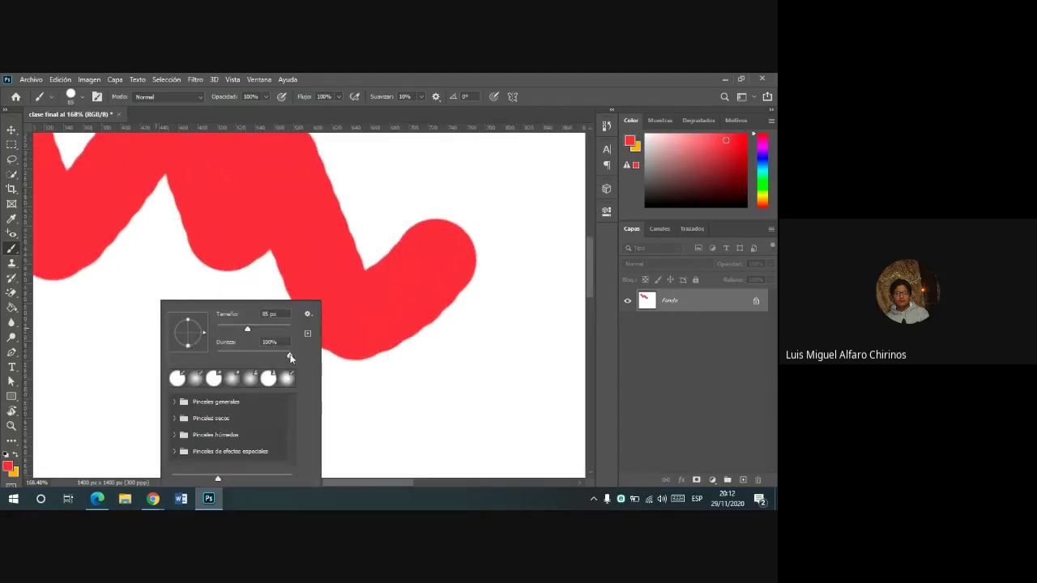
left_click_drag(290, 357, 243, 355)
mouse_move(116, 319)
left_mouse_down()
mouse_move(165, 369)
mouse_move(143, 347)
mouse_move(254, 400)
mouse_move(209, 365)
mouse_move(324, 422)
mouse_move(346, 417)
left_mouse_up()
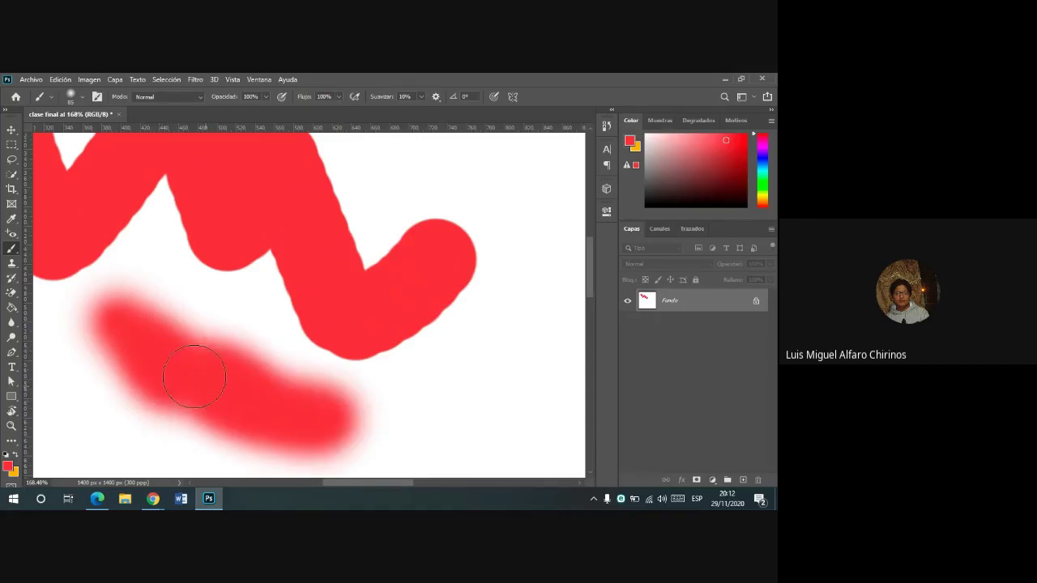
right_click(11, 247)
- Open the brush preset picker on the canvas and browse the general brushes folder
right_click(393, 186)
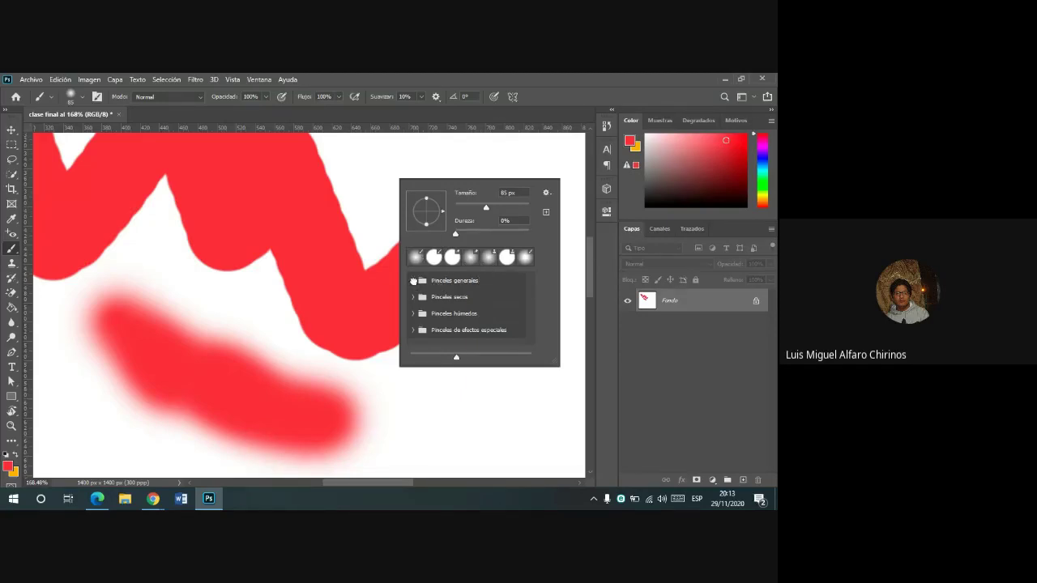
left_click(413, 280)
scroll(458, 301, "down", 1)
scroll(458, 301, "down", 1)
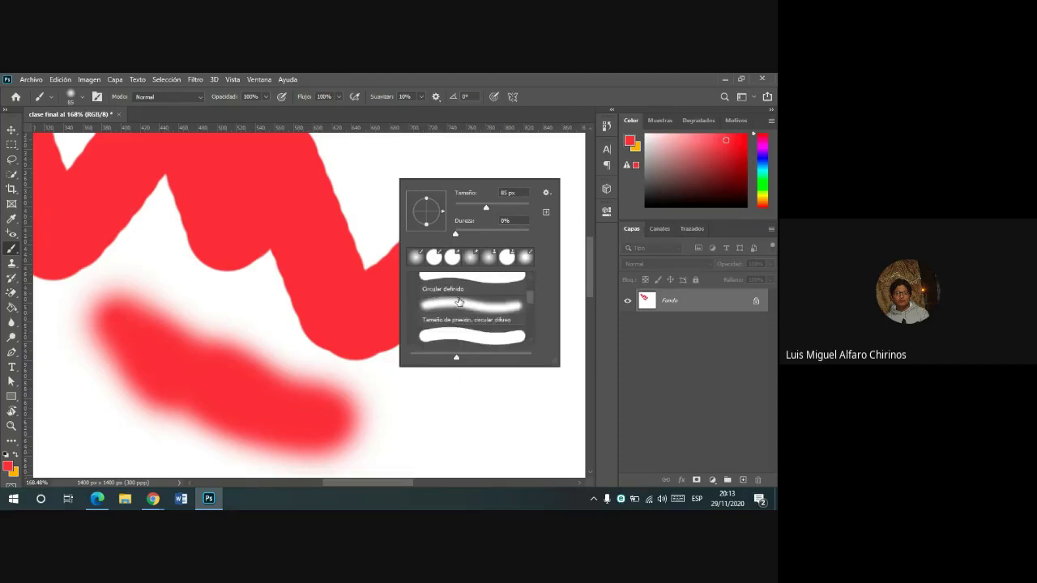
scroll(459, 301, "down", 2)
scroll(460, 301, "down", 2)
scroll(458, 301, "down", 1)
scroll(459, 301, "down", 1)
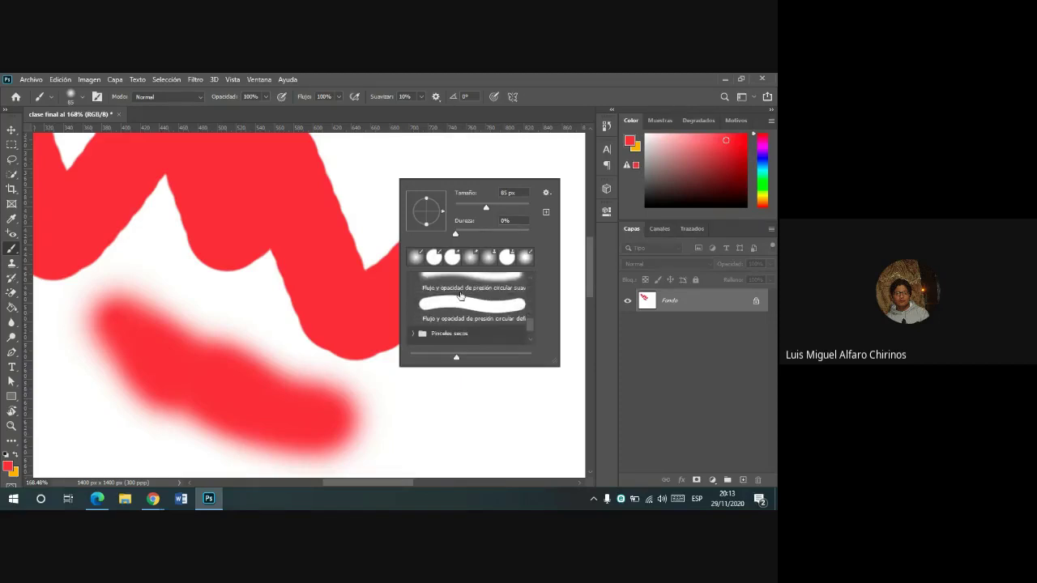
scroll(459, 296, "up", 2)
scroll(460, 292, "up", 2)
scroll(459, 291, "up", 1)
scroll(433, 290, "up", 2)
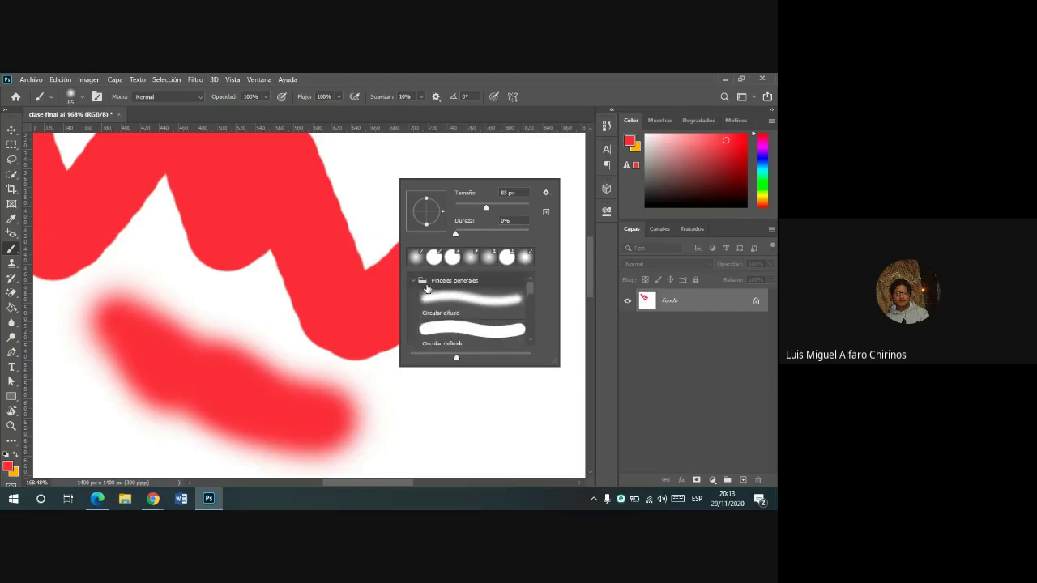
- Choose the Carboncillo tosco extra KYLE charcoal preset from the Pinceles secos folder
left_click(414, 281)
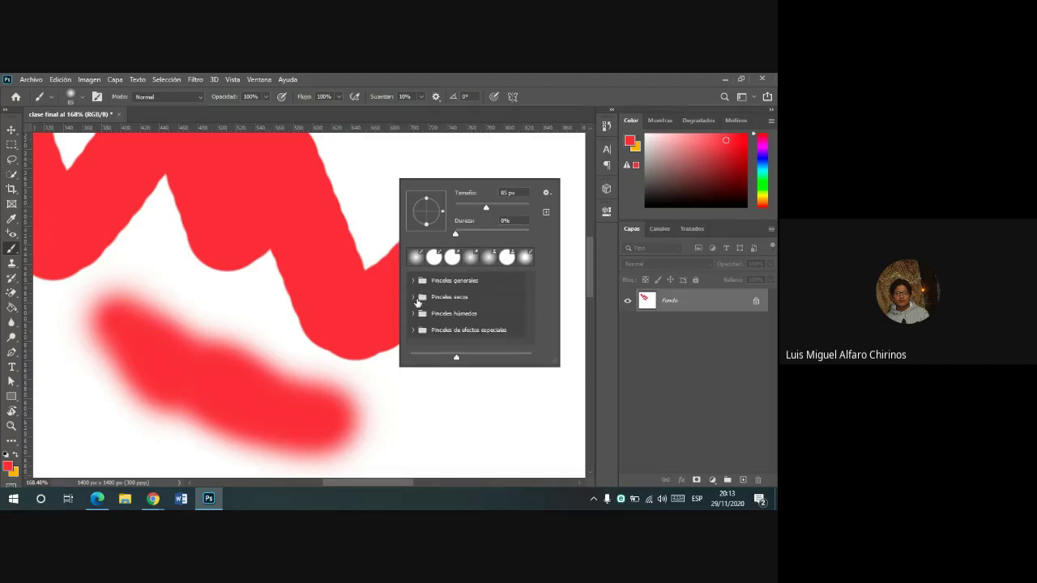
left_click(415, 298)
scroll(468, 303, "down", 1)
scroll(482, 301, "down", 1)
scroll(486, 299, "down", 1)
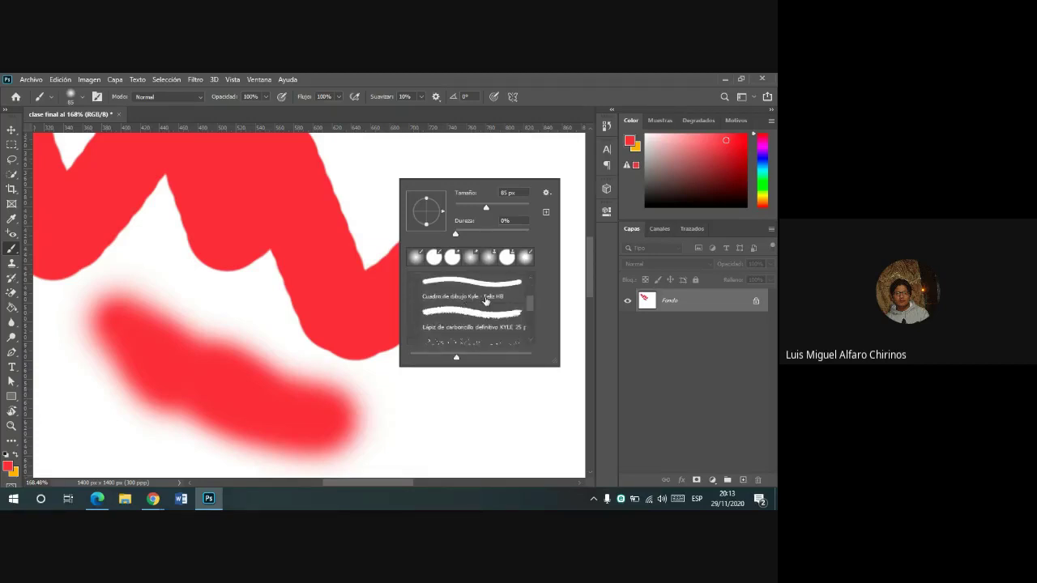
scroll(485, 299, "down", 1)
scroll(486, 301, "down", 1)
scroll(487, 302, "down", 1)
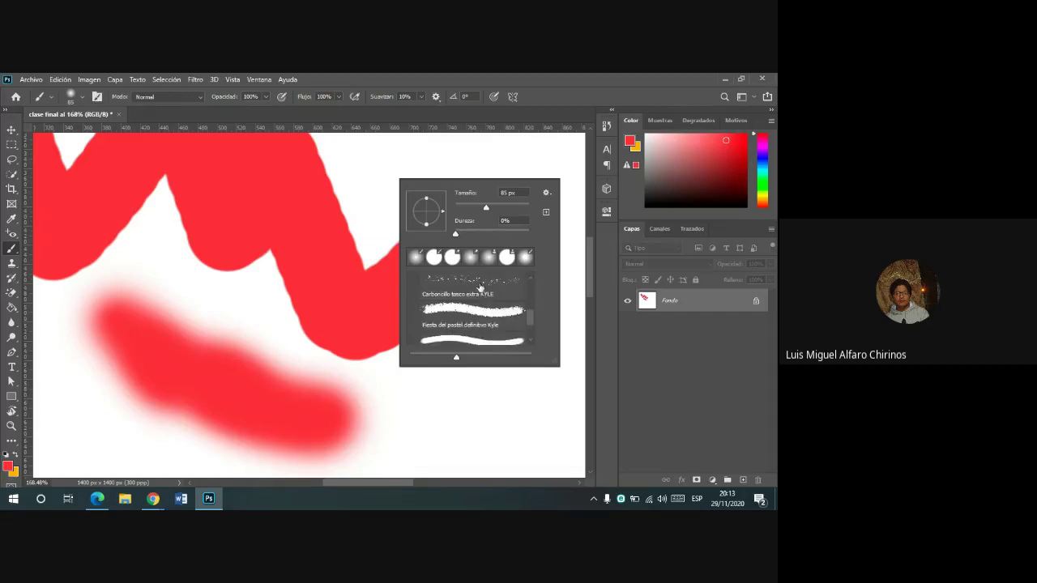
left_click(480, 287)
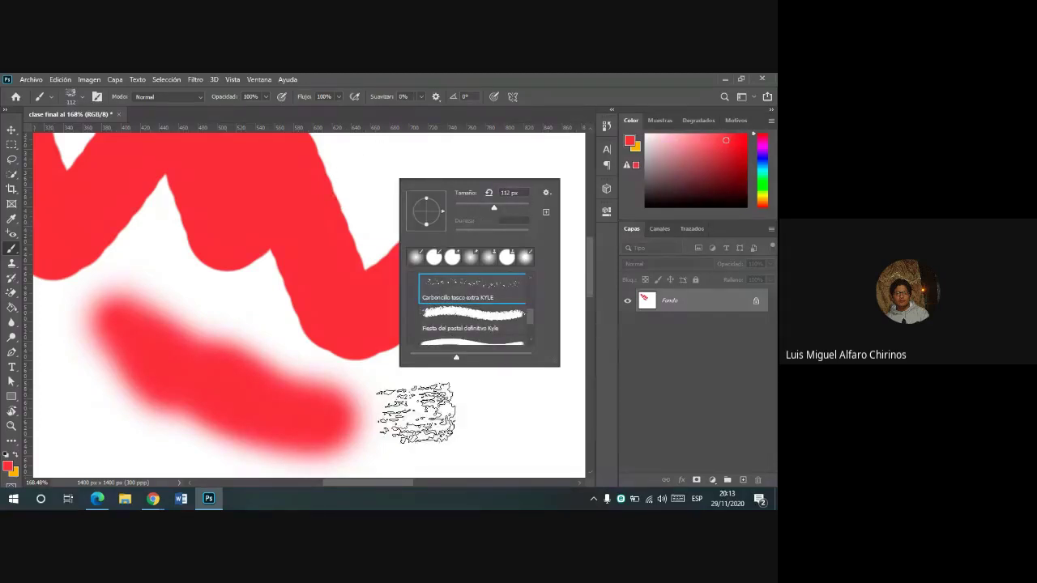
- Paint rough red charcoal strokes and dabs below and across the zigzag, forming a grainy mass
left_click_drag(415, 413, 413, 194)
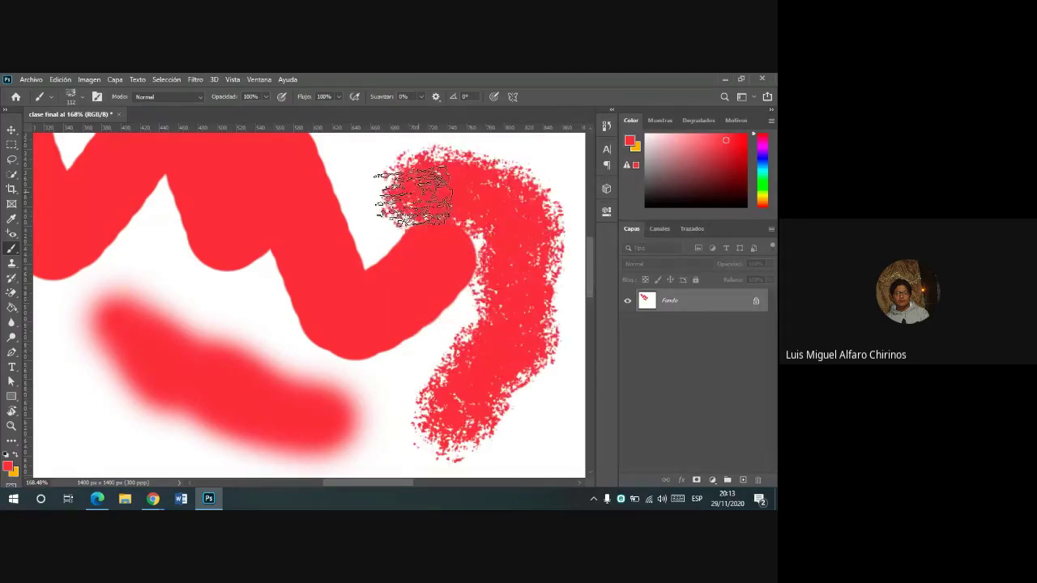
left_click_drag(207, 324, 385, 241)
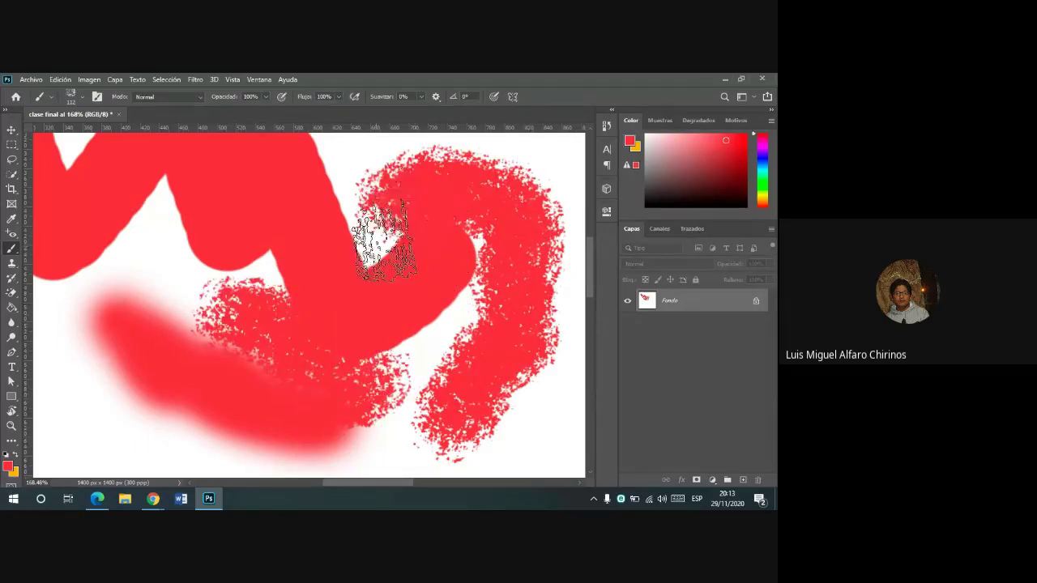
scroll(405, 308, "down", 5)
left_click(295, 419)
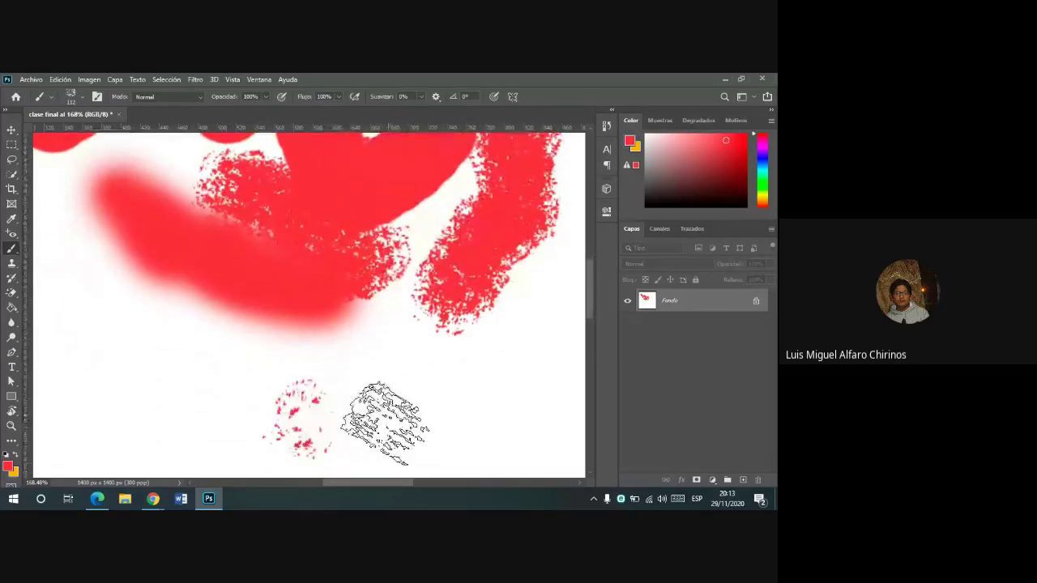
mouse_move(384, 422)
left_mouse_down()
mouse_move(441, 457)
mouse_move(359, 412)
left_mouse_up()
scroll(445, 349, "down", 4)
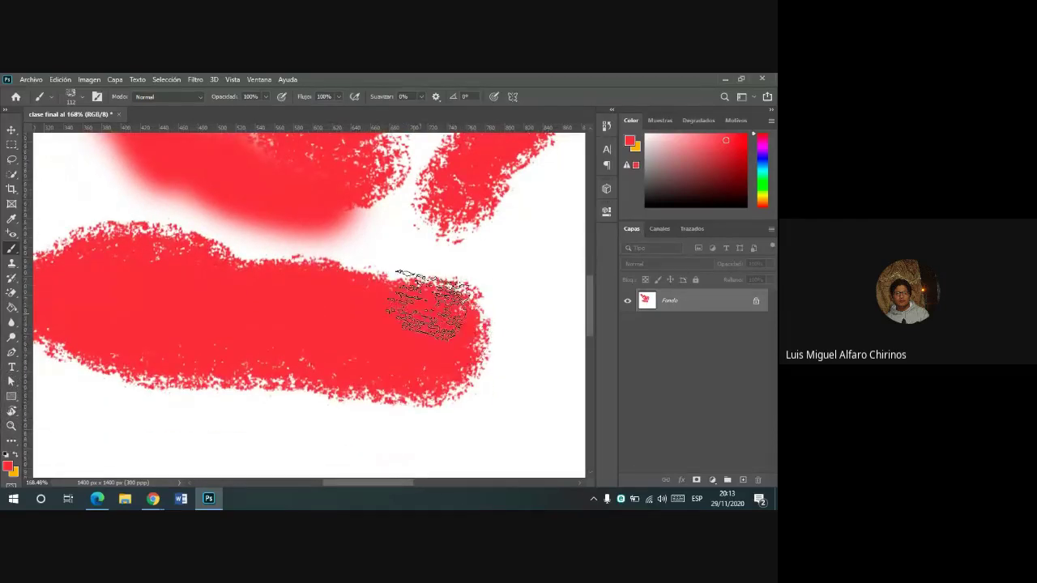
scroll(405, 292, "up", 3)
mouse_move(427, 324)
left_mouse_down()
mouse_move(127, 283)
mouse_move(478, 248)
mouse_move(541, 344)
left_mouse_up()
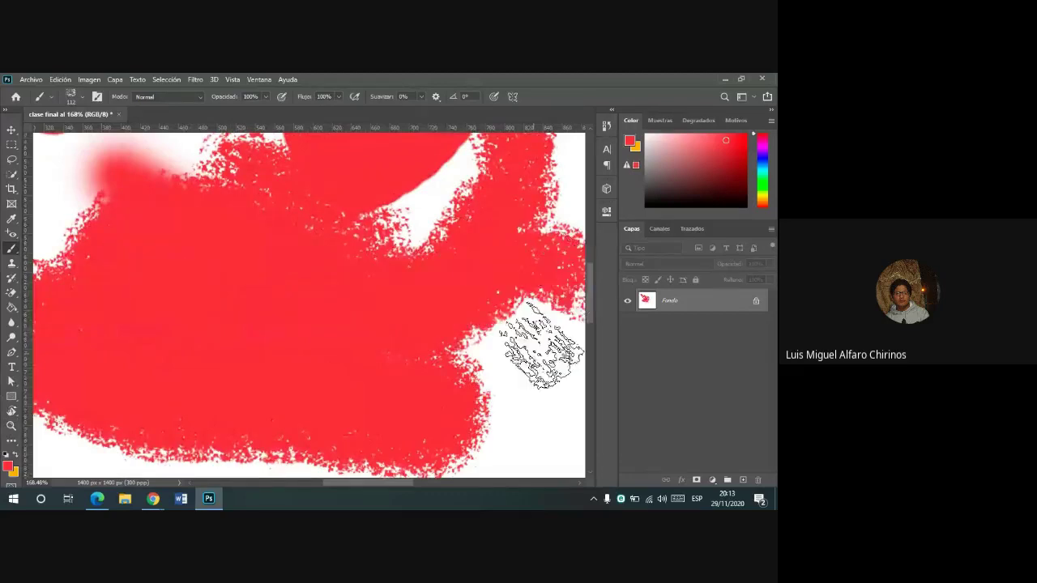
scroll(432, 294, "down", 5)
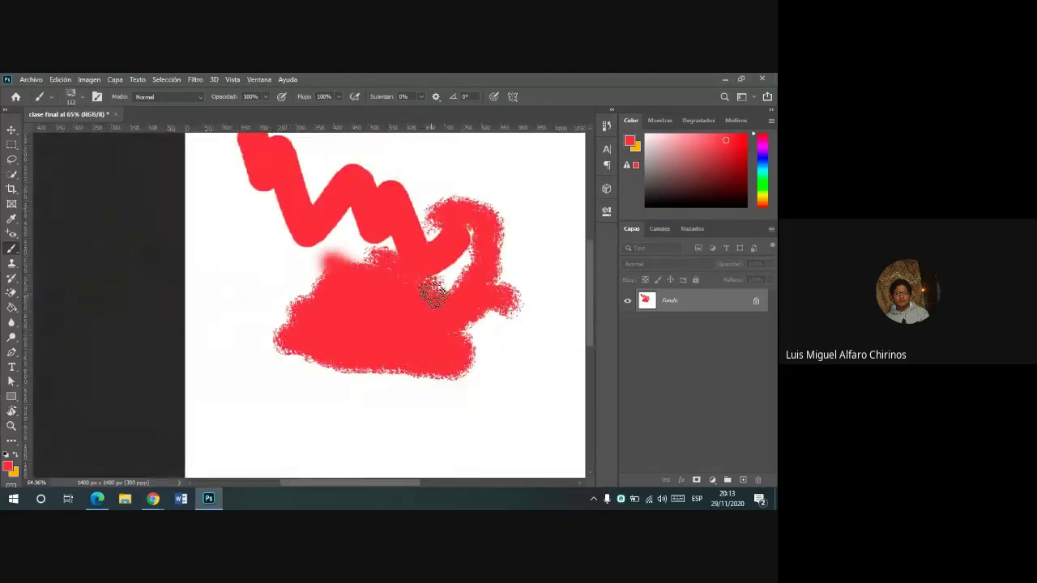
- Unlock Fondo as Capa 0, add an empty Capa 1 above it, and hide Capa 0
left_click(757, 303)
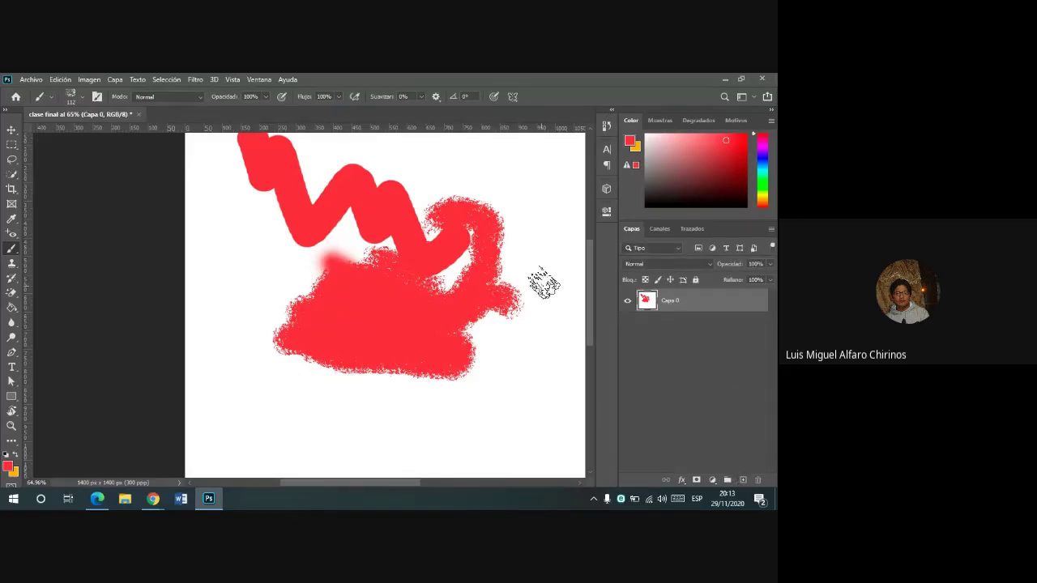
scroll(458, 259, "up", 1)
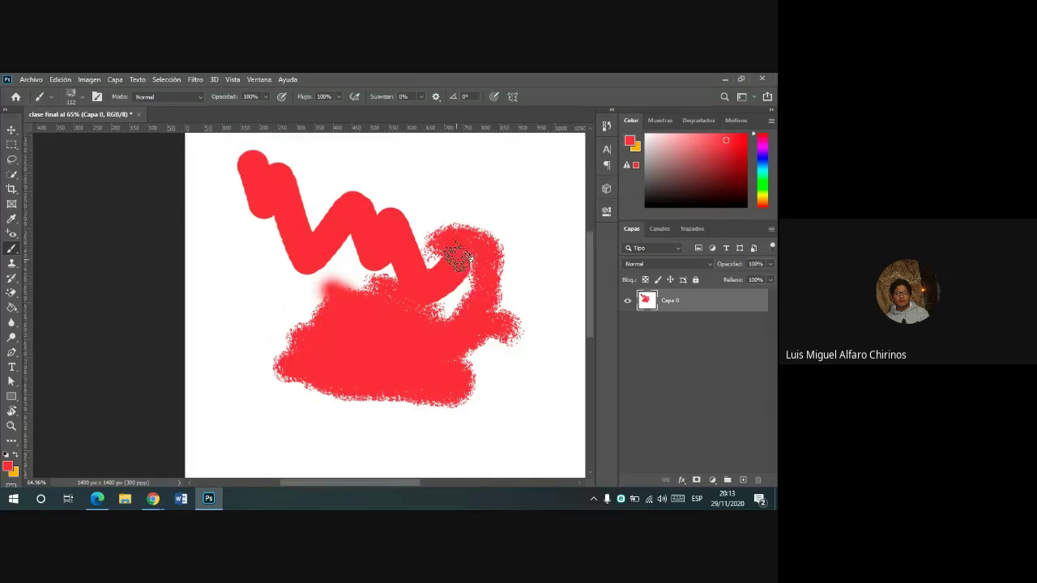
left_click(743, 481)
left_click(628, 324)
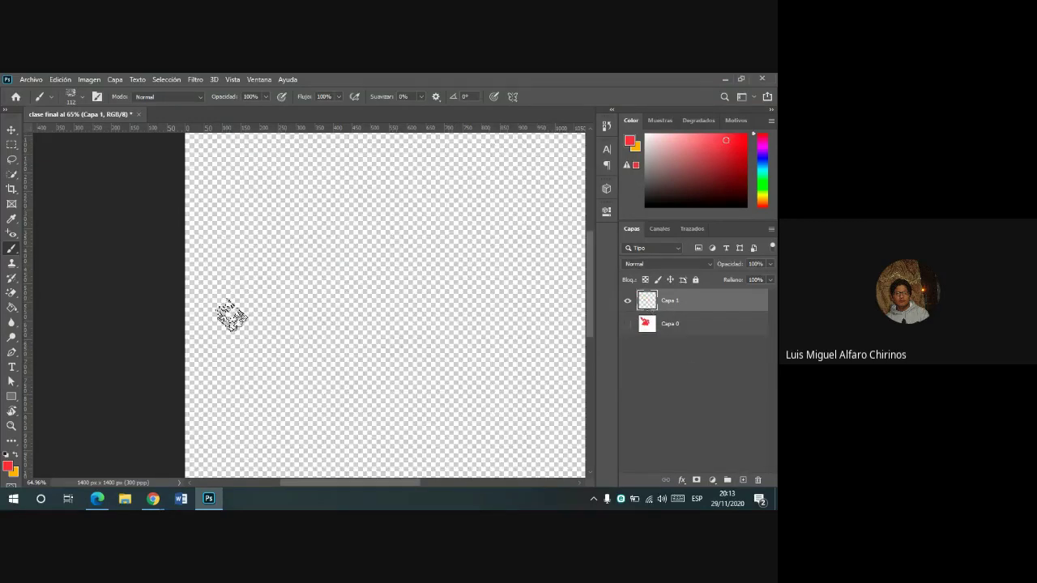
- Set the background colour to white, #ffffff
left_click(16, 476)
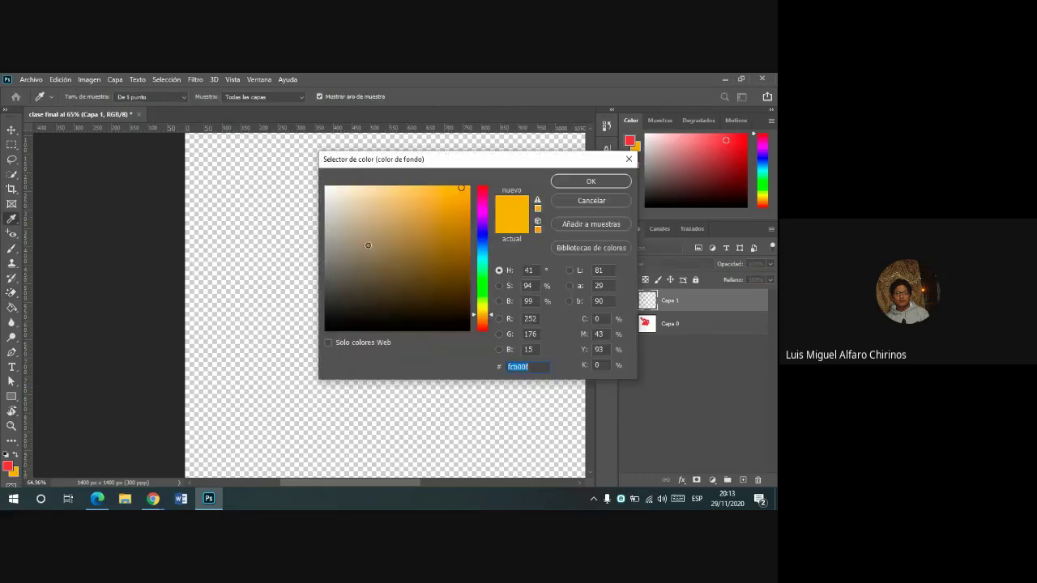
type("ffffff")
left_click(591, 179)
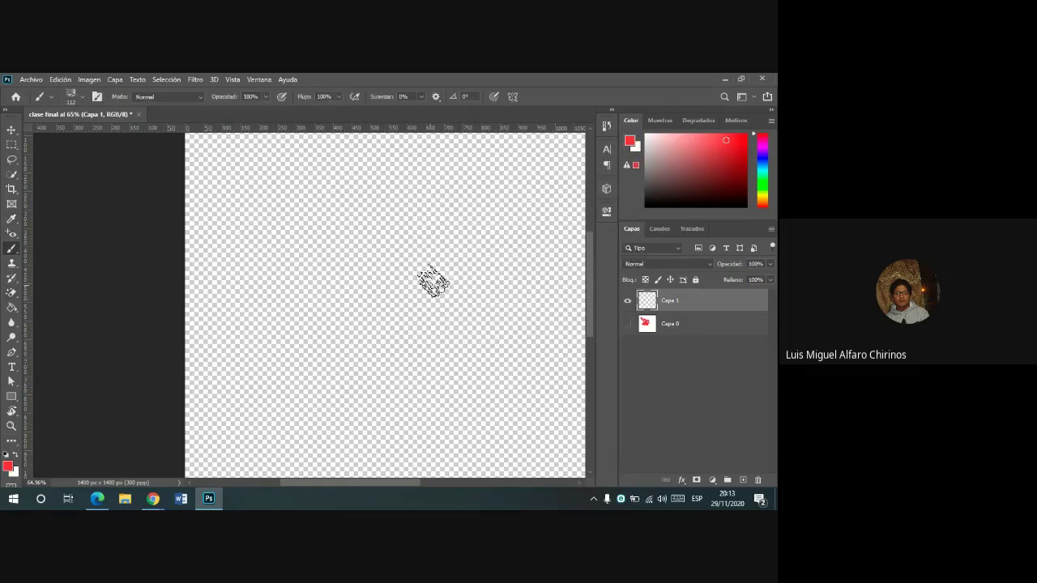
- Paint a large red charcoal blob on Capa 1, adding lobes on its left, right and lower-left
mouse_move(459, 265)
left_mouse_down()
mouse_move(374, 261)
mouse_move(382, 278)
mouse_move(389, 267)
mouse_move(396, 275)
mouse_move(378, 289)
mouse_move(381, 340)
mouse_move(481, 386)
mouse_move(482, 312)
mouse_move(538, 317)
mouse_move(440, 283)
mouse_move(484, 233)
mouse_move(359, 213)
mouse_move(393, 261)
mouse_move(364, 273)
mouse_move(487, 326)
left_mouse_up()
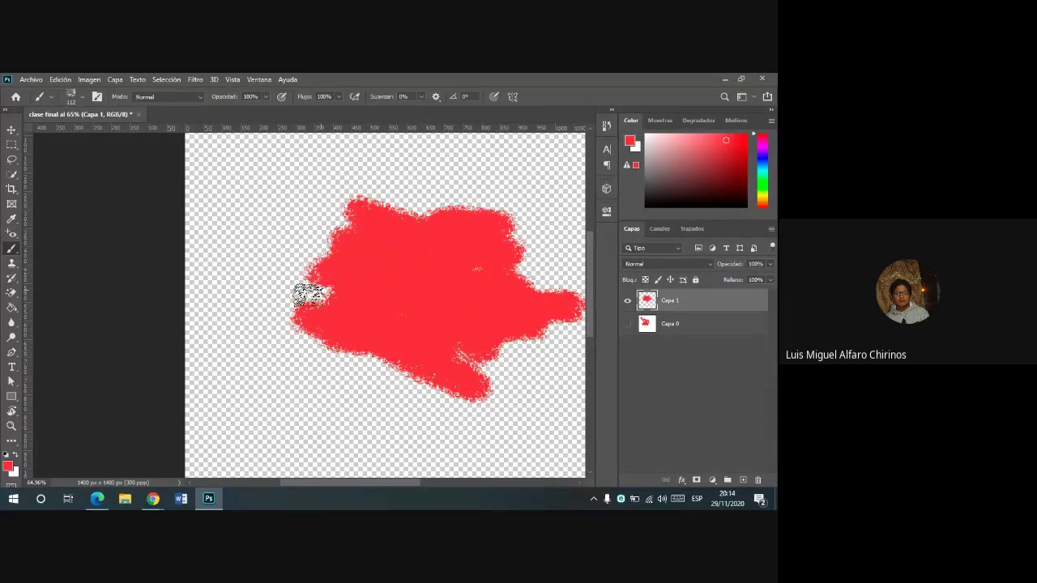
mouse_move(305, 289)
left_mouse_down()
mouse_move(296, 243)
mouse_move(284, 259)
mouse_move(336, 223)
left_mouse_up()
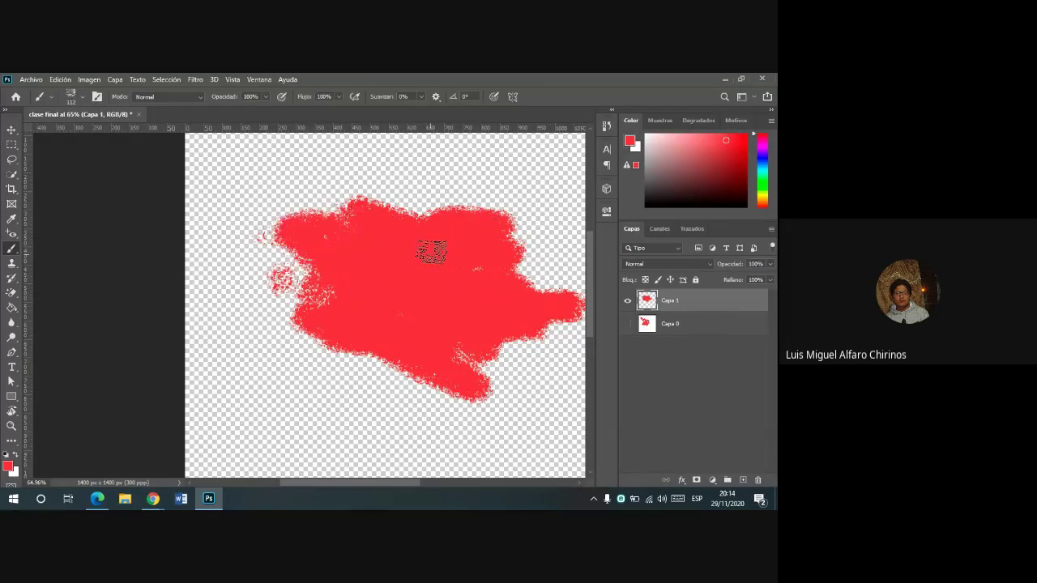
mouse_move(532, 224)
left_mouse_down()
mouse_move(505, 286)
mouse_move(559, 279)
left_mouse_up()
mouse_move(308, 361)
left_mouse_down()
mouse_move(296, 370)
mouse_move(344, 348)
left_mouse_up()
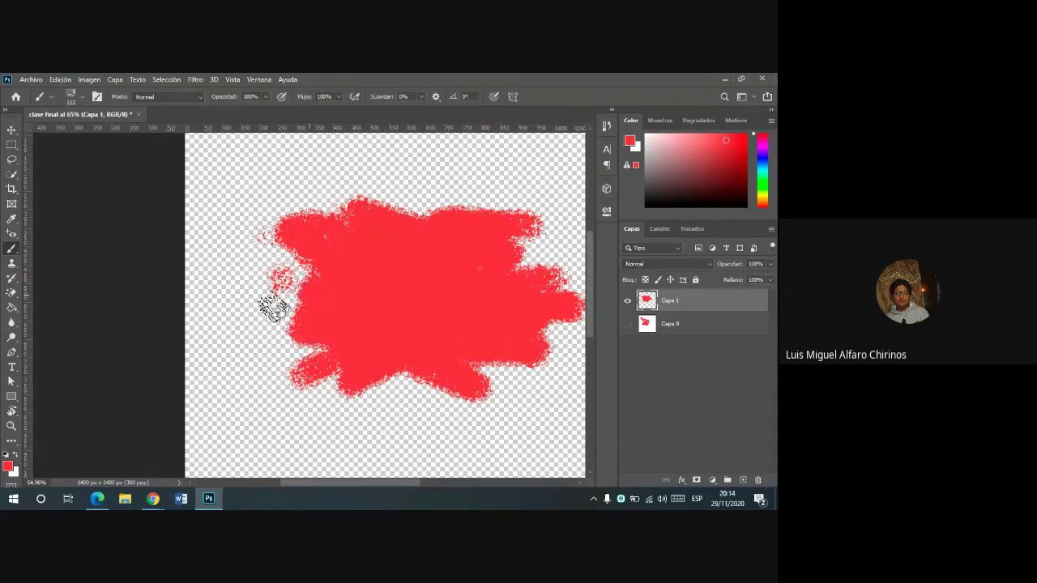
left_click_drag(273, 298, 243, 314)
- Zoom out, minimise Photoshop, and drag the pedro1 photo into the document
scroll(527, 302, "down", 2)
scroll(387, 335, "down", 2)
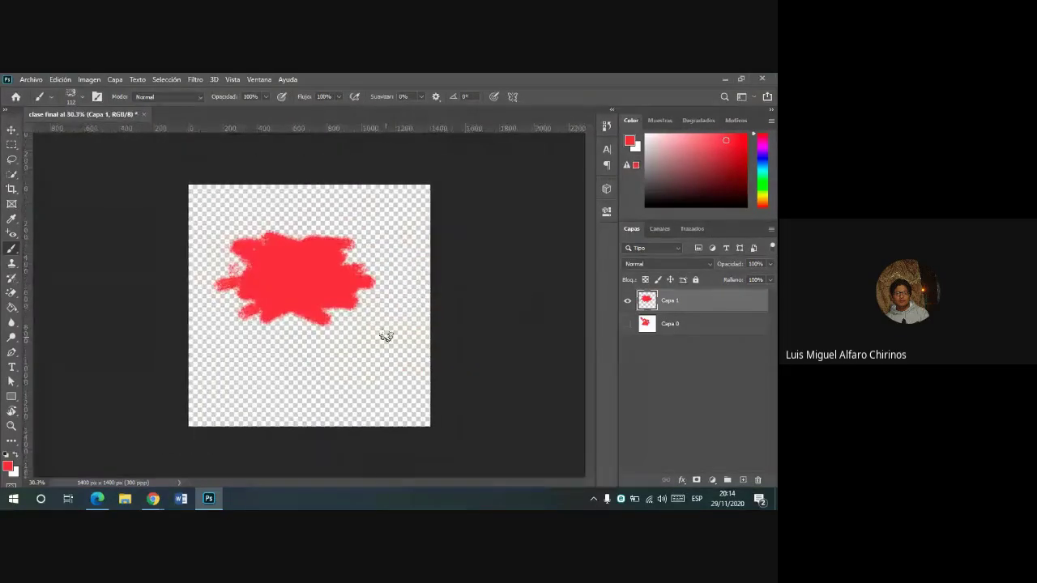
scroll(306, 294, "up", 1)
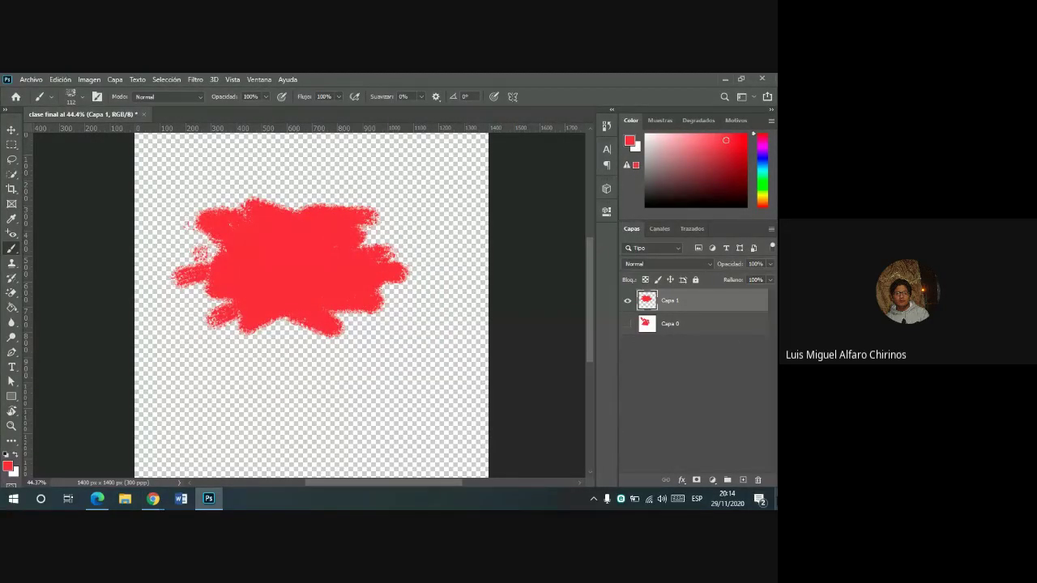
left_click(208, 498)
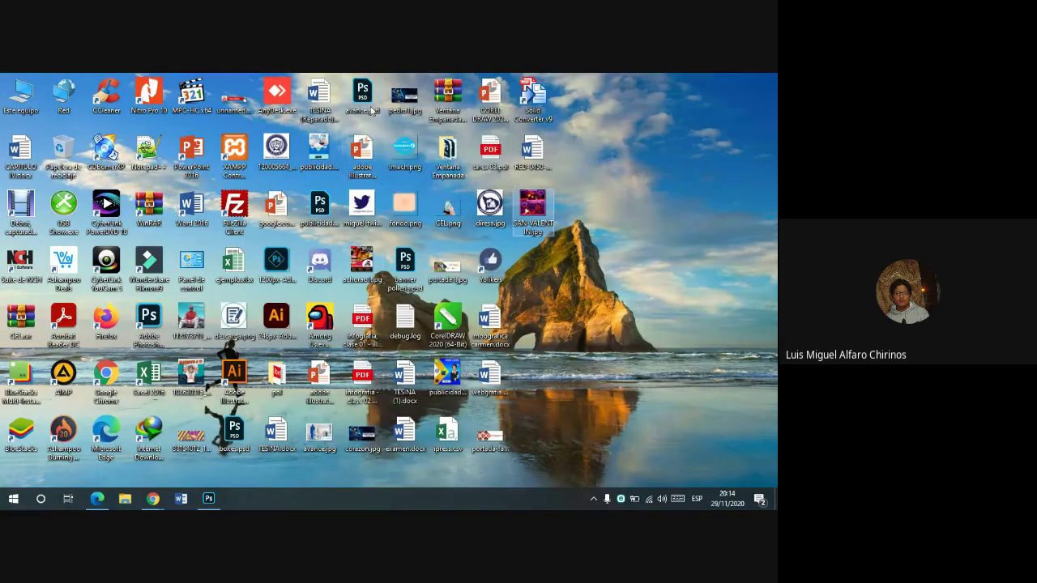
mouse_move(404, 96)
left_mouse_down()
mouse_move(277, 374)
mouse_move(414, 221)
mouse_move(436, 177)
left_mouse_up()
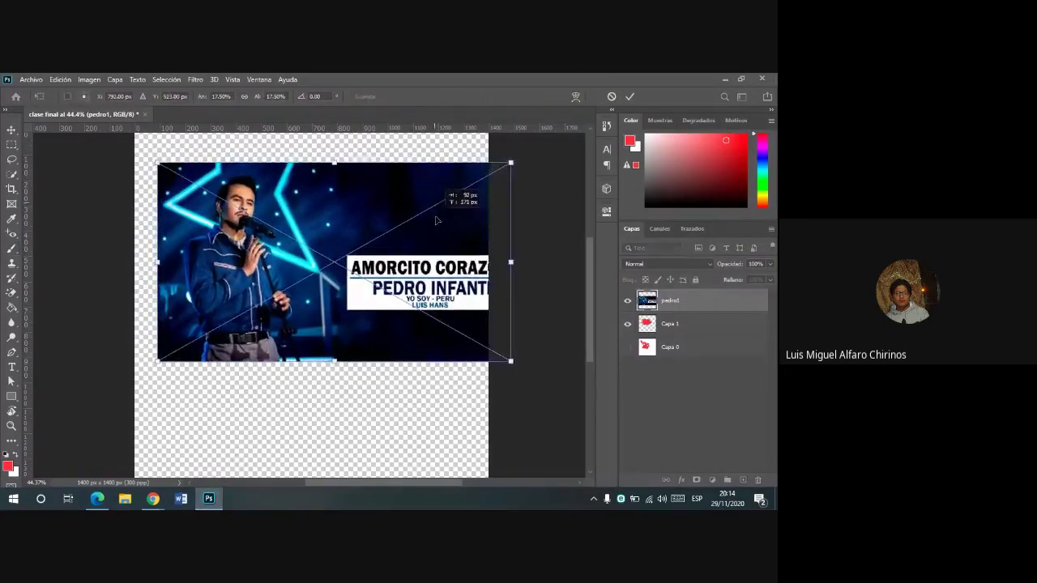
- Commit the pedro1 photo, clip it into Capa 1 with Ctrl+Alt+G, then delete it
left_click(630, 99)
key("ctrl+alt+g")
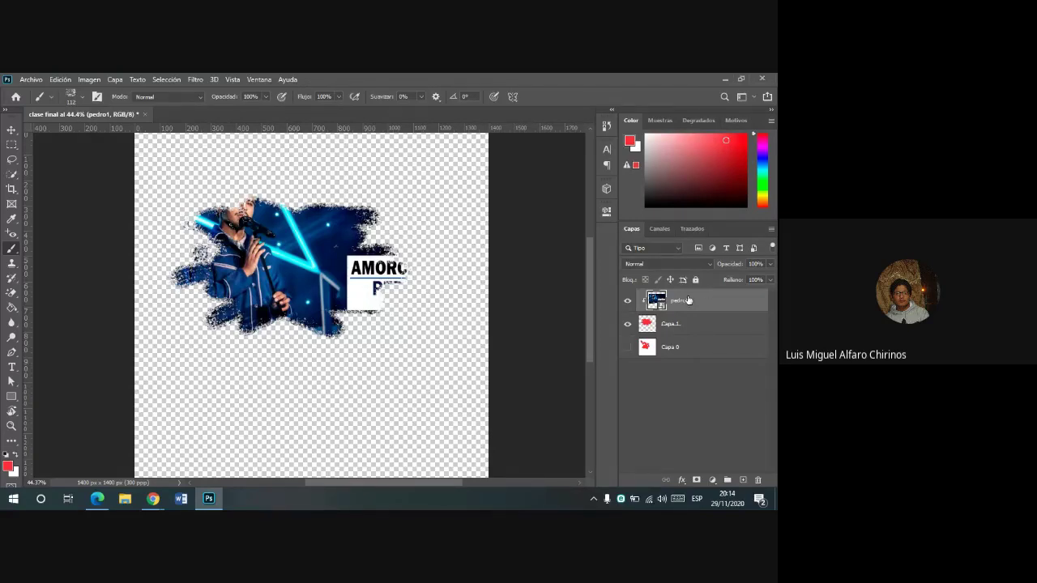
key("Delete")
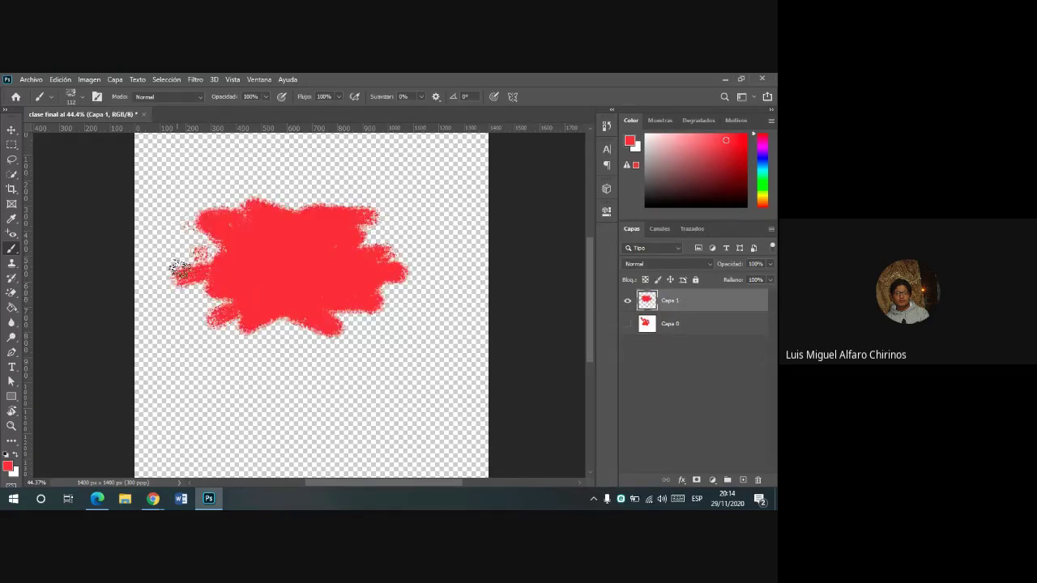
- Select the Kyle impressionist mixer brush preset from the Pinceles húmedos folder
right_click(354, 214)
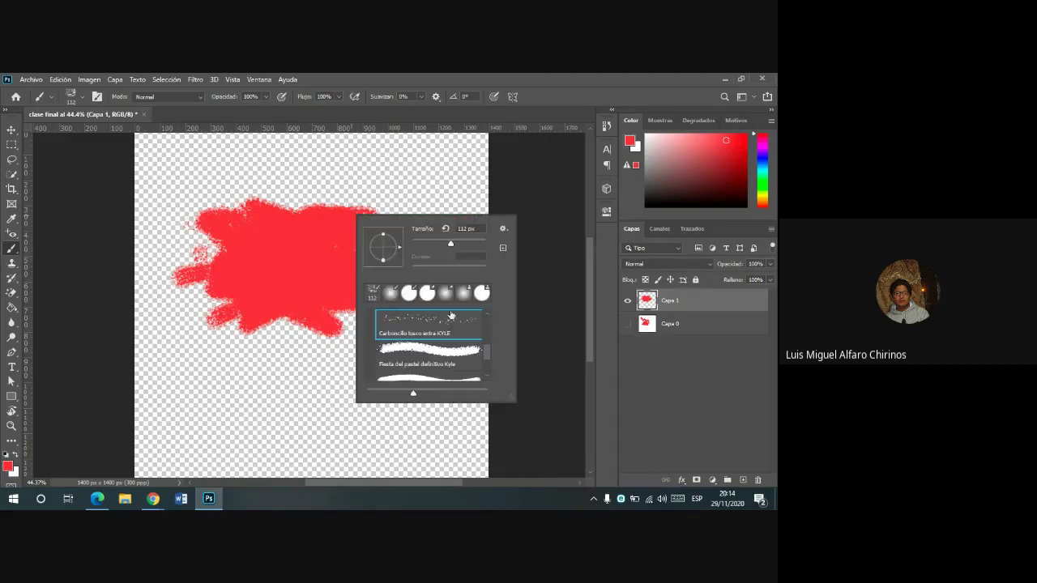
scroll(454, 324, "down", 2)
scroll(462, 328, "down", 2)
scroll(390, 324, "up", 2)
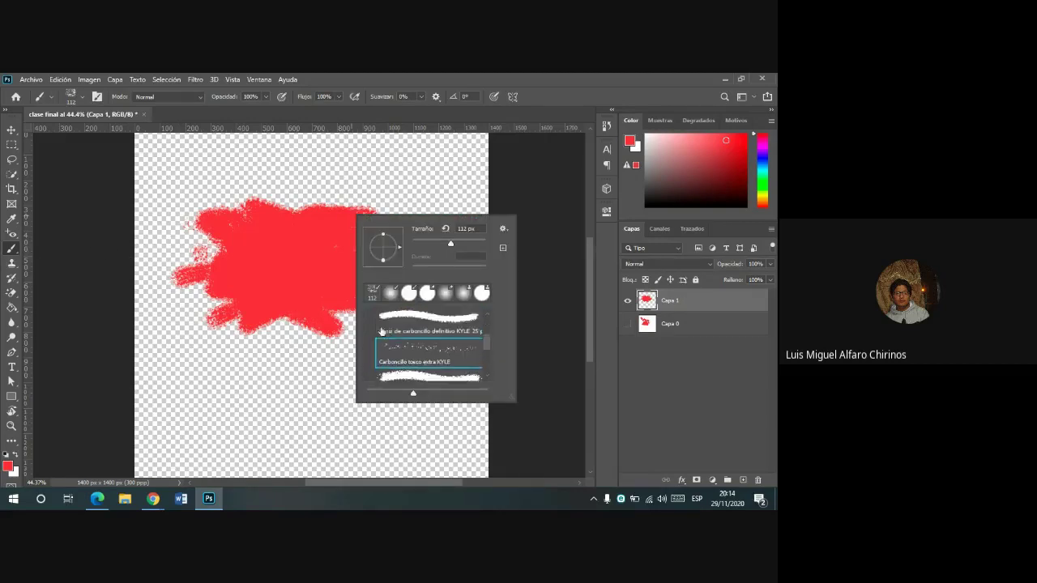
scroll(391, 324, "up", 2)
scroll(391, 324, "up", 2)
left_click(370, 334)
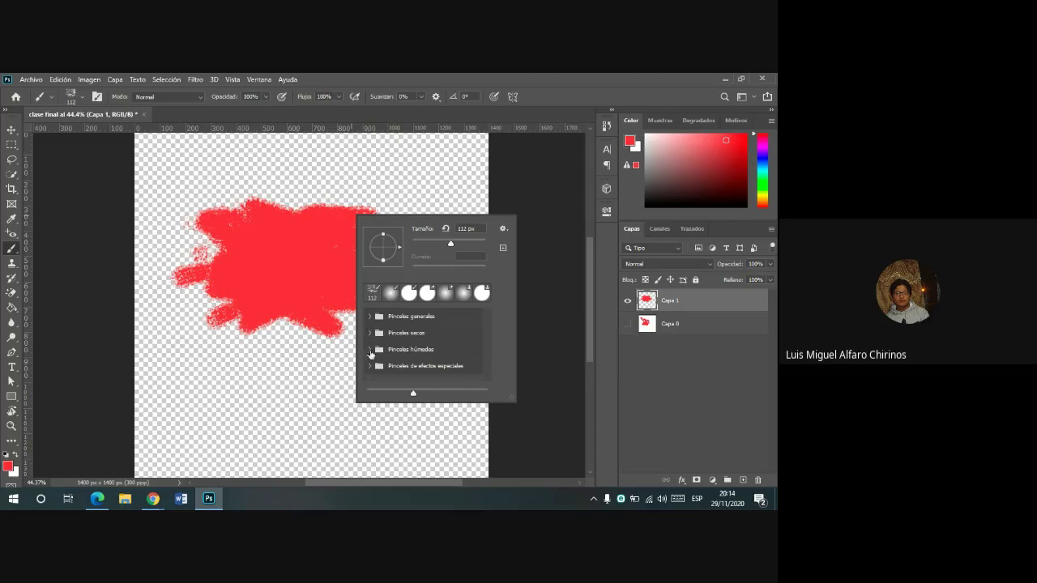
left_click(370, 351)
scroll(433, 339, "down", 1)
scroll(434, 338, "down", 2)
scroll(434, 337, "down", 1)
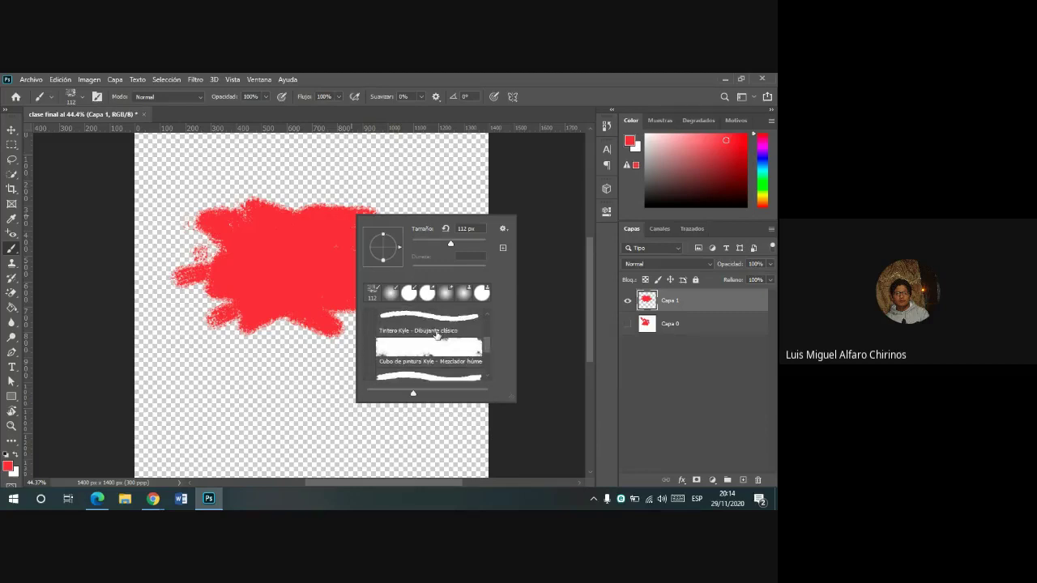
scroll(435, 336, "down", 2)
scroll(437, 335, "down", 2)
left_click(437, 340)
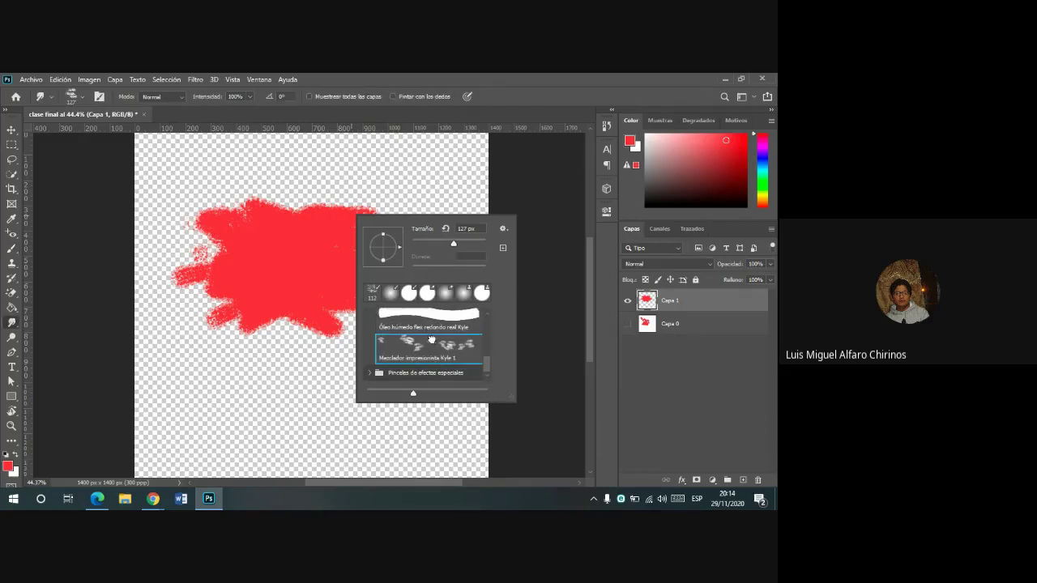
left_click(219, 371)
- Smudge the red blob's lower-right edges inward with the mixer brush
mouse_move(257, 357)
left_mouse_down()
mouse_move(425, 229)
mouse_move(312, 174)
mouse_move(183, 194)
left_mouse_up()
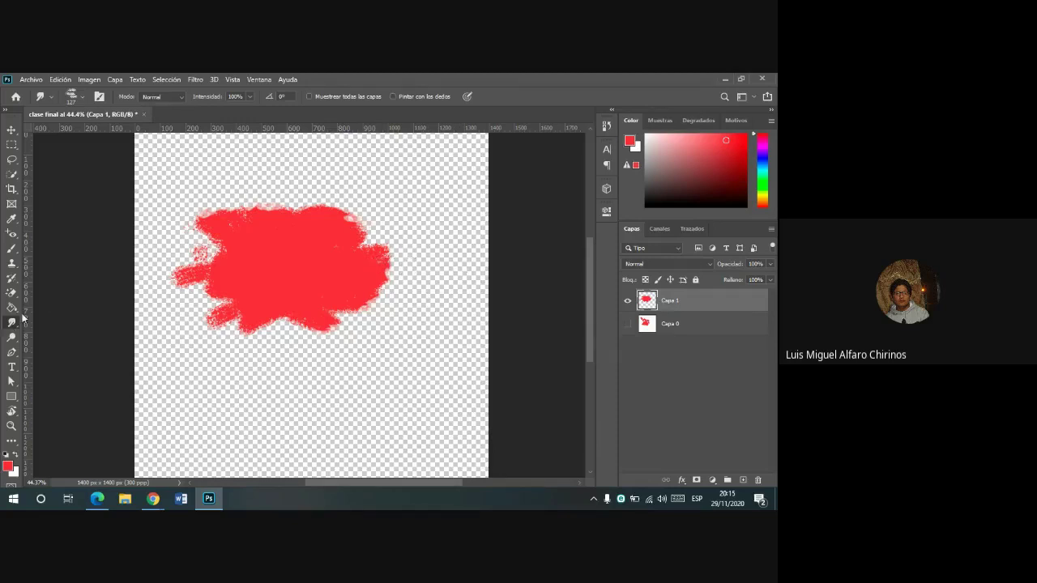
right_click(419, 208)
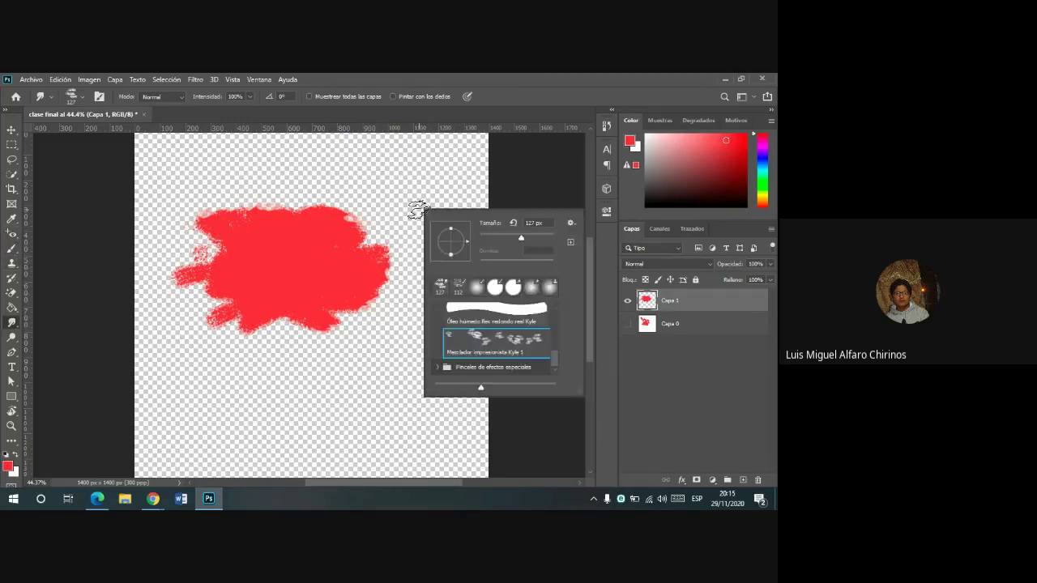
scroll(496, 324, "up", 2)
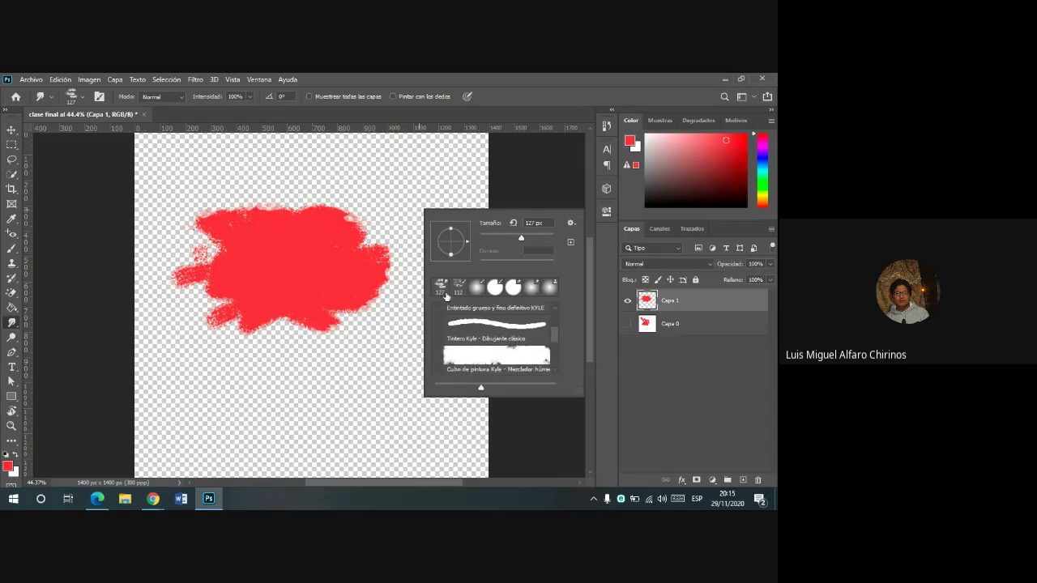
key("Escape")
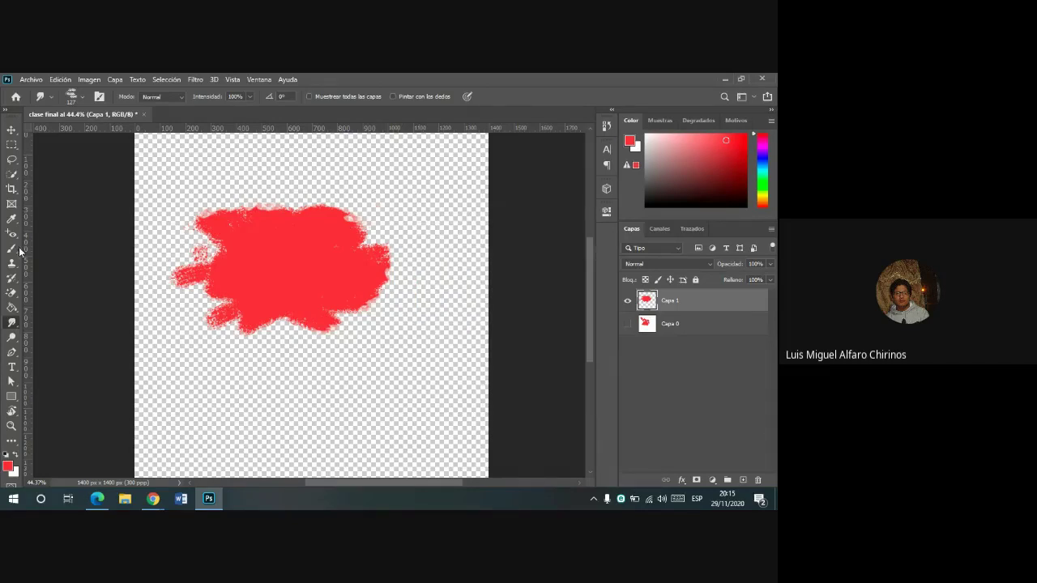
- Switch back to the regular brush and paint more red along the blob's right side and top
key("shift+b")
mouse_move(375, 211)
left_mouse_down()
mouse_move(360, 231)
mouse_move(389, 235)
mouse_move(317, 249)
mouse_move(382, 331)
mouse_move(278, 323)
mouse_move(261, 297)
mouse_move(226, 292)
left_mouse_up()
mouse_move(331, 238)
left_mouse_down()
mouse_move(395, 286)
mouse_move(347, 289)
mouse_move(394, 297)
left_mouse_up()
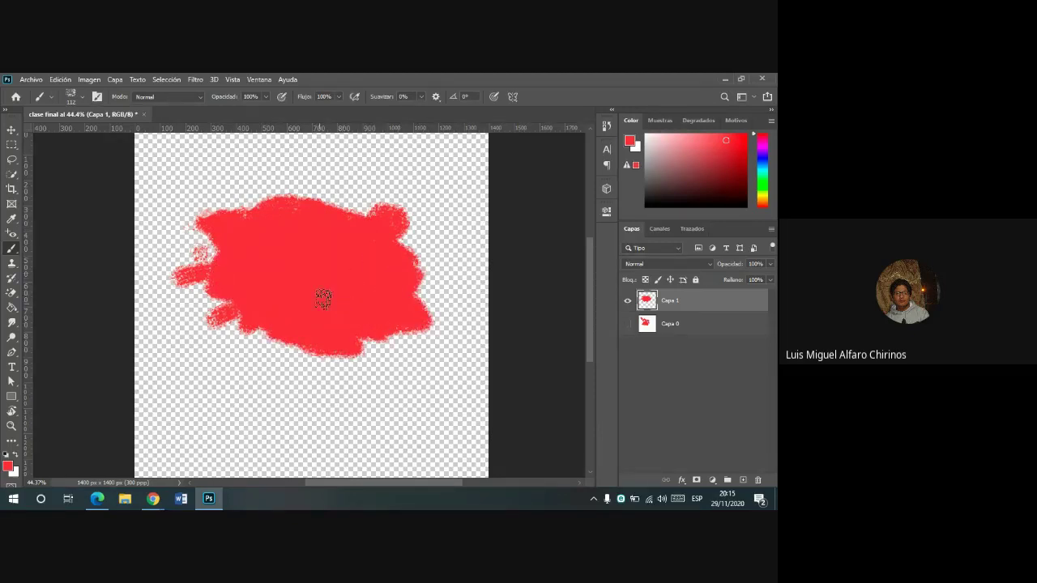
scroll(336, 261, "down", 2)
scroll(334, 246, "down", 1)
scroll(333, 246, "up", 2)
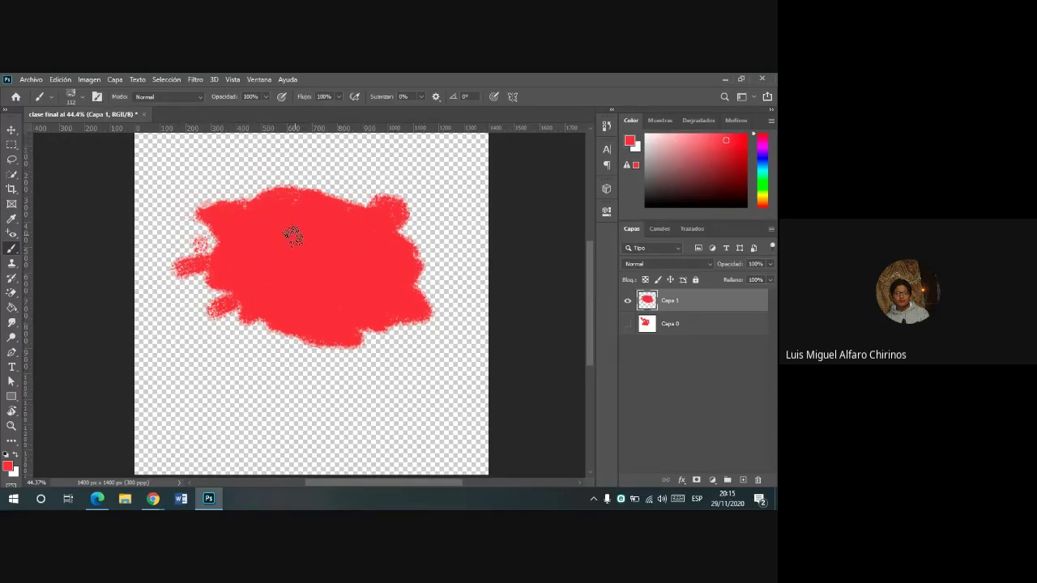
- Pick the Spot Healing Brush from the healing tools flyout, then bring WhatsApp in Chrome forward
left_click(12, 234)
left_click(12, 240)
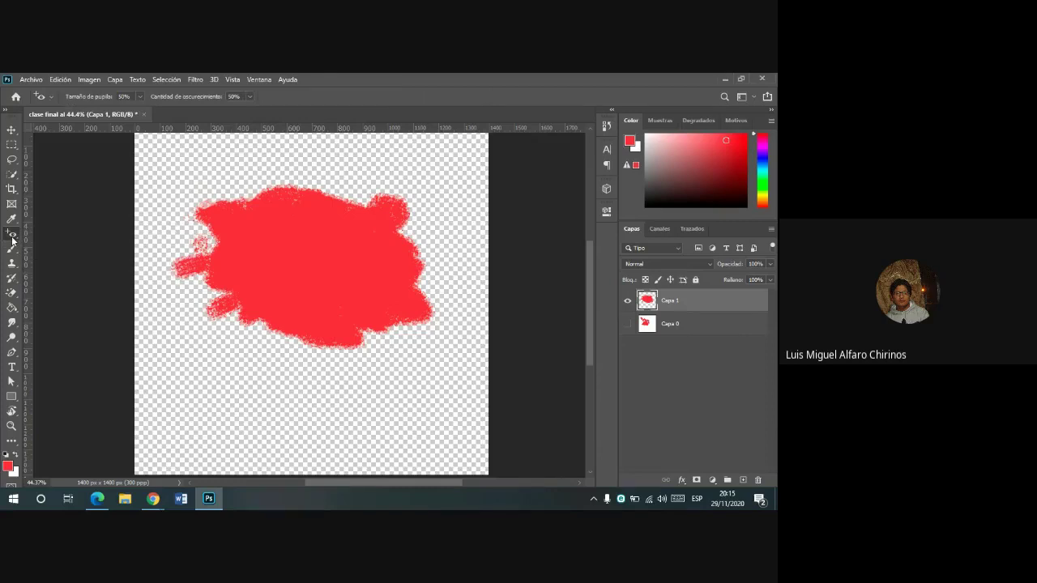
left_click(12, 235)
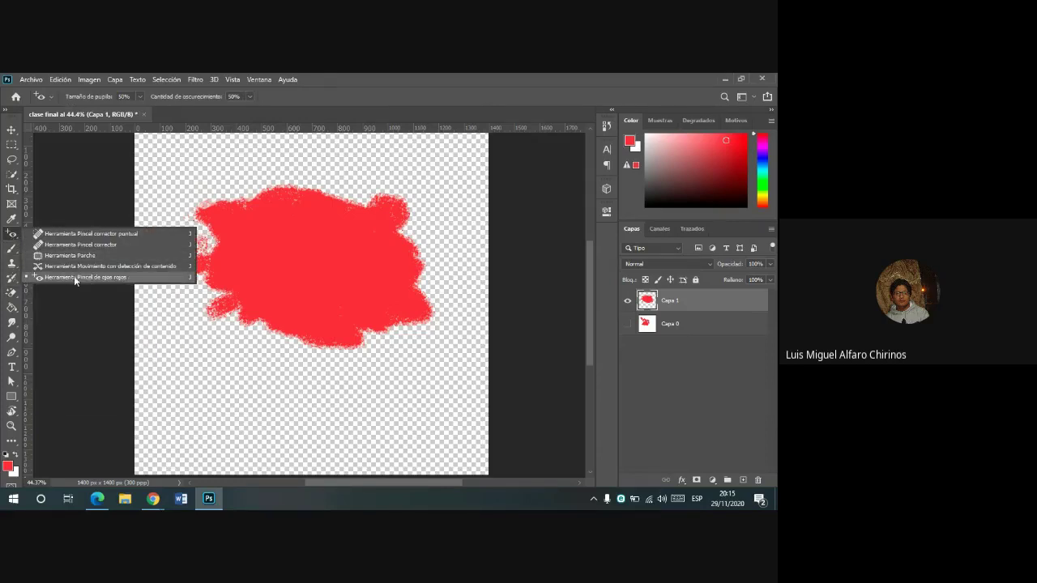
left_click(88, 233)
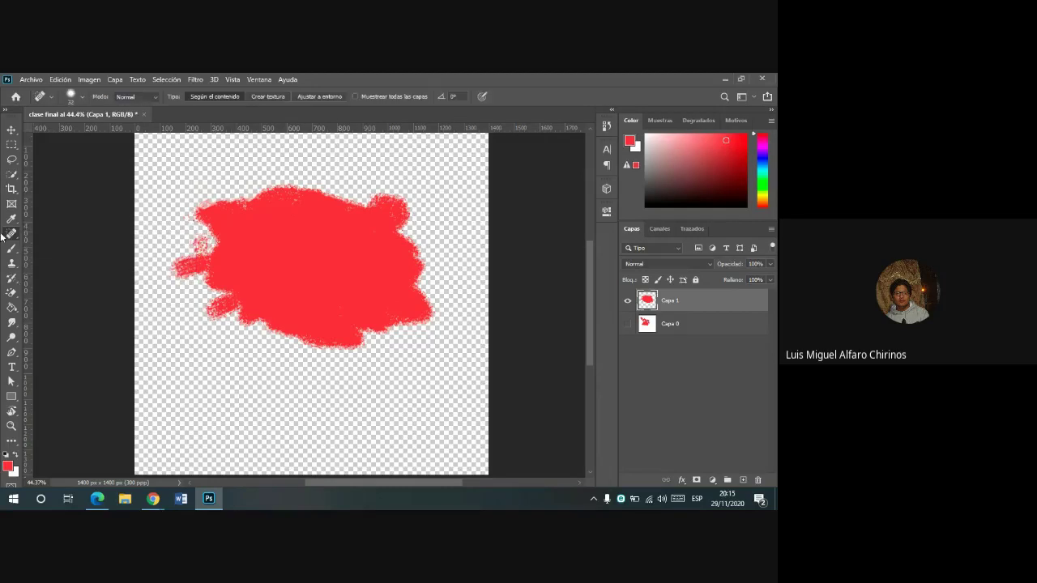
left_click(8, 234)
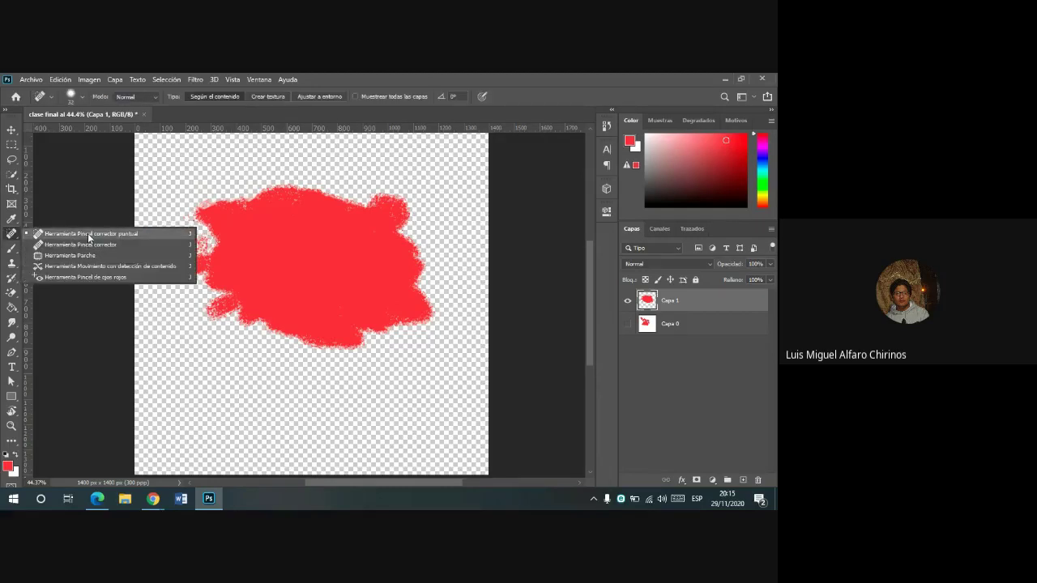
left_click(14, 236)
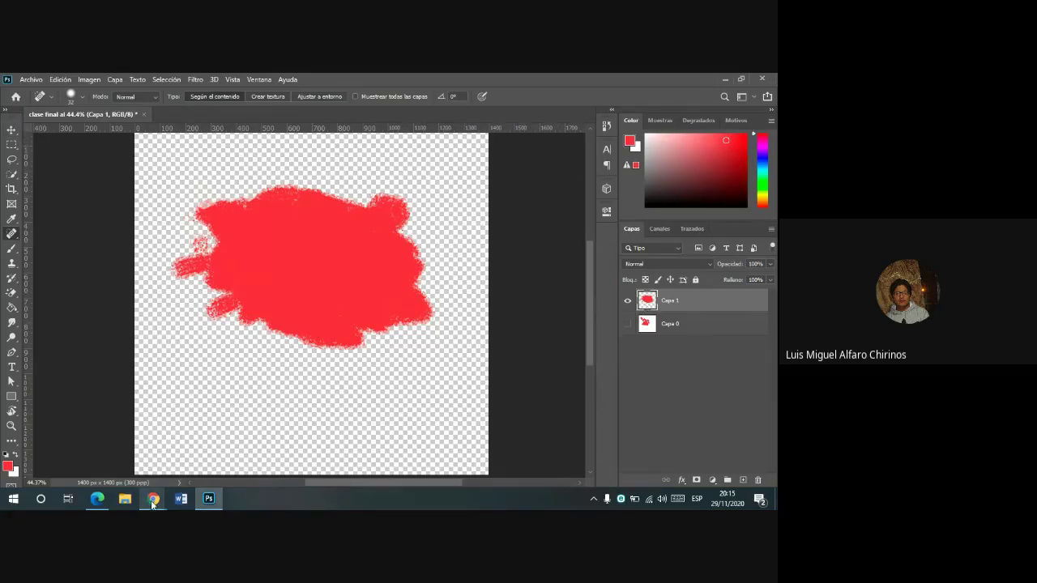
mouse_move(153, 498)
left_click(99, 456)
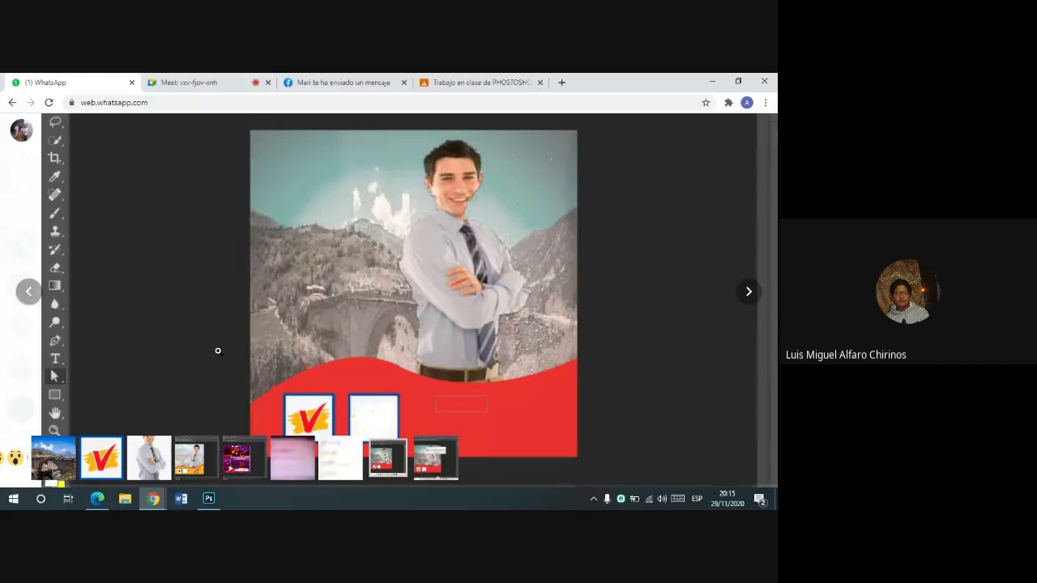
- Check the chat in the Google Meet tab, then return to the Photoshop document
left_click(227, 81)
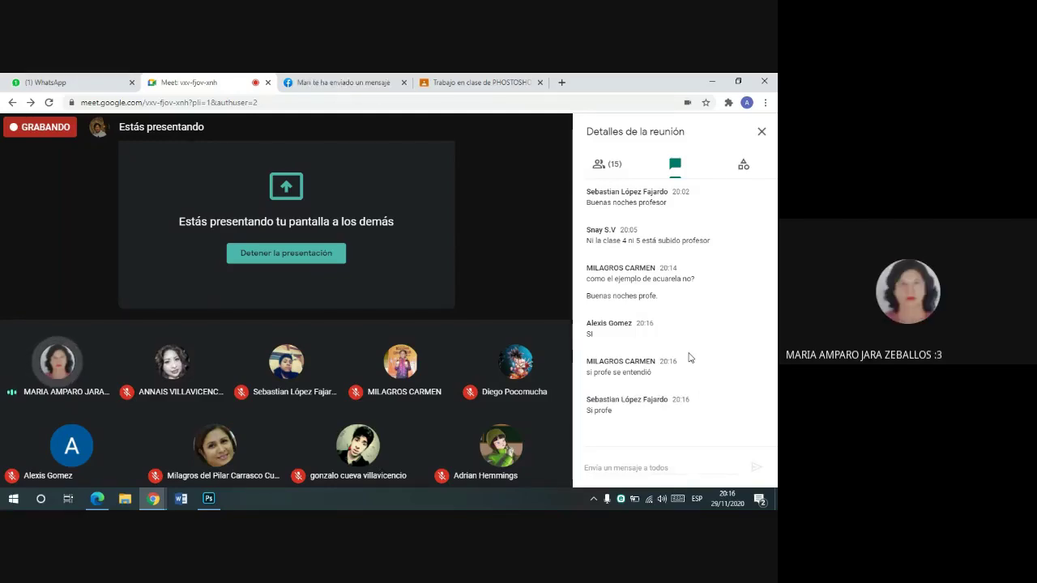
left_click(219, 501)
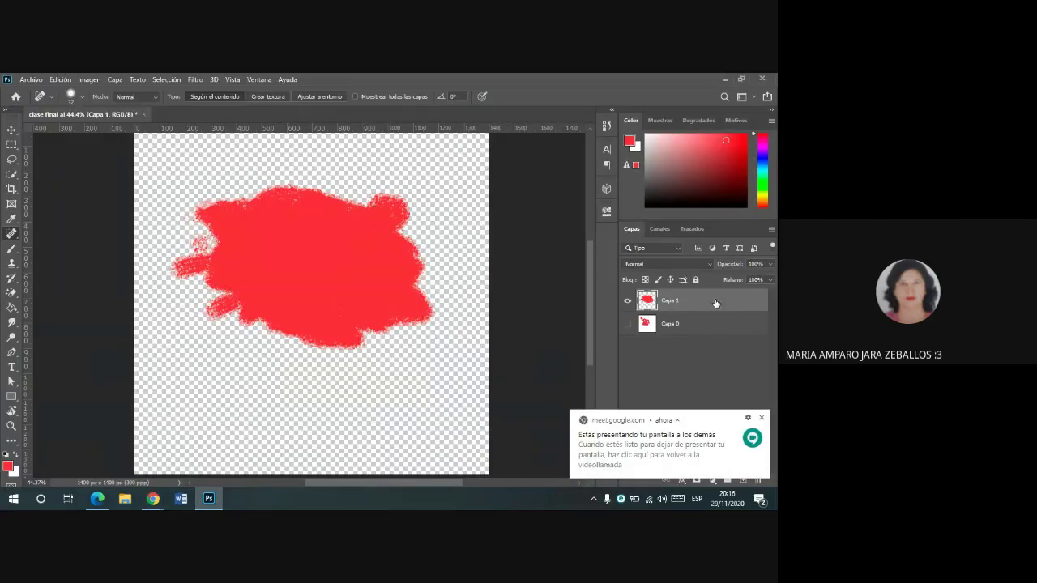
- Drag the SAN VALENTIN image from the desktop onto the canvas and commit the placement
left_click(775, 498)
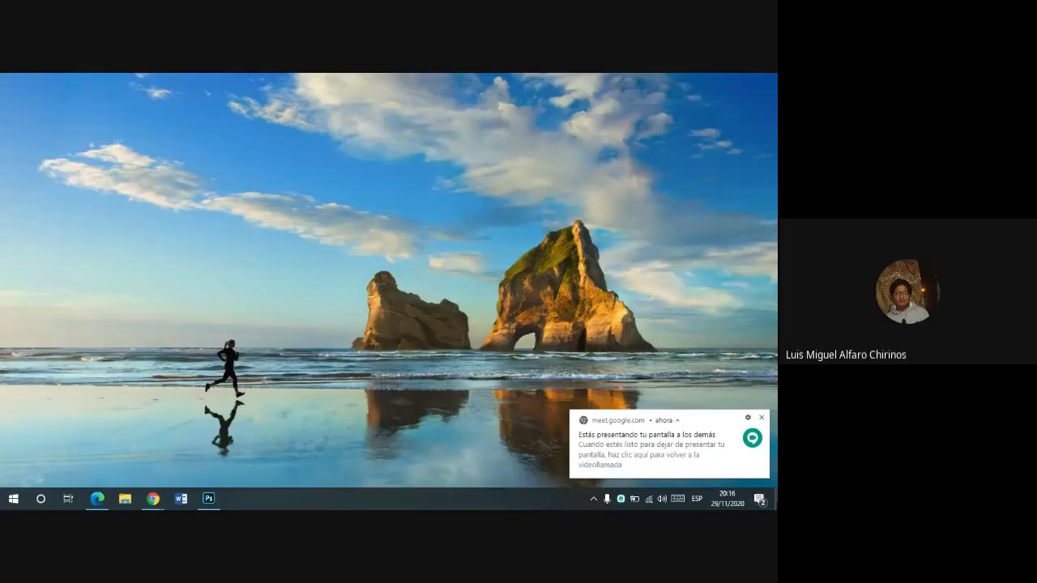
key("super+d")
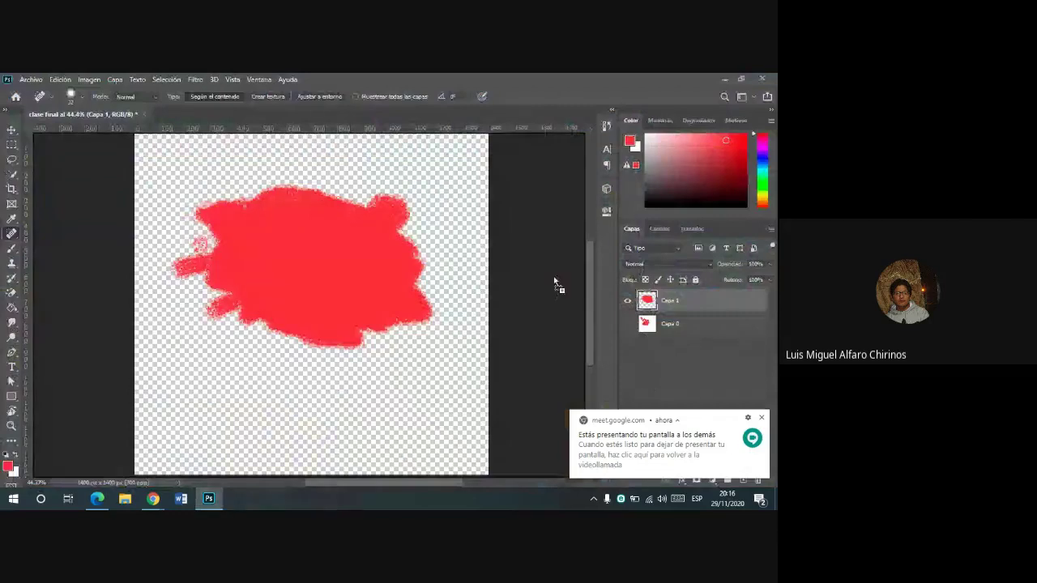
left_click_drag(503, 255, 548, 228)
key("Return")
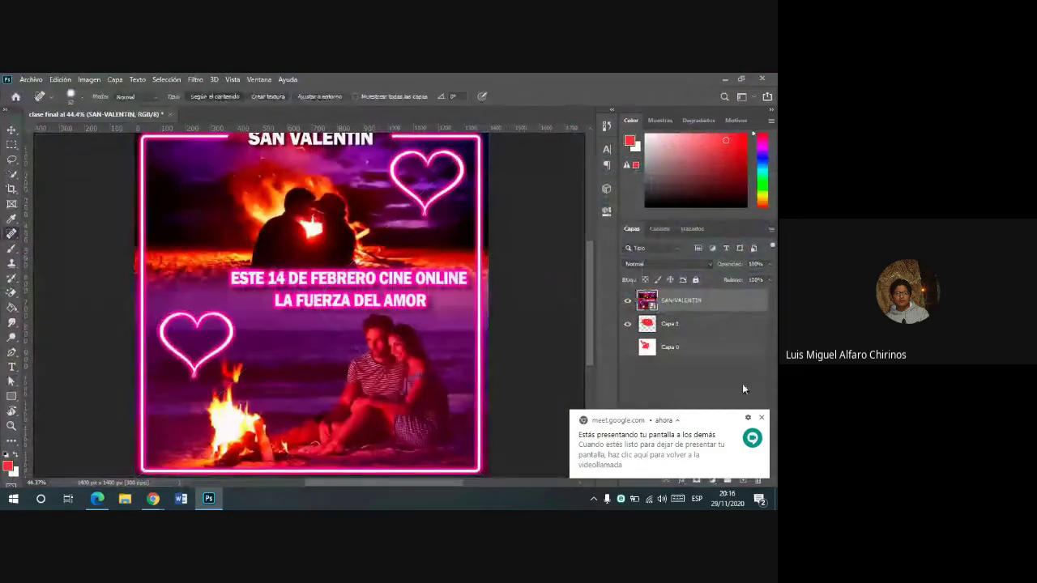
left_click(761, 418)
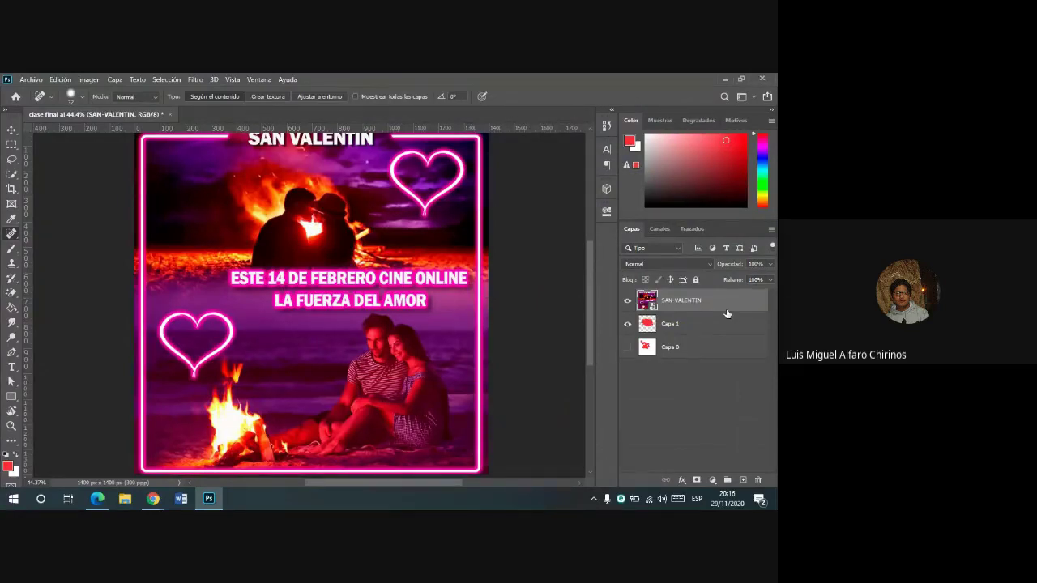
- Hide and re-show the SAN-VALENTIN layer to check the blob, leaving it the active layer
left_click(654, 326)
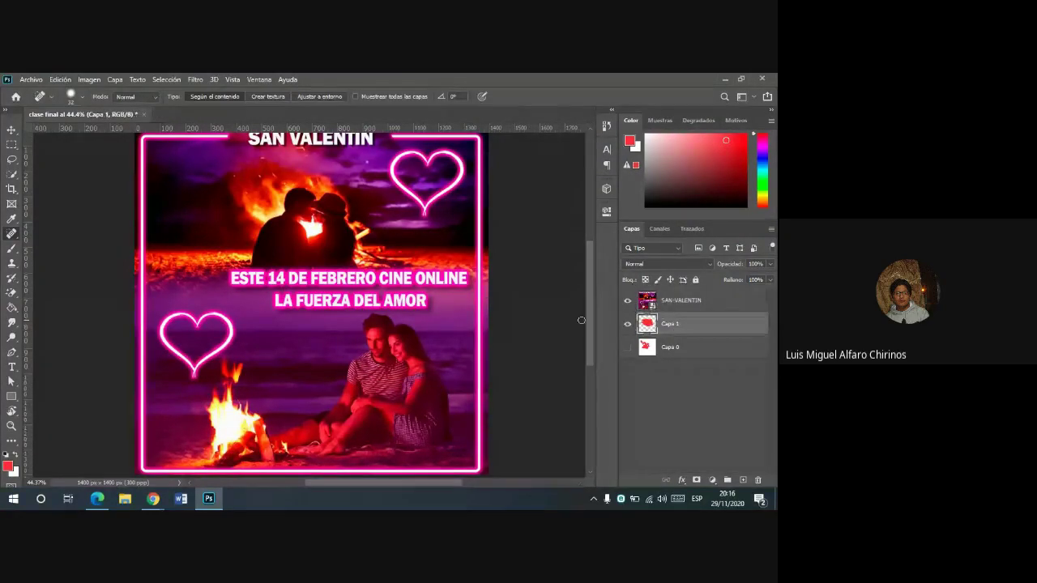
left_click(625, 302)
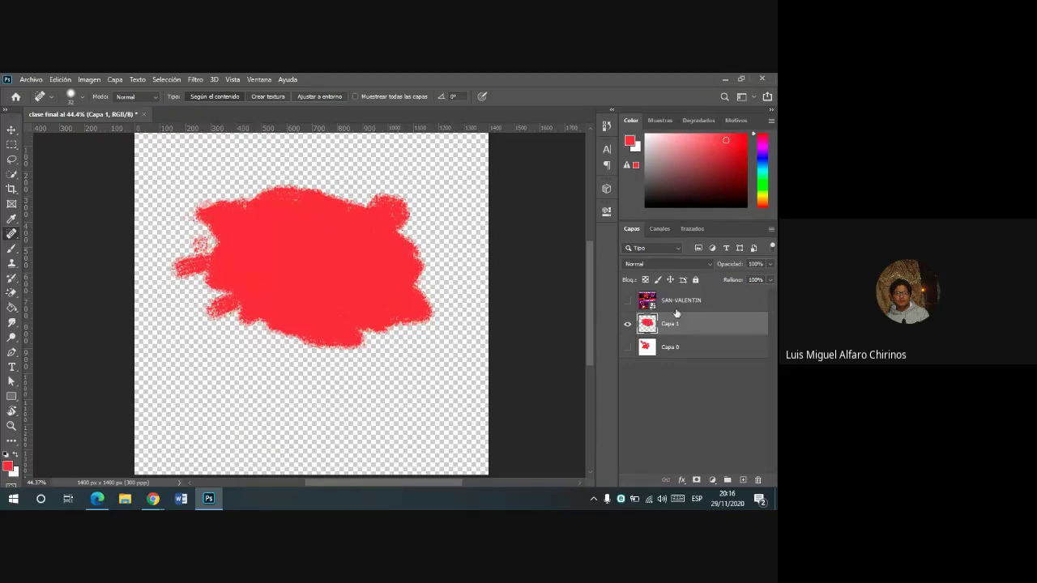
left_click(626, 300)
left_click(698, 306)
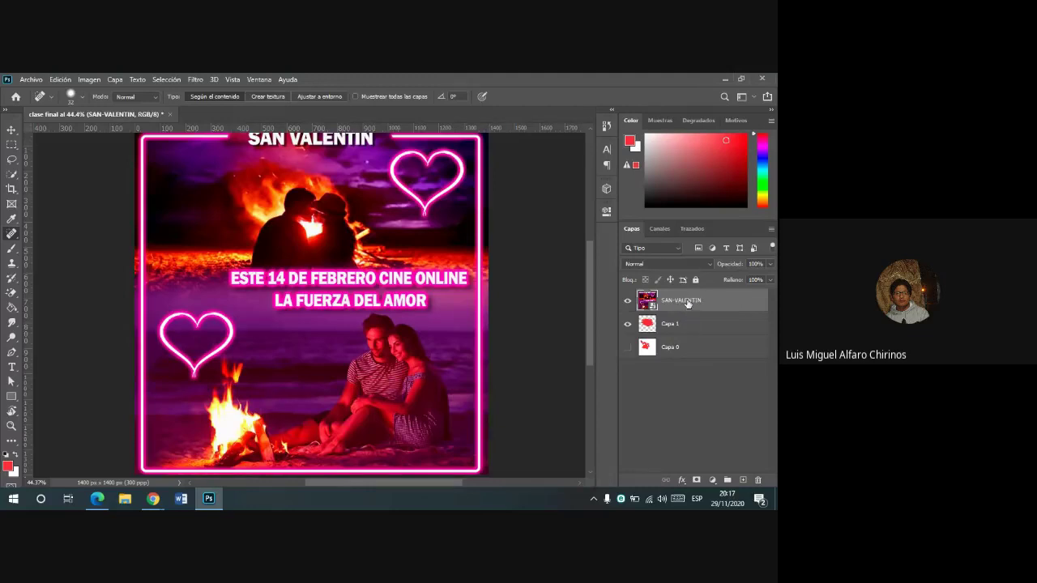
right_click(687, 302)
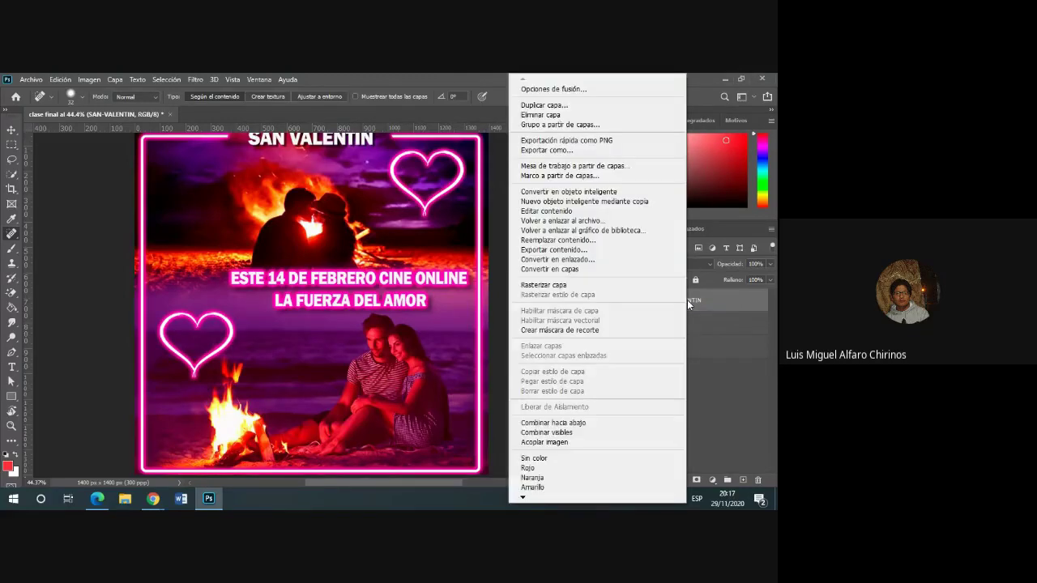
left_click(584, 331)
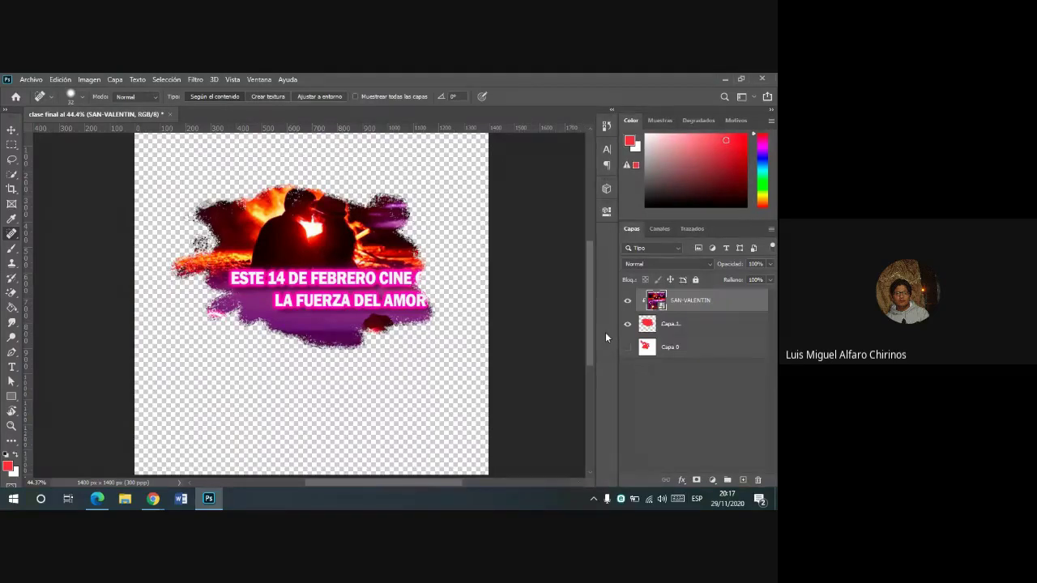
key("ctrl+alt+g")
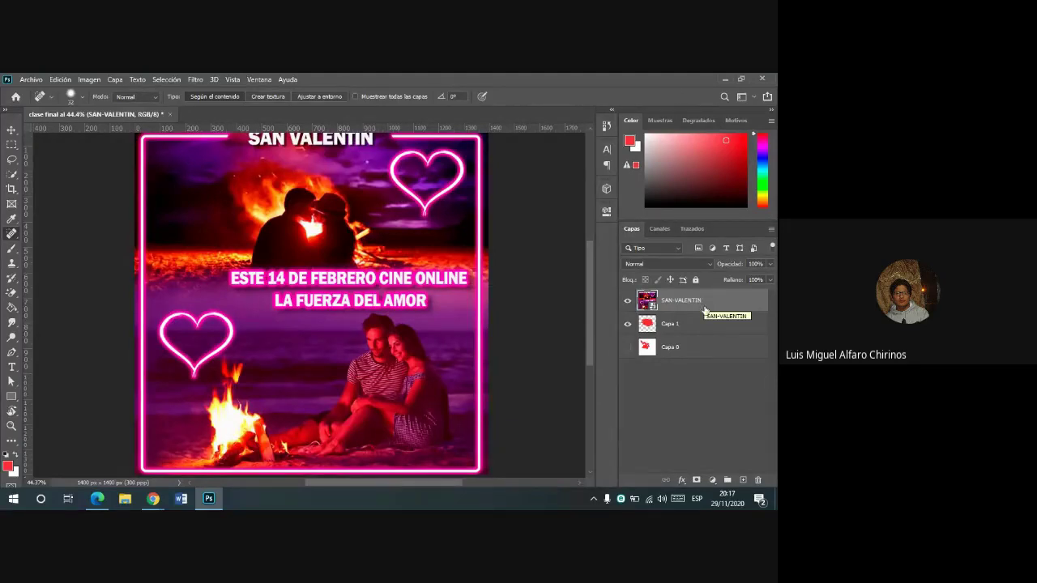
left_click_drag(704, 310, 706, 306)
left_click_drag(704, 309, 707, 309)
left_click(707, 310, "alt")
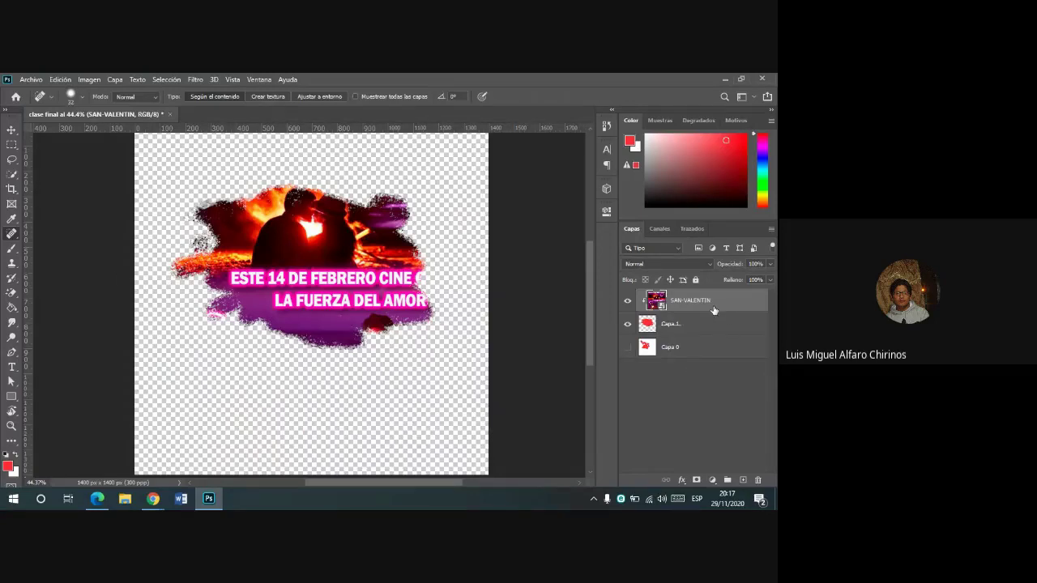
left_click_drag(712, 313, 709, 307)
left_click(710, 307, "alt")
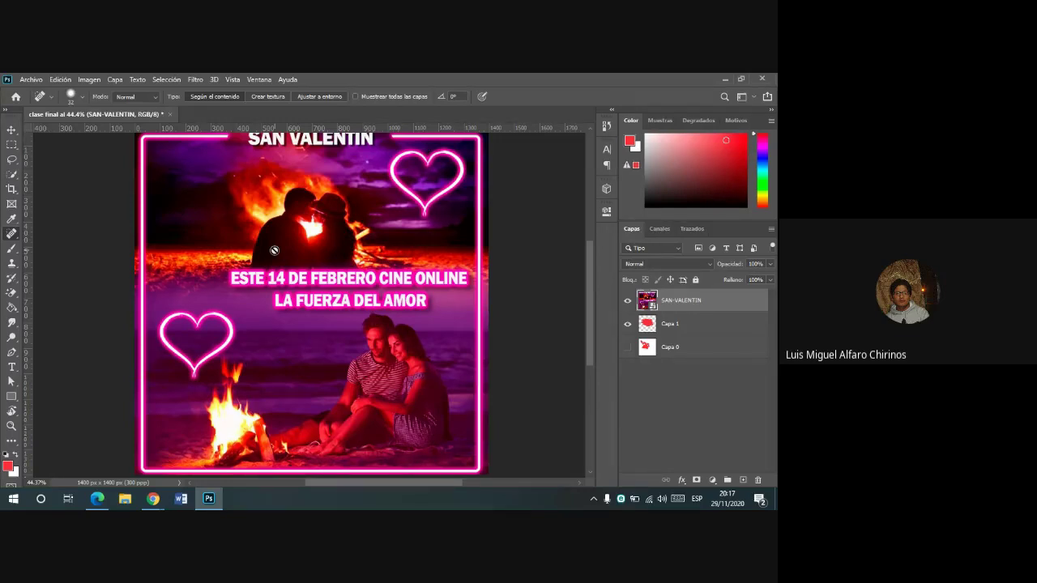
left_click(676, 325)
left_click(675, 308)
left_click(669, 327)
left_click(673, 308)
left_click(665, 323)
left_click(672, 306)
left_click(671, 326)
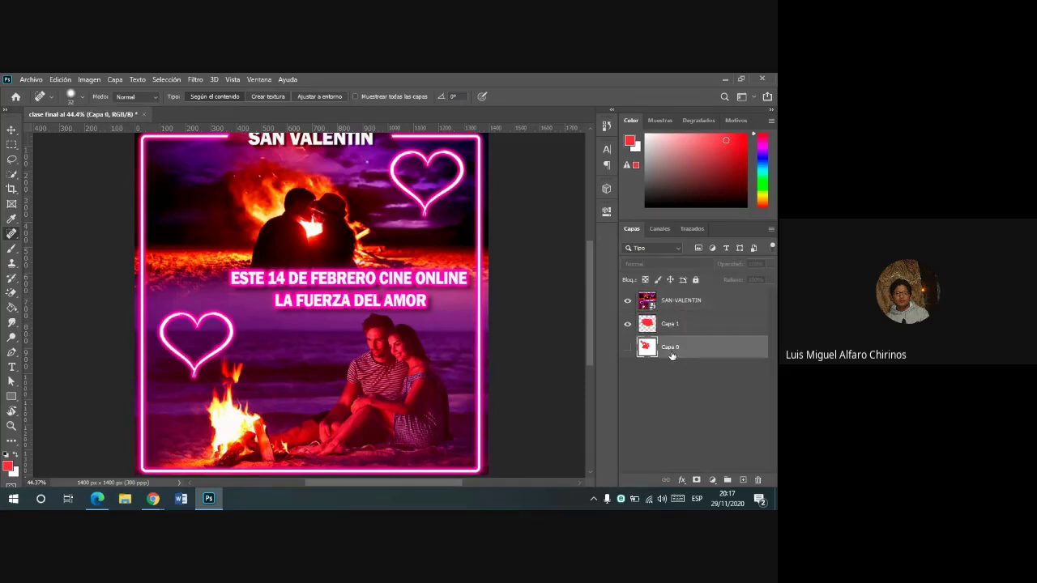
left_click_drag(673, 350, 670, 319)
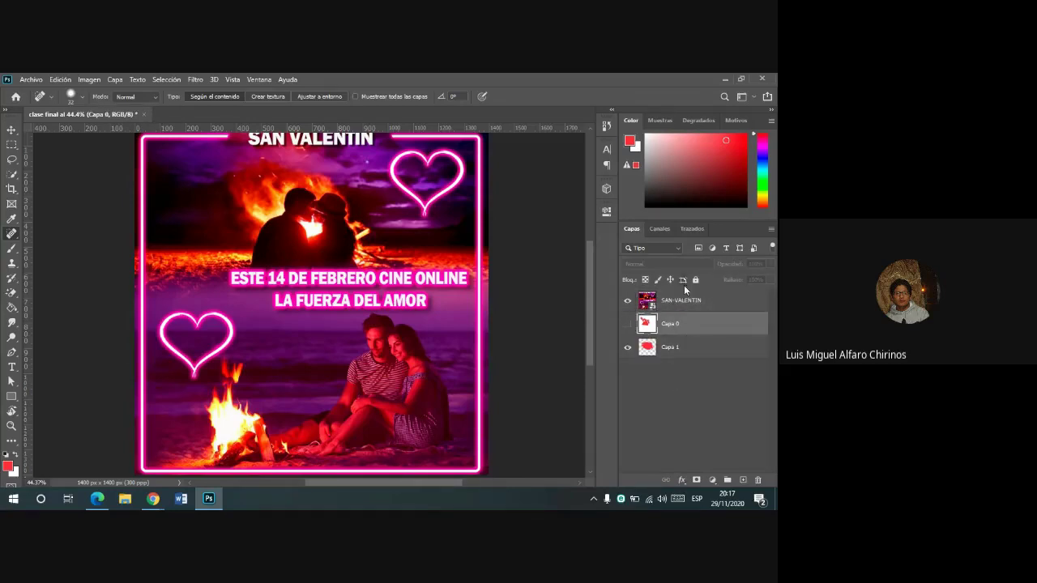
left_click_drag(694, 327, 673, 345)
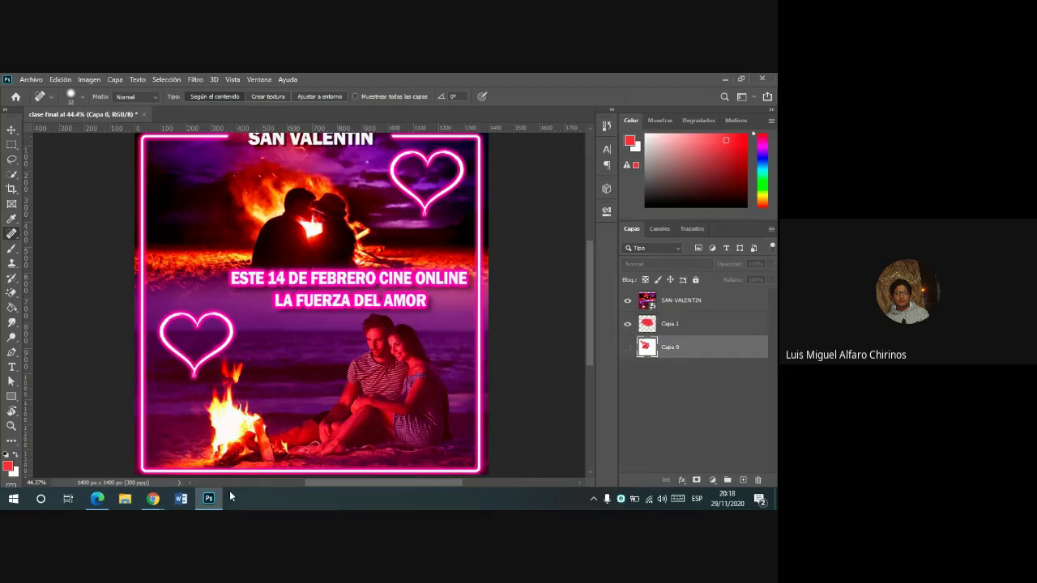
mouse_move(153, 498)
left_click(97, 431)
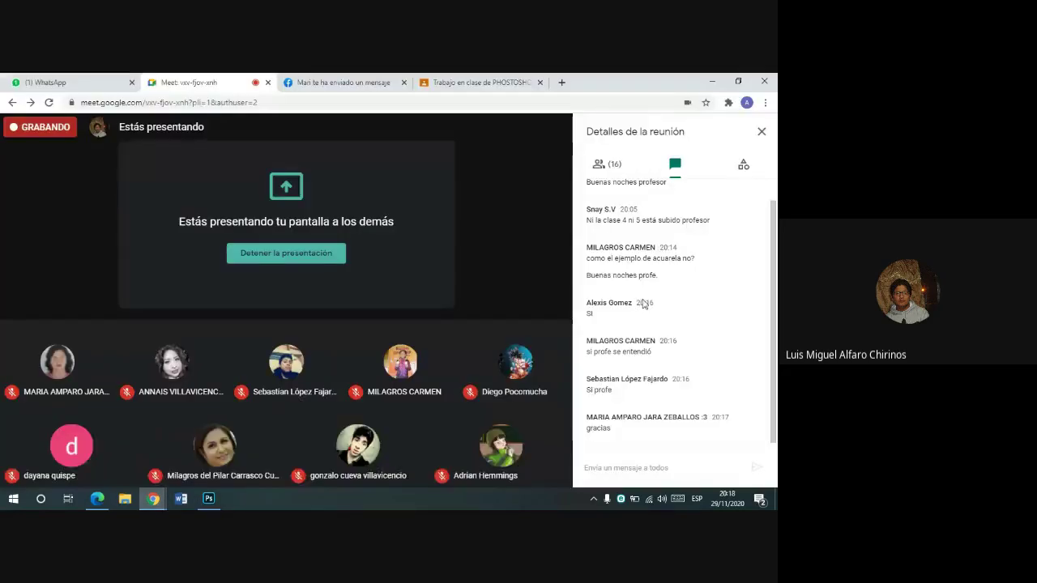
left_click(205, 500)
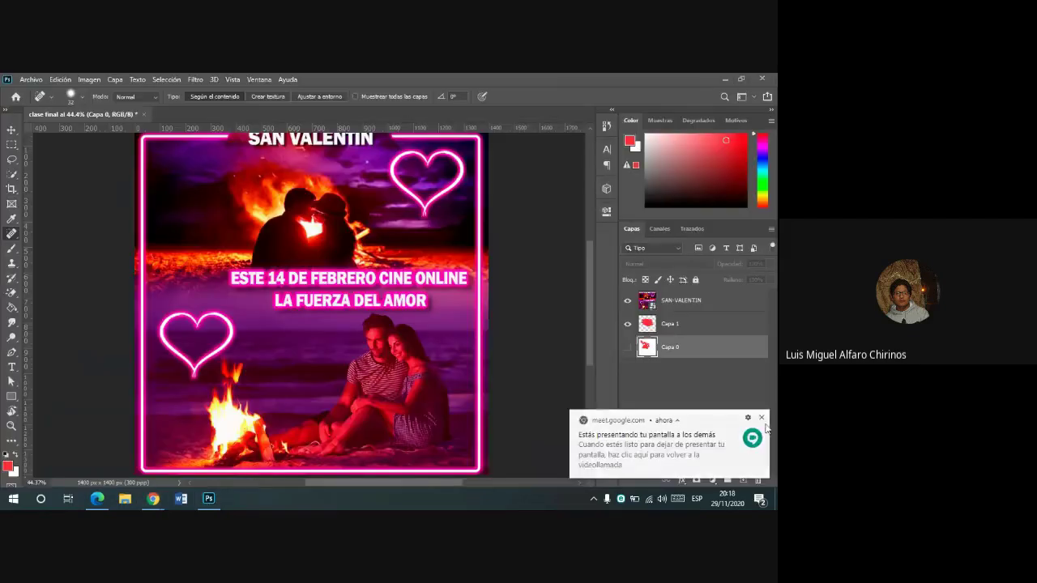
left_click(693, 301)
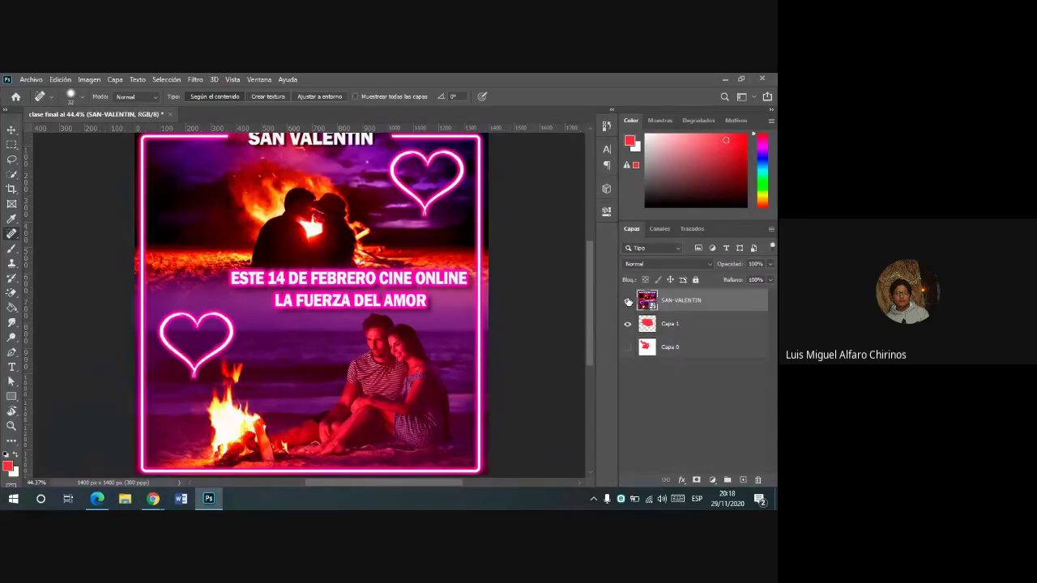
- Delete the SAN-VALENTIN layer and switch to the Spot Healing Brush
key("Delete")
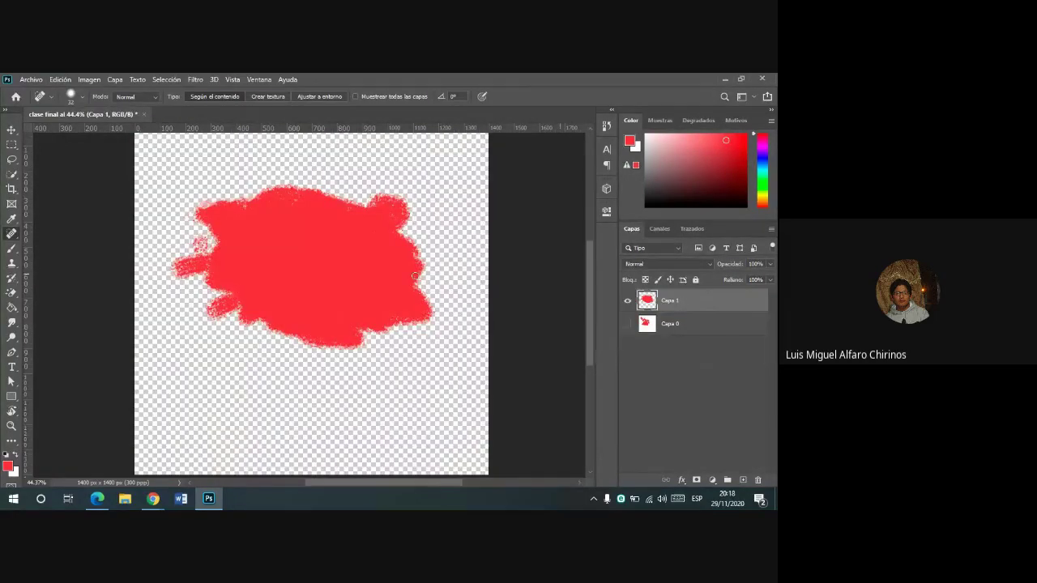
right_click(12, 235)
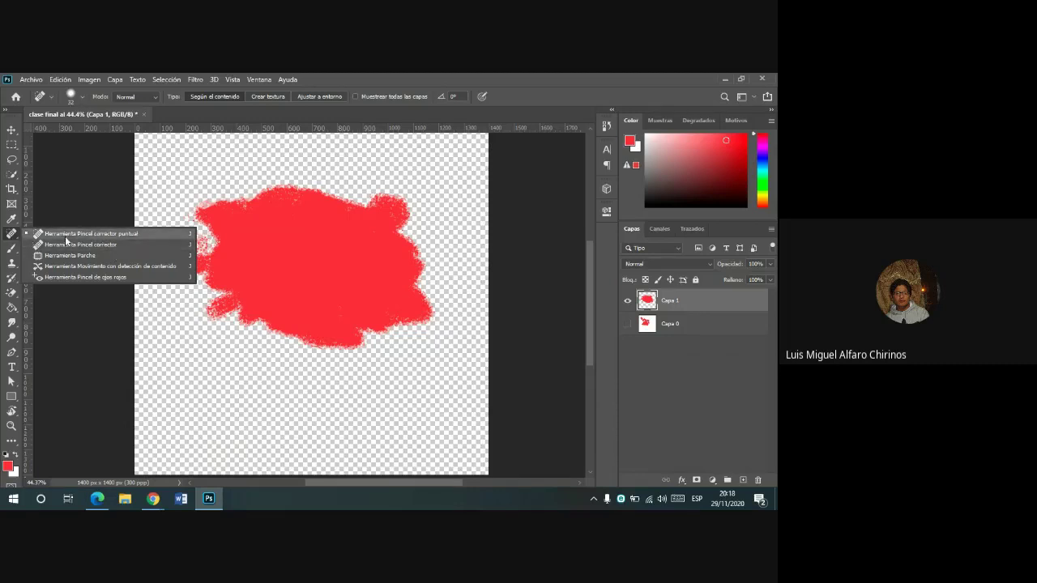
left_click(7, 234)
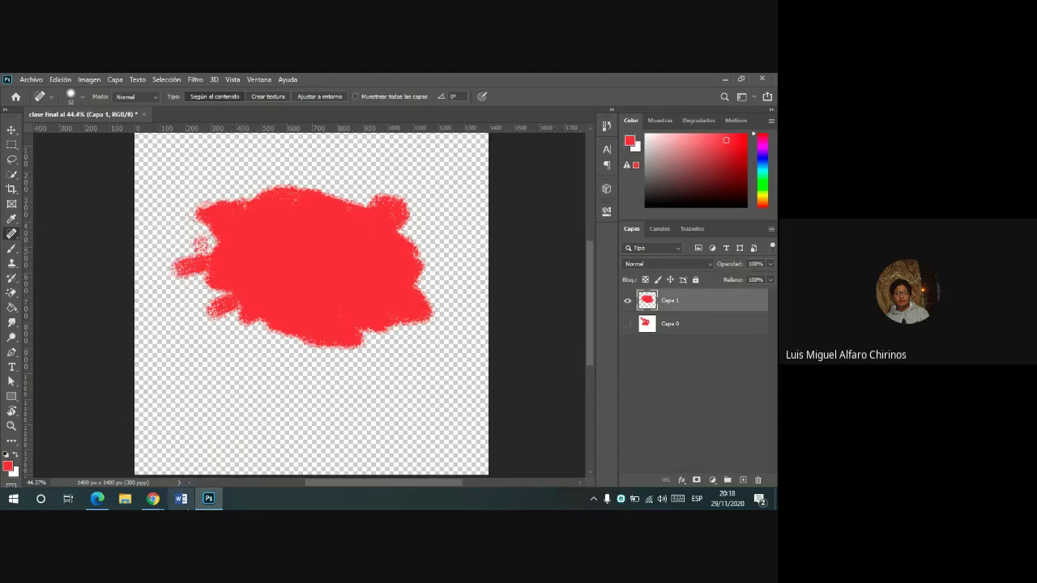
mouse_move(152, 498)
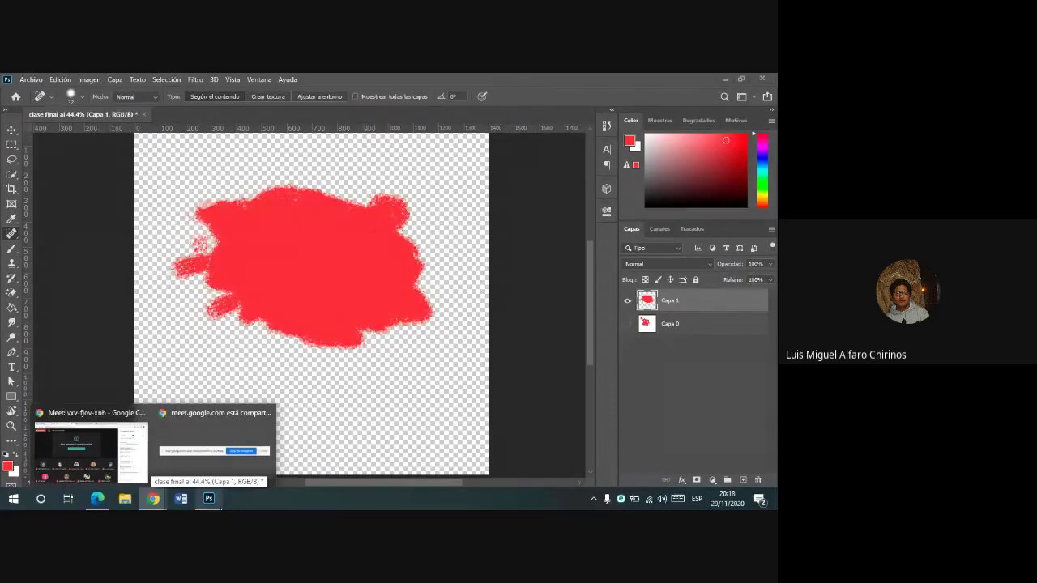
- Search Google Images for 'paisaje con cableado' in a new Chrome tab
left_click(89, 442)
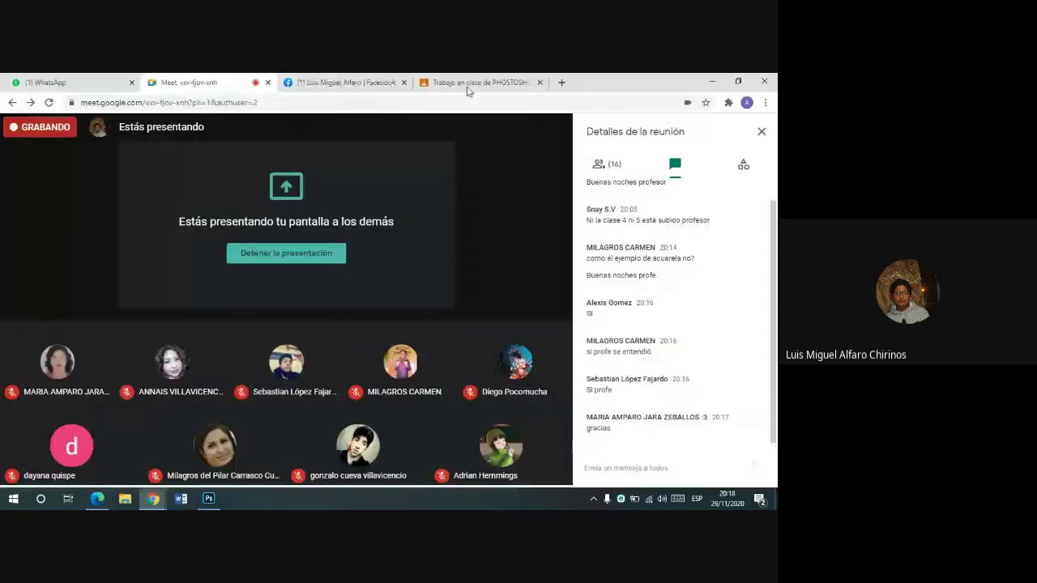
left_click(561, 81)
type("goo")
key("Return")
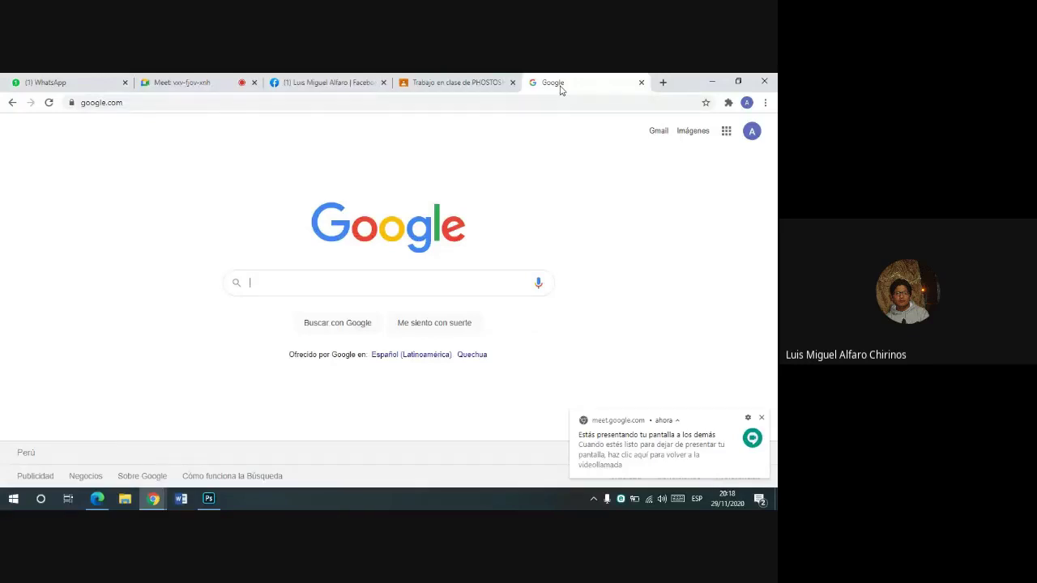
type("paisaj")
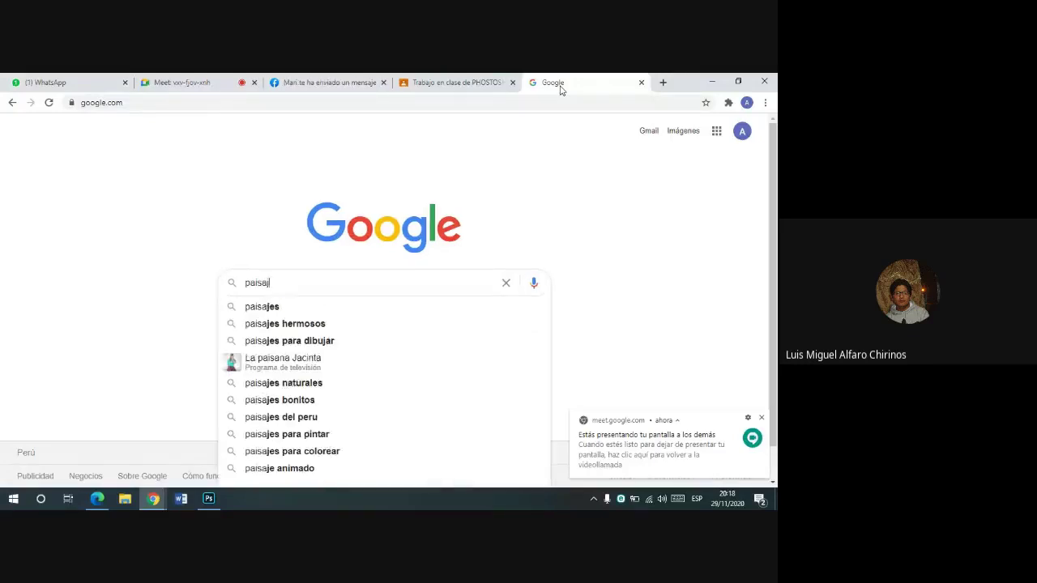
type("e con c")
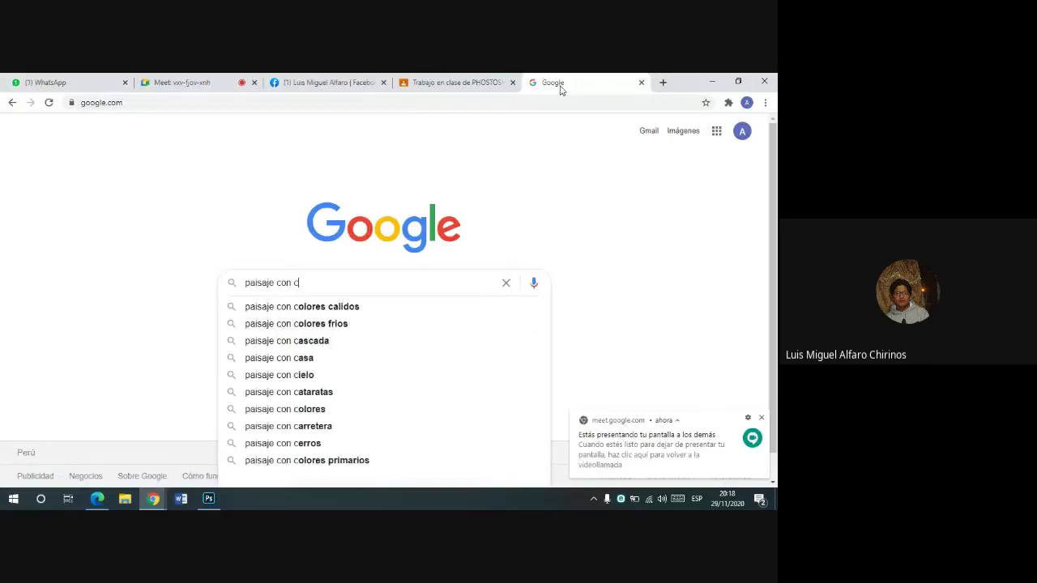
type("ableado")
key("Return")
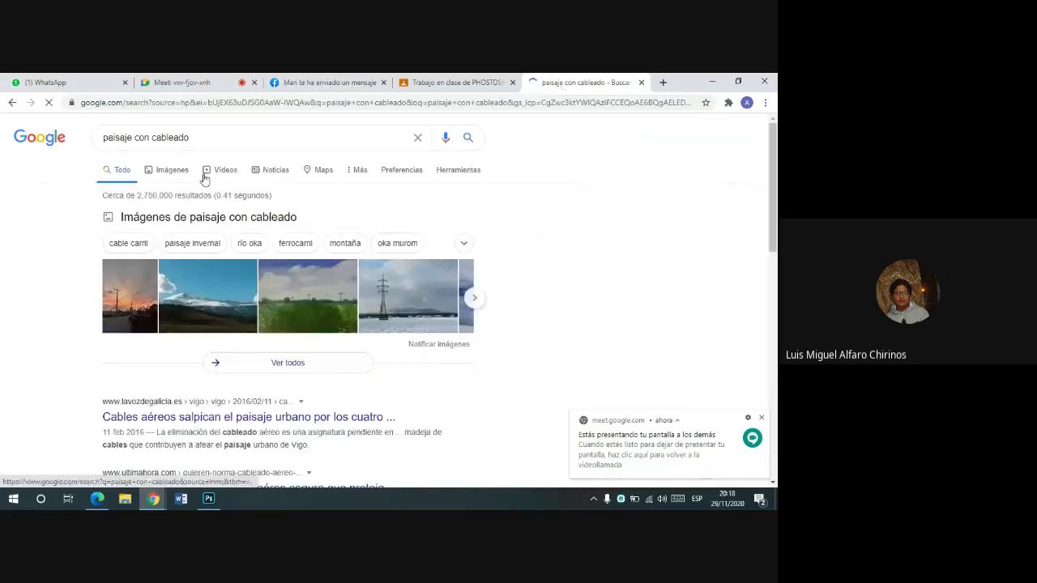
left_click(198, 300)
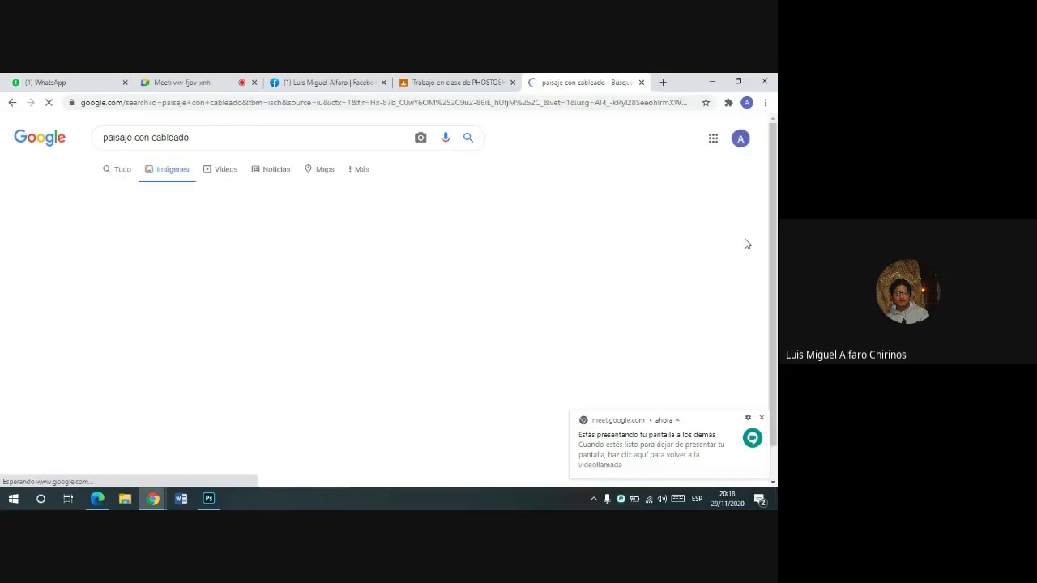
- Open the source blog page of the snowy mountain landscape with cables
left_click(85, 284)
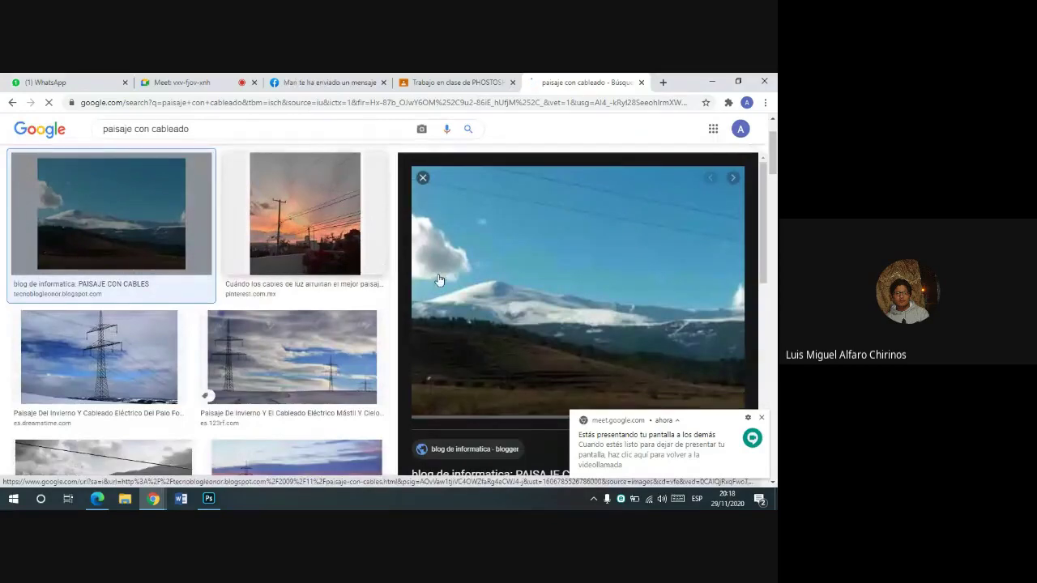
scroll(660, 233, "down", 1)
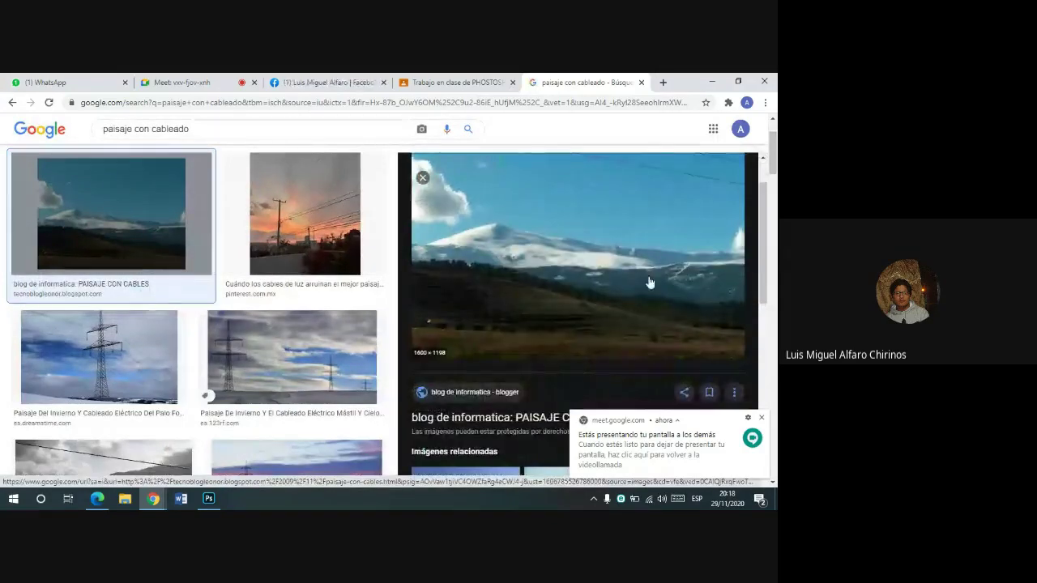
right_click(520, 287)
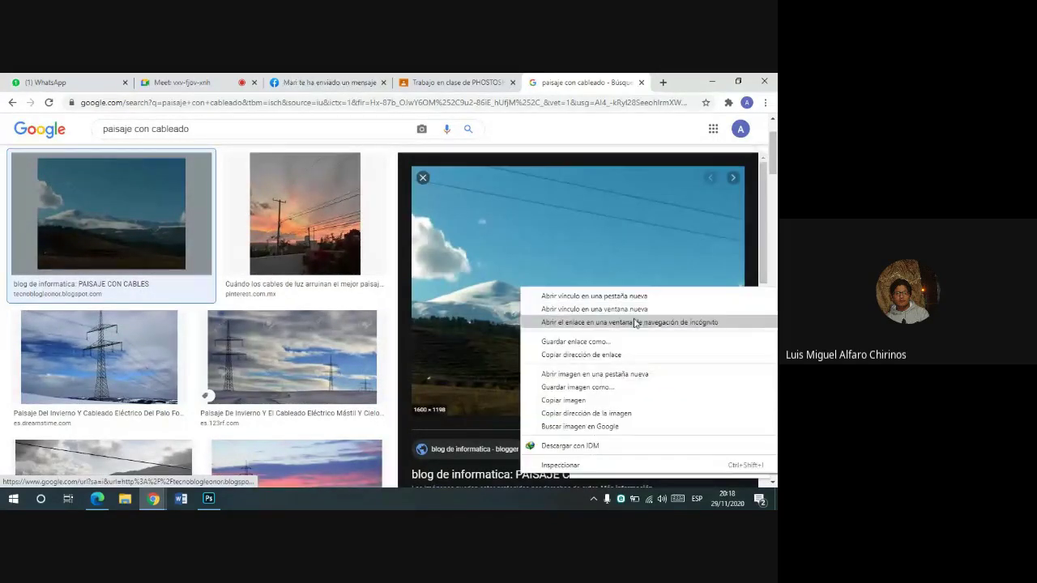
left_click(594, 295)
left_click(602, 82)
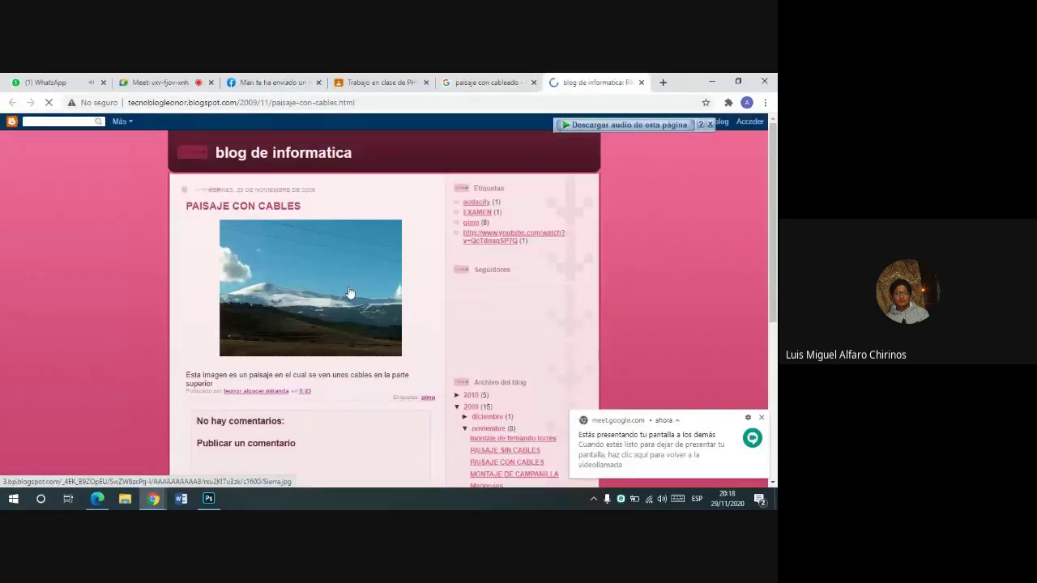
- Save the enlarged blog photo as Sierra.jpg and drag it toward WhatsApp
left_click(348, 283)
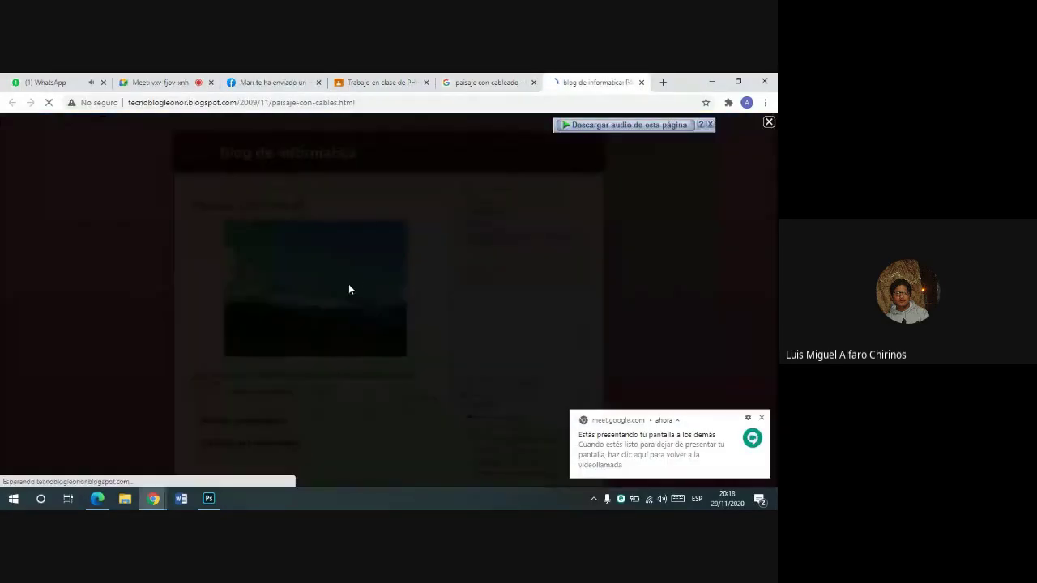
right_click(467, 203)
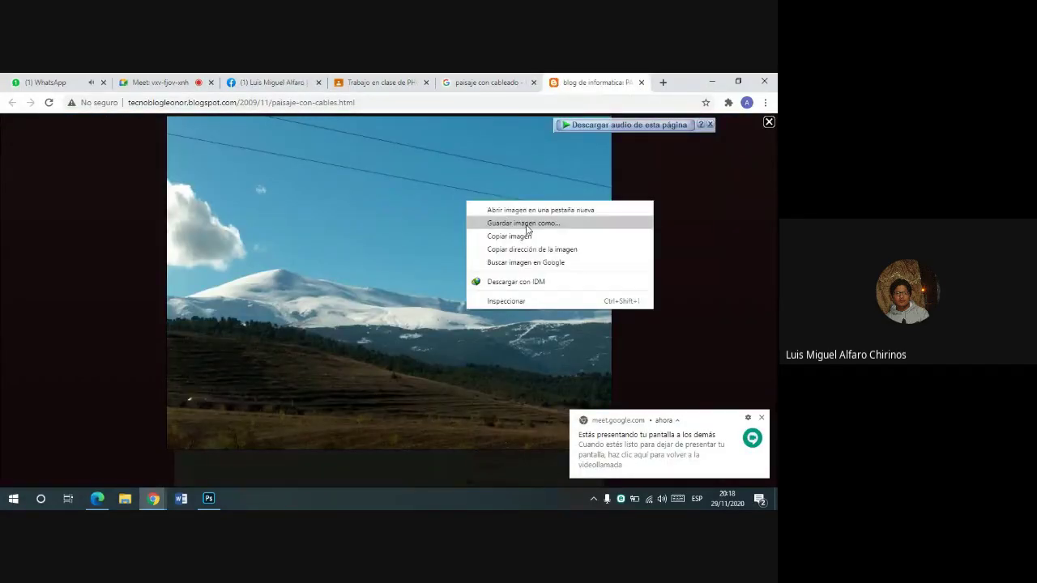
left_click(526, 226)
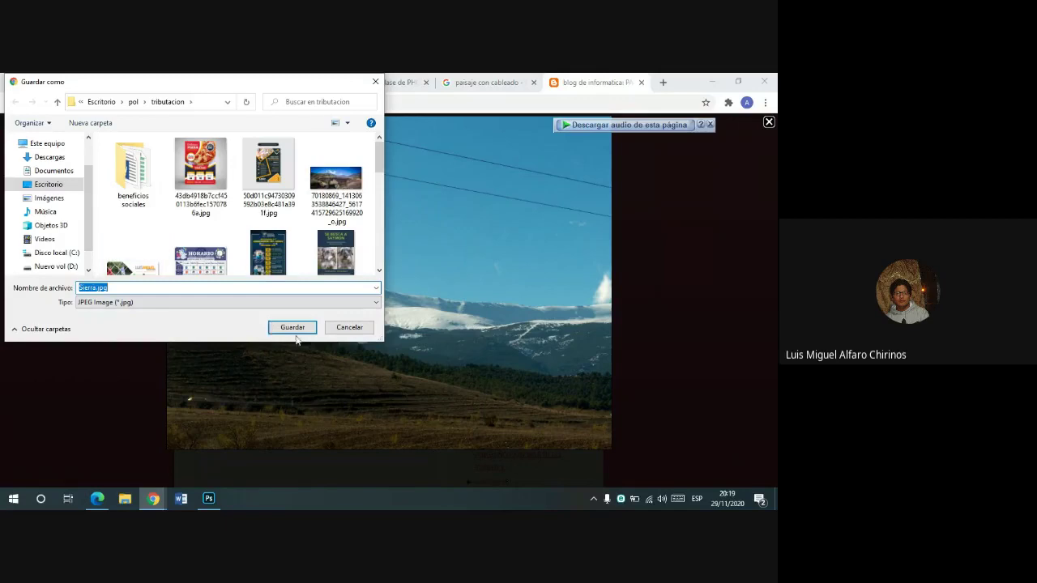
left_click(291, 328)
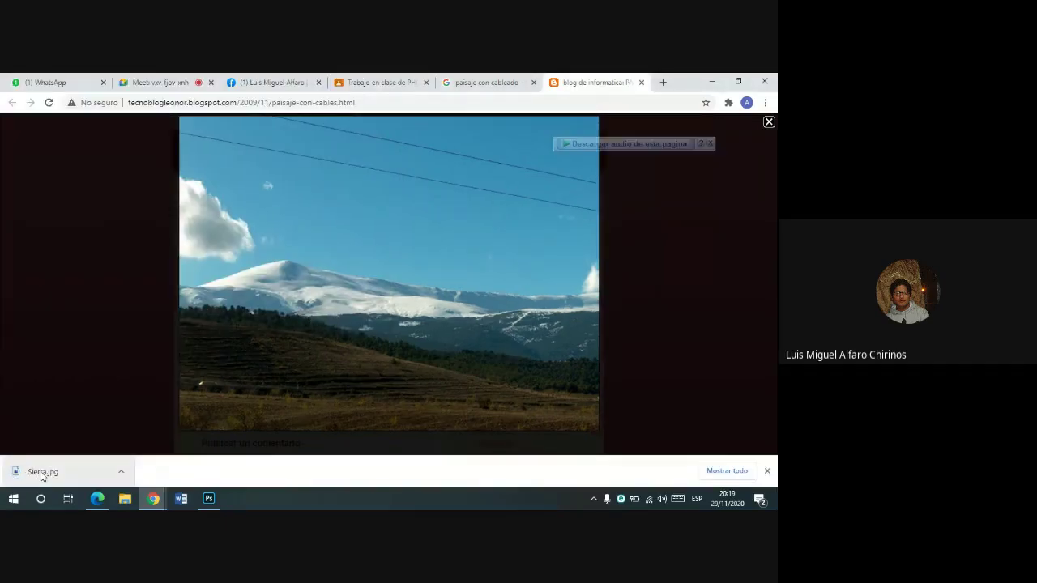
mouse_move(42, 475)
left_mouse_down()
mouse_move(266, 190)
mouse_move(728, 137)
left_mouse_up()
- Send Sierra.jpg to the PHOTOSHOP BÁSICO - CECAP group chat
left_click(728, 138)
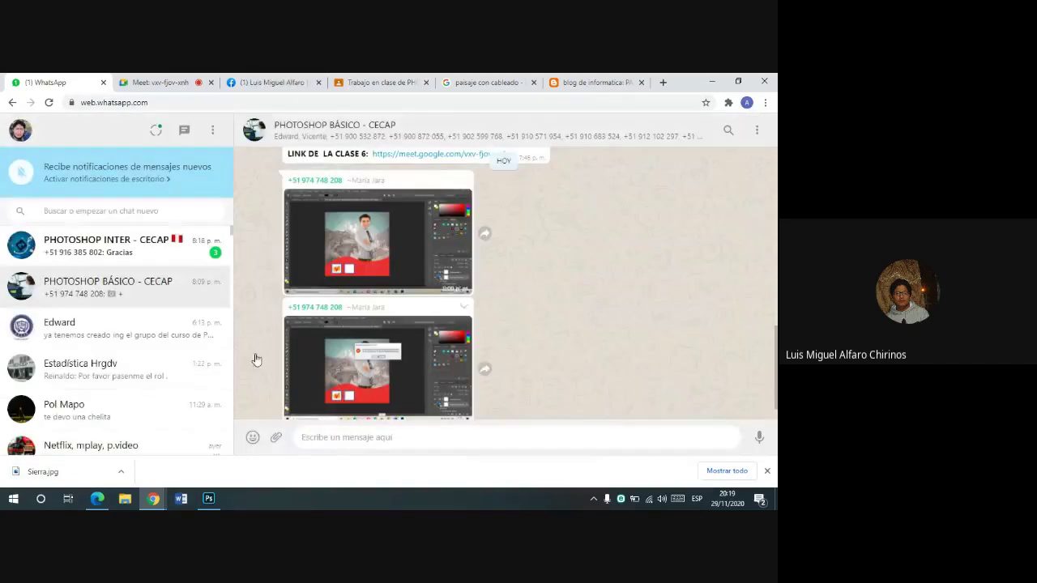
left_click_drag(43, 472, 564, 354)
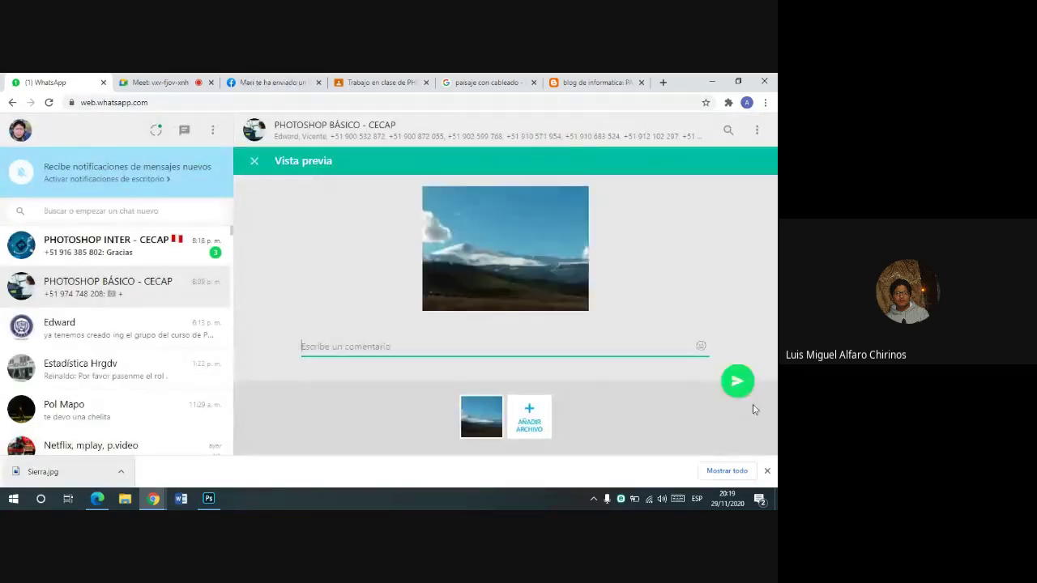
left_click(737, 380)
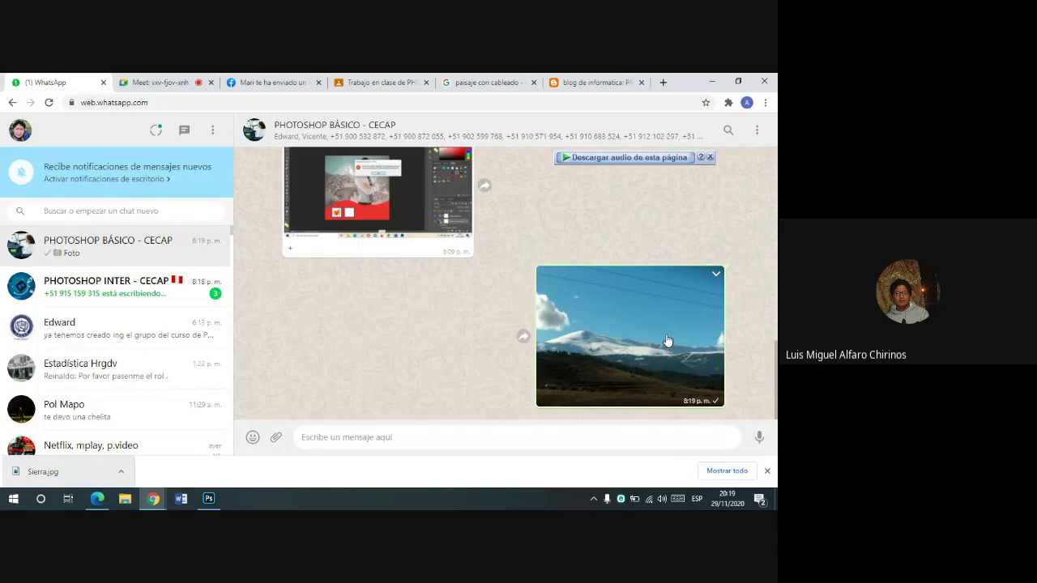
- Drag Sierra.jpg to Photoshop, cancel placing it into the red-blob document, and drag it again
mouse_move(50, 474)
left_mouse_down()
mouse_move(206, 498)
mouse_move(277, 173)
left_mouse_up()
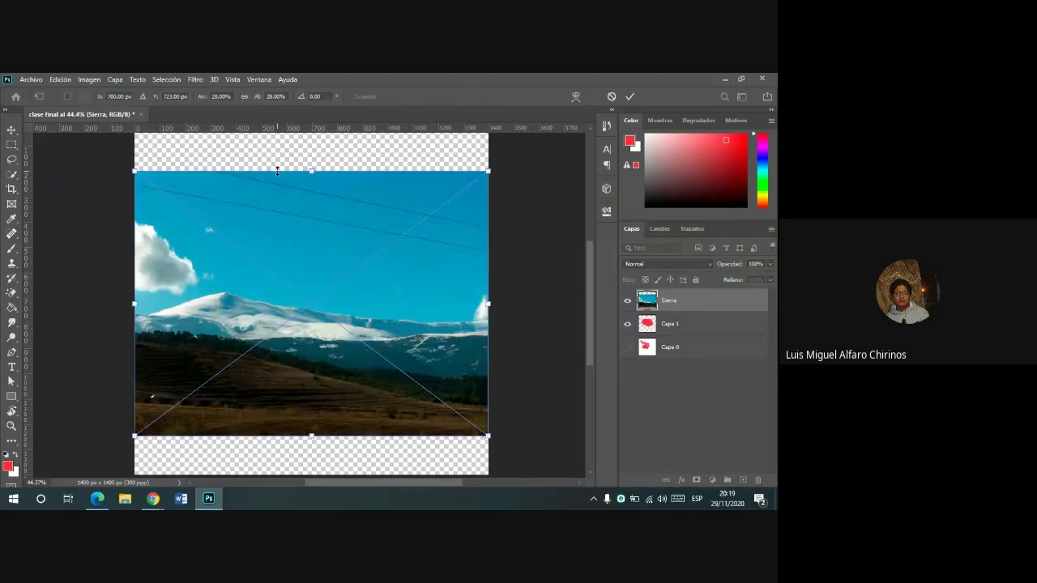
left_click(613, 96)
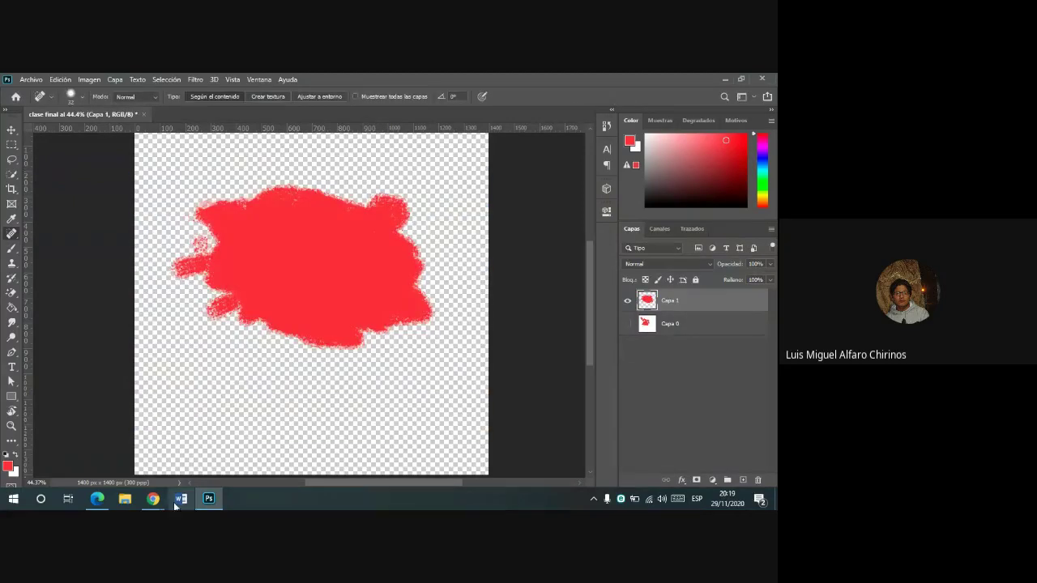
left_click(89, 450)
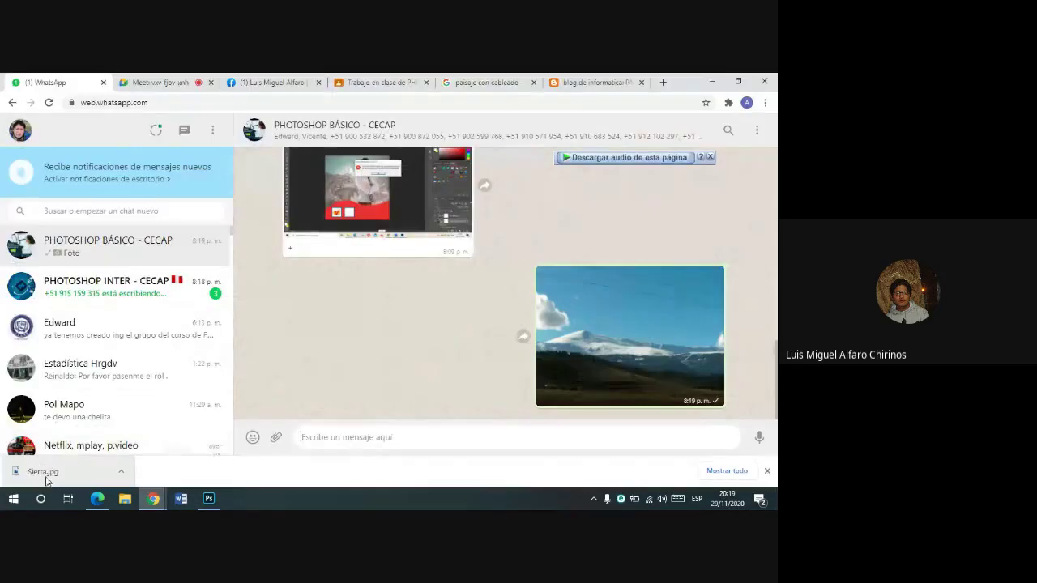
left_click(208, 498)
left_click_drag(224, 258, 196, 114)
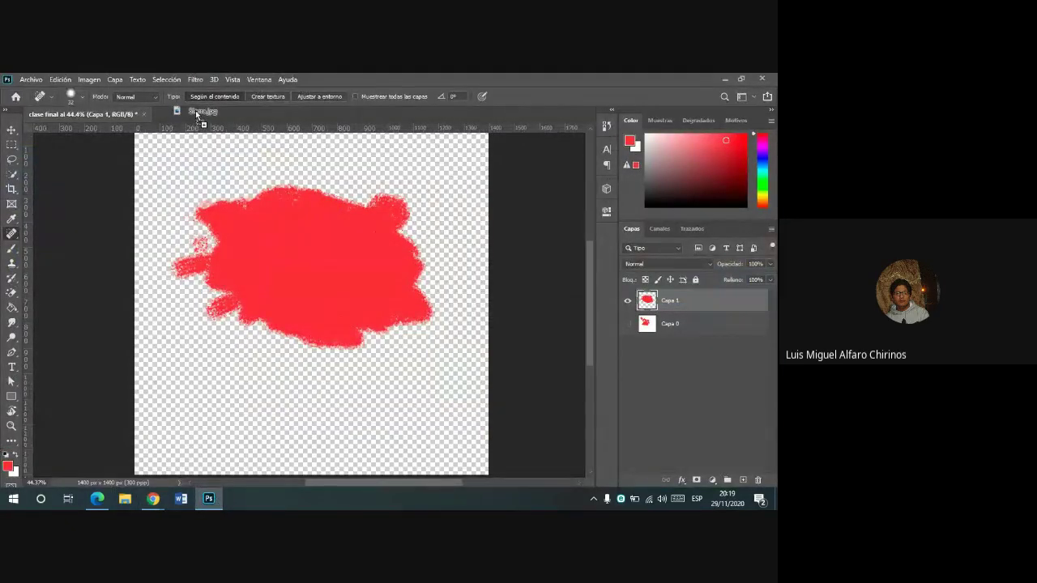
- Open Sierra.jpg as its own document without a colour profile, then return to WhatsApp
left_click_drag(196, 113, 195, 110)
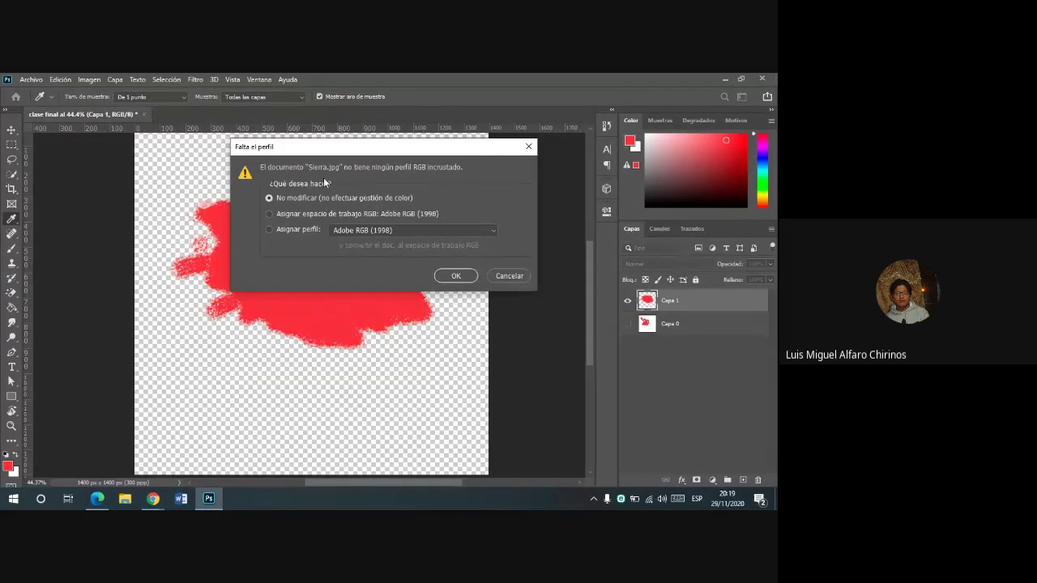
left_click(450, 276)
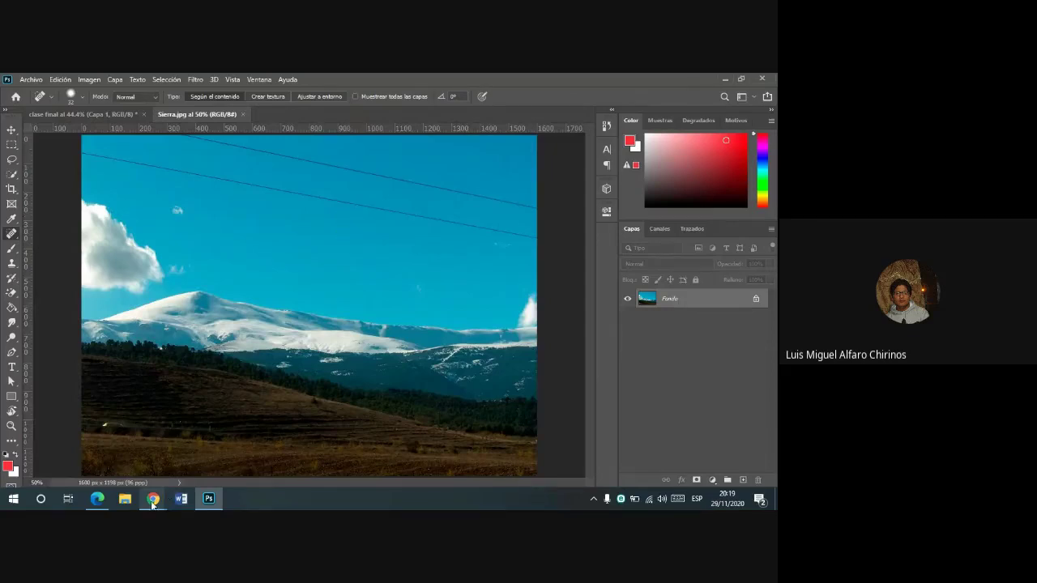
mouse_move(152, 498)
left_click(91, 449)
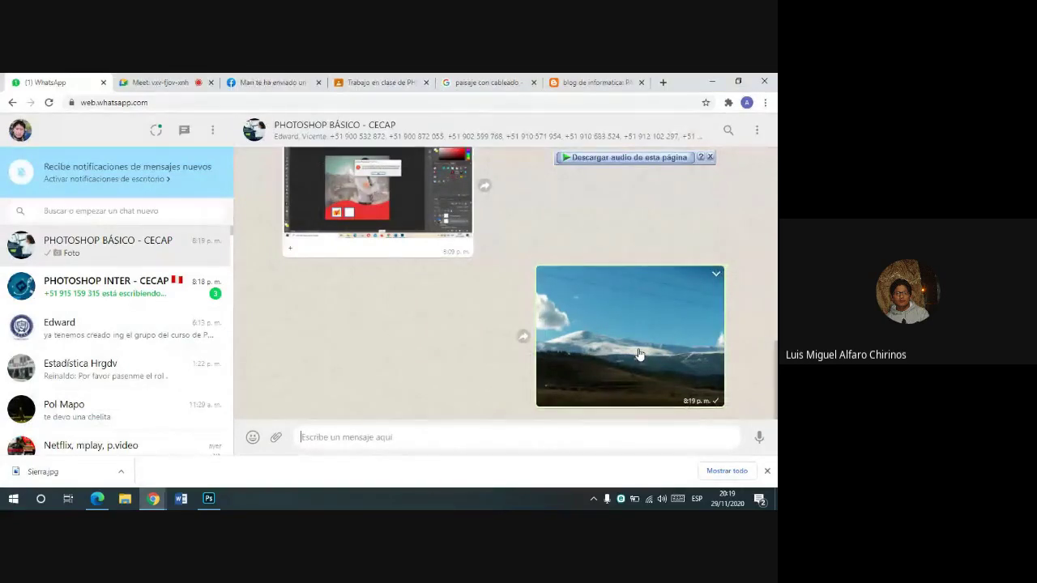
- Read the Google Meet chat, then return to Photoshop showing Sierra.jpg
left_click(150, 81)
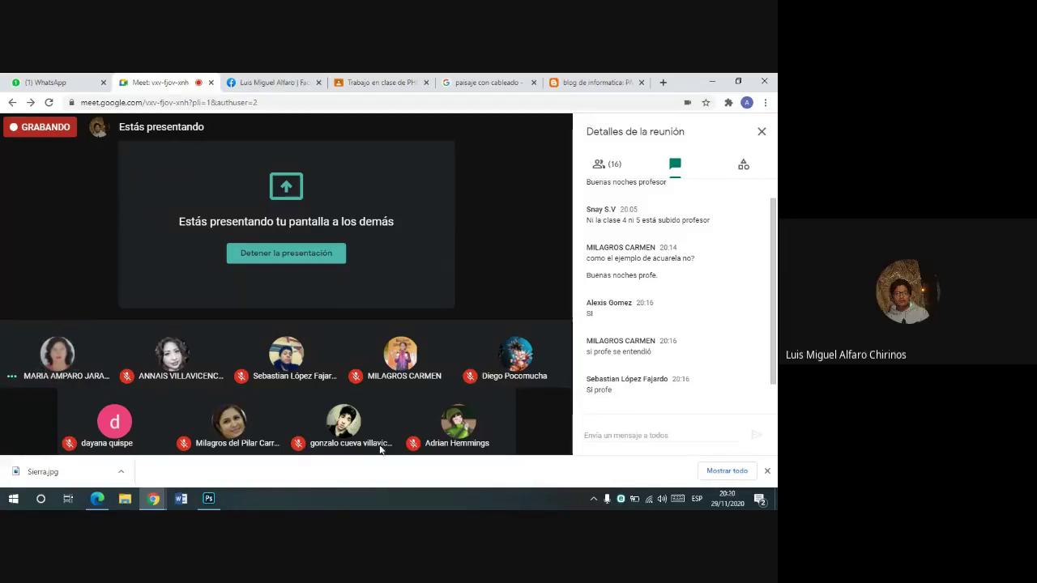
left_click(208, 498)
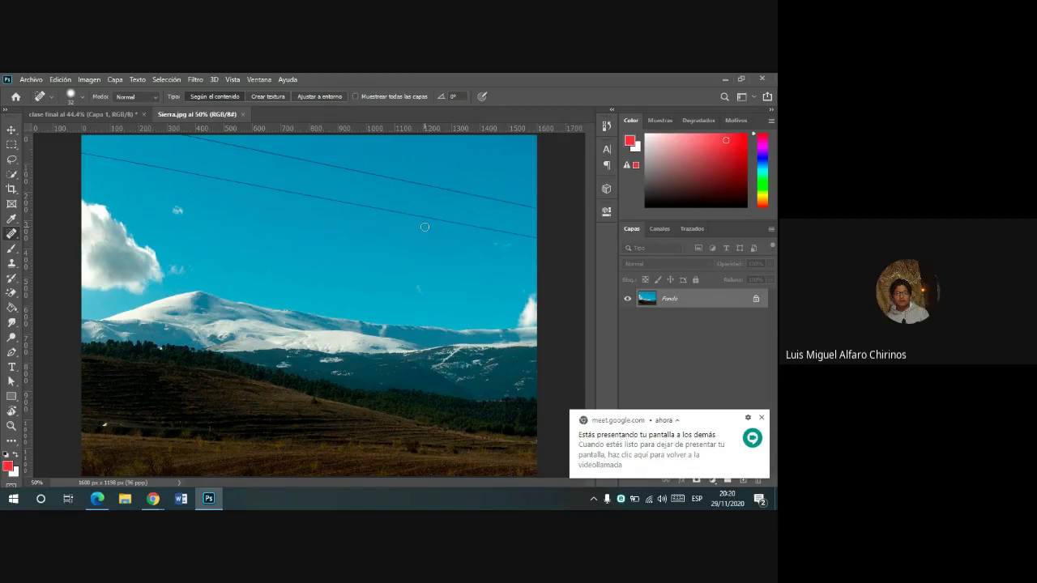
- Select the Spot Healing Brush from the healing tools flyout
right_click(15, 235)
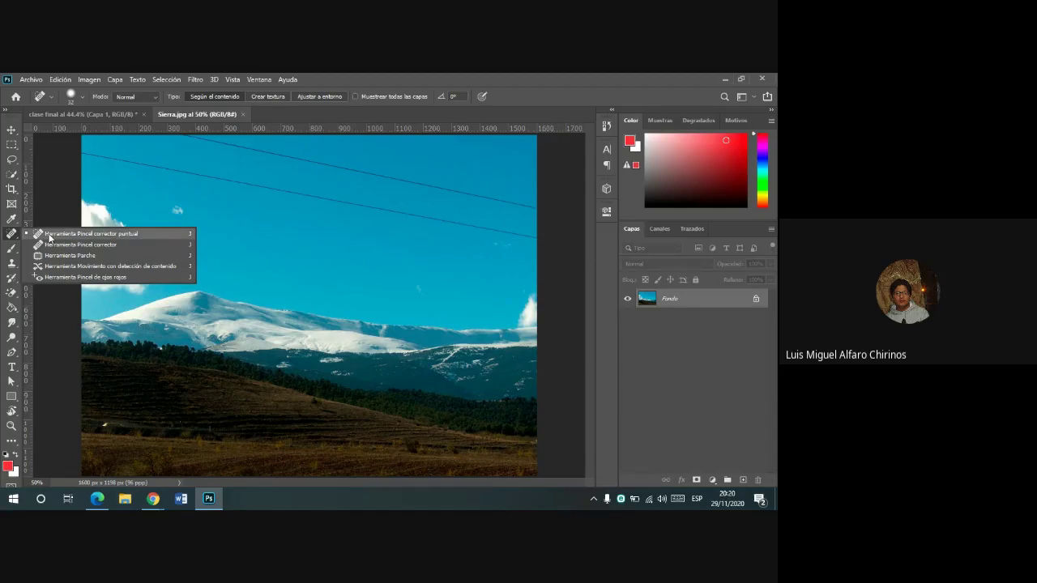
left_click(49, 236)
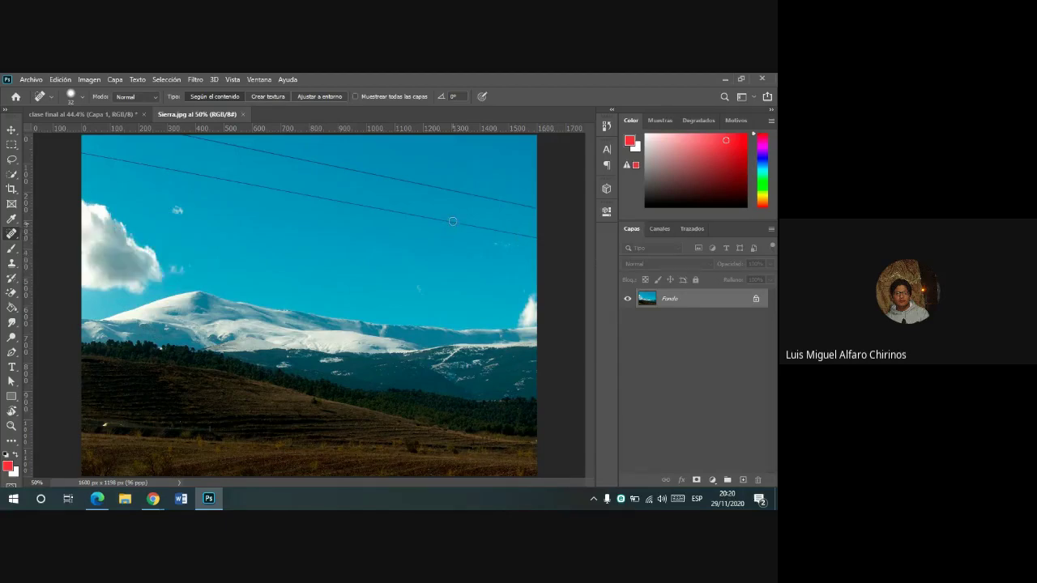
scroll(445, 189, "up", 2)
scroll(341, 211, "up", 2)
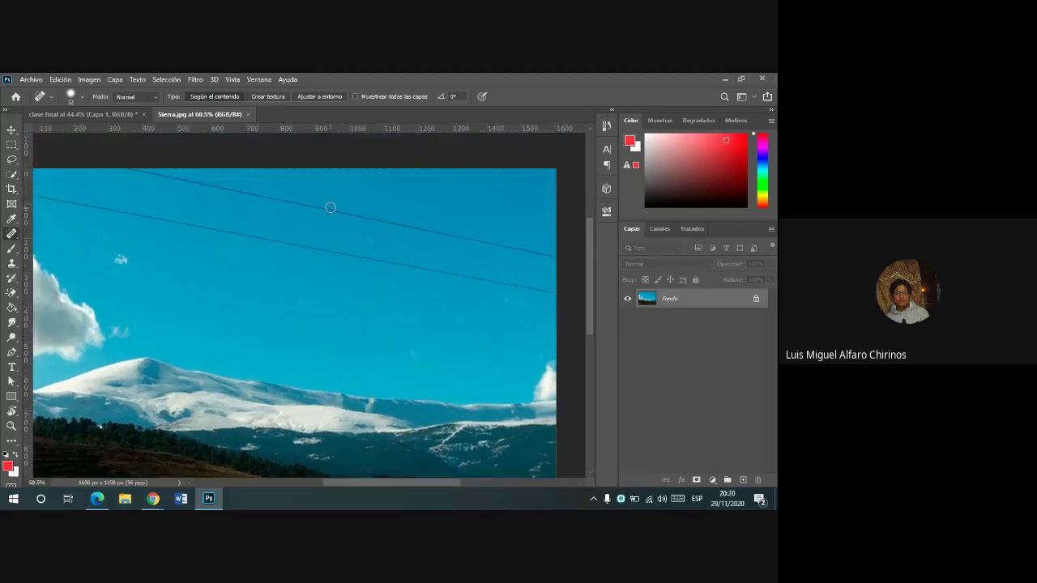
scroll(362, 247, "down", 1)
scroll(368, 242, "down", 2)
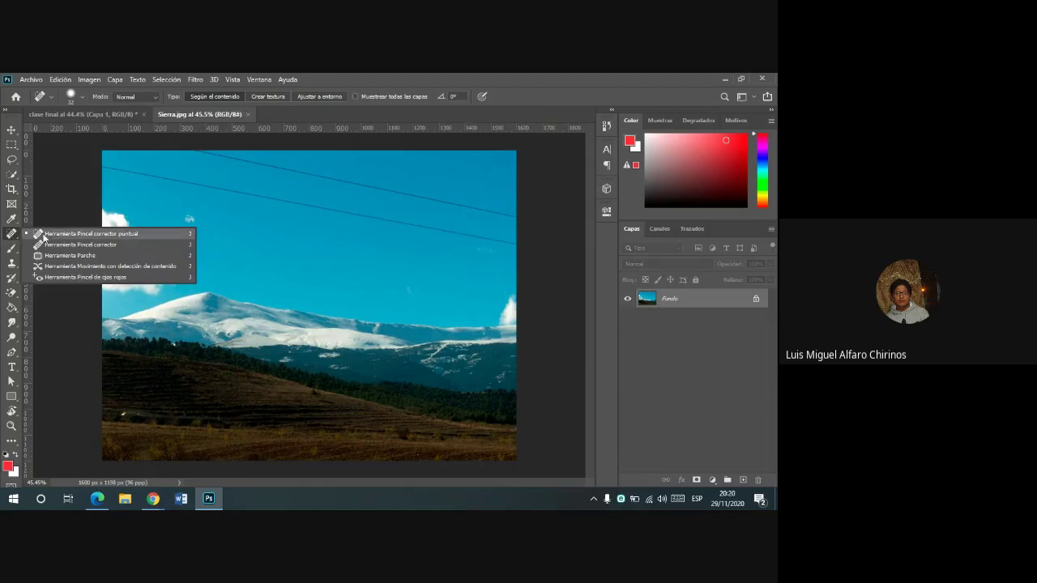
left_click(62, 234)
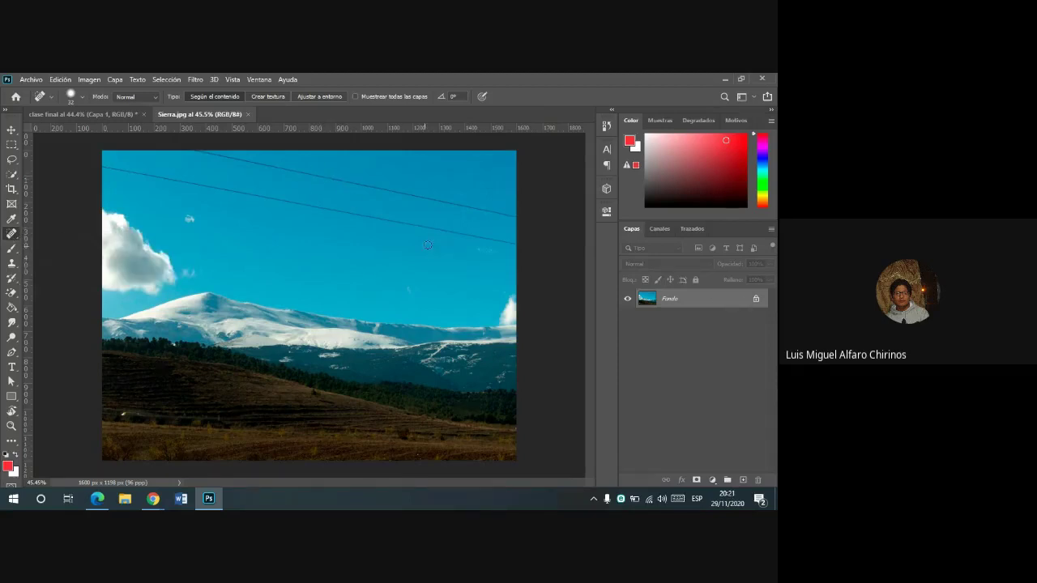
- Zoom in and heal away most of the upper power cable across the sky
scroll(436, 234, "up", 3)
scroll(375, 206, "up", 2)
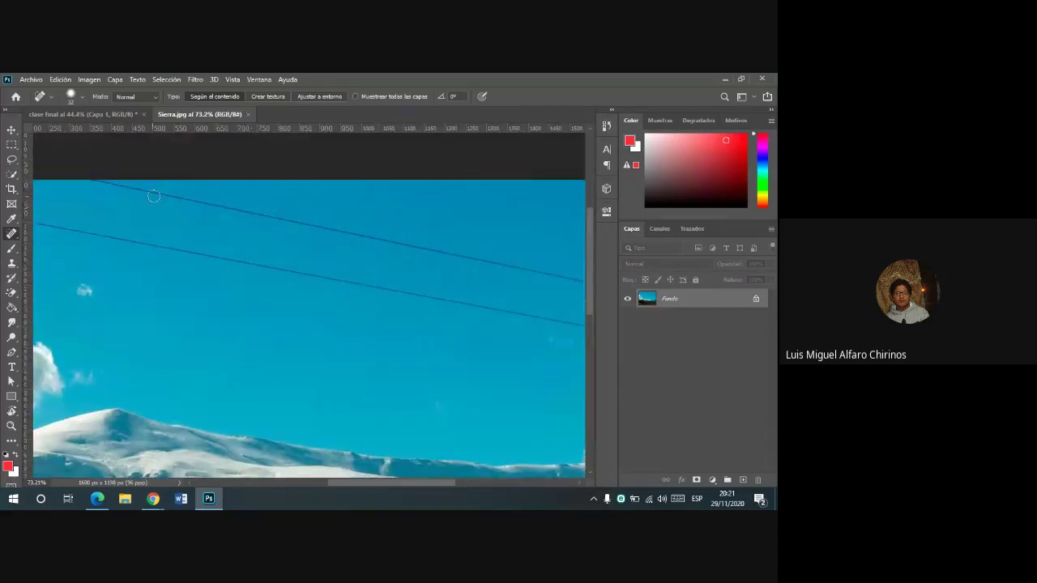
left_click_drag(155, 194, 421, 244)
left_click(341, 230)
mouse_move(153, 498)
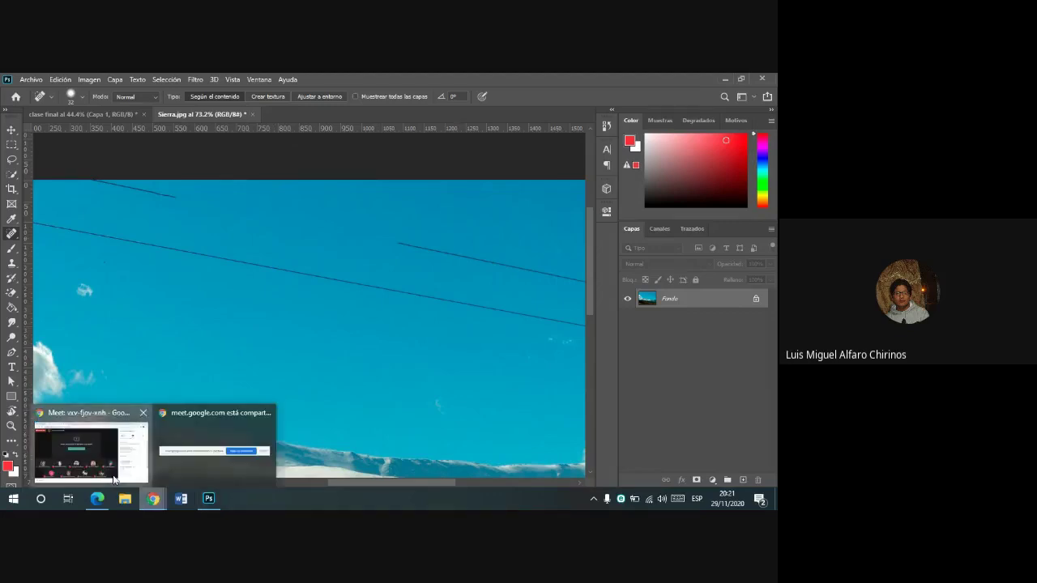
- Check the Meet chat, then heal another stretch of the right-hand upper cable
left_click(89, 445)
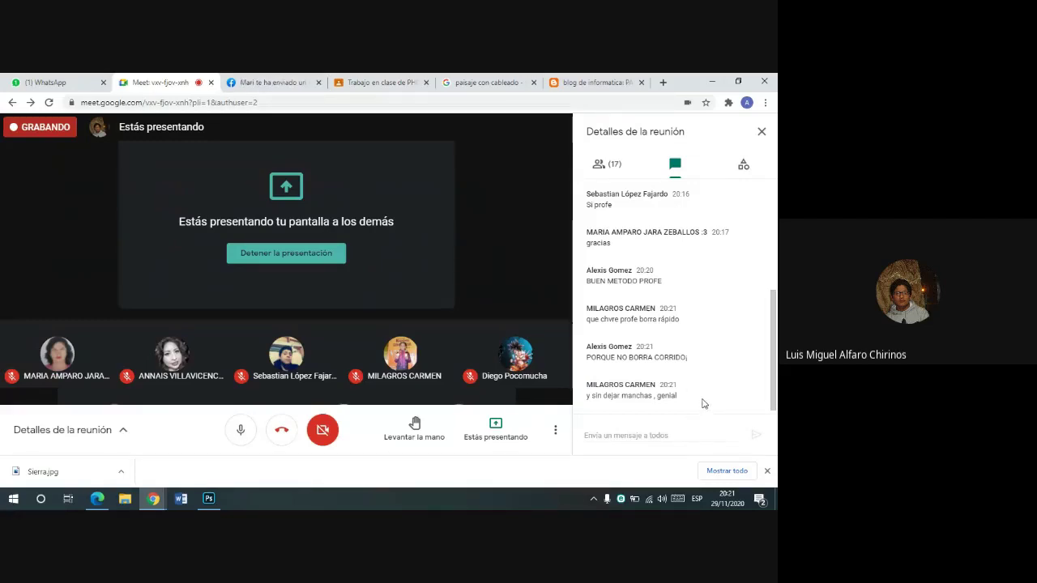
left_click(209, 498)
left_click_drag(390, 242, 541, 272)
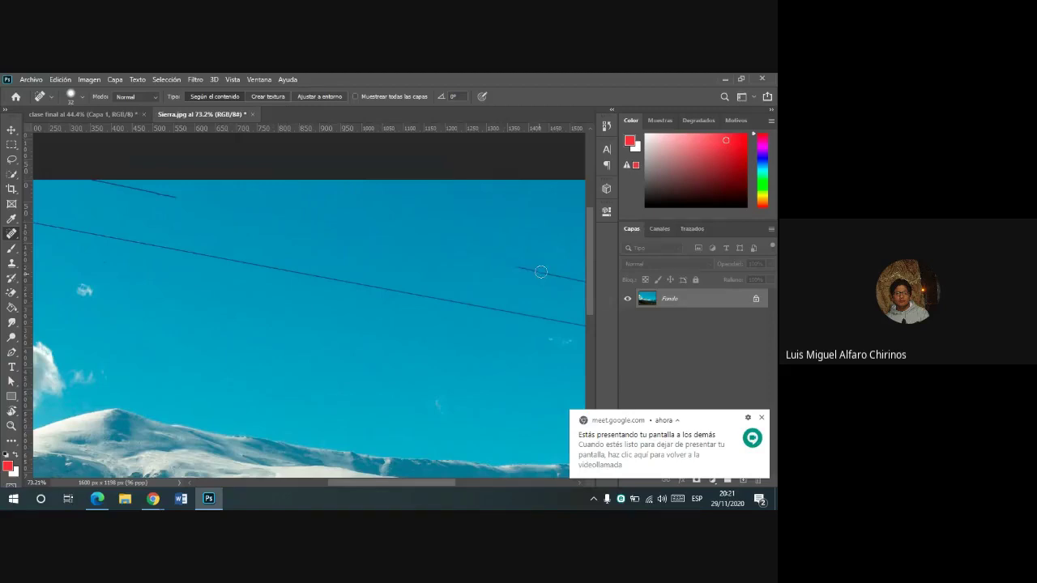
- Heal a small cable piece, dismiss the screen-sharing notification, and reconfirm the Spot Healing Brush
left_click(521, 272)
left_click_drag(423, 482, 466, 482)
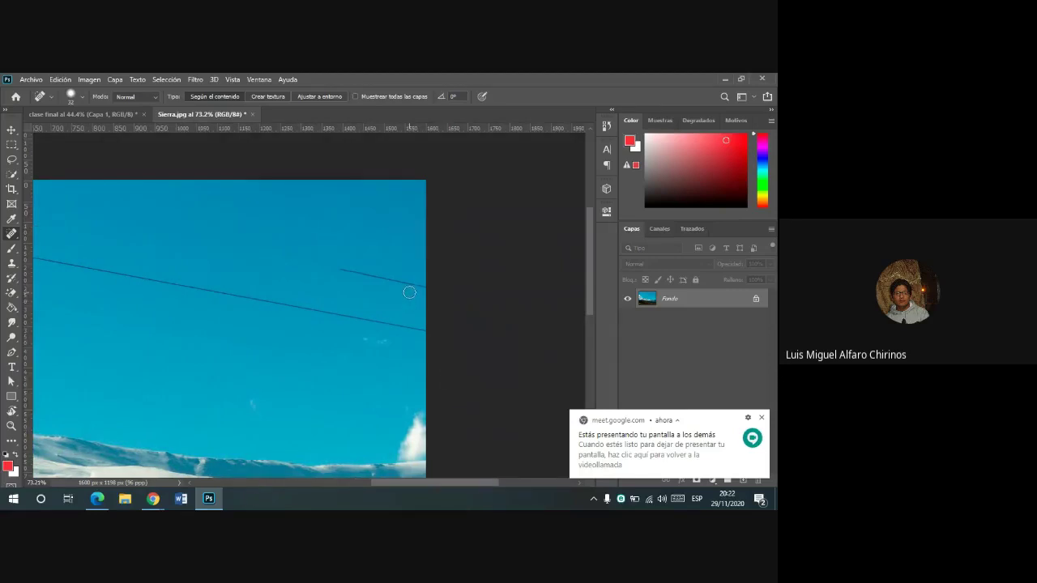
left_click(762, 418)
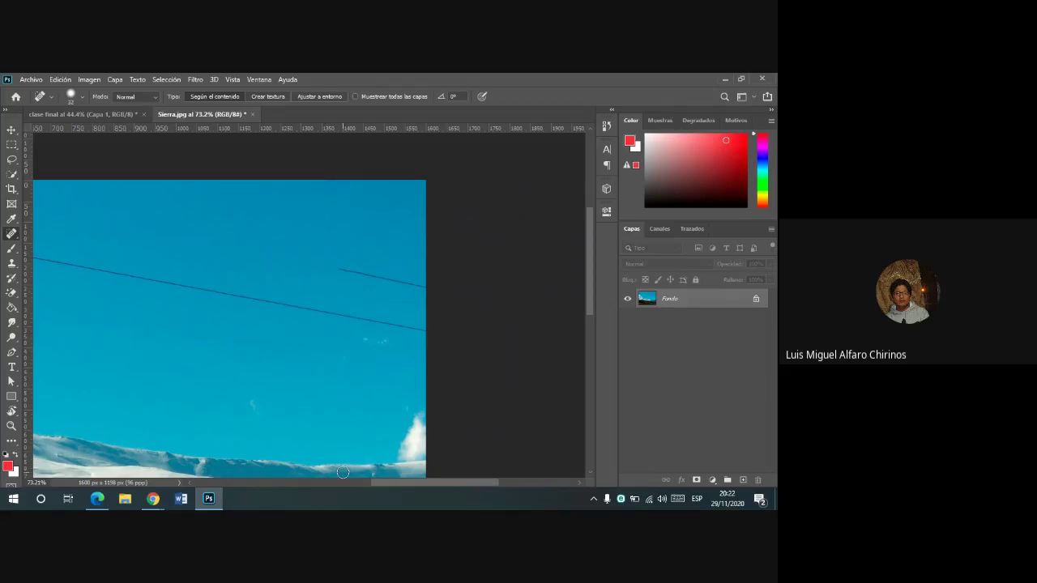
left_click_drag(385, 481, 314, 481)
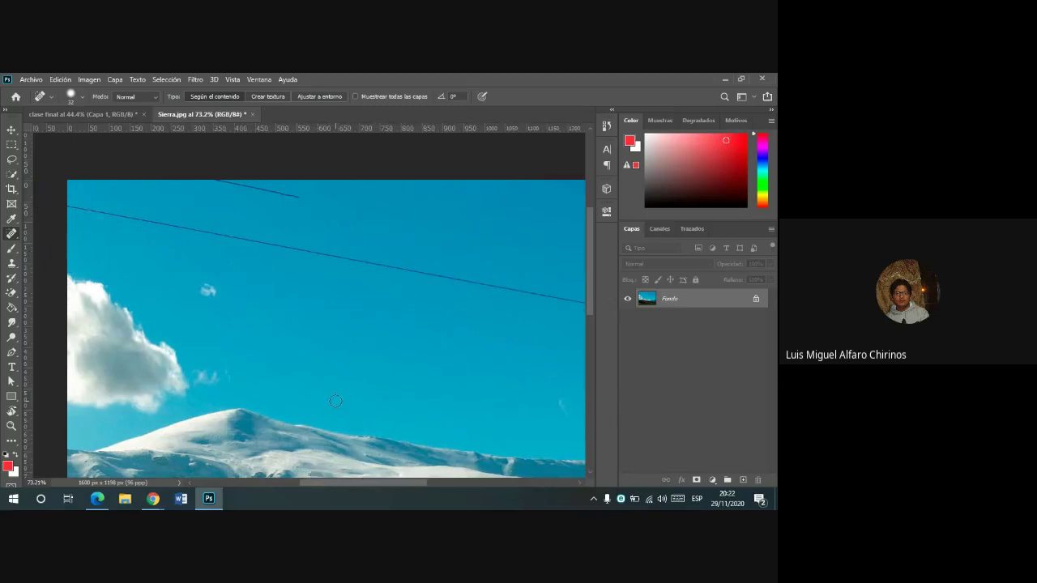
right_click(19, 237)
left_click(18, 237)
mouse_move(152, 498)
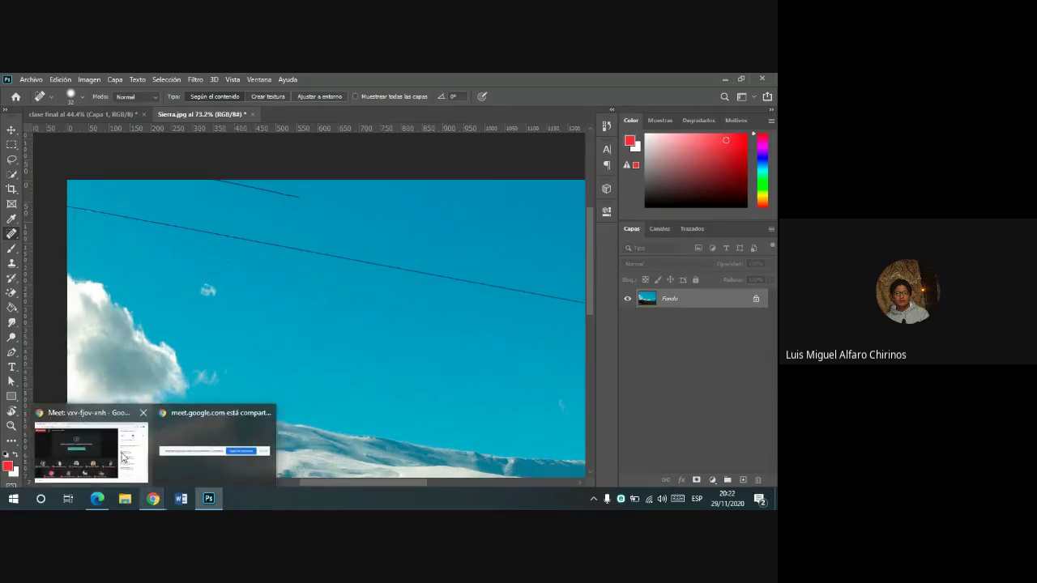
- Replace the Google Images search with 'paisaje con marca' and run it
left_click(89, 437)
left_click(491, 82)
left_click_drag(198, 137, 60, 130)
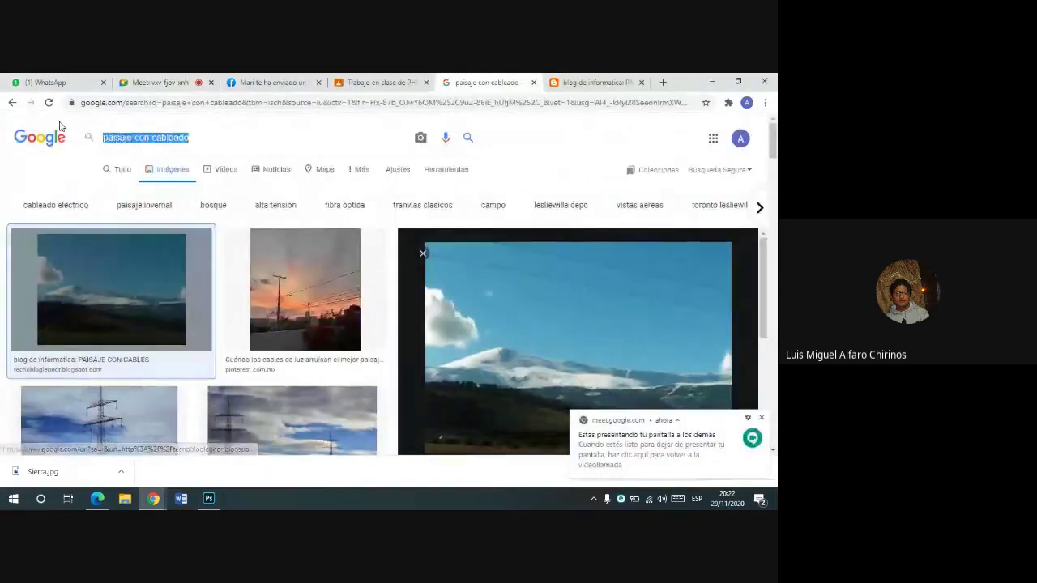
type("paisje")
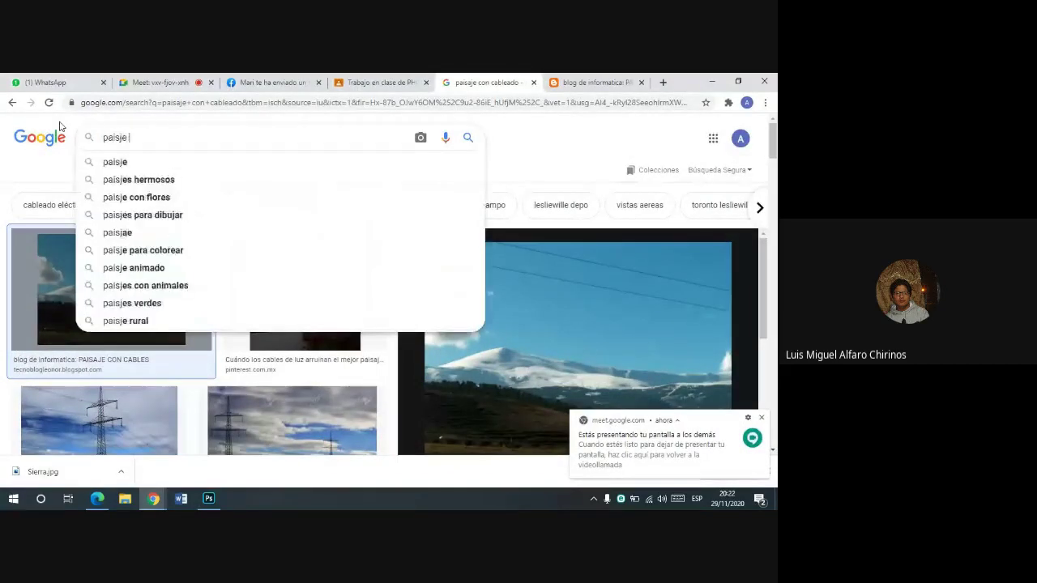
type(" con marca")
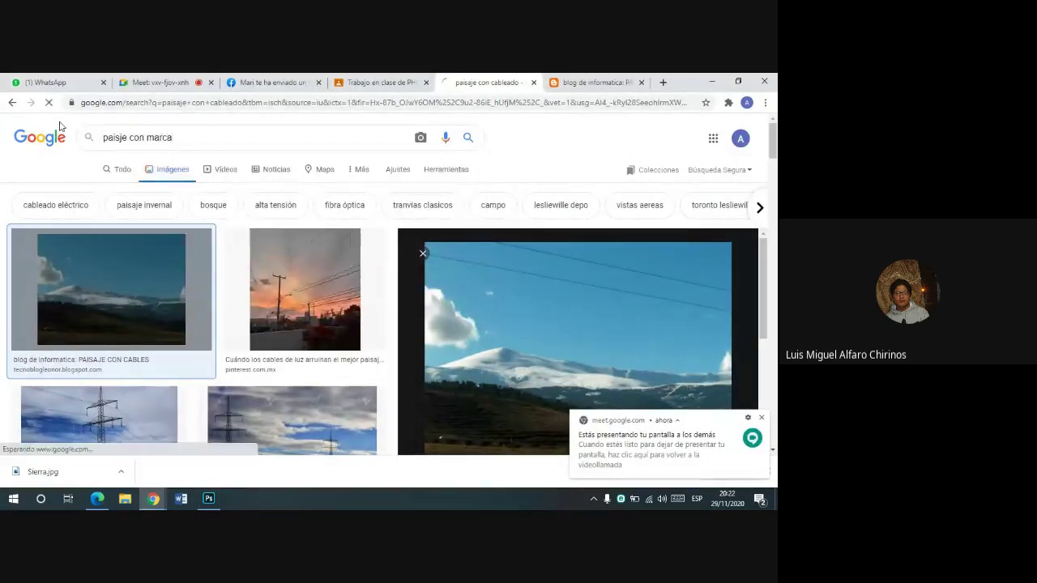
key("Return")
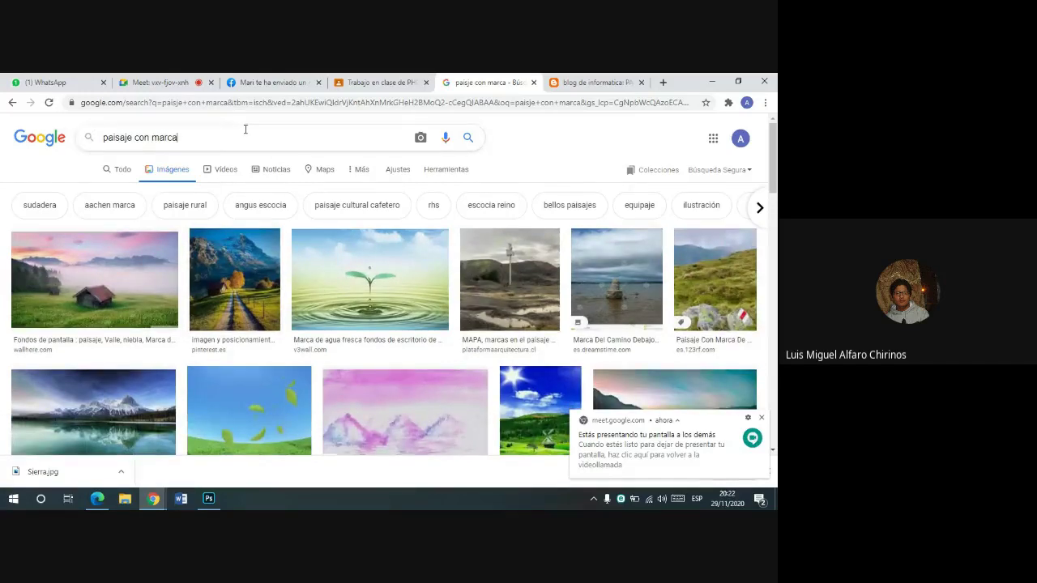
- Browse the coffee-landscape house, mountain path and stone-marker lake previews, then return to Photoshop
scroll(632, 255, "down", 2)
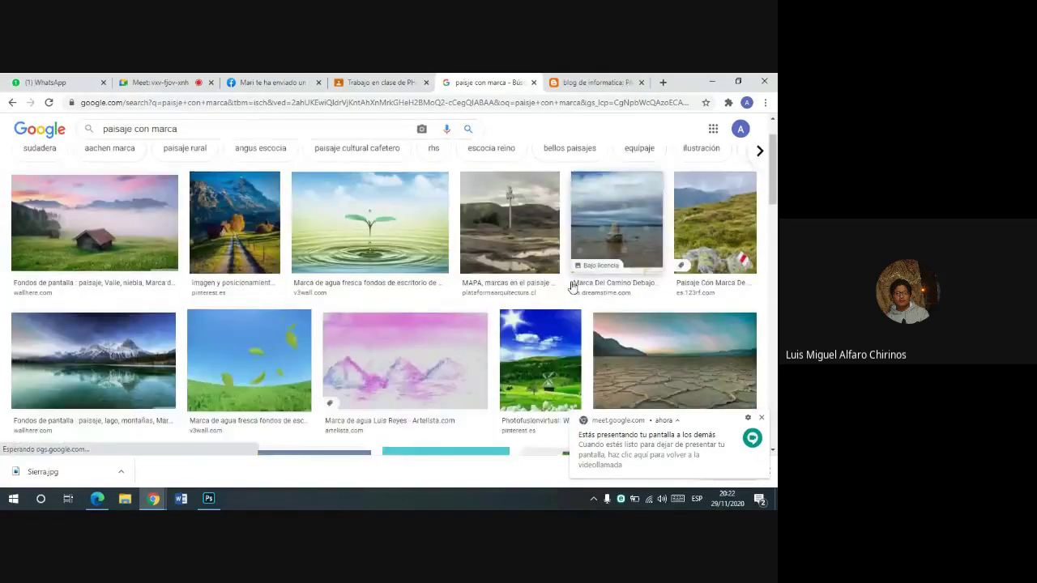
scroll(567, 271, "down", 1)
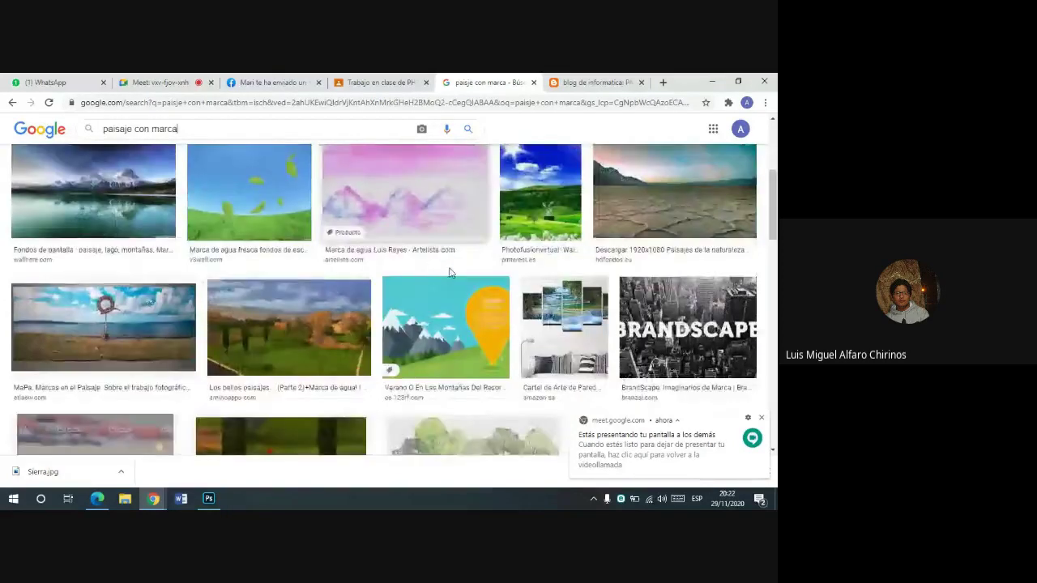
scroll(444, 267, "up", 1)
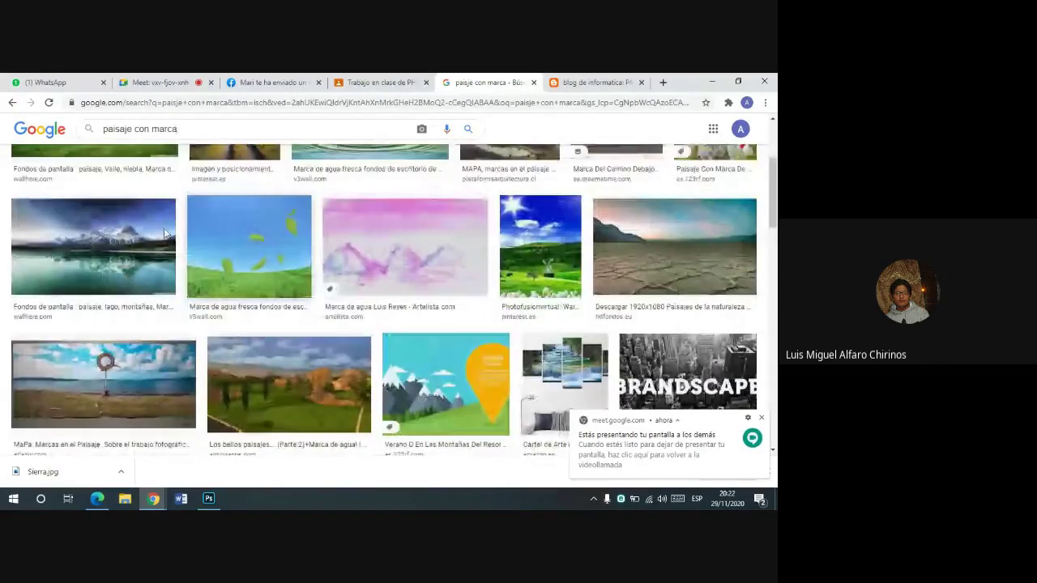
scroll(486, 251, "down", 5)
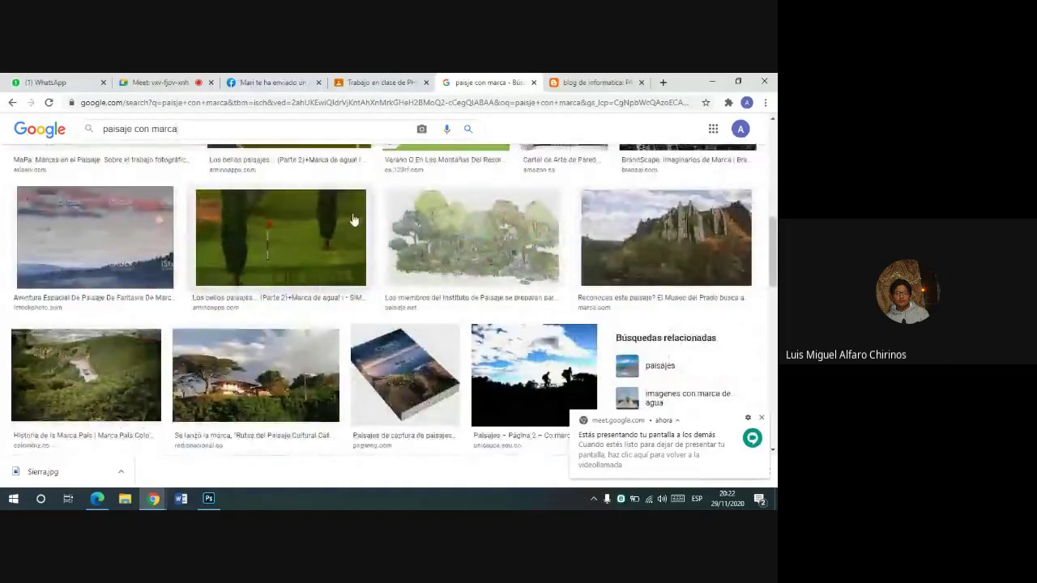
scroll(134, 232, "down", 2)
left_click(243, 259)
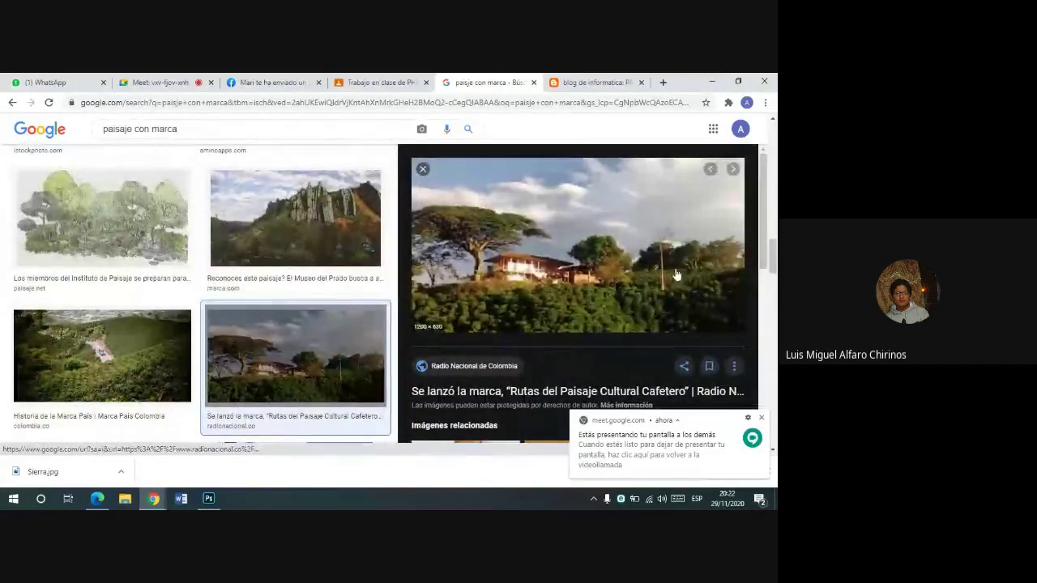
scroll(597, 248, "down", 3)
scroll(597, 248, "down", 2)
scroll(567, 259, "up", 4)
scroll(266, 251, "down", 3)
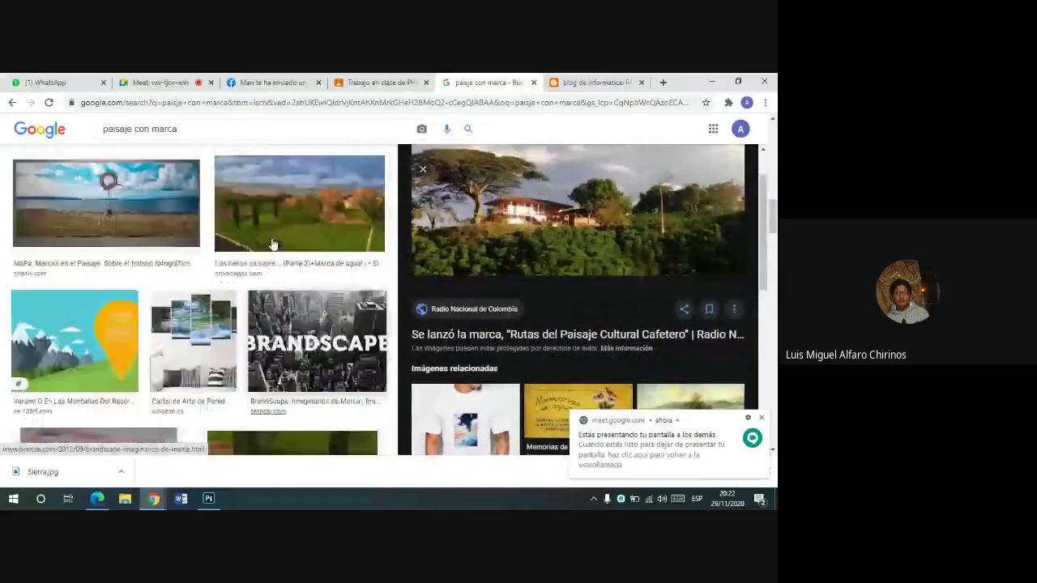
scroll(273, 240, "down", 3)
scroll(197, 262, "up", 3)
scroll(315, 270, "up", 2)
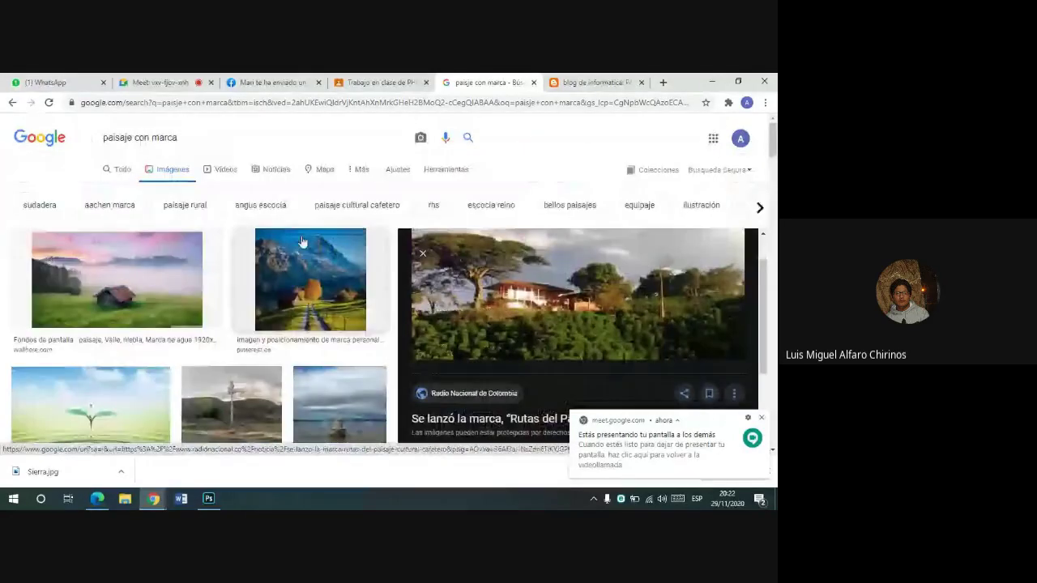
left_click(315, 270)
scroll(631, 262, "down", 3)
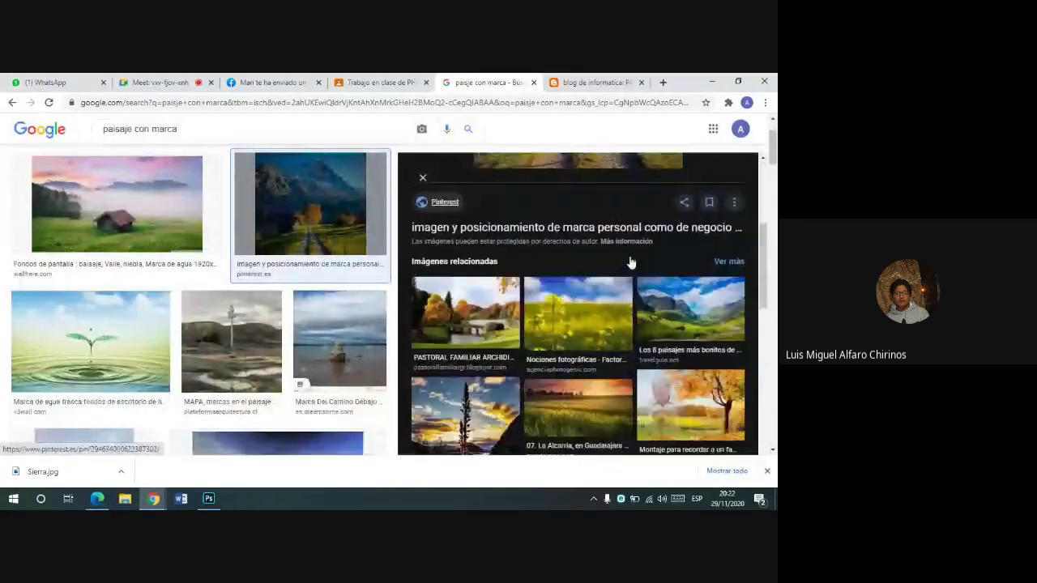
scroll(340, 235, "down", 2)
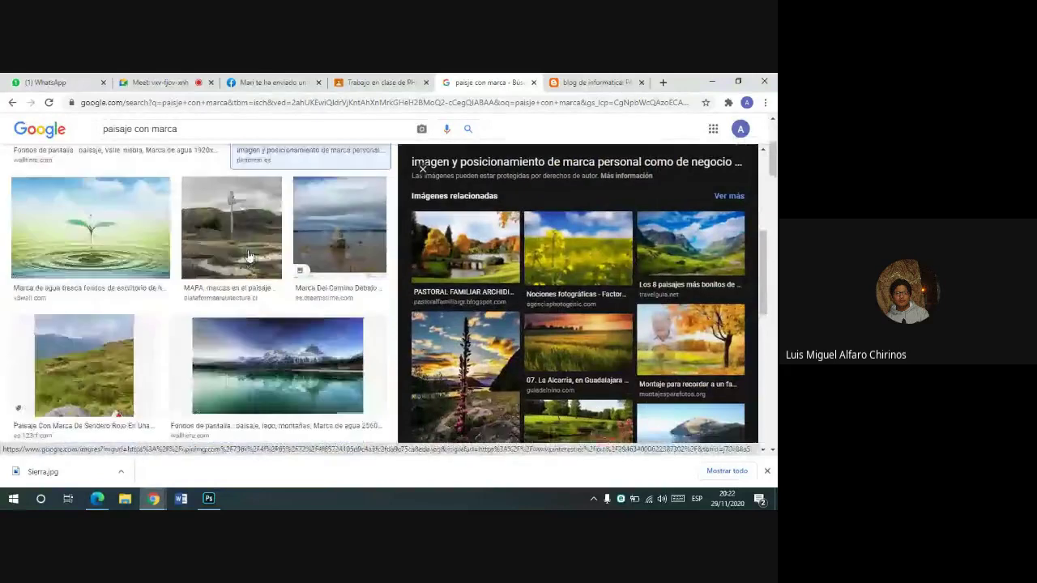
left_click(347, 221)
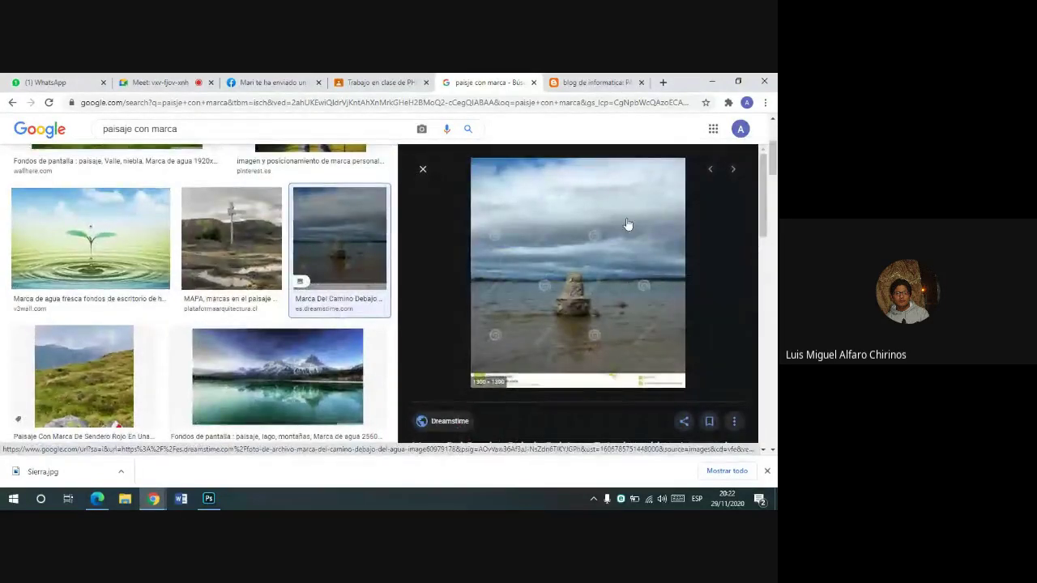
scroll(628, 224, "down", 2)
scroll(591, 225, "up", 1)
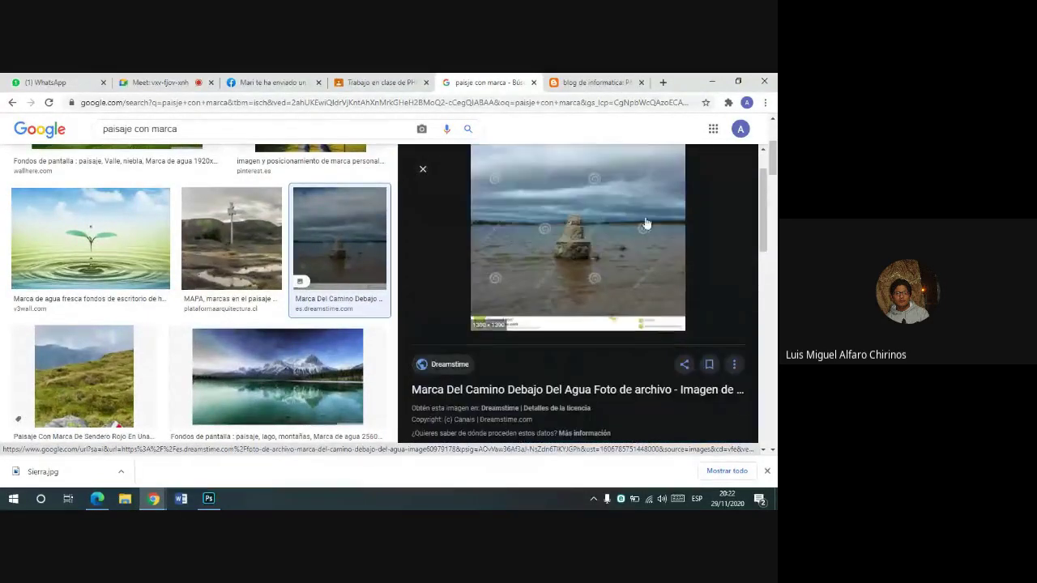
scroll(611, 238, "down", 5)
scroll(648, 259, "down", 2)
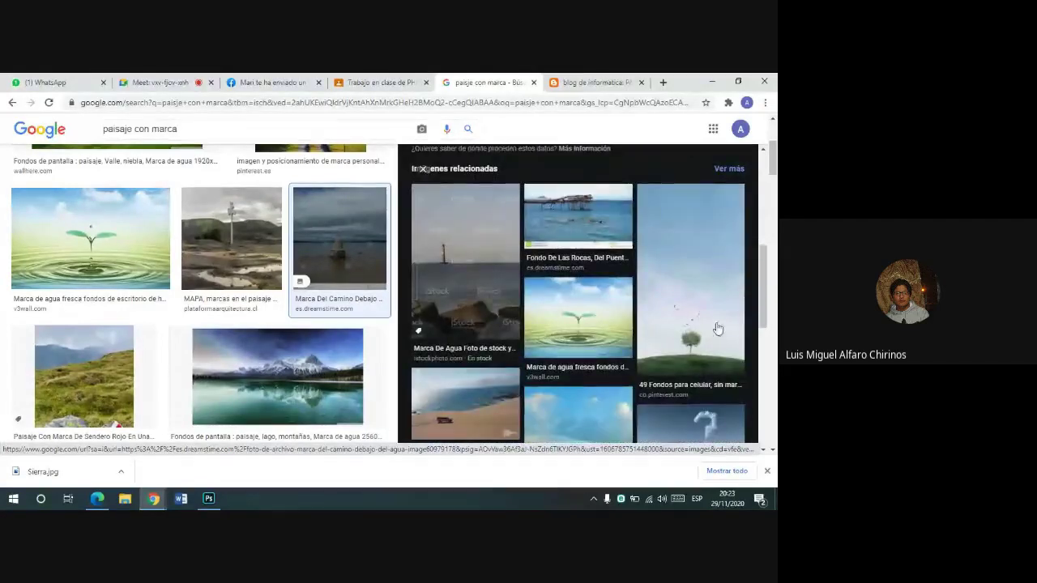
scroll(706, 322, "down", 2)
scroll(706, 321, "down", 1)
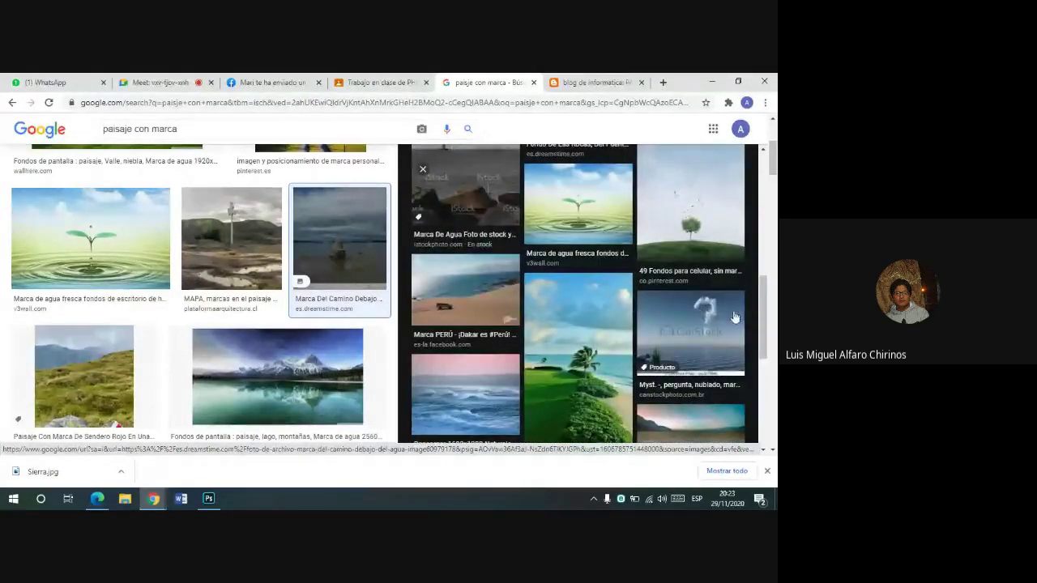
scroll(696, 316, "down", 2)
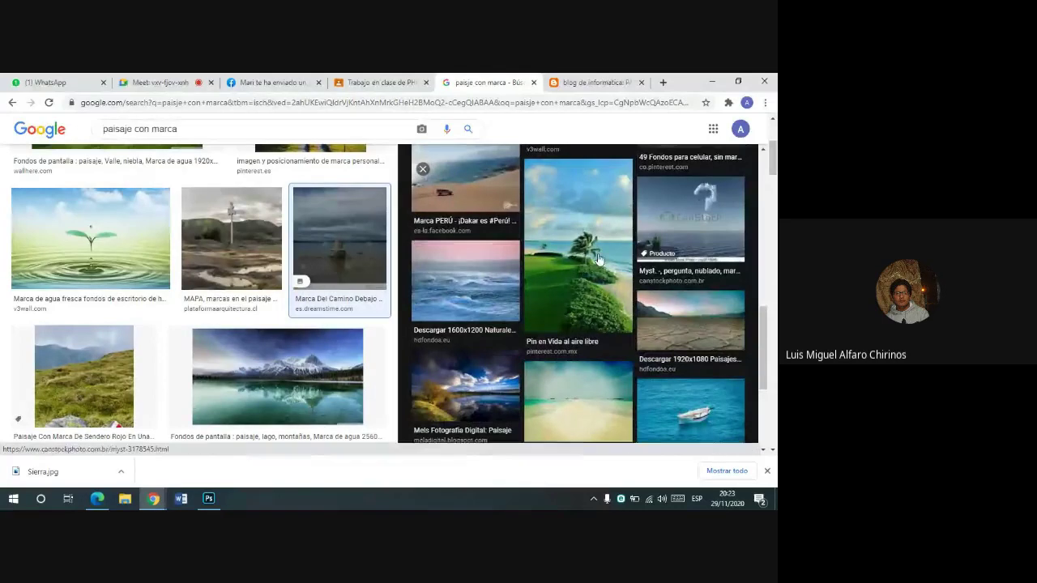
left_click(202, 500)
mouse_move(153, 498)
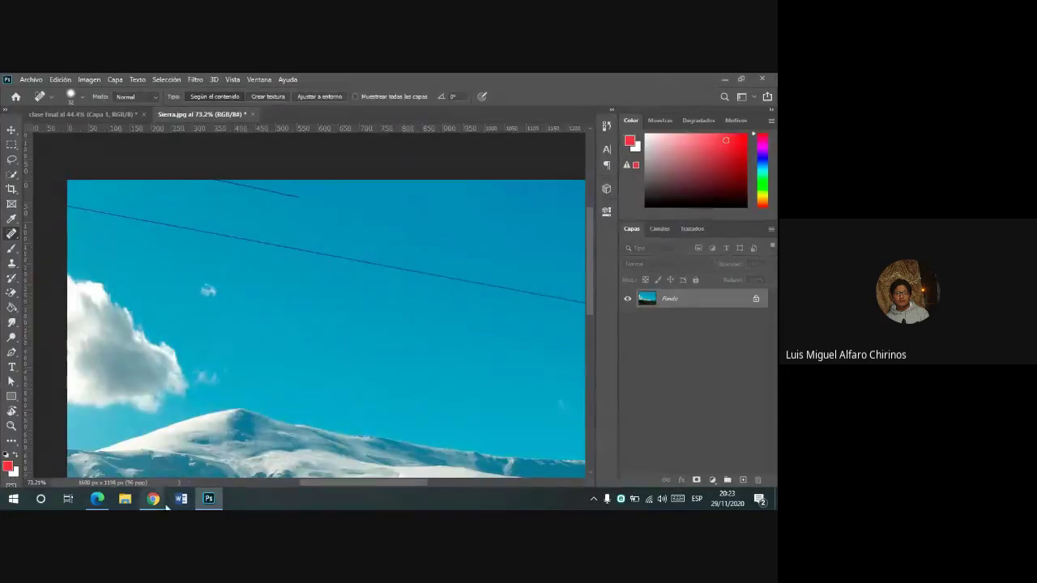
- Check the Meet call chat and return to Photoshop with Sierra.jpg
left_click(123, 432)
left_click(162, 81)
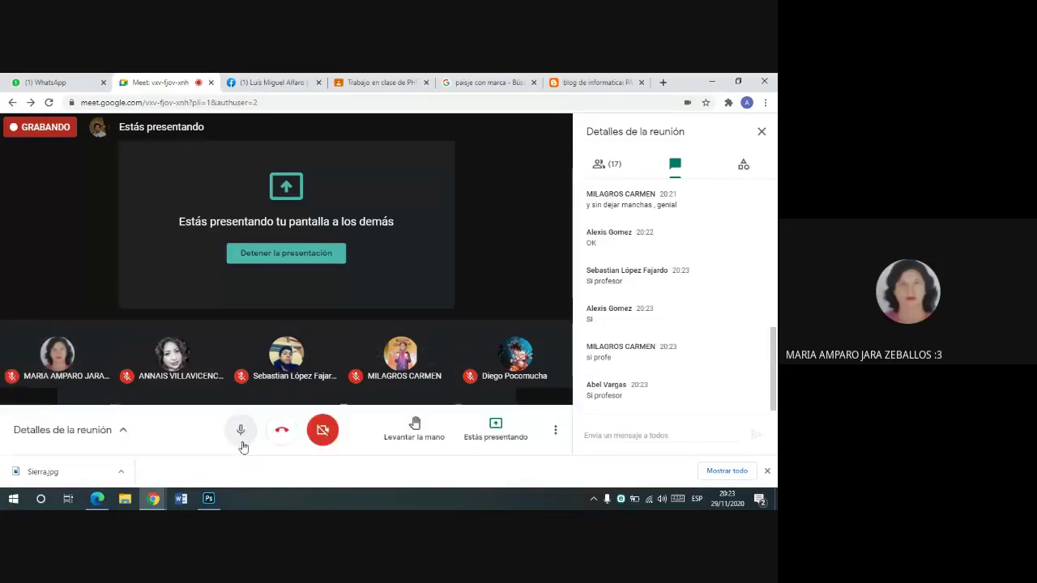
left_click(209, 498)
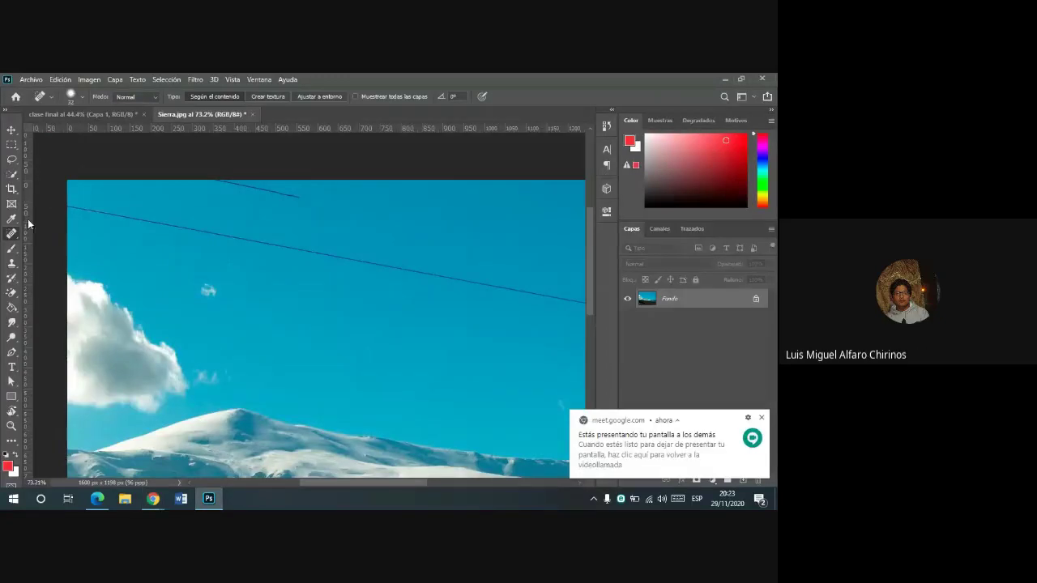
- Spot-heal the right part of the short top cable, then switch to the Healing Brush
right_click(9, 238)
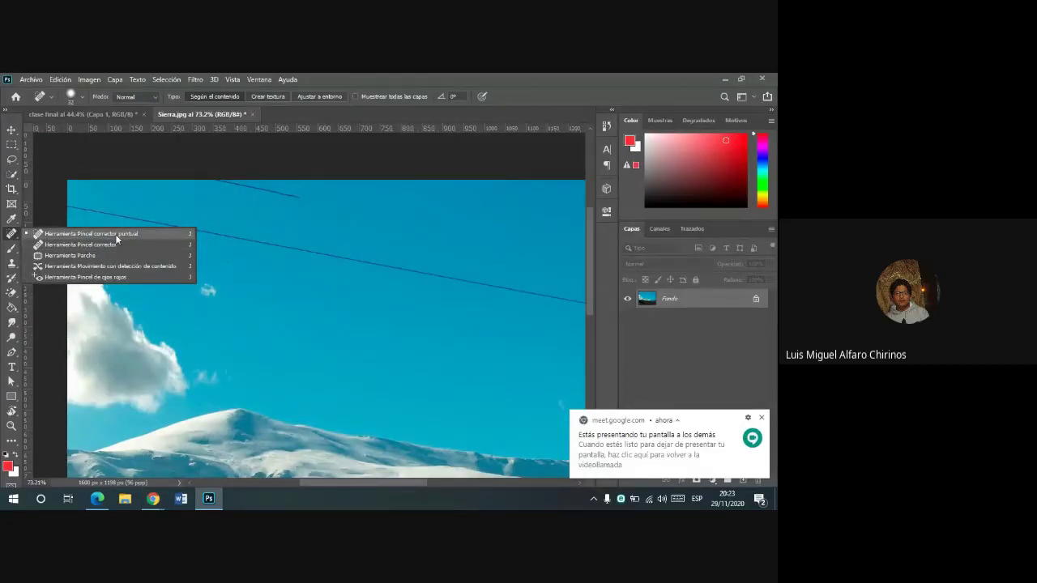
left_click(252, 188)
left_click_drag(252, 188, 301, 196)
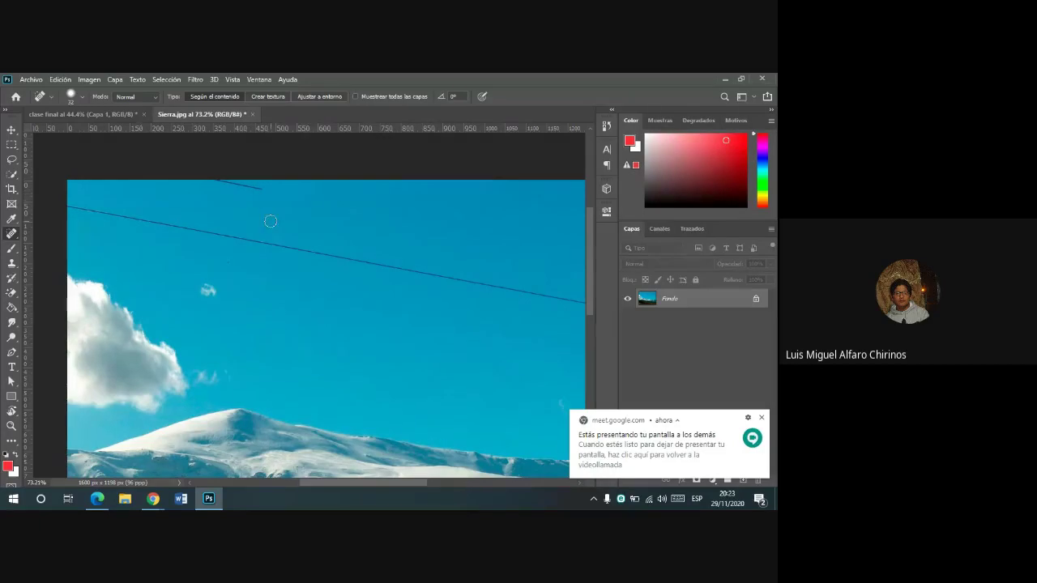
right_click(11, 235)
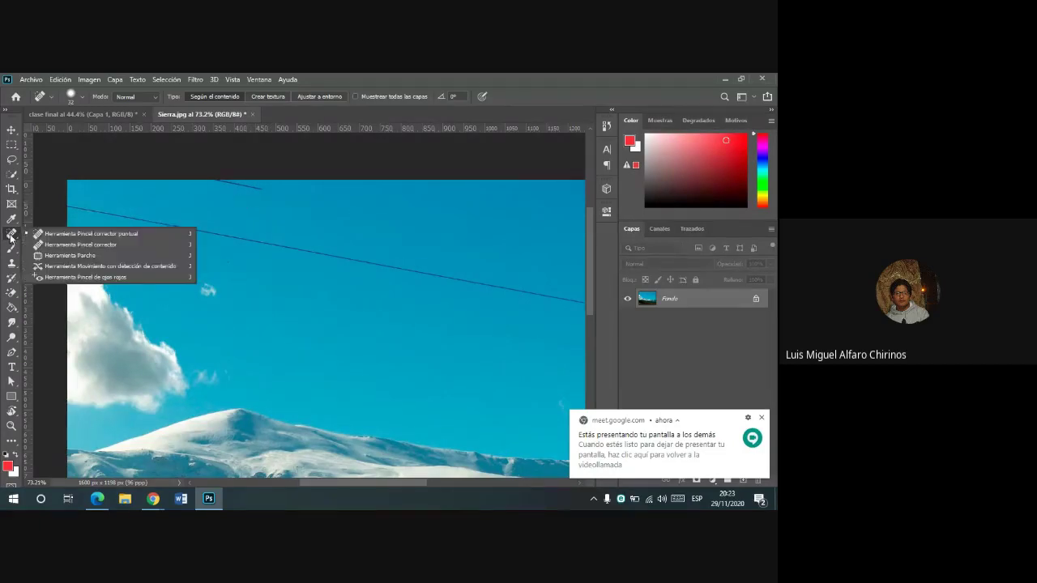
left_click(75, 246)
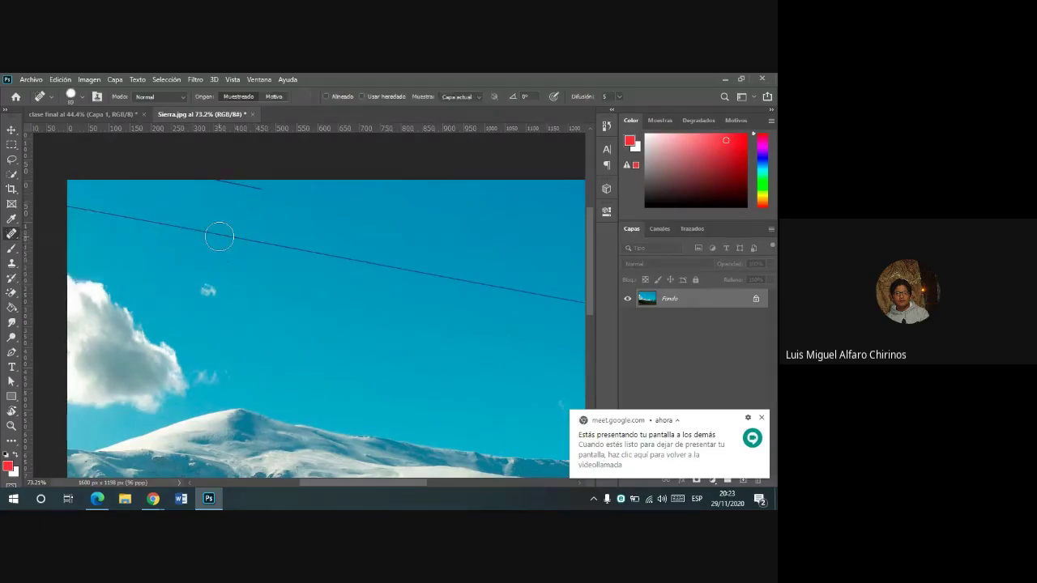
- Dismiss the warning about sampling a source first and zoom out
left_click(177, 232)
left_click(371, 238)
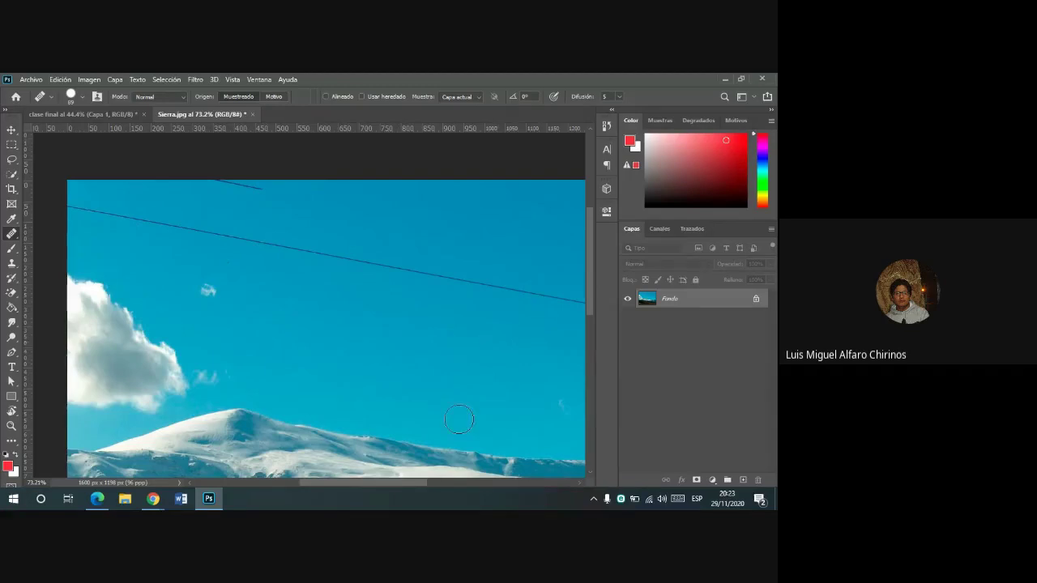
scroll(460, 423, "down", 1)
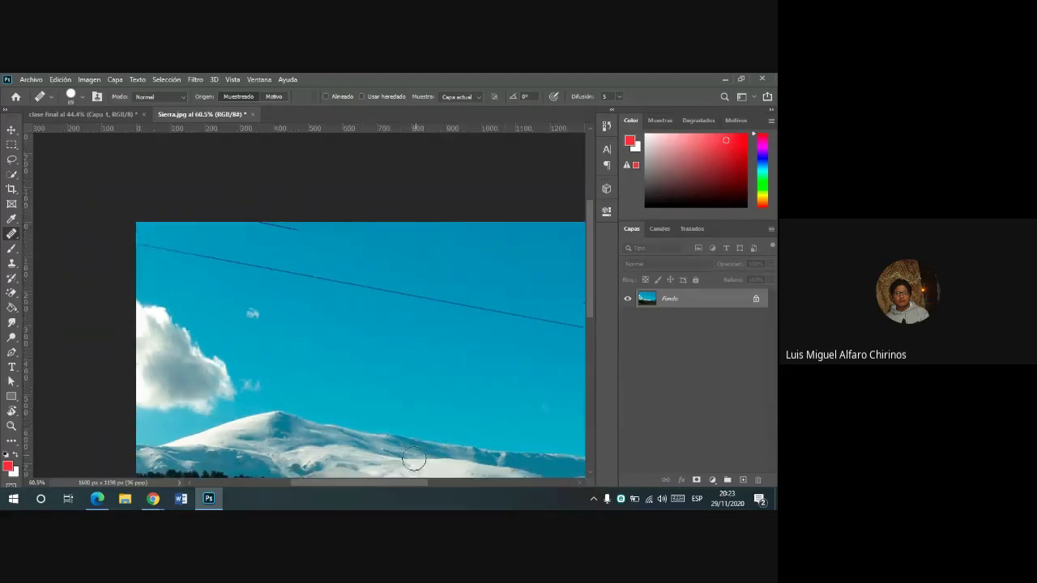
left_click_drag(412, 484, 441, 483)
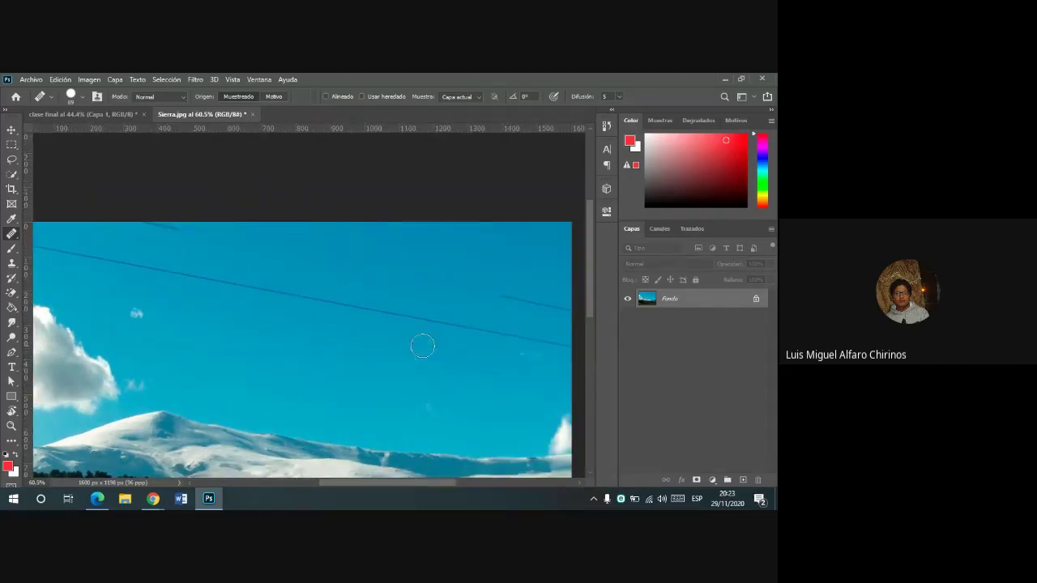
- Alt-click clean sky as source and paint out the diagonal cable's middle and leftover specks
key("alt")
left_click(436, 281, "alt")
left_click_drag(433, 319, 263, 287)
left_click(377, 341)
left_click(349, 350)
right_click(12, 234)
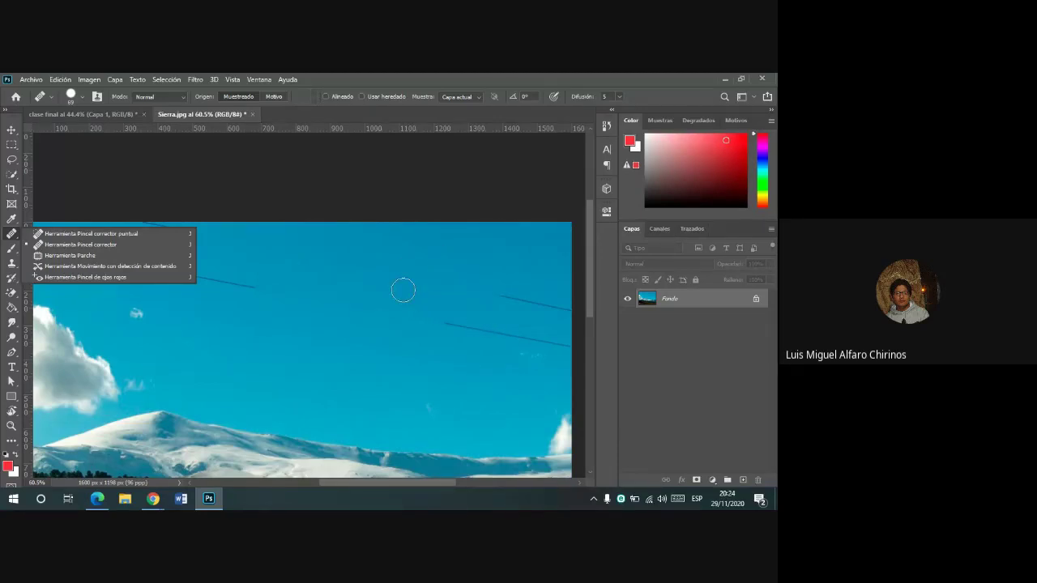
- Check the Meet call, then return to Sierra.jpg and switch to the Patch tool
mouse_move(152, 498)
left_click(89, 450)
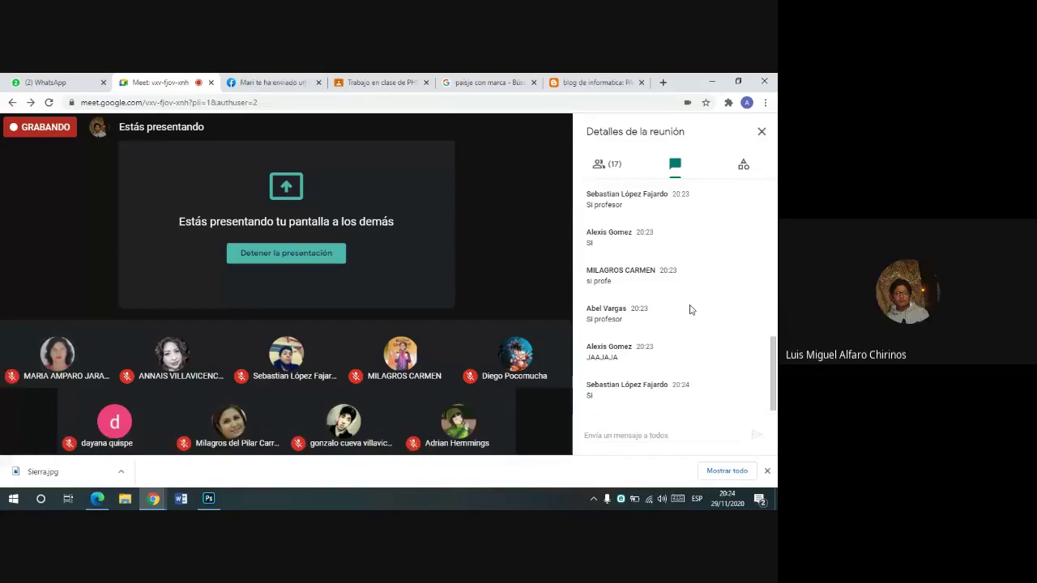
left_click(208, 498)
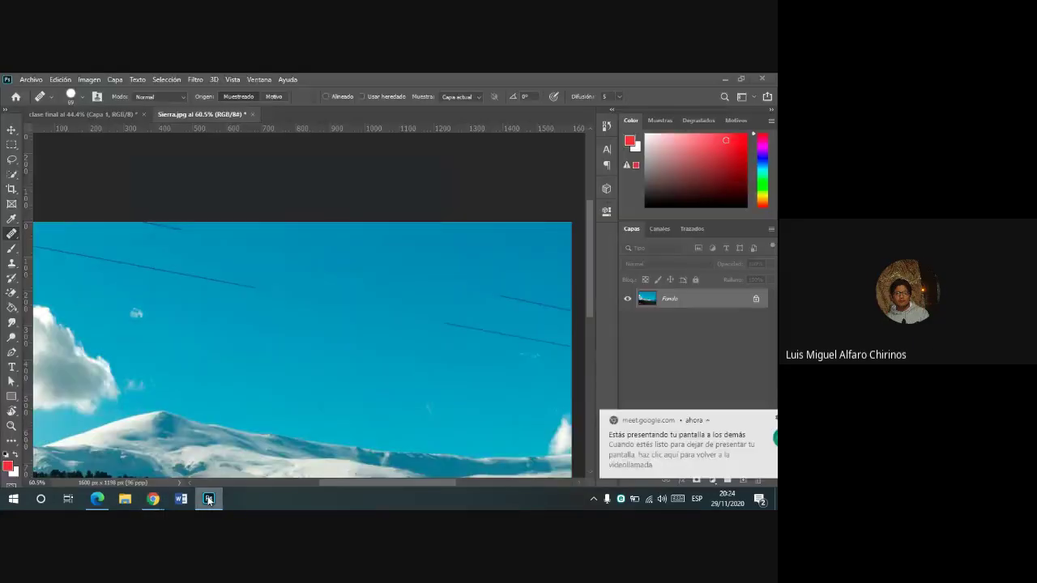
right_click(12, 234)
left_click(73, 256)
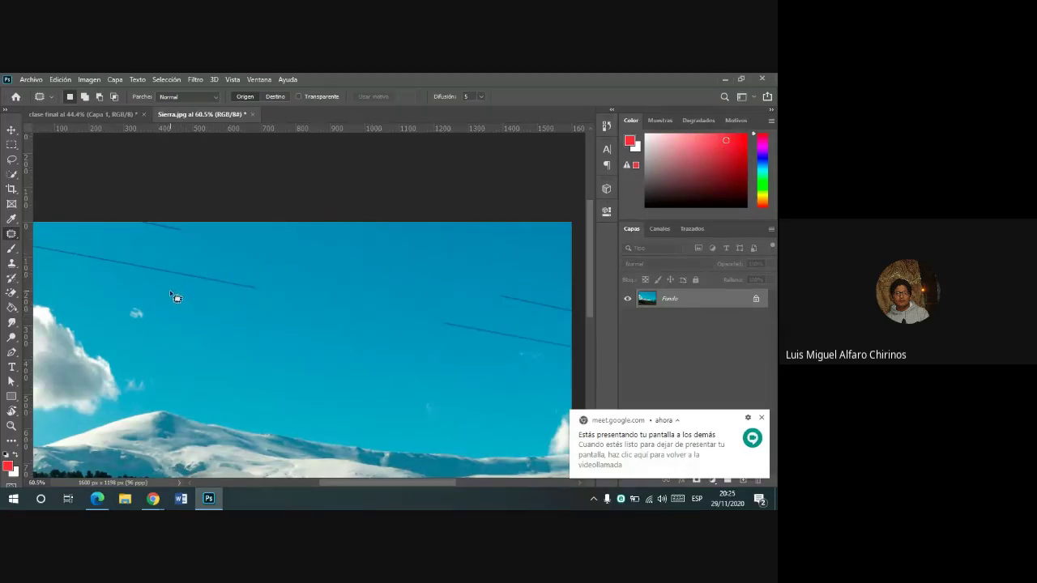
- Patch several cable sections in the sky by outlining each and dragging it onto clean sky
mouse_move(169, 290)
left_mouse_down()
mouse_move(264, 268)
mouse_move(188, 258)
mouse_move(172, 296)
left_mouse_up()
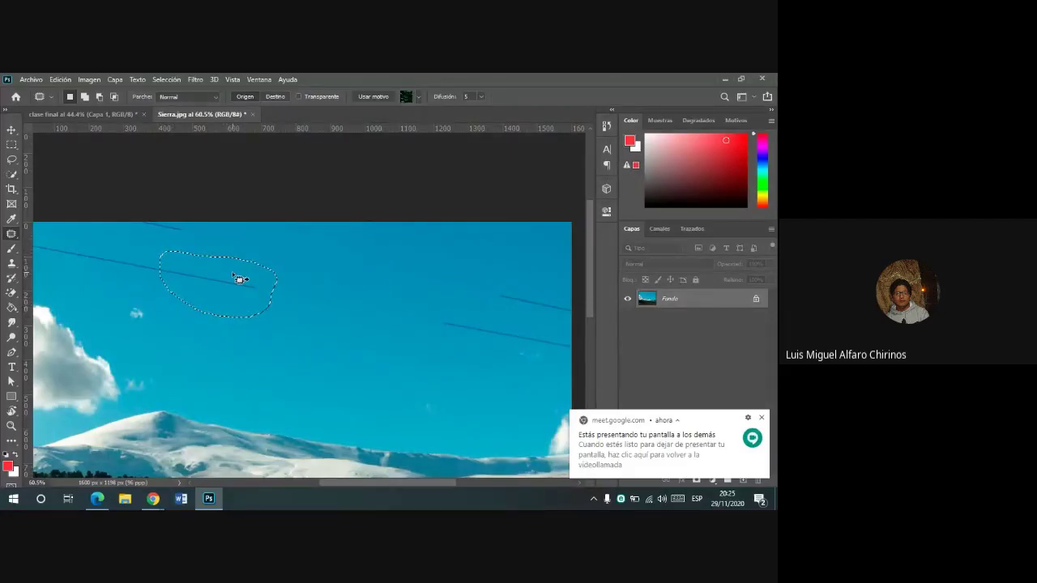
left_click_drag(240, 278, 356, 348)
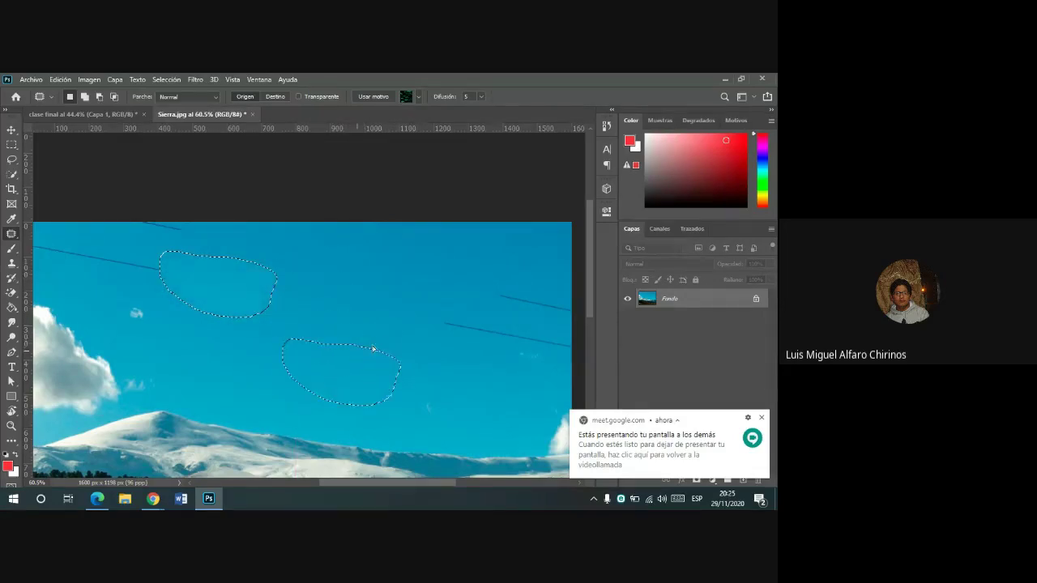
left_click_drag(356, 349, 370, 362)
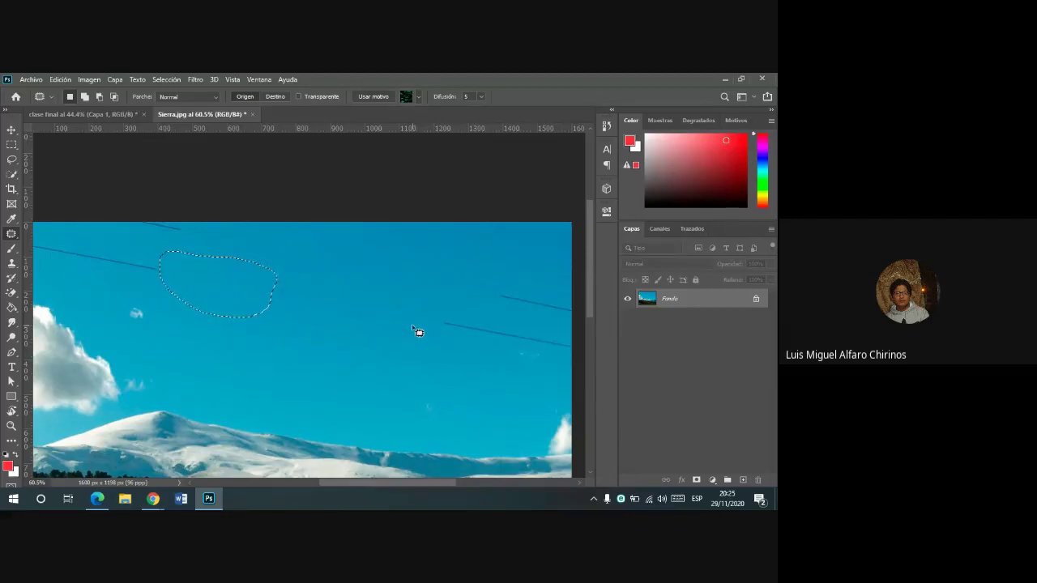
mouse_move(412, 324)
left_mouse_down()
mouse_move(416, 303)
mouse_move(417, 332)
left_mouse_up()
left_click_drag(370, 287, 354, 304)
left_click_drag(324, 269, 306, 276)
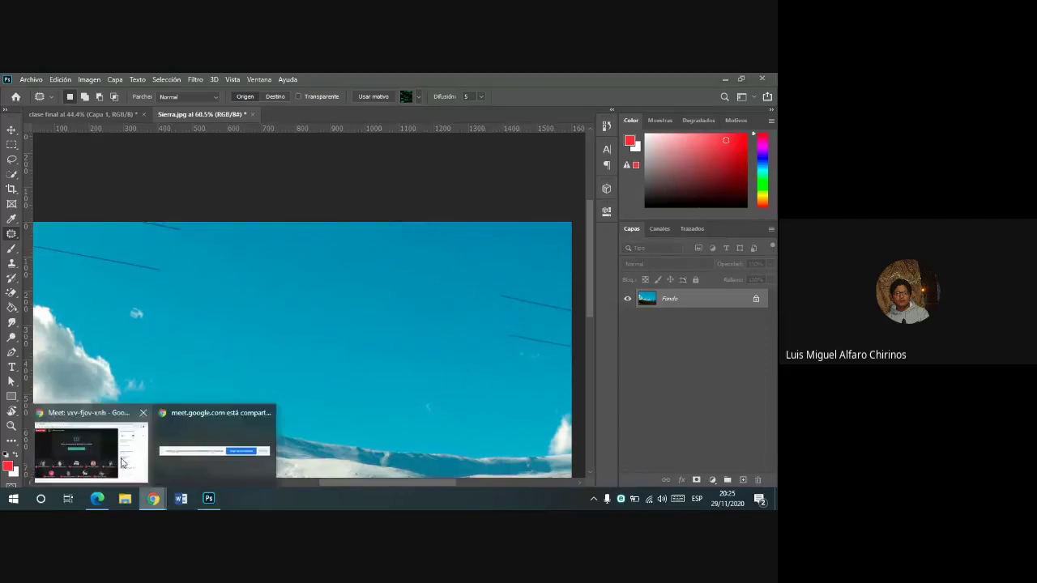
left_click(123, 462)
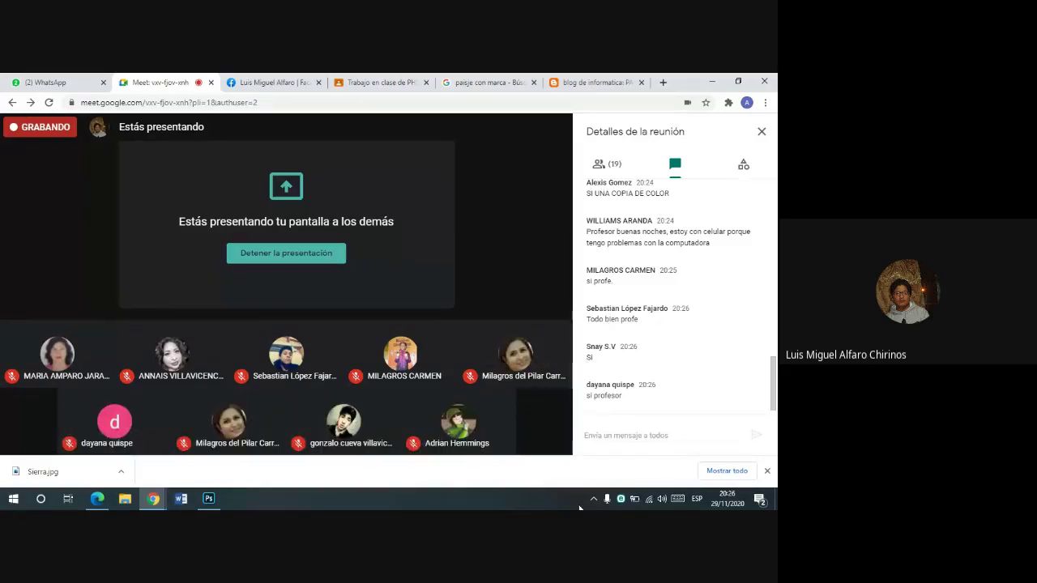
left_click(209, 499)
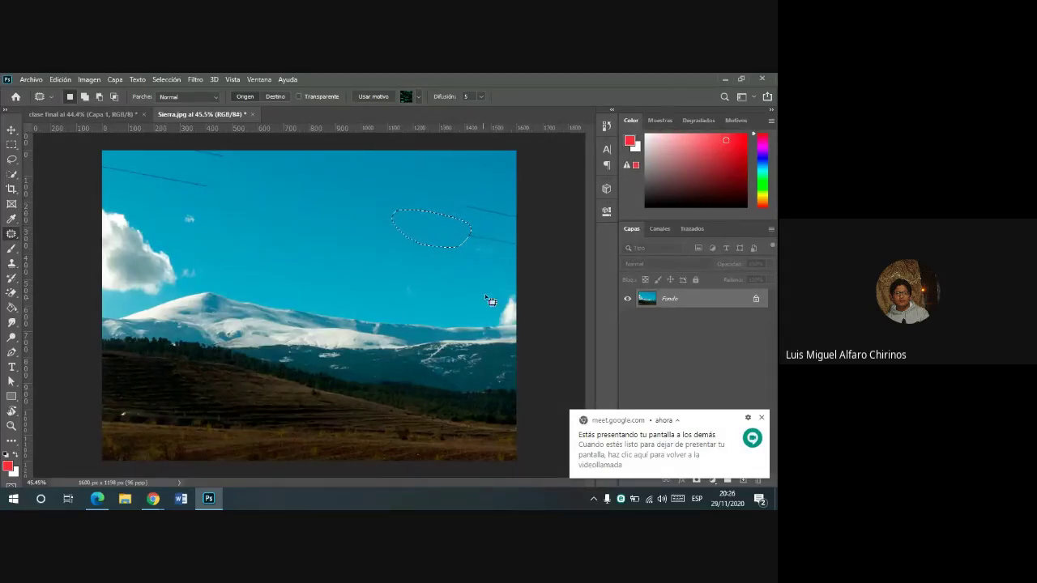
- Deselect the patch, open the healing tools list, and bring Google Meet to the front
key("ctrl+d")
right_click(12, 233)
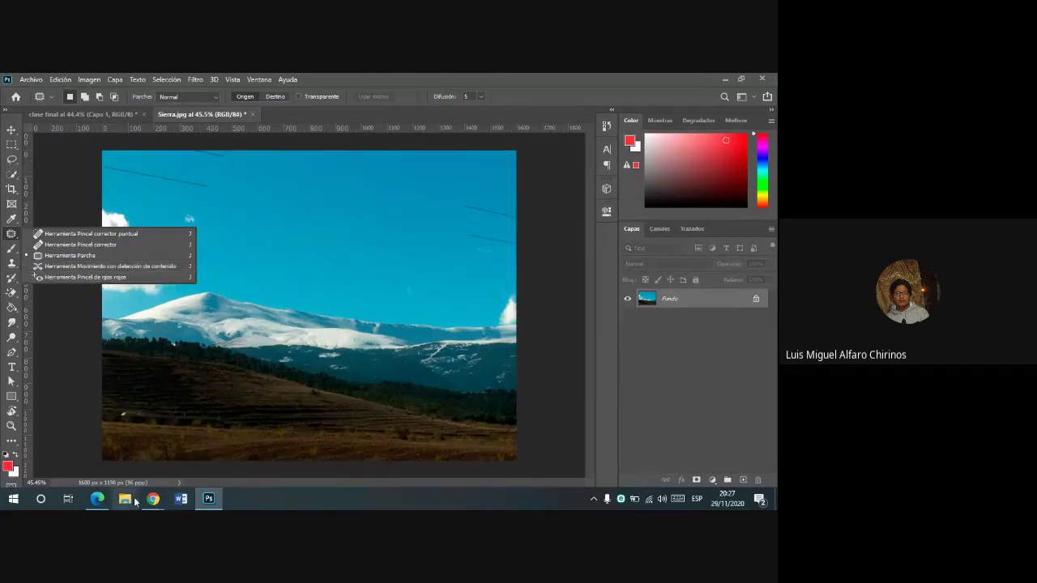
mouse_move(153, 499)
left_click(139, 441)
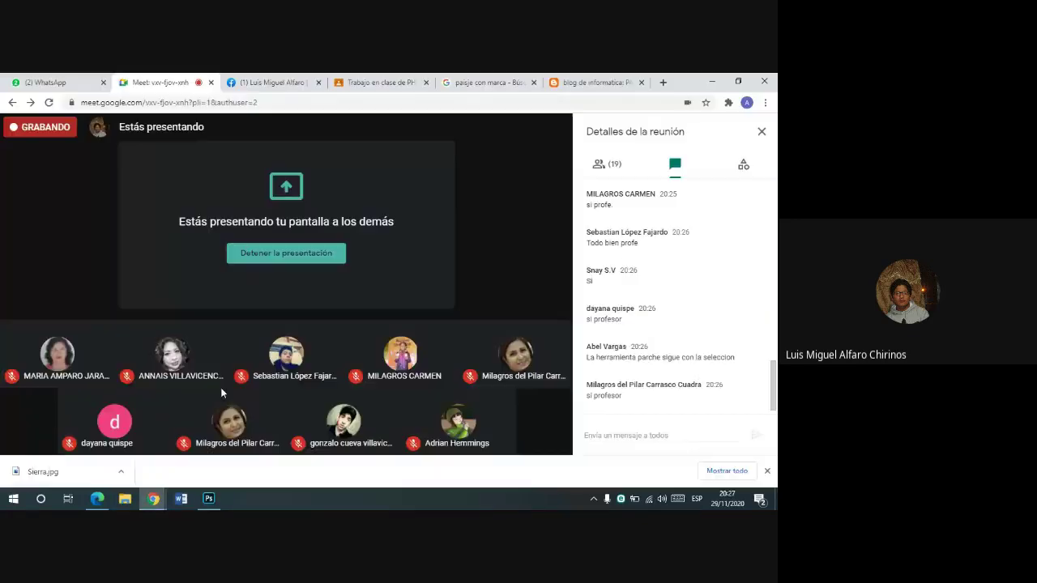
- Search Google Images for red-eye photos ('ojos rojos')
left_click(501, 81)
triple_click(188, 133)
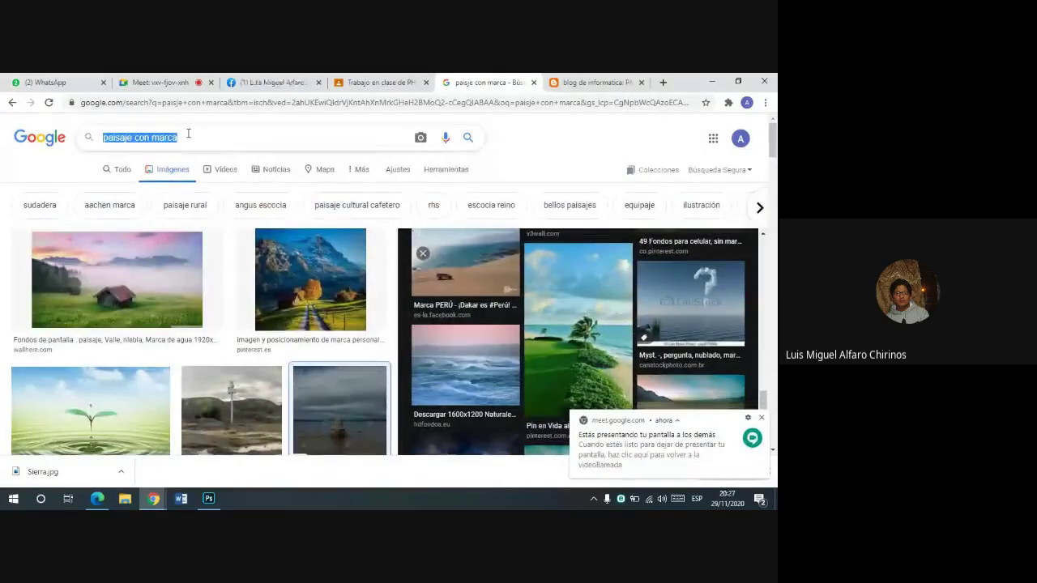
type("ojos rojos")
key("Return")
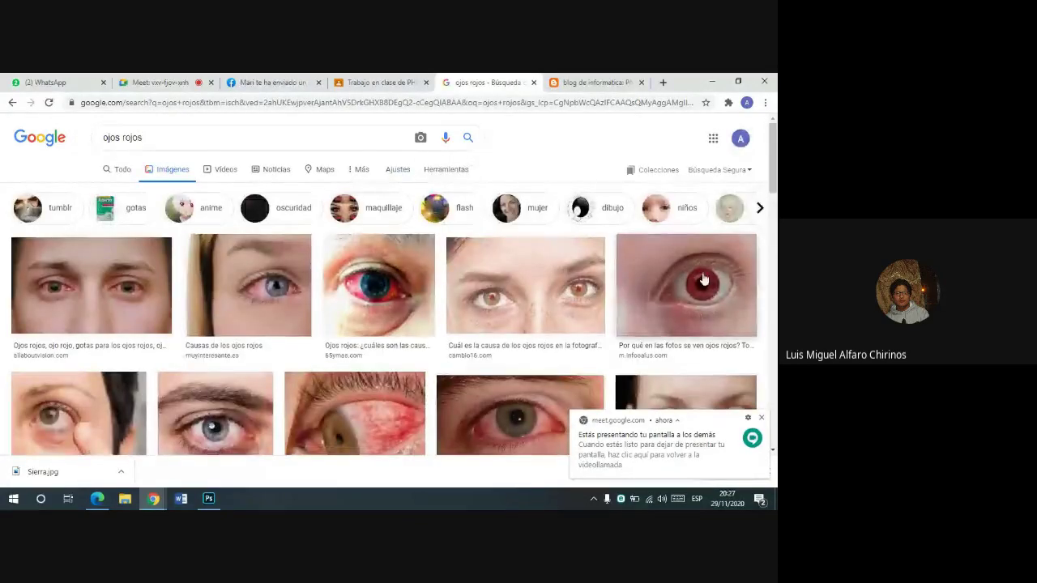
scroll(368, 258, "down", 2)
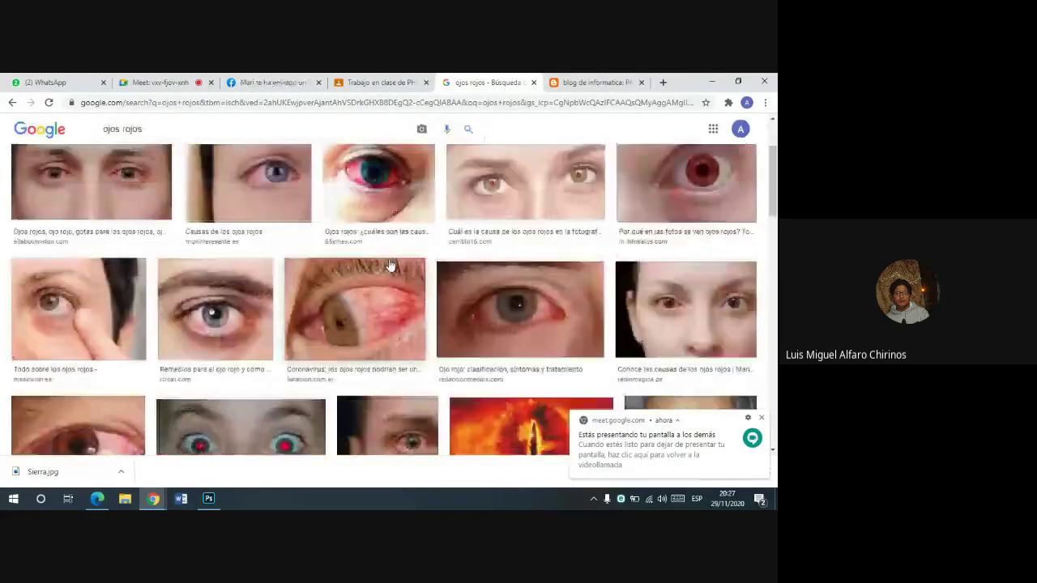
scroll(454, 243, "up", 1)
- Save the red-eyed face photo from the results to disk
left_click(600, 237)
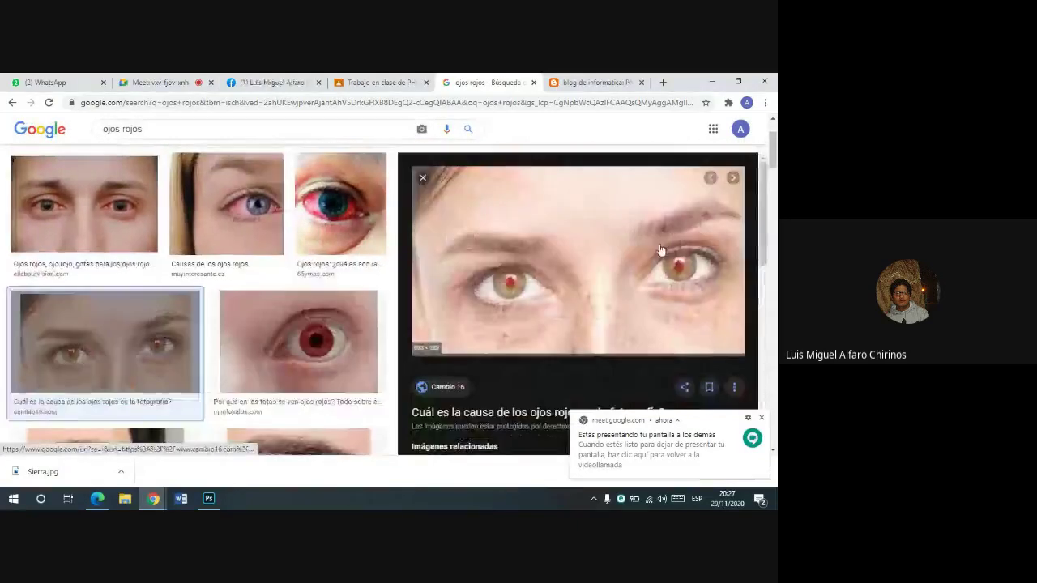
scroll(636, 214, "down", 1)
scroll(636, 215, "up", 1)
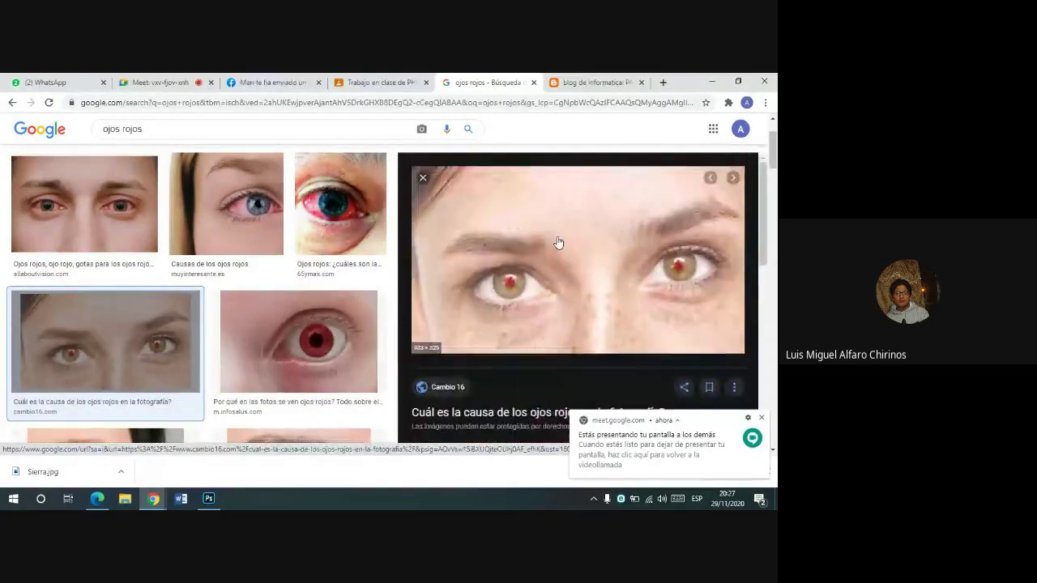
right_click(554, 236)
left_click(589, 347)
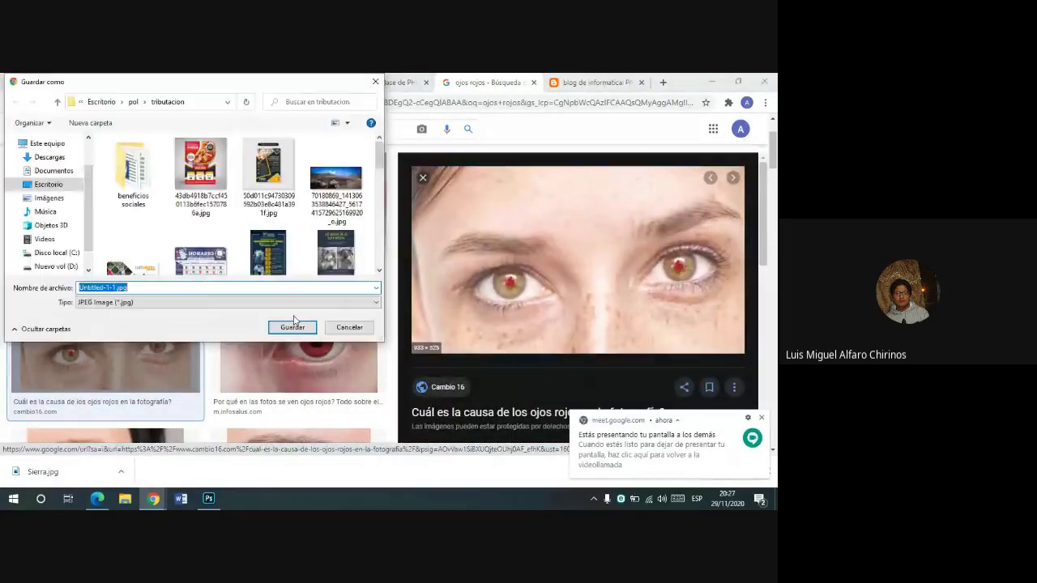
left_click(294, 327)
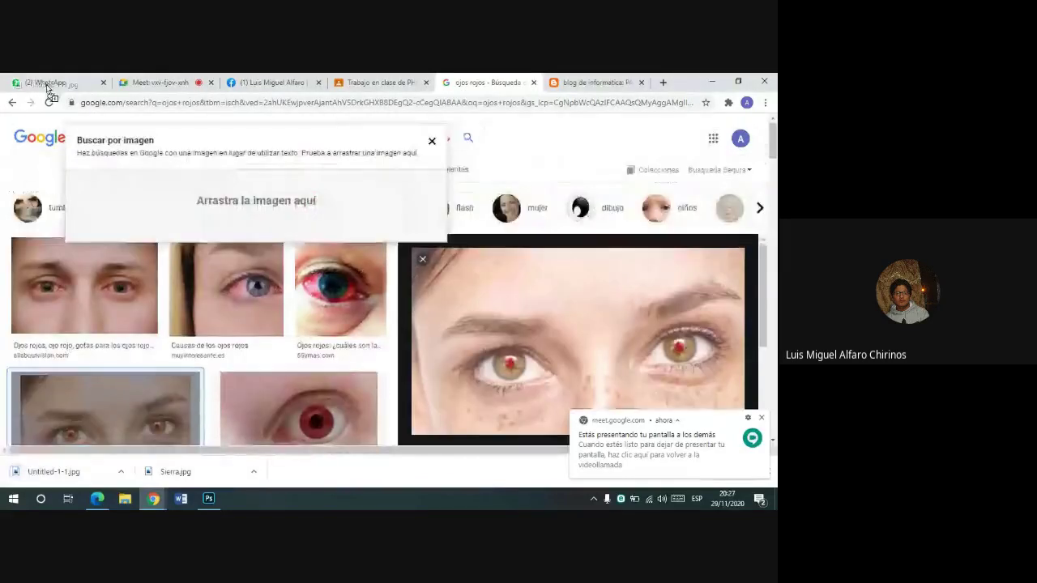
- Send the saved photo to the class WhatsApp group and drop it into Photoshop
left_click(46, 84)
left_click_drag(47, 84, 518, 287)
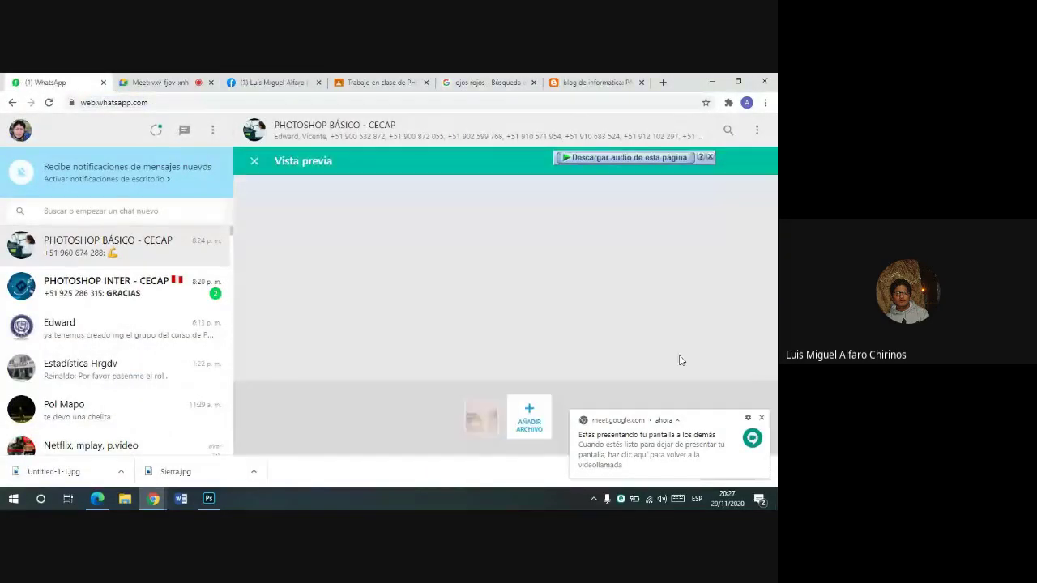
left_click(737, 381)
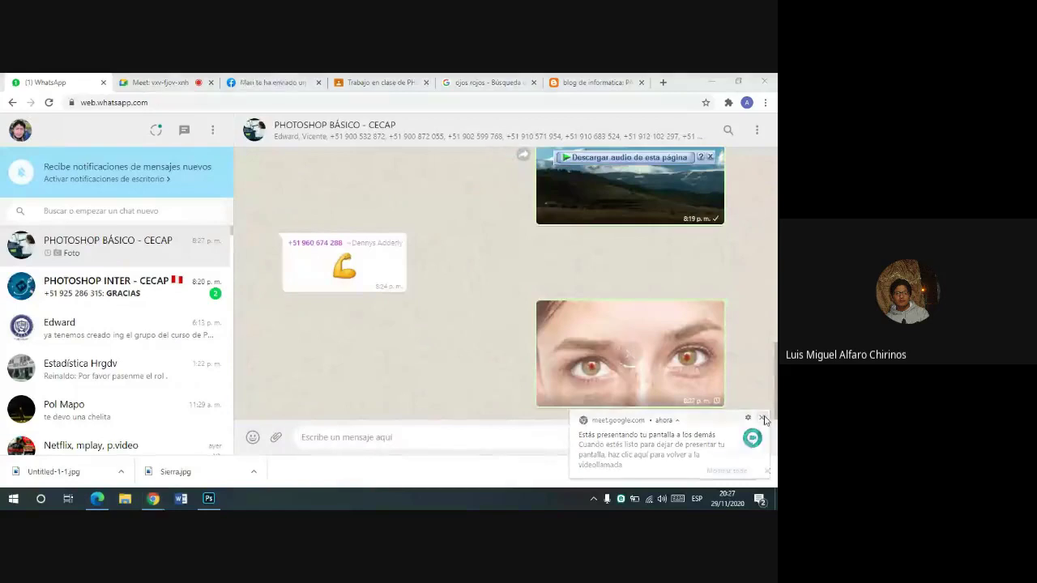
left_click(209, 497)
left_click_drag(211, 494, 325, 115)
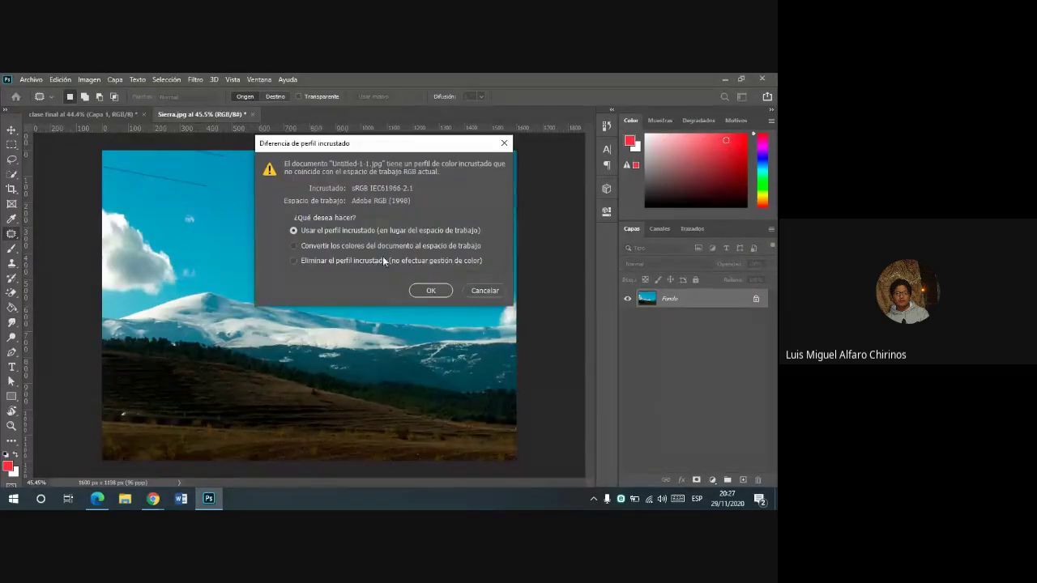
- Accept the embedded colour profile to open Untitled-1-1.jpg, then zoom out
left_click(430, 290)
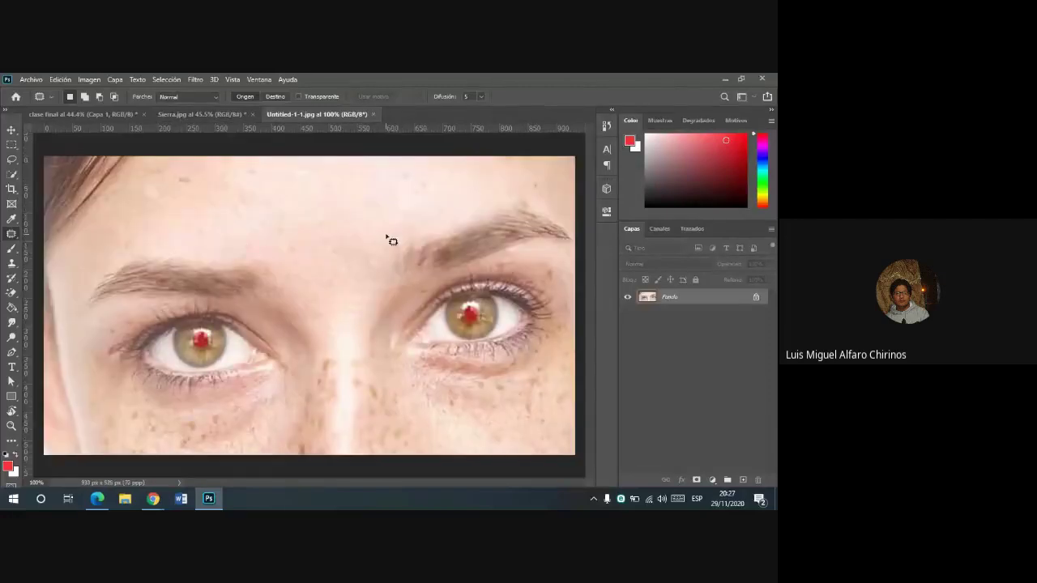
scroll(405, 307, "down", 2)
scroll(426, 361, "up", 1)
scroll(419, 354, "down", 1)
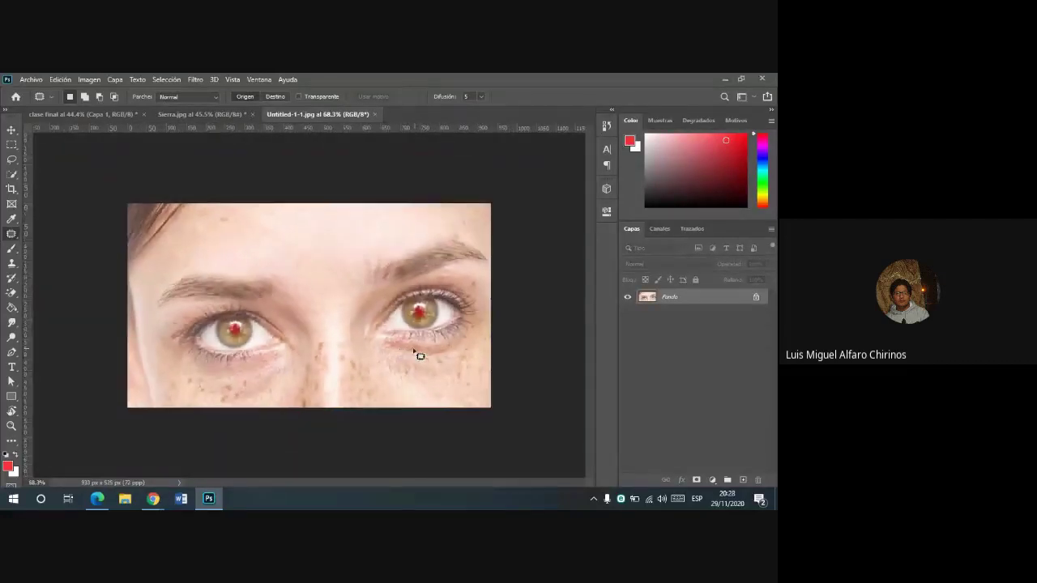
scroll(415, 353, "down", 1)
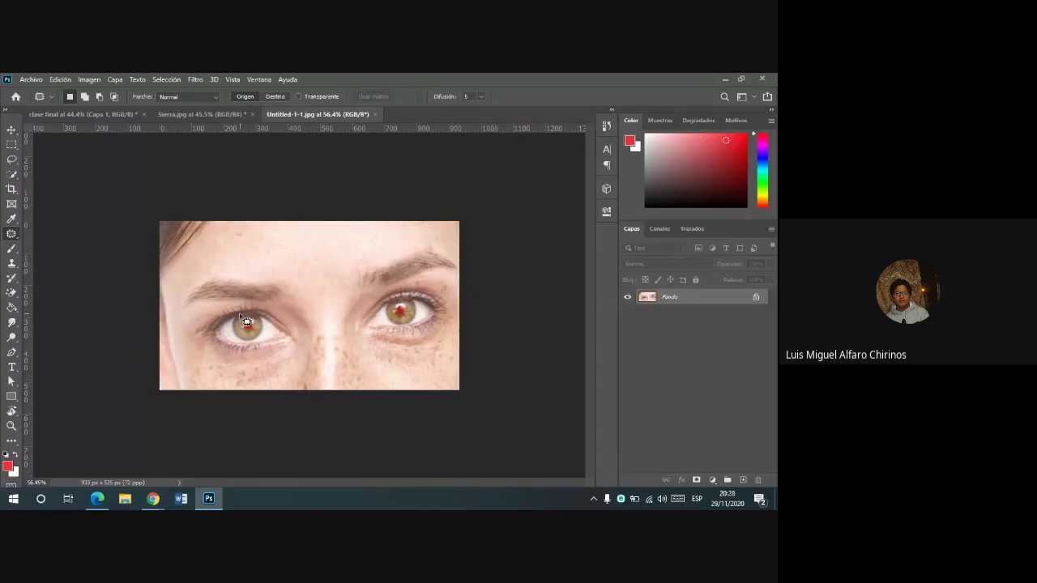
- Use the Red Eye tool to darken the red pupils of both eyes
right_click(16, 240)
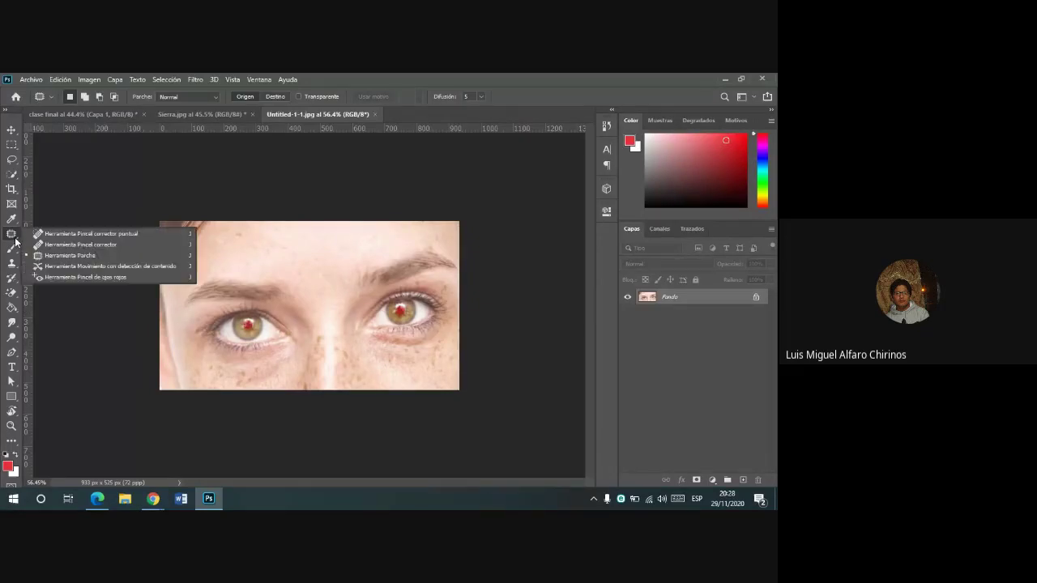
left_click(96, 277)
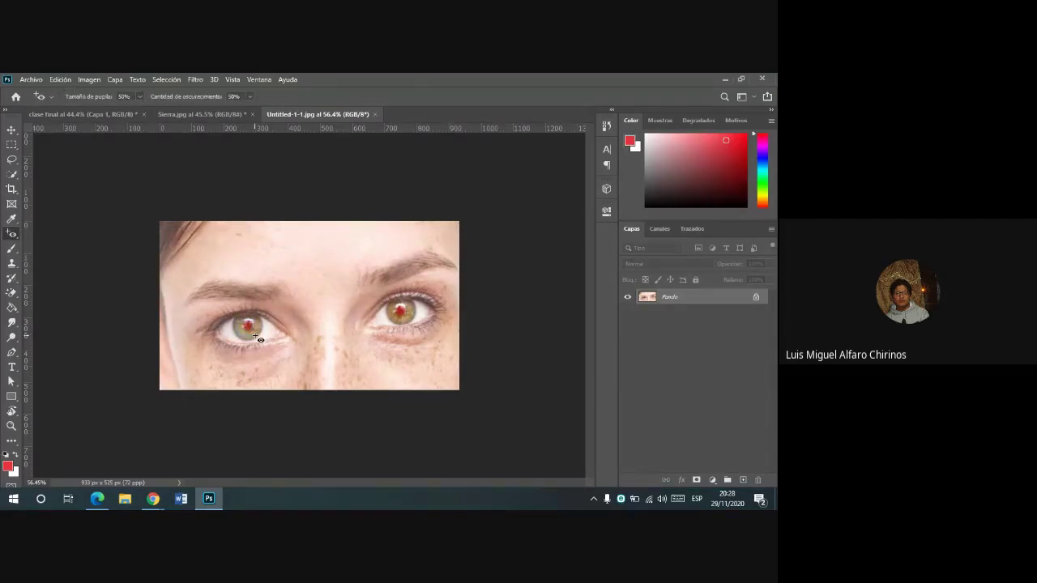
left_click(255, 334)
scroll(284, 323, "up", 2)
scroll(243, 324, "up", 2)
left_click(197, 335)
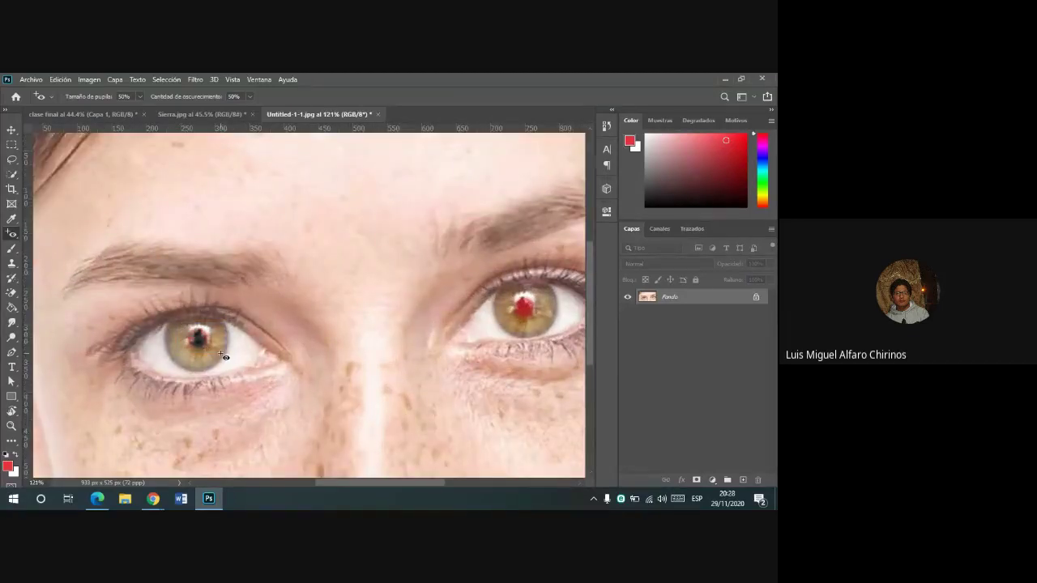
left_click(522, 307)
- Zoom out and bring the Google Meet tab in Chrome back to front
scroll(488, 361, "down", 3)
scroll(502, 364, "down", 1)
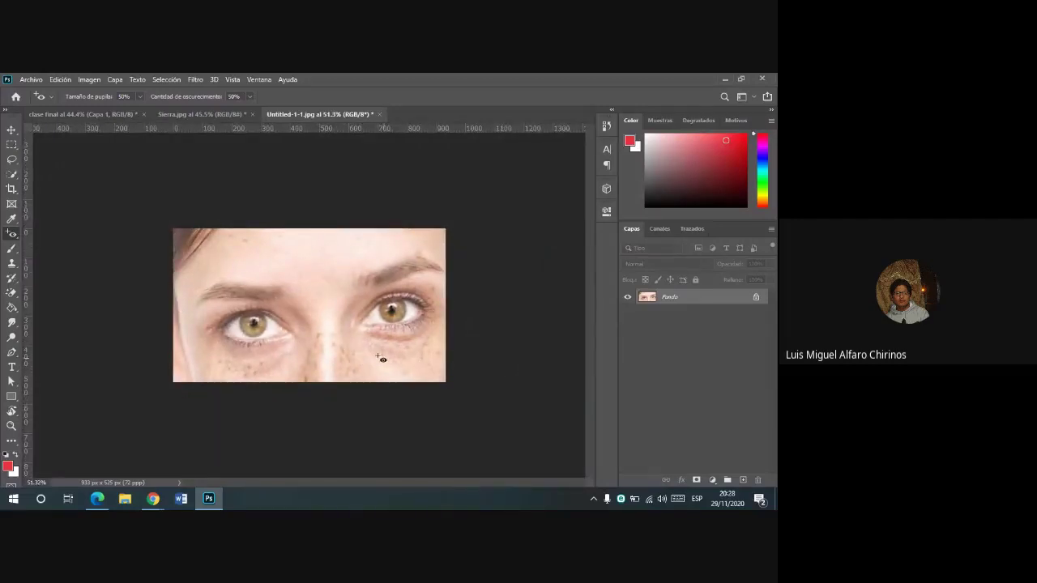
mouse_move(152, 498)
mouse_move(90, 447)
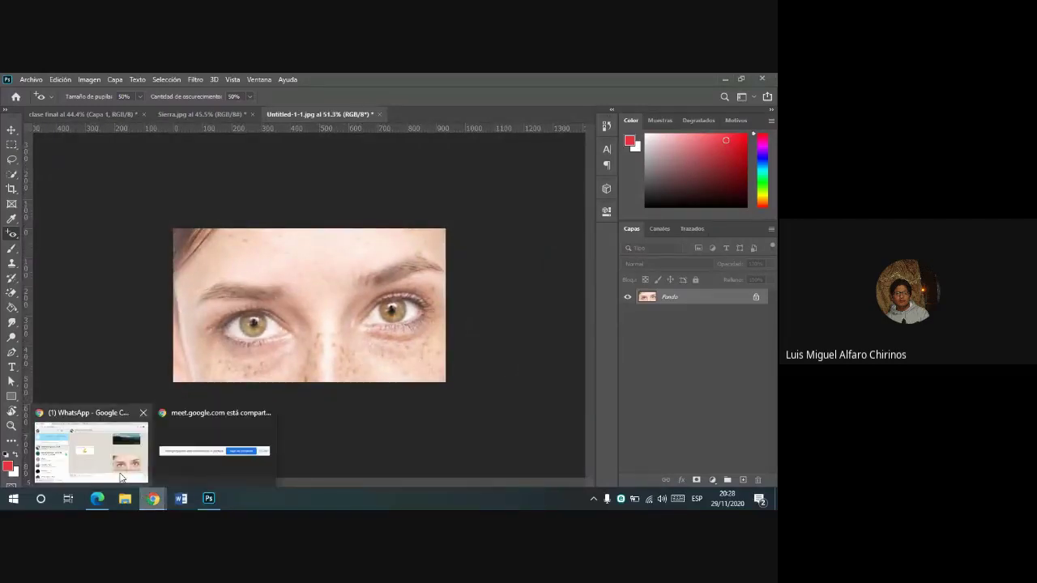
left_click(120, 477)
left_click(162, 82)
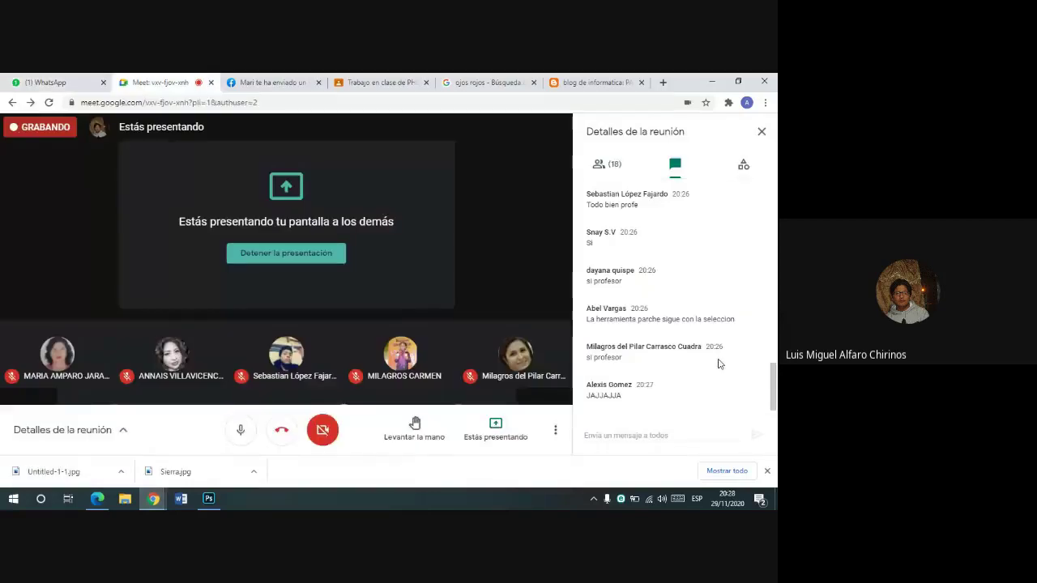
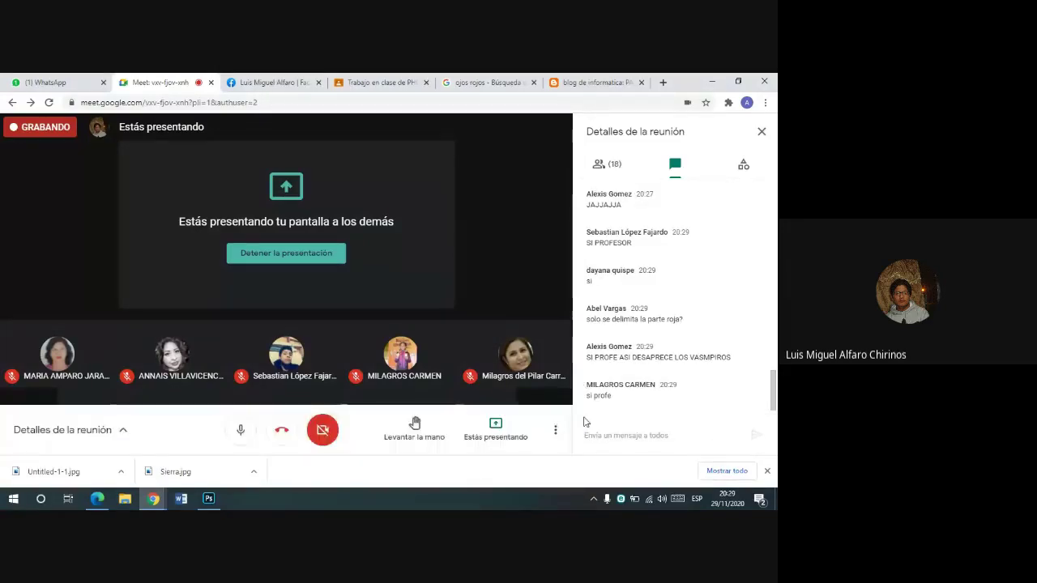
- Back in Photoshop, close the eyes image Untitled-1-1.jpg without saving
left_click(212, 498)
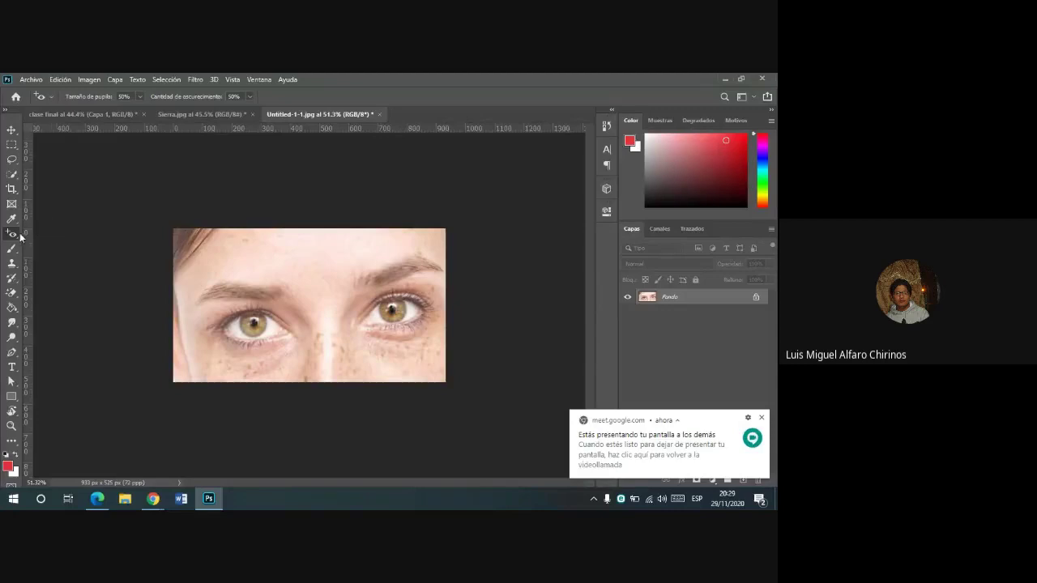
left_click(379, 115)
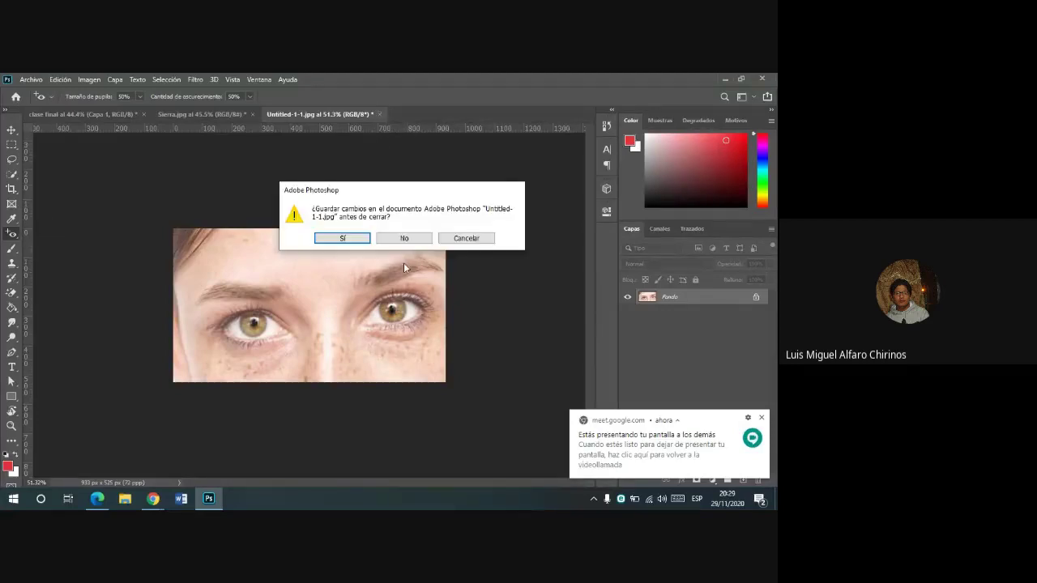
left_click(405, 242)
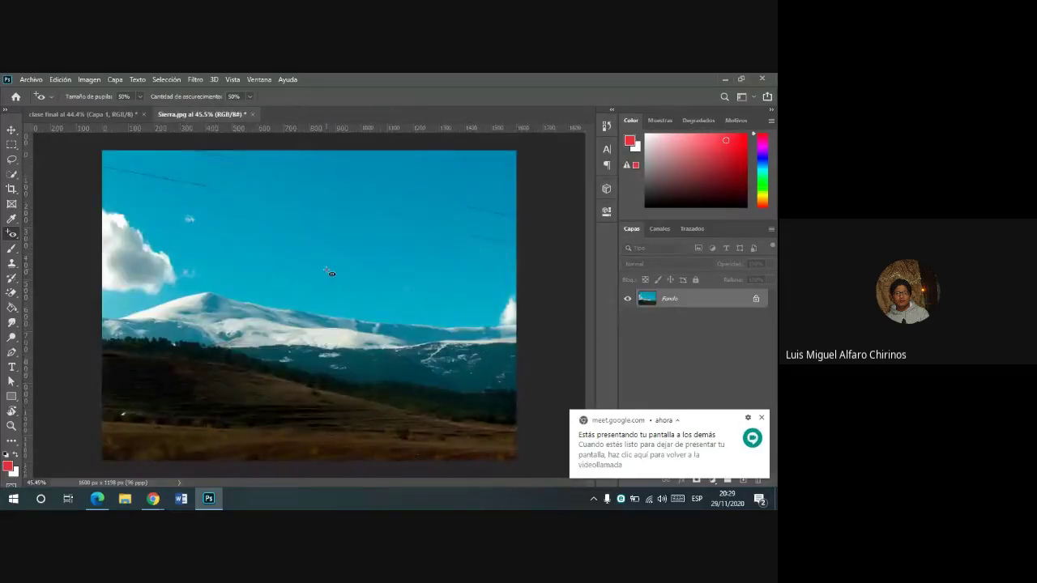
- Choose the Clone Stamp tool from the stamp tool flyout
left_click(16, 265)
right_click(13, 263)
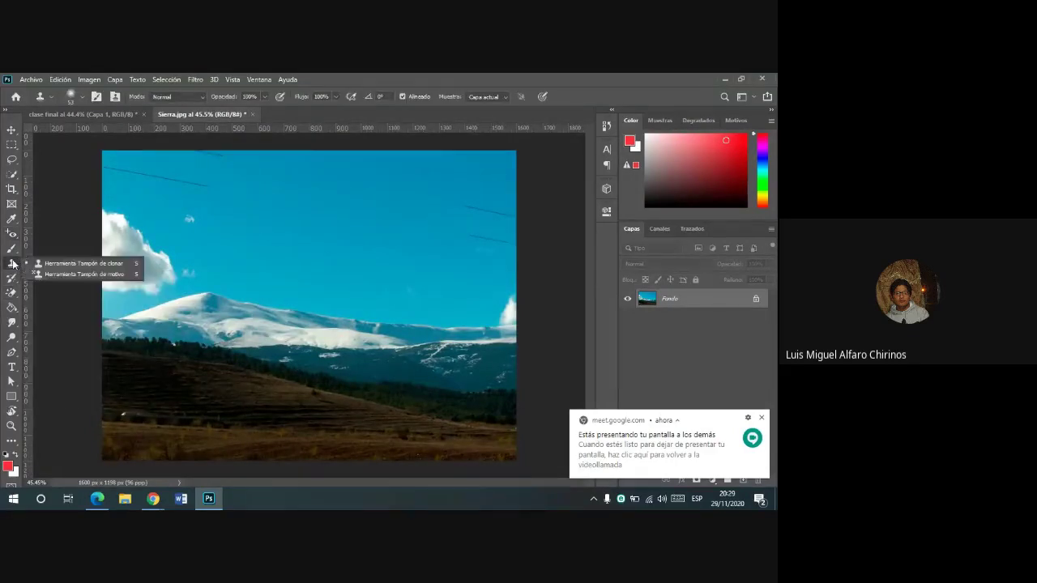
left_click(13, 264)
right_click(12, 264)
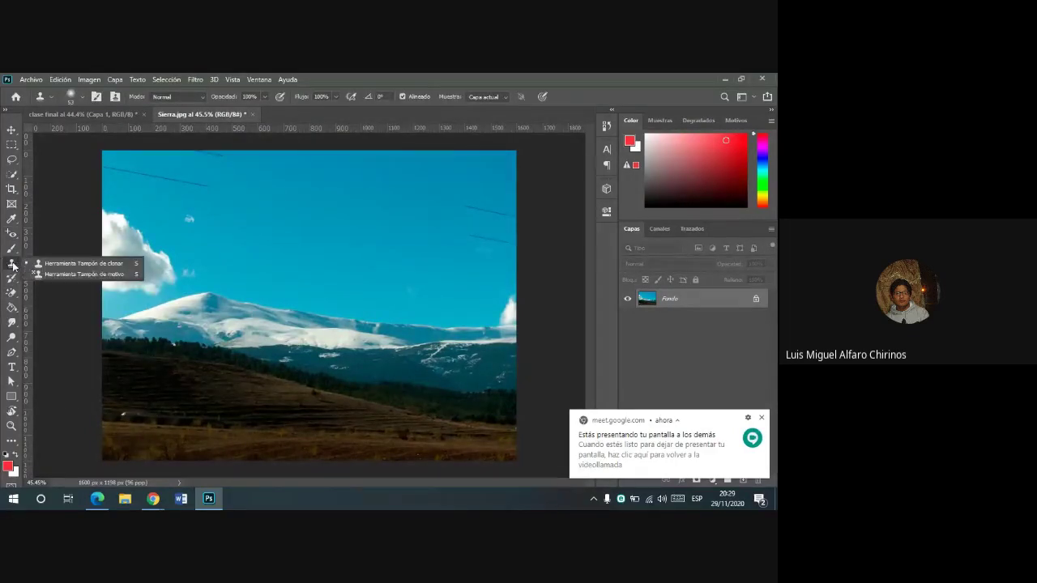
left_click(12, 264)
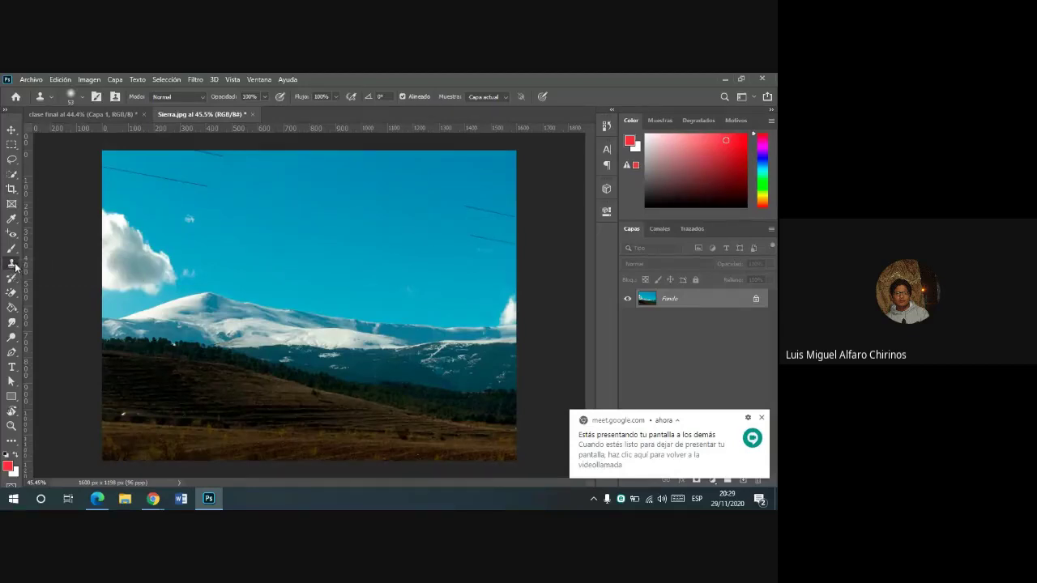
right_click(14, 269)
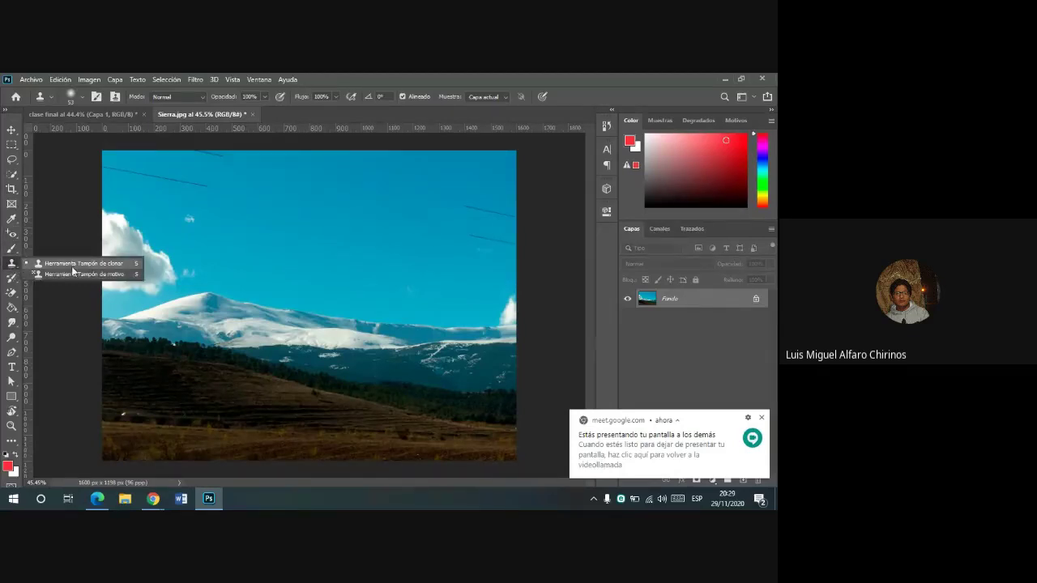
left_click(72, 270)
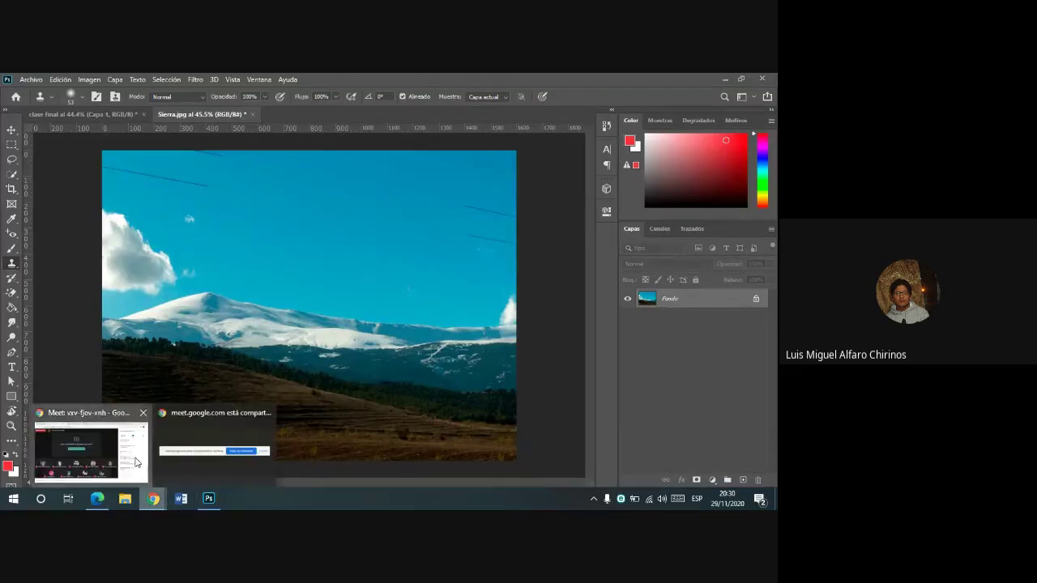
- Search Google Images for 'playa' and open the thatched-umbrella beach photo
left_click(137, 462)
left_click(489, 82)
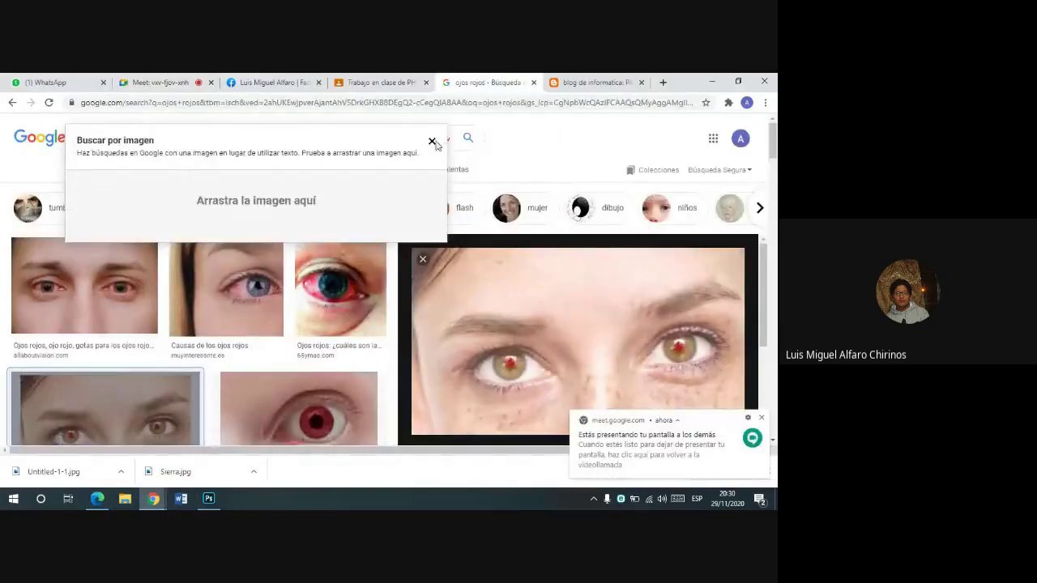
left_click(430, 139)
left_click(304, 144)
type("pl")
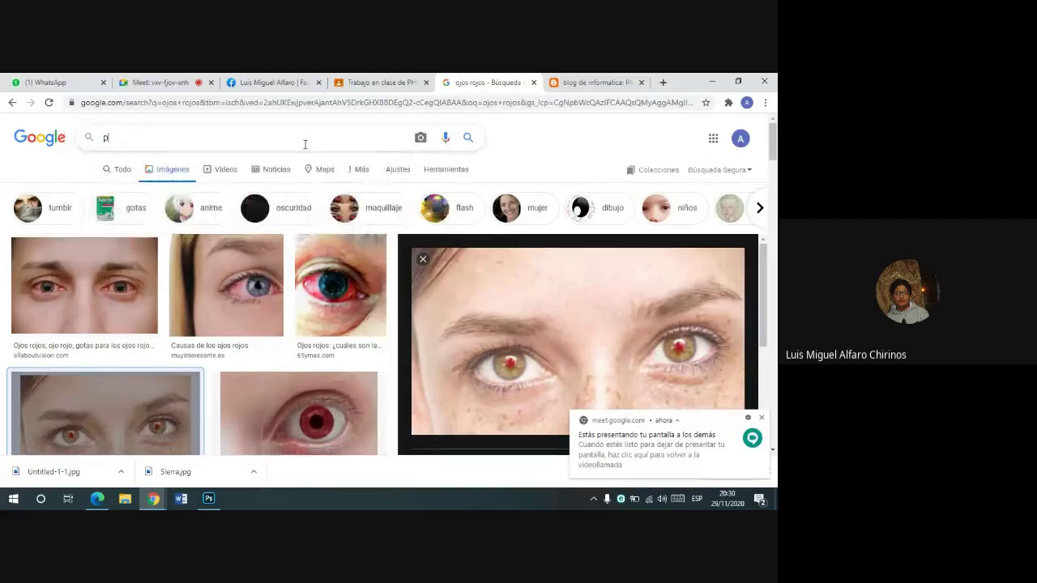
type("aya")
key("Return")
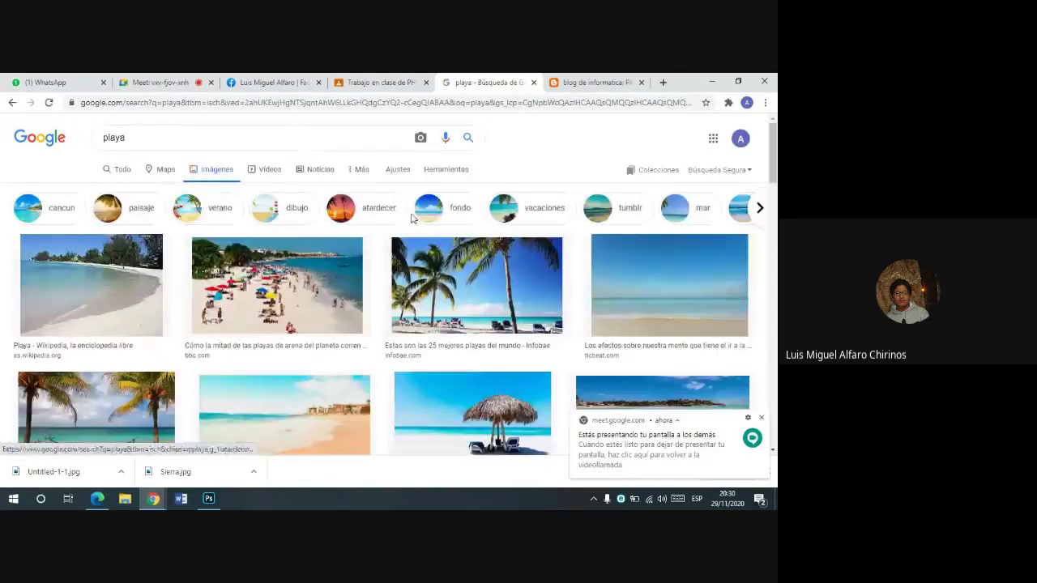
scroll(415, 222, "down", 3)
scroll(480, 224, "down", 2)
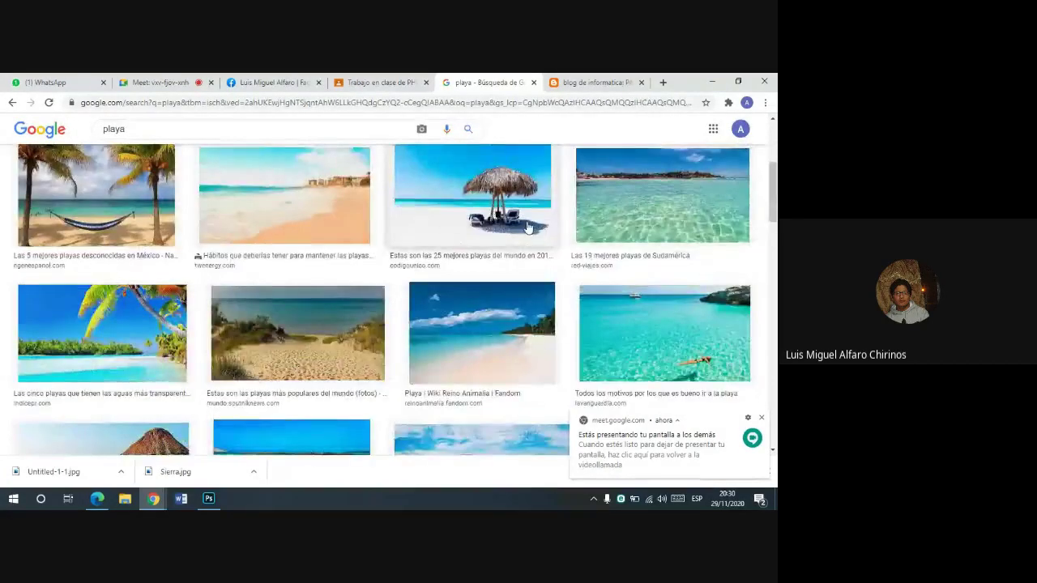
left_click(478, 215)
- Save the beach photo as resizer.jfif, share it in the class chat, and drag it into Photoshop
right_click(669, 265)
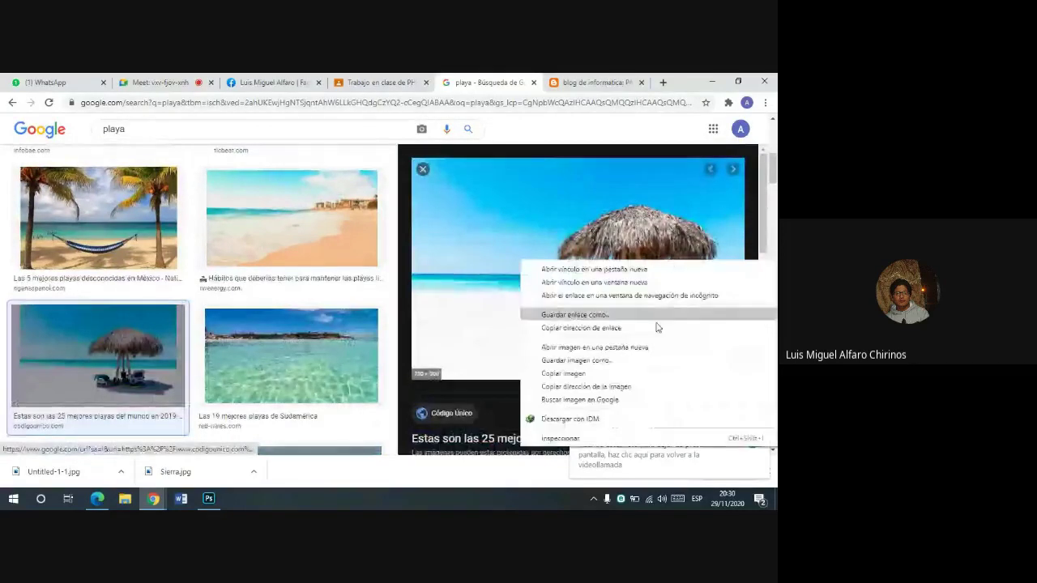
left_click(602, 359)
left_click(292, 328)
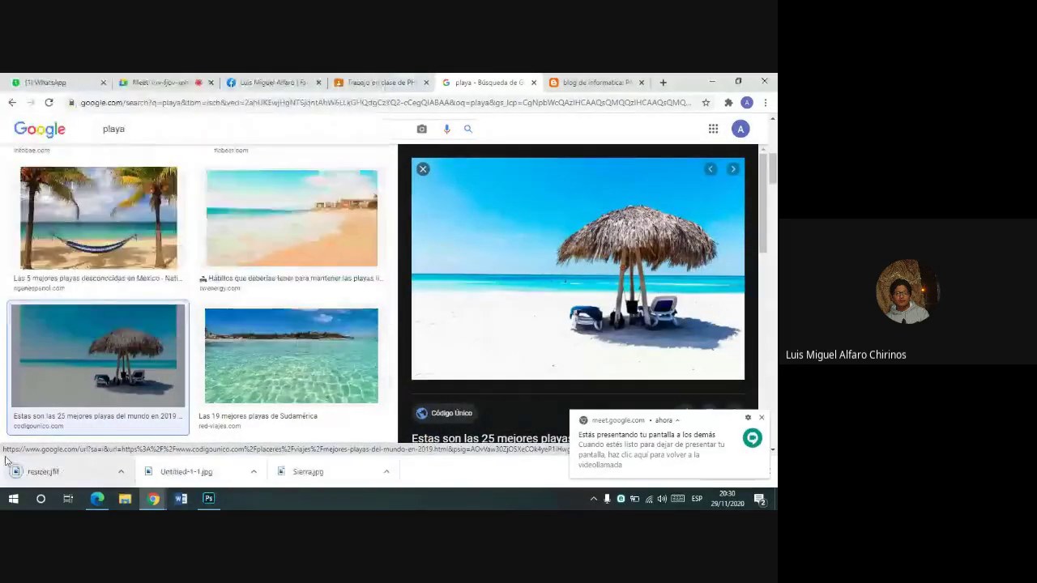
mouse_move(37, 471)
left_mouse_down()
mouse_move(57, 85)
mouse_move(726, 365)
left_mouse_up()
left_click(736, 377)
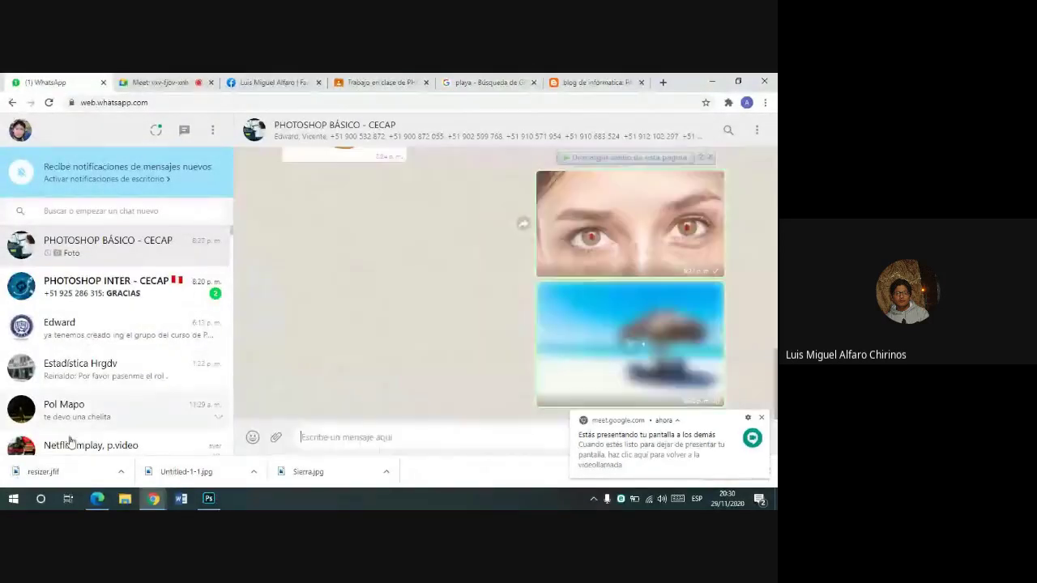
mouse_move(43, 471)
left_mouse_down()
mouse_move(329, 479)
mouse_move(313, 109)
left_mouse_up()
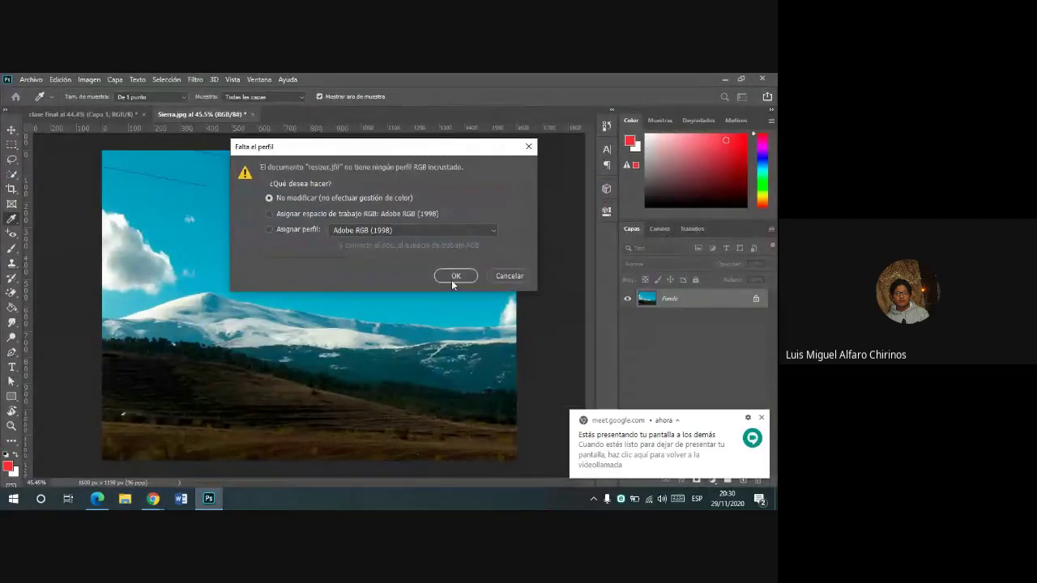
- Open resizer.jfif with its colour profile left unchanged and dismiss the Meet notification
left_click(451, 277)
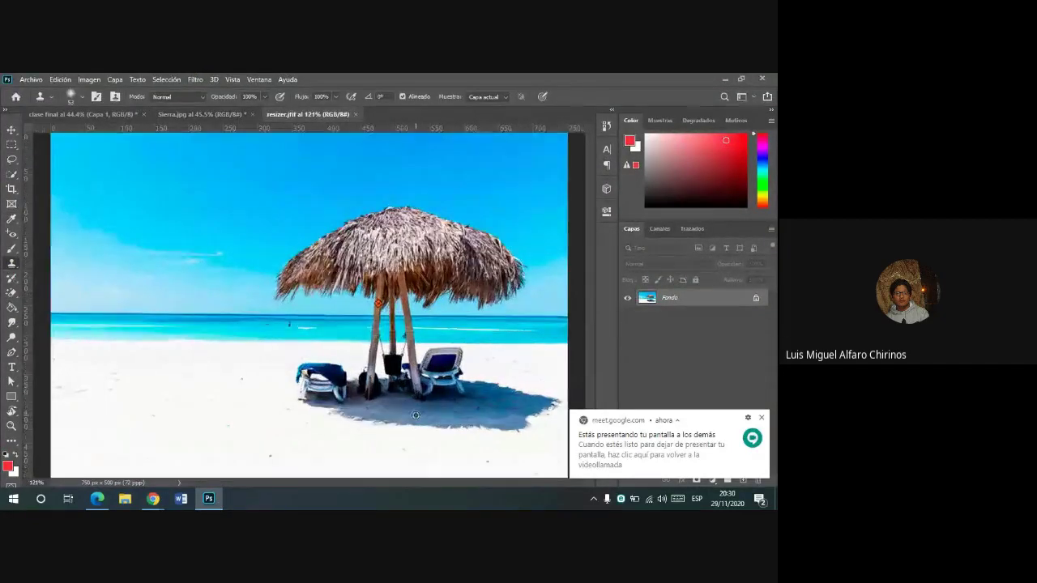
left_click(760, 417)
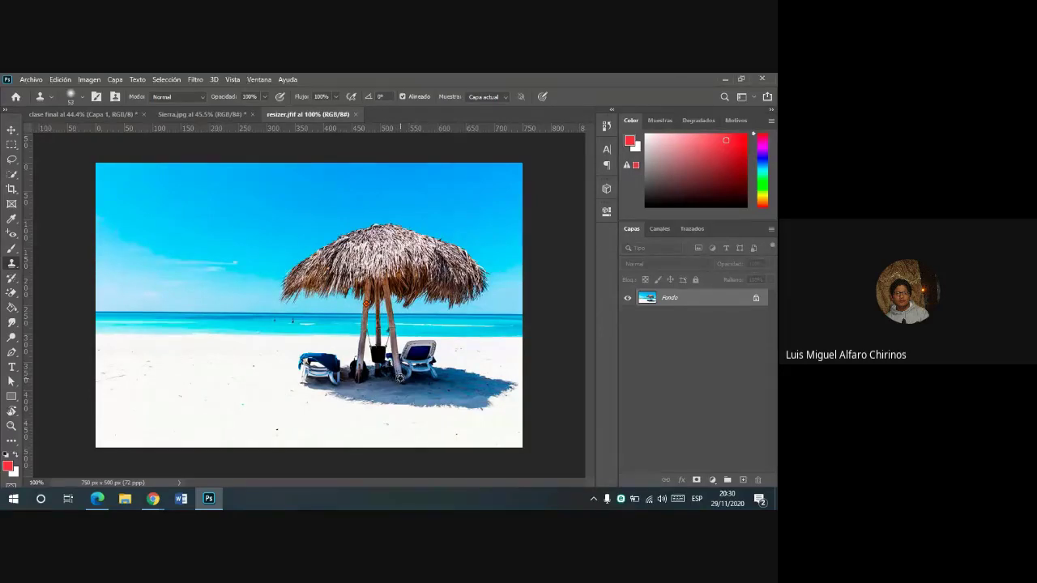
- Clone the umbrella, chairs and thatch roof onto the left side of the sand
left_click(399, 378, "alt")
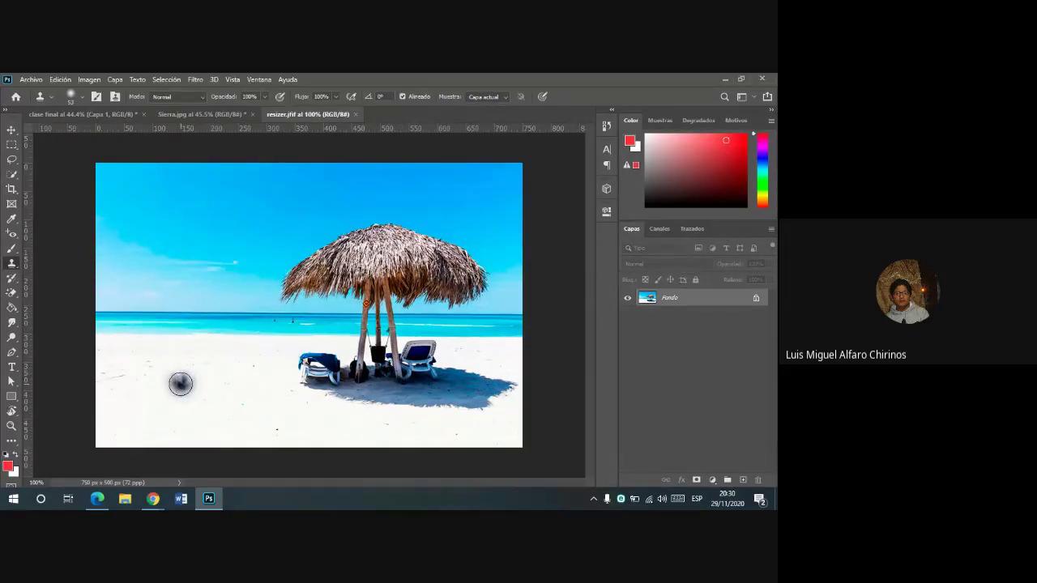
left_click(177, 374)
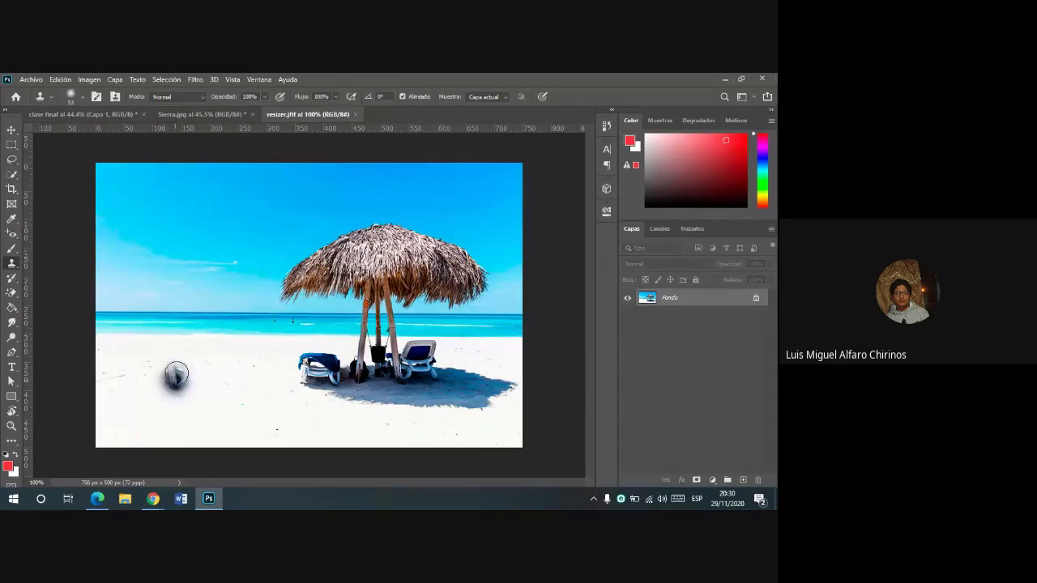
left_click_drag(177, 374, 170, 330)
mouse_move(161, 292)
left_mouse_down()
mouse_move(201, 254)
mouse_move(100, 269)
mouse_move(158, 381)
mouse_move(136, 350)
mouse_move(116, 346)
mouse_move(96, 350)
mouse_move(148, 382)
mouse_move(102, 384)
mouse_move(197, 373)
mouse_move(224, 341)
mouse_move(319, 331)
mouse_move(216, 349)
mouse_move(179, 380)
mouse_move(187, 387)
mouse_move(180, 356)
mouse_move(163, 371)
mouse_move(255, 401)
mouse_move(97, 400)
mouse_move(257, 395)
mouse_move(239, 382)
mouse_move(276, 405)
mouse_move(264, 404)
mouse_move(277, 398)
left_mouse_up()
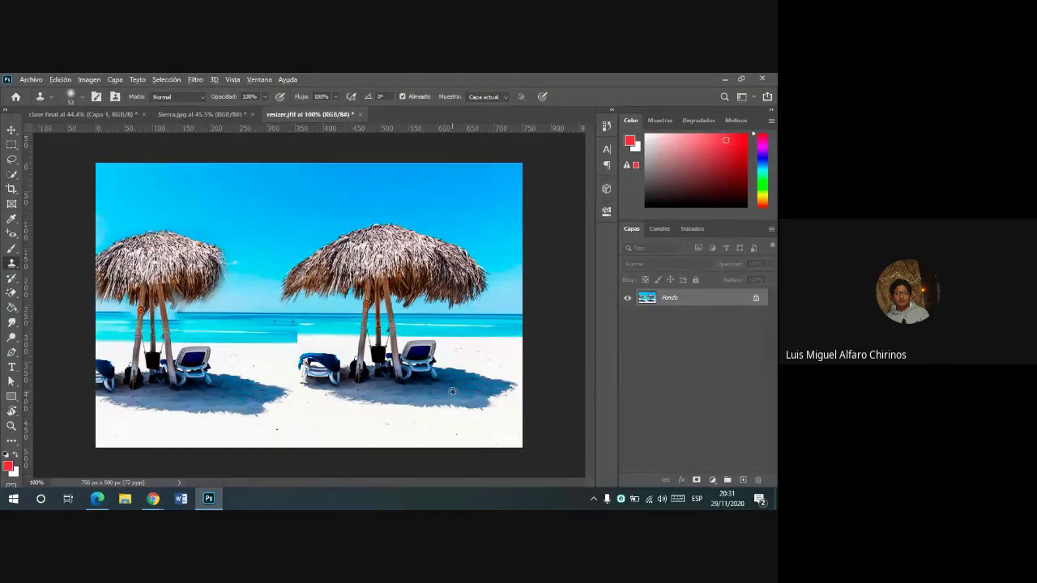
- Resample along the horizon and blend the sea seam beside the copied umbrella
scroll(195, 316, "up", 2)
scroll(236, 312, "down", 2)
scroll(236, 313, "down", 1)
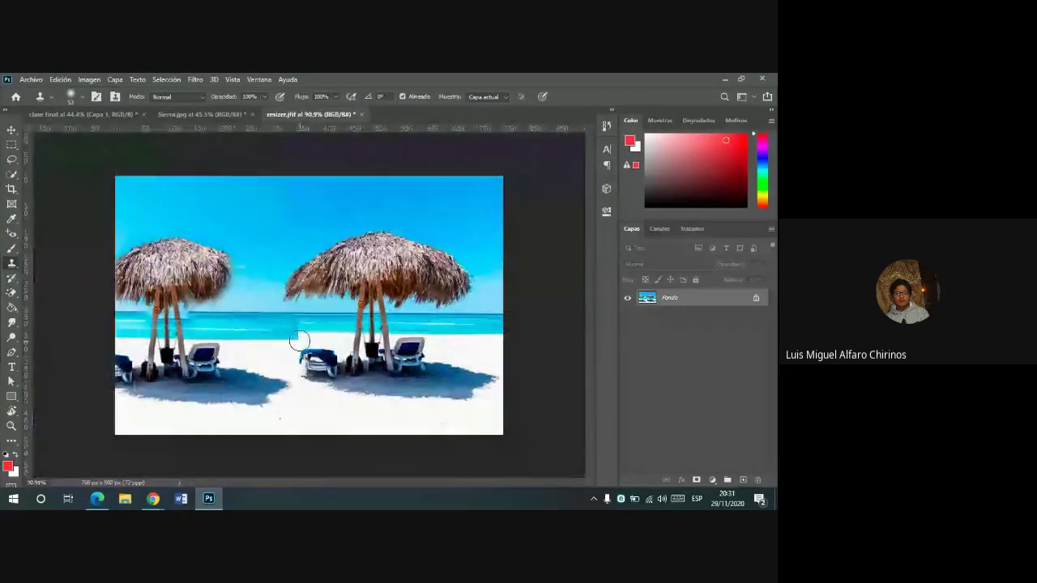
left_click(334, 327, "alt")
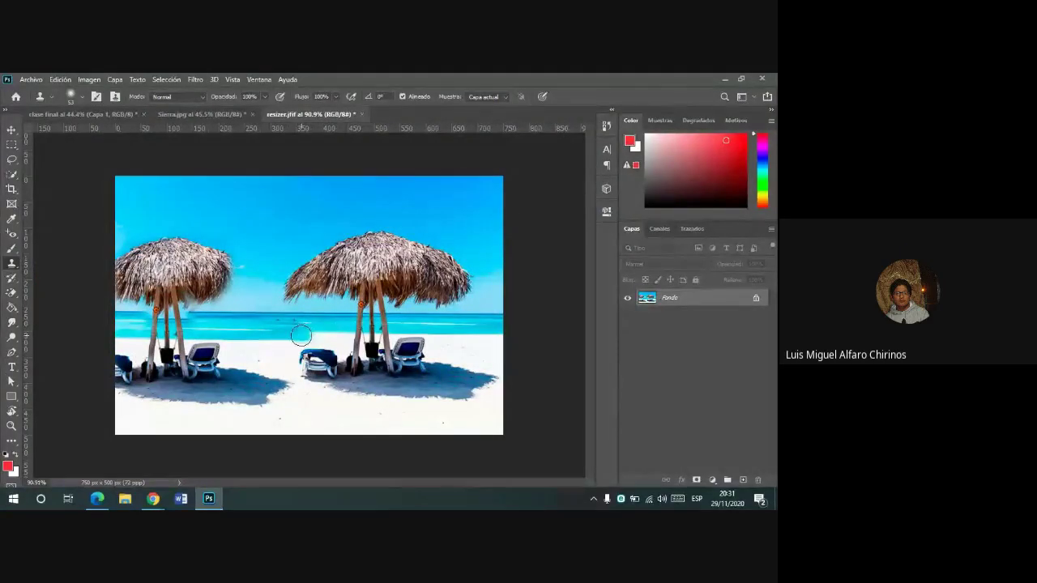
left_click_drag(301, 336, 332, 334)
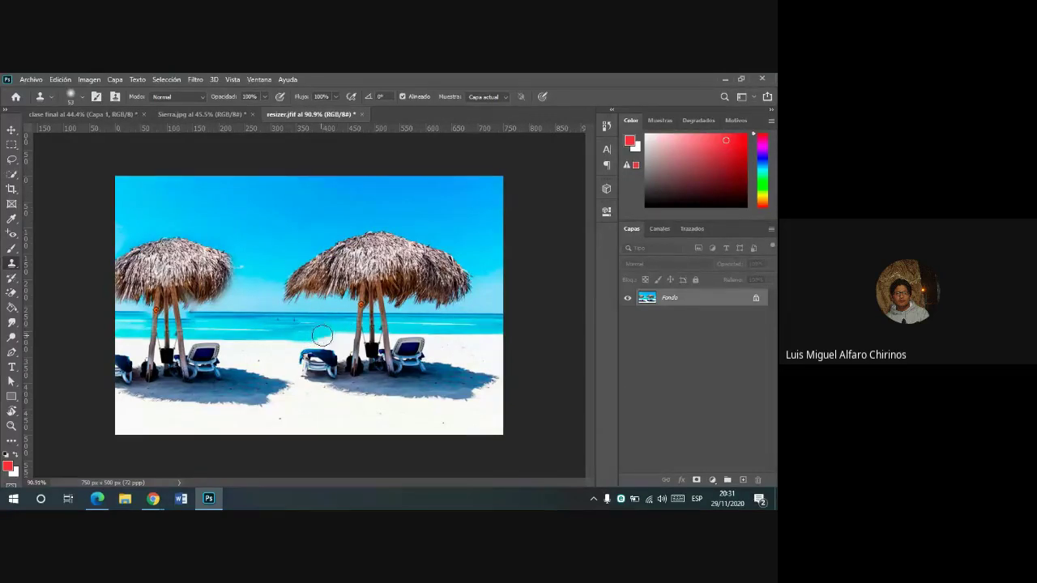
left_click_drag(322, 335, 335, 327)
scroll(478, 355, "down", 2)
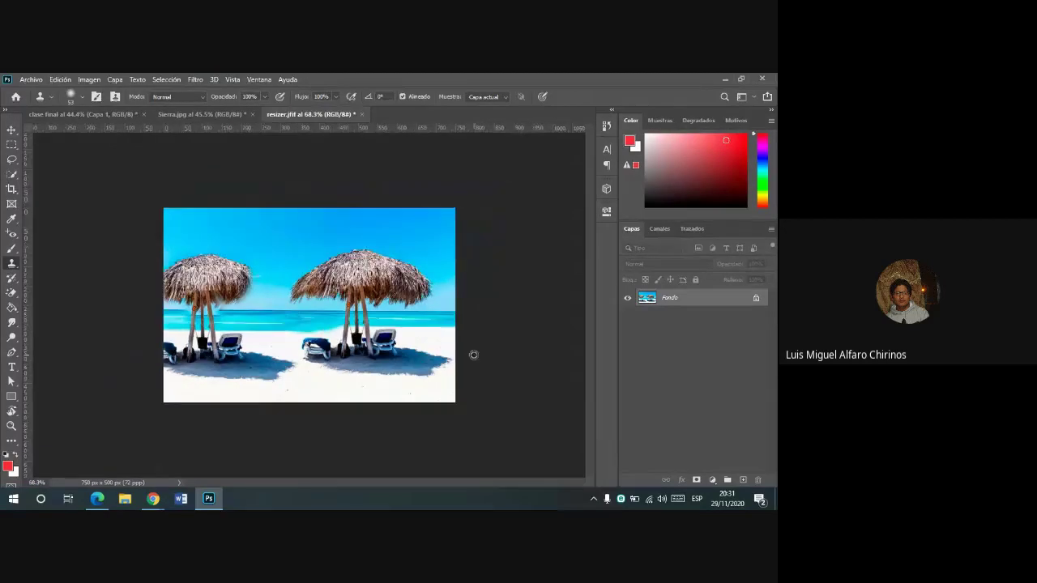
scroll(474, 354, "down", 1)
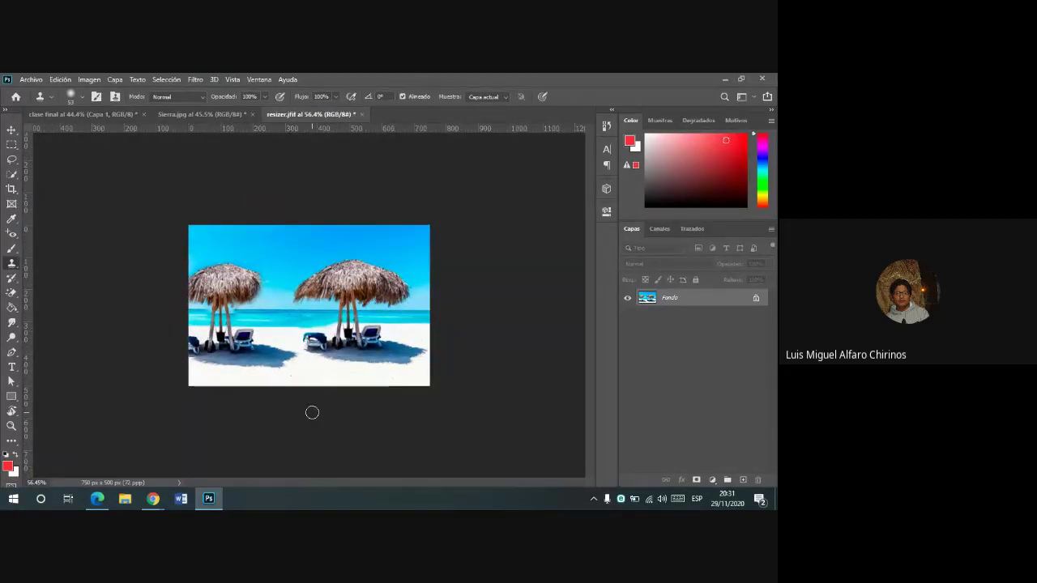
mouse_move(152, 498)
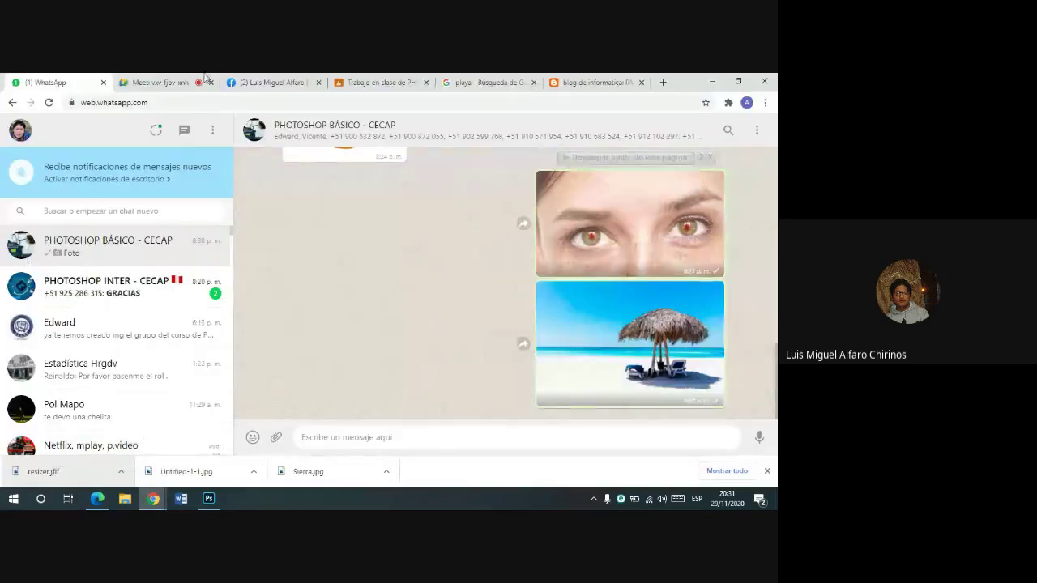
left_click(214, 445)
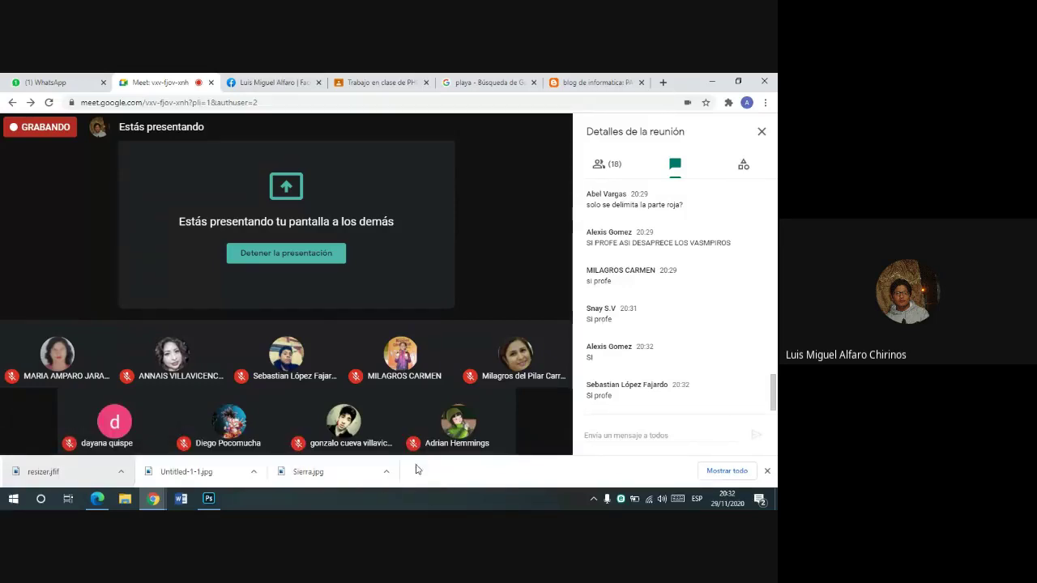
left_click(767, 472)
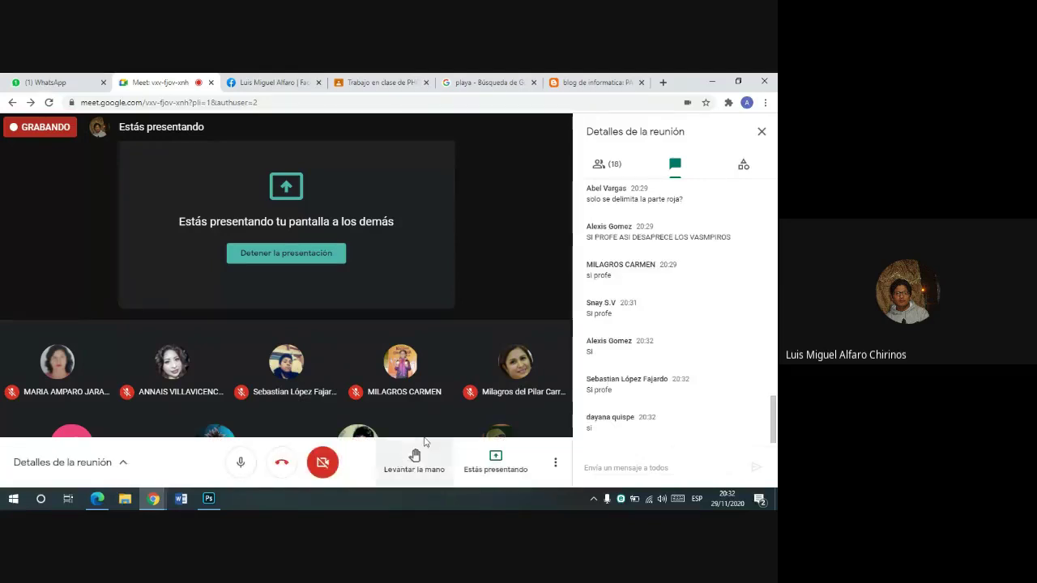
- Make Sierra.jpg the active document and select the Horizontal Type tool
left_click(209, 499)
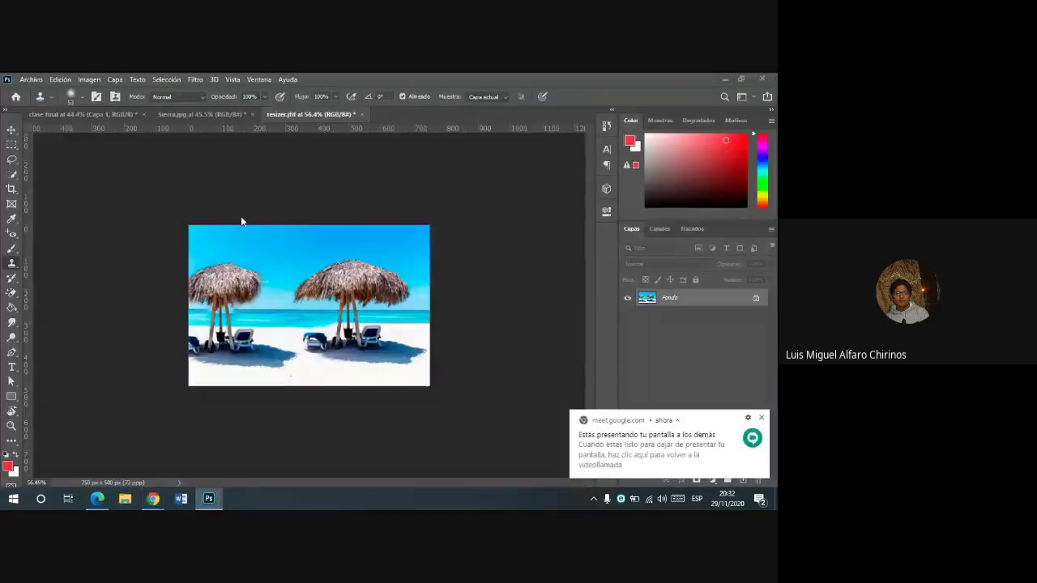
left_click(209, 114)
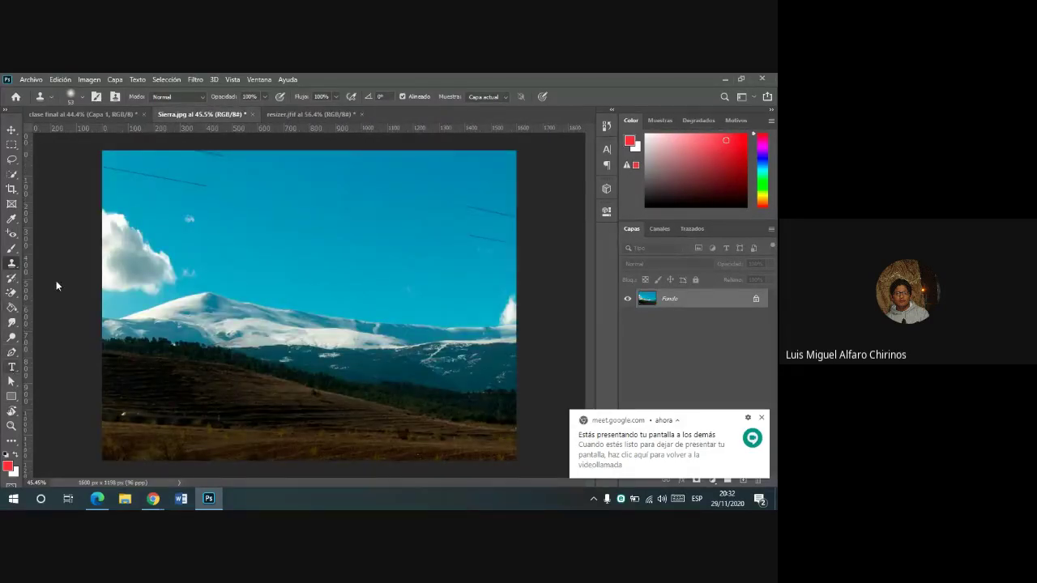
left_click(12, 367)
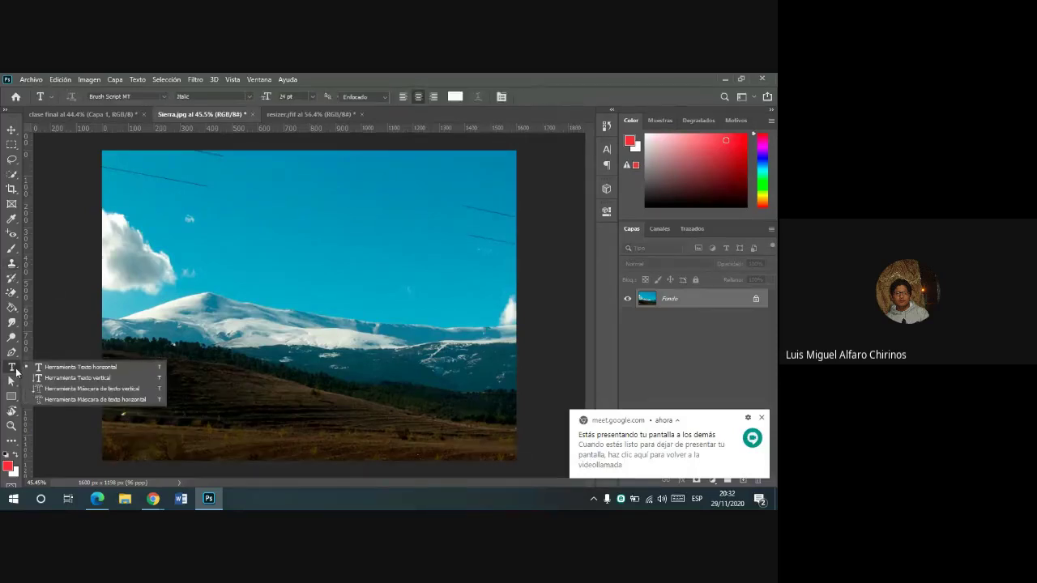
left_click(16, 370)
left_click(17, 370)
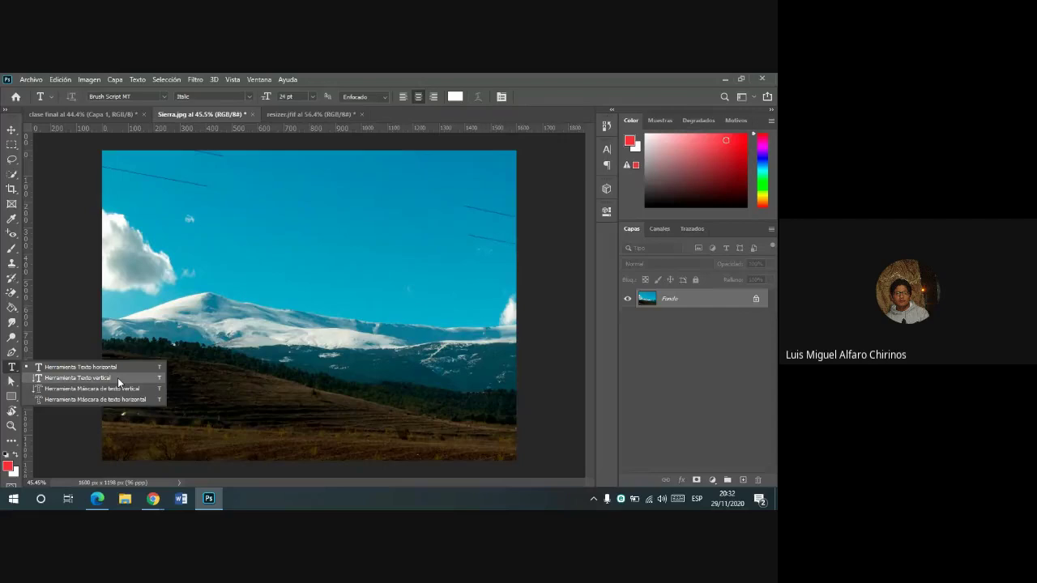
left_click(152, 498)
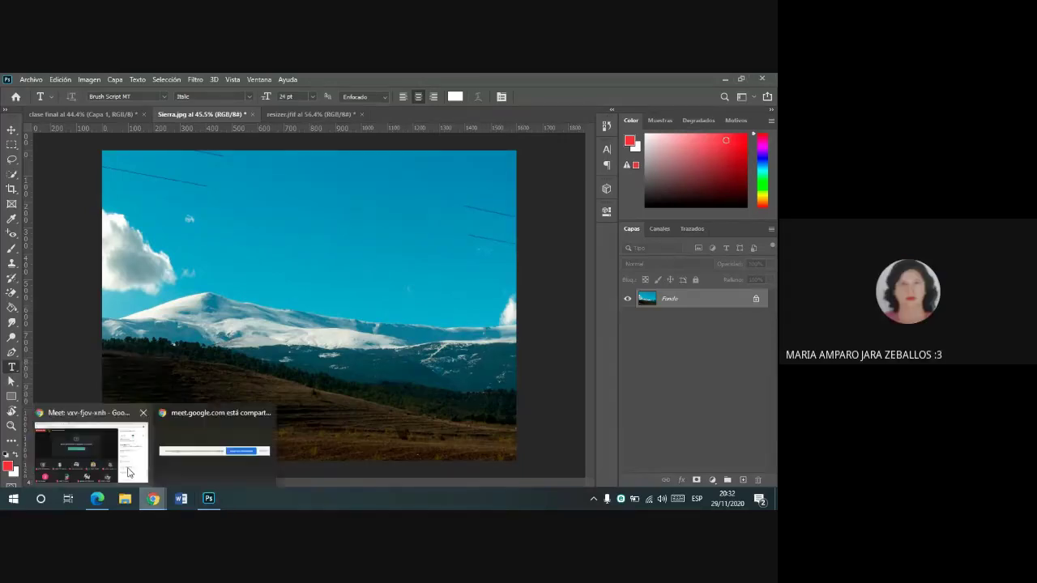
left_click(128, 472)
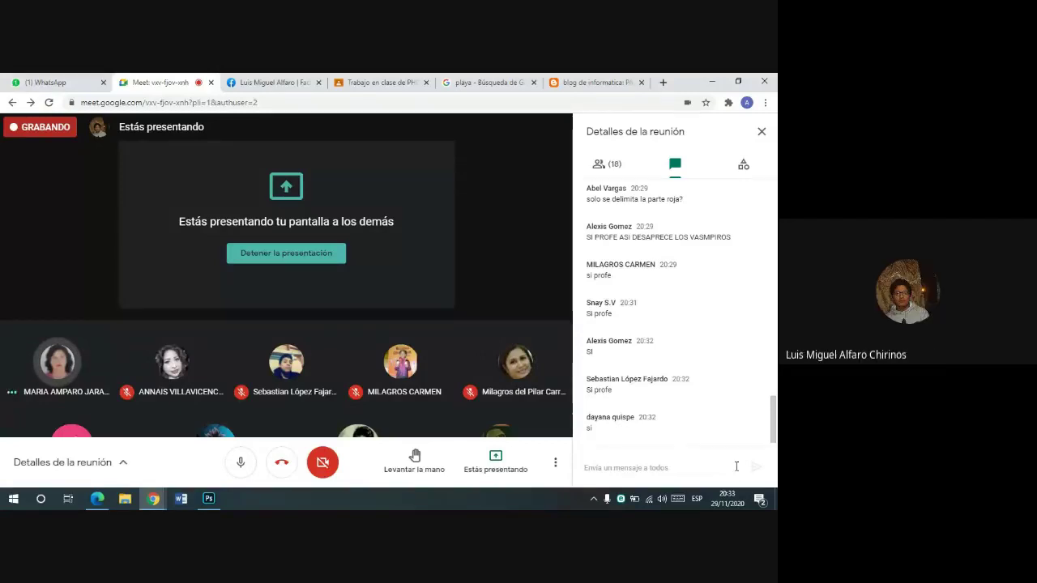
left_click(208, 498)
left_click(294, 114)
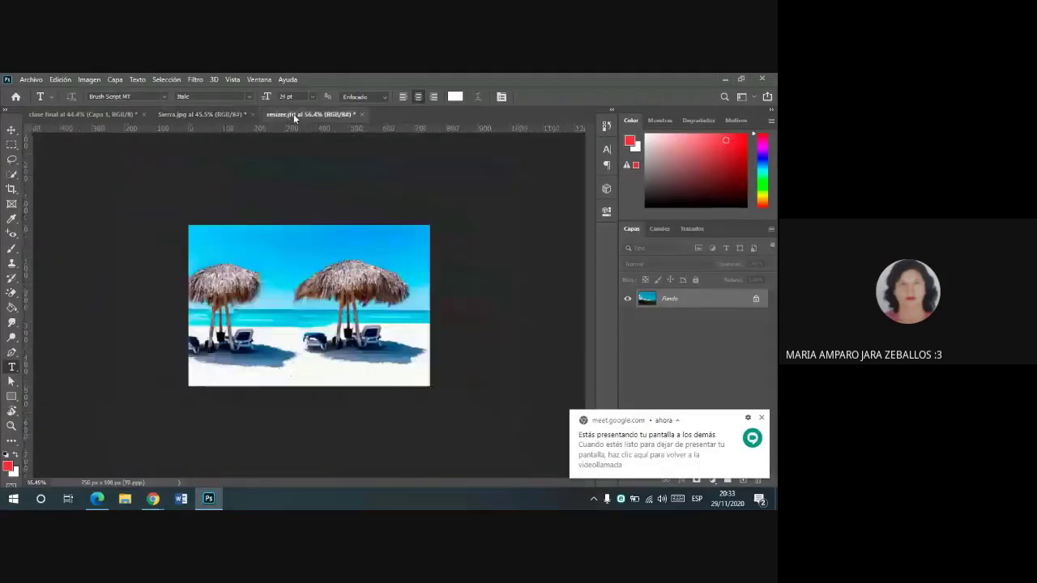
left_click(12, 264)
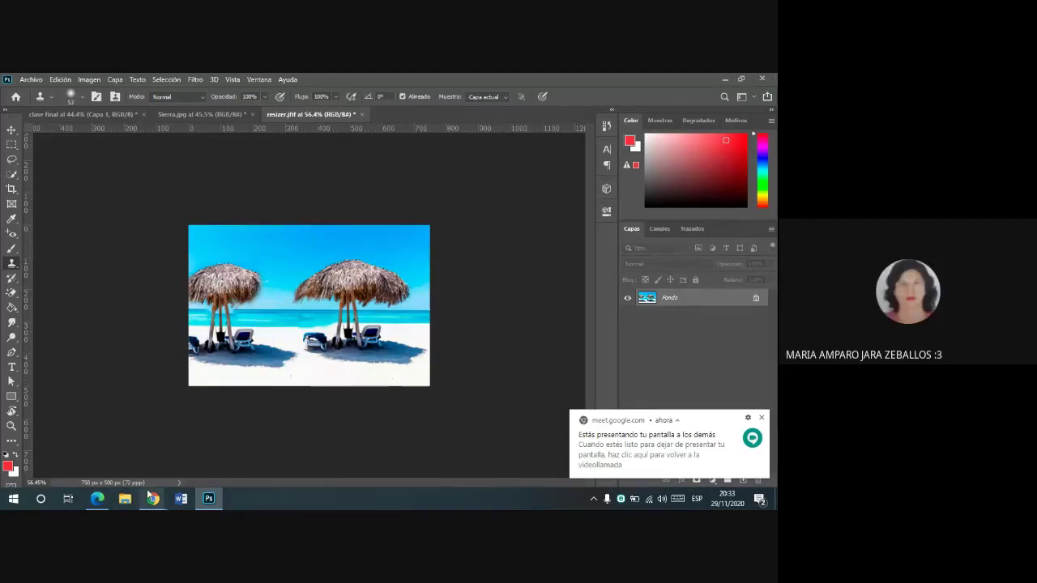
mouse_move(153, 498)
left_click(91, 450)
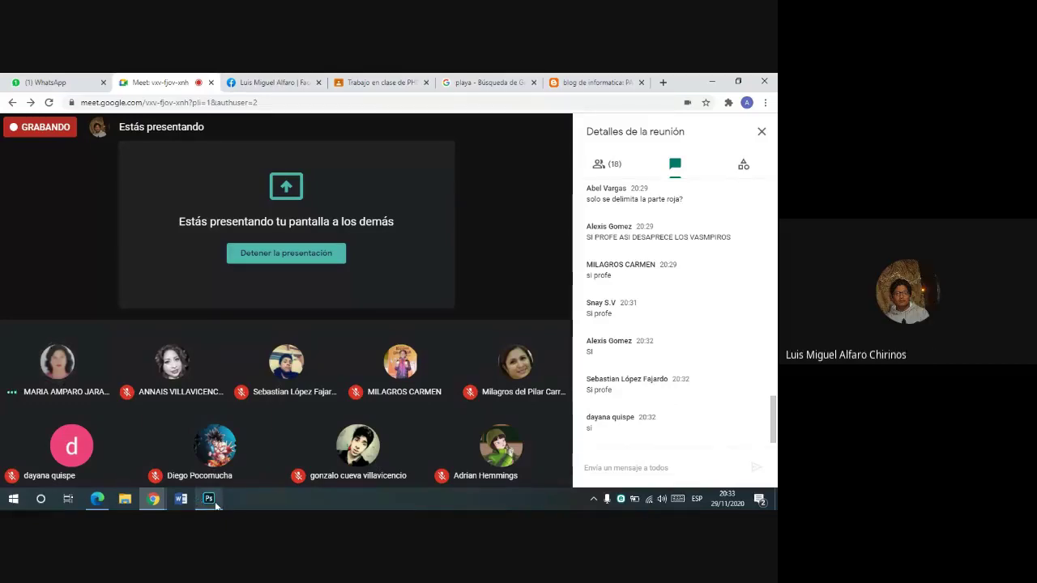
mouse_move(208, 498)
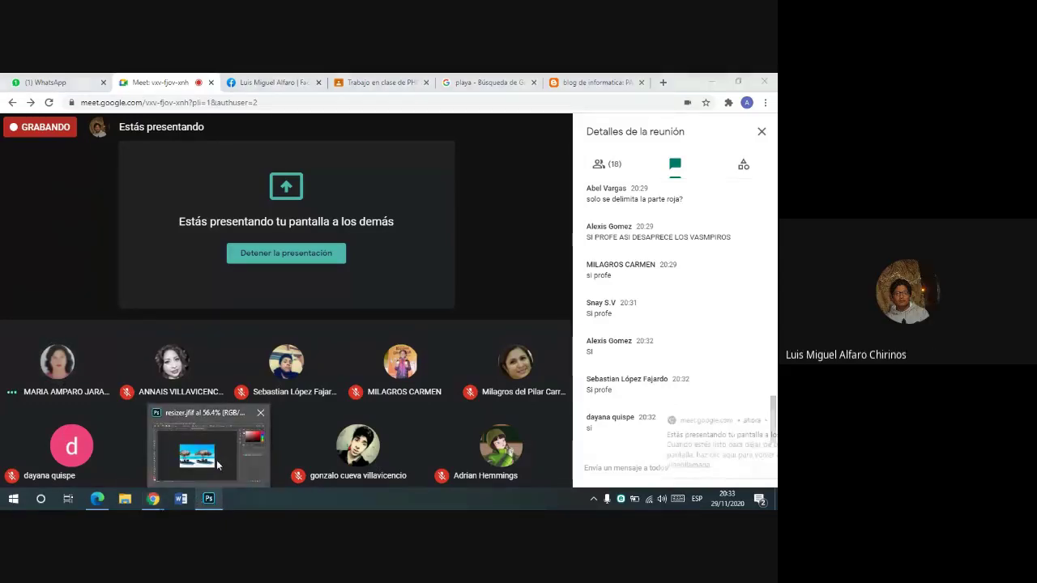
left_click(208, 453)
left_click(198, 115)
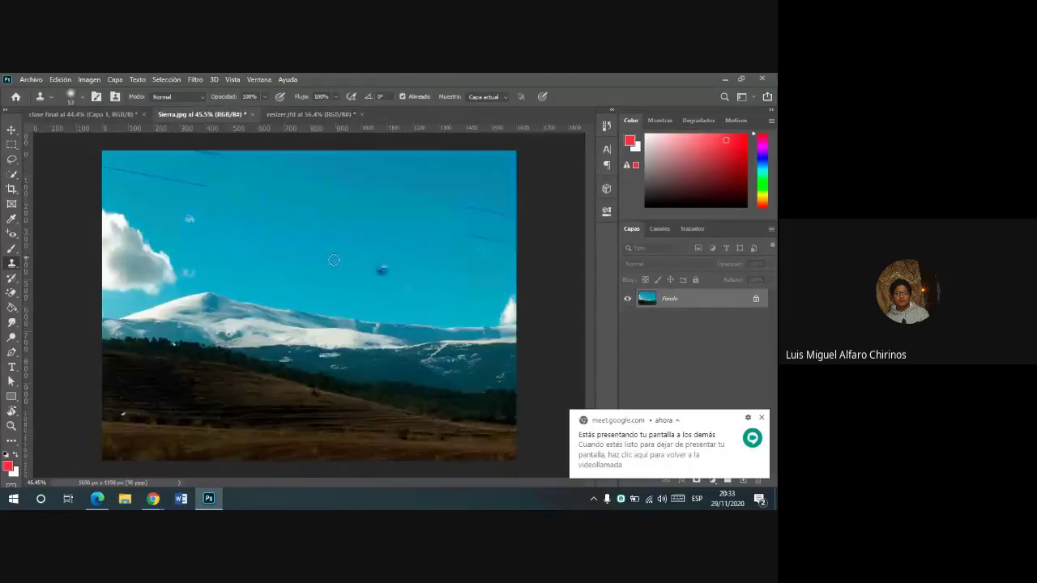
left_click(12, 366)
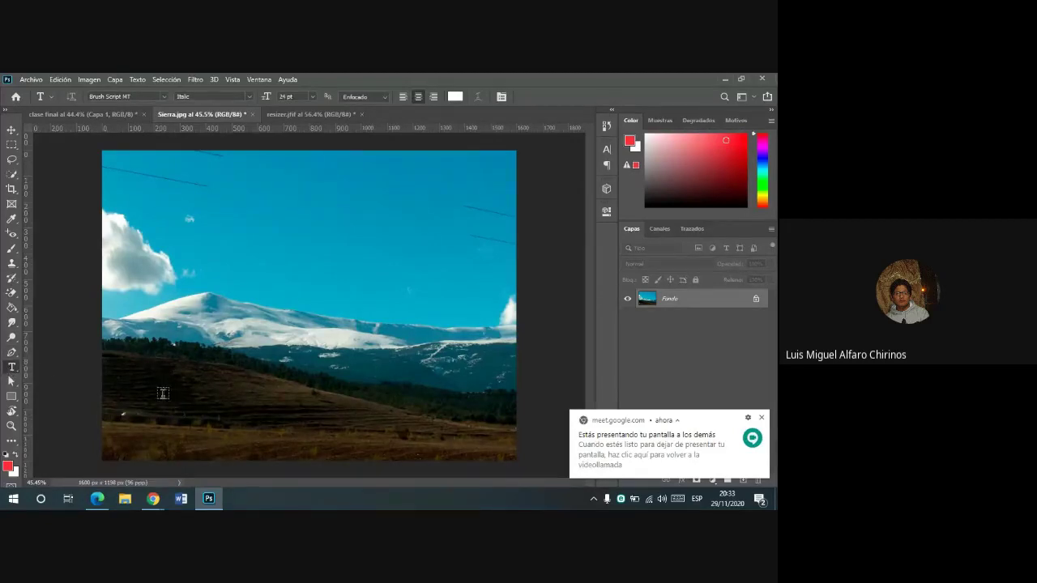
left_click(761, 419)
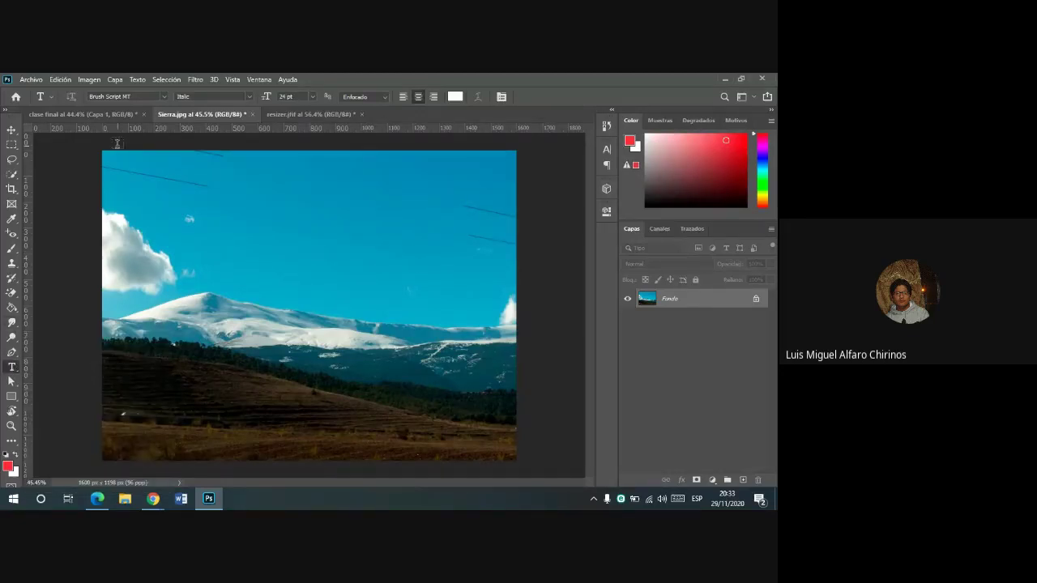
left_click(166, 96)
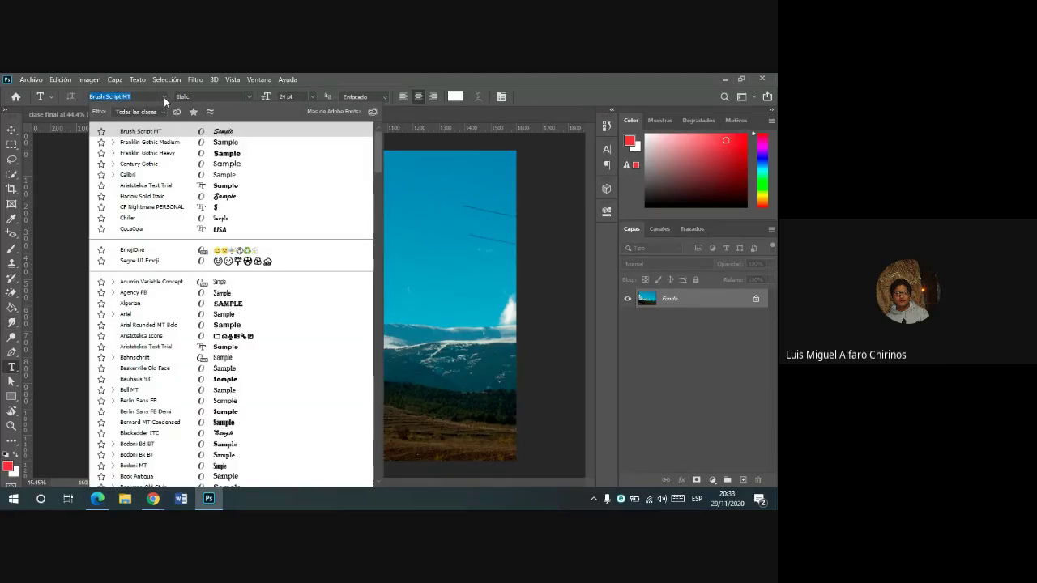
- Set the font to Brush Script MT Italic and type 'Adobe Photoshop' on the hillside
left_click(164, 97)
left_click(248, 98)
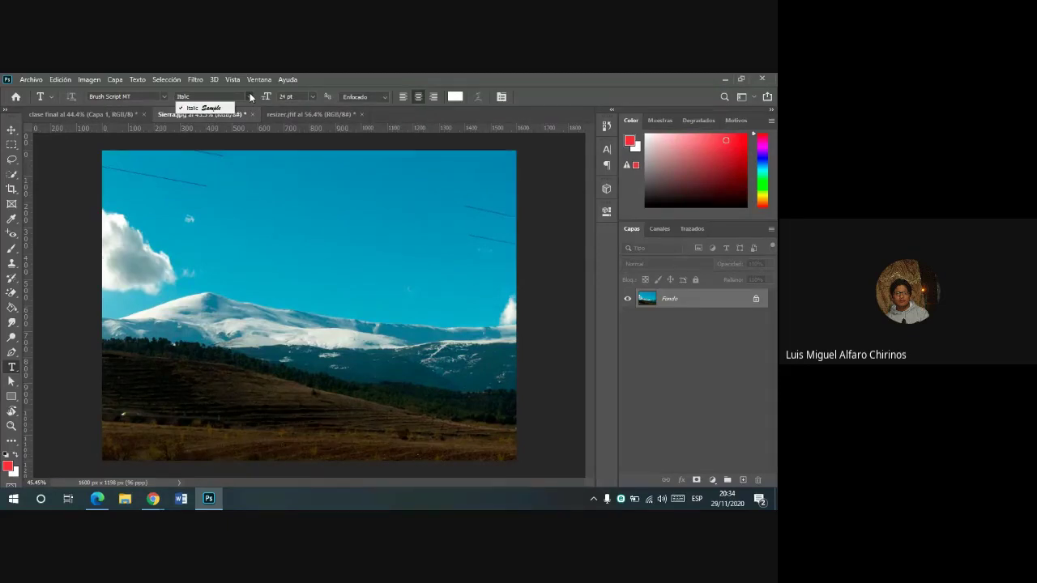
left_click(249, 93)
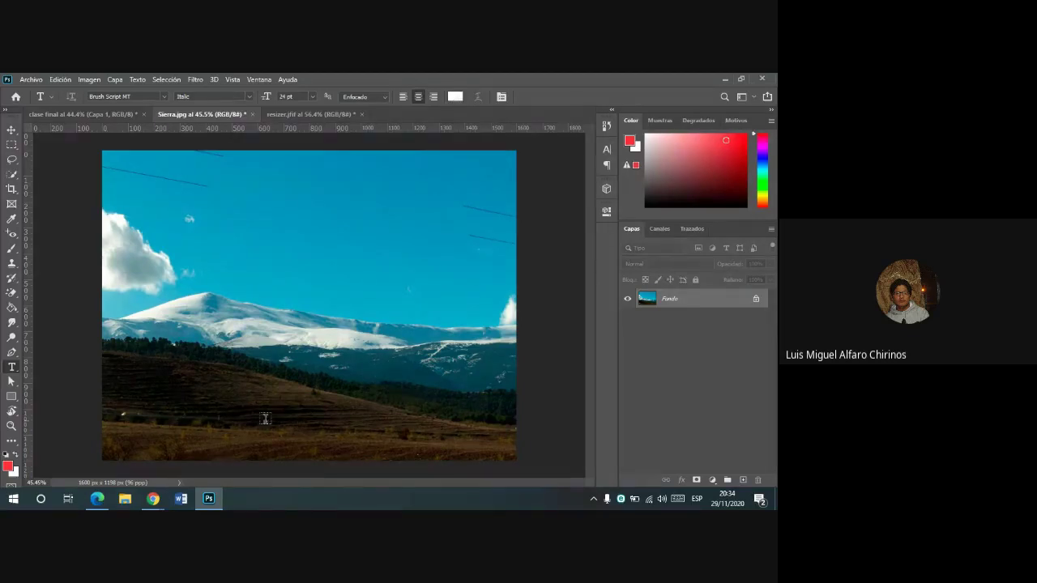
left_click(187, 400)
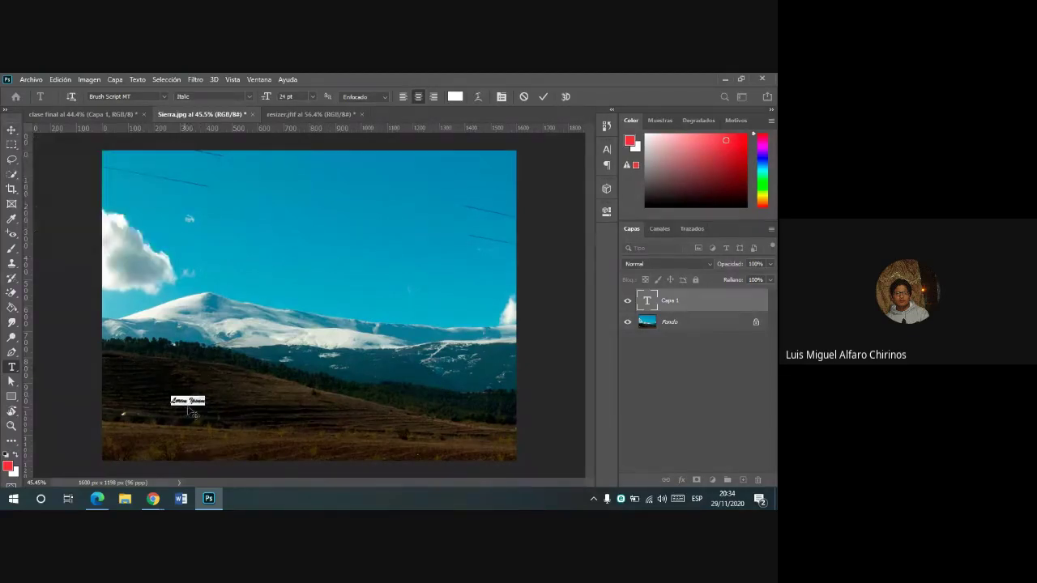
key("BackSpace")
type("Adobe Photoshop")
- Commit the headline and scale it up across the lower image
left_click(11, 129)
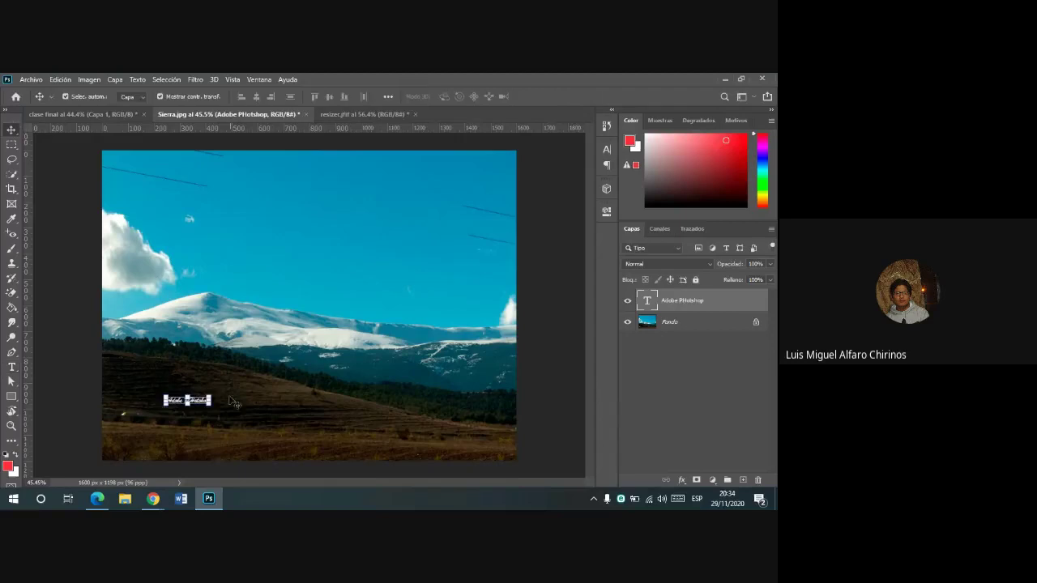
key("ctrl+t")
mouse_move(211, 410)
left_mouse_down()
mouse_move(394, 471)
mouse_move(459, 468)
left_mouse_up()
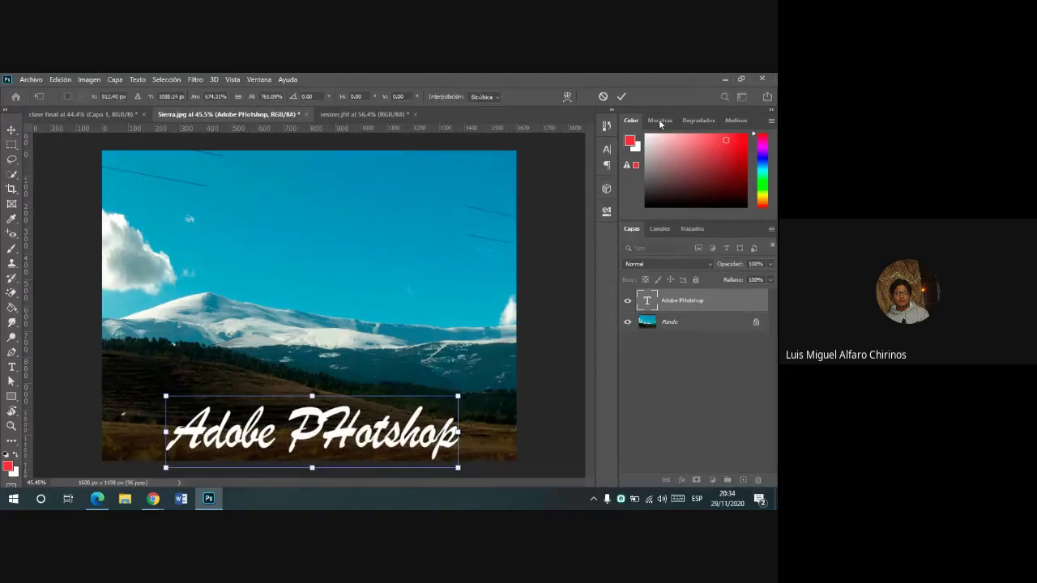
left_click(621, 97)
- Fix the headline spelling to 'Adobe Photoshop', replacing the stray capital H
left_click(11, 367)
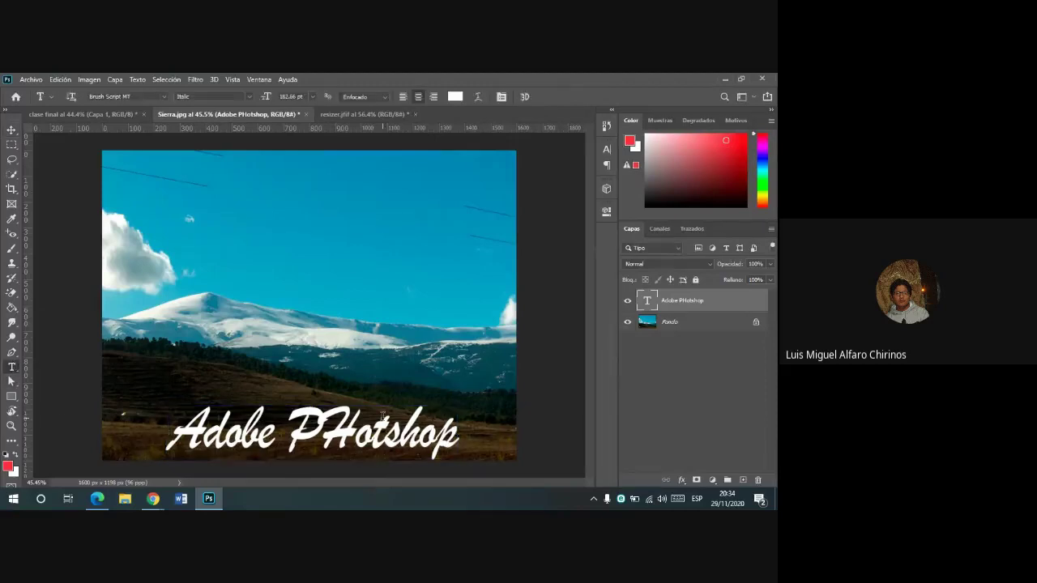
left_click(358, 419)
key("BackSpace")
type("h")
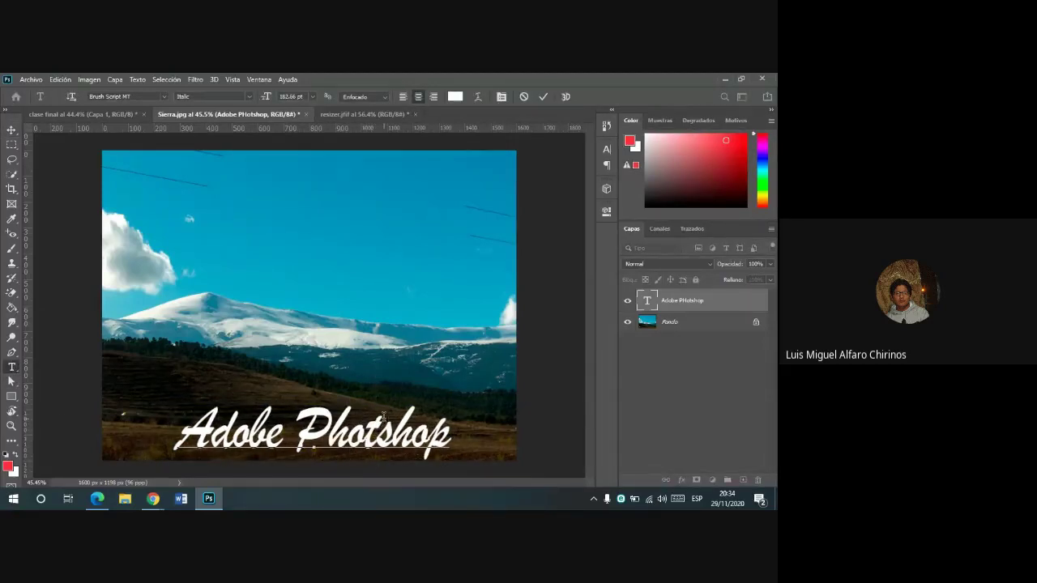
type("o")
key("ctrl+Return")
- Enlarge the headline further and shift it left with Free Transform
key("v")
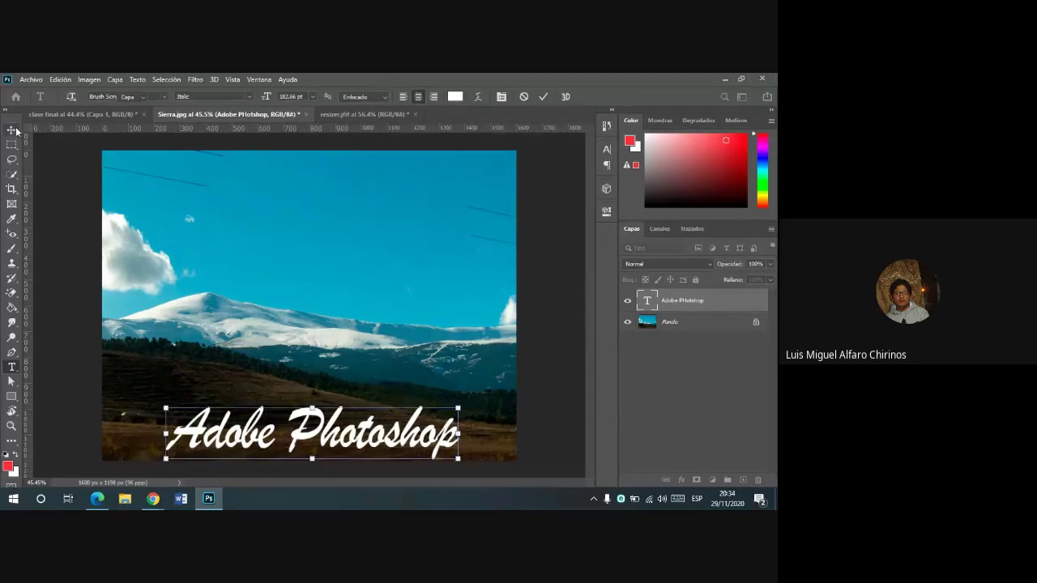
key("ctrl+t")
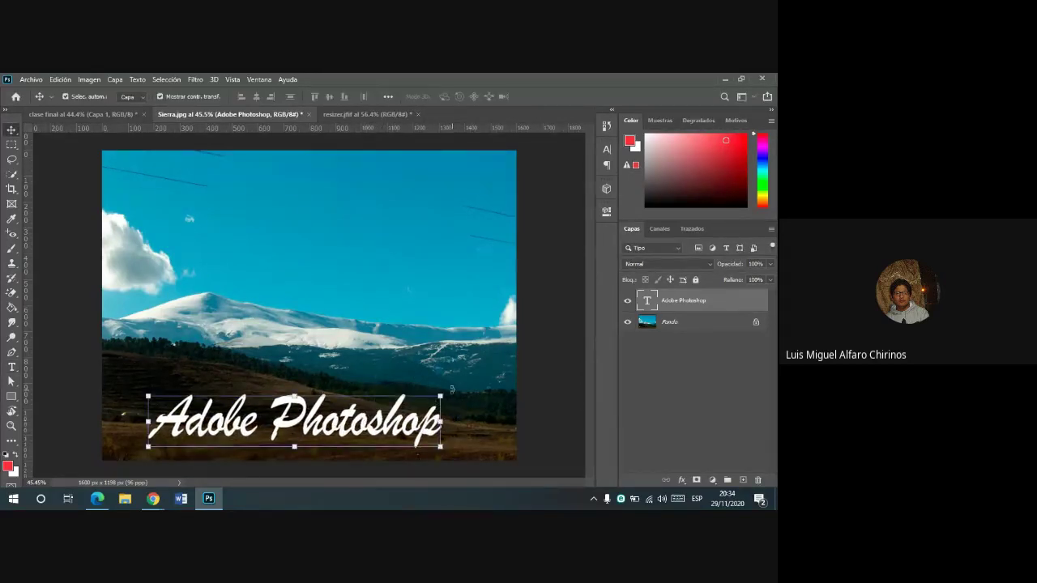
left_click_drag(441, 395, 475, 371)
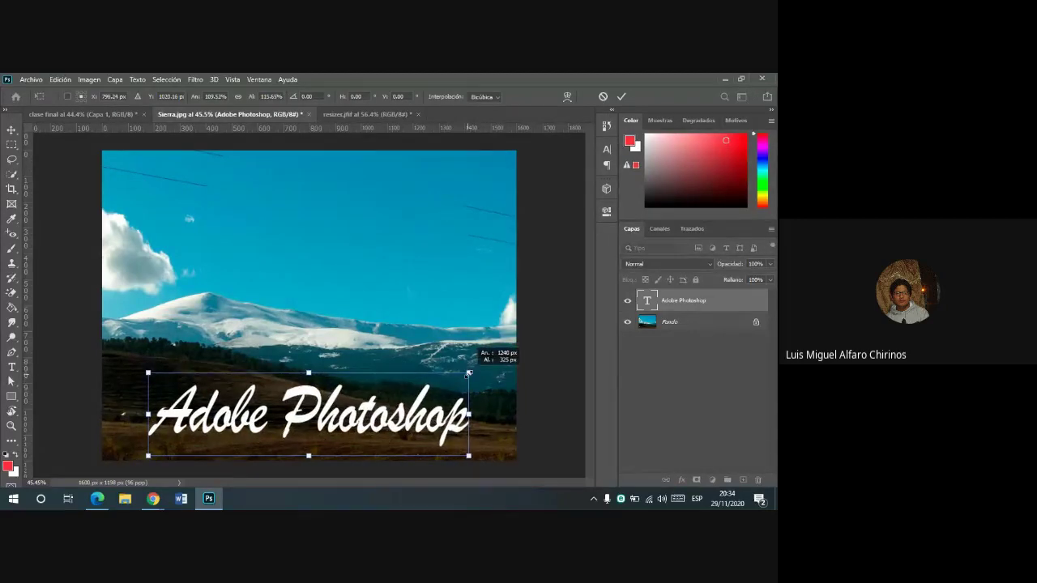
left_click(624, 97)
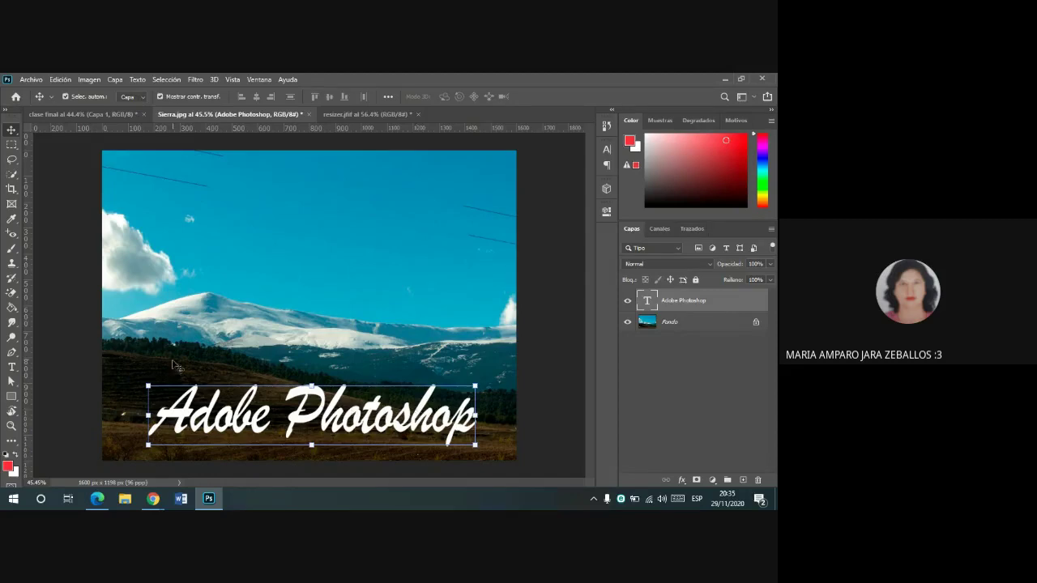
left_click(12, 367)
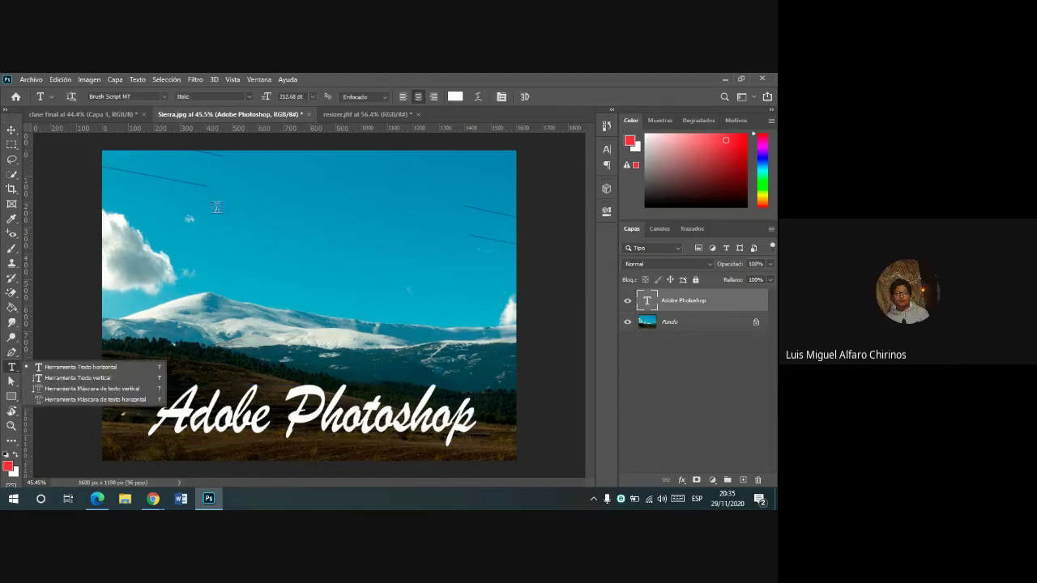
left_click_drag(182, 200, 443, 274)
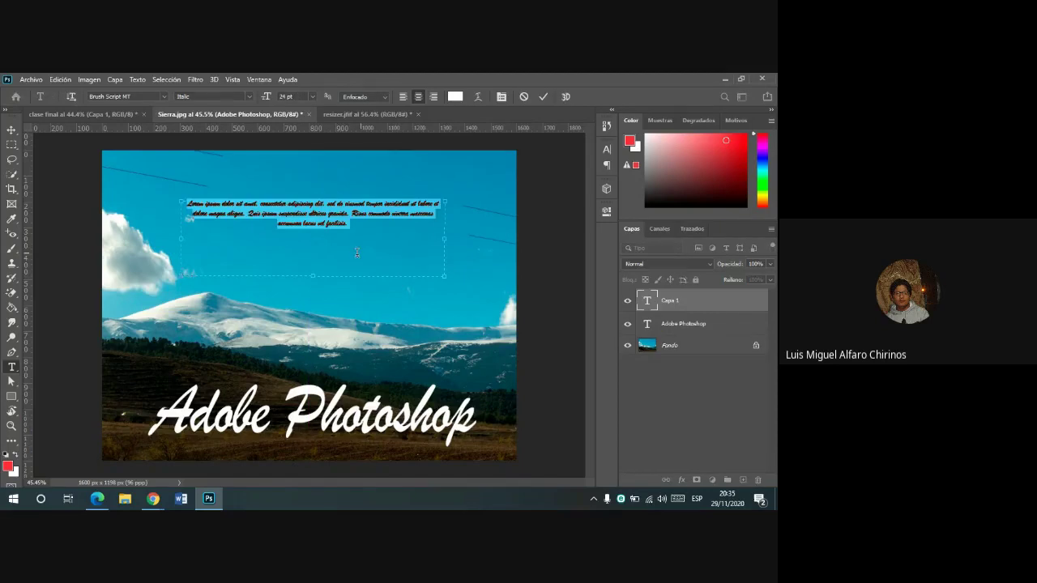
left_click(523, 97)
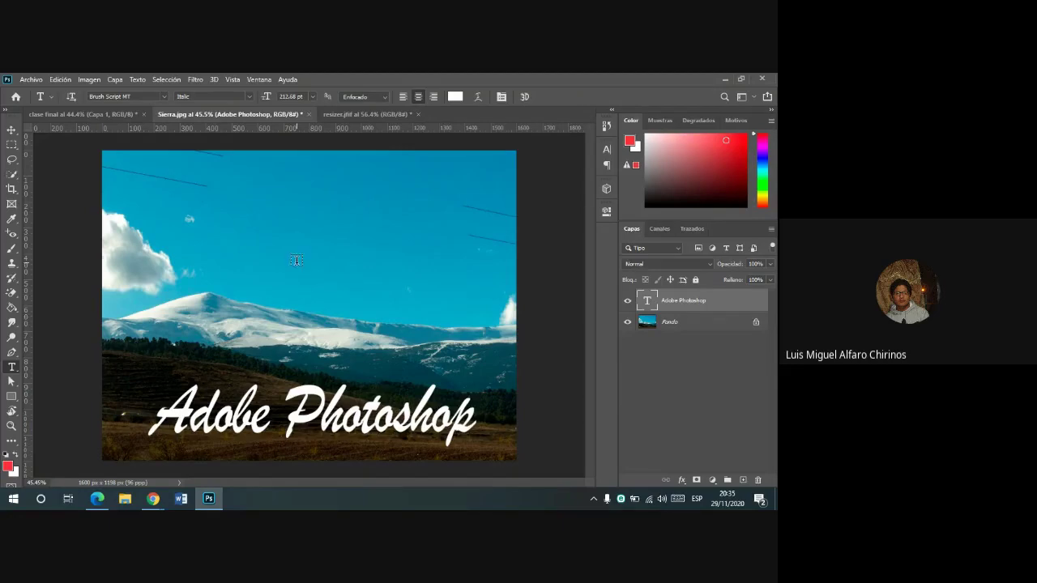
mouse_move(192, 217)
left_mouse_down()
mouse_move(327, 270)
mouse_move(428, 288)
left_mouse_up()
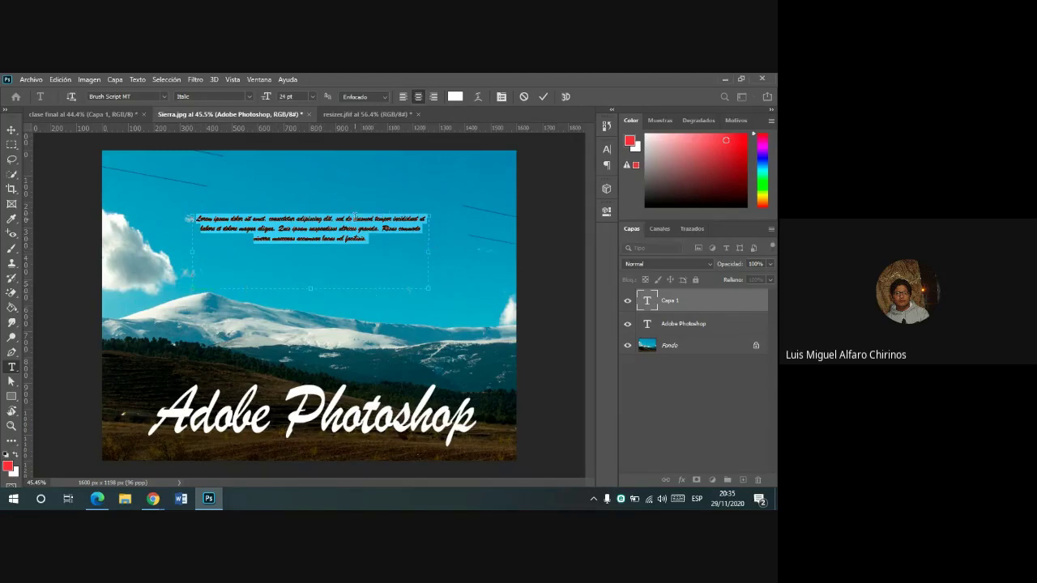
scroll(407, 254, "up", 2)
scroll(407, 254, "up", 3)
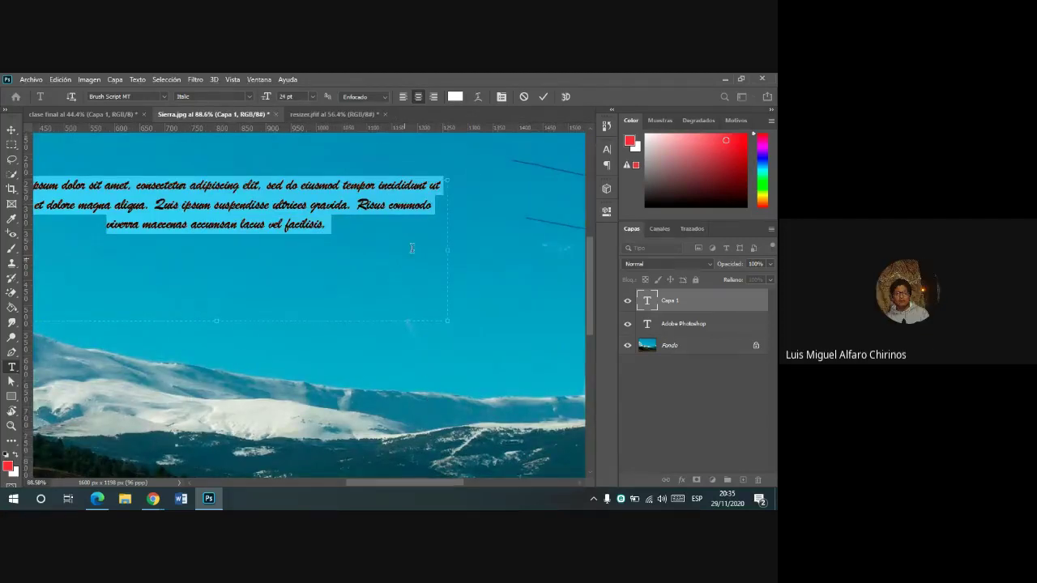
left_click(523, 96)
scroll(368, 279, "down", 1)
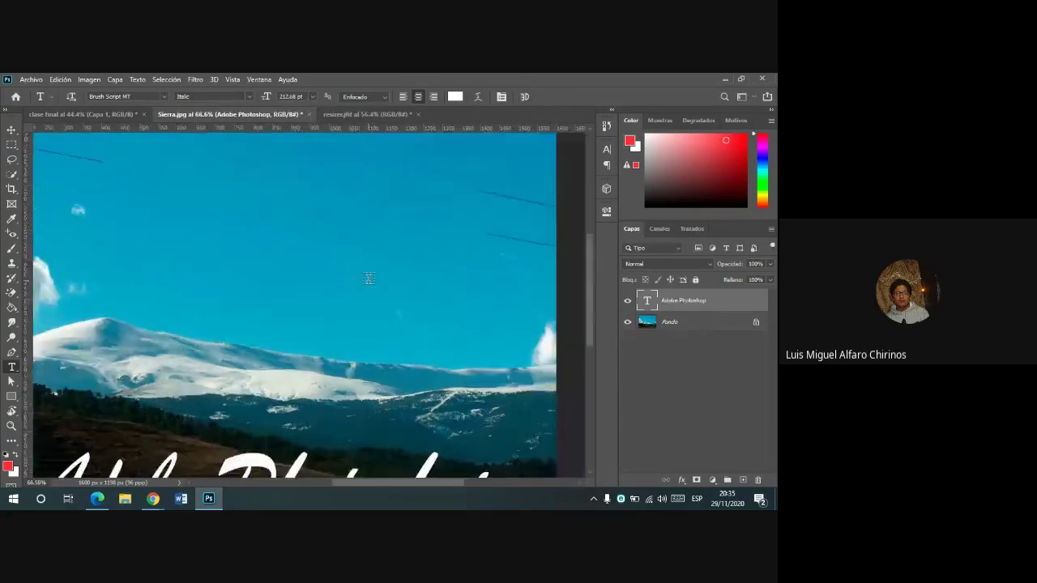
scroll(369, 279, "down", 2)
scroll(324, 387, "up", 1)
scroll(242, 389, "up", 1)
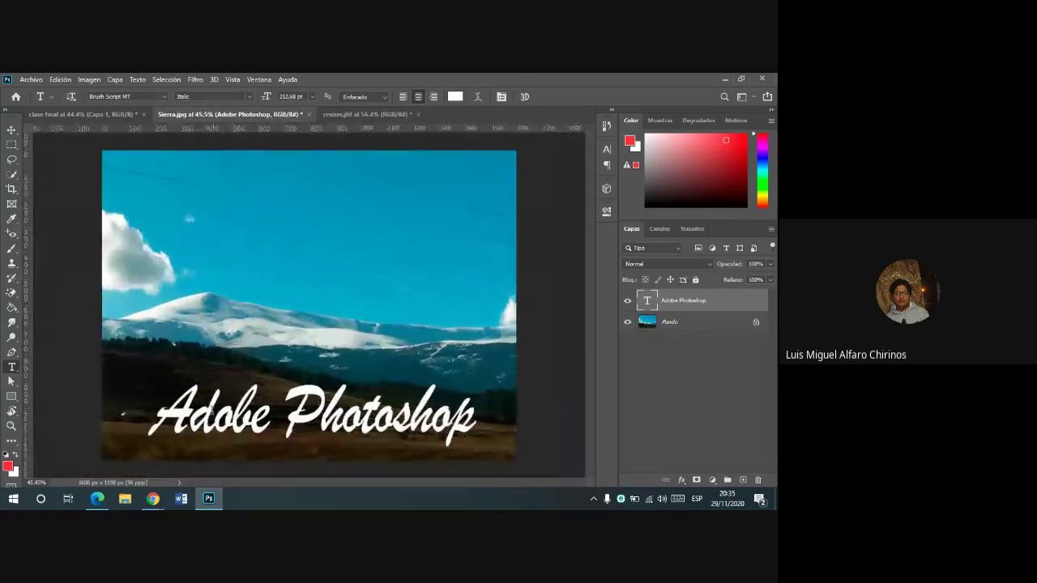
- Add a 'Peru' text layer, enlarge it greatly, and move it into the sky
left_click(264, 284)
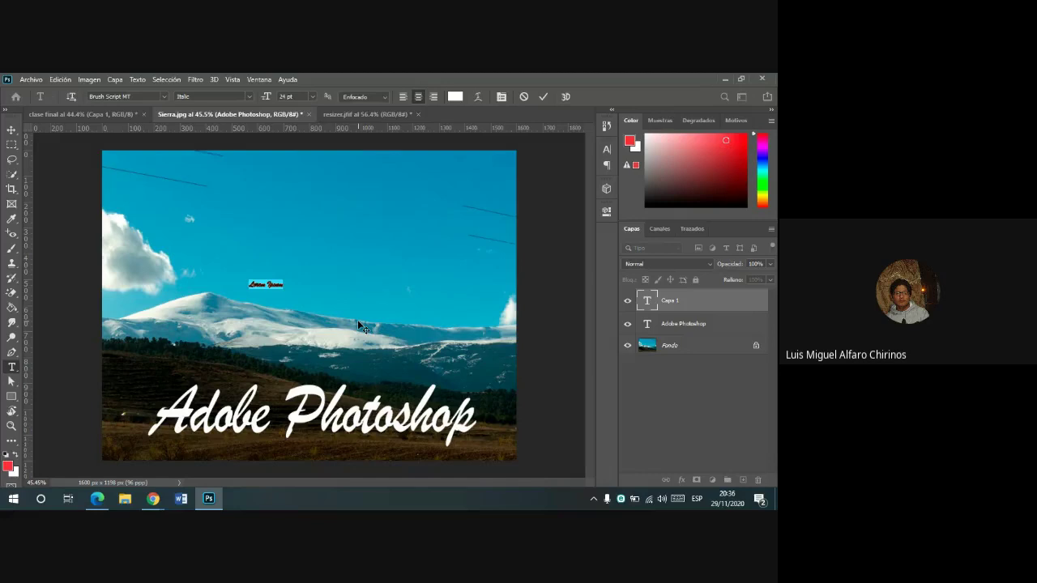
type("Peru")
left_click(12, 131)
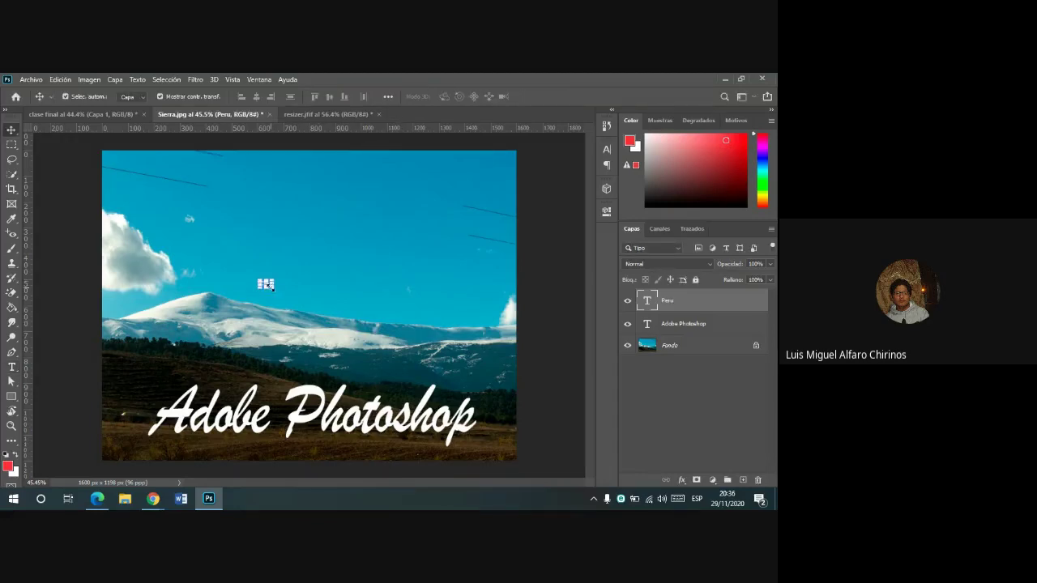
key("ctrl+t")
left_click_drag(273, 288, 399, 370)
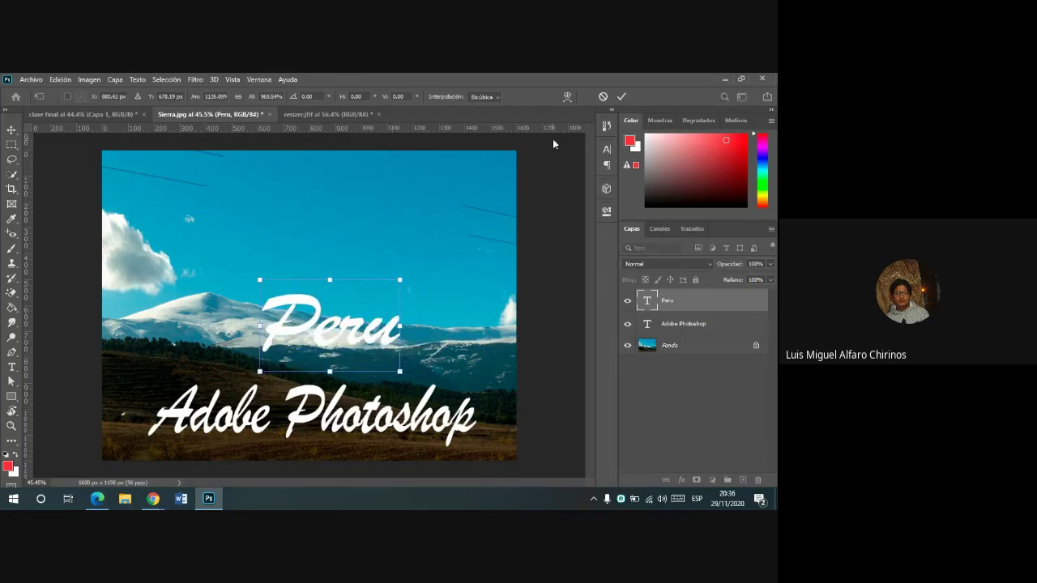
left_click(622, 97)
left_click_drag(374, 341, 374, 255)
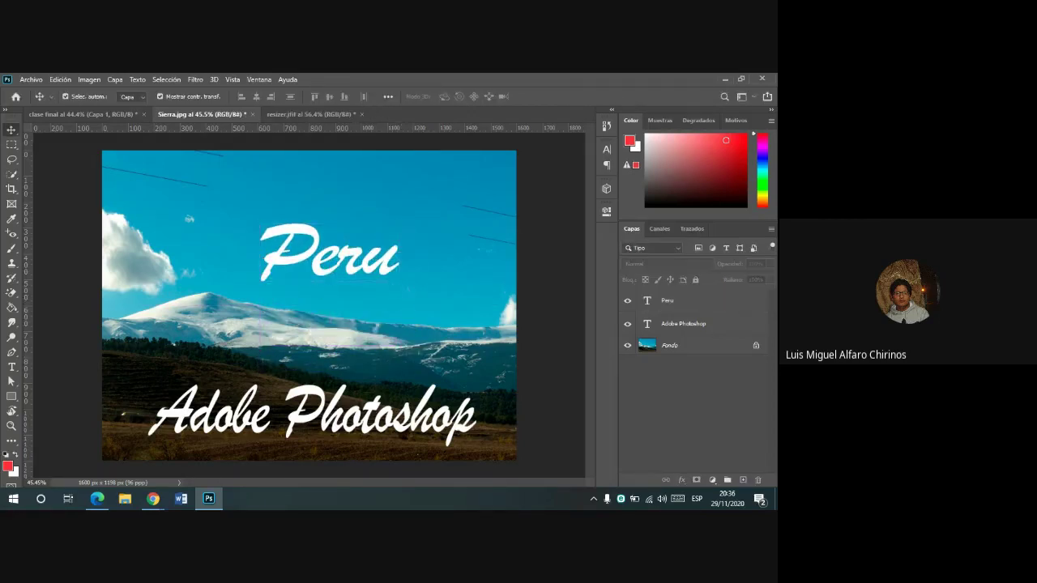
mouse_move(152, 498)
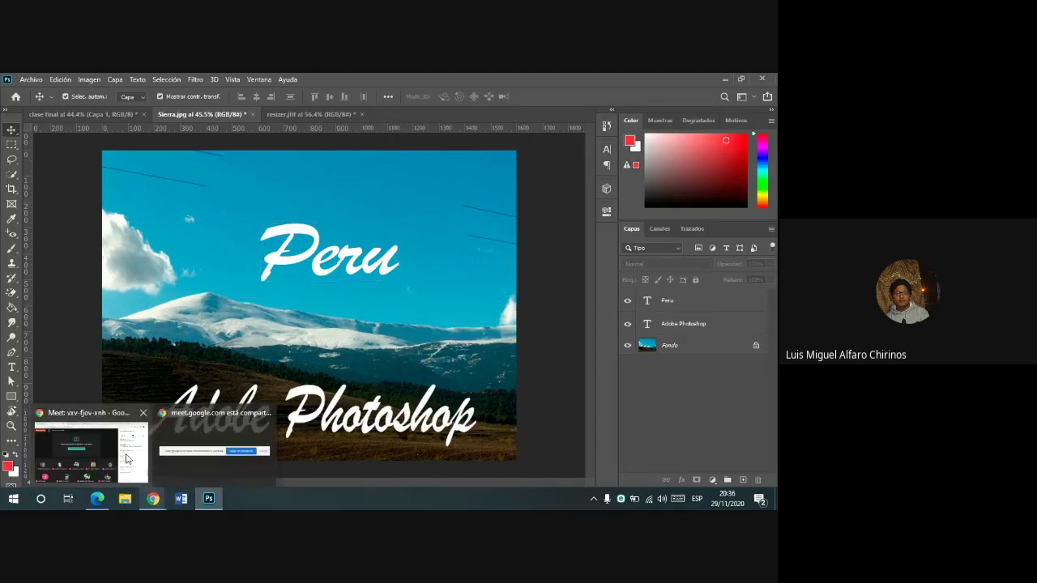
- Leave Meet and Photoshop and open the PHOTOSHOP BÁSICO - CECAP WhatsApp group chat
left_click(127, 458)
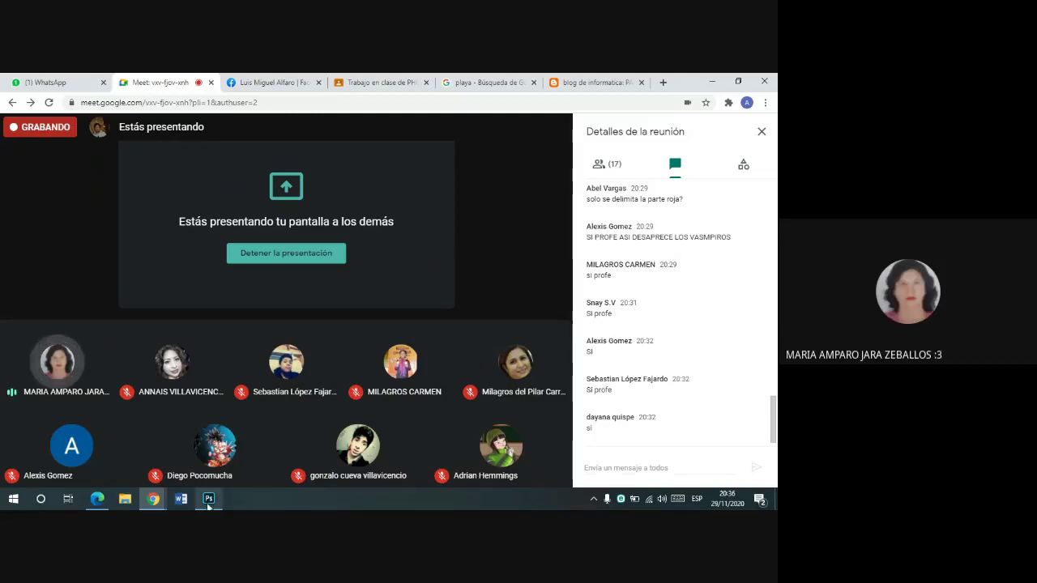
left_click(208, 501)
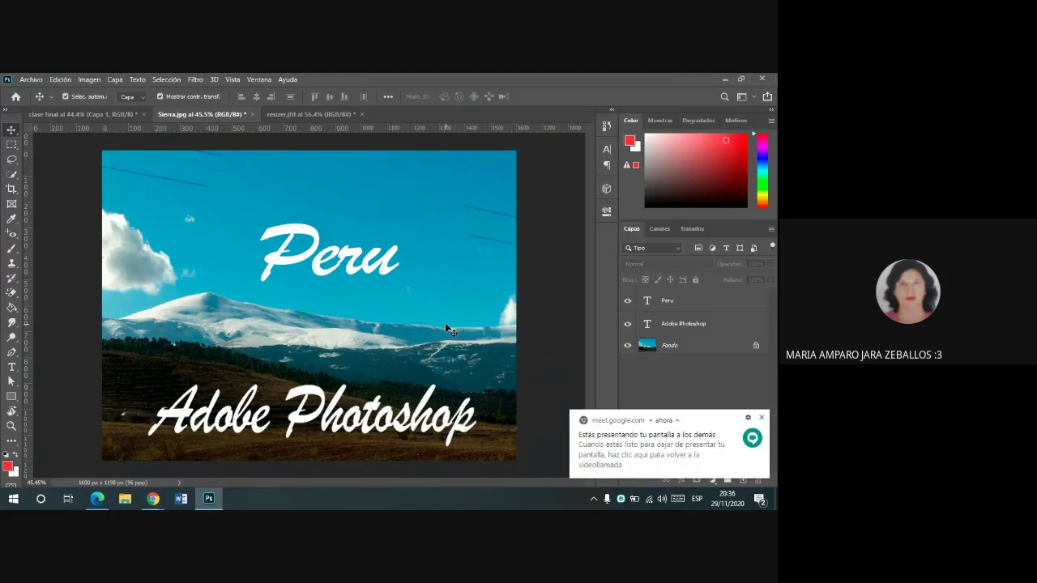
mouse_move(153, 498)
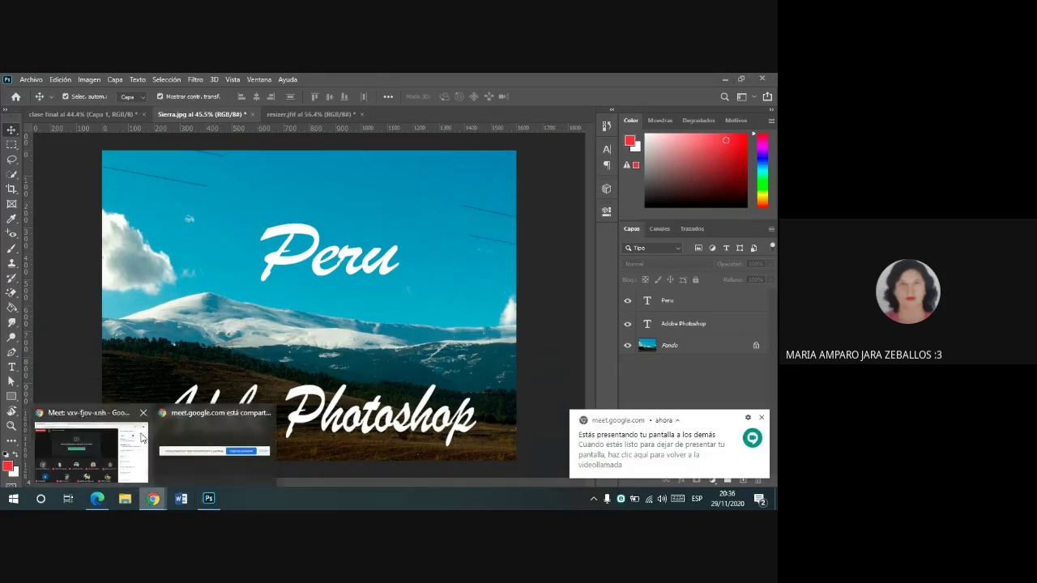
left_click(118, 443)
left_click(49, 82)
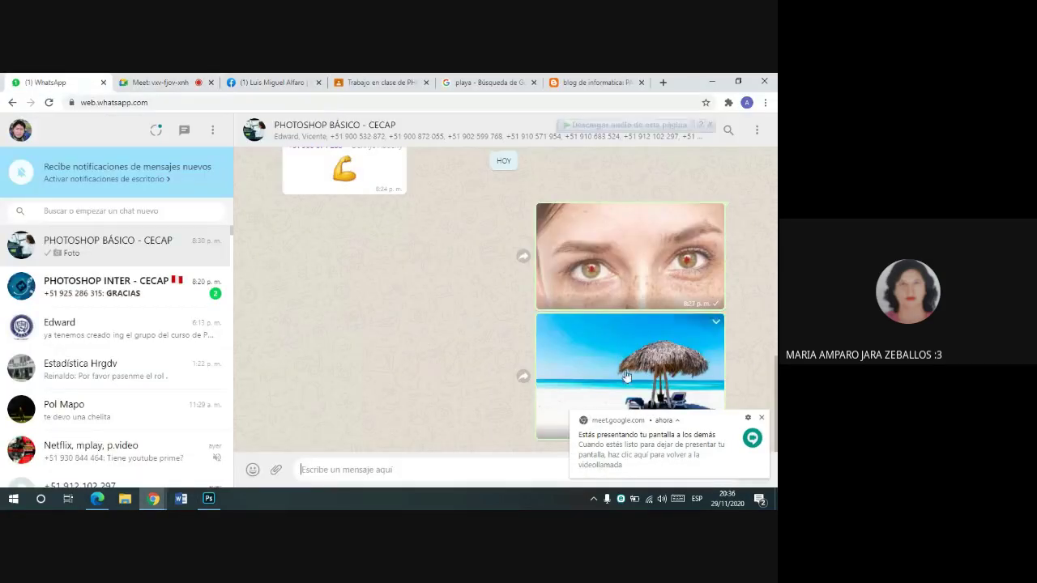
- Open and zoom into the shared screenshot showing the Photoshop clipboard-import error
scroll(723, 384, "up", 5)
scroll(391, 286, "up", 5)
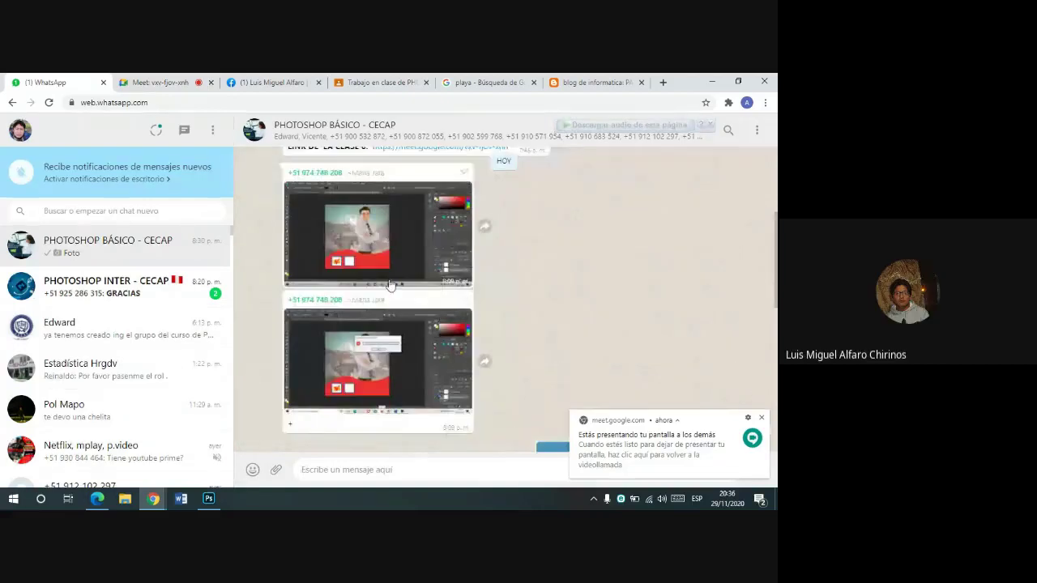
left_click(392, 344)
left_click(395, 337)
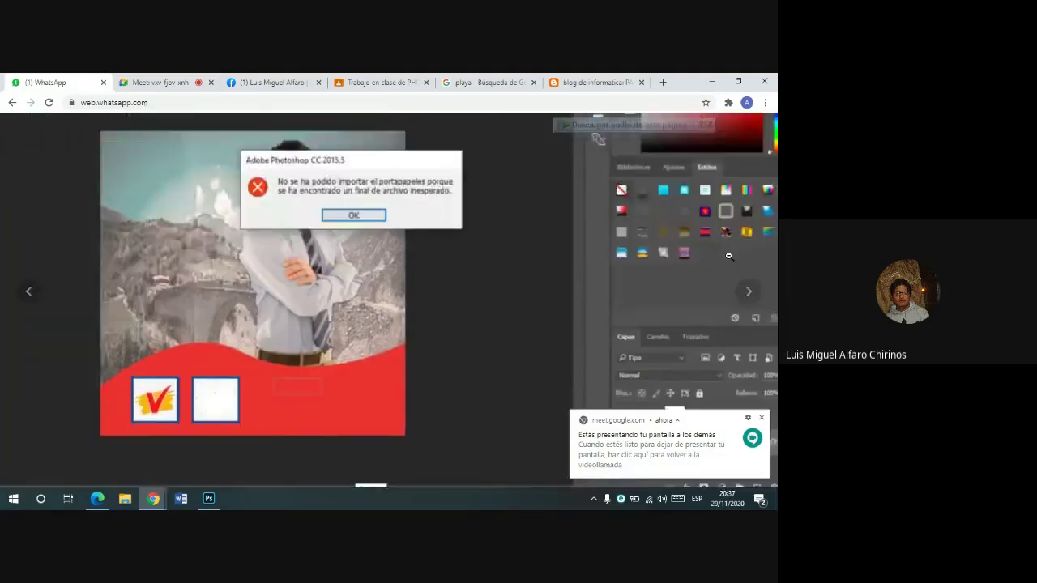
- Browse the shared Photoshop screenshots in WhatsApp's media viewer, zooming in and out, then return to Google Meet
left_click(753, 169)
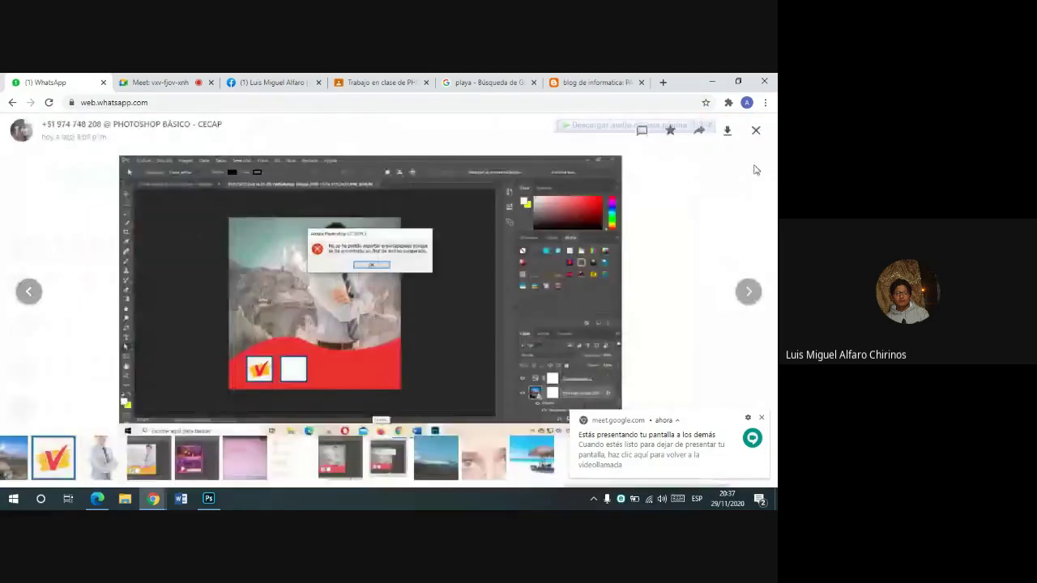
left_click(756, 130)
left_click(381, 235)
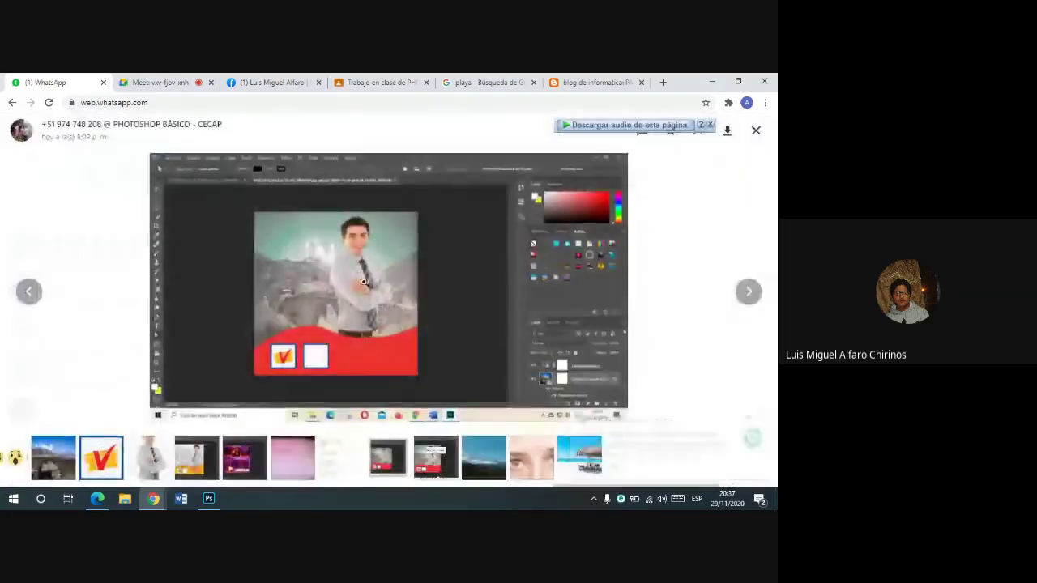
left_click(364, 282)
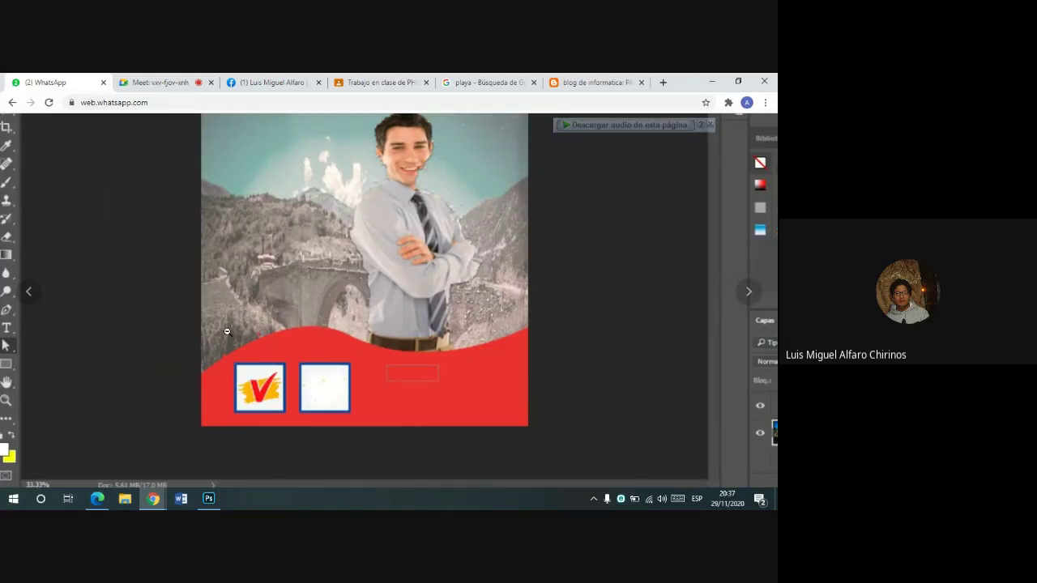
left_click(227, 331)
left_click(232, 456)
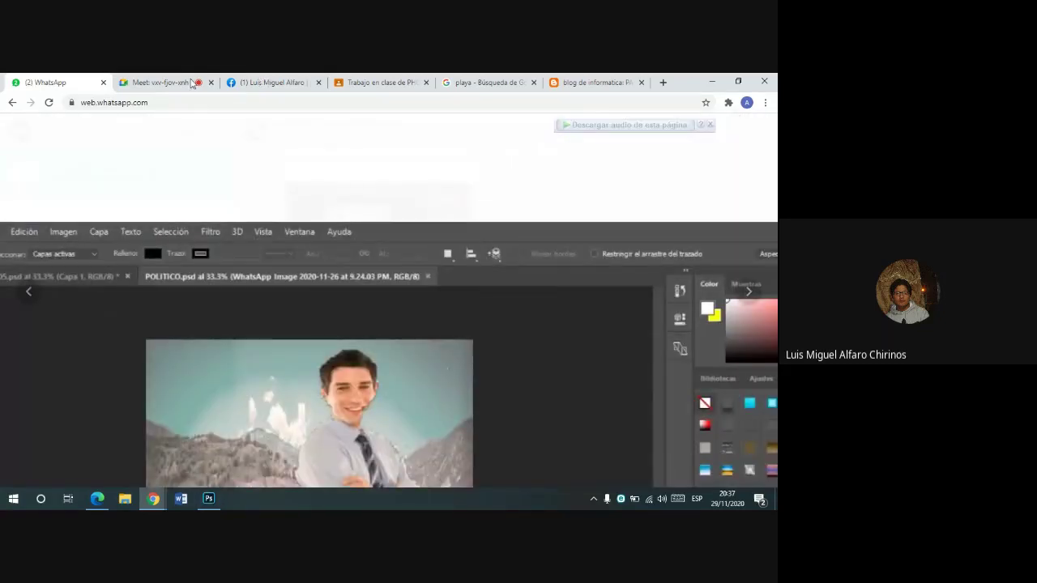
left_click(162, 82)
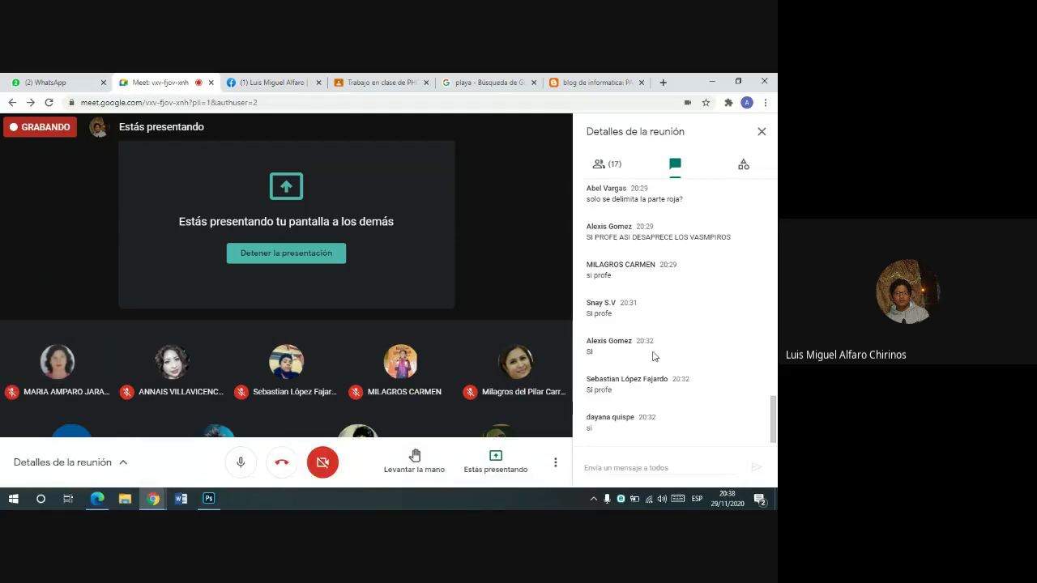
mouse_move(217, 445)
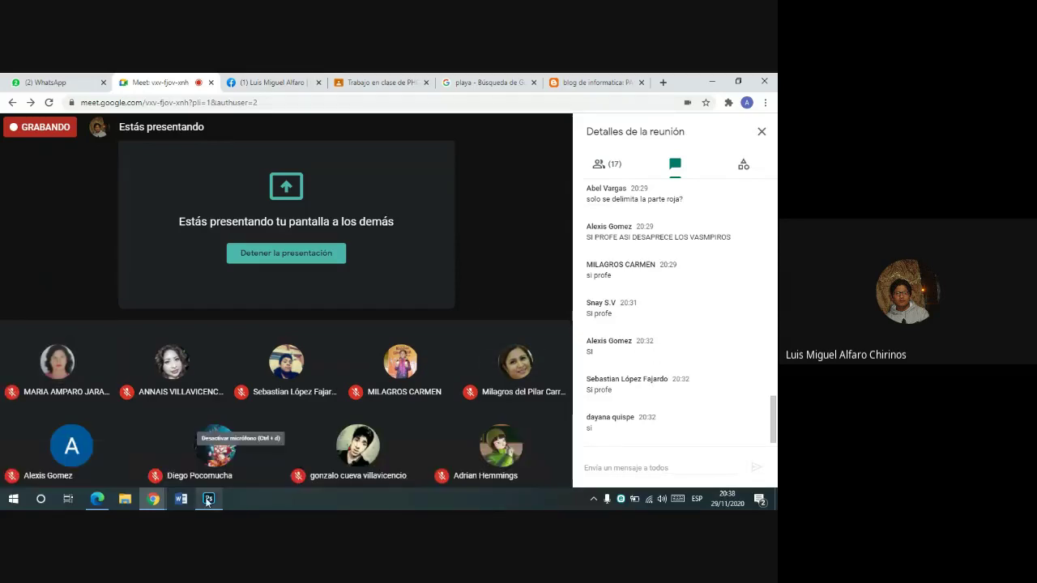
- Back in Photoshop, choose the Type tool with the CocaCola font
left_click(208, 500)
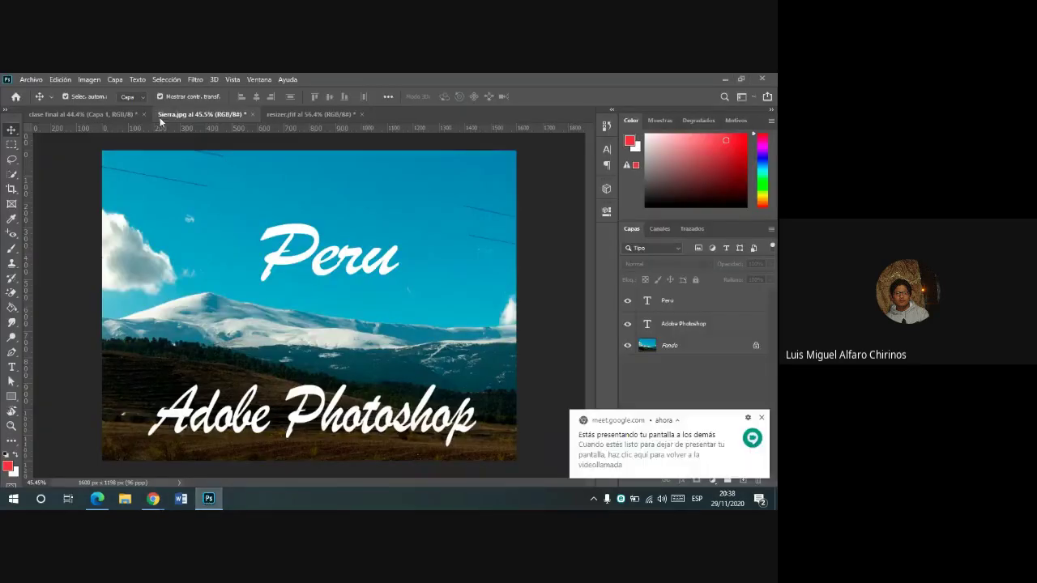
left_click(12, 367)
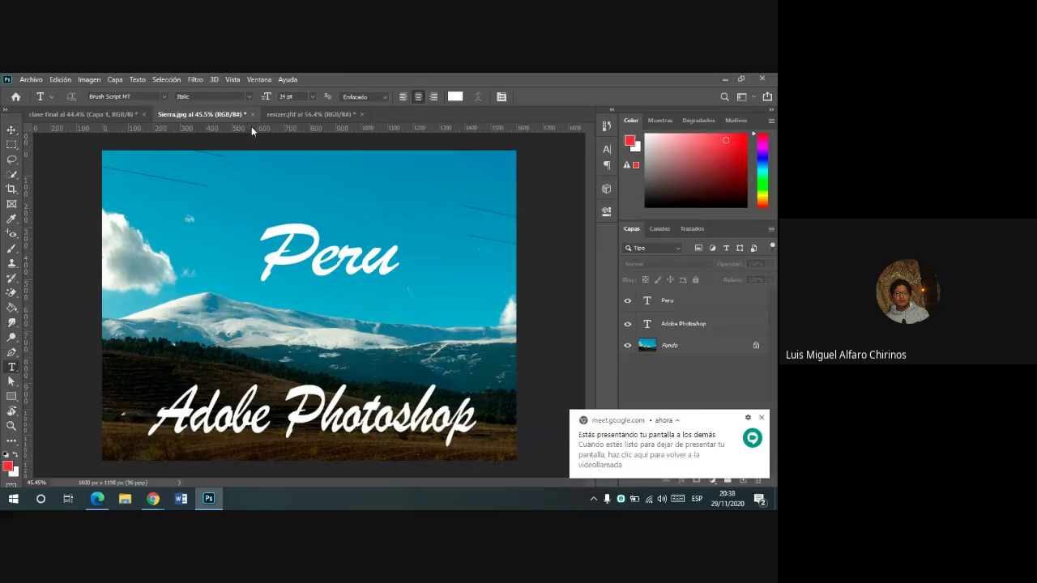
left_click(164, 96)
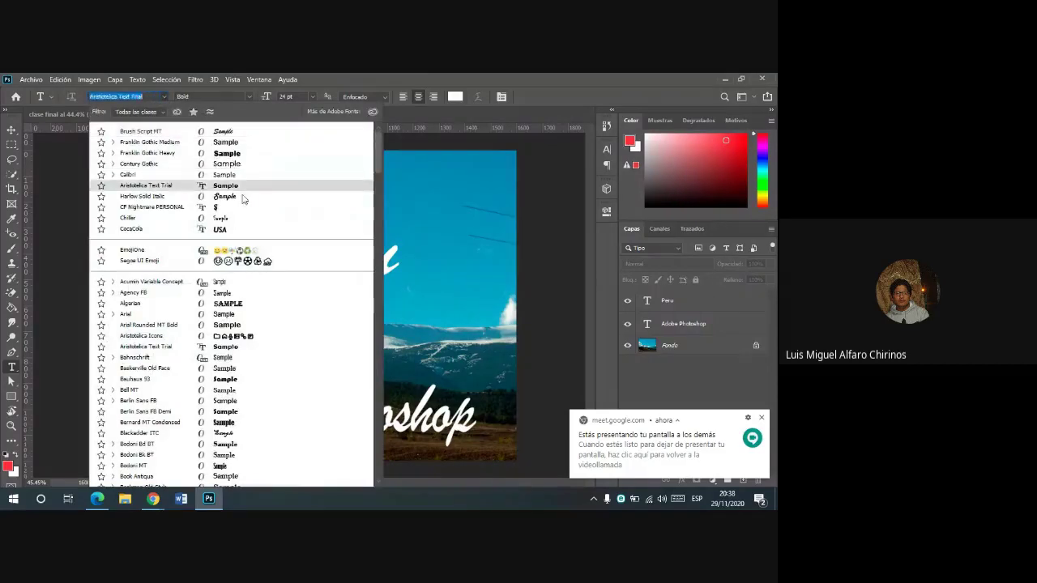
scroll(251, 143, "up", 1)
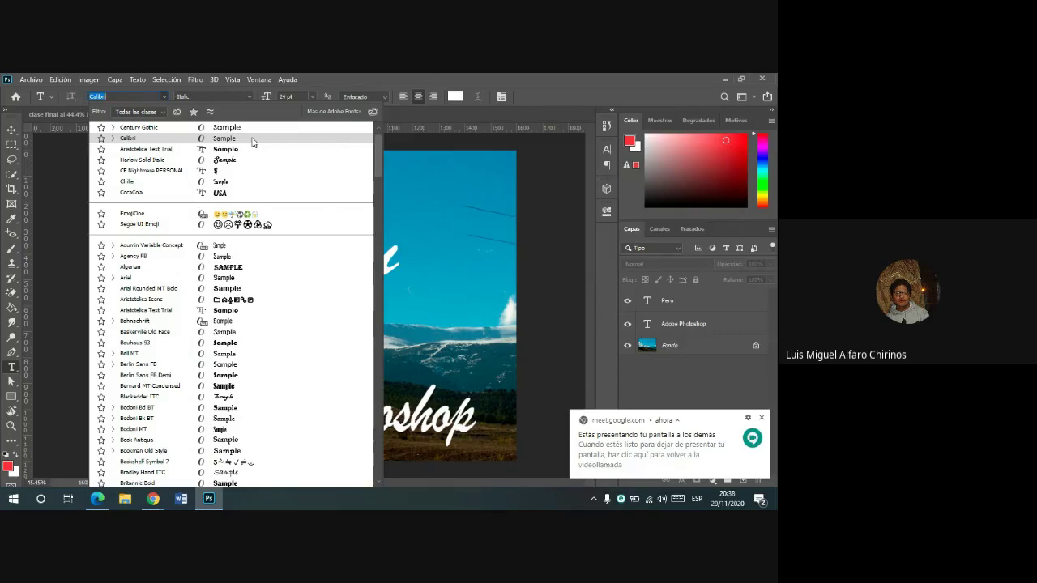
left_click(190, 193)
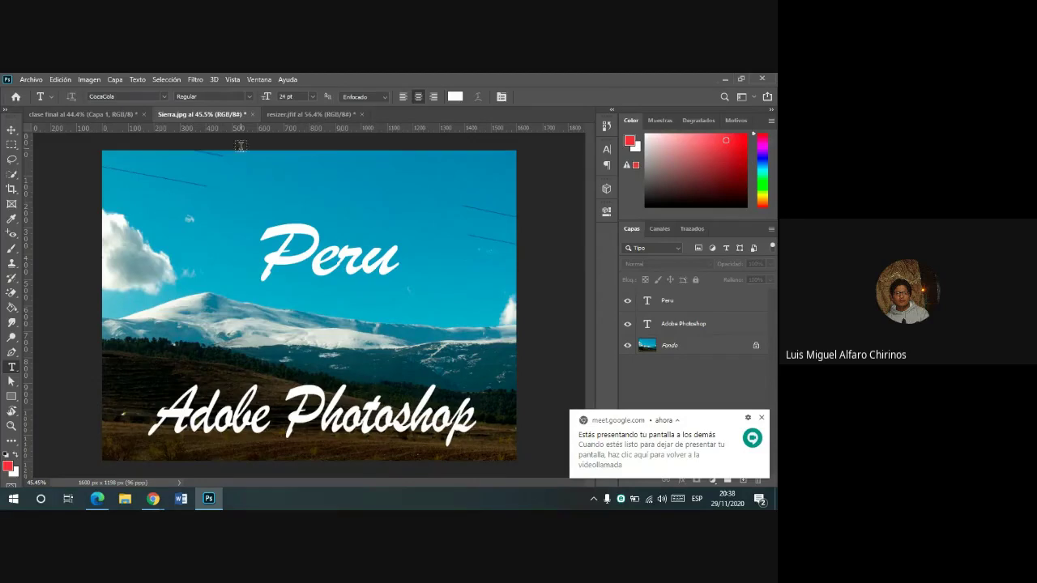
- Add a test CocaCola text layer, trying the words 'Coca Cola' and 'Peru'
left_click(258, 190)
type("Coca Cola")
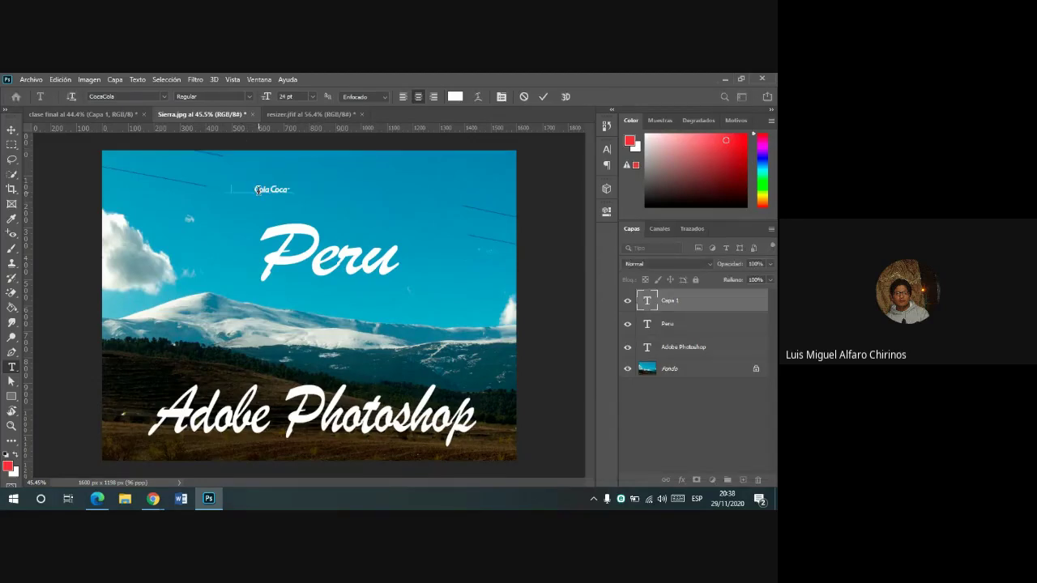
key("BackSpace")
key("BackSpace")
key("BackSpace")
key("BackSpace")
key("BackSpace")
key("ctrl+a")
key("BackSpace")
type("Peru")
key("ctrl+z")
- Cancel enlarging the test text and delete both the test and Peru text layers
key("ctrl+t")
left_click_drag(278, 192, 414, 217)
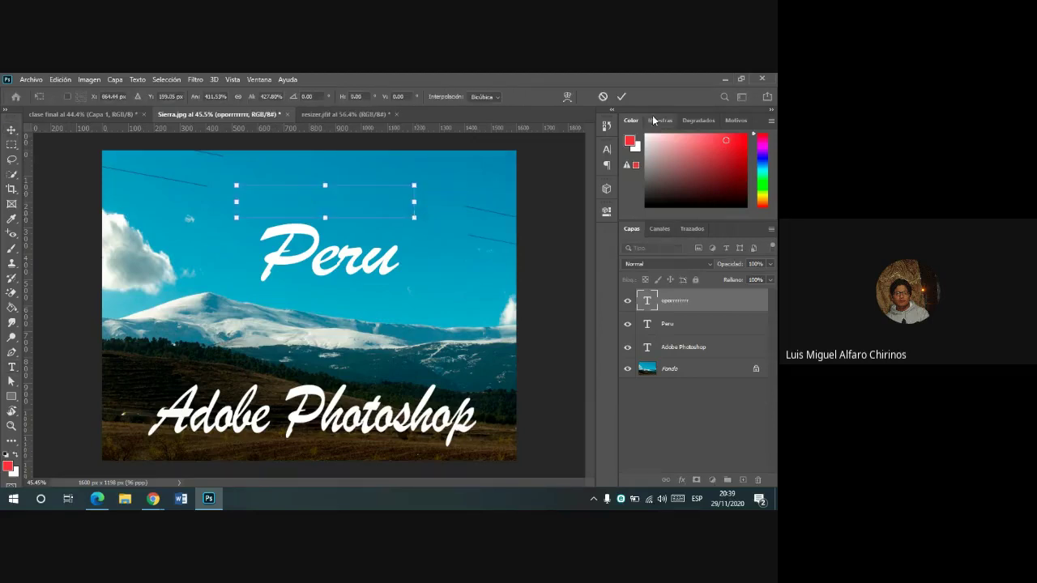
left_click(602, 96)
key("Delete")
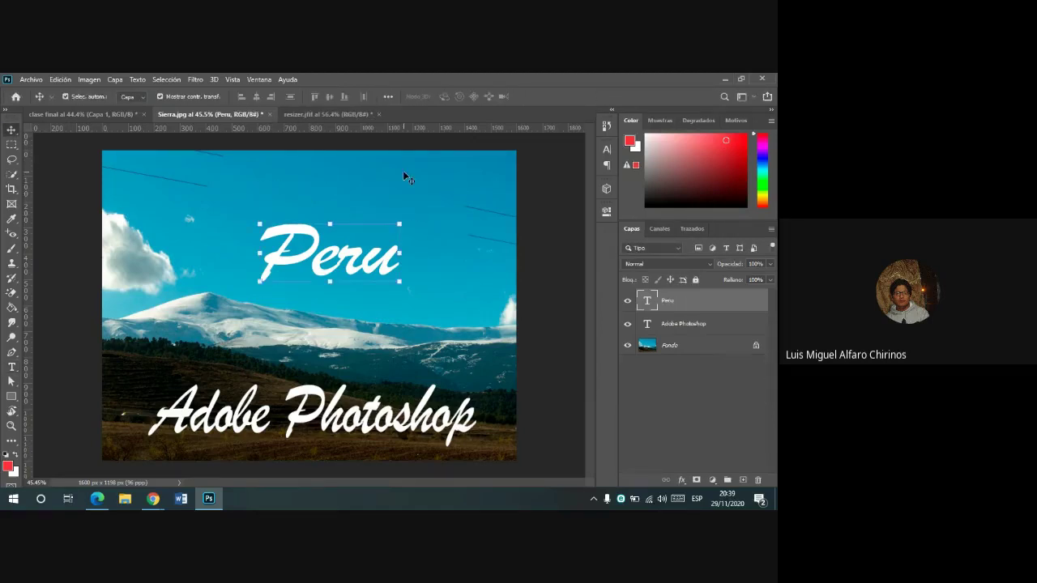
key("Delete")
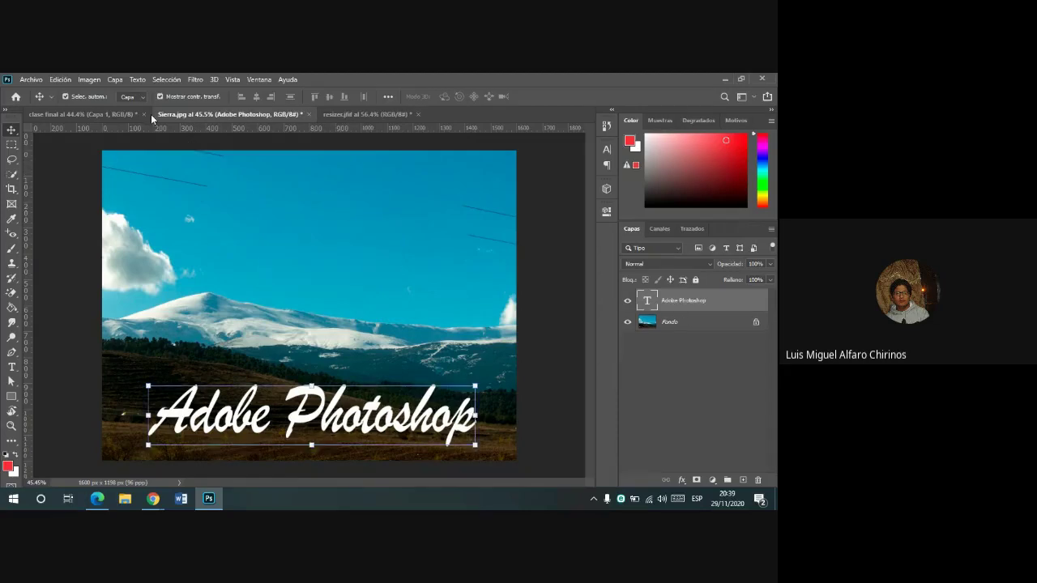
- Try CocaCola on the 'Adobe Photoshop' headline, then undo to keep Brush Script MT Italic
left_click(12, 367)
left_click(161, 96)
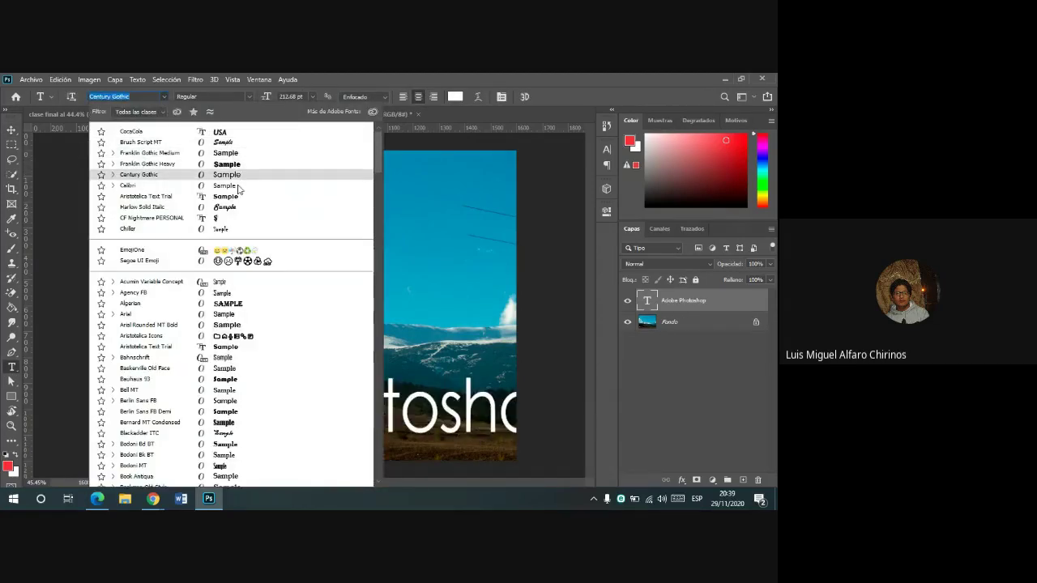
scroll(235, 194, "down", 1)
scroll(235, 197, "down", 2)
scroll(235, 196, "down", 2)
scroll(234, 196, "down", 3)
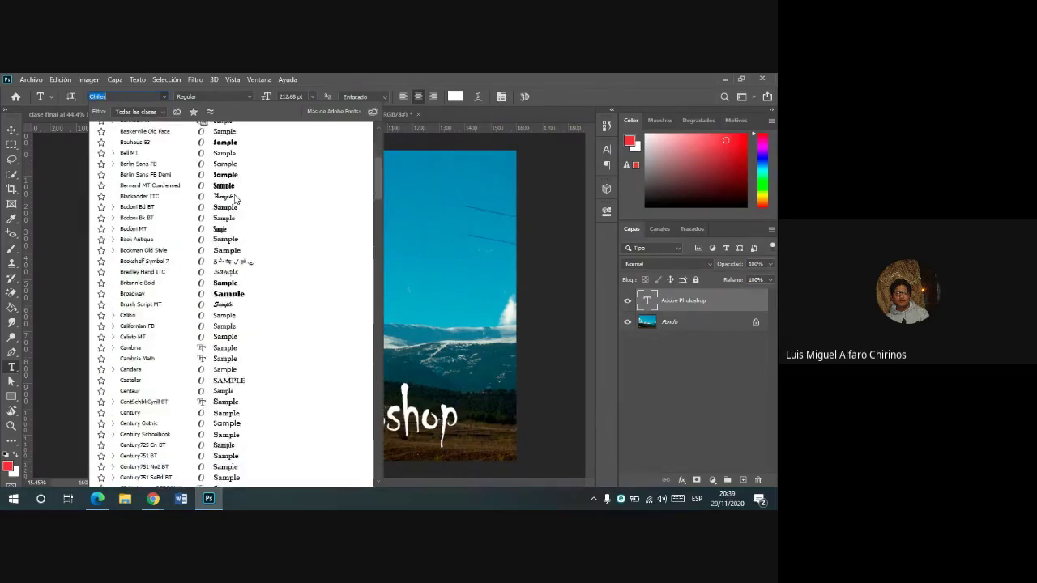
scroll(235, 196, "down", 2)
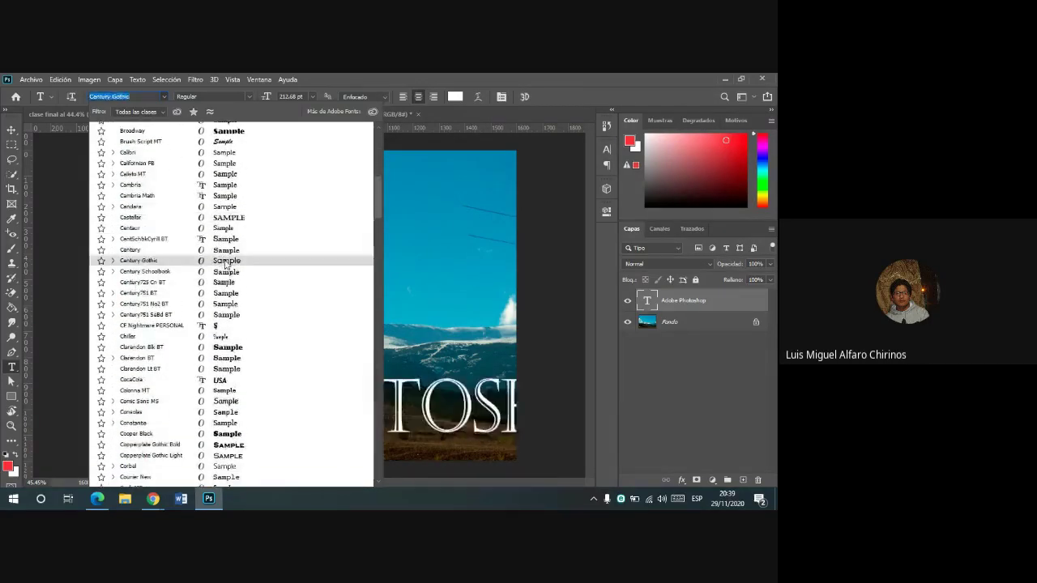
scroll(225, 261, "down", 5)
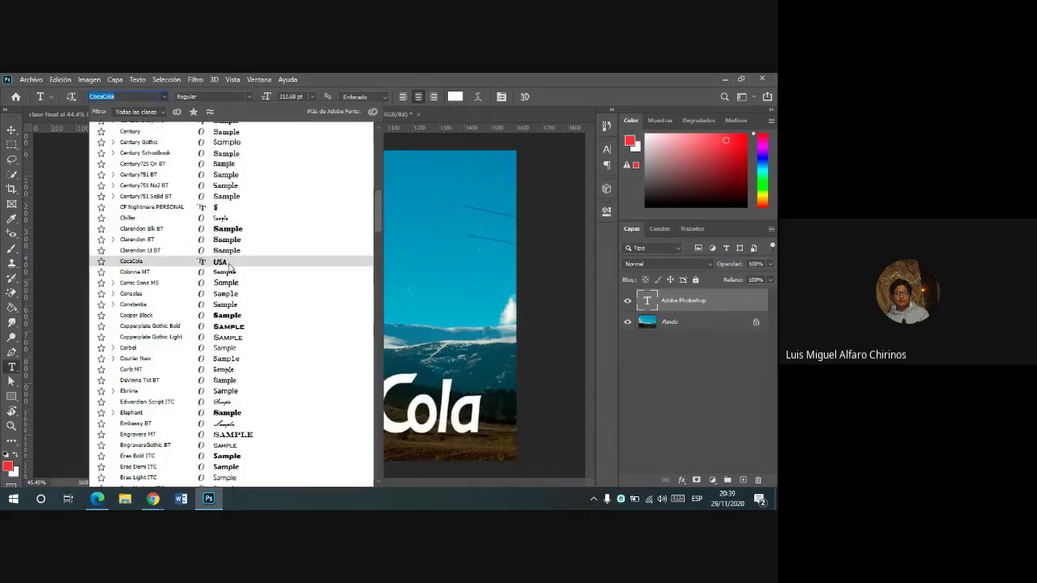
left_click(230, 262)
double_click(410, 414)
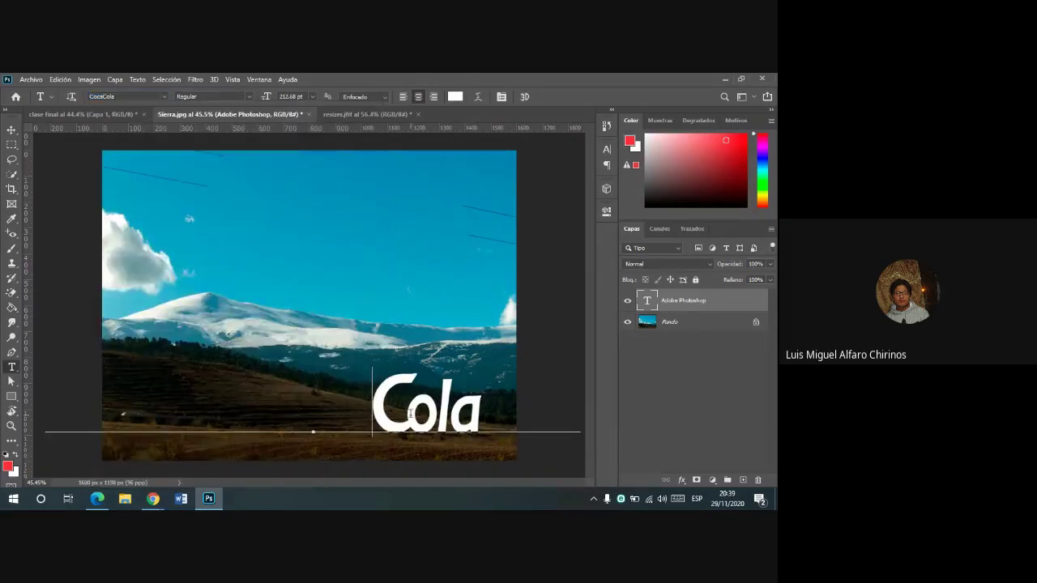
left_click(542, 98)
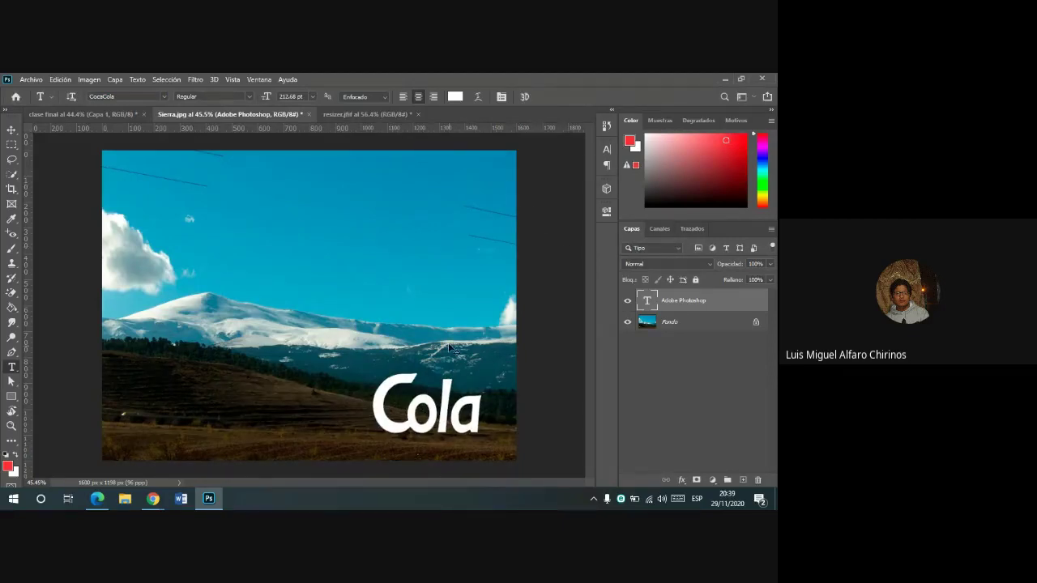
key("ctrl+z")
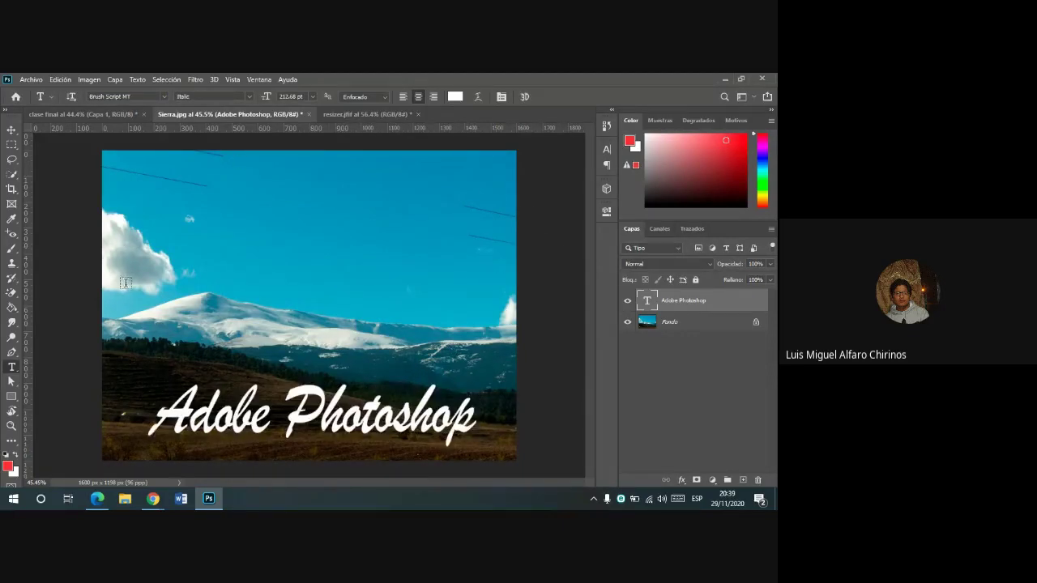
mouse_move(153, 498)
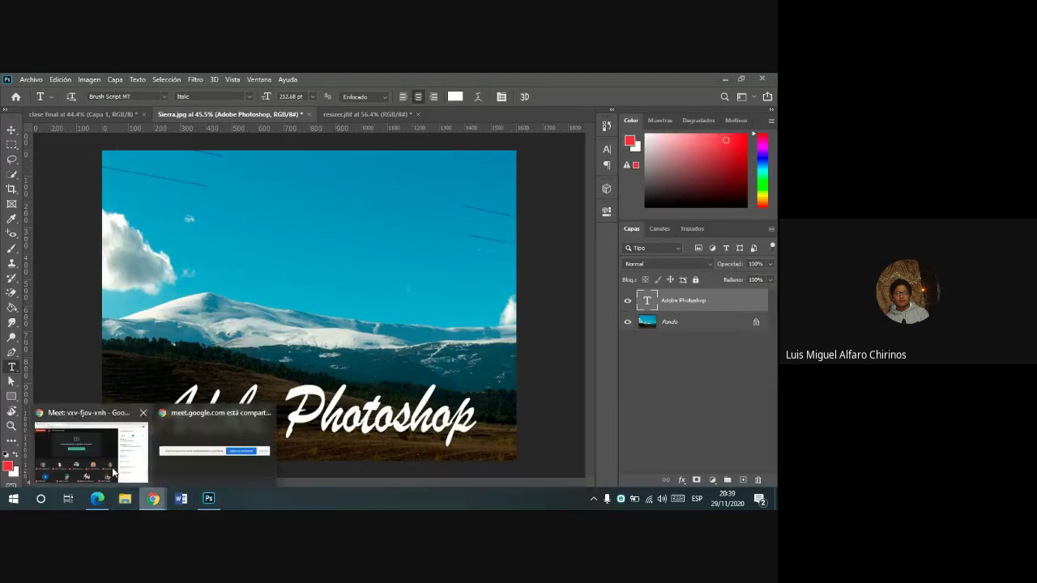
- Bring up the blog page with the mountain photo and select its URL
left_click(81, 429)
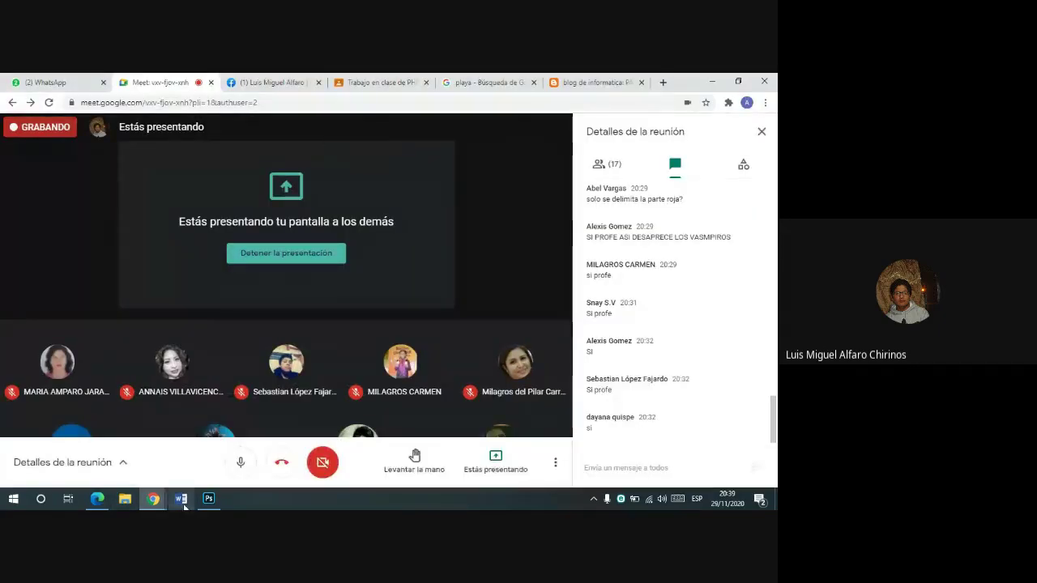
left_click(208, 498)
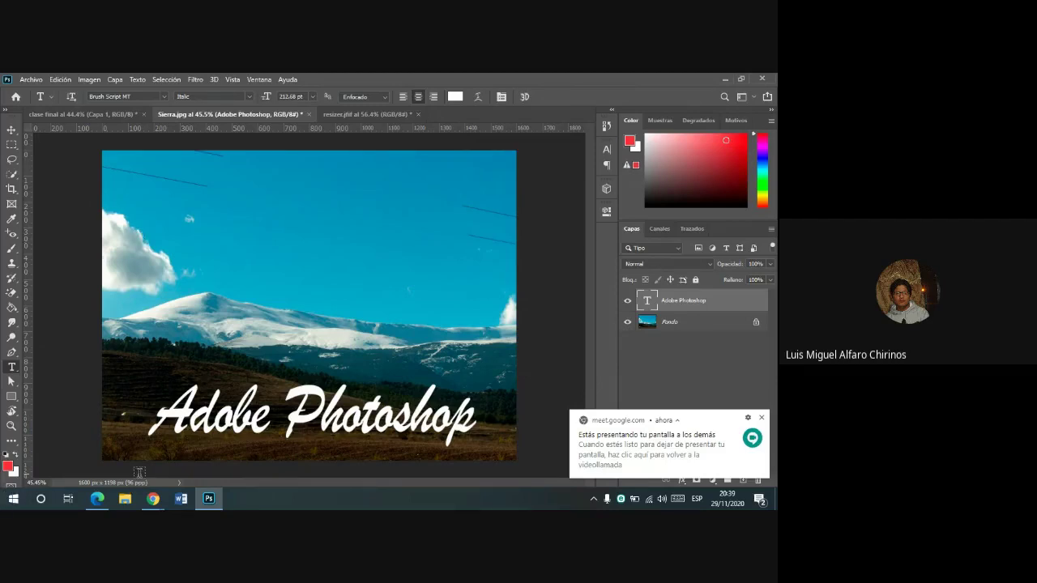
mouse_move(153, 498)
left_click(103, 458)
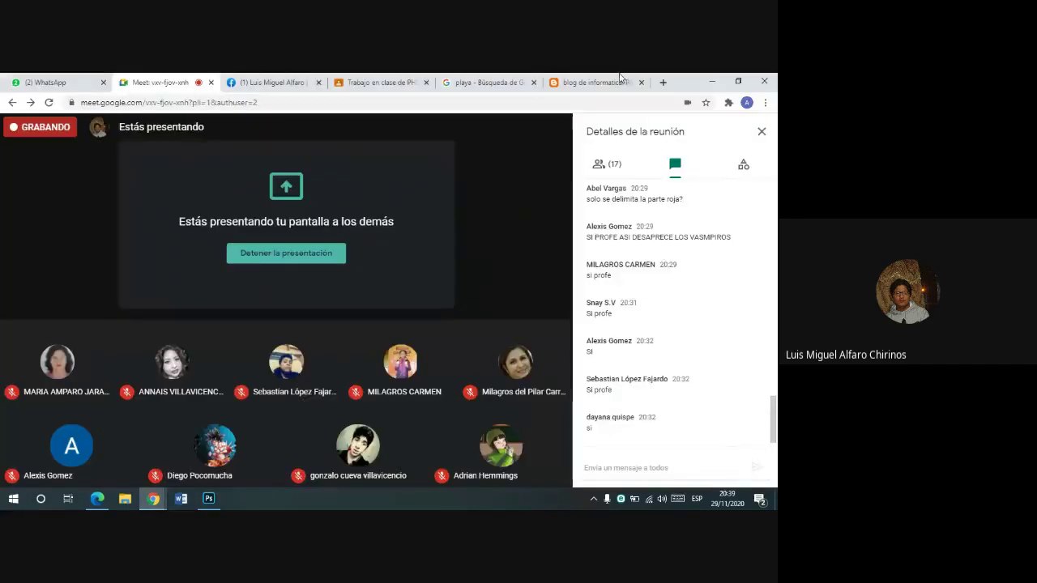
left_click(595, 81)
left_click(605, 103)
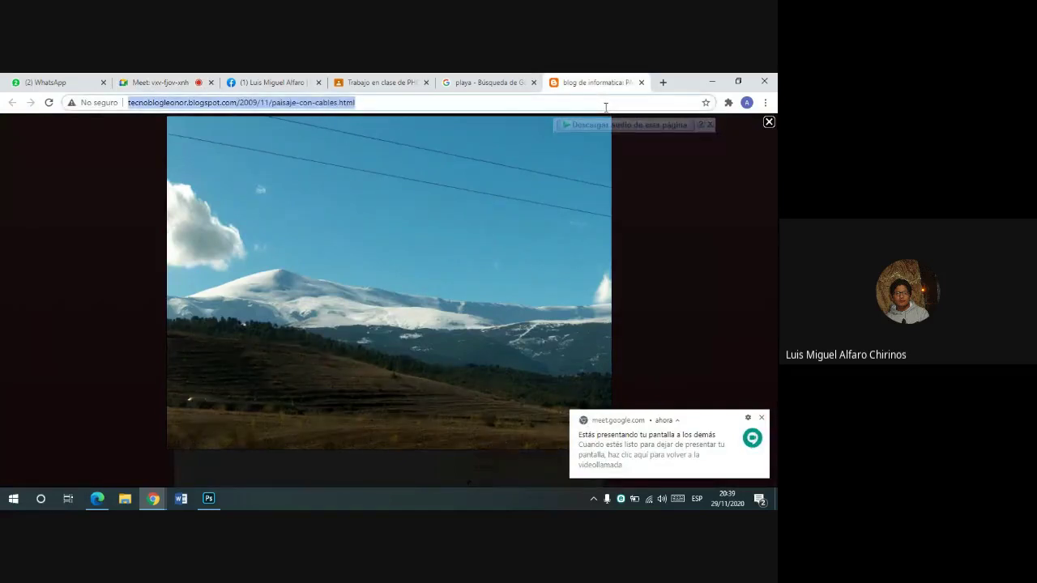
- Run a Google search for 'dafont' from the address bar
type("dafont")
key("Return")
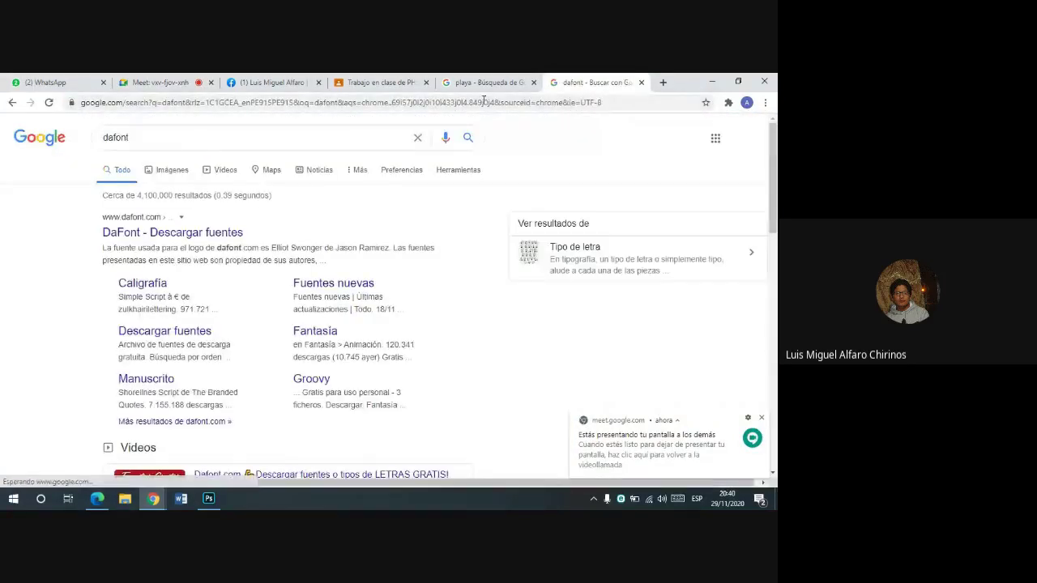
double_click(130, 137)
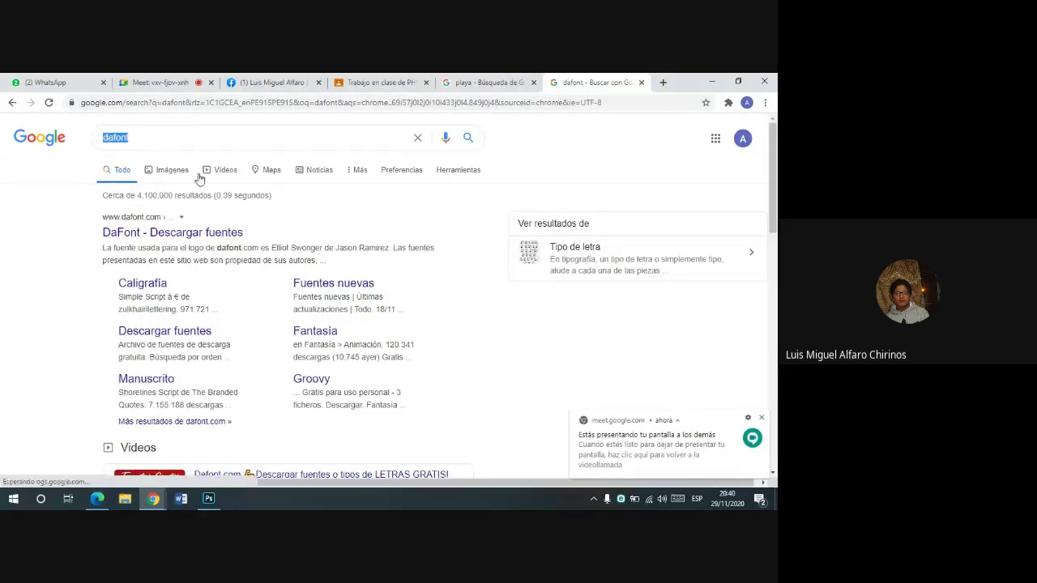
left_click(180, 137)
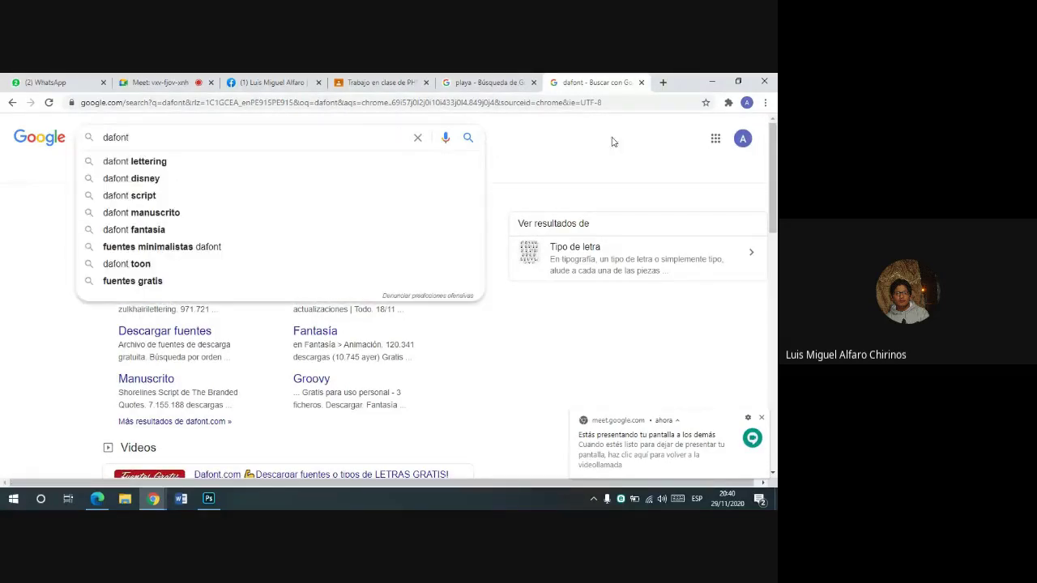
left_click(586, 147)
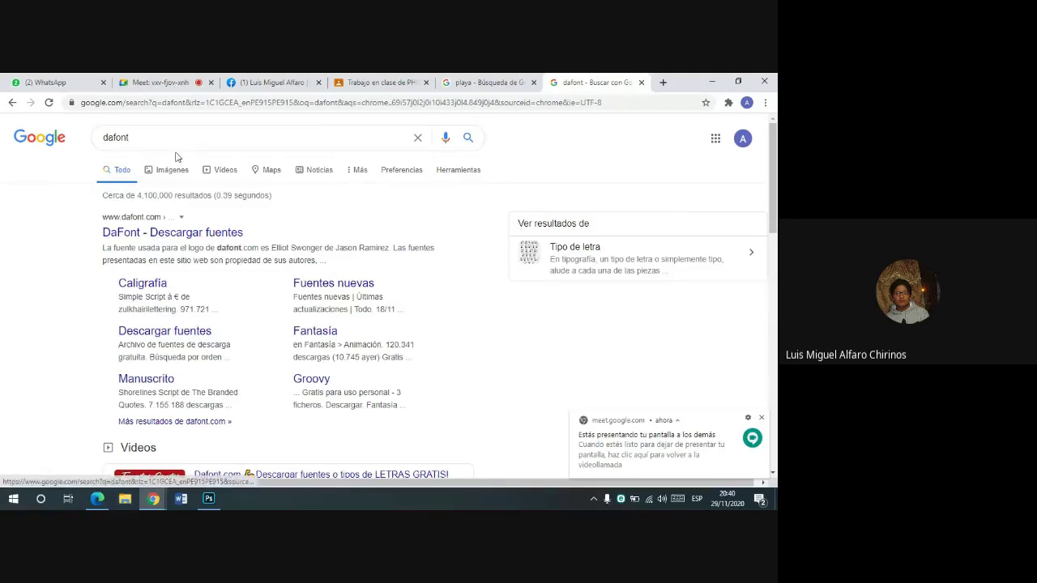
- Copy the term 'dafont' and post it in the Google Meet chat
double_click(117, 137)
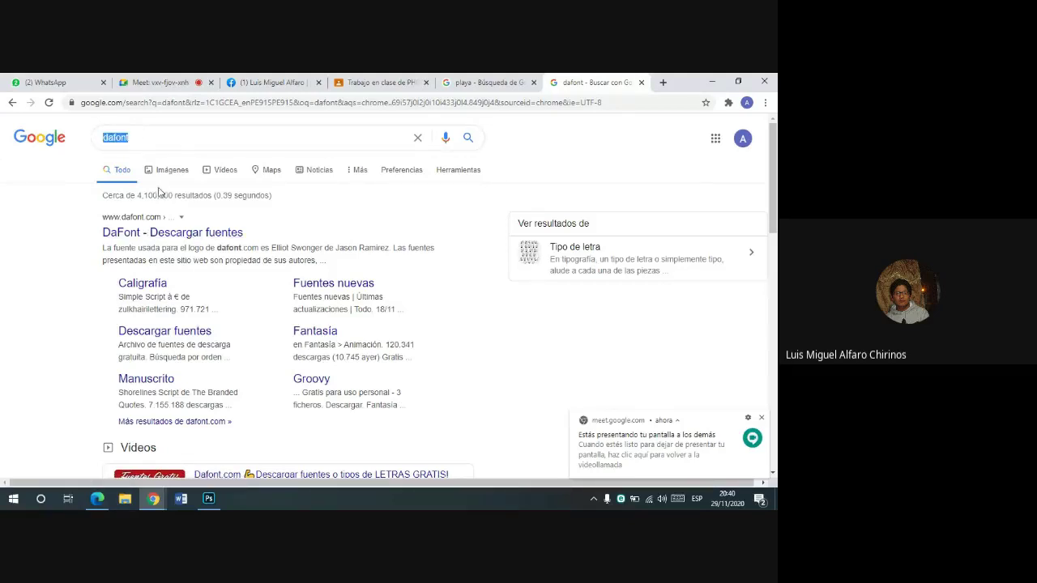
key("ctrl+c")
left_click(158, 82)
left_click(639, 468)
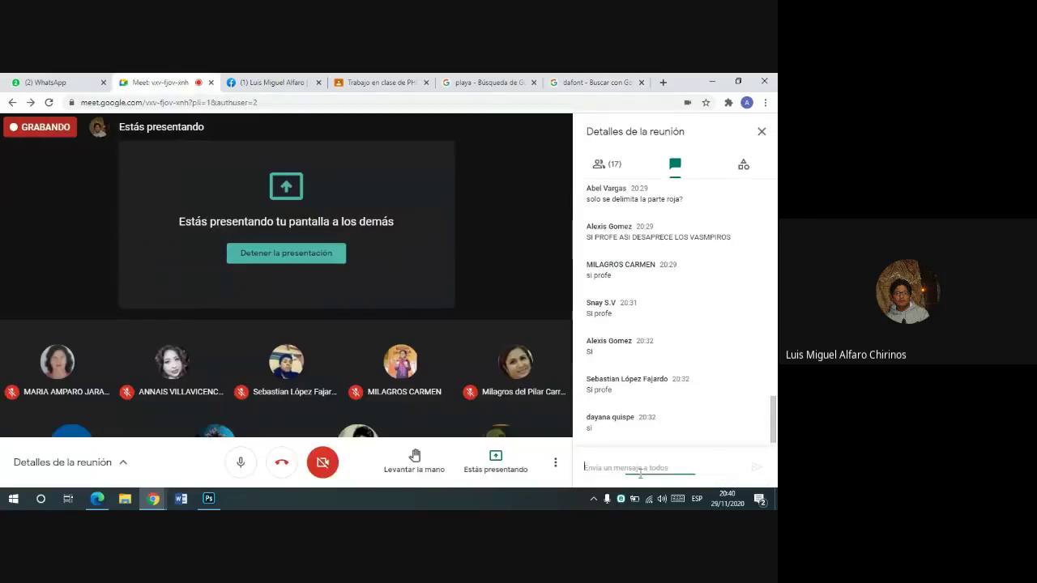
key("ctrl+v")
key("Return")
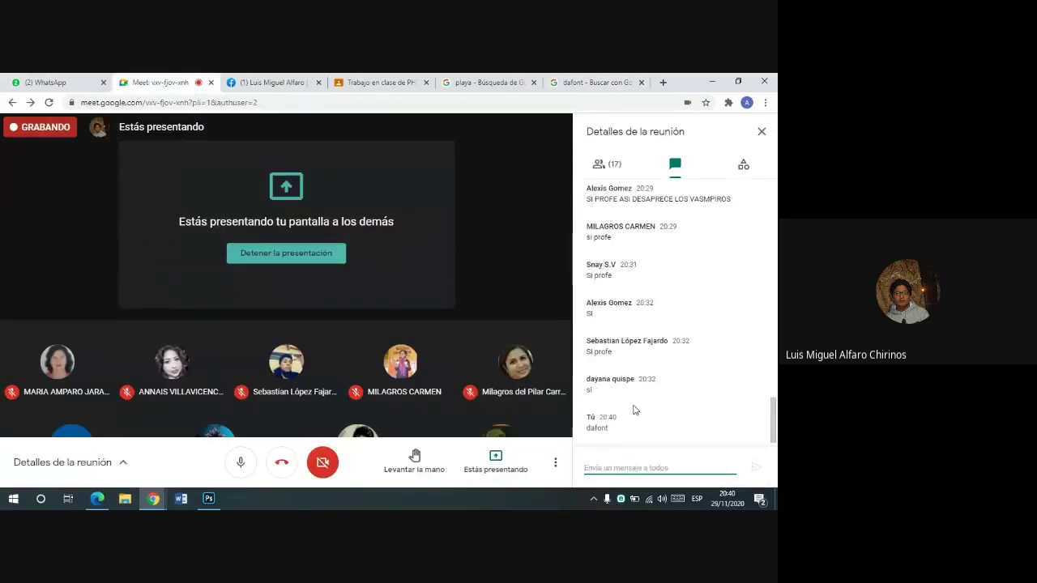
left_click(580, 82)
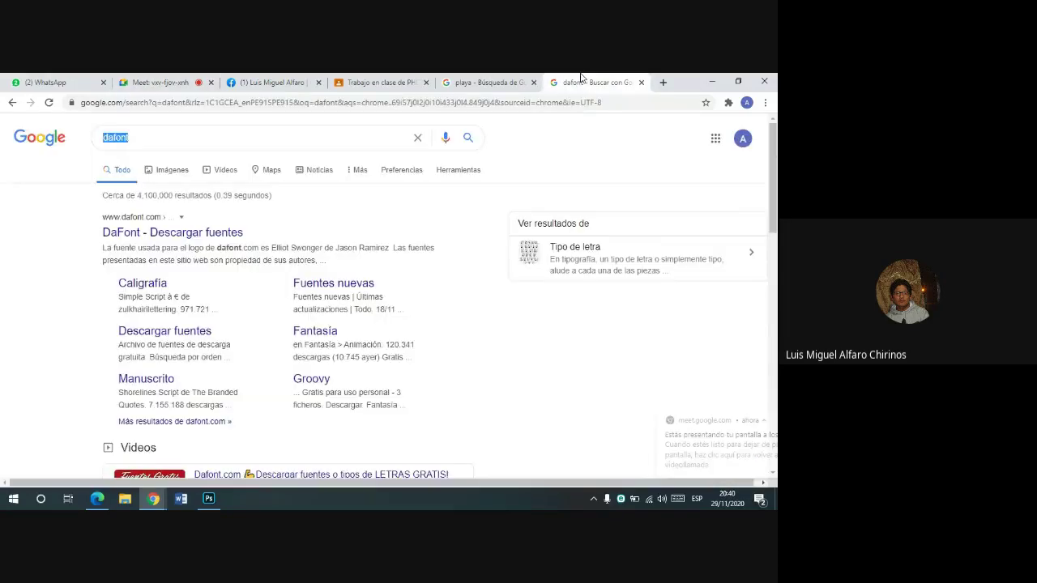
- Open the DaFont site and go to the Fantasía > Animación font category
left_click(188, 235)
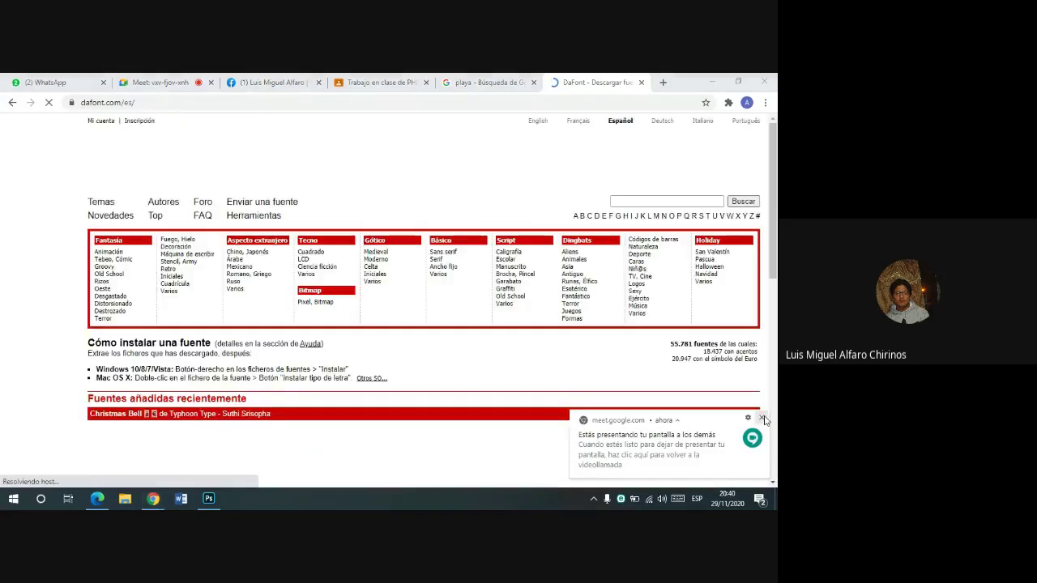
scroll(413, 185, "down", 3)
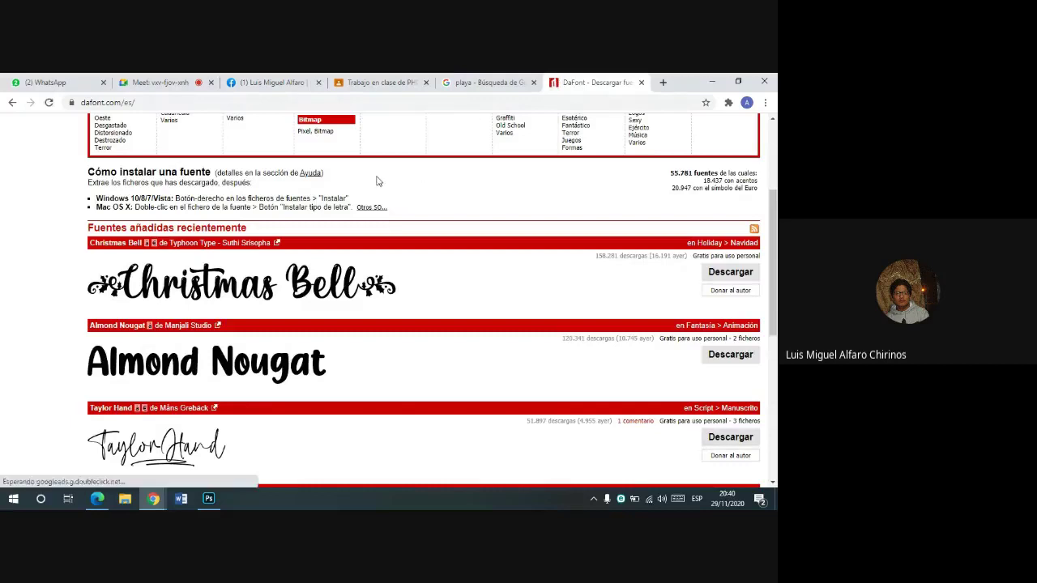
scroll(378, 181, "down", 3)
scroll(378, 182, "down", 2)
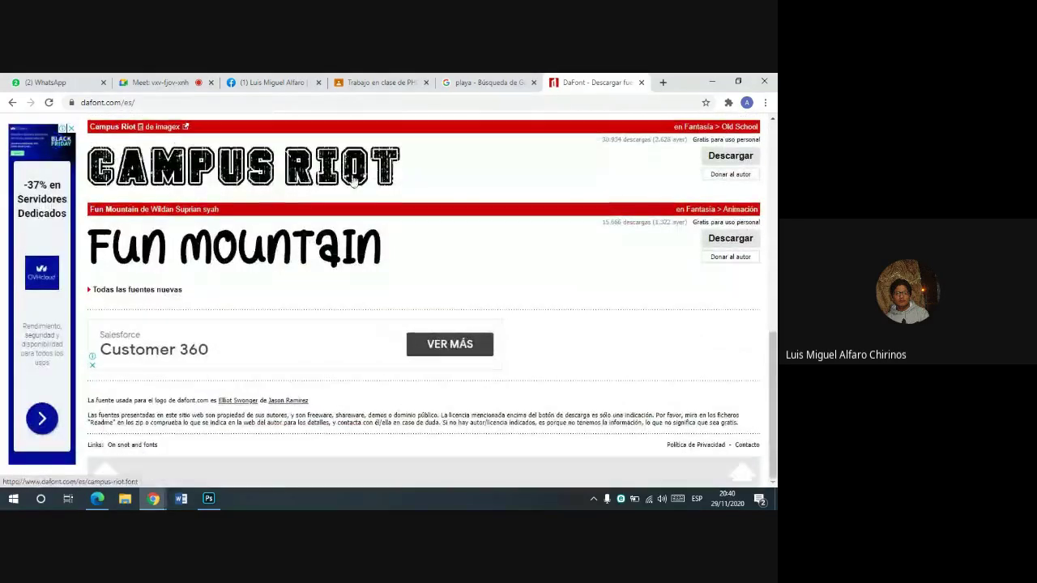
scroll(373, 210, "up", 3)
scroll(371, 229, "up", 5)
scroll(371, 229, "up", 5)
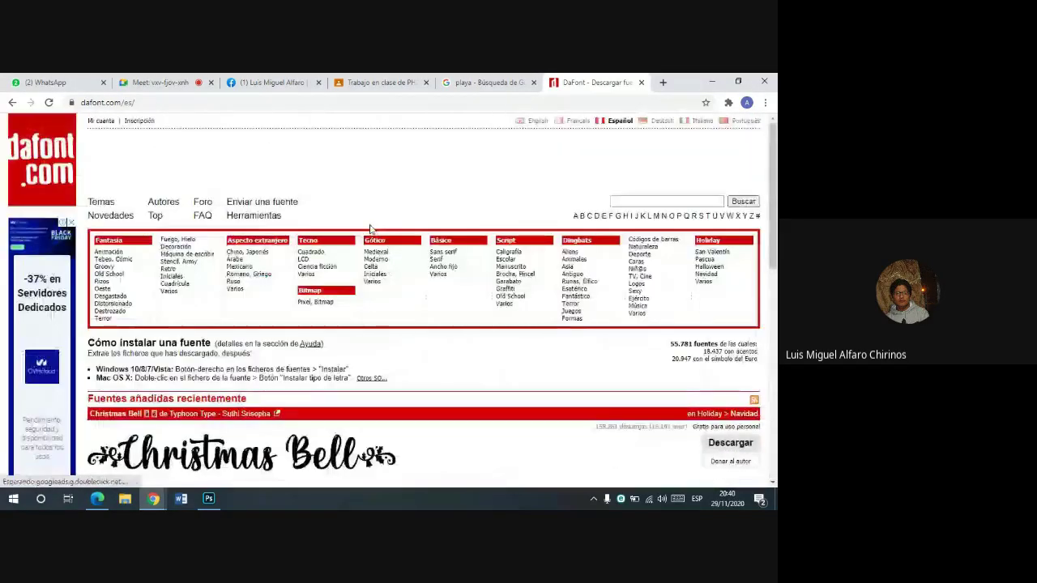
scroll(340, 251, "down", 1)
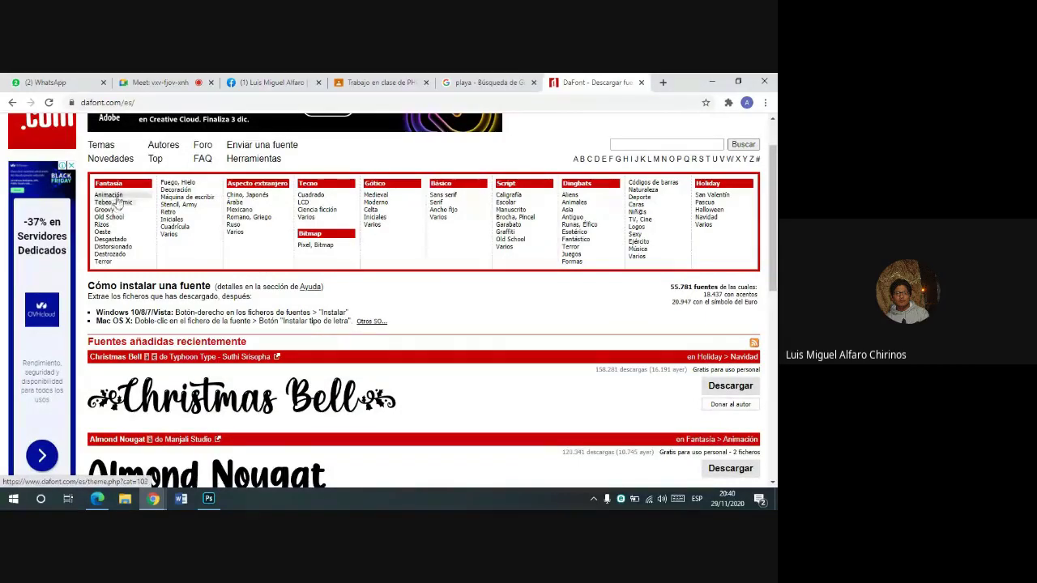
left_click(110, 195)
- Download the Brighly Crush font as brighly_crush.zip and select the DaFont site URL
scroll(326, 275, "down", 3)
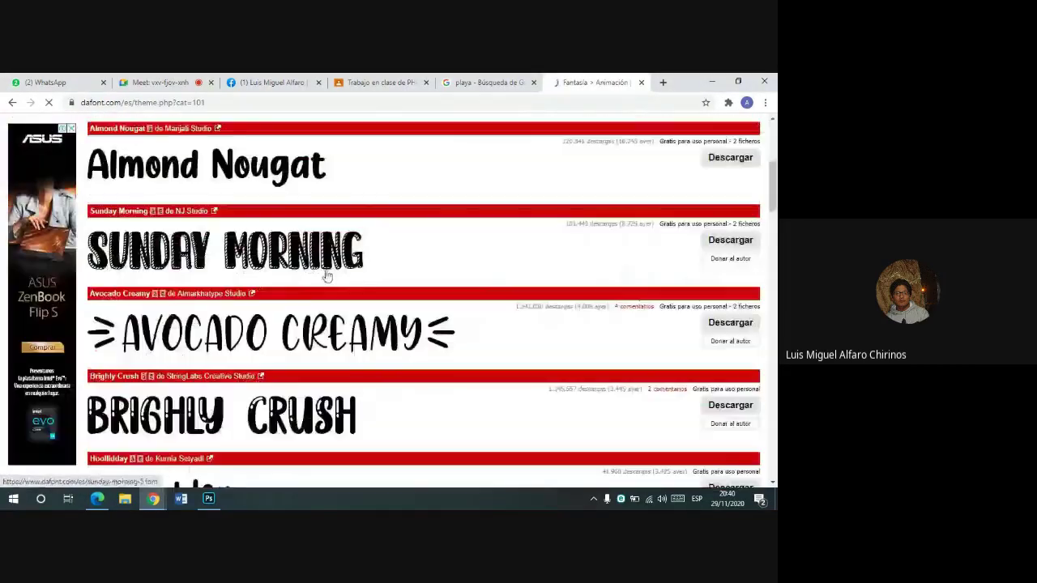
scroll(326, 276, "down", 1)
scroll(235, 253, "down", 3)
scroll(237, 247, "down", 2)
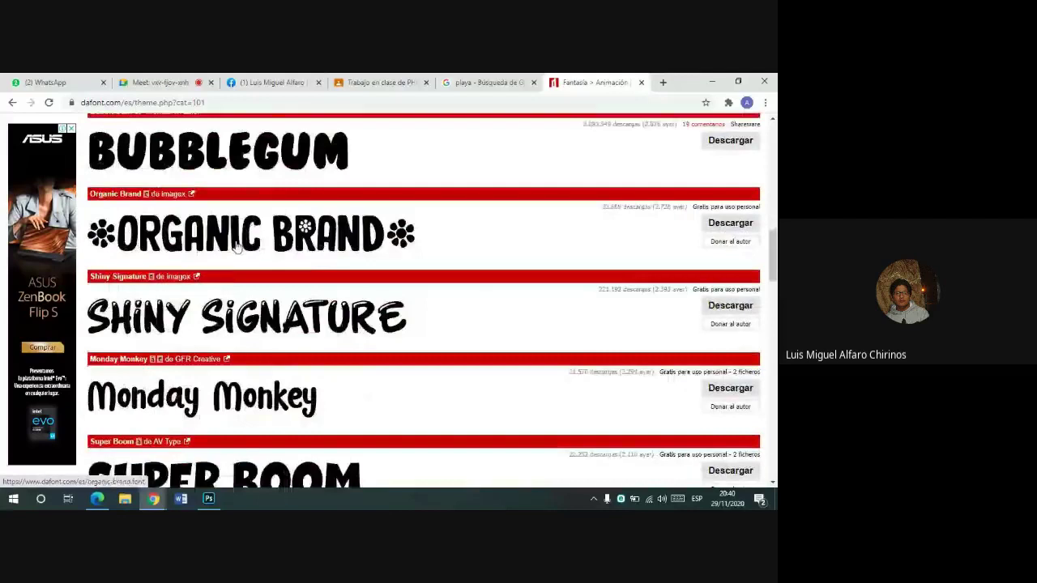
scroll(237, 247, "down", 2)
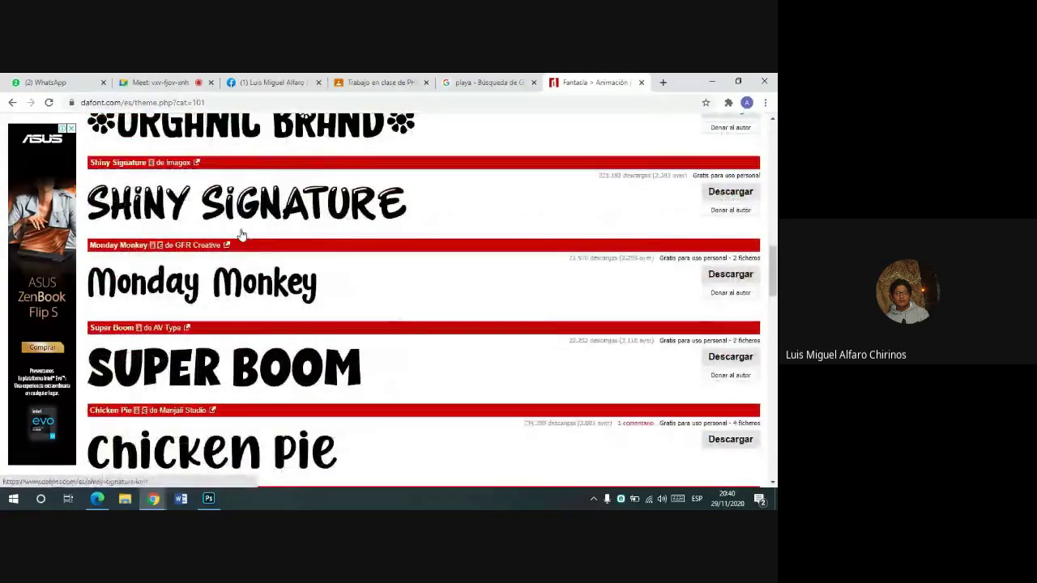
scroll(381, 270, "up", 1)
scroll(382, 266, "up", 1)
scroll(380, 255, "up", 2)
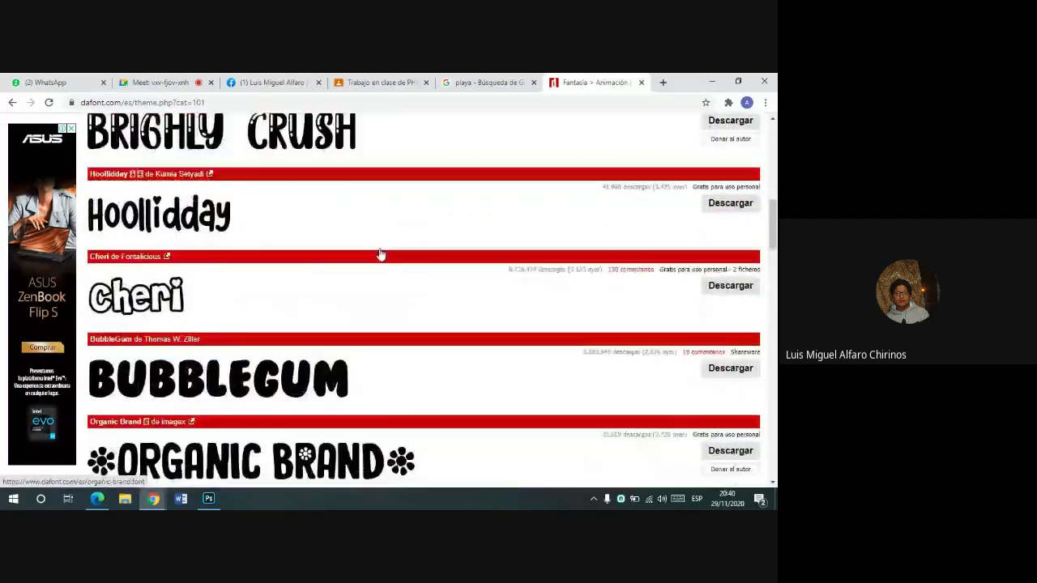
scroll(378, 258, "up", 2)
scroll(378, 261, "up", 1)
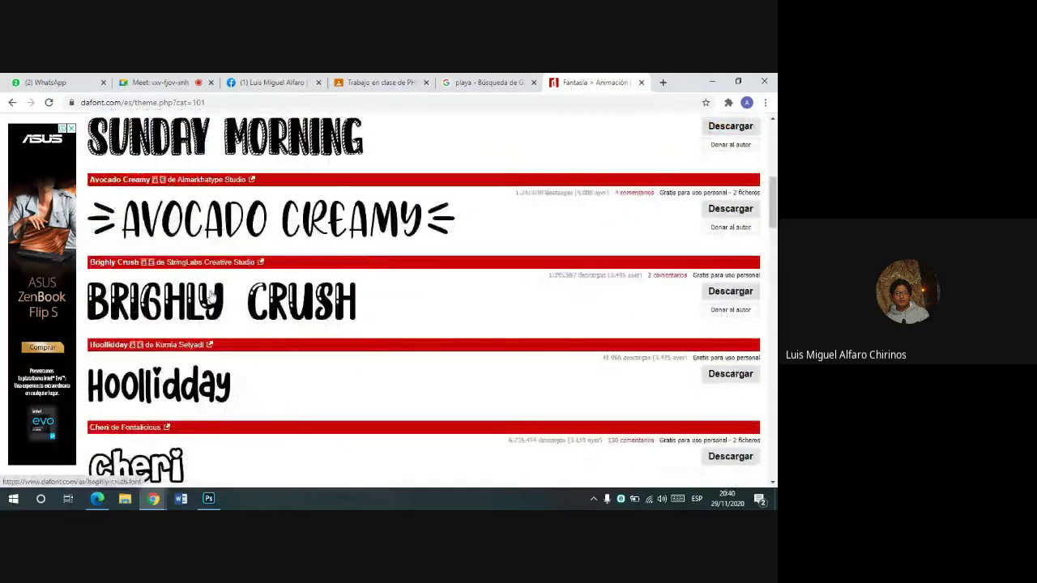
left_click(739, 292)
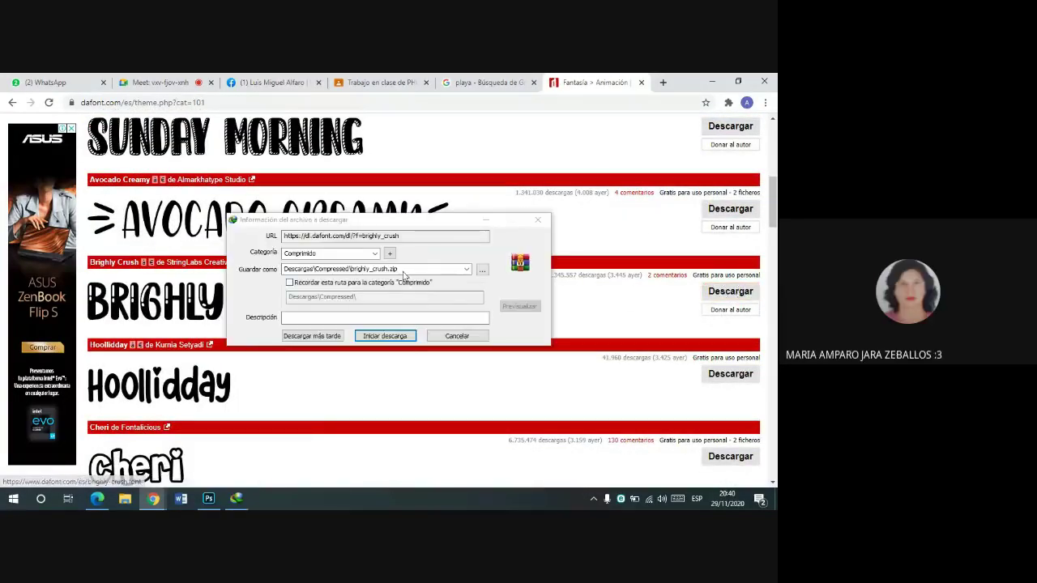
left_click(391, 336)
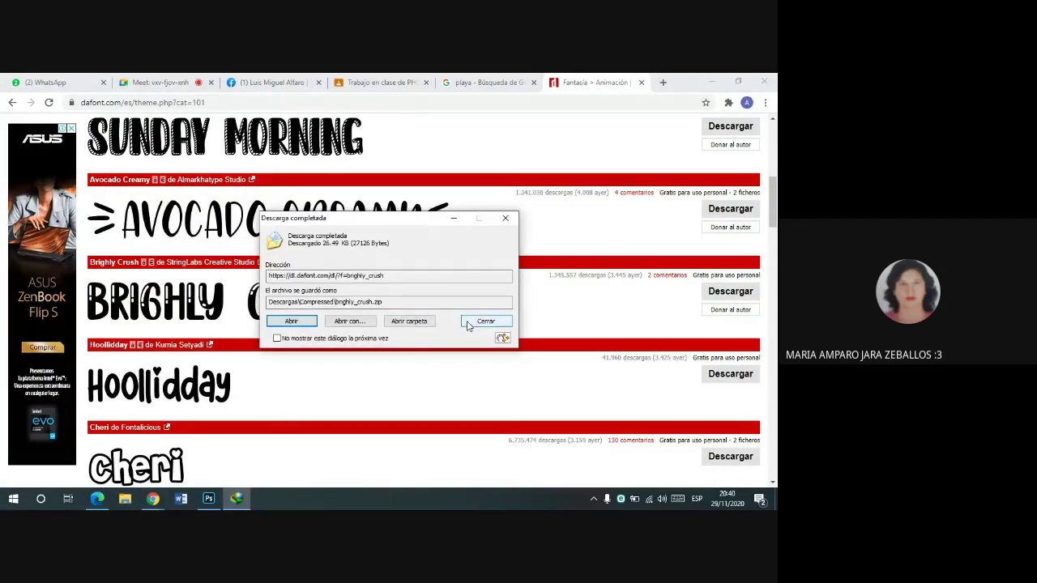
left_click(478, 321)
left_click_drag(125, 102, 46, 101)
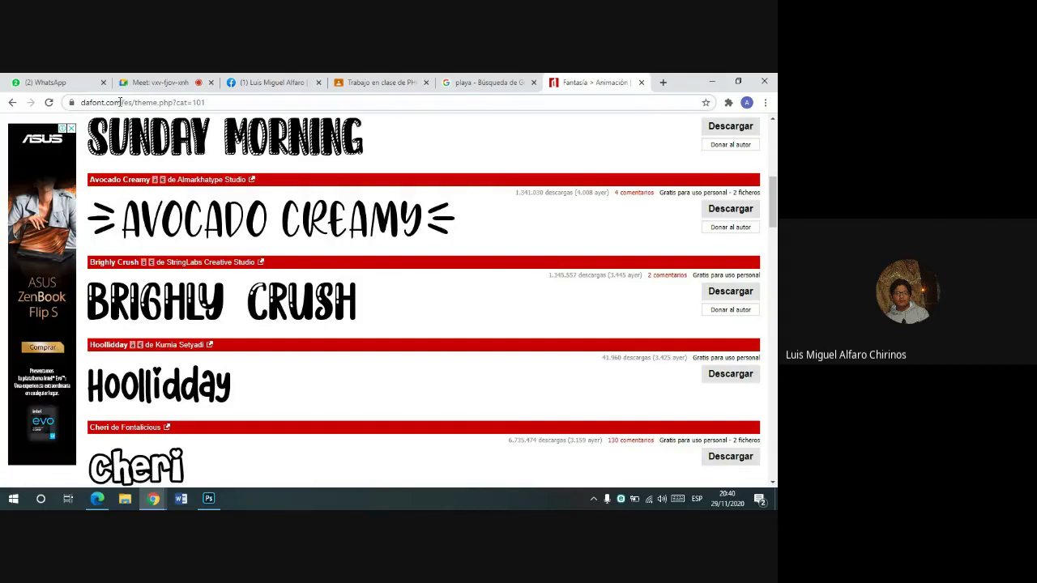
left_click(56, 82)
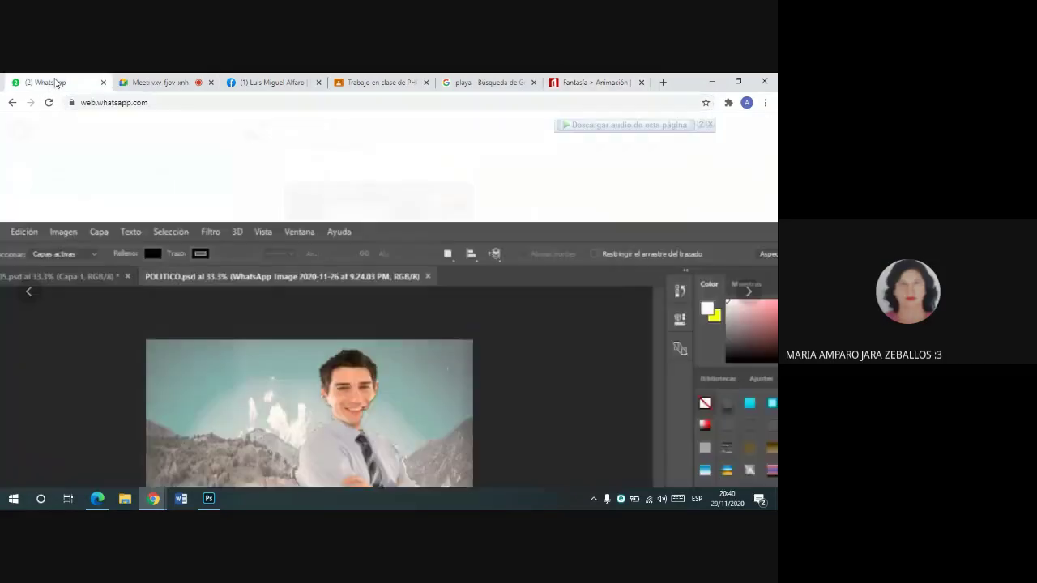
key("Escape")
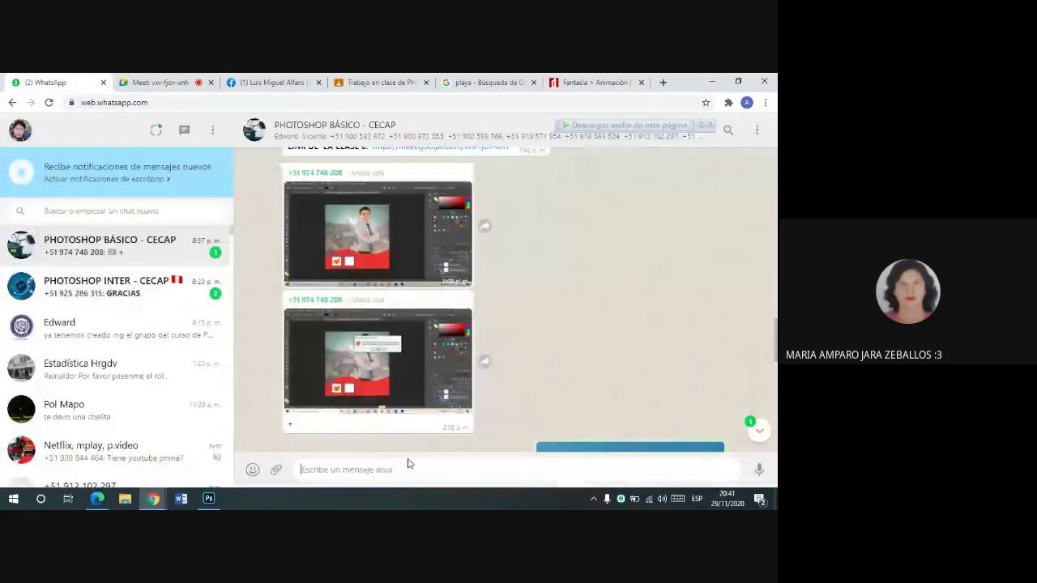
left_click(409, 468)
key("ctrl+v")
key("Return")
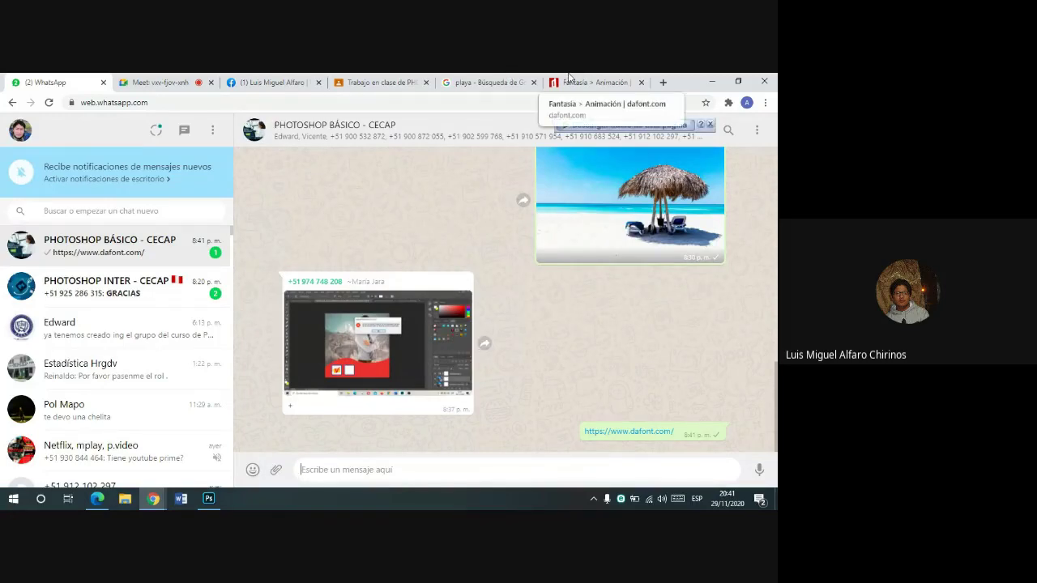
left_click(180, 78)
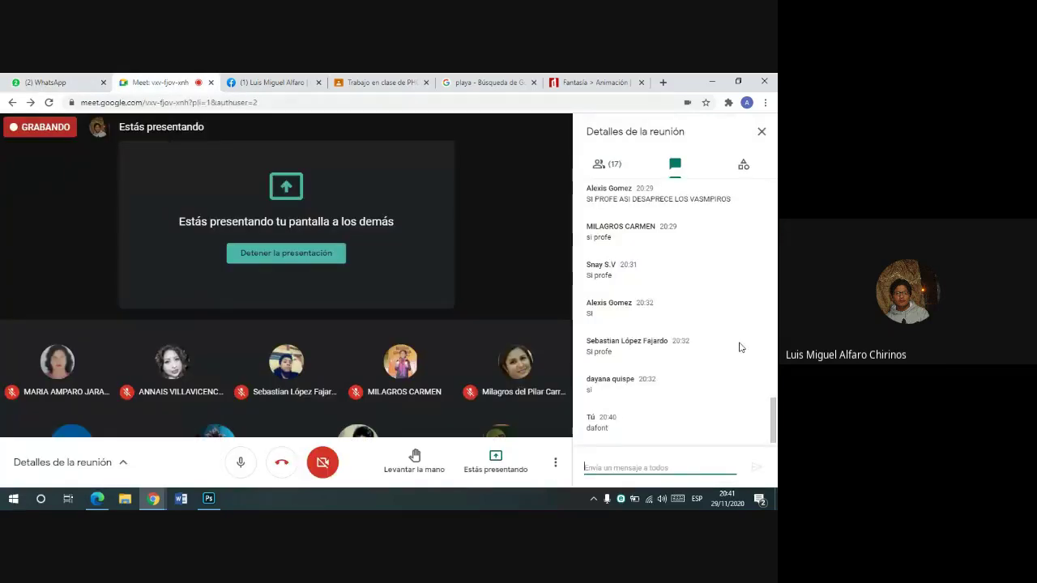
type("https://www.dafont.com/")
key("Return")
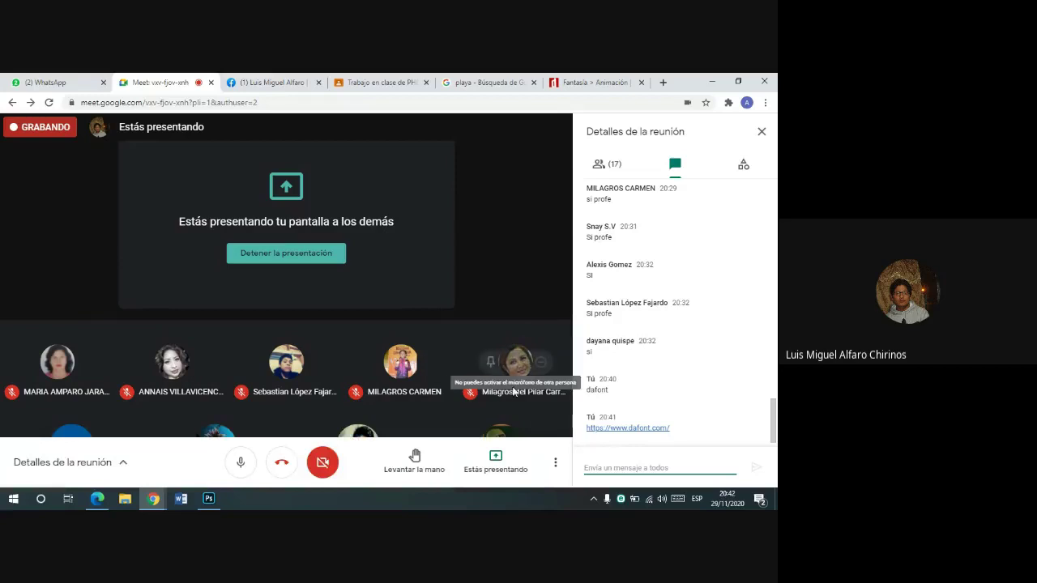
- Download the Winter Flakes font from DaFont's Fantasía > Fuego, Hielo list as winterflakes.zip
left_click(600, 84)
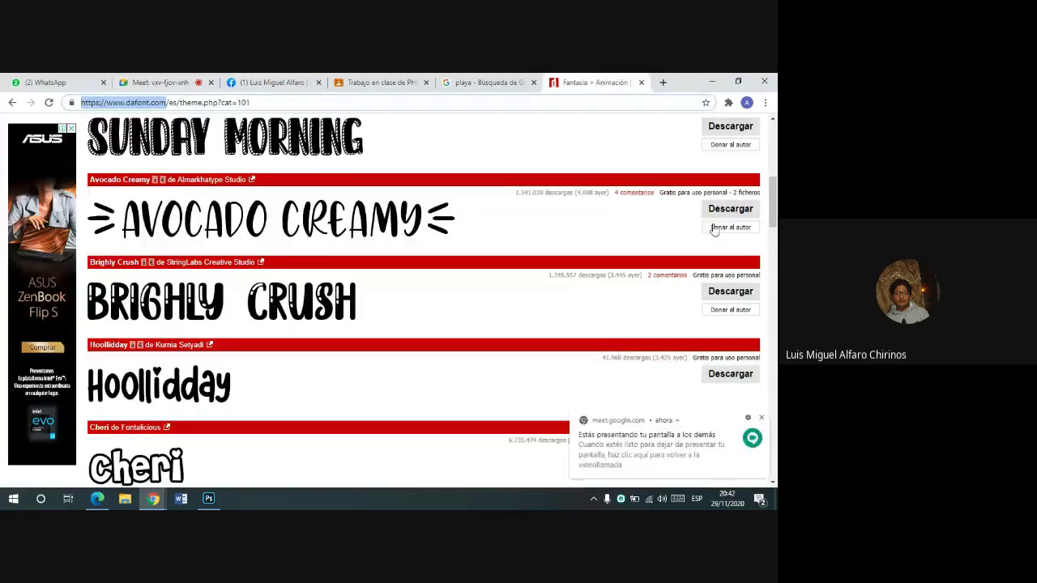
scroll(389, 202, "up", 5)
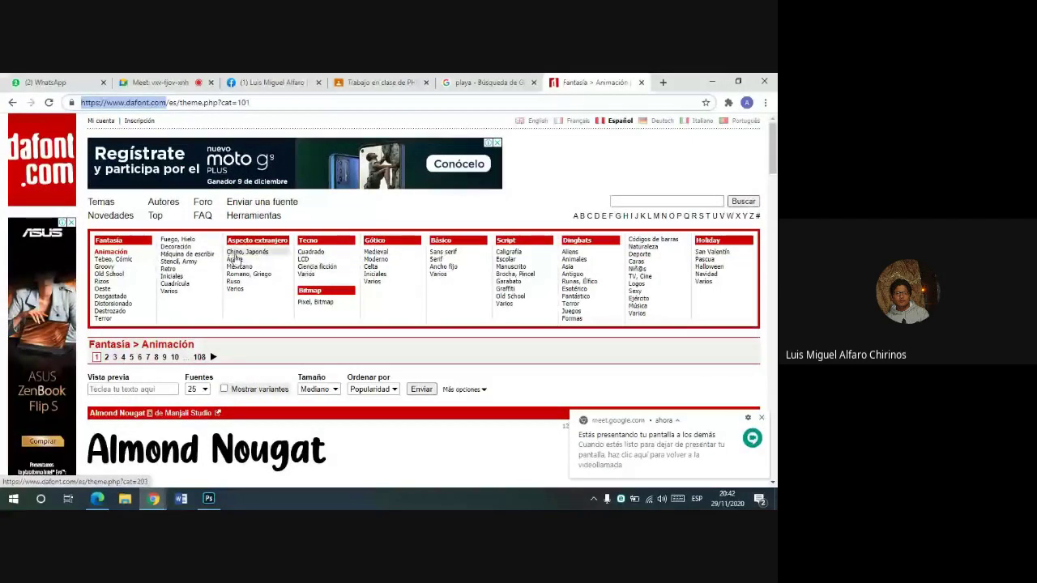
left_click(177, 240)
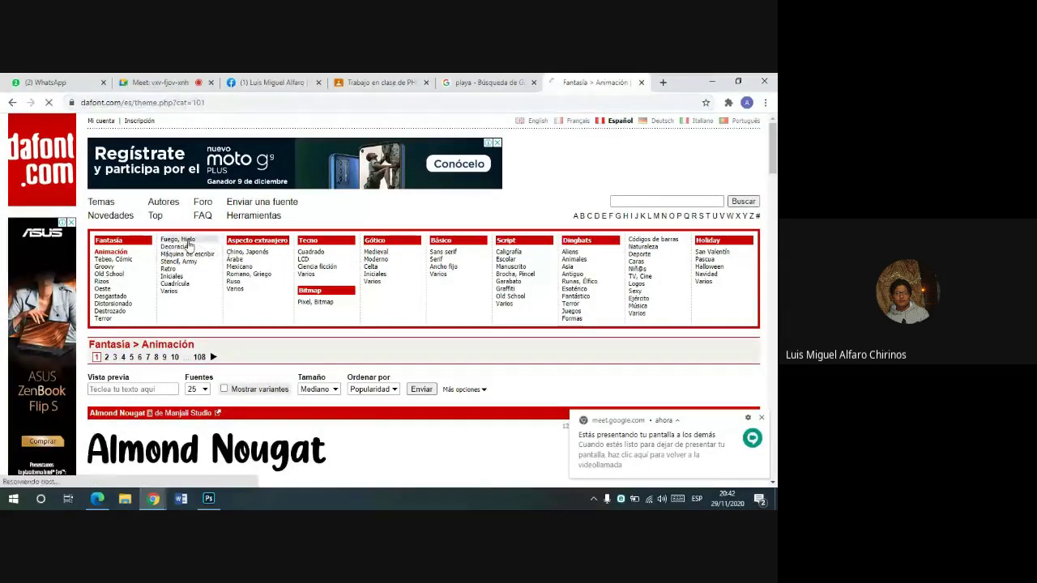
scroll(429, 246, "down", 2)
scroll(429, 245, "down", 3)
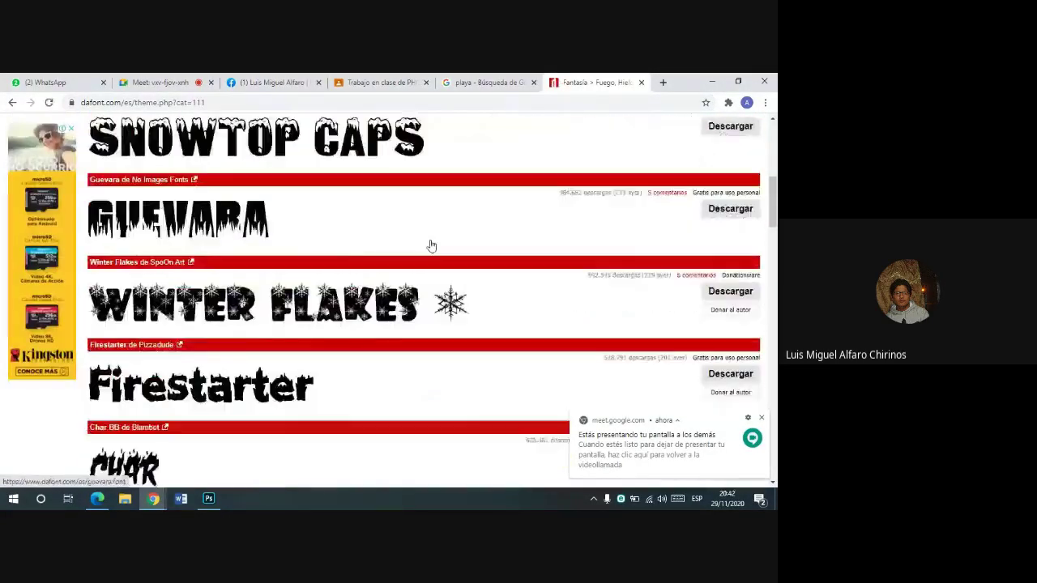
scroll(340, 243, "down", 3)
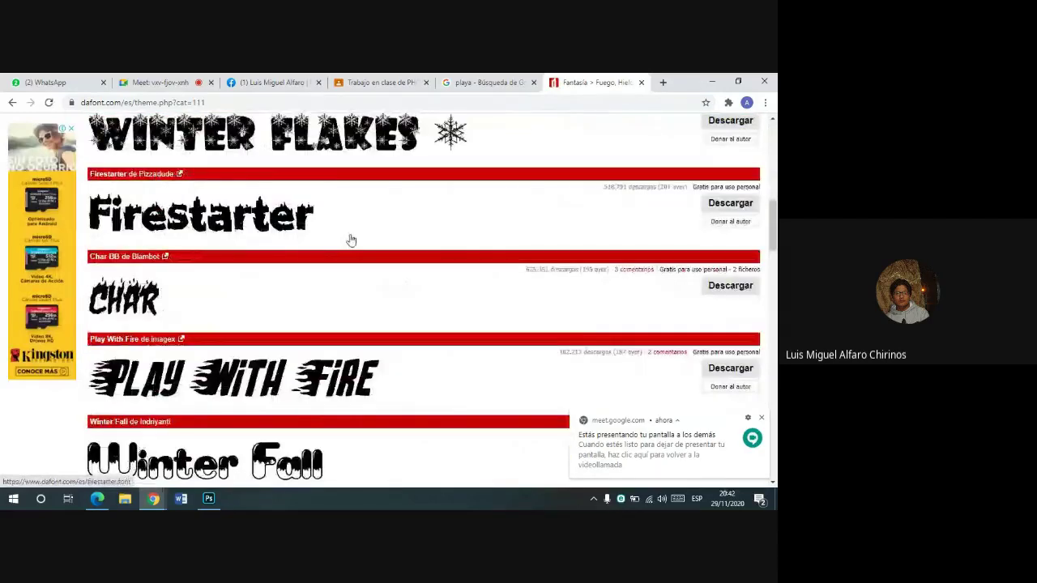
scroll(405, 242, "up", 1)
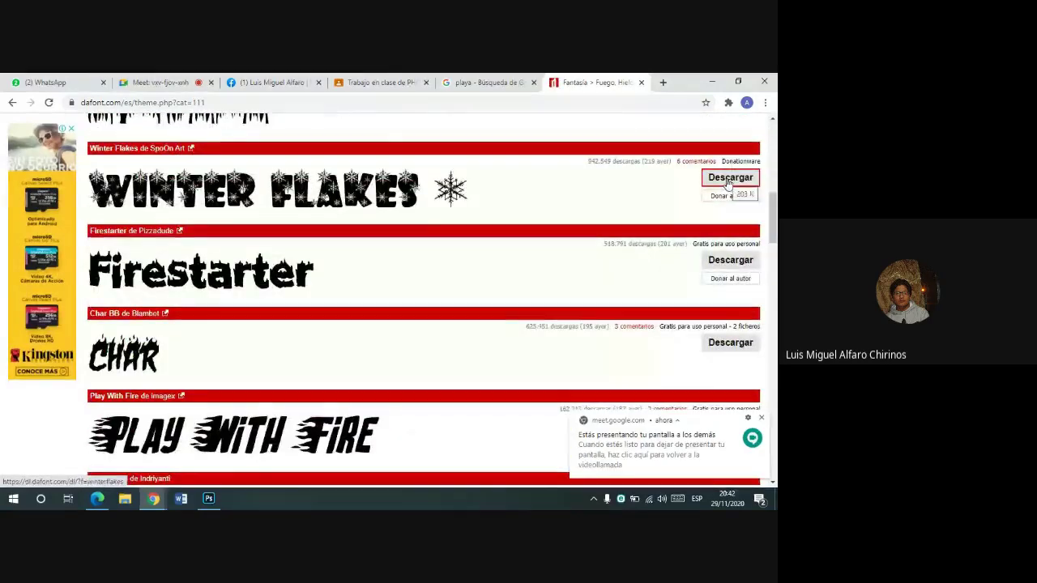
left_click(728, 180)
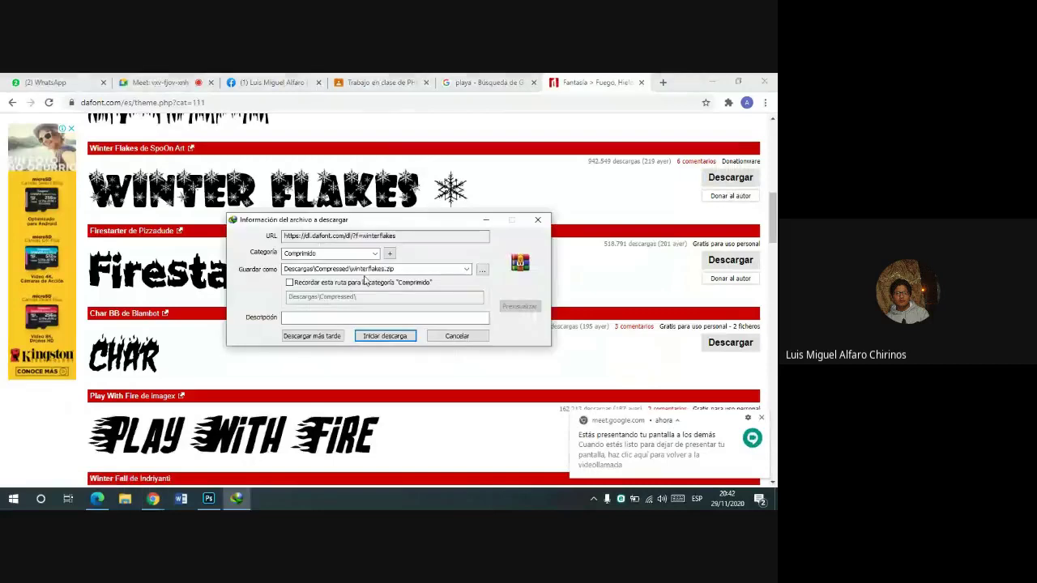
left_click(408, 337)
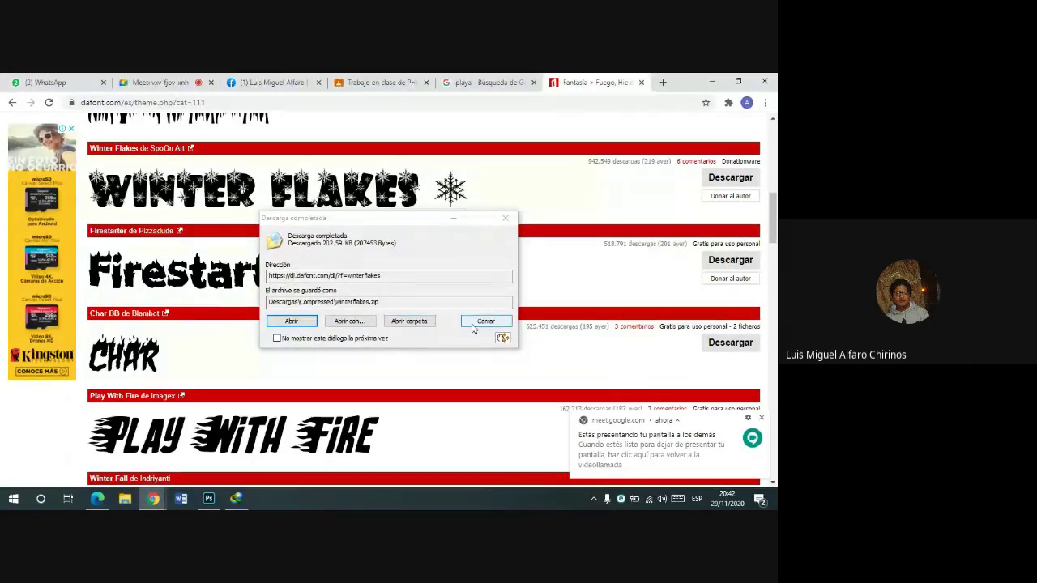
left_click(483, 324)
left_click(484, 323)
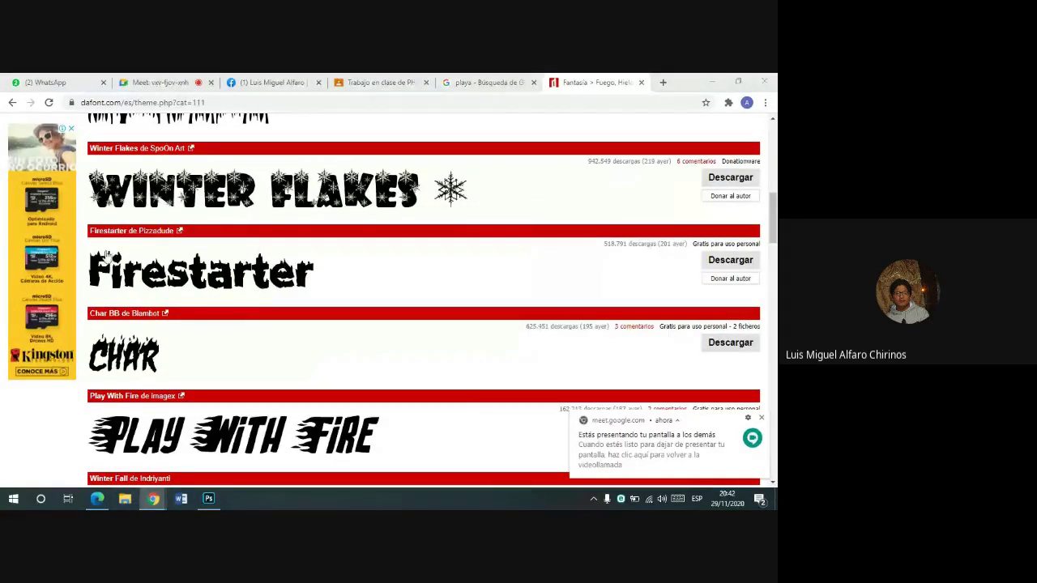
- Open winterflakes.zip from Descargas\Compressed in WinRAR using a maximized File Explorer
key("super+e")
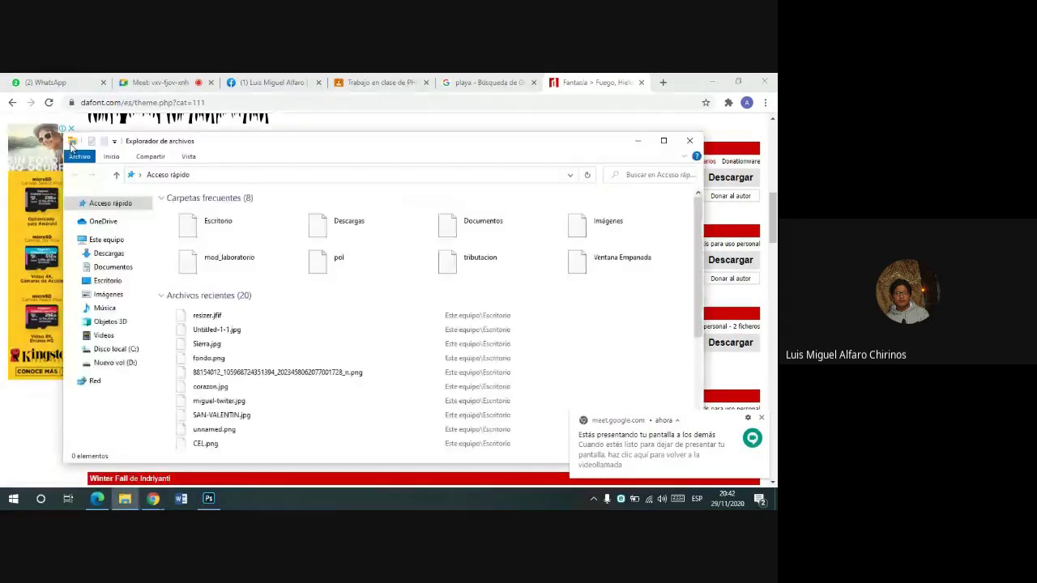
left_click(663, 140)
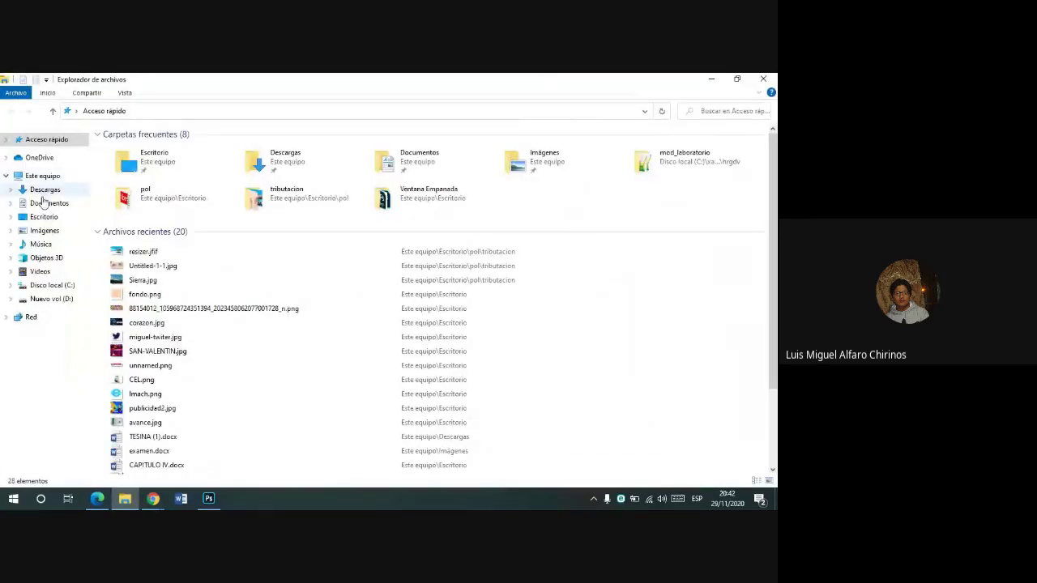
left_click(45, 189)
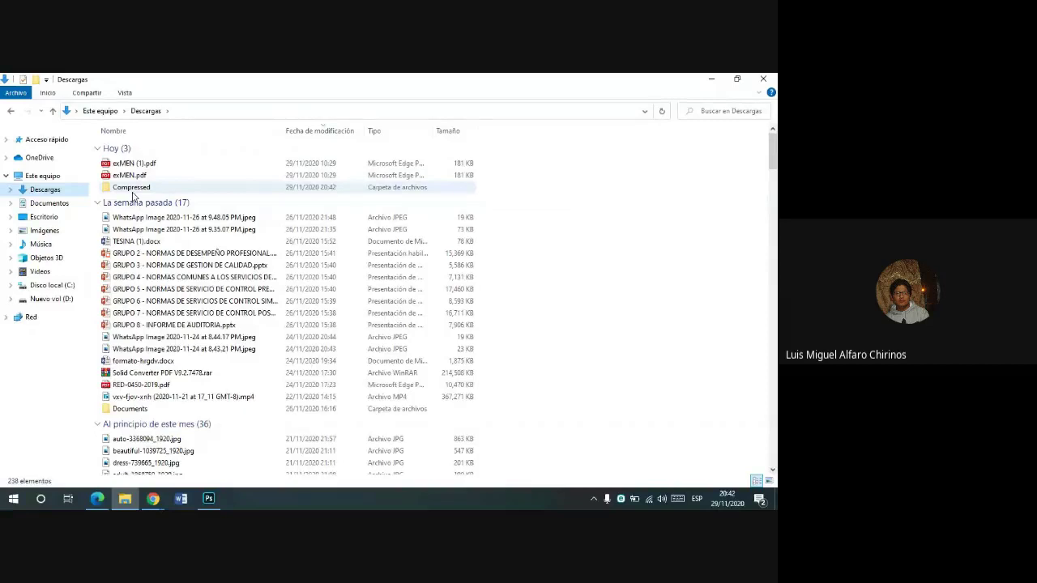
left_click(132, 191)
double_click(133, 191)
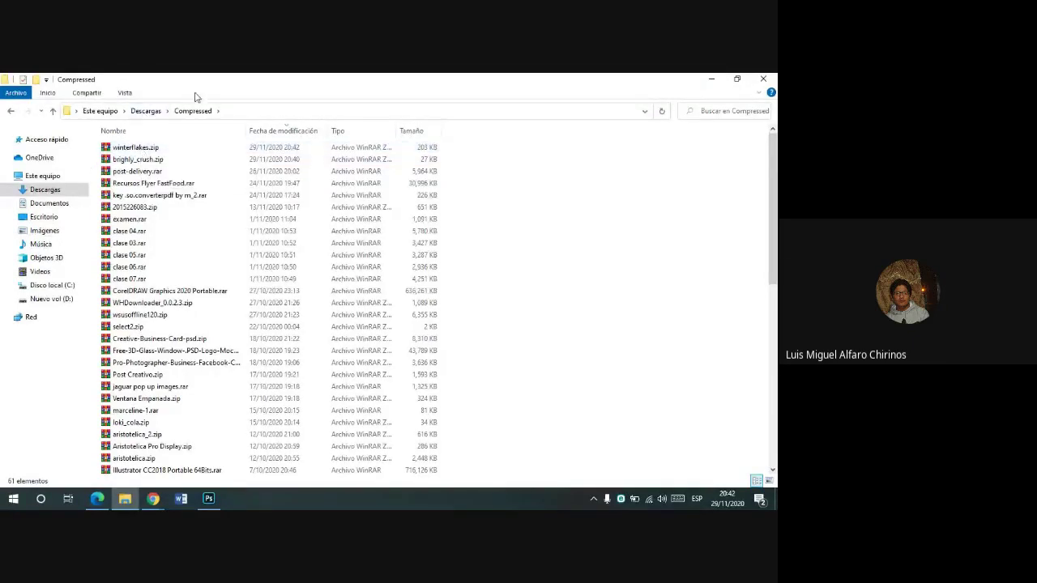
double_click(150, 150)
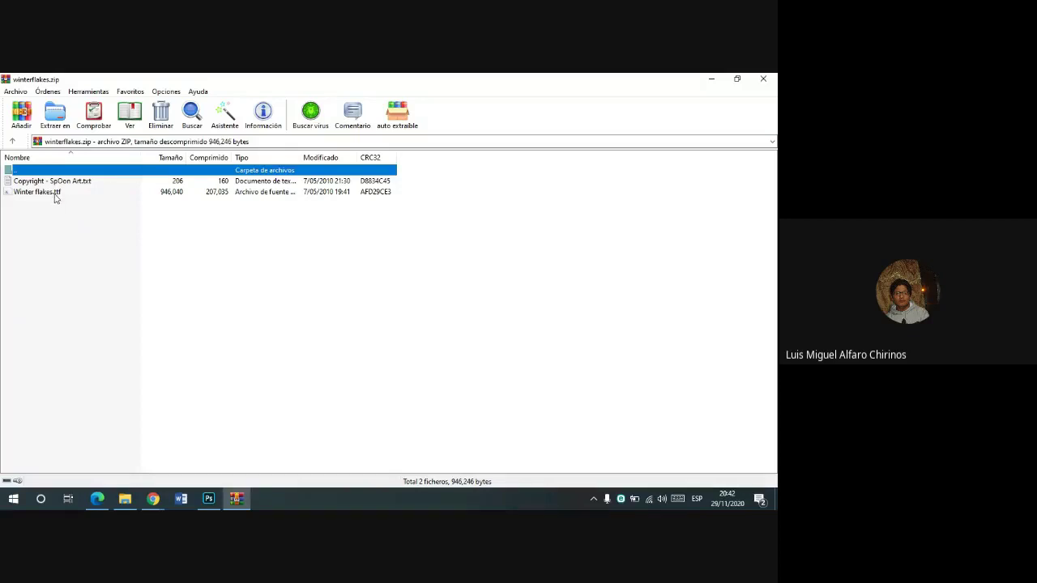
- Open Winter flakes.ttf from the archive in the font viewer, then check the Google Meet meeting
left_click(54, 196)
double_click(54, 196)
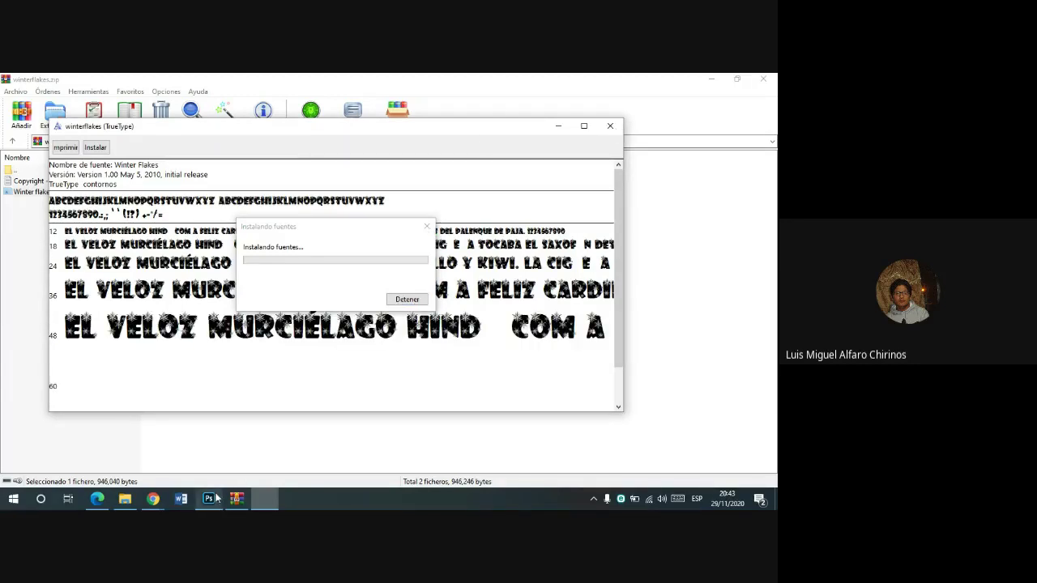
left_click(154, 499)
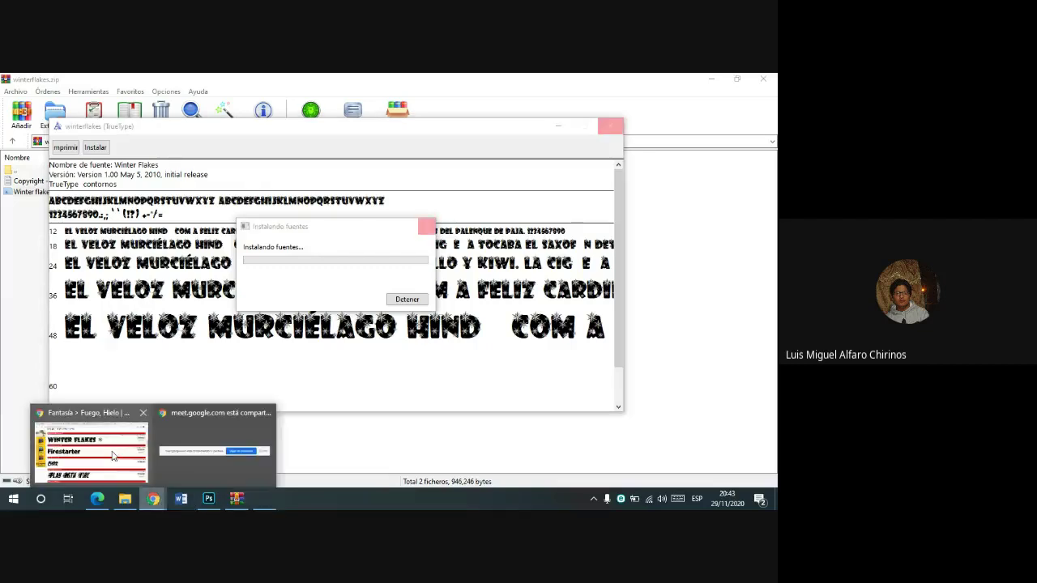
left_click(113, 455)
left_click(154, 82)
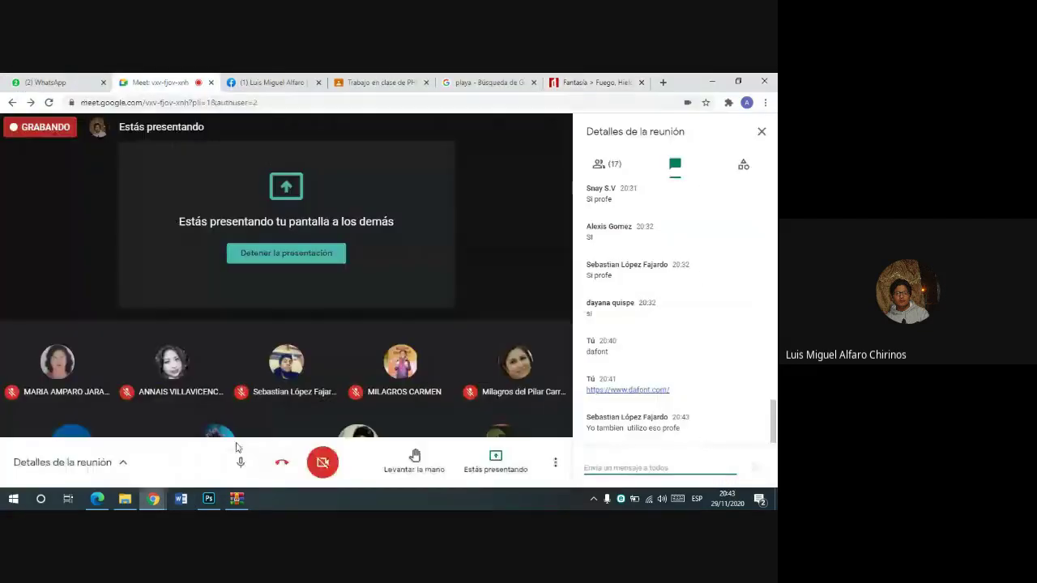
- Cycle between the archive and desktop, then bring Photoshop's Sierra.jpg to the front
left_click(236, 499)
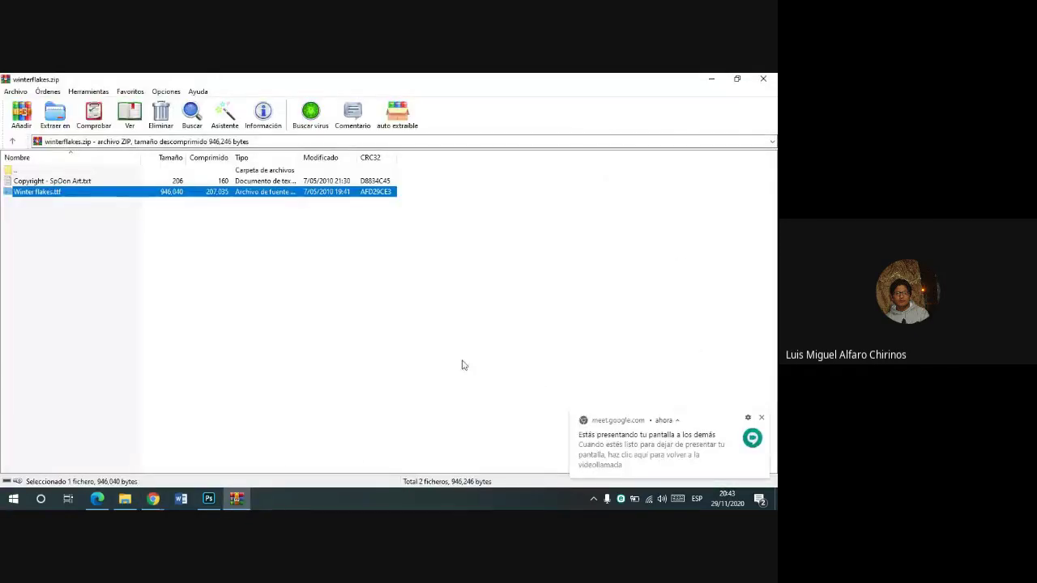
left_click(236, 499)
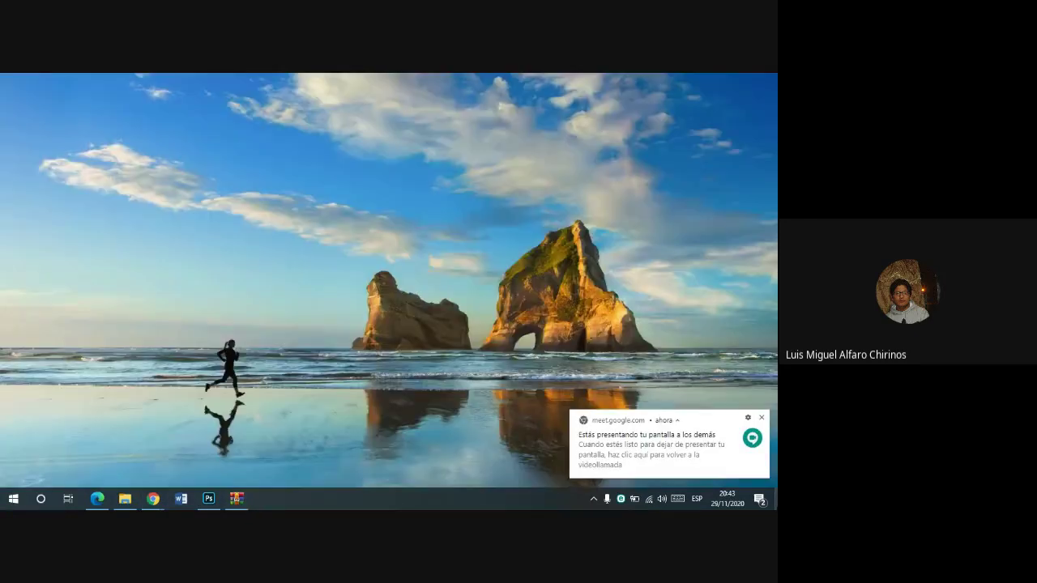
left_click(236, 499)
left_click(714, 78)
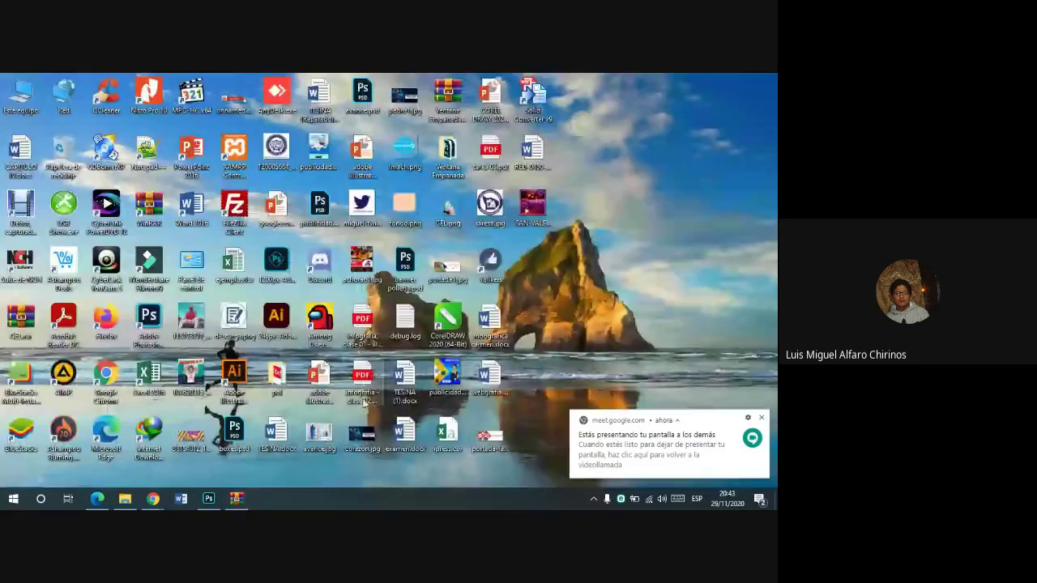
key("alt+Tab")
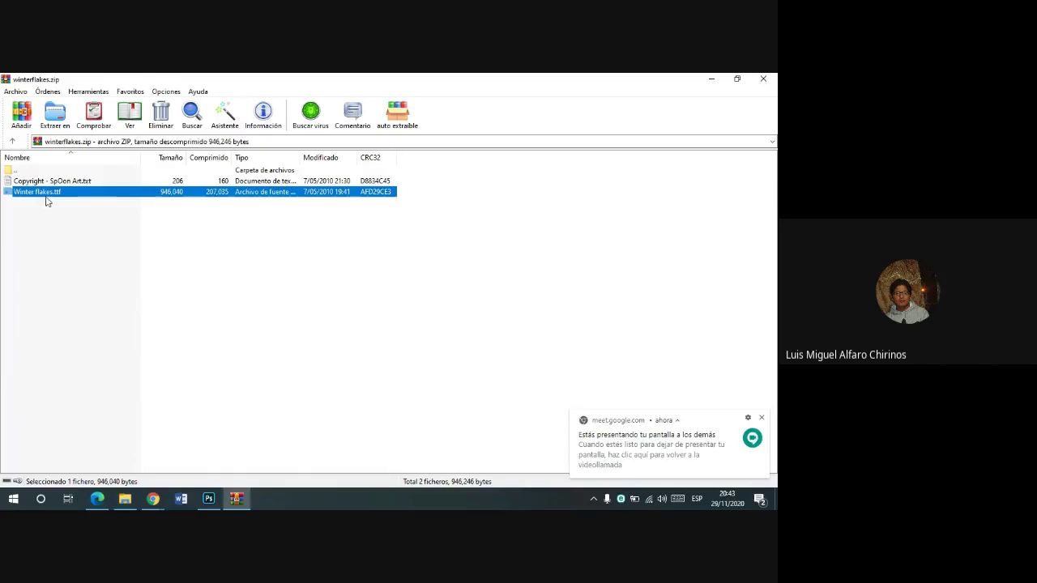
left_click(206, 499)
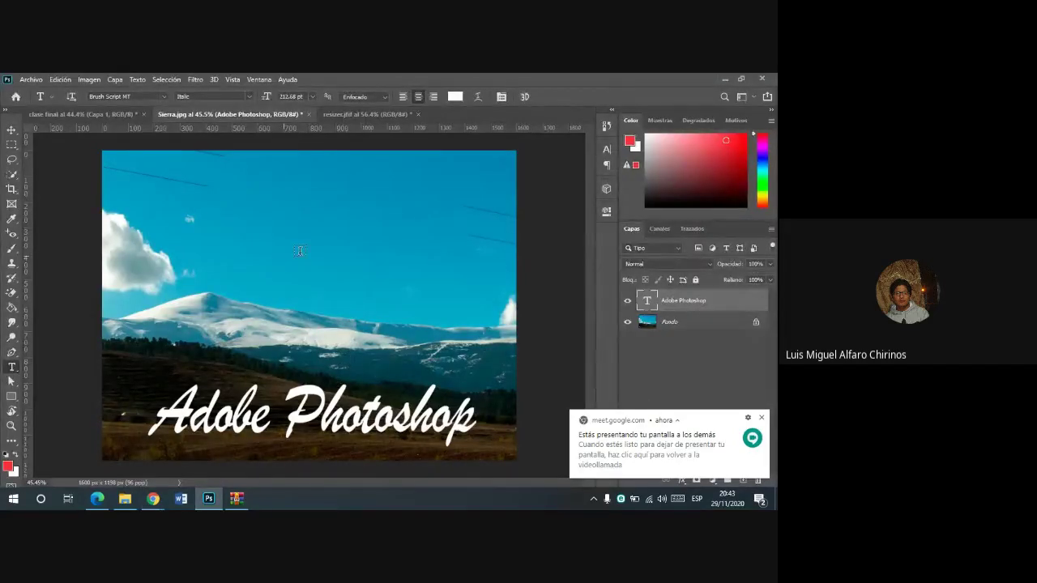
- Add a FELIZ NAVIDAD text layer, then enlarge it and move it up into the sky
left_click(299, 253)
type("Lu")
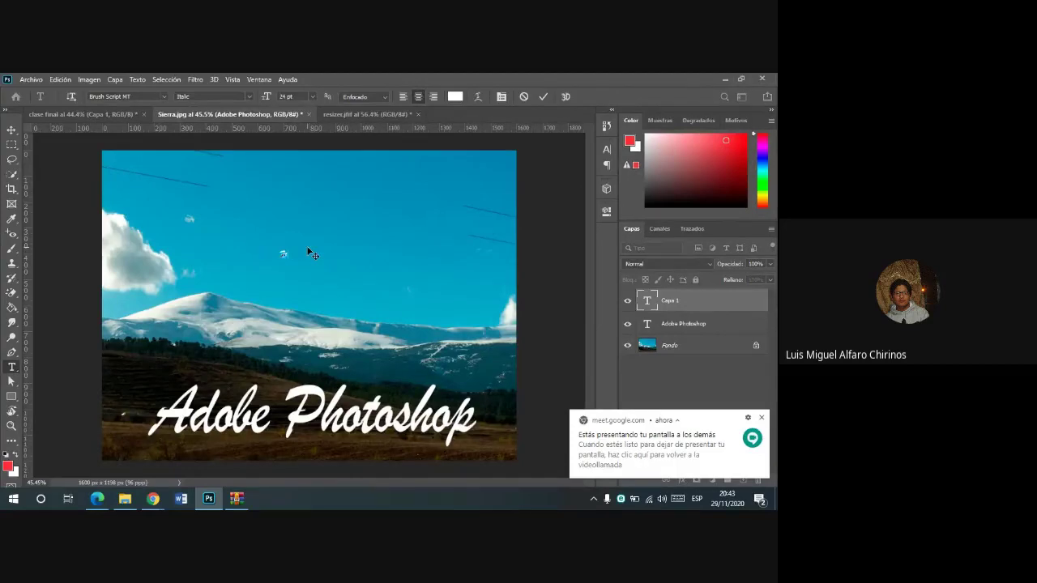
type("is Miguel")
left_click(10, 130)
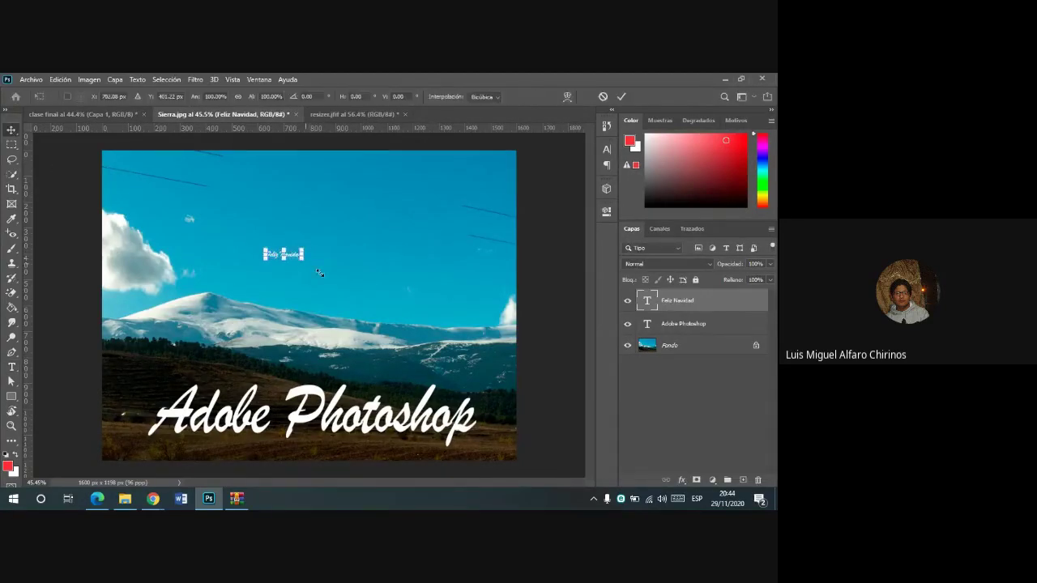
left_click_drag(303, 258, 481, 316)
left_click_drag(373, 283, 319, 251)
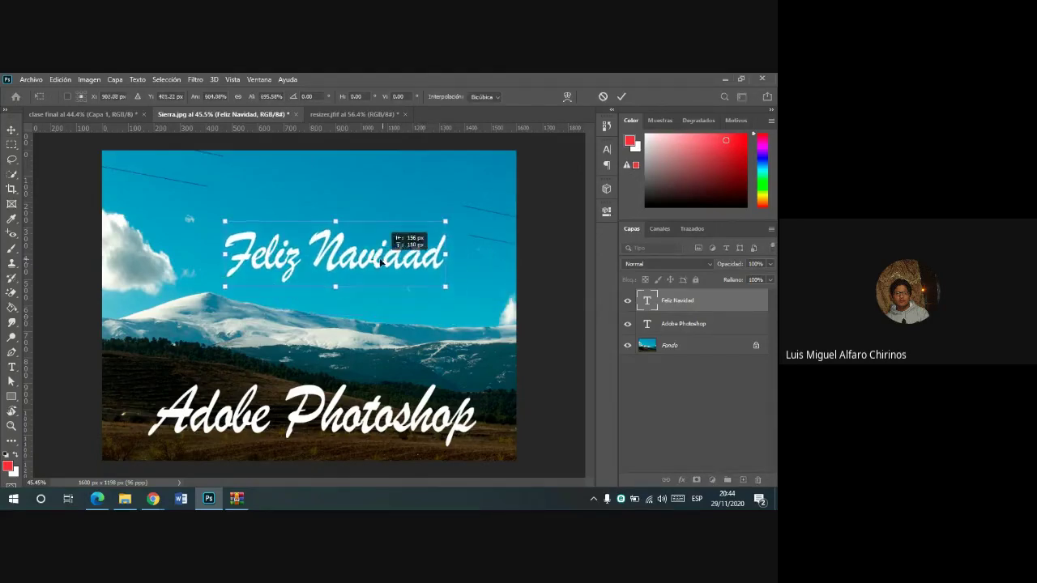
left_click(622, 98)
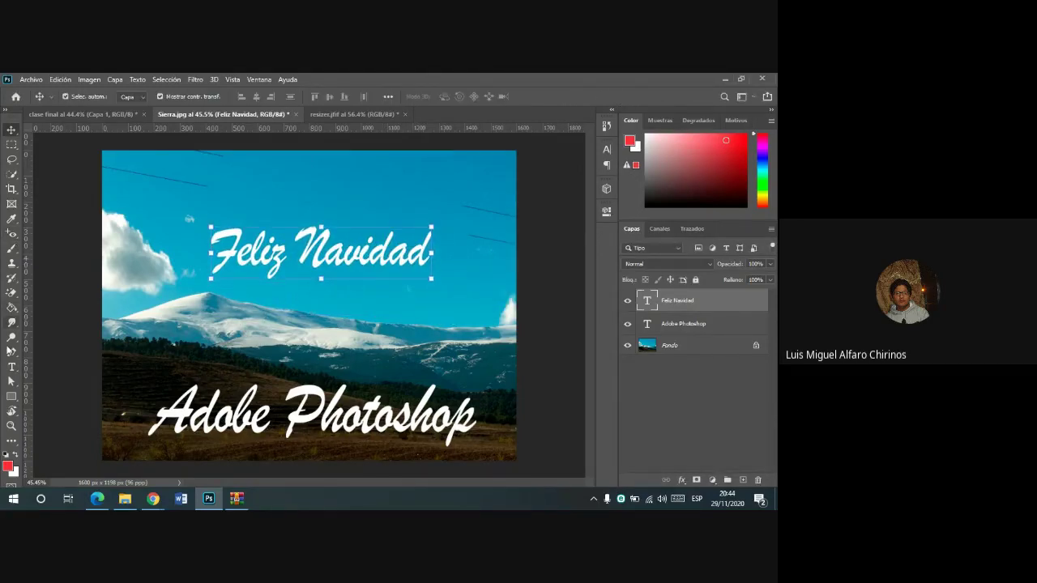
- Change the FELIZ NAVIDAD headline font to Winter Flakes
left_click(11, 367)
triple_click(261, 247)
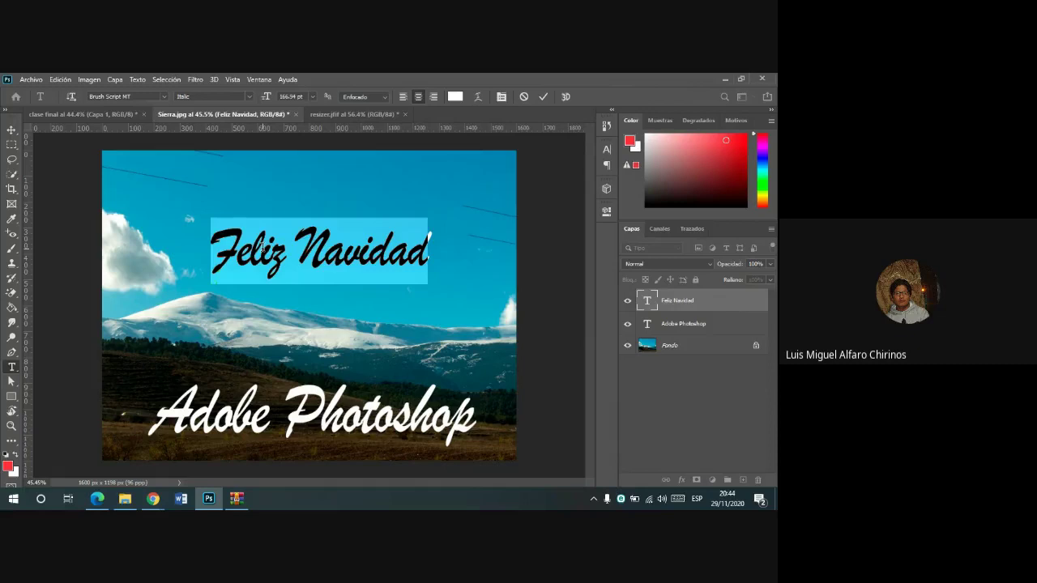
left_click(147, 95)
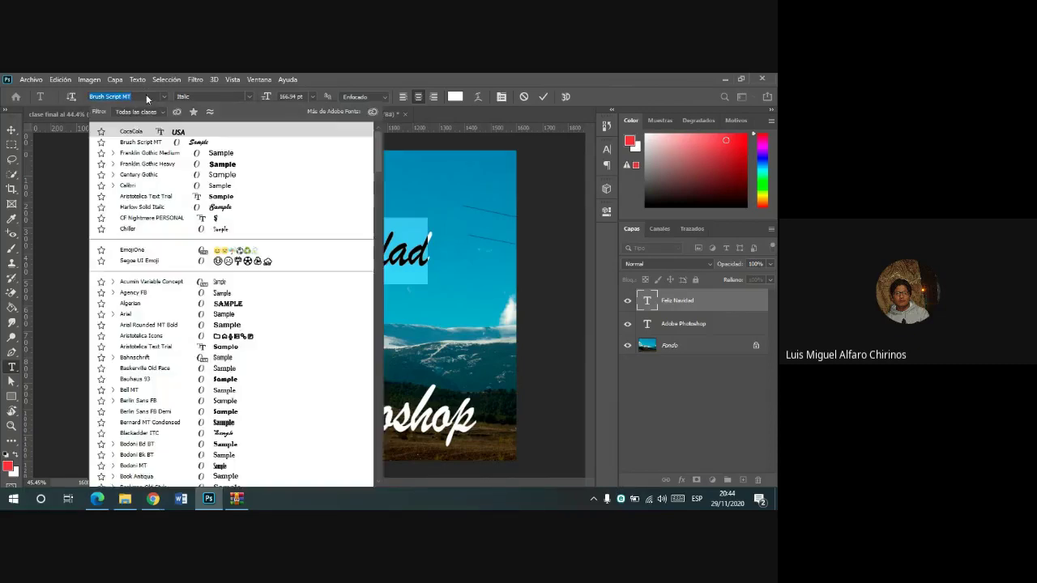
type("wini")
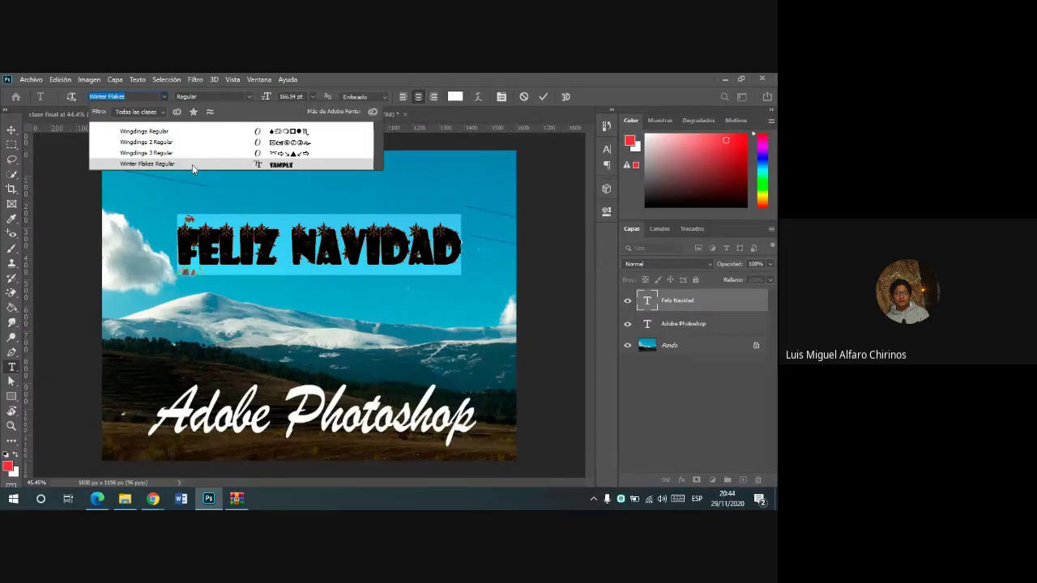
left_click(192, 165)
left_click(543, 96)
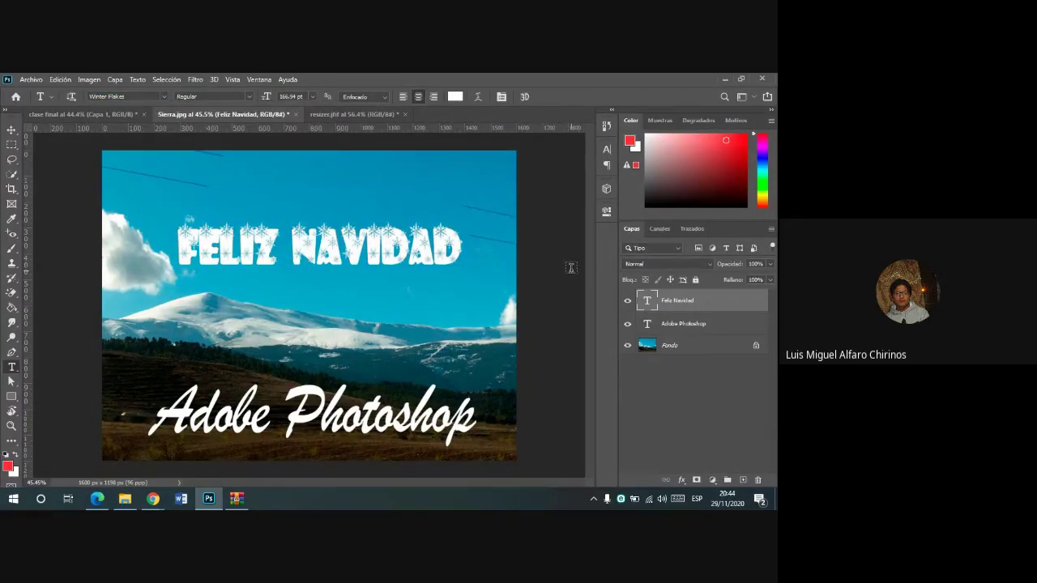
- Bring the Google Meet meeting back to the front
scroll(458, 236, "up", 1)
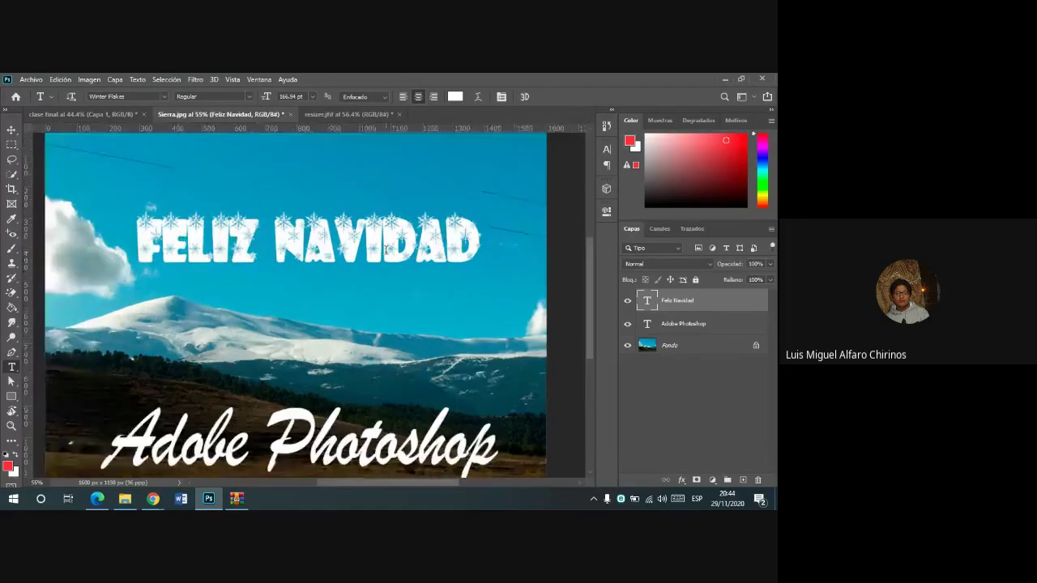
scroll(365, 227, "up", 1)
scroll(243, 211, "down", 1)
scroll(167, 203, "up", 1)
scroll(167, 204, "down", 1)
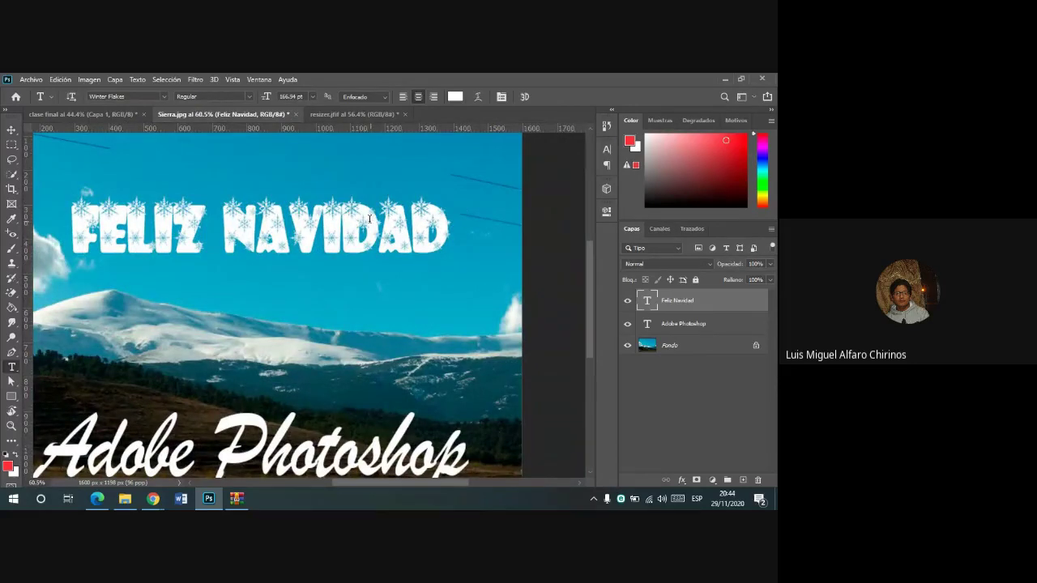
mouse_move(153, 498)
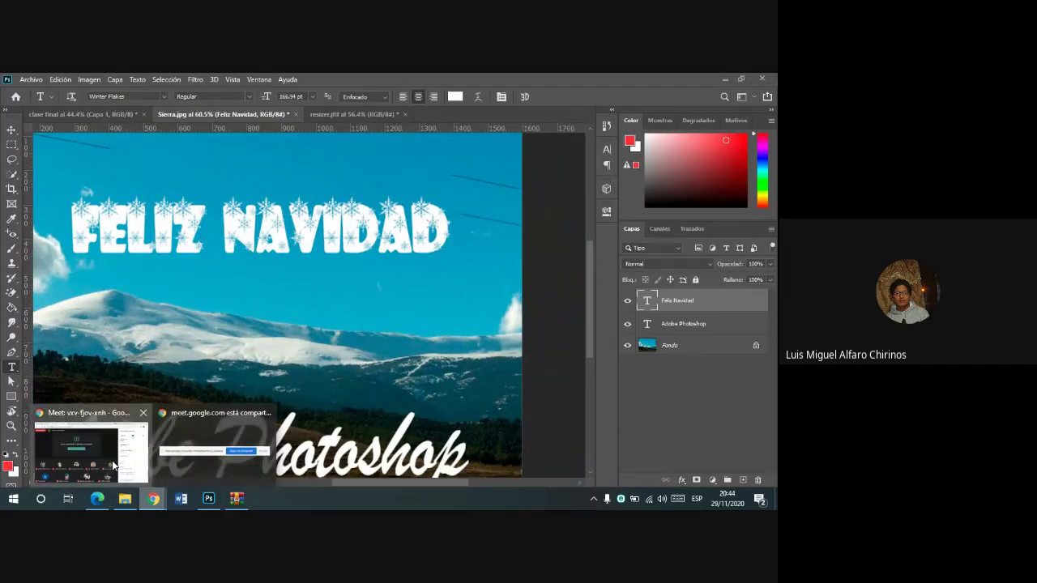
left_click(89, 441)
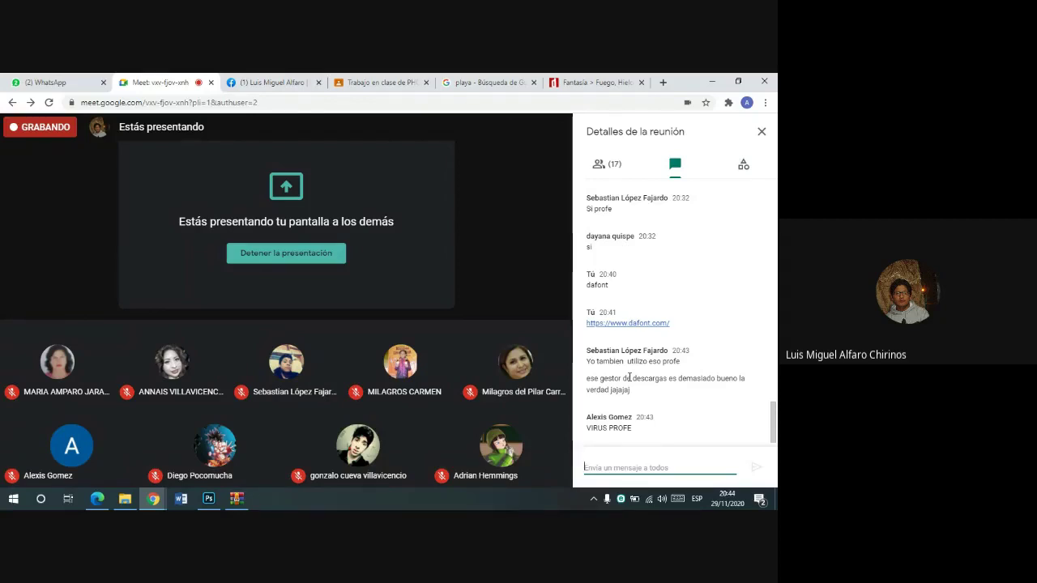
left_click(619, 81)
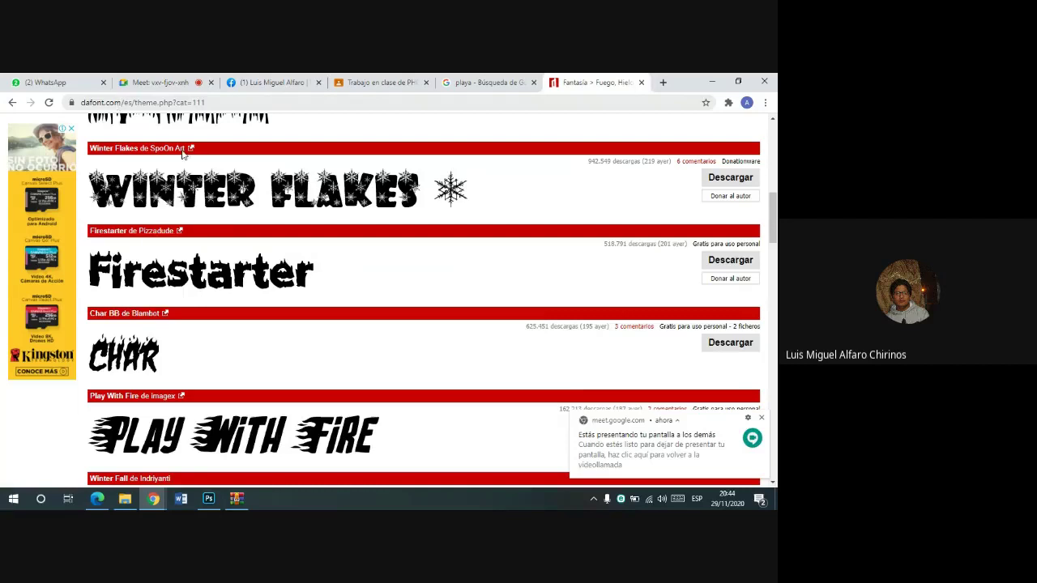
scroll(387, 201, "down", 2)
scroll(393, 186, "down", 3)
scroll(395, 181, "down", 4)
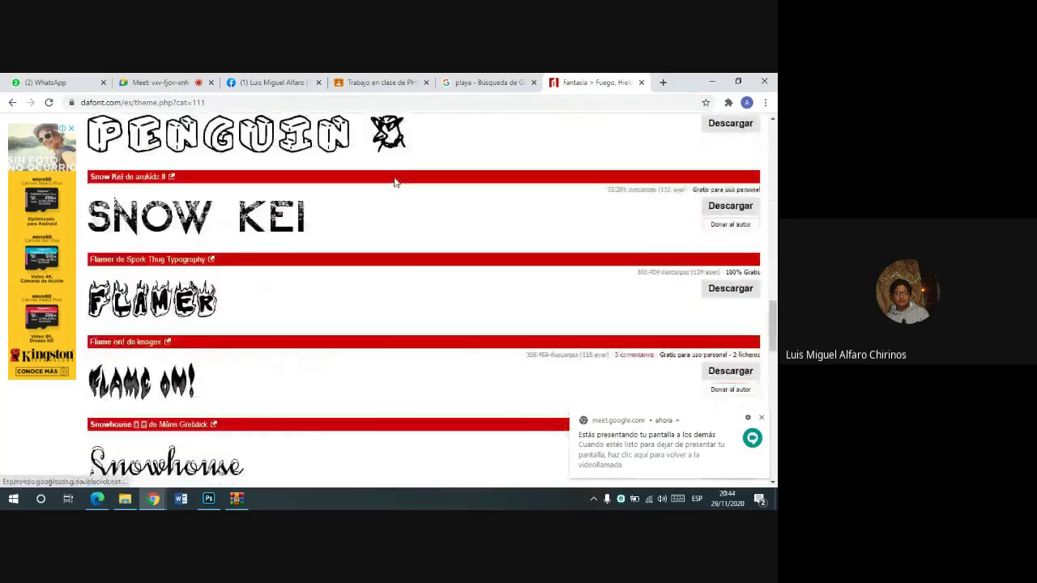
scroll(394, 181, "down", 3)
scroll(359, 215, "down", 2)
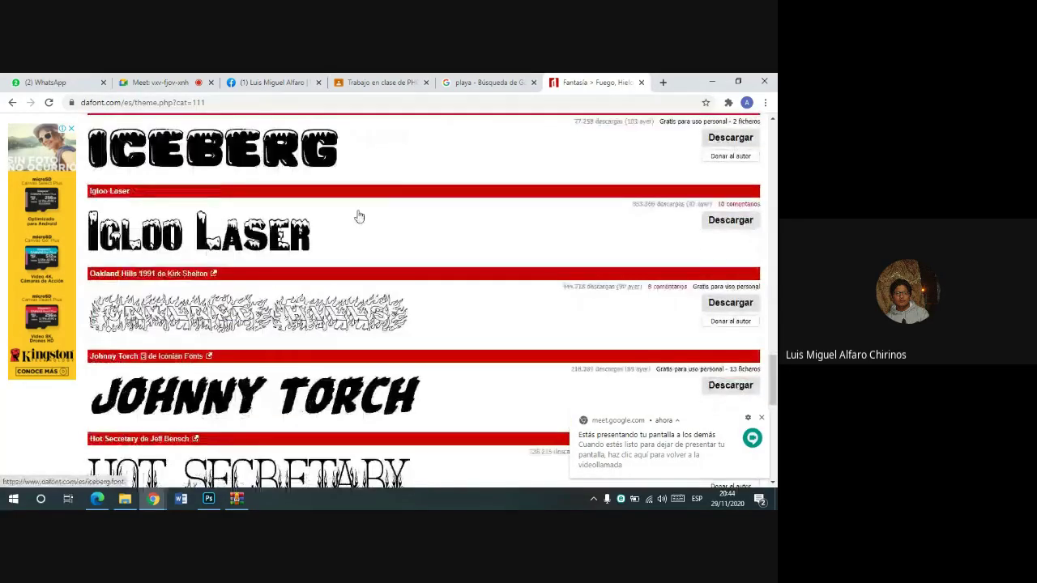
scroll(359, 215, "down", 1)
scroll(360, 209, "down", 4)
scroll(363, 212, "down", 2)
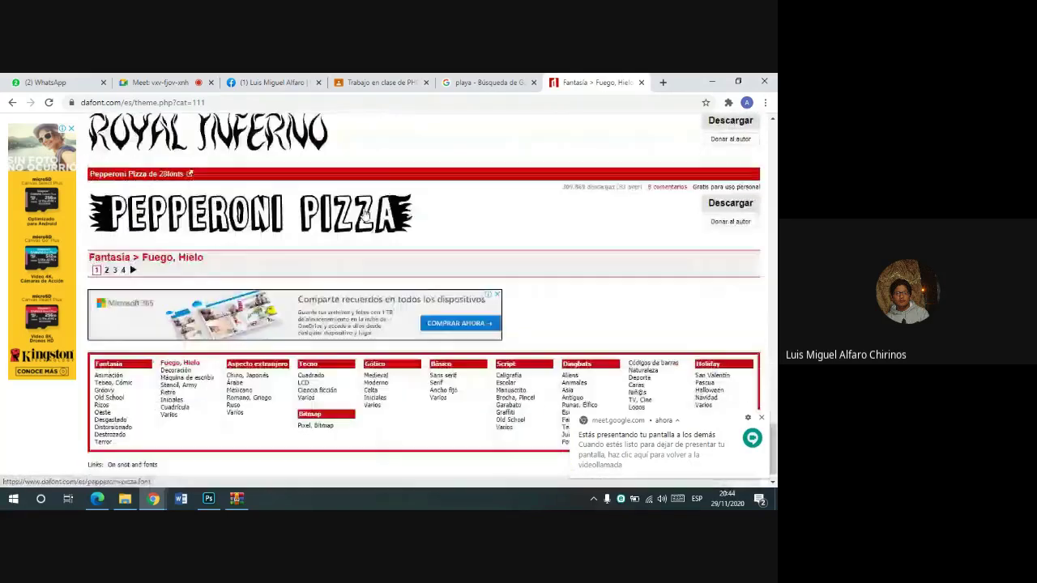
scroll(405, 243, "up", 10)
scroll(434, 264, "up", 8)
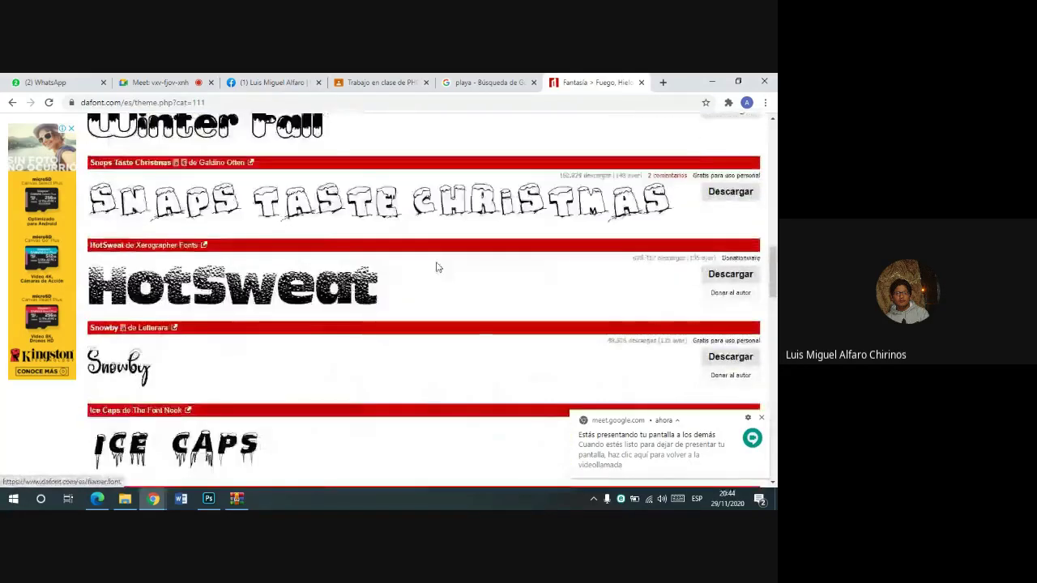
scroll(486, 267, "up", 10)
scroll(555, 258, "up", 3)
scroll(557, 254, "up", 3)
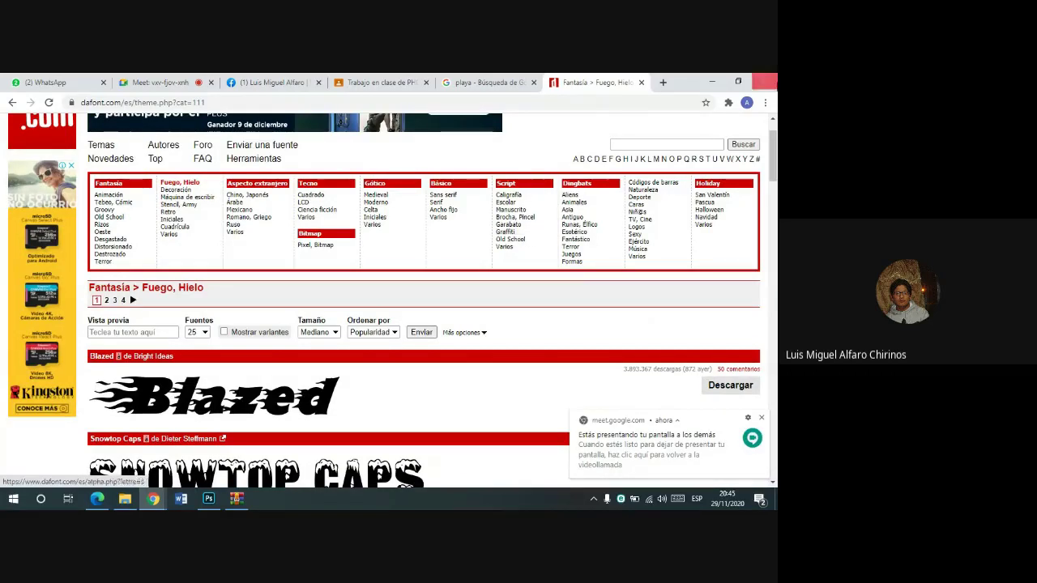
left_click(185, 79)
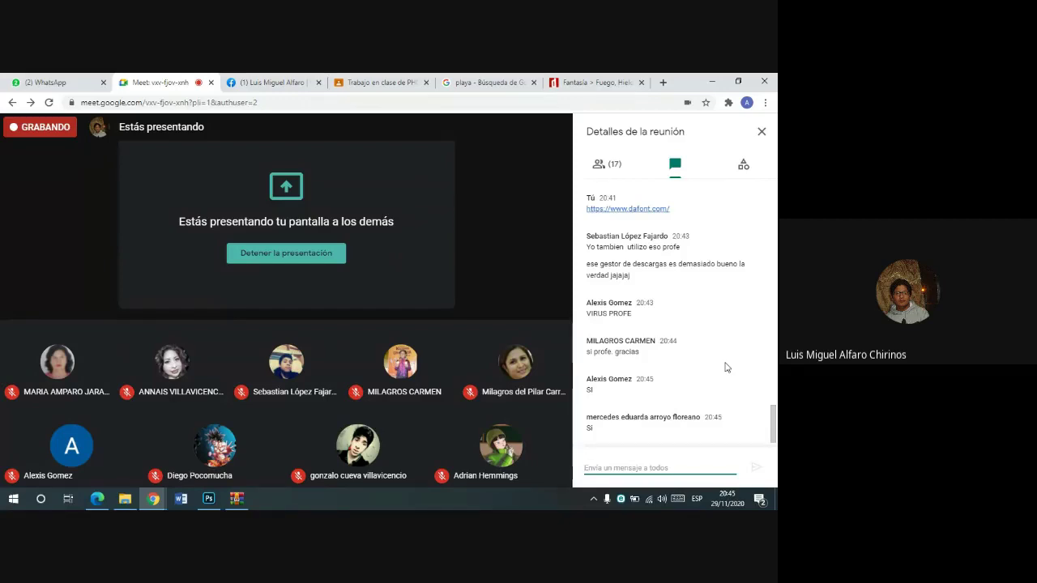
left_click(616, 81)
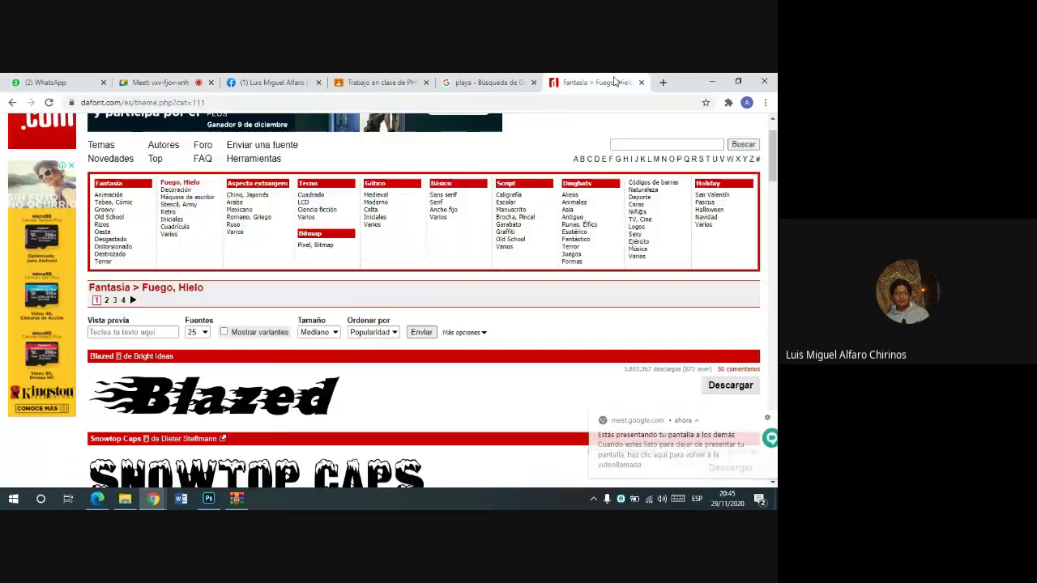
scroll(368, 243, "down", 5)
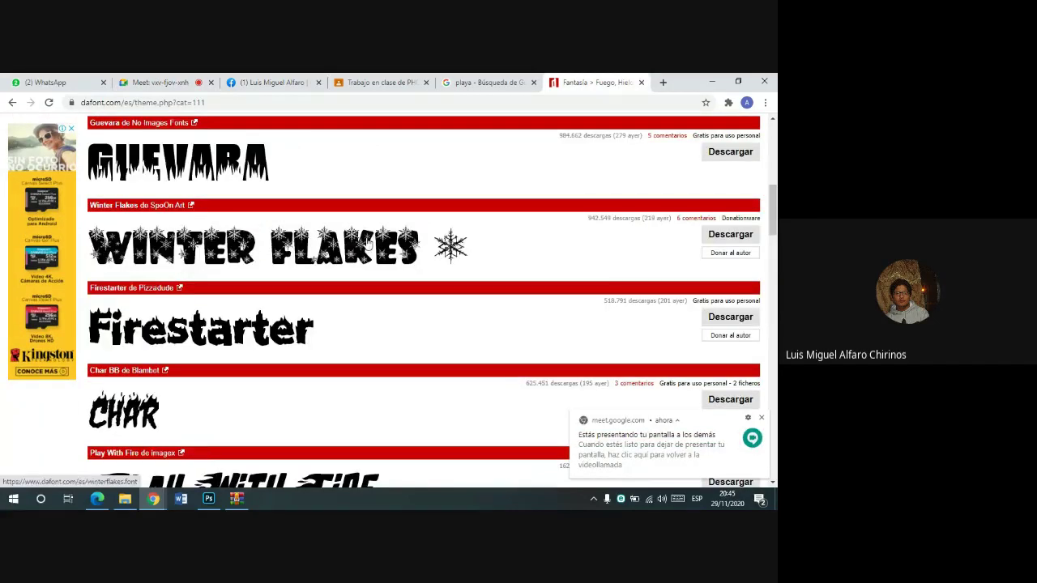
scroll(369, 243, "down", 3)
scroll(368, 243, "down", 3)
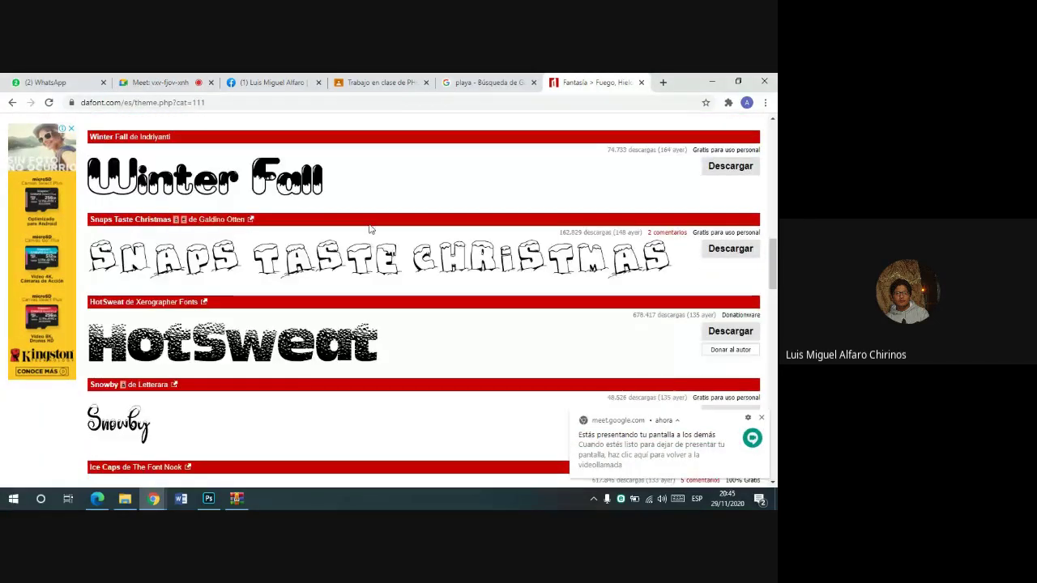
scroll(370, 227, "down", 2)
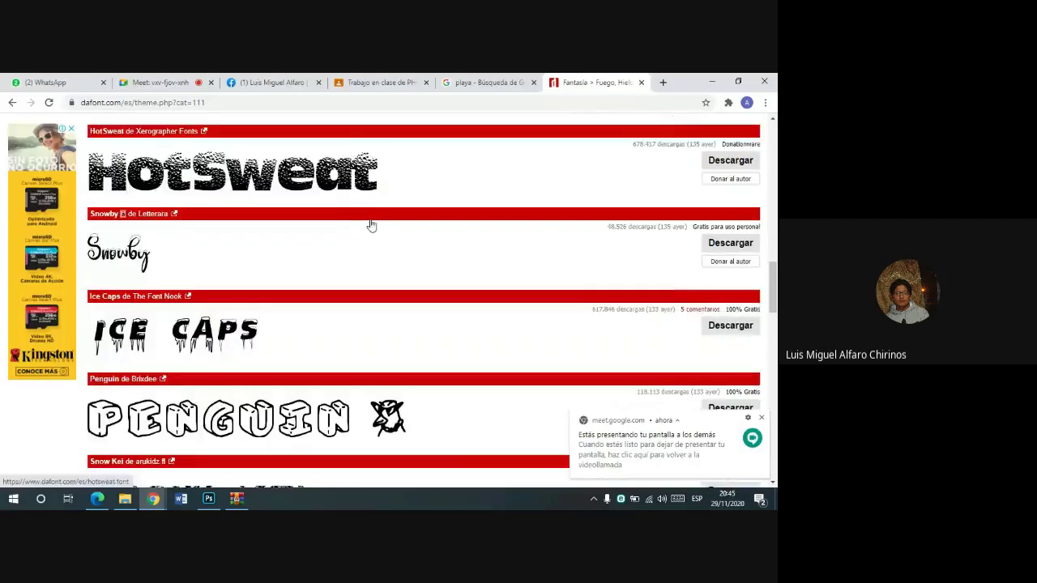
scroll(370, 225, "down", 1)
scroll(370, 225, "down", 2)
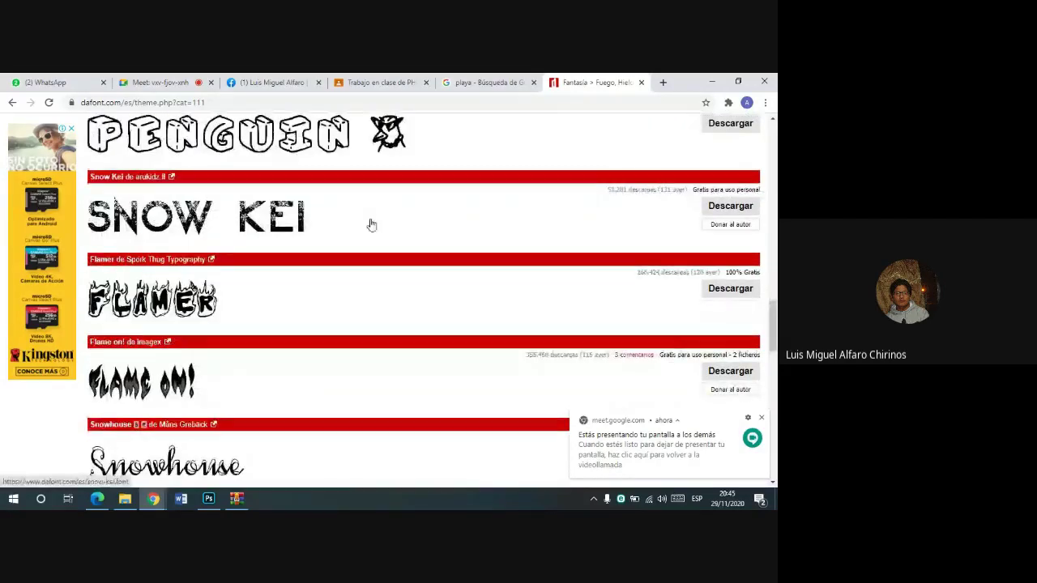
- Return to the 'playa' image results and select the query for replacement
scroll(369, 227, "down", 3)
scroll(389, 245, "up", 5)
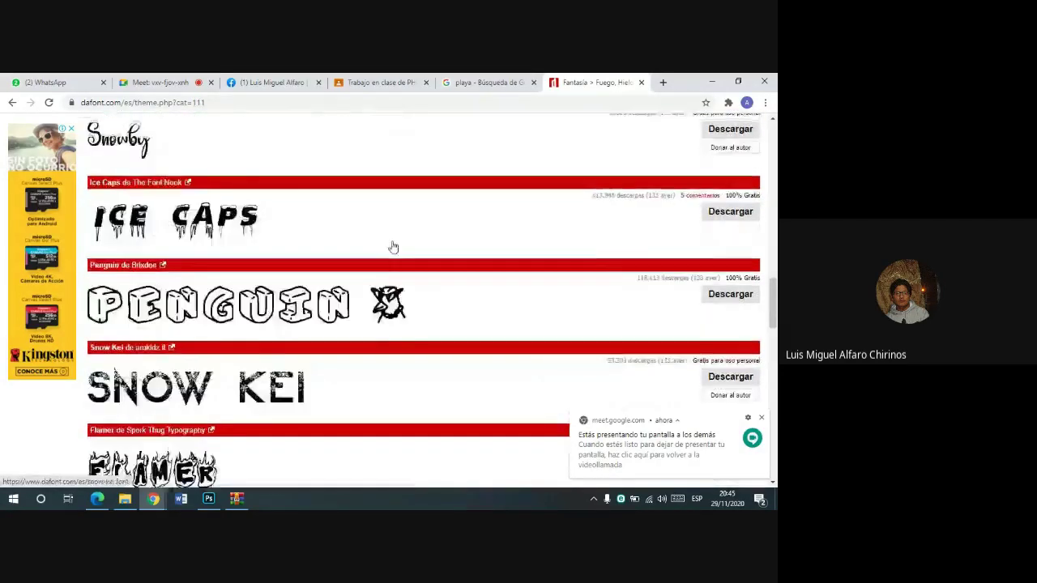
scroll(405, 238, "up", 4)
key("ctrl+shift+Tab")
left_click(430, 140)
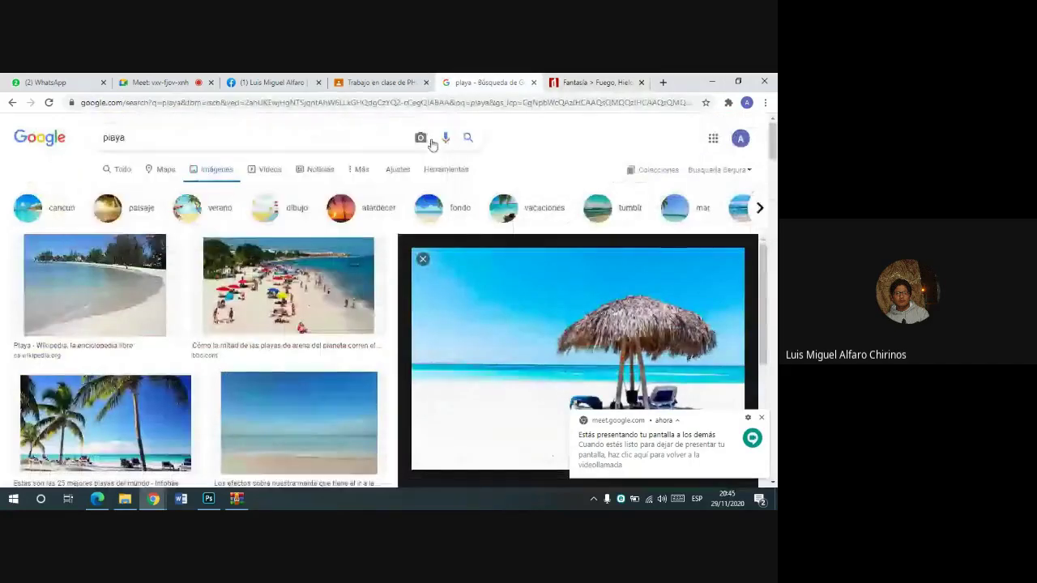
double_click(182, 139)
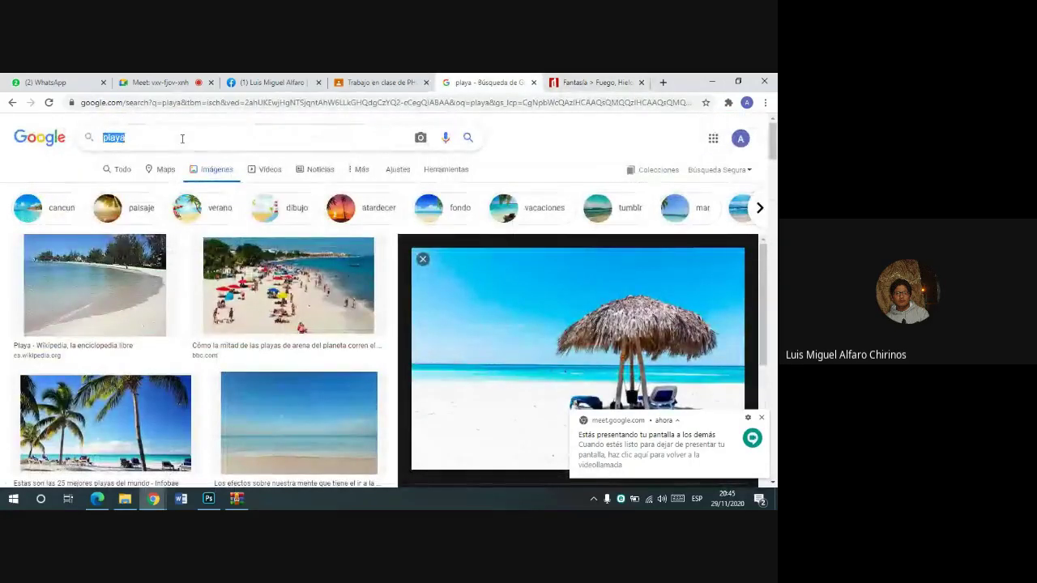
- Search Google Images for 'publicidad coca cola'
scroll(213, 257, "down", 2)
scroll(243, 243, "down", 3)
scroll(515, 232, "down", 3)
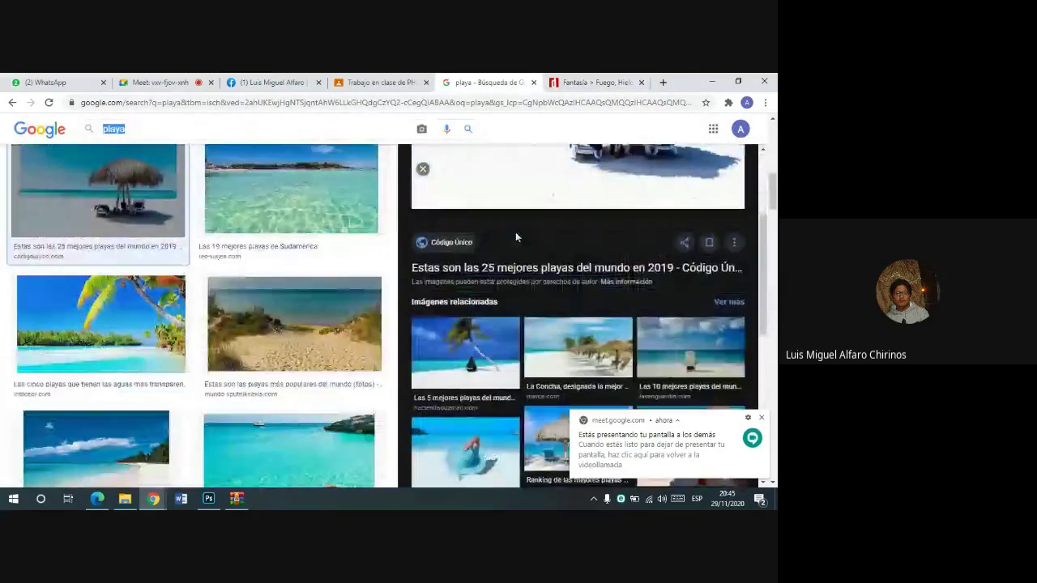
scroll(515, 232, "down", 3)
scroll(195, 243, "up", 3)
scroll(193, 169, "up", 2)
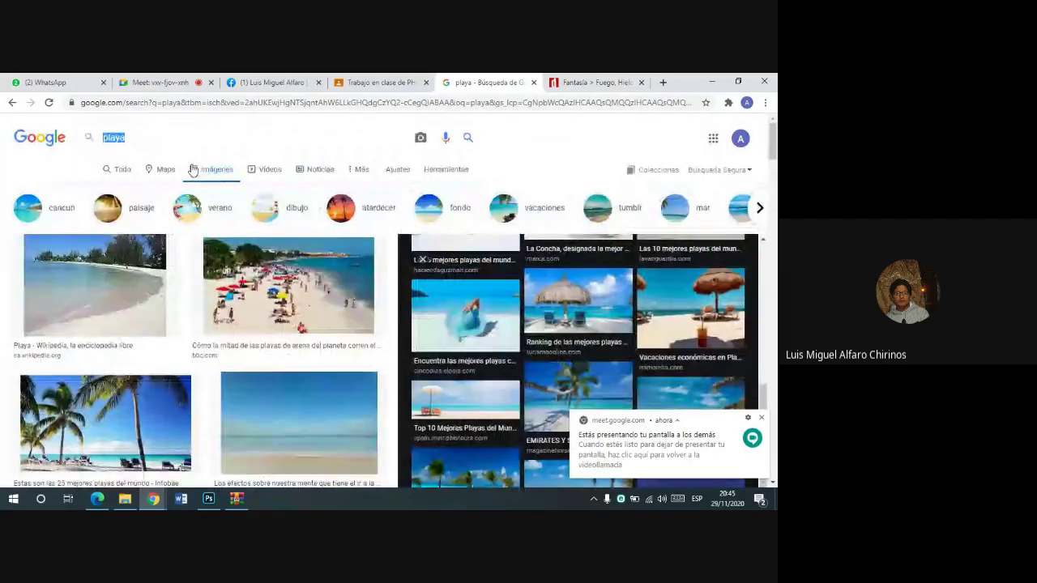
type("publicioad ")
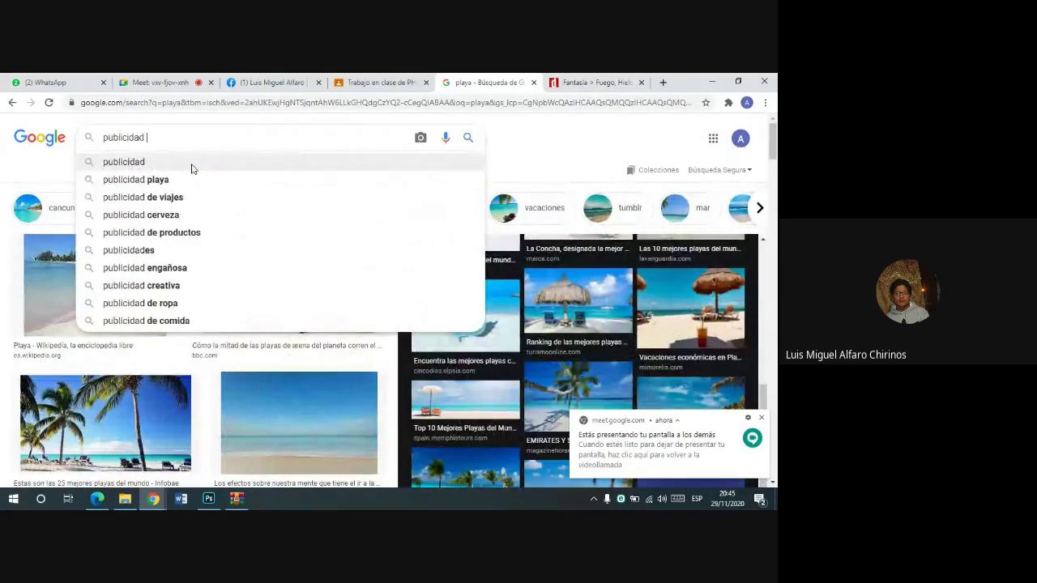
type("cocal")
key("BackSpace")
key("BackSpace")
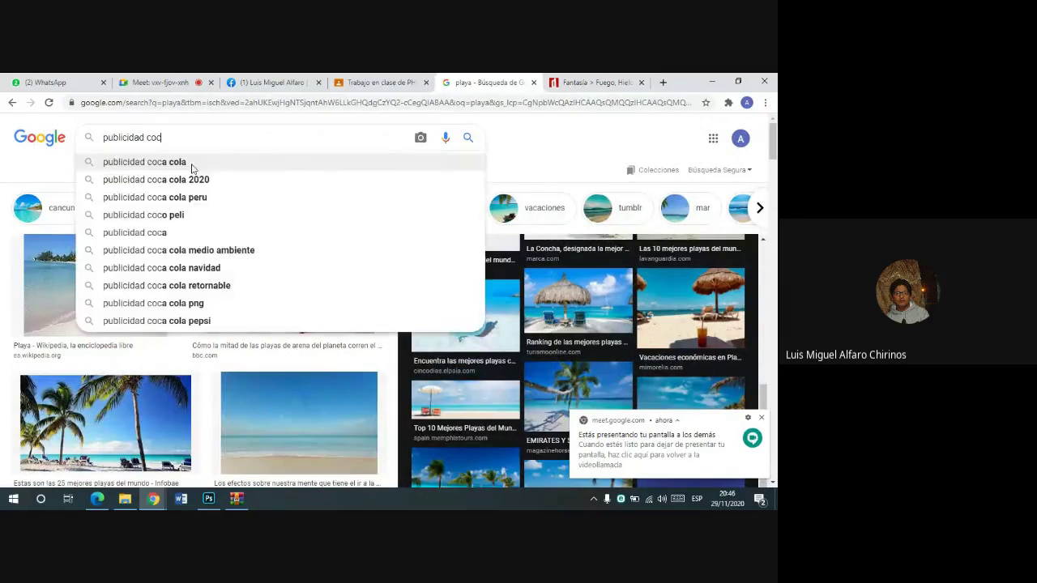
left_click(192, 164)
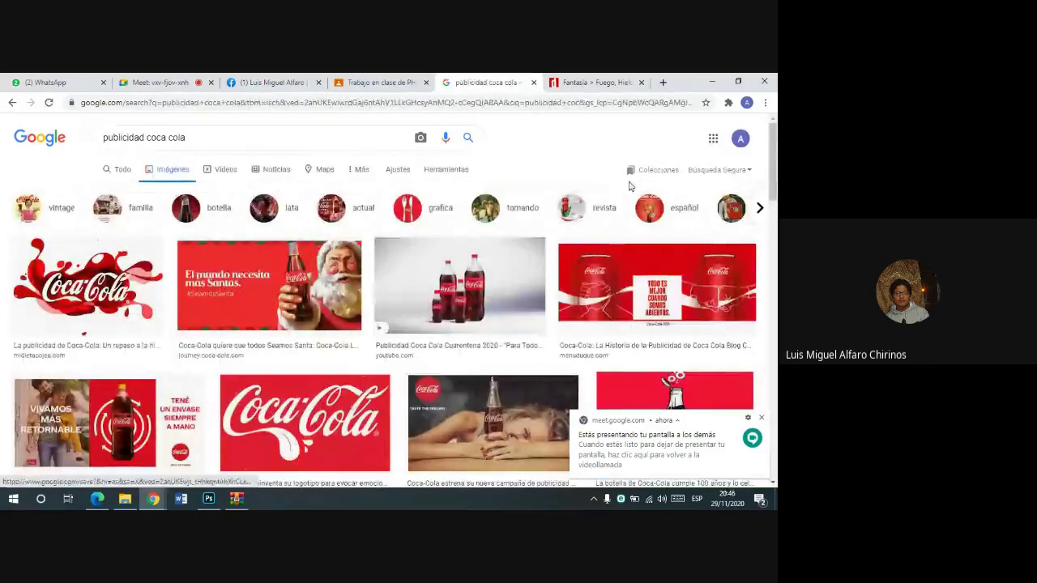
- Browse the Coca-Cola ad results, then select 'coca cola' in the query for replacement
scroll(636, 198, "down", 2)
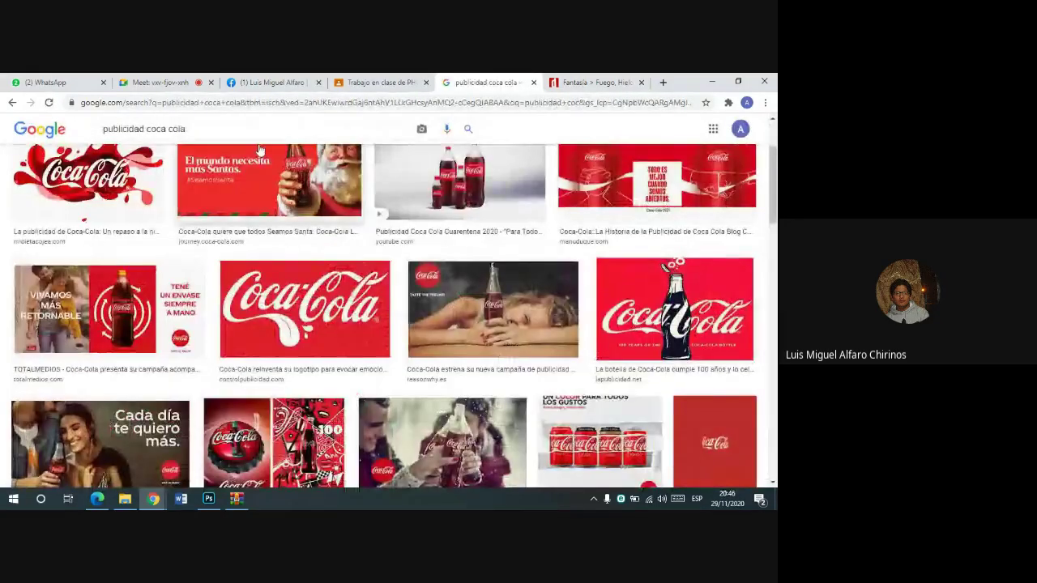
scroll(281, 146, "down", 2)
scroll(281, 145, "down", 2)
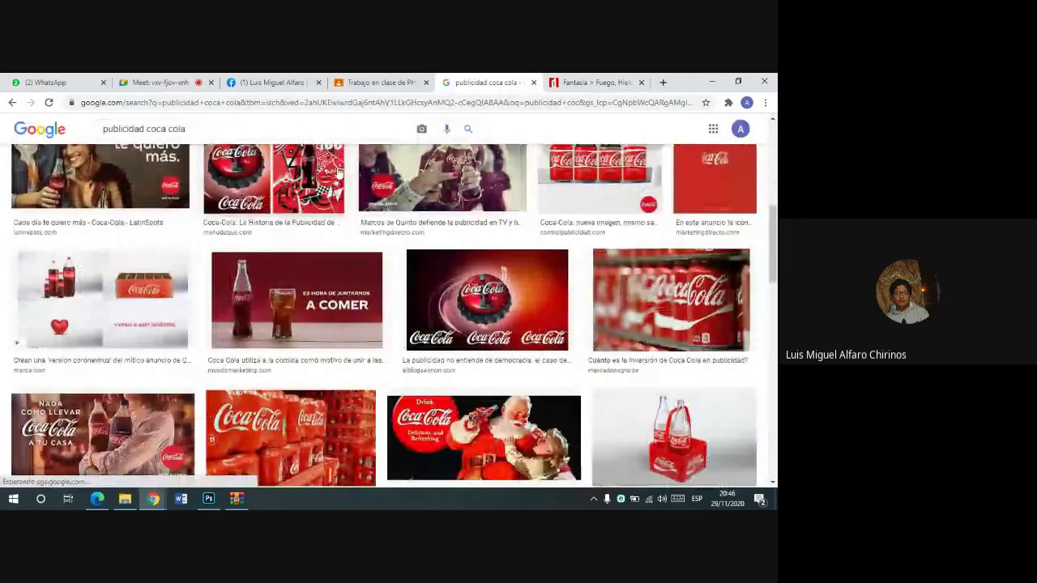
scroll(342, 167, "down", 2)
scroll(343, 168, "down", 3)
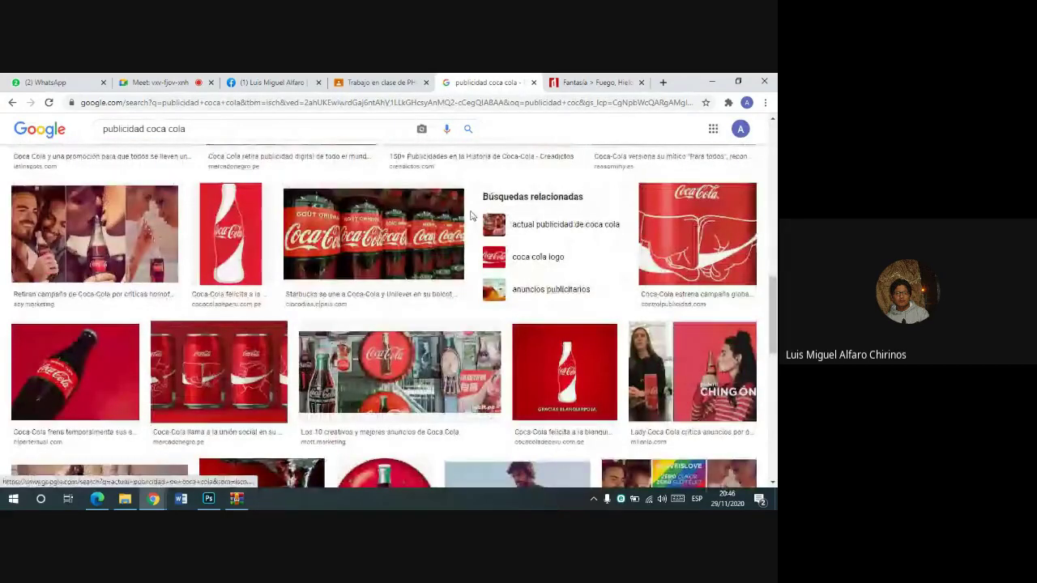
scroll(409, 210, "down", 2)
scroll(409, 210, "down", 1)
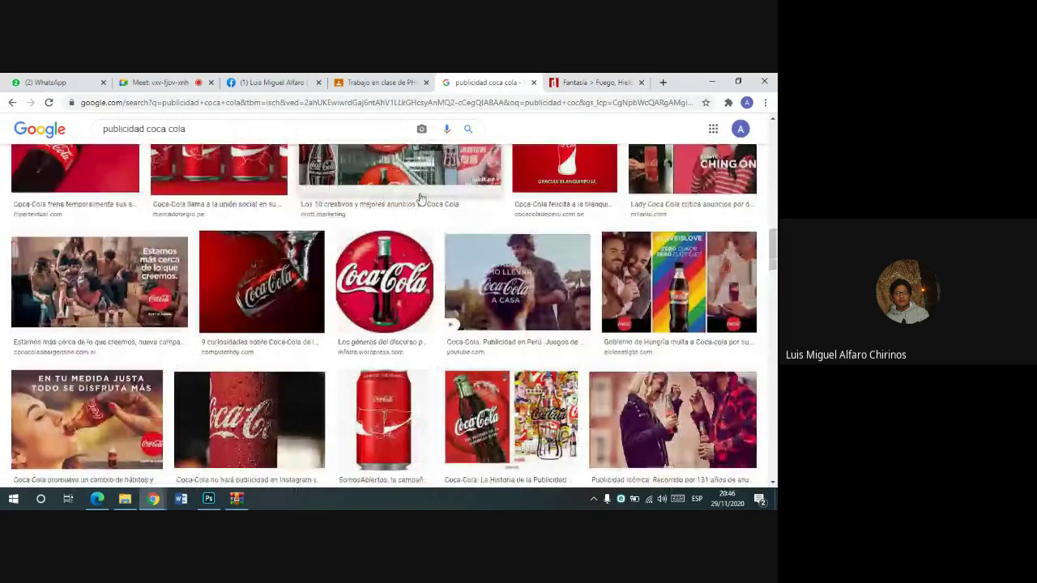
scroll(421, 198, "down", 2)
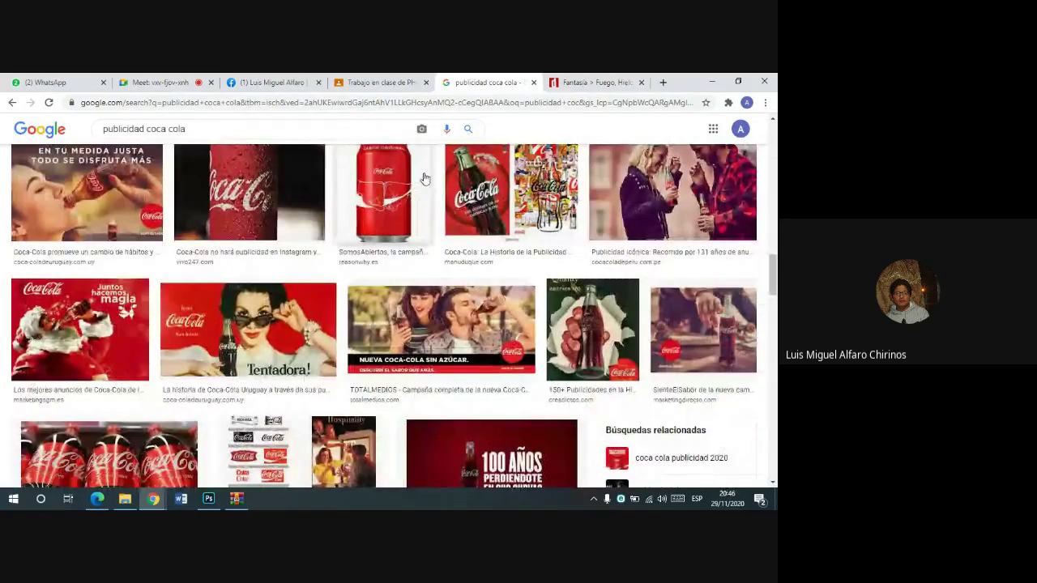
scroll(225, 179, "down", 1)
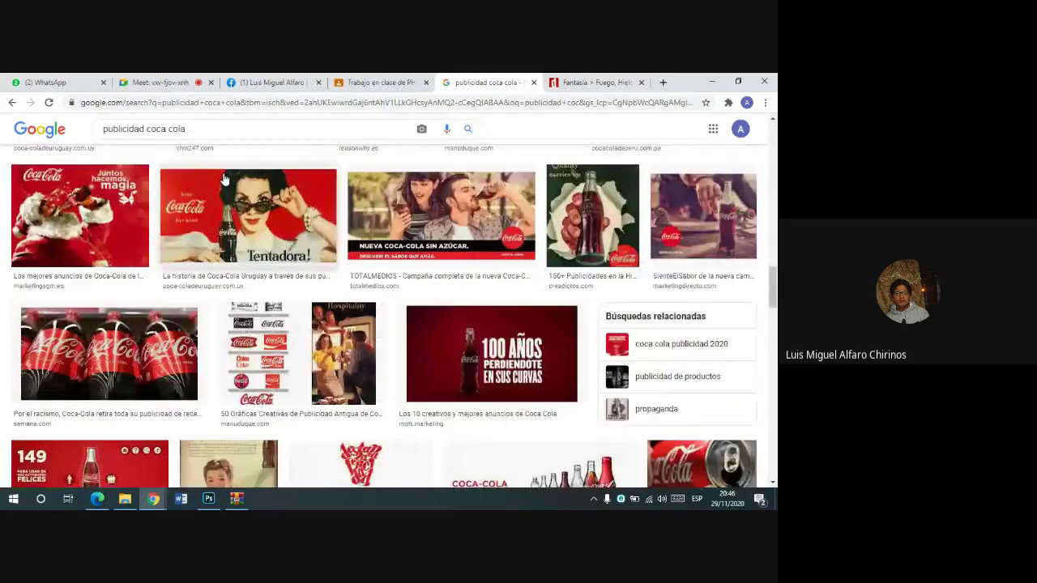
scroll(225, 179, "down", 1)
scroll(224, 174, "down", 1)
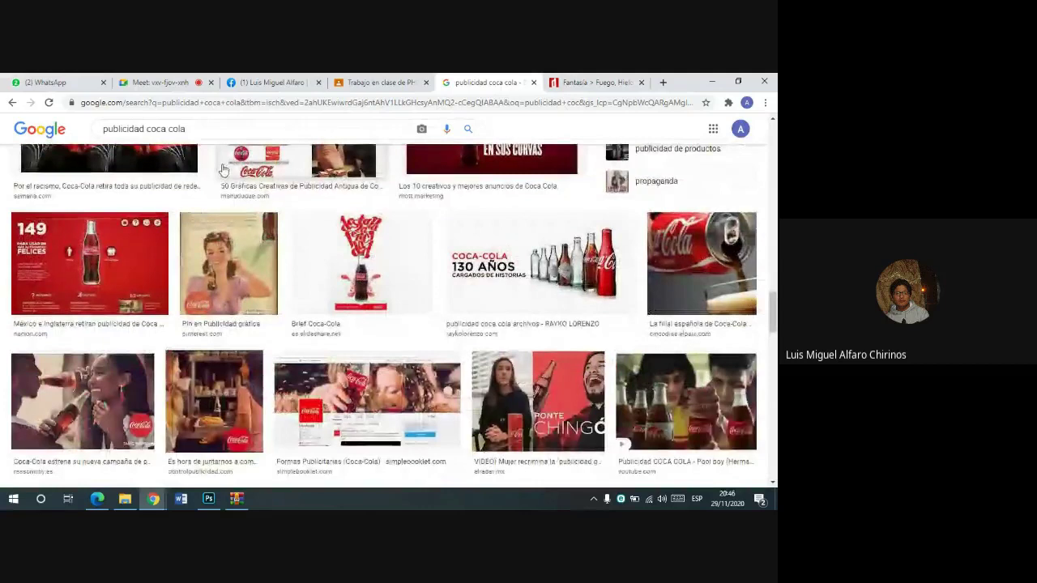
scroll(203, 186, "down", 3)
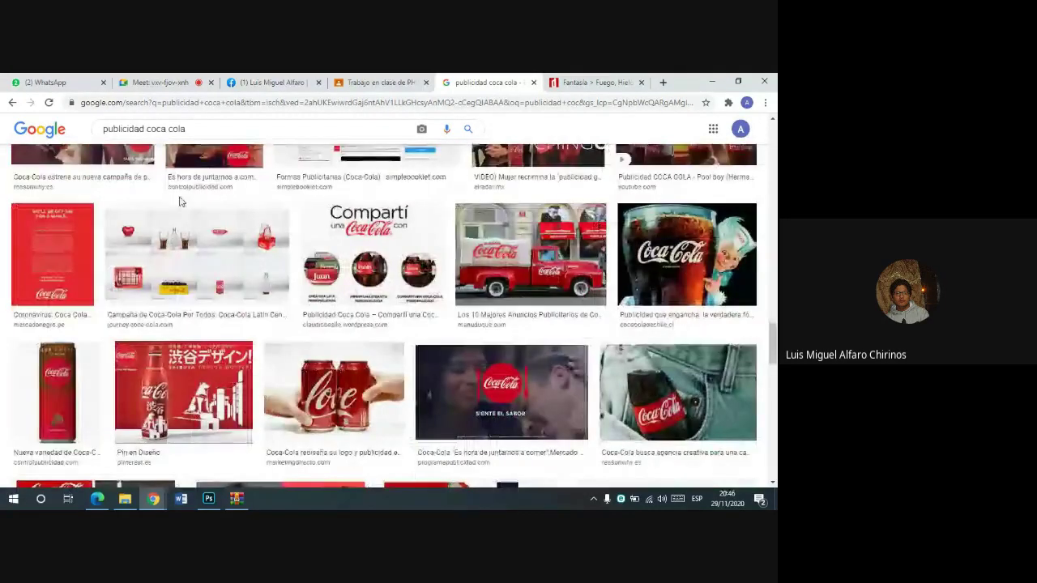
scroll(376, 223, "down", 2)
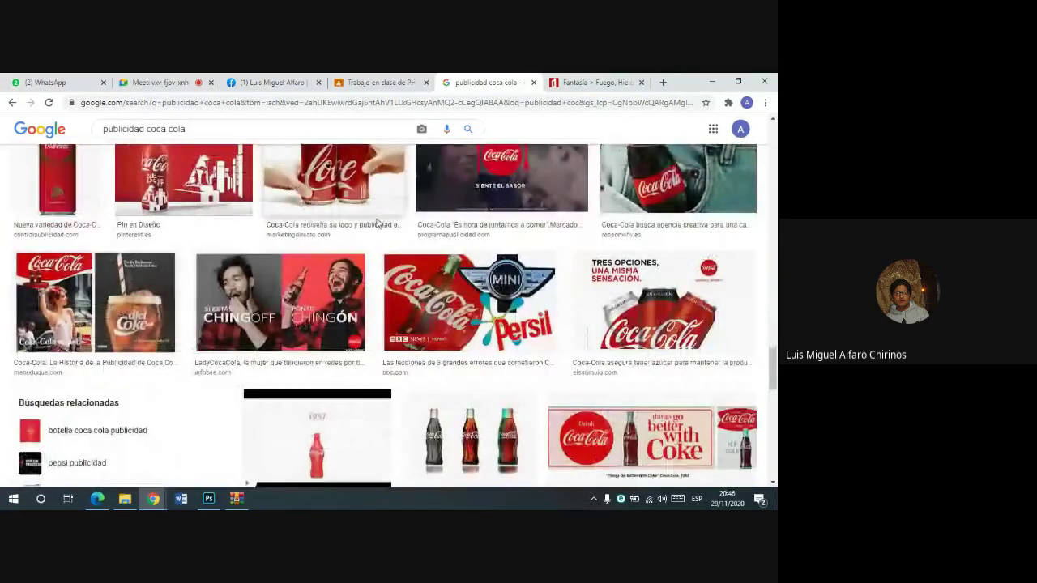
scroll(376, 223, "down", 3)
scroll(409, 234, "down", 3)
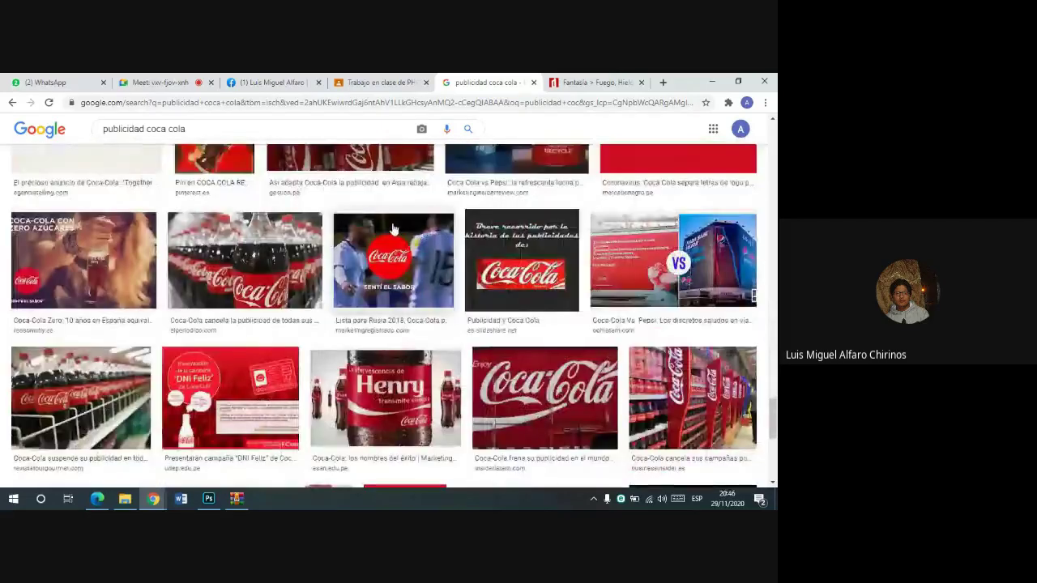
scroll(389, 239, "down", 2)
scroll(502, 280, "up", 3)
scroll(681, 304, "up", 3)
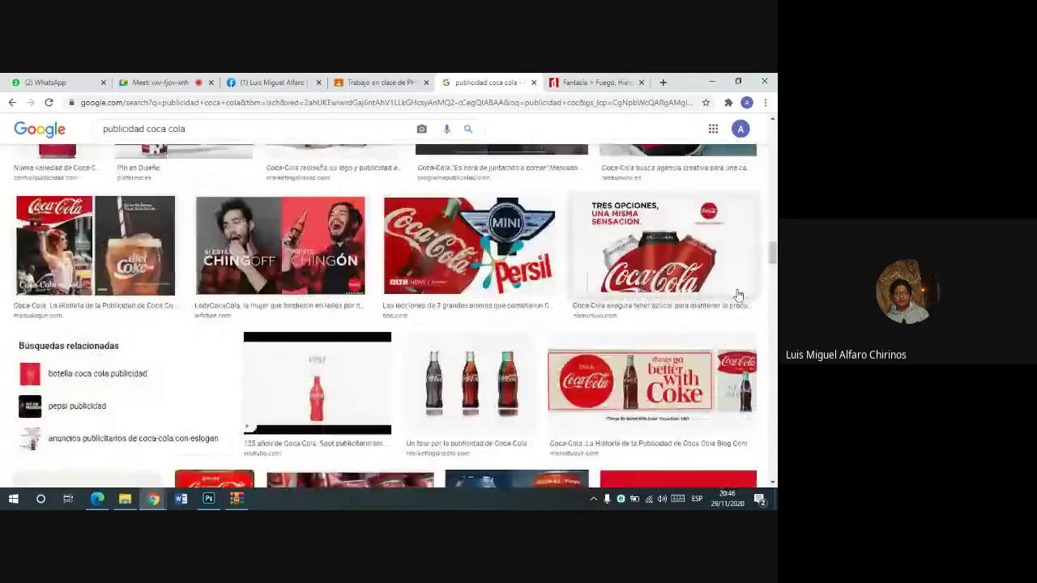
scroll(737, 295, "up", 2)
left_click_drag(772, 238, 771, 121)
left_click_drag(186, 138, 147, 138)
- Search for 'publicidad gaseosa' and scroll through the soft-drink ad results
type("gas")
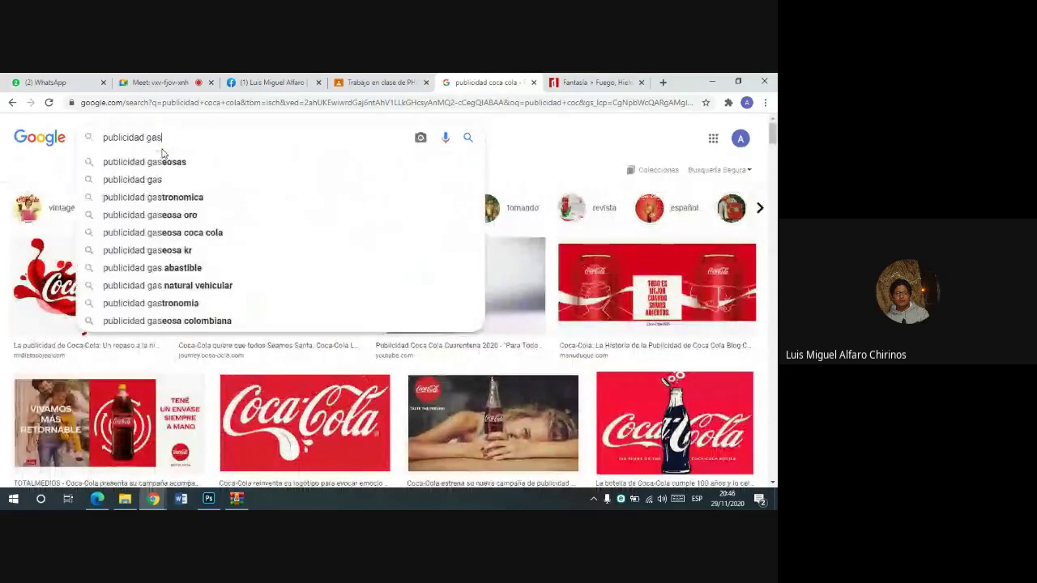
type("eosa")
key("Return")
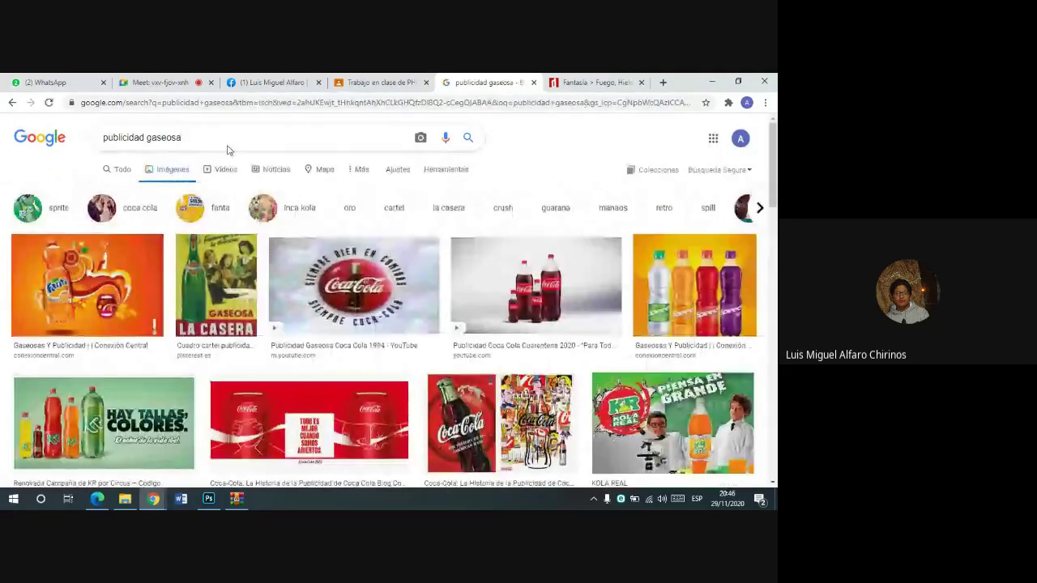
scroll(319, 178, "down", 2)
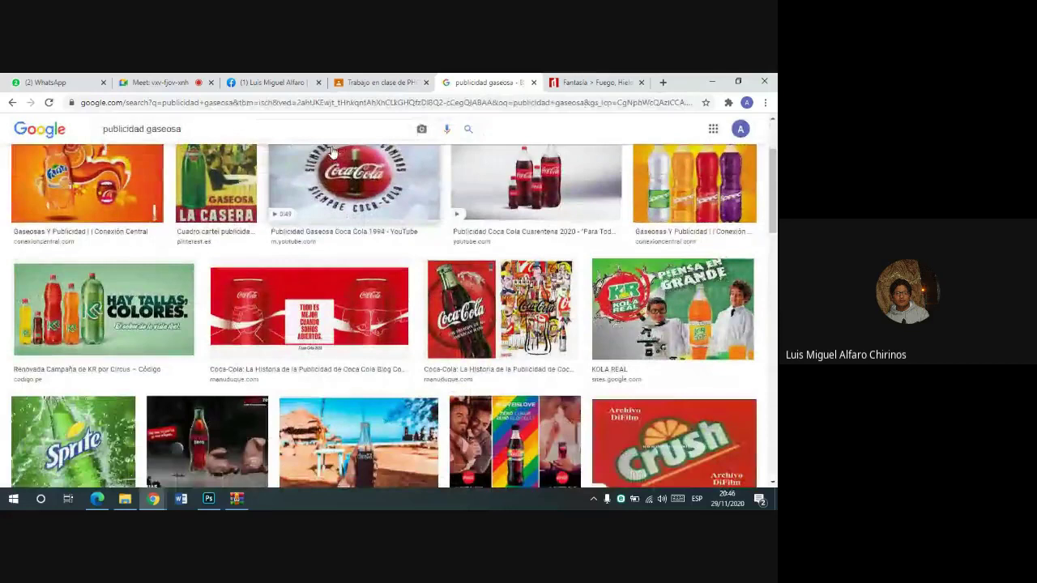
scroll(331, 152, "down", 2)
scroll(331, 152, "down", 1)
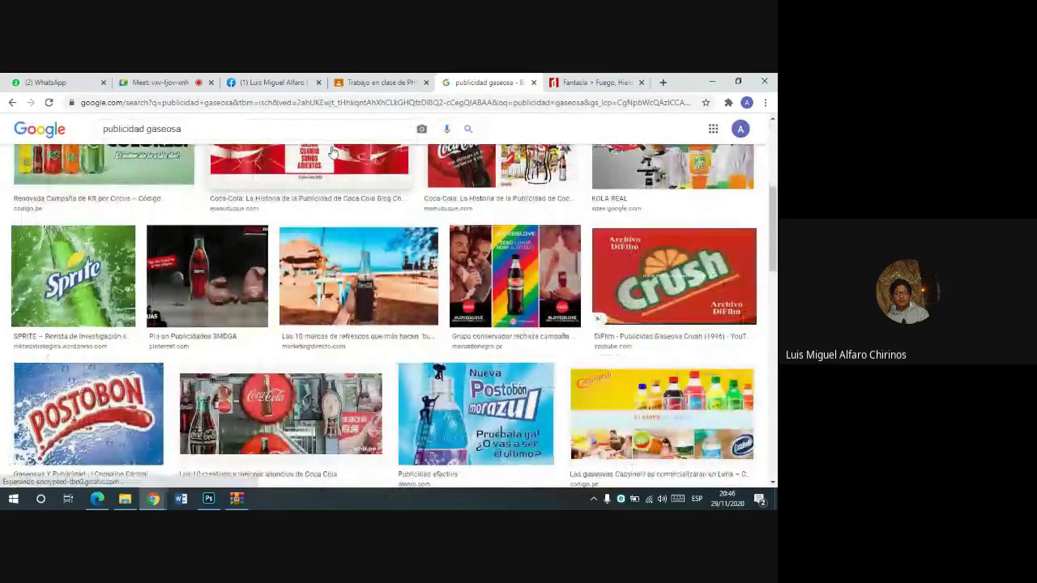
scroll(331, 152, "down", 3)
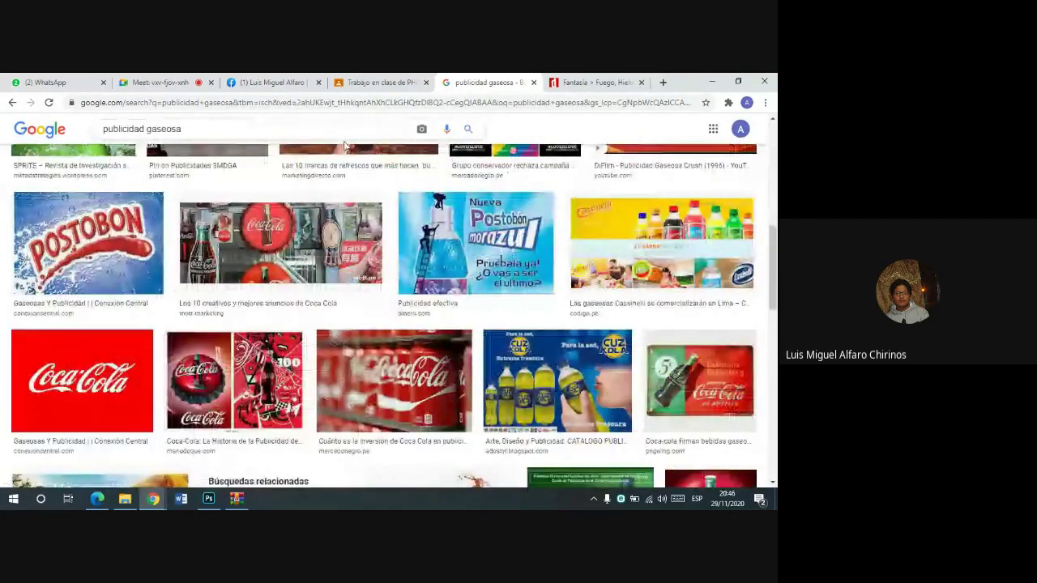
scroll(344, 146, "down", 2)
scroll(343, 147, "down", 3)
scroll(343, 145, "down", 1)
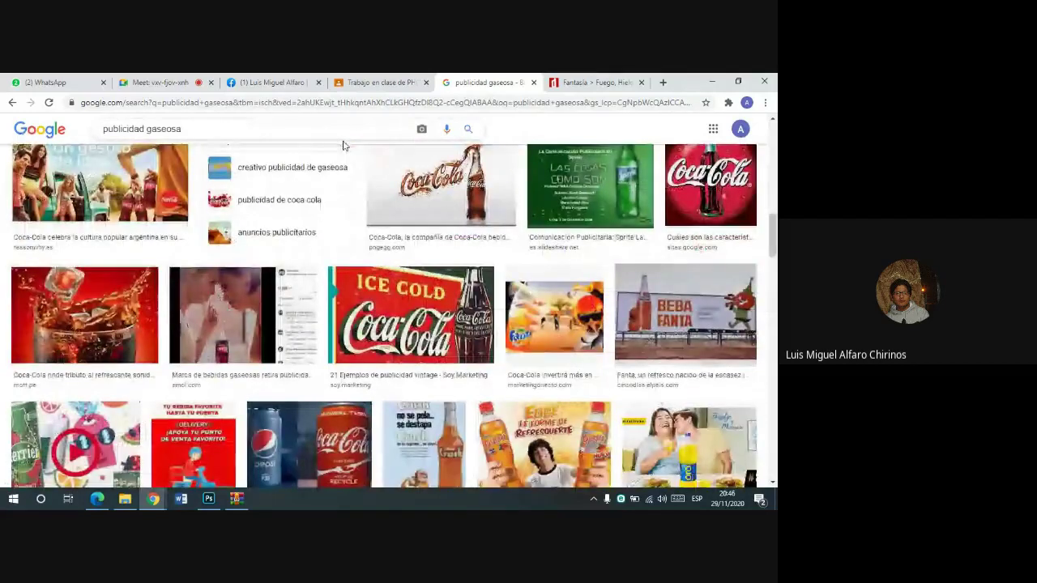
scroll(324, 172, "down", 2)
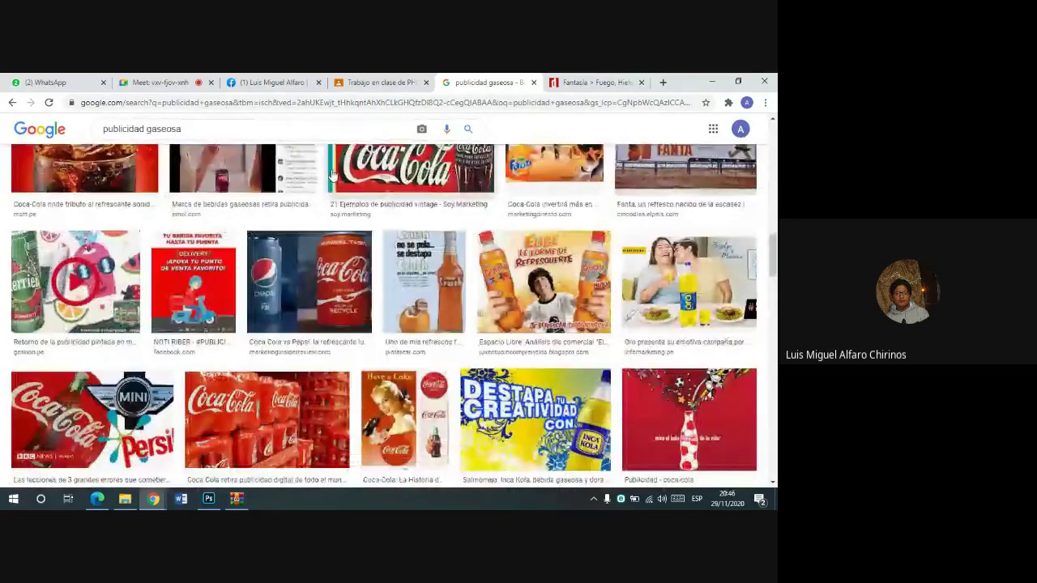
scroll(289, 213, "down", 4)
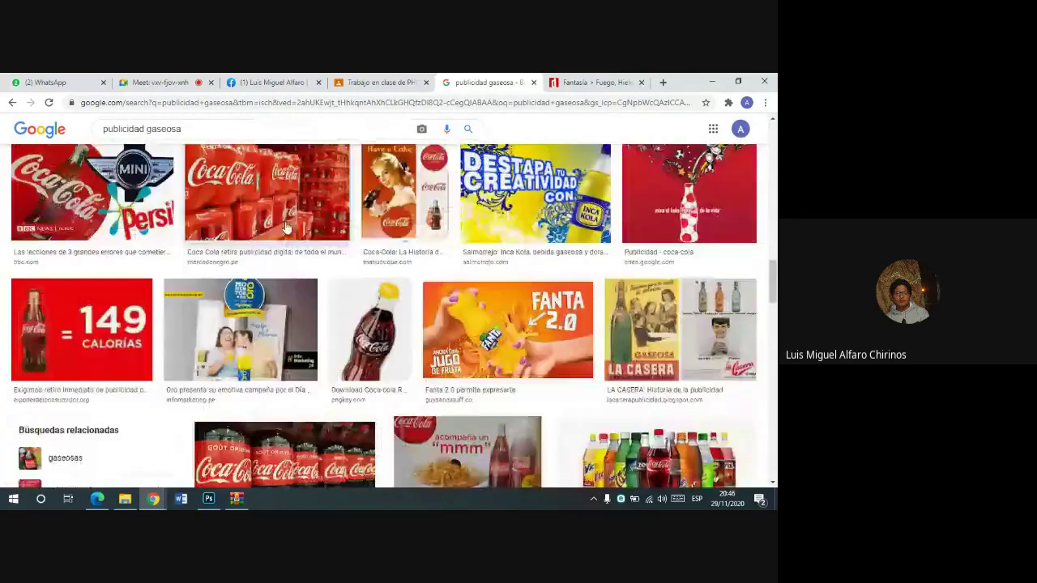
scroll(290, 213, "down", 3)
scroll(501, 211, "down", 3)
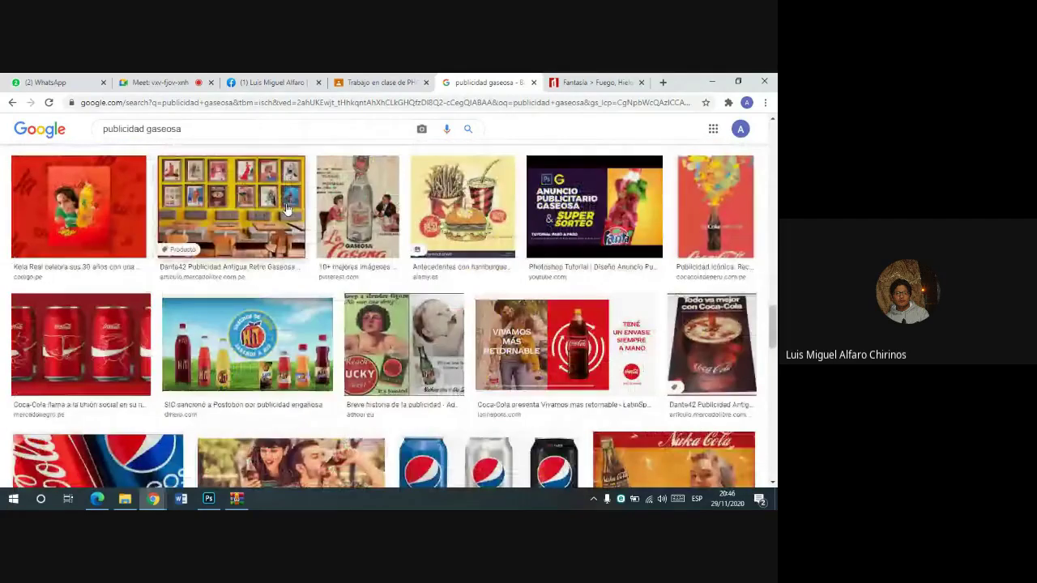
- Save the Fanta tutorial image preview as hqdefault.jpg
left_click(632, 209)
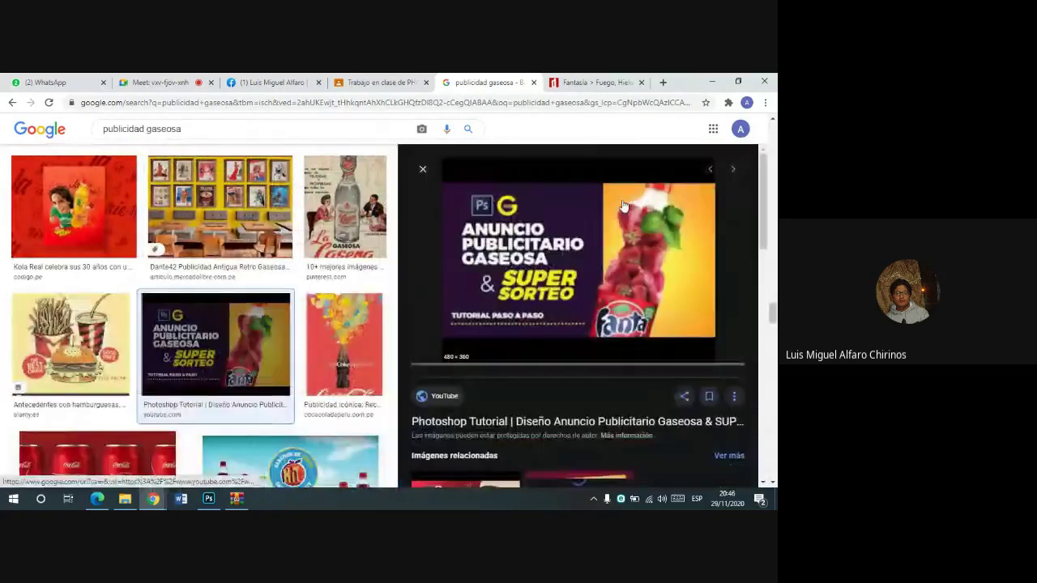
right_click(538, 230)
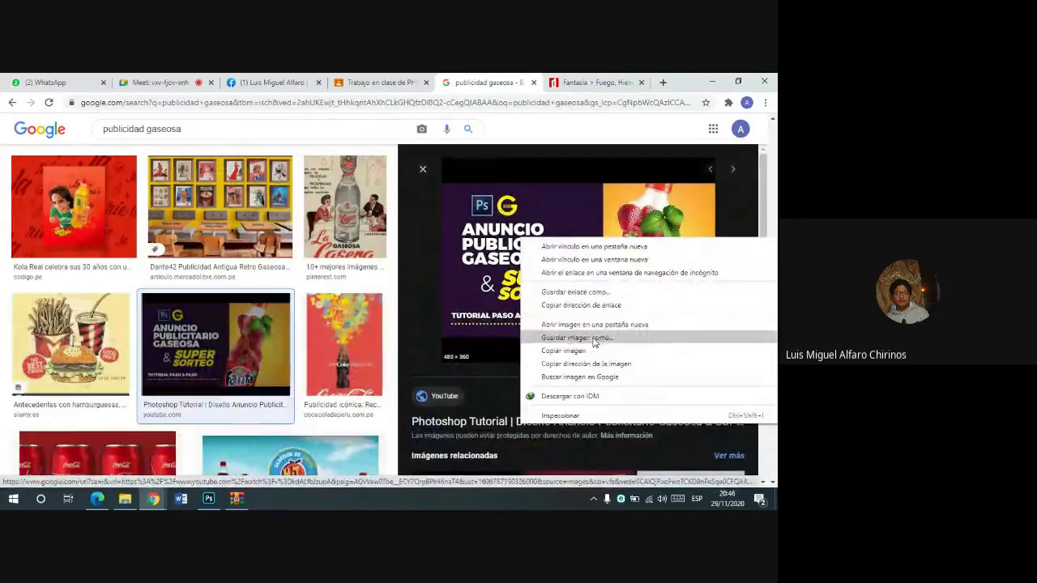
left_click(589, 336)
left_click(293, 330)
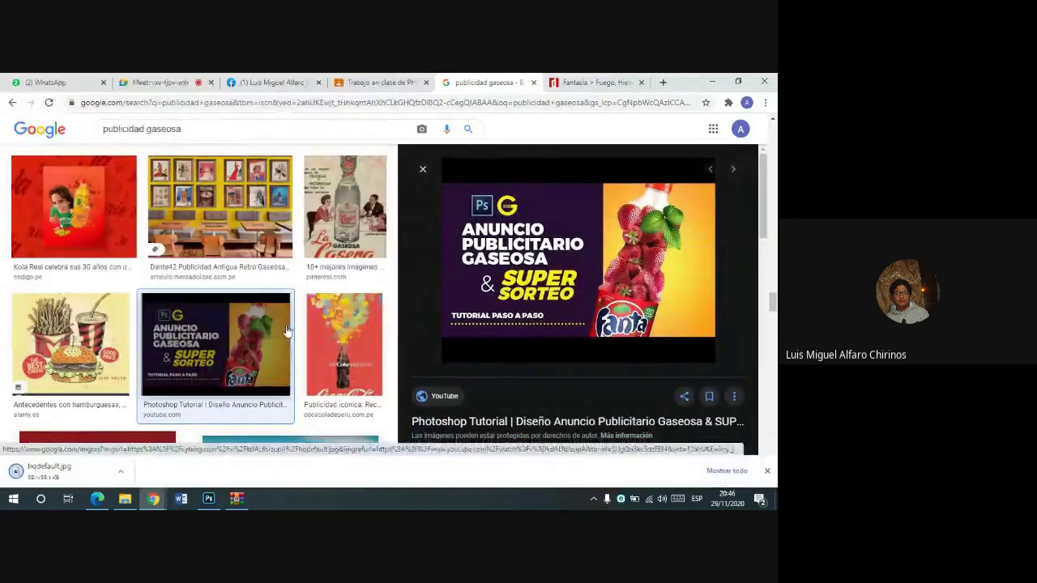
- Send hqdefault.jpg to the WhatsApp class group, then drag it into Photoshop
mouse_move(28, 483)
left_mouse_down()
mouse_move(29, 81)
mouse_move(474, 251)
left_mouse_up()
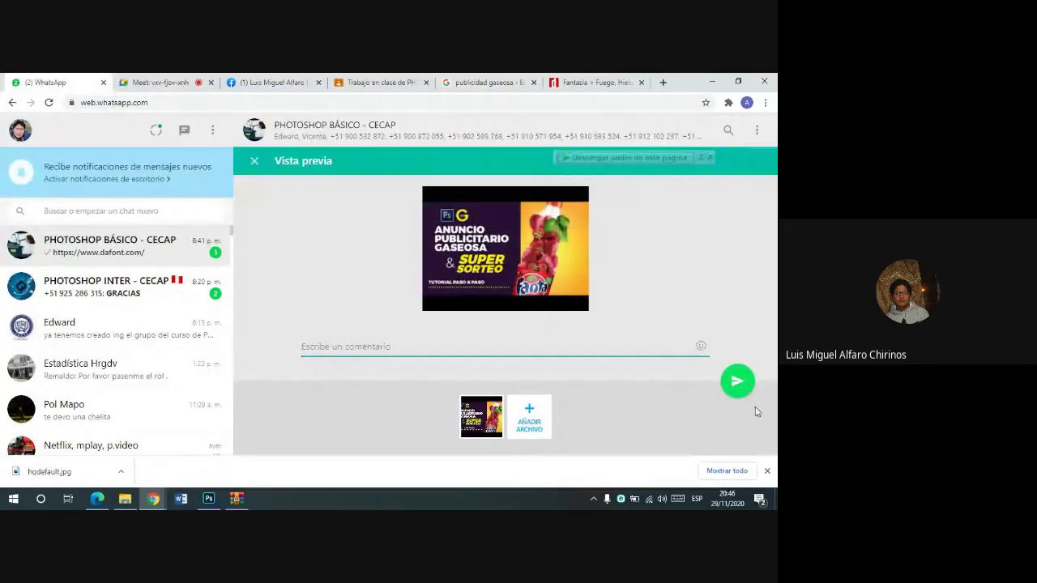
left_click(737, 381)
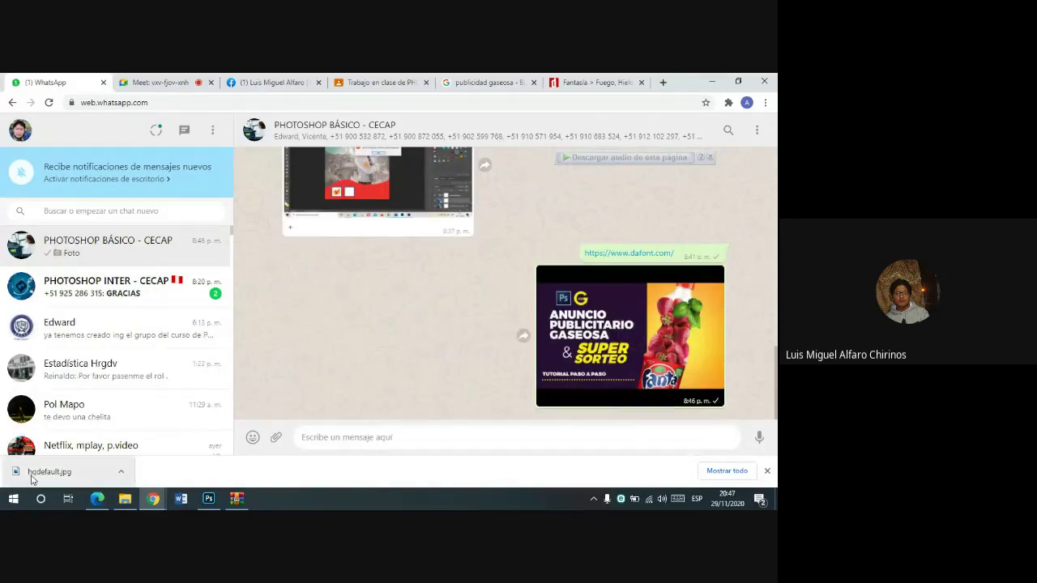
mouse_move(32, 480)
left_mouse_down()
mouse_move(480, 123)
mouse_move(474, 106)
left_mouse_up()
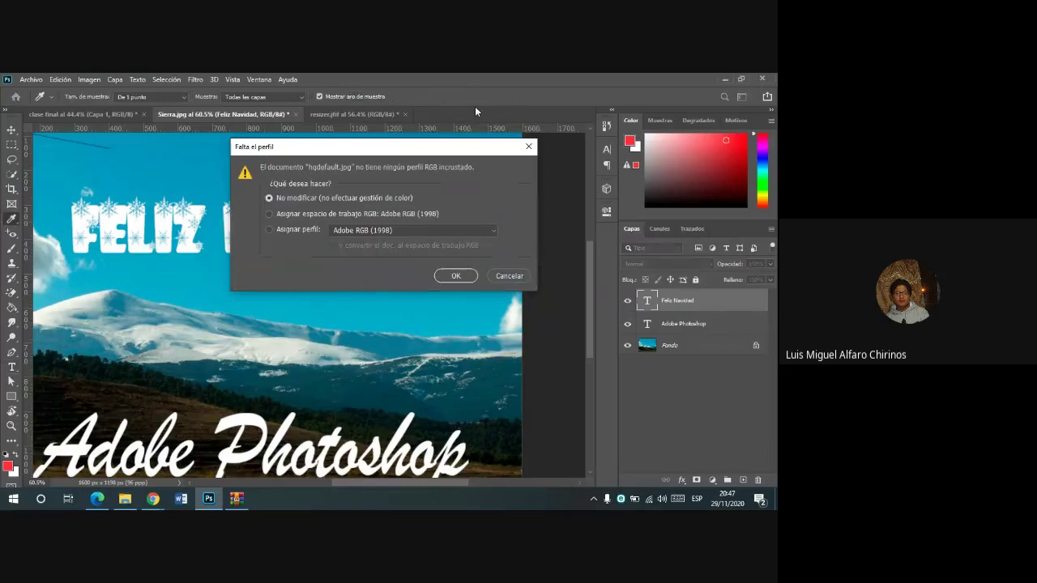
- Open hqdefault.jpg without a colour profile and fit it to the screen
left_click(444, 275)
key("ctrl+0")
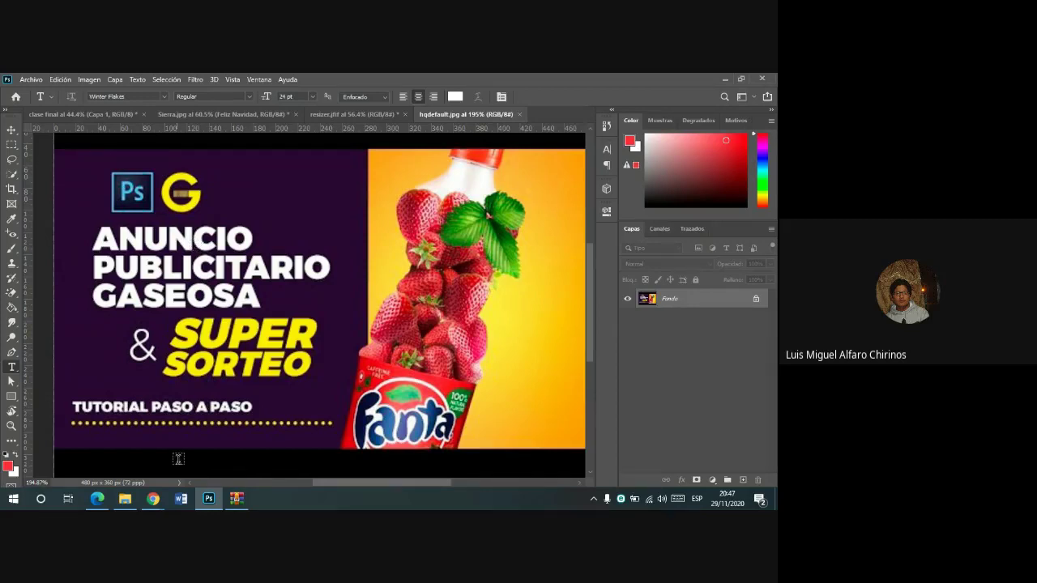
- Replace the 'publicidad gaseosa' Google query with 'whats the'
left_click(152, 498)
left_click(138, 461)
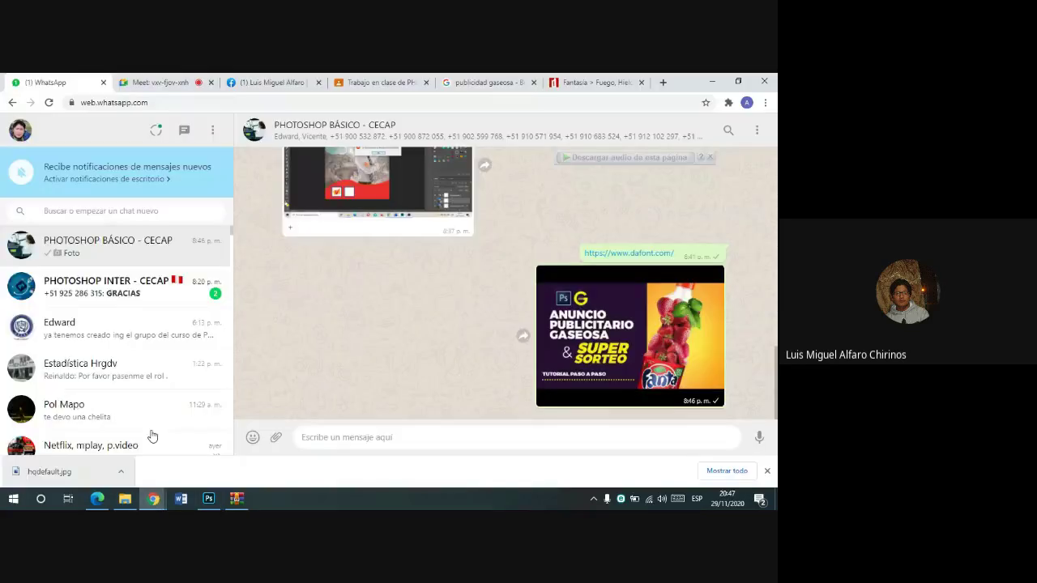
left_click(486, 82)
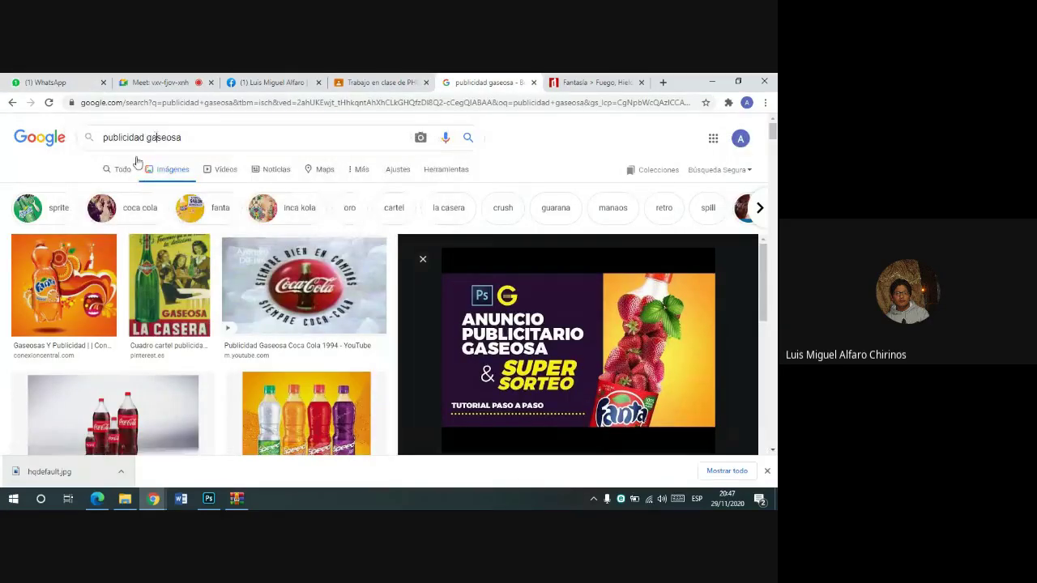
triple_click(130, 135)
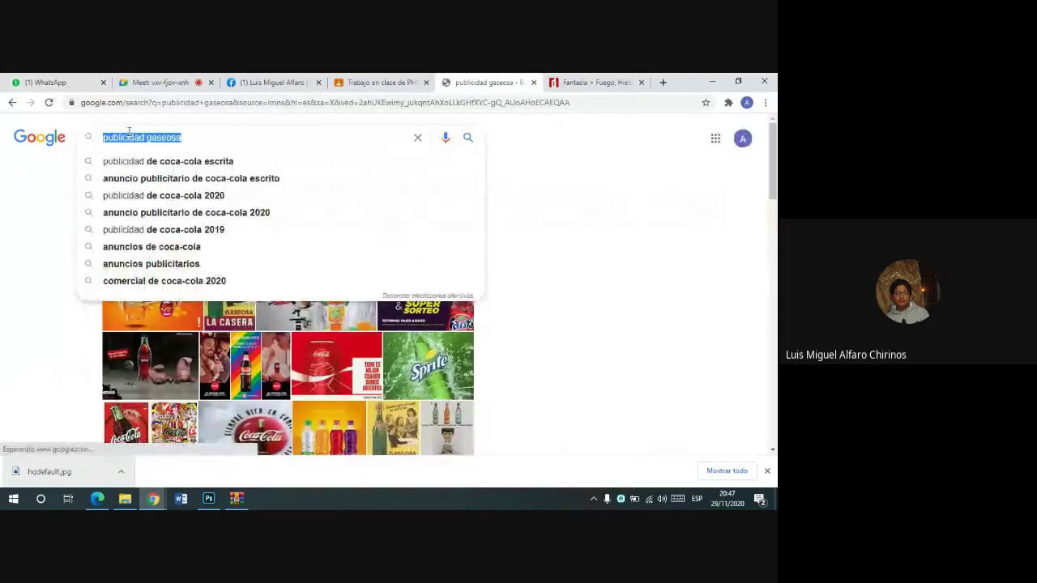
type("wha")
key("BackSpace")
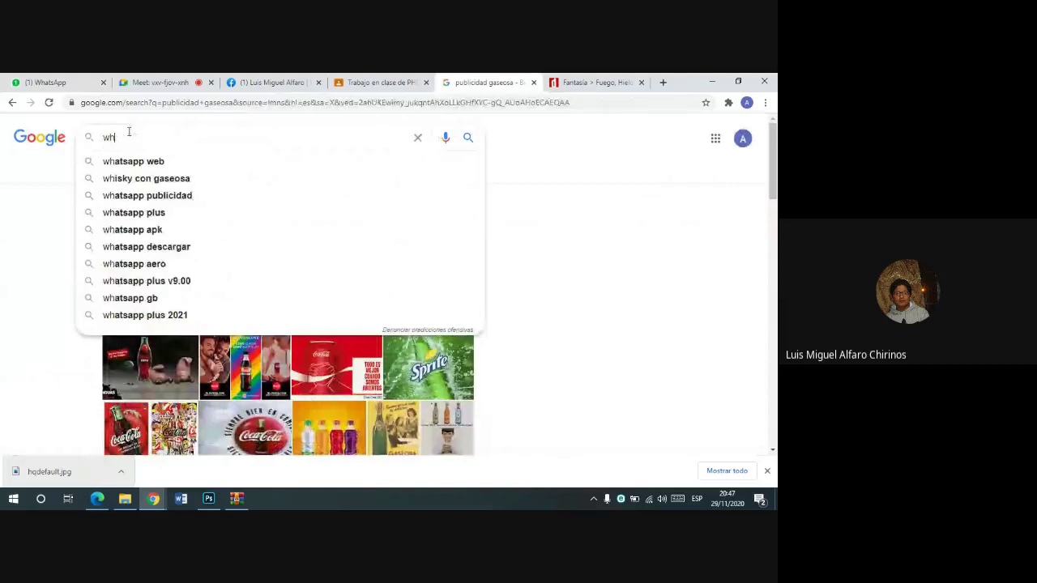
type("ats ")
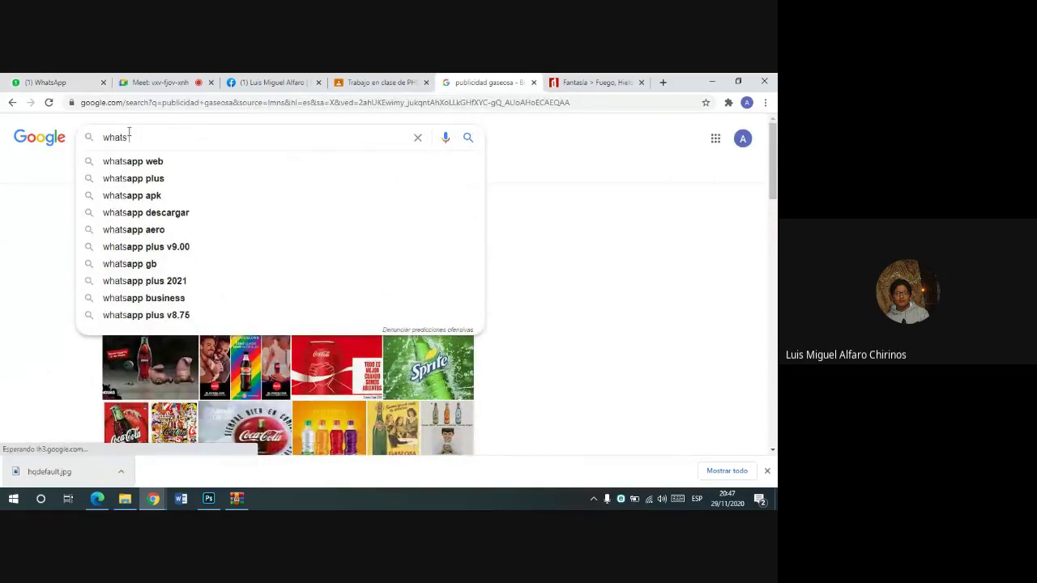
type("the")
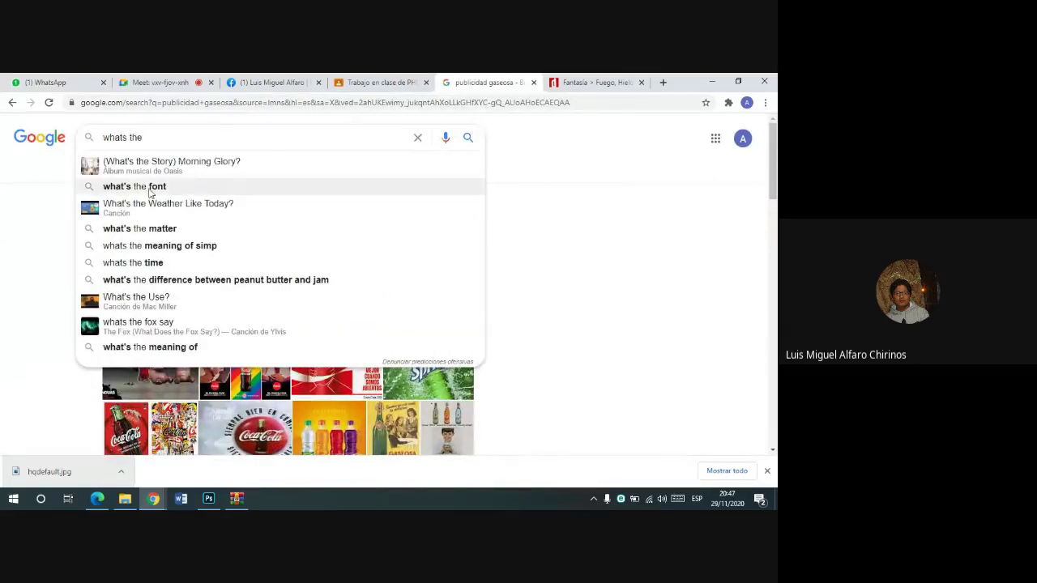
- Search 'what's the font', open the WhatTheFont MyFonts result and select its URL
left_click(153, 186)
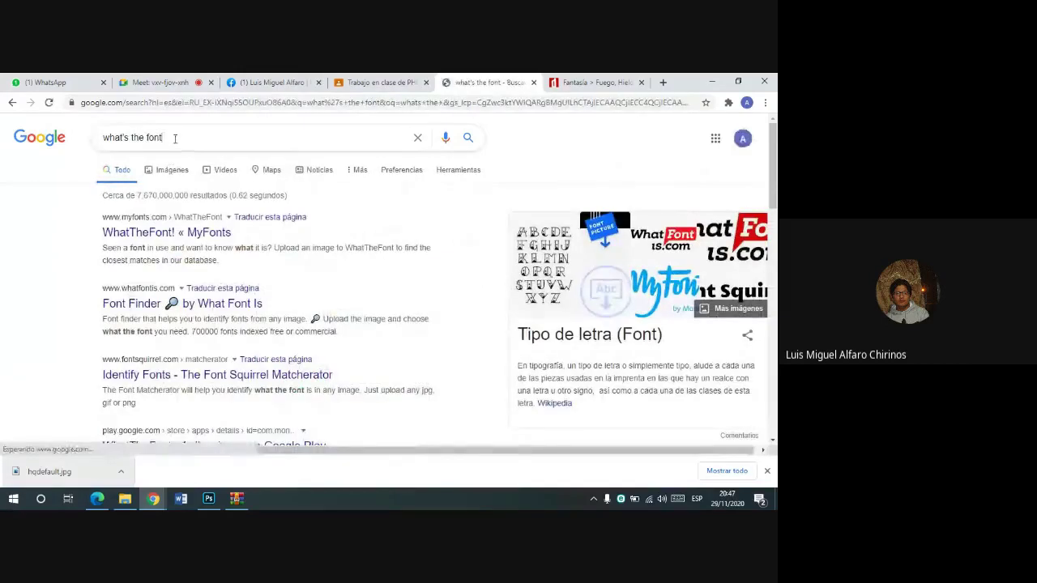
triple_click(116, 144)
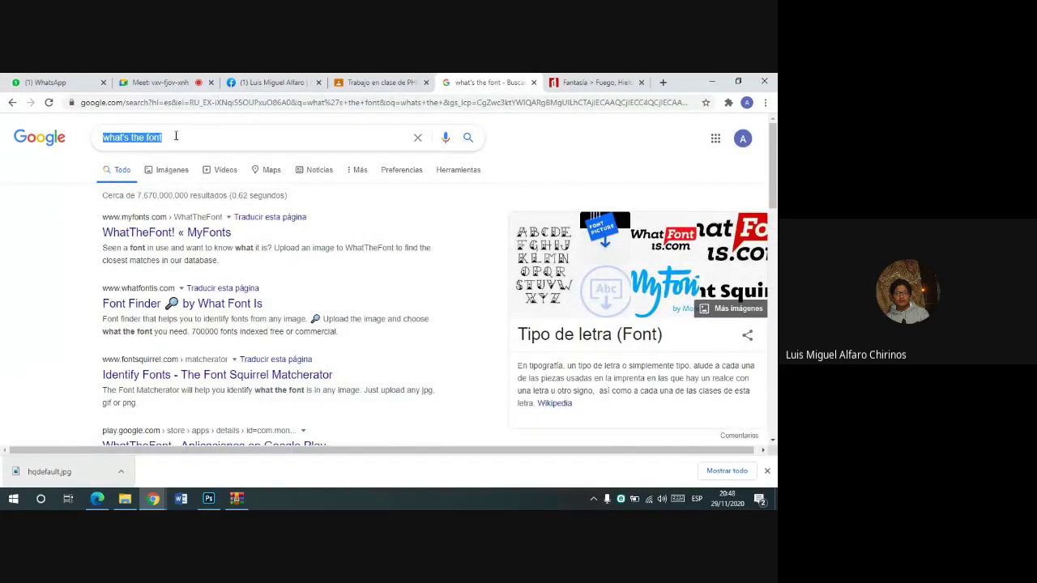
left_click(215, 232)
left_click(226, 103)
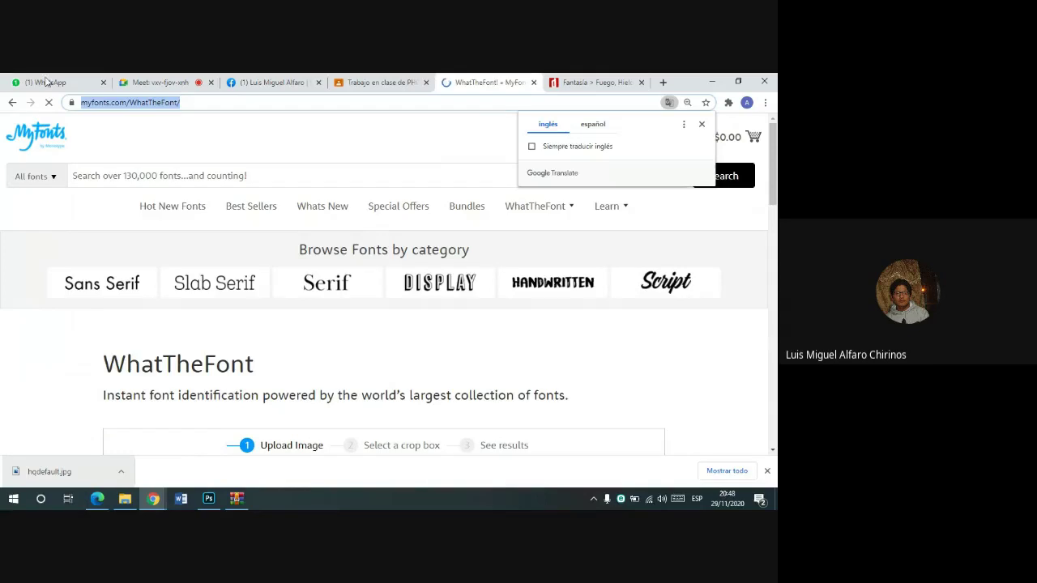
- Post the WhatTheFont link in the Google Meet chat
left_click(162, 81)
left_click(625, 438)
type("https://www.myfonts.com/WhatTheFont/")
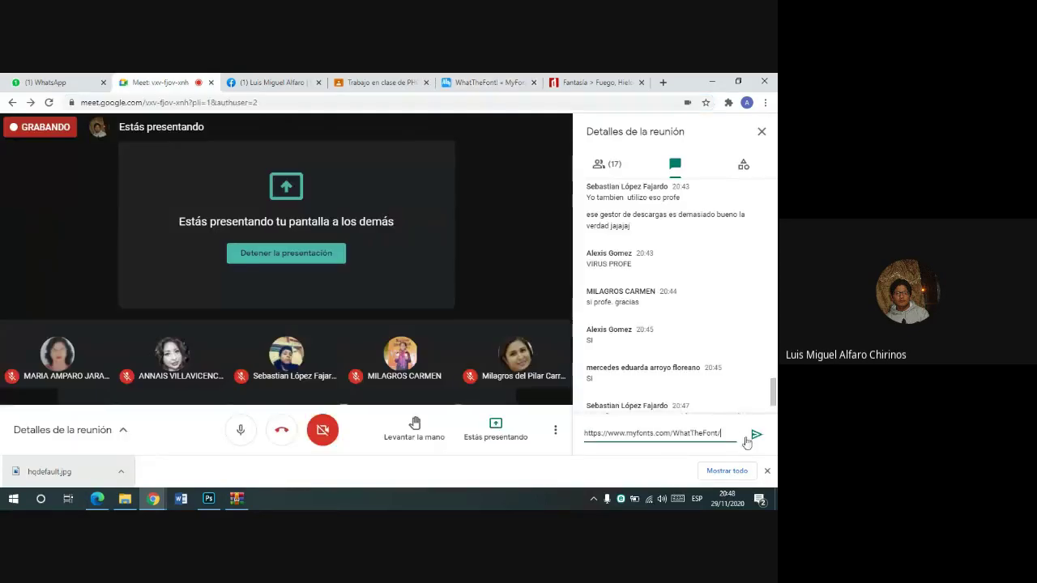
key("Return")
- Send the WhatTheFont link to the WhatsApp class group, then return to WhatTheFont
left_click(16, 82)
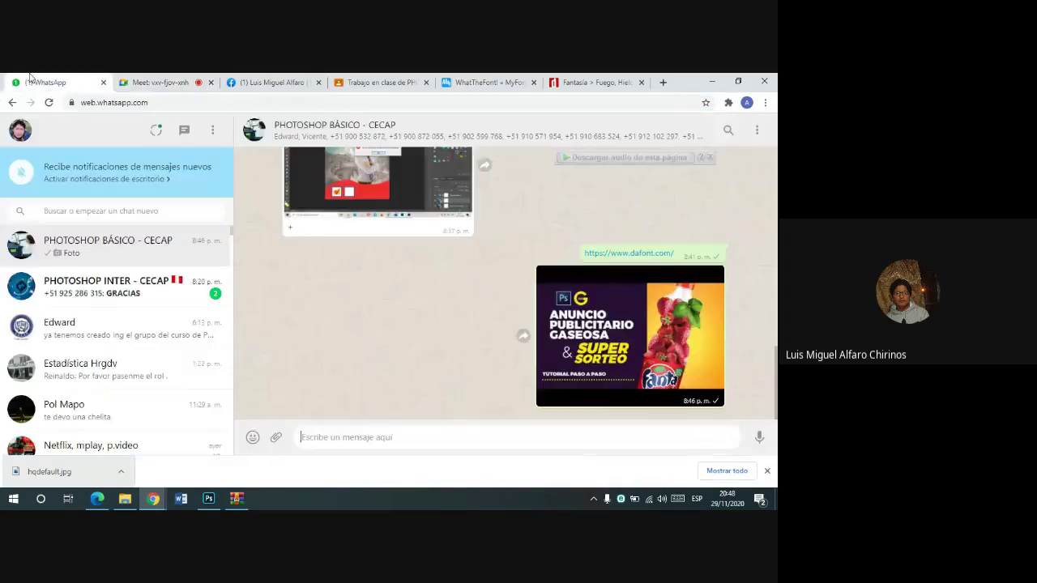
type("https://www.myfonts.com/WhatTheFont/")
left_click(760, 418)
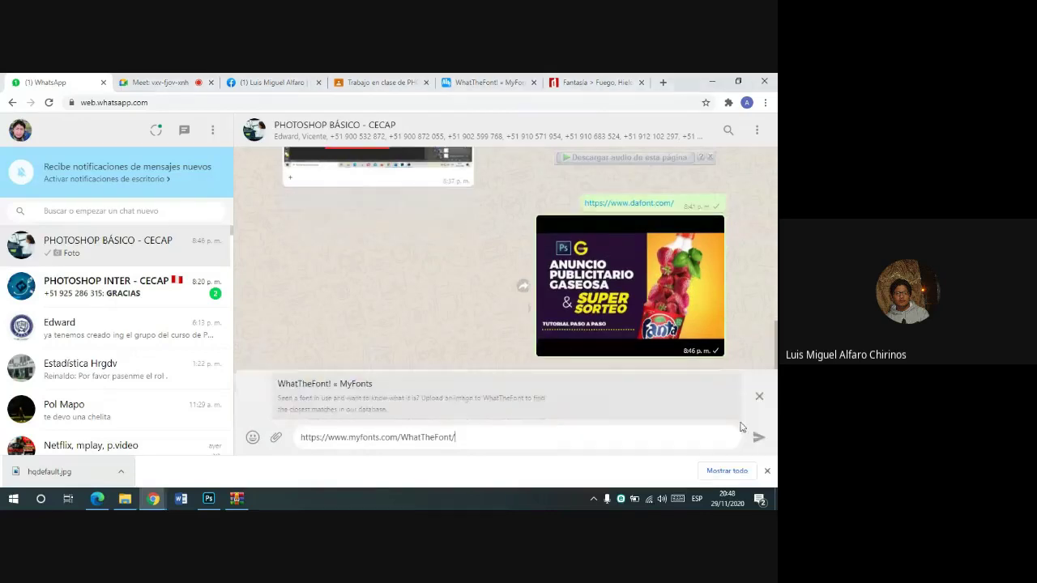
key("Return")
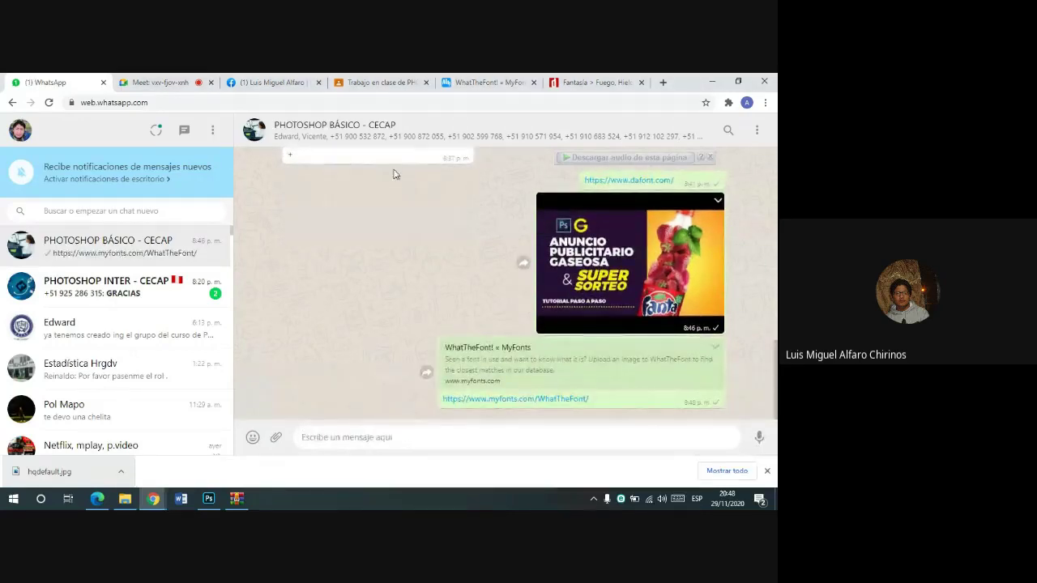
left_click(146, 82)
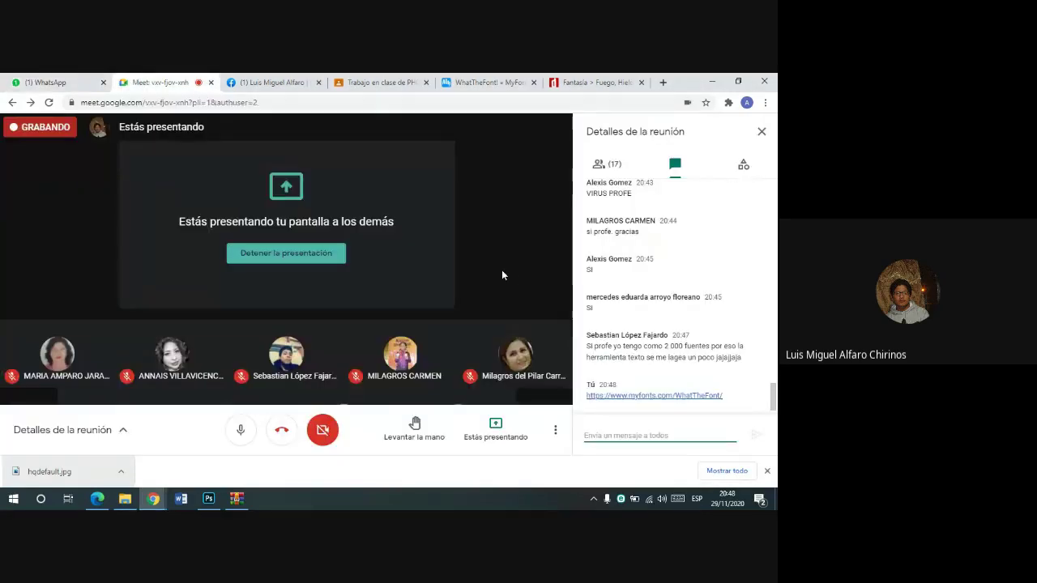
left_click(502, 83)
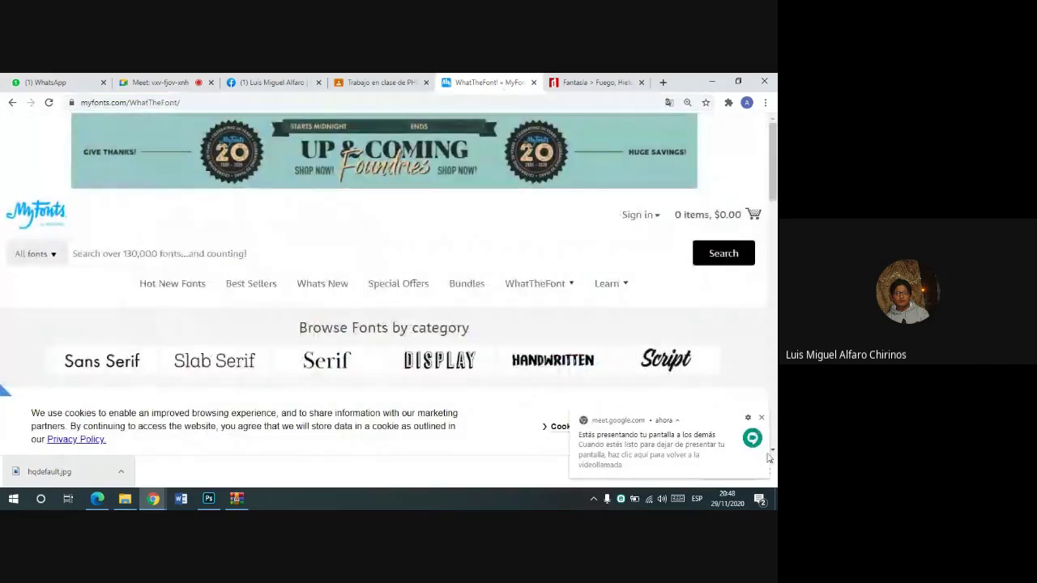
- Scroll the WhatTheFont page down to the 'Drop an image here' upload box
scroll(352, 247, "down", 5)
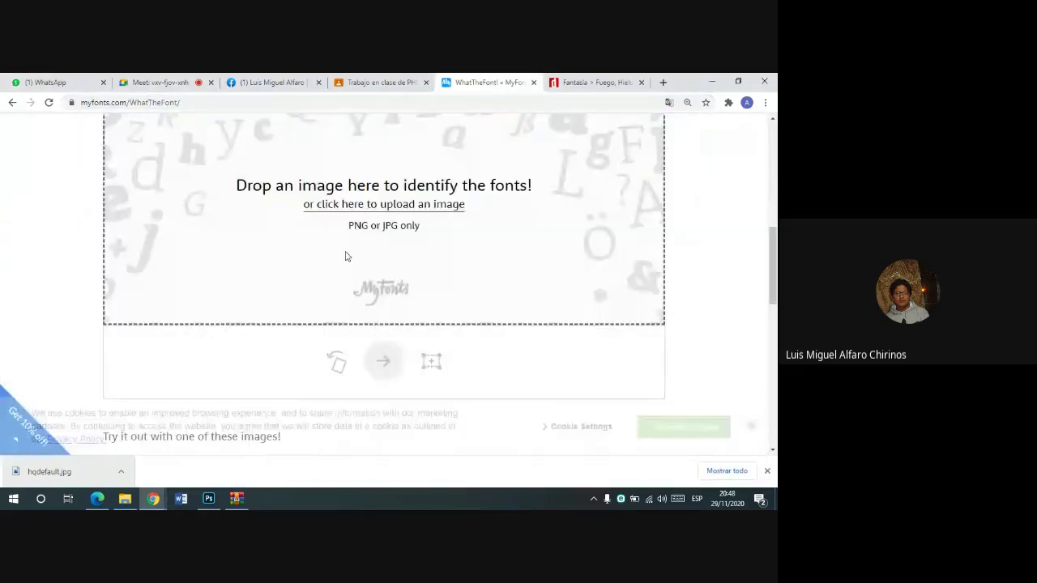
scroll(347, 255, "up", 5)
scroll(328, 190, "down", 2)
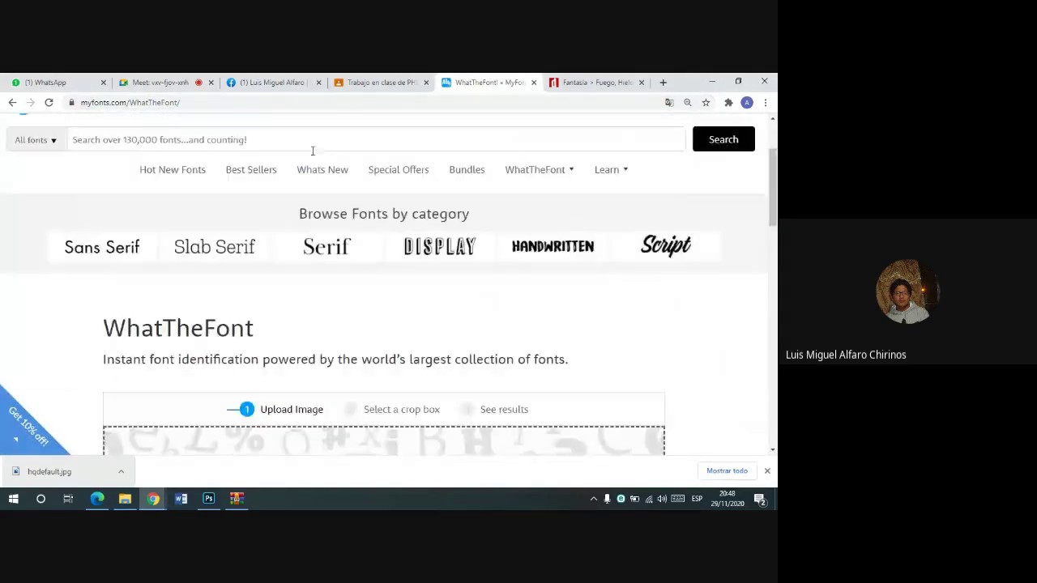
scroll(417, 232, "down", 1)
scroll(421, 229, "down", 2)
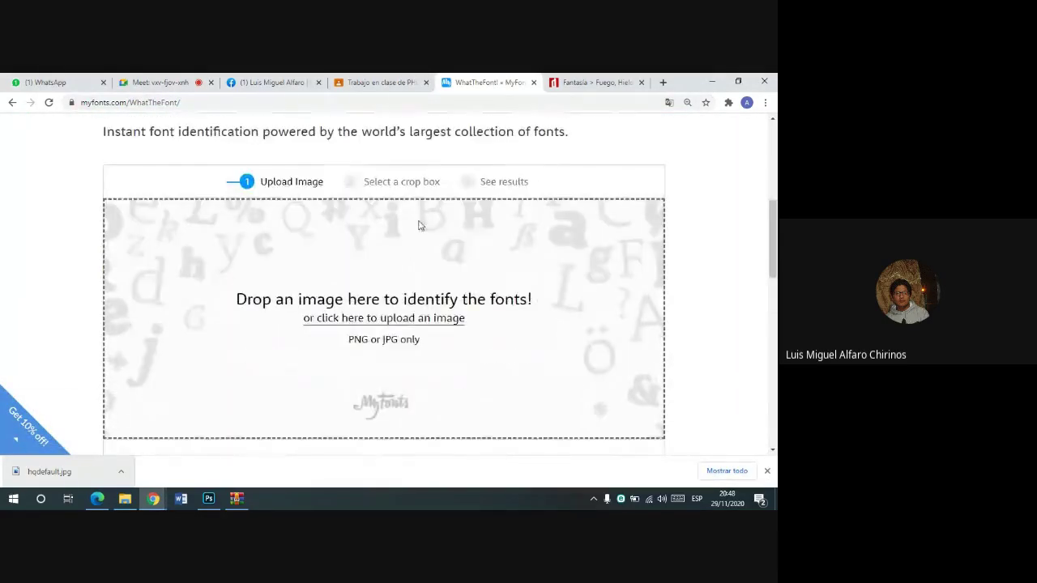
scroll(451, 224, "up", 4)
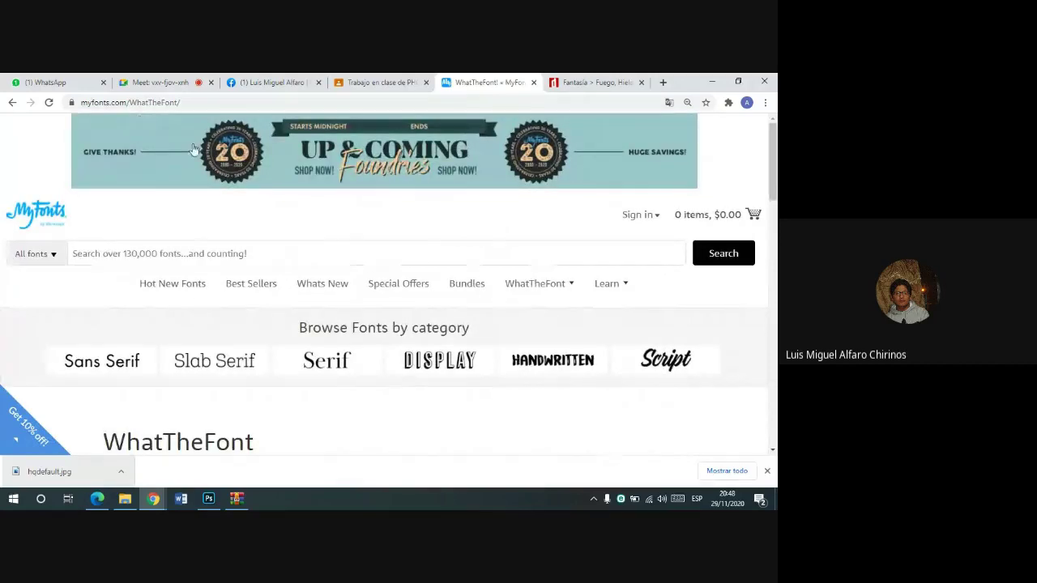
scroll(227, 162, "down", 1)
scroll(252, 165, "down", 3)
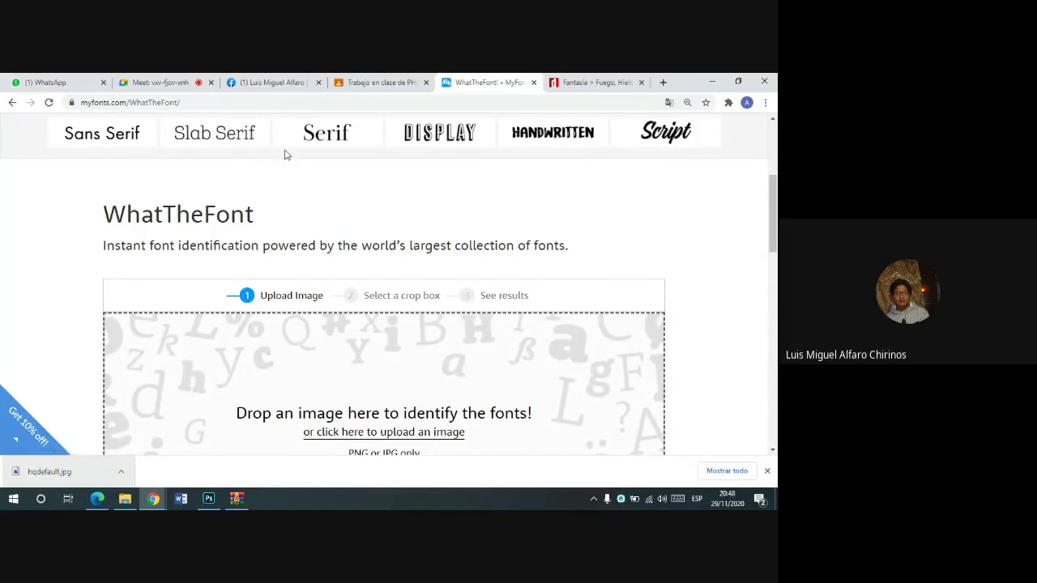
scroll(292, 154, "down", 2)
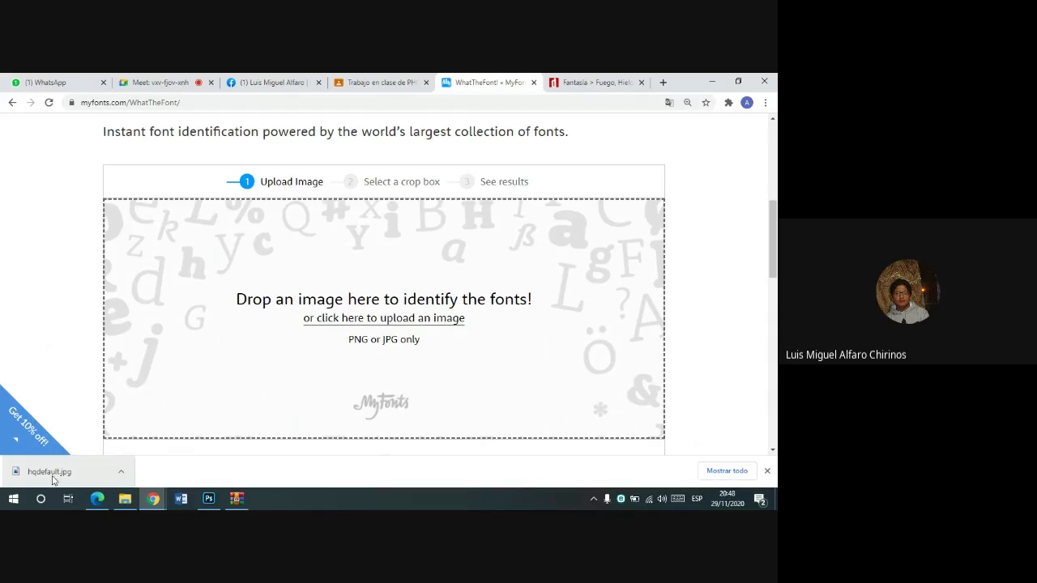
- Upload hqdefault.jpg and crop to the ANUNCIO PUBLICITARIO GASEOSA headline to see font matches
left_click_drag(52, 478, 312, 314)
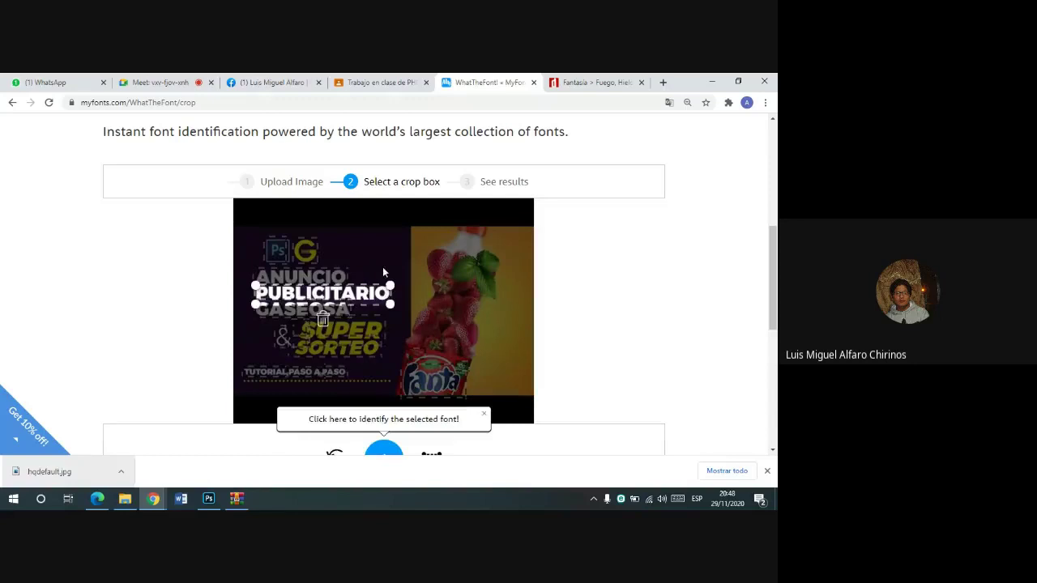
mouse_move(253, 286)
left_mouse_down()
mouse_move(251, 259)
mouse_move(246, 266)
left_mouse_up()
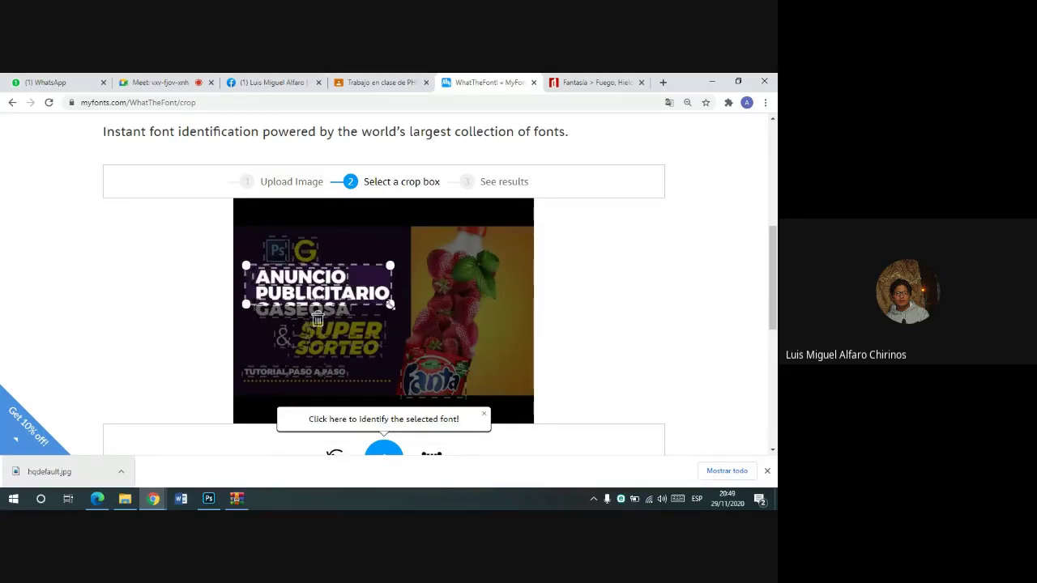
left_click_drag(389, 304, 397, 319)
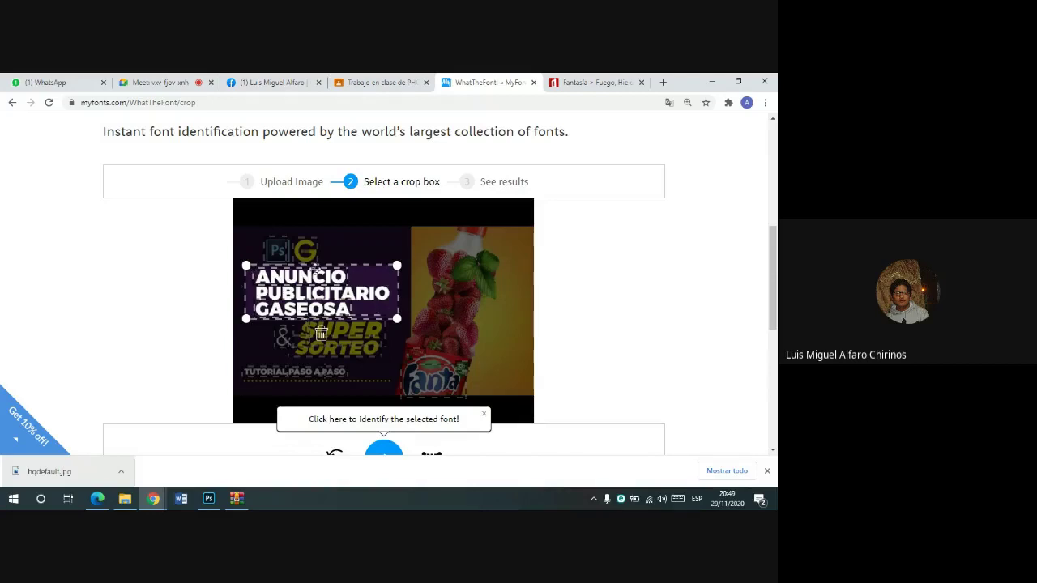
scroll(405, 308, "down", 1)
scroll(373, 267, "up", 1)
scroll(340, 234, "down", 1)
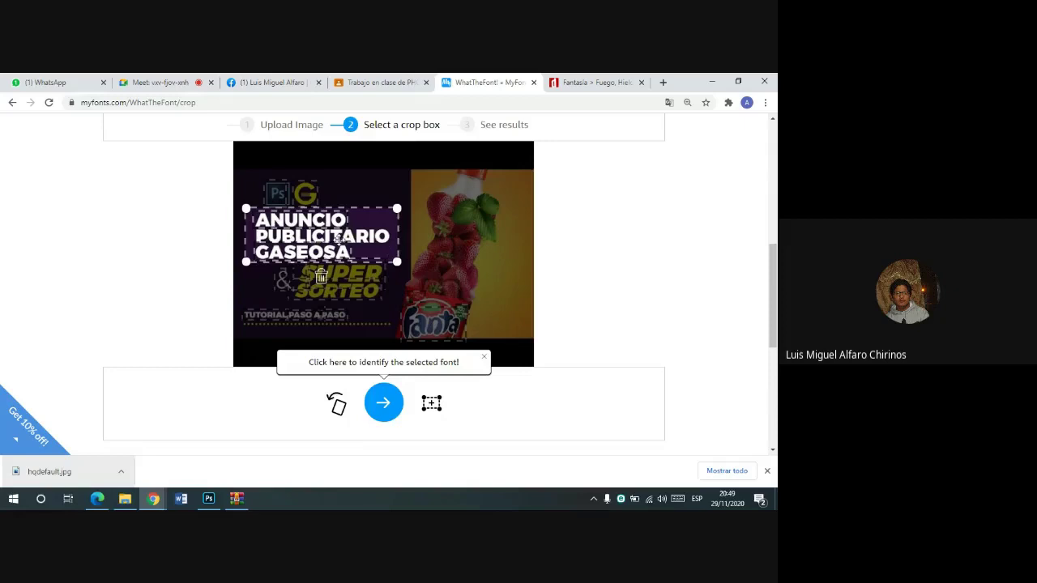
scroll(397, 291, "down", 1)
- Run WhatTheFont on the cropped Fanta headline and scroll through the matching fonts
left_click(387, 347)
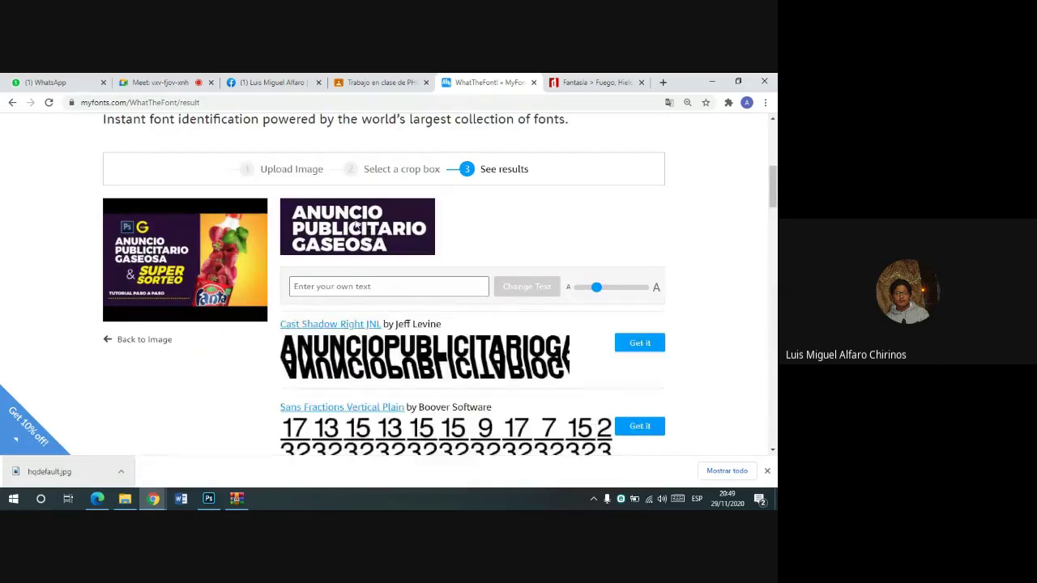
scroll(384, 212, "down", 1)
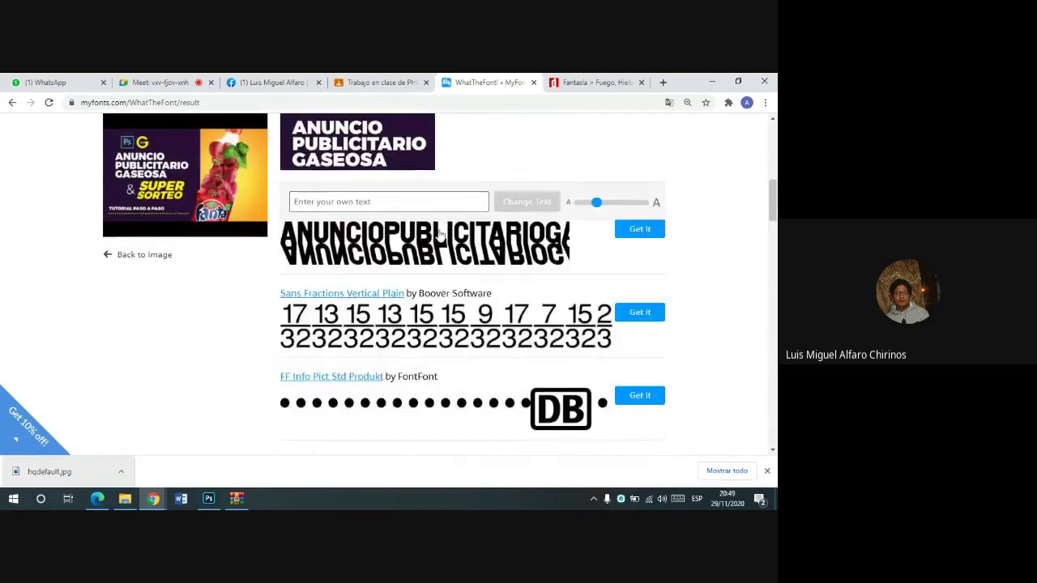
scroll(406, 192, "up", 1)
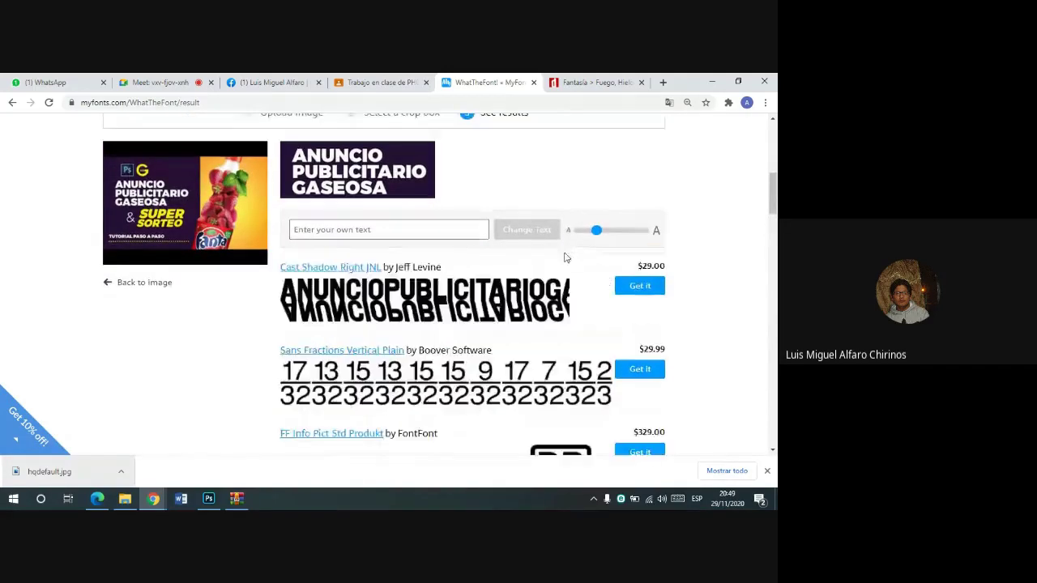
scroll(423, 243, "down", 2)
scroll(556, 269, "down", 1)
scroll(555, 270, "down", 2)
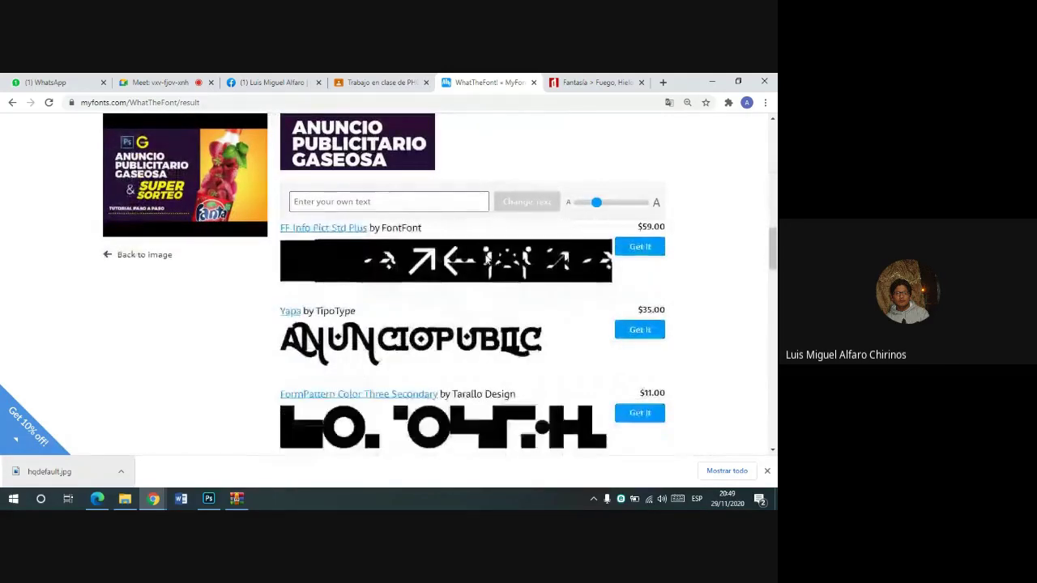
scroll(486, 262, "down", 2)
scroll(491, 267, "down", 1)
scroll(490, 267, "down", 1)
scroll(490, 267, "down", 1)
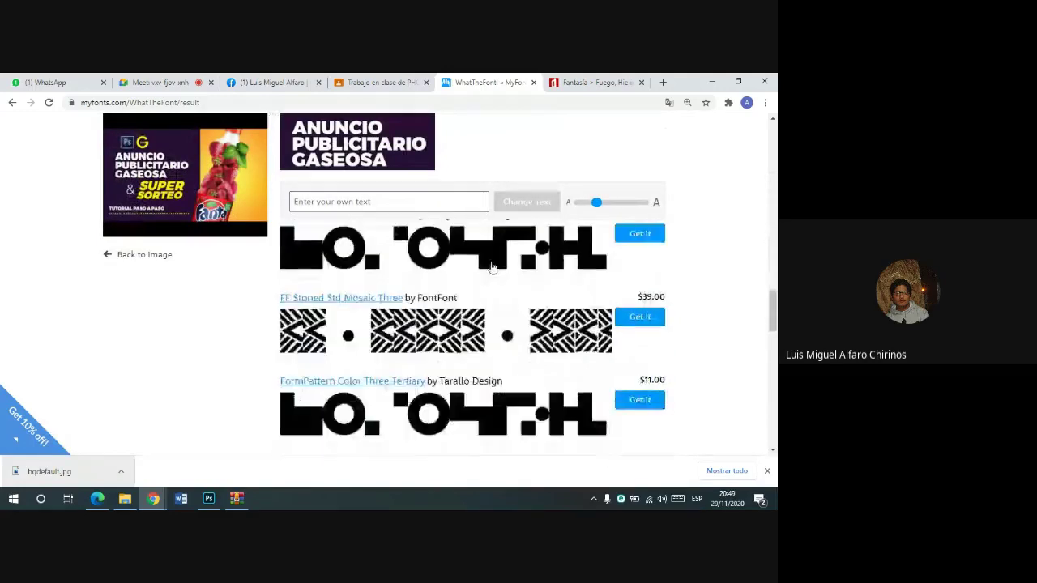
scroll(491, 267, "down", 1)
scroll(490, 267, "down", 1)
scroll(491, 267, "down", 2)
scroll(492, 267, "down", 2)
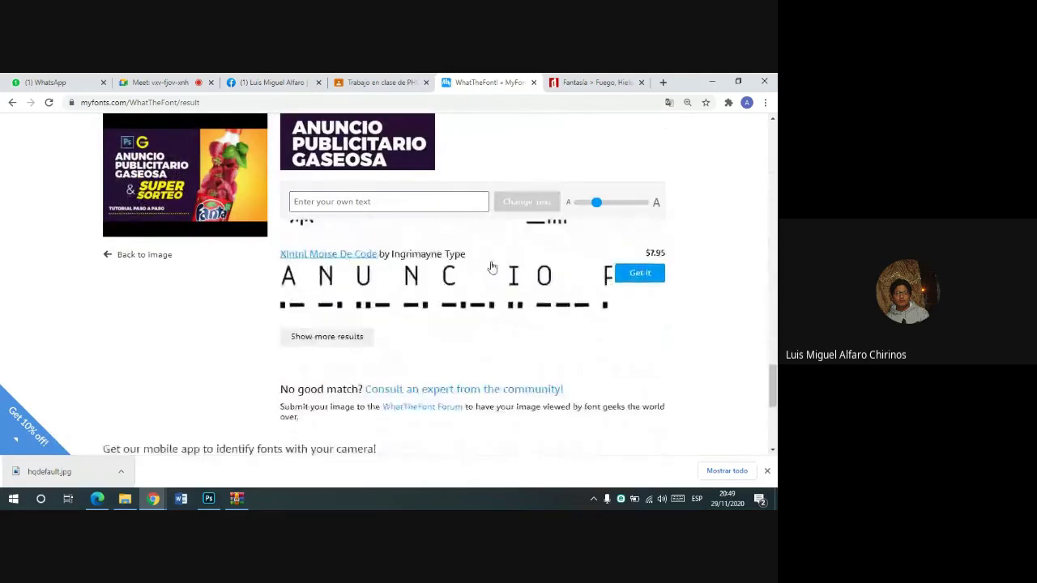
scroll(491, 267, "down", 4)
scroll(492, 267, "up", 5)
scroll(510, 299, "up", 3)
scroll(534, 336, "up", 2)
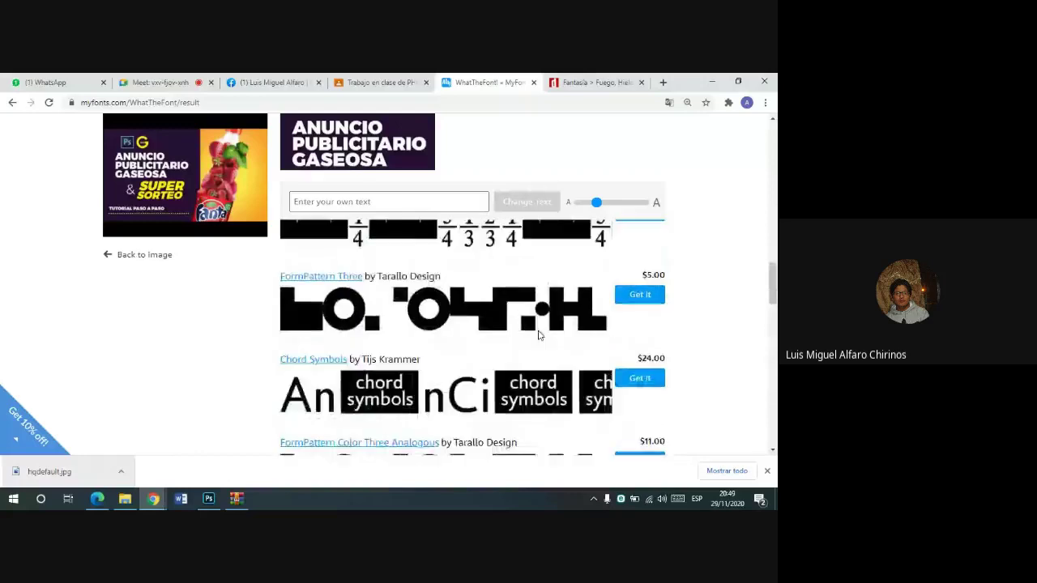
scroll(534, 334, "up", 2)
scroll(536, 336, "up", 2)
scroll(541, 356, "up", 2)
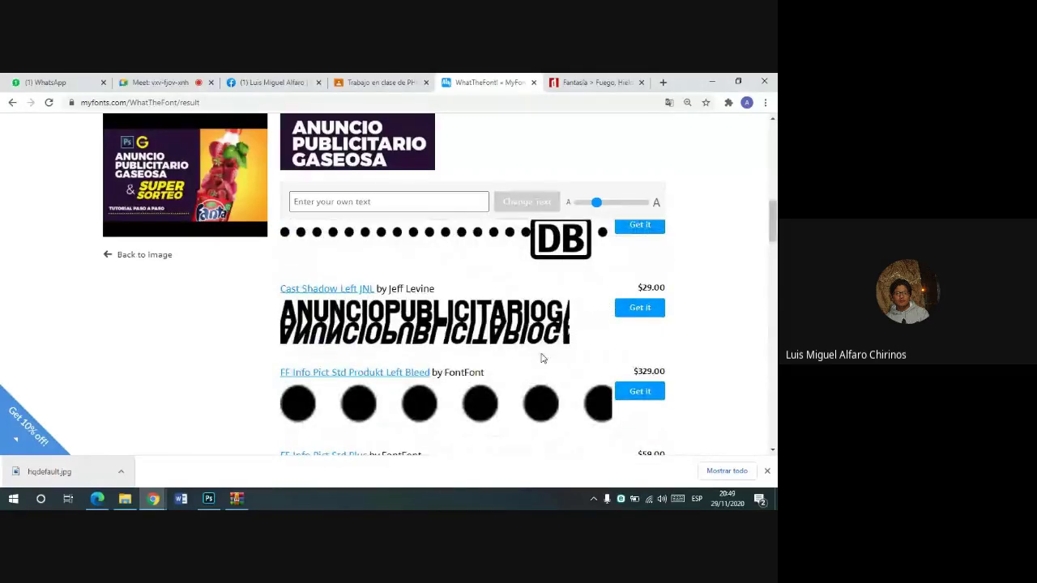
scroll(538, 358, "up", 2)
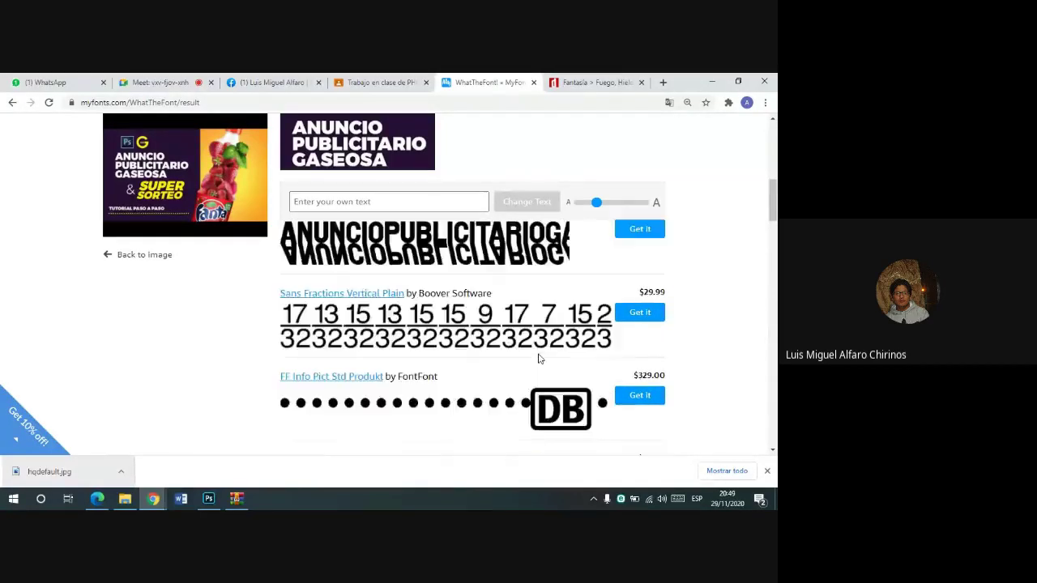
scroll(539, 358, "up", 2)
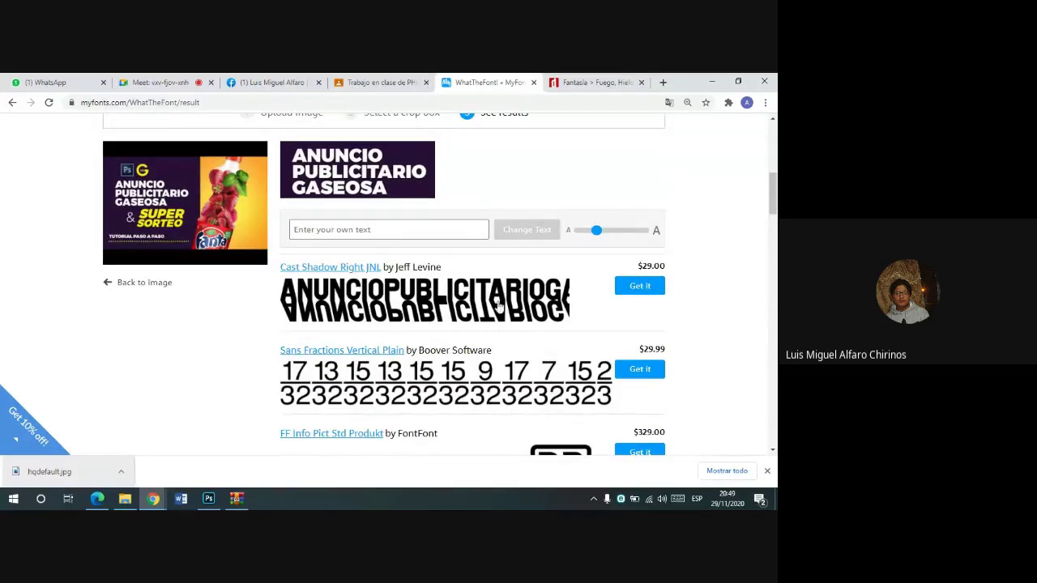
- Select the top match's name, Cast Shadow Right JNL, listed at $29.00
left_click_drag(634, 267, 675, 268)
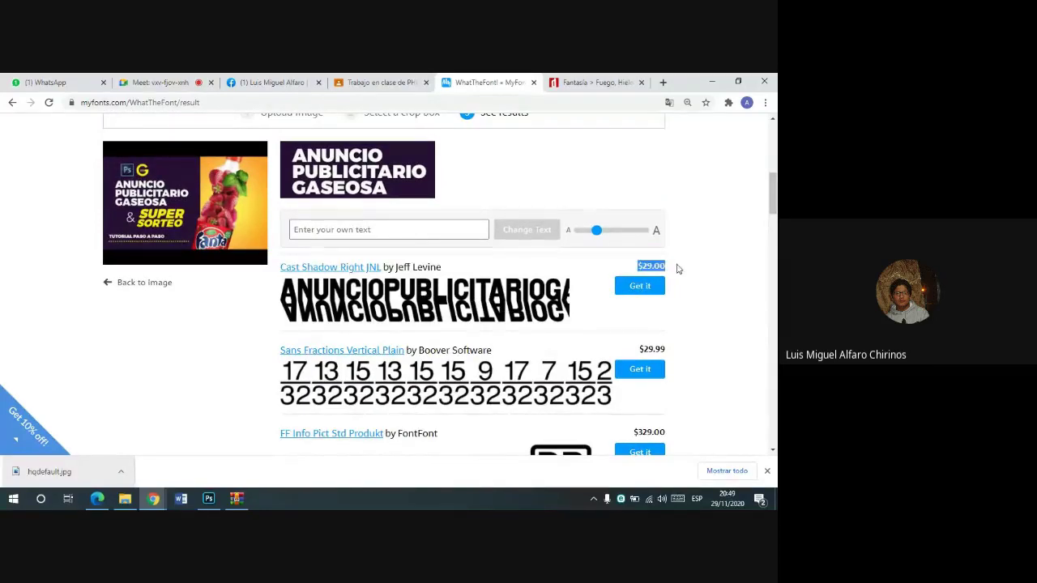
left_click(684, 273)
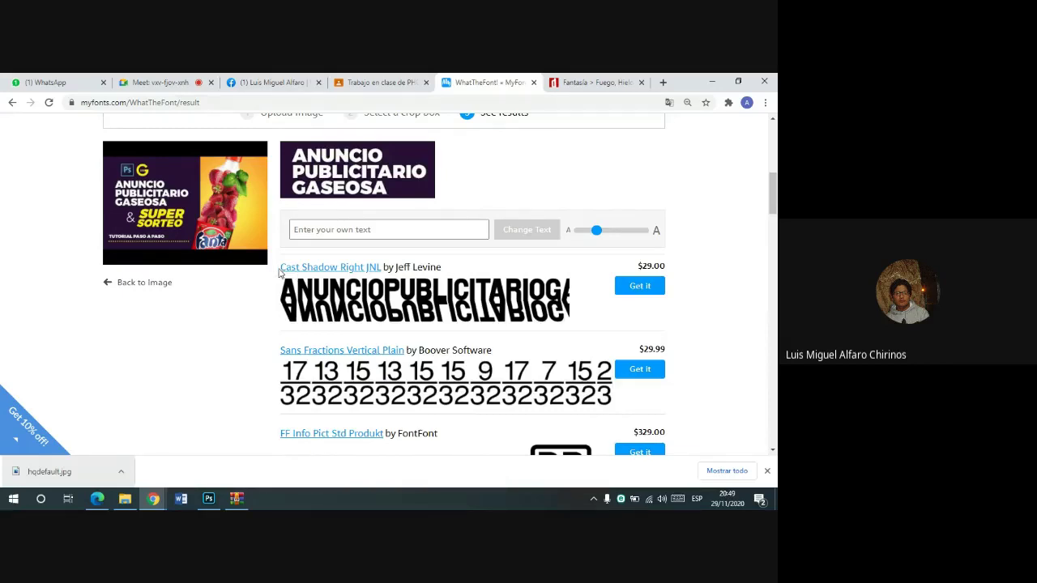
left_click_drag(279, 273, 472, 268)
left_click(472, 268)
mouse_move(380, 270)
left_mouse_down()
mouse_move(281, 268)
mouse_move(284, 293)
left_mouse_up()
left_click_drag(381, 270, 281, 268)
key("ctrl+c")
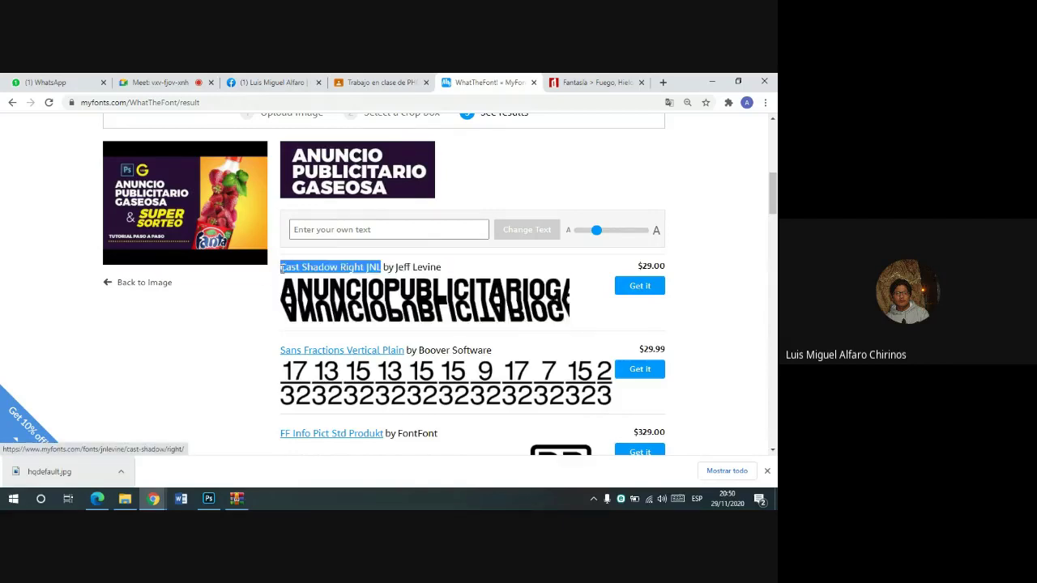
- In a new Google tab, search for 'Cast Shadow Right JNL font download'
left_click(662, 82)
type("goo")
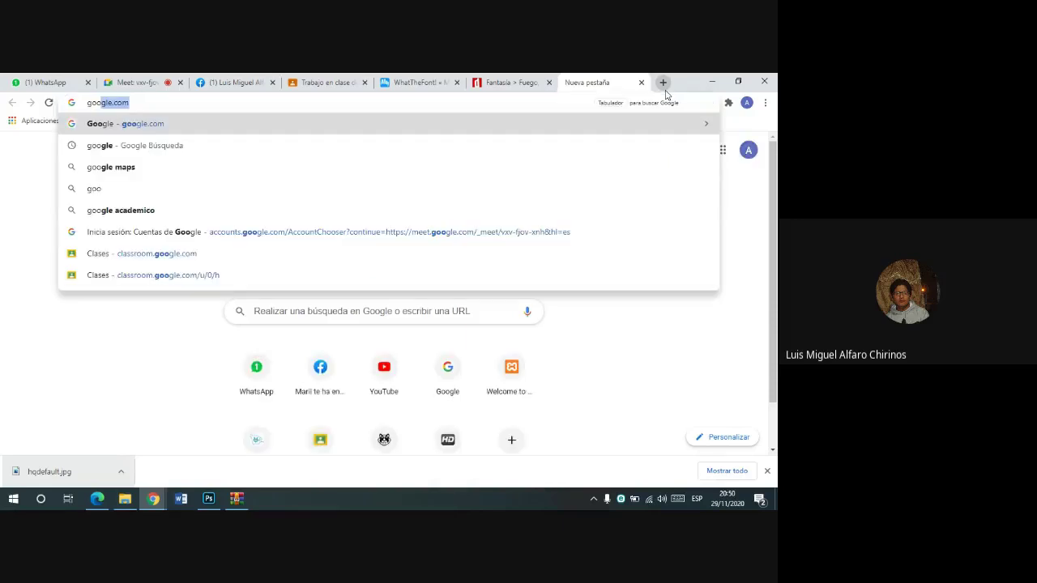
key("Return")
key("ctrl+v")
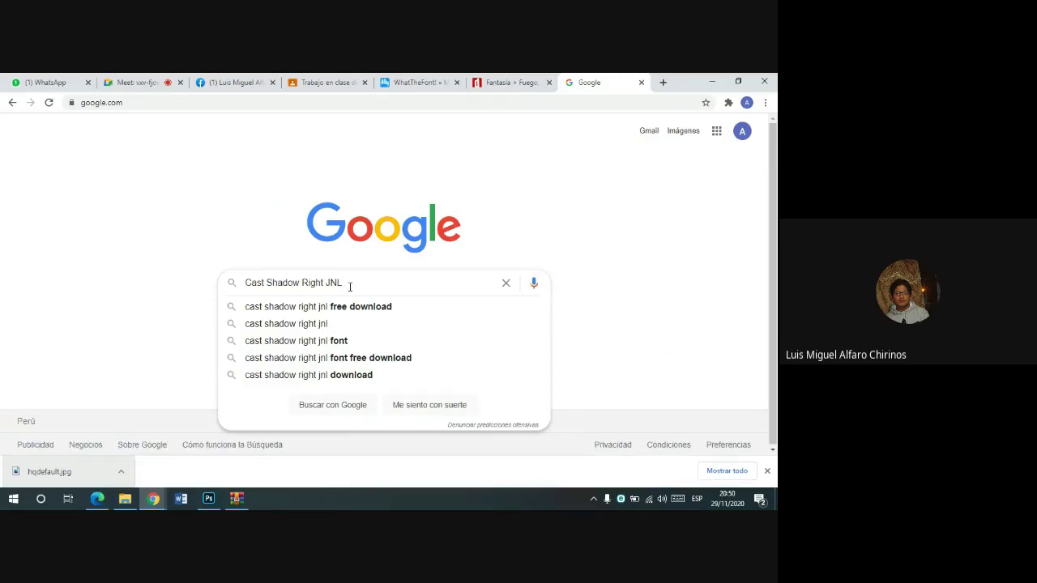
type(" fo")
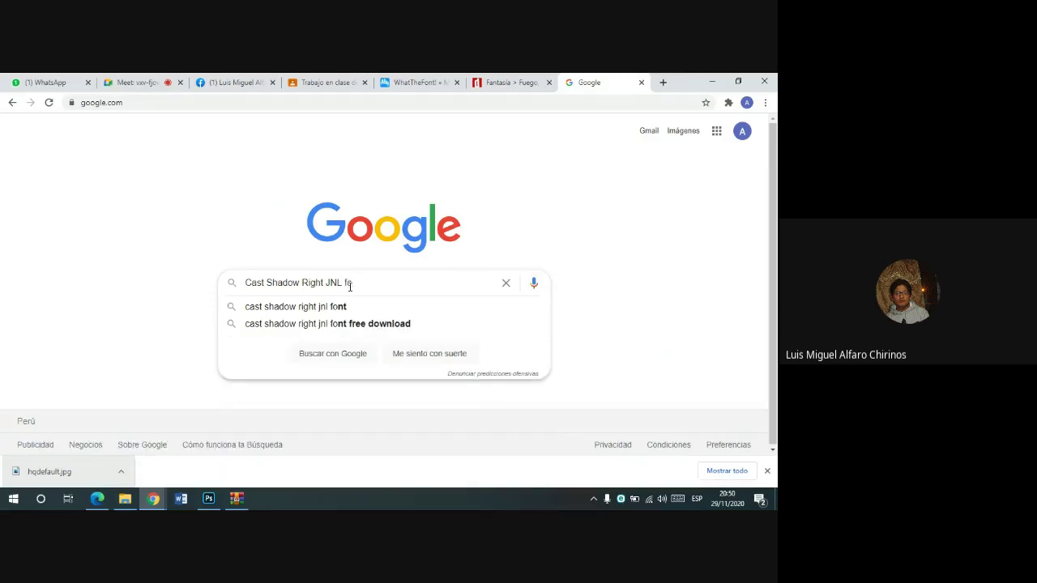
type("nt dow")
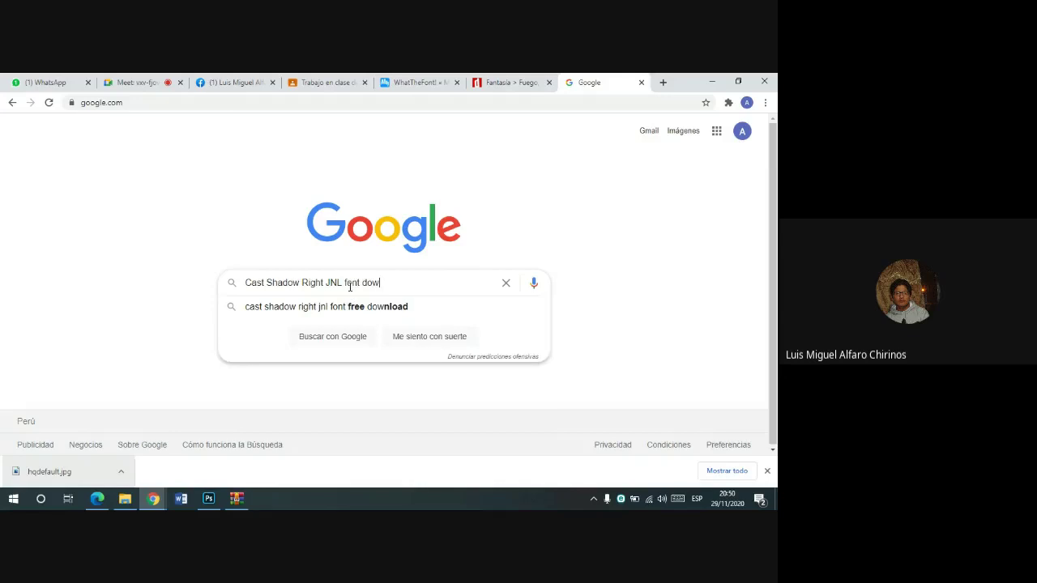
type("nload")
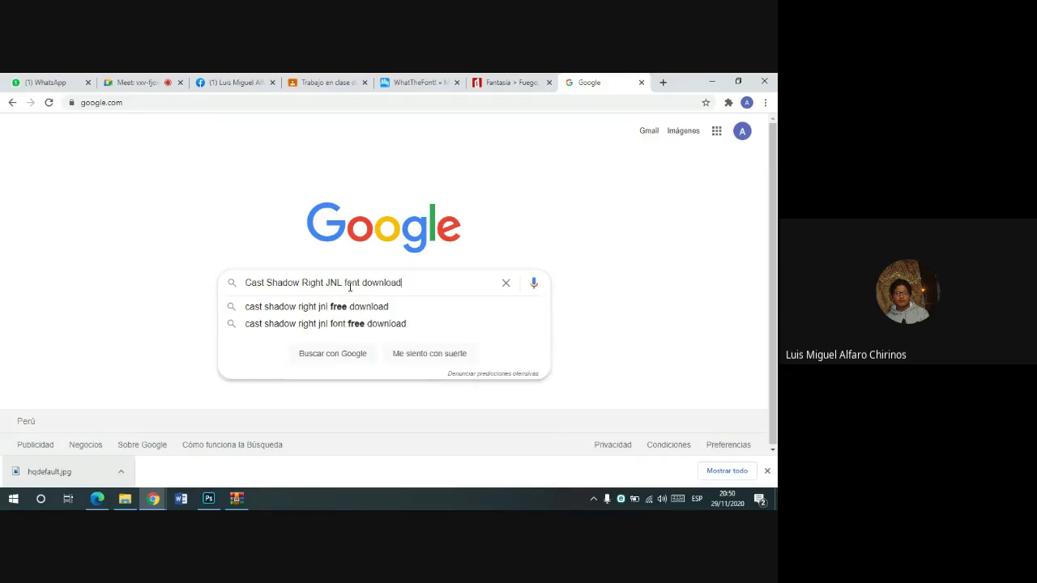
key("Return")
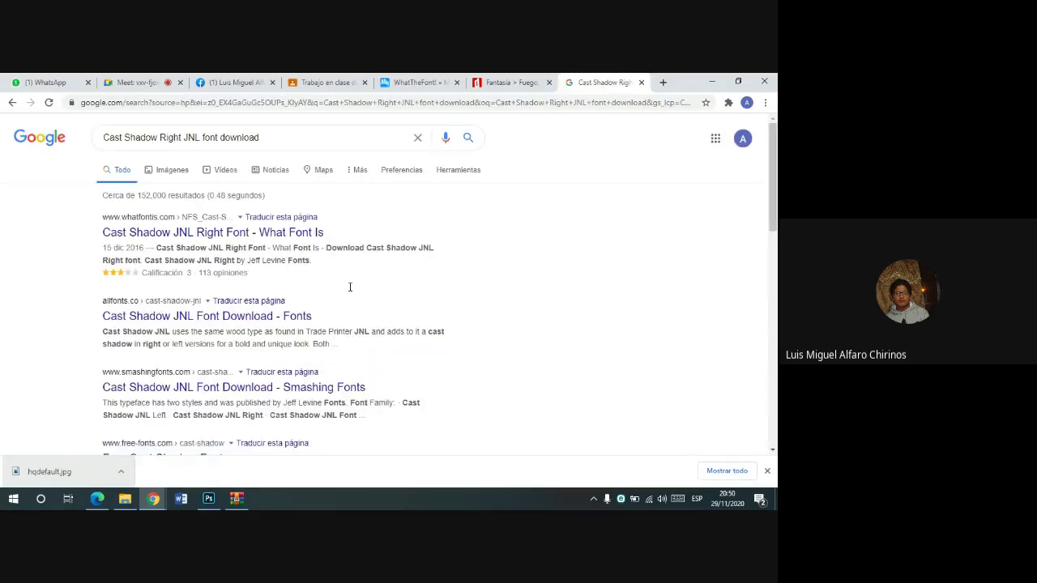
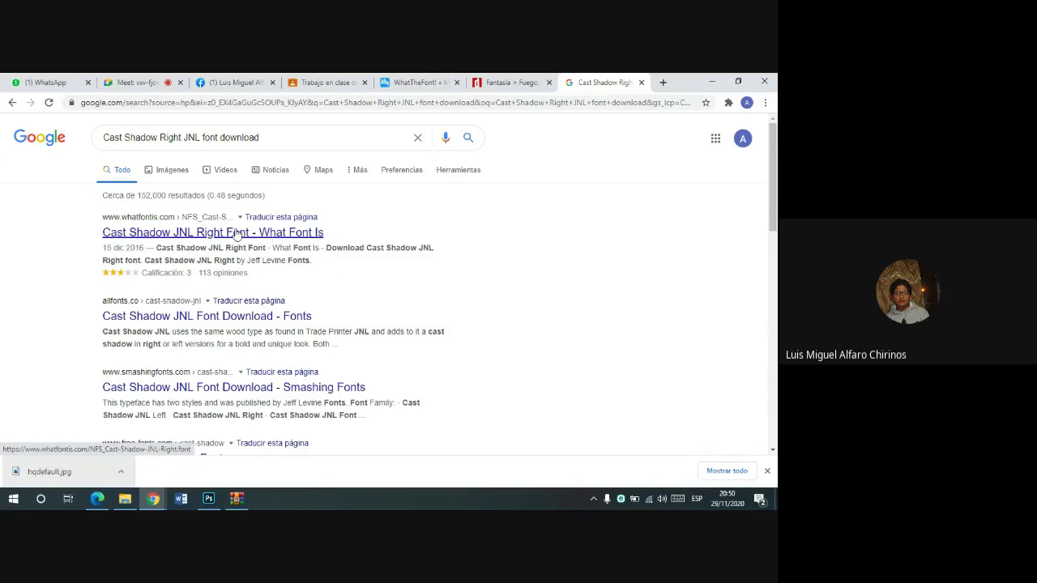
- Check the WhatFontIs result and its Fontspring download link, then close both pages
right_click(236, 233)
left_click(280, 239)
key("ctrl+Tab")
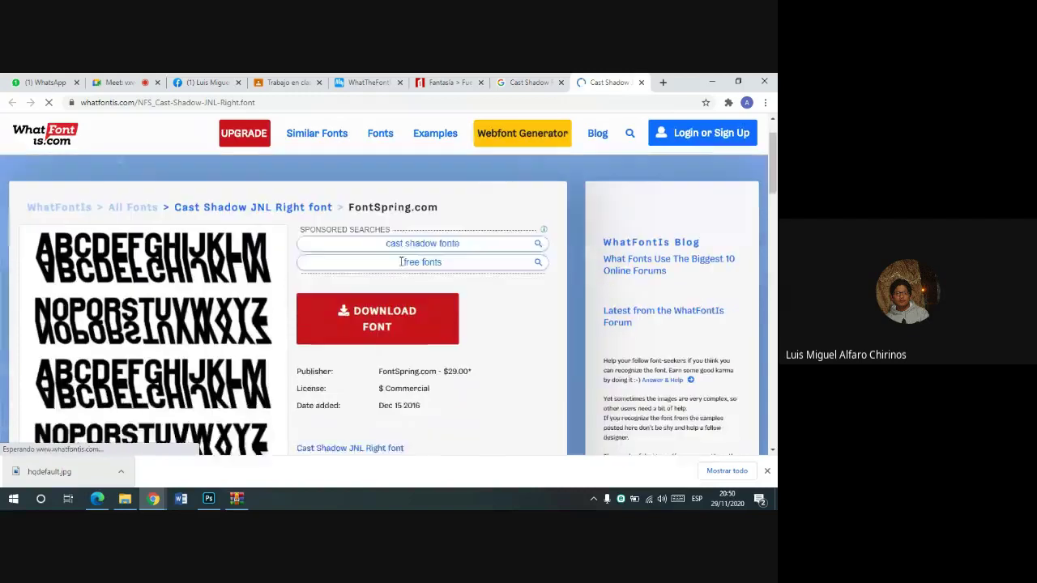
scroll(388, 261, "down", 1)
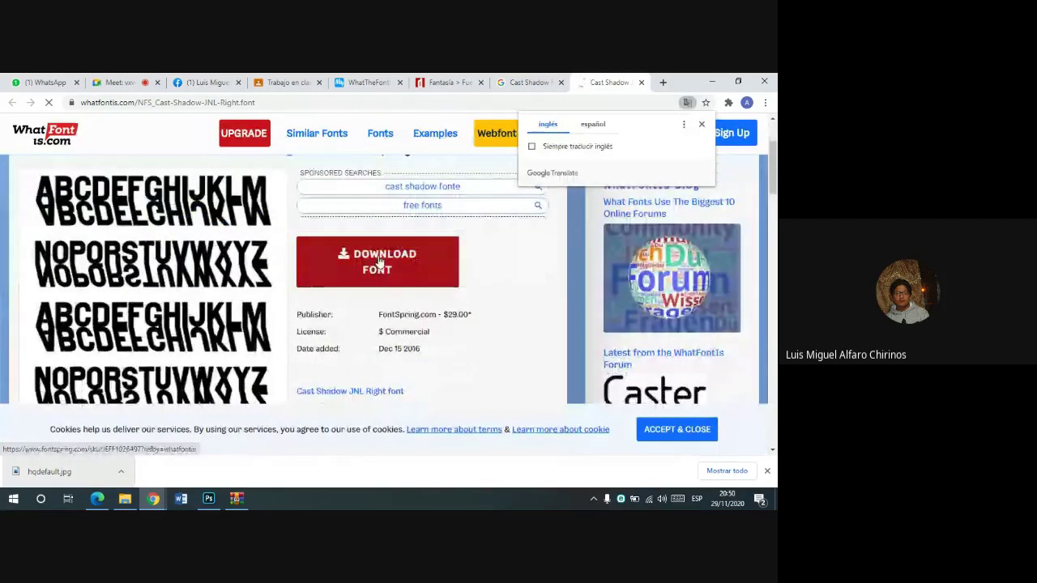
scroll(403, 253, "down", 1)
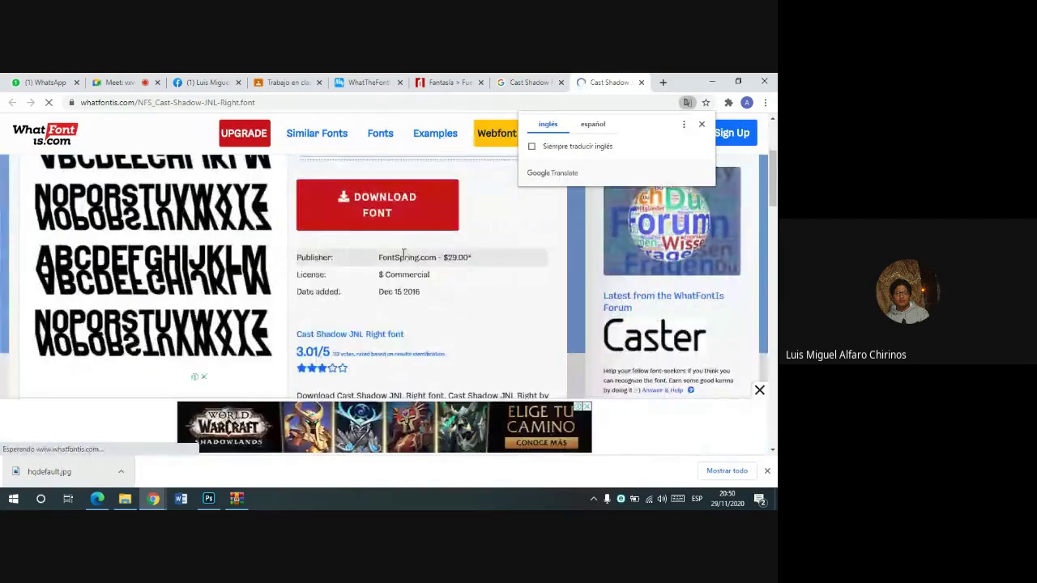
scroll(403, 252, "down", 2)
scroll(403, 253, "down", 1)
scroll(402, 253, "down", 3)
scroll(404, 261, "up", 2)
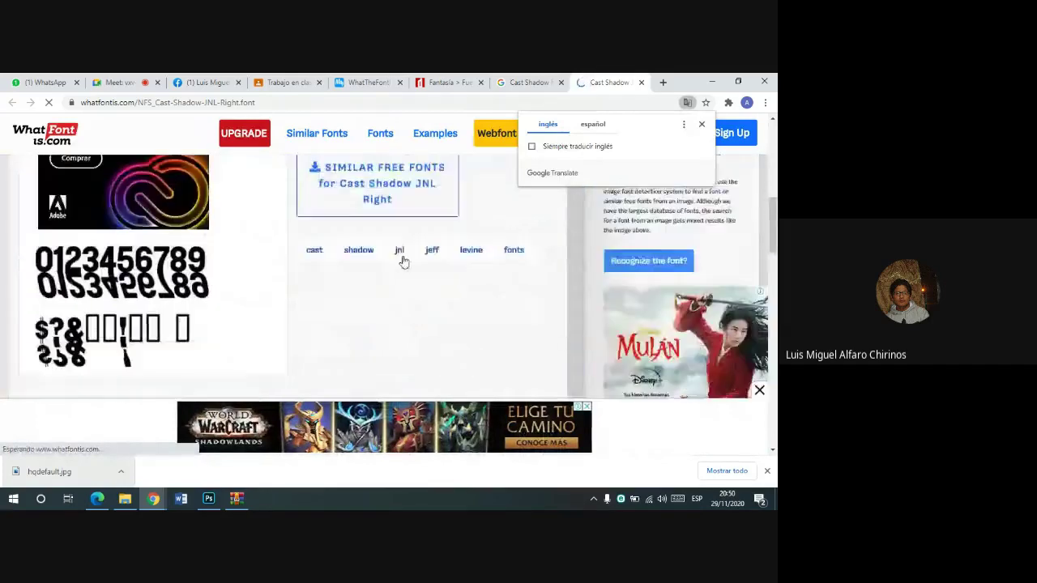
scroll(403, 261, "up", 1)
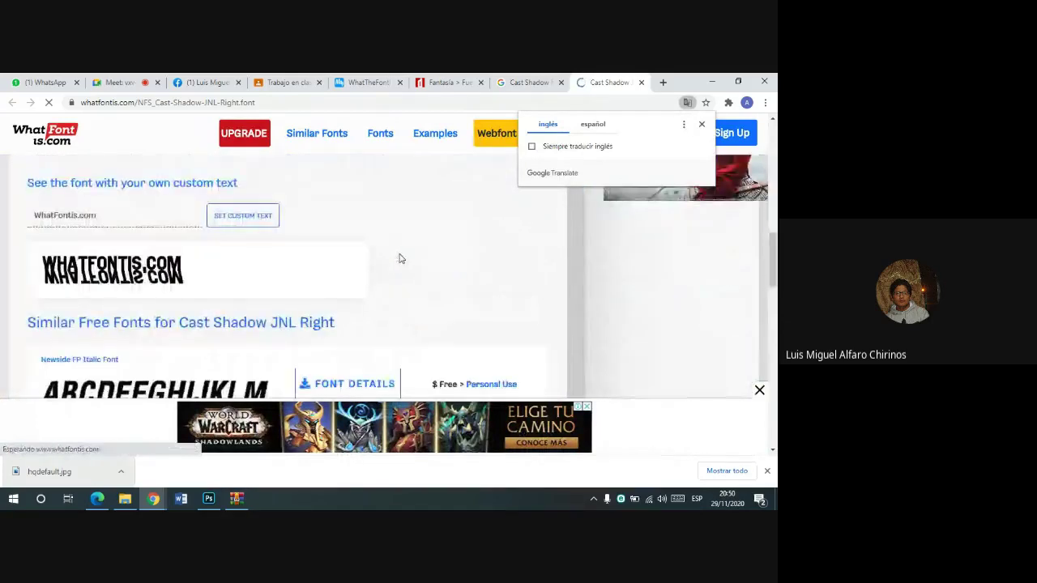
scroll(399, 258, "up", 5)
scroll(397, 259, "up", 5)
left_click(395, 259)
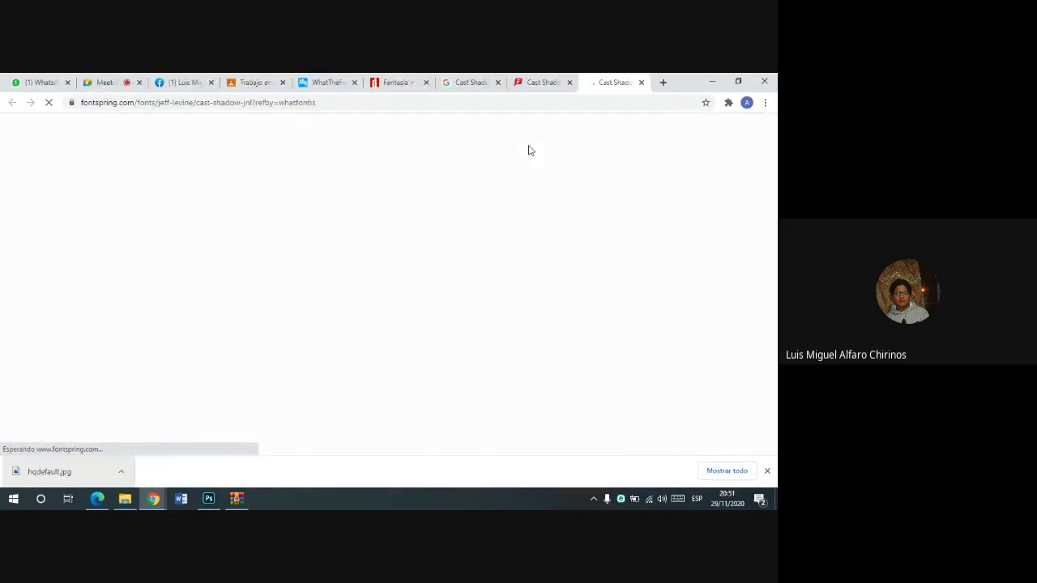
left_click(640, 82)
left_click(639, 83)
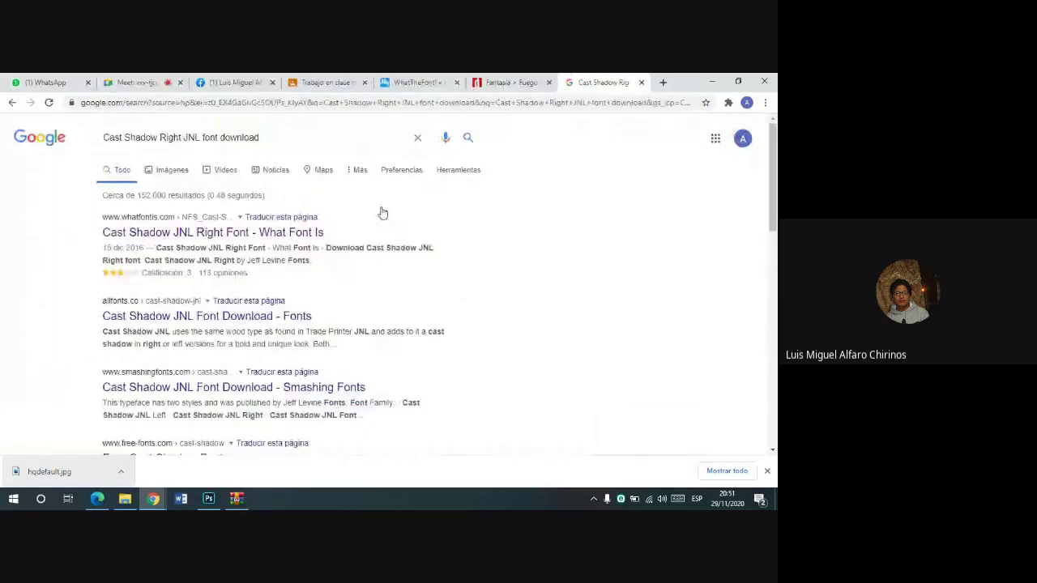
- Check the allfonts.co result and its Cast Shadow JNL download link on MyFonts, then close it
right_click(272, 316)
left_click(308, 320)
left_click(612, 82)
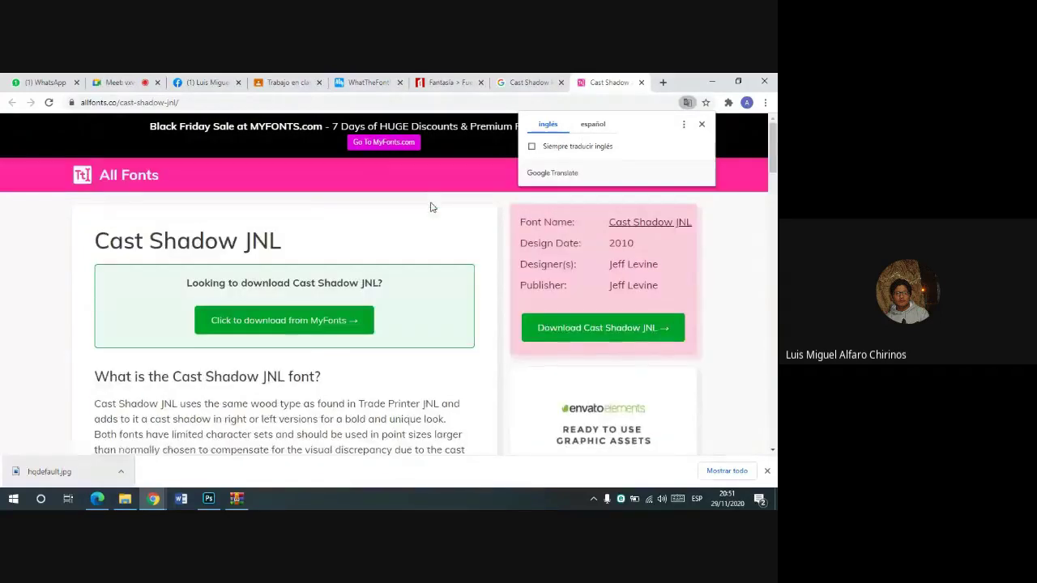
scroll(607, 326, "down", 3)
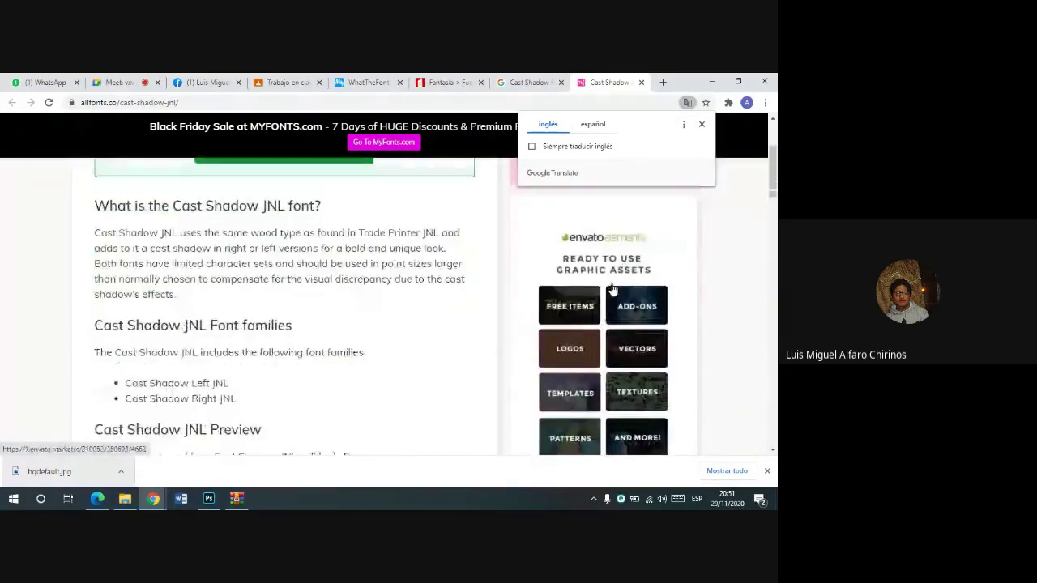
scroll(604, 312, "up", 3)
left_click(580, 328)
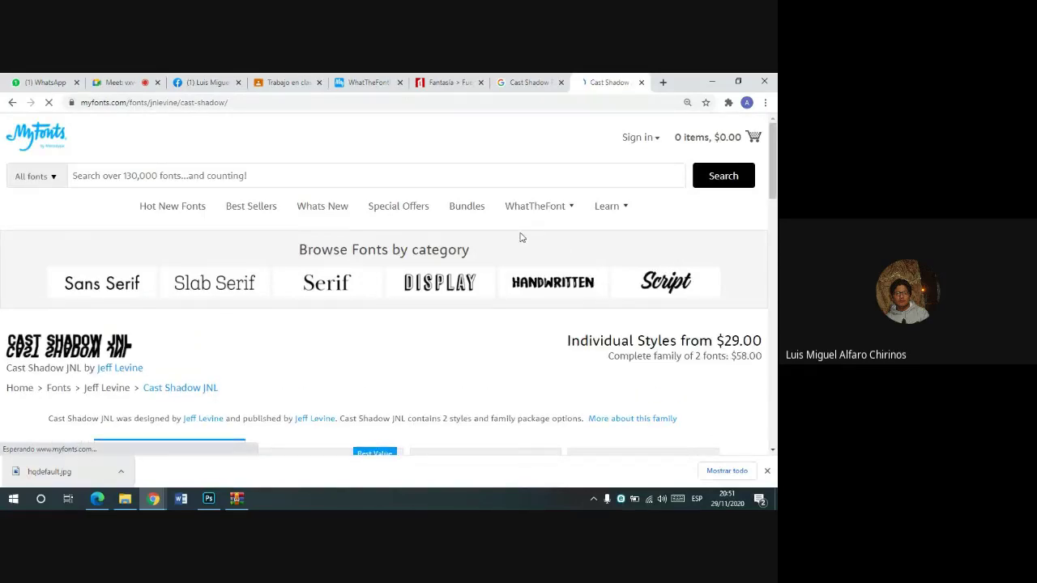
scroll(521, 237, "down", 2)
scroll(521, 237, "down", 2)
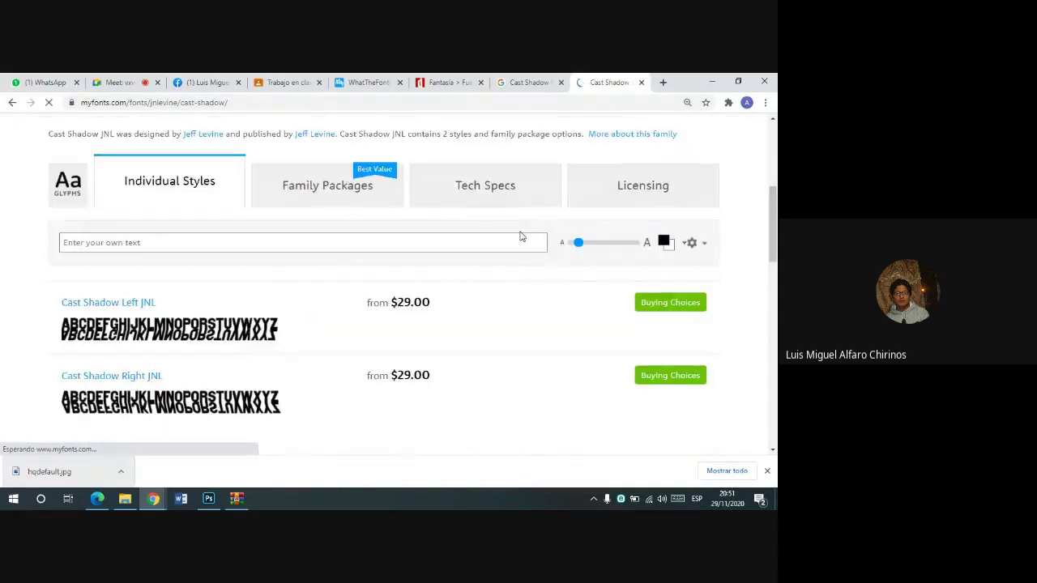
left_click(641, 82)
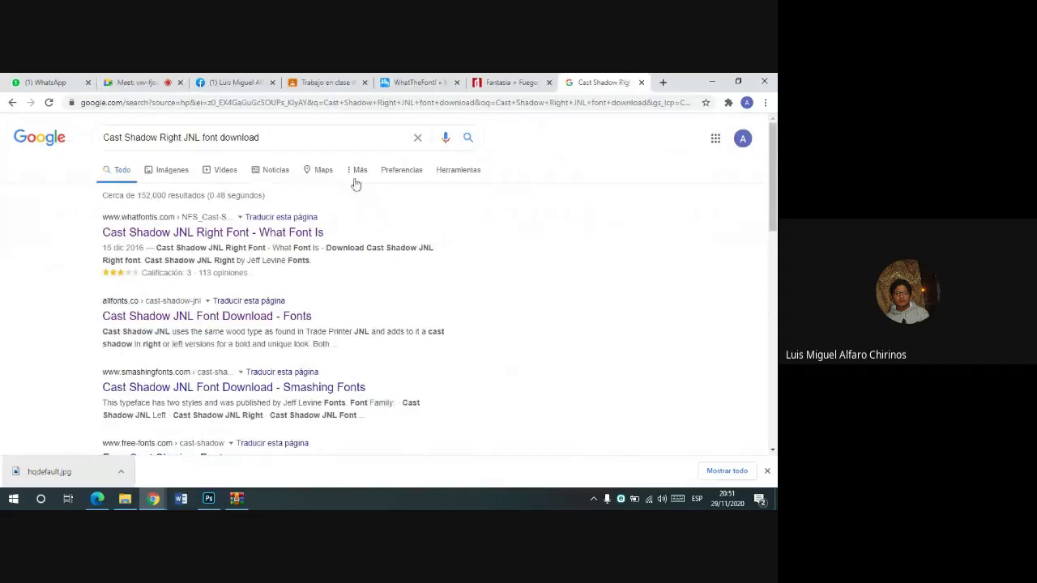
- Search again with 'free' added; open Free Cast Shadow Fonts and Smashing Fonts in new tabs
left_click(308, 139)
type("free")
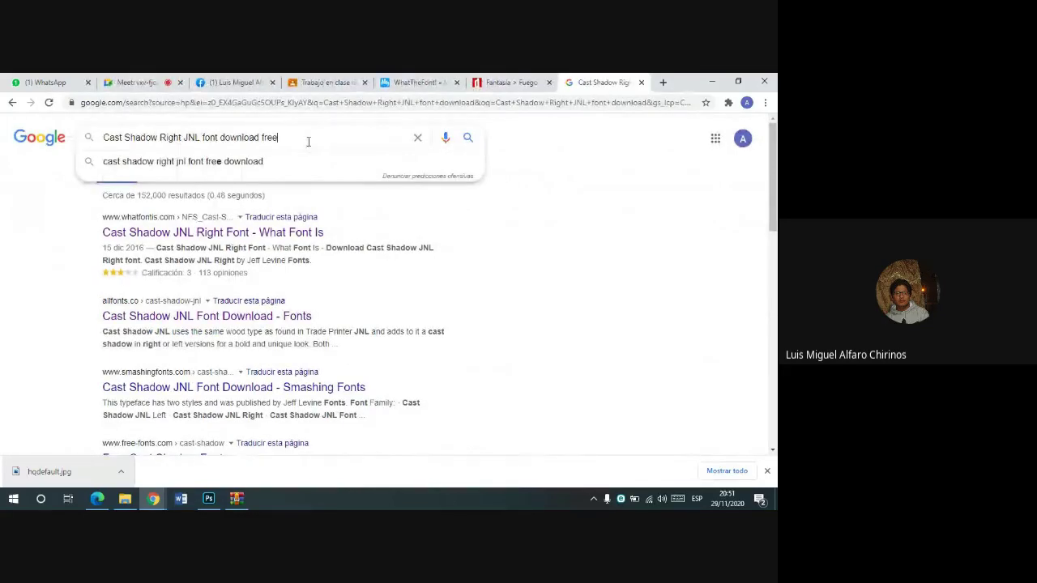
key("Return")
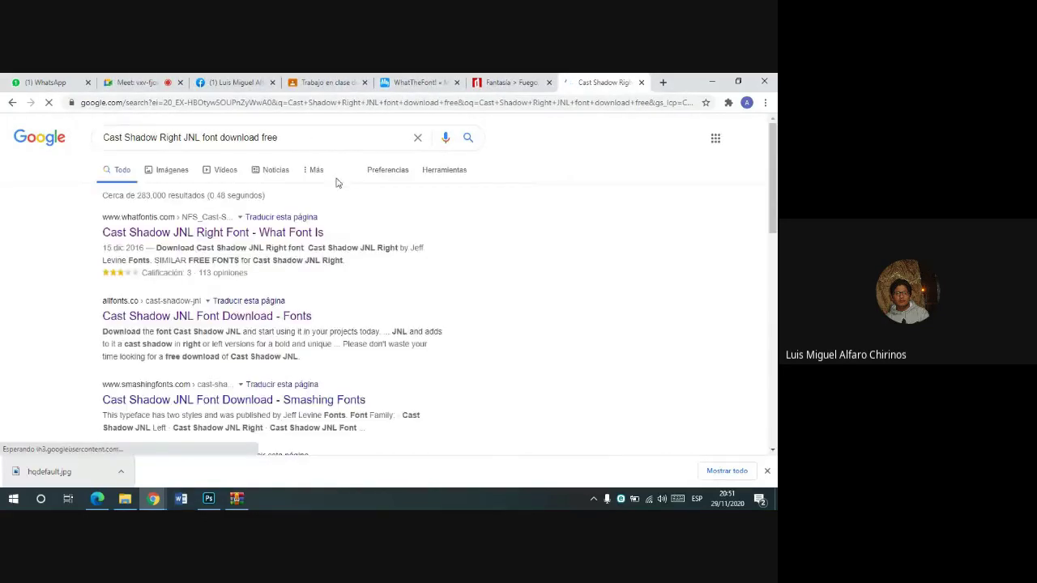
scroll(395, 257, "down", 2)
right_click(190, 358)
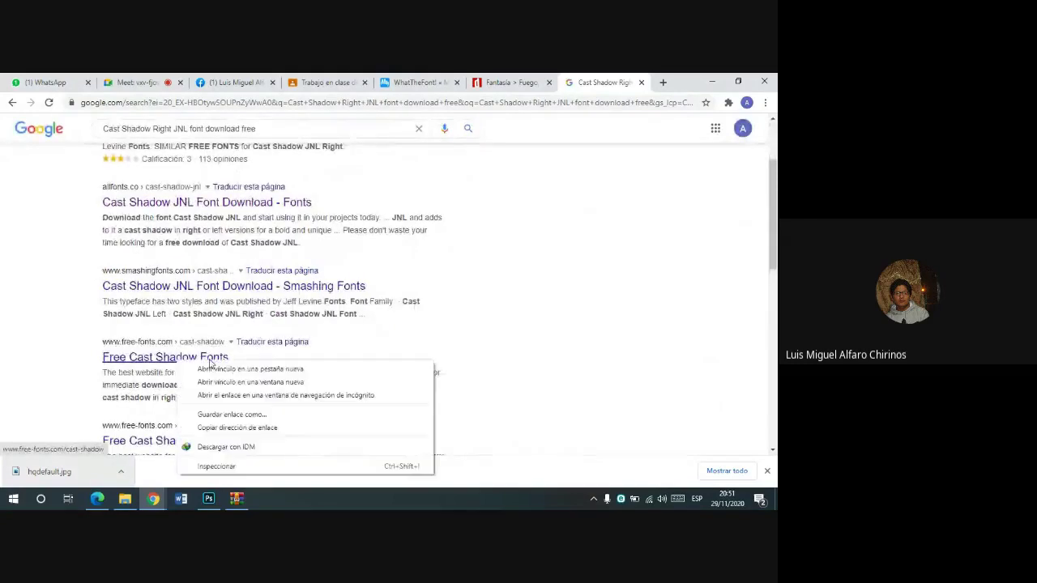
left_click(212, 368)
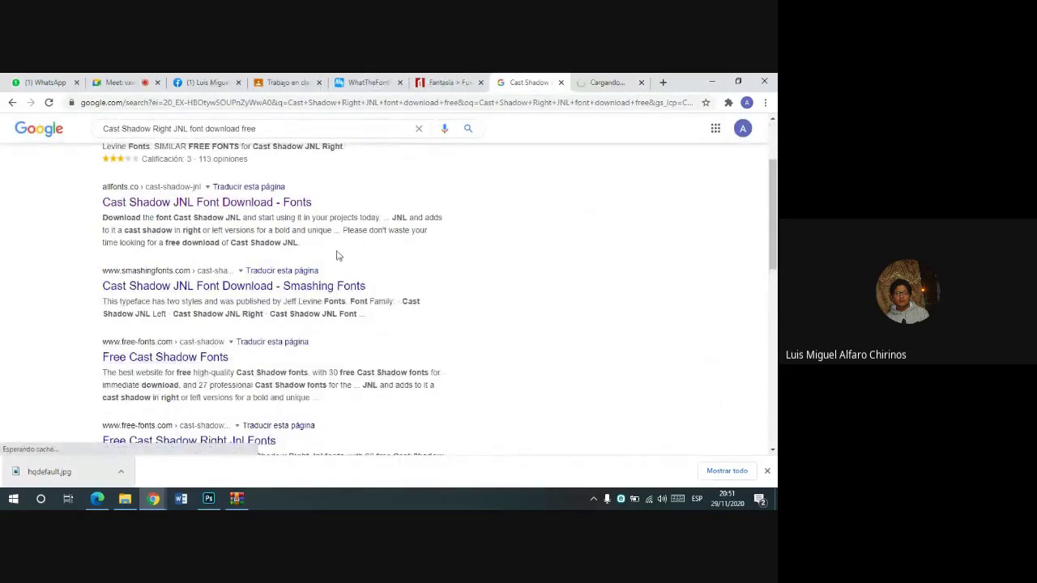
right_click(290, 282)
left_click(324, 296)
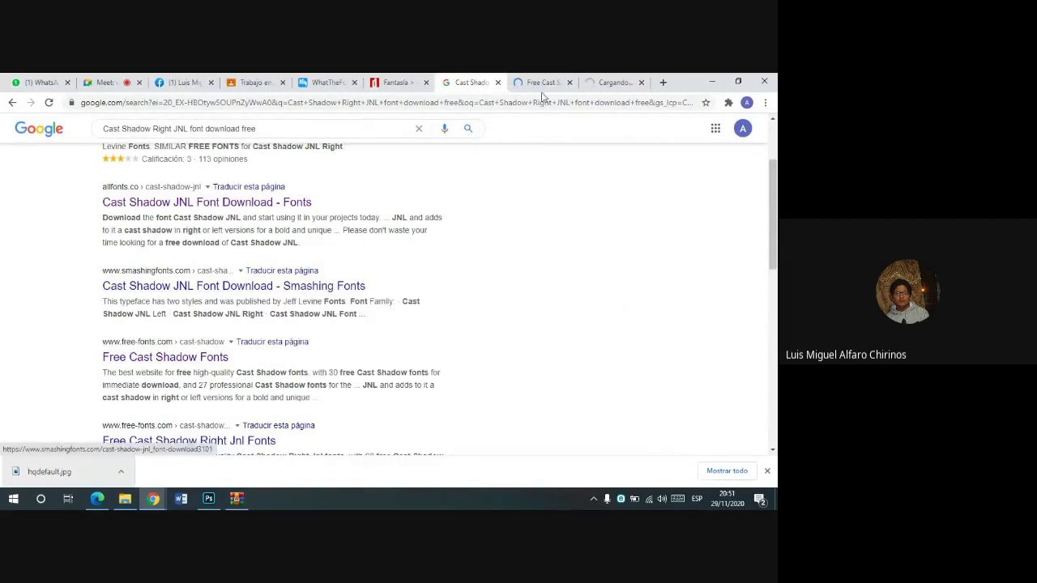
- Look over the Free Cast Shadow Fonts page and close it
left_click(533, 82)
scroll(426, 241, "down", 3)
scroll(426, 240, "down", 3)
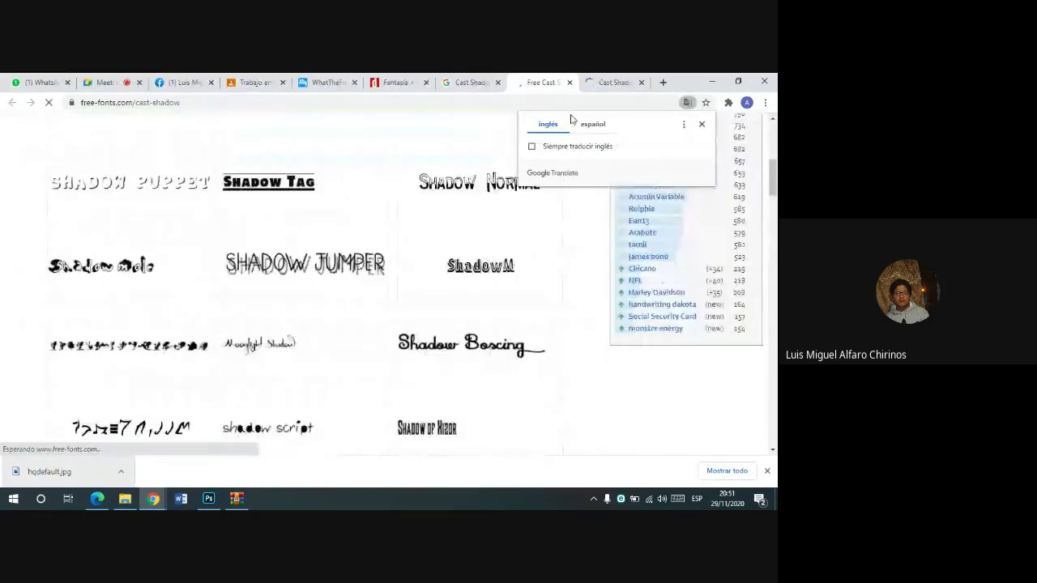
left_click(569, 81)
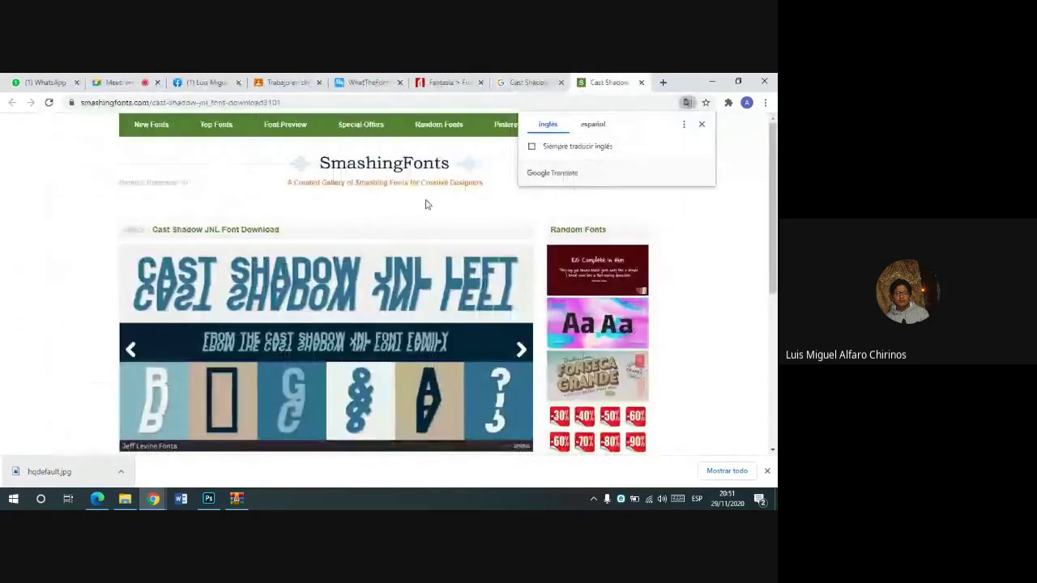
- On Smashing Fonts, open the Cast Shadow JNL Left font page and scroll through it
scroll(374, 242, "down", 3)
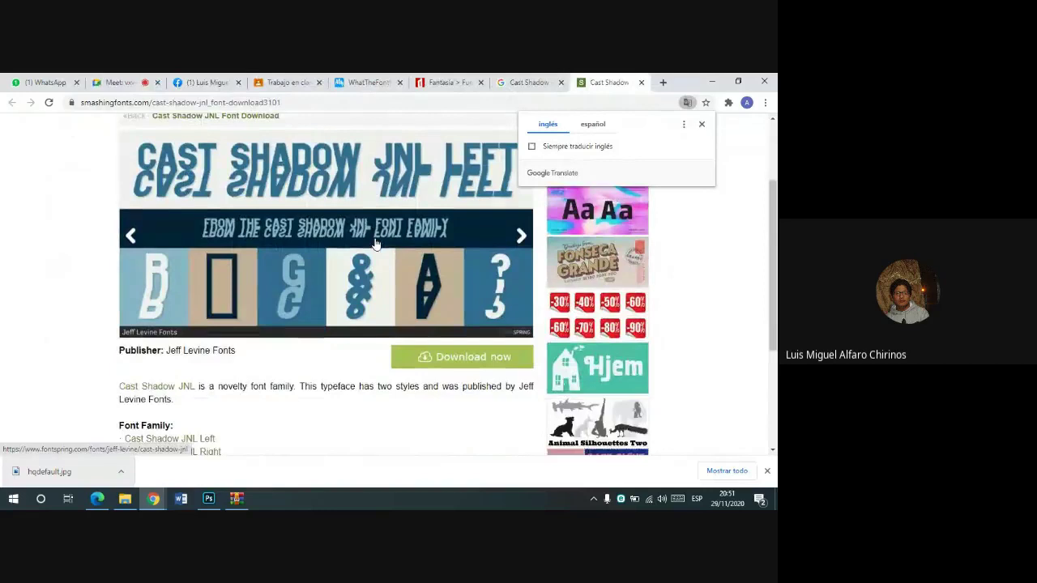
scroll(397, 243, "down", 3)
scroll(324, 251, "down", 2)
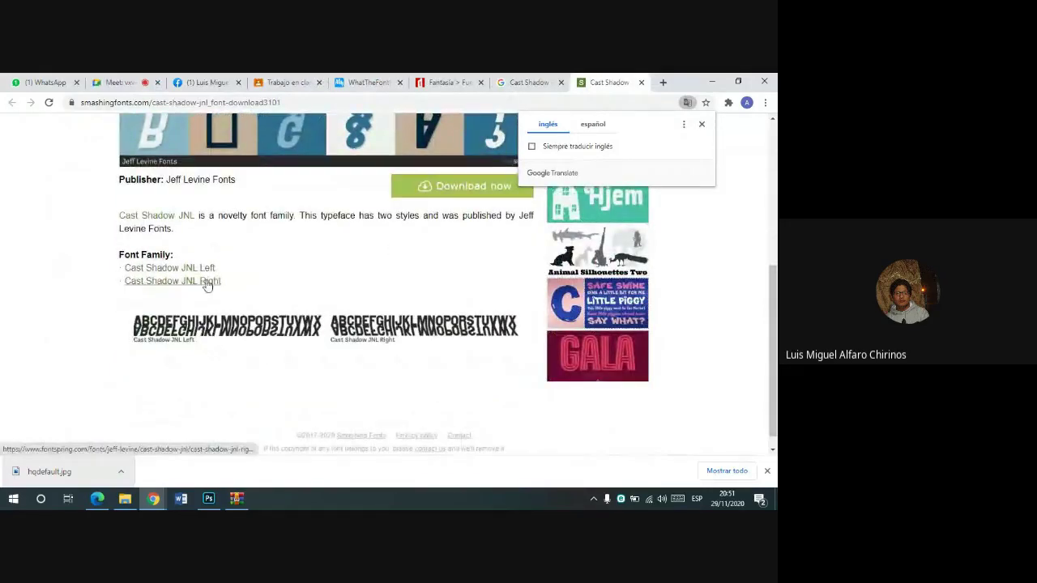
left_click(209, 272)
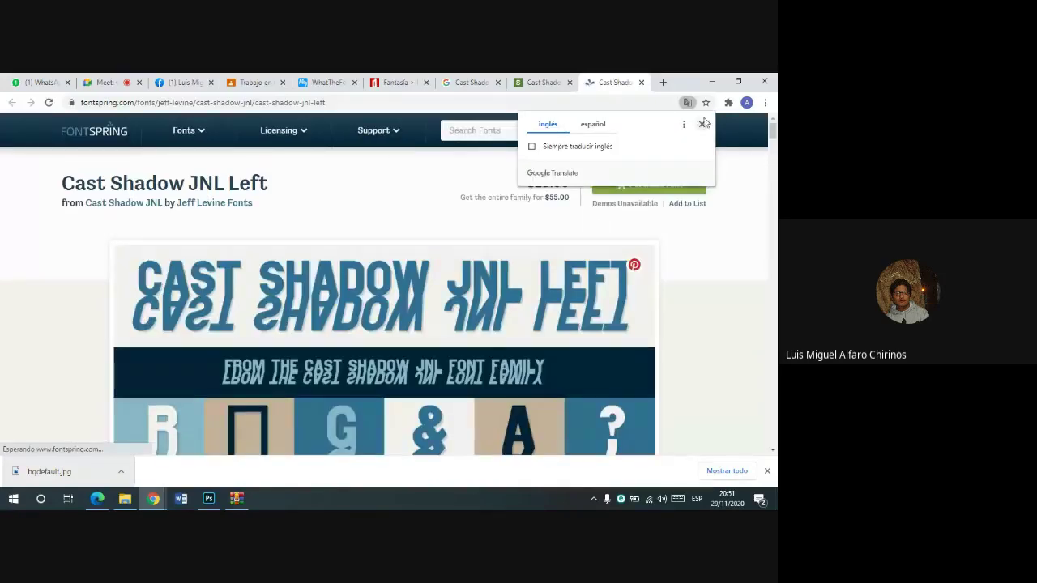
left_click(702, 123)
scroll(577, 176, "down", 2)
scroll(515, 184, "down", 3)
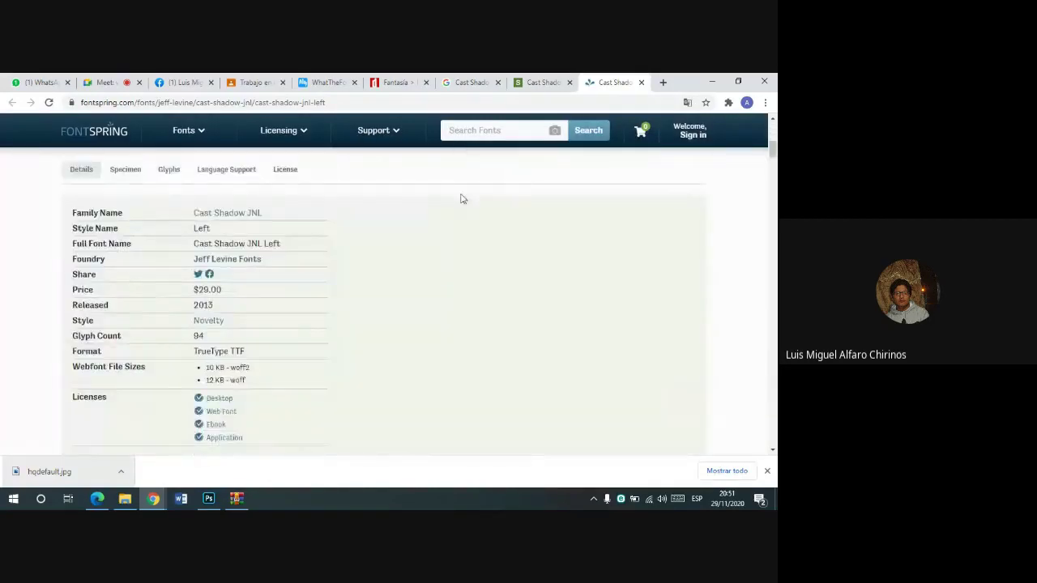
scroll(335, 215, "down", 5)
scroll(335, 216, "down", 5)
scroll(341, 207, "down", 5)
scroll(343, 197, "down", 5)
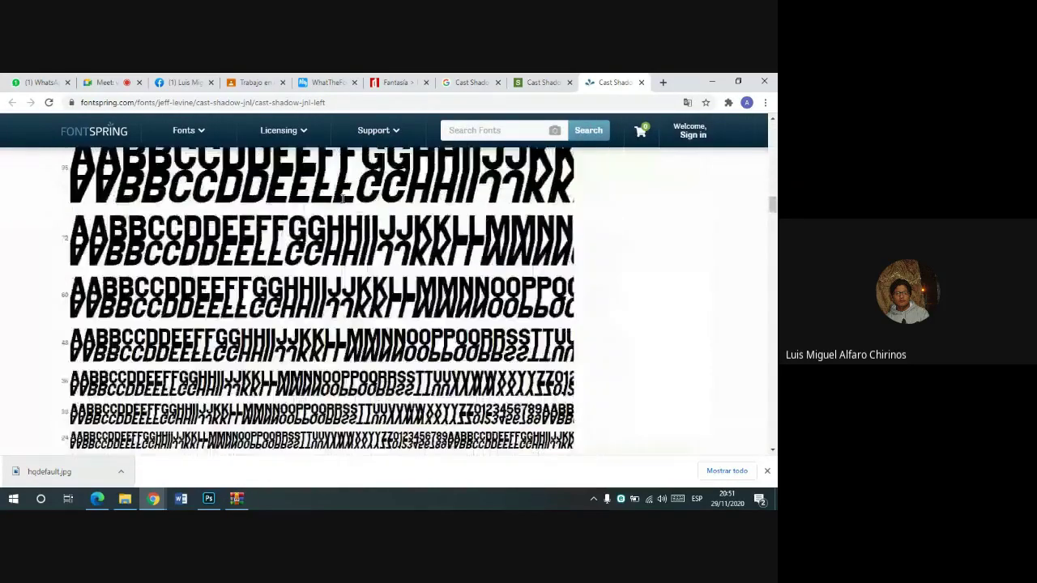
scroll(344, 197, "down", 5)
- Close the Fontspring and SmashingFonts pages; open Free Cast Shadow Right Jnl Fonts in a new tab
left_click(641, 82)
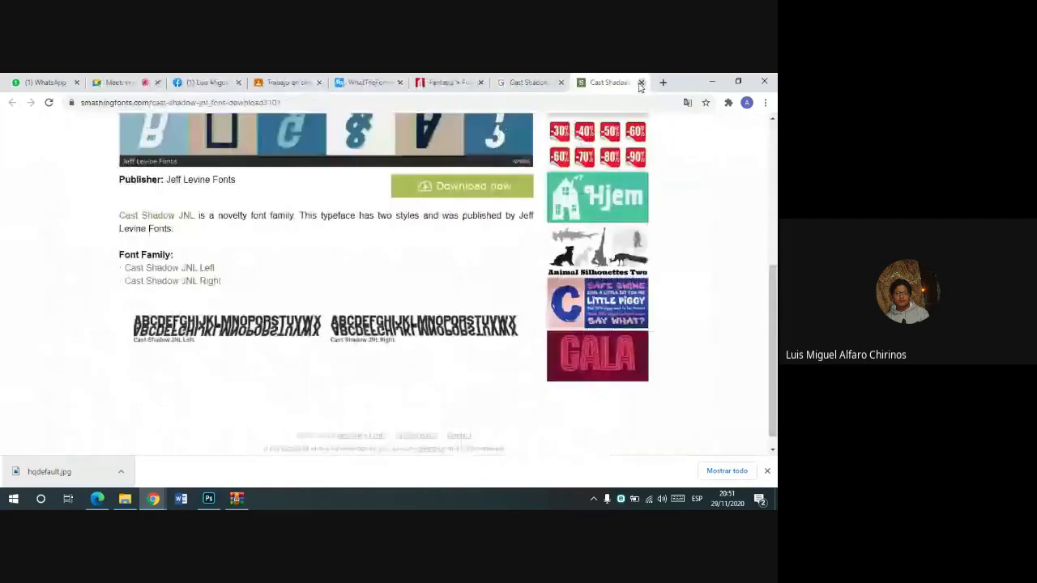
left_click(641, 82)
scroll(373, 281, "down", 3)
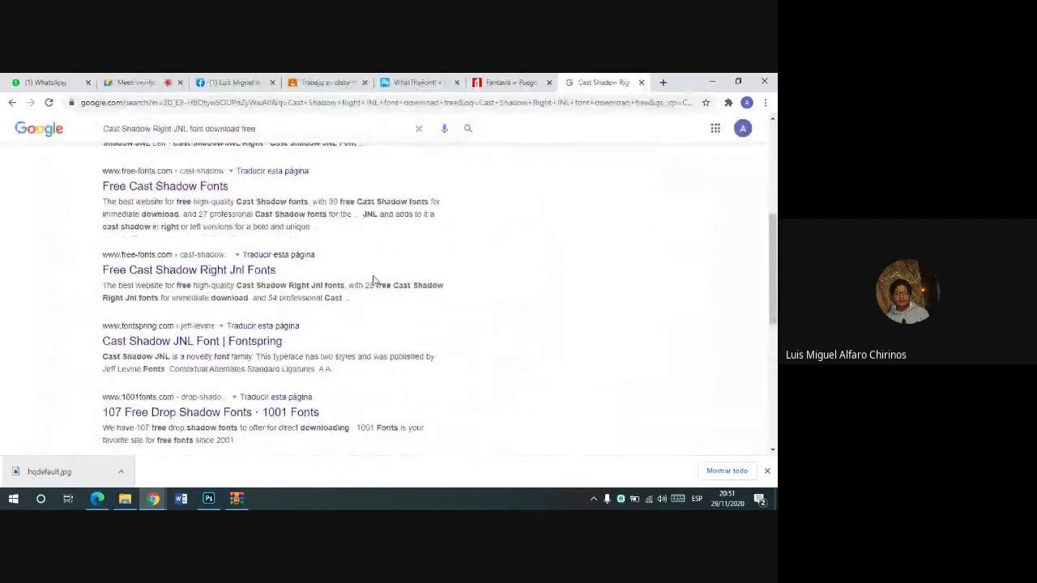
right_click(230, 273)
left_click(279, 280)
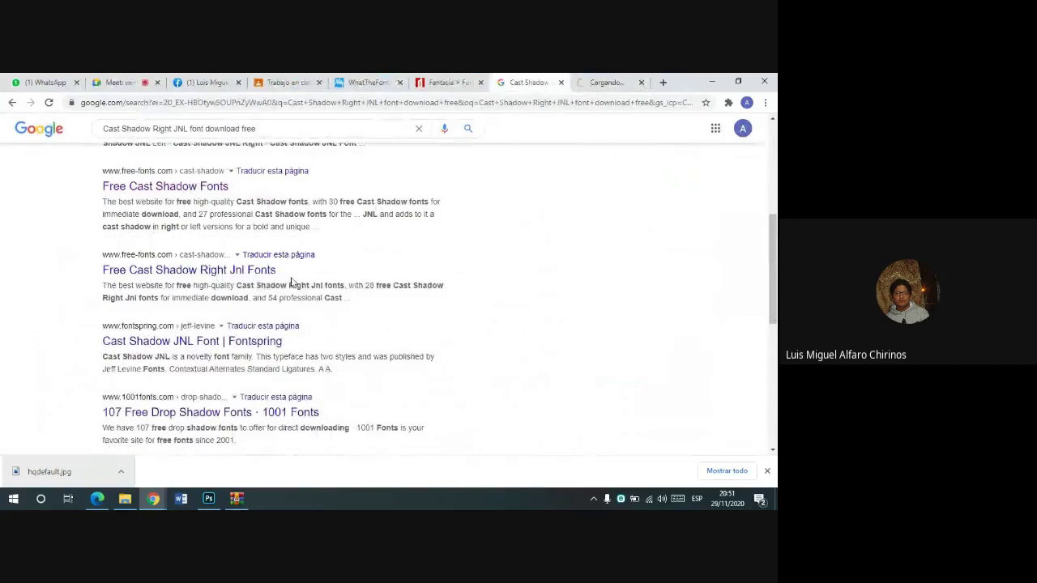
- Browse the free-fonts.com Cast Shadow font grid, then close that page
left_click(580, 81)
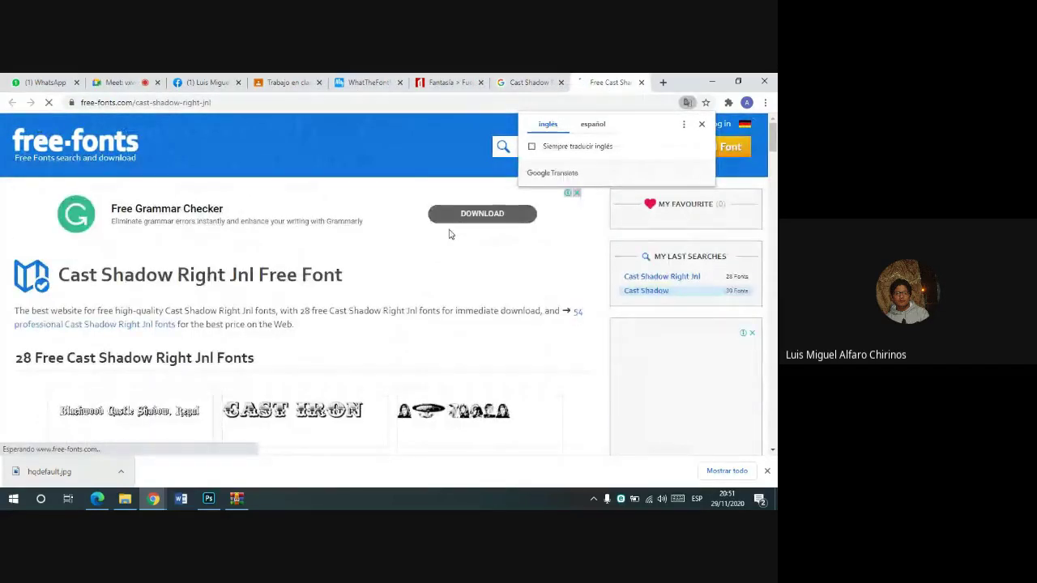
left_click(700, 126)
scroll(369, 234, "down", 3)
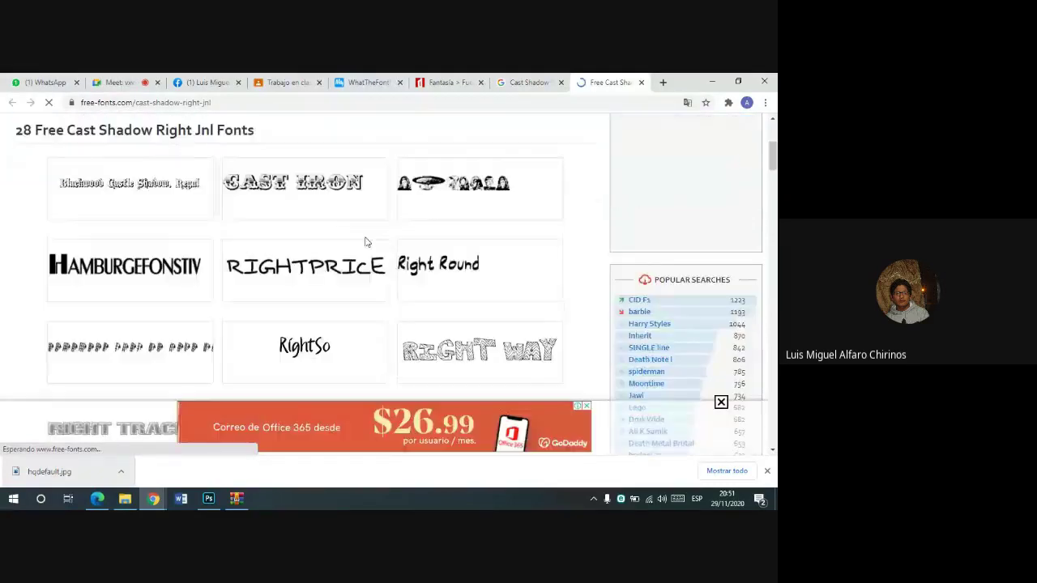
scroll(170, 223, "down", 2)
scroll(174, 222, "down", 4)
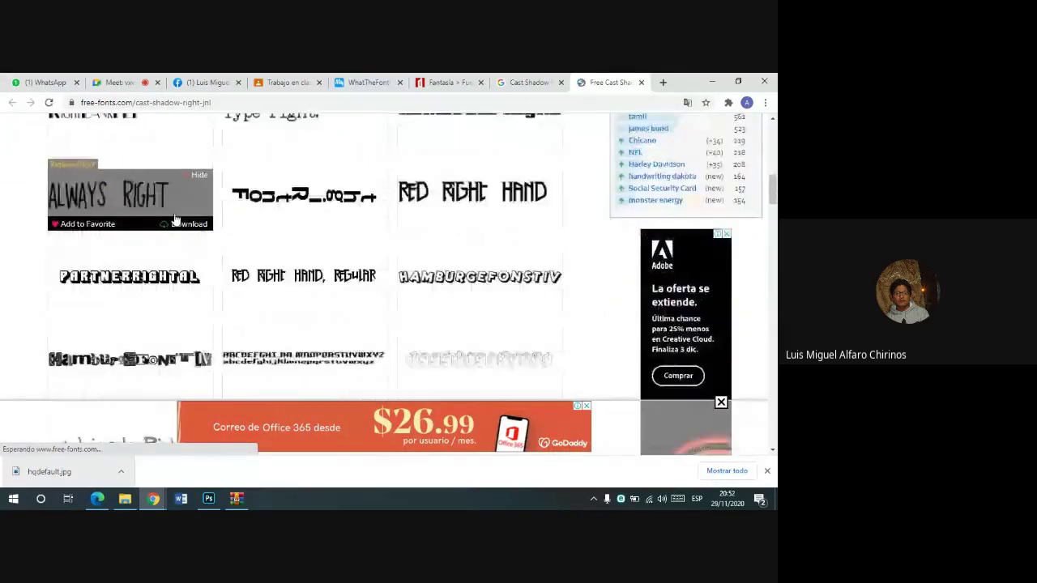
scroll(182, 215, "down", 3)
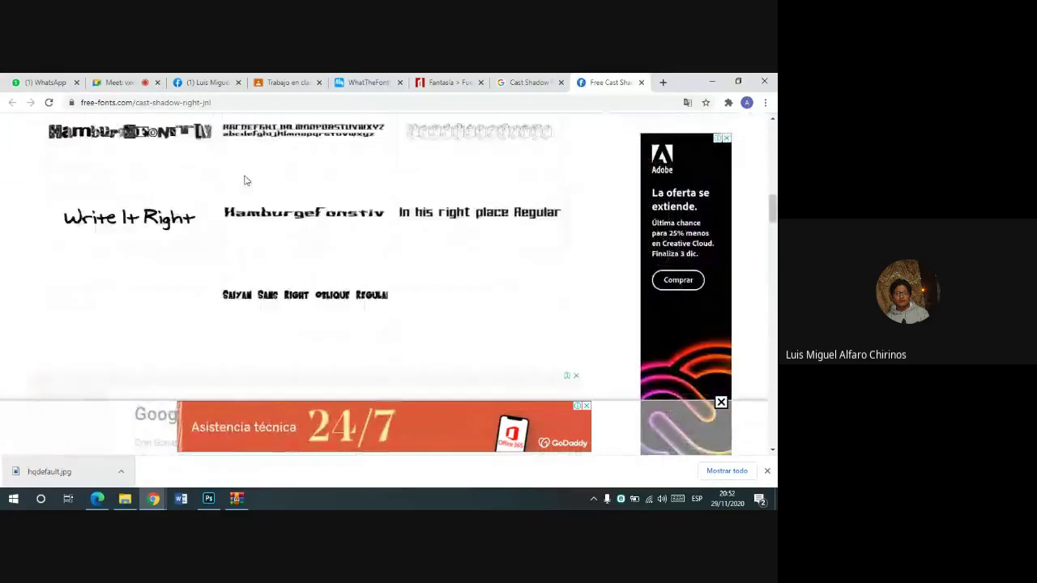
scroll(243, 178, "up", 3)
left_click(640, 82)
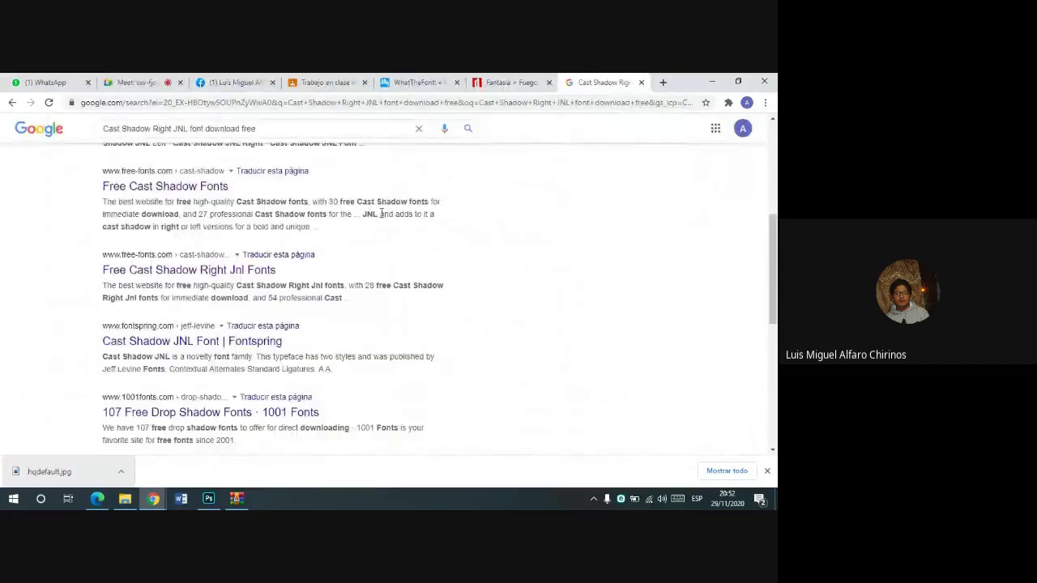
- Search without the word 'font'; open the Fontspring, Fonts.com and 1001 Fonts results in new tabs
scroll(255, 242, "down", 2)
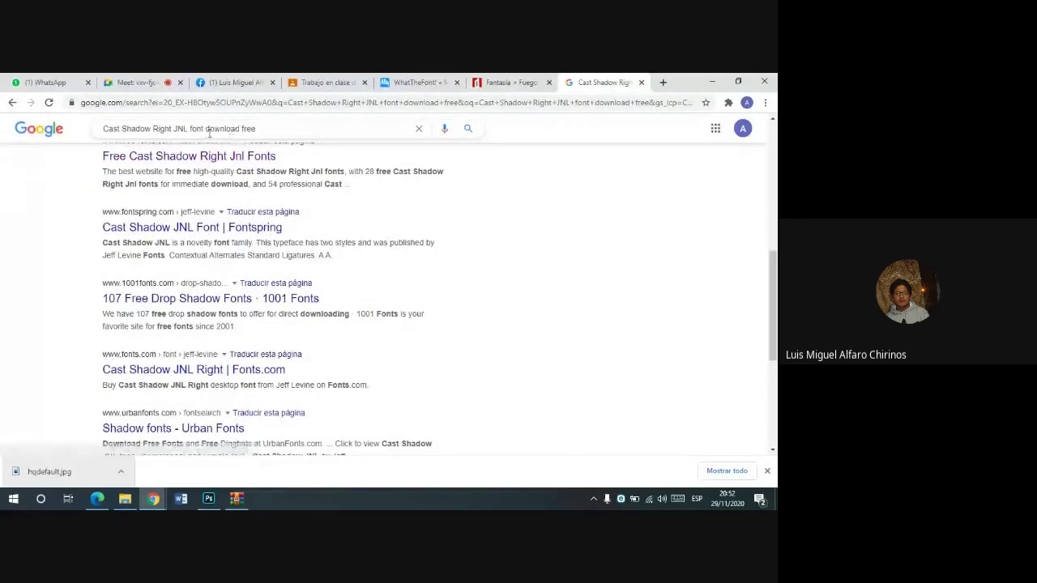
key("BackSpace")
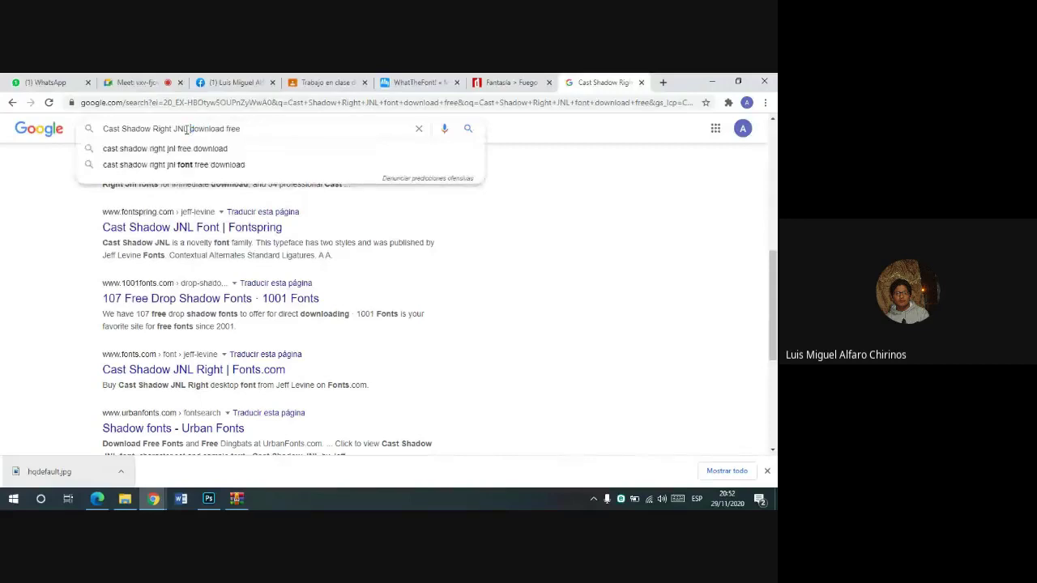
key("Return")
scroll(365, 238, "down", 3)
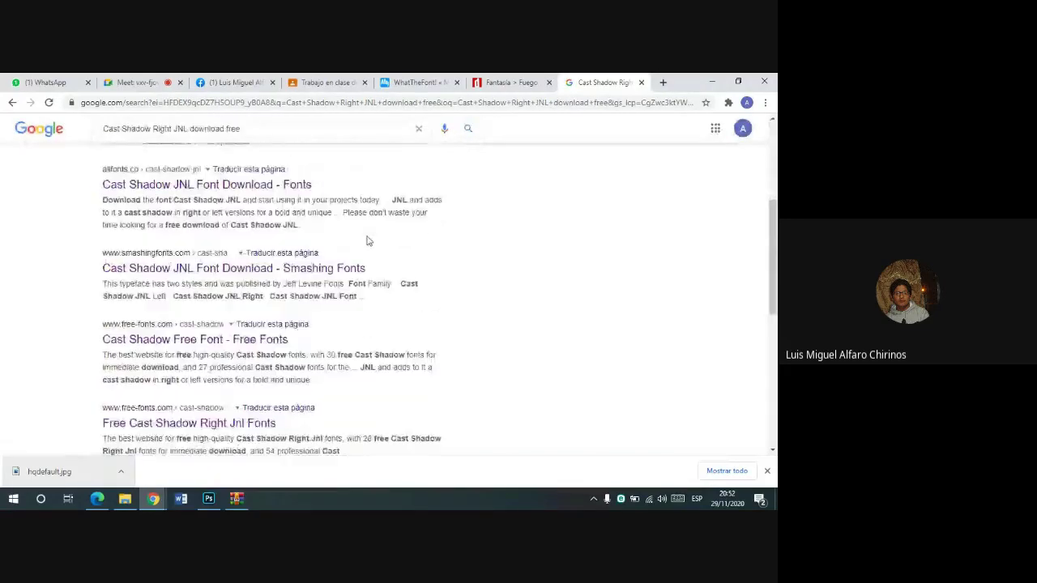
scroll(365, 238, "down", 2)
scroll(368, 238, "down", 3)
right_click(231, 261)
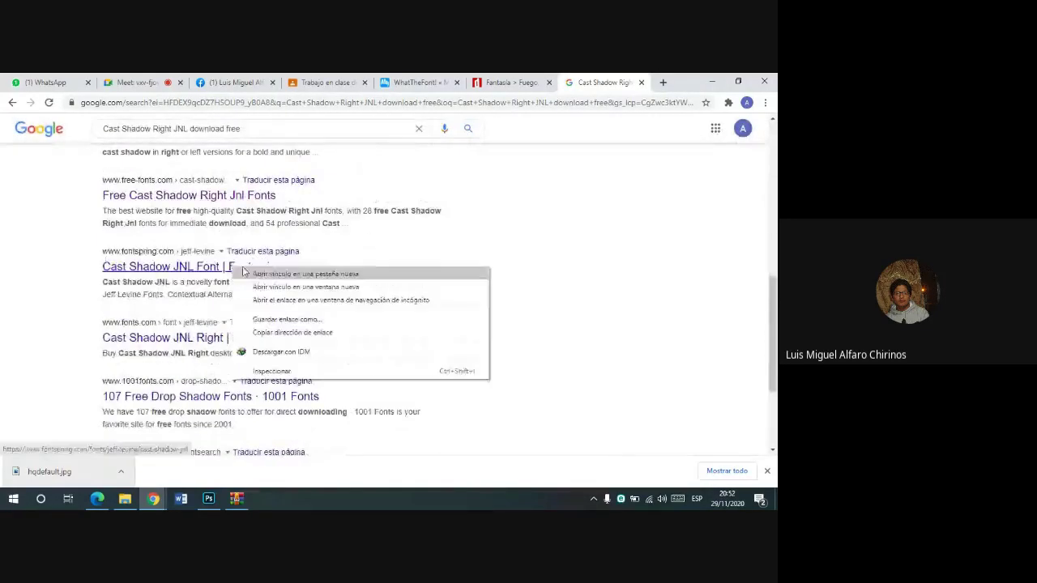
left_click(259, 268)
right_click(204, 338)
left_click(262, 348)
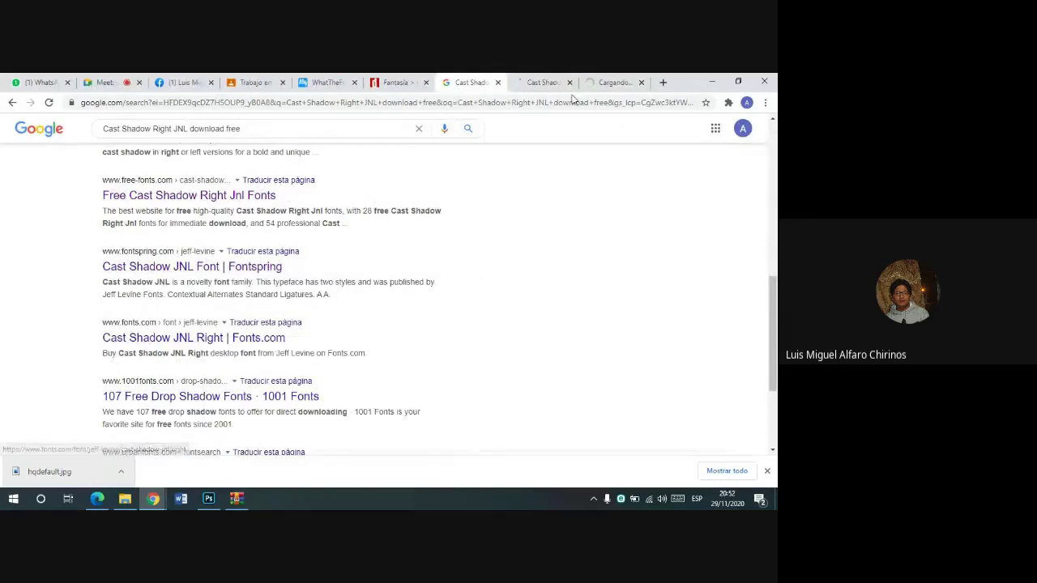
right_click(238, 395)
left_click(325, 284)
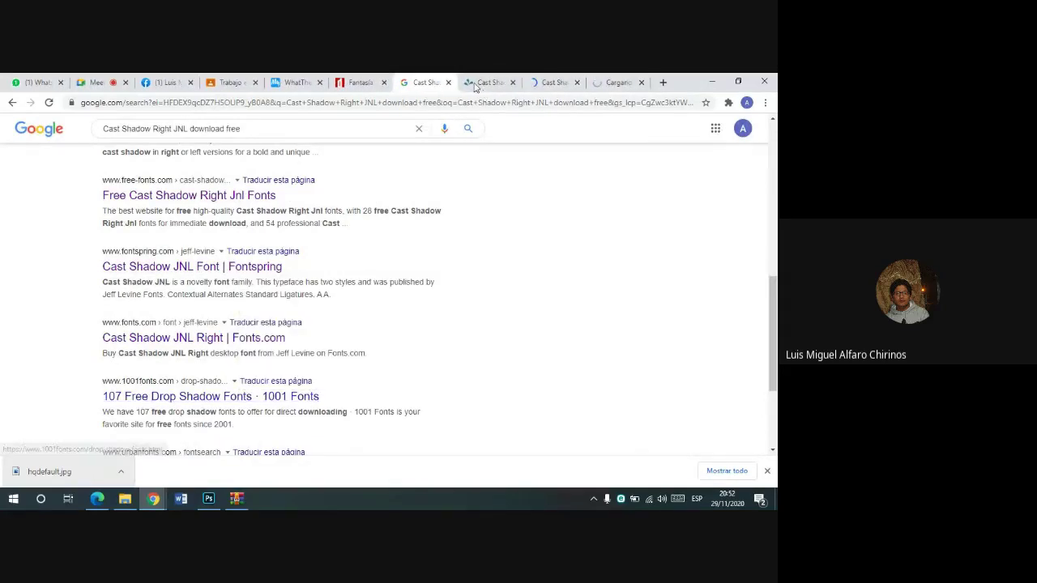
- Review and close the Fontspring, Fonts.com and 1001 Fonts pages
left_click(494, 82)
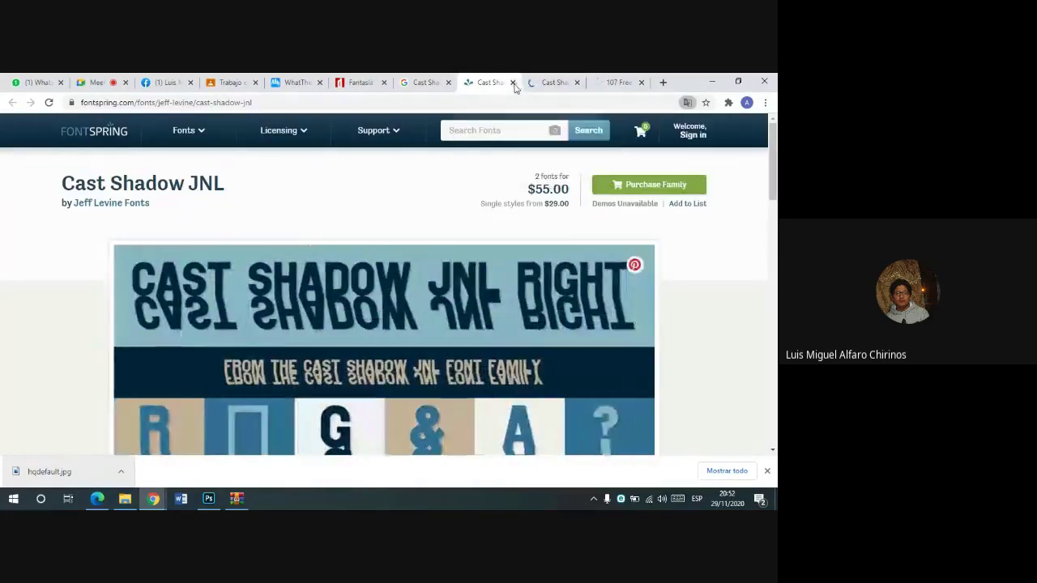
left_click(511, 82)
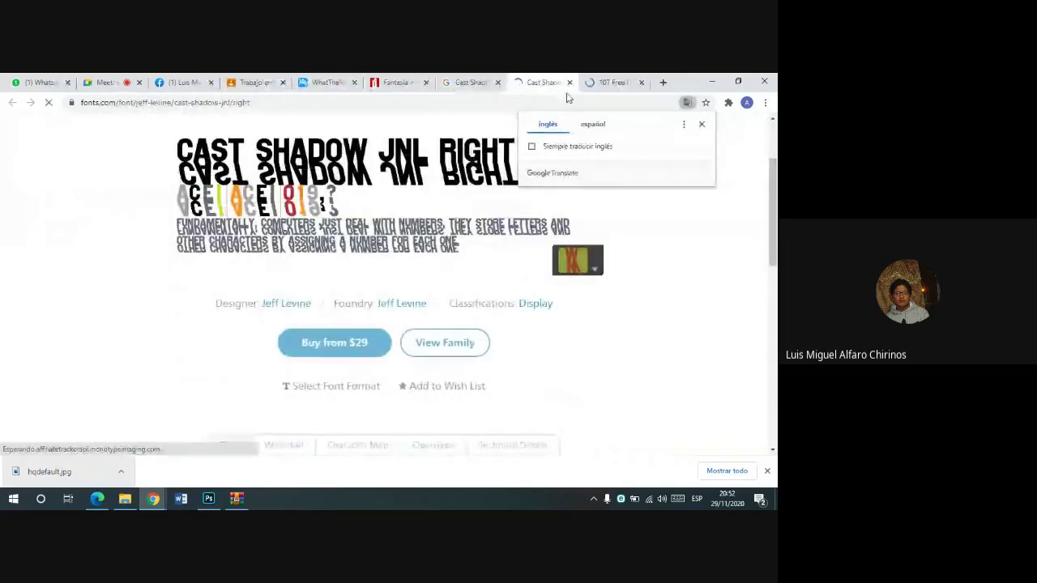
left_click(570, 83)
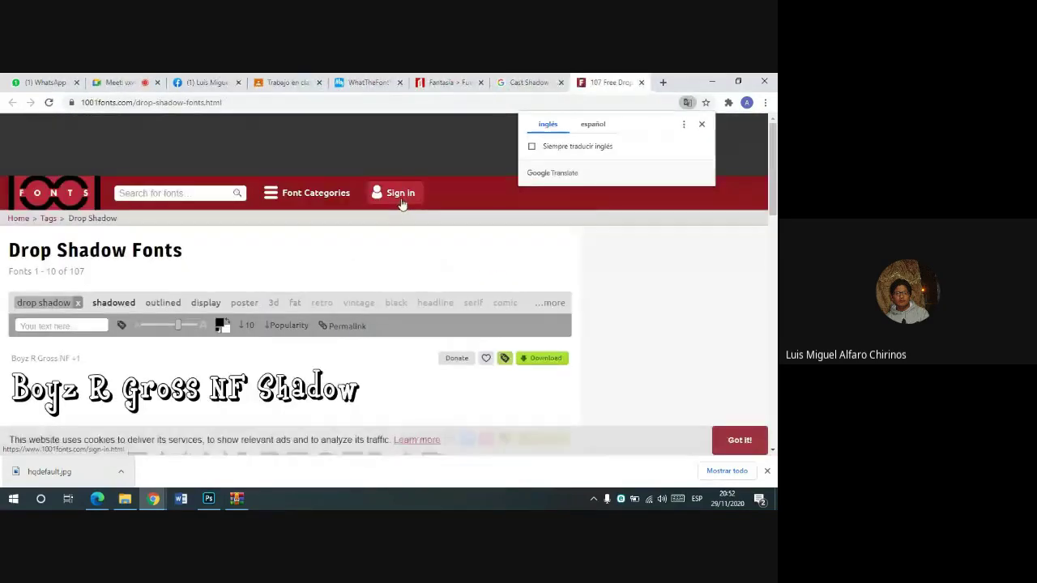
scroll(506, 206, "down", 2)
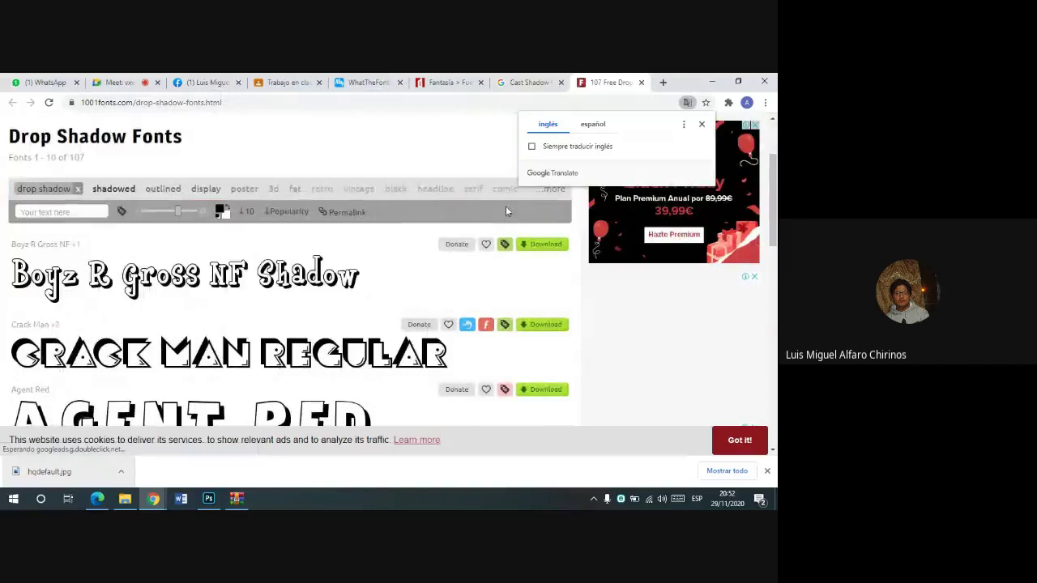
scroll(506, 205, "down", 2)
scroll(508, 207, "down", 5)
scroll(508, 208, "down", 3)
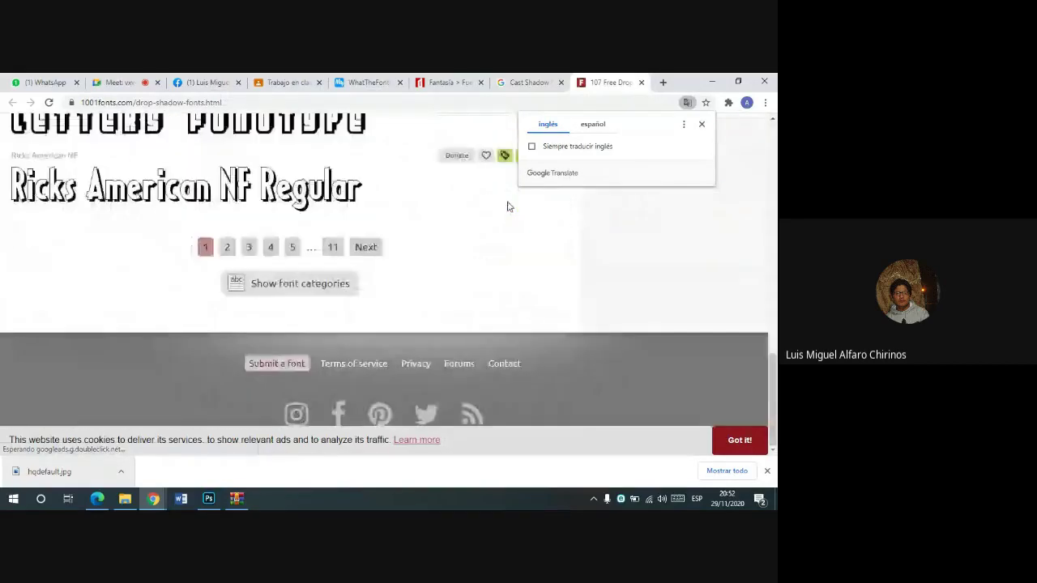
scroll(510, 211, "up", 8)
scroll(510, 211, "up", 5)
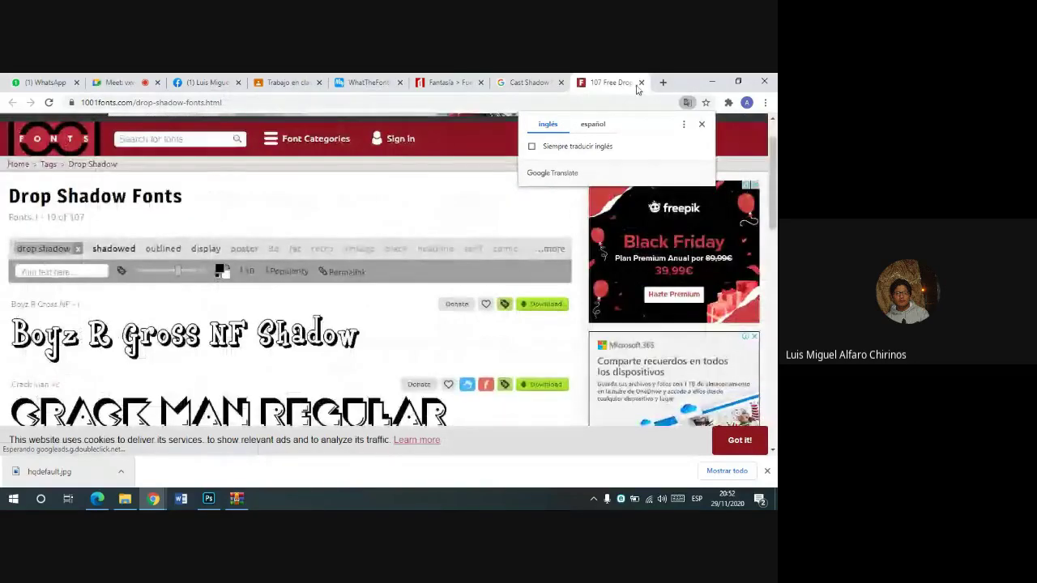
left_click(641, 83)
- Open the Urban Fonts result and, from results page 2, the MyFonts result in new tabs
scroll(456, 170, "down", 3)
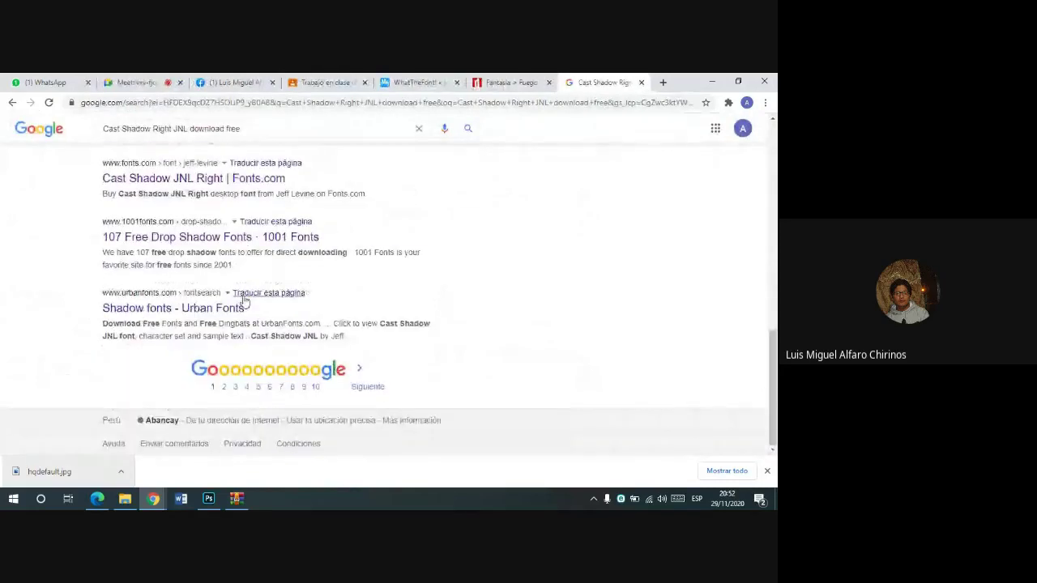
right_click(219, 314)
left_click(268, 319)
left_click(367, 386)
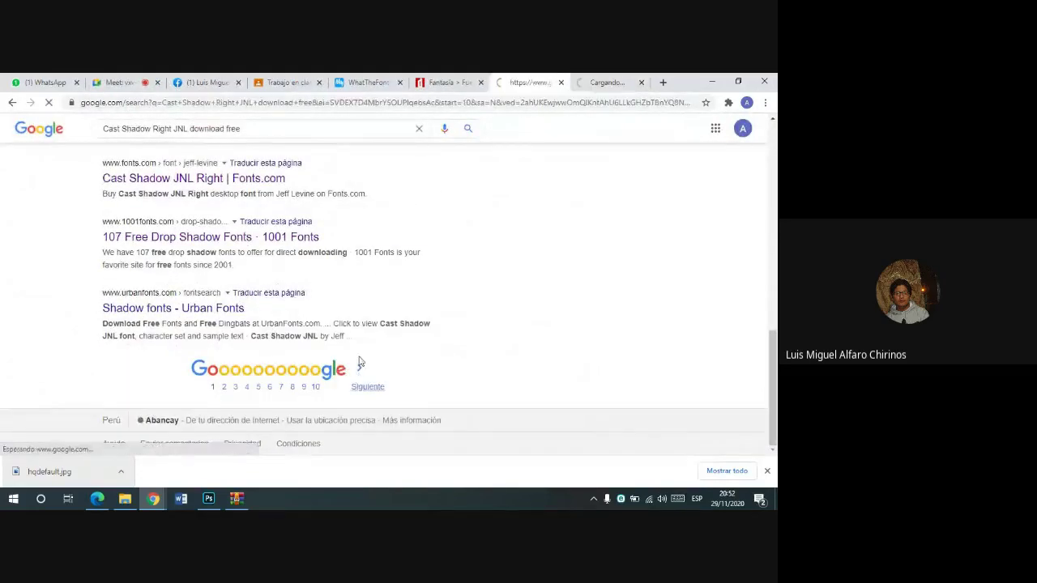
scroll(309, 297, "down", 2)
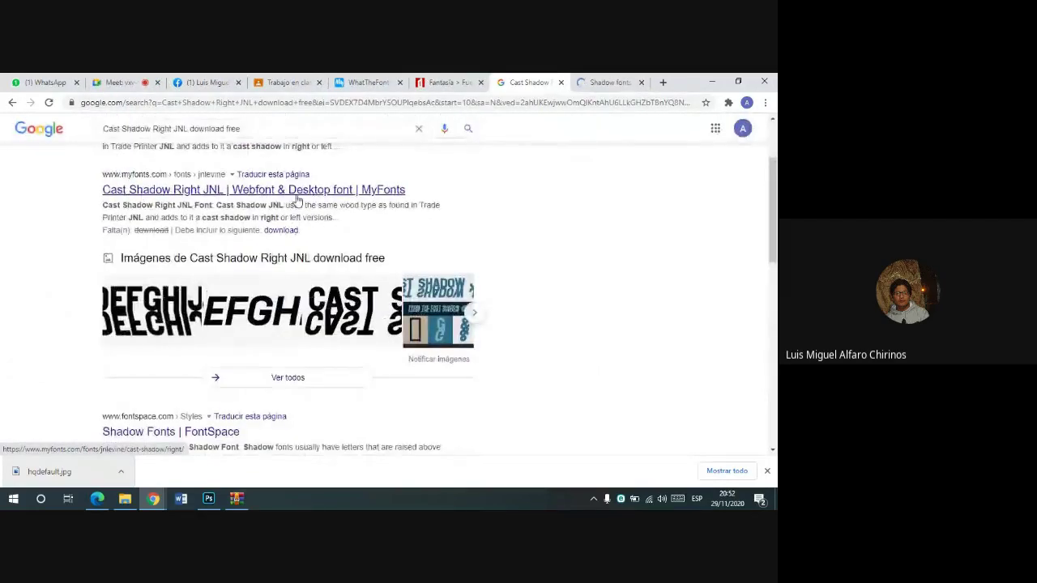
right_click(296, 194)
left_click(344, 205)
- Review and close the Urban Fonts shadow fonts and MyFonts Cast Shadow pages
left_click(543, 82)
scroll(489, 232, "down", 3)
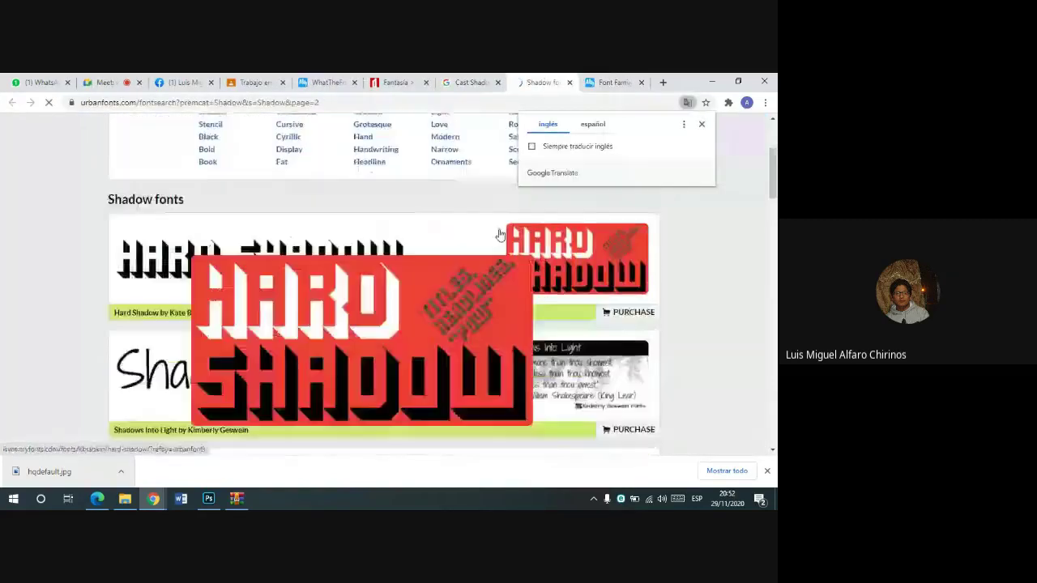
scroll(489, 231, "down", 2)
scroll(488, 231, "up", 1)
scroll(489, 231, "up", 2)
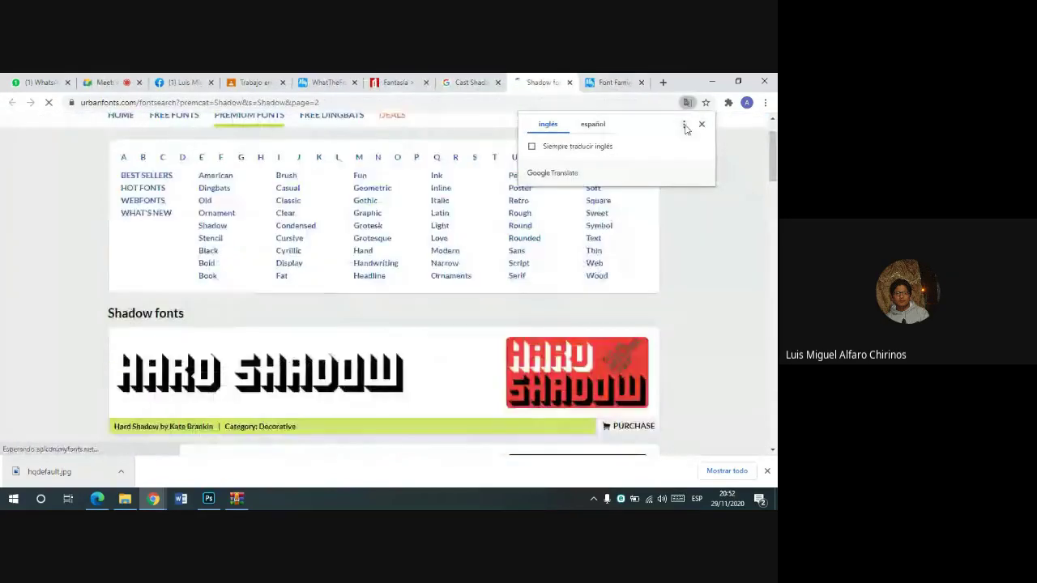
left_click(569, 82)
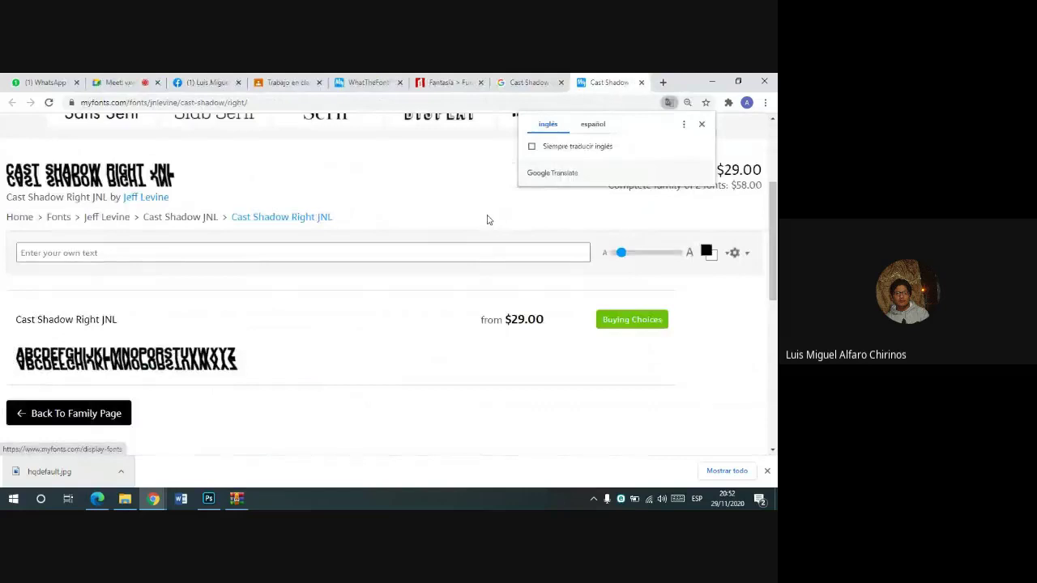
scroll(488, 217, "down", 2)
scroll(489, 217, "up", 2)
key("ctrl+w")
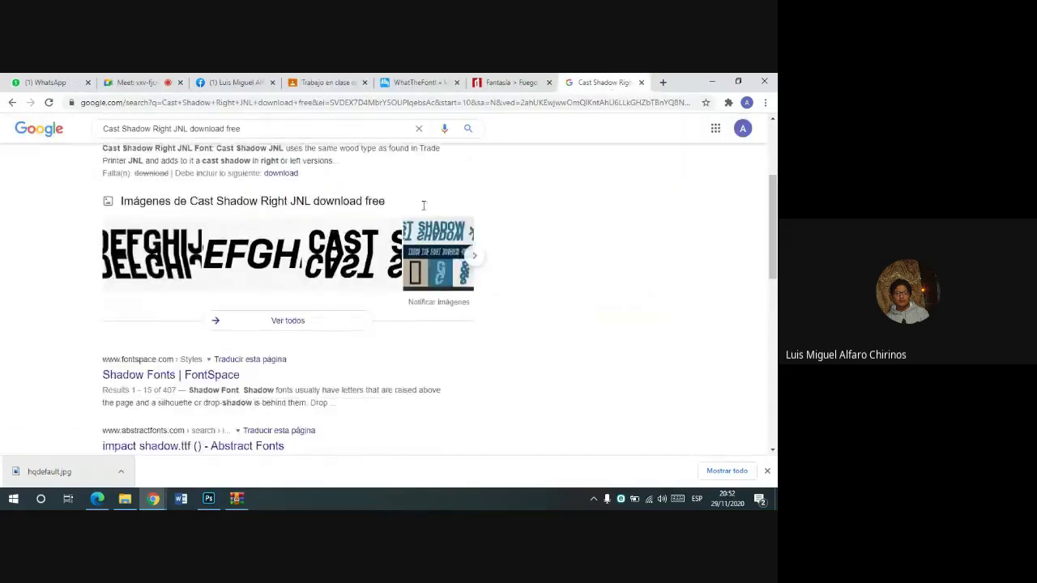
- Begin editing the end of the Google search query
scroll(423, 205, "down", 2)
left_click_drag(243, 128, 190, 129)
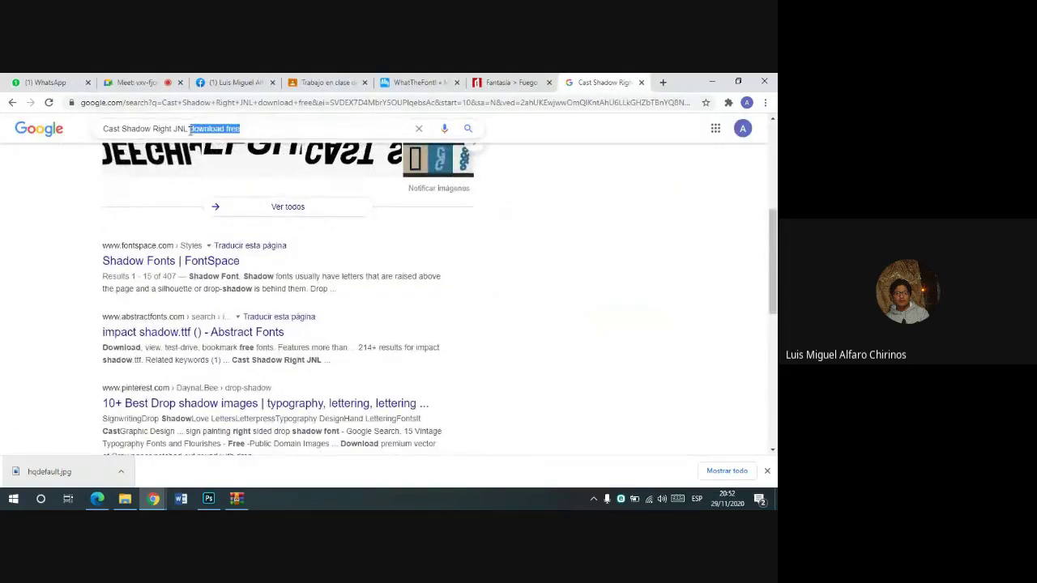
left_click(243, 128)
- Search 'cast shadow right jnl free download' and open the WhatFontIs similar-fonts result in a new tab
key("BackSpace")
key("BackSpace")
key("BackSpace")
key("BackSpace")
key("BackSpace")
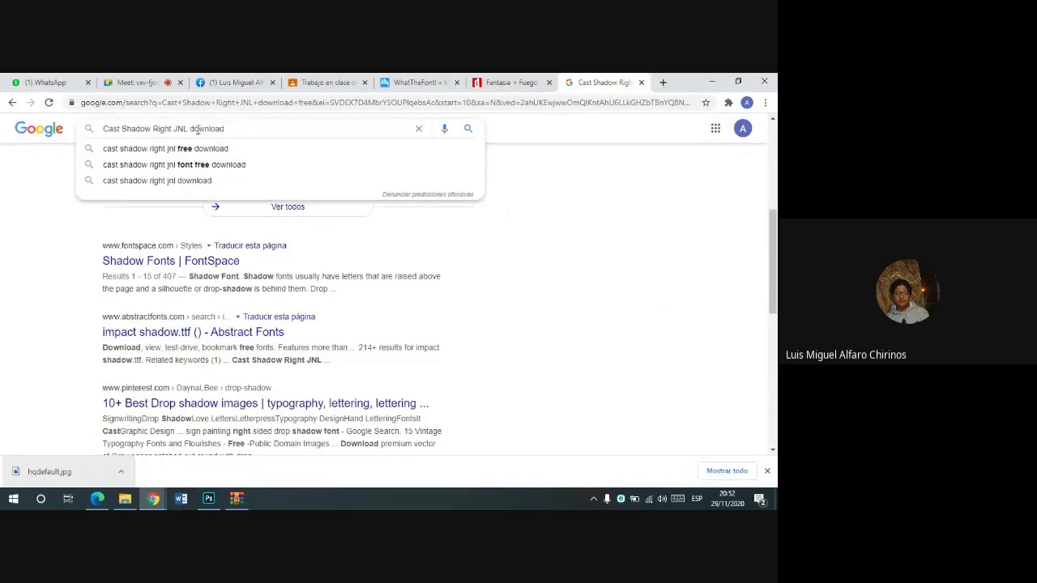
left_click(200, 146)
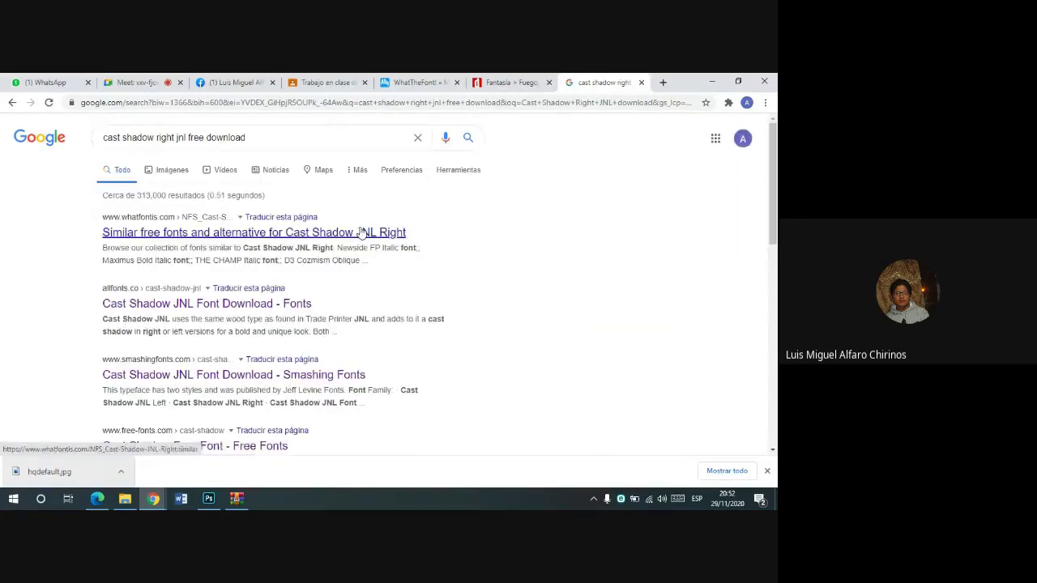
right_click(265, 232)
left_click(308, 239)
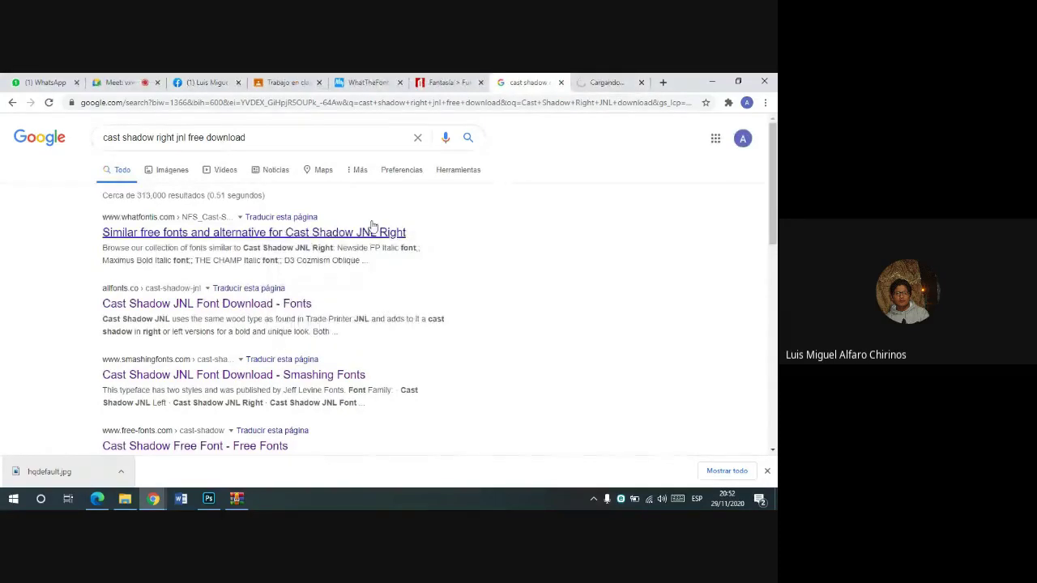
left_click(606, 82)
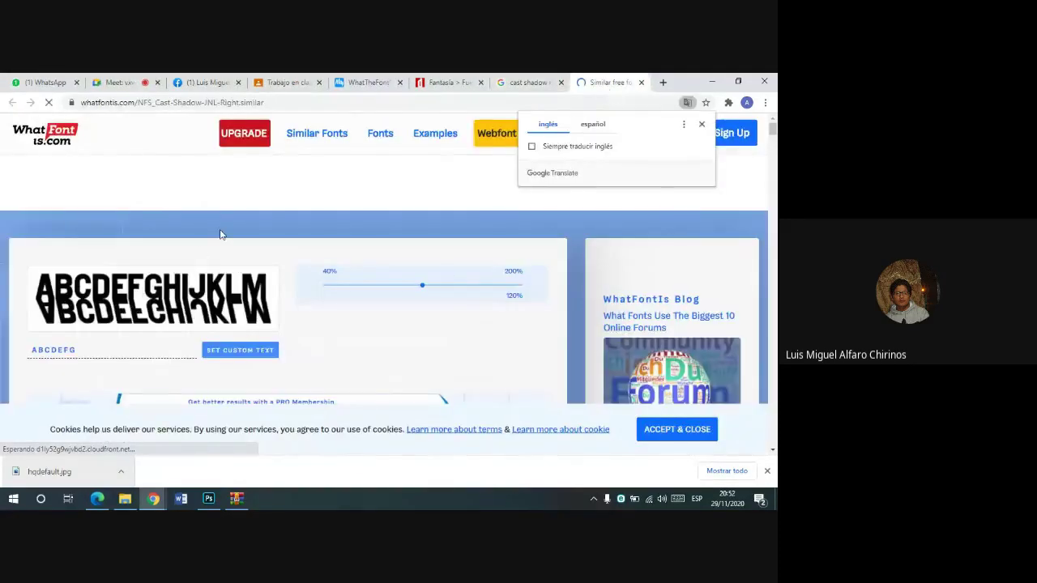
- Try downloading THE CHAMP Italic font and close the blocked download page
scroll(227, 231, "down", 2)
scroll(341, 227, "up", 2)
scroll(341, 227, "down", 2)
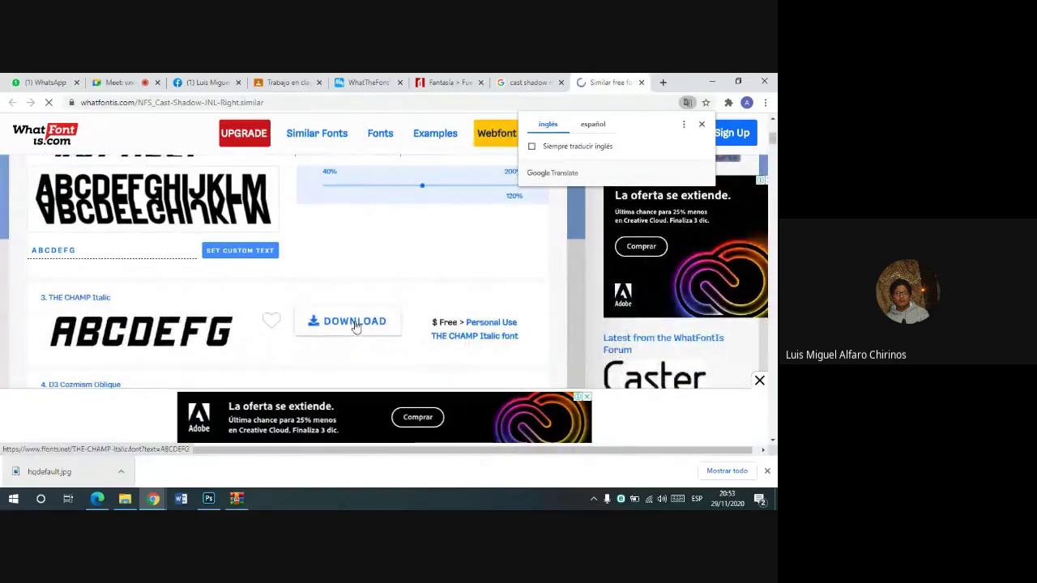
left_click(355, 322)
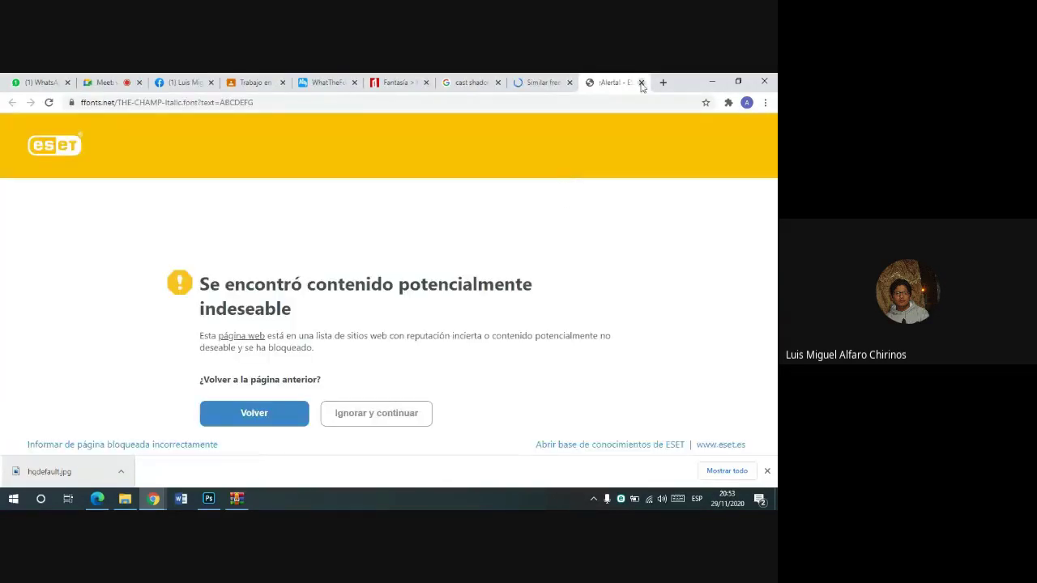
left_click(641, 83)
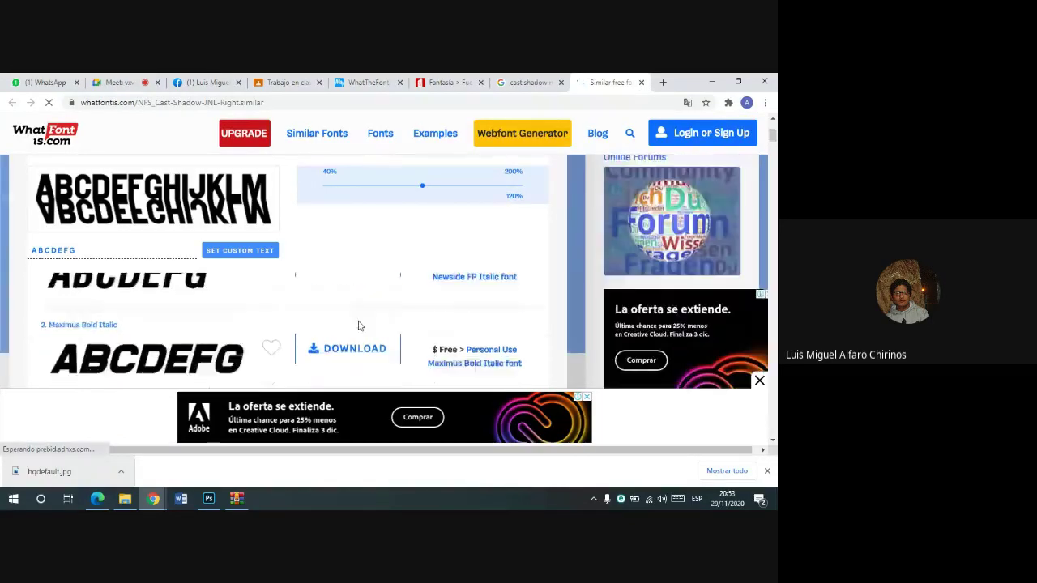
- Try downloading Maximus Bold Italic, then close the blocked page and the similar-fonts page
scroll(347, 322, "down", 1)
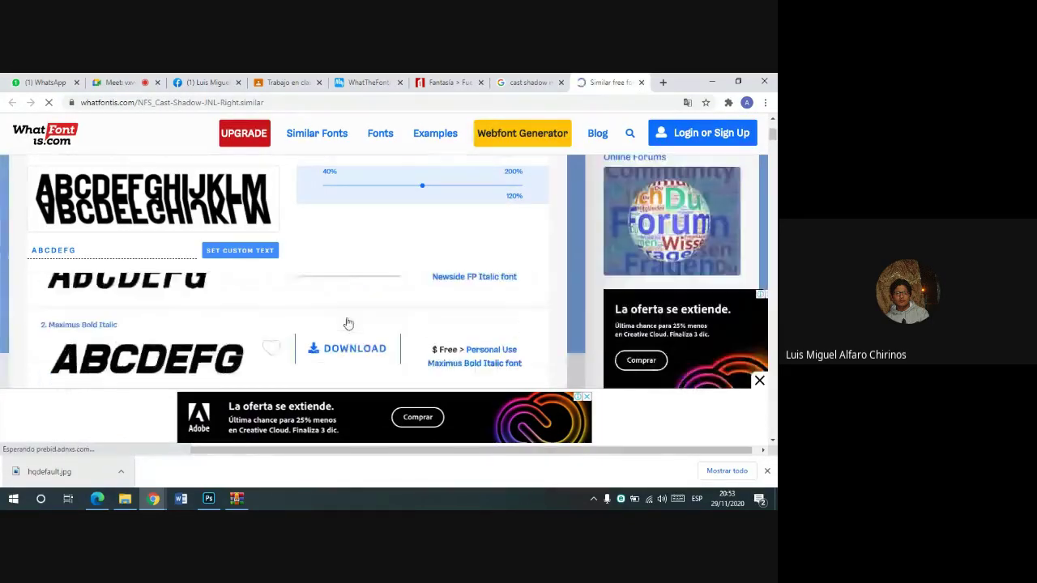
scroll(346, 348, "down", 1)
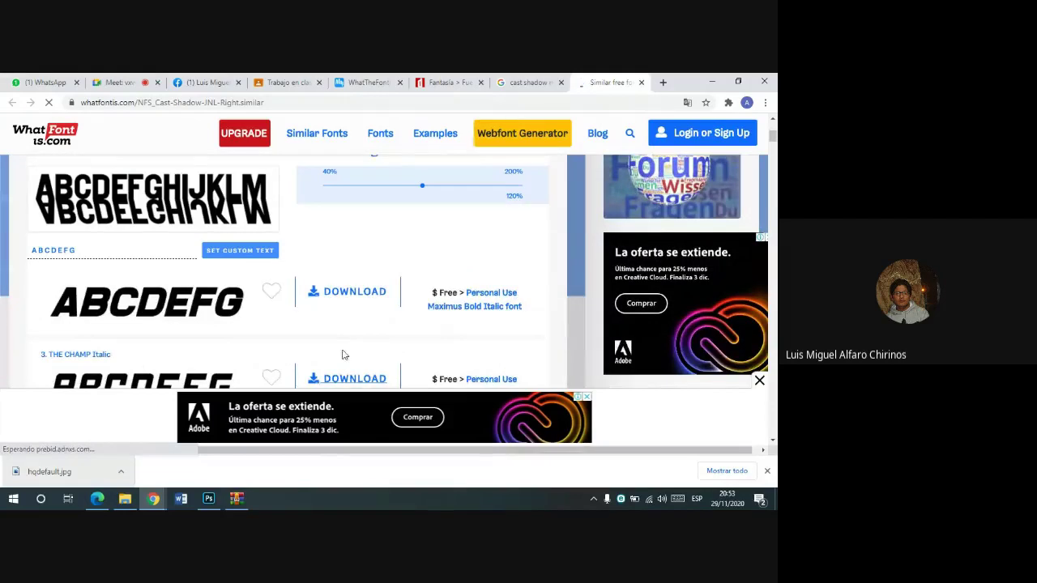
scroll(345, 349, "down", 1)
scroll(347, 342, "up", 1)
left_click(348, 293)
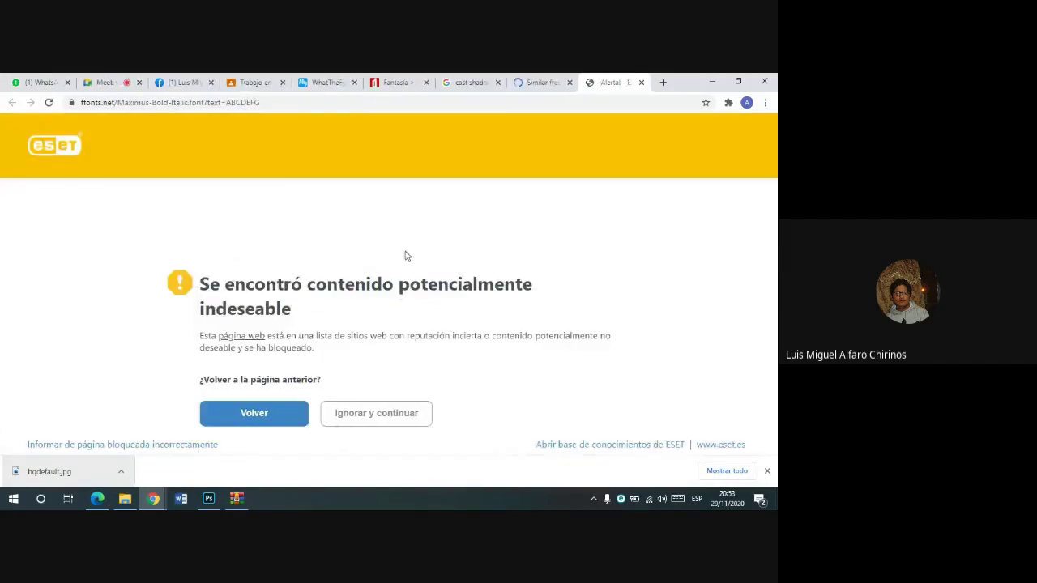
left_click(641, 82)
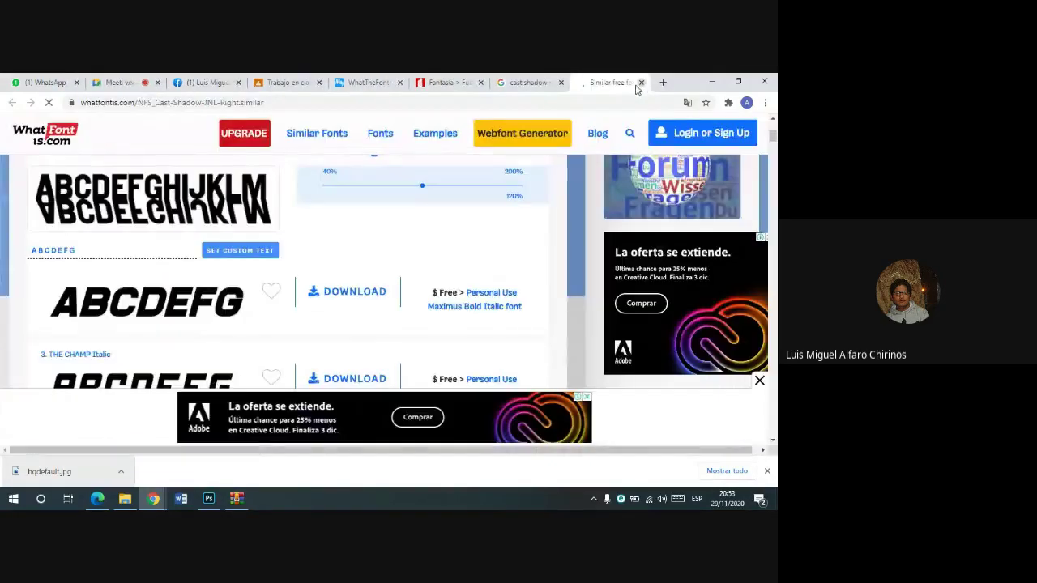
left_click(641, 82)
scroll(403, 245, "down", 3)
- Browse page 2 of the font search results, then return to the Google Meet call
scroll(408, 239, "down", 1)
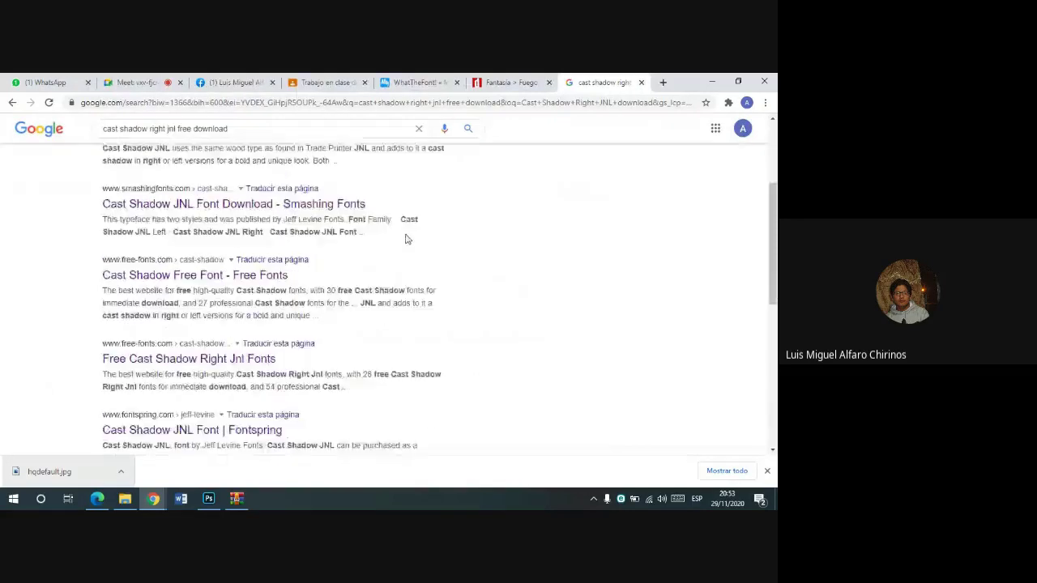
scroll(407, 238, "down", 2)
scroll(401, 252, "down", 4)
scroll(372, 341, "down", 2)
left_click(362, 381)
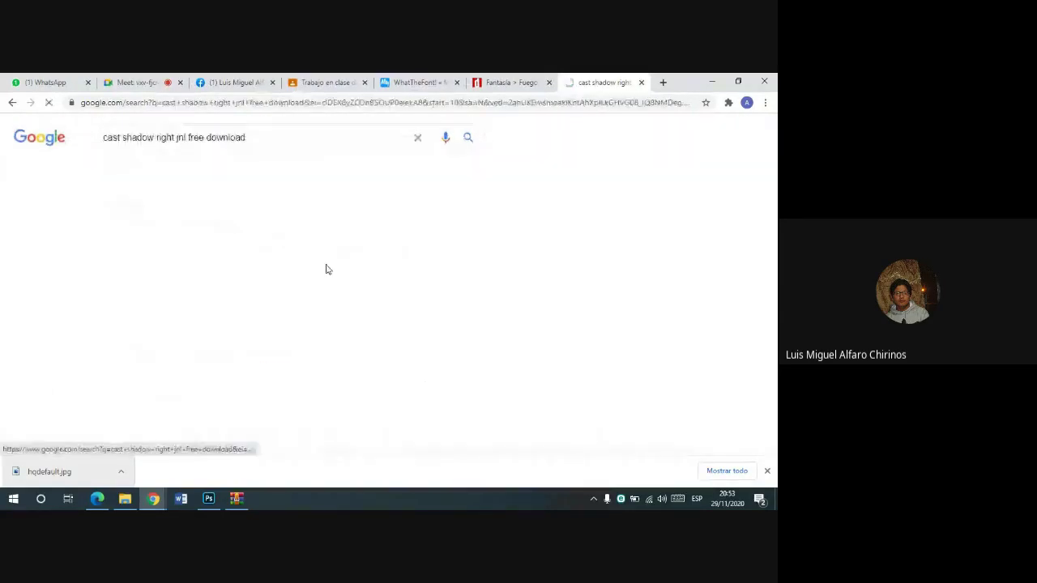
scroll(316, 227, "down", 1)
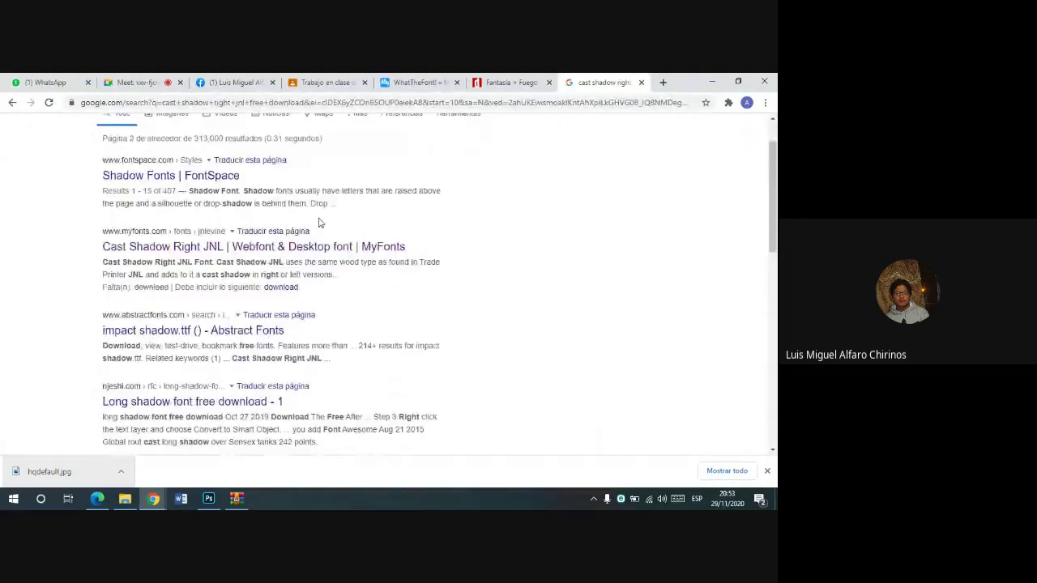
scroll(319, 223, "down", 1)
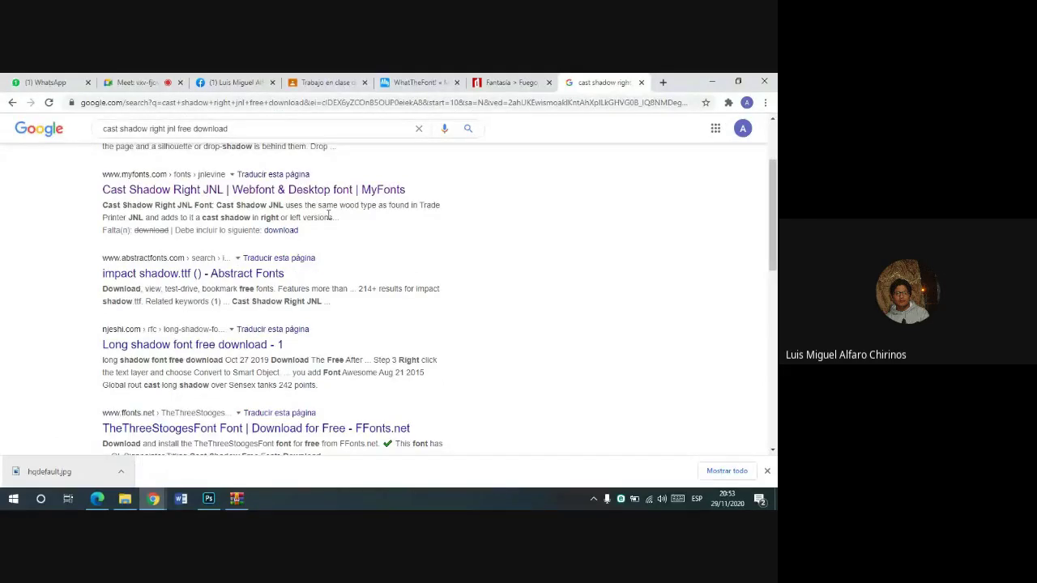
scroll(329, 215, "down", 1)
scroll(329, 215, "down", 1)
scroll(324, 206, "down", 2)
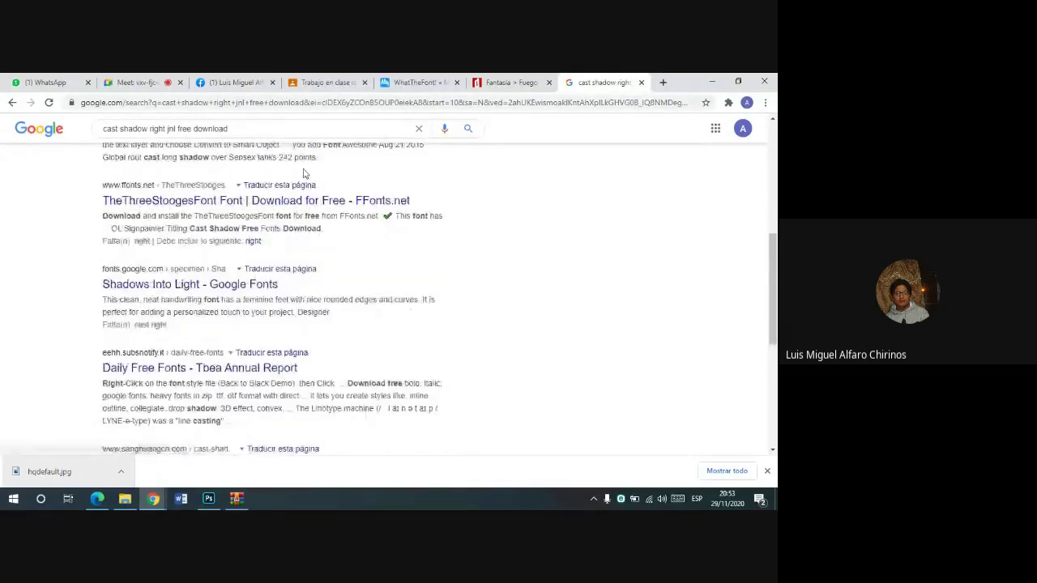
left_click(134, 83)
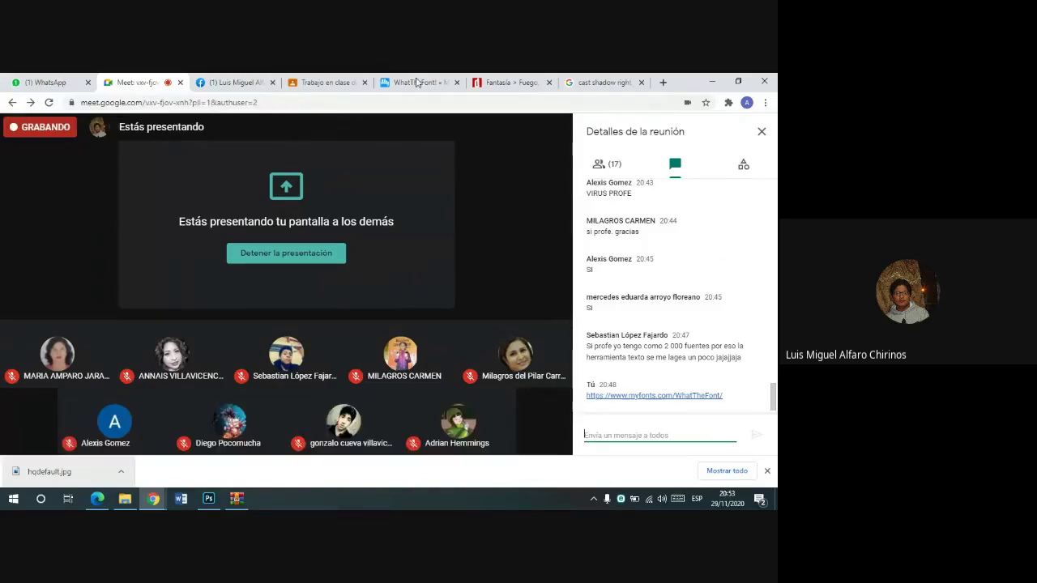
left_click(416, 84)
scroll(451, 248, "down", 3)
scroll(321, 273, "down", 1)
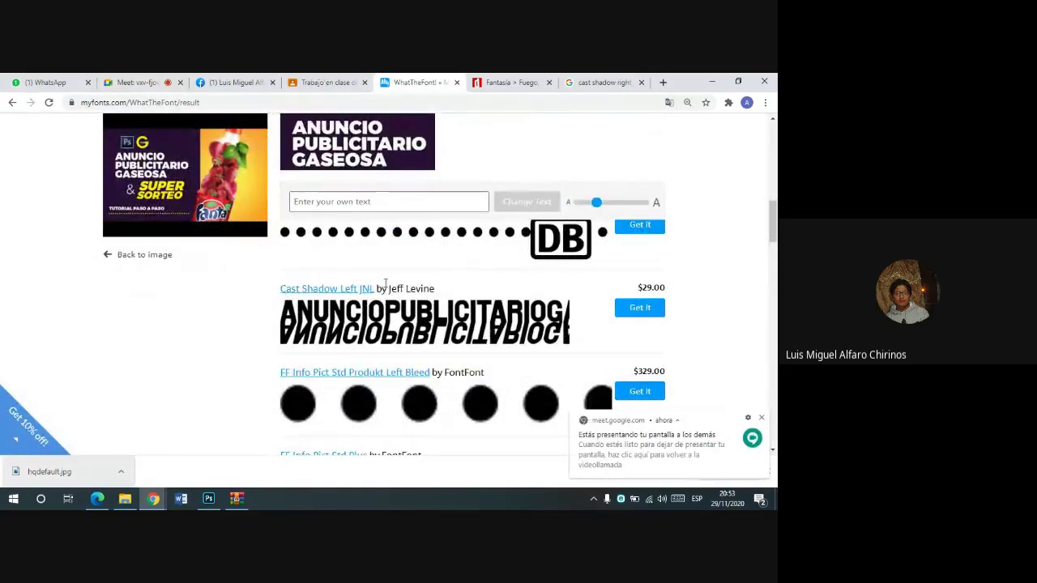
scroll(392, 284, "down", 2)
scroll(421, 285, "down", 2)
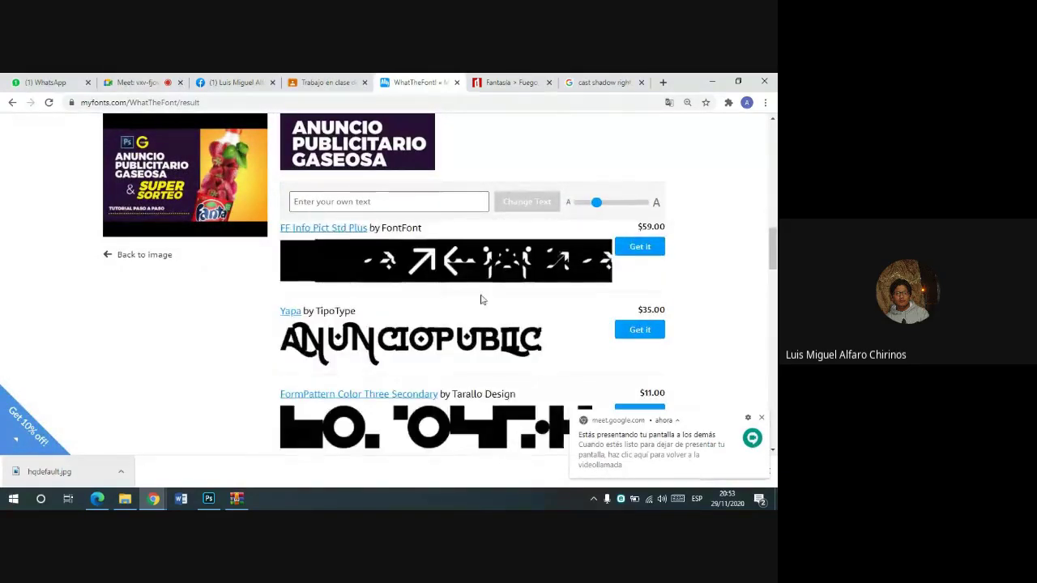
scroll(409, 255, "up", 1)
scroll(310, 242, "up", 1)
scroll(323, 176, "up", 2)
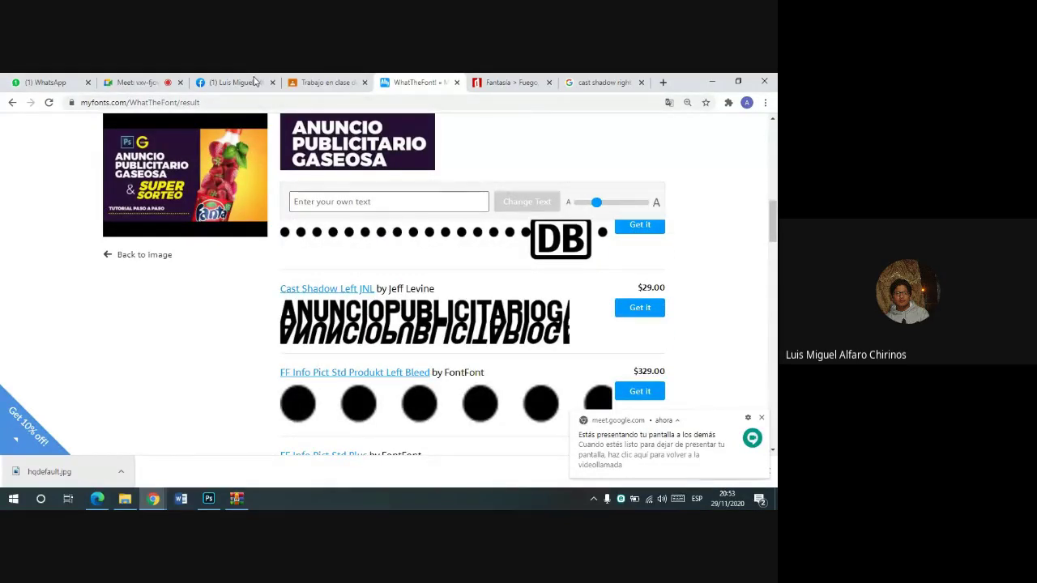
left_click(120, 77)
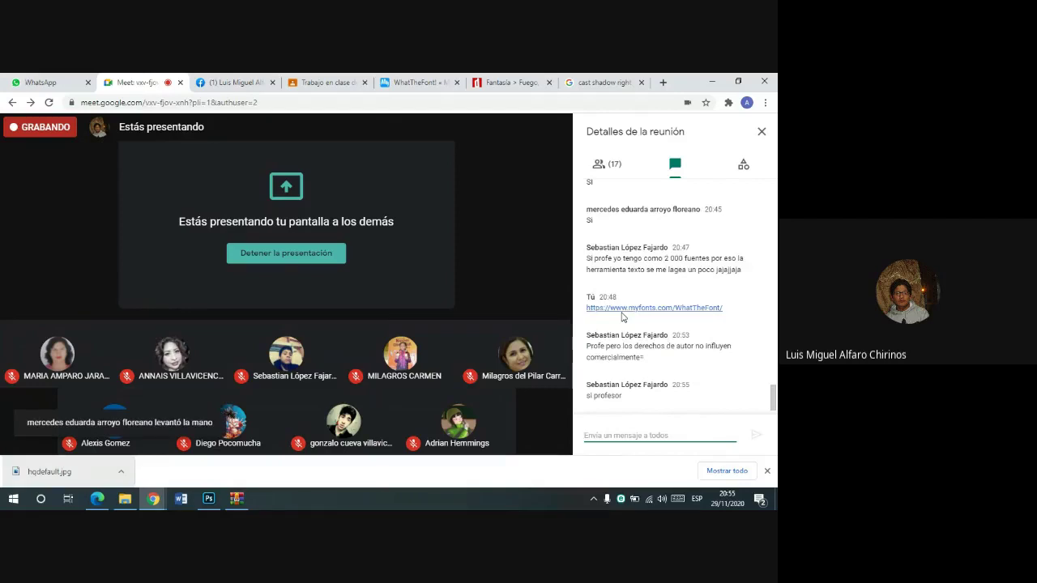
- Dismiss Chrome's downloads bar and go back to the font search results tab
left_click(766, 471)
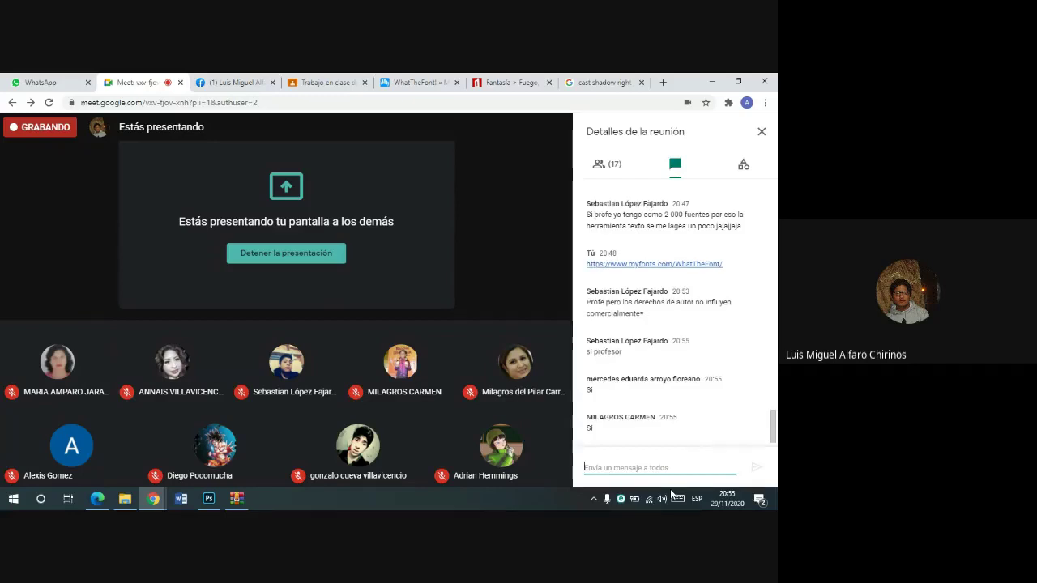
left_click(618, 78)
- Search Google Images for 'flyer de comida'
scroll(240, 153, "up", 5)
triple_click(258, 135)
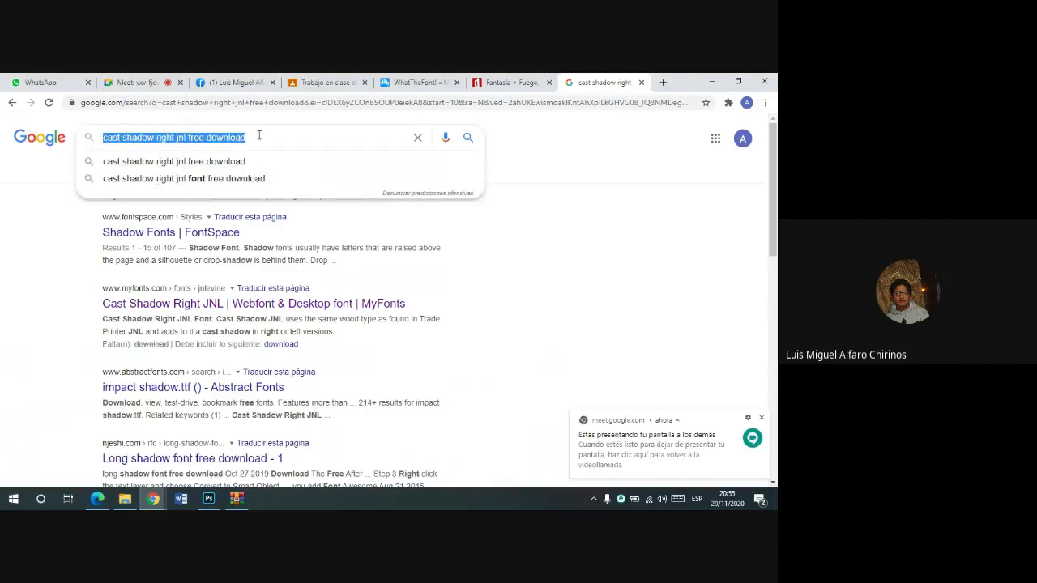
type("p")
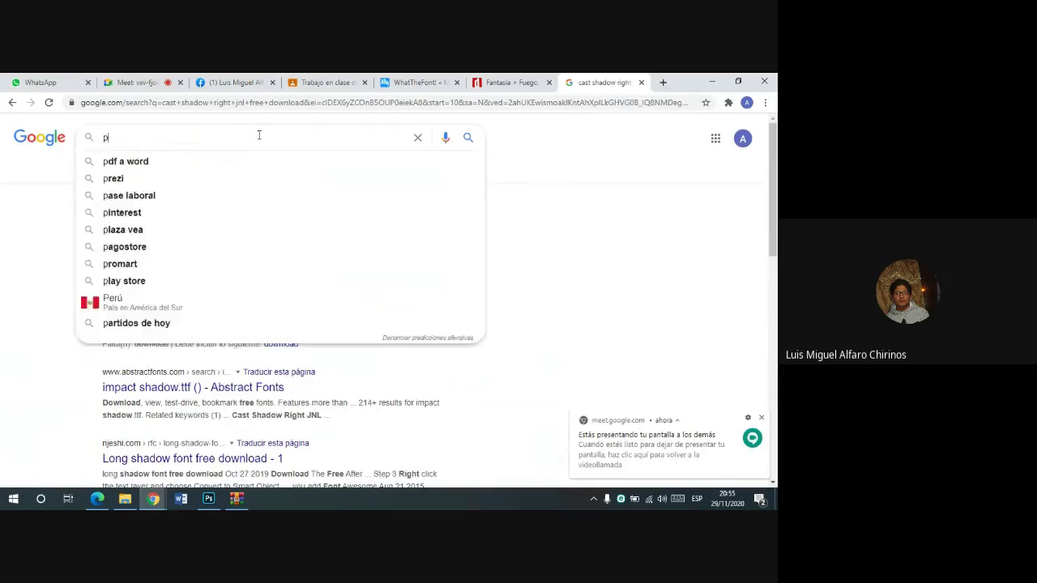
type("ublicida")
key("BackSpace")
key("BackSpace")
key("BackSpace")
key("BackSpace")
key("BackSpace")
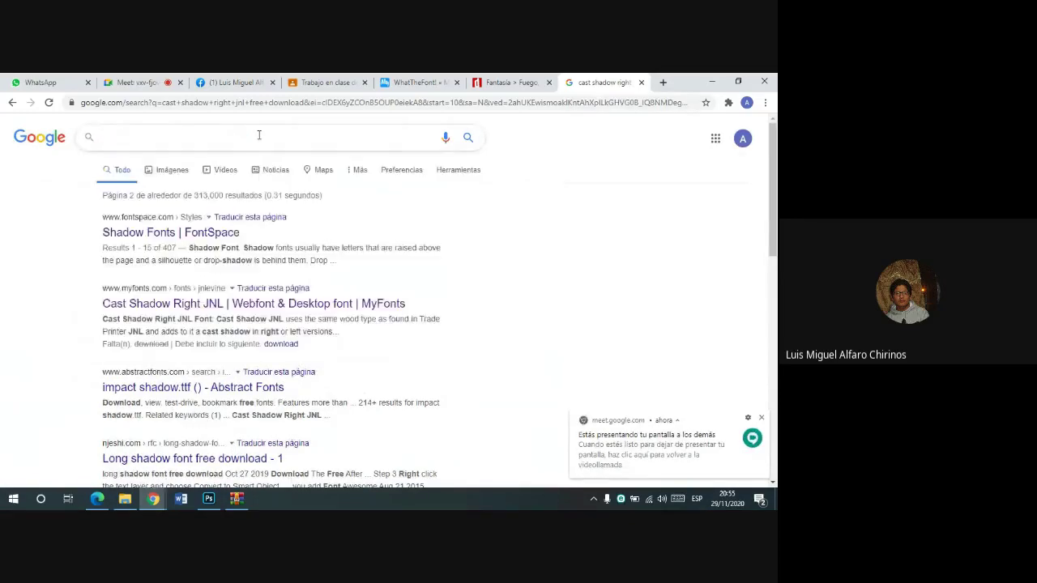
type("flyer de ")
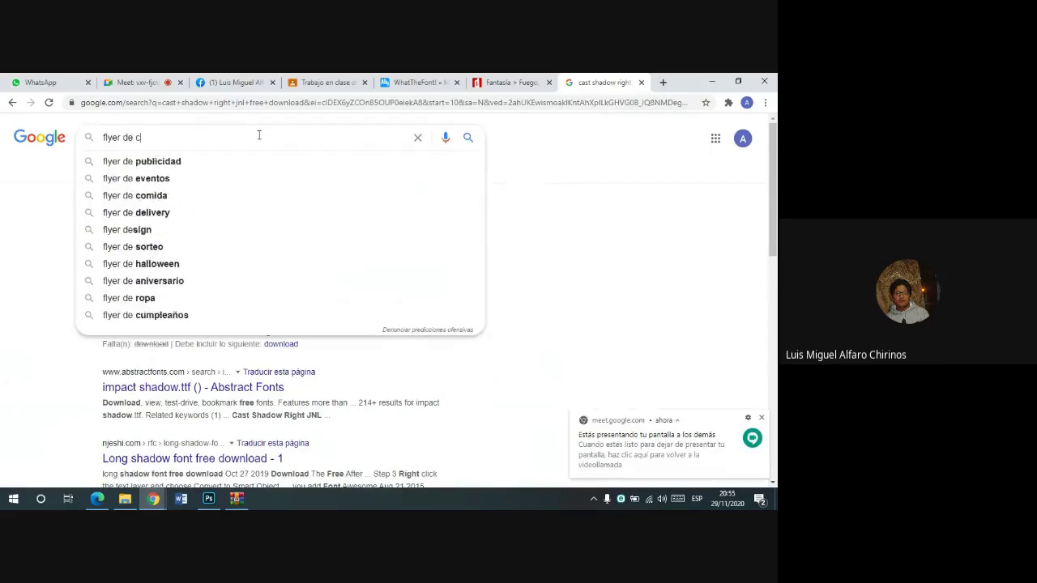
type("comida")
key("Return")
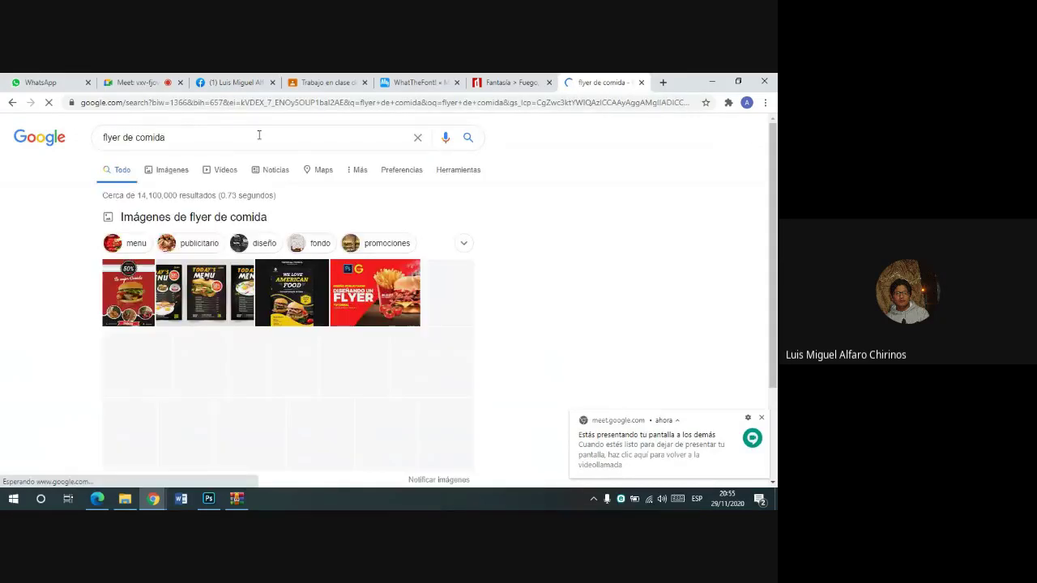
left_click(178, 168)
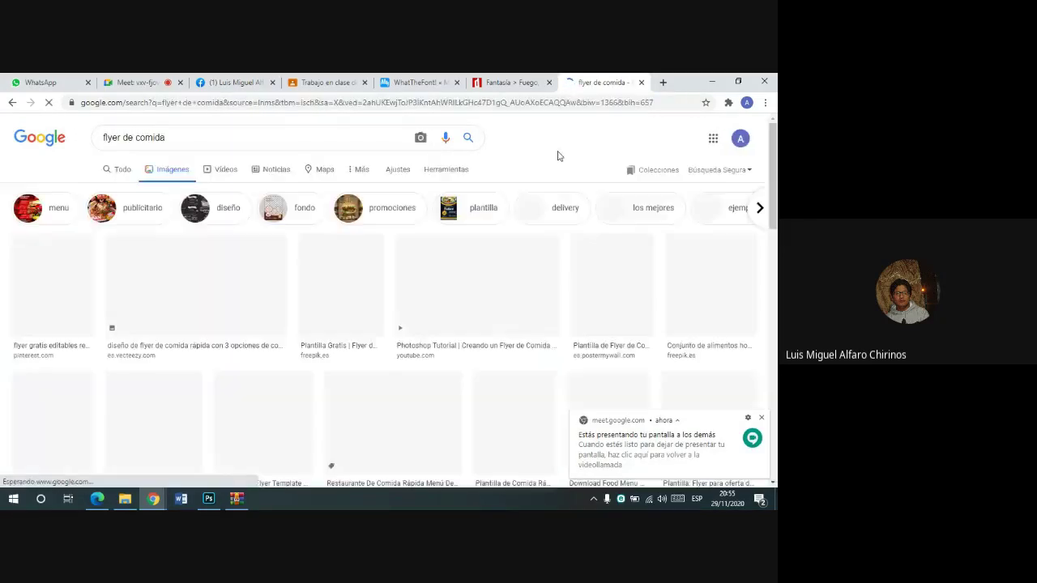
- Save the Asian Restaurant flyer image from the results with Guardar imagen como
left_click(53, 283)
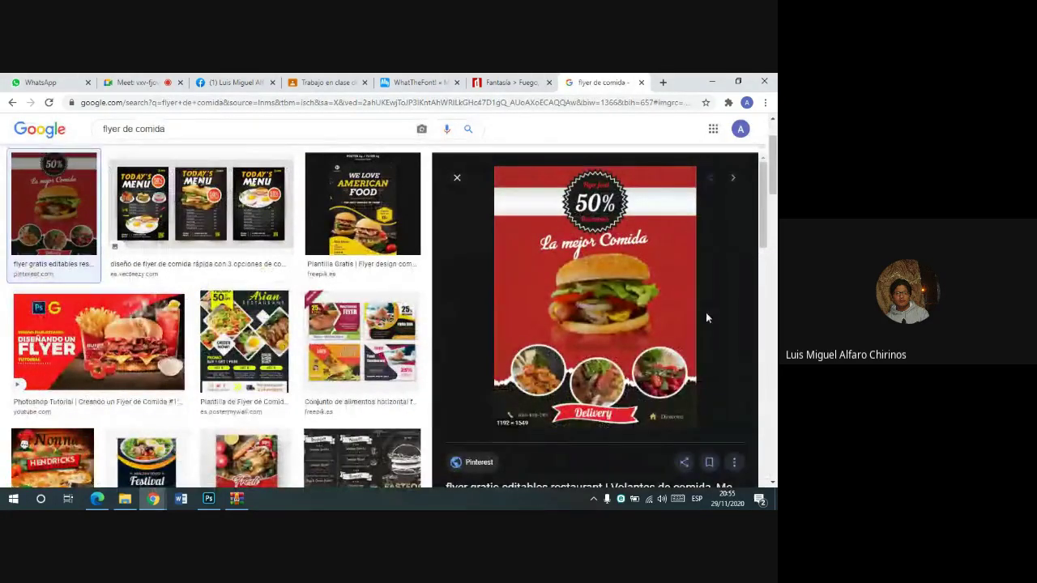
right_click(638, 248)
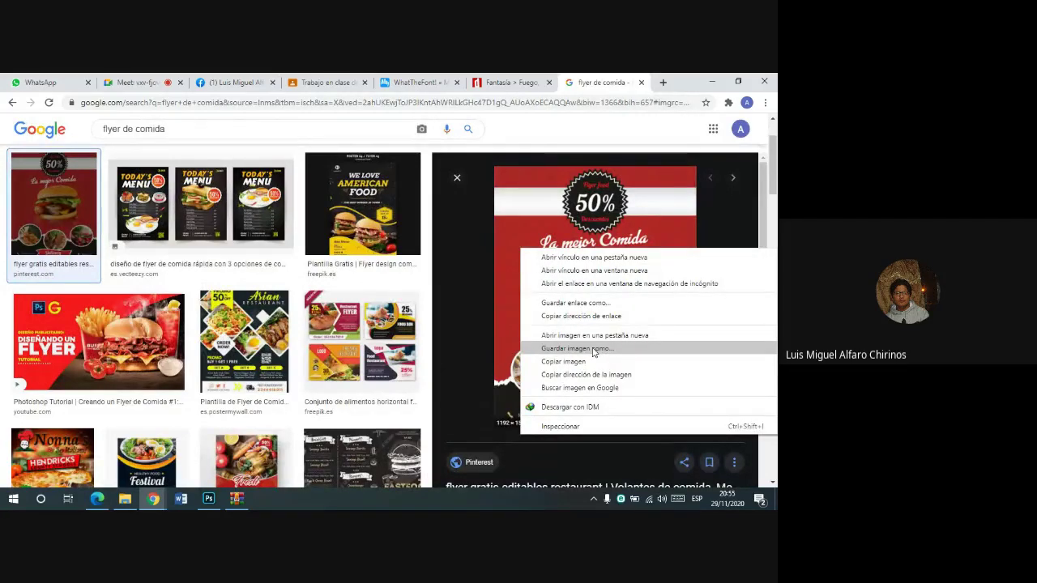
left_click(251, 347)
left_click(251, 347)
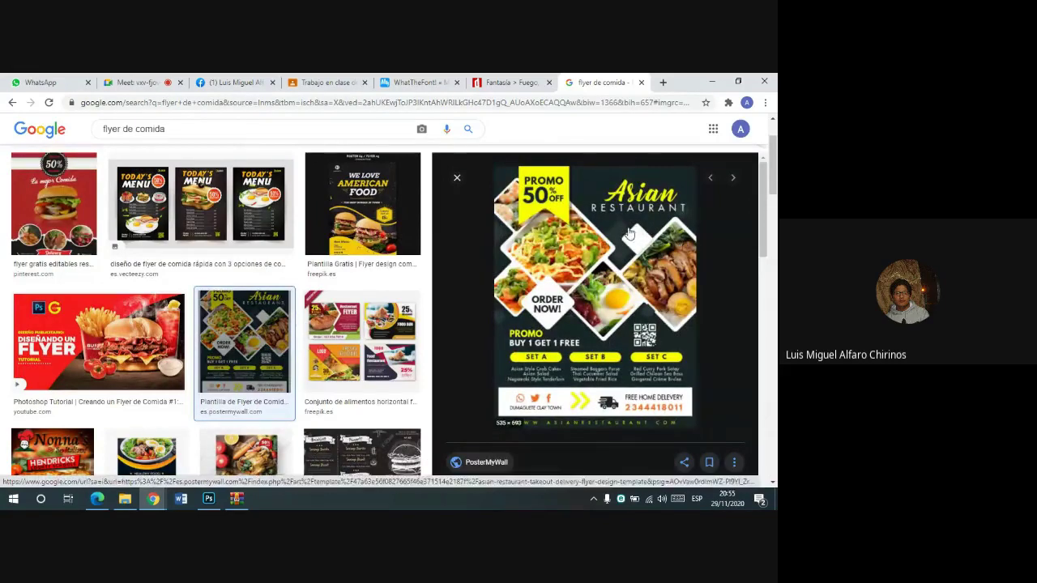
scroll(632, 227, "down", 1)
scroll(632, 224, "up", 1)
right_click(632, 228)
left_click(593, 330)
left_click(291, 327)
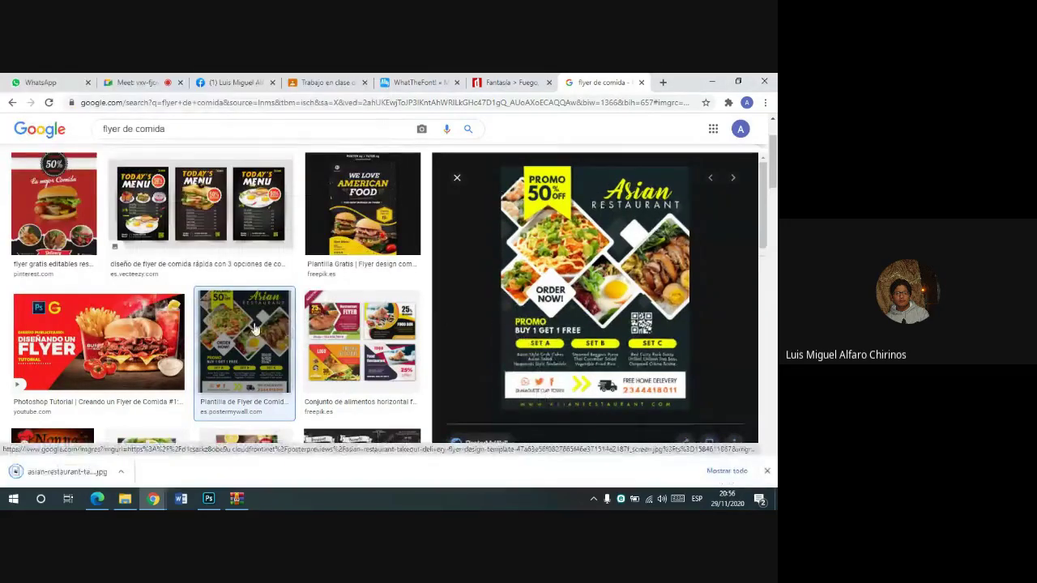
- Post the downloaded flyer to the PHOTOSHOP BÁSICO WhatsApp group and carry it toward Photoshop
mouse_move(65, 471)
left_mouse_down()
mouse_move(348, 336)
mouse_move(706, 314)
left_mouse_up()
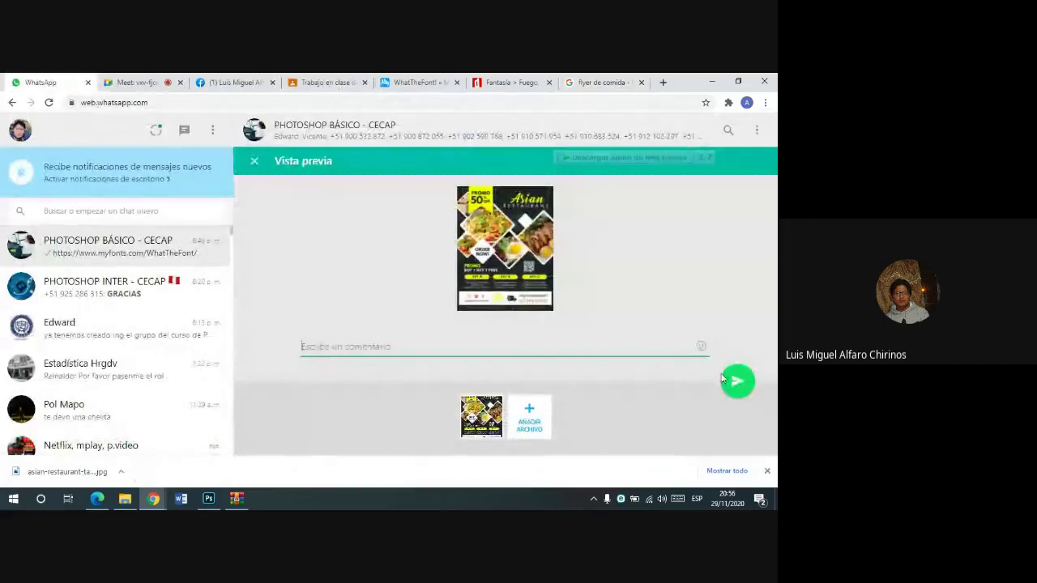
left_click(737, 379)
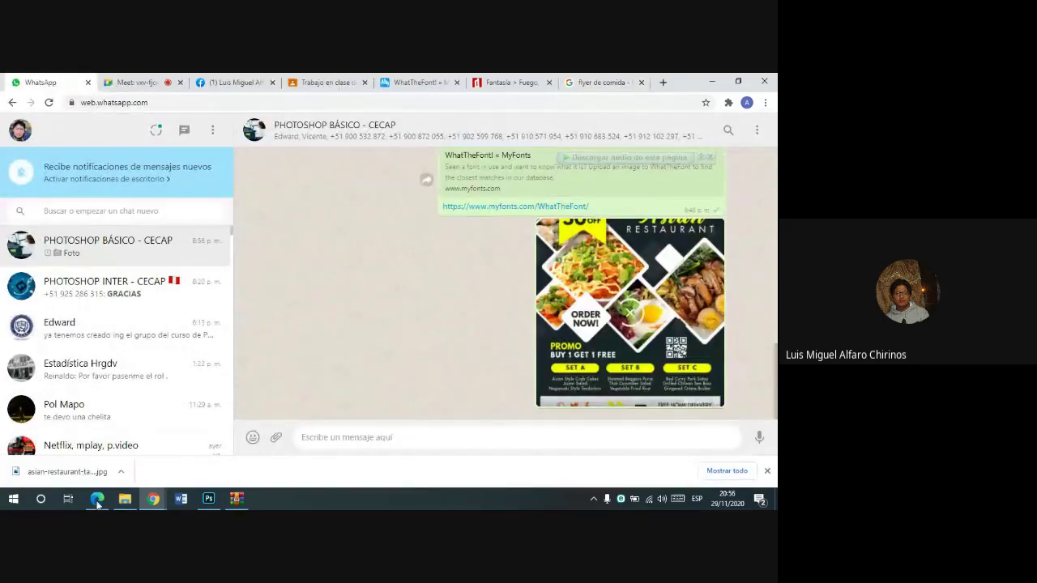
left_click_drag(65, 471, 214, 495)
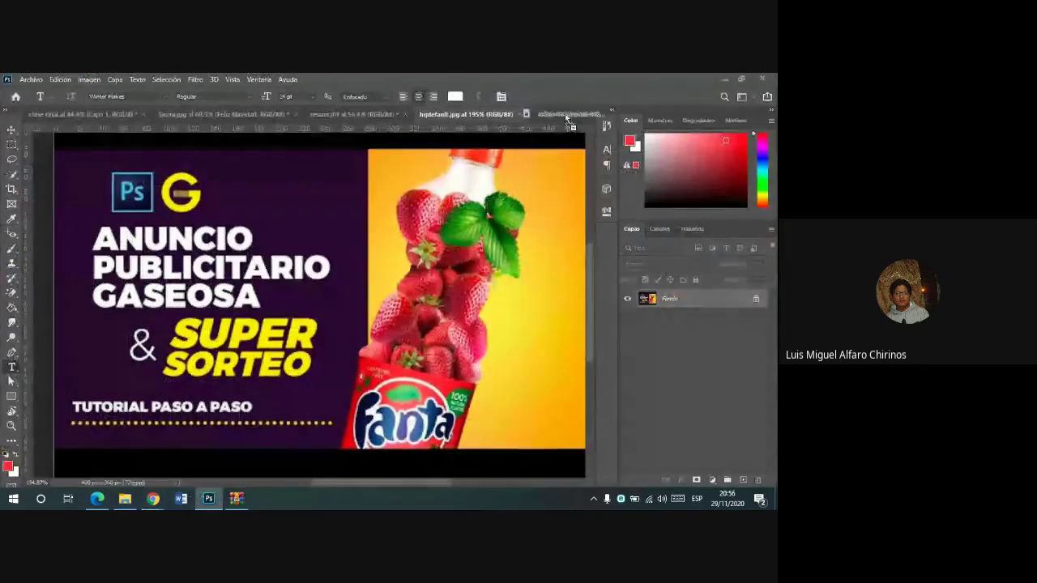
- Open the flyer in Photoshop, keeping its colour profile, and check its 535 x 693 px size
left_click_drag(215, 495, 565, 113)
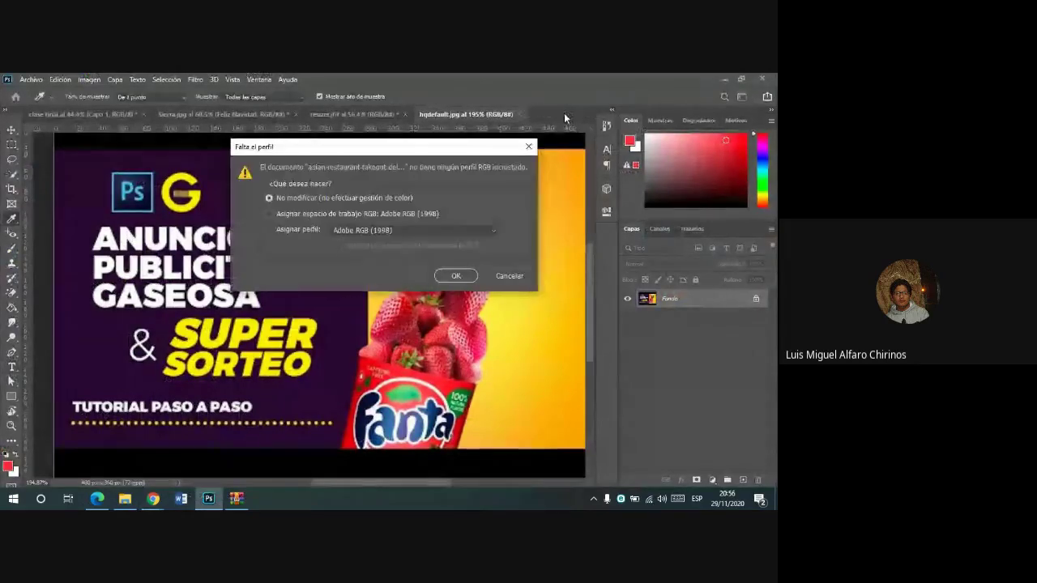
left_click(453, 276)
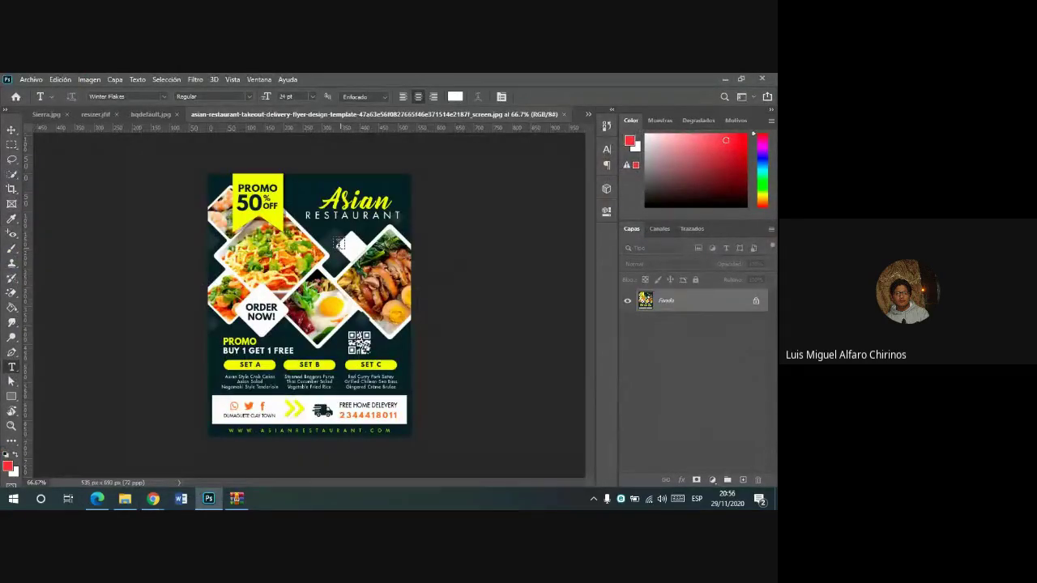
left_click(89, 79)
left_click(122, 162)
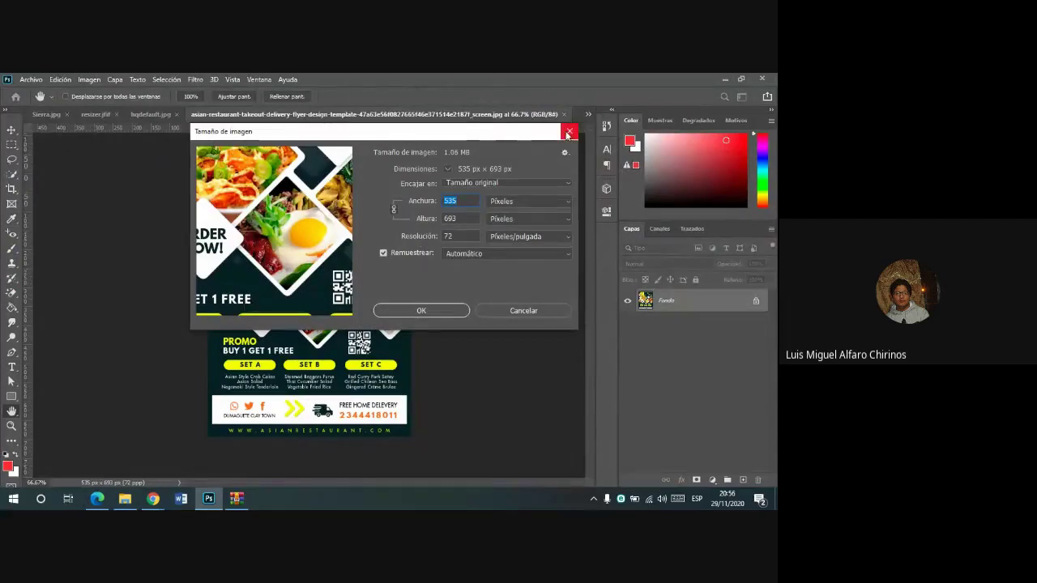
left_click(568, 132)
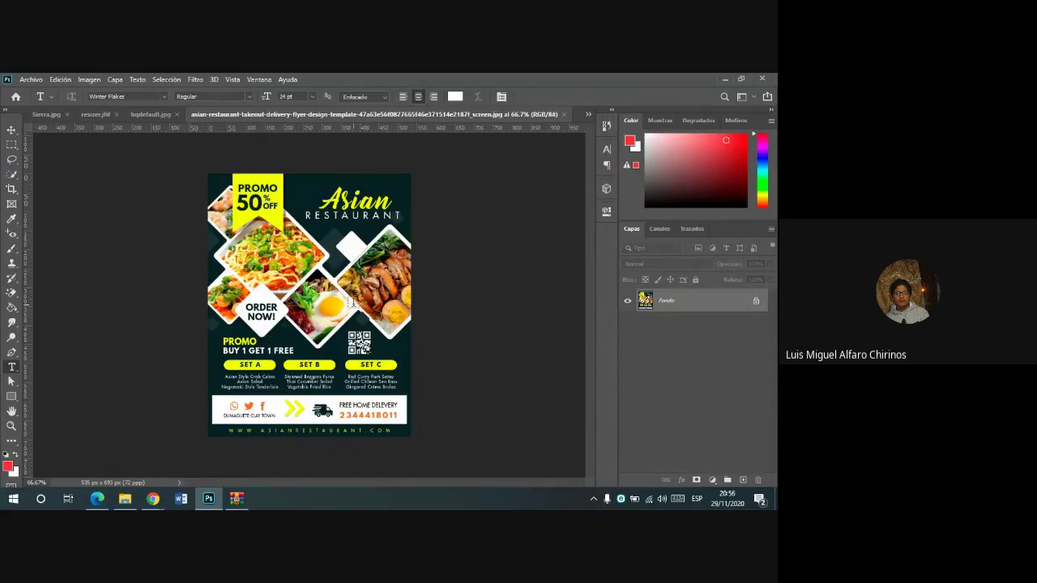
- Glance at the WhatsApp chat and Meet call, then return to Photoshop's Archivo menu
scroll(312, 296, "up", 2)
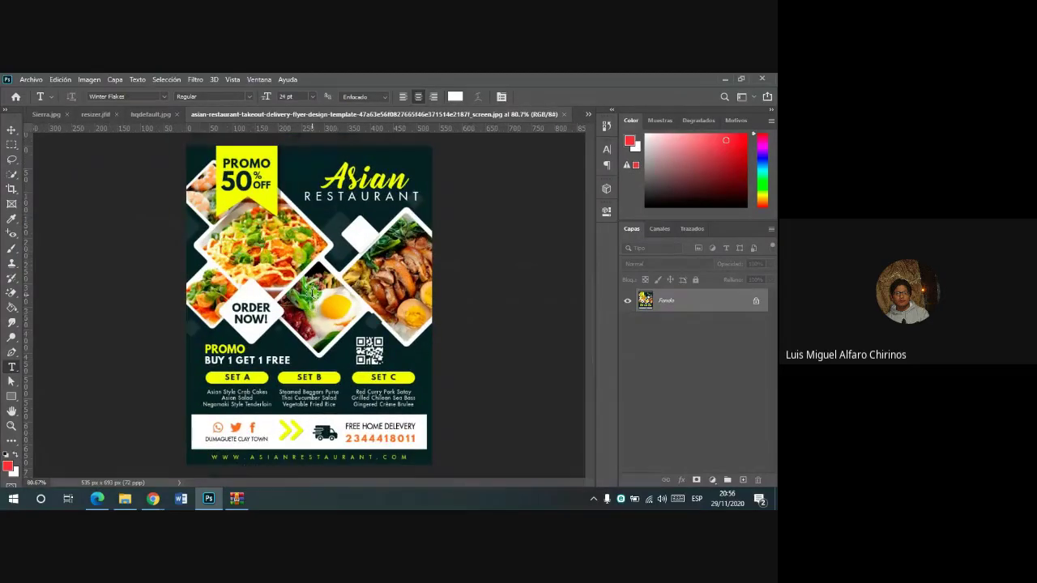
scroll(314, 297, "up", 1)
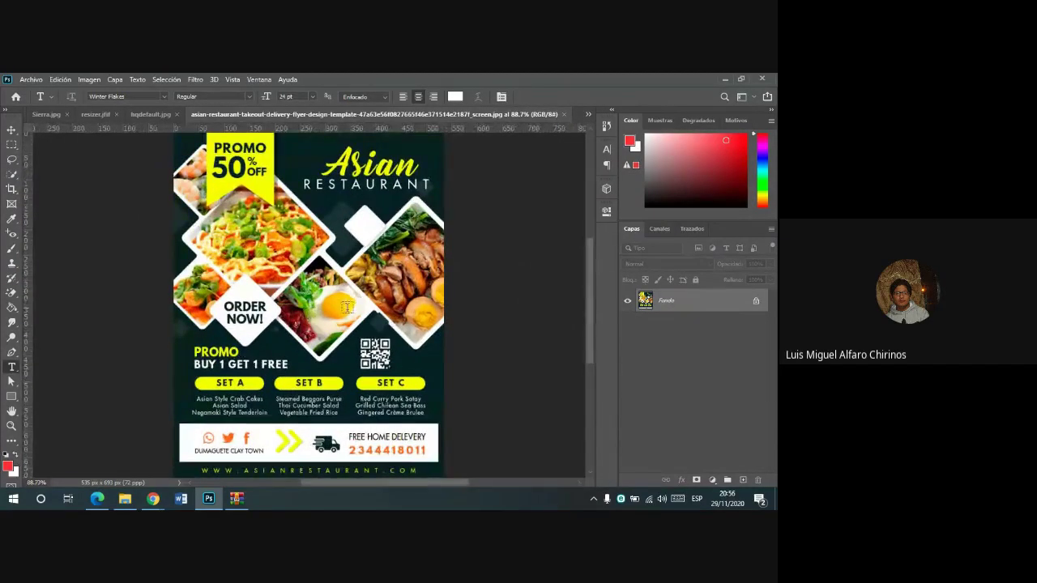
scroll(283, 213, "up", 1)
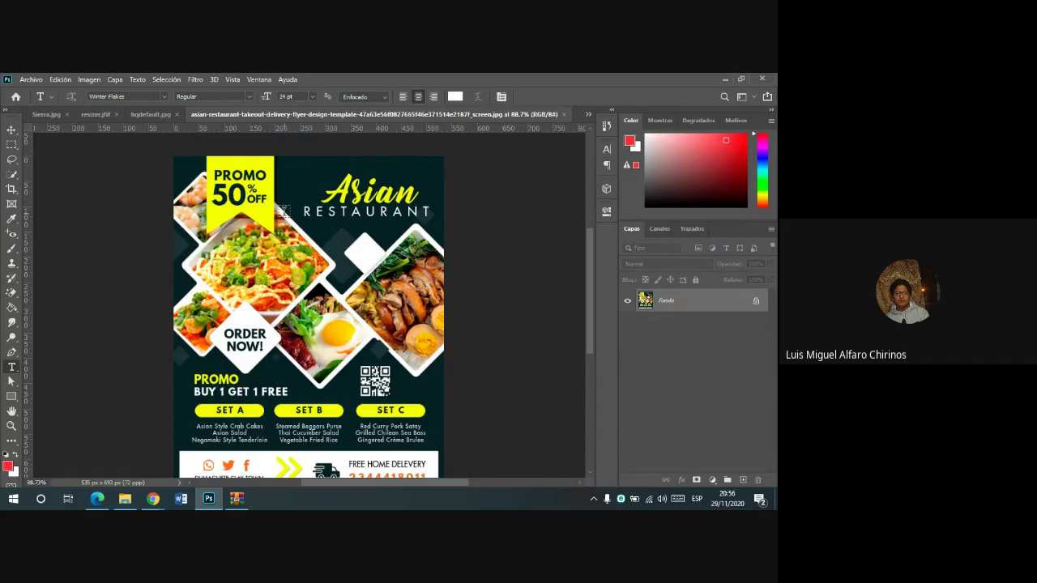
scroll(364, 293, "down", 3)
scroll(368, 285, "up", 1)
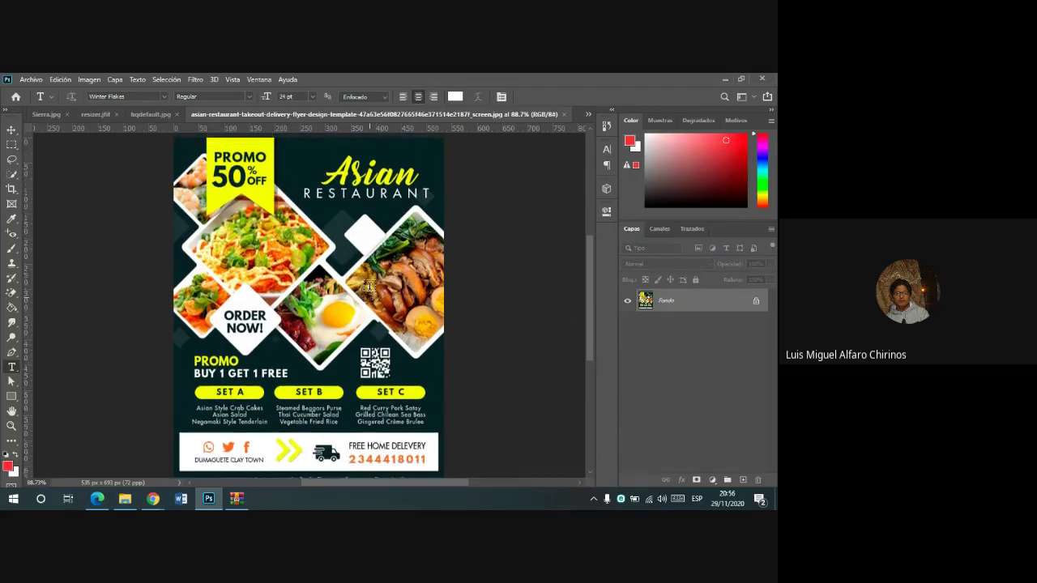
scroll(328, 283, "up", 1)
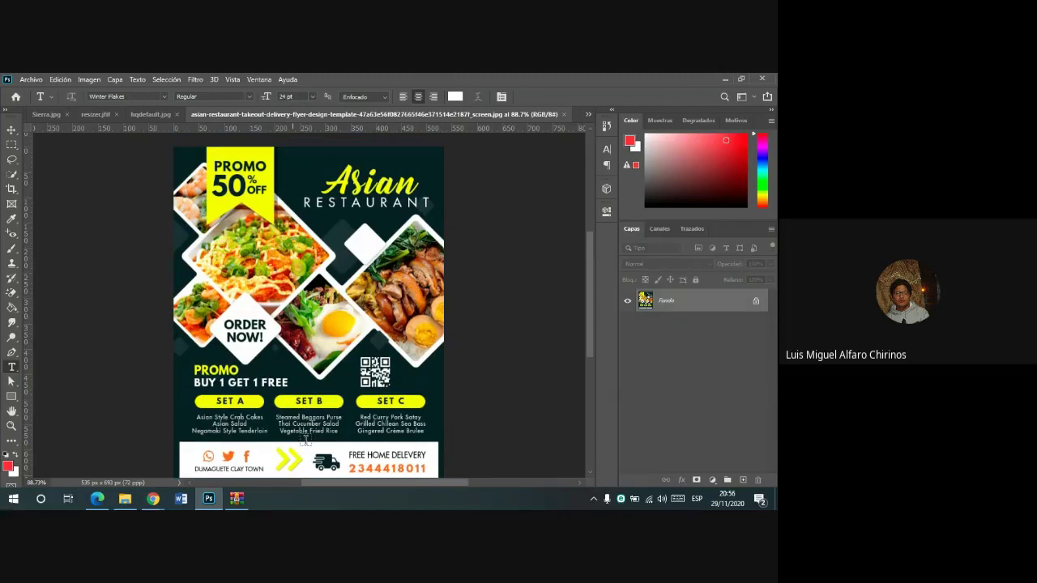
mouse_move(153, 498)
left_click(89, 456)
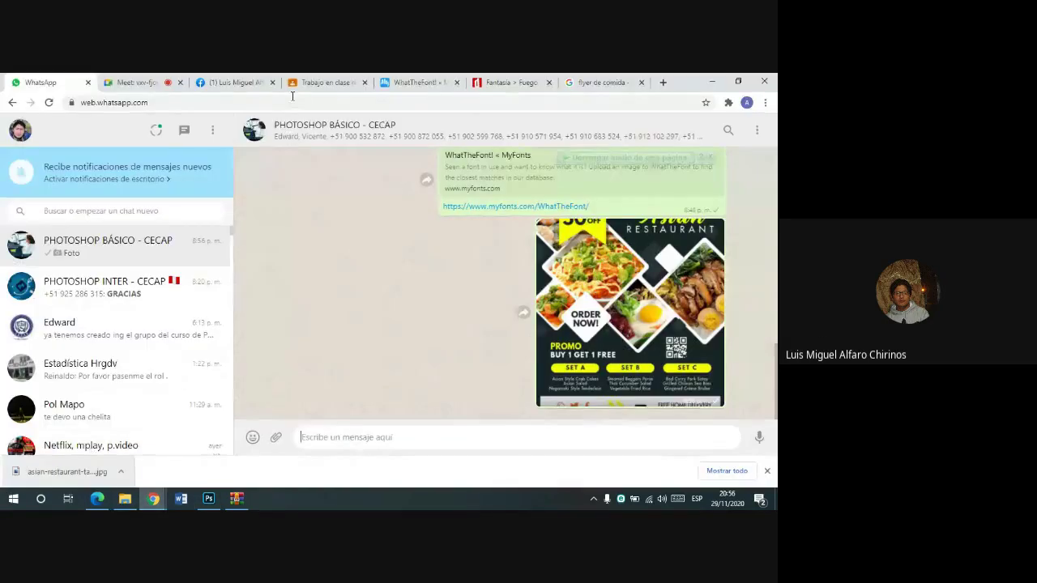
left_click(133, 82)
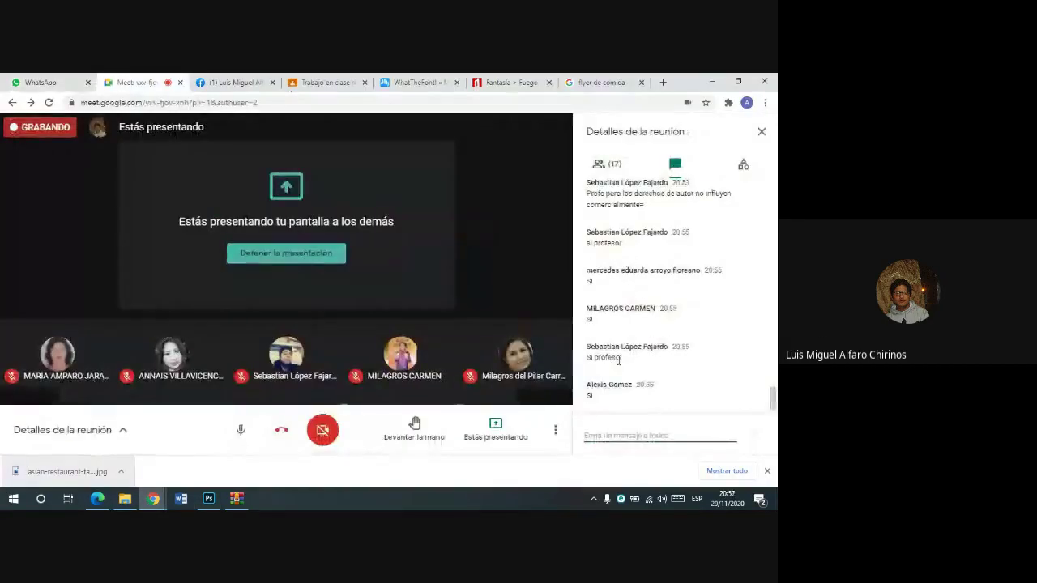
left_click(208, 498)
left_click(31, 79)
- Create a new Papel internacional A4 document, 210 × 297 mm at 300 ppi
left_click(37, 91)
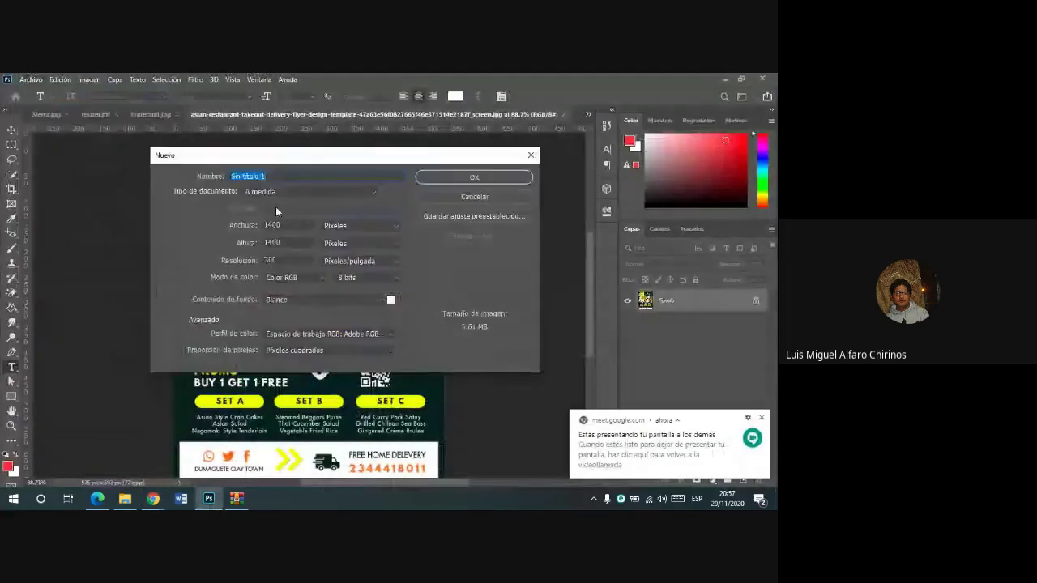
left_click(314, 192)
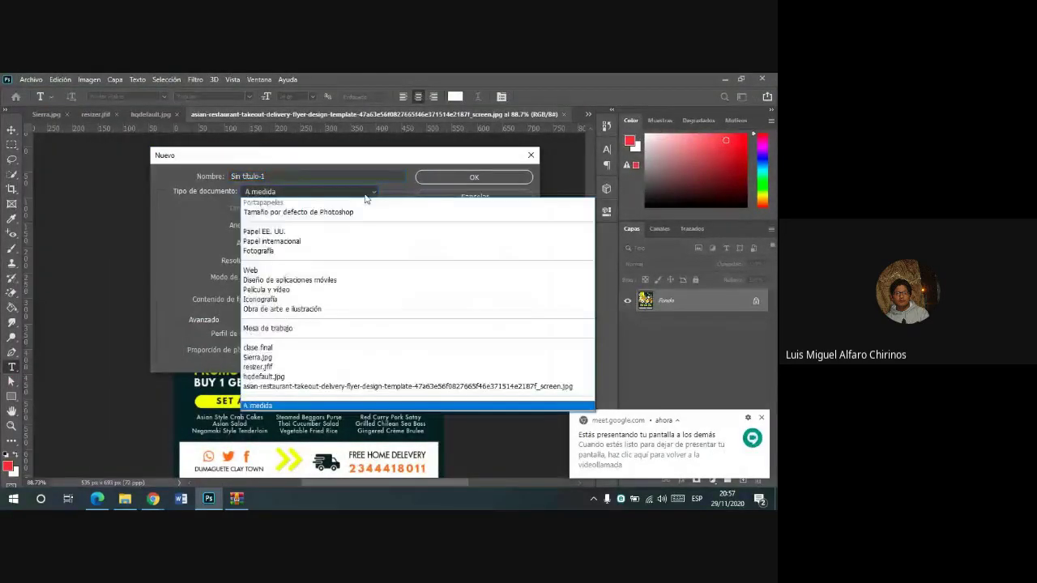
left_click(275, 241)
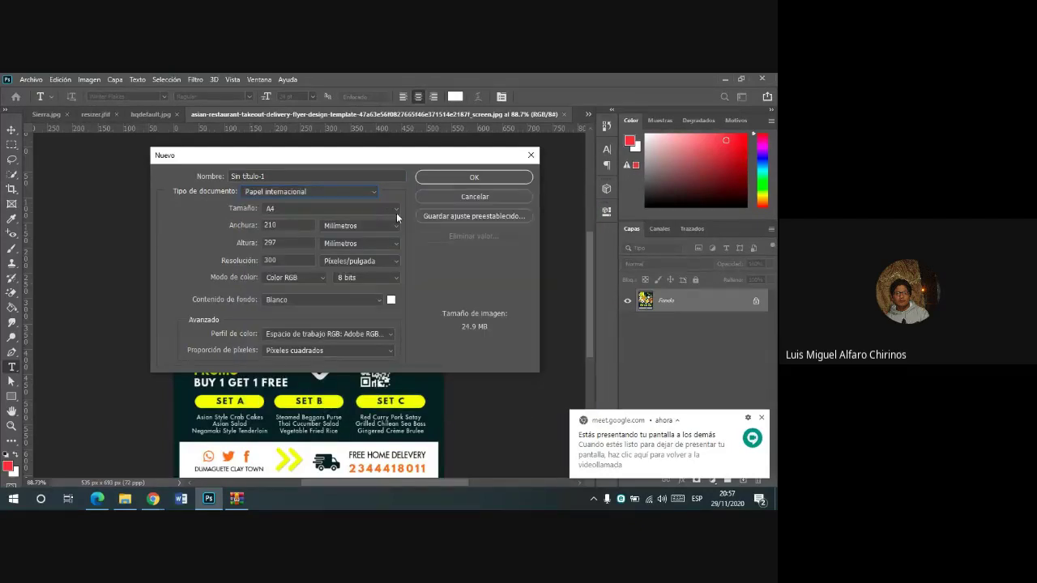
double_click(273, 225)
double_click(273, 242)
left_click(448, 179)
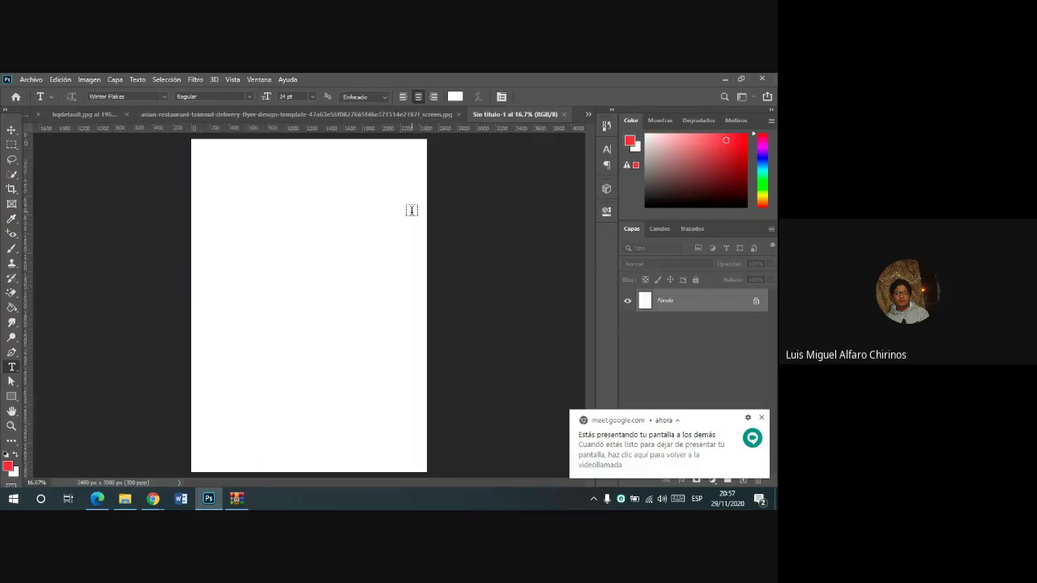
- Go back to the flyer tab with the Move tool, dismissing the locked-layer warning
scroll(403, 204, "down", 2)
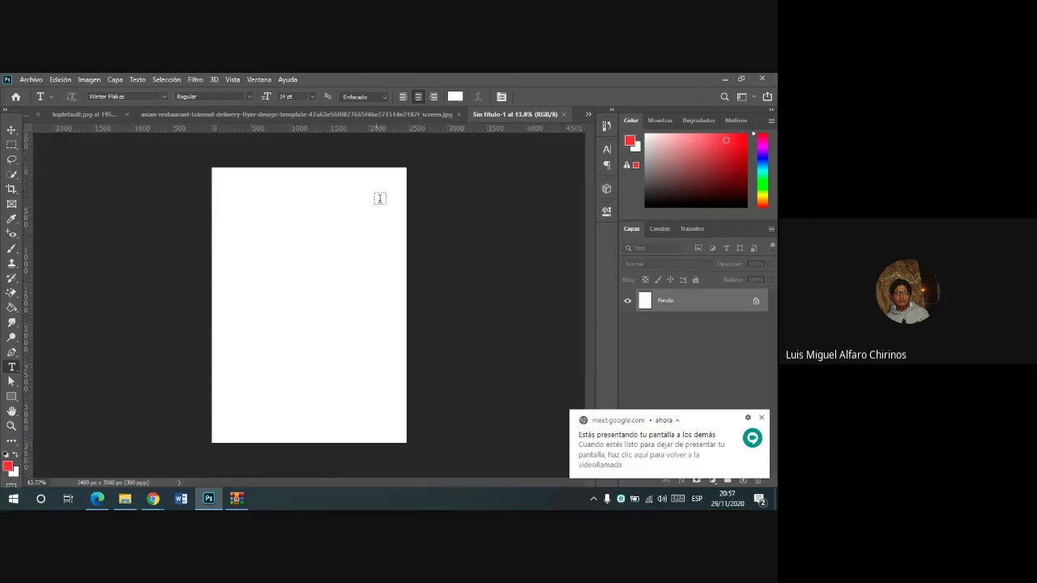
left_click(379, 115)
key("v")
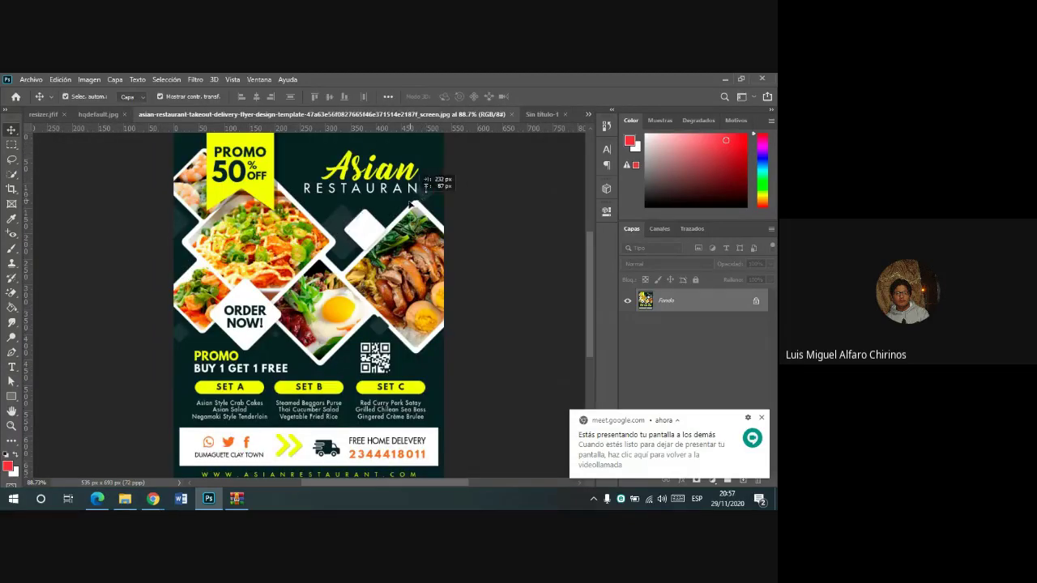
left_click(482, 263)
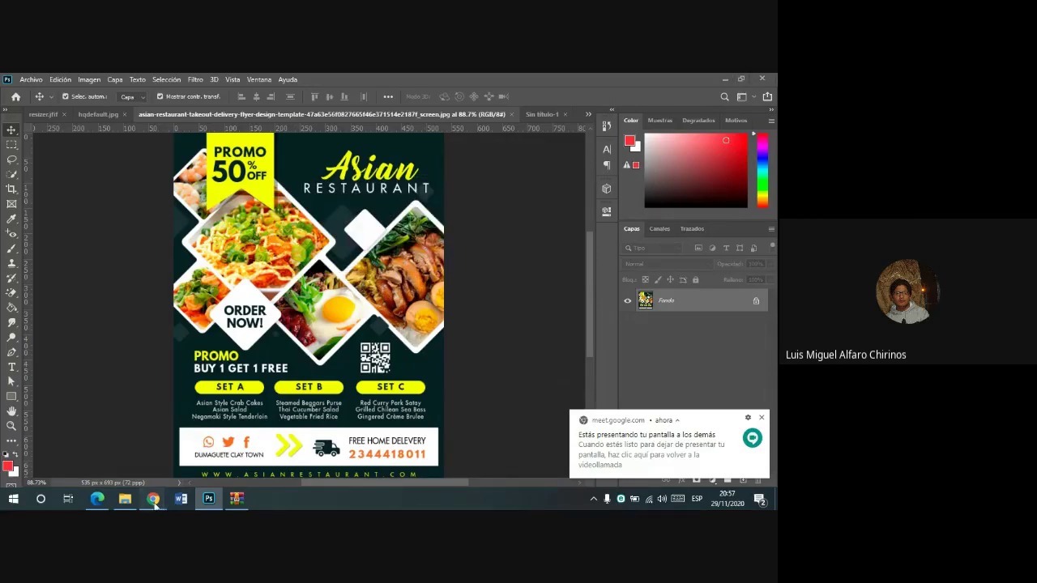
mouse_move(152, 498)
left_click(87, 437)
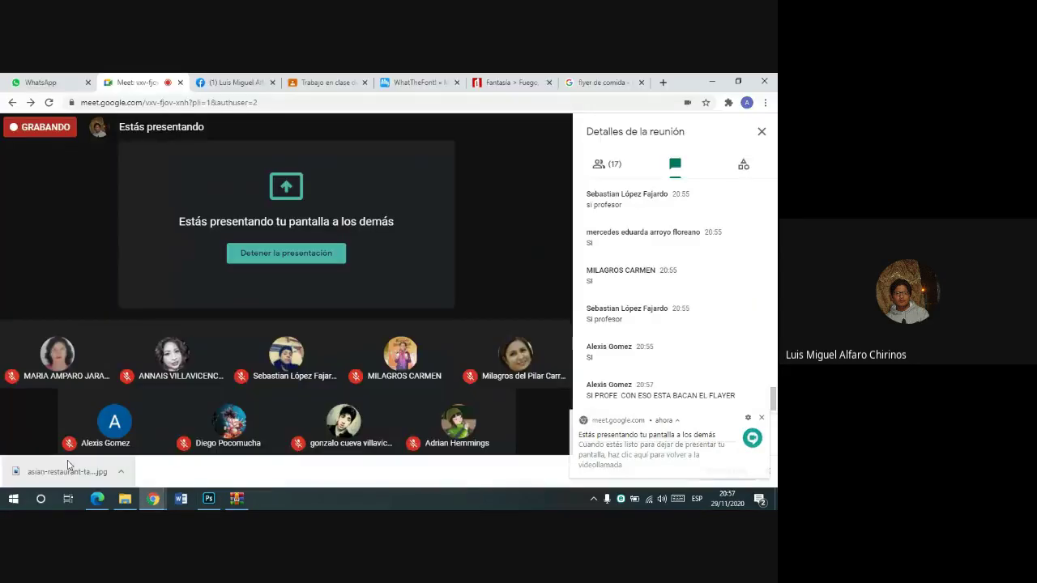
left_click(212, 498)
- Drag the flyer image onto the blank A4 document and nudge it down
left_click(543, 115)
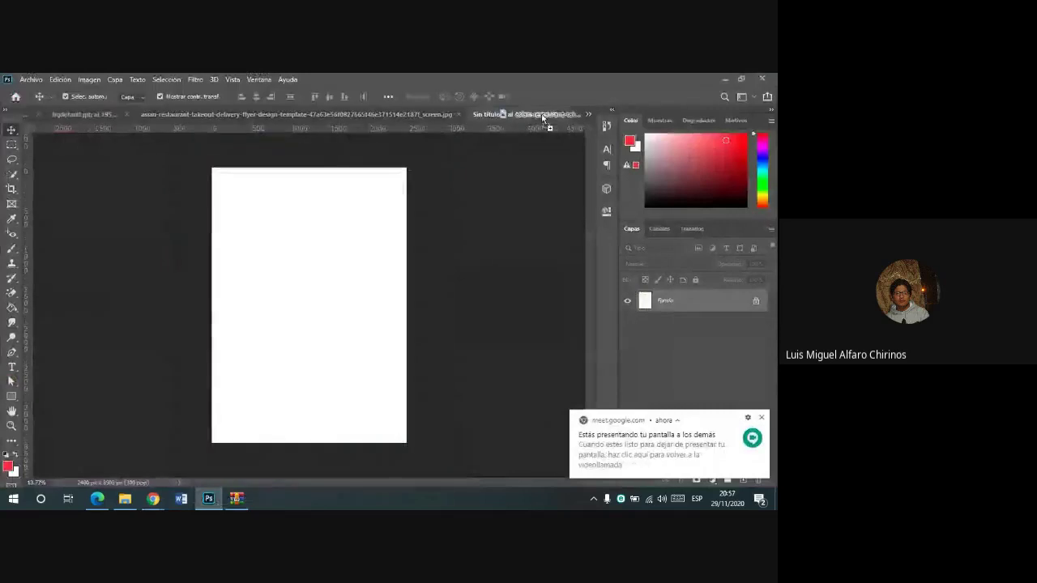
left_click_drag(543, 116, 346, 214)
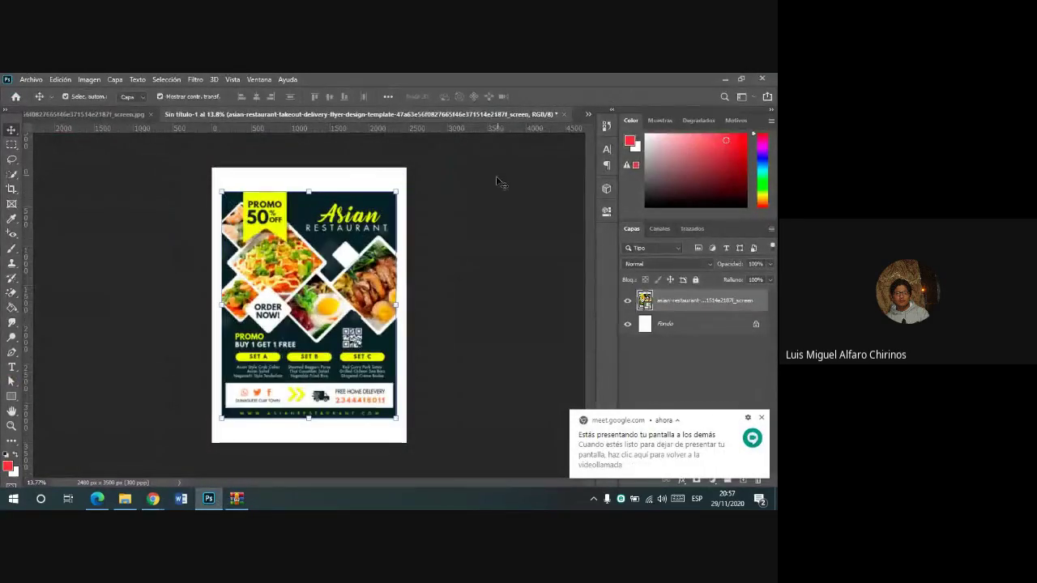
scroll(328, 349, "up", 1)
scroll(328, 358, "up", 1)
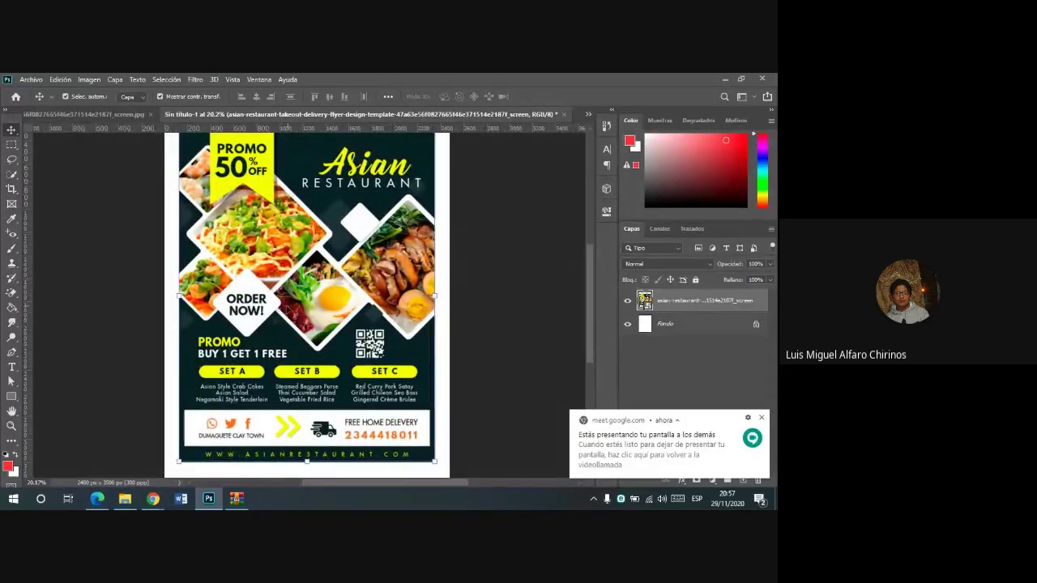
left_click_drag(233, 289, 233, 307)
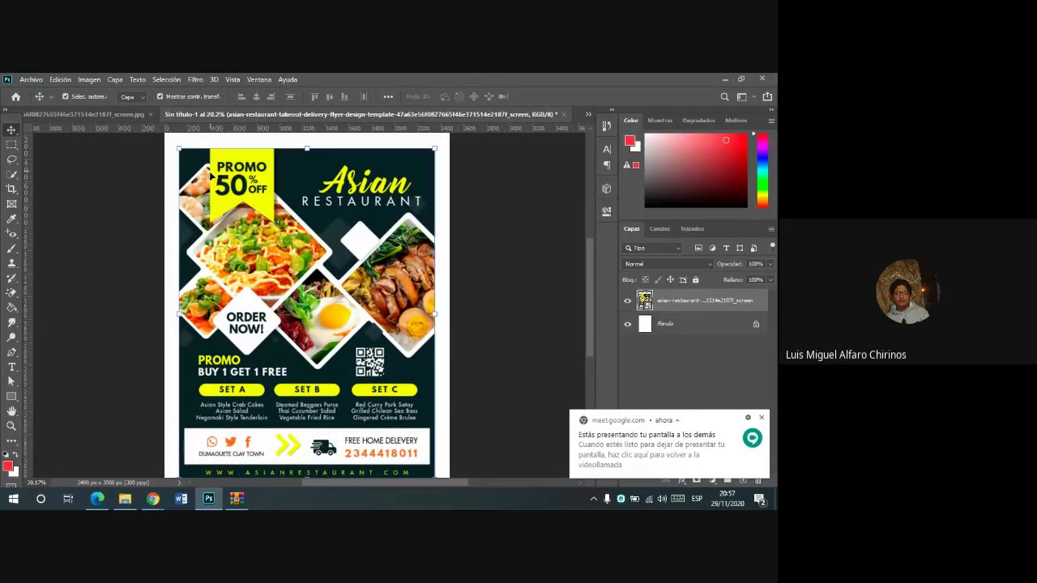
scroll(374, 215, "down", 1)
scroll(385, 242, "down", 1)
scroll(396, 267, "down", 1)
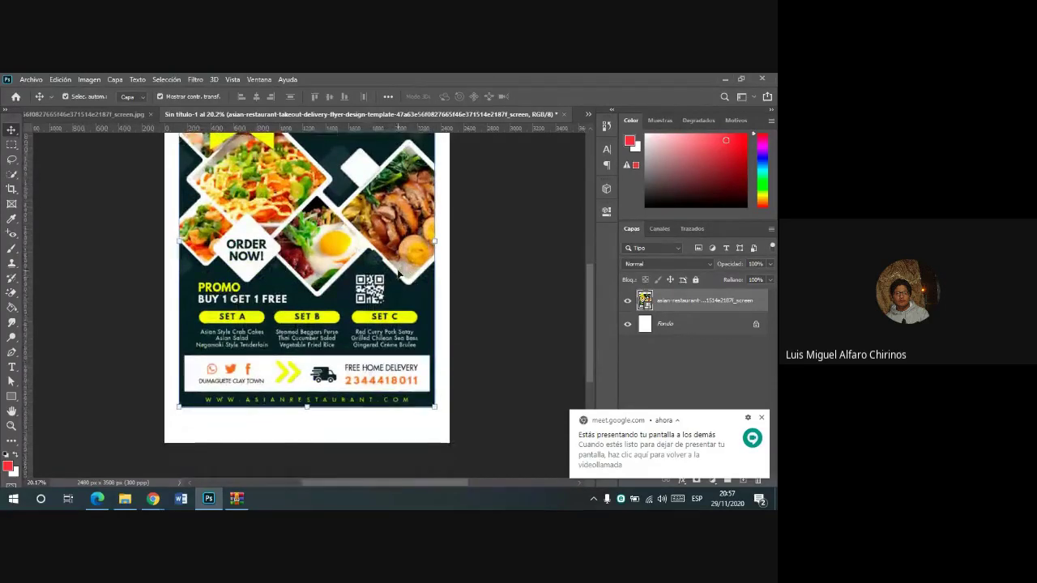
scroll(397, 274, "up", 2)
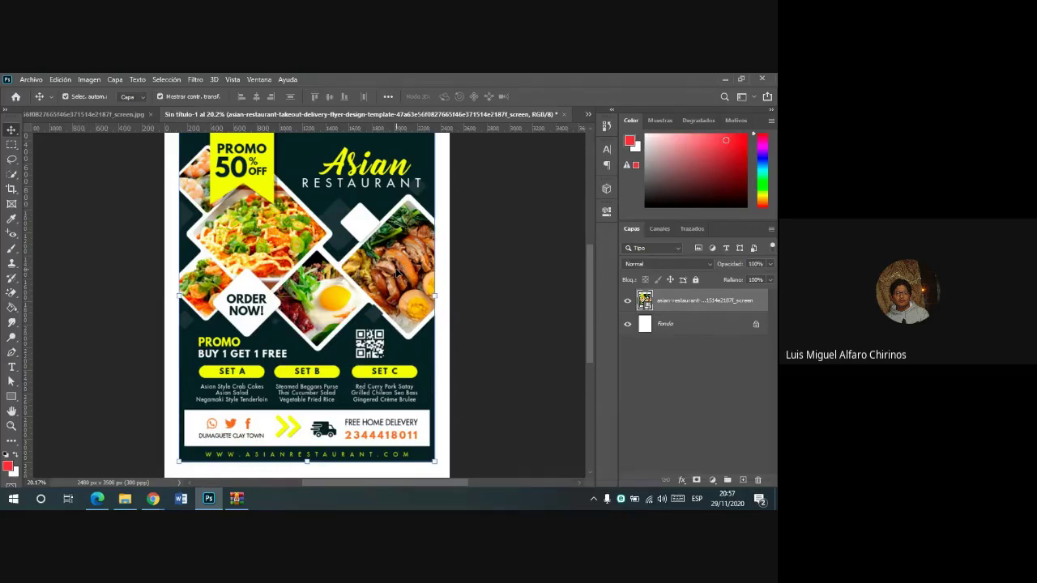
mouse_move(152, 499)
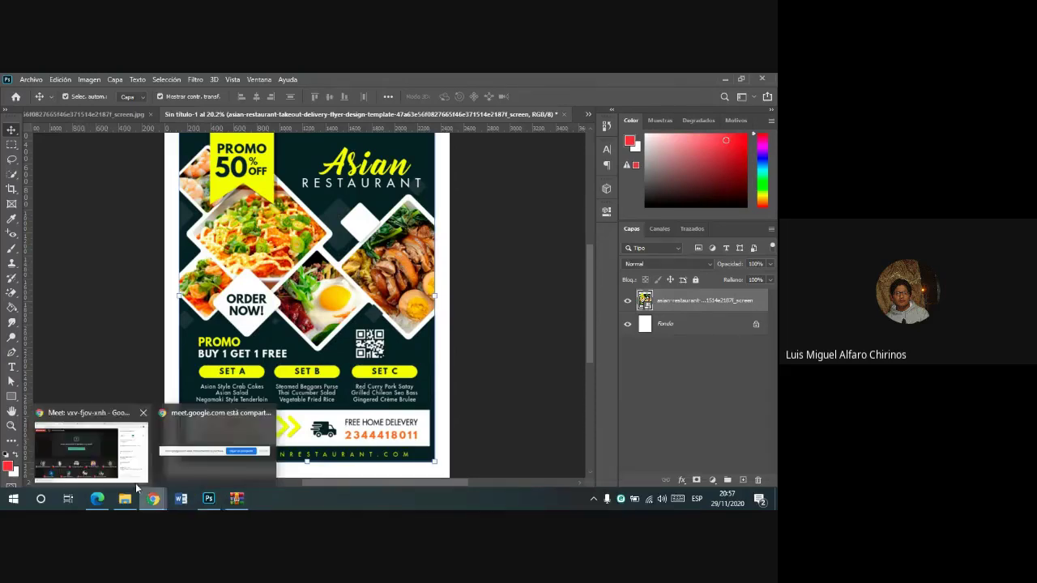
- Check the Meet call, then return to the placed flyer in Photoshop
left_click(130, 470)
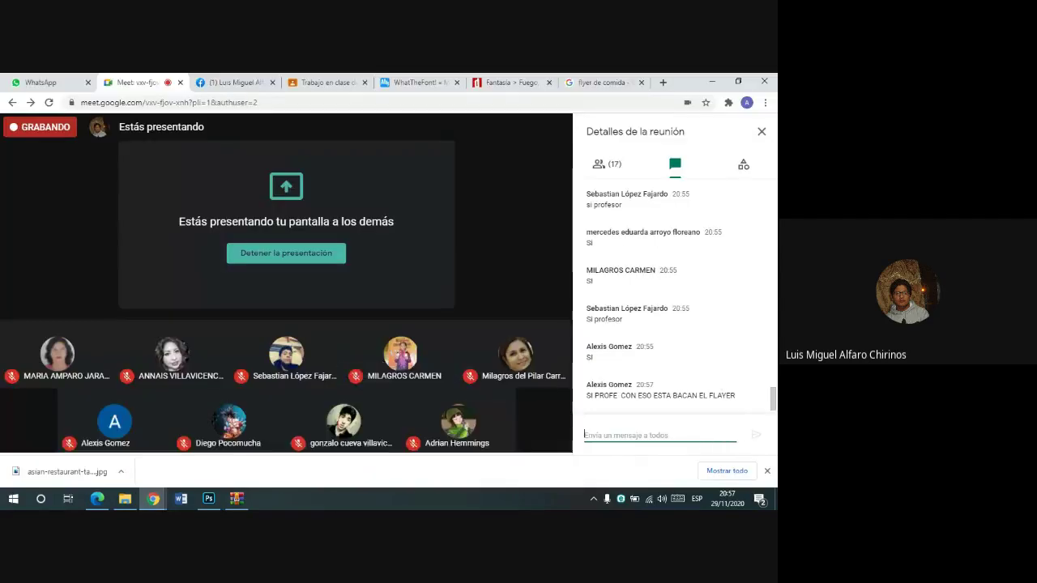
left_click(208, 498)
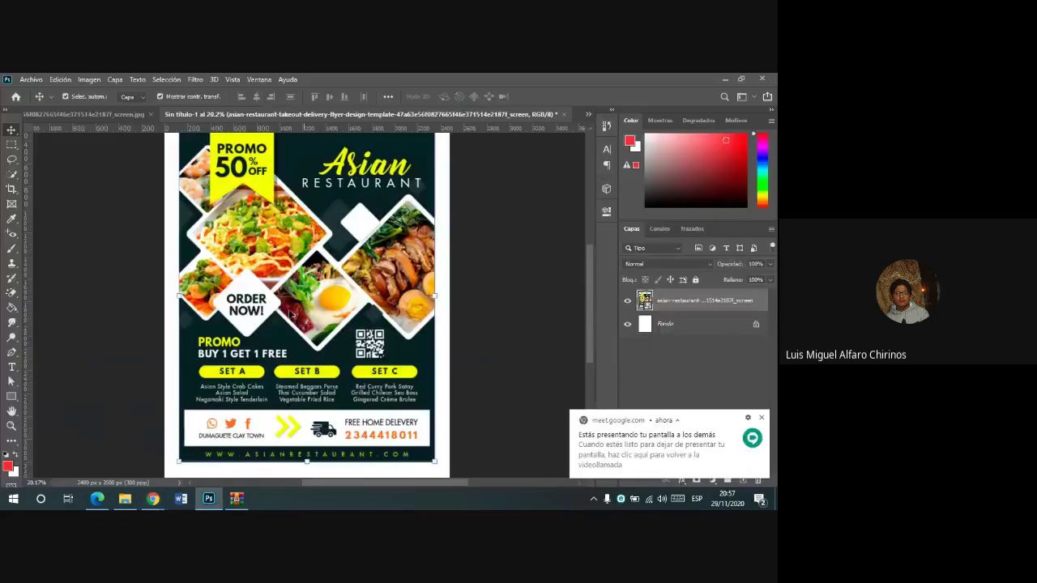
scroll(305, 255, "up", 2)
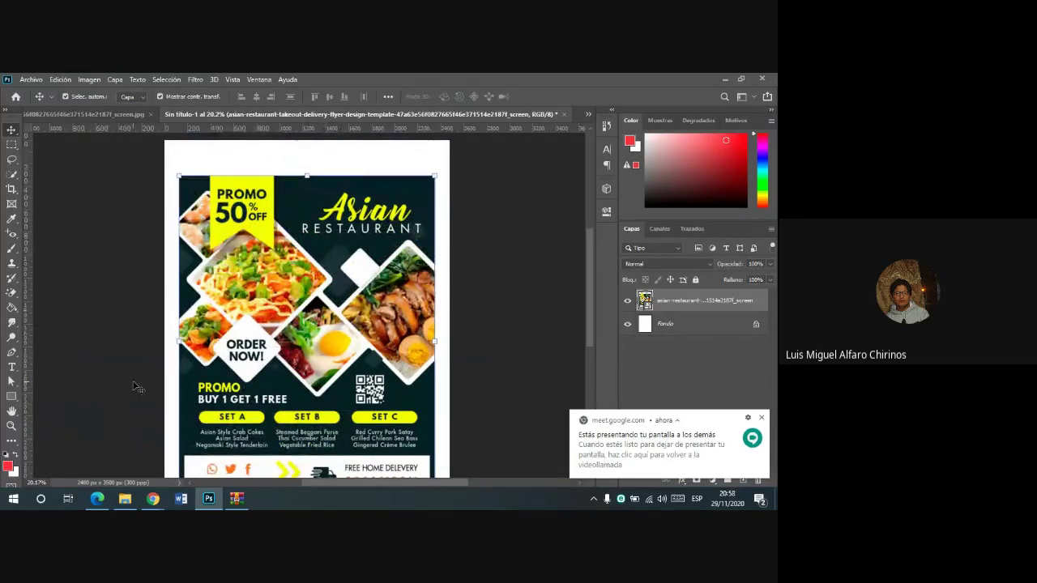
scroll(323, 332, "down", 3)
scroll(328, 333, "up", 2)
scroll(330, 332, "up", 1)
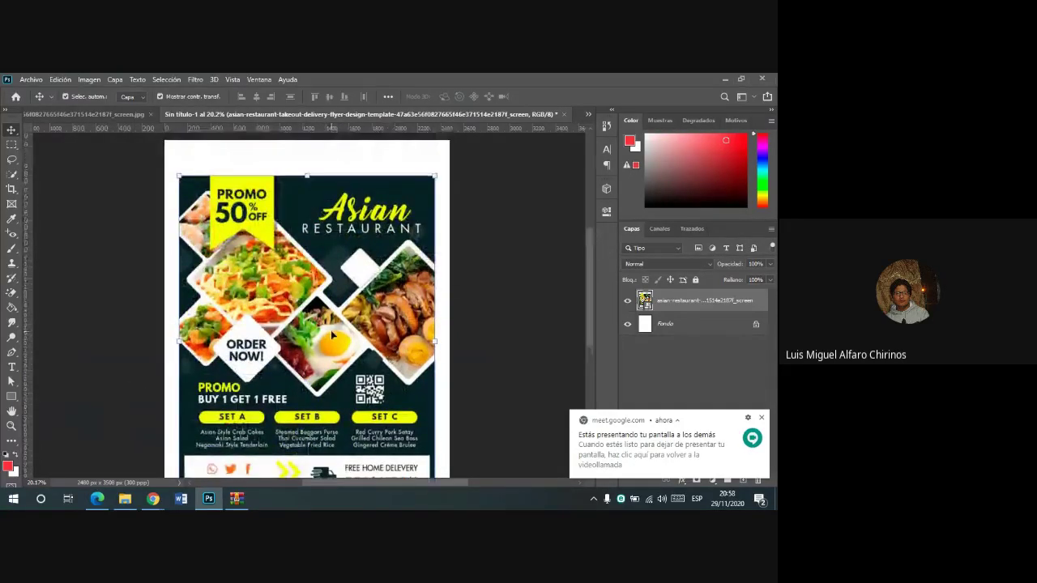
scroll(331, 329, "down", 2)
scroll(417, 301, "up", 1)
scroll(372, 275, "up", 1)
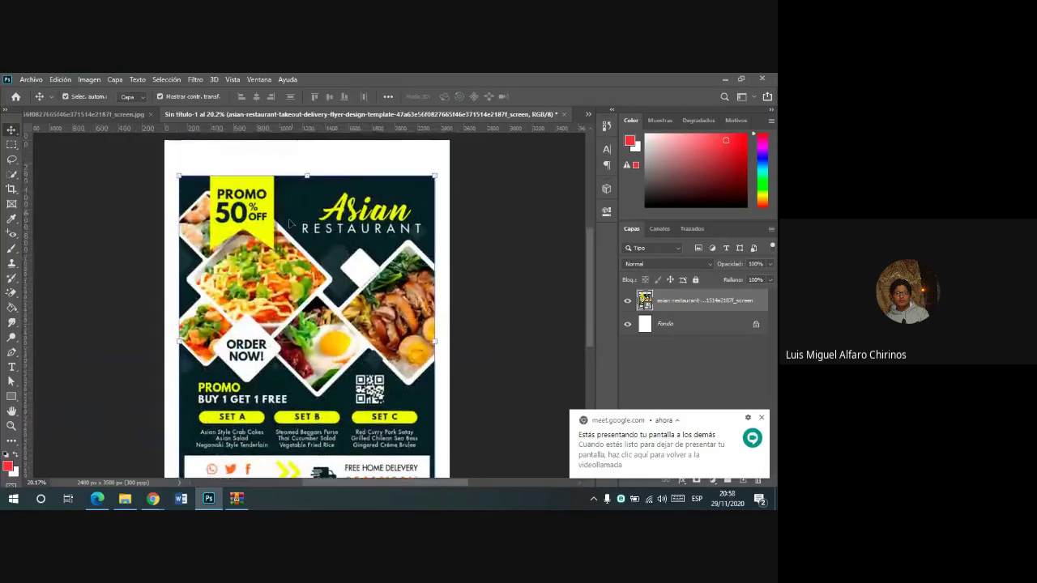
- Unlock the white Fondo background layer so it becomes Capa 0
left_click(756, 324)
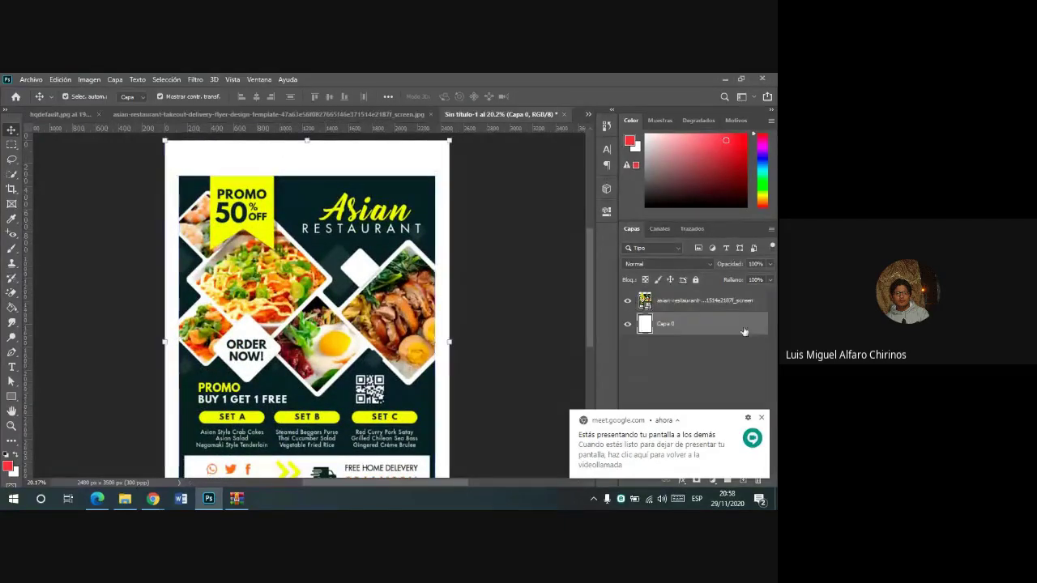
scroll(316, 240, "up", 1)
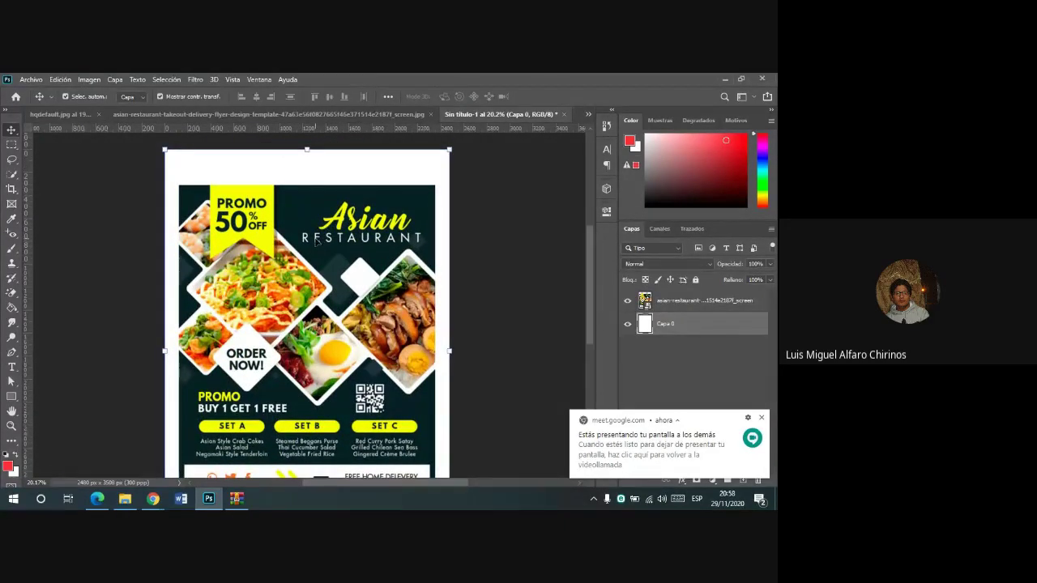
scroll(310, 249, "up", 2)
scroll(333, 240, "up", 2)
scroll(333, 240, "up", 1)
key("super")
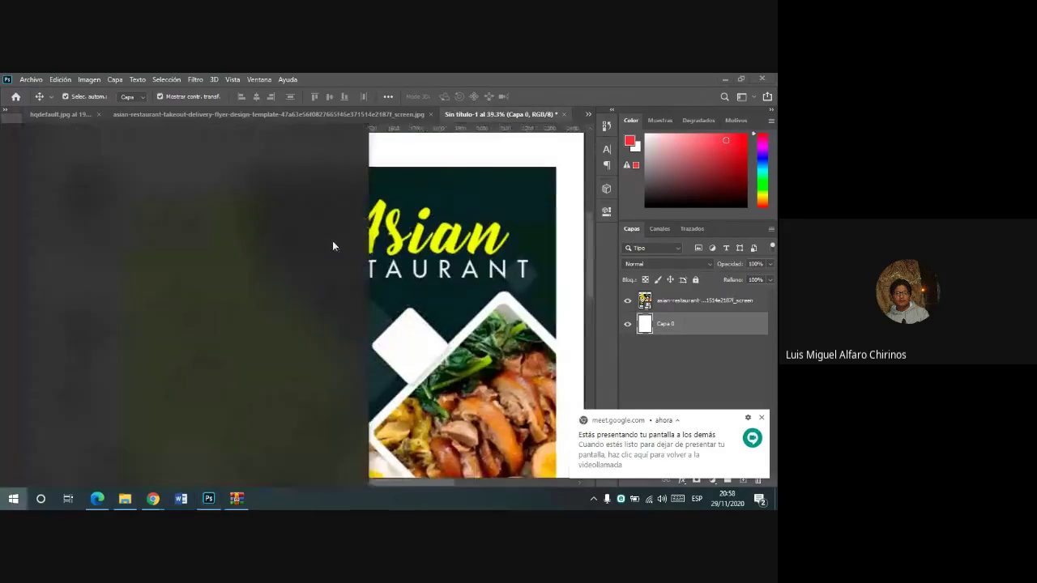
key("super")
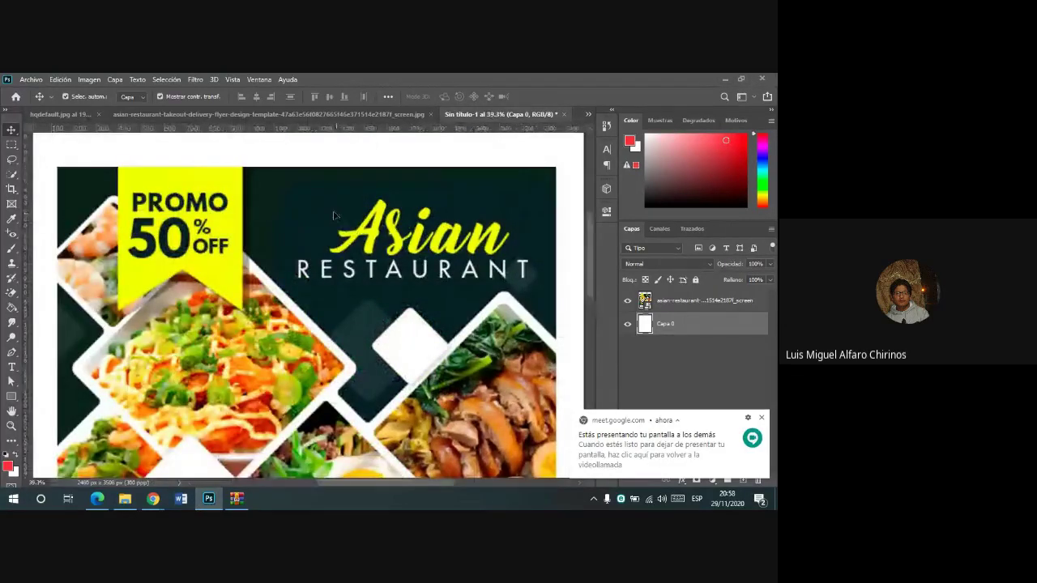
- Sample the flyer's dark teal, hide the flyer layer, and bucket-fill the canvas teal
left_click(12, 218)
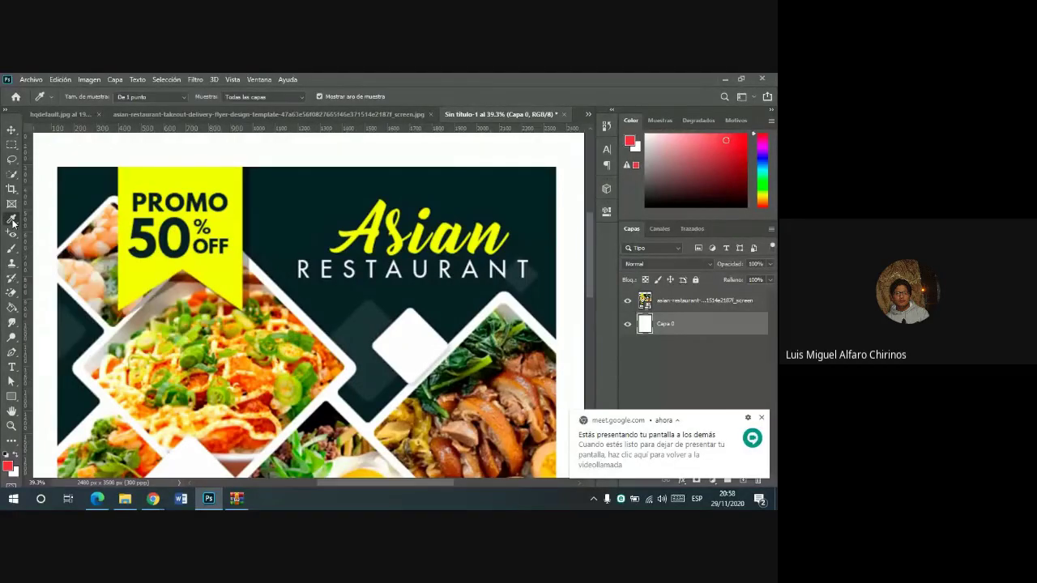
left_click(301, 214)
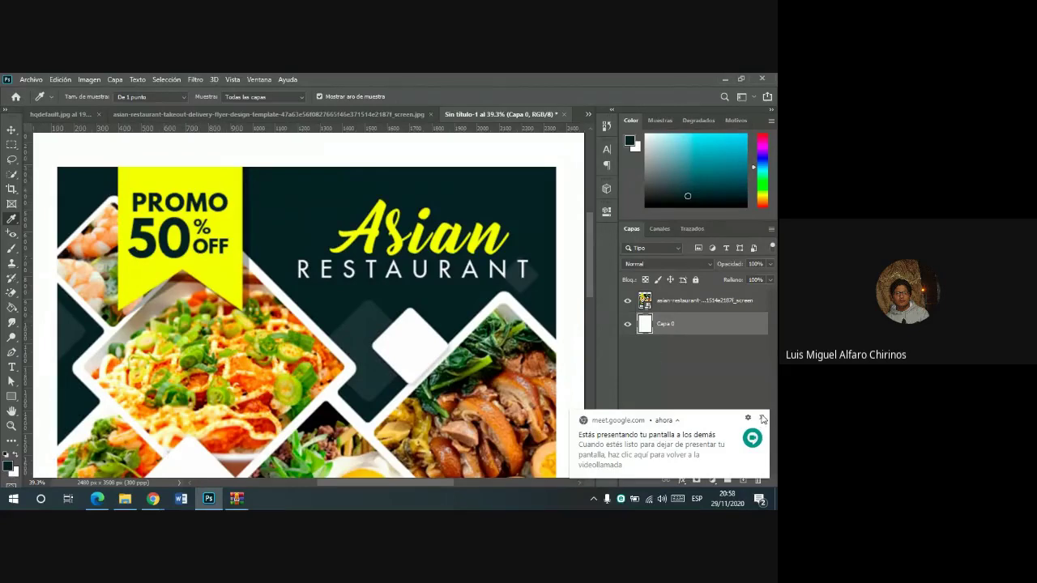
left_click(762, 418)
left_click(629, 305)
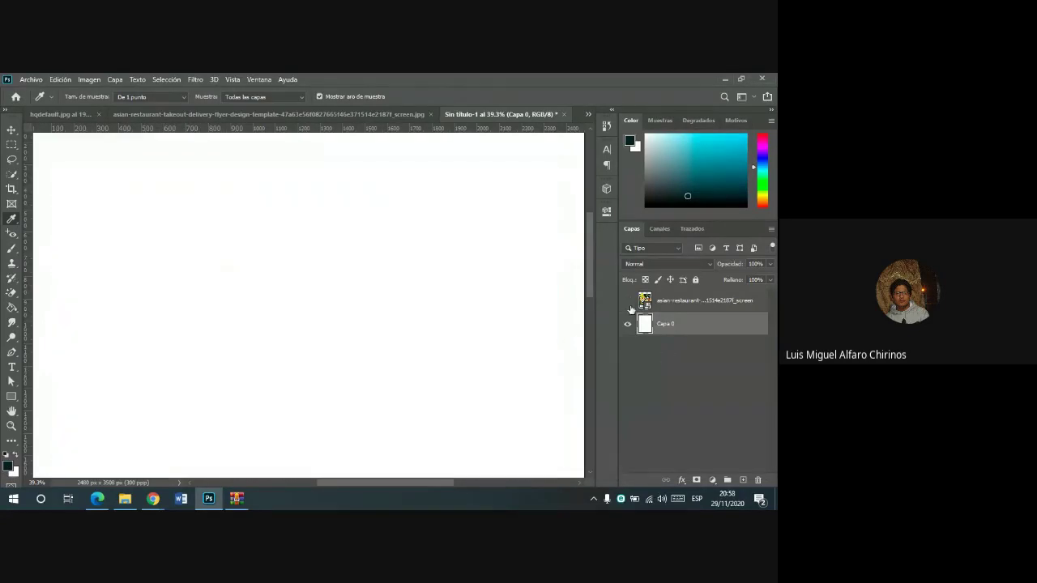
left_click(12, 307)
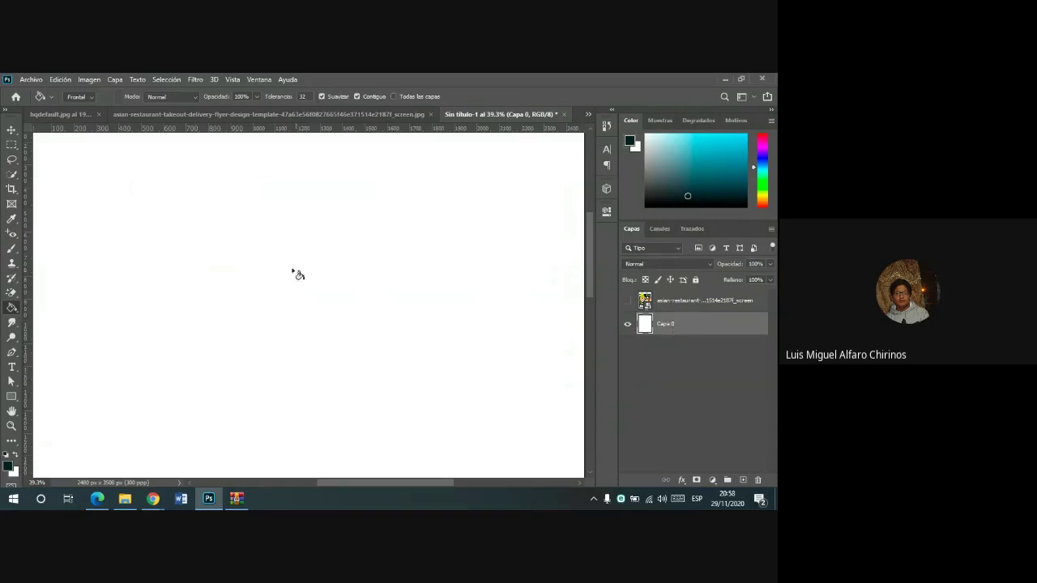
left_click(235, 240)
- Rename Capa 0 to 'fondo' and show the flyer layer again
double_click(666, 324)
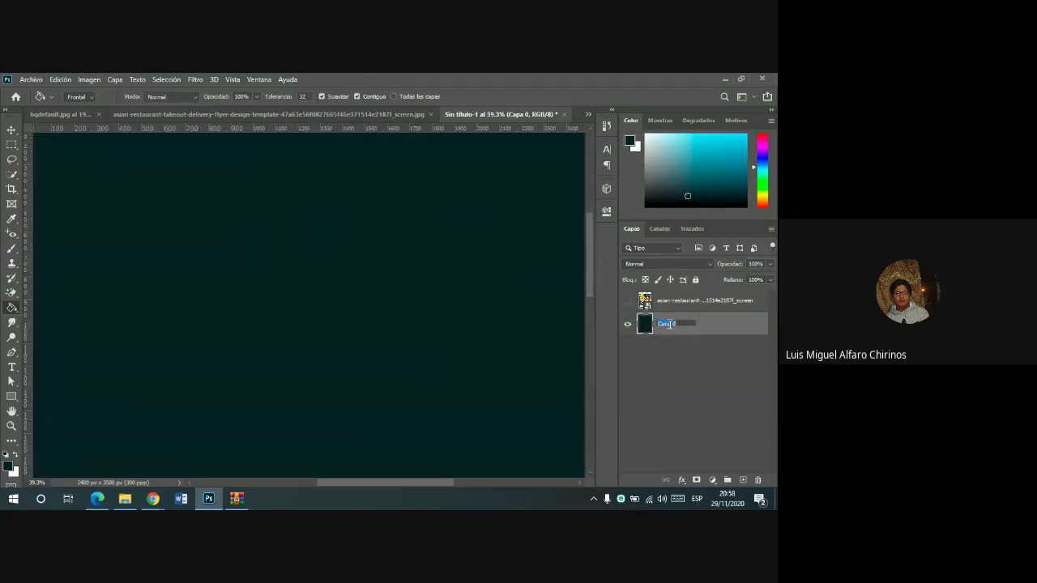
type("fondo")
key("Return")
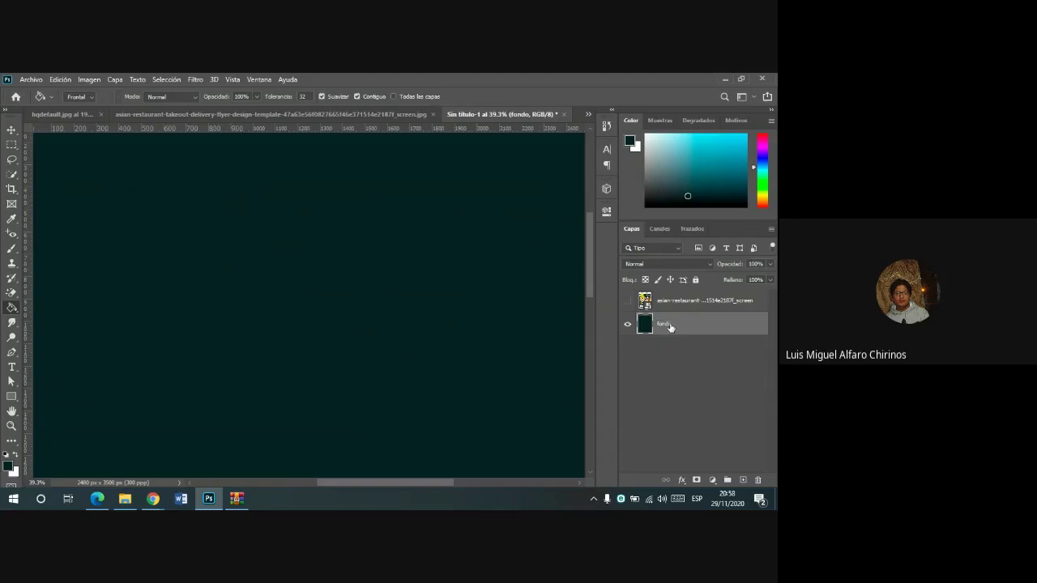
left_click(627, 300)
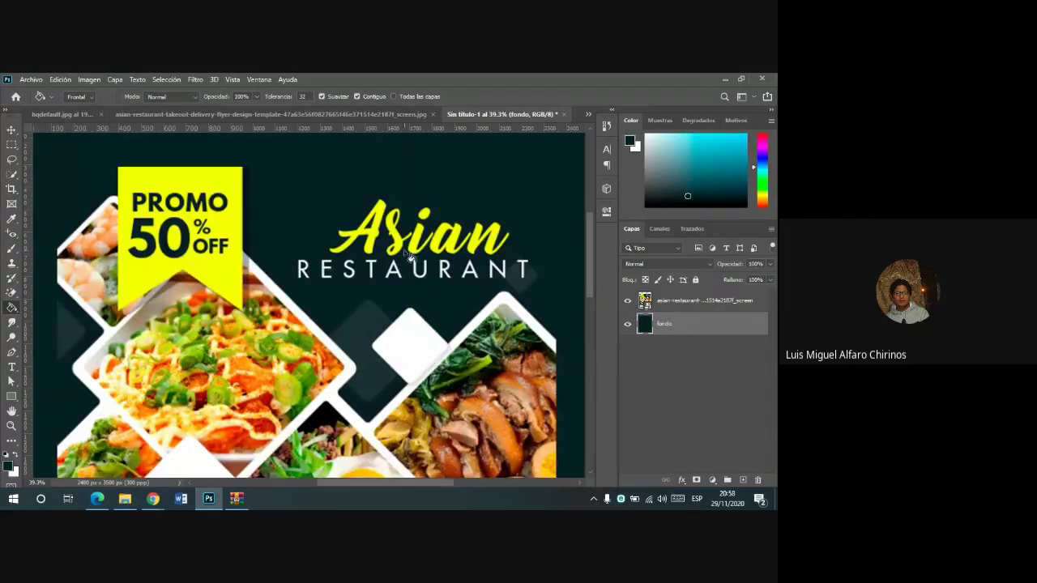
- Draw a square rectangle shape over the flyer's upper-left area
scroll(409, 255, "down", 3)
scroll(408, 258, "up", 1)
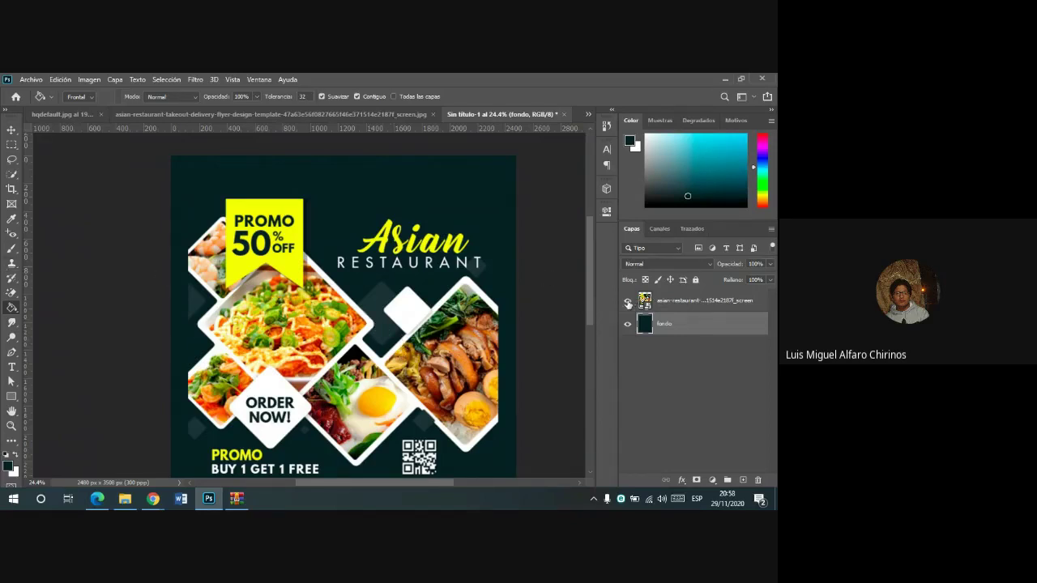
left_click(11, 396)
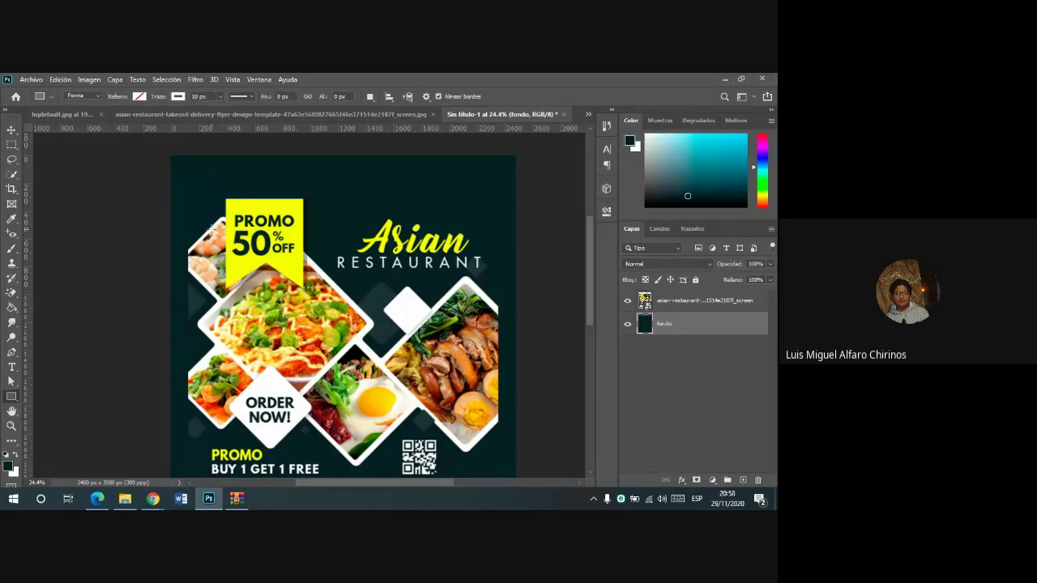
mouse_move(211, 229)
left_mouse_down()
mouse_move(336, 340)
mouse_move(382, 365)
mouse_move(372, 354)
mouse_move(382, 382)
left_mouse_up()
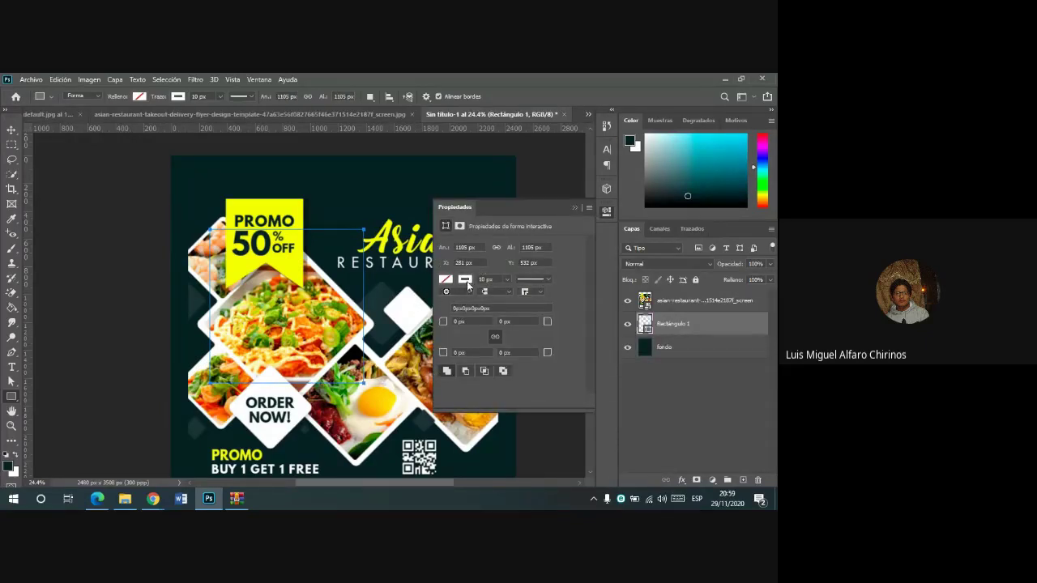
- Give the square a red fill and 20 px rounded corners
left_click(466, 281)
left_click(466, 338)
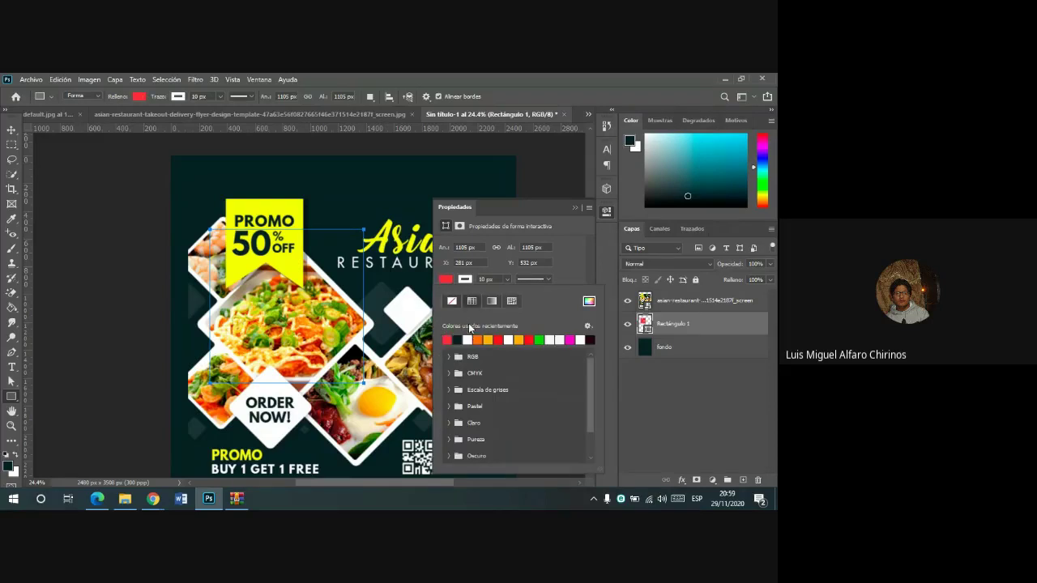
left_click(450, 283)
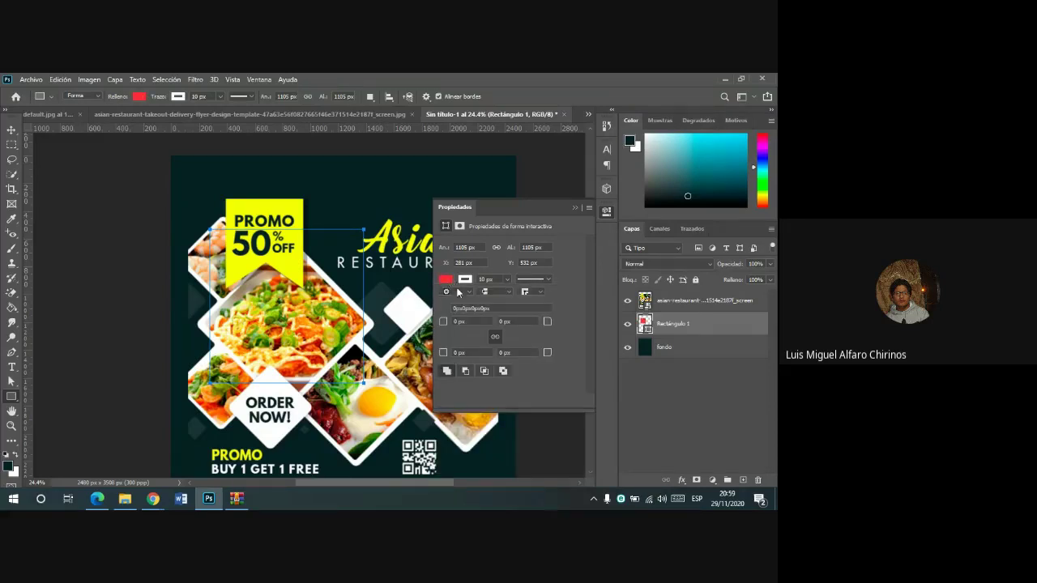
left_click(464, 280)
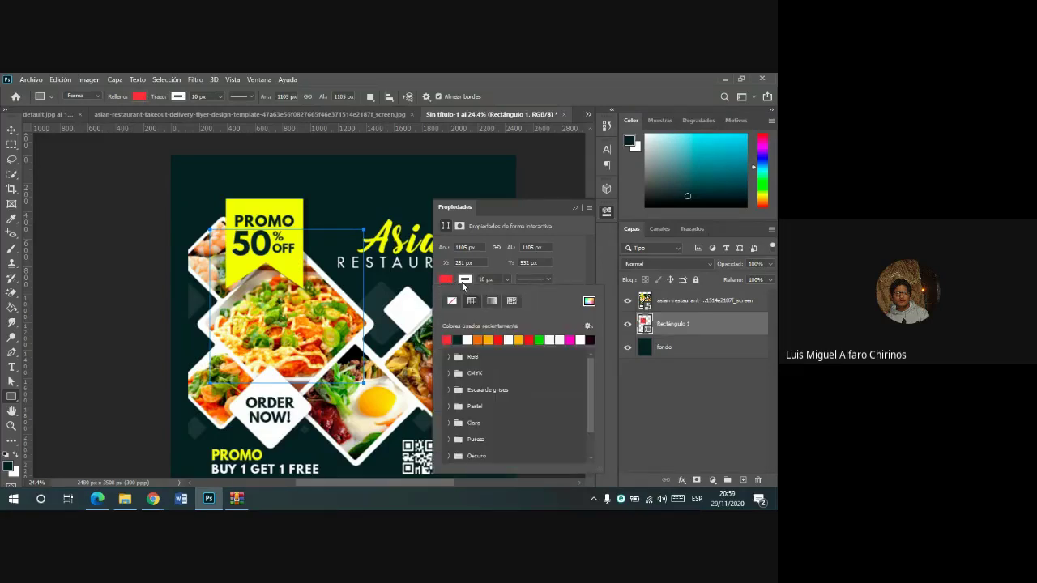
left_click(465, 281)
left_click(465, 281)
left_click(483, 278)
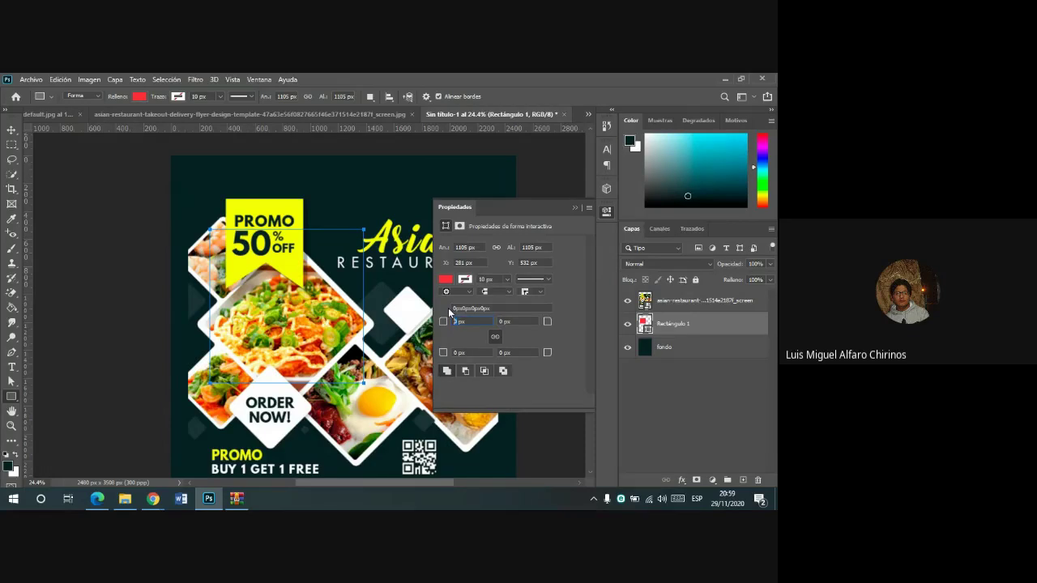
type("20")
key("Return")
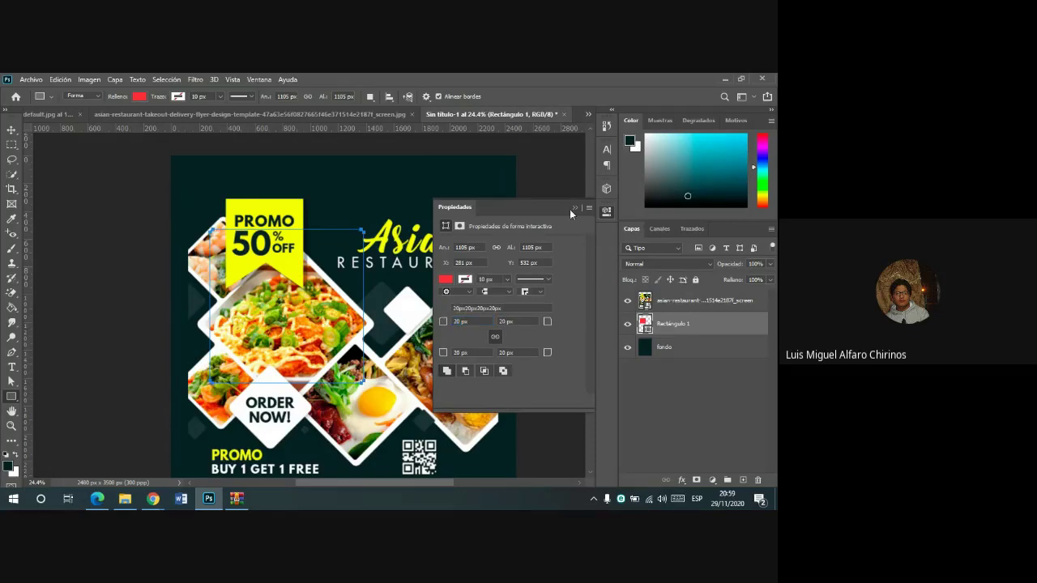
left_click(572, 209)
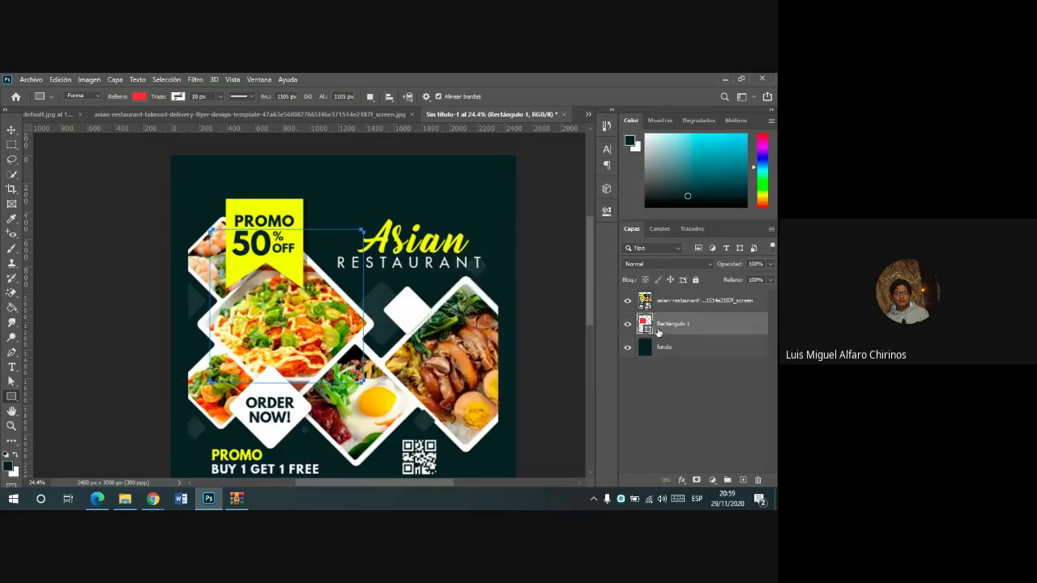
- Stack Rectángulo 1 above the flyer image layer
left_click_drag(658, 331, 661, 298)
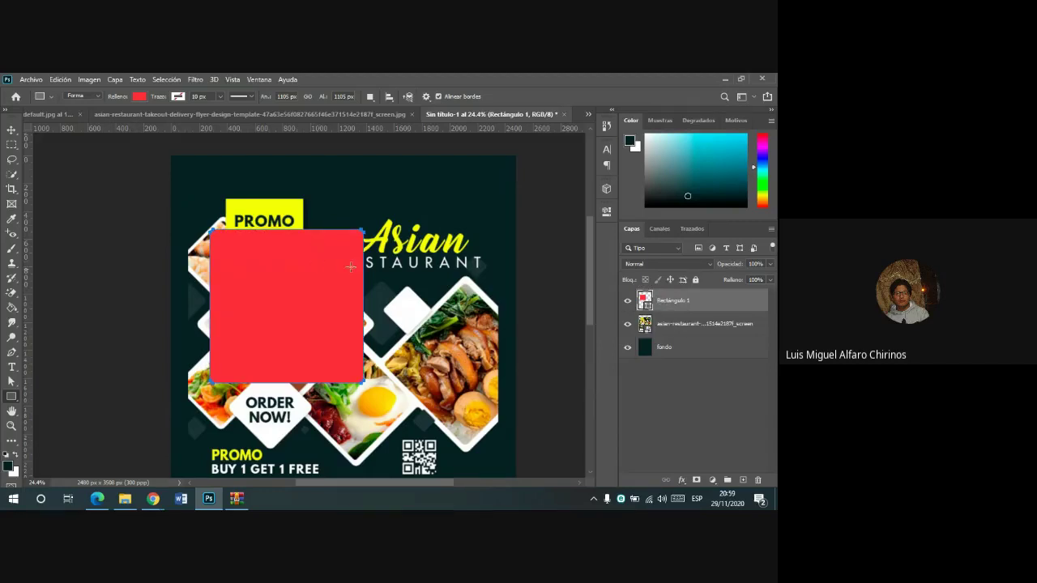
scroll(332, 320, "up", 2, "alt")
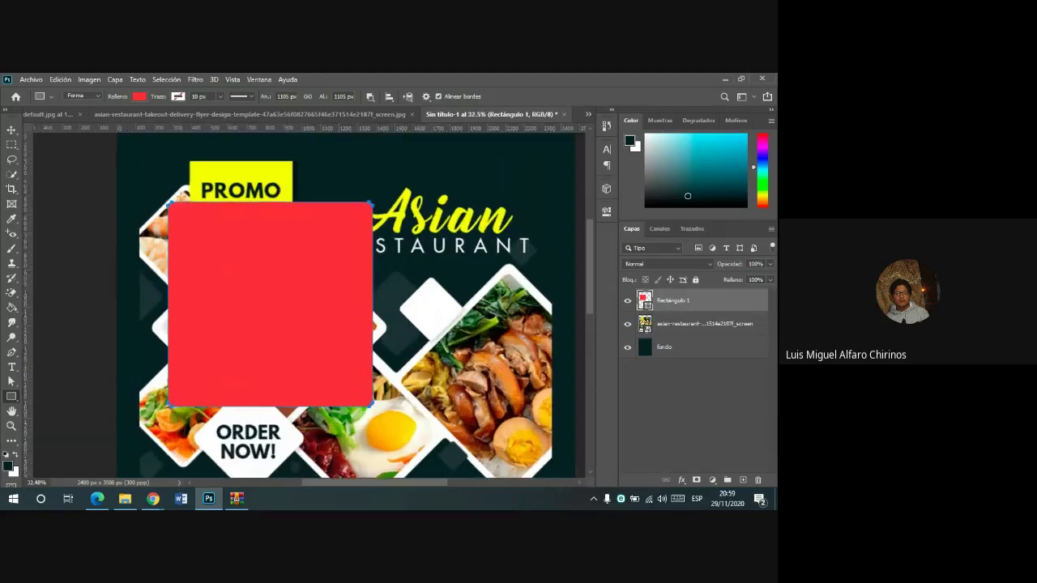
key("v")
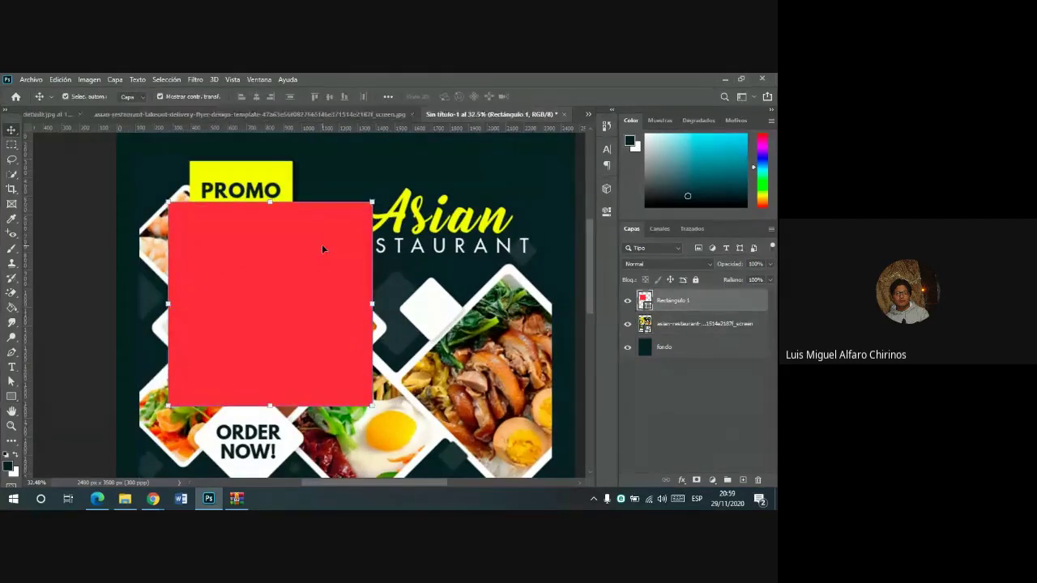
- Raise Rectángulo 1's corner radius to 50 px on all four corners
left_click(607, 211)
left_click(458, 322)
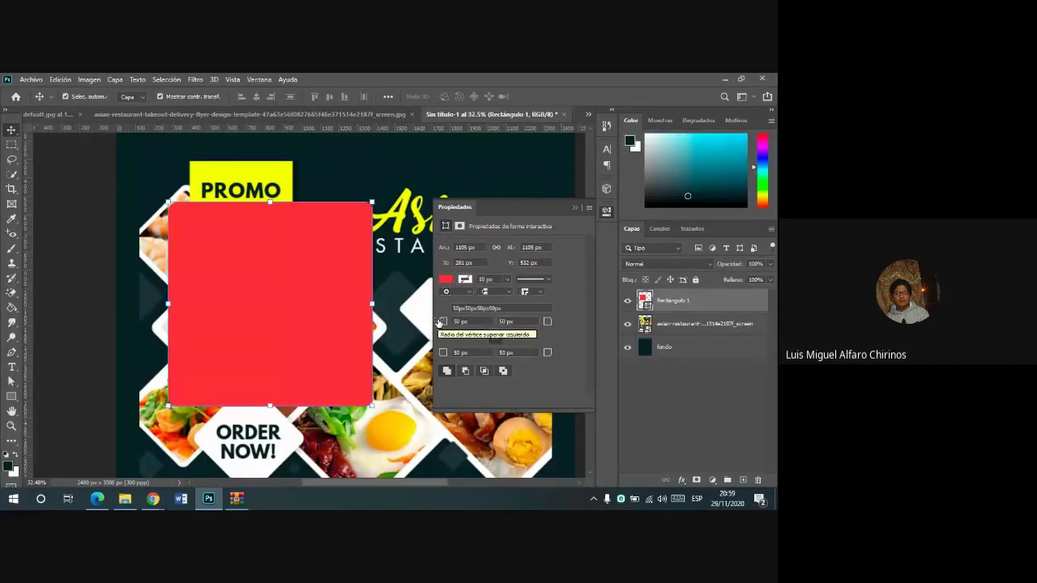
left_click(572, 208)
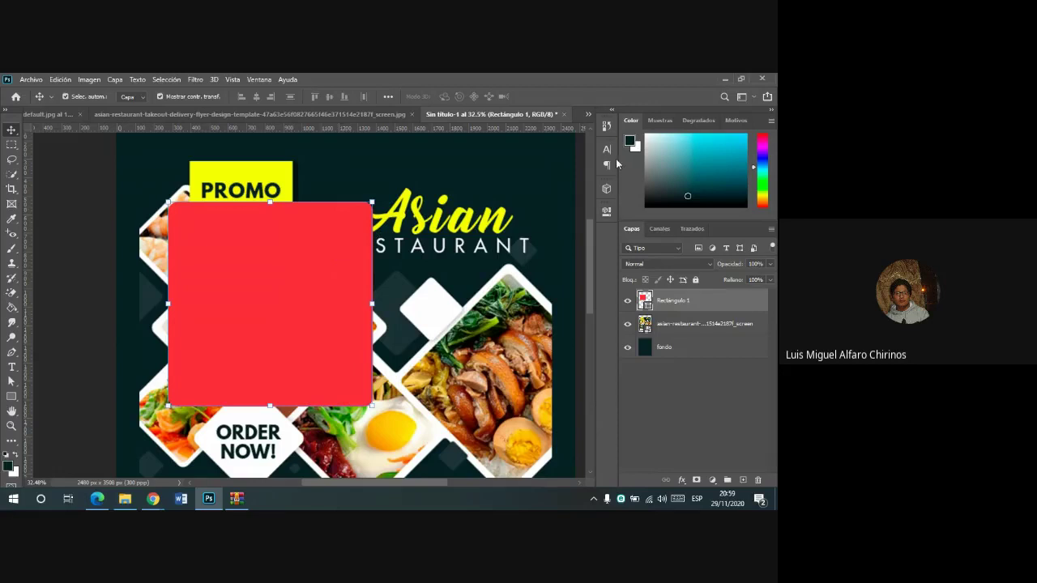
left_click(606, 211)
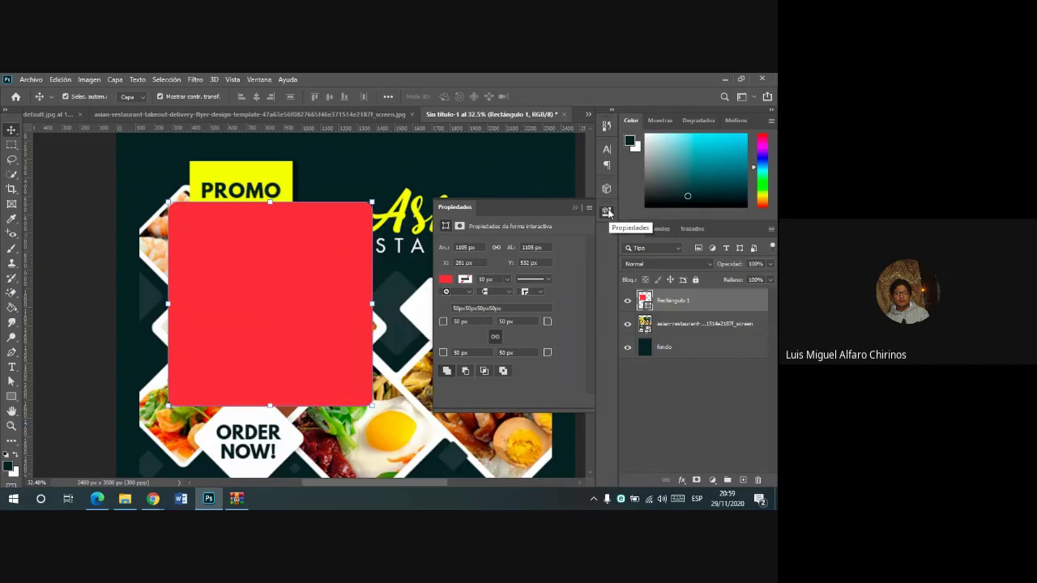
left_click(606, 211)
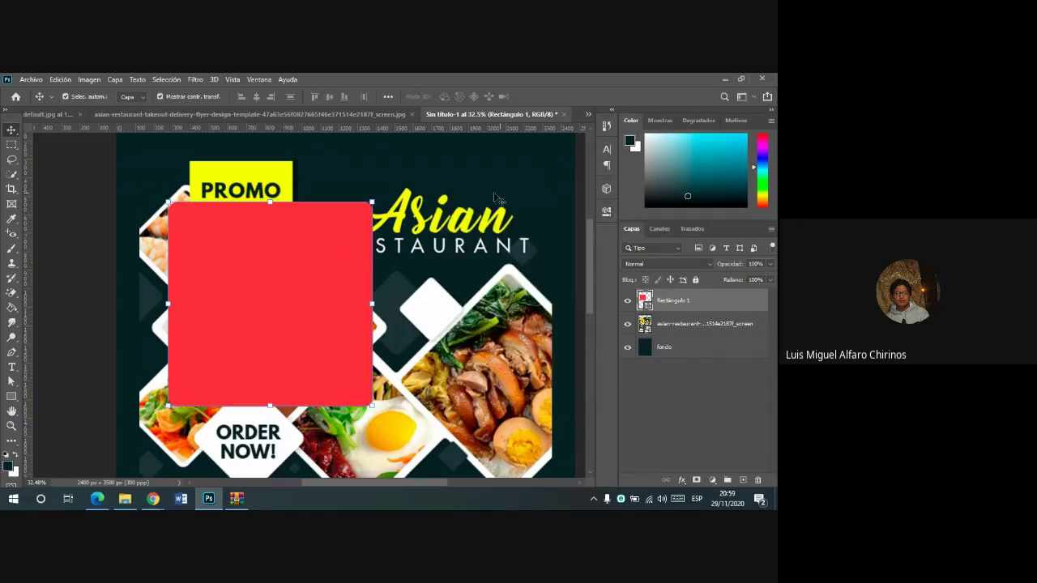
mouse_move(153, 498)
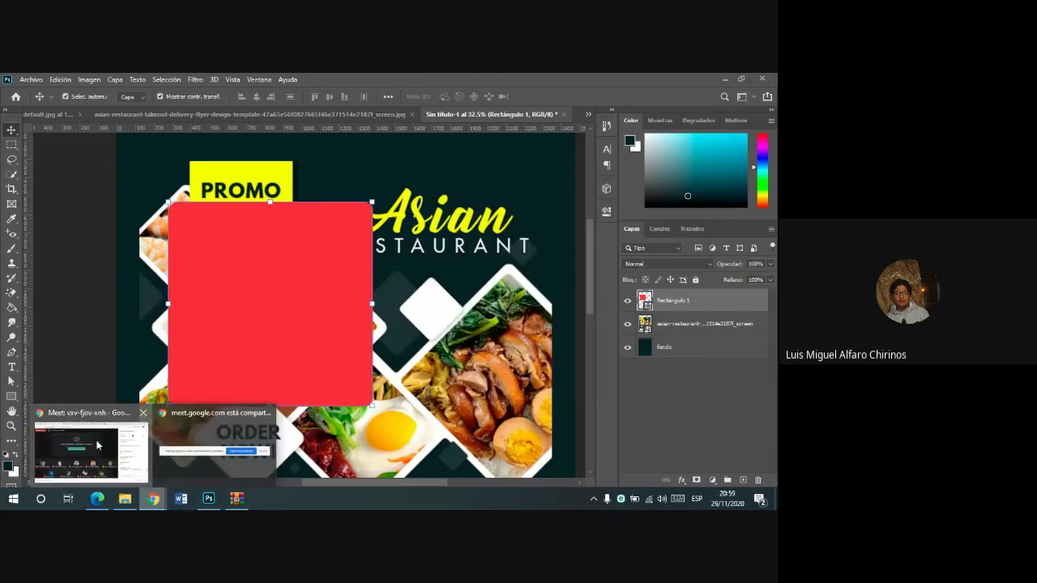
left_click(85, 449)
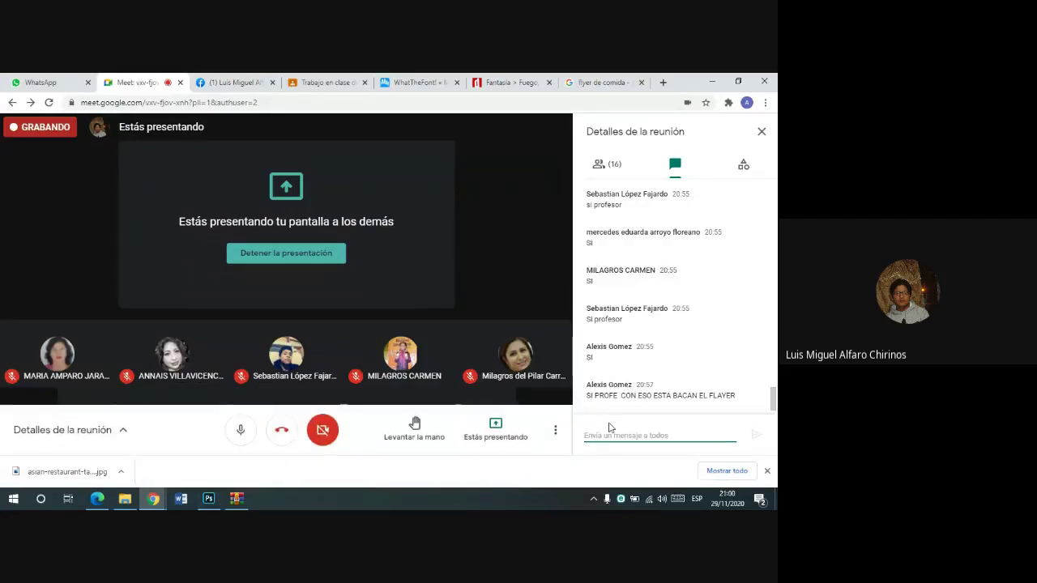
left_click(208, 499)
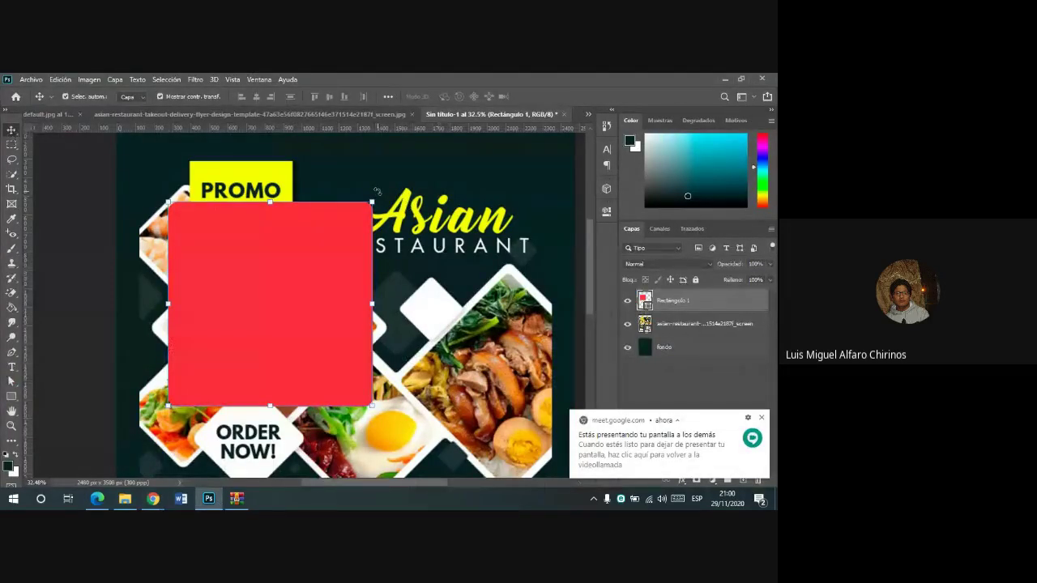
- Rotate the red square exactly 45° into a diamond
left_click_drag(376, 191, 437, 289)
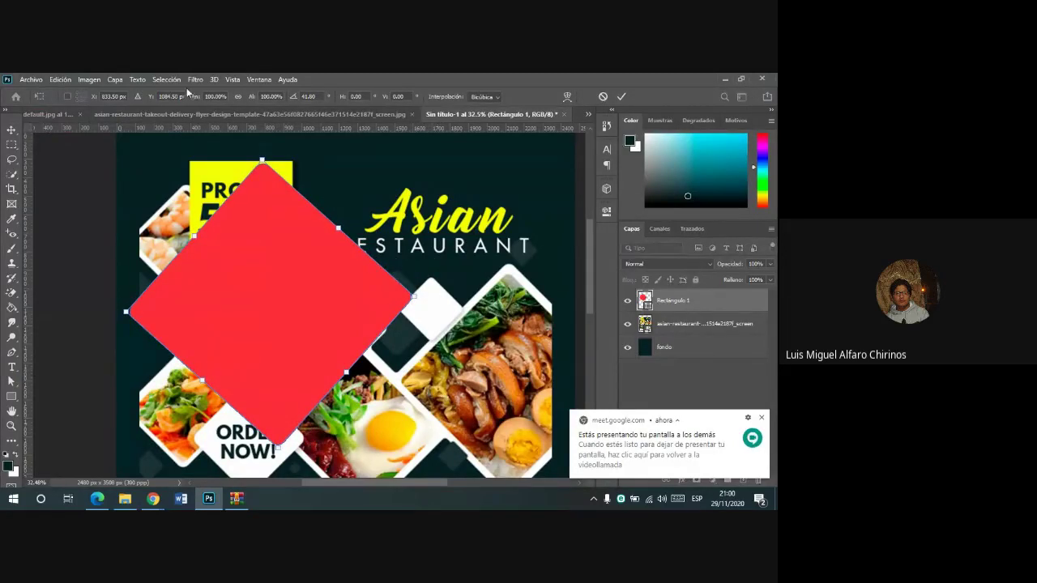
left_click(319, 97)
type("45")
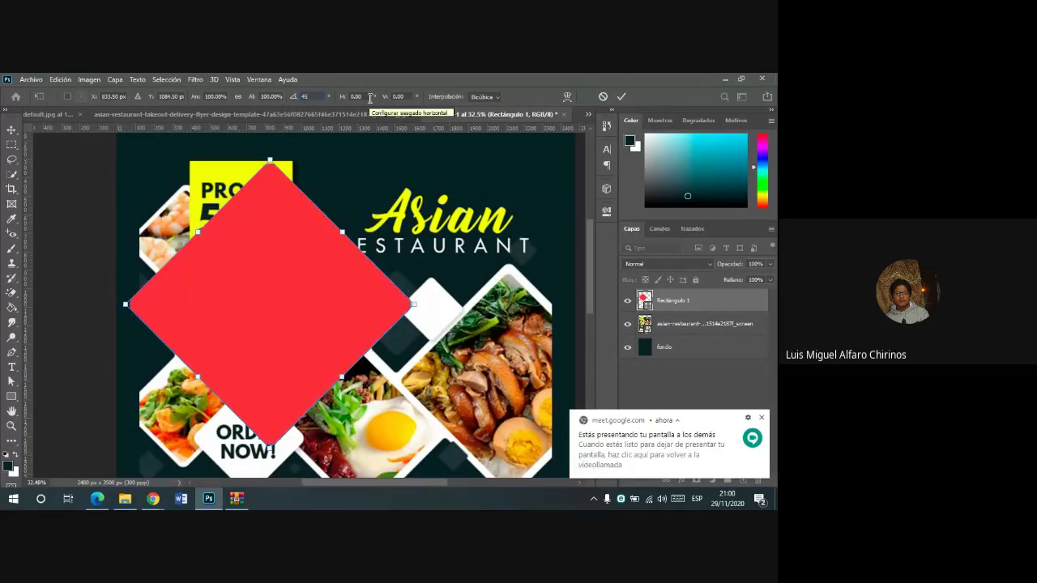
left_click(618, 97)
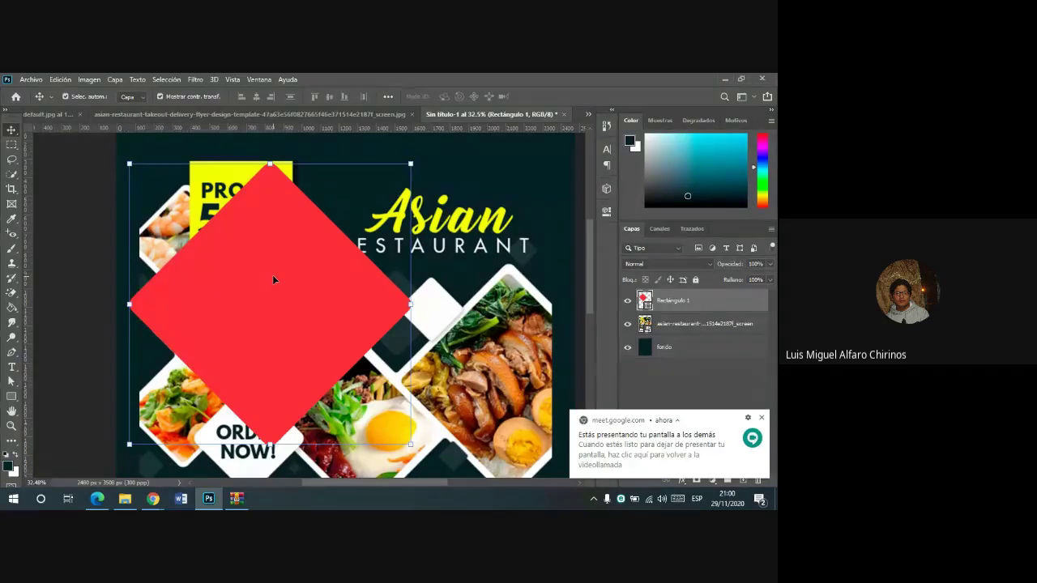
- Position the red diamond over the flyer's left food diamond
left_click(762, 418)
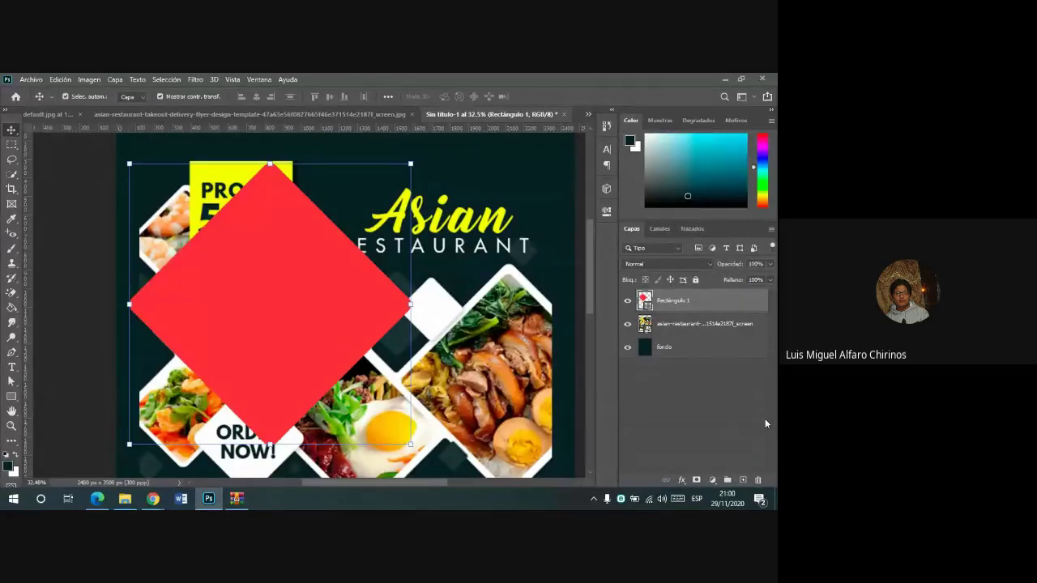
left_click_drag(306, 308, 314, 324)
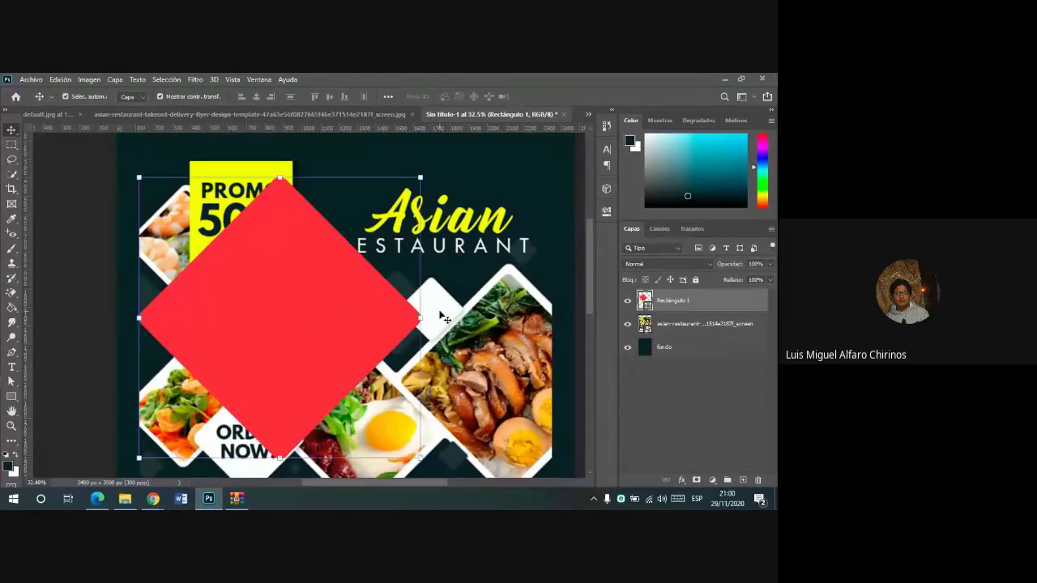
scroll(462, 310, "down", 1)
scroll(461, 310, "down", 1)
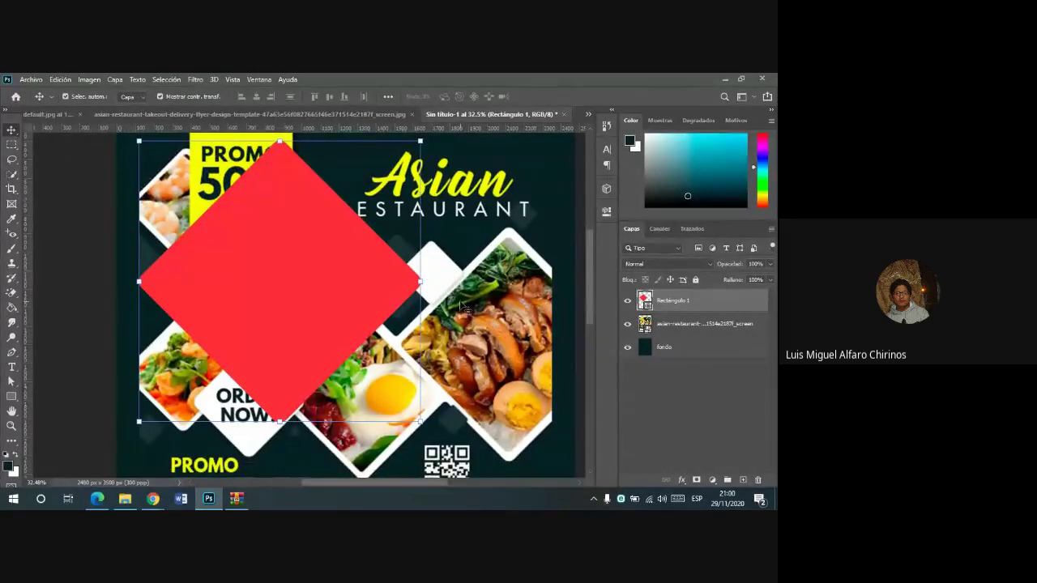
left_click_drag(357, 303, 357, 290)
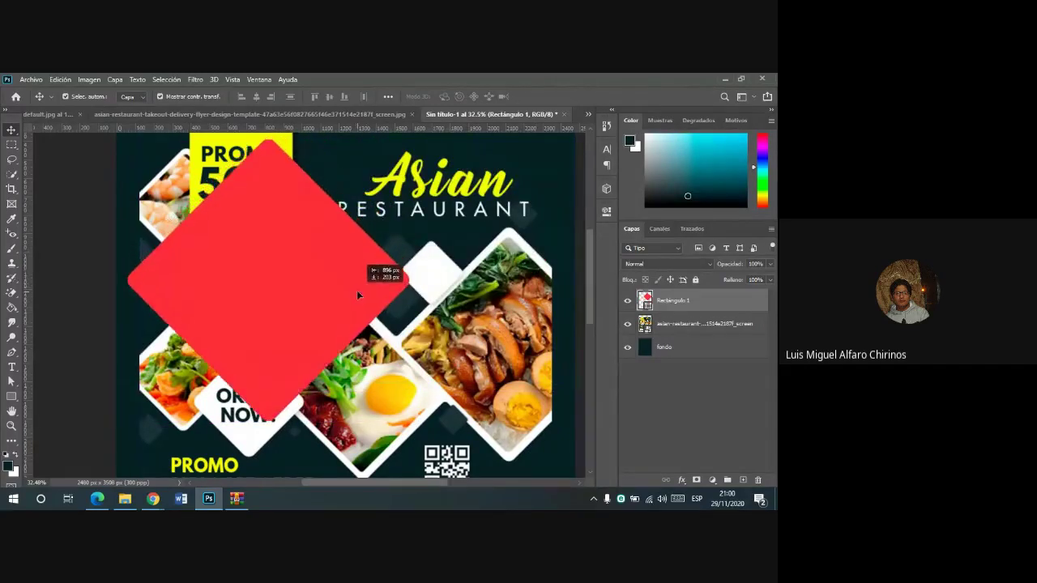
left_click_drag(357, 291, 359, 294)
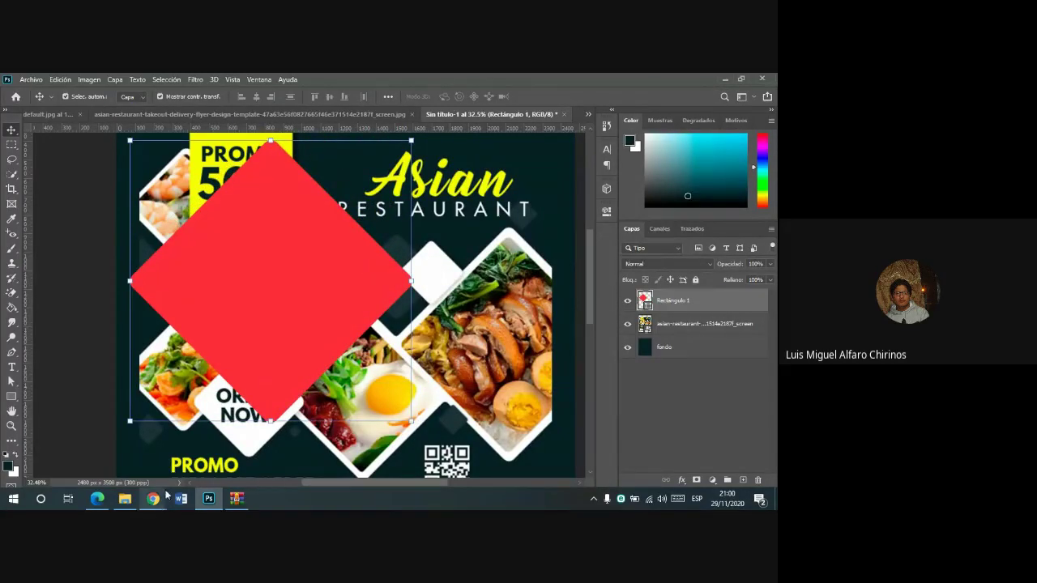
scroll(447, 308, "up", 1)
scroll(447, 307, "up", 3)
scroll(448, 306, "down", 1)
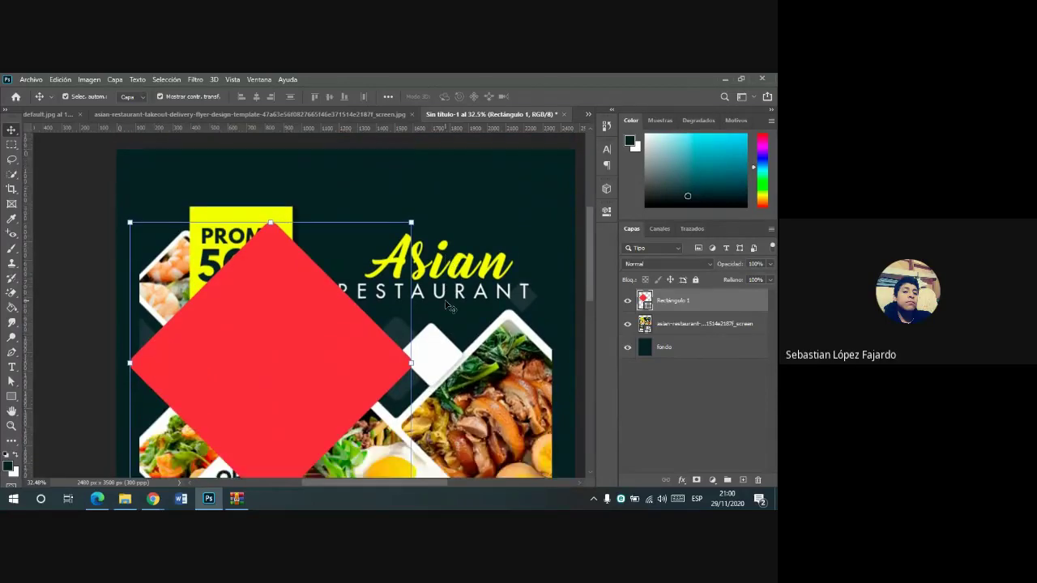
scroll(448, 306, "down", 1)
scroll(407, 343, "down", 1)
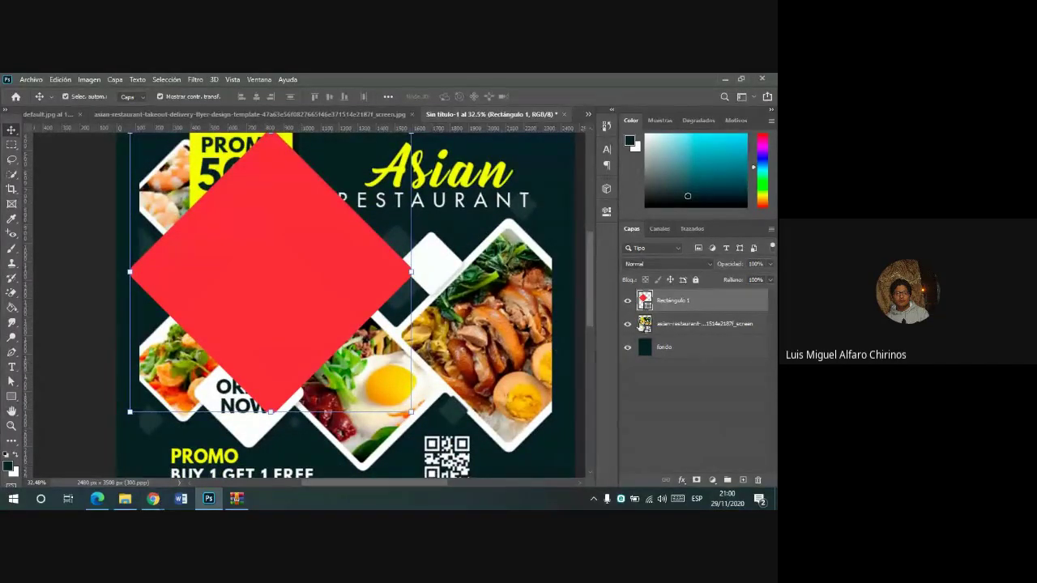
mouse_move(153, 498)
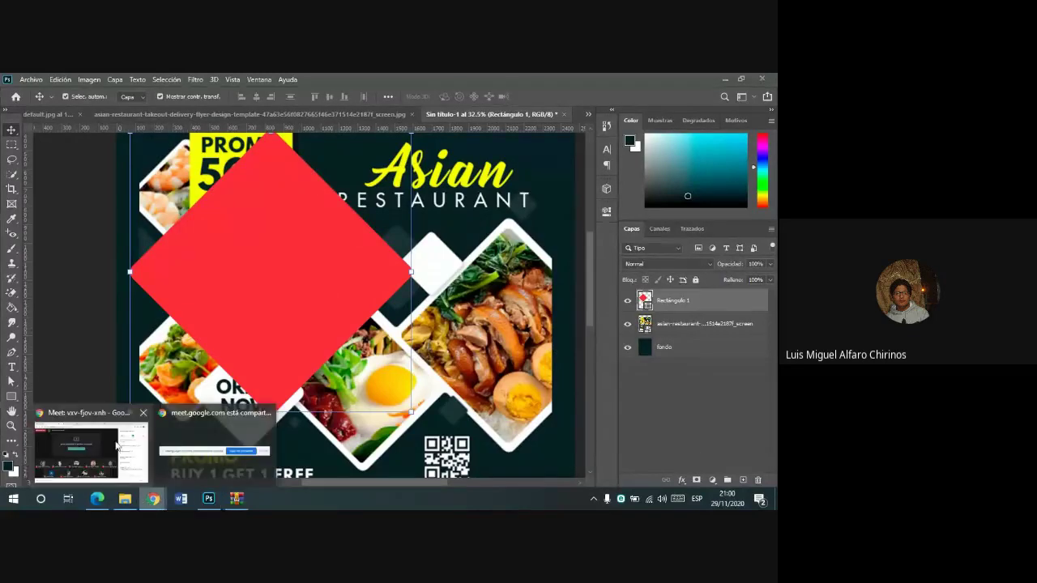
left_click(117, 444)
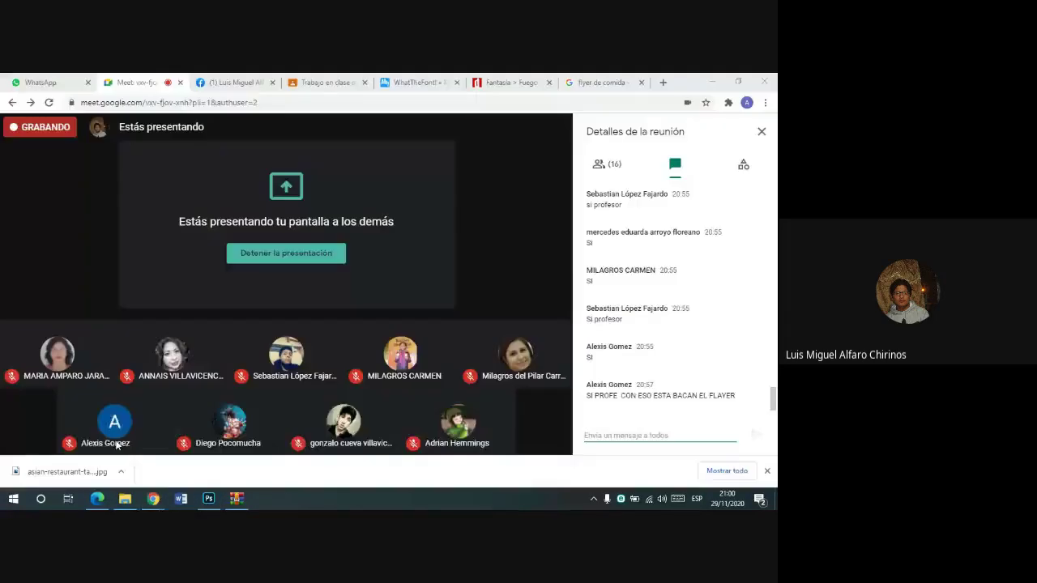
left_click(209, 498)
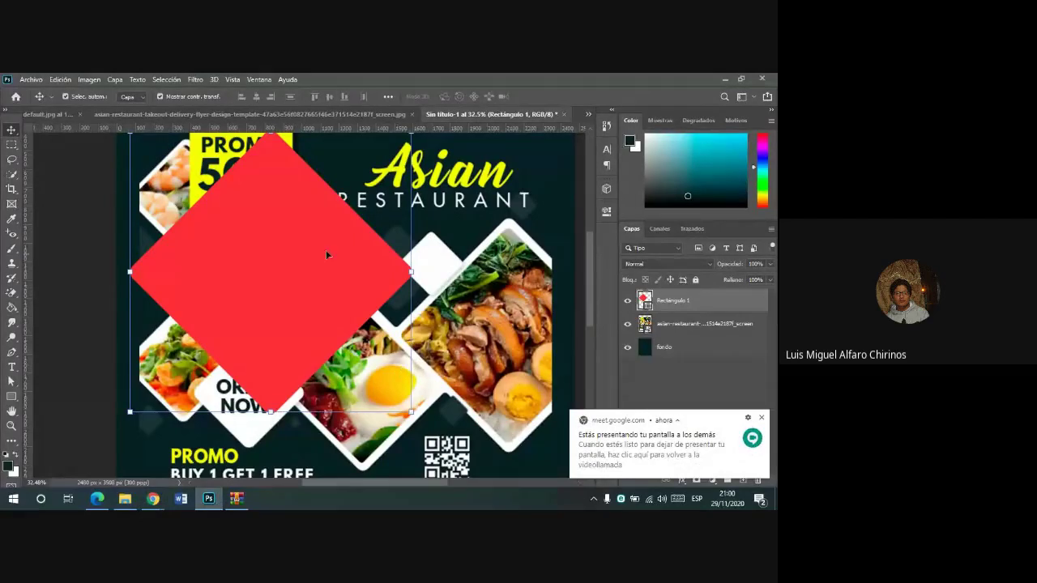
- Duplicate Rectángulo 1 with Ctrl+J and shift the copy right, overlapping the original
scroll(219, 208, "up", 1)
scroll(219, 208, "up", 1)
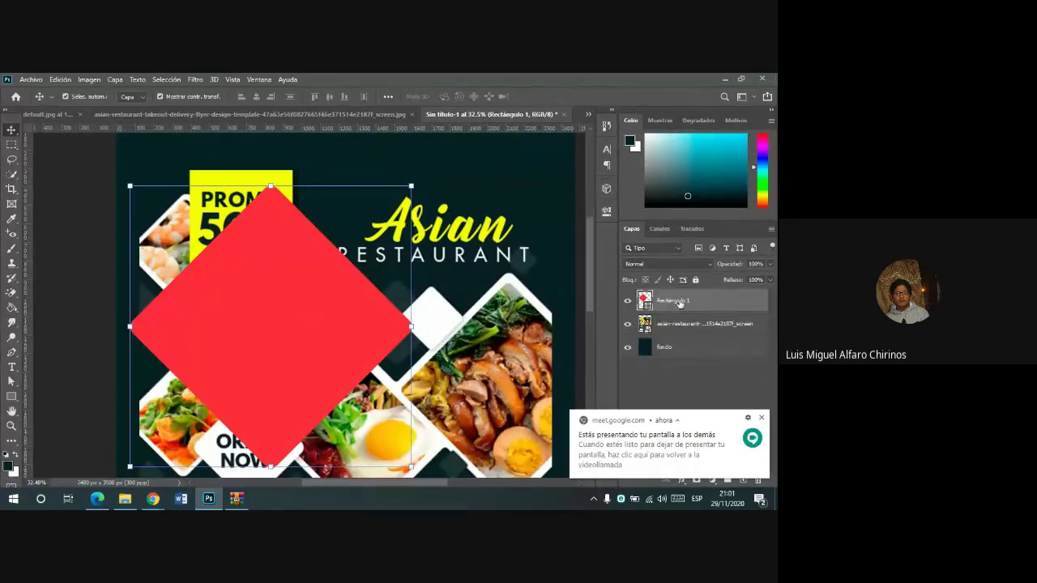
scroll(304, 340, "down", 1)
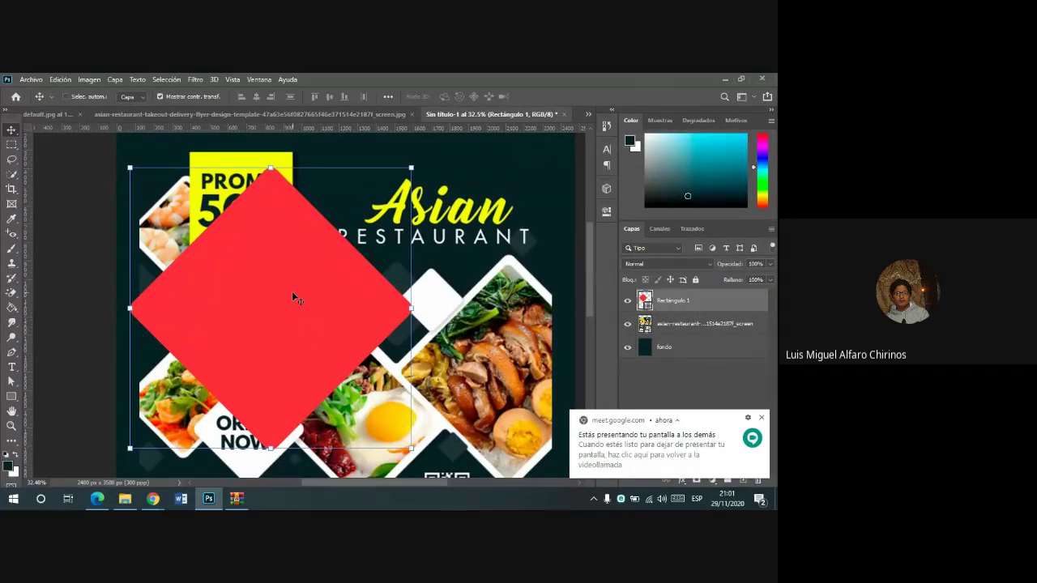
key("ctrl+j")
left_click_drag(301, 301, 386, 291)
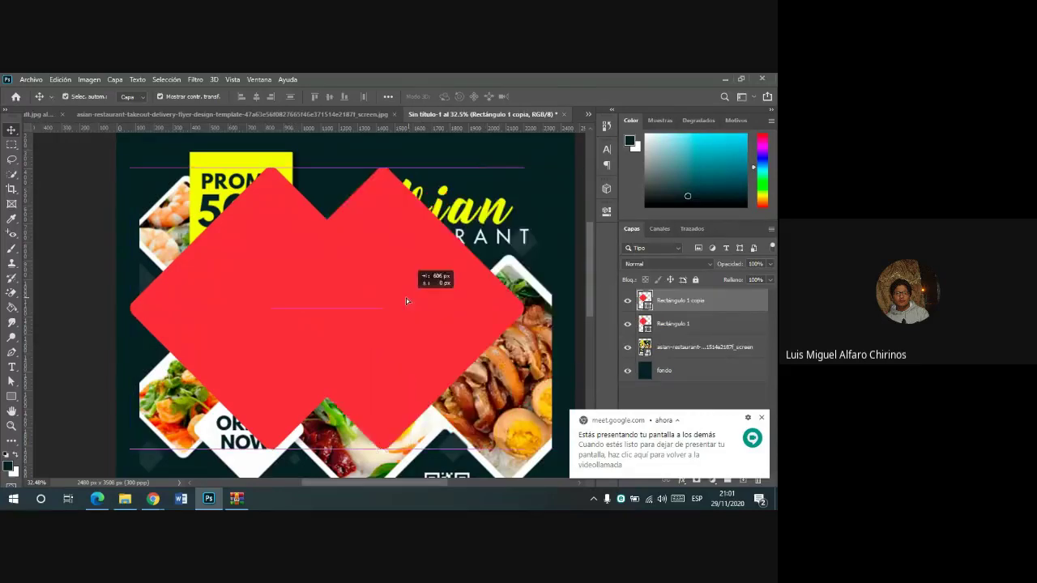
left_click(606, 213)
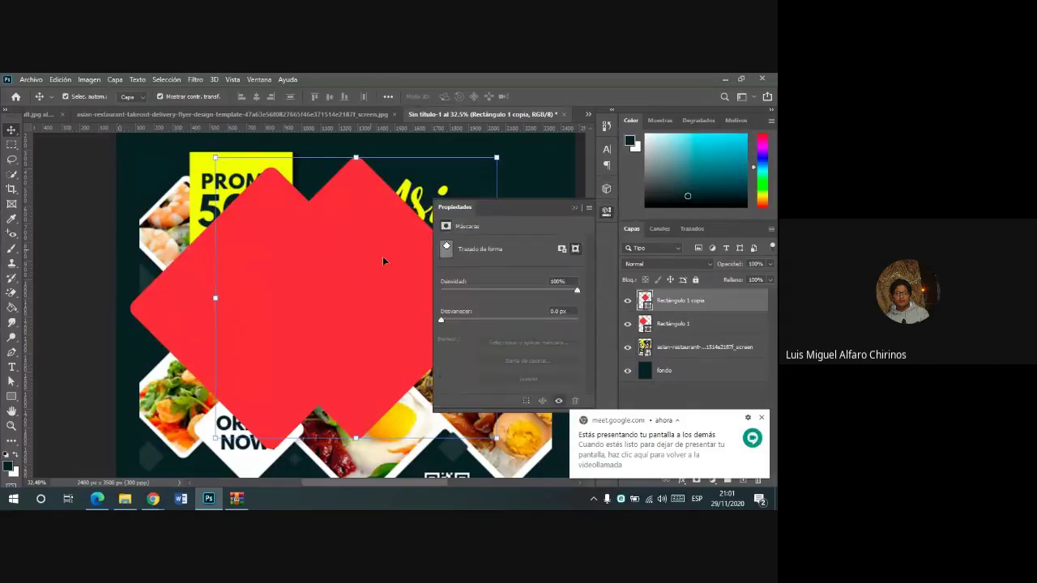
left_click(575, 207)
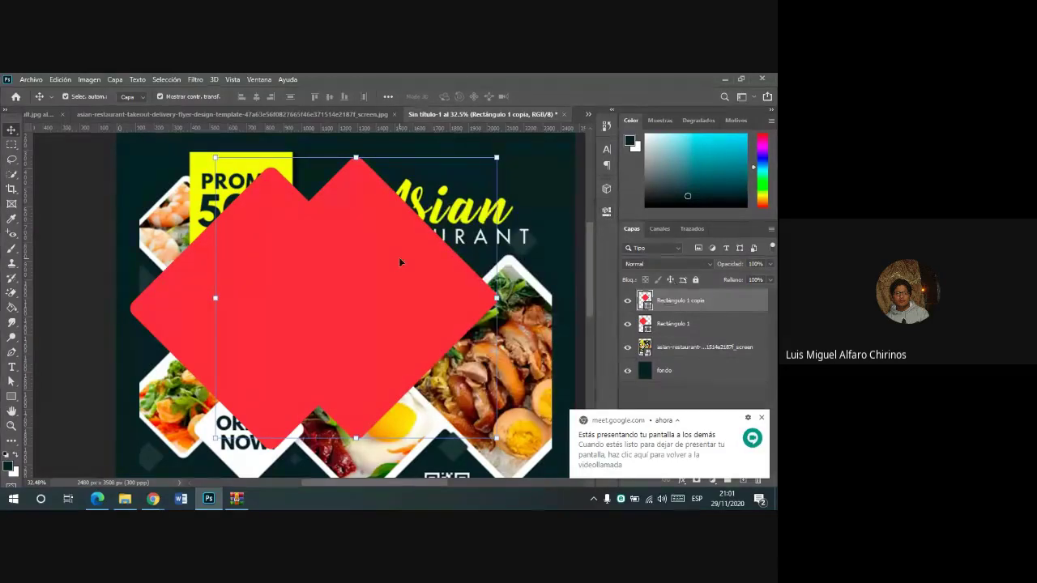
left_click(606, 213)
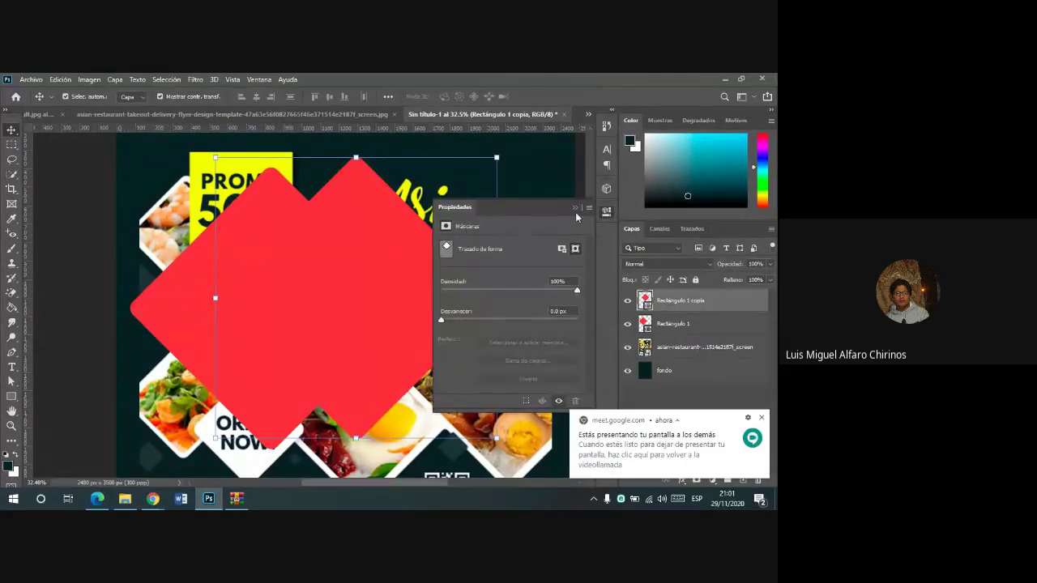
left_click(575, 207)
- Set the copied diamond's fill colour to orange
key("u")
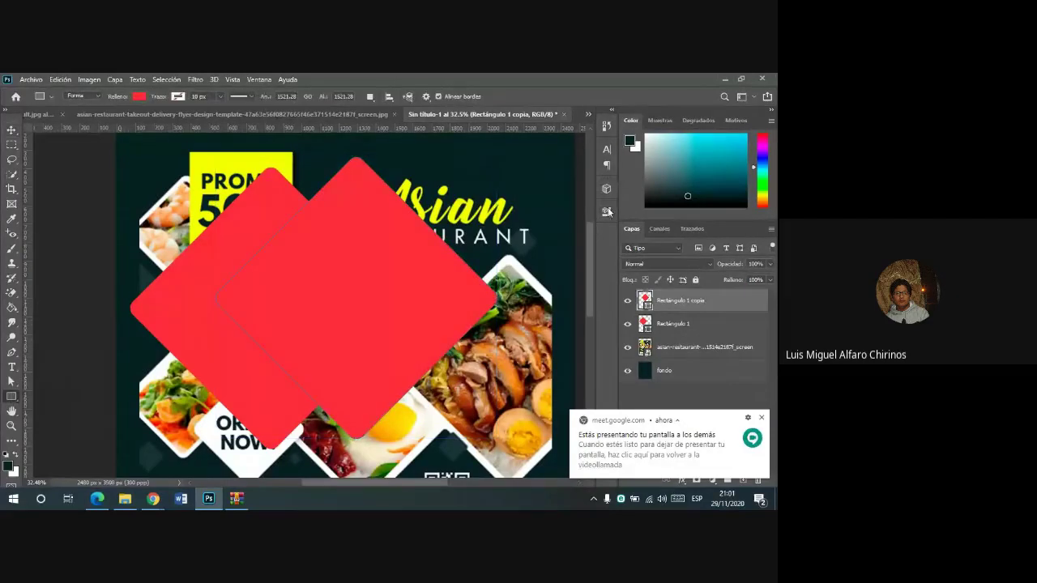
left_click(605, 211)
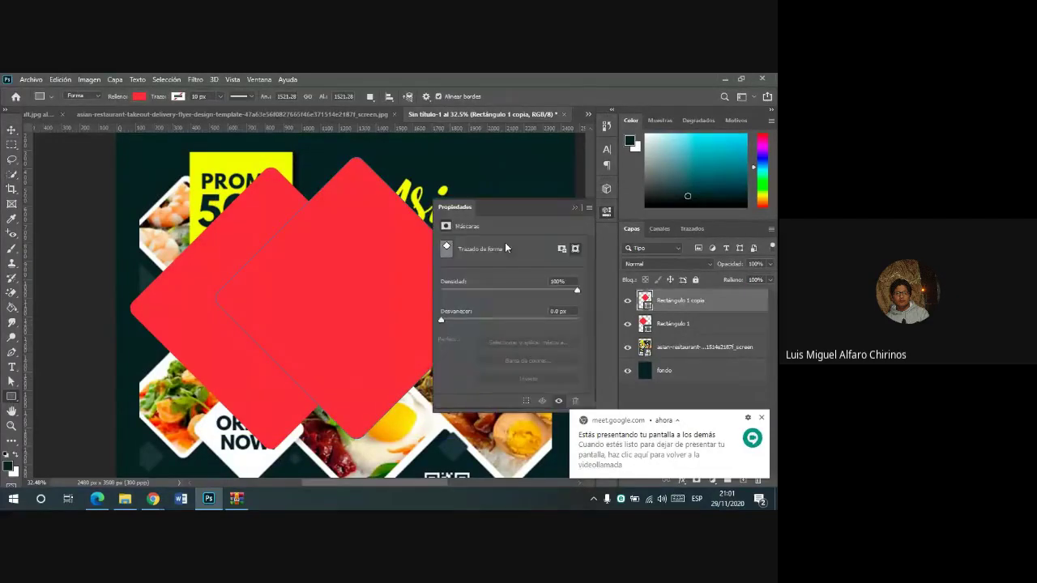
left_click(607, 191)
left_click(576, 185)
left_click(140, 97)
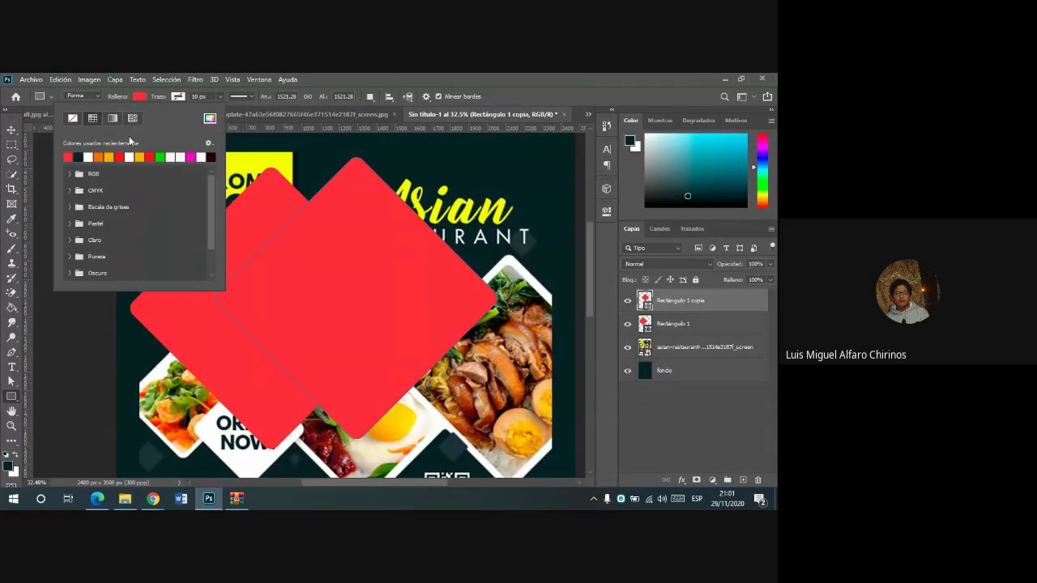
left_click(140, 156)
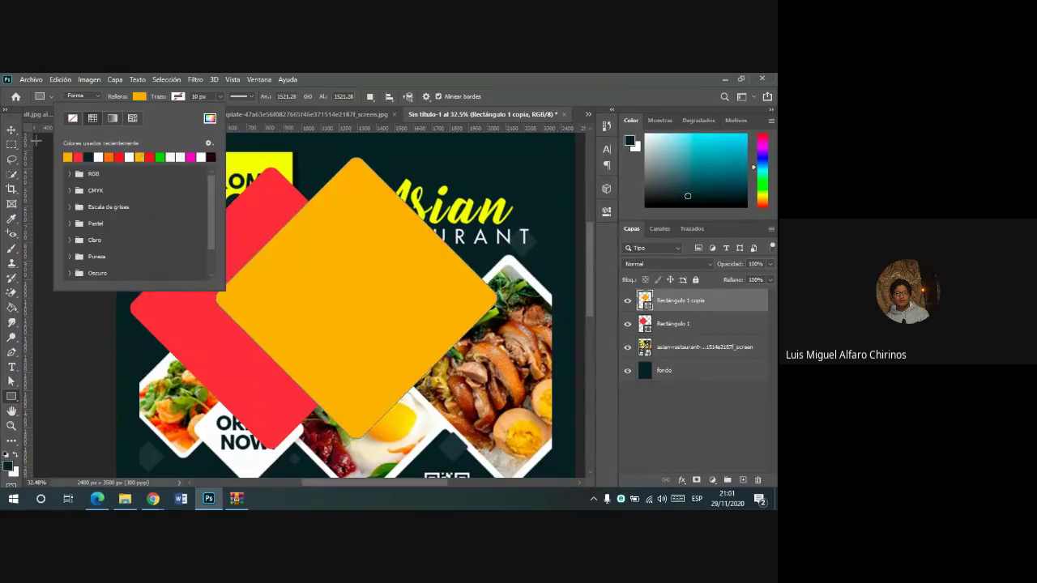
left_click(317, 83)
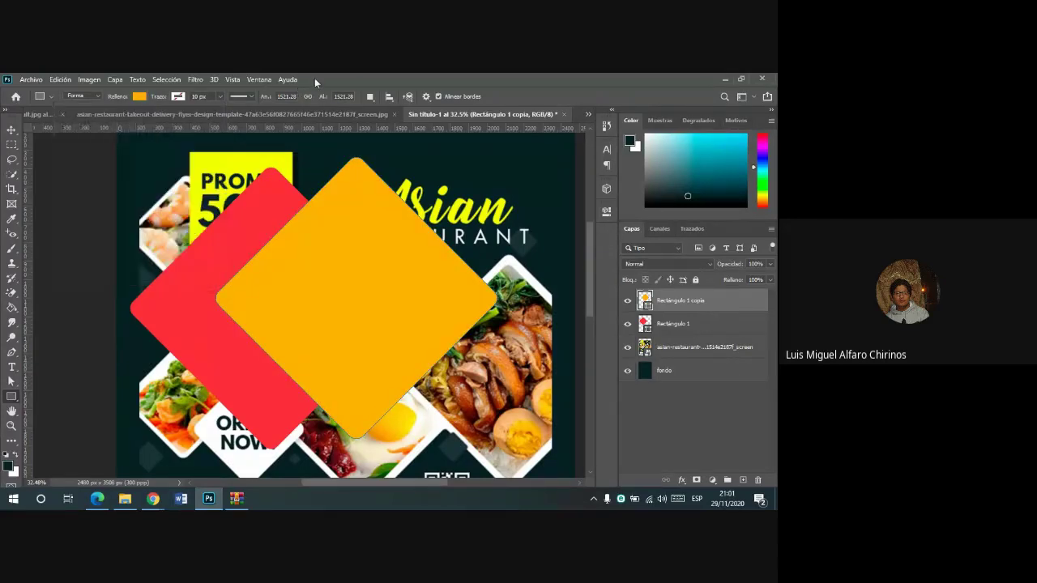
- Shrink the orange diamond, move it to the upper left, and stack its layer below Rectángulo 1
left_click(11, 130)
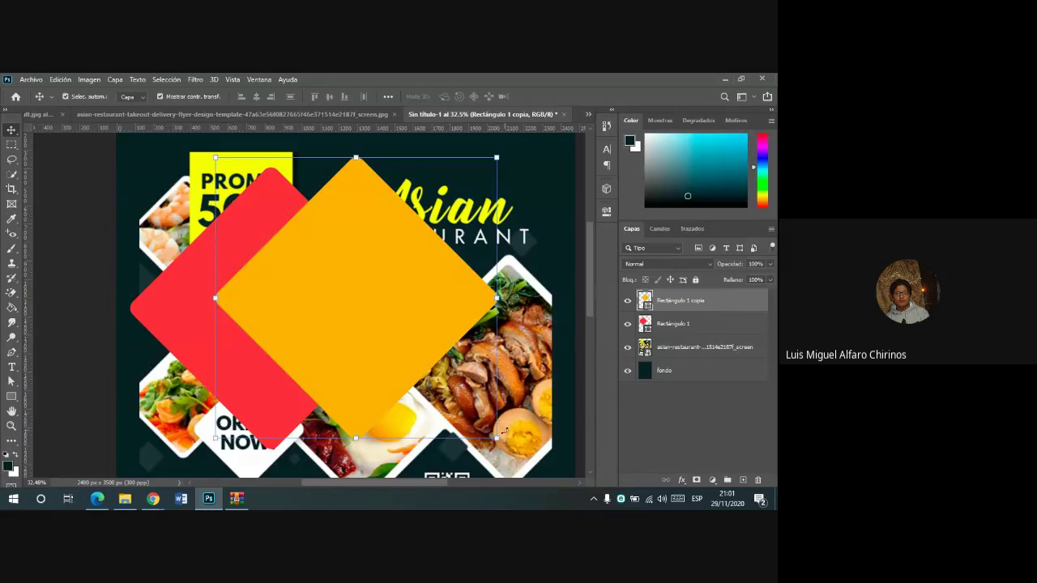
left_click_drag(497, 438, 413, 325)
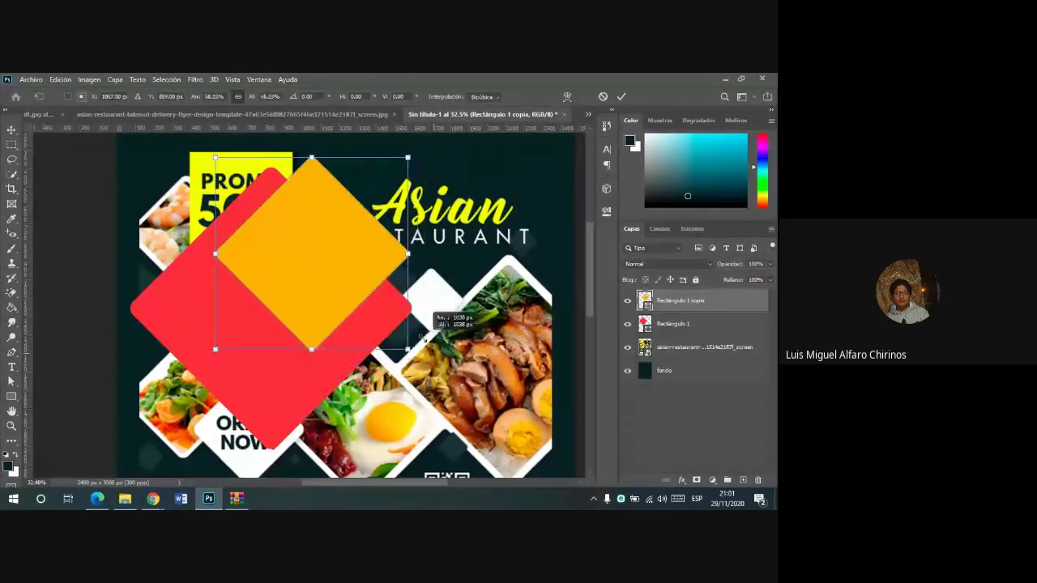
mouse_move(341, 251)
left_mouse_down()
mouse_move(180, 234)
mouse_move(194, 228)
left_mouse_up()
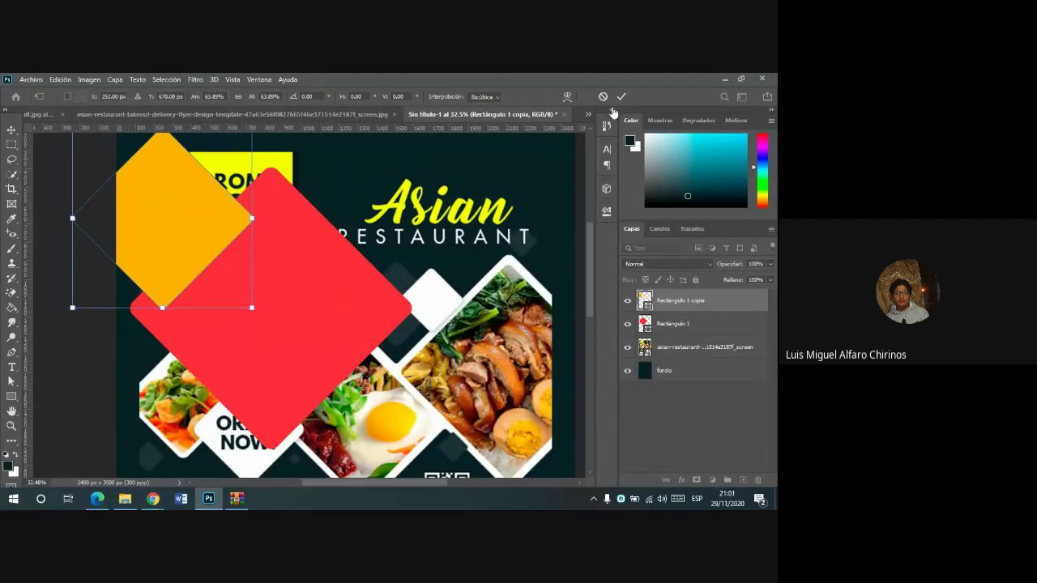
left_click_drag(689, 300, 689, 340)
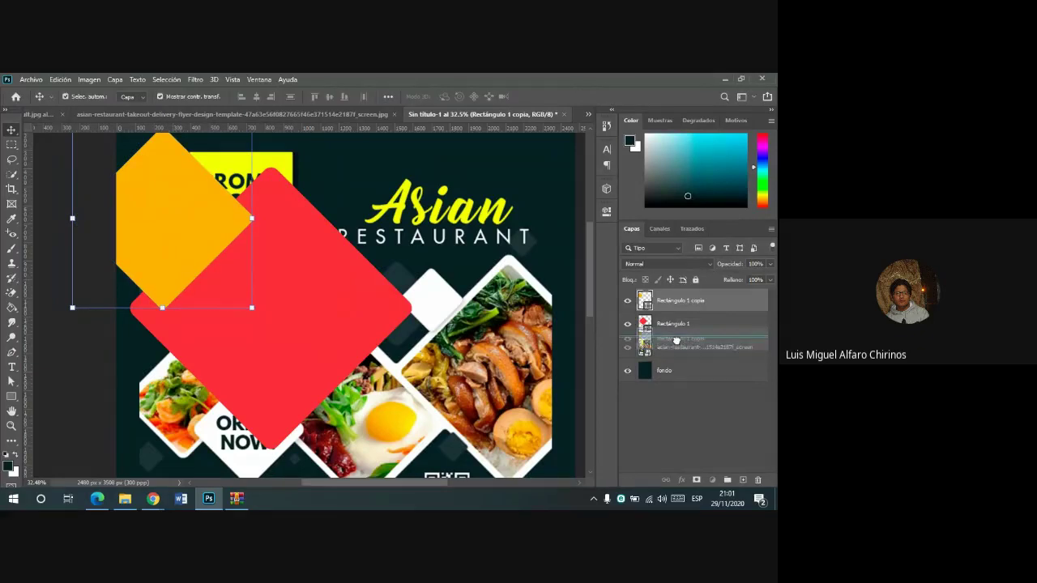
scroll(258, 212, "up", 1)
scroll(202, 209, "up", 1)
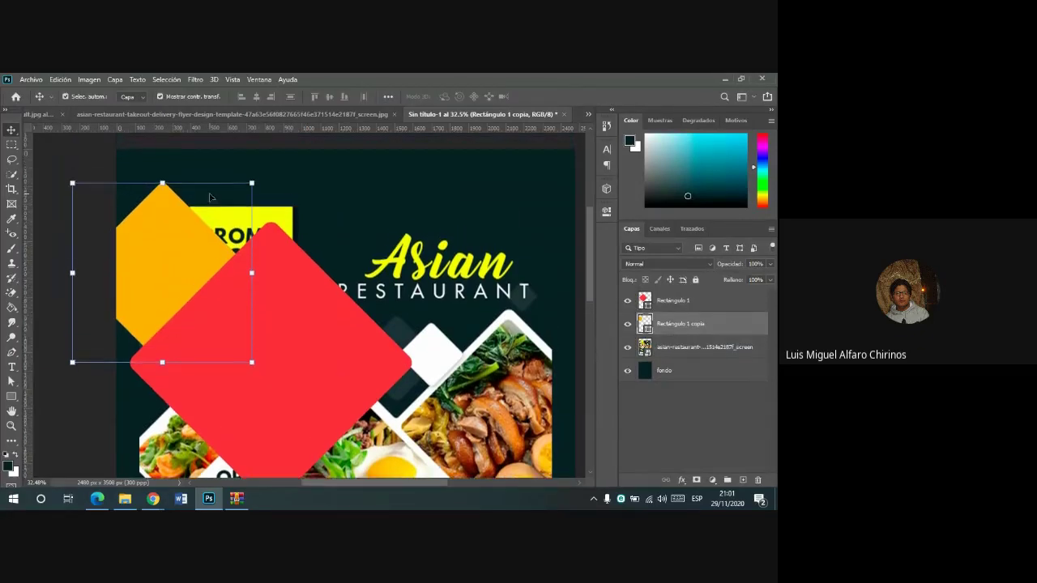
mouse_move(177, 232)
left_mouse_down()
mouse_move(178, 249)
mouse_move(187, 211)
left_mouse_up()
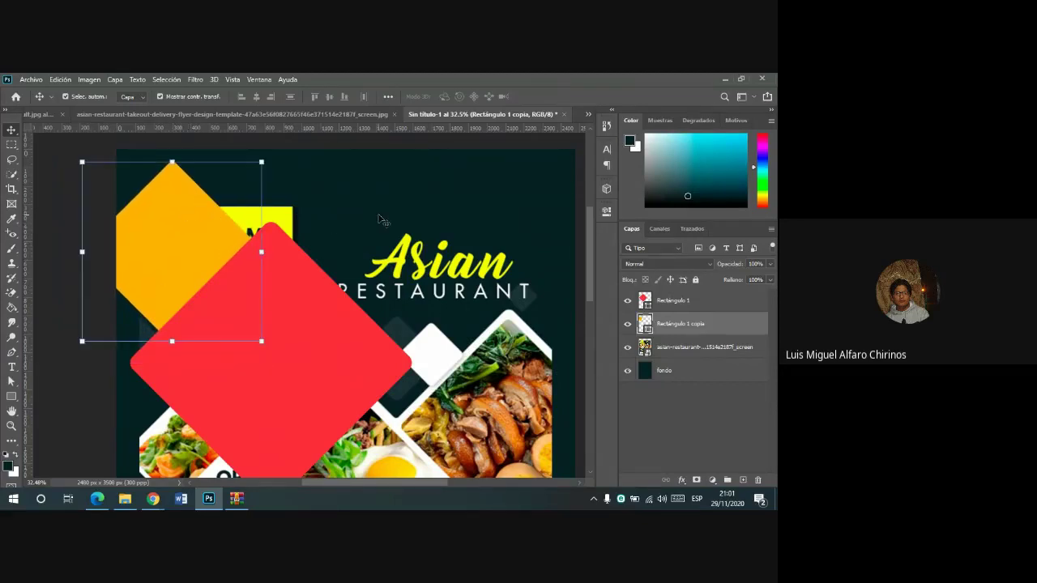
scroll(381, 219, "down", 2)
scroll(381, 219, "down", 2)
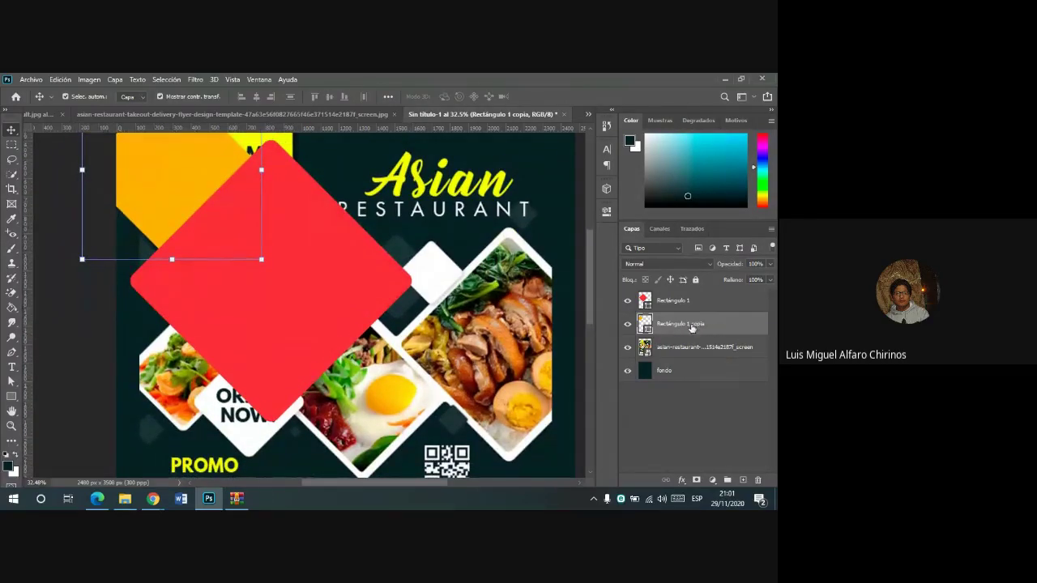
- Duplicate the orange diamond, move the copy to the lower left, and shrink it to about 76%
double_click(692, 325)
left_click(653, 326)
key("ctrl+j")
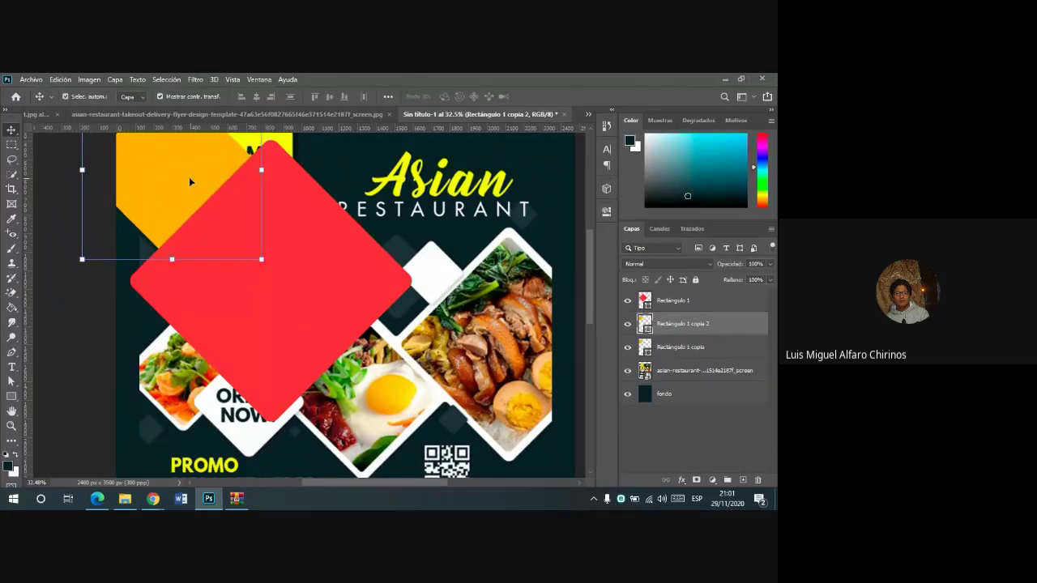
mouse_move(190, 176)
left_mouse_down()
mouse_move(231, 394)
mouse_move(275, 378)
mouse_move(198, 380)
mouse_move(189, 394)
left_mouse_up()
scroll(188, 394, "down", 2)
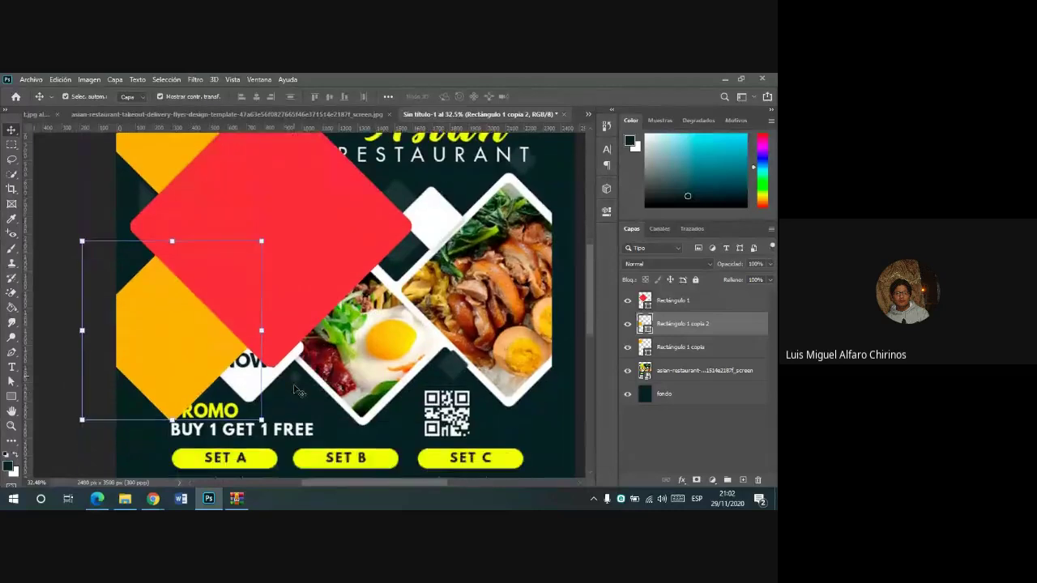
left_click_drag(260, 411, 261, 416)
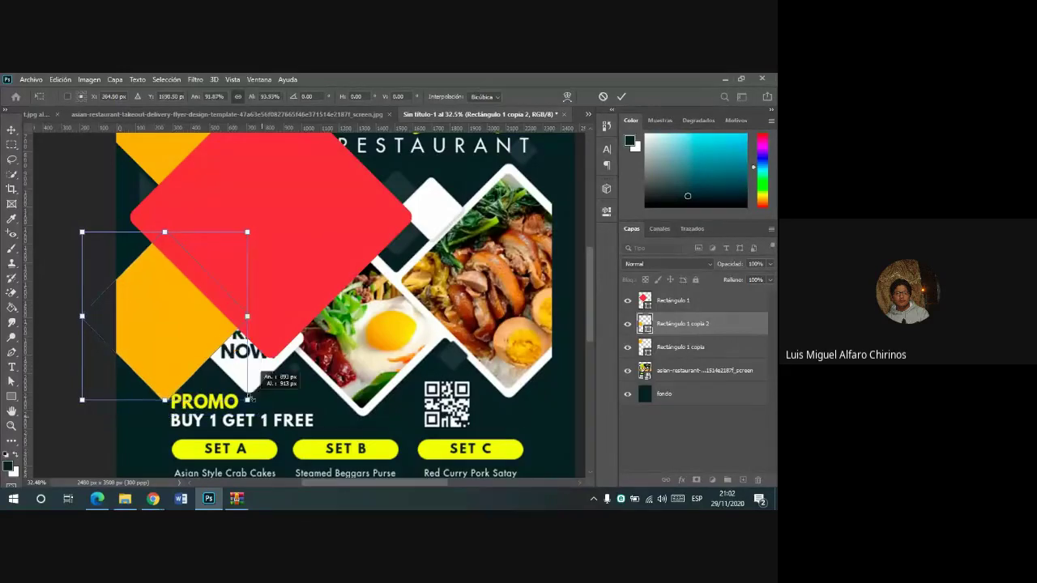
left_click_drag(261, 415, 219, 371)
left_click_drag(168, 308, 190, 316)
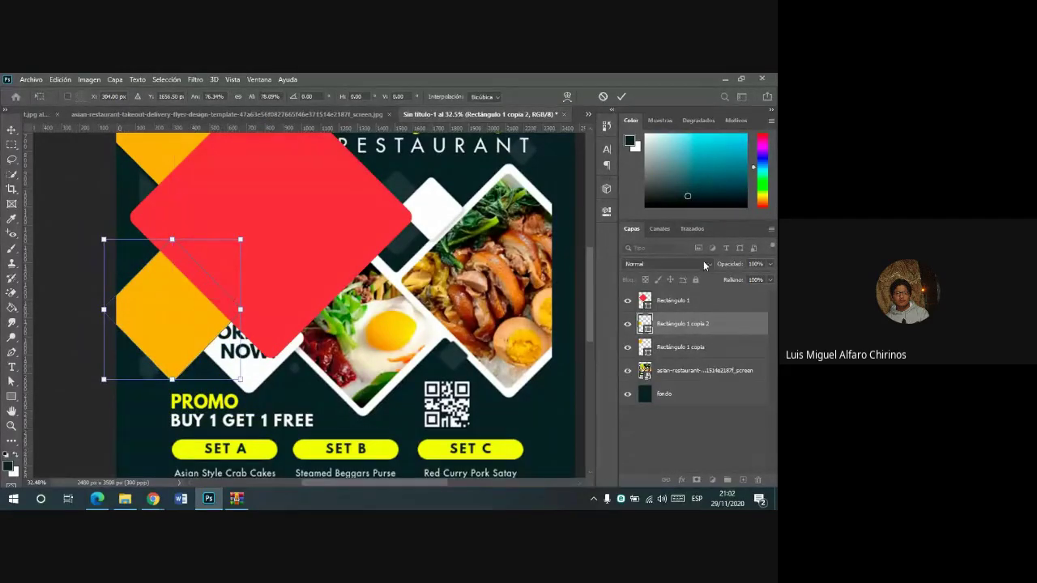
left_click(622, 96)
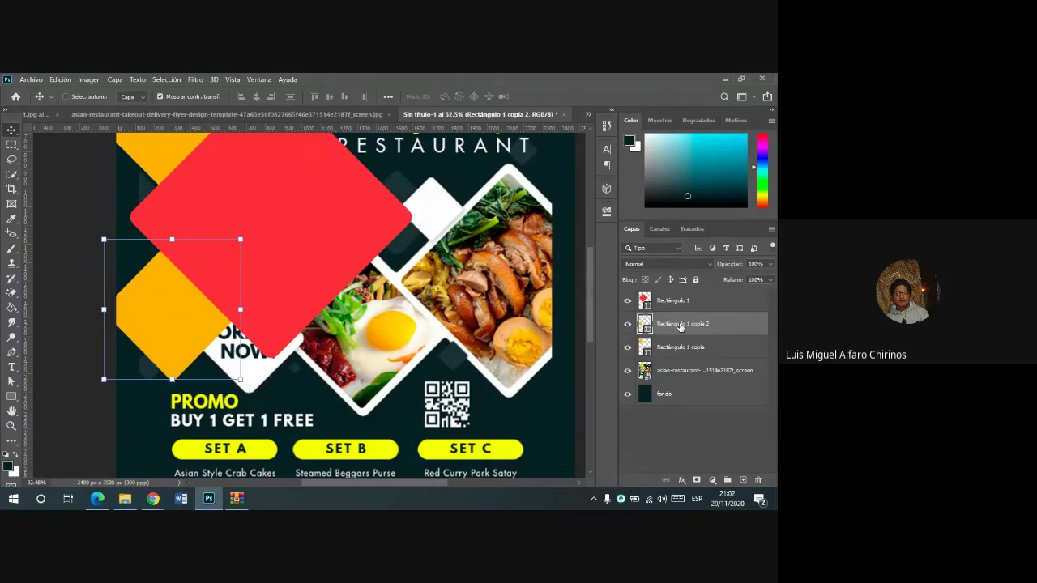
- Alt-drag another orange copy right and enlarge it to about 128% beside the QR code
left_click_drag(180, 330, 373, 350)
left_click_drag(295, 394, 255, 431)
left_click_drag(384, 357, 398, 349)
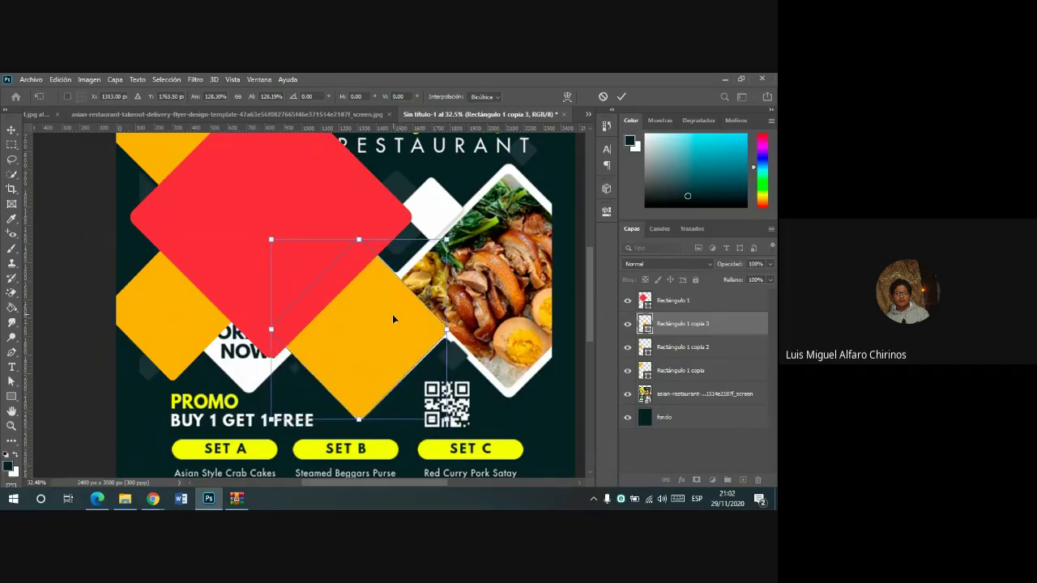
left_click_drag(394, 319, 406, 332)
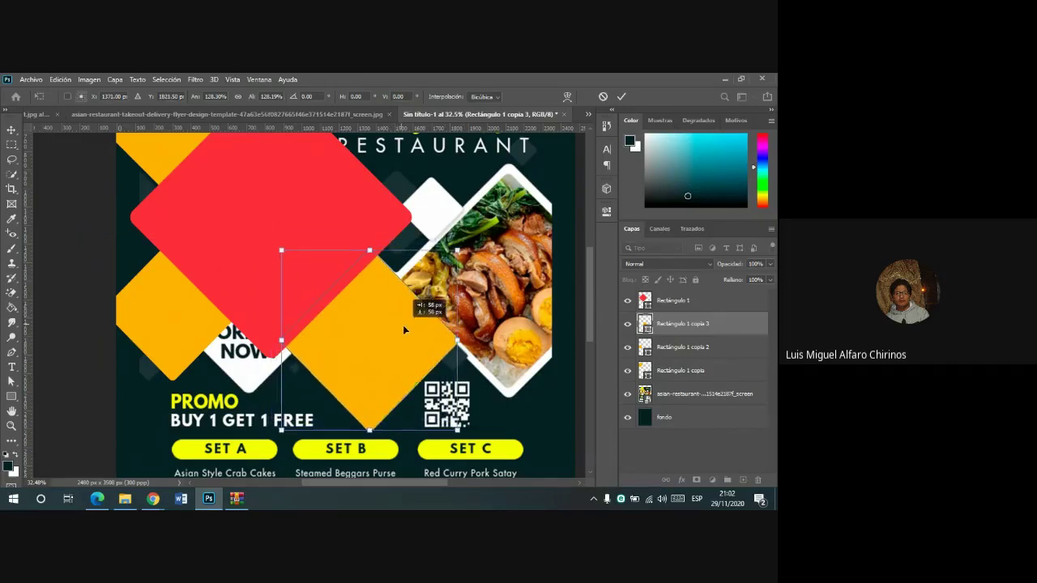
left_click(622, 97)
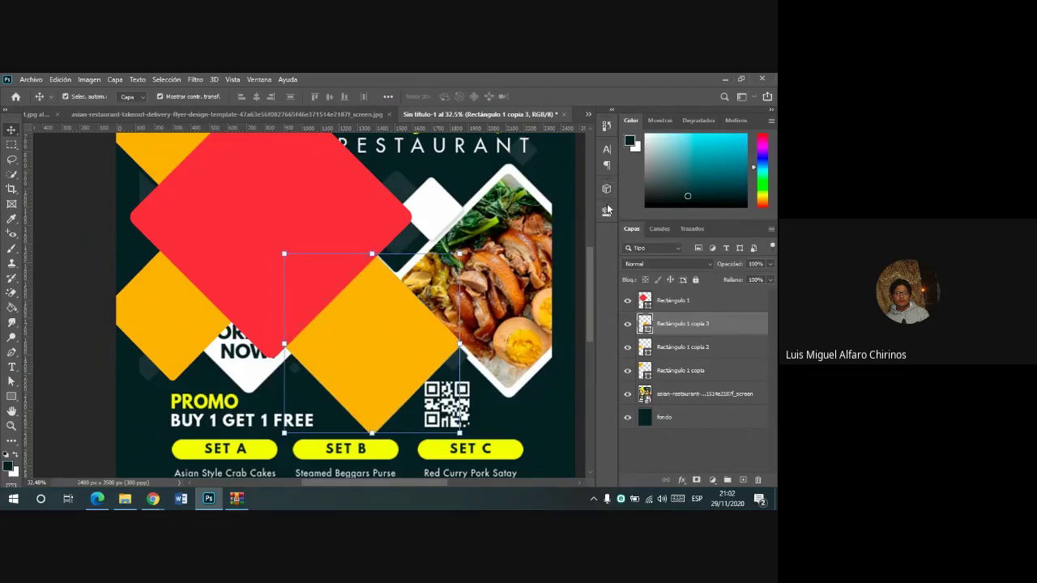
- Recolour the larger diamond green and the top-left diamond magenta
left_click(12, 396)
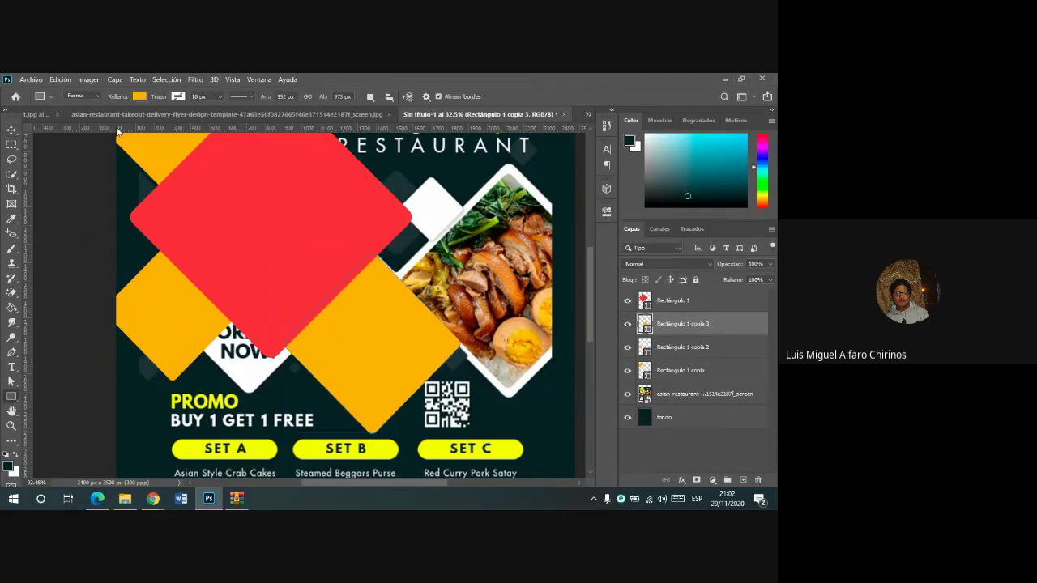
left_click(141, 97)
left_click(160, 156)
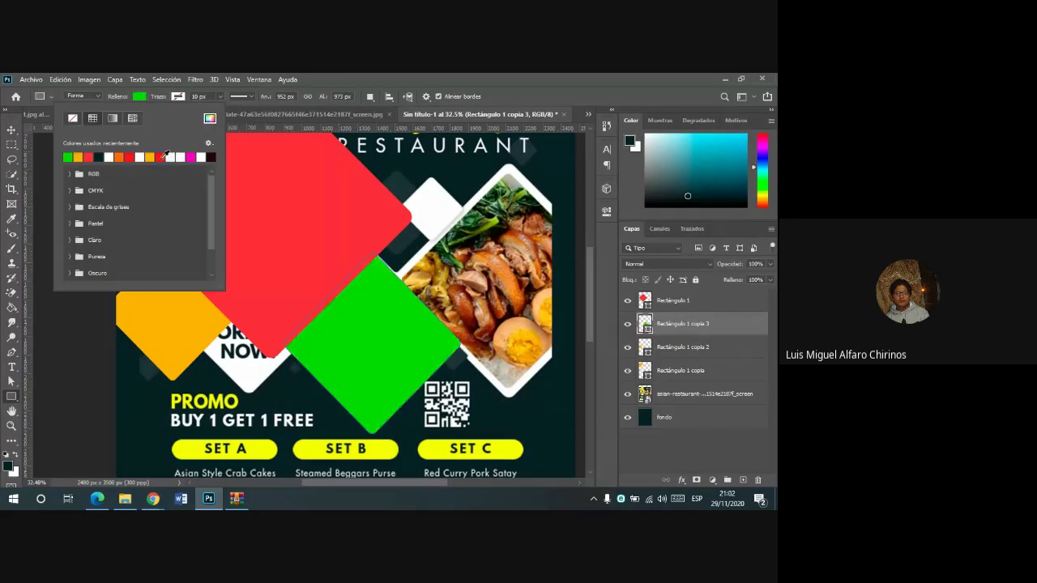
left_click(705, 370)
left_click(704, 370)
left_click(141, 97)
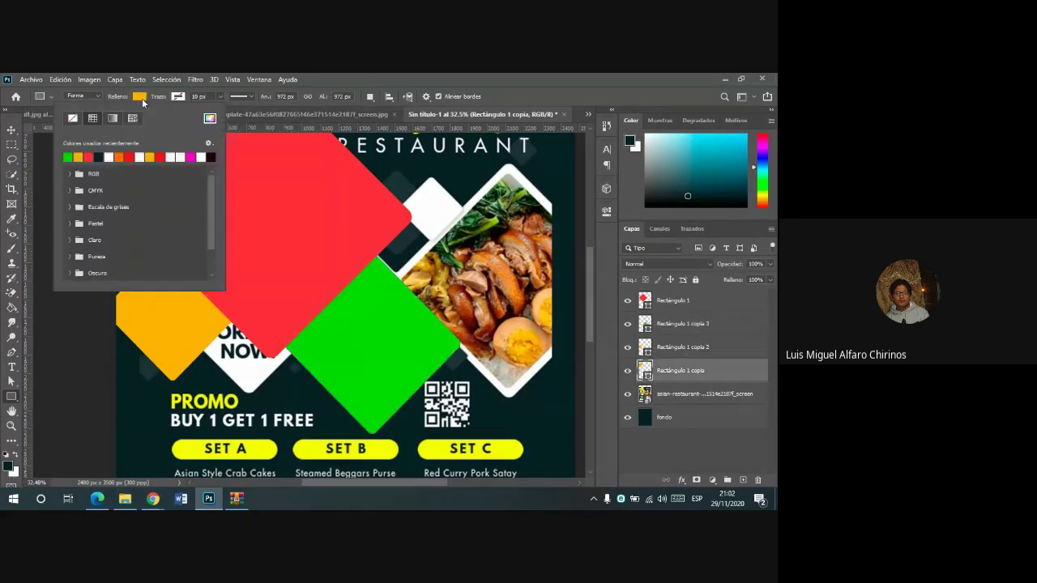
left_click(191, 157)
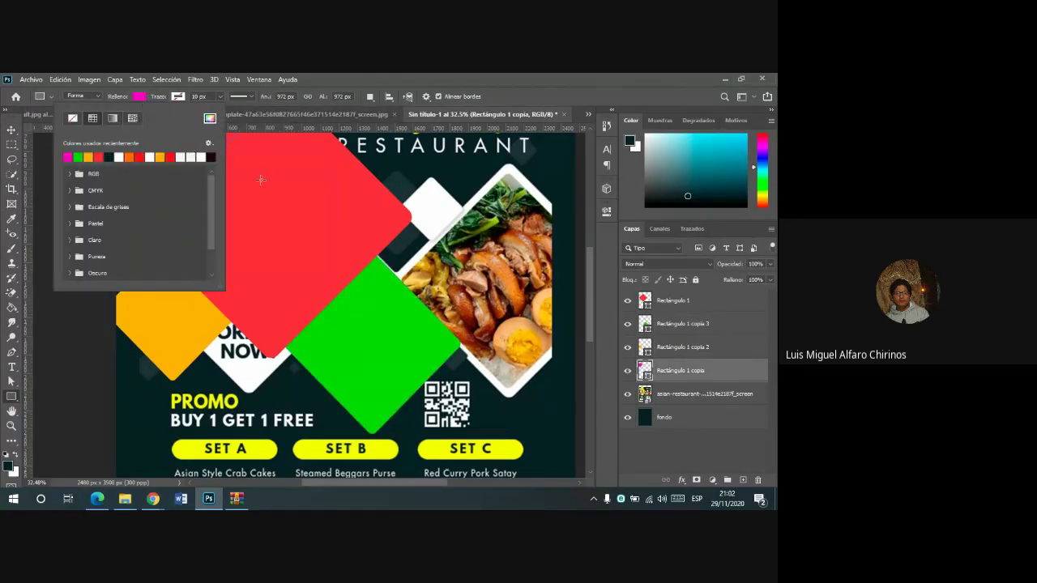
- Duplicate the lower-left orange diamond and move the copy's layer above the red diamond
left_click(724, 347)
scroll(192, 259, "up", 2)
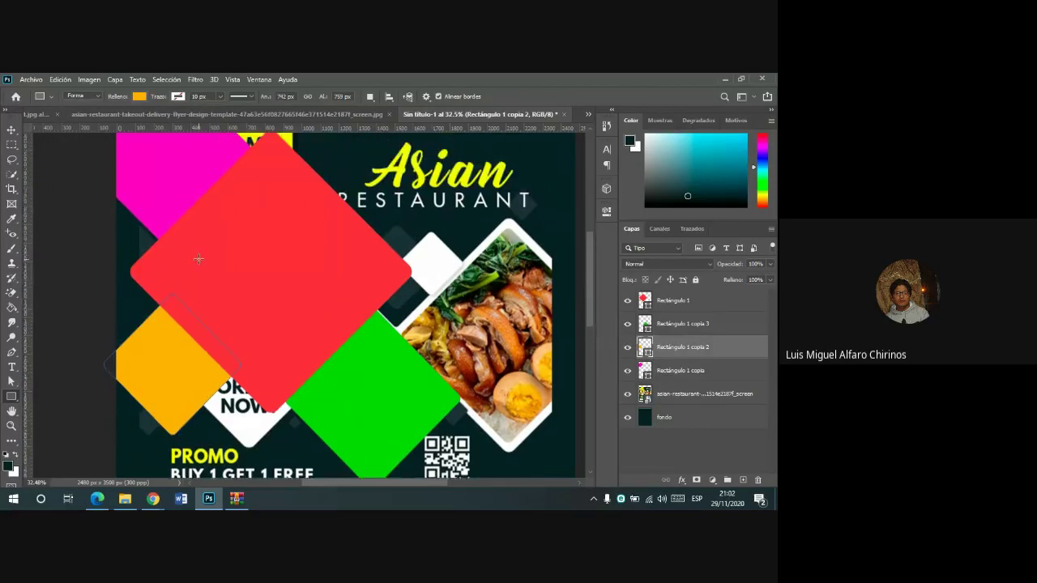
scroll(189, 227, "up", 2)
scroll(307, 289, "down", 1)
scroll(312, 283, "down", 1)
left_click(11, 129)
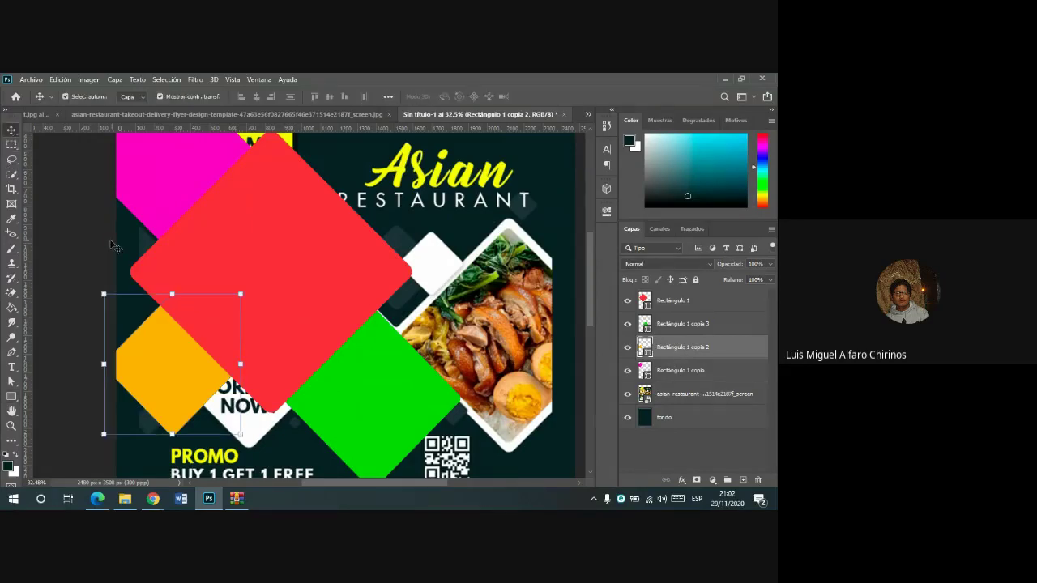
key("ctrl+j")
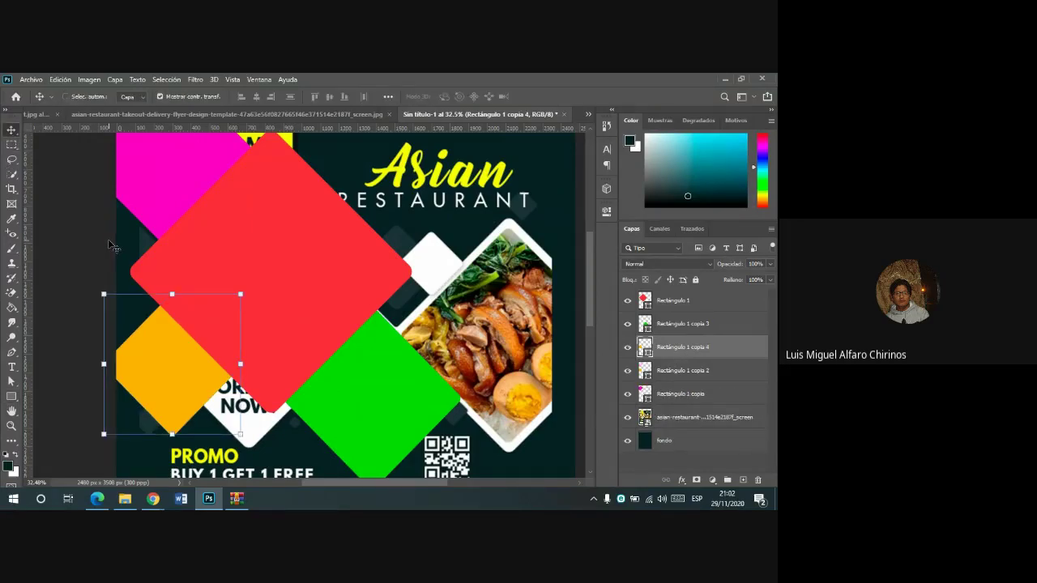
left_click_drag(676, 345, 672, 298)
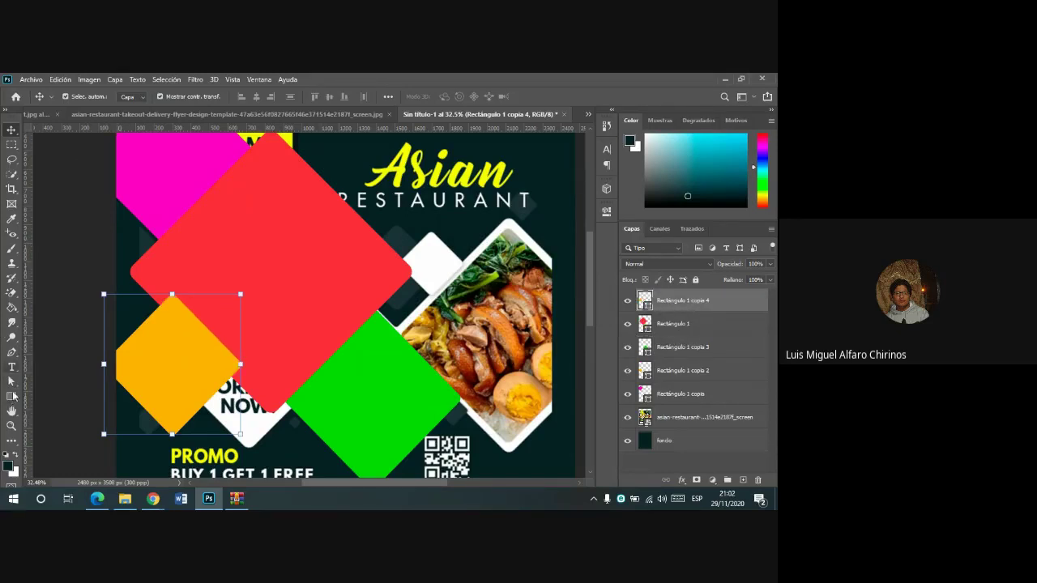
- Fill the new copy white and place it between the orange and green diamonds
left_click(11, 397)
left_click(138, 97)
left_click(123, 156)
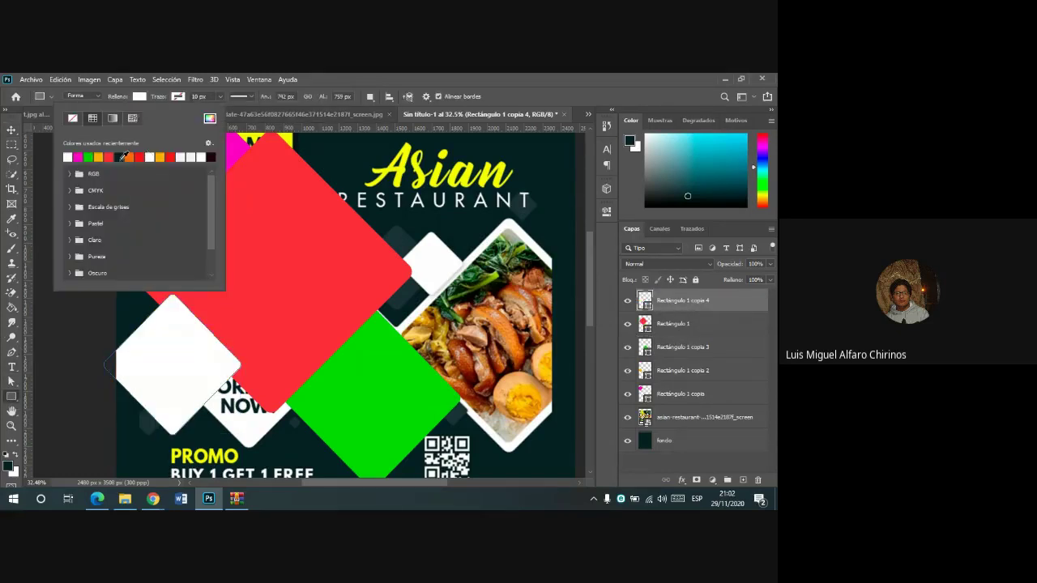
left_click(327, 80)
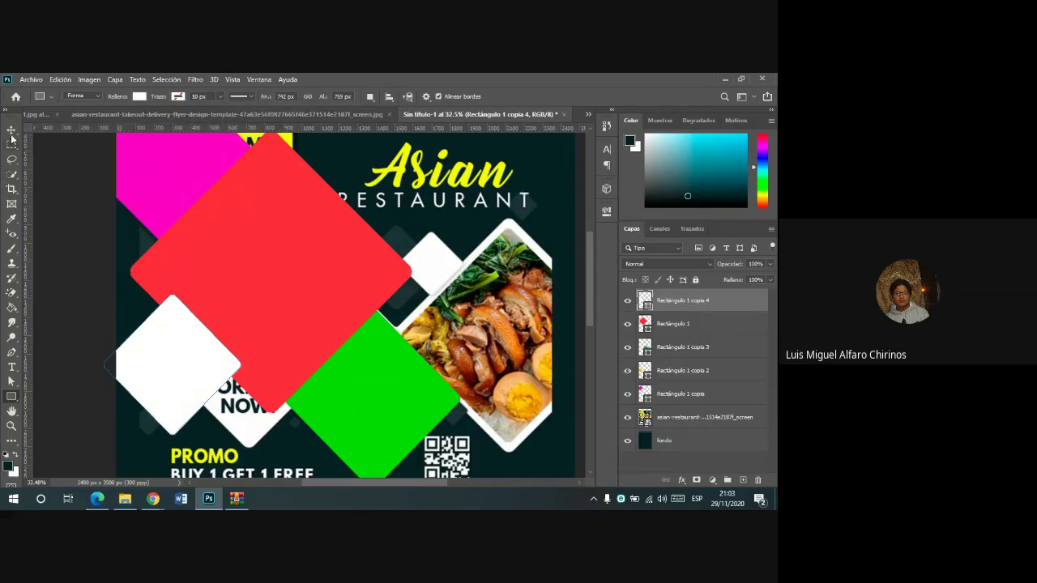
key("v")
mouse_move(189, 377)
left_mouse_down()
mouse_move(294, 376)
mouse_move(273, 390)
left_mouse_up()
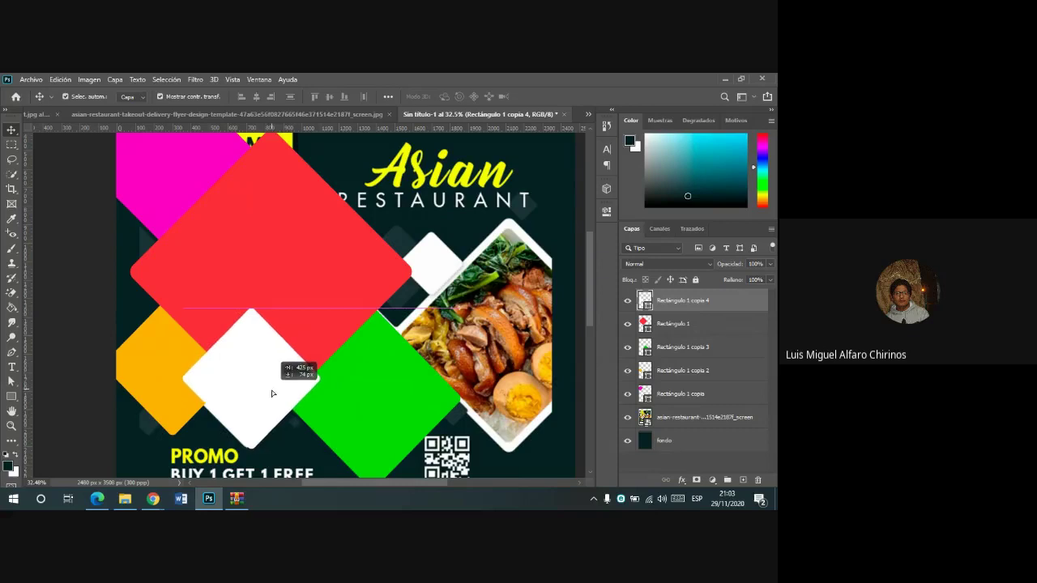
left_click_drag(273, 390, 271, 393)
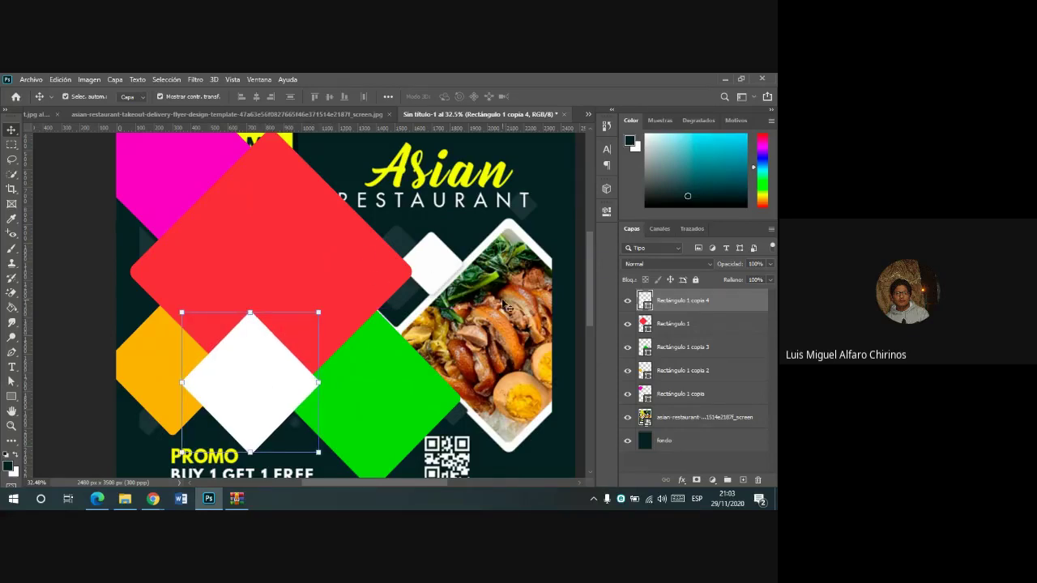
scroll(504, 305, "up", 2)
scroll(504, 305, "down", 3)
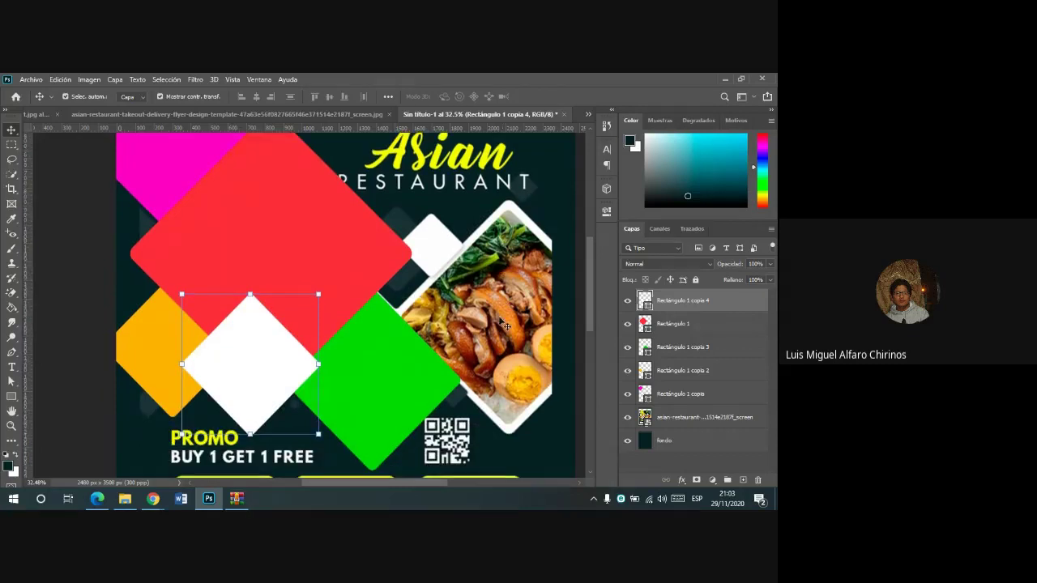
left_click(675, 326)
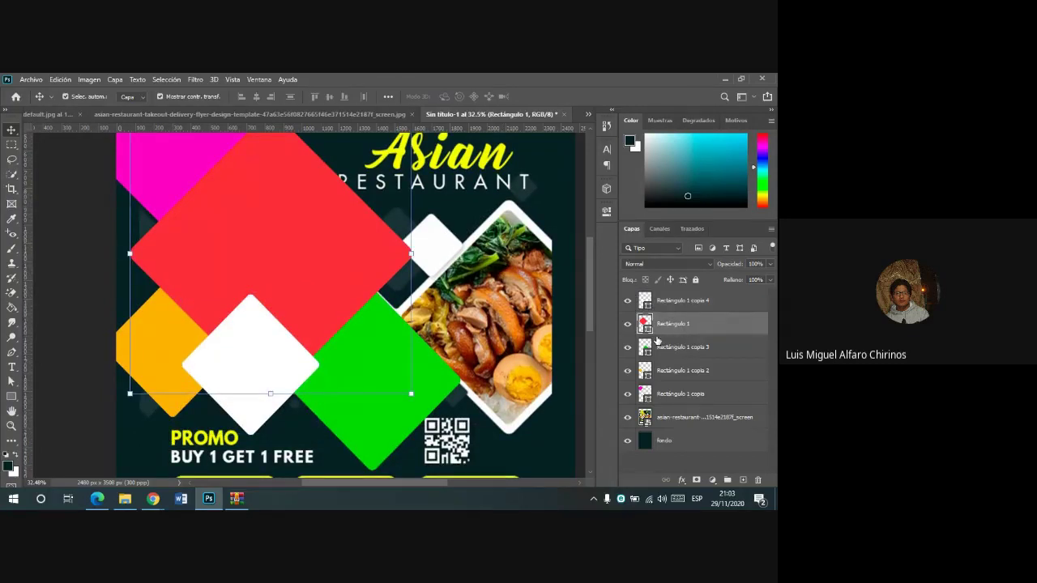
- Duplicate the red diamond, move the copy over the food photo, and scale it to about 85%
key("ctrl+j")
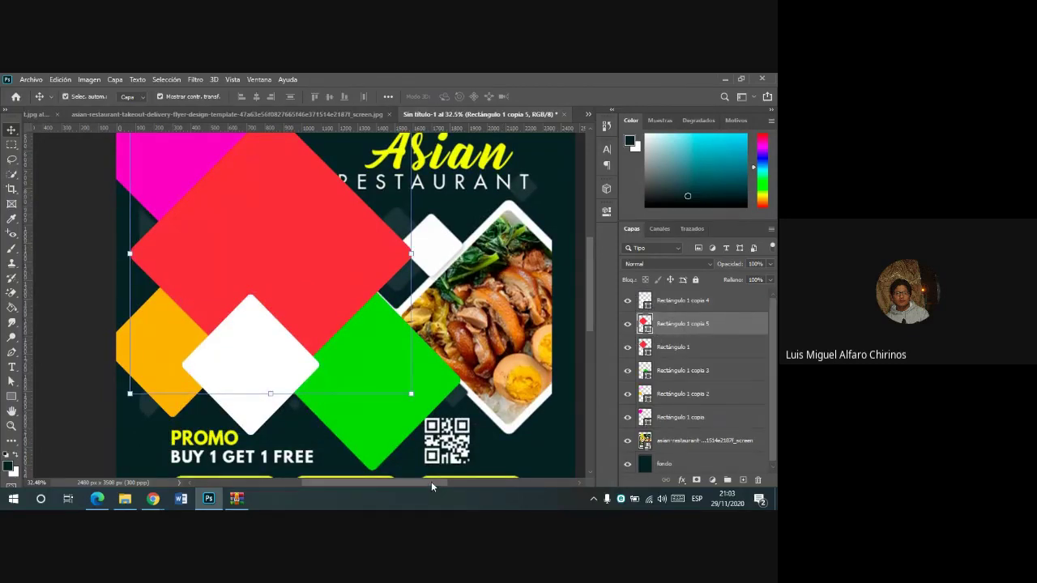
left_click_drag(431, 481, 447, 483)
mouse_move(264, 258)
left_mouse_down()
mouse_move(580, 315)
mouse_move(481, 325)
left_mouse_up()
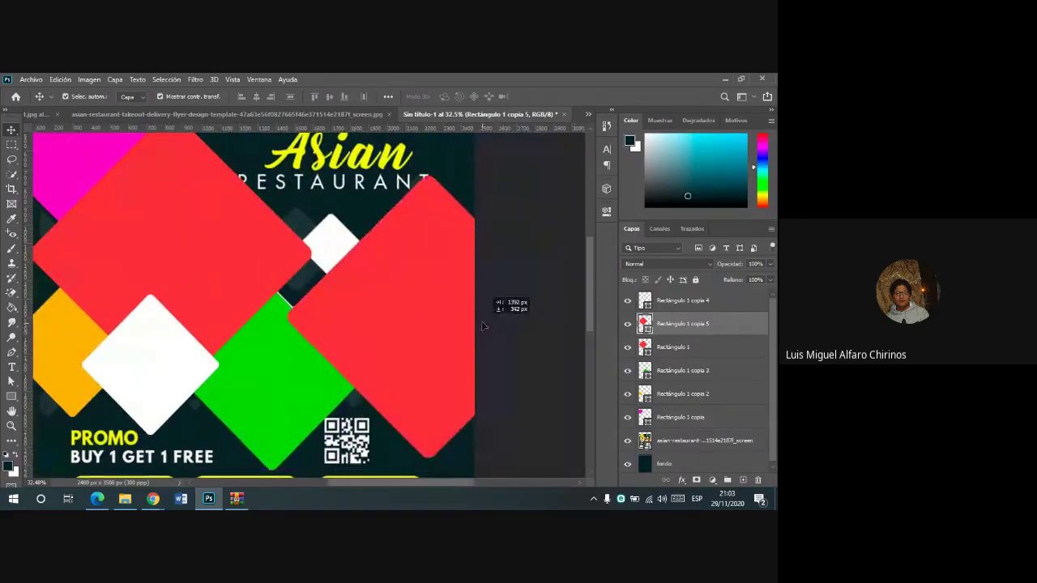
left_click_drag(481, 325, 537, 302)
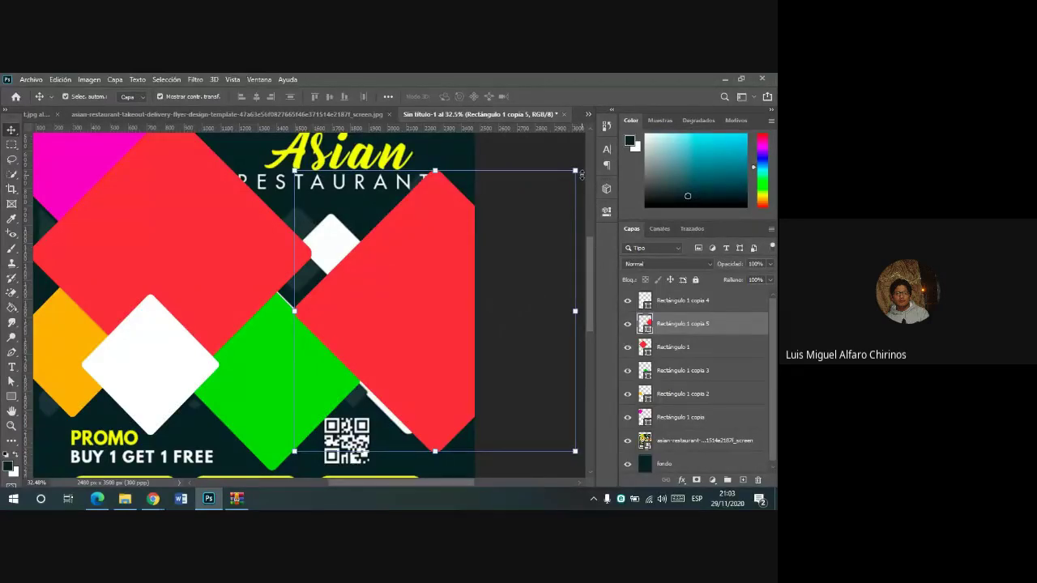
mouse_move(575, 170)
left_mouse_down()
mouse_move(521, 207)
mouse_move(534, 211)
left_mouse_up()
left_click_drag(413, 302, 409, 285)
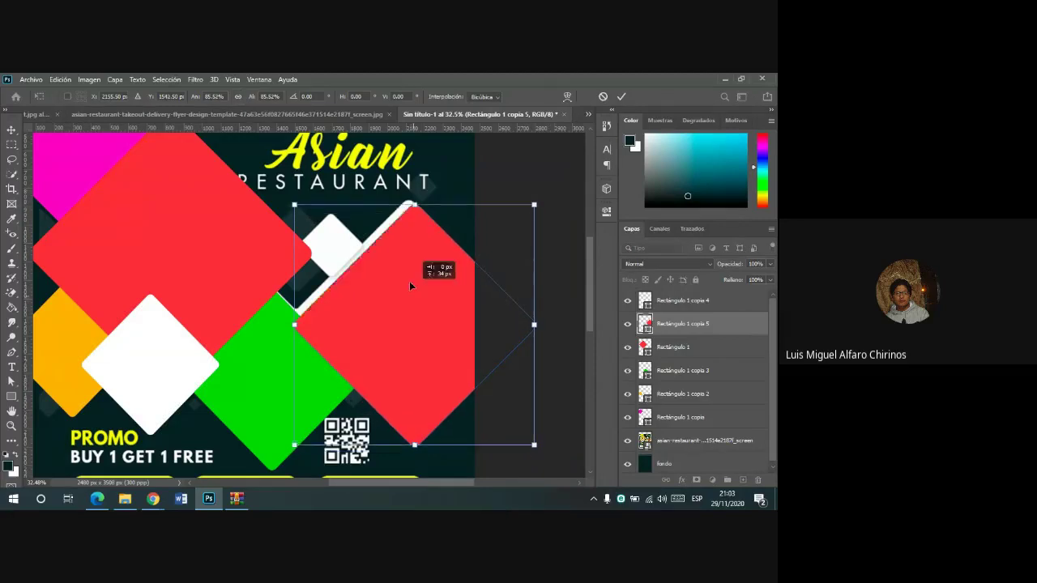
left_click(621, 97)
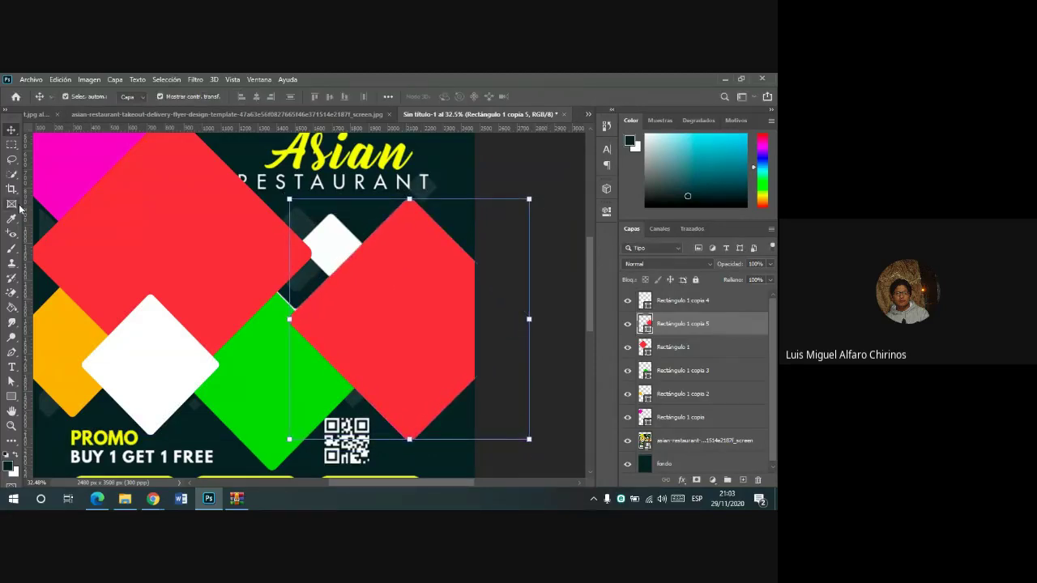
- Fill the scaled copy with light blue from the Pastel colour group
left_click(11, 396)
left_click(140, 97)
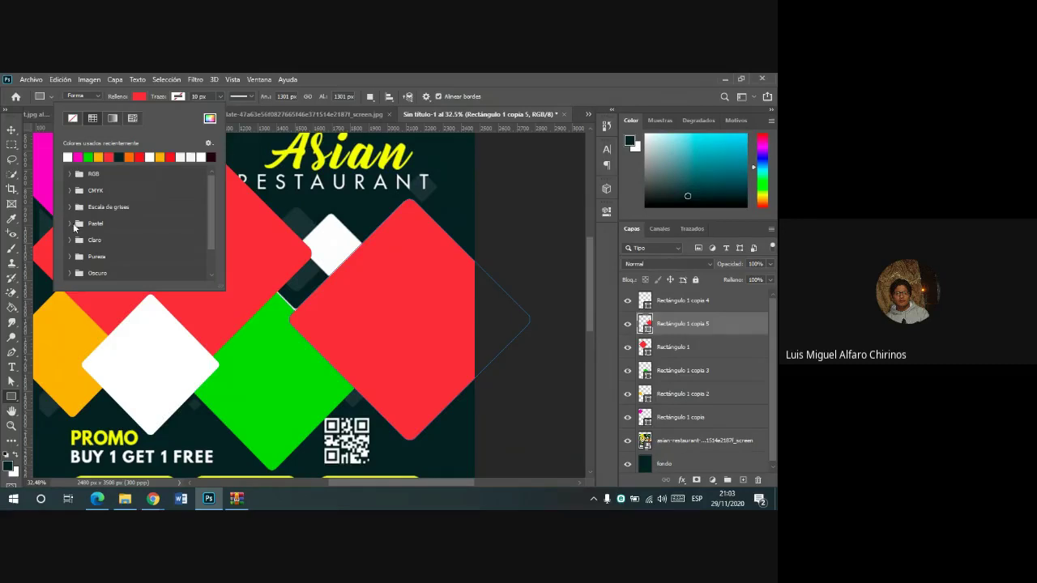
left_click(69, 223)
left_click(162, 236)
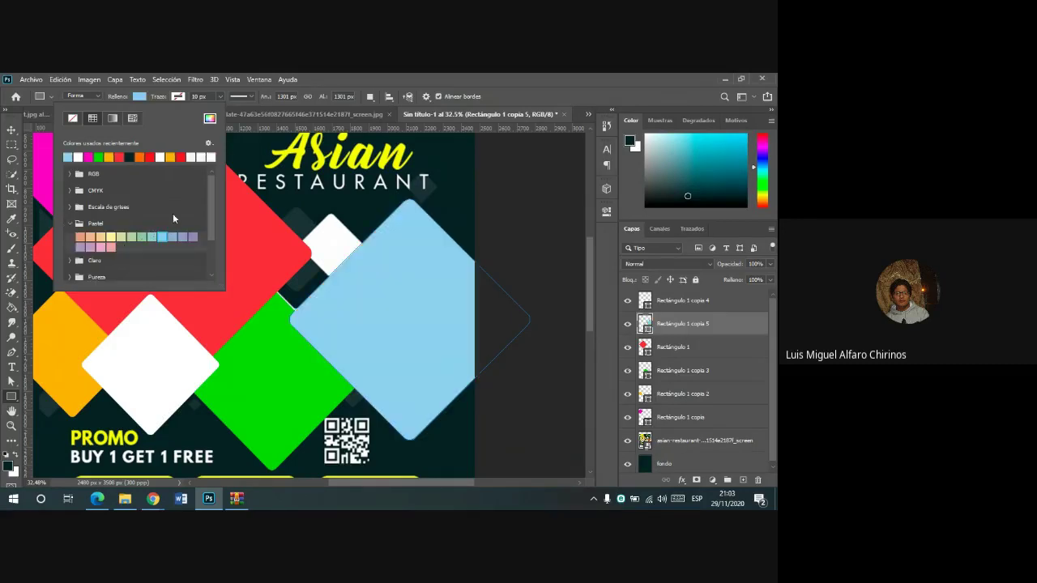
left_click(11, 131)
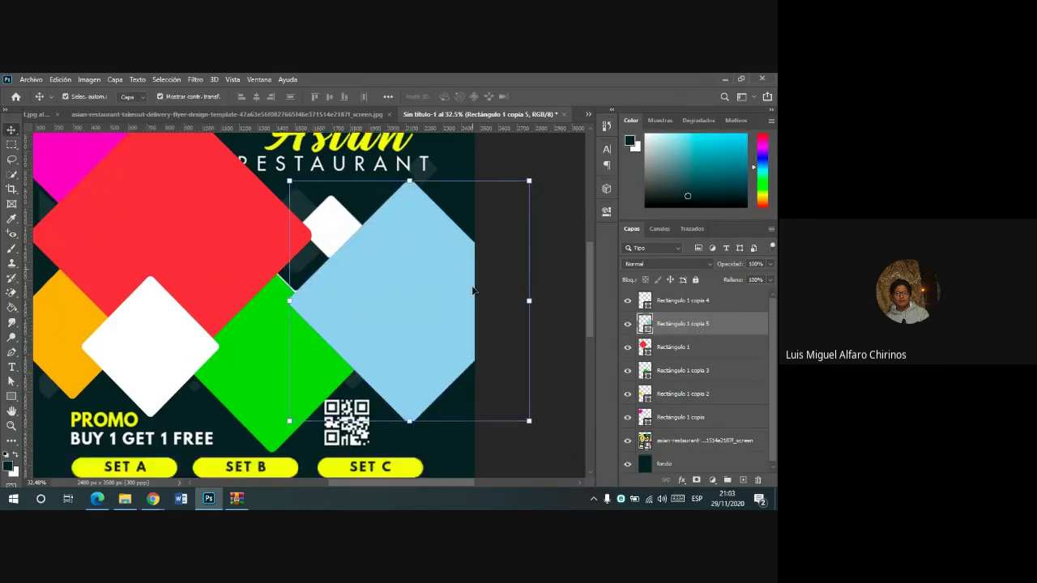
scroll(417, 271, "down", 2)
scroll(416, 261, "up", 1)
scroll(415, 257, "down", 1)
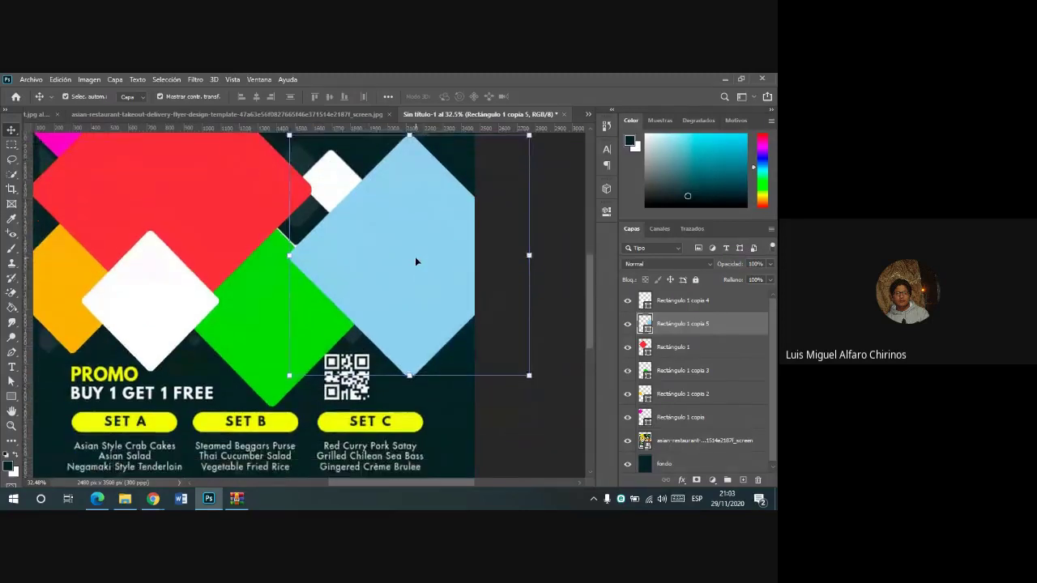
scroll(416, 252, "down", 2)
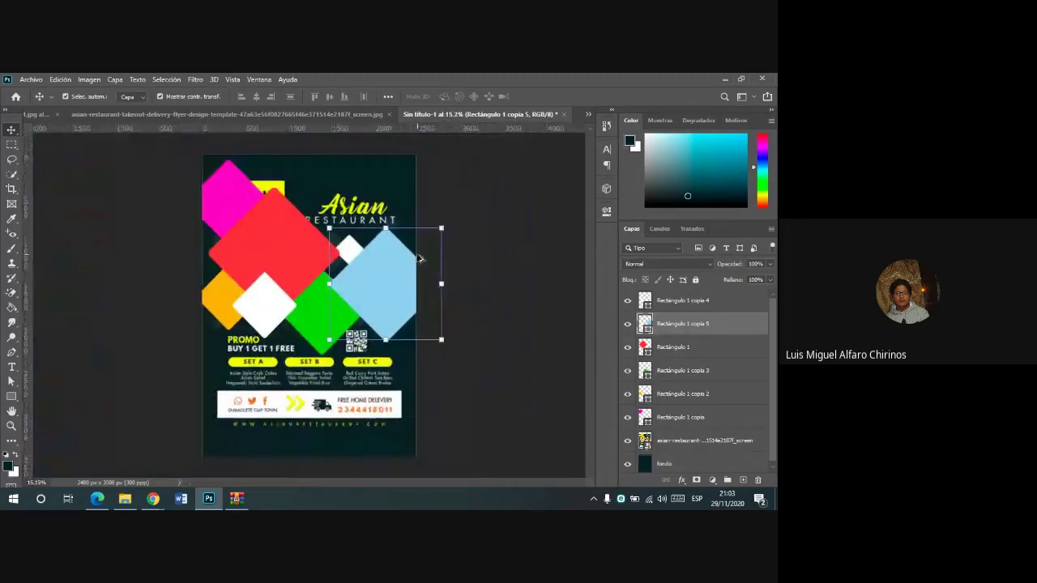
scroll(234, 223, "down", 1)
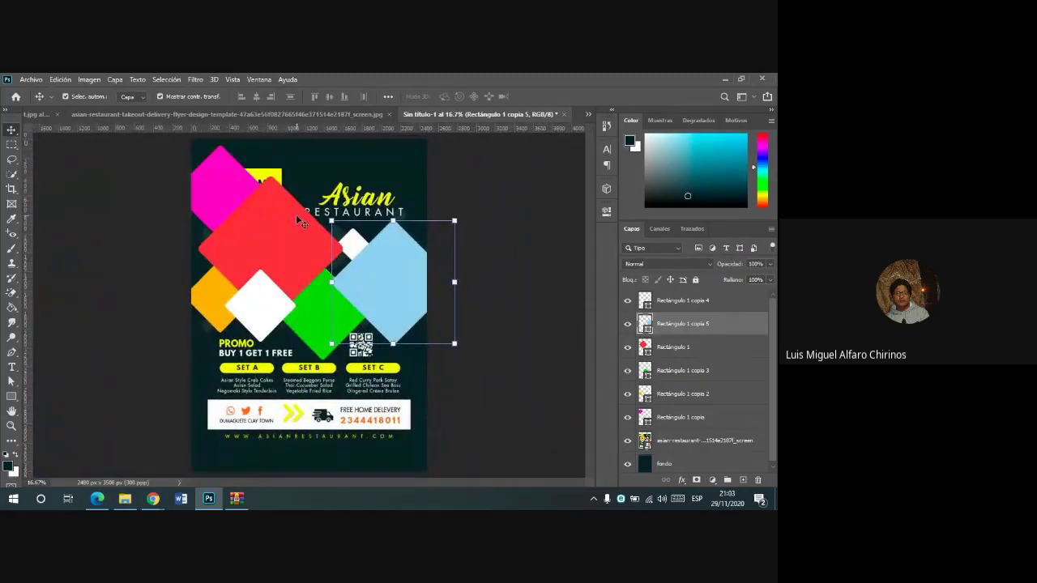
- Hide the asian-restaurant reference image layer, then select the white and light-blue diamond layers
left_click(626, 441)
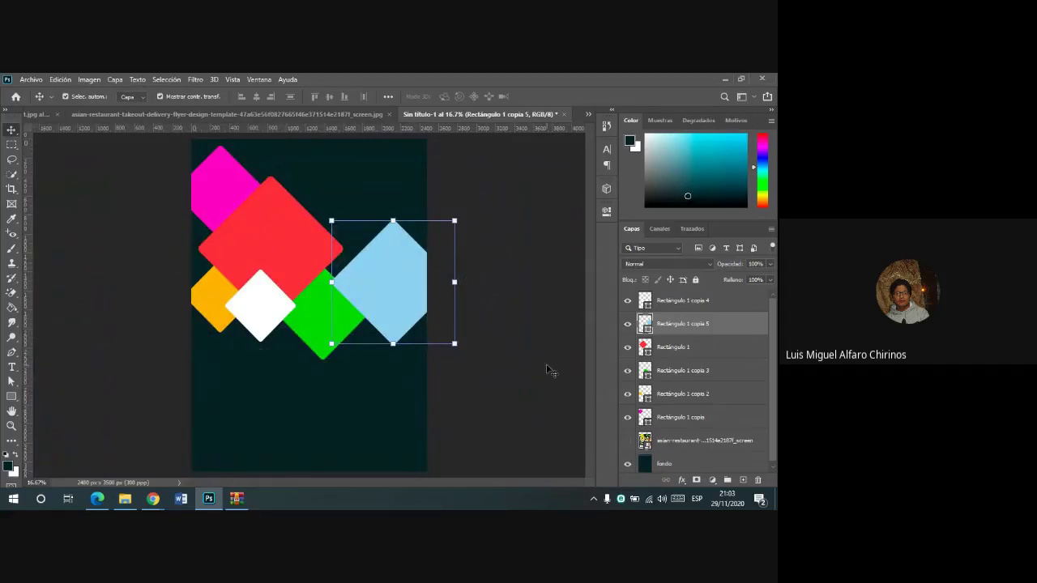
left_click(627, 441)
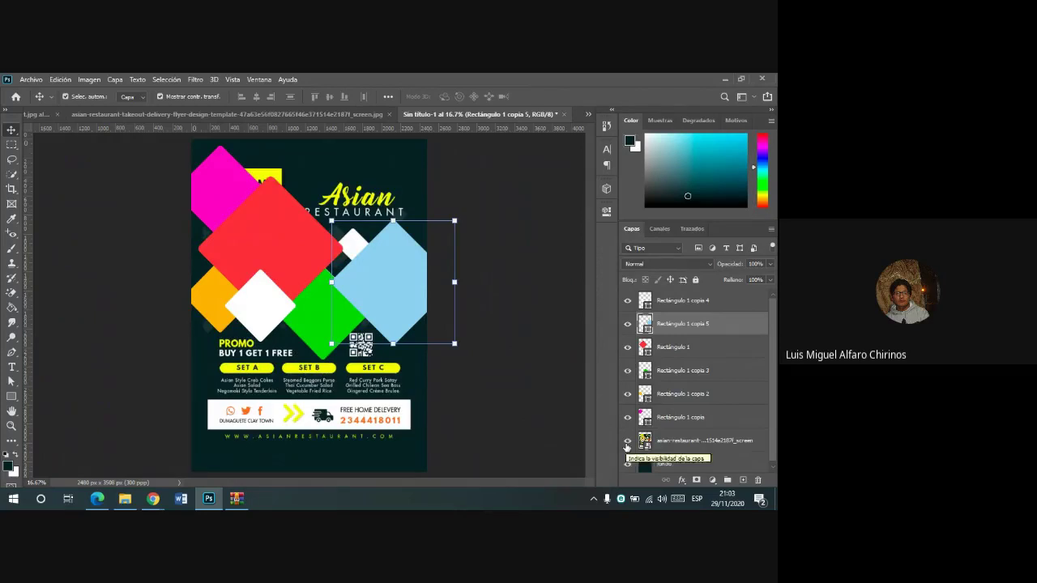
left_click(627, 441)
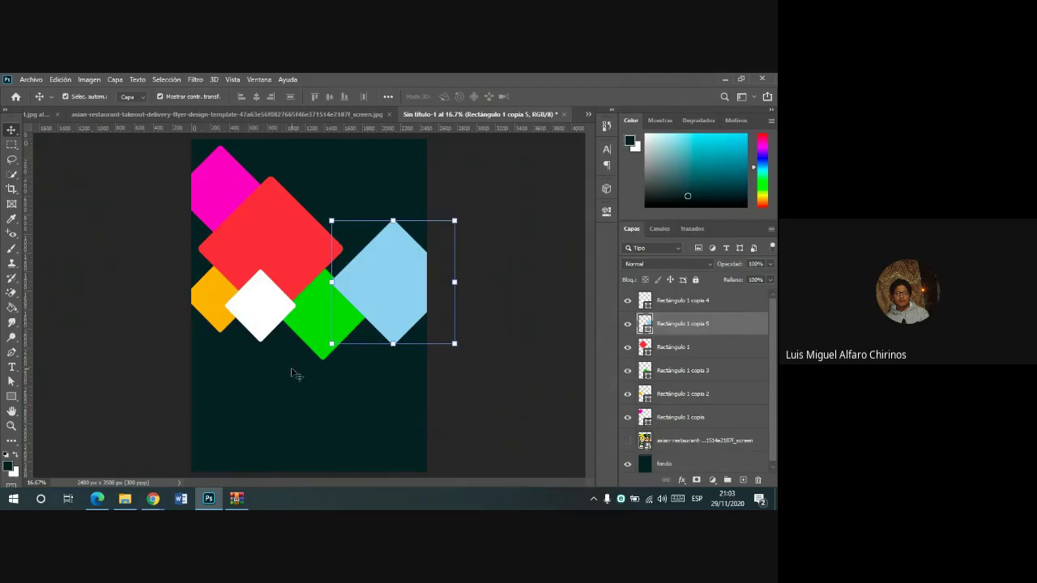
left_click(692, 306)
left_click(664, 332)
mouse_move(153, 499)
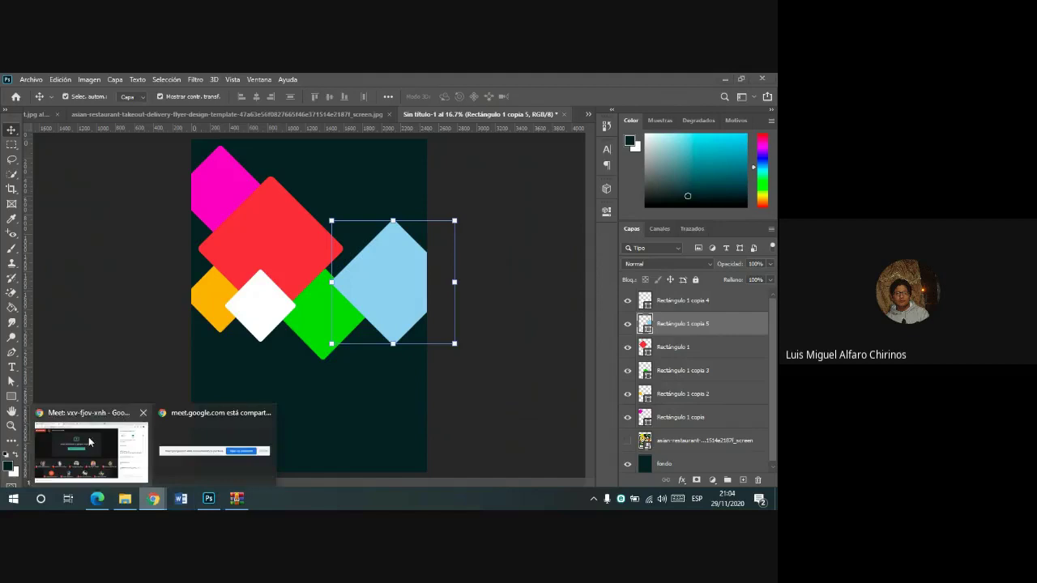
left_click(89, 441)
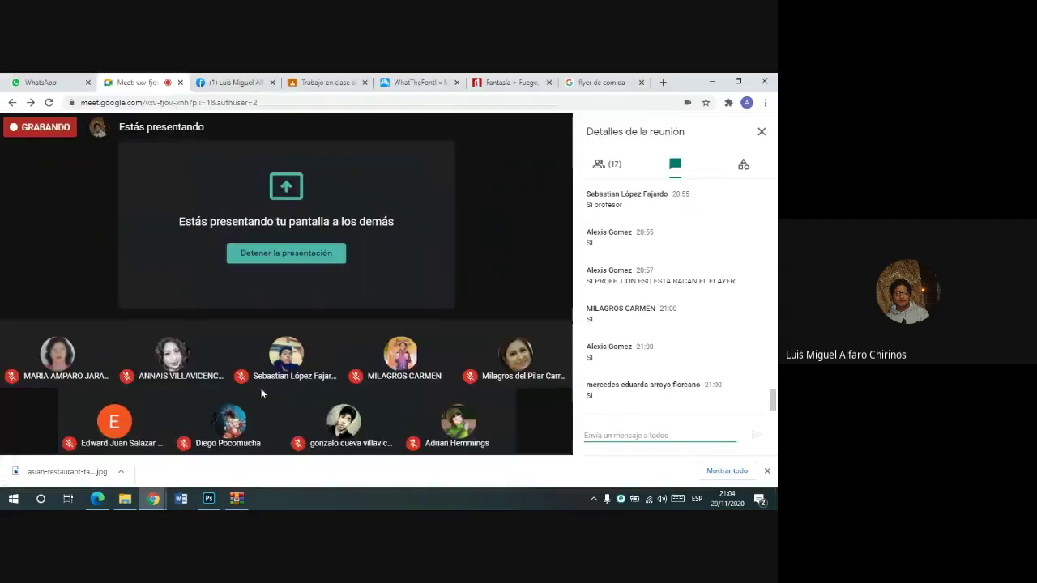
left_click(208, 498)
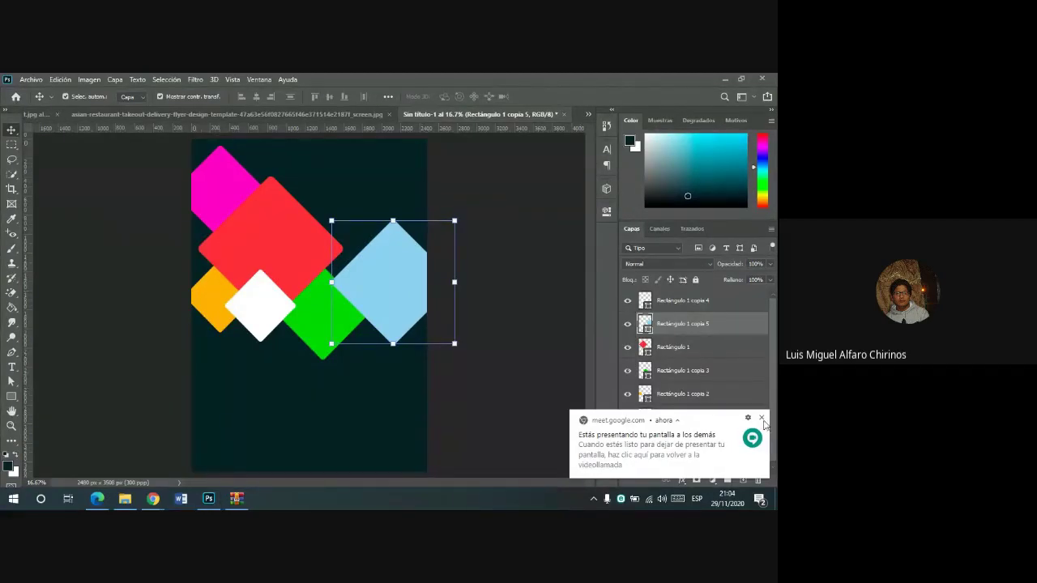
mouse_move(152, 498)
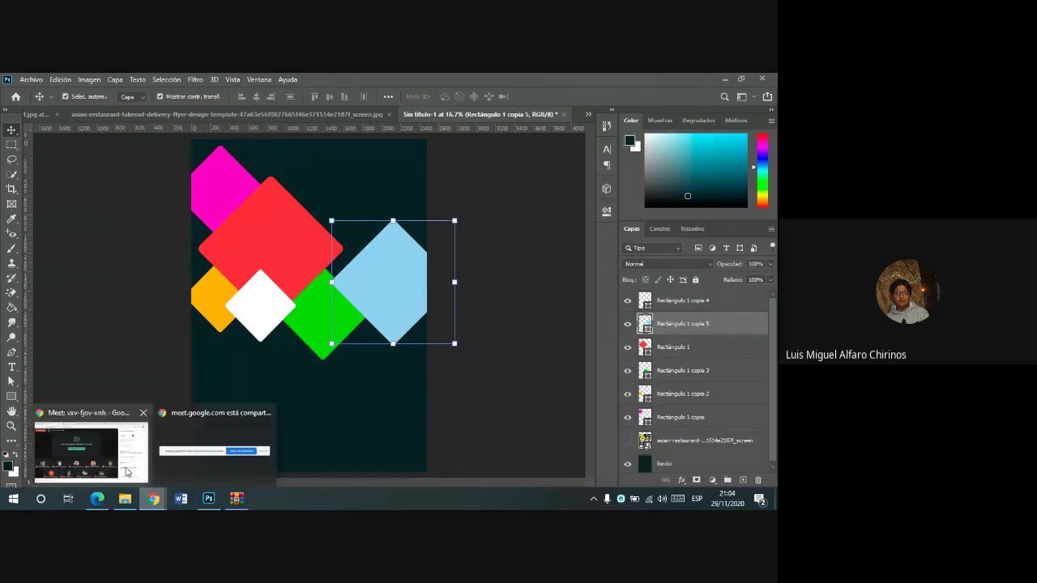
left_click(127, 472)
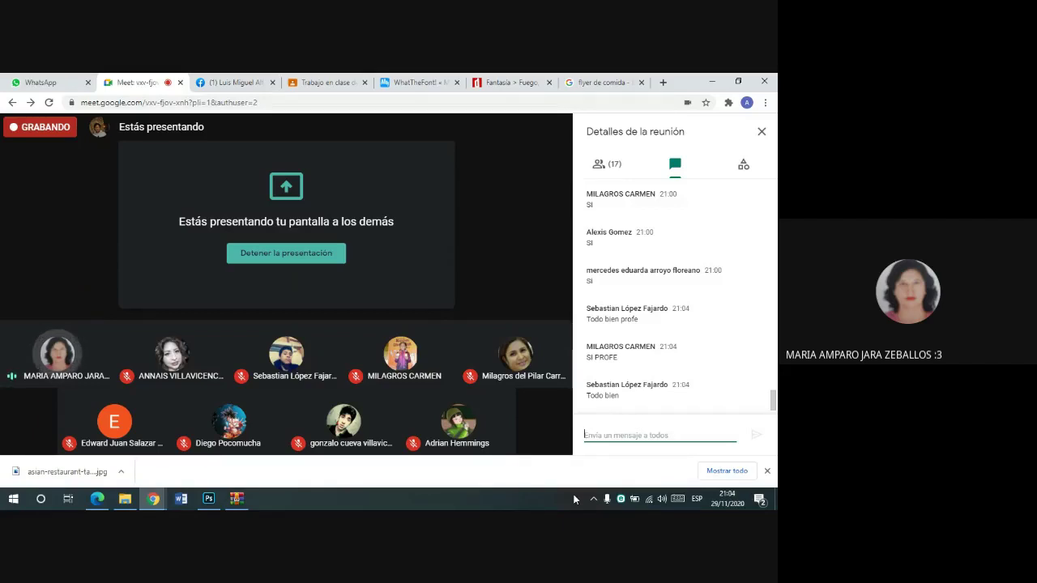
left_click(208, 499)
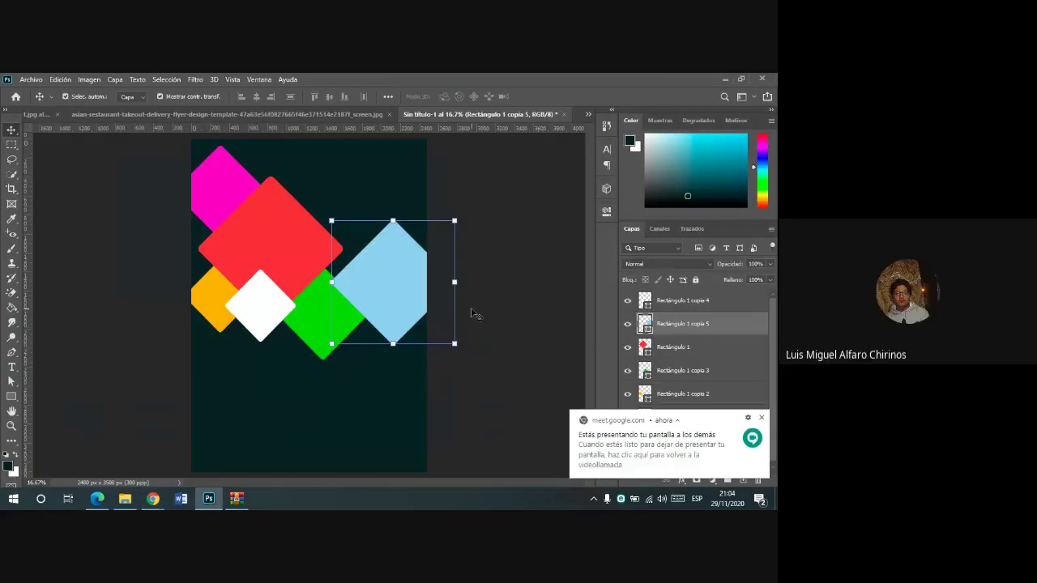
- Dismiss the screen-sharing notification and select the magenta diamond's layer, Rectángulo 1 copia
left_click(696, 306)
left_click(760, 418)
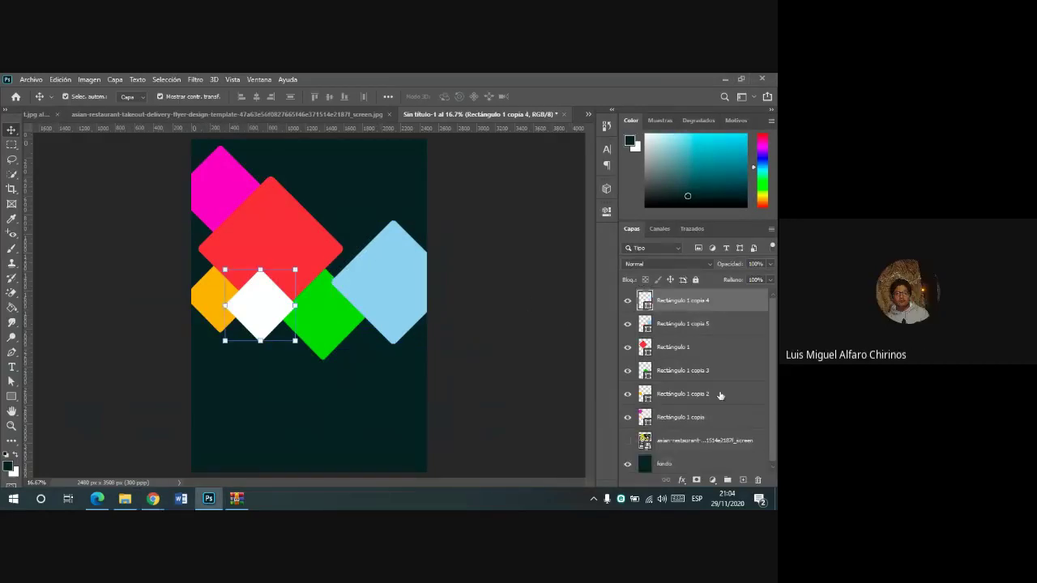
left_click(702, 419)
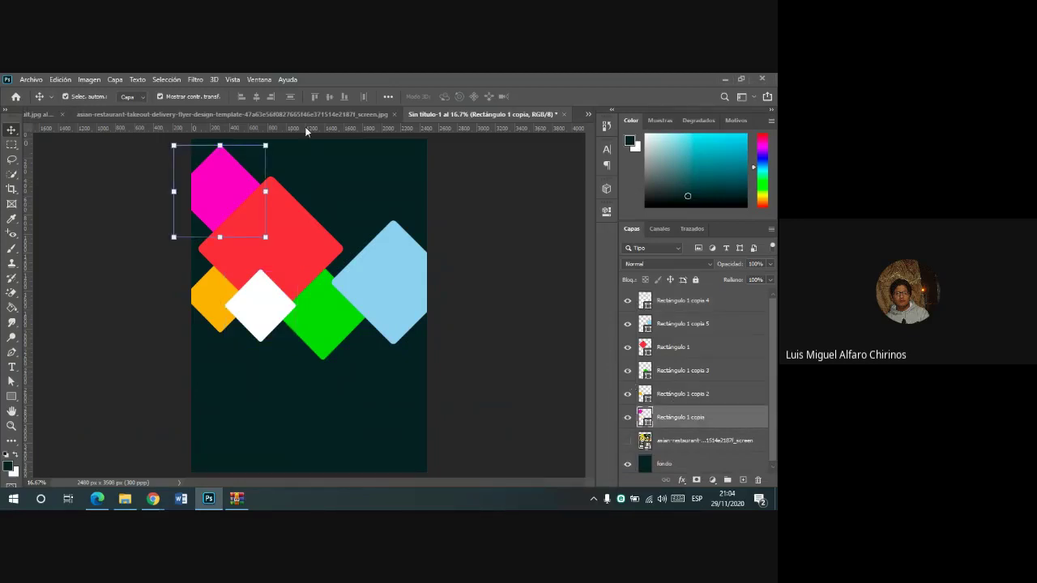
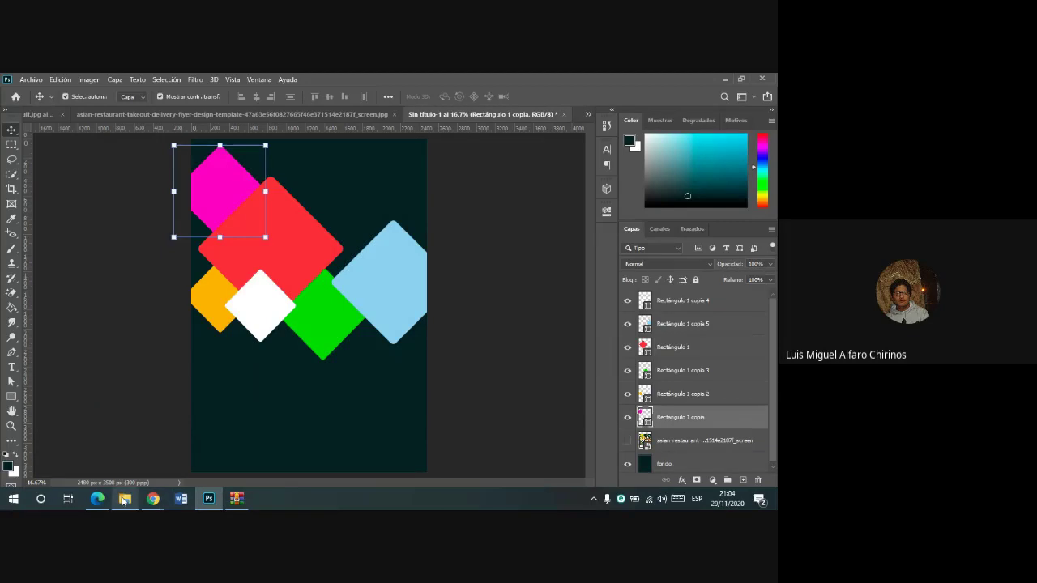
- Leave Photoshop and bring up Chrome's Google Images results for 'flyer de comida'
left_click(114, 471)
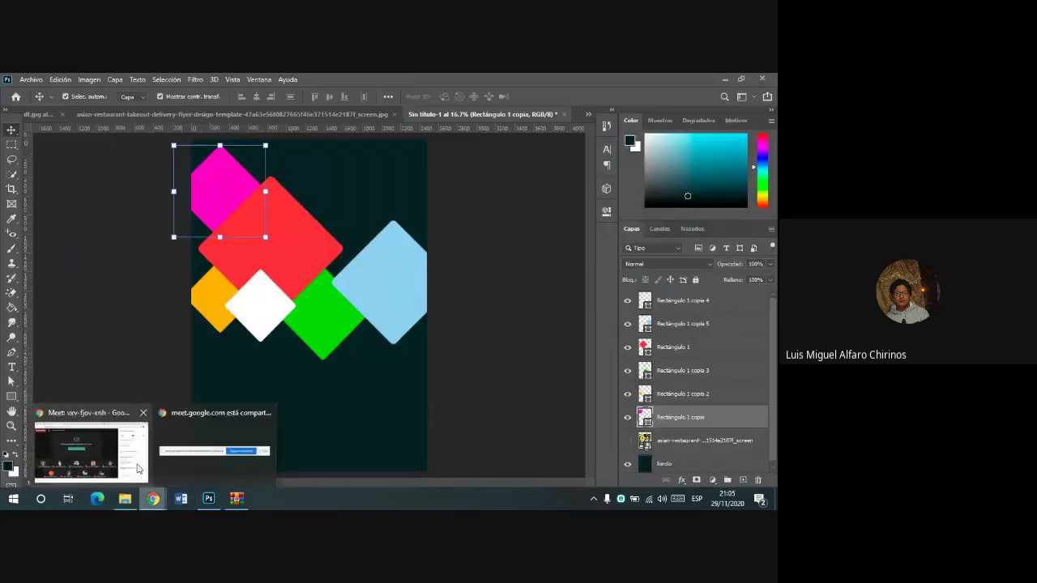
left_click(81, 429)
left_click(599, 82)
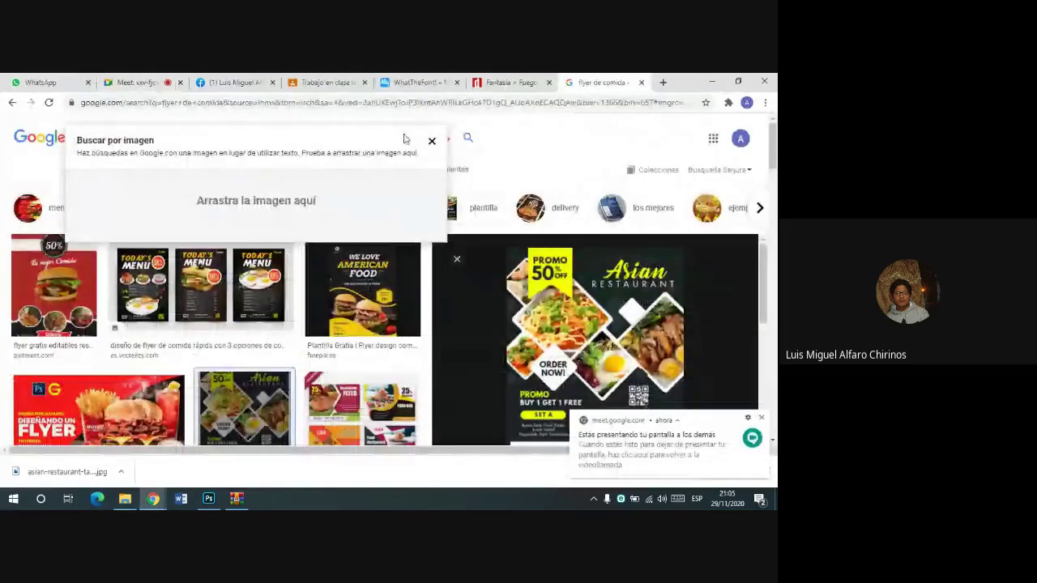
- Search Google Images for 'platos comida'
left_click(431, 140)
triple_click(170, 136)
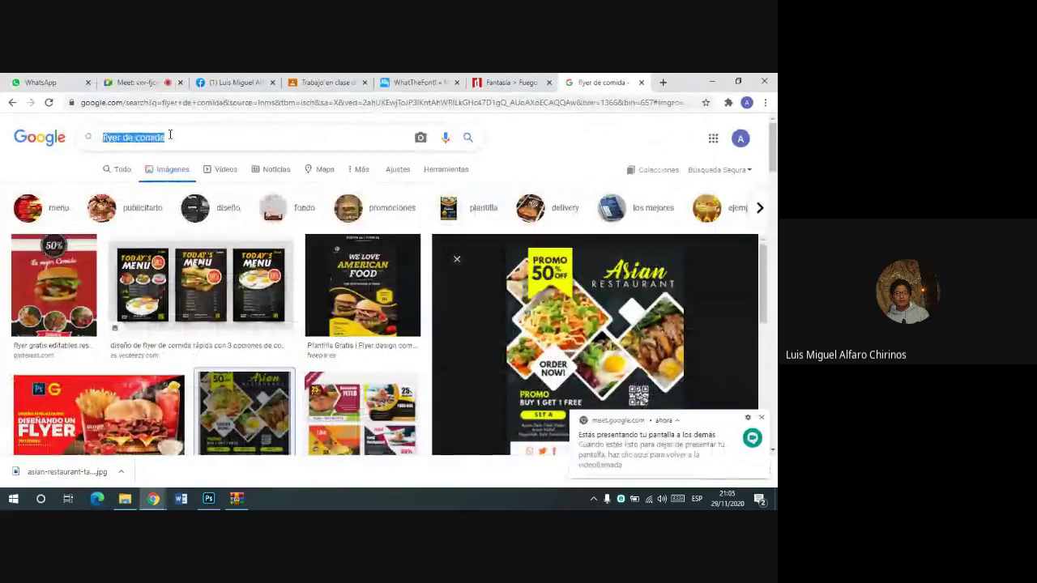
type("platos c")
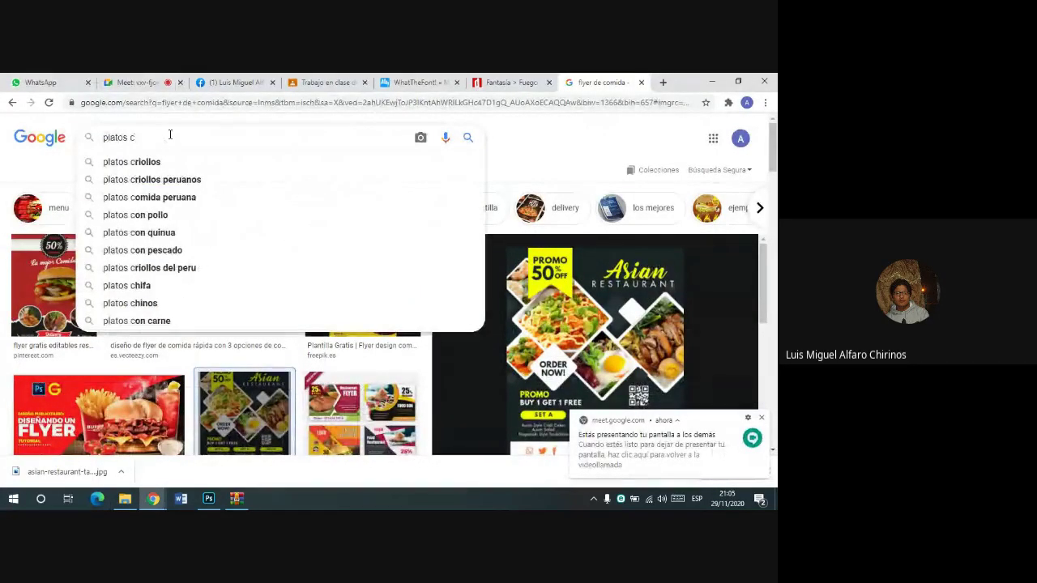
type("omid")
key("BackSpace")
key("BackSpace")
type("o")
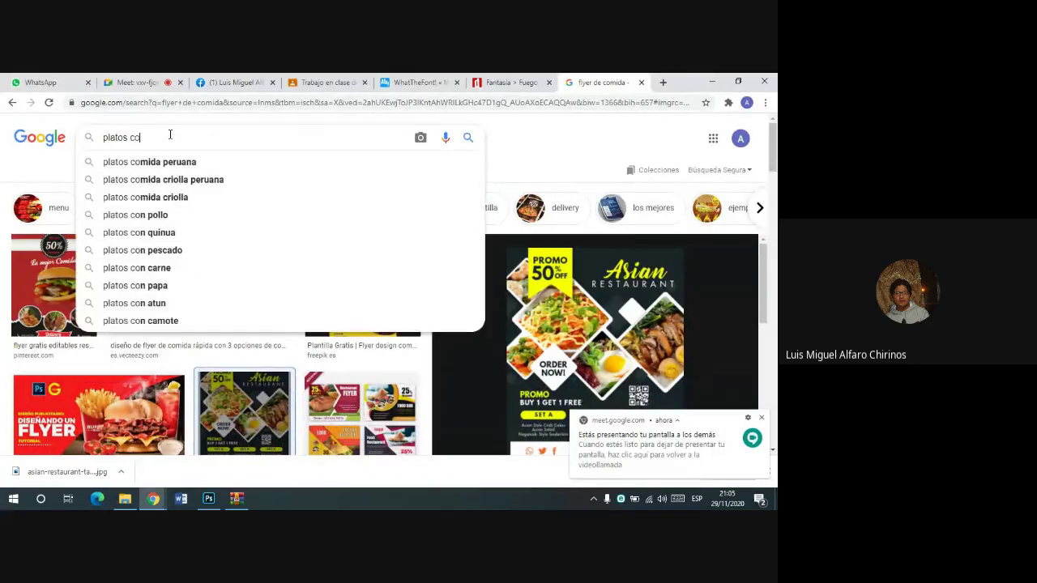
type("mida")
key("Return")
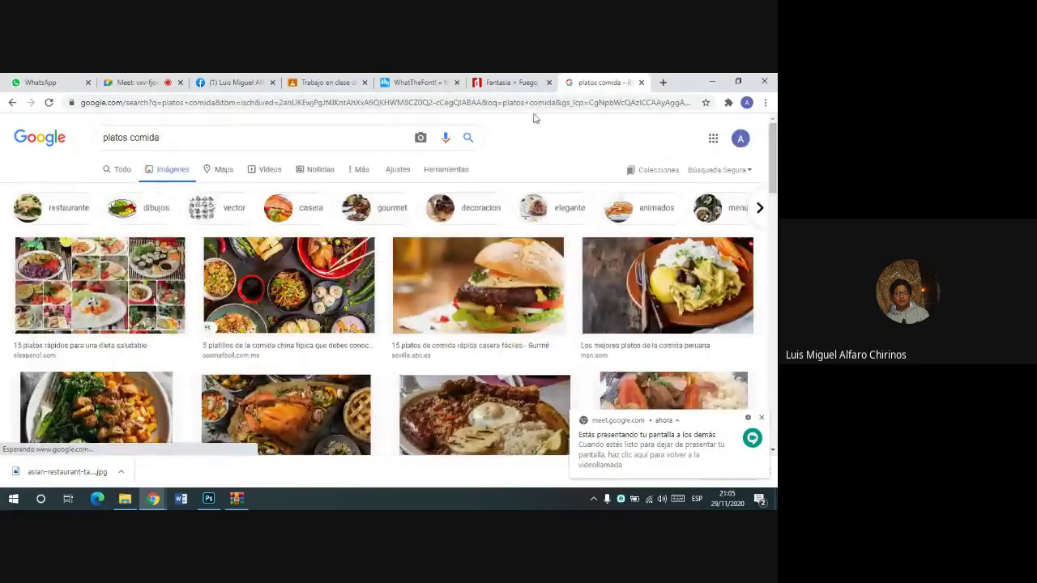
- Save the Comida Americana plate photo as casado.png and return to Photoshop
scroll(519, 121, "down", 1)
scroll(520, 121, "down", 2)
scroll(510, 127, "down", 4)
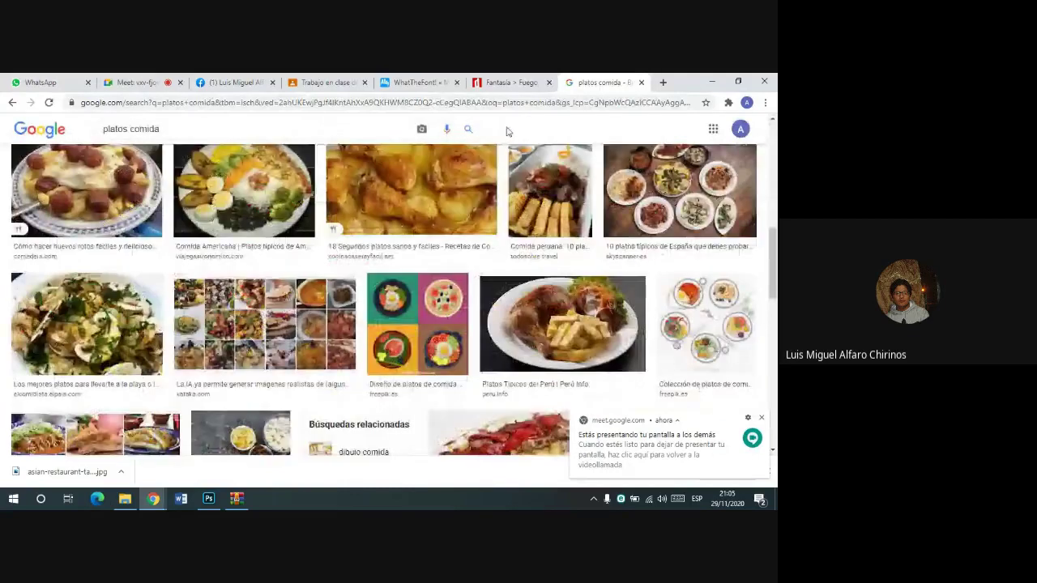
scroll(502, 131, "up", 1)
left_click(251, 243)
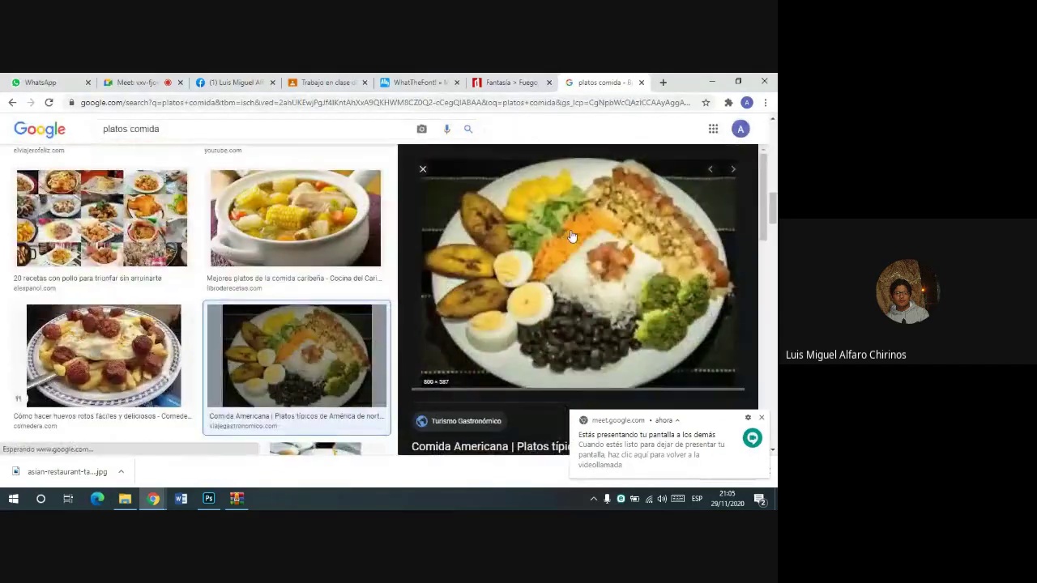
right_click(604, 233)
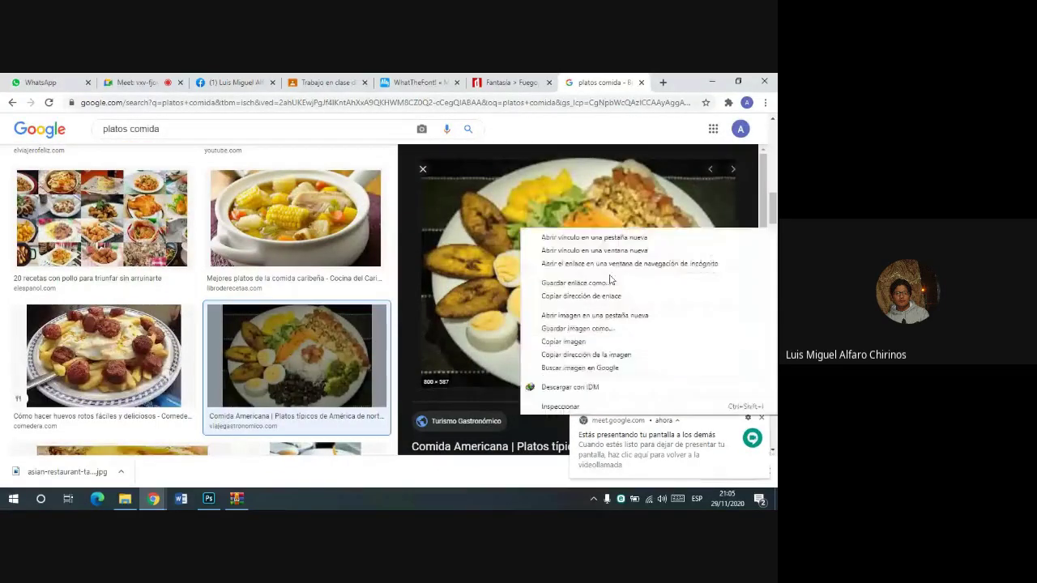
left_click(578, 329)
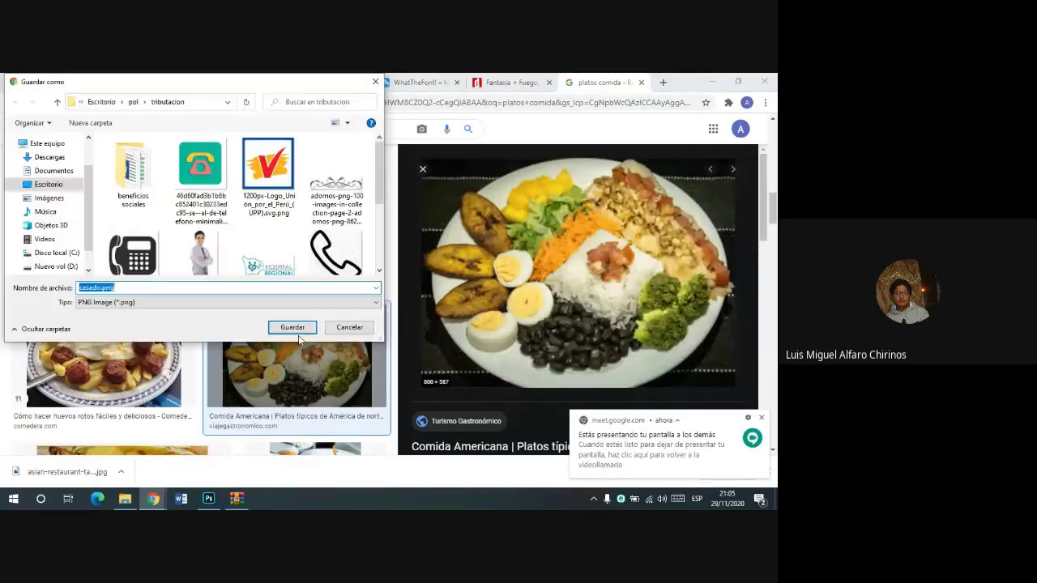
left_click(293, 328)
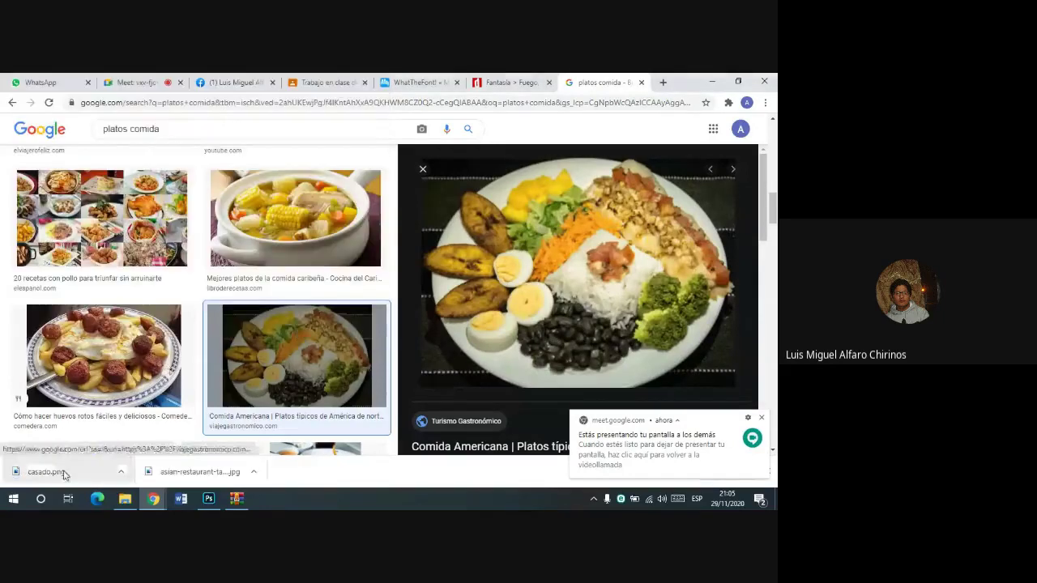
left_click(208, 498)
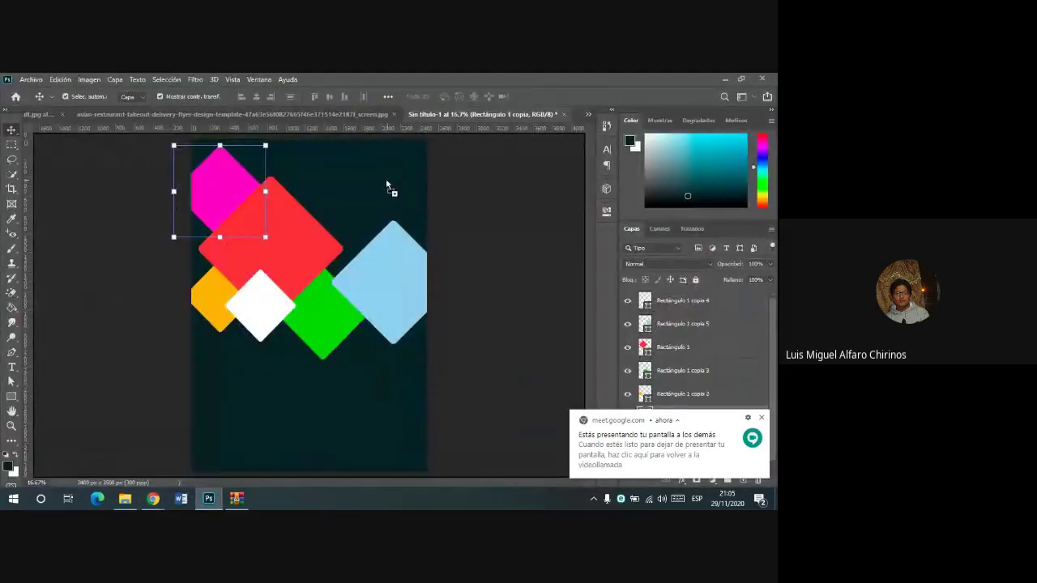
- Place casado.png, shrink it to about 37% over the top-left diamond, and clip it there
key("ctrl+v")
left_click(761, 418)
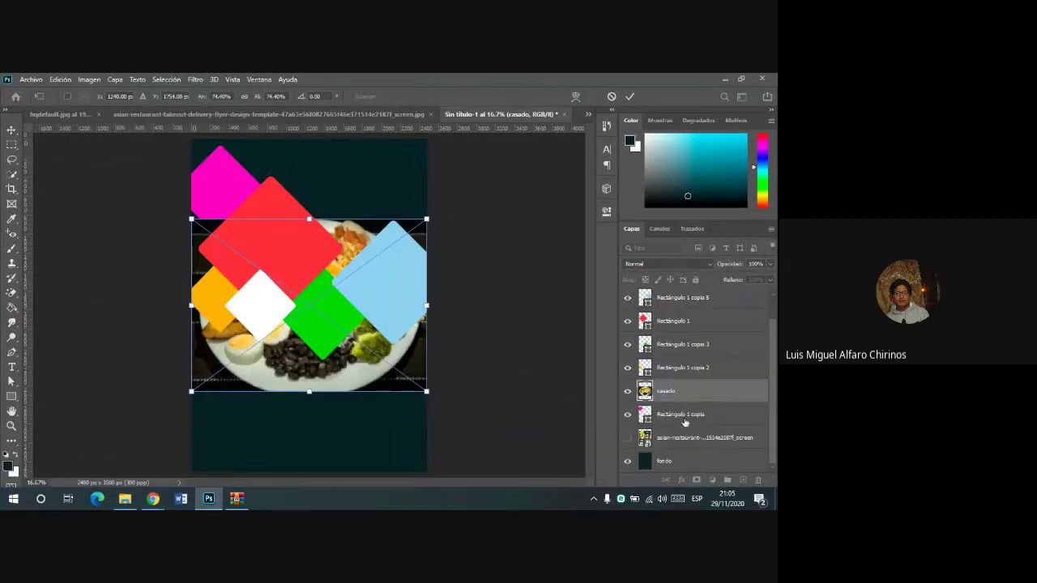
left_click(685, 418)
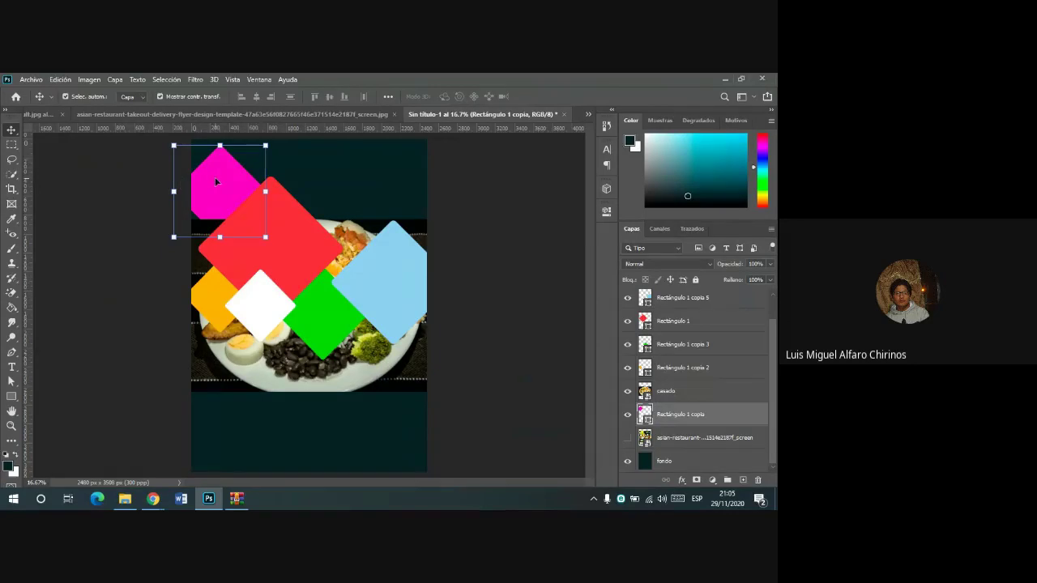
left_click_drag(411, 362, 322, 270)
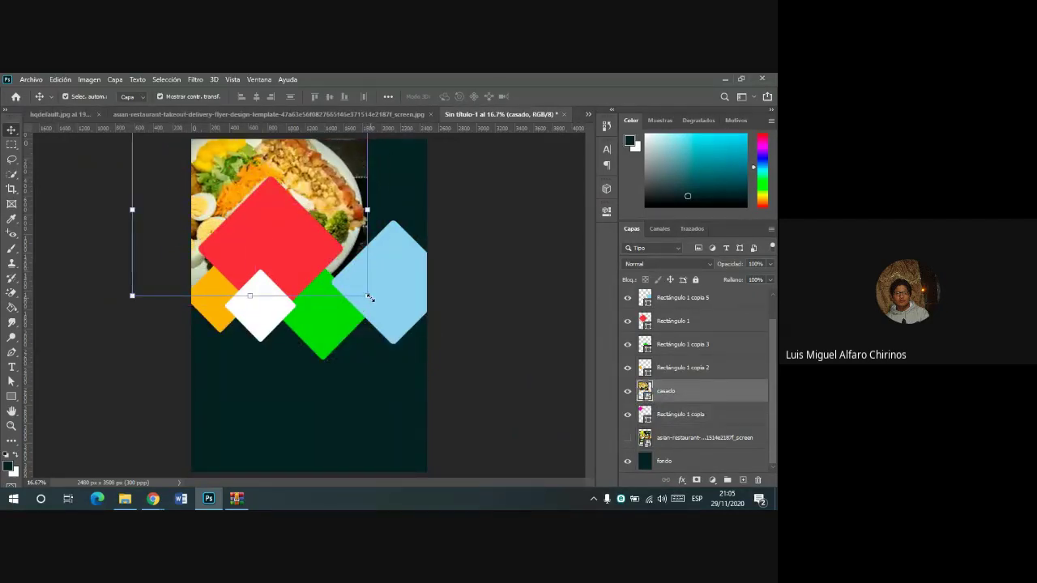
left_click_drag(368, 298, 238, 224)
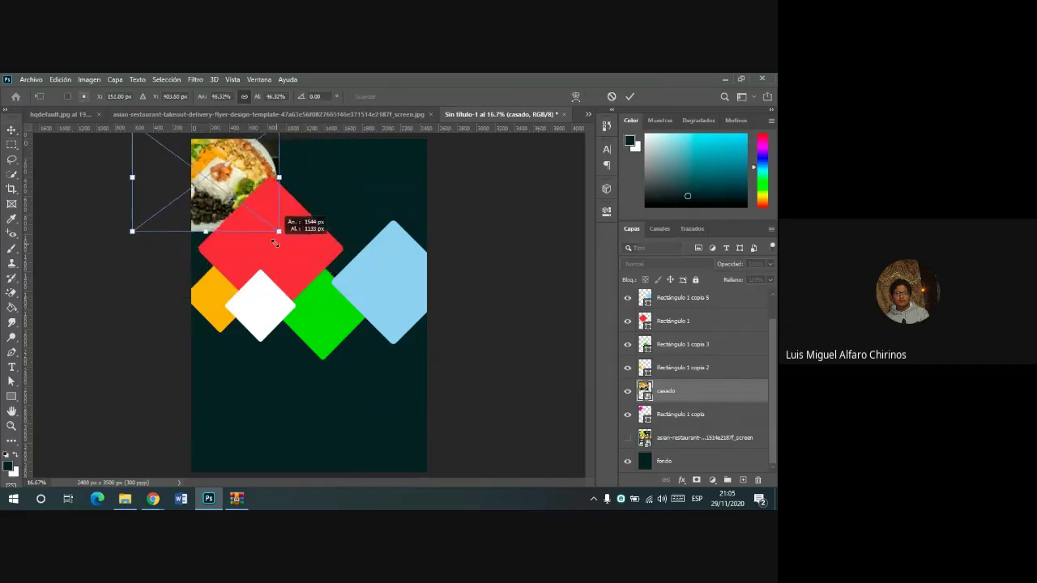
left_click_drag(220, 187, 247, 205)
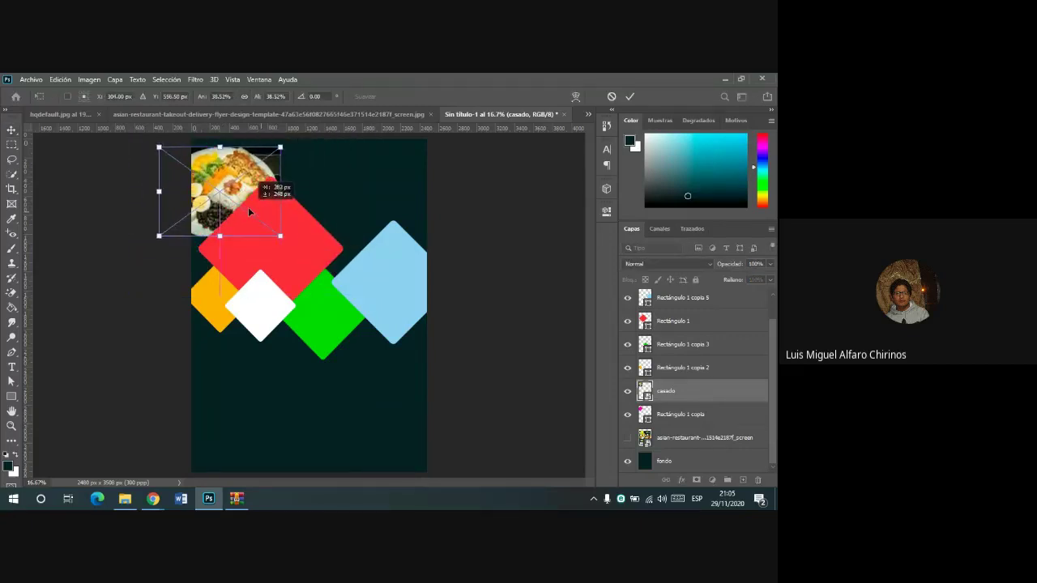
left_click(629, 97)
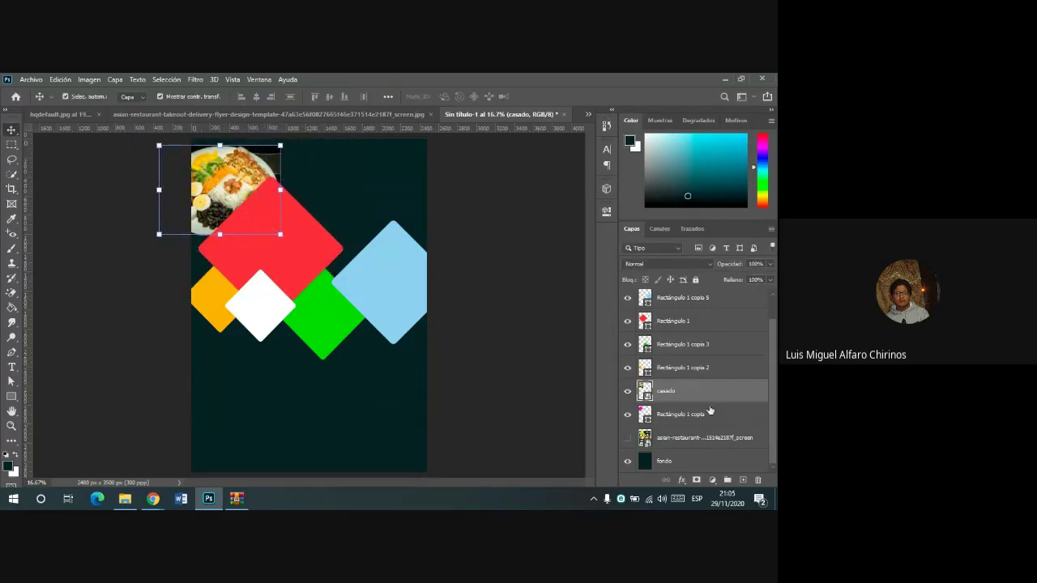
left_click(693, 397, "alt")
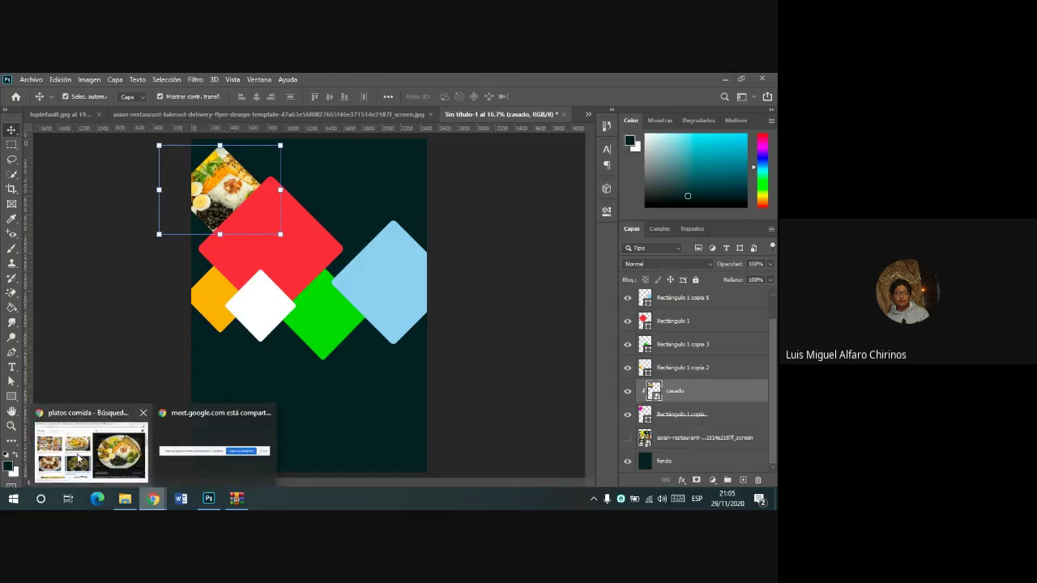
left_click(78, 458)
- Save the huevos rotos photo as IMG_4792111111.jpg and drag it into the Photoshop flyer
scroll(202, 323, "down", 2)
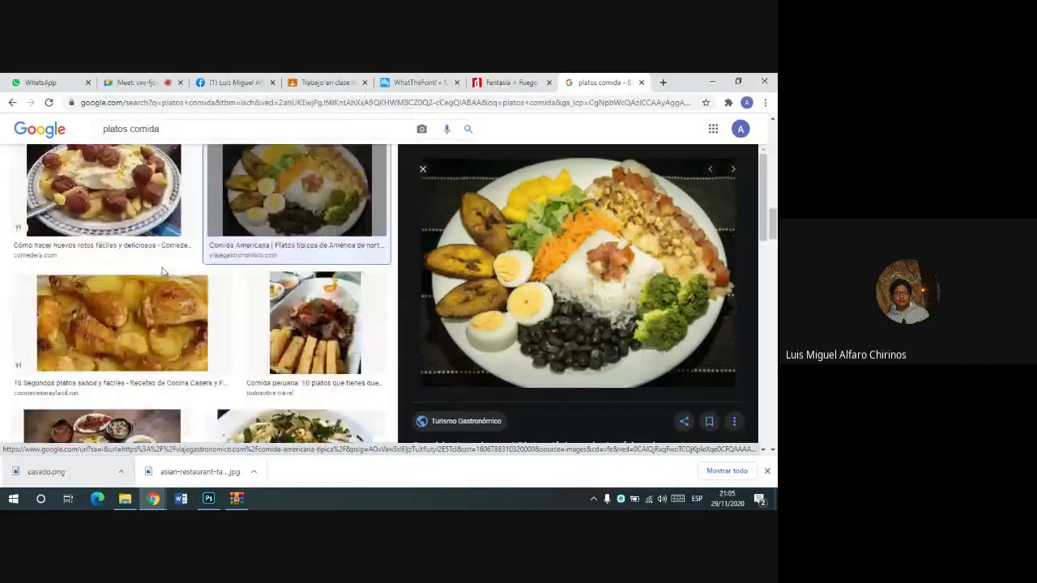
left_click(57, 198)
right_click(619, 235)
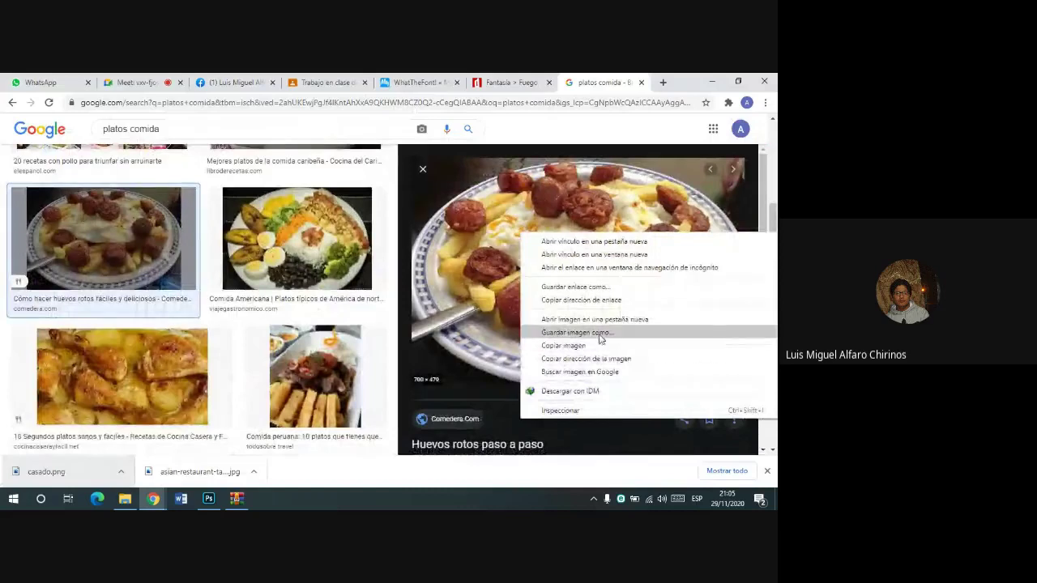
left_click(596, 332)
left_click(293, 327)
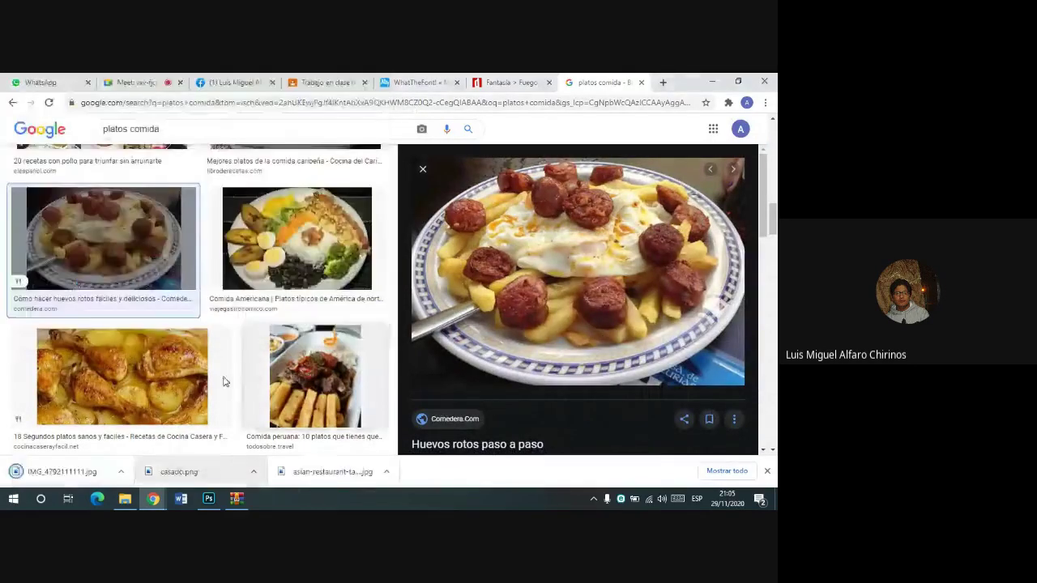
mouse_move(65, 471)
left_mouse_down()
mouse_move(223, 487)
mouse_move(365, 177)
left_mouse_up()
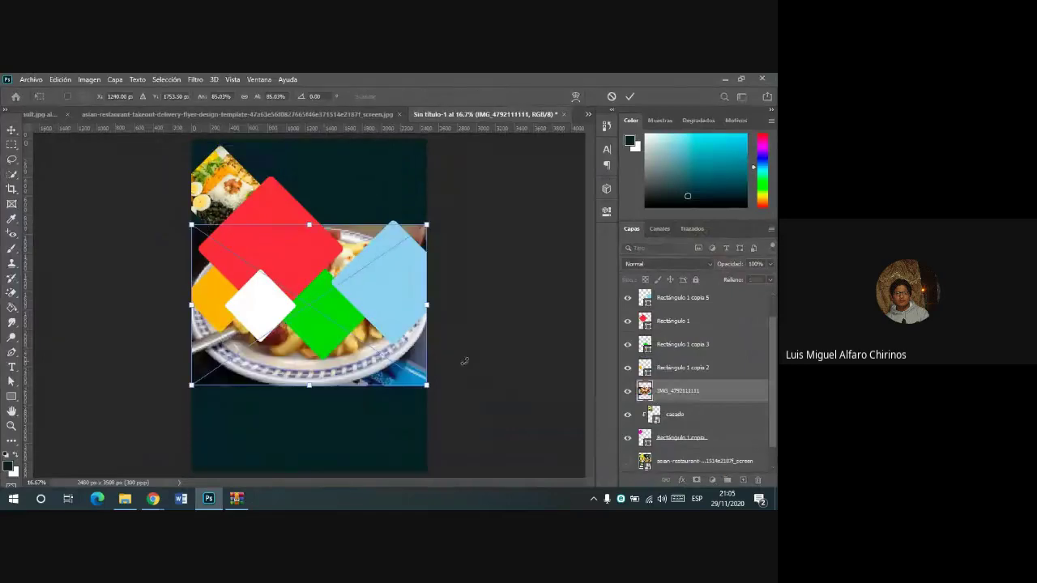
- Commit the huevos rotos photo and move its layer above Rectángulo 1 copia 2
left_click(630, 97)
left_click_drag(672, 392, 677, 358)
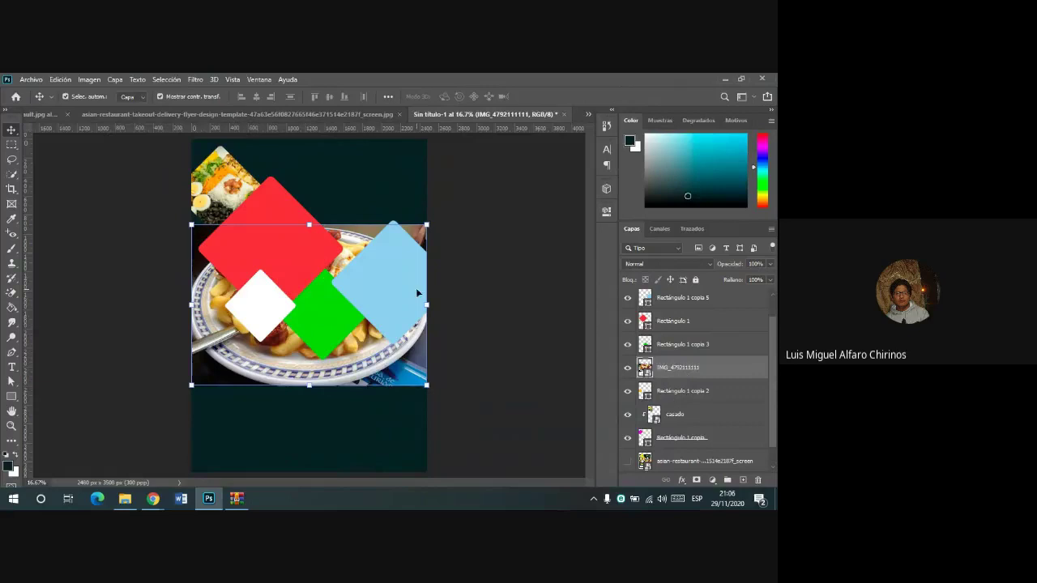
left_click_drag(258, 373, 377, 365)
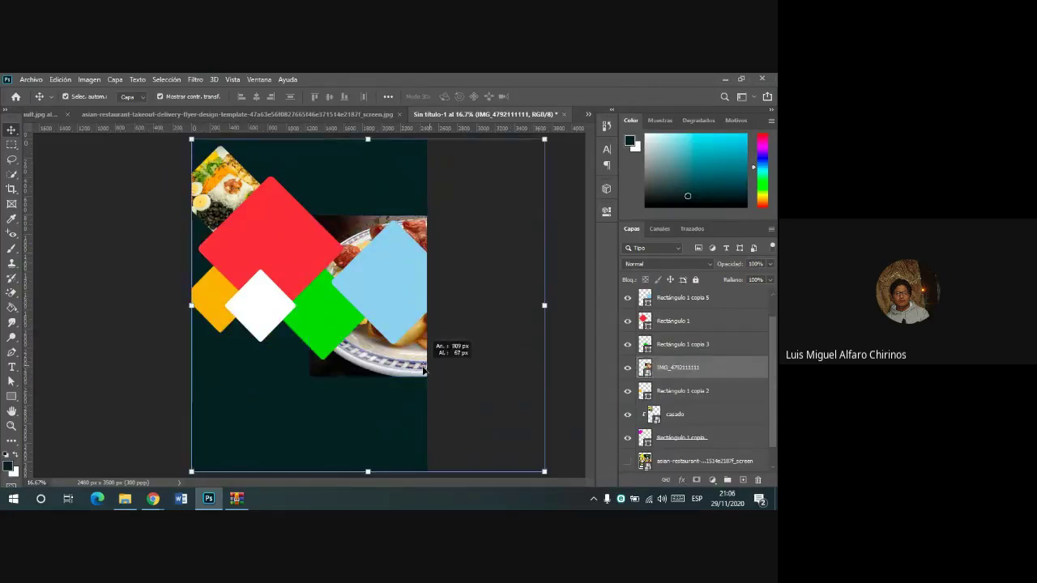
left_click(673, 374)
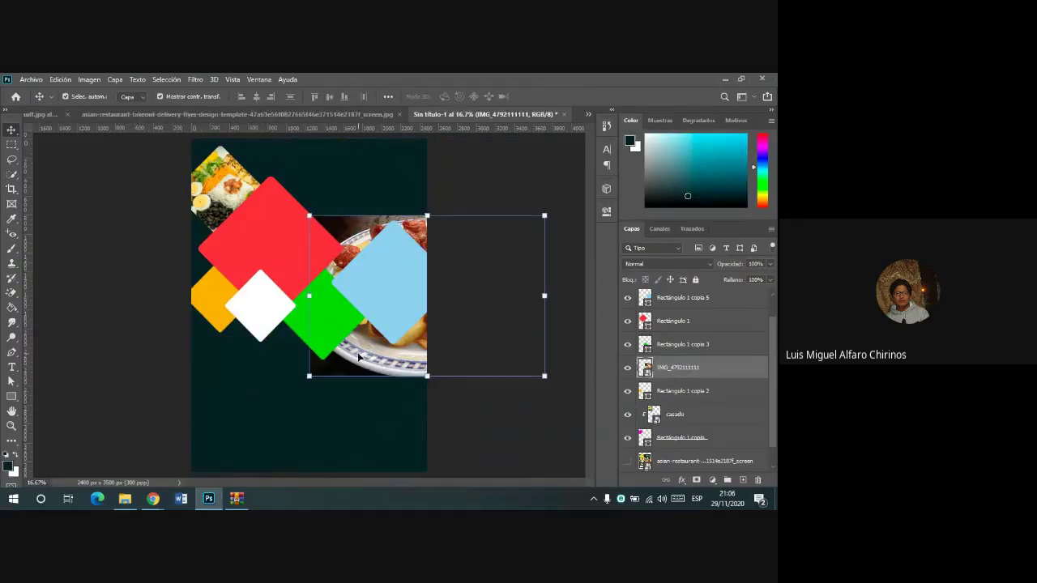
left_click_drag(359, 357, 293, 348)
scroll(716, 443, "down", 1)
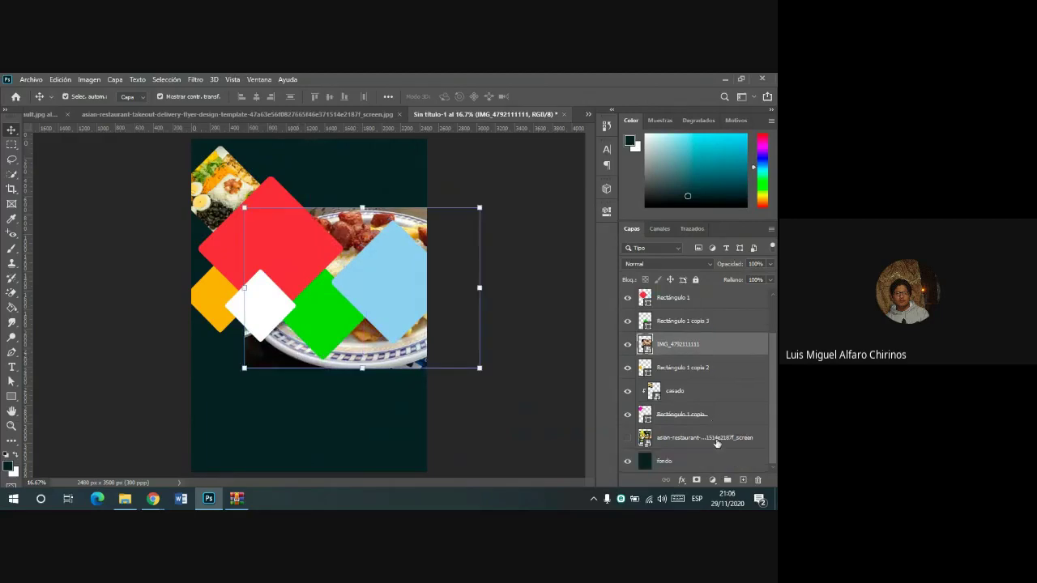
left_click(697, 463)
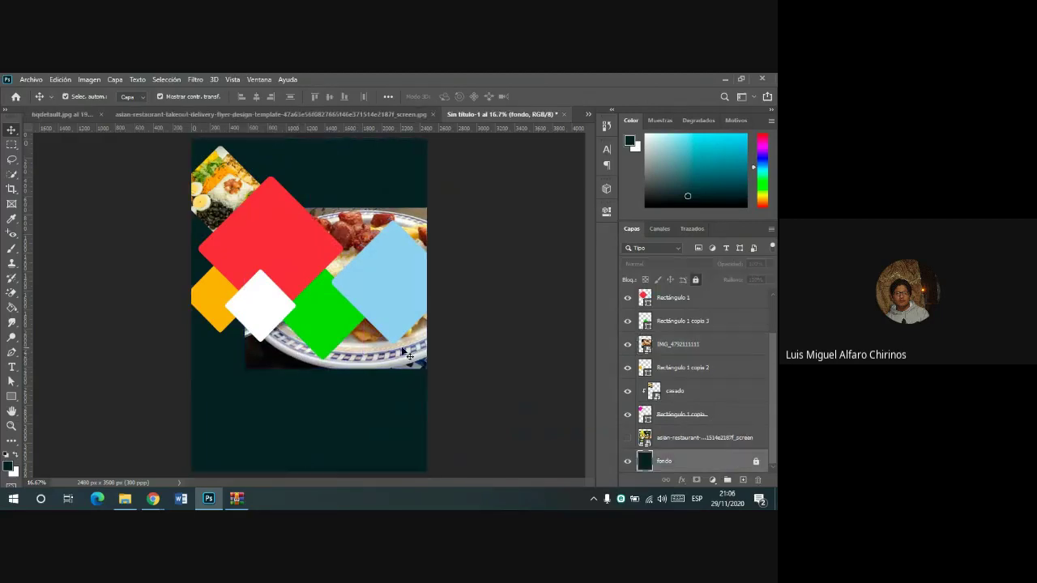
left_click(671, 370)
left_click(678, 346)
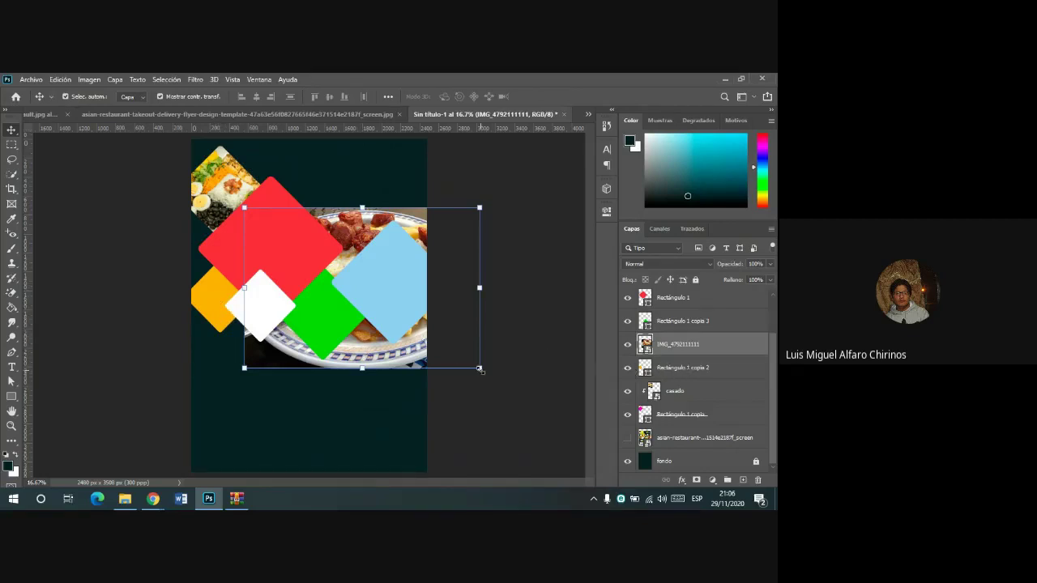
- Scale the huevos rotos photo to about 40% over the lower-left diamond and clip it
left_click_drag(479, 369, 374, 296)
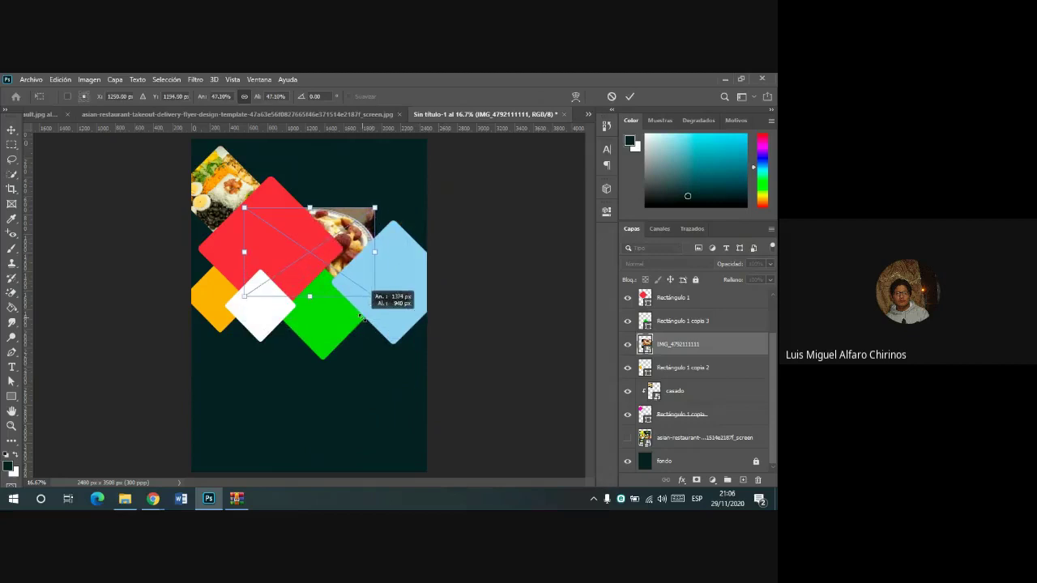
left_click_drag(354, 249, 278, 286)
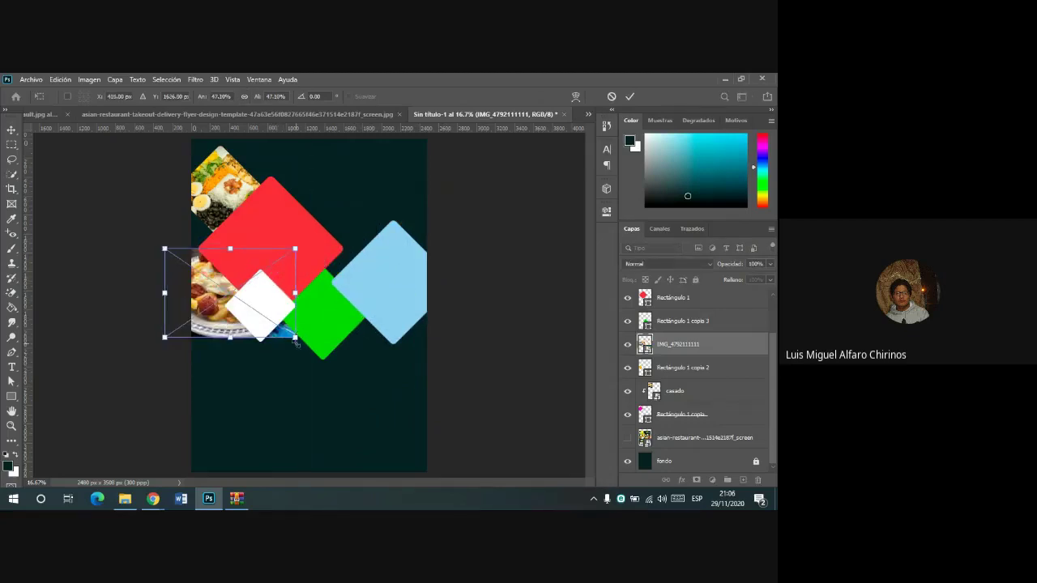
left_click_drag(295, 338, 242, 317)
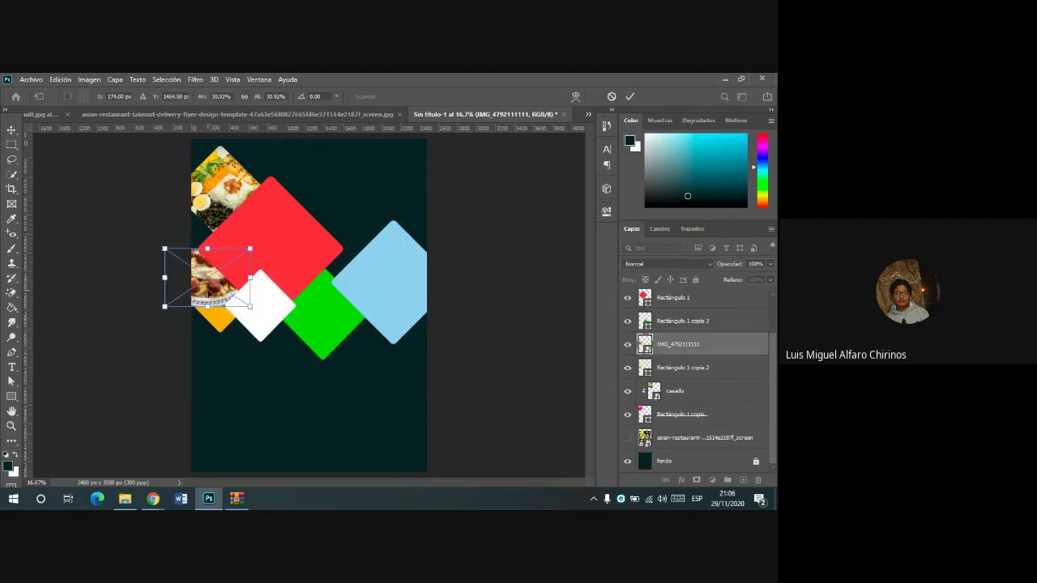
left_click_drag(215, 275, 224, 289)
mouse_move(259, 320)
left_mouse_down()
mouse_move(286, 342)
mouse_move(279, 332)
left_mouse_up()
left_click(629, 97)
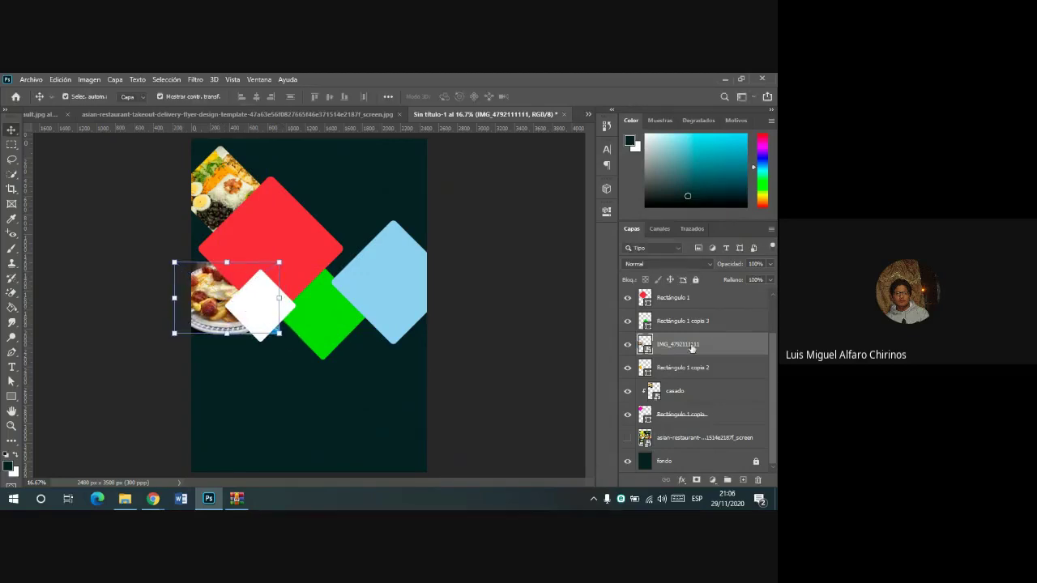
left_click(698, 350, "alt")
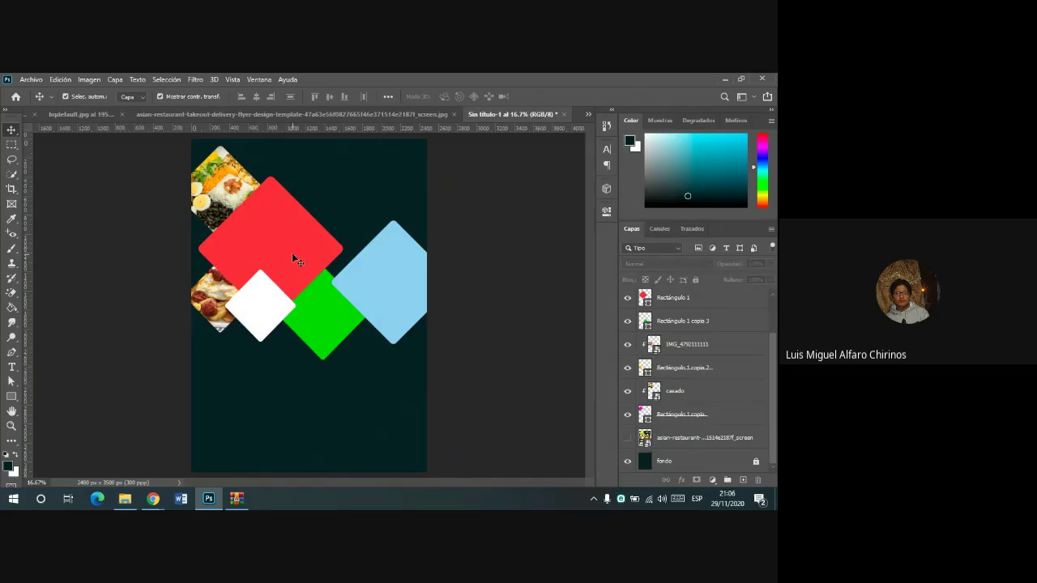
mouse_move(152, 498)
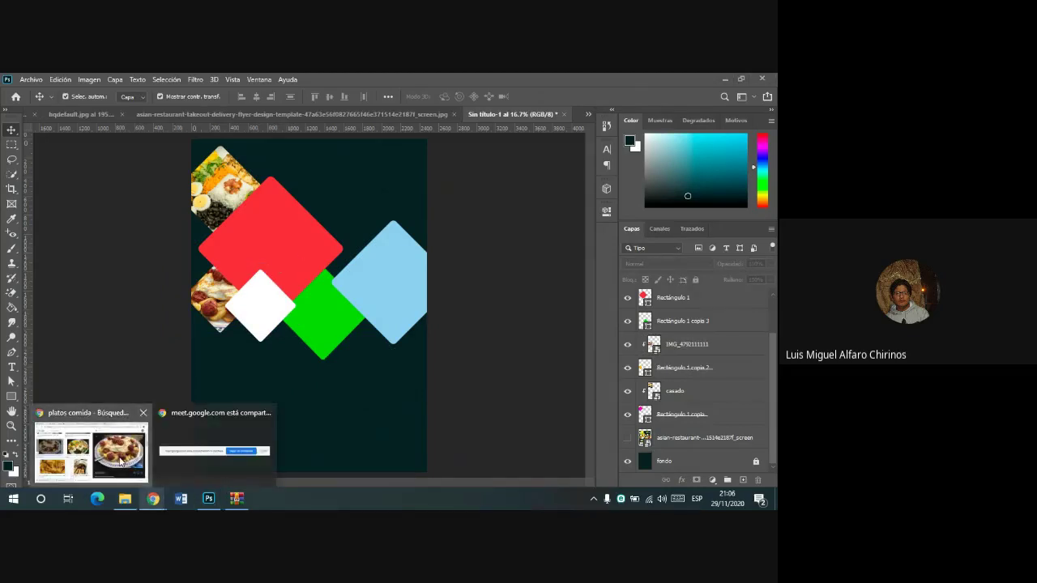
- Save the octopus dish image from the Chrome food search results
left_click(120, 461)
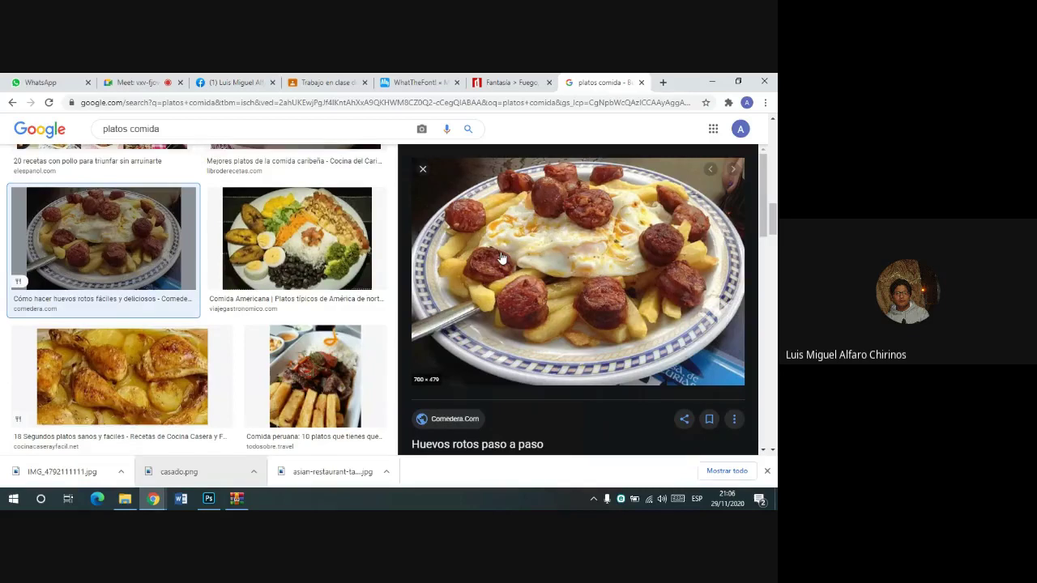
scroll(500, 257, "down", 5)
left_click(694, 335)
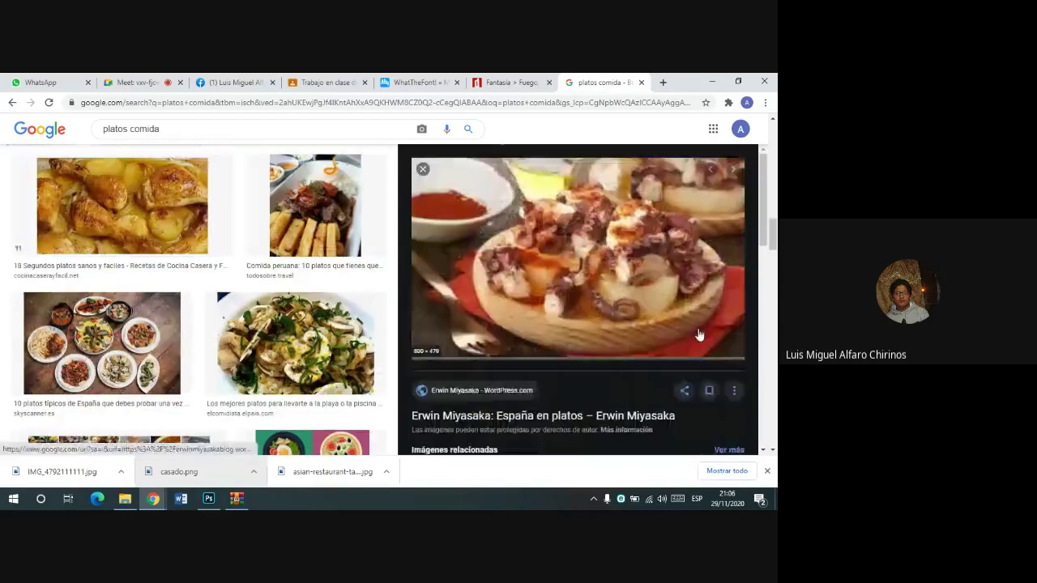
right_click(613, 221)
left_click(590, 315)
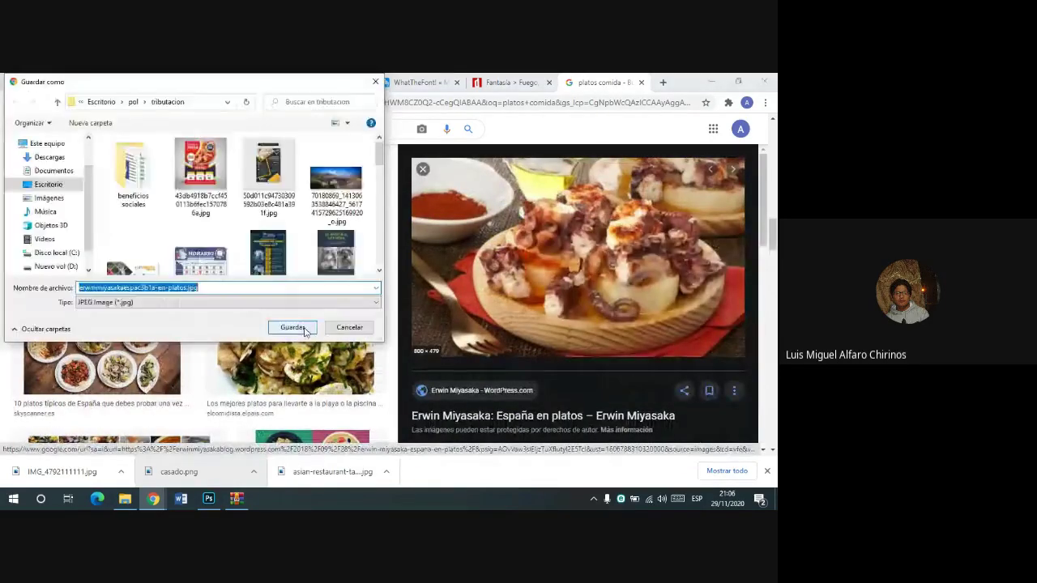
left_click(292, 327)
- Place the octopus photo above Rectángulo 1 and clip it into the red diamond
left_click(208, 498)
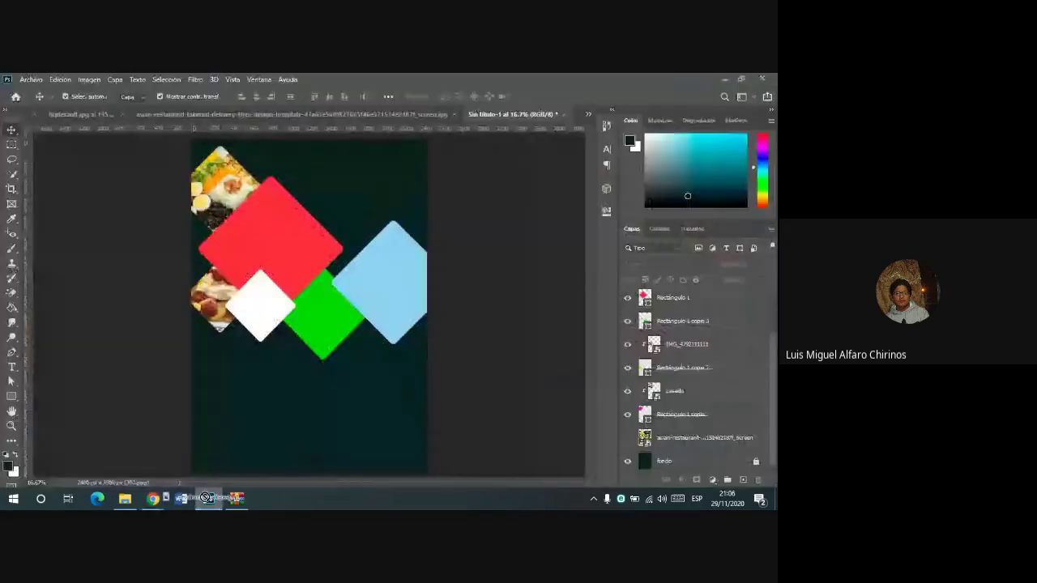
left_click_drag(208, 498, 381, 208)
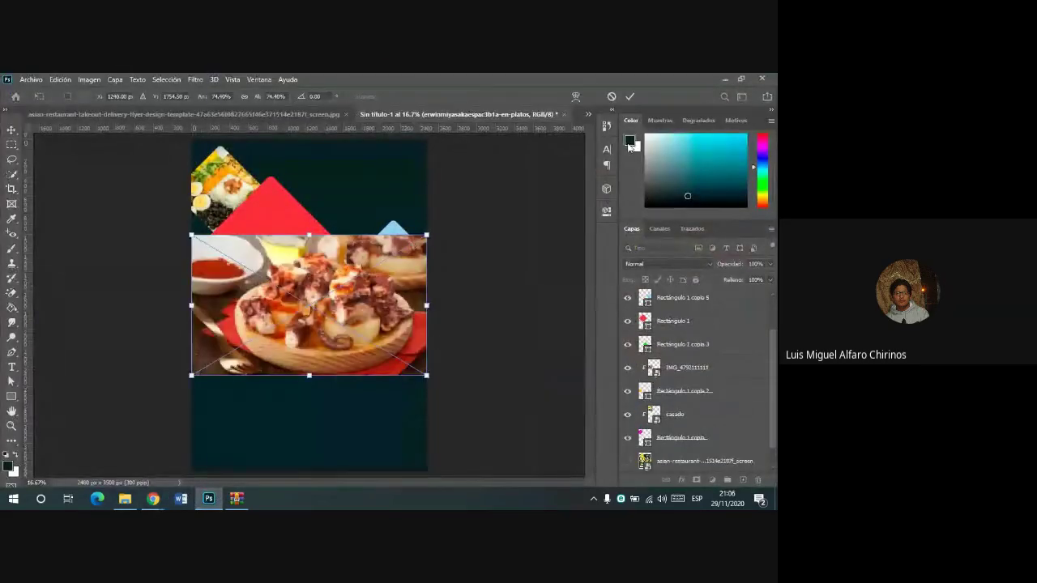
left_click(630, 98)
scroll(717, 398, "down", 1)
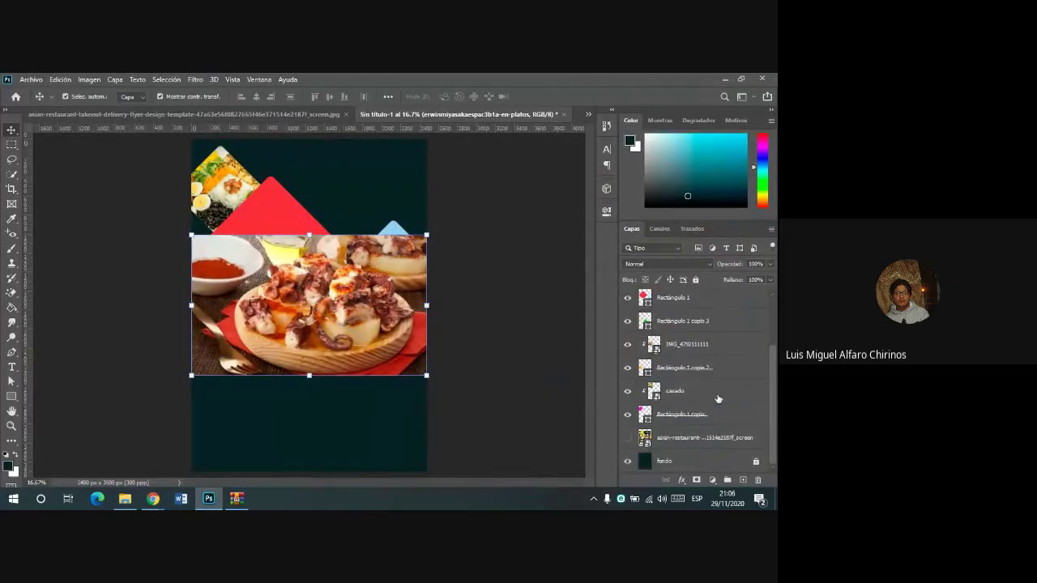
scroll(710, 405, "up", 3)
left_click_drag(695, 301, 695, 358)
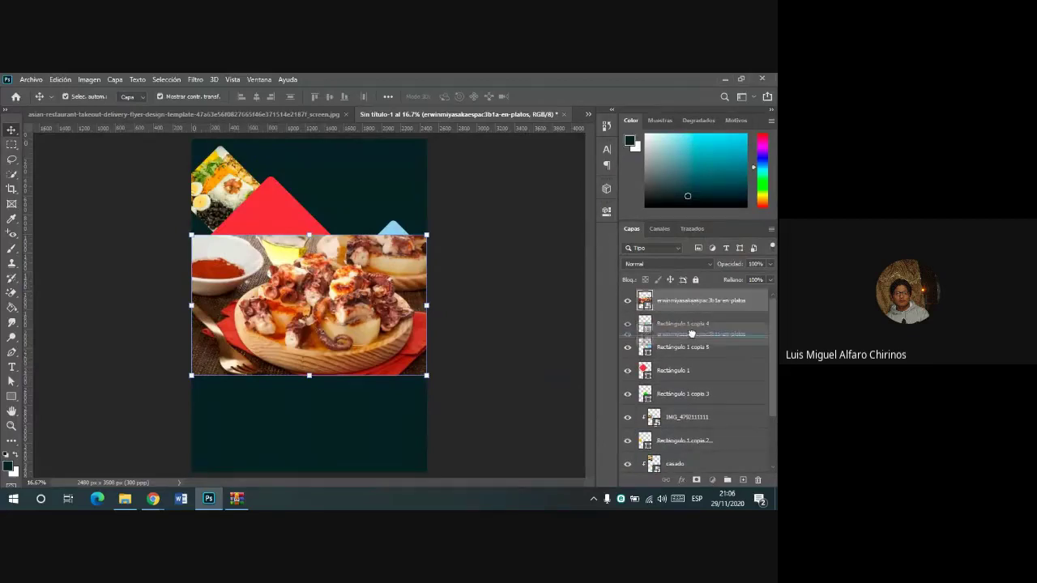
left_click_drag(397, 372, 338, 305)
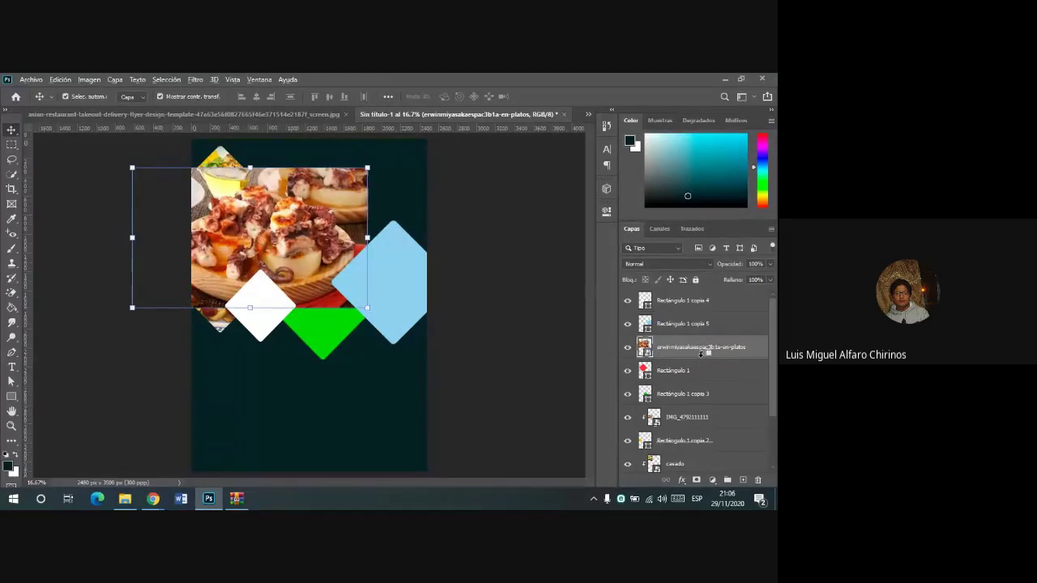
left_click(701, 357, "alt")
- Deselect the photo, then select the green, light-blue and white diamonds in turn
left_click(417, 188)
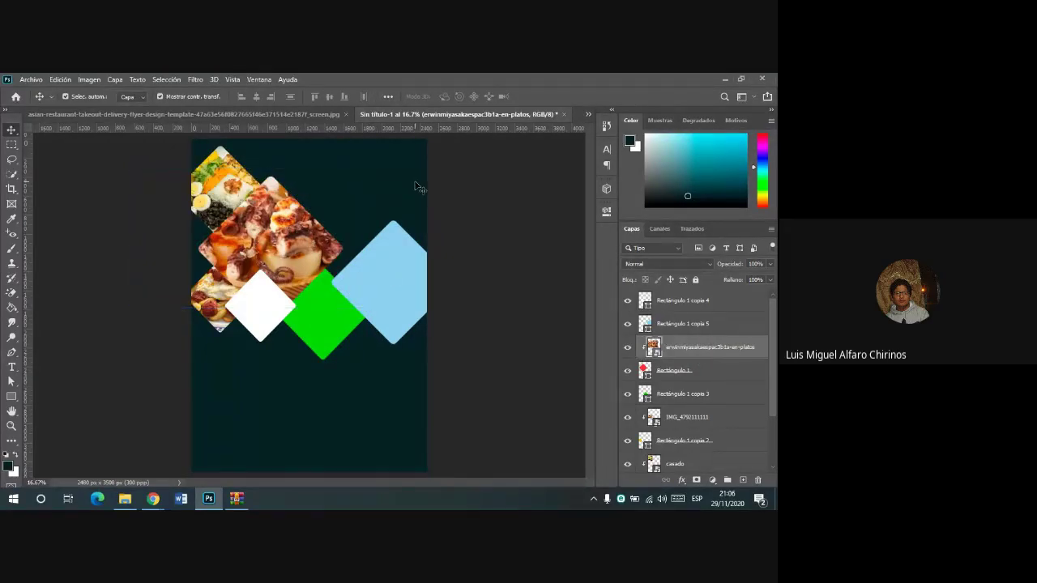
left_click(318, 302)
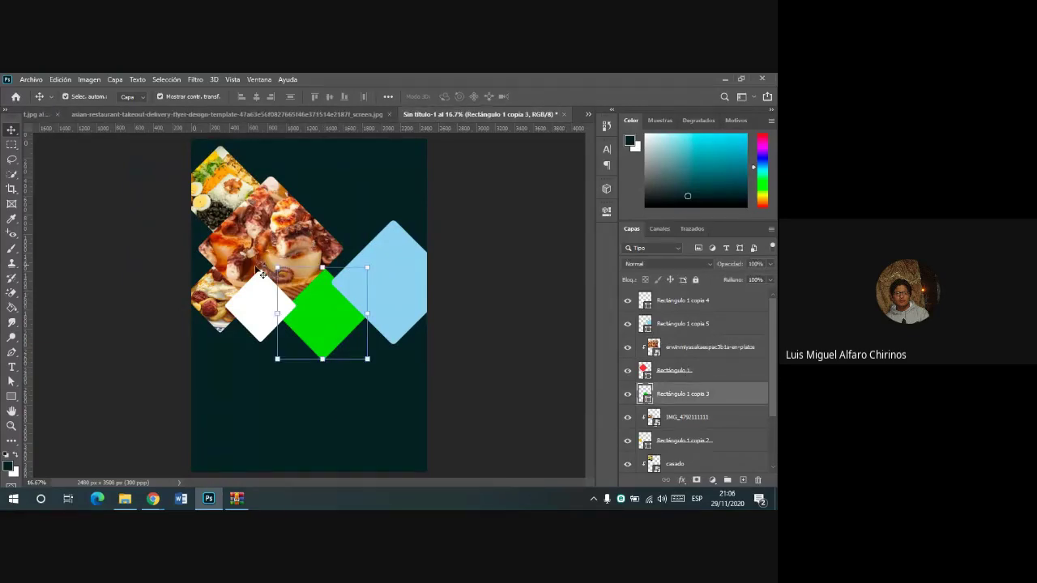
left_click(391, 277)
left_click(263, 308)
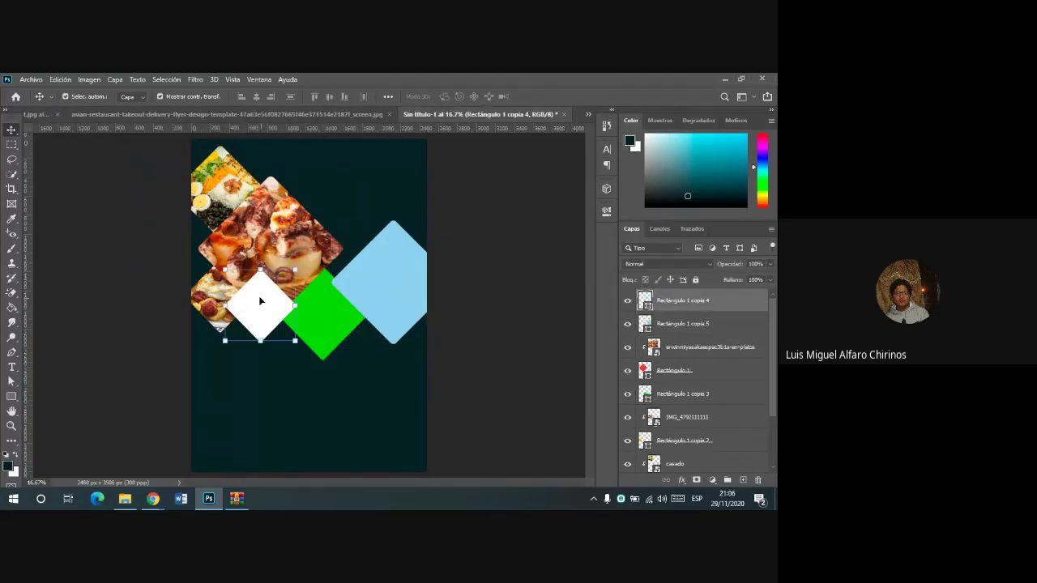
mouse_move(152, 499)
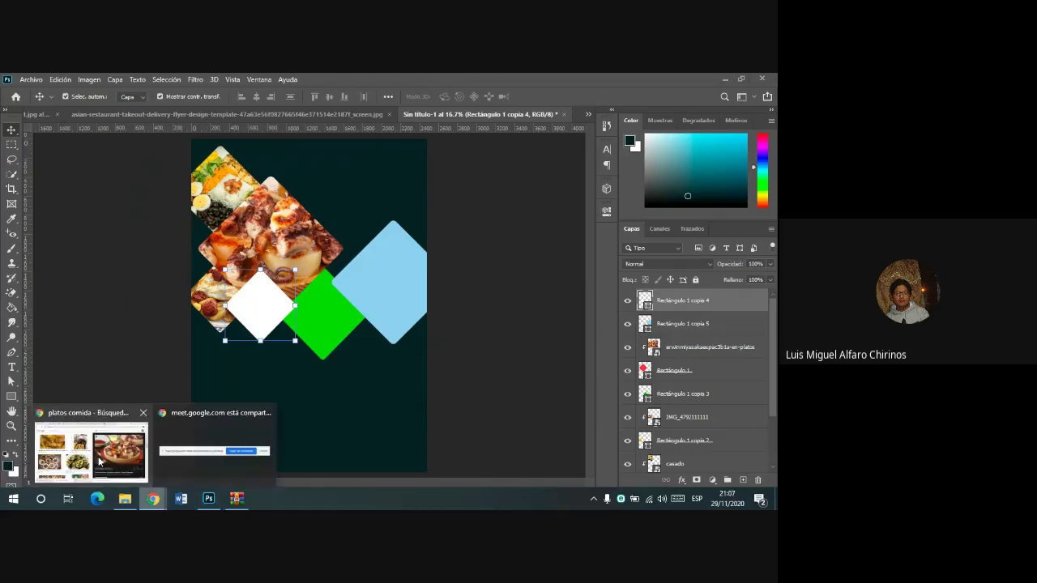
- Find the chicken-and-fries dish in the food results and save it with Guardar imagen como
left_click(100, 462)
scroll(702, 378, "down", 5)
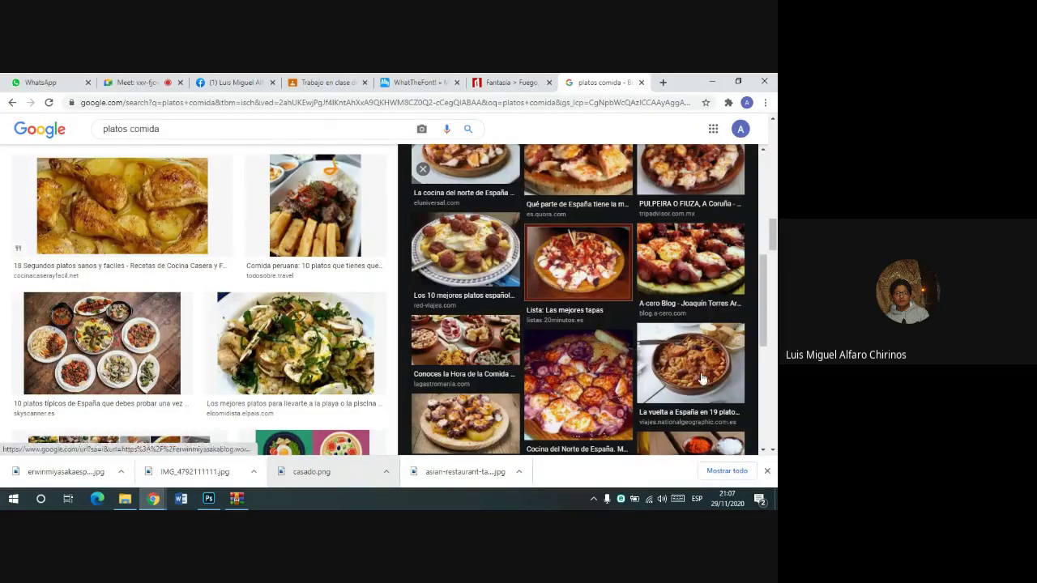
scroll(340, 295, "down", 3)
scroll(341, 295, "down", 2)
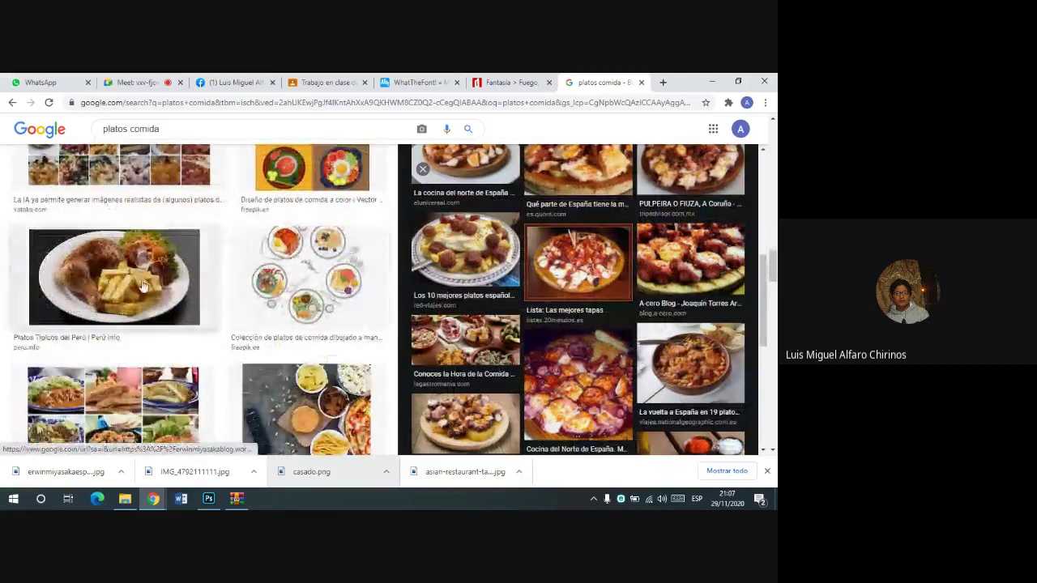
left_click(198, 293)
right_click(631, 217)
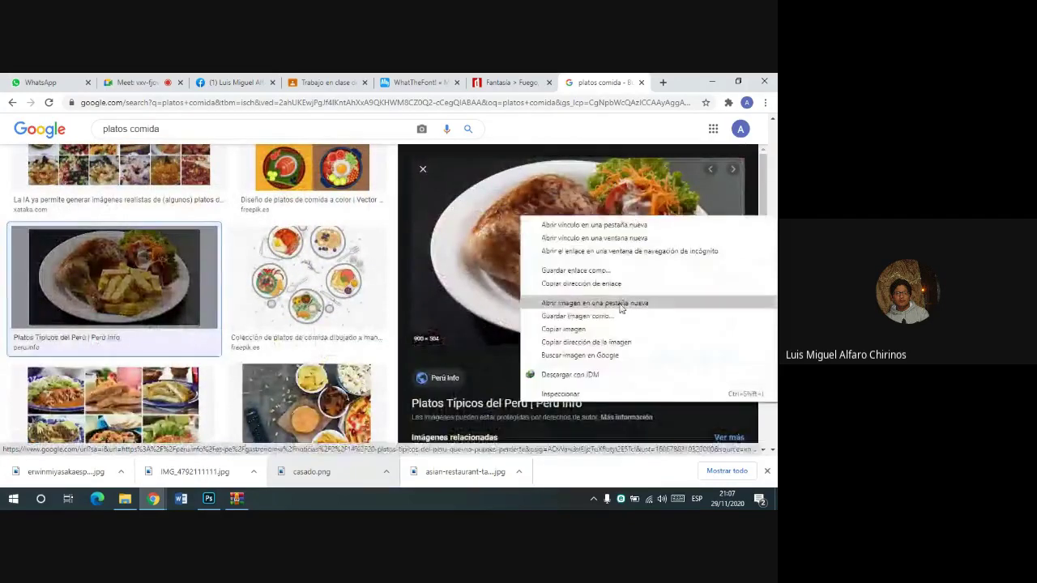
left_click(603, 316)
left_click(291, 326)
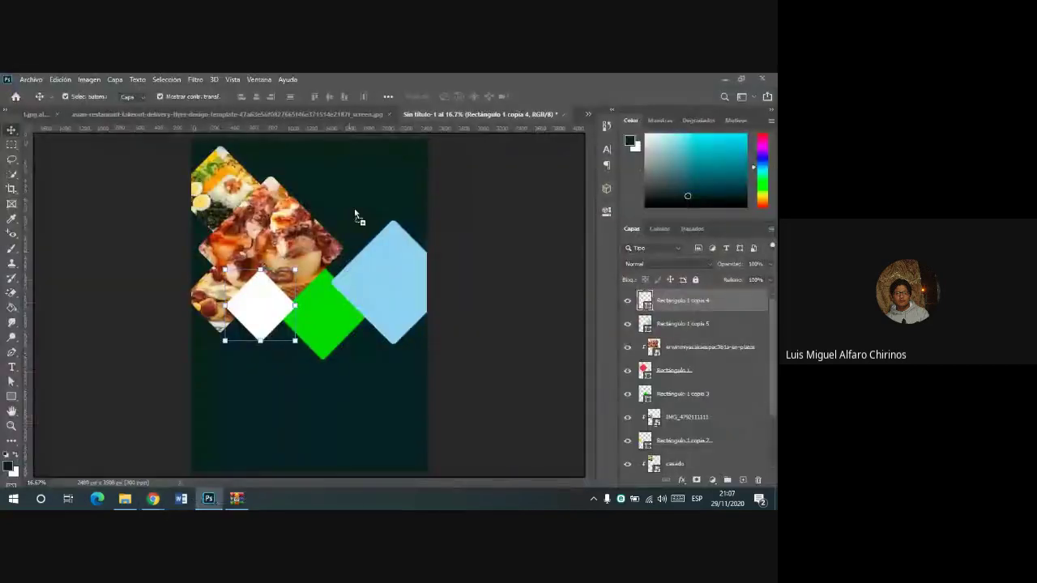
- Place the chicken photo above the green diamond, scale it to about 48%, and clip it
left_click_drag(42, 472, 371, 225)
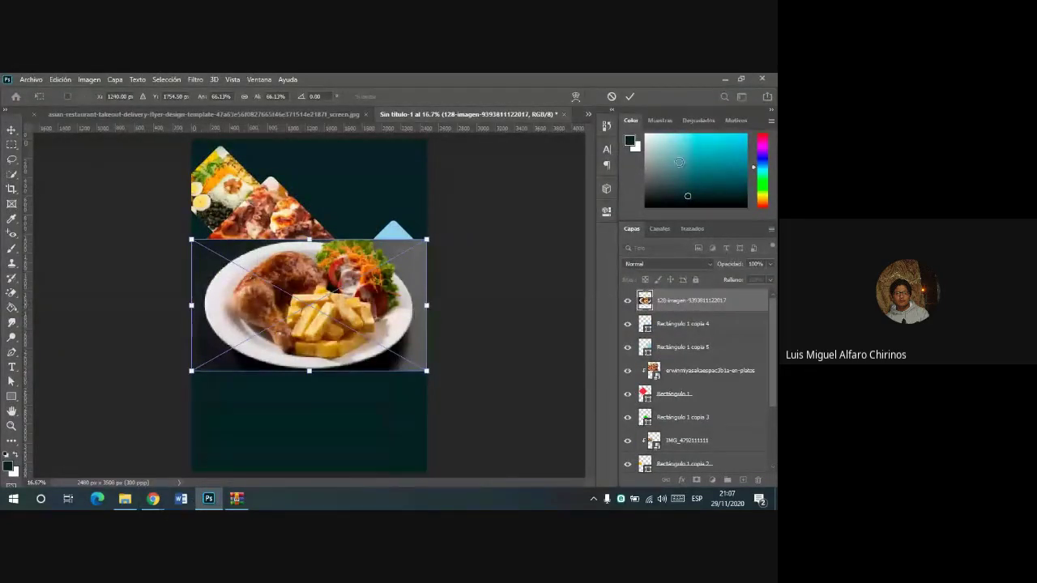
left_click(629, 97)
left_click_drag(709, 301, 687, 399)
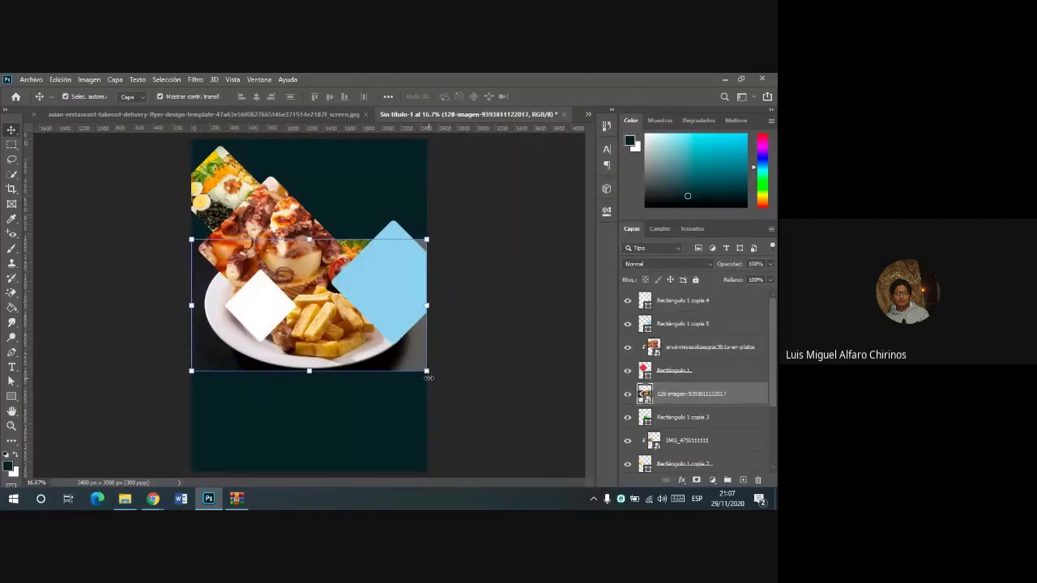
left_click_drag(429, 378, 345, 356)
mouse_move(315, 317)
left_mouse_down()
mouse_move(427, 339)
mouse_move(366, 323)
mouse_move(385, 368)
left_mouse_up()
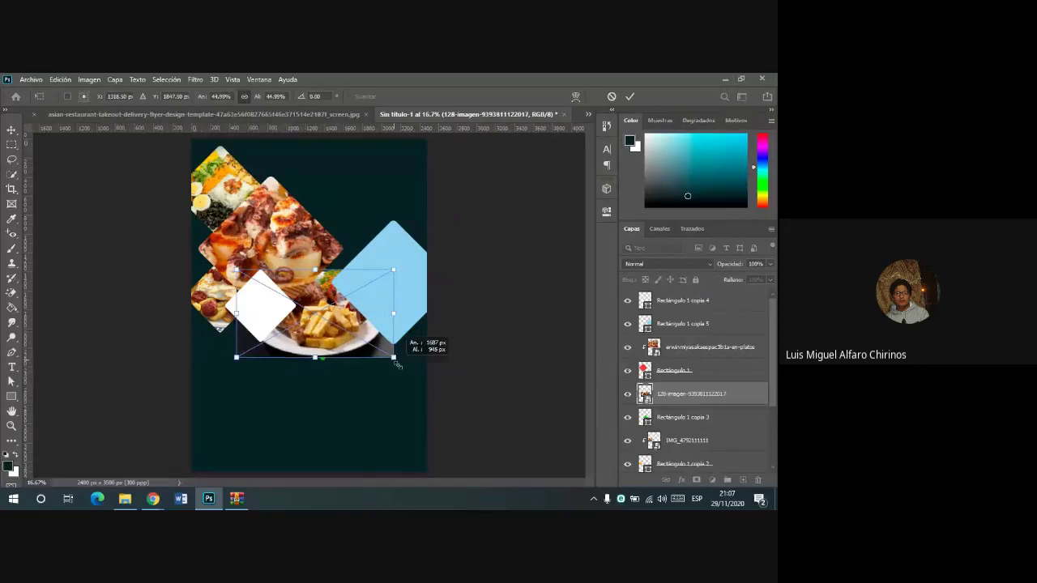
mouse_move(334, 328)
left_mouse_down()
mouse_move(369, 328)
mouse_move(364, 320)
left_mouse_up()
left_click(685, 403, "alt")
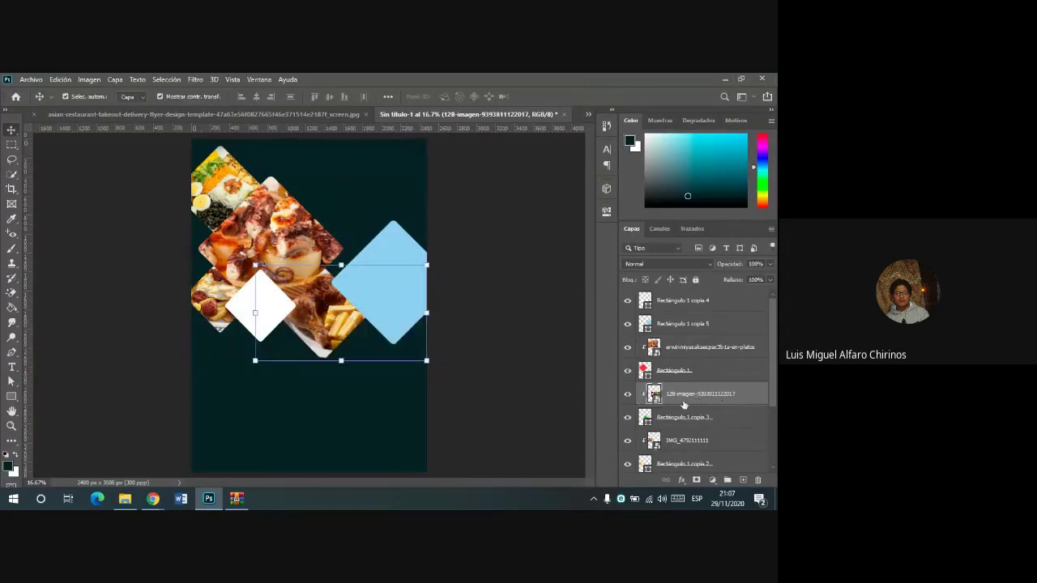
left_click(413, 399)
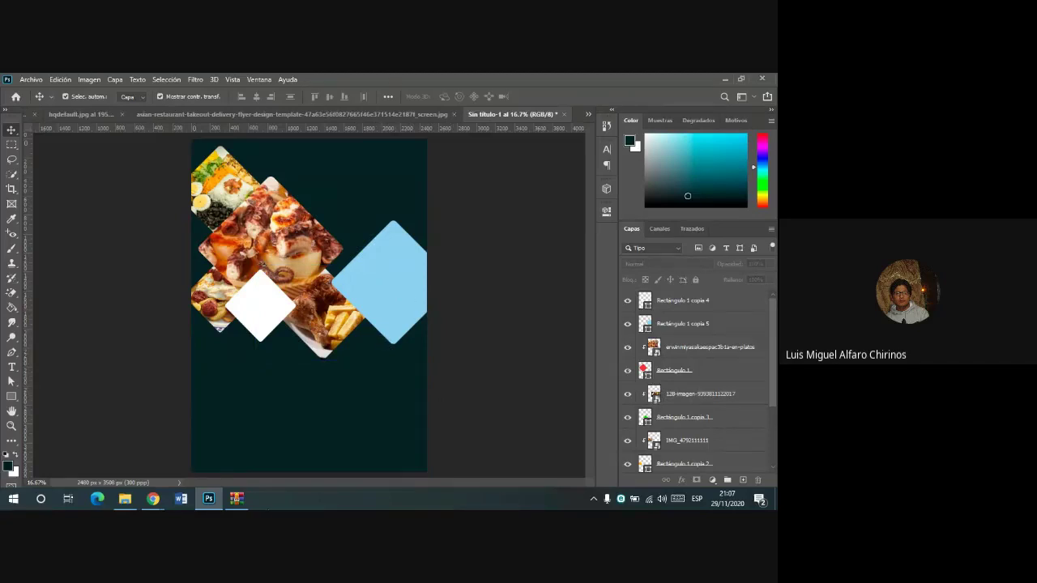
- Return to Chrome's food image results and scroll down to the ceviche dish
left_click(147, 500)
left_click(84, 450)
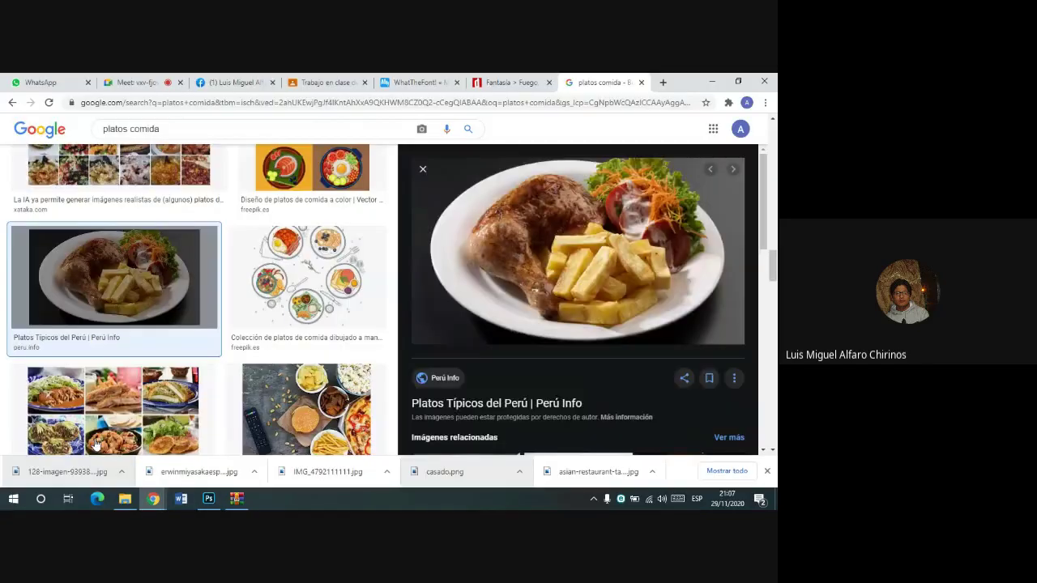
scroll(562, 326, "down", 5)
scroll(562, 326, "down", 3)
scroll(146, 219, "down", 3)
scroll(150, 217, "down", 3)
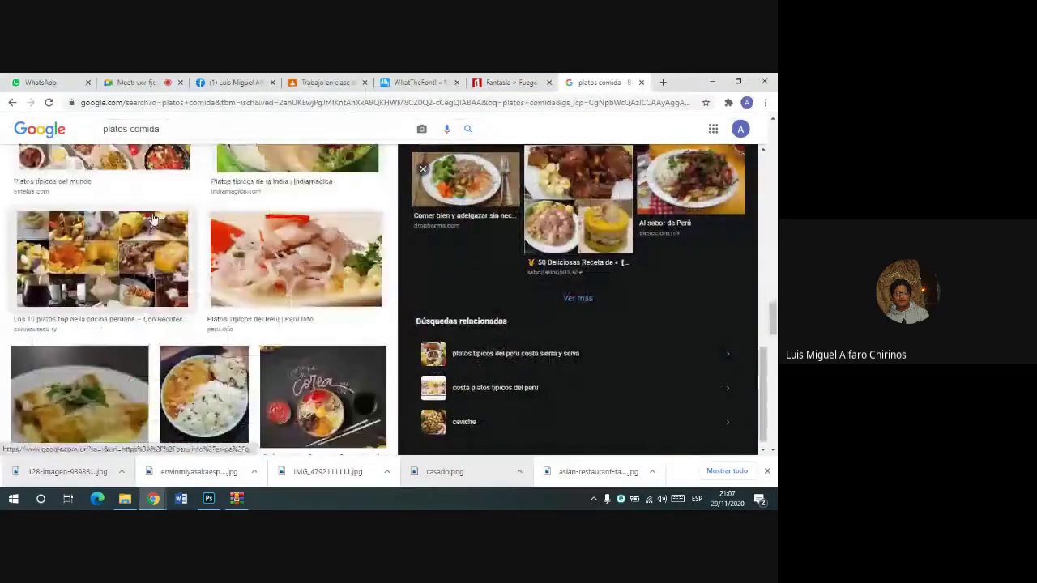
scroll(154, 216, "down", 3)
scroll(153, 215, "down", 3)
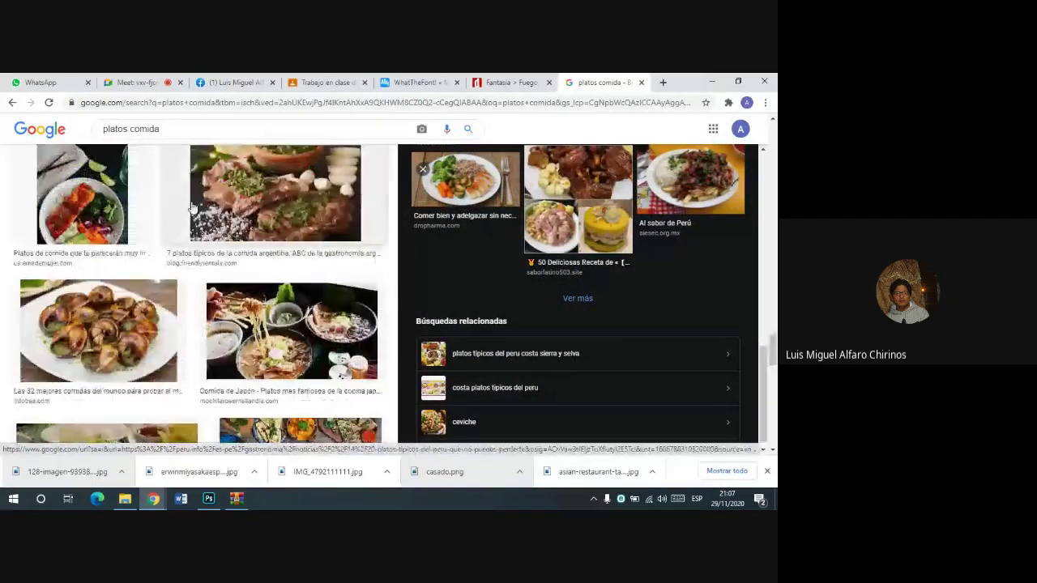
scroll(162, 211, "down", 3)
- Save the ceviche dish photo as ceviche-peruano.jpg
scroll(187, 202, "down", 3)
scroll(193, 198, "up", 2)
left_click(162, 243)
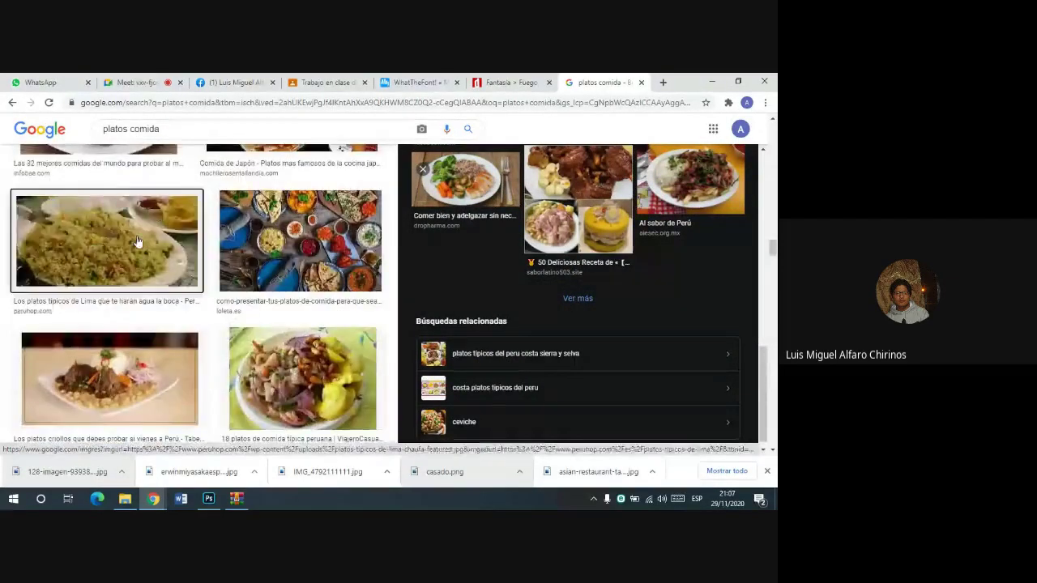
scroll(242, 243, "down", 2)
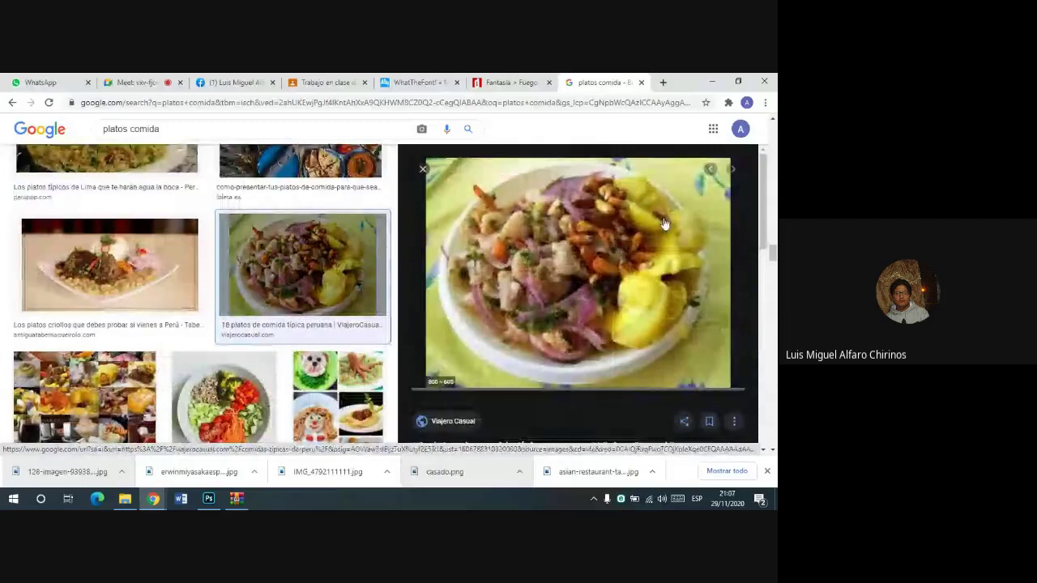
right_click(521, 231)
left_click(578, 329)
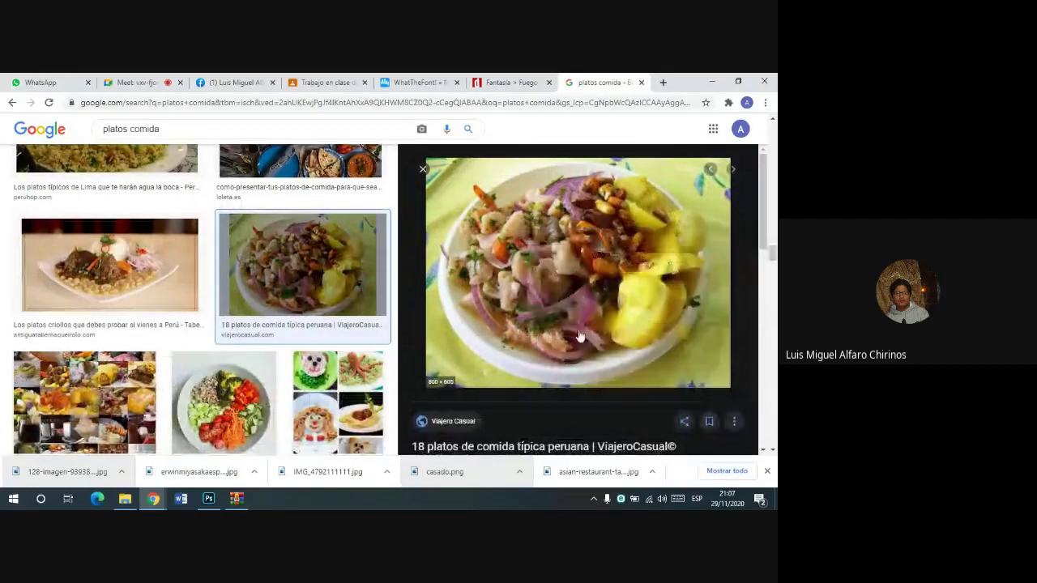
left_click(292, 328)
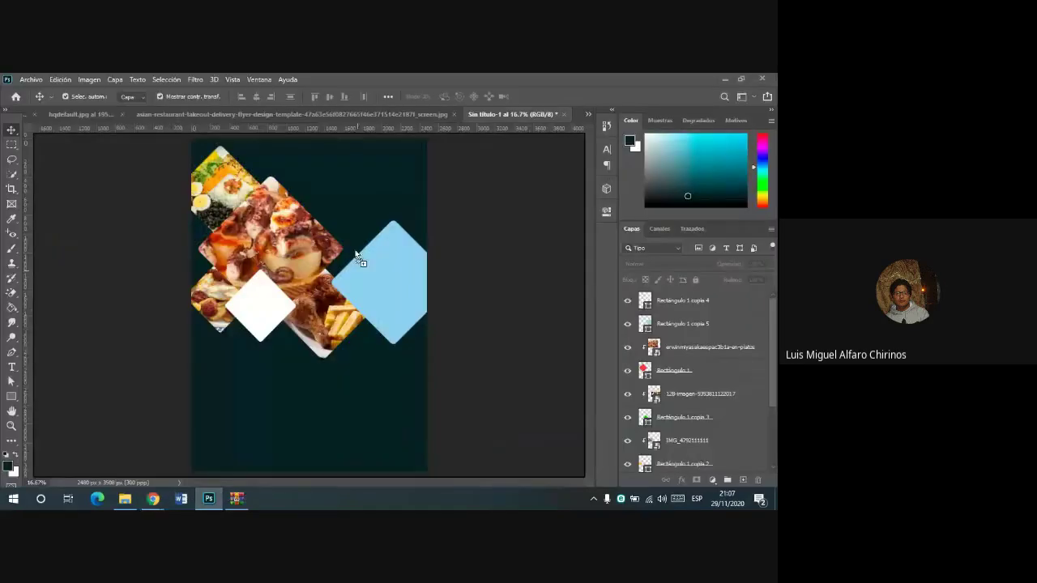
- Place the ceviche photo above Rectángulo 1 copia 5, scale it to about 54%, and clip it
mouse_move(209, 497)
left_mouse_down()
mouse_move(367, 338)
mouse_move(445, 305)
mouse_move(467, 310)
left_mouse_up()
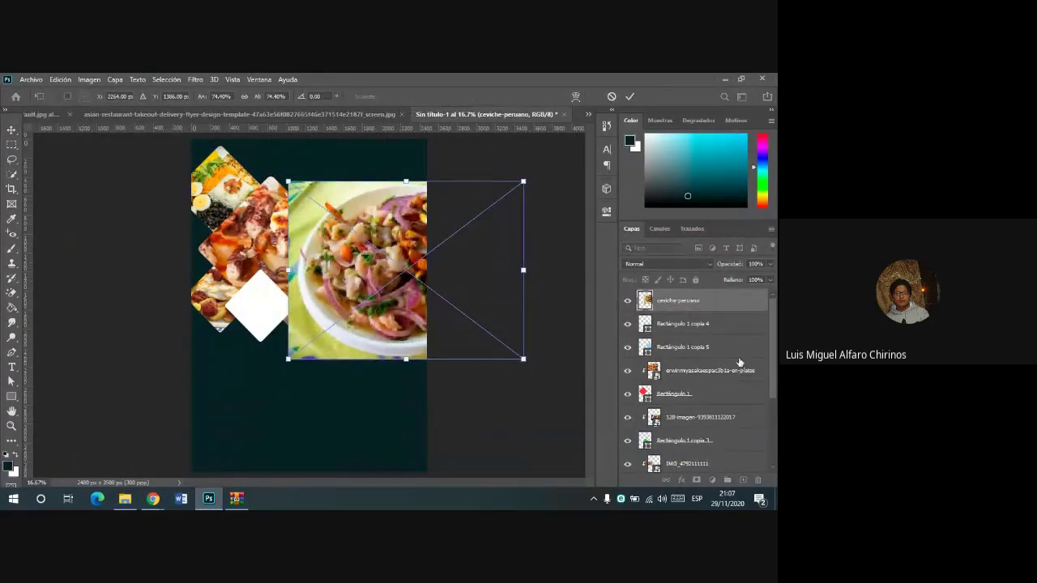
left_click(630, 97)
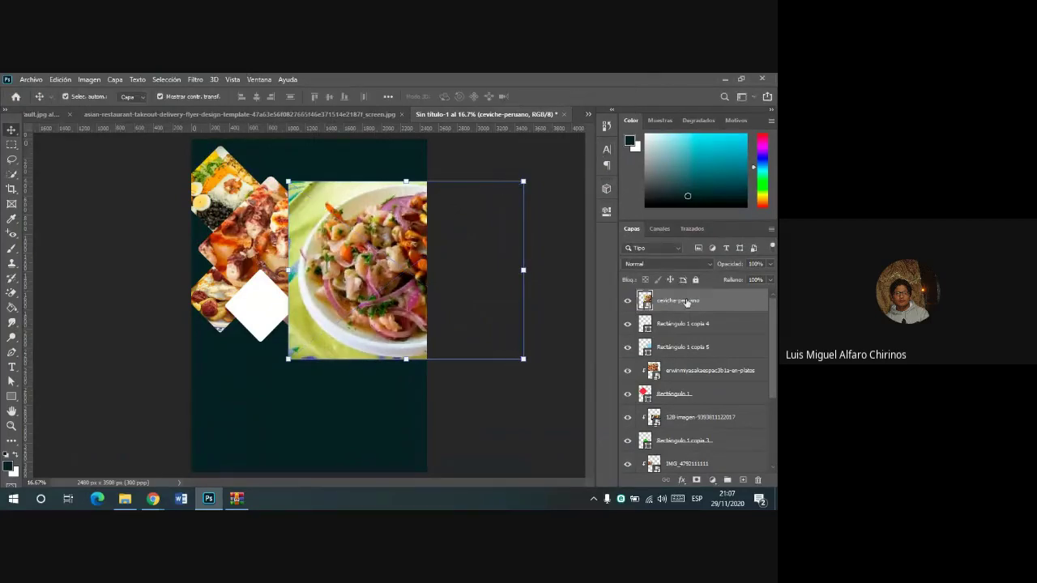
left_click_drag(681, 335, 681, 336)
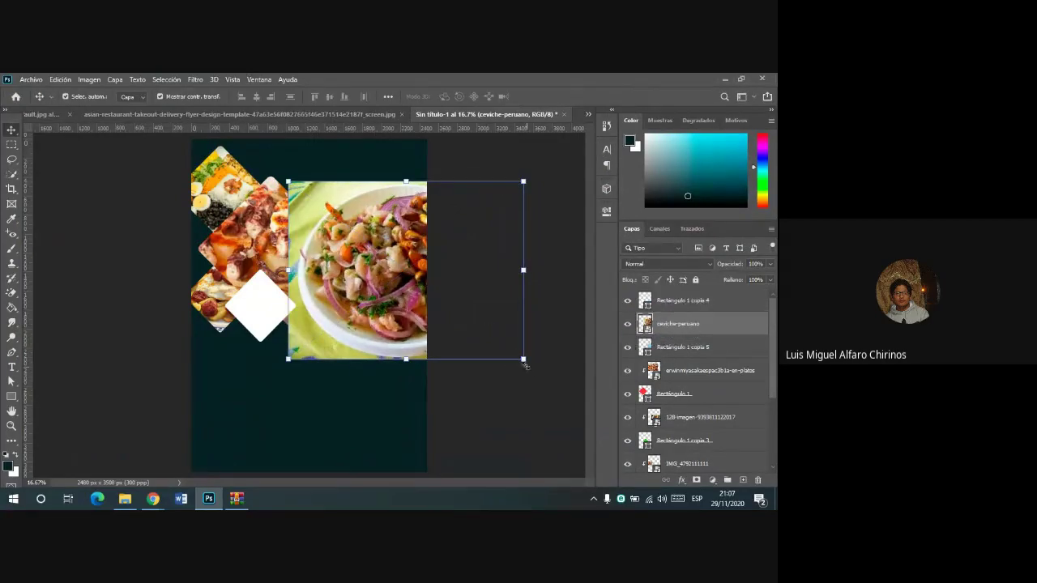
left_click_drag(525, 363, 440, 296)
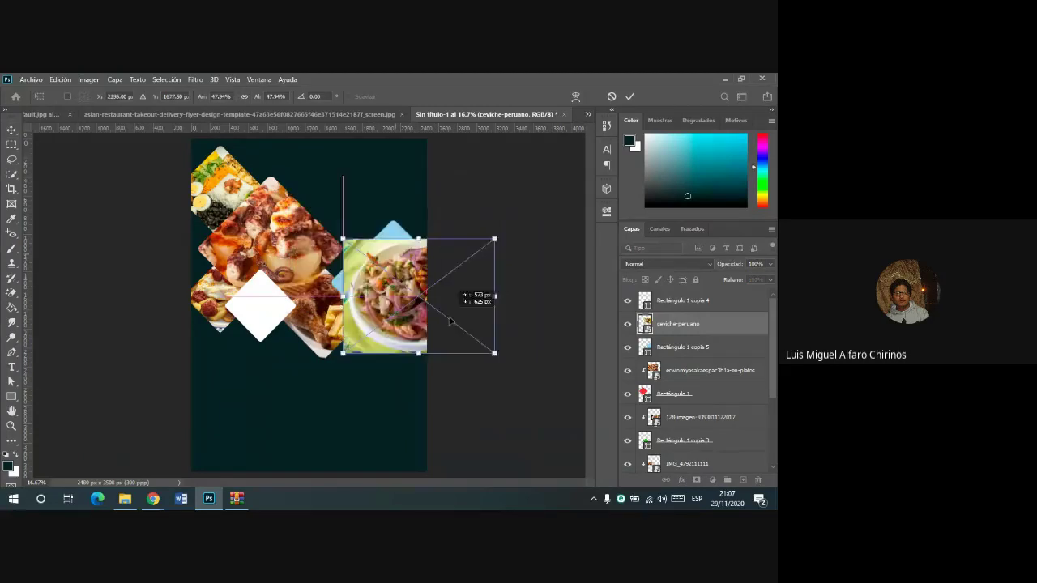
left_click_drag(394, 253, 404, 293)
left_click_drag(446, 338, 466, 345)
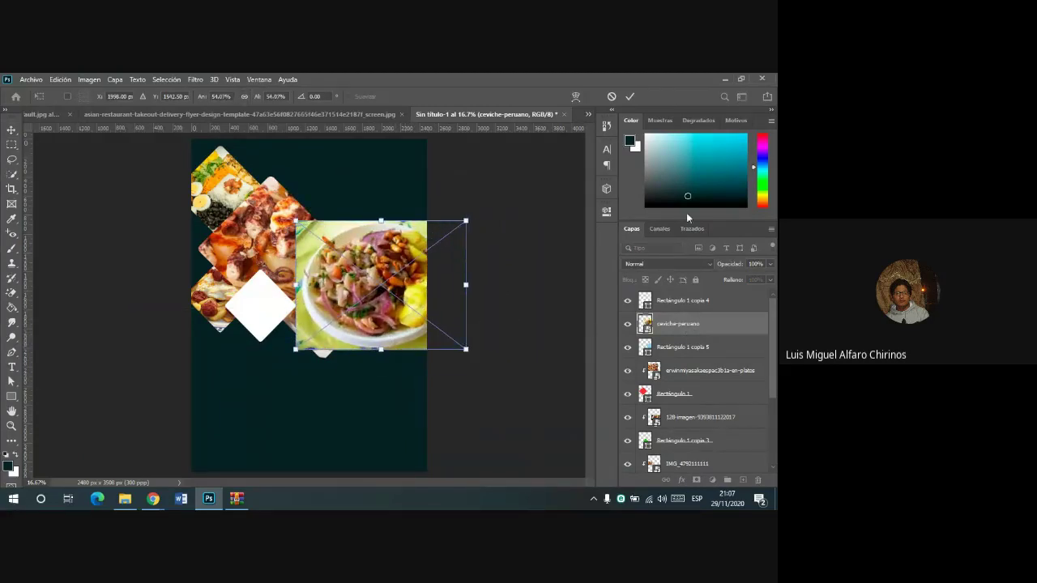
left_click(701, 335, "alt")
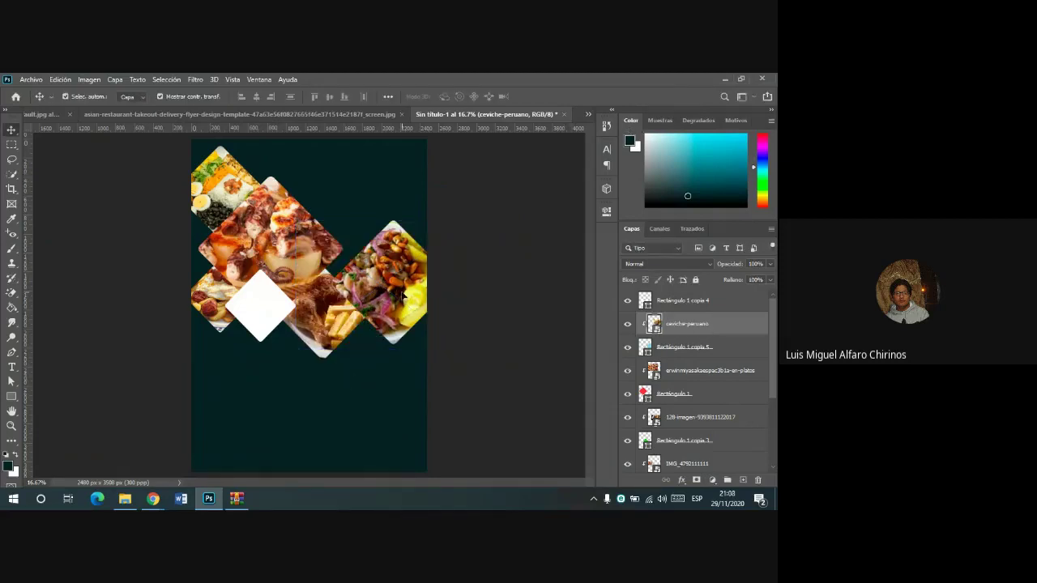
left_click_drag(398, 296, 435, 296)
- Rescale the central octopus photo slightly smaller within its diamond
left_click(266, 266)
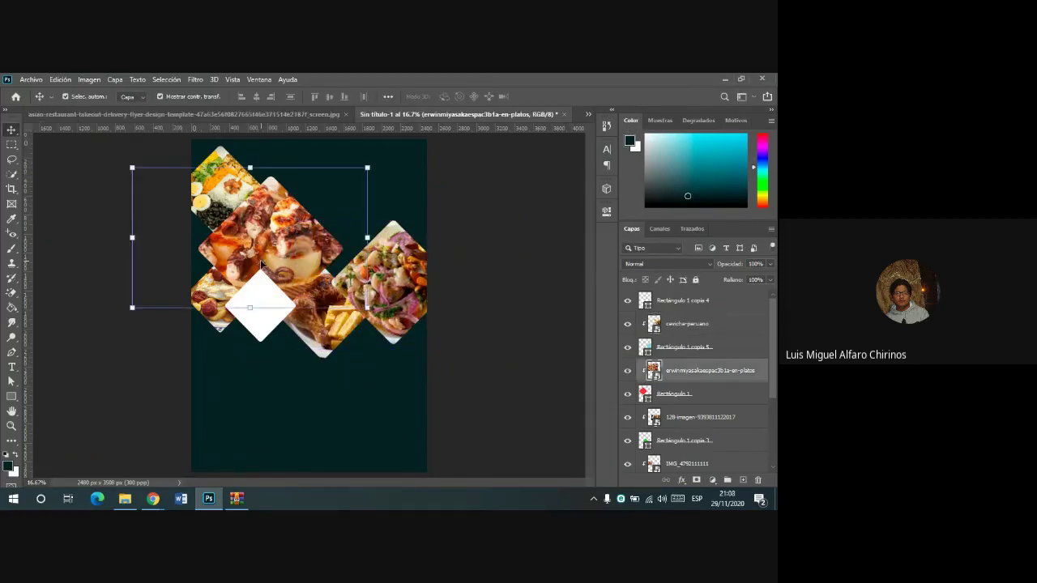
left_click_drag(367, 167, 356, 176)
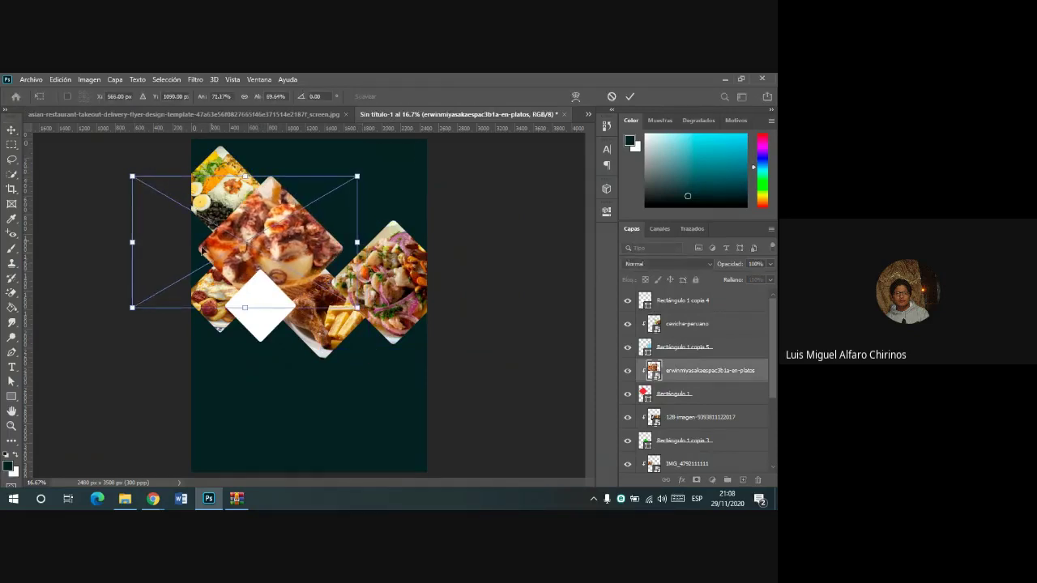
left_click_drag(144, 310, 134, 306)
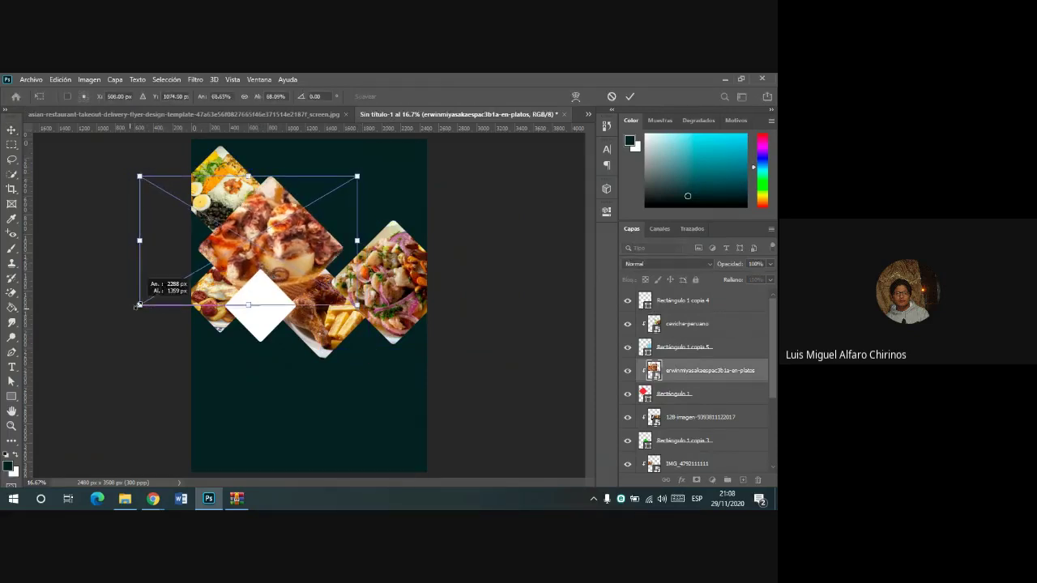
left_click(630, 99)
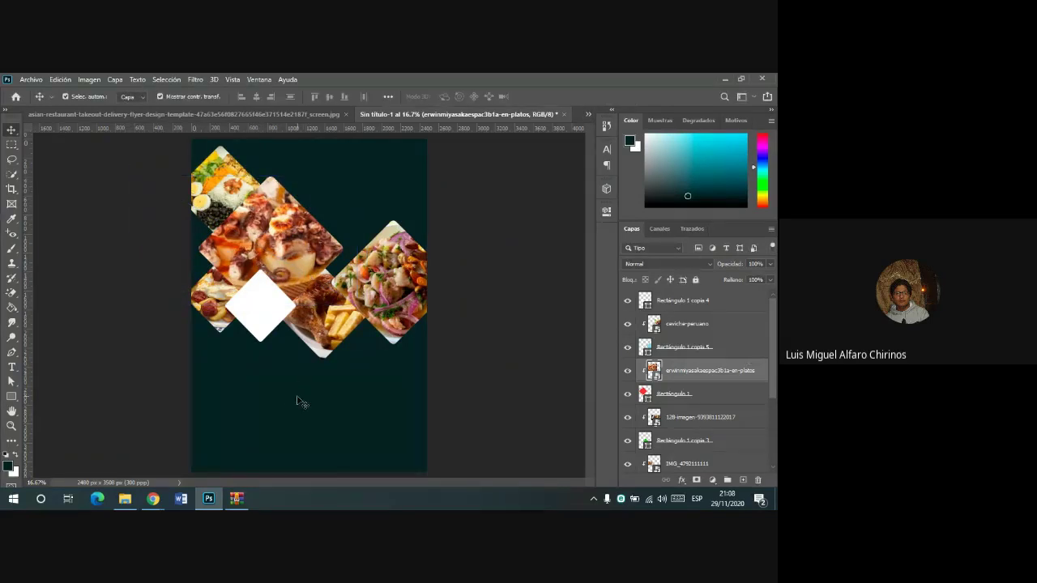
left_click(174, 166)
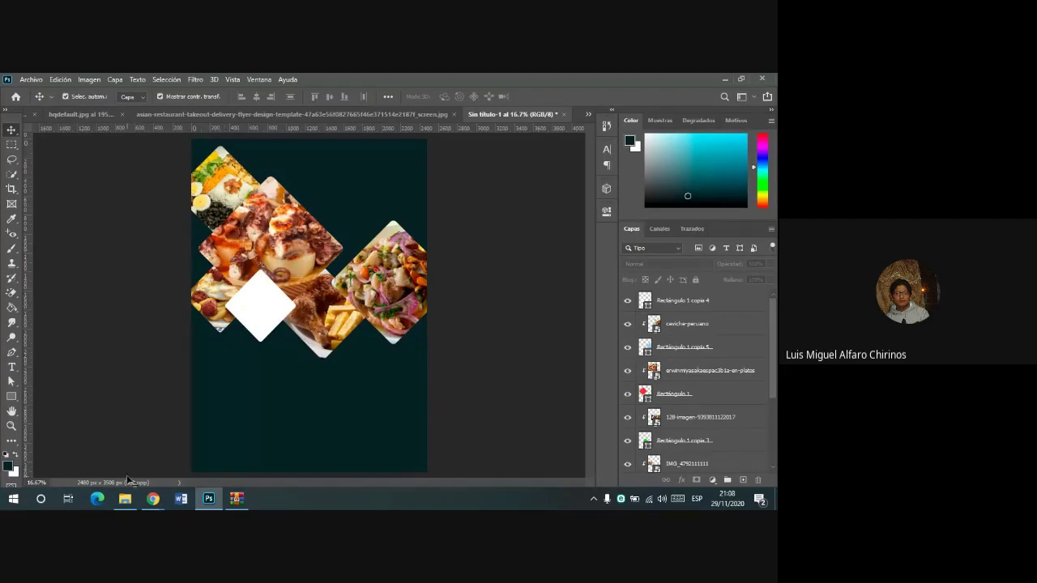
left_click(153, 498)
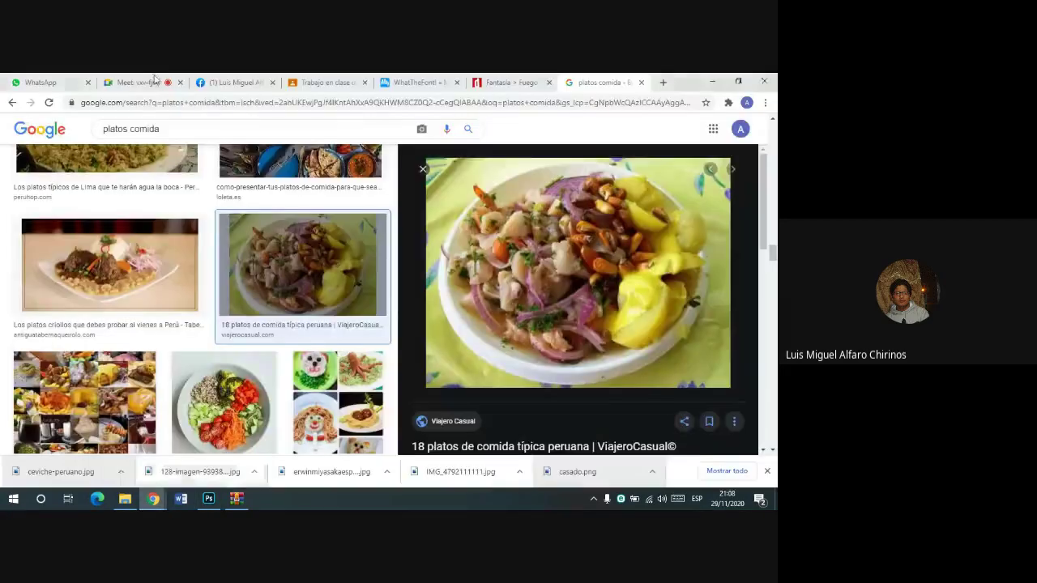
left_click(215, 445)
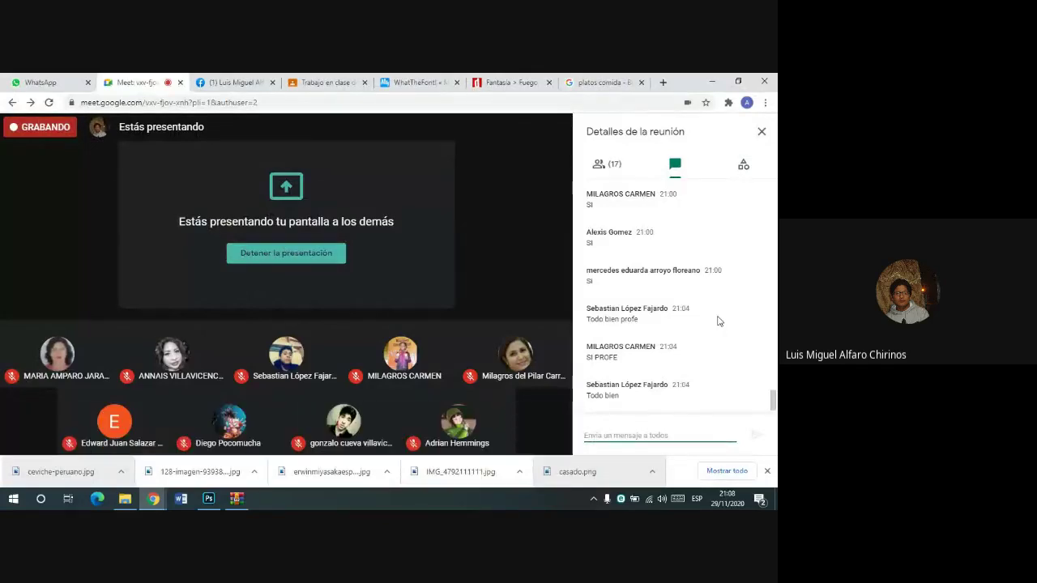
left_click(203, 503)
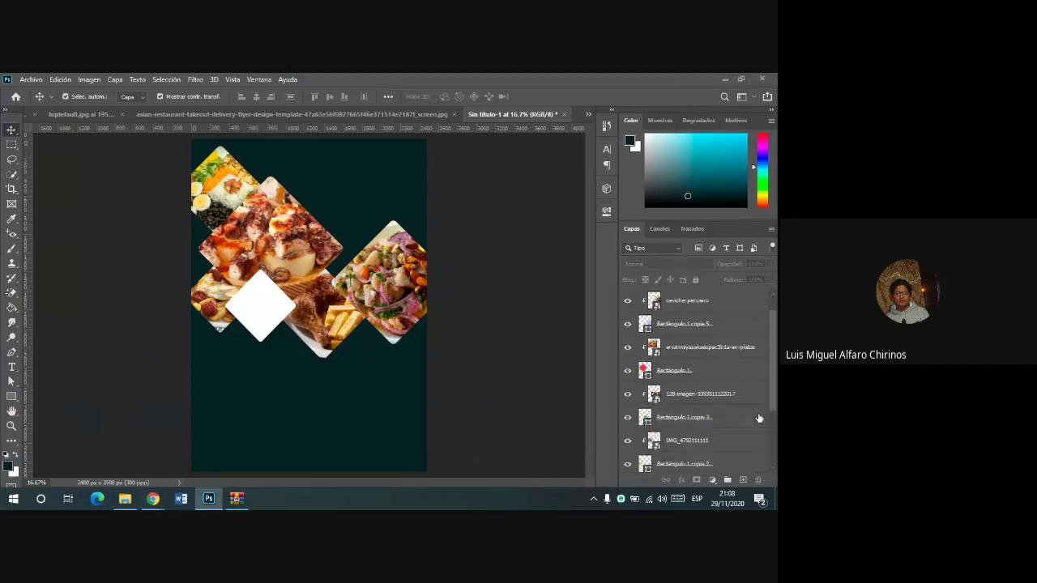
left_click(402, 118)
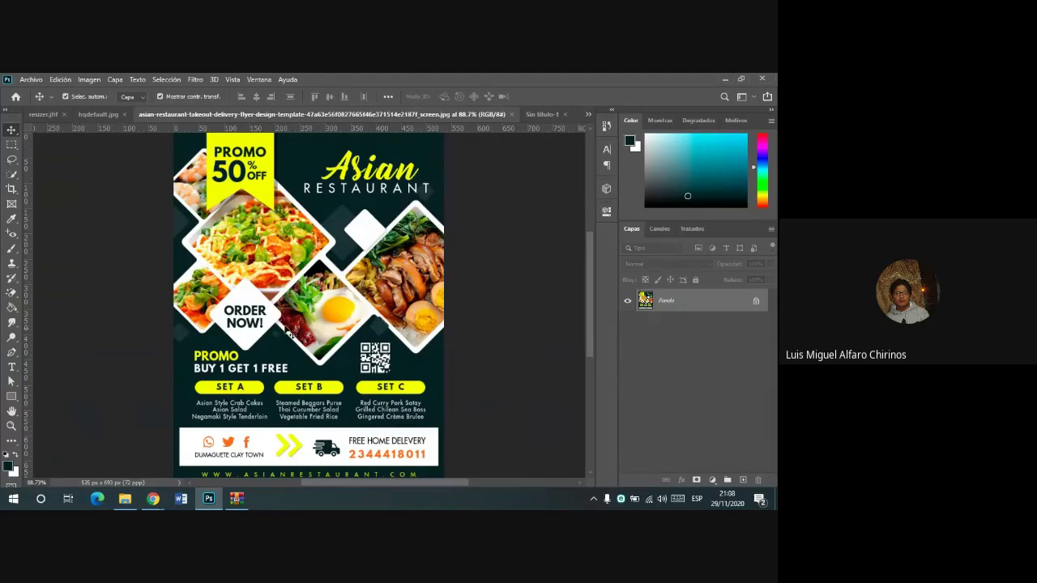
left_click(541, 114)
scroll(726, 344, "down", 1)
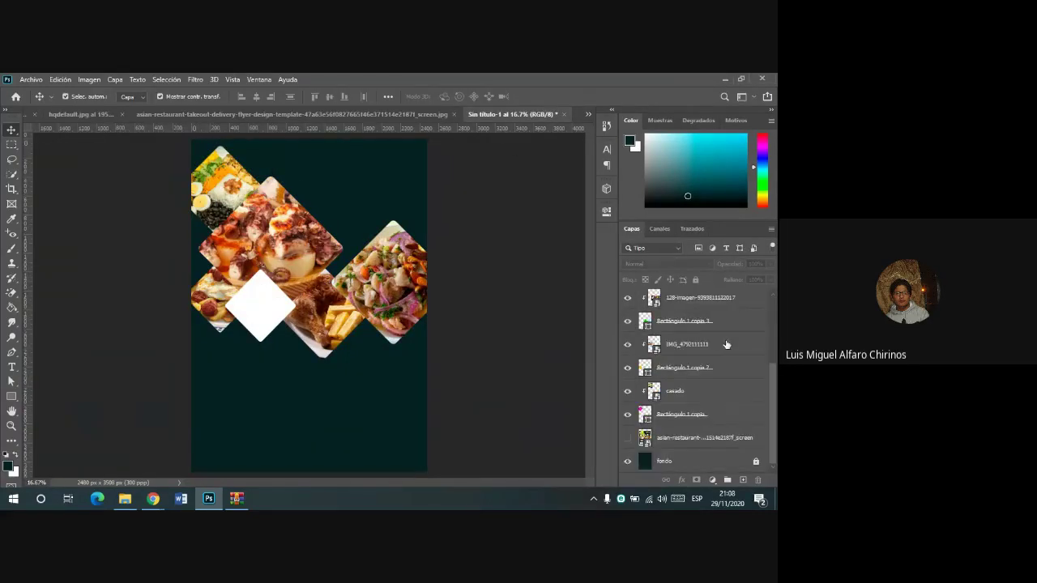
left_click(698, 413)
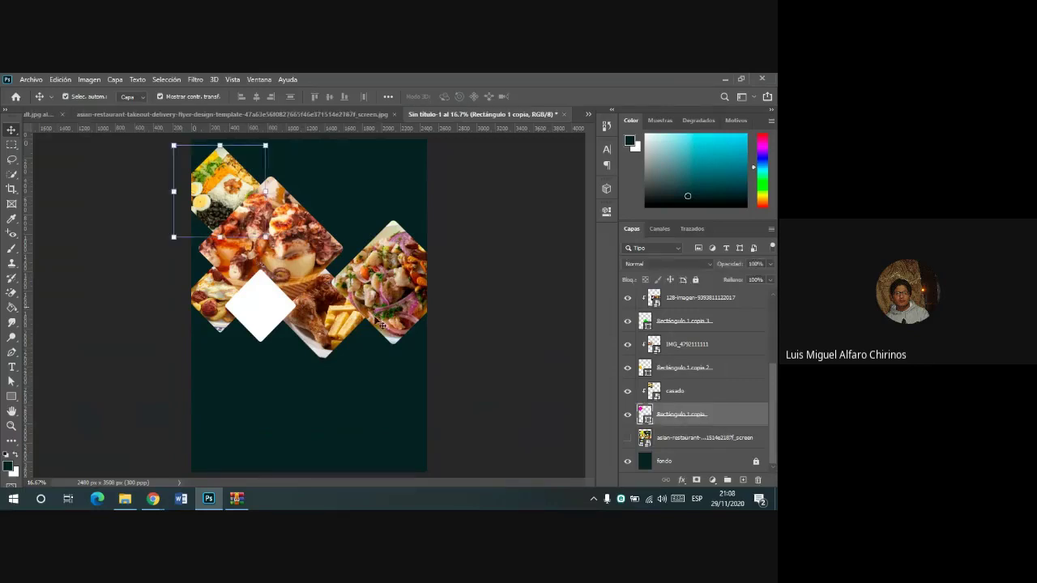
- Give the top-left diamond layer a 40 px #f7f7f7 near-white stroke through Blending Options
right_click(673, 416)
left_click(681, 480)
left_click(681, 479)
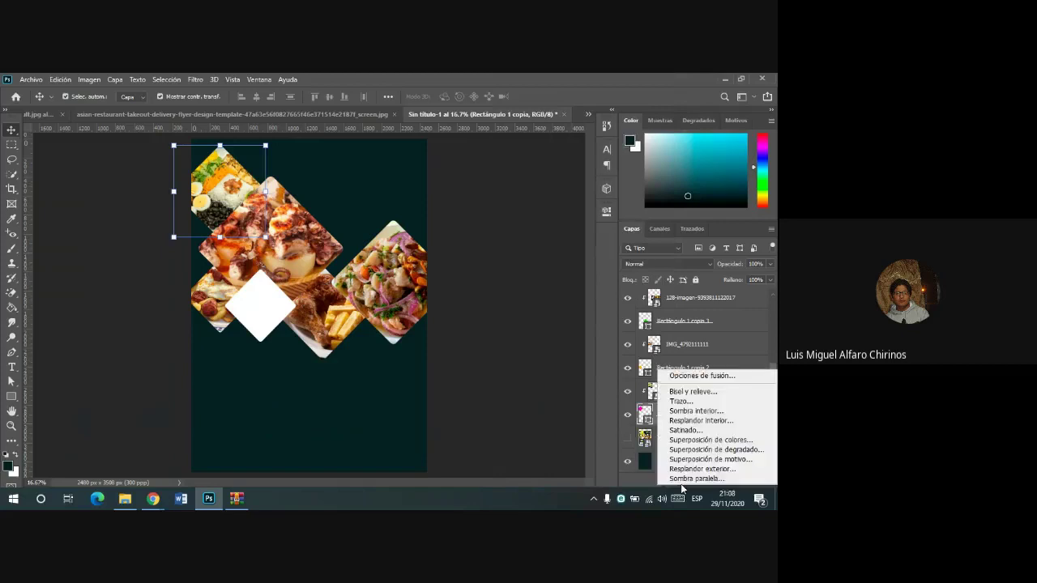
left_click(713, 375)
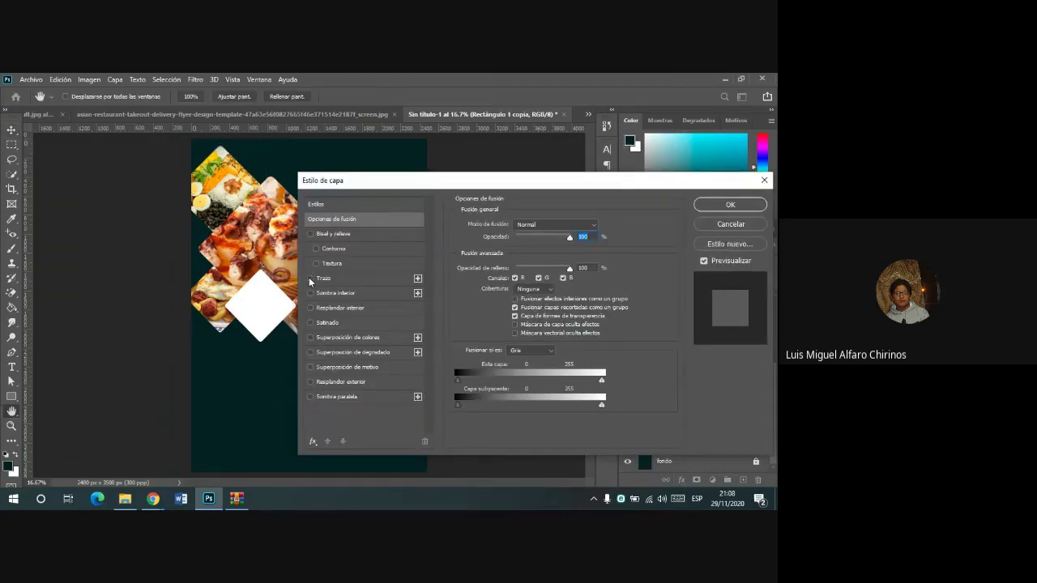
left_click(310, 279)
left_click(326, 280)
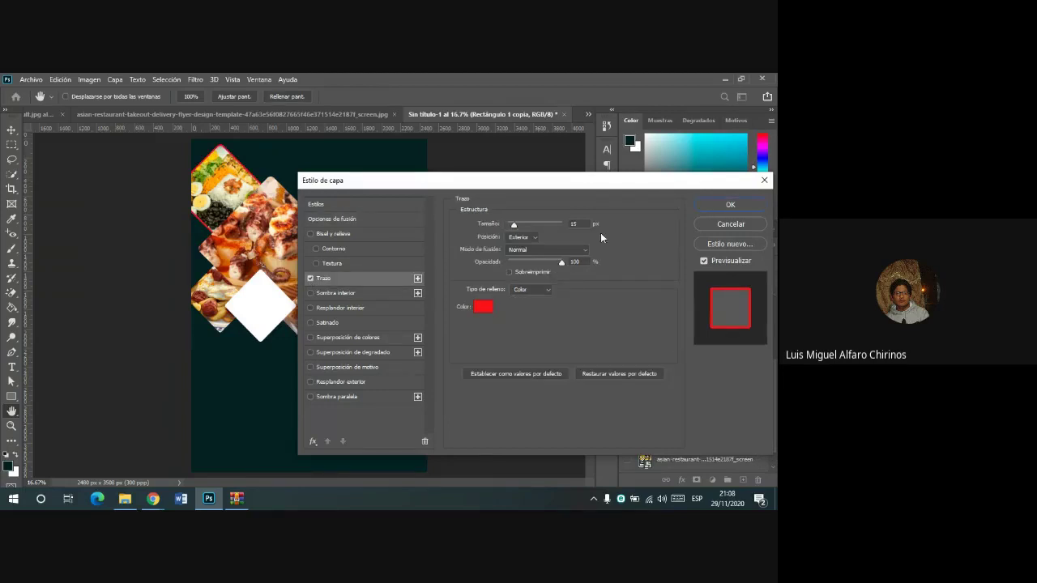
left_click(483, 308)
left_click(325, 189)
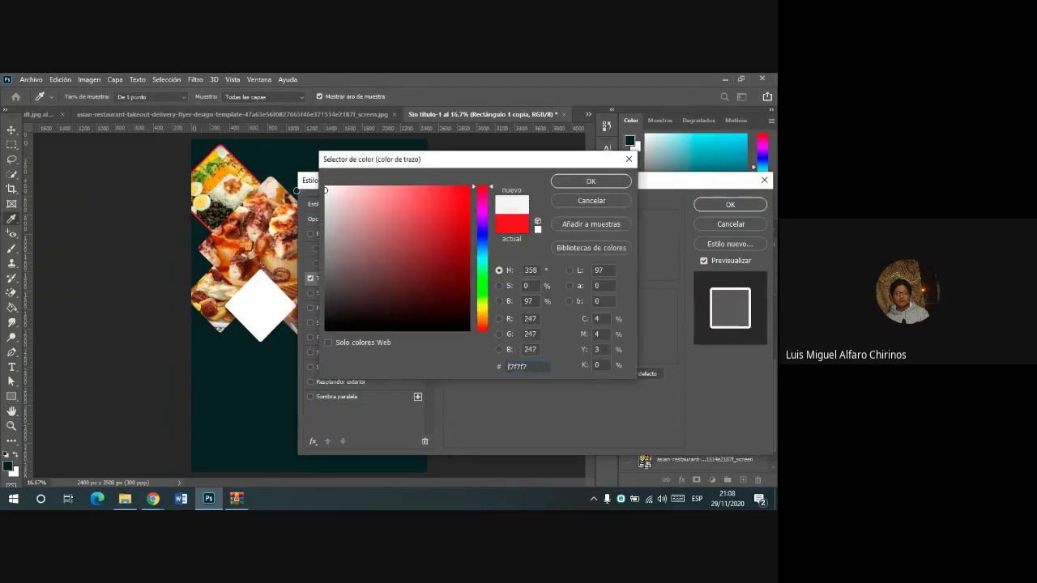
left_click(585, 181)
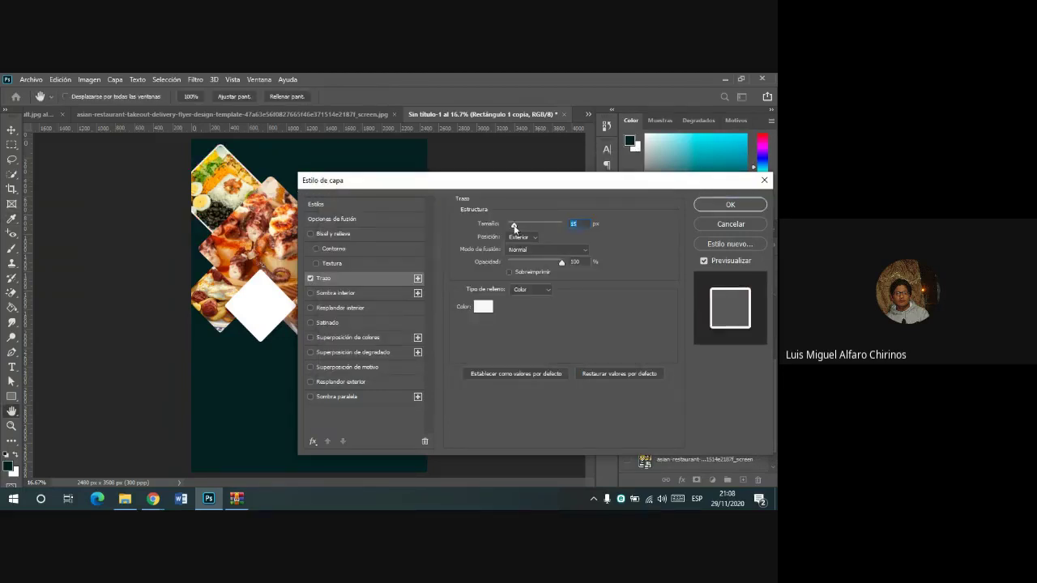
type("3")
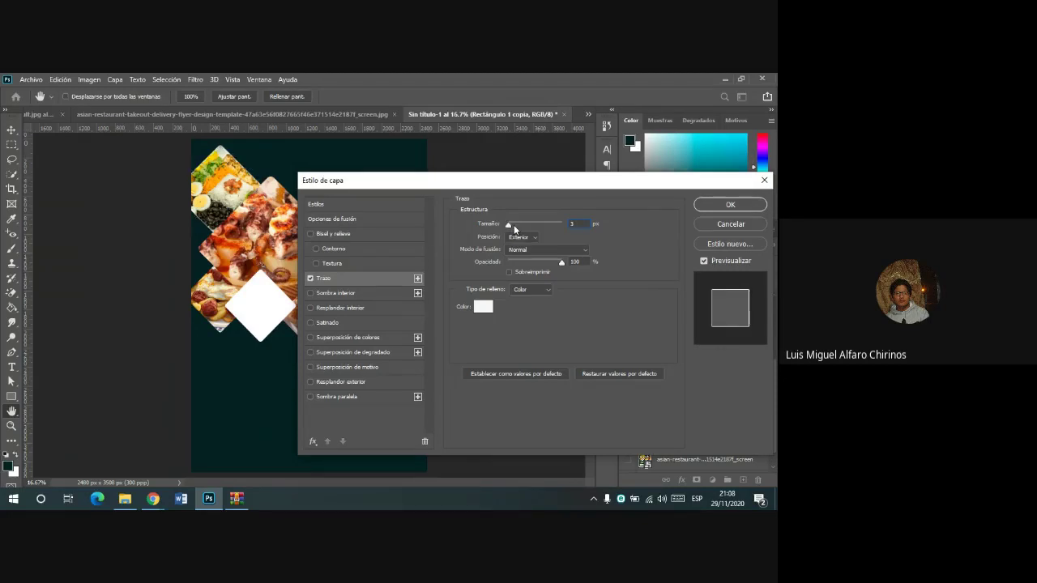
type("0")
key("BackSpace")
type("40")
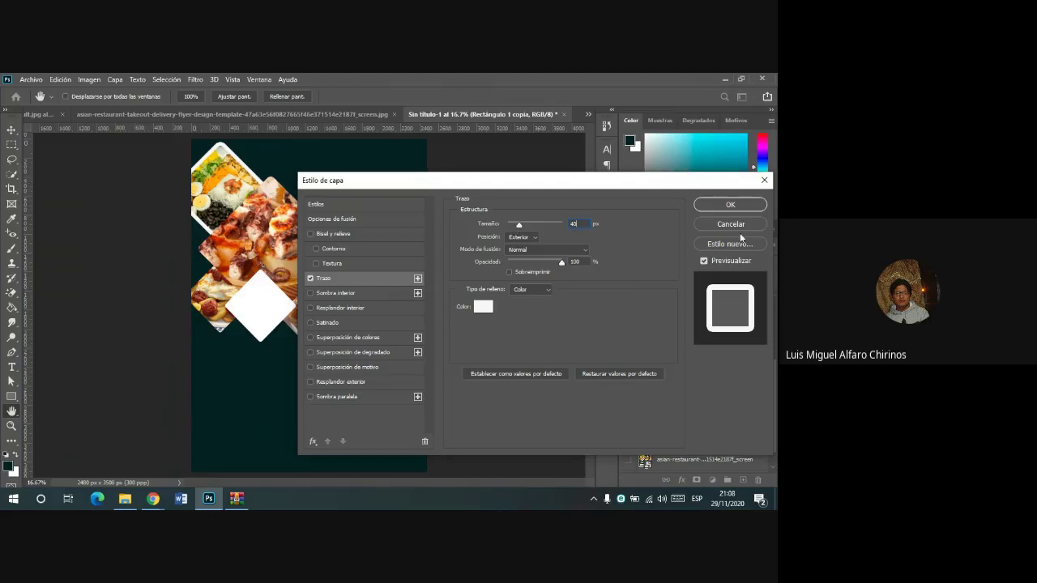
left_click(730, 205)
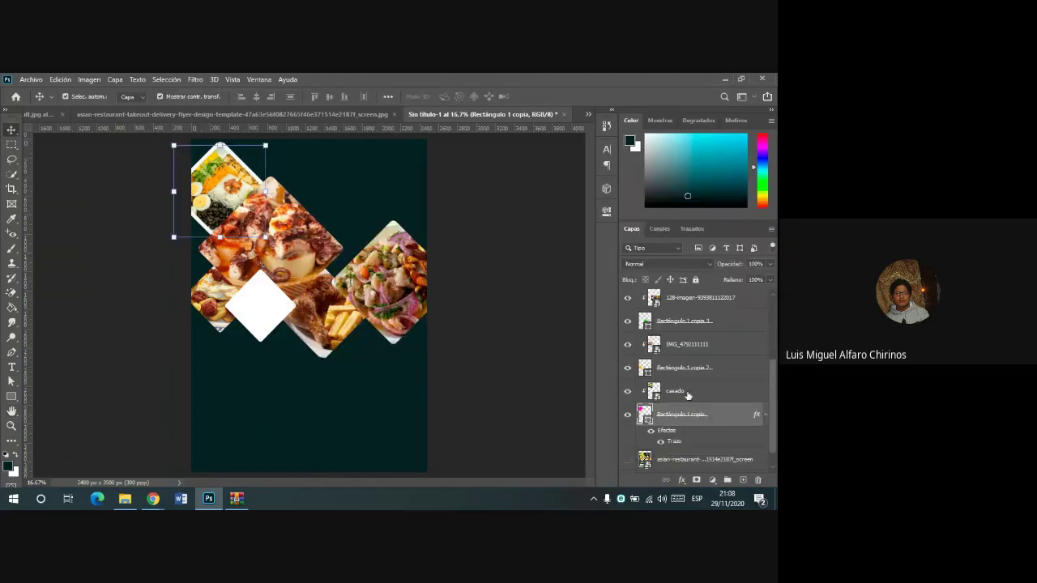
- Copy the outlined diamond's layer style and paste it onto the lower-left and bottom-centre diamonds
right_click(711, 420)
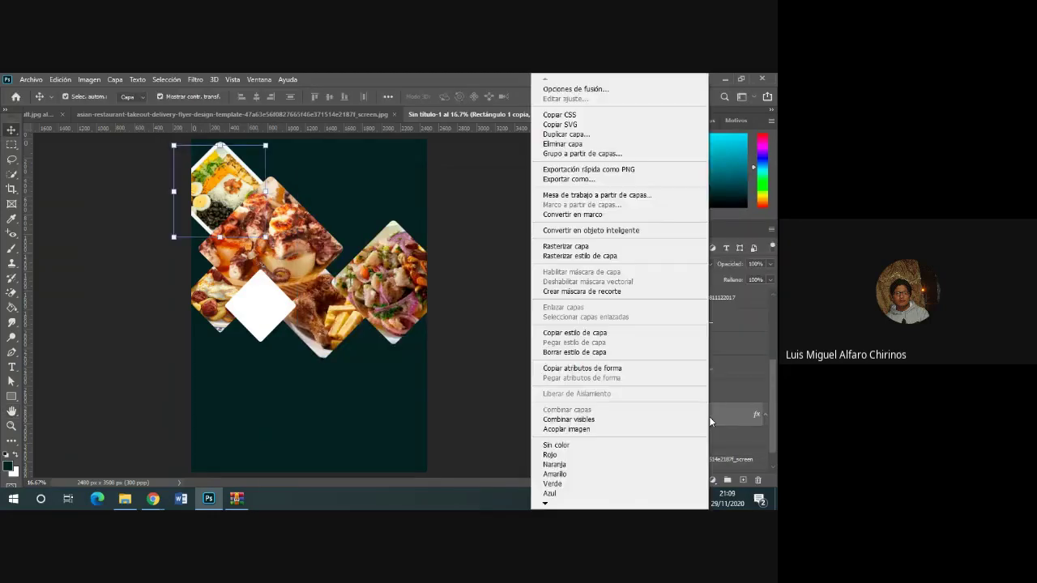
left_click(603, 333)
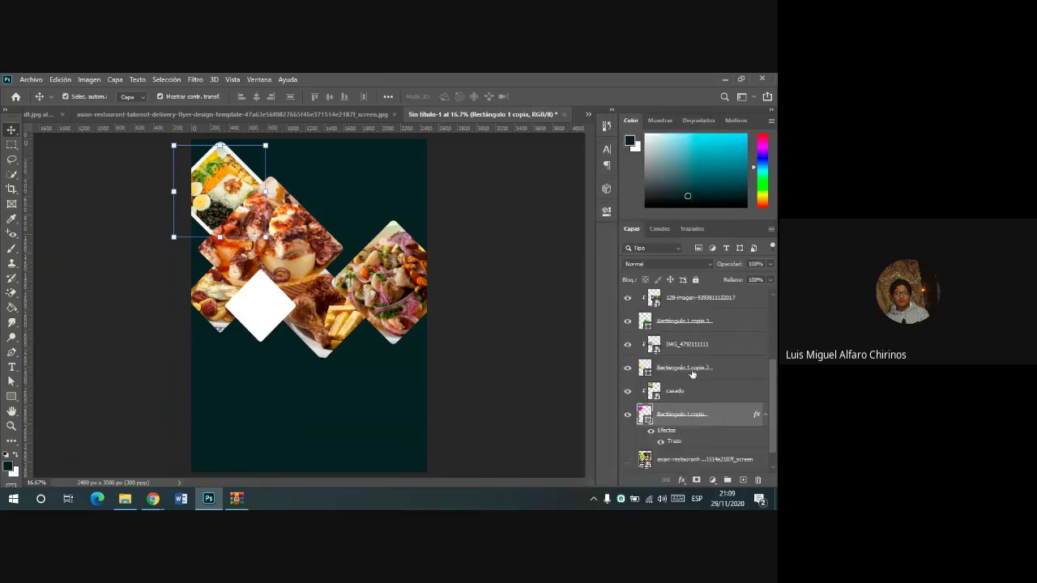
left_click(692, 371)
right_click(692, 371)
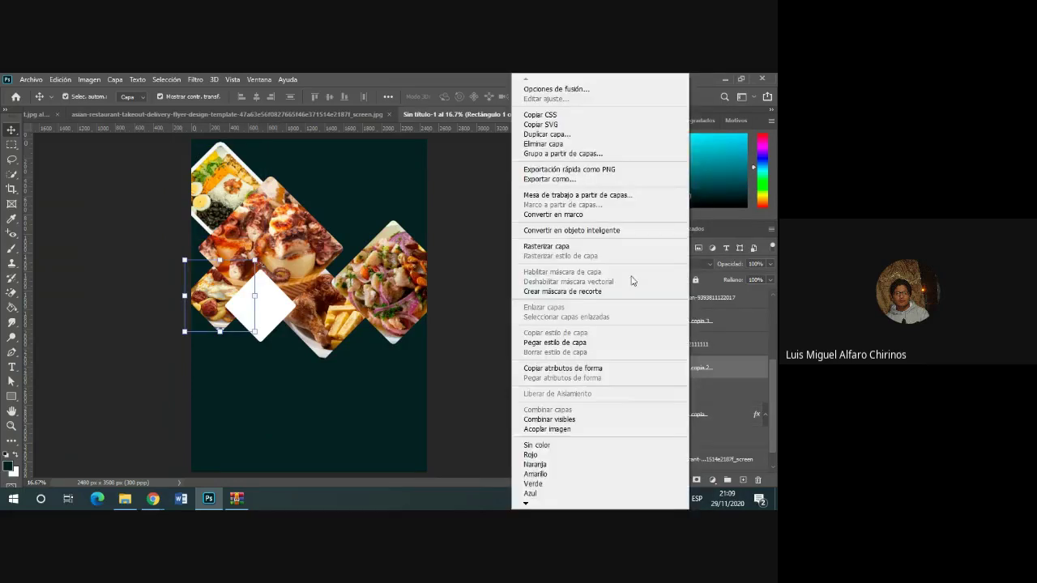
left_click(567, 342)
left_click(690, 322)
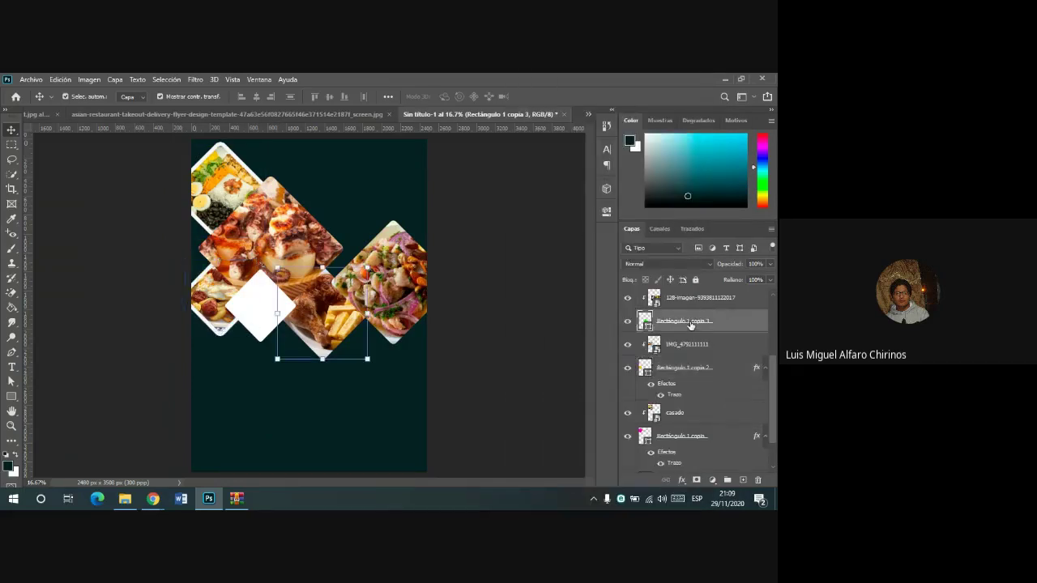
right_click(691, 324)
left_click(673, 344)
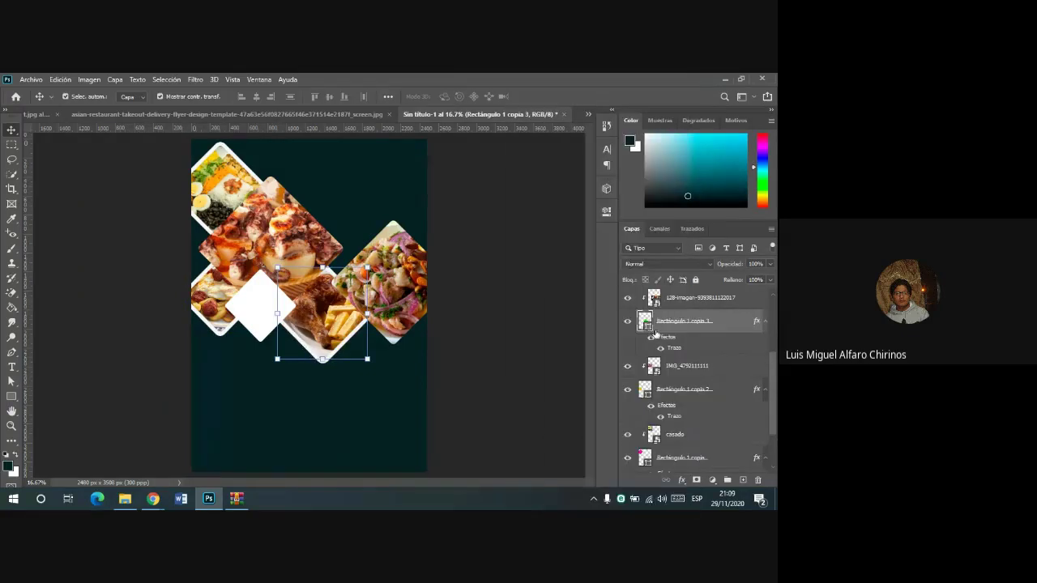
- Paste the same stroke style onto the large central and right diamond layers
left_click(675, 322)
right_click(680, 324)
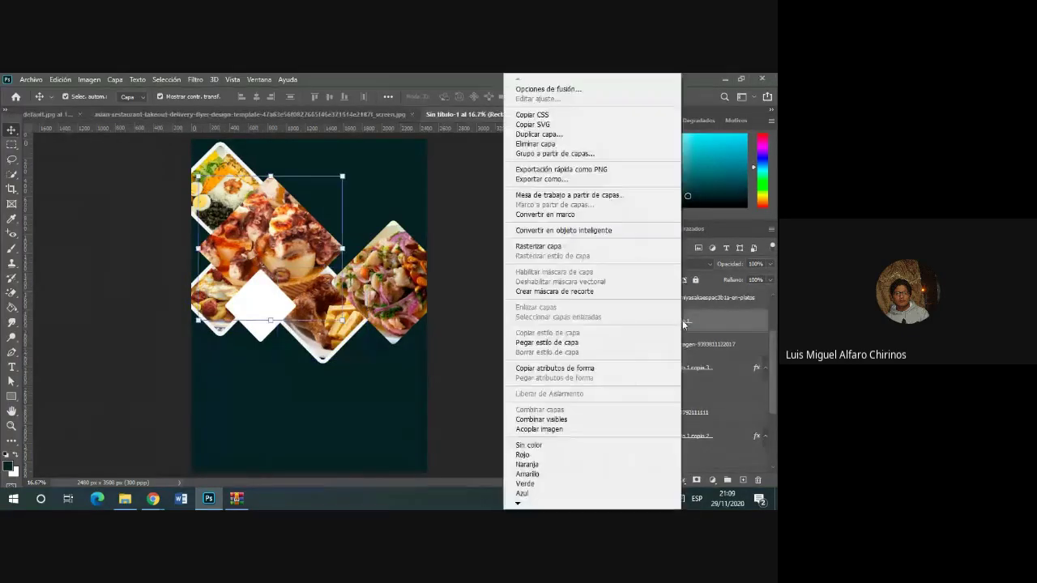
left_click(570, 343)
scroll(686, 322, "up", 2)
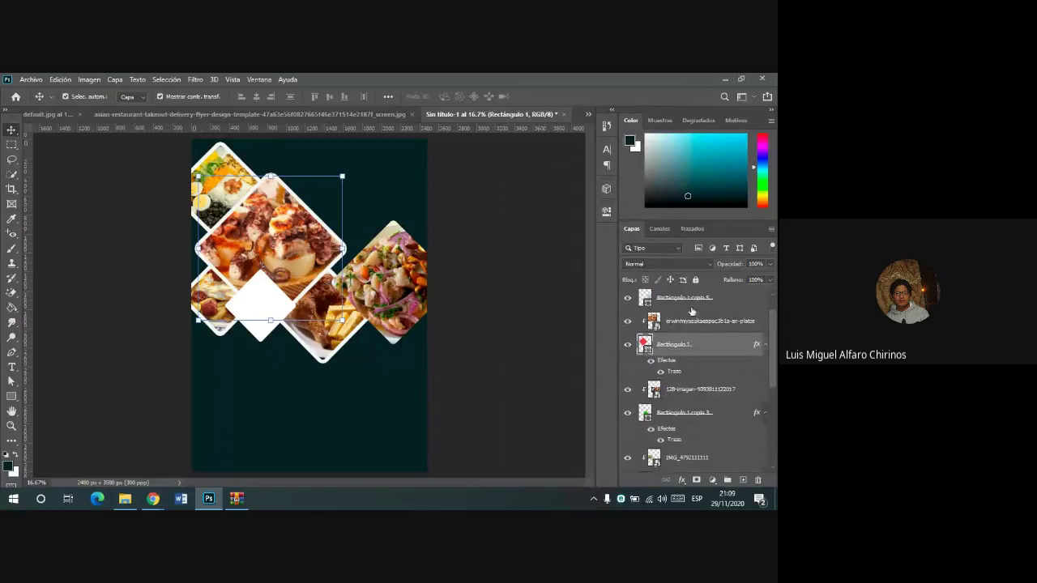
scroll(687, 322, "up", 1)
left_click(687, 344)
right_click(687, 344)
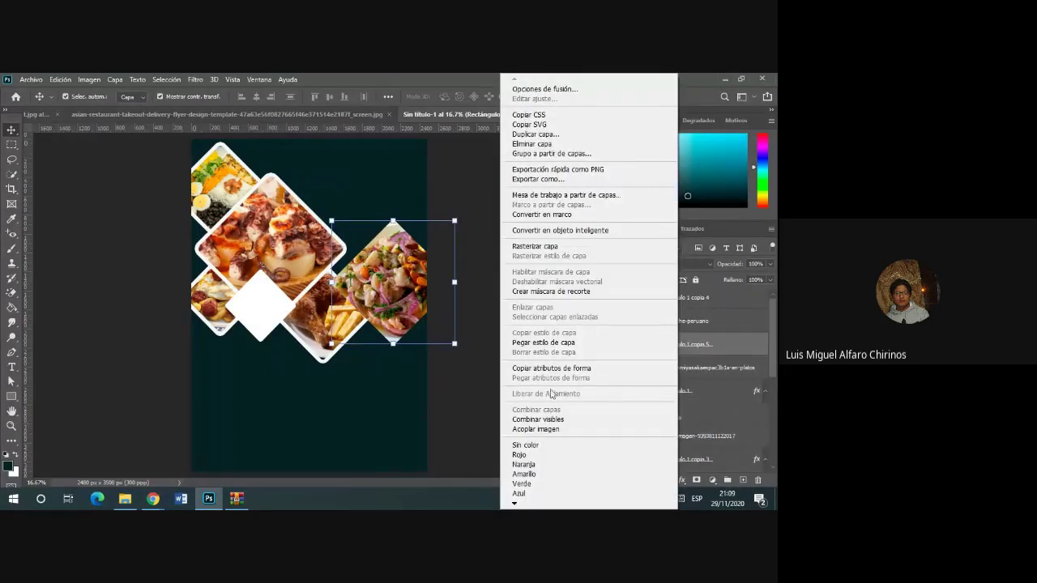
left_click(543, 343)
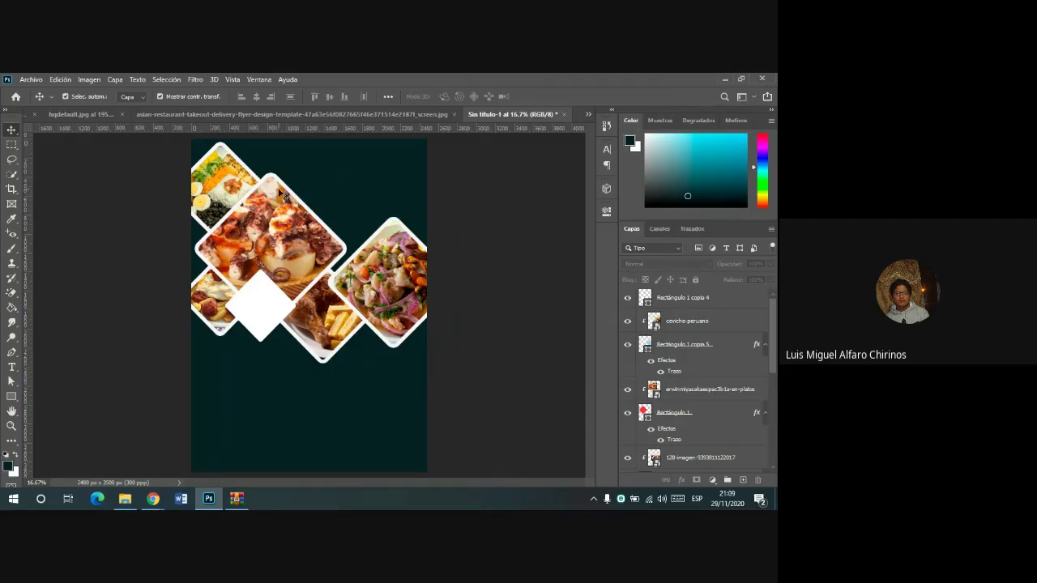
mouse_move(152, 499)
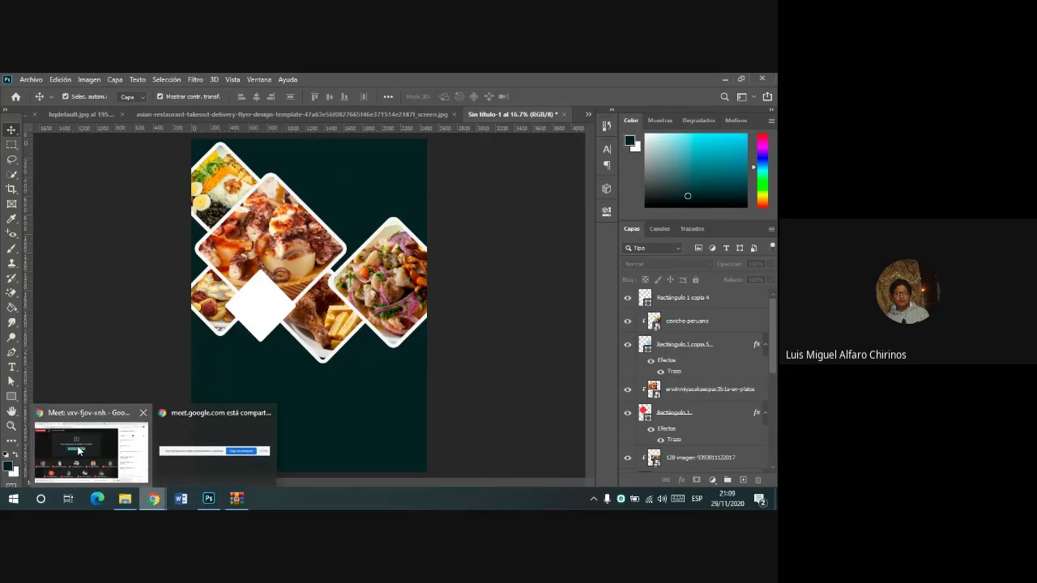
- Check the Google Meet chat, then return to Photoshop and scroll the Layers panel to the lower layers
left_click(78, 451)
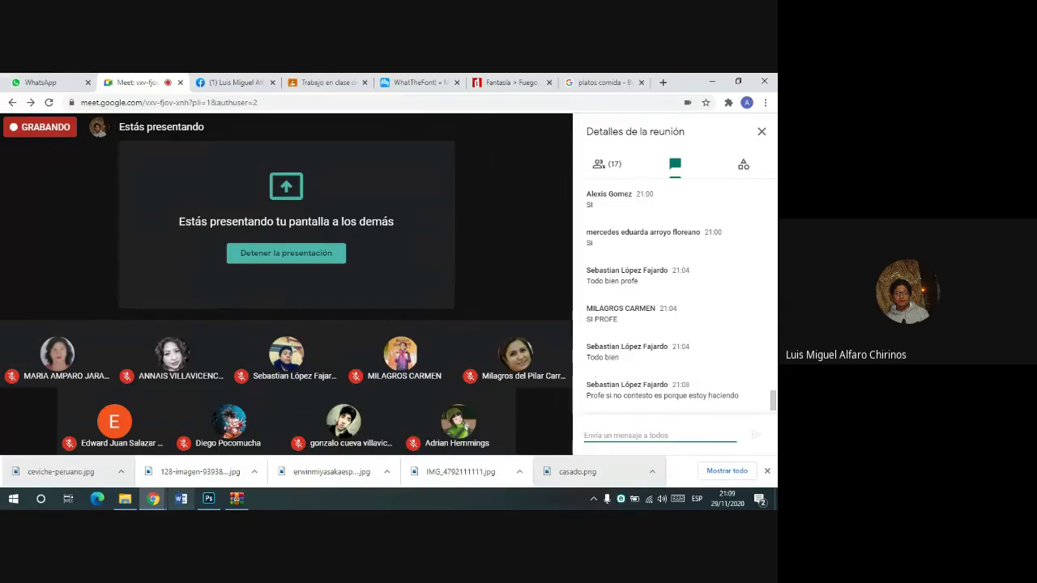
left_click(208, 498)
mouse_move(153, 498)
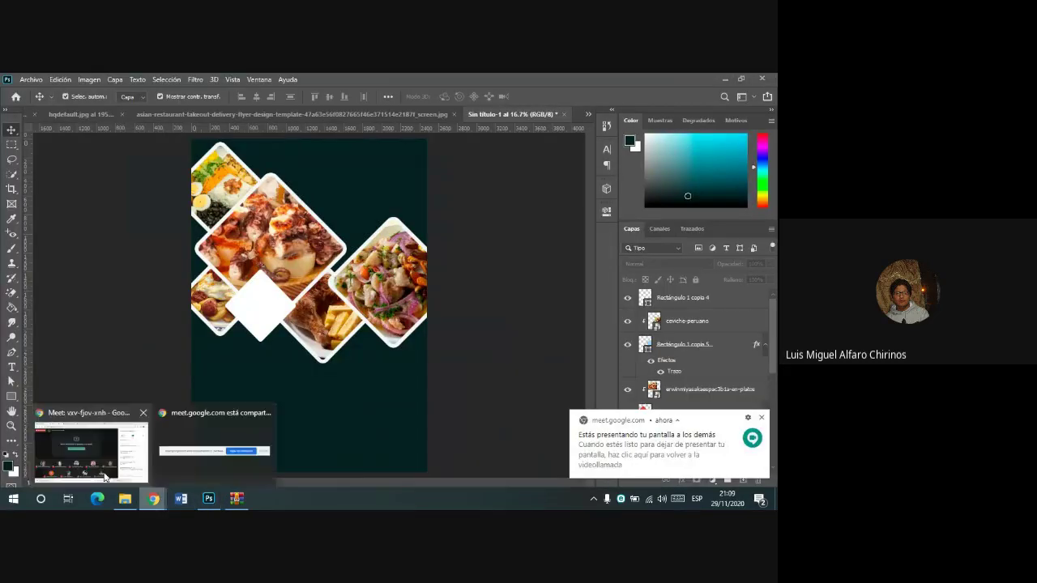
left_click(97, 465)
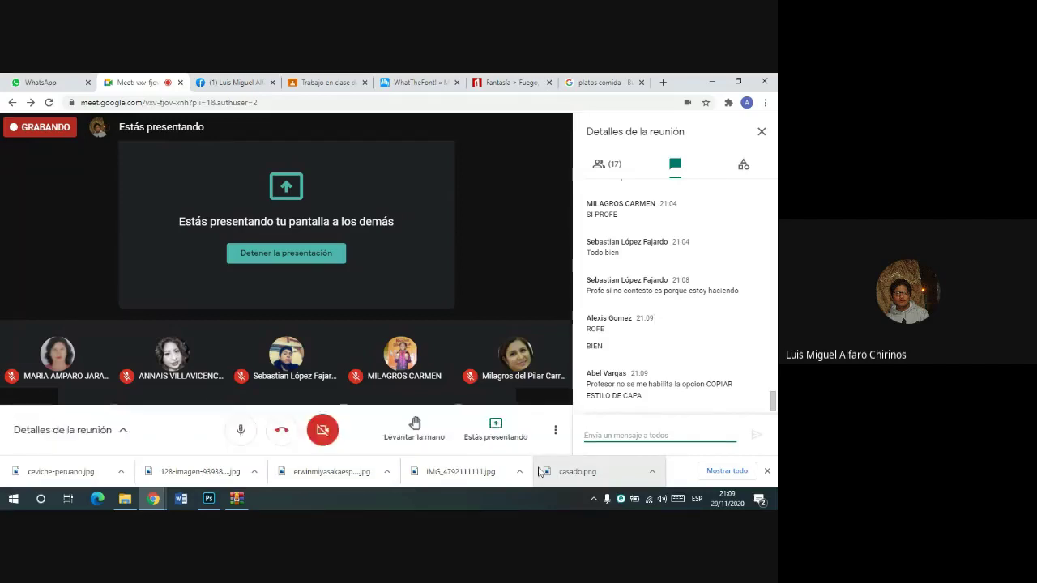
left_click(208, 499)
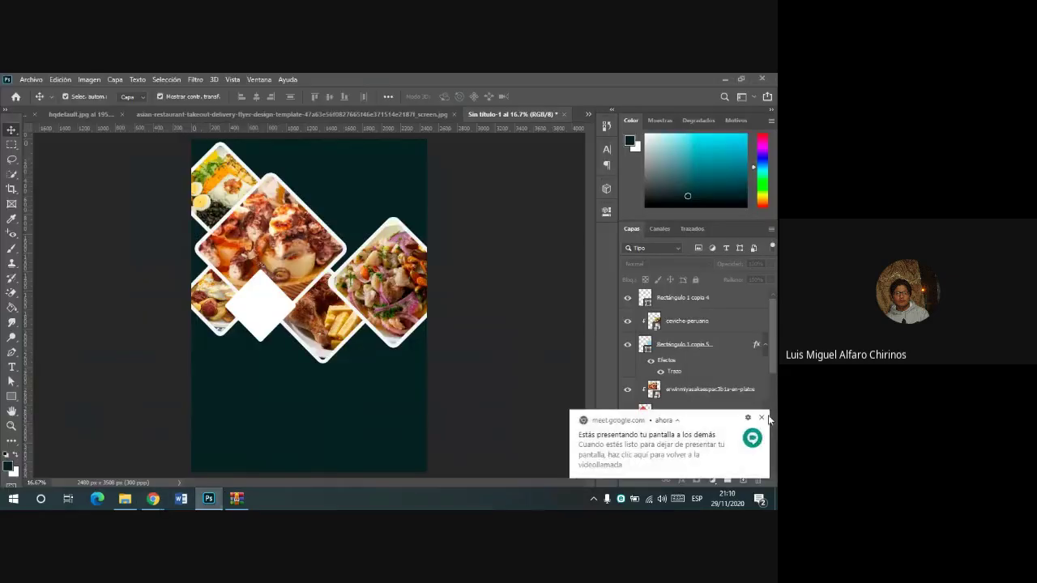
scroll(738, 386, "down", 3)
scroll(738, 386, "down", 2)
scroll(733, 388, "down", 3)
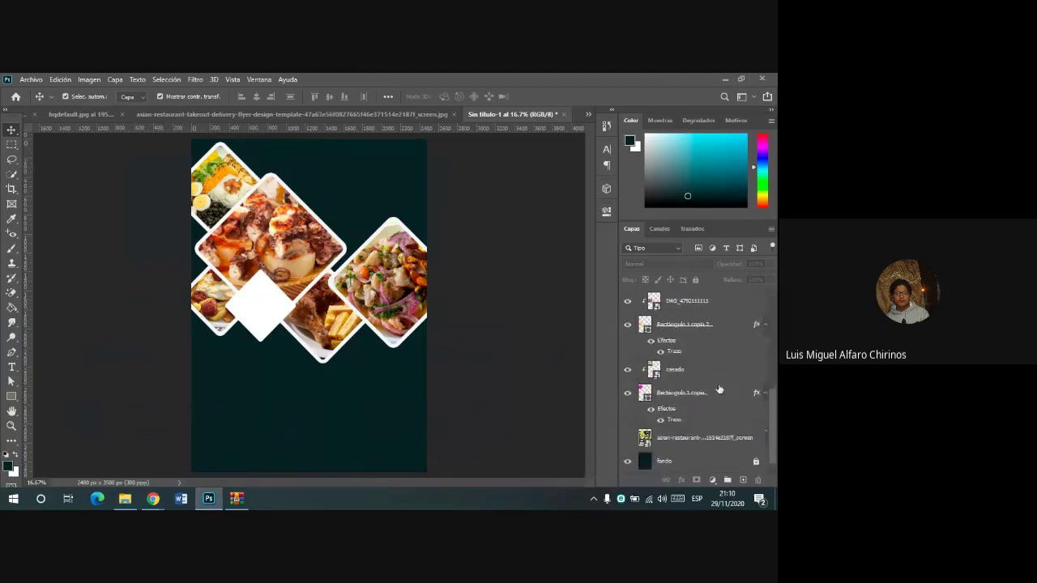
- Review the Rectángulo 1 copia frame's white stroke settings and confirm them
left_click(687, 395)
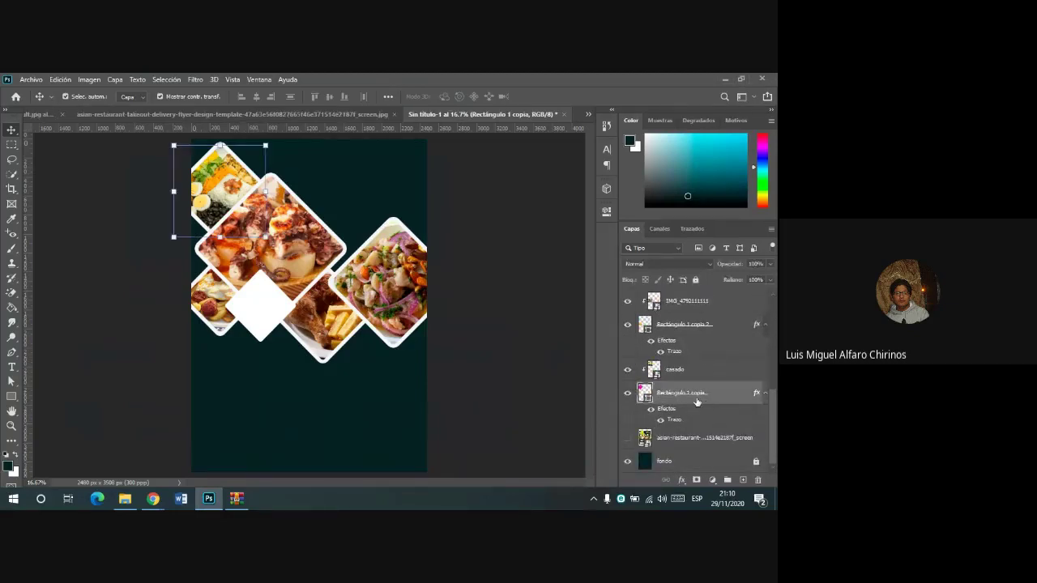
left_click(681, 480)
left_click(684, 370)
left_click(324, 278)
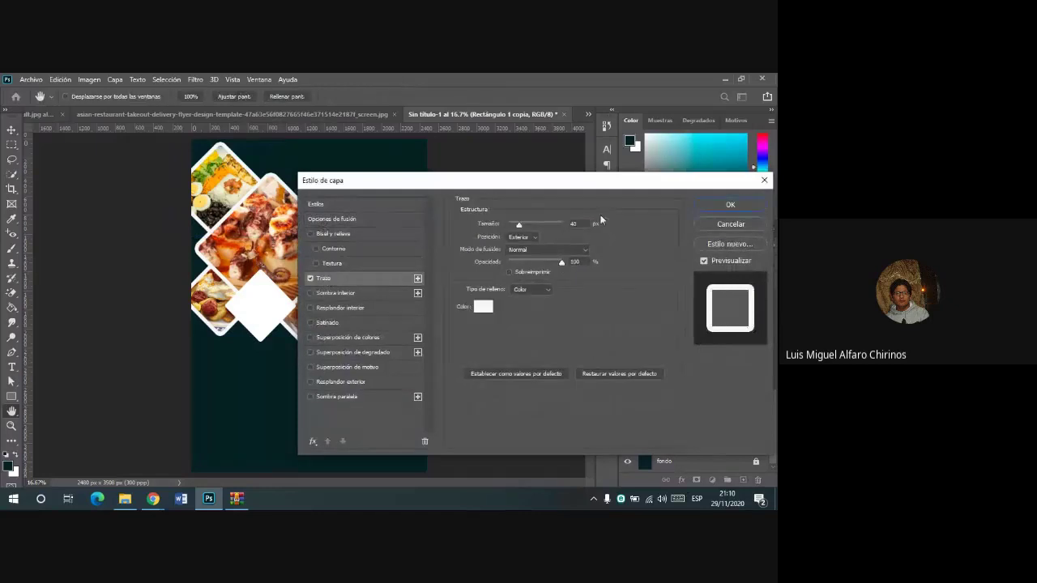
left_click(734, 204)
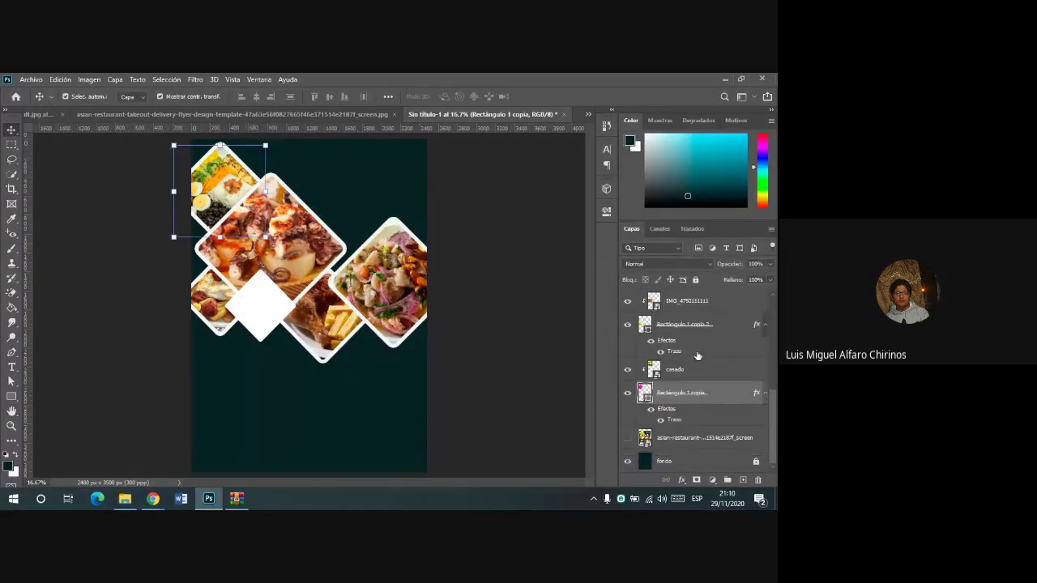
- Copy the frame's layer style, select Rectángulo 1 copia 2, then switch to the Meet call
right_click(679, 395)
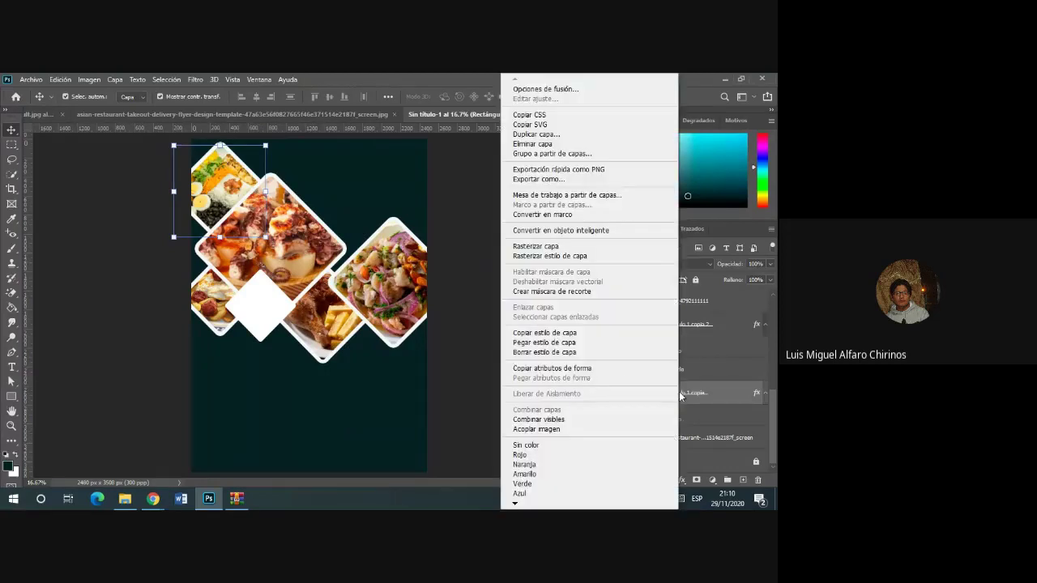
left_click(582, 334)
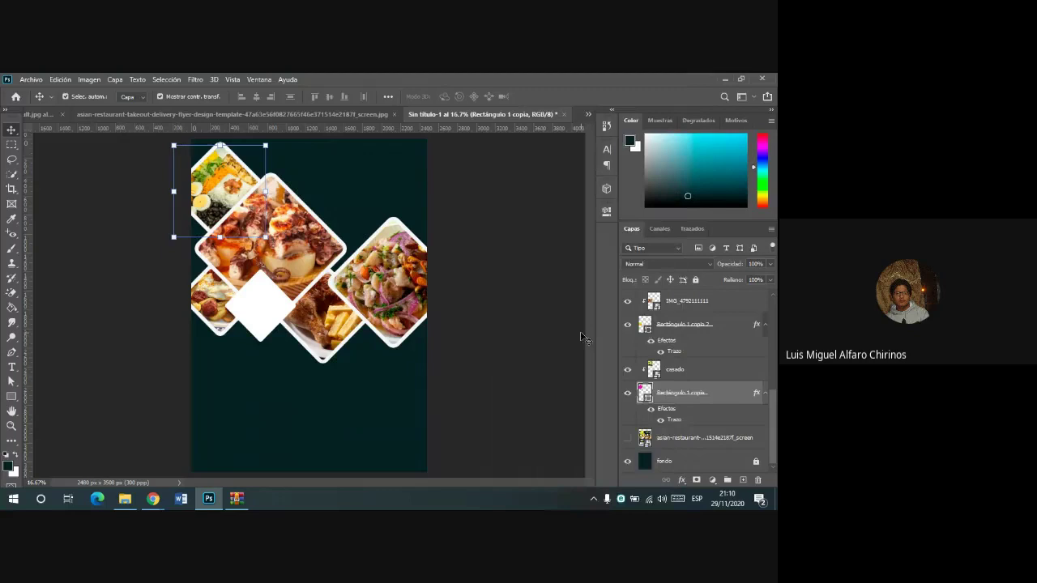
left_click(676, 326)
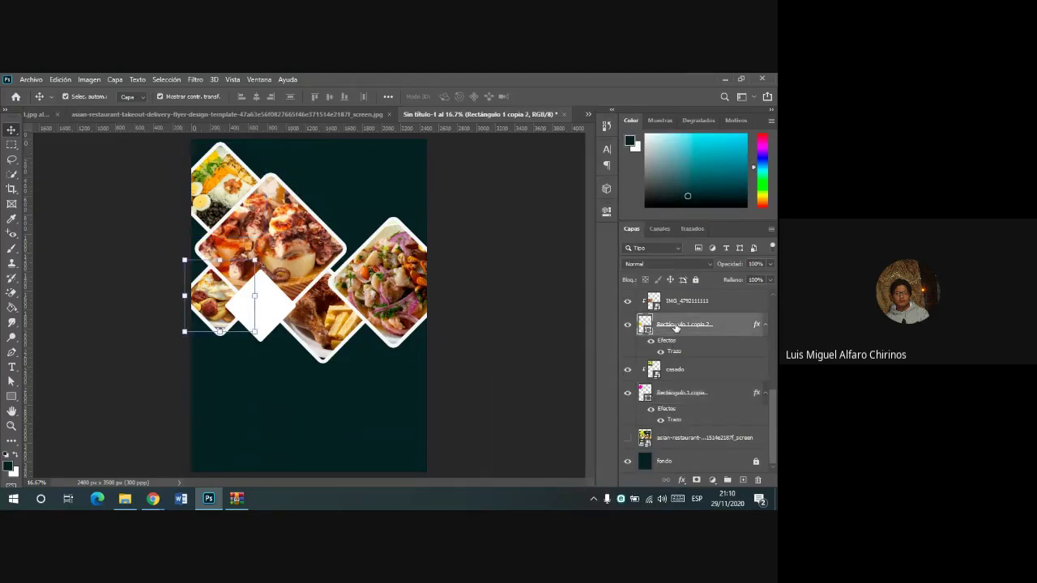
right_click(677, 327)
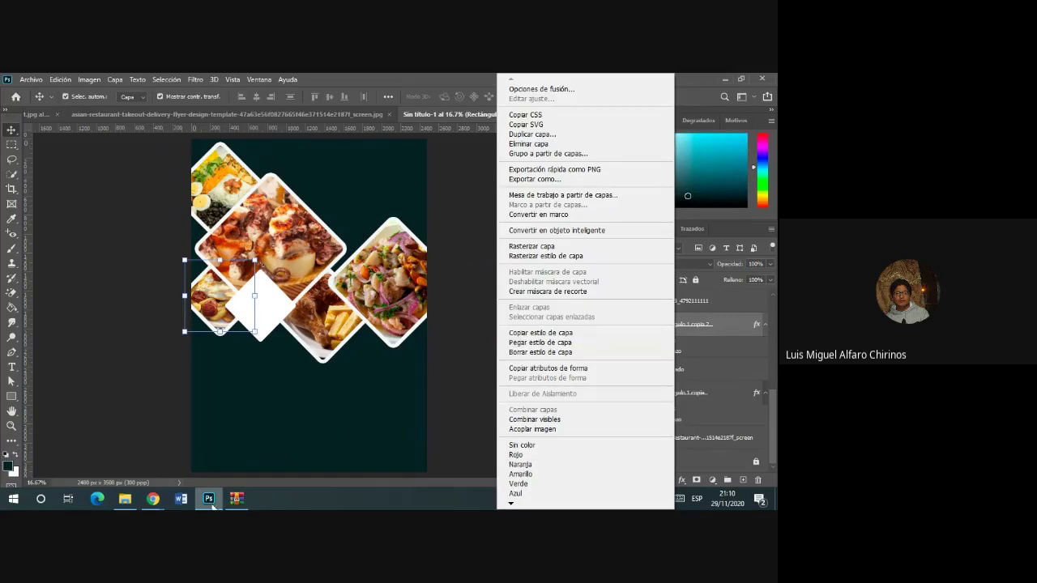
left_click(143, 503)
left_click(93, 464)
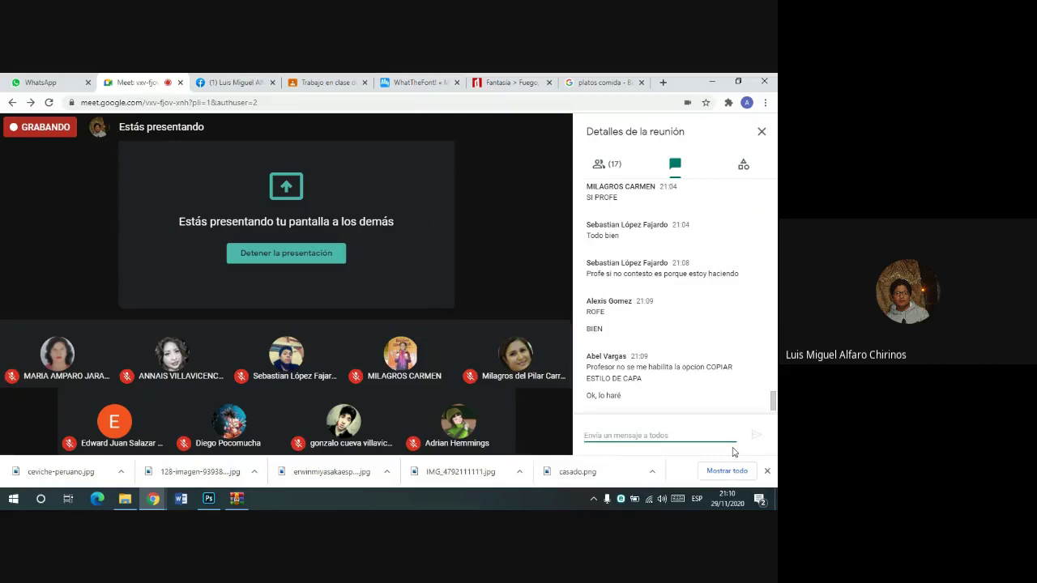
- In Photoshop, deselect the layer, view the asian-restaurant flyer, return to Sin título-1, then go back to Meet
left_click(208, 498)
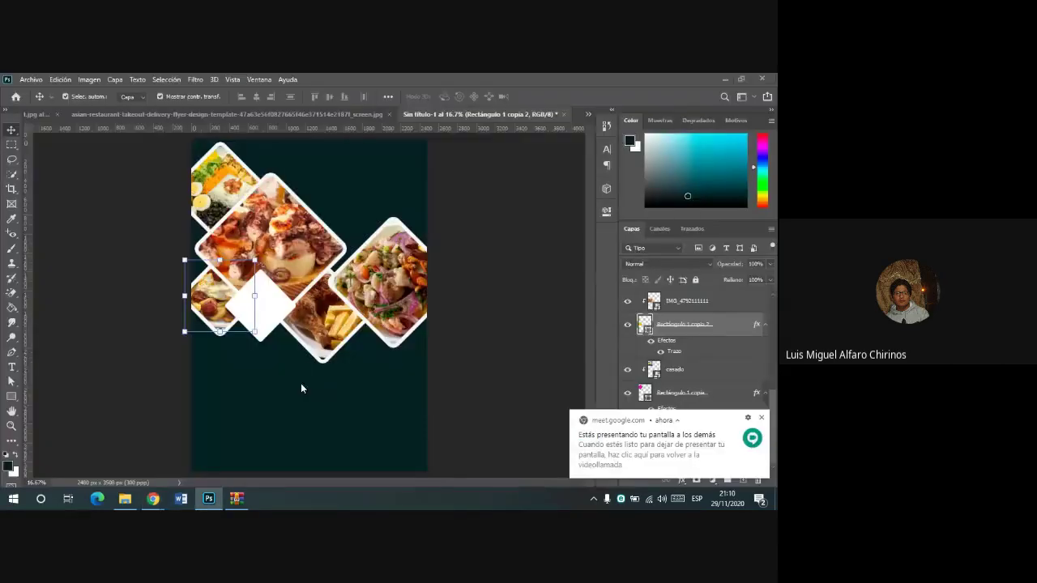
left_click(303, 364)
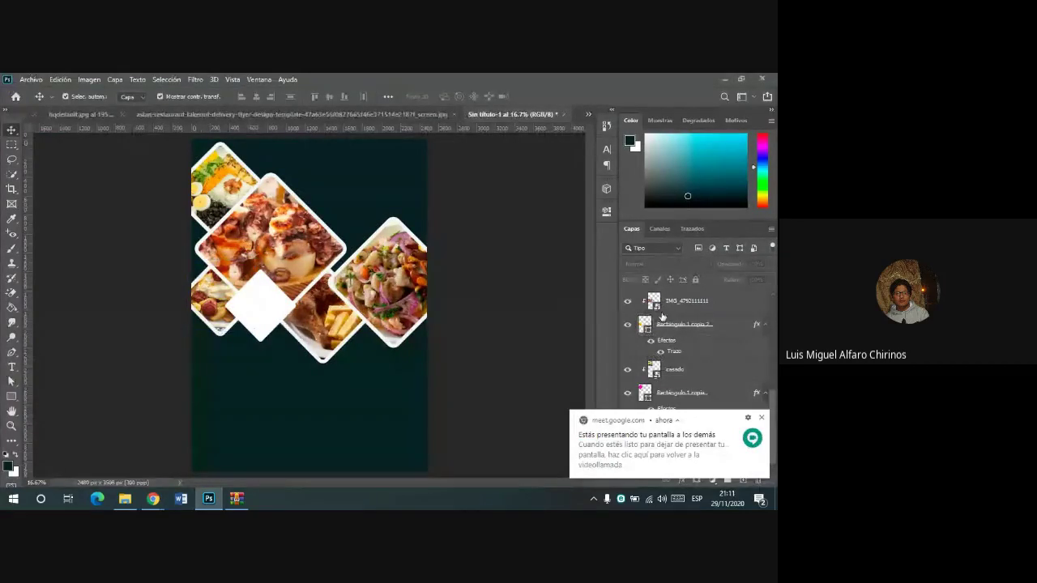
left_click(375, 116)
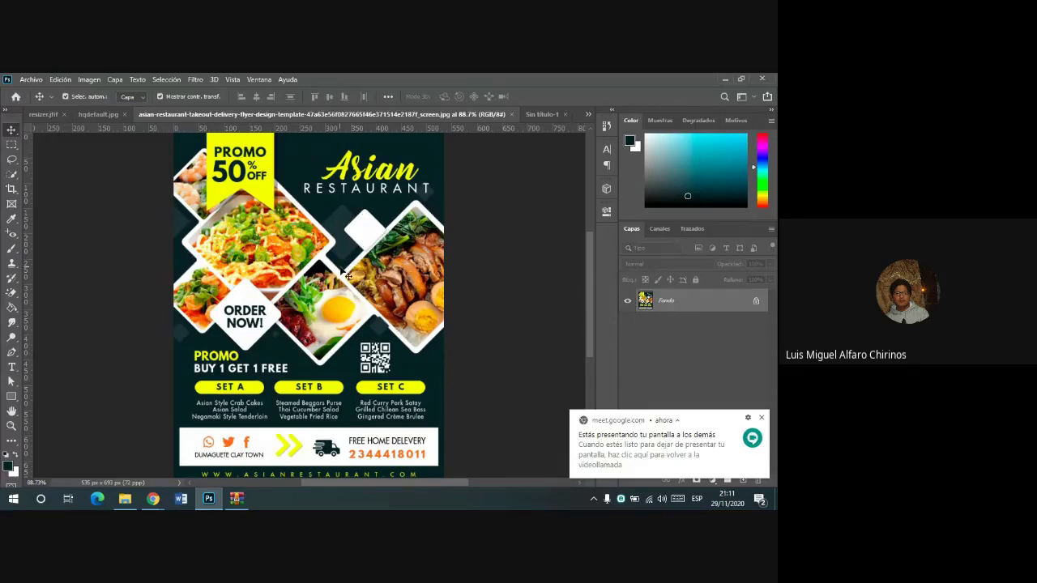
left_click(540, 115)
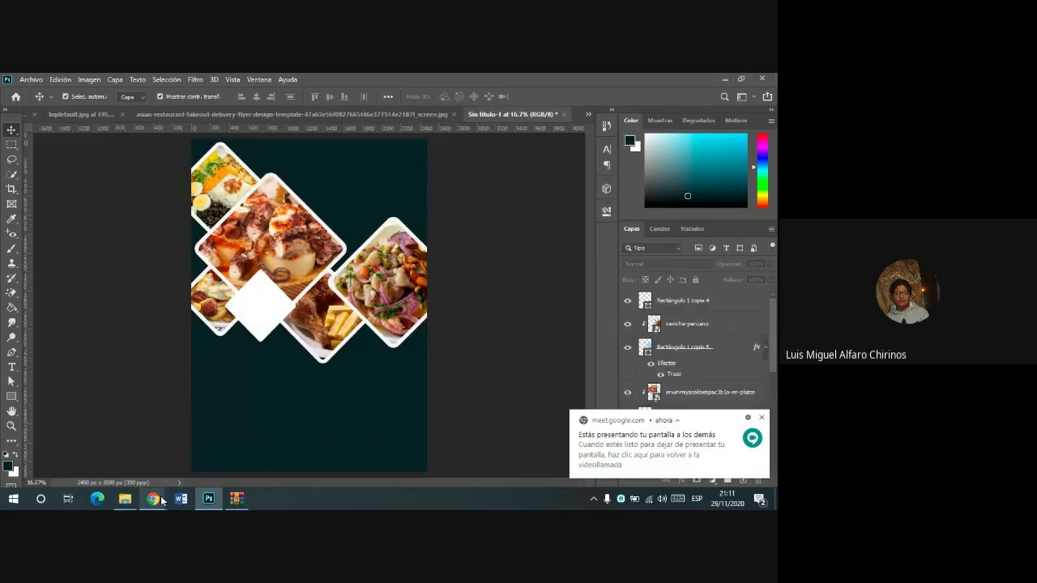
mouse_move(153, 499)
left_click(116, 472)
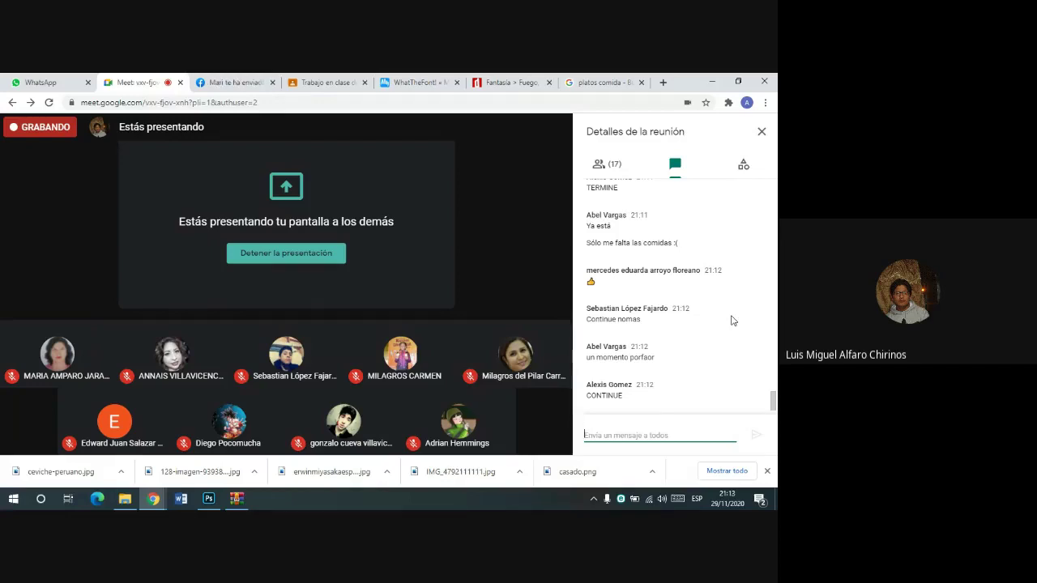
- Back in Photoshop, zoom and pan over the Asian restaurant reference flyer's food photos
left_click(205, 500)
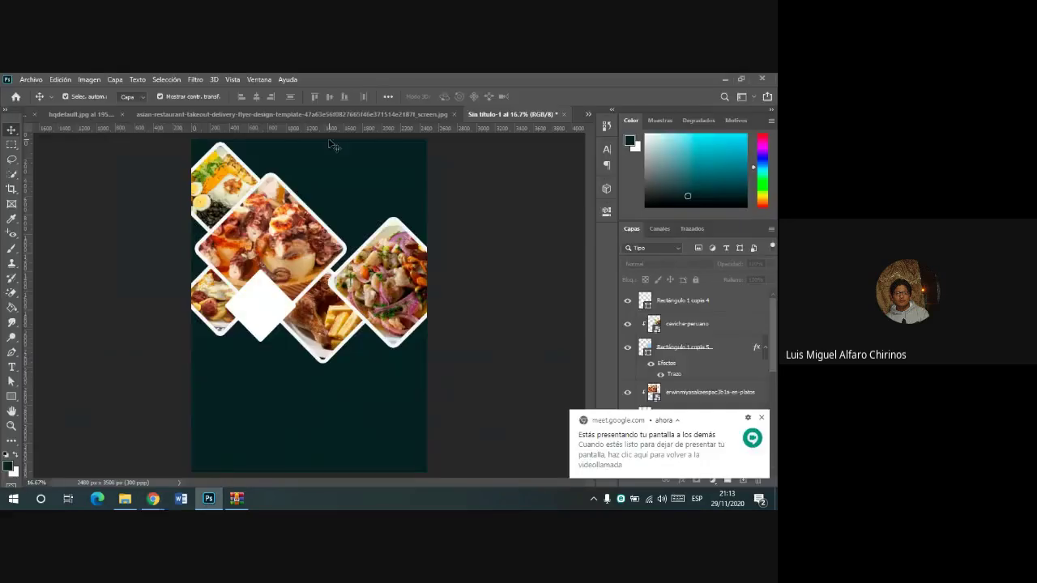
left_click(361, 113)
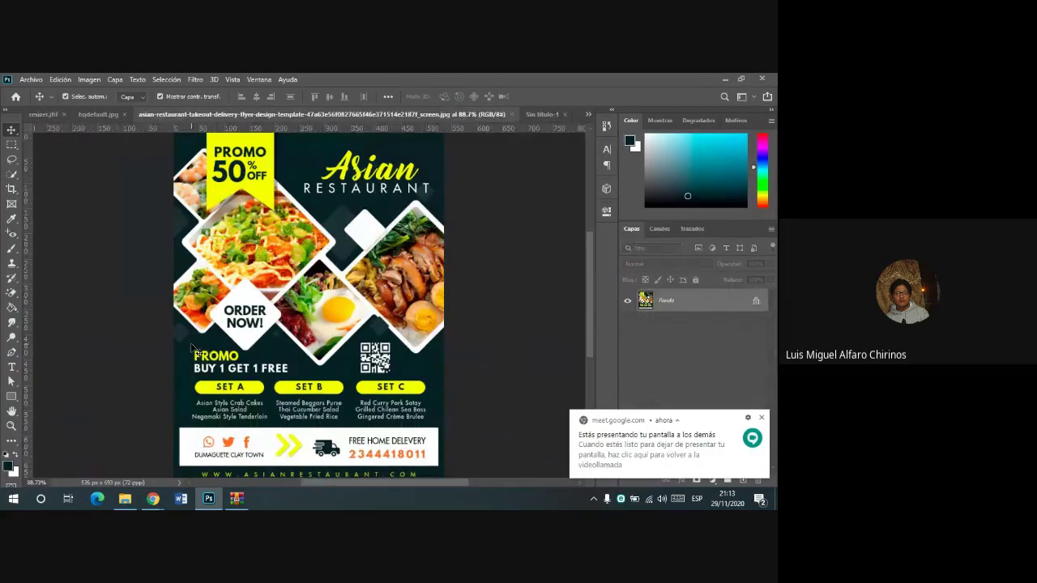
scroll(110, 359, "up", 2)
scroll(157, 344, "up", 2)
scroll(212, 332, "up", 1)
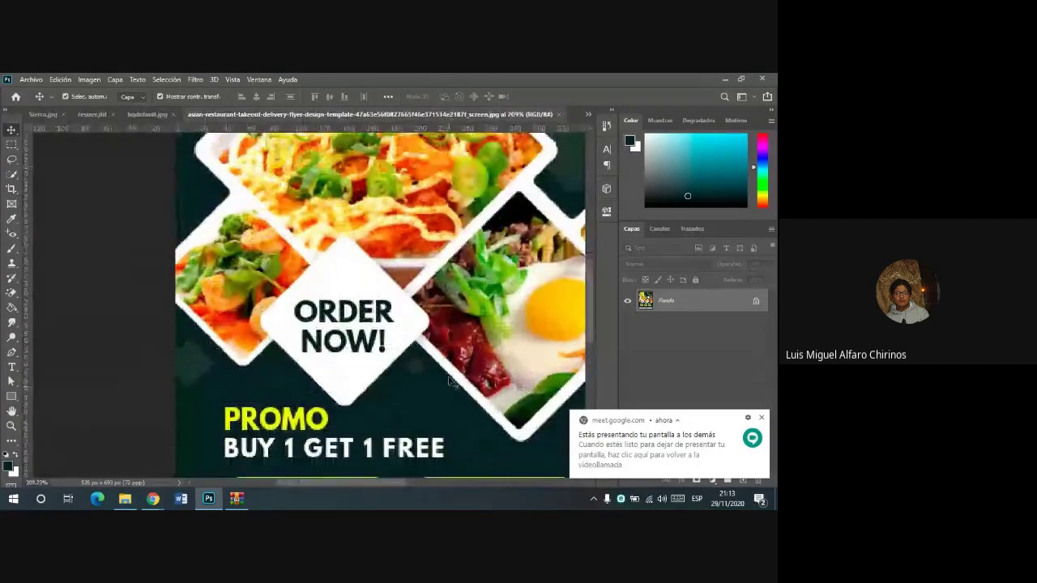
scroll(209, 340, "up", 1)
scroll(205, 383, "up", 2)
scroll(205, 383, "up", 1)
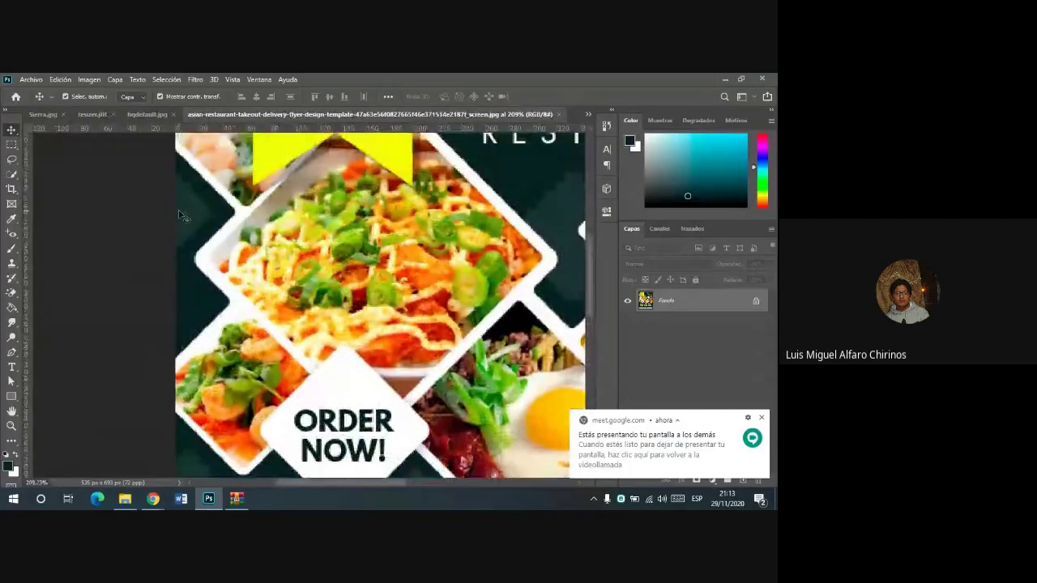
scroll(467, 395, "up", 2)
left_click_drag(467, 394, 376, 311)
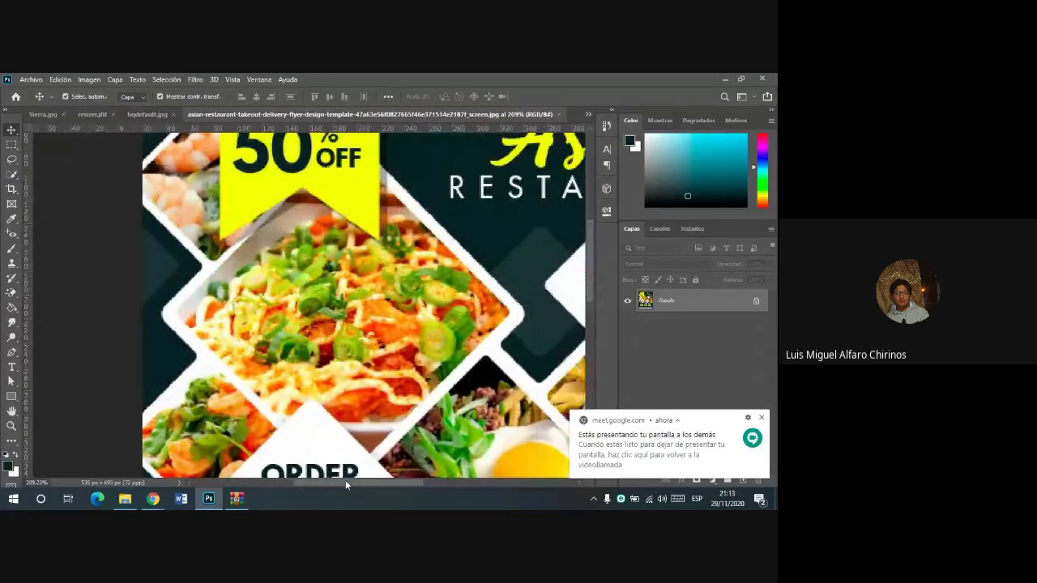
scroll(429, 315, "down", 2)
scroll(417, 322, "down", 2)
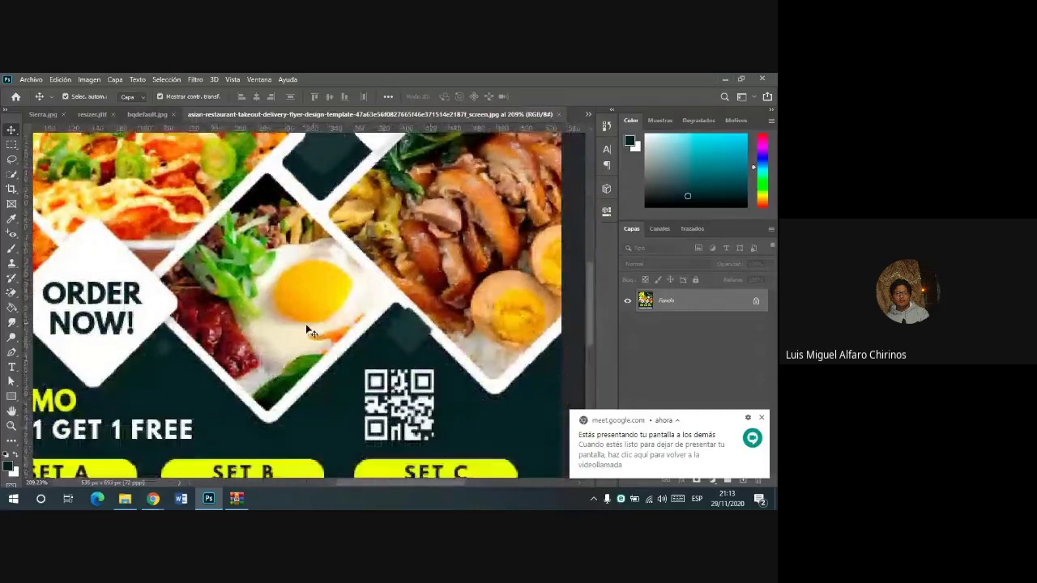
scroll(403, 332, "down", 4)
scroll(288, 315, "down", 1)
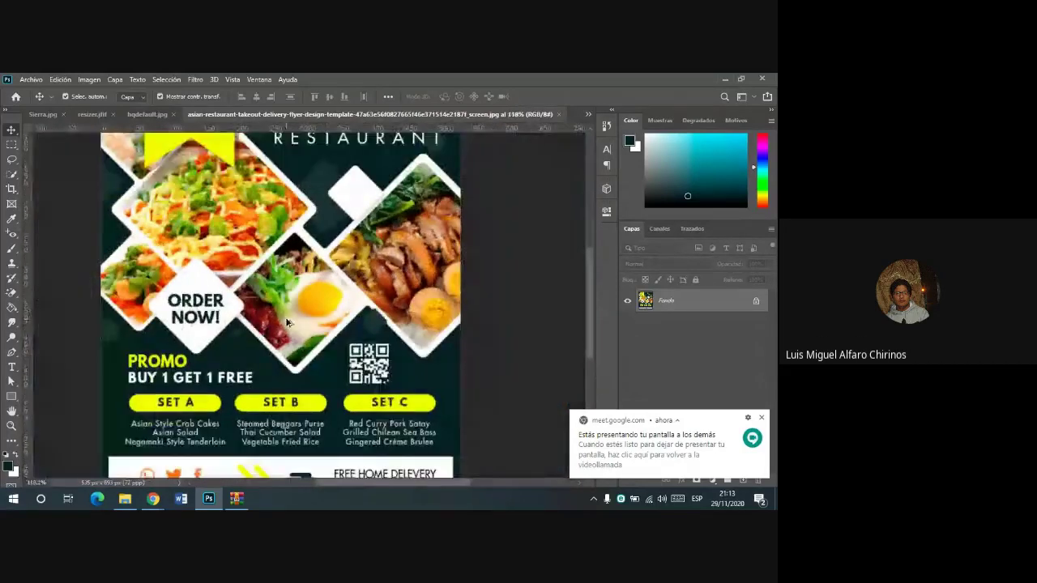
- Close resizer.jfif without saving and hqdefault.jpg, returning to the Sin título-1 collage
left_click(587, 114)
left_click(157, 111)
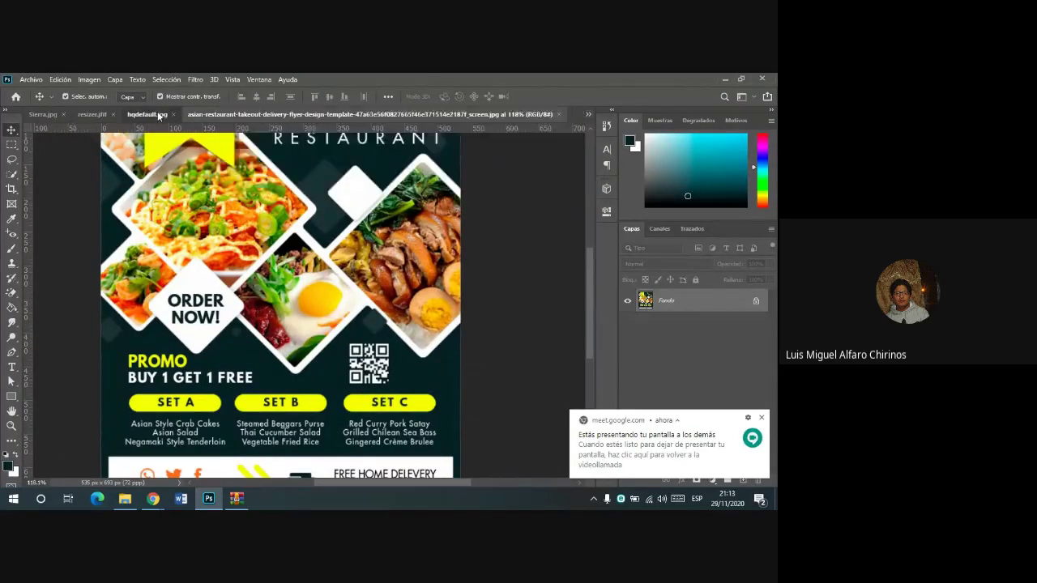
left_click(190, 115)
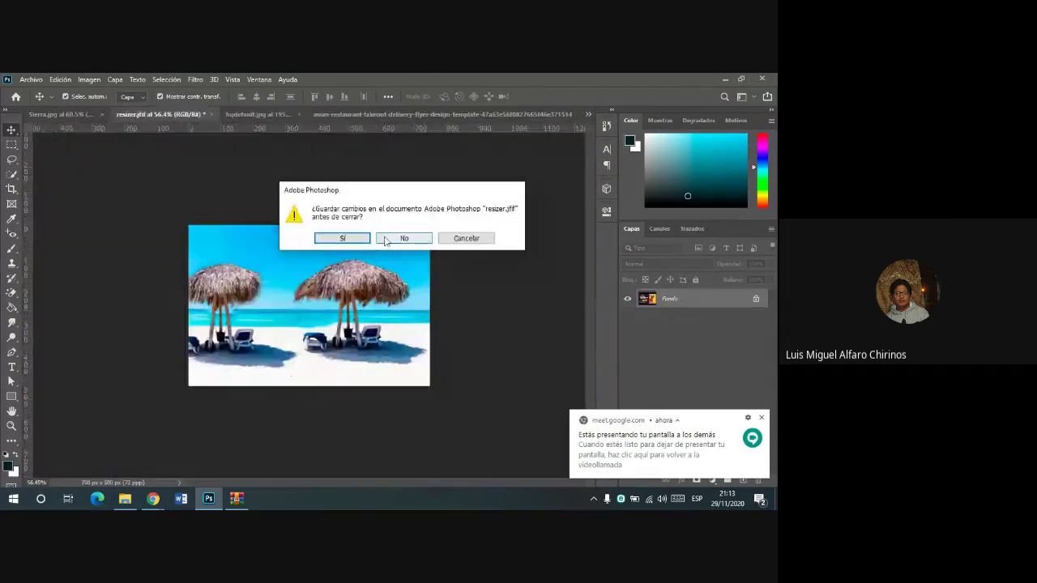
left_click(386, 241)
left_click(244, 114)
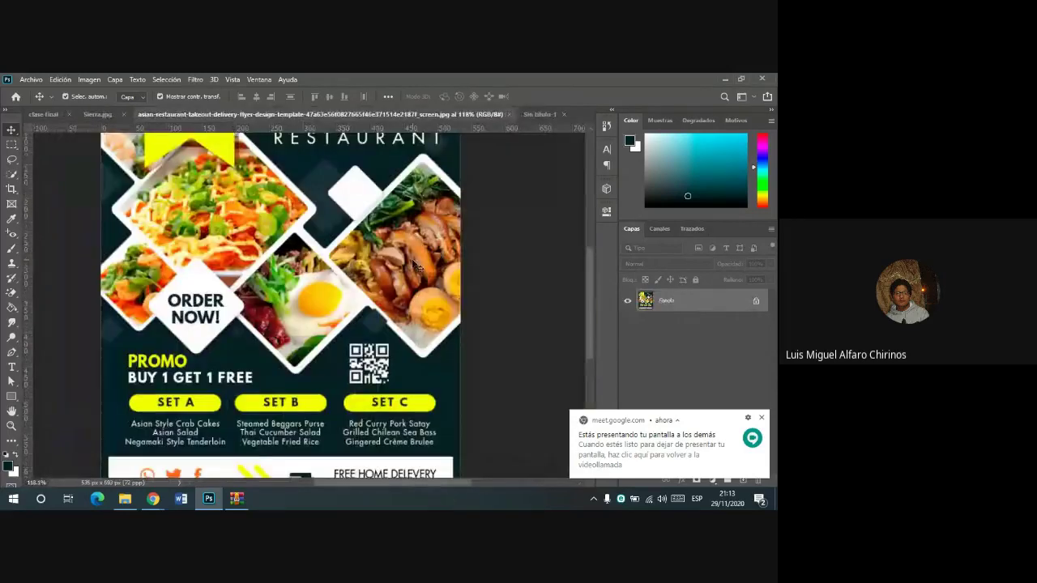
left_click(540, 114)
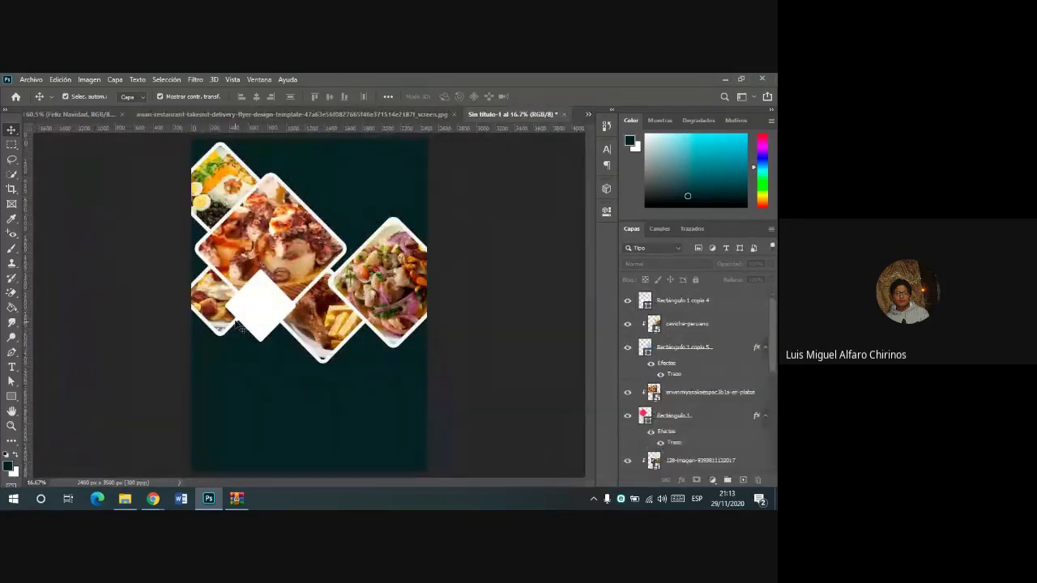
- Duplicate the white diamond Rectángulo 1 copia 4 with Ctrl+J and move the copy to the lower left
left_click(699, 306)
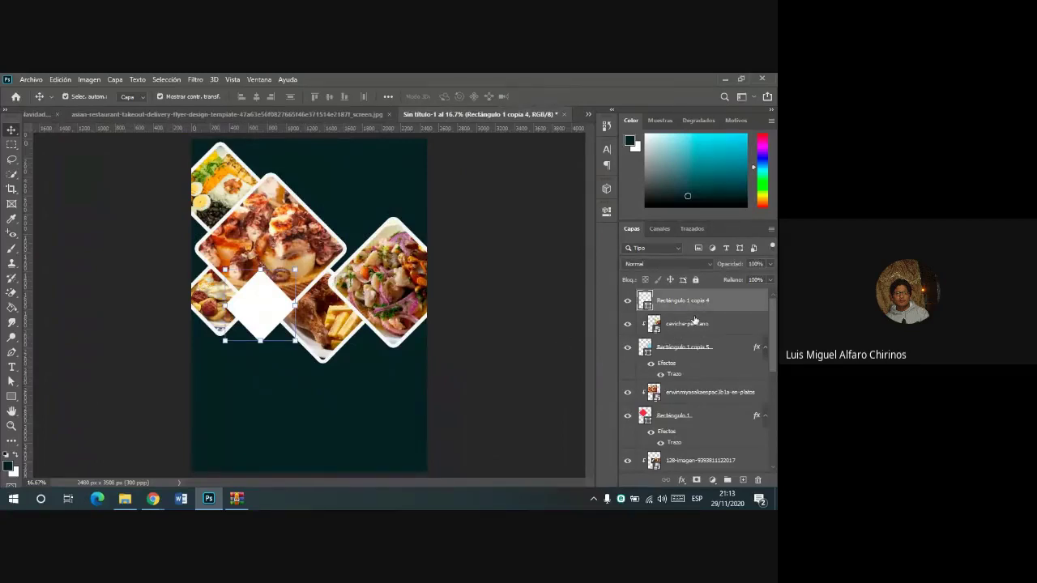
key("ctrl")
key("ctrl+j")
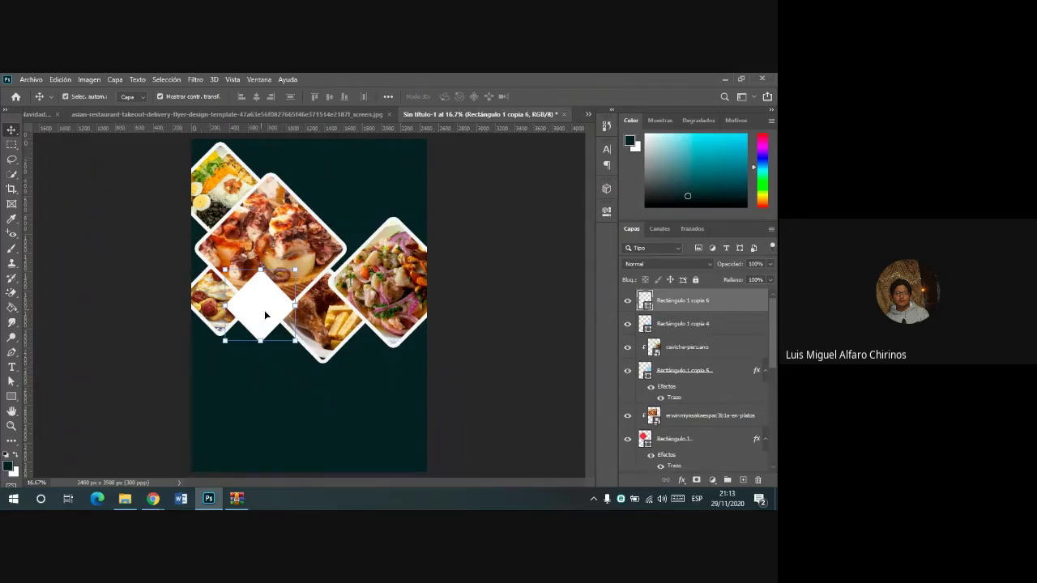
mouse_move(268, 310)
left_mouse_down()
mouse_move(240, 413)
mouse_move(243, 406)
left_mouse_up()
- Fade the diamond copy to 10% opacity and begin renaming its layer
left_click(769, 264)
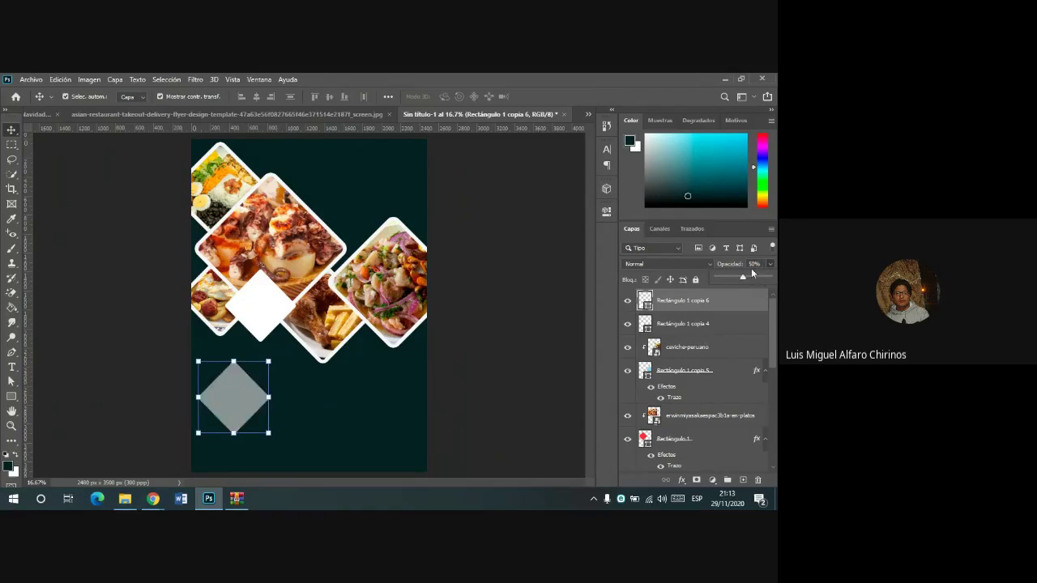
left_click(751, 266)
left_click_drag(740, 267, 733, 265)
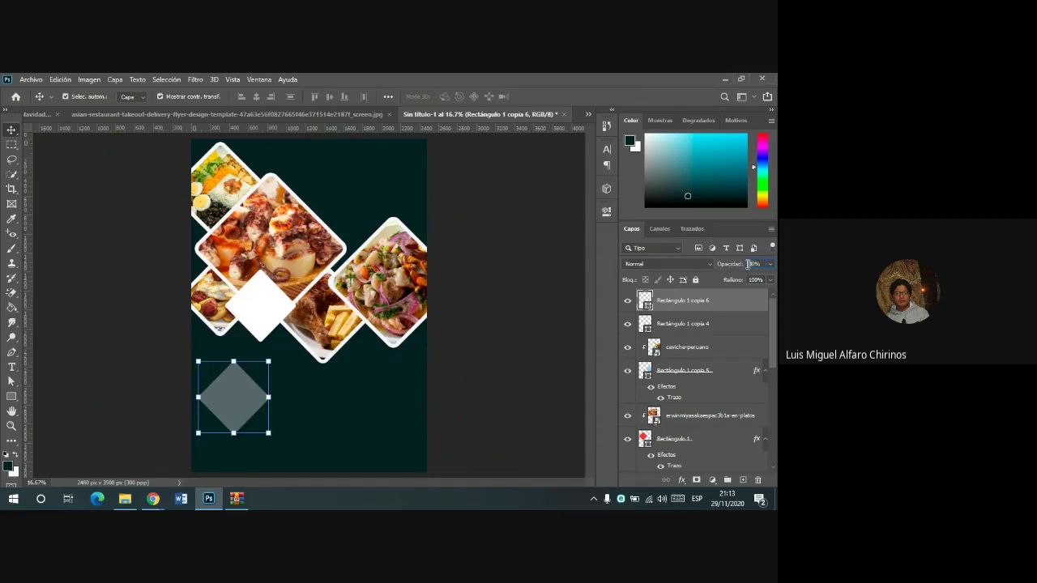
key("1")
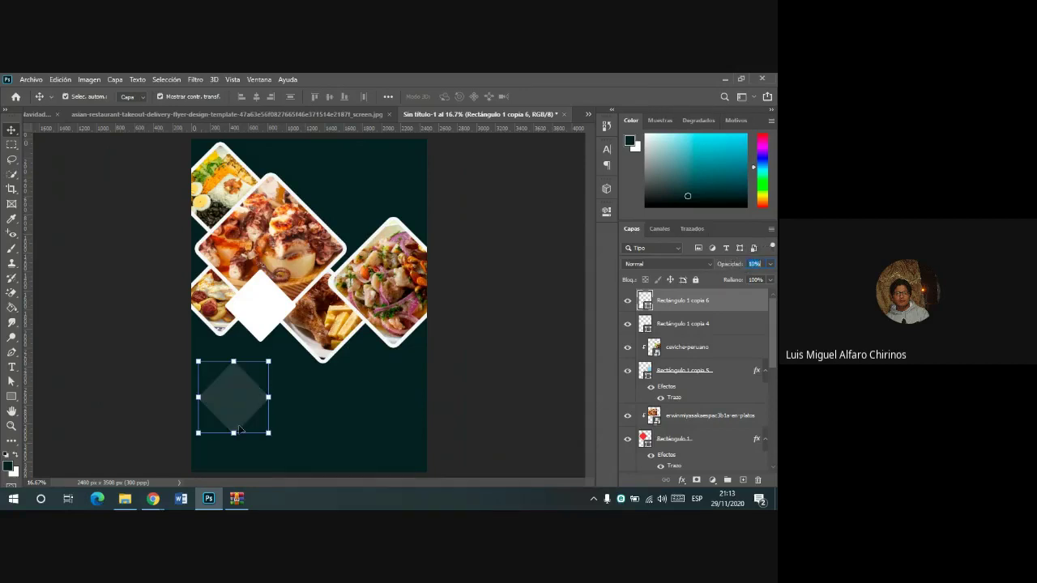
double_click(693, 303)
type("sparente")
- Rename the translucent diamond's layer to 'ct'
left_click_drag(710, 300, 623, 300)
type("c")
type("t")
key("Return")
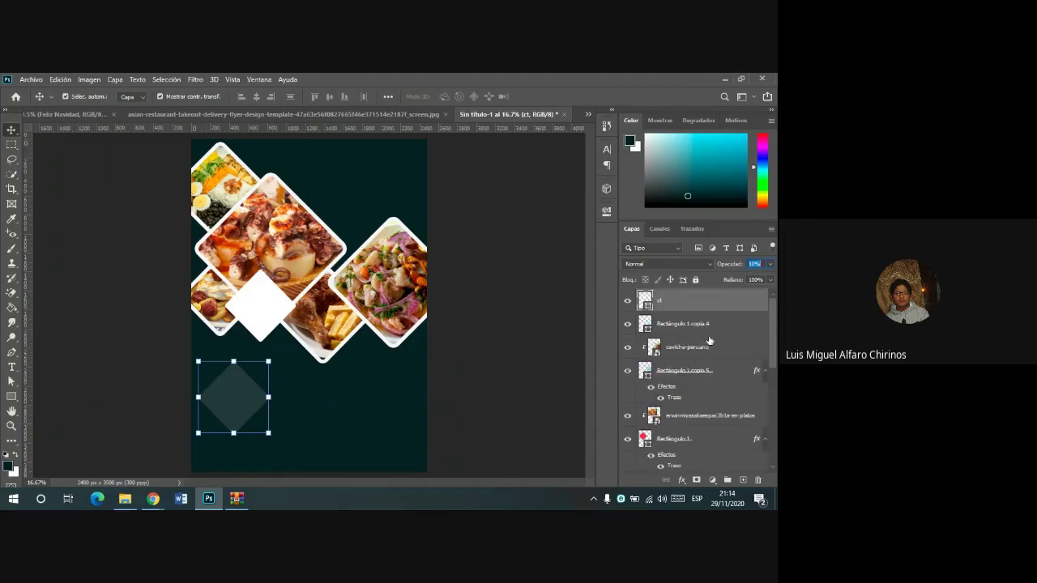
- Group the Rectángulo 1 copia 4 through Rectángulo 1 layers into a group named 'cuadrados'
left_click(694, 325)
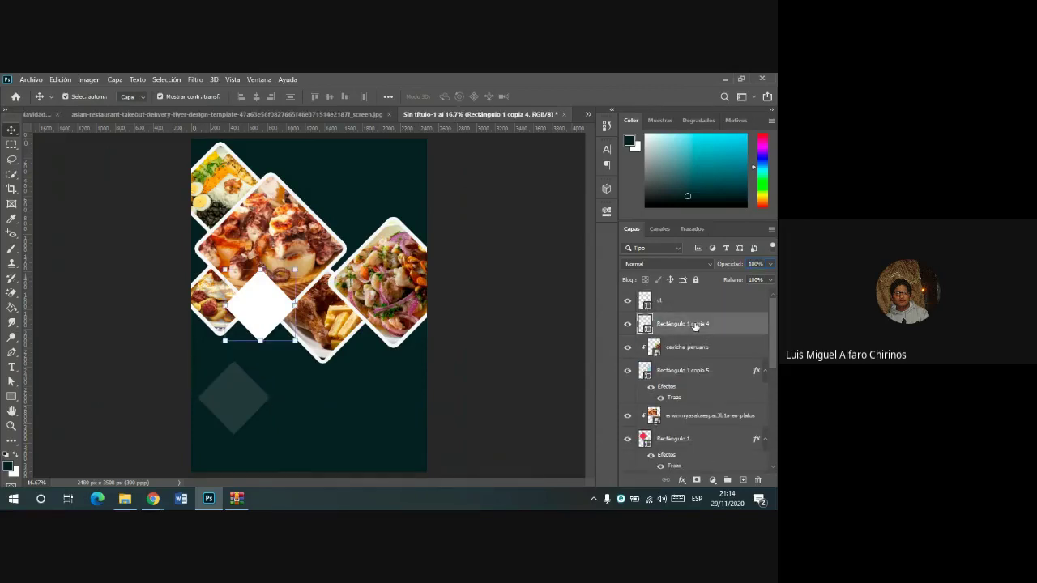
scroll(699, 361, "down", 3)
scroll(699, 361, "down", 2)
scroll(699, 361, "down", 1)
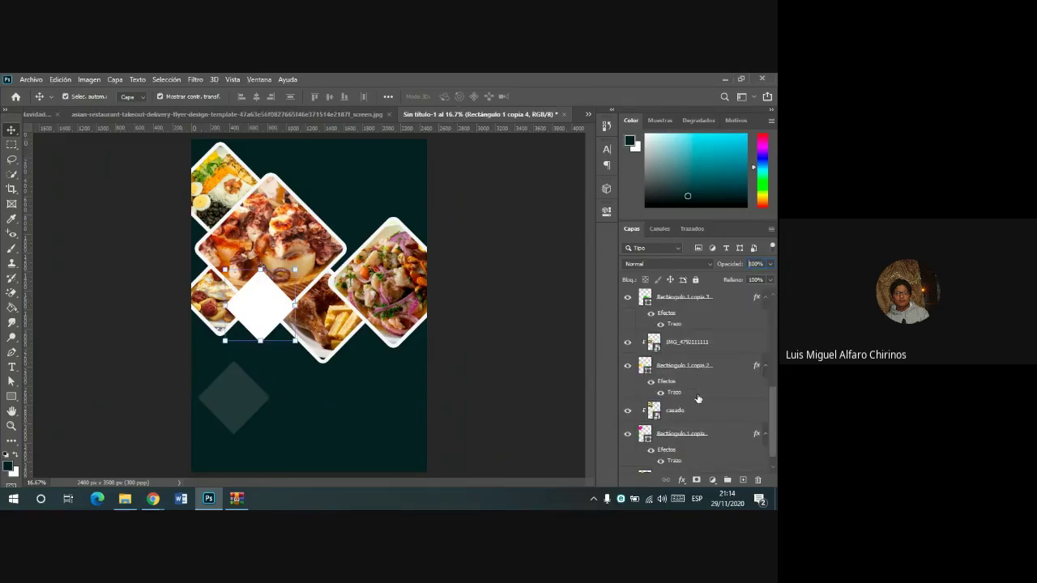
scroll(694, 396, "down", 1)
left_click(693, 396, "shift")
scroll(694, 394, "up", 1)
scroll(694, 394, "up", 1)
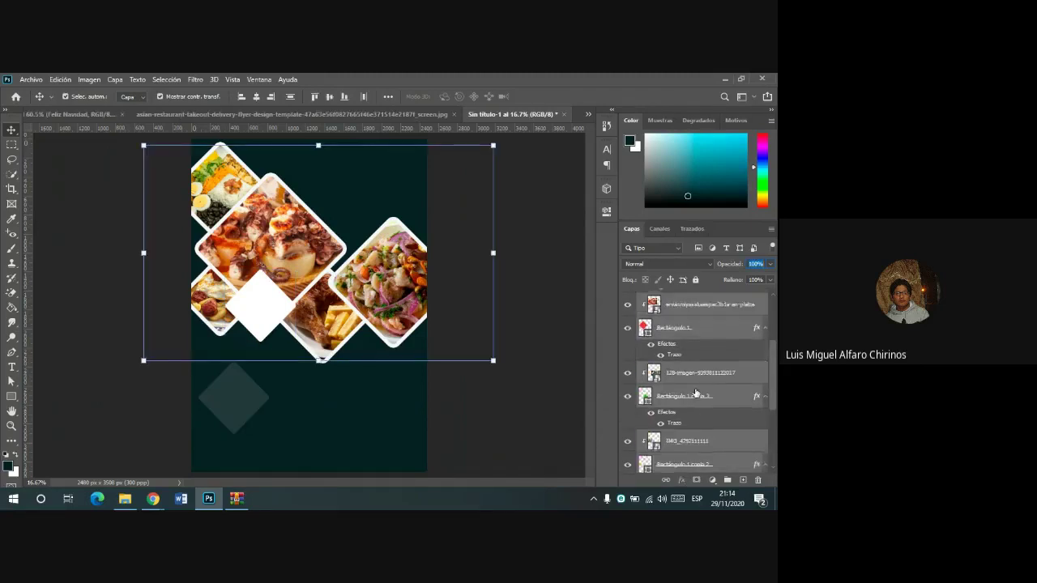
scroll(695, 392, "up", 1)
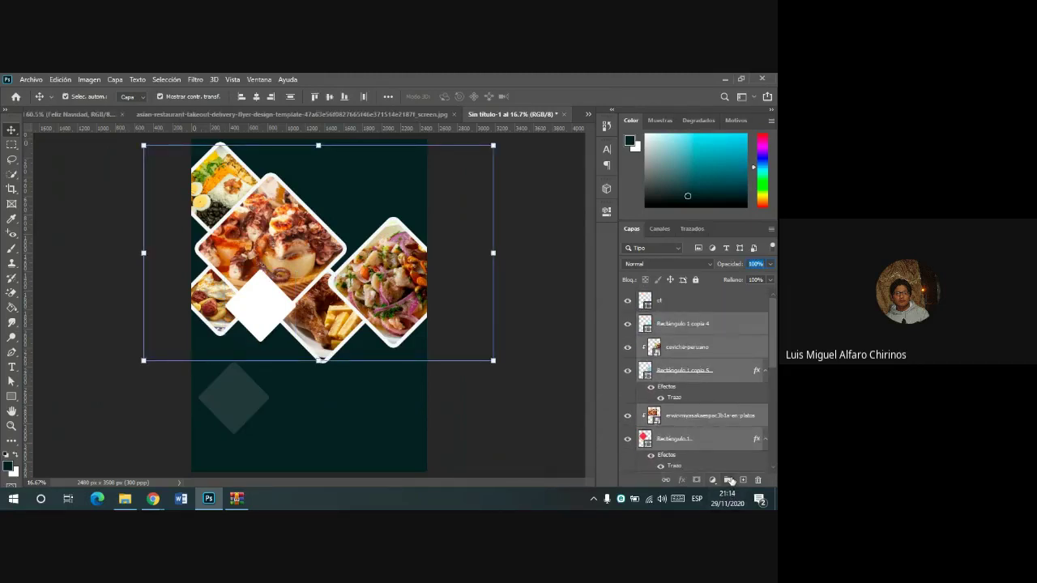
left_click(728, 480)
double_click(670, 321)
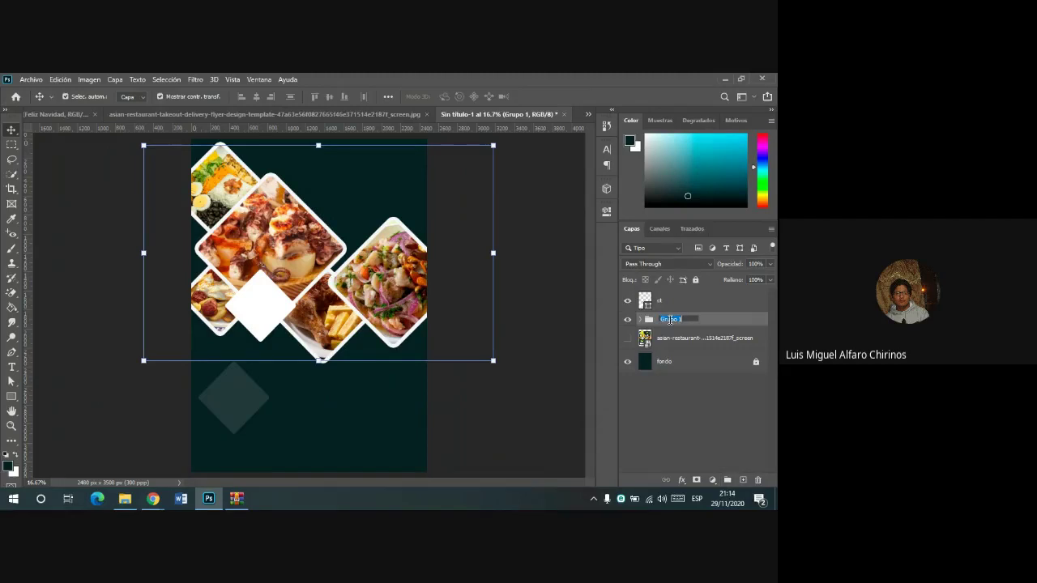
type("Co")
type("os")
key("Return")
- Move the ct layer below the cuadrados group, then shrink the diamond and place it at the left edge
left_click(675, 302)
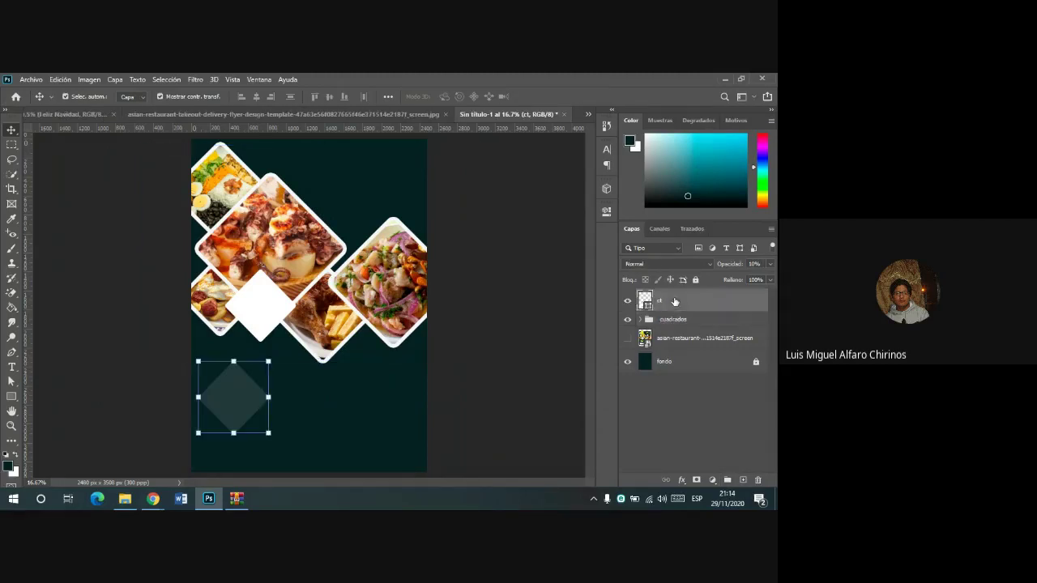
left_click_drag(671, 306, 677, 324)
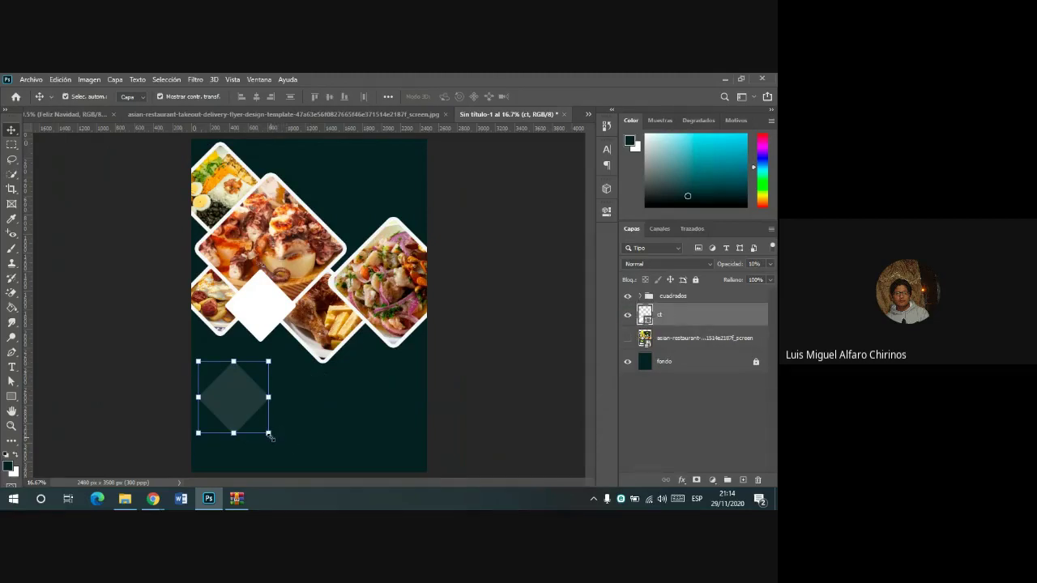
left_click_drag(270, 437, 232, 394)
scroll(231, 376, "up", 1, "alt")
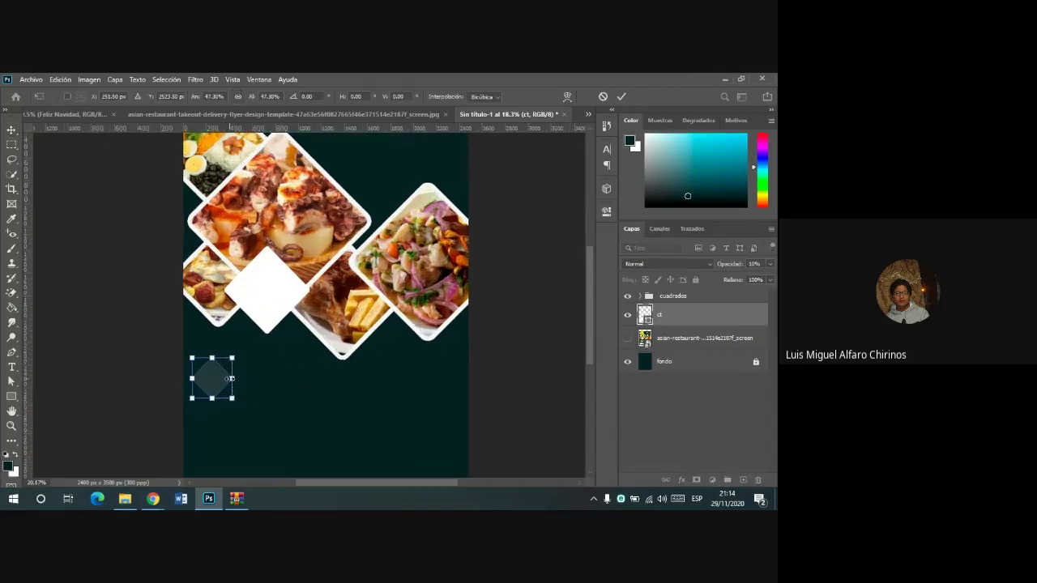
scroll(231, 378, "up", 1, "alt")
left_click_drag(209, 380, 171, 307)
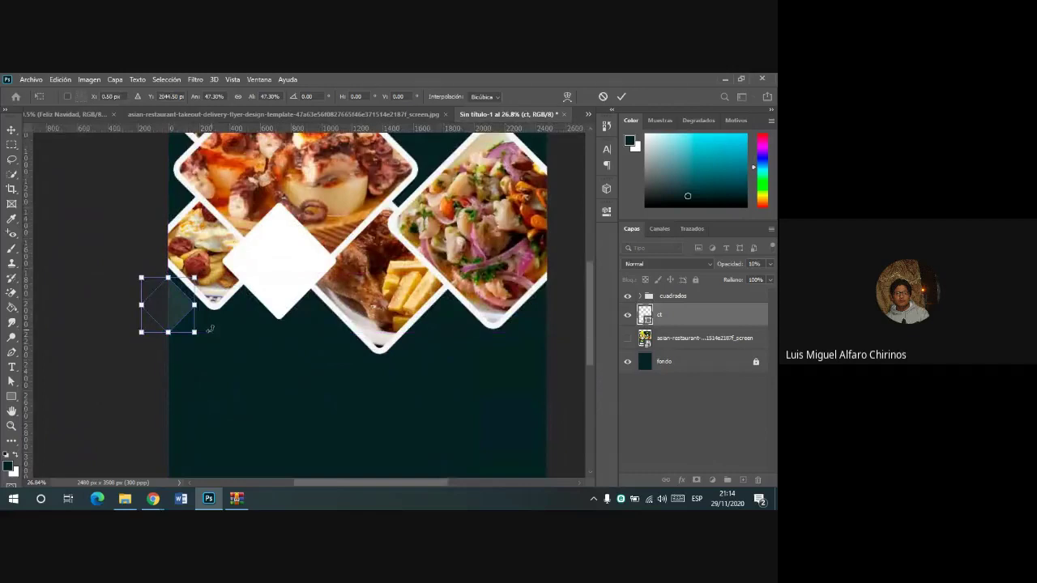
key("Return")
- Align the ct diamond to the left edge and copy it near the top-left and below the white diamond
scroll(195, 376, "up", 2)
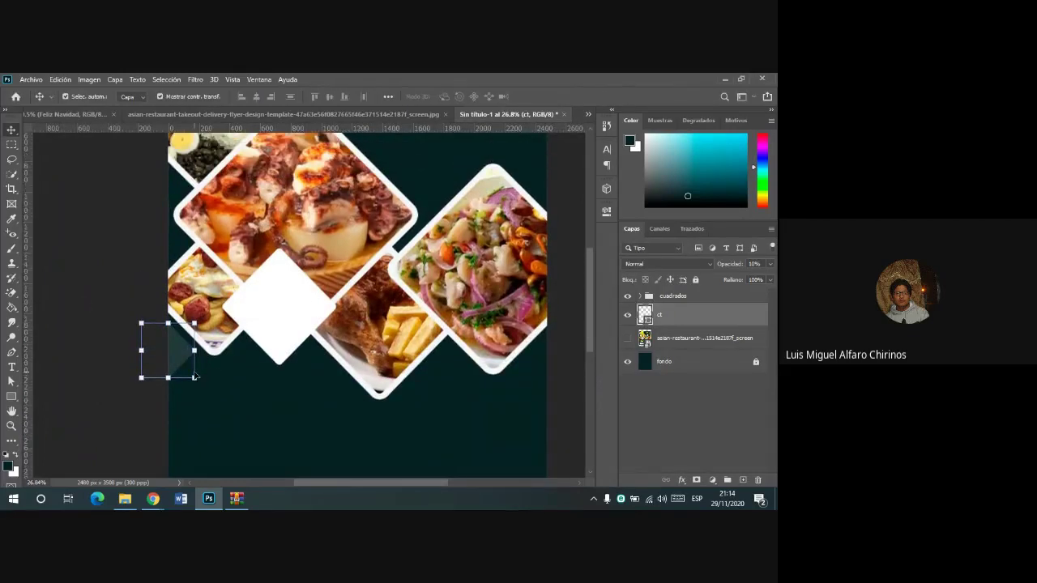
left_click_drag(194, 375, 202, 380)
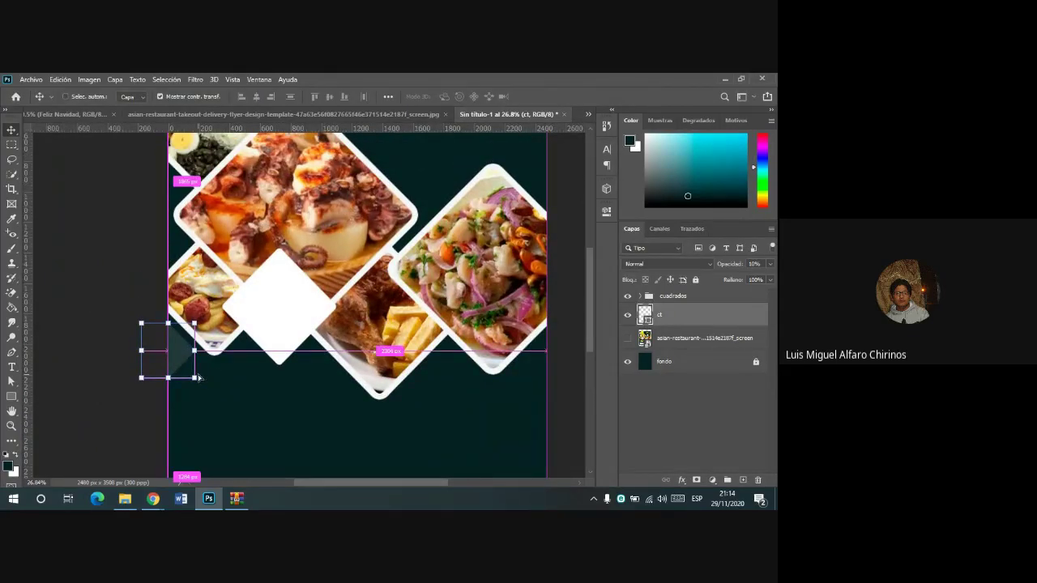
mouse_move(198, 378)
left_mouse_down()
mouse_move(162, 249)
mouse_move(171, 198)
left_mouse_up()
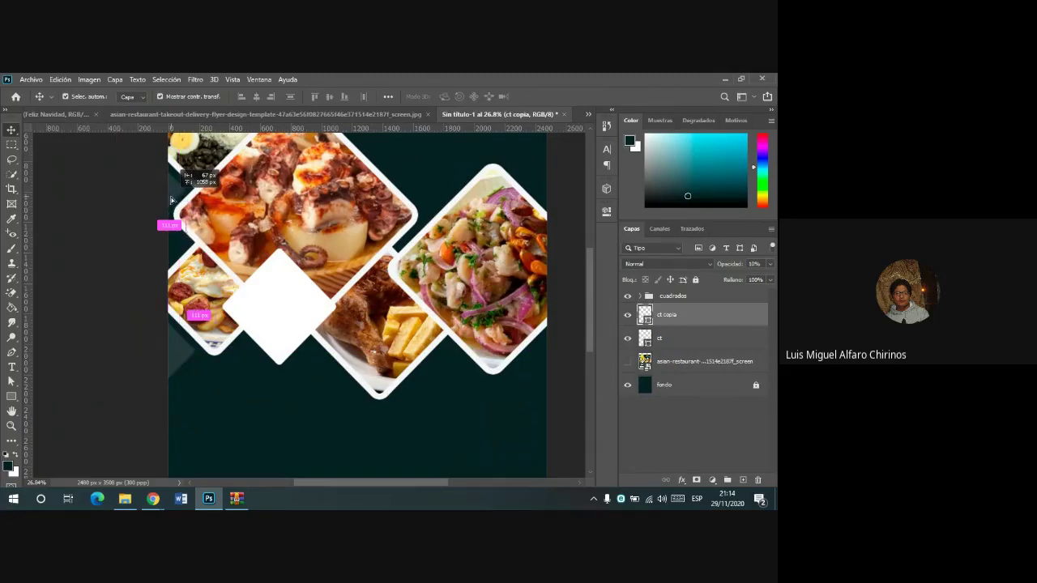
left_click(183, 360)
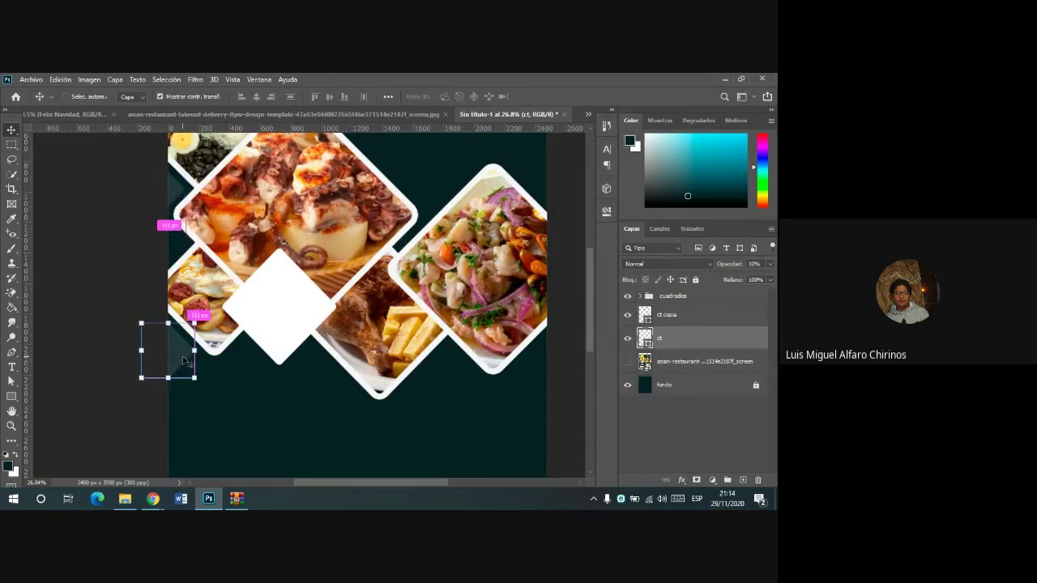
left_click_drag(183, 360, 324, 381)
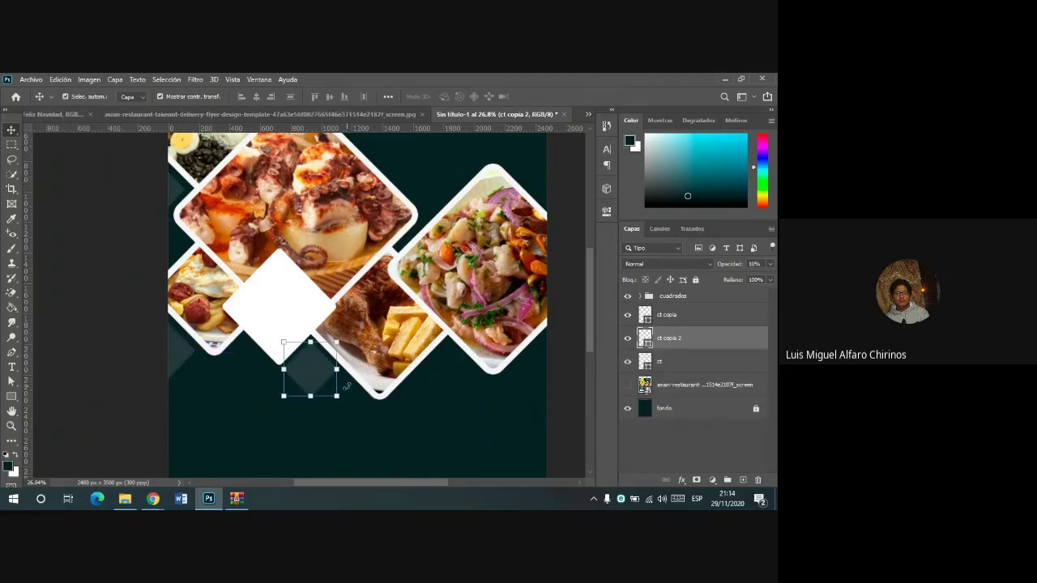
- Shrink the diamond copy and center it beneath the white diamond
scroll(346, 387, "up", 1)
scroll(346, 387, "up", 1)
left_click_drag(331, 399, 316, 383)
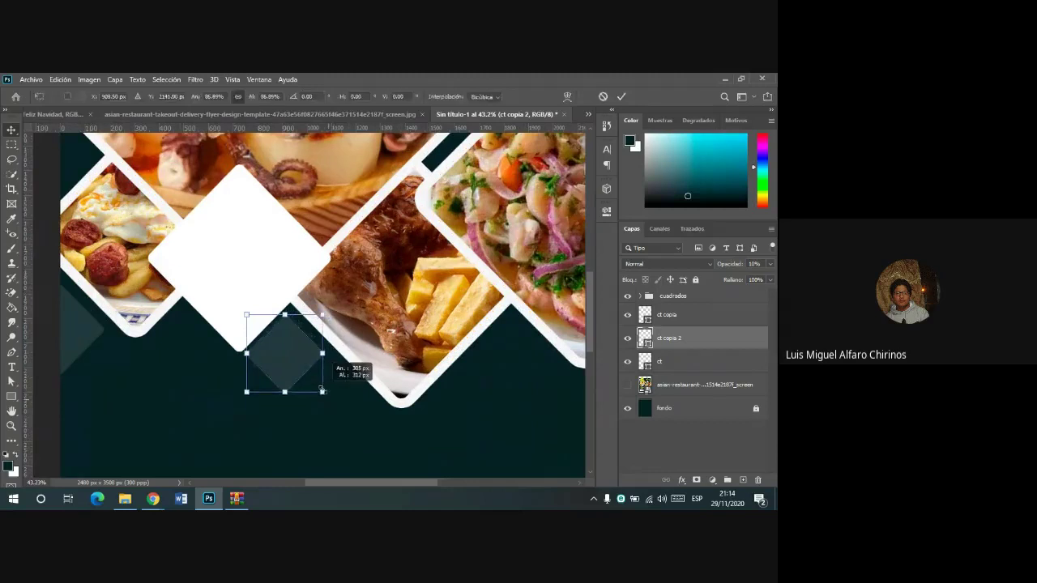
left_click_drag(280, 350, 303, 362)
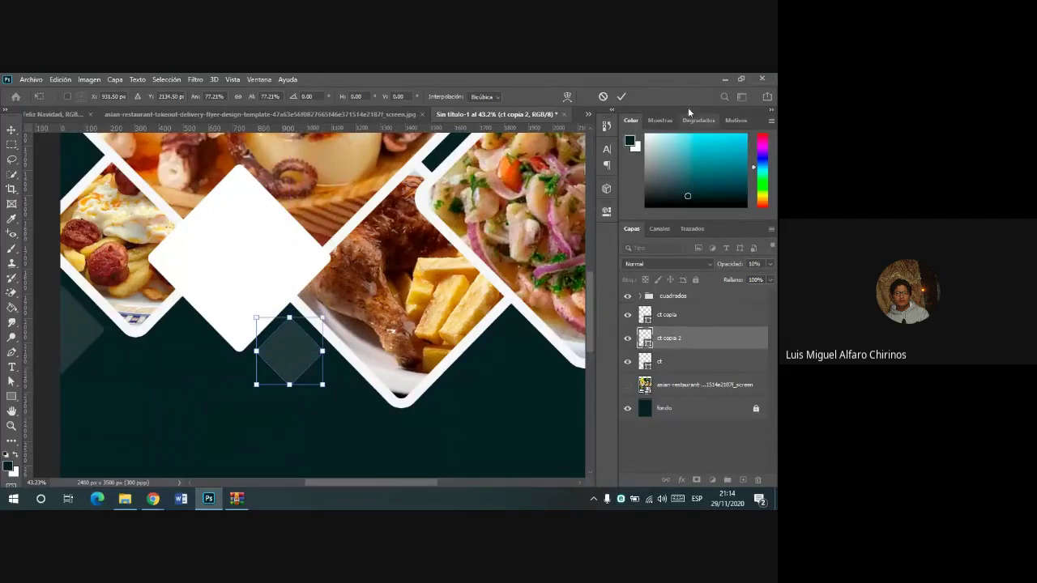
left_click(621, 98)
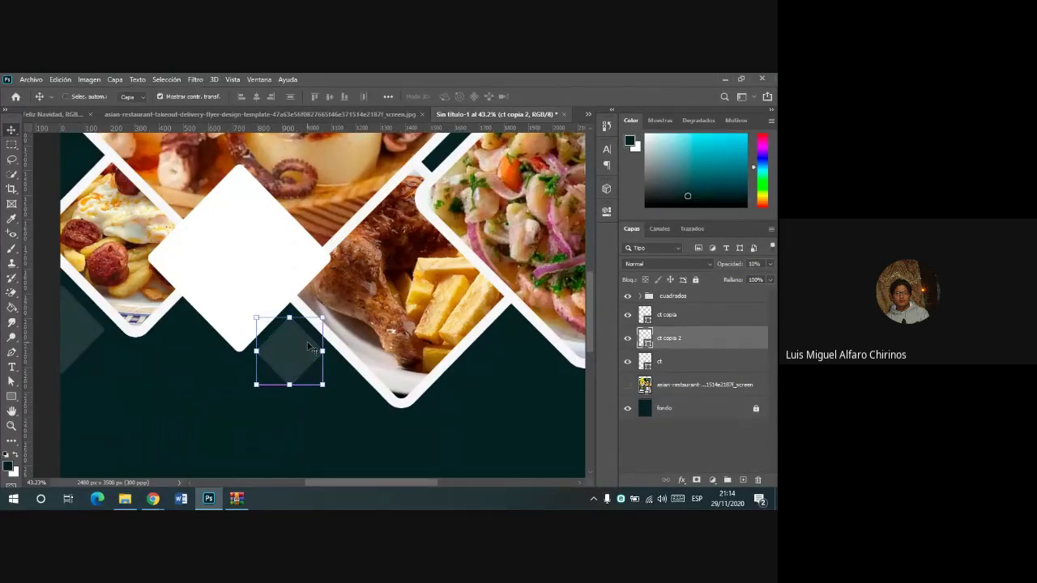
- Duplicate a smaller translucent diamond and position it between the chicken and ceviche photos
key("ctrl+j")
left_click_drag(297, 357, 519, 350)
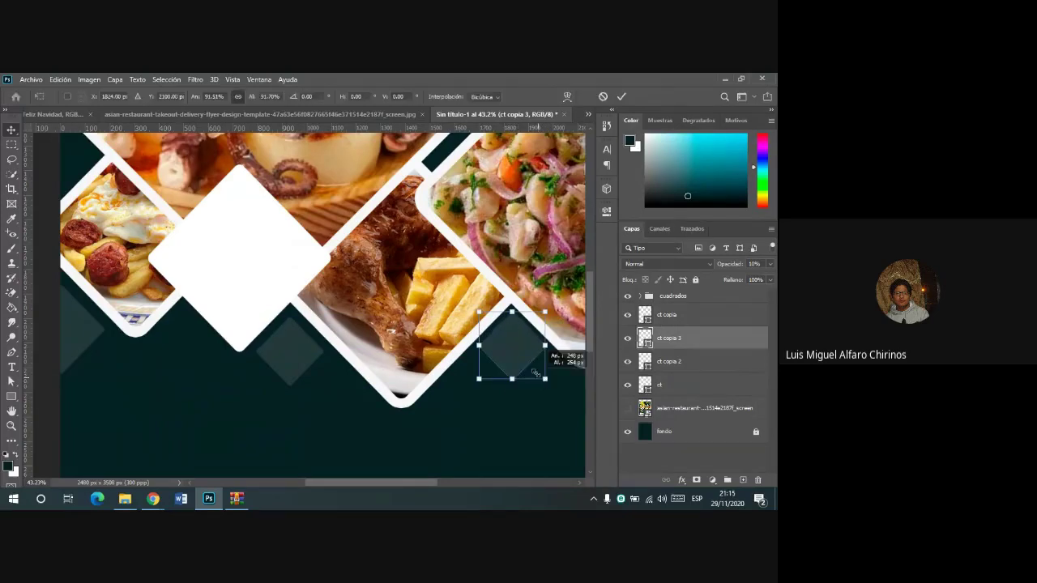
left_click_drag(545, 379, 522, 342)
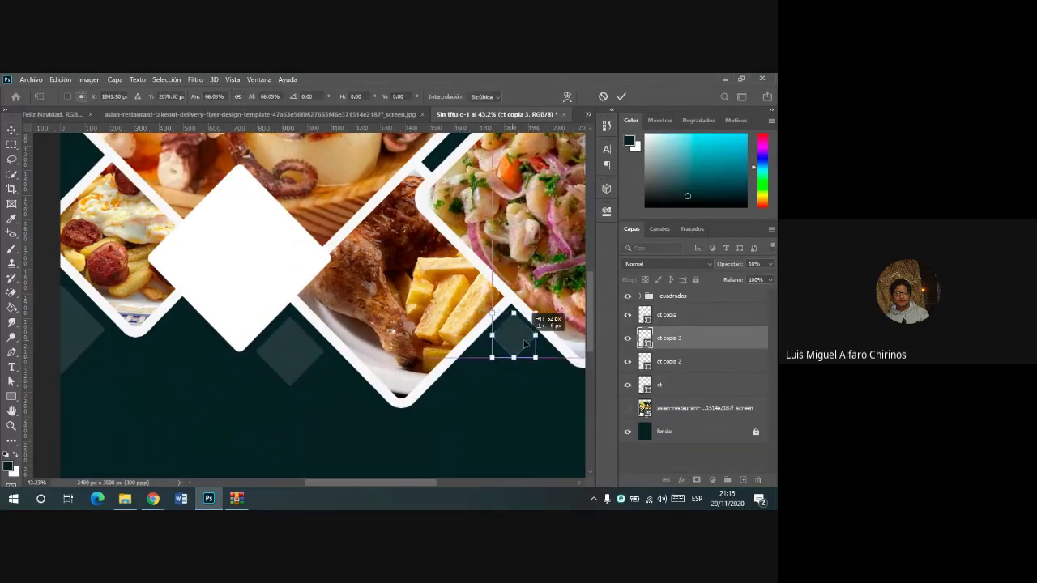
key("shift+Left")
key("shift+Left")
key("Left")
key("Left")
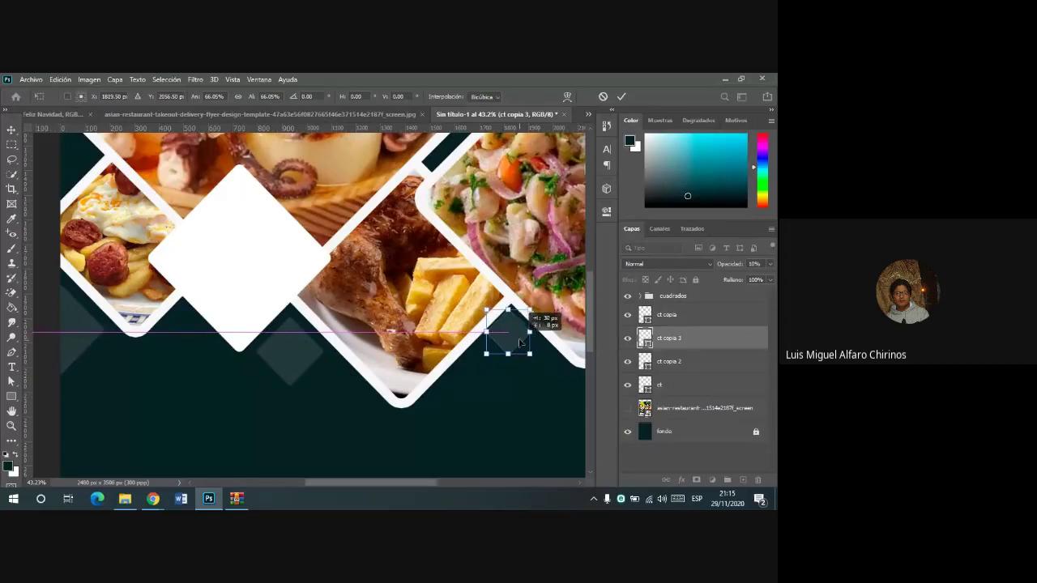
scroll(520, 335, "up", 3)
left_click_drag(510, 327, 513, 328)
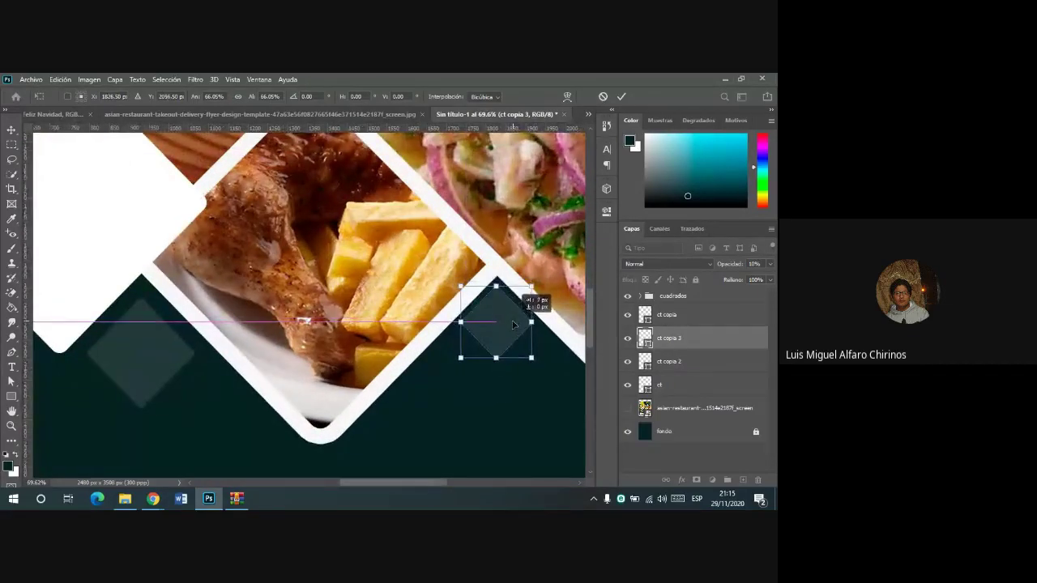
left_click(622, 96)
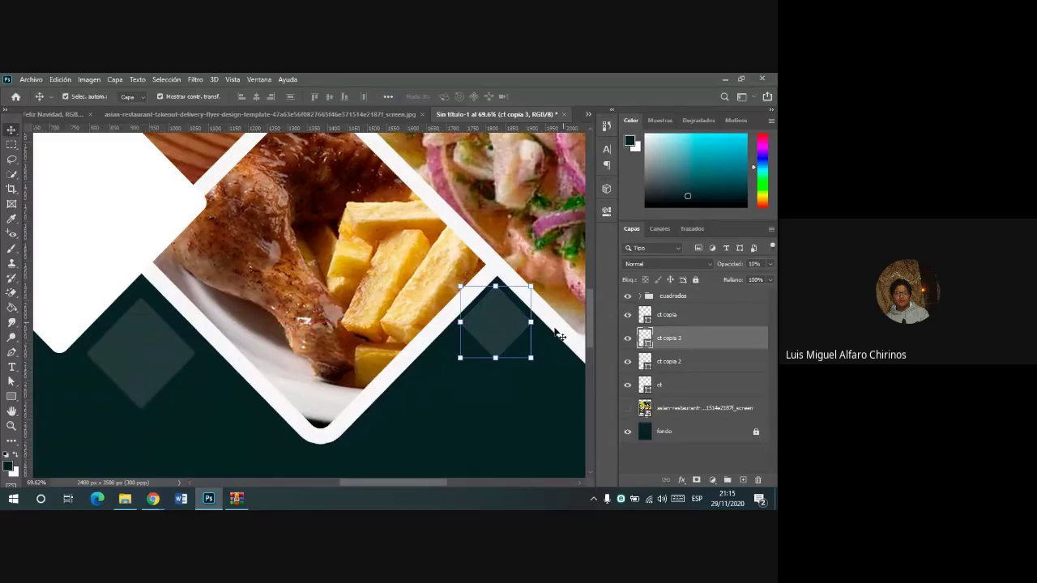
scroll(556, 334, "up", 2)
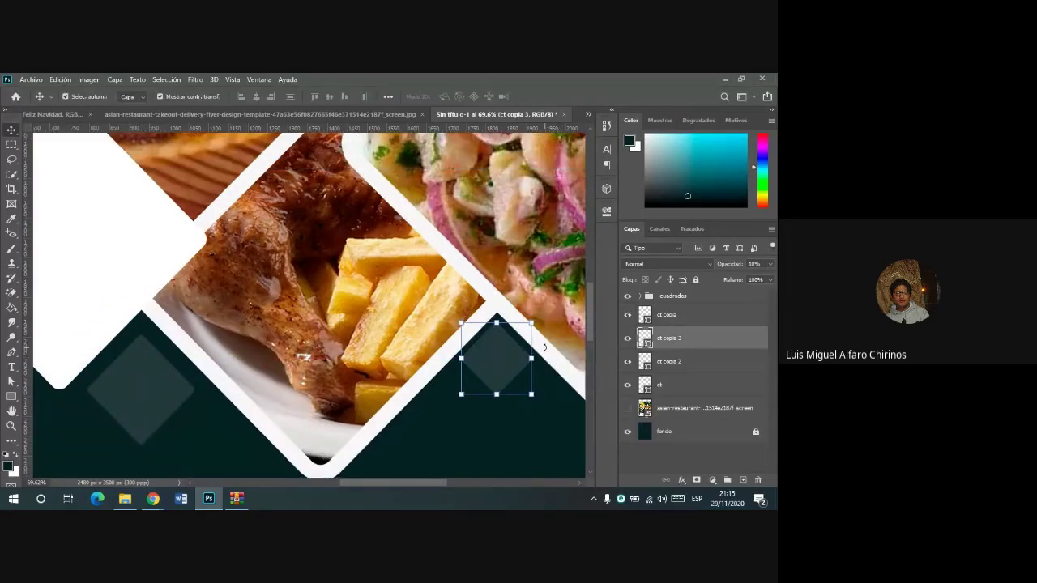
scroll(537, 343, "up", 1)
scroll(538, 343, "up", 2)
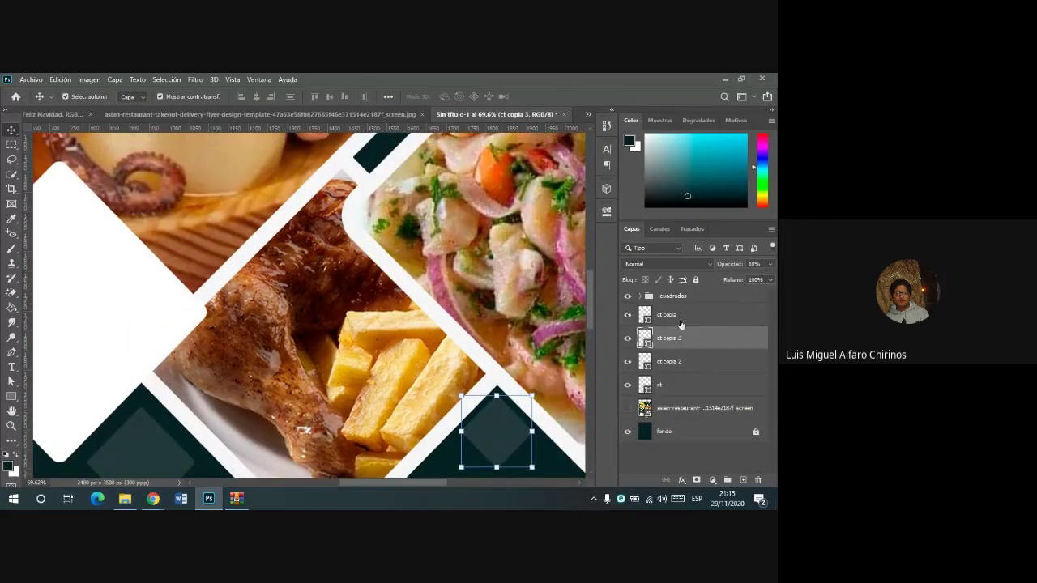
scroll(429, 328, "down", 2)
scroll(429, 328, "down", 2)
- Place another faint diamond copy between the octopus and ceviche photos and enlarge it
scroll(429, 328, "down", 1)
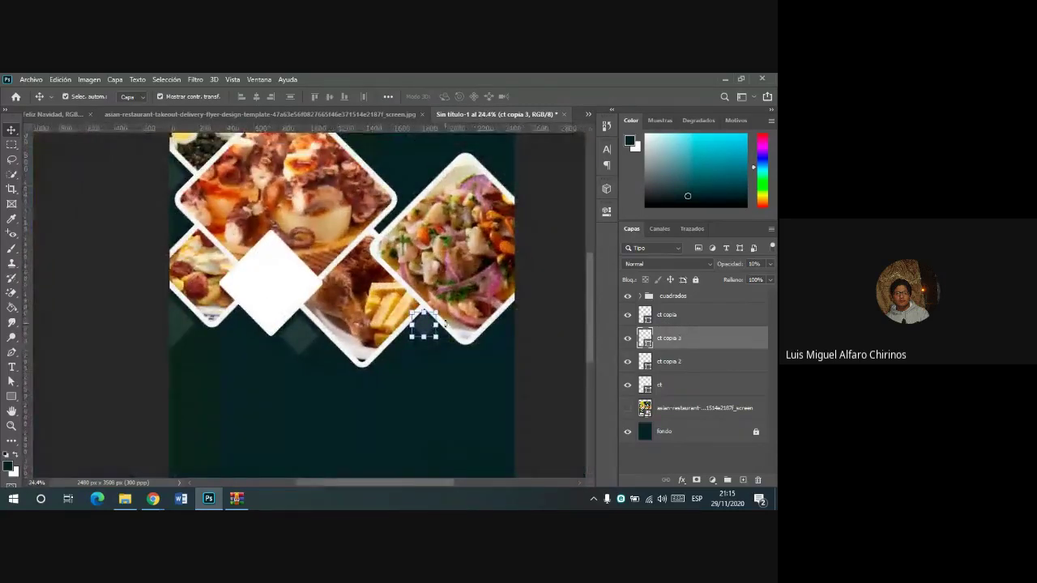
left_click_drag(442, 324, 416, 191)
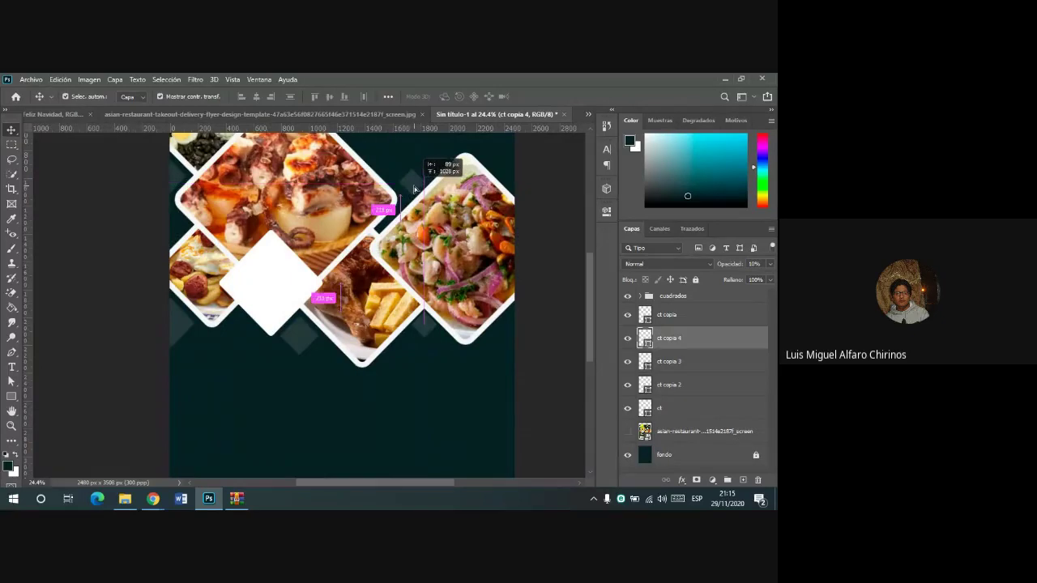
scroll(422, 186, "up", 1)
scroll(431, 201, "up", 2)
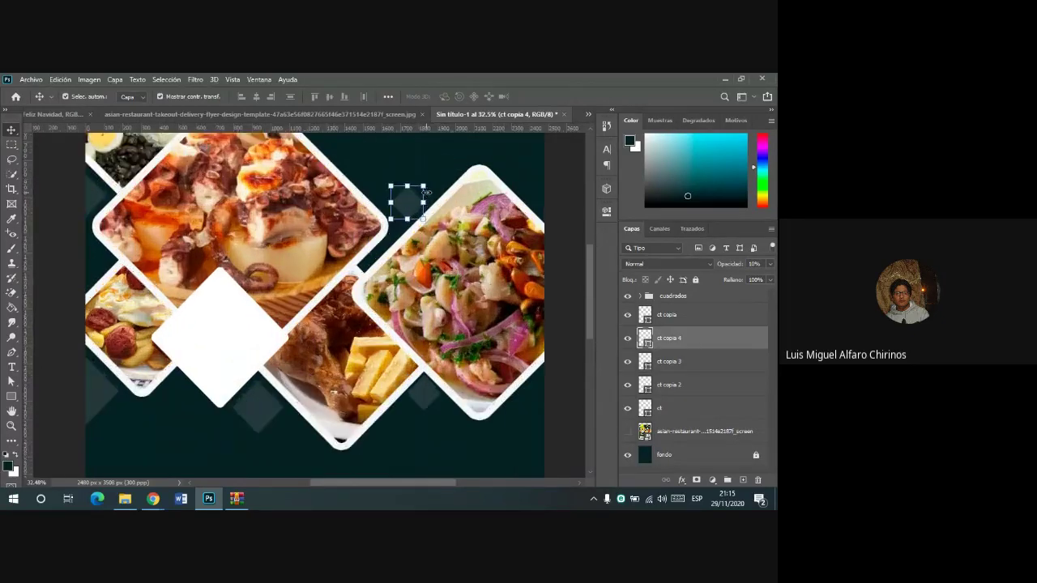
scroll(432, 200, "up", 2)
mouse_move(428, 179)
left_mouse_down()
mouse_move(450, 120)
mouse_move(394, 429)
mouse_move(381, 432)
left_mouse_up()
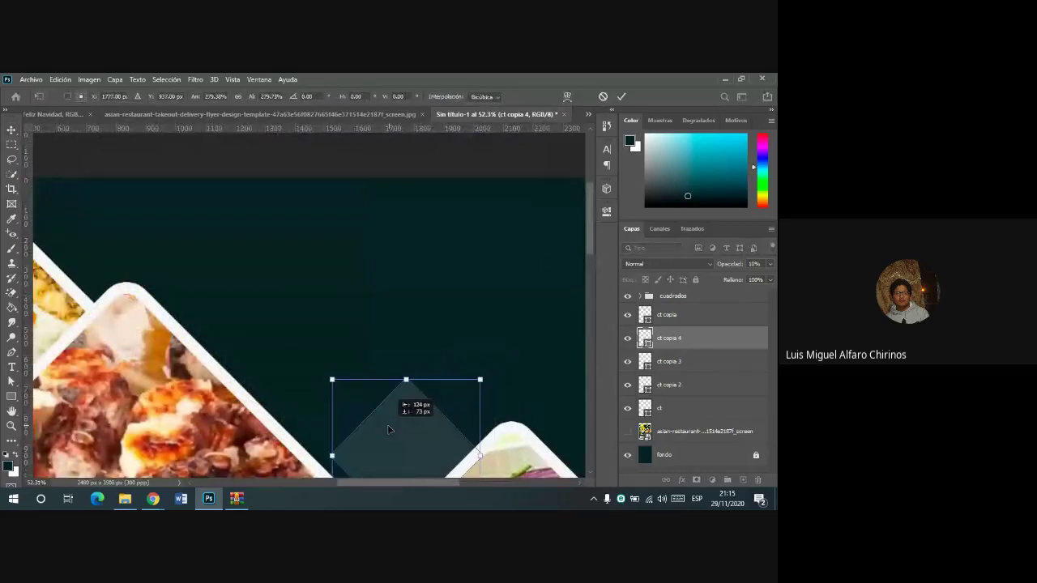
left_click(622, 97)
- Compare against the Asian restaurant reference flyer, then nudge the top-right faint diamond slightly left
scroll(446, 352, "down", 1)
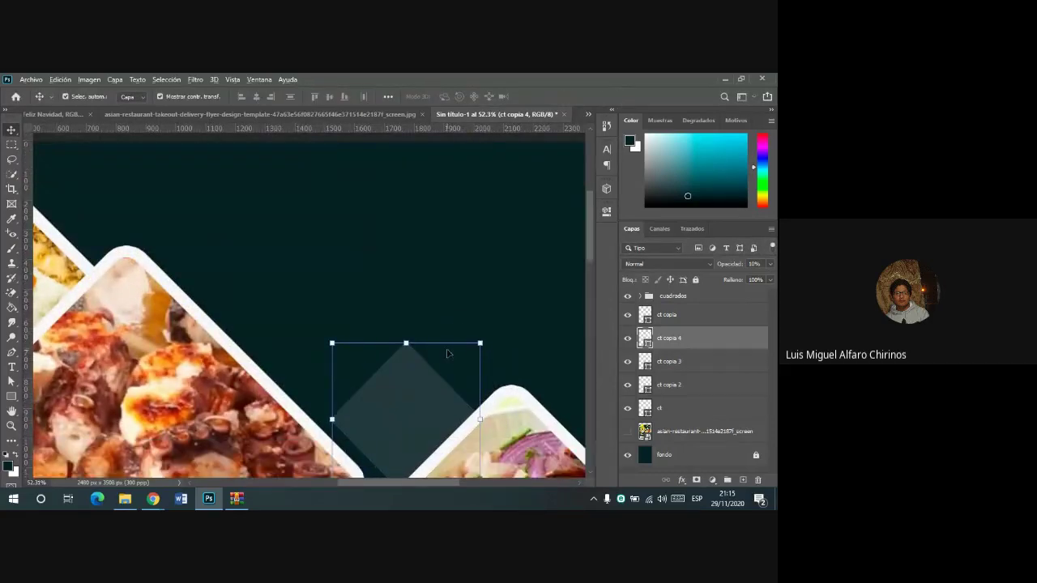
scroll(433, 372, "down", 2)
left_click(345, 114)
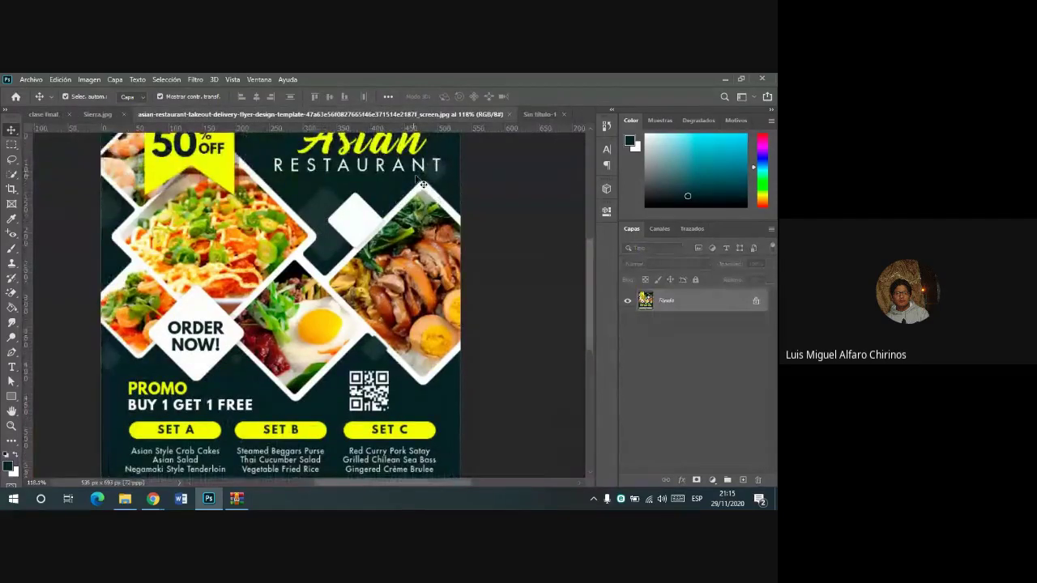
scroll(432, 194, "up", 1)
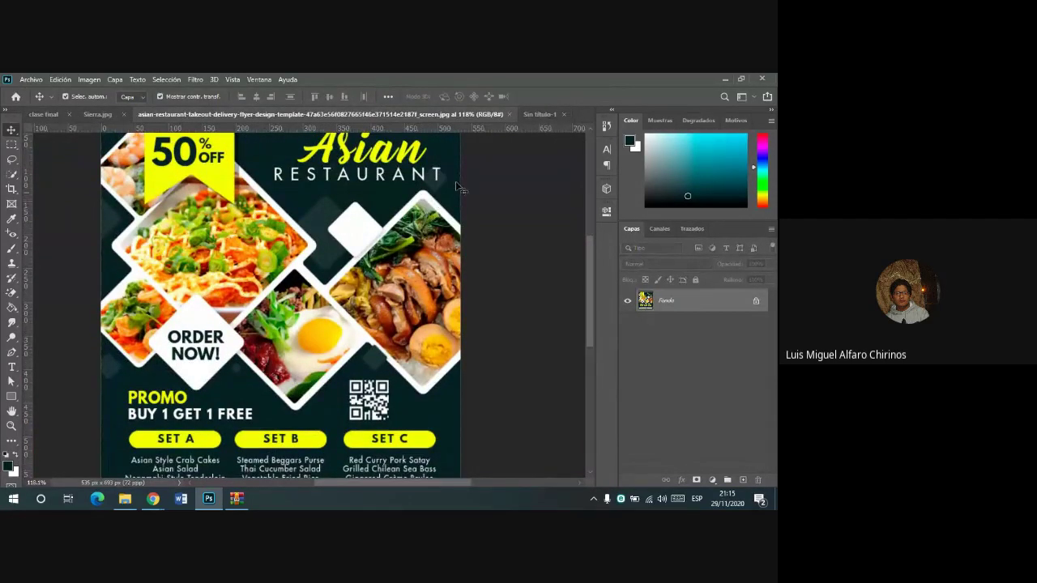
left_click(529, 115)
mouse_move(485, 263)
left_mouse_down()
mouse_move(450, 267)
mouse_move(516, 204)
left_mouse_up()
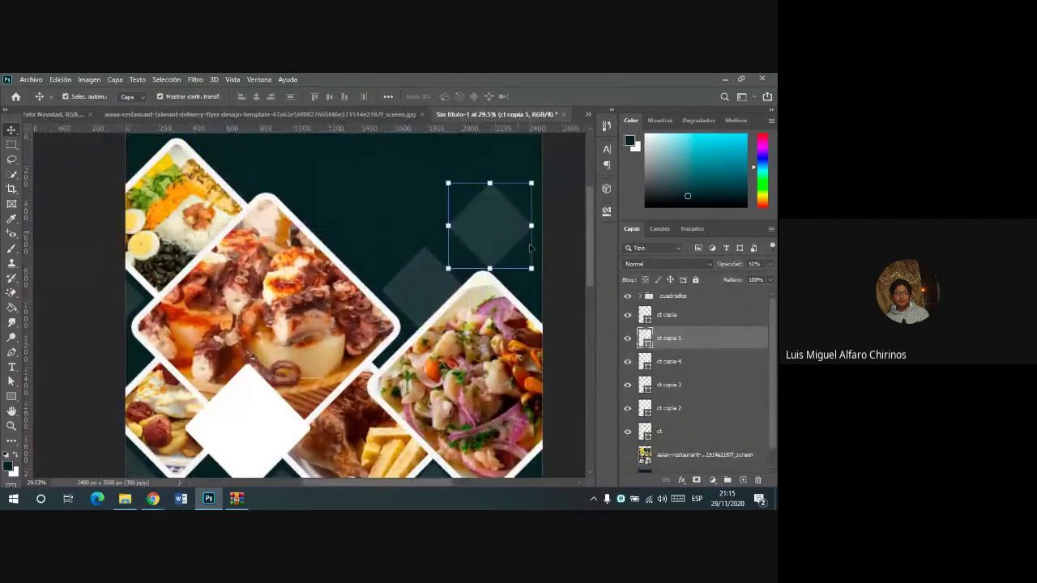
- Shrink the top-right faint diamond to about a third of its size
mouse_move(530, 268)
left_mouse_down()
mouse_move(476, 212)
mouse_move(518, 254)
left_mouse_up()
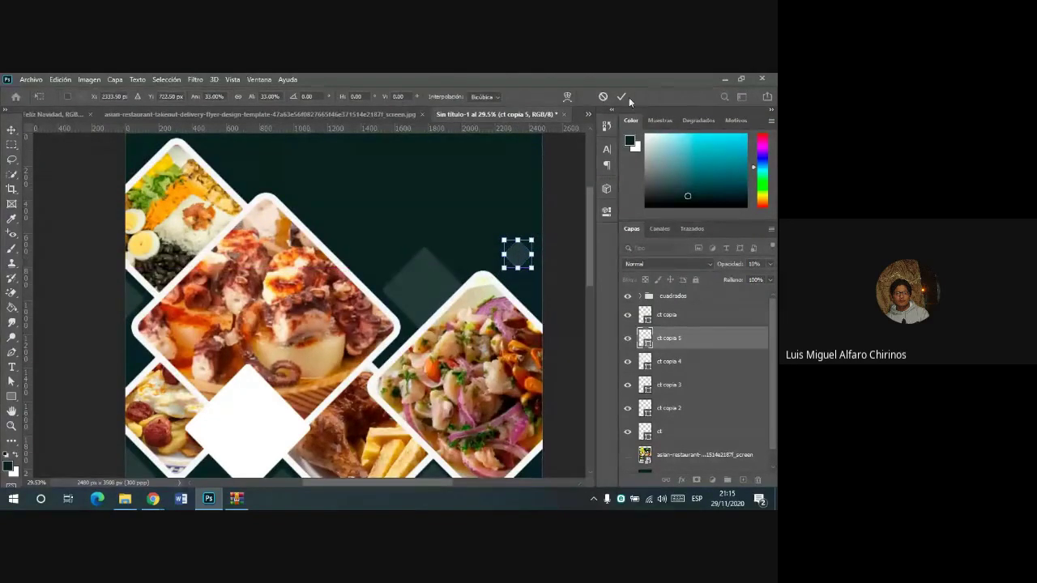
left_click(620, 97)
left_click(667, 315)
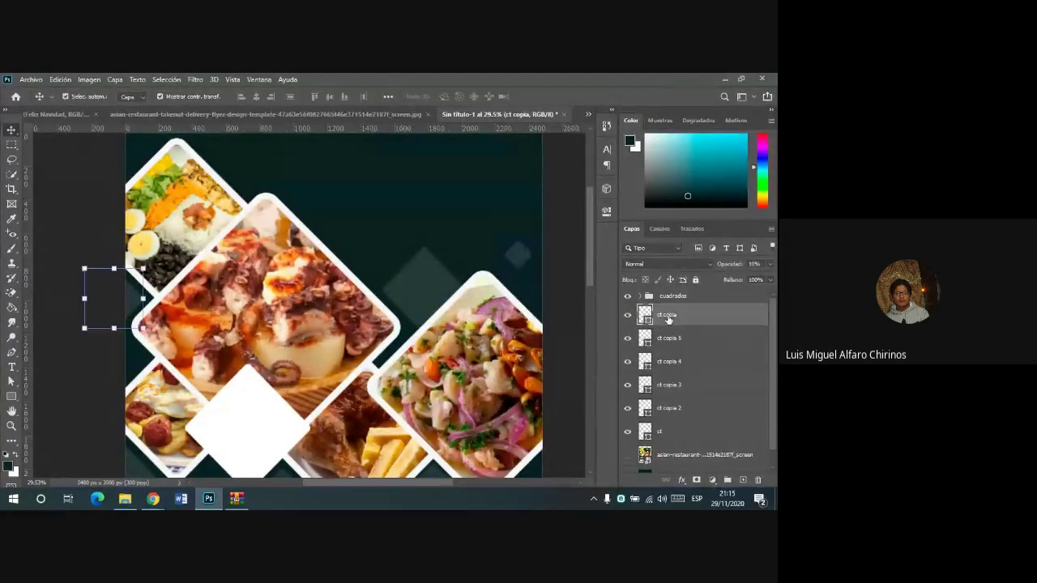
left_click(666, 339)
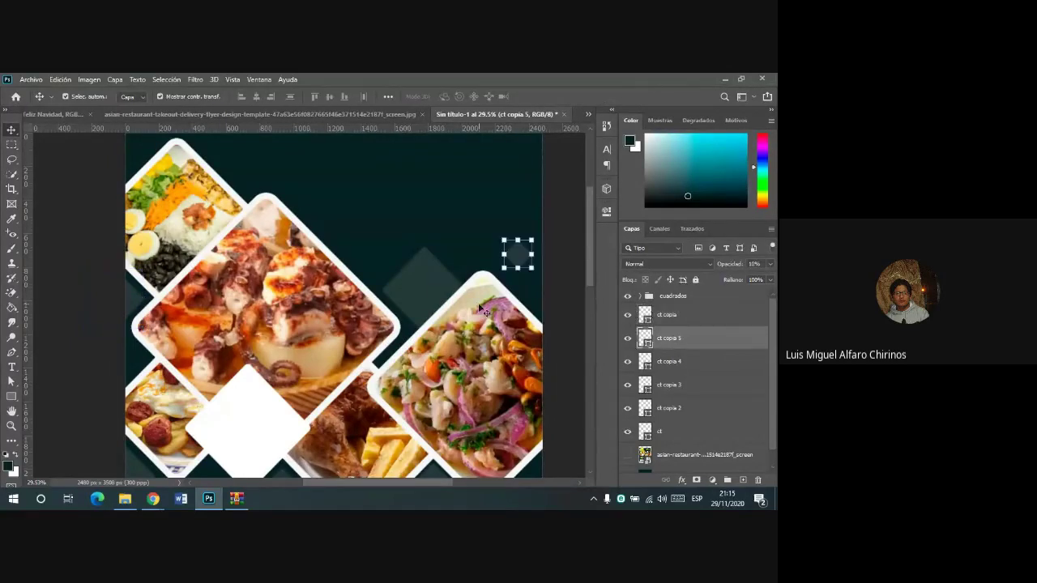
left_click(674, 318)
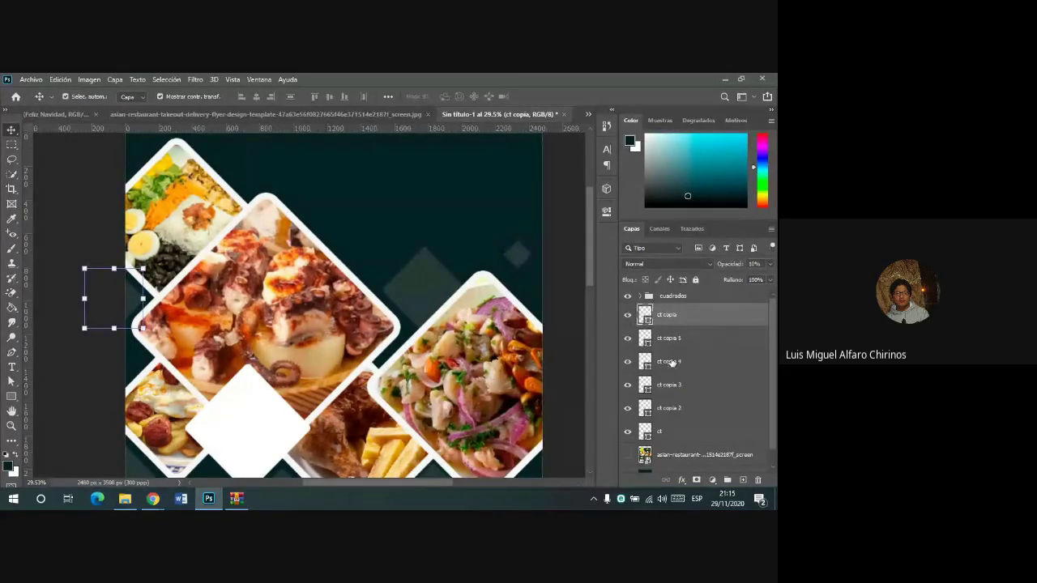
- Duplicate the faint diamond between the photos at 100% opacity, shrinking the white copy and moving it right
left_click(672, 362)
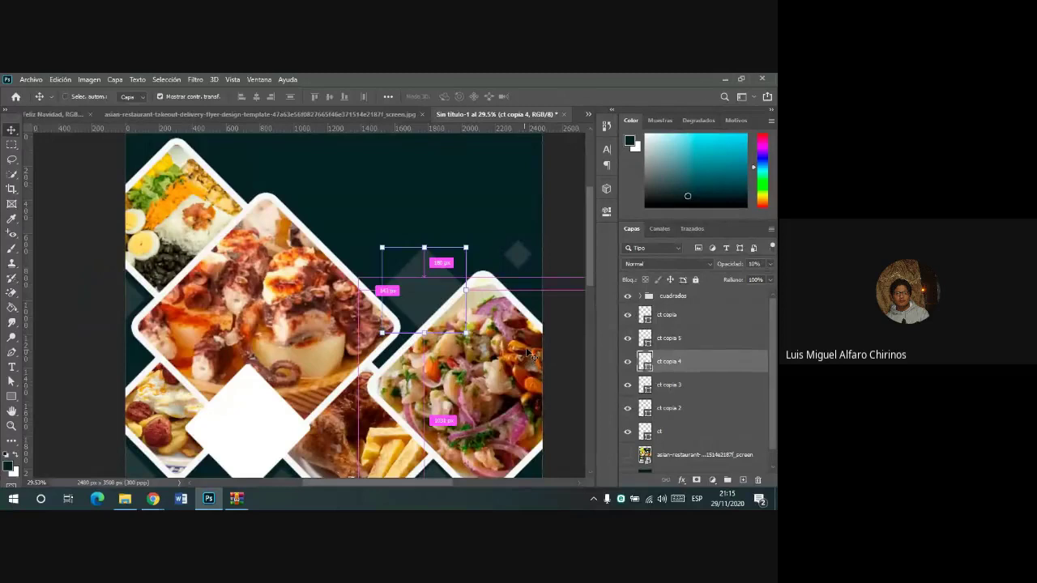
left_click_drag(531, 354, 408, 267)
left_click(770, 264)
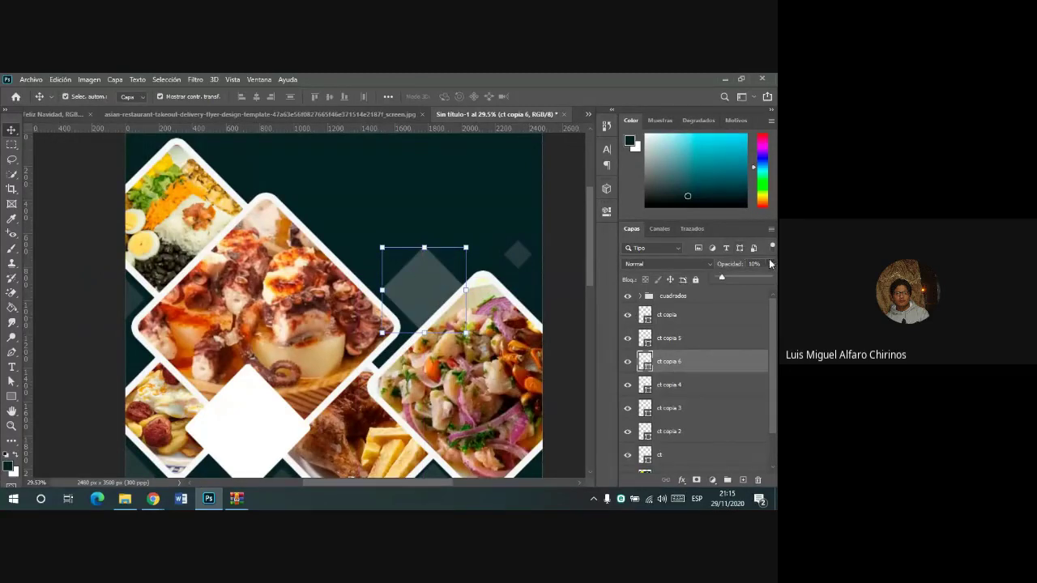
left_click_drag(724, 276, 770, 277)
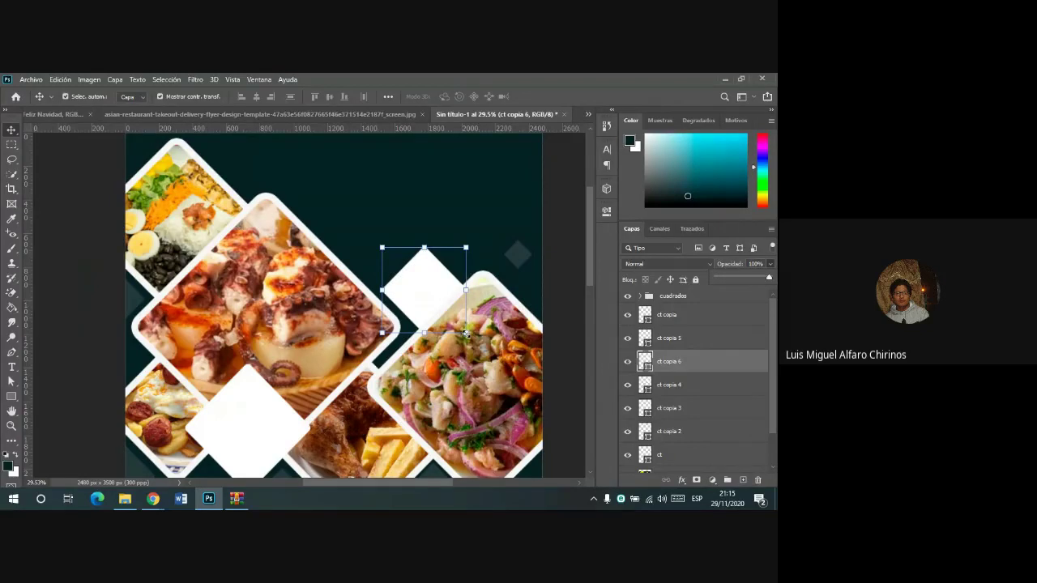
mouse_move(466, 333)
left_mouse_down()
mouse_move(439, 304)
mouse_move(460, 290)
left_mouse_up()
left_click(620, 96)
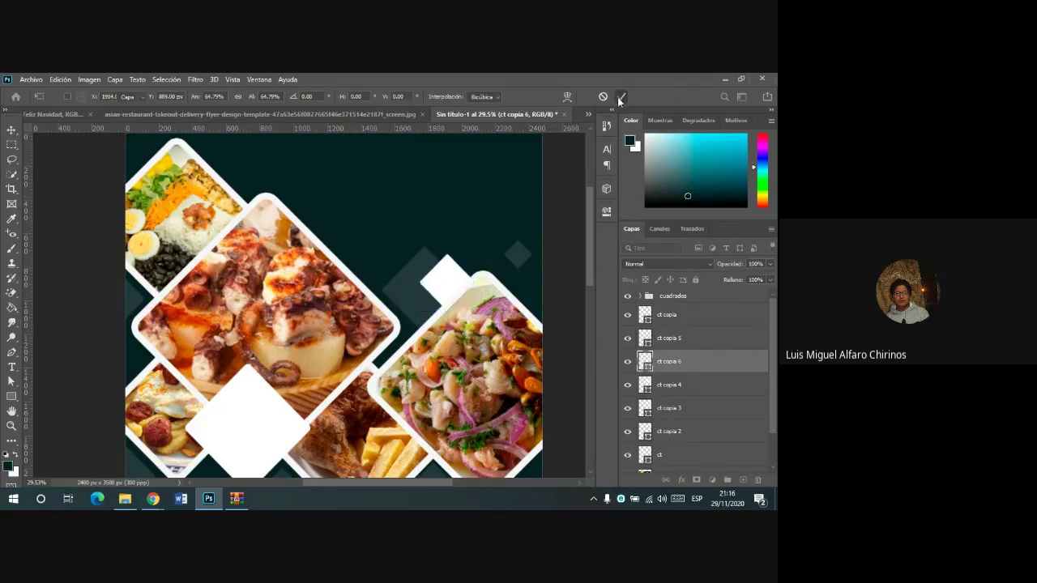
- Shrink the faint diamond under the white one to about 51% and nudge it up slightly
scroll(474, 204, "down", 1)
scroll(474, 204, "down", 1)
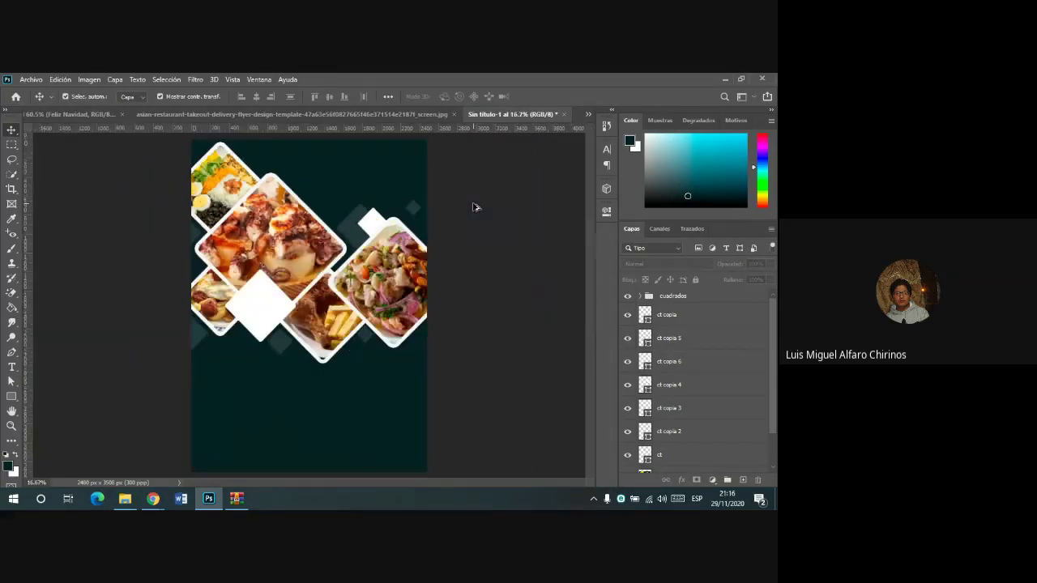
left_click(288, 347)
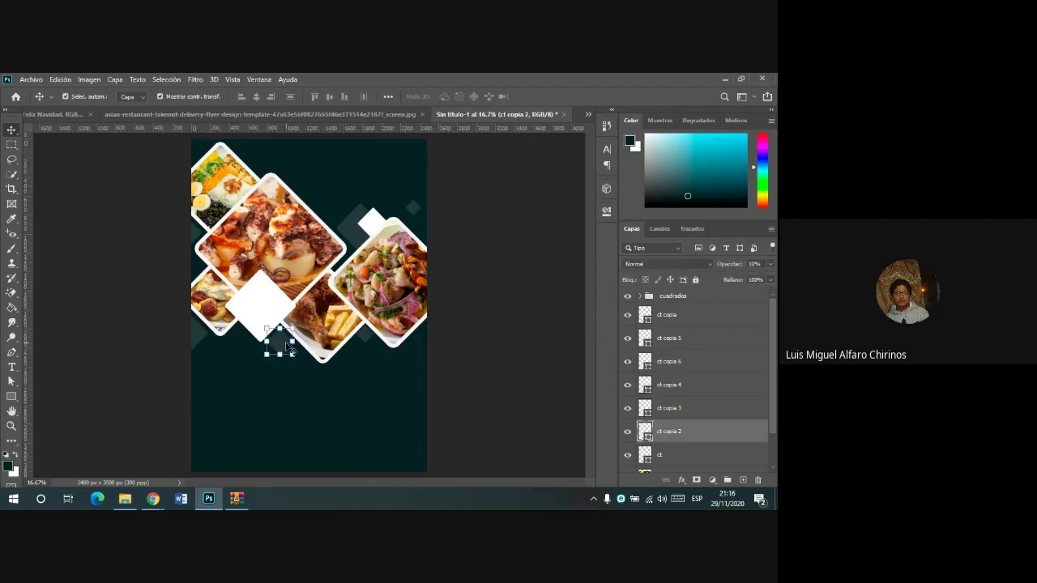
scroll(287, 349, "up", 1)
scroll(287, 349, "up", 1)
left_click(299, 366)
mouse_move(299, 365)
left_mouse_down()
mouse_move(265, 328)
mouse_move(277, 327)
left_mouse_up()
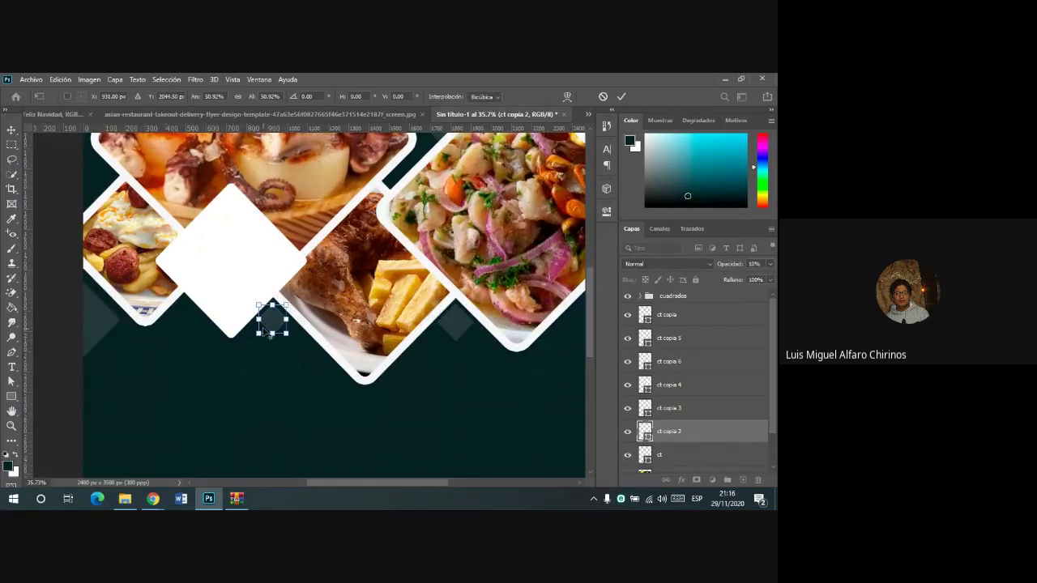
scroll(270, 331, "up", 2)
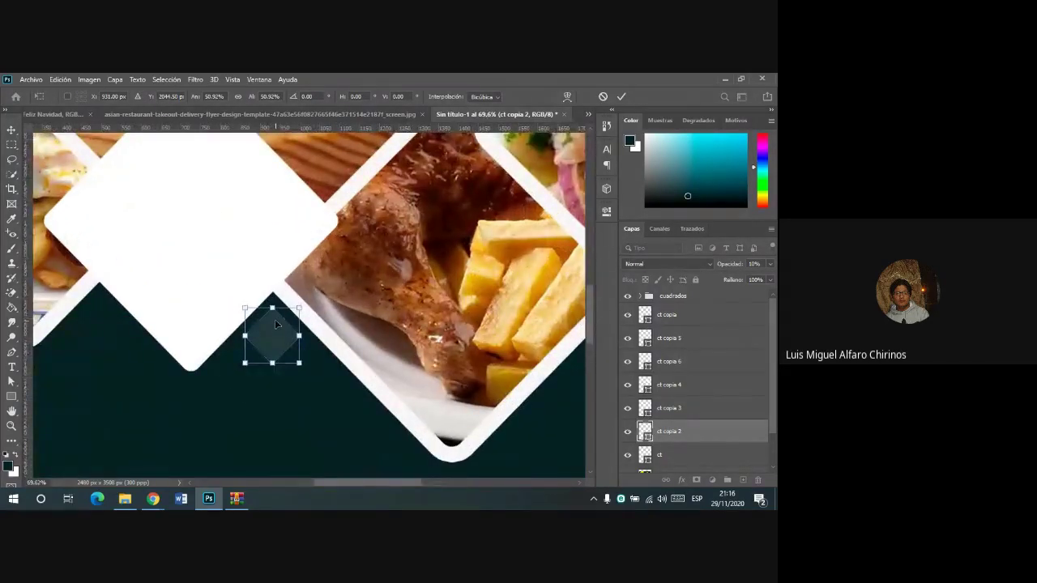
left_click(621, 98)
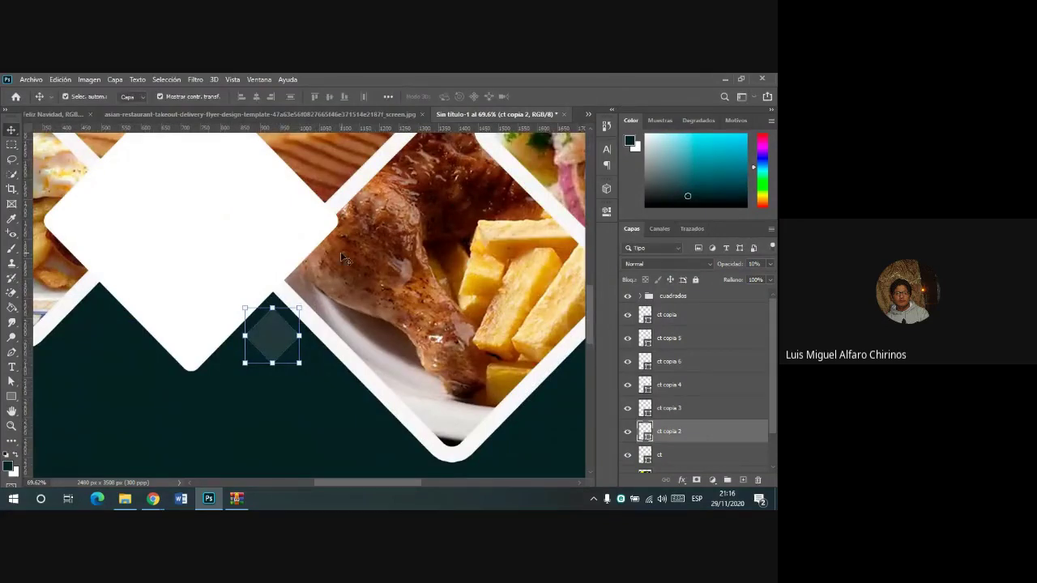
left_click_drag(276, 327, 275, 323)
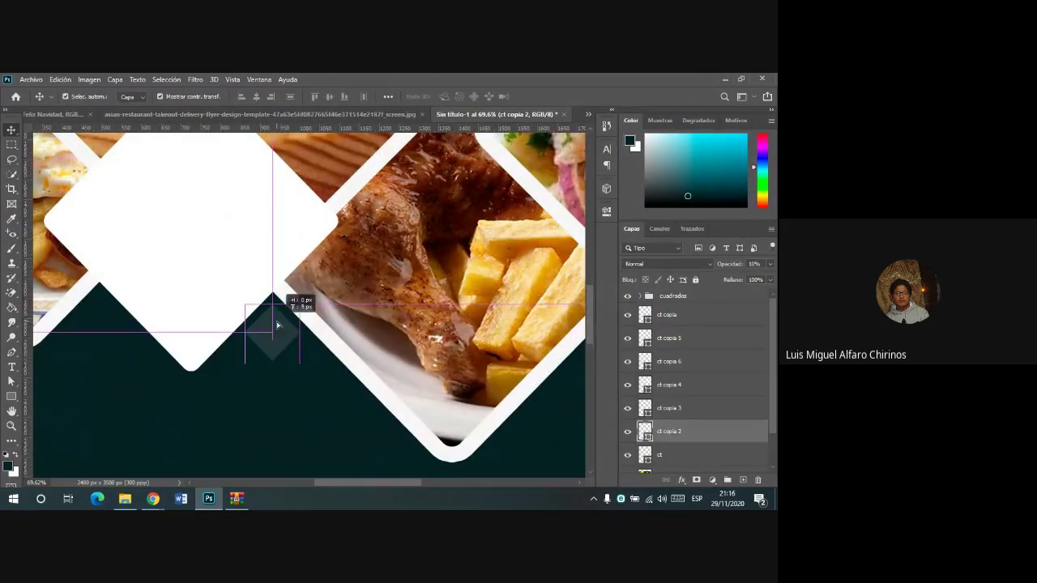
left_click(328, 375)
scroll(440, 336, "down", 2)
- Select the layers from ct copia down to ct and group them as 'cuadrados Transparente'
scroll(468, 308, "down", 2)
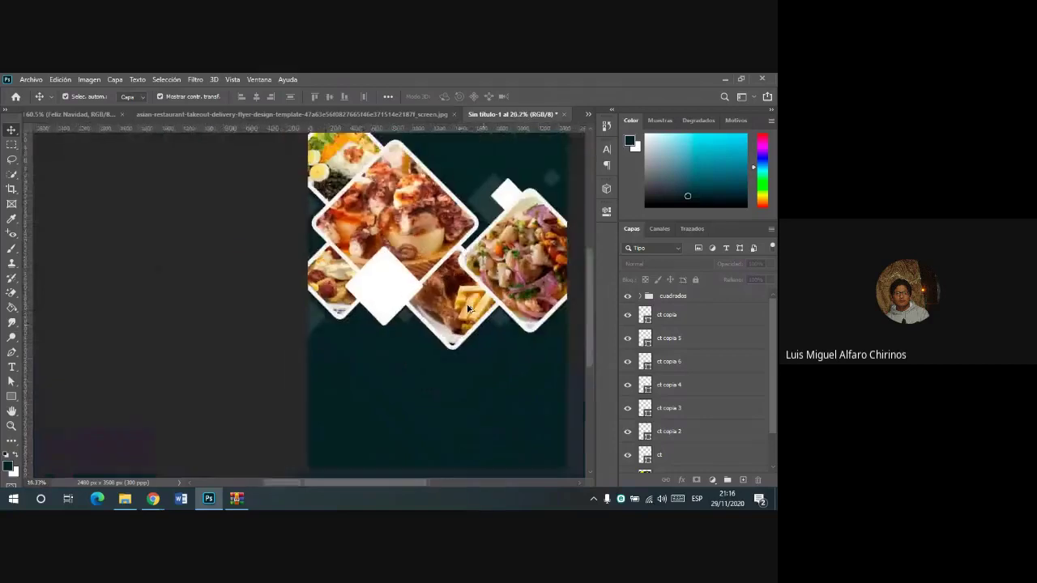
scroll(468, 308, "down", 1)
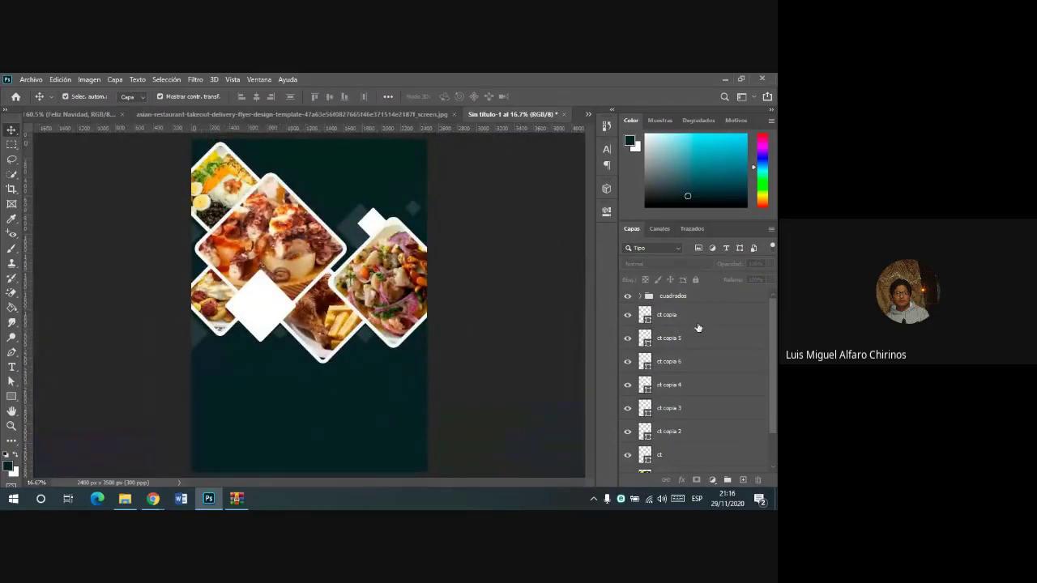
left_click(679, 315)
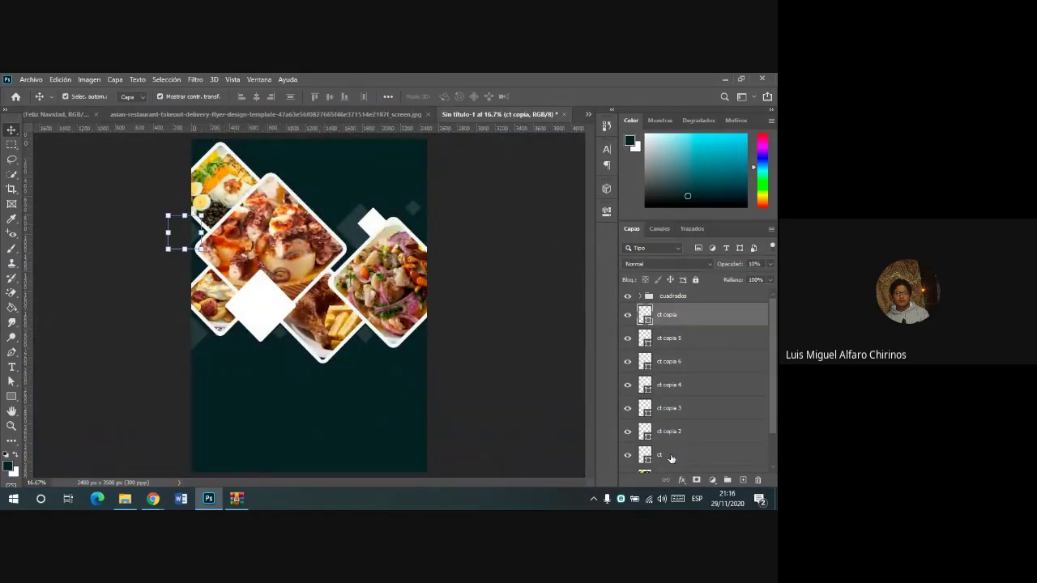
left_click(670, 455, "shift")
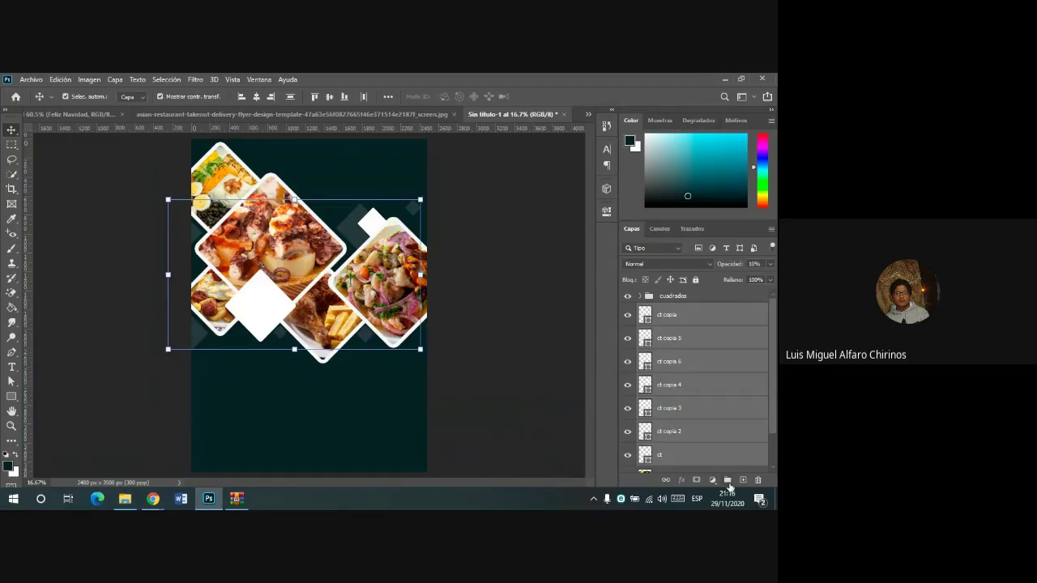
left_click(727, 480)
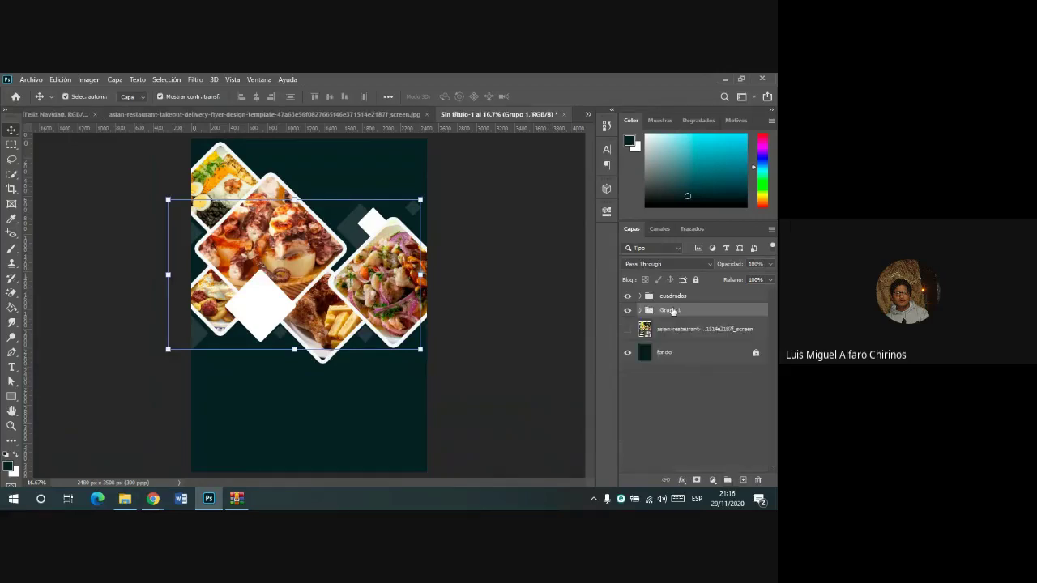
double_click(674, 310)
type("Transpar")
type("ente")
left_click(699, 328)
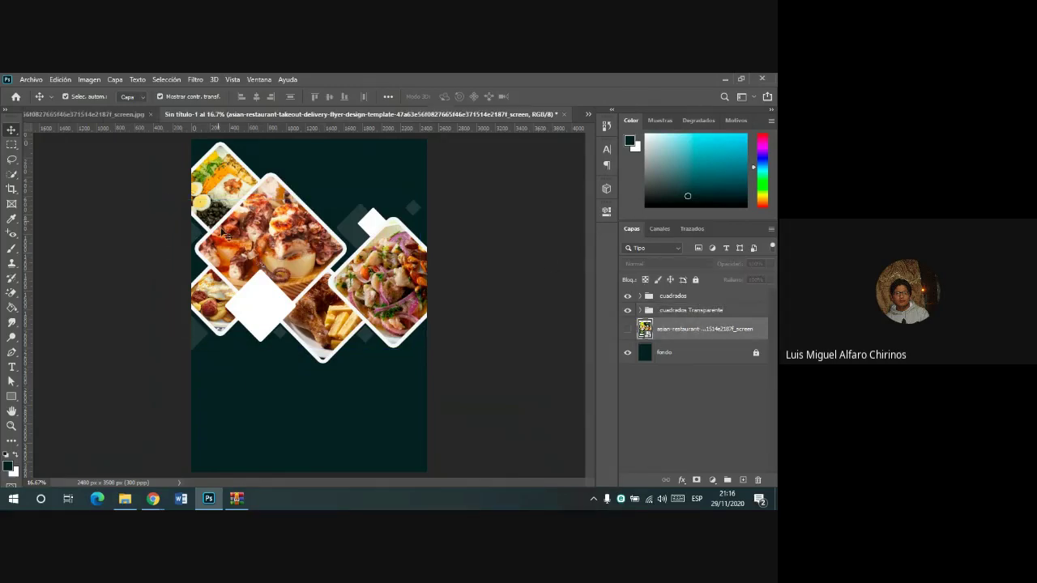
- Switch from Photoshop to the Google Meet call in Chrome
left_click(100, 436)
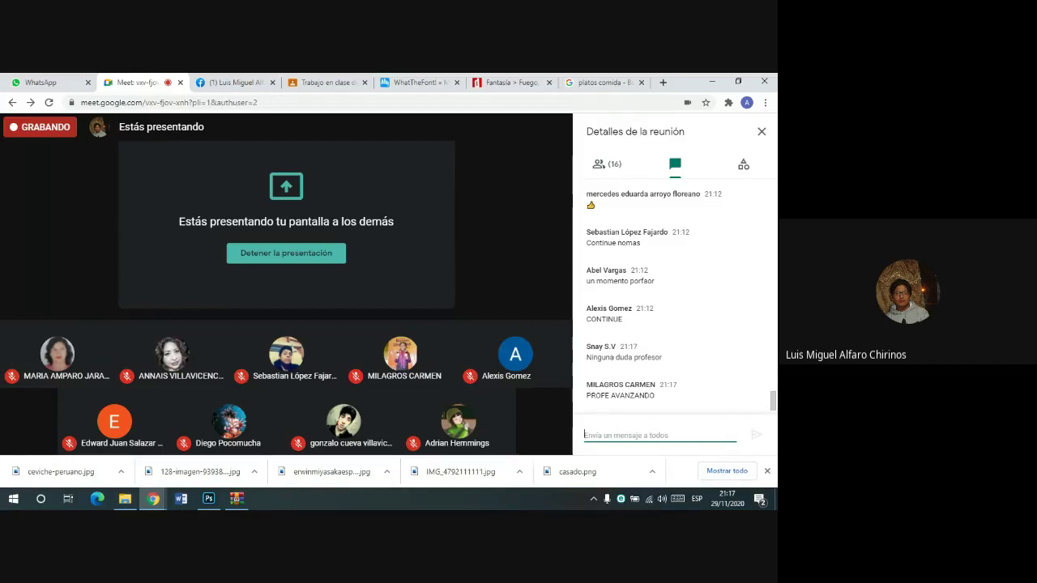
- Check the Meet chat, then delete the flyer's hidden reference template layer
left_click(208, 498)
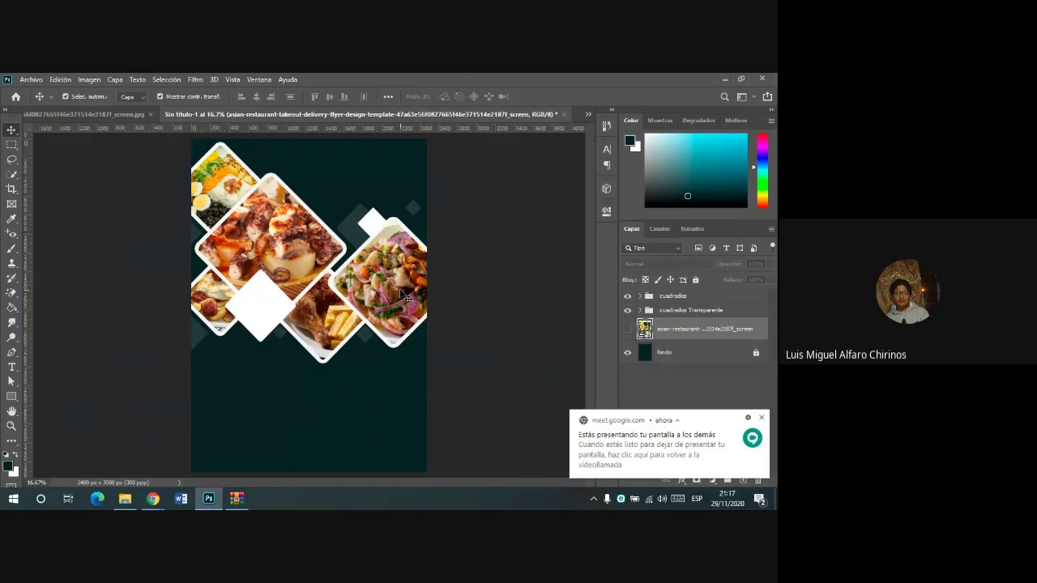
mouse_move(152, 498)
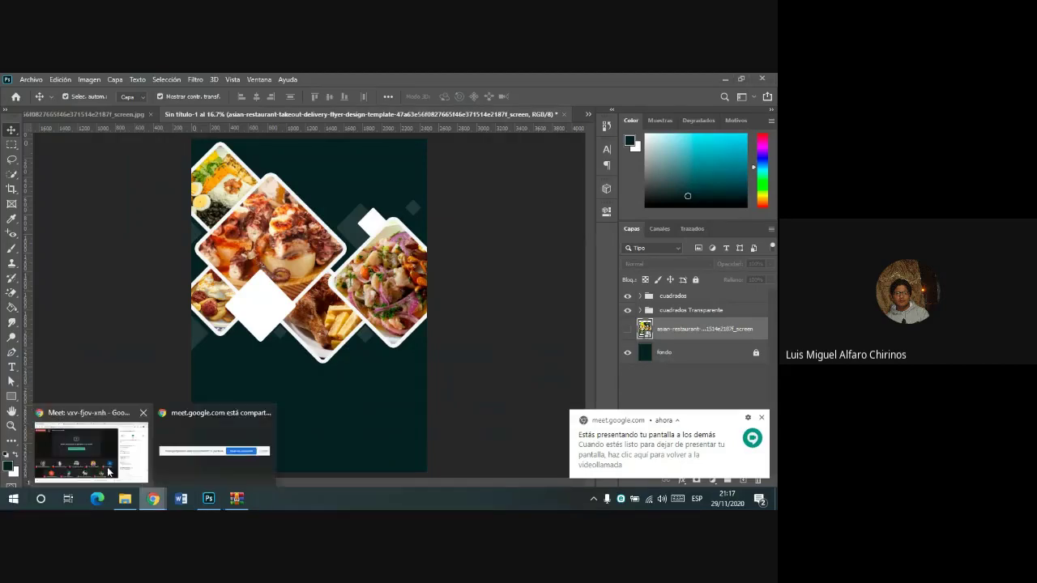
left_click(252, 451)
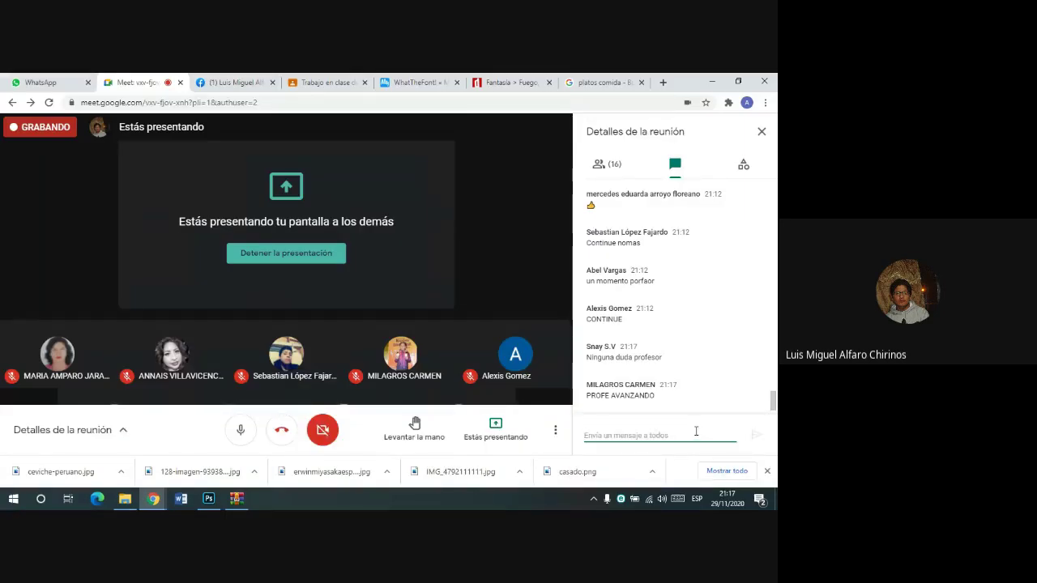
left_click(212, 500)
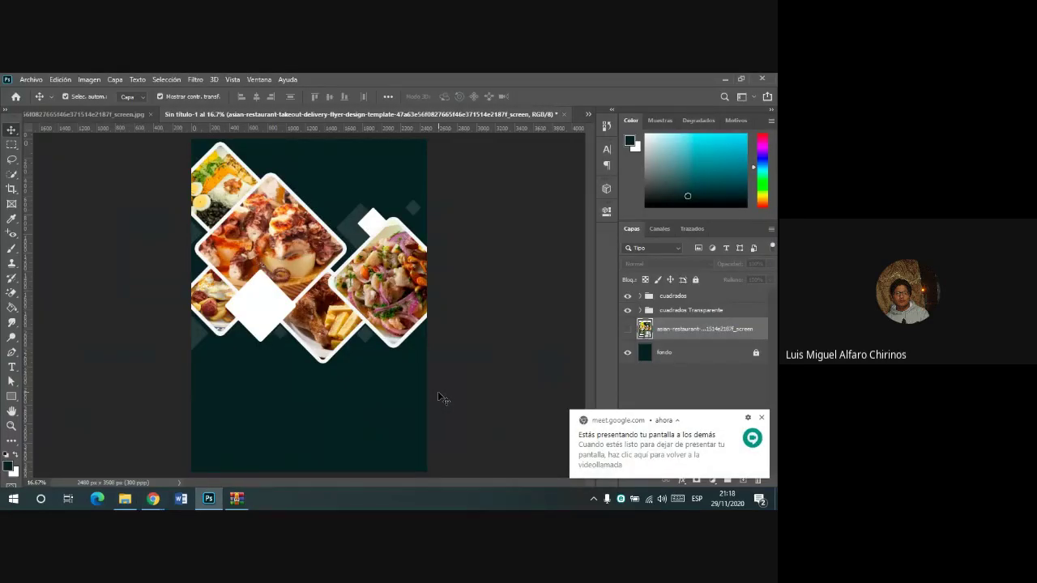
key("Delete")
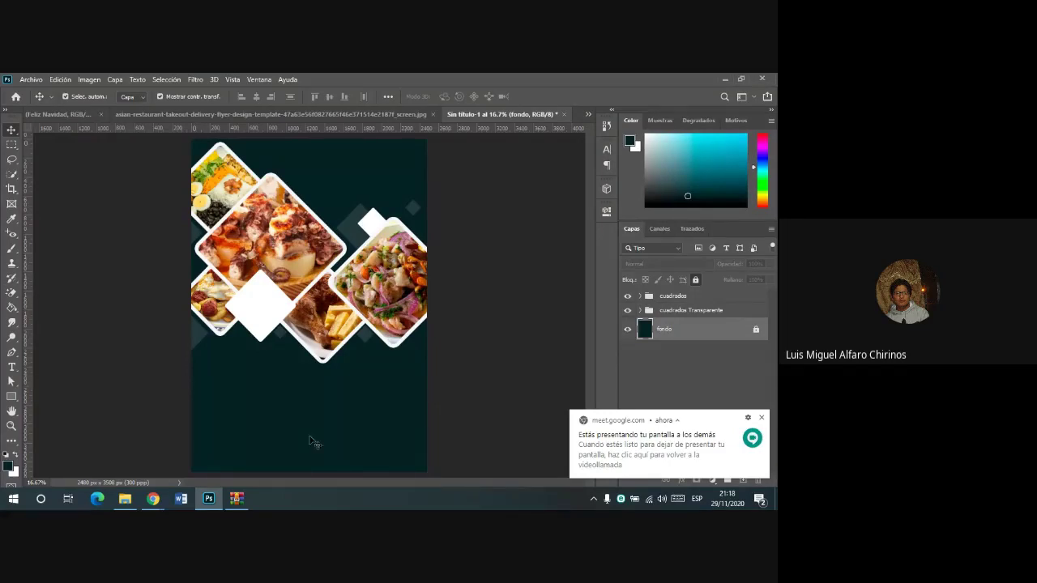
- Check the Meet call a few more times and dismiss the screen-sharing notification
left_click(135, 477)
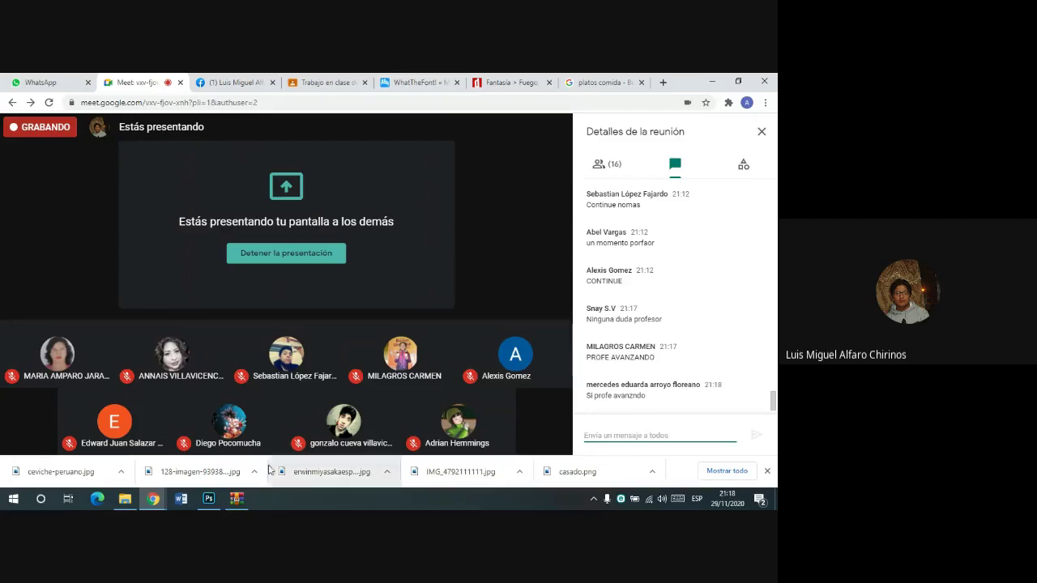
left_click(209, 499)
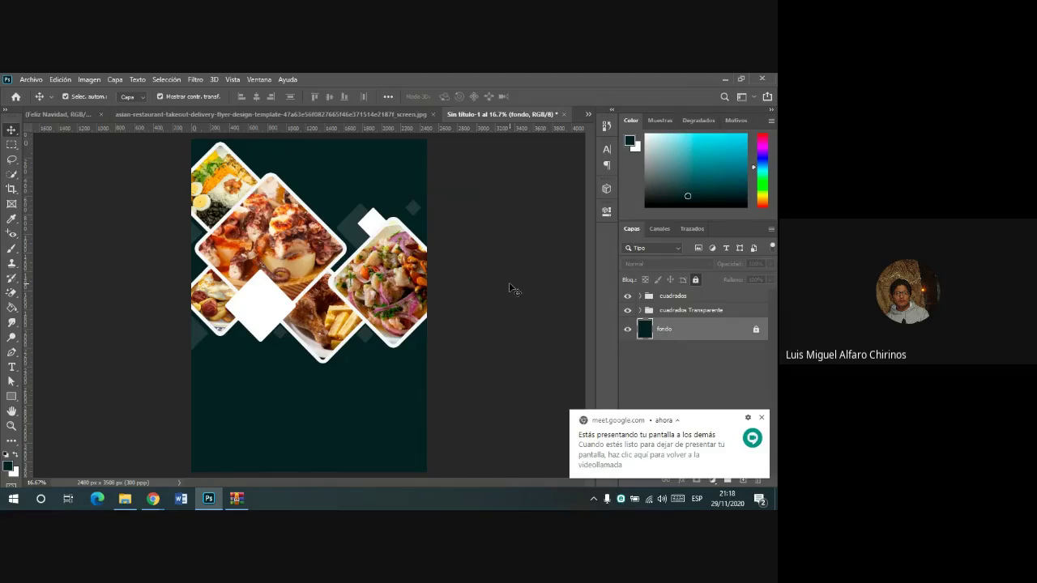
mouse_move(153, 498)
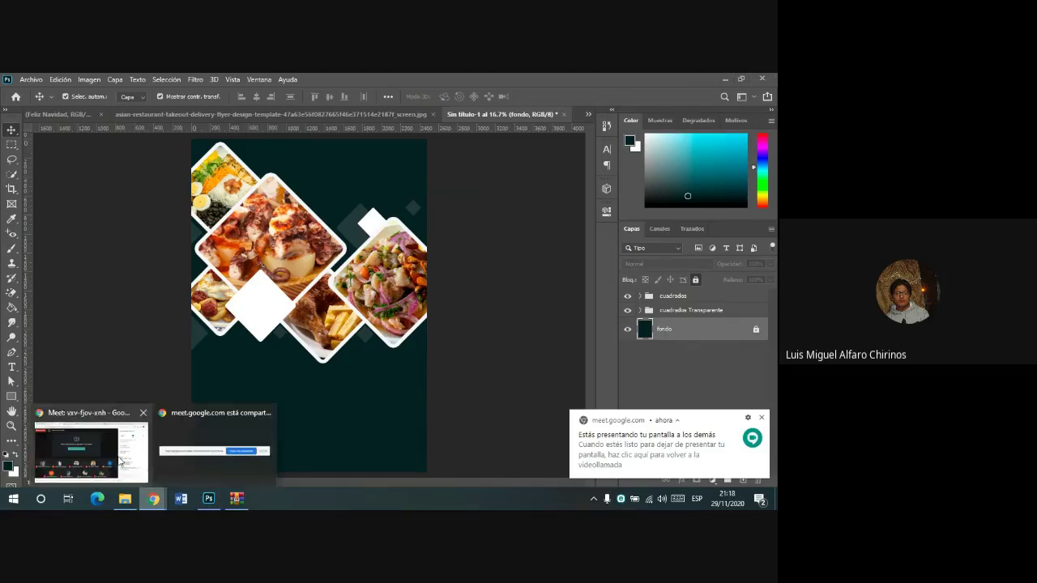
left_click(122, 459)
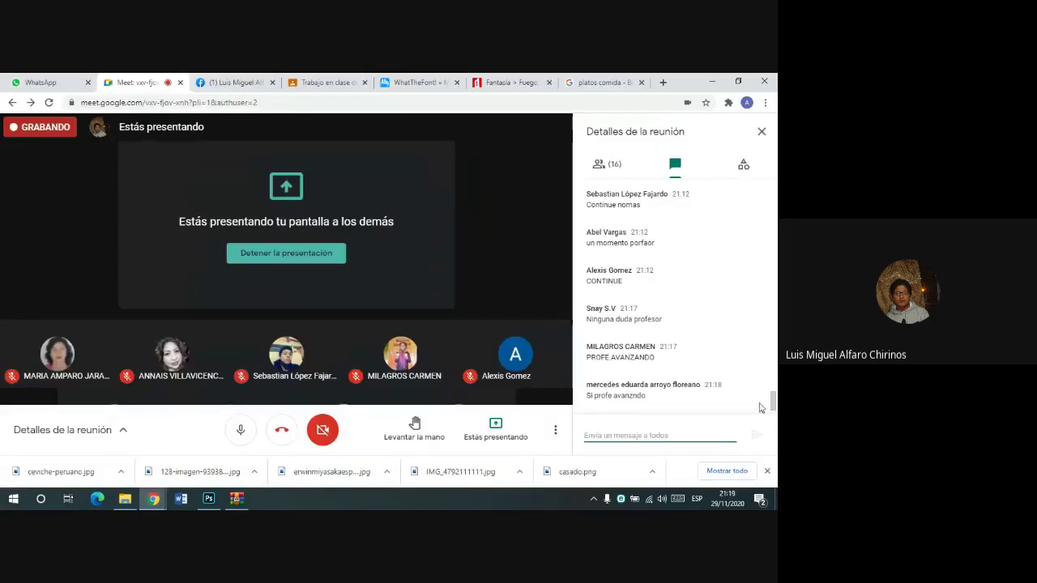
left_click(207, 500)
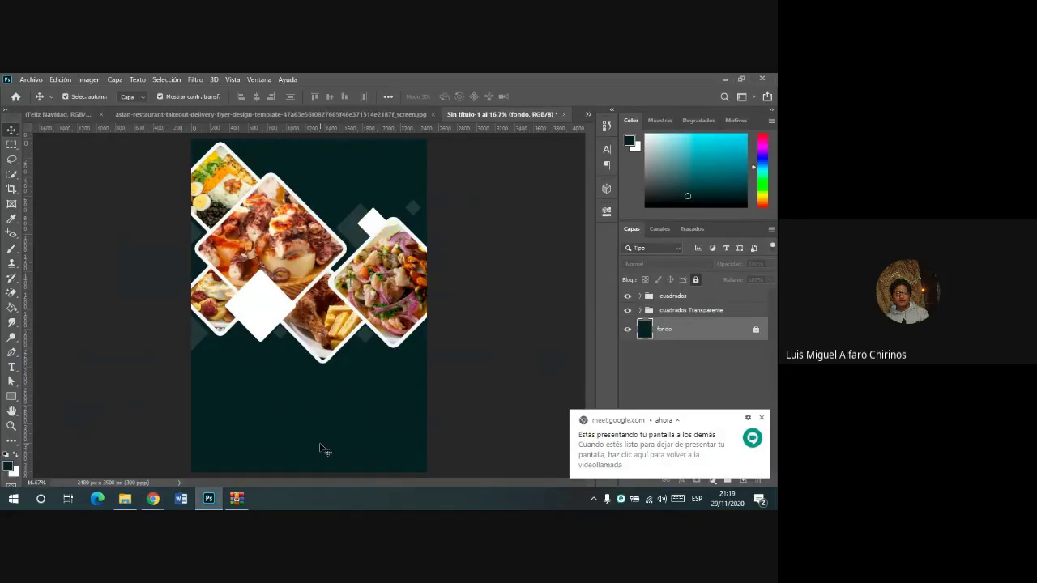
left_click(762, 418)
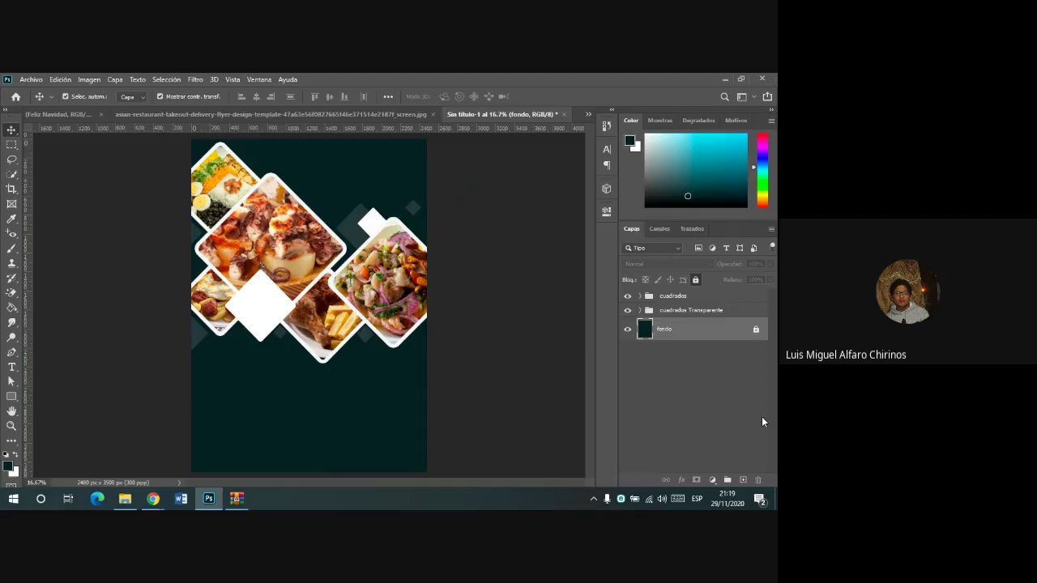
left_click(199, 447)
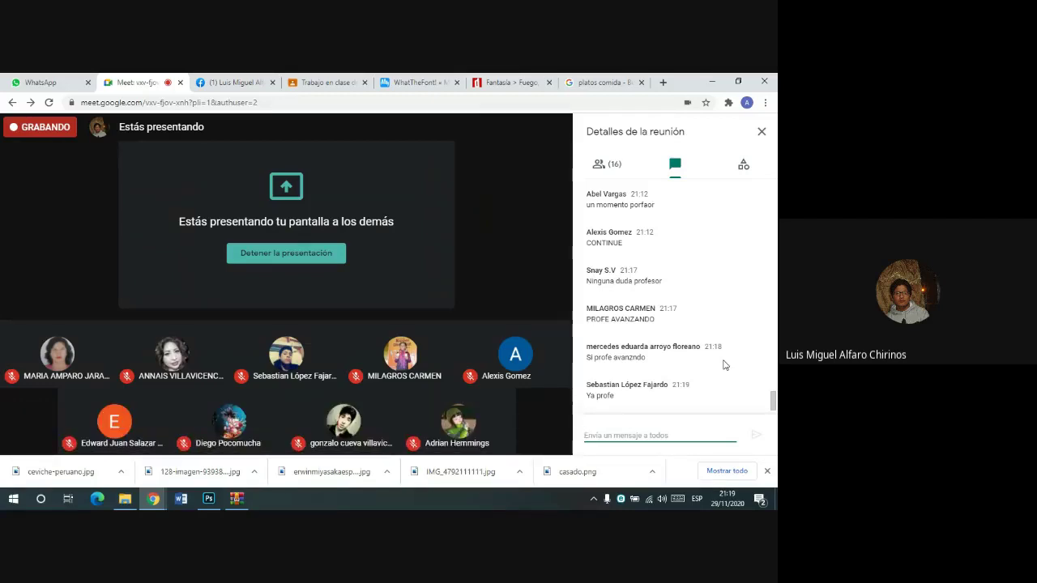
left_click(209, 498)
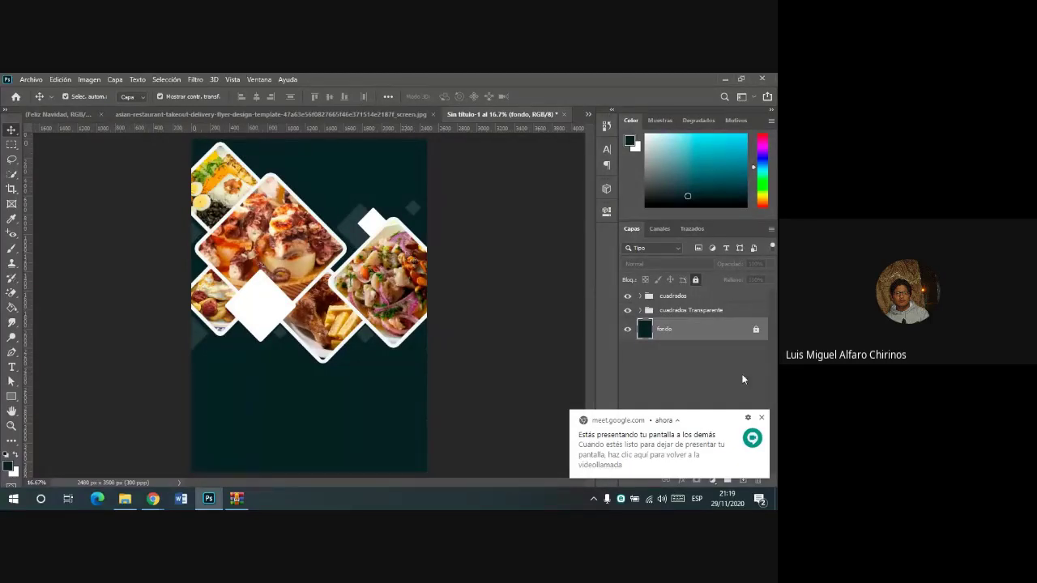
left_click(762, 417)
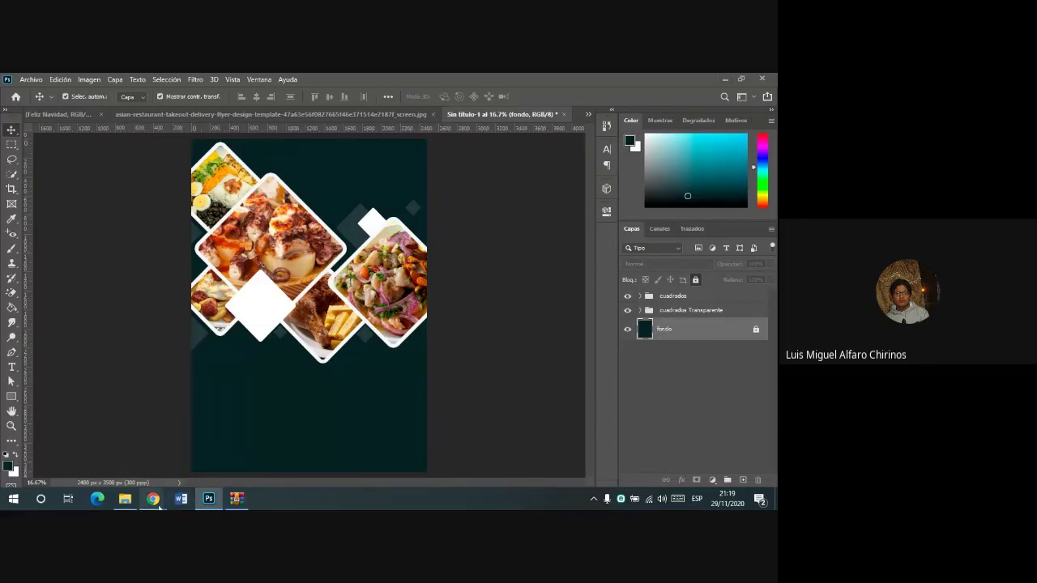
mouse_move(153, 498)
left_click(93, 460)
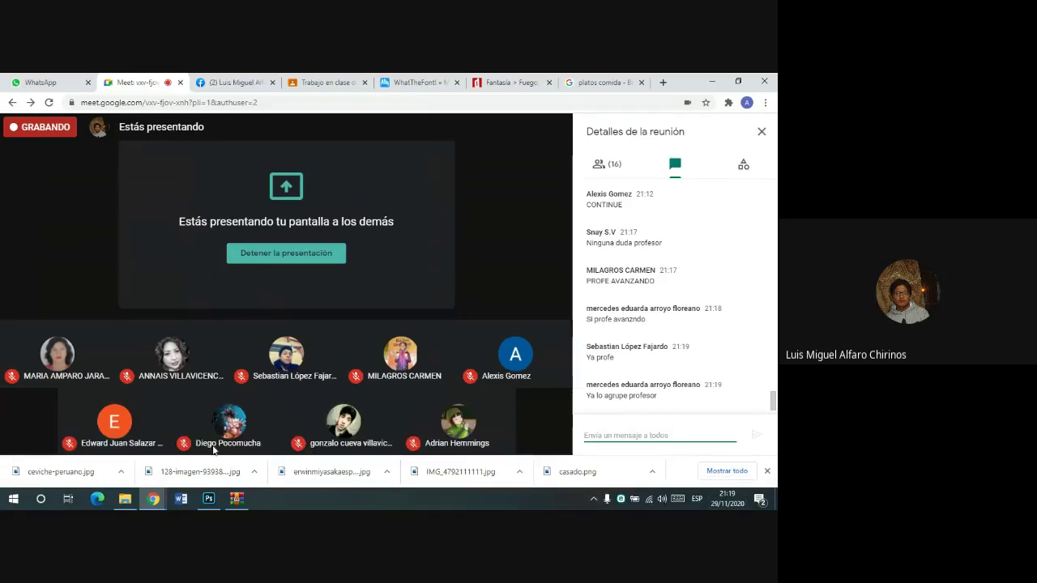
left_click(208, 498)
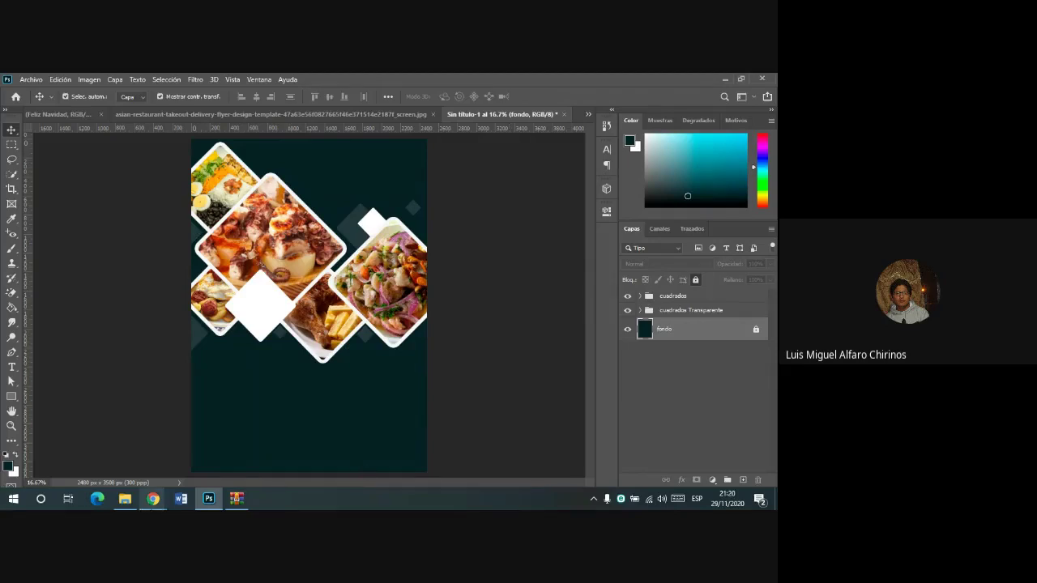
left_click(150, 502)
left_click(116, 466)
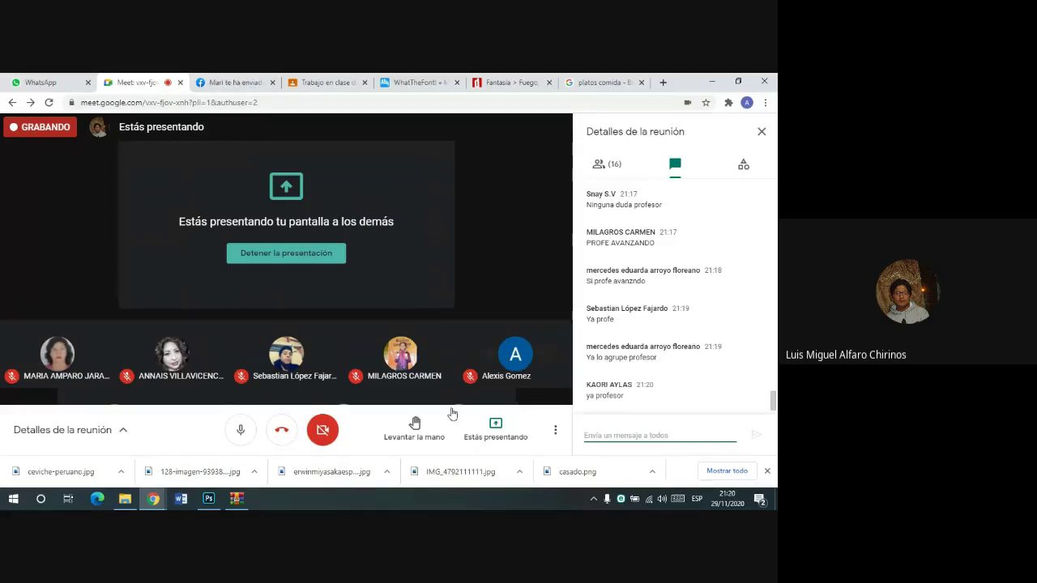
left_click(217, 500)
- View the whole Asian restaurant reference flyer at 66.7% zoom
left_click(363, 113)
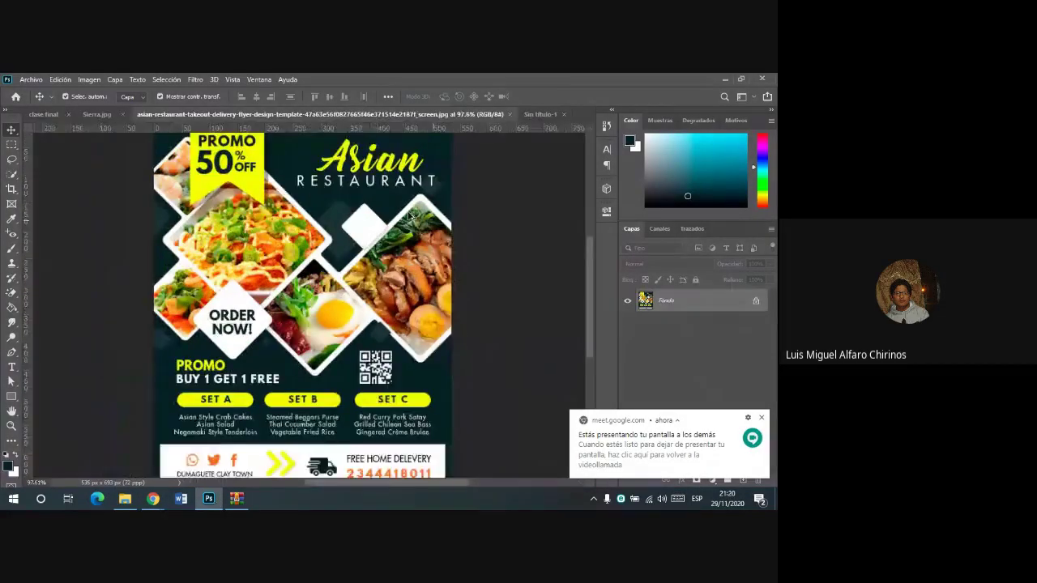
scroll(430, 190, "down", 2)
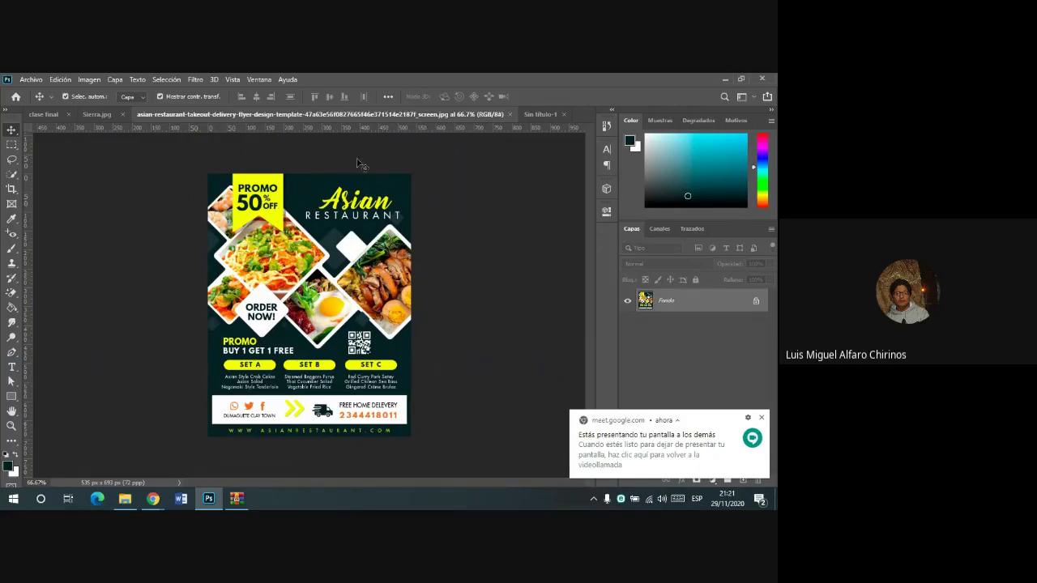
- Back in Sin título-1, add a new empty layer above the cuadrados group
left_click(546, 112)
left_click(690, 297)
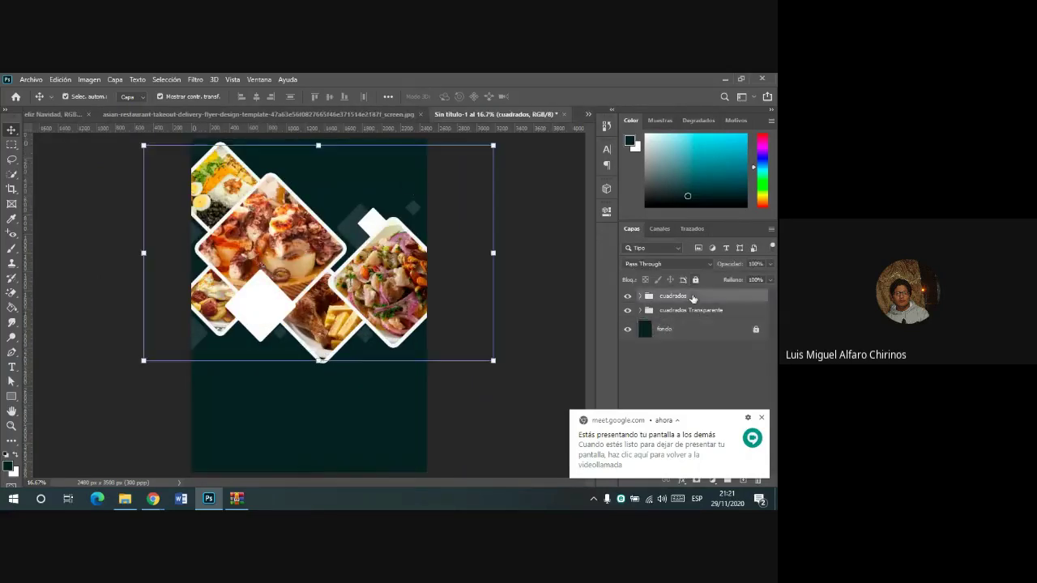
left_click(761, 418)
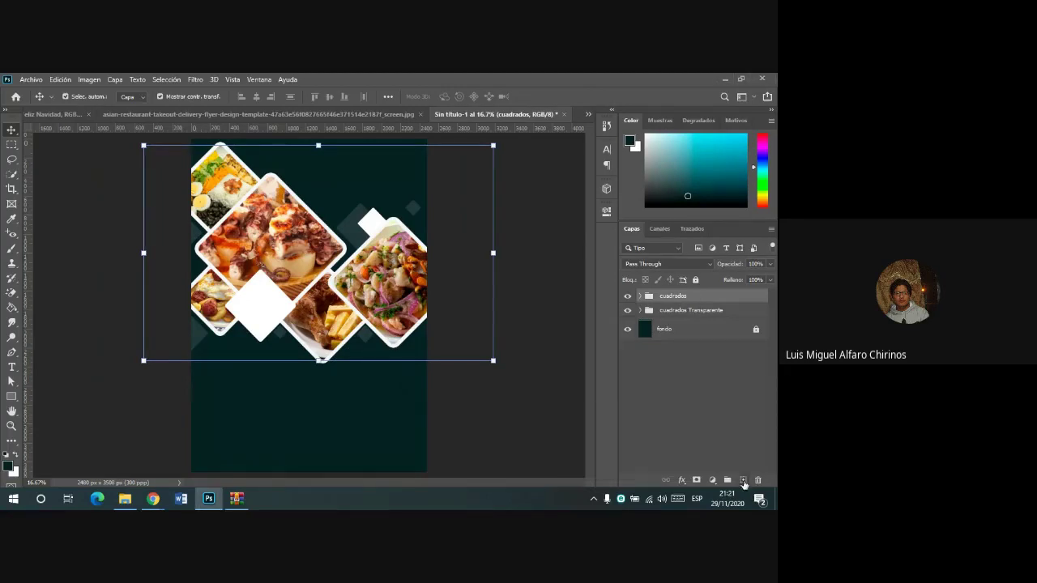
left_click(743, 480)
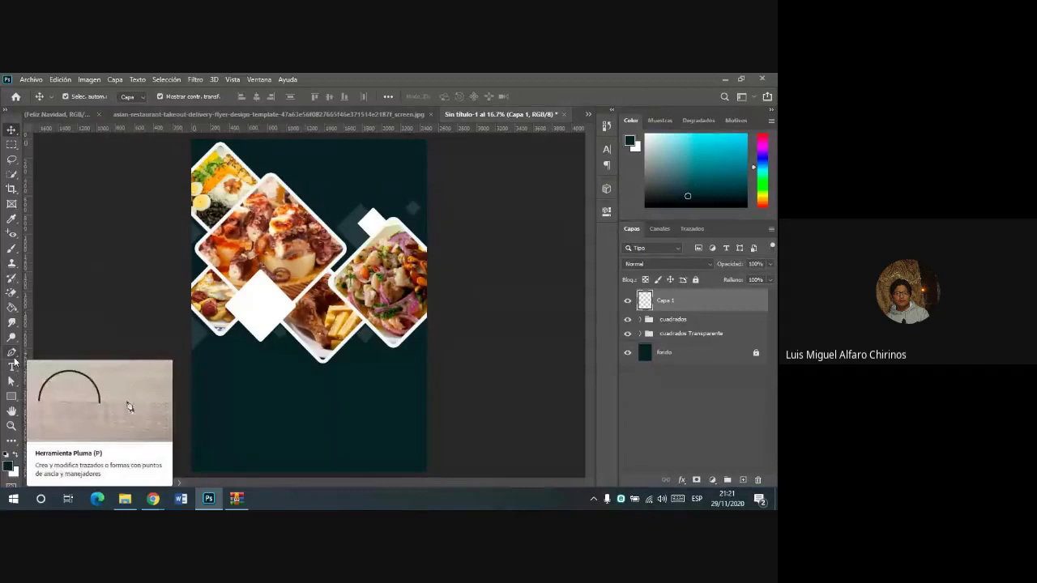
- Draw a short open pen path at the poster's top edge and bring up its path options
left_click(13, 354)
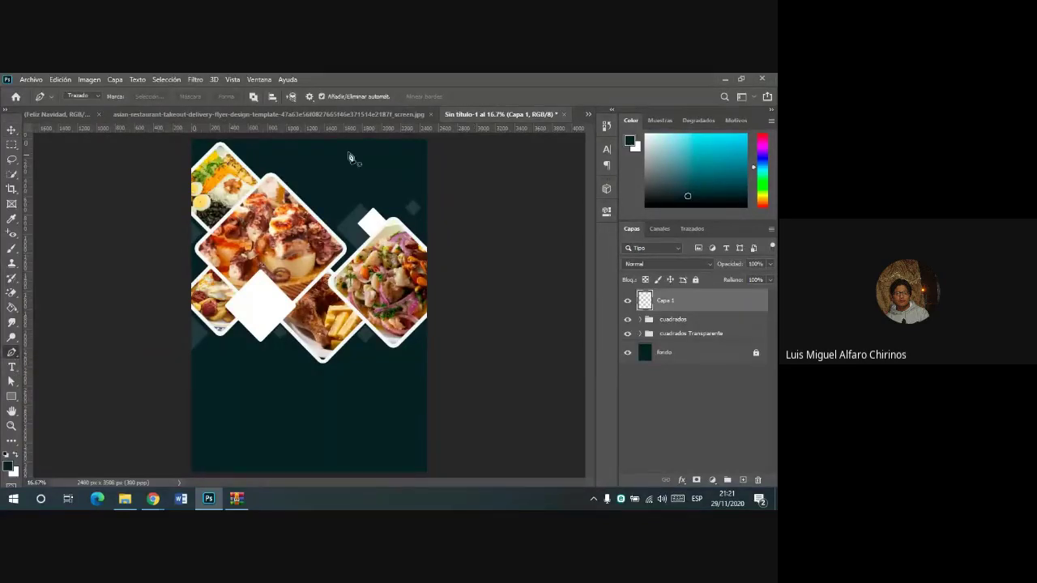
left_click(244, 141)
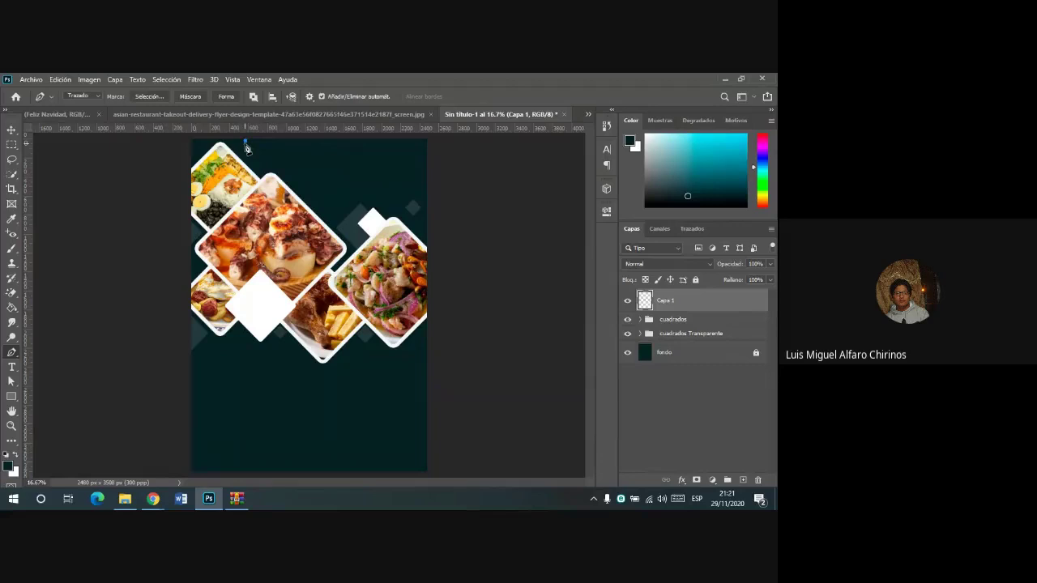
left_click(244, 215)
left_click(295, 142)
left_click(12, 132)
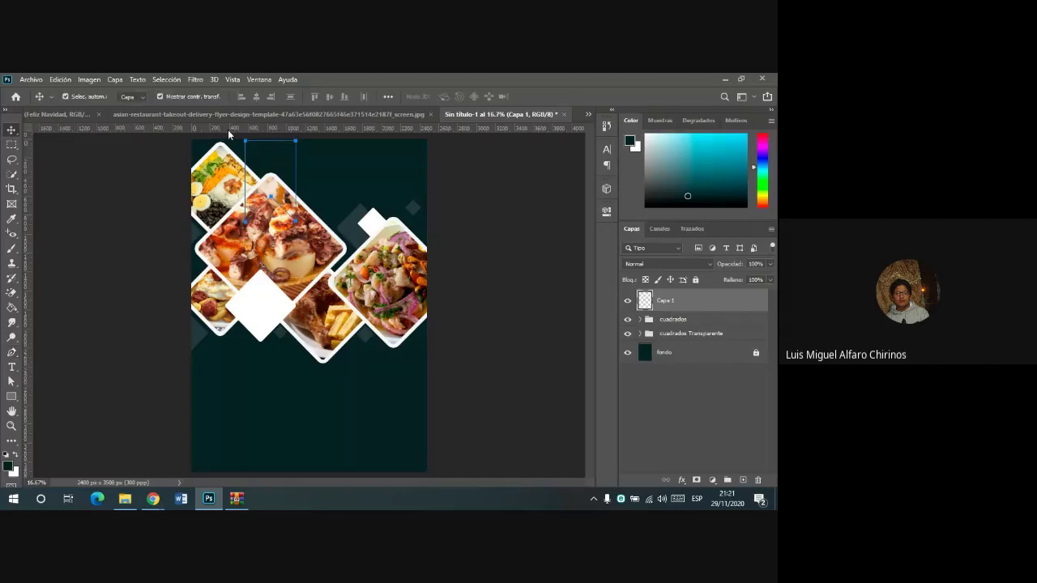
right_click(278, 151)
left_click(12, 352)
right_click(280, 159)
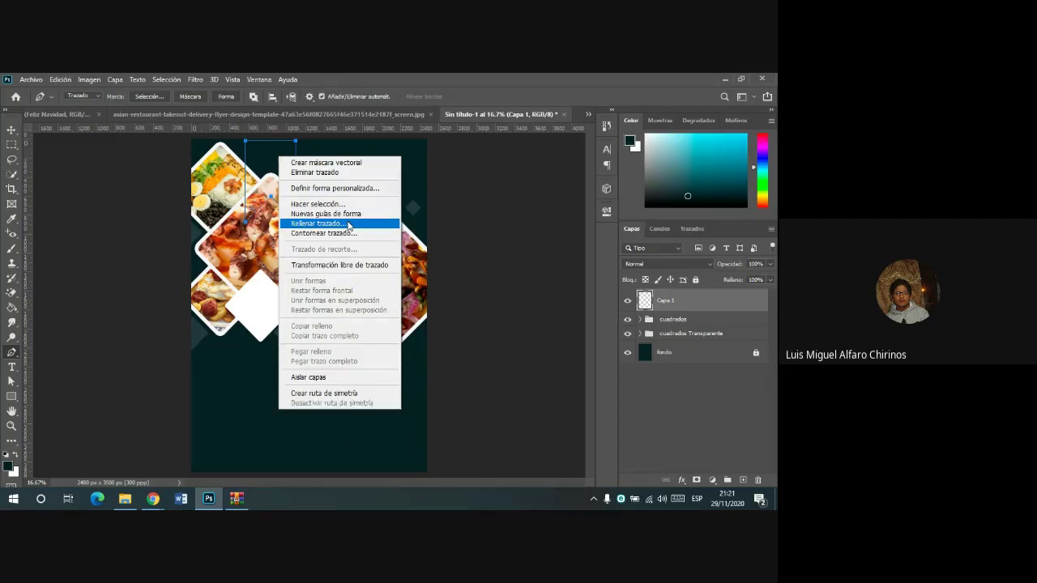
- Fill the path with the white background colour and widen the rectangle to about 127%
left_click(348, 225)
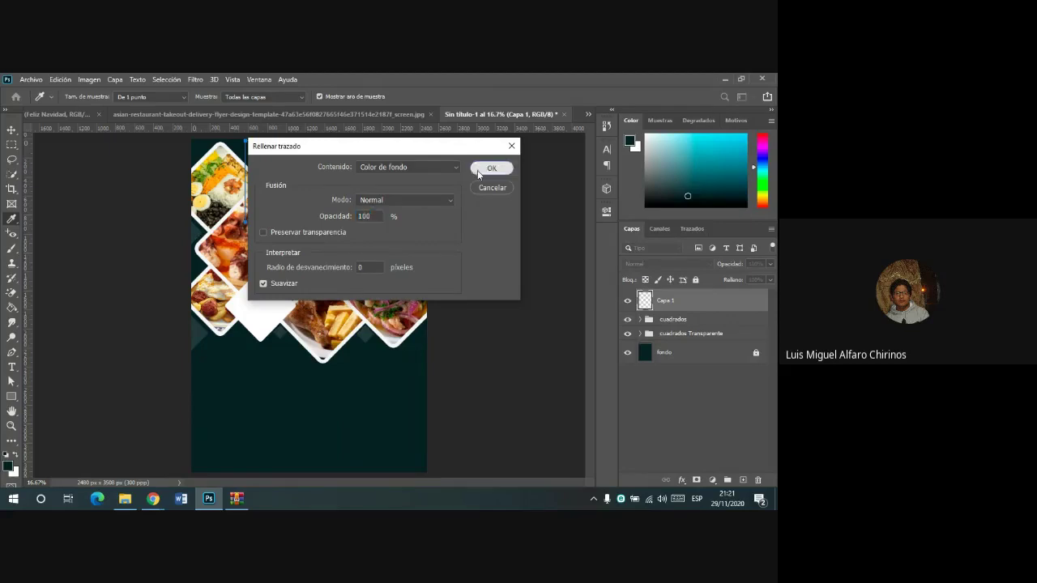
left_click(490, 169)
left_click(10, 129)
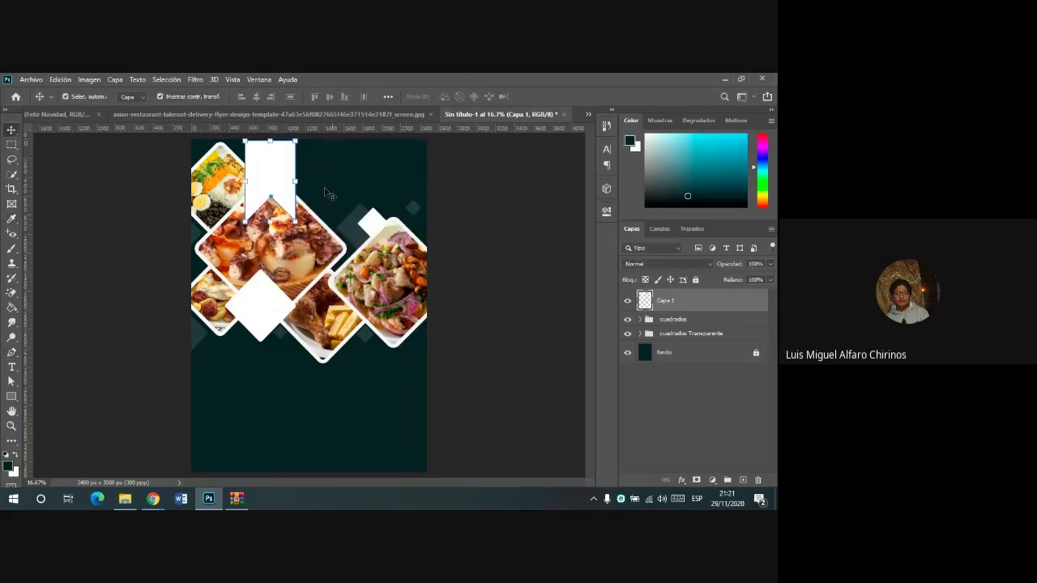
key("ctrl+t")
left_click_drag(296, 181, 308, 182)
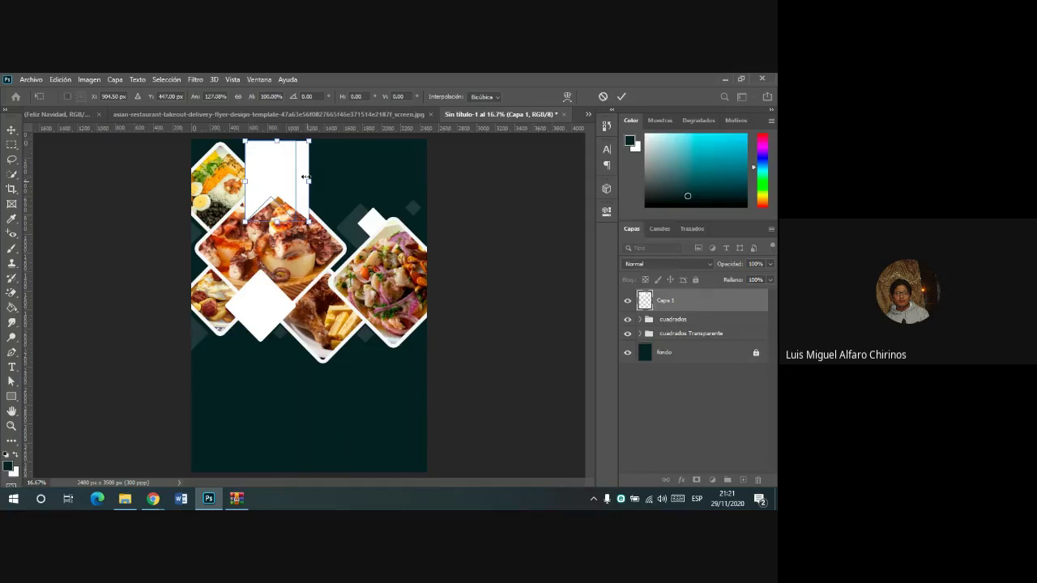
key("Return")
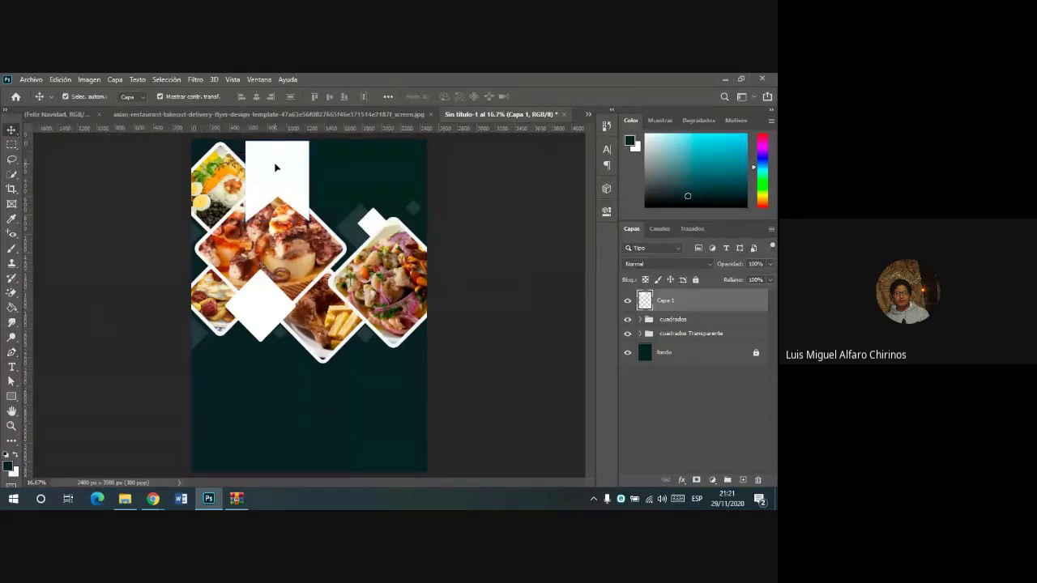
- Shift the white rectangle left and down, then delete it along with its layer
left_click_drag(275, 167, 271, 165)
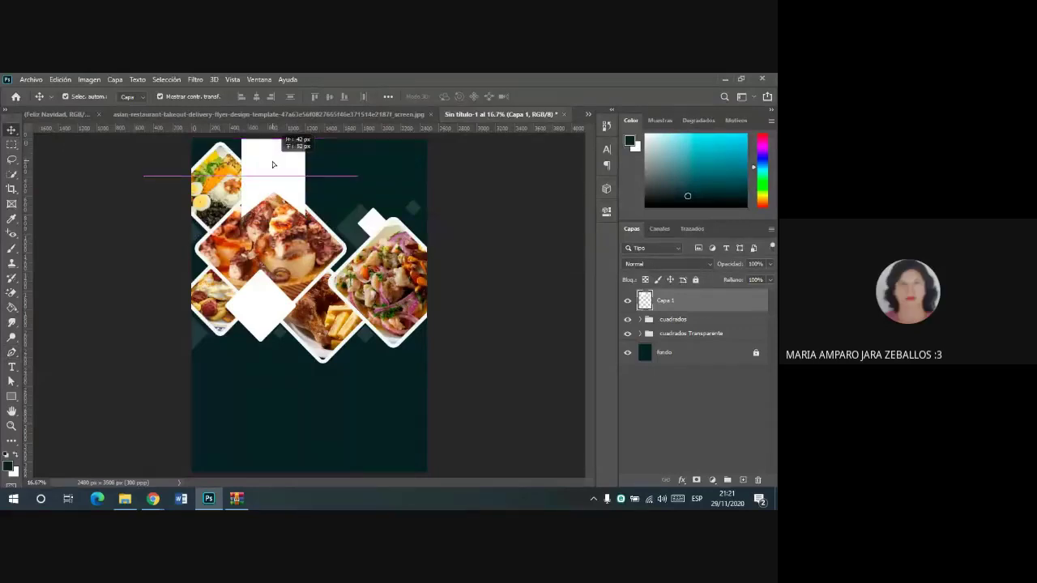
key("ctrl+t")
left_click_drag(283, 184, 275, 188)
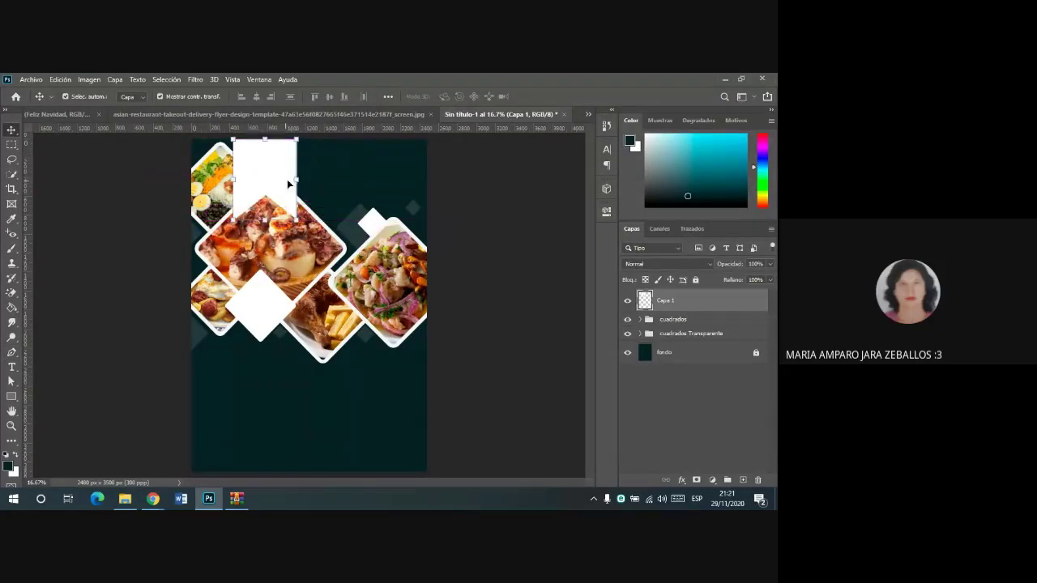
key("Delete")
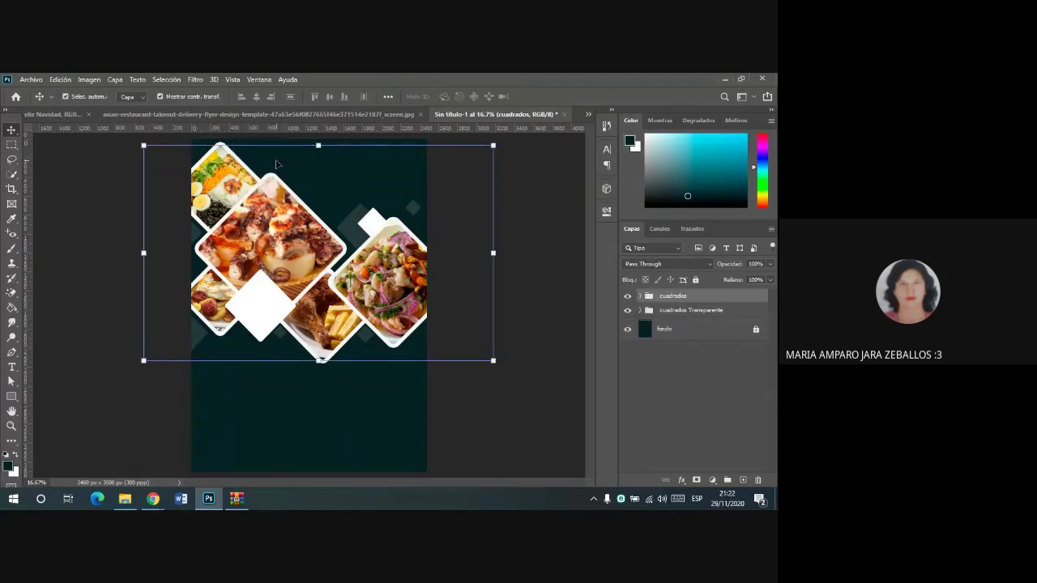
left_click(11, 352)
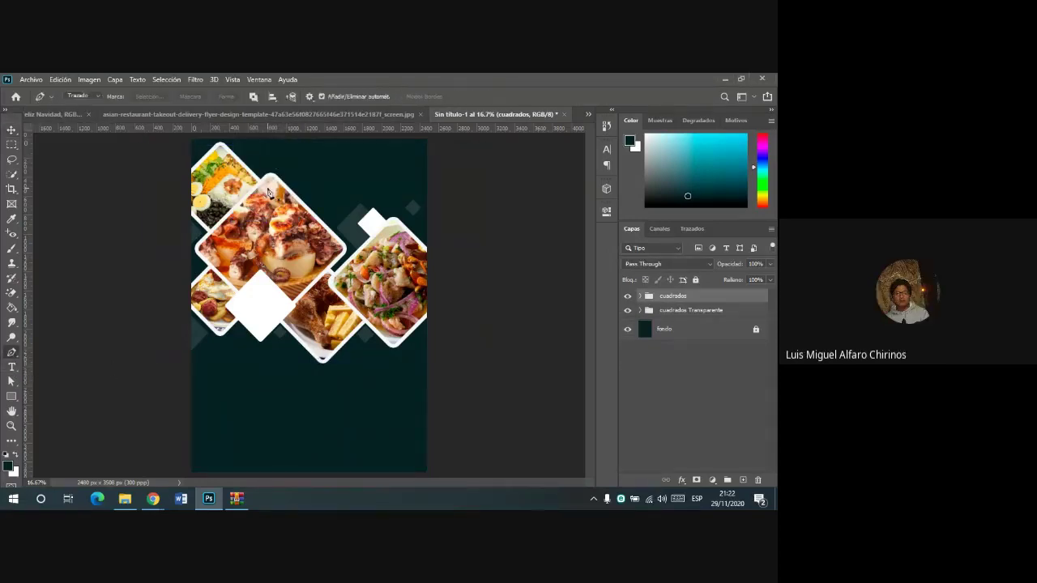
- Draw a closed pen path outlining a narrow tab at the poster's top edge
left_click(250, 140)
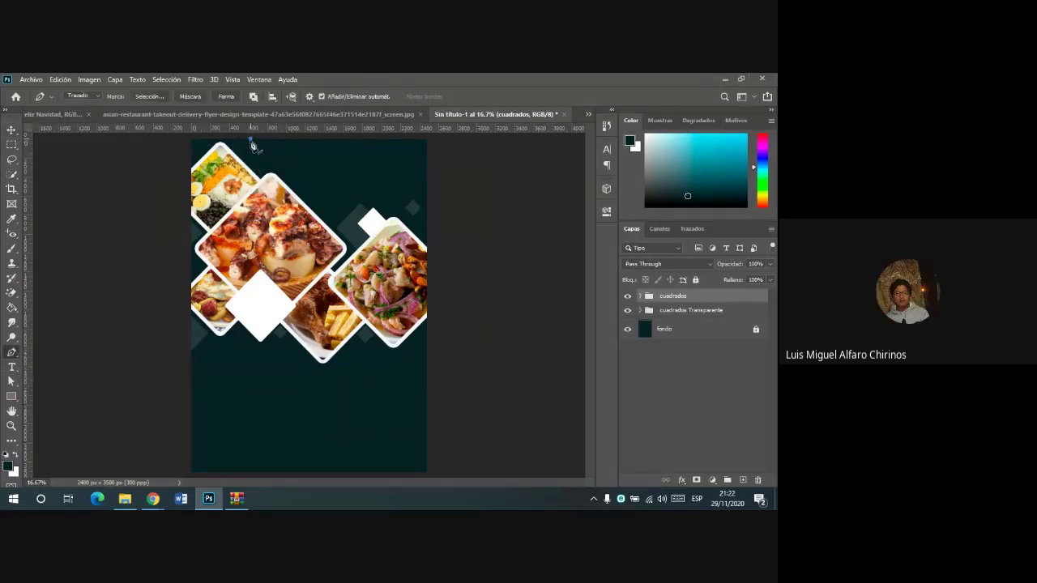
left_click(253, 219)
key("ctrl+z")
left_click(274, 191)
left_click(296, 210)
left_click(294, 140)
left_click(251, 139)
- Try the path's options without choosing one and add a new empty layer above cuadrados
right_click(284, 165)
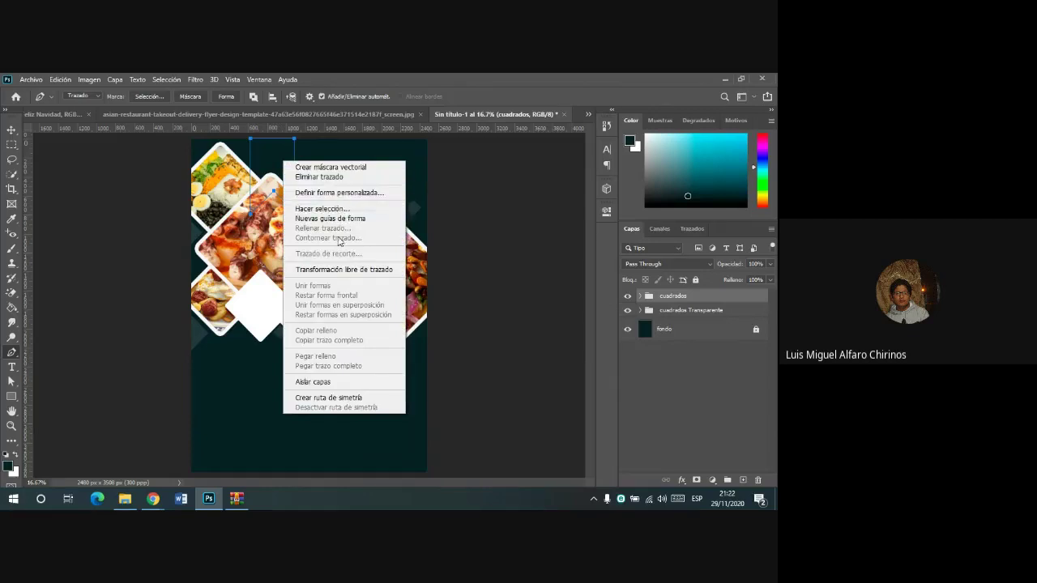
right_click(276, 165)
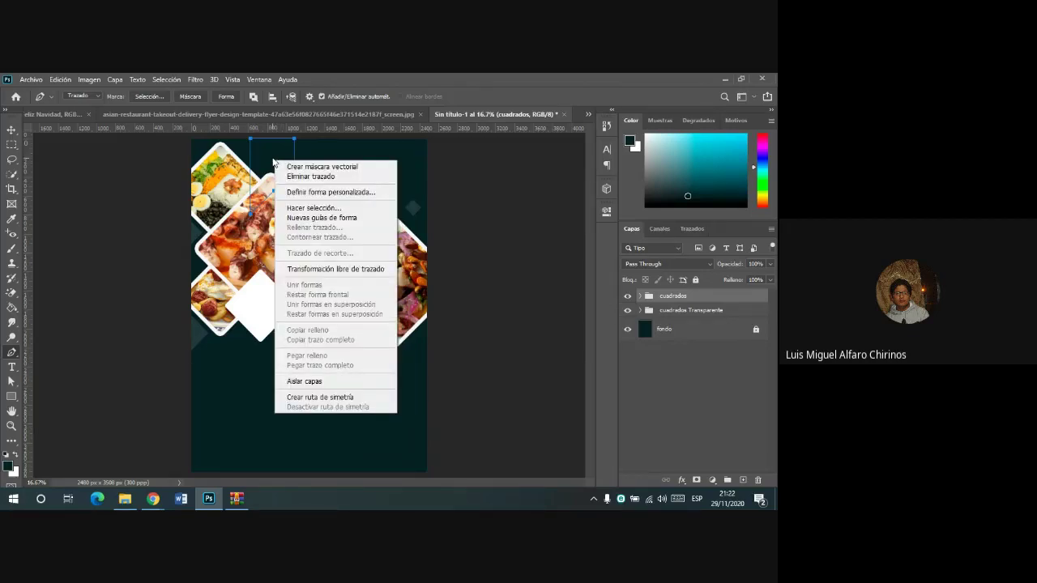
left_click(273, 163)
right_click(293, 142)
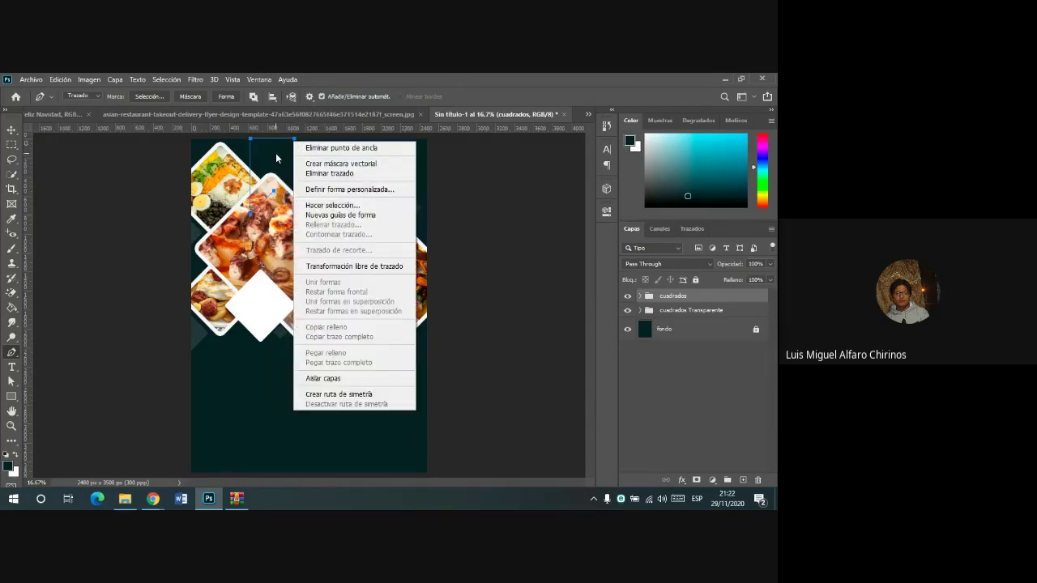
left_click(276, 158)
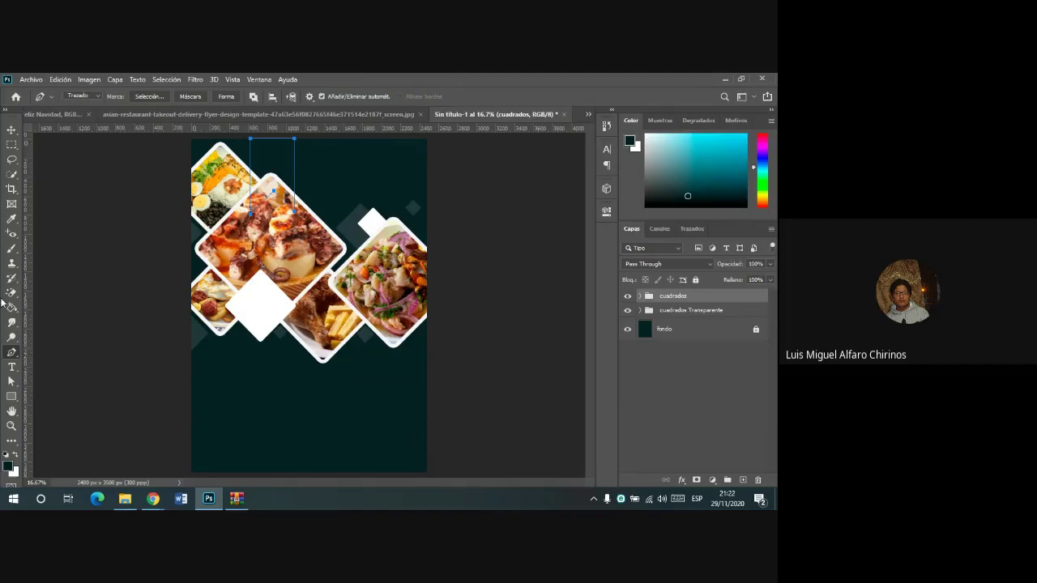
left_click(12, 133)
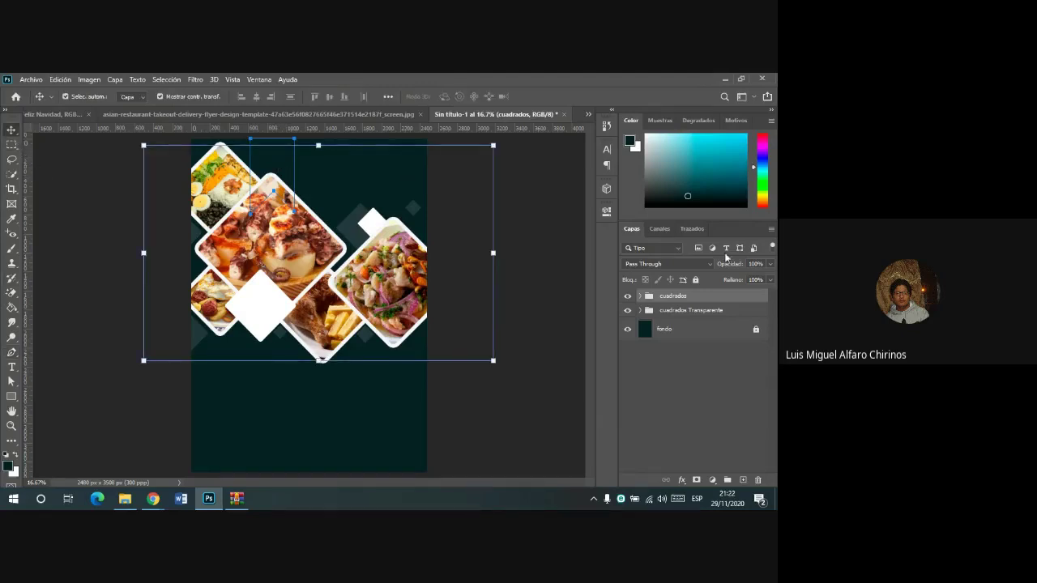
left_click(743, 479)
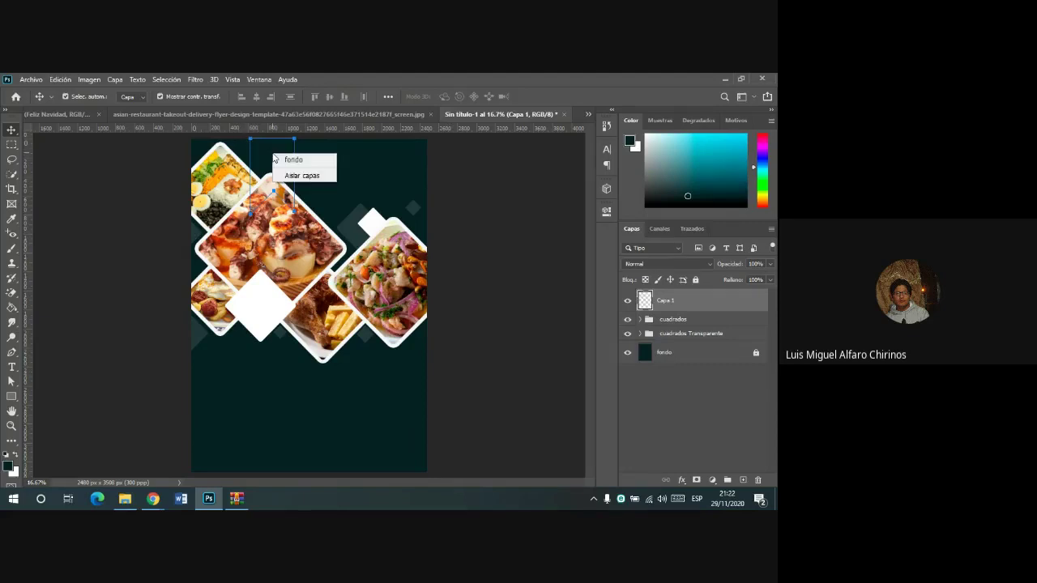
right_click(272, 153)
left_click(272, 153)
- Discard the old path outline, delete the empty layer and create a fresh one
left_click(11, 352)
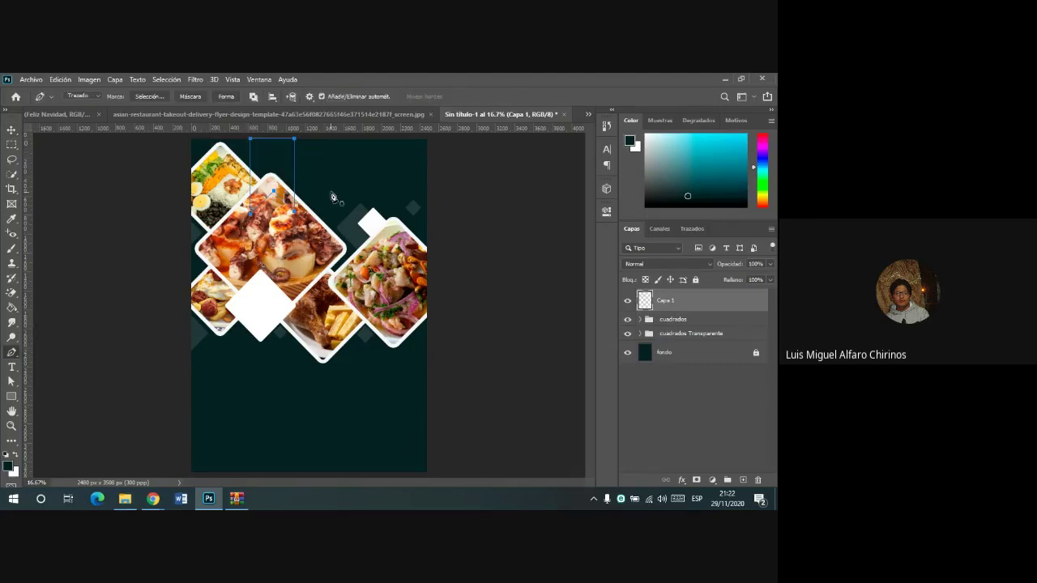
right_click(271, 162)
left_click(674, 272)
right_click(270, 146)
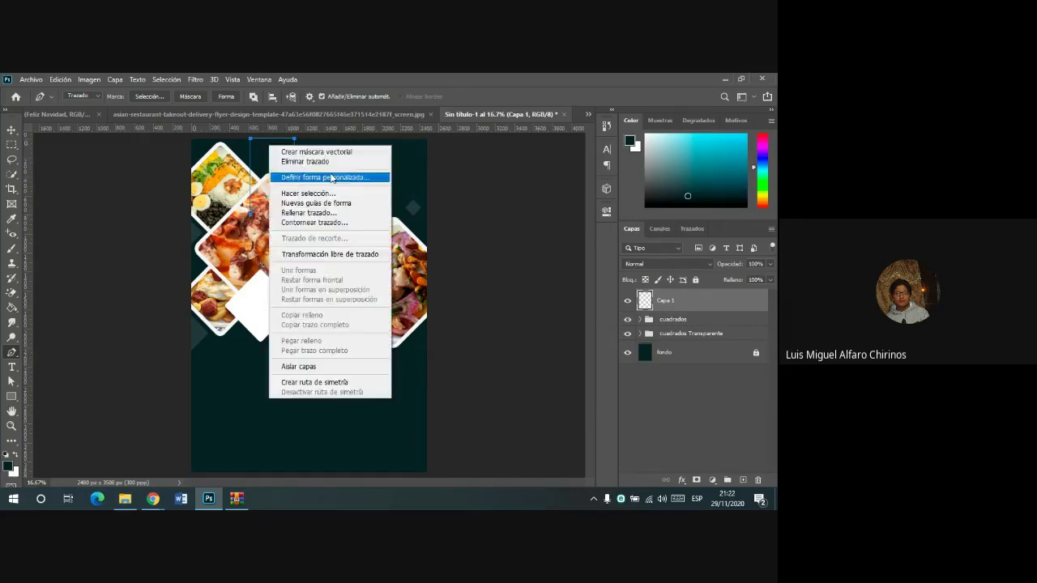
left_click(323, 162)
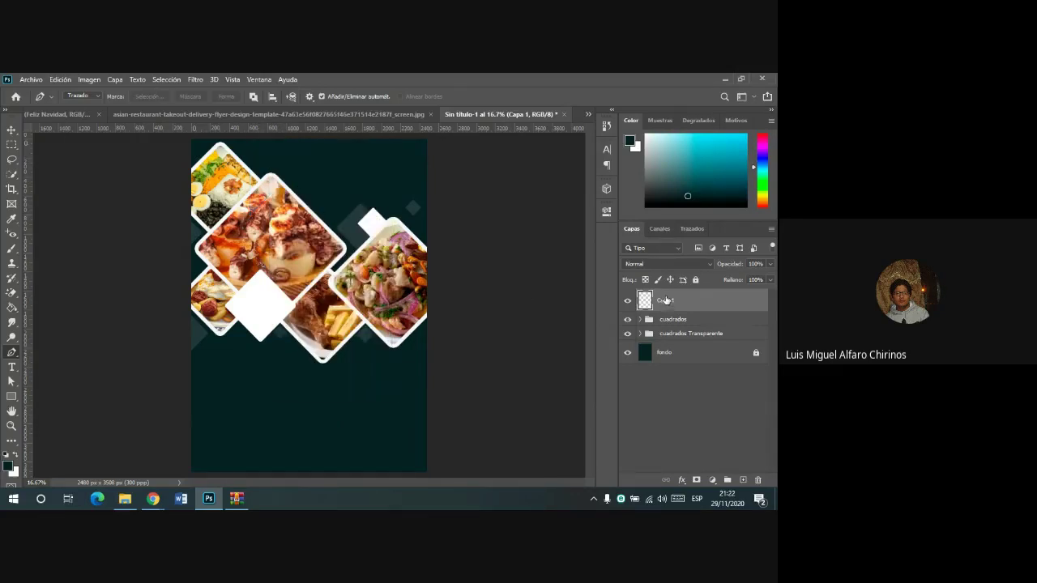
key("Delete")
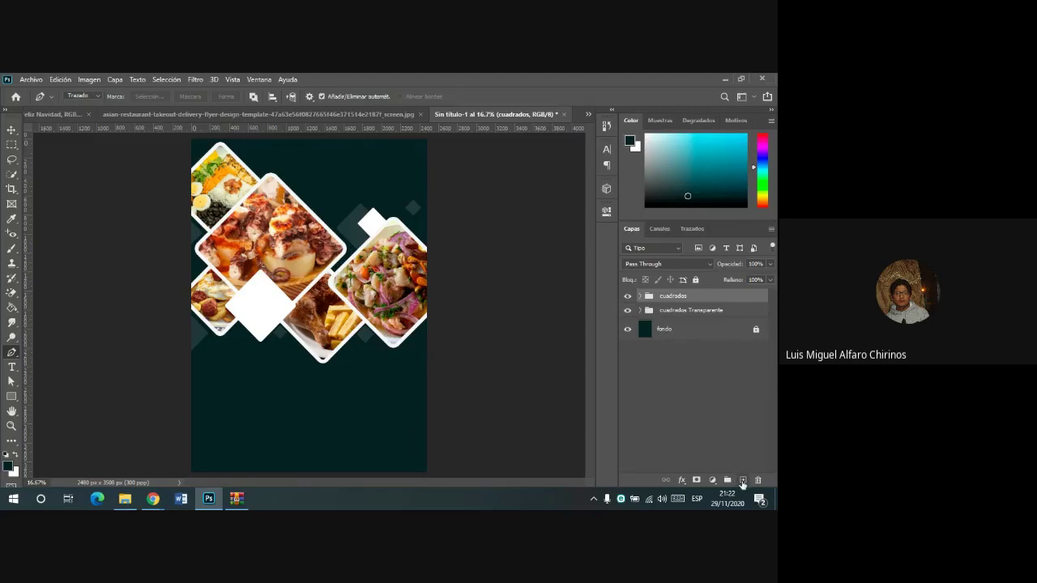
left_click(743, 480)
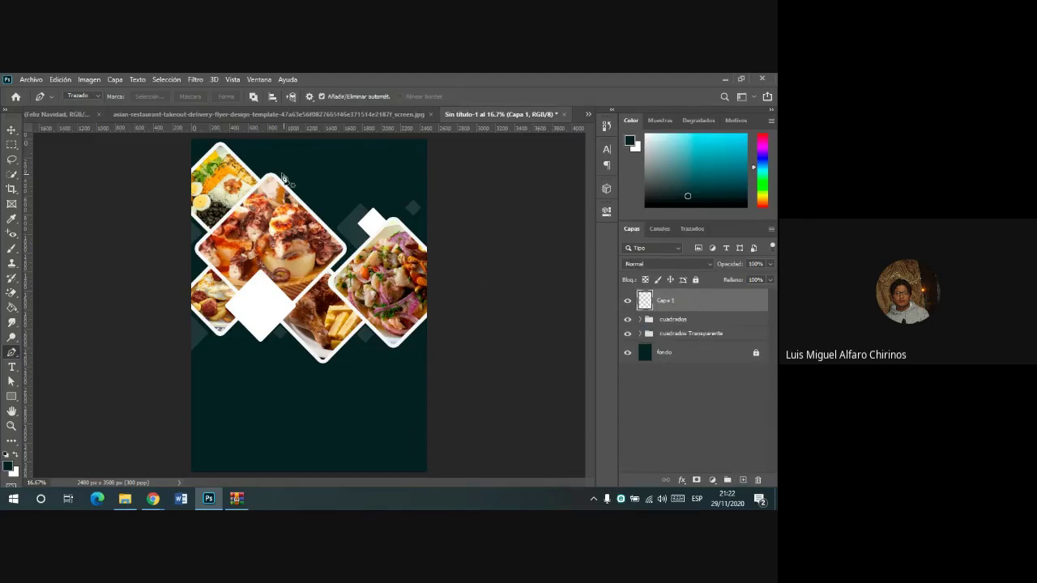
- Redraw the closed tab outline at the top edge with a notched lower point
left_click(253, 140)
left_click_drag(253, 213, 273, 193)
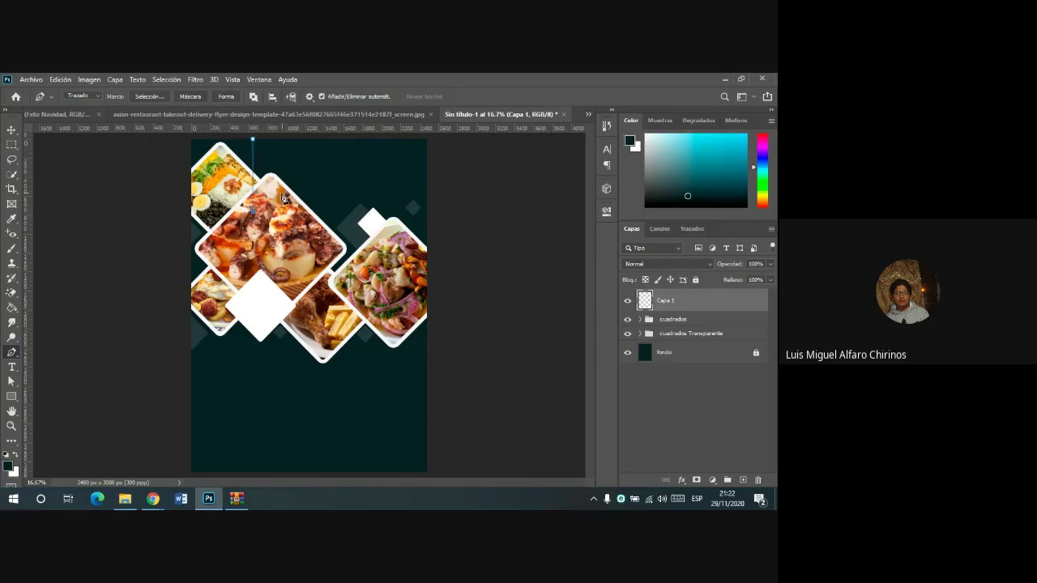
left_click(292, 141)
left_click(254, 142)
right_click(281, 156)
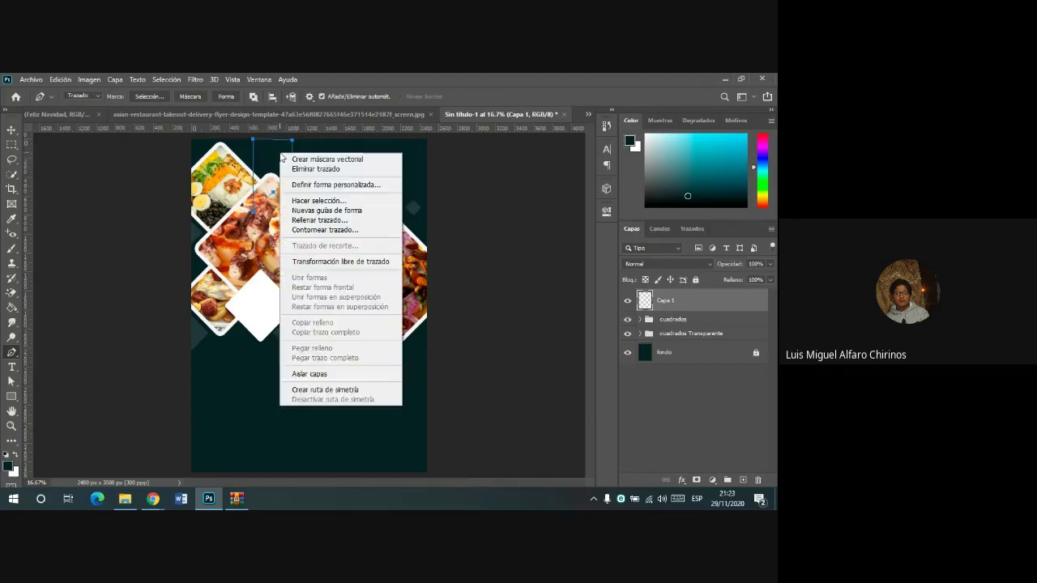
- Fill the tab path with white, widen the shape rightward, and delete the leftover path
left_click(338, 223)
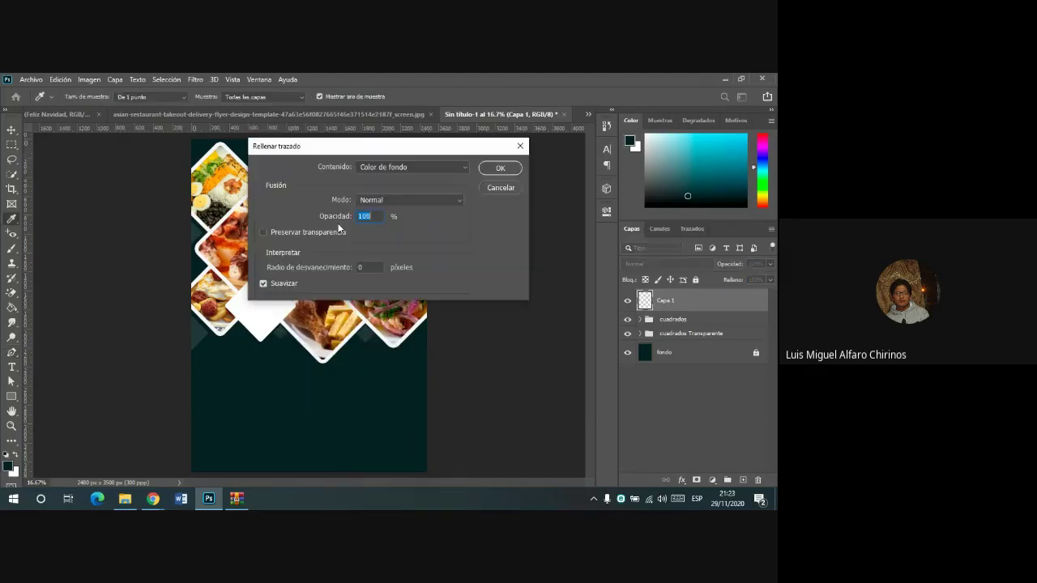
left_click(491, 169)
left_click(13, 132)
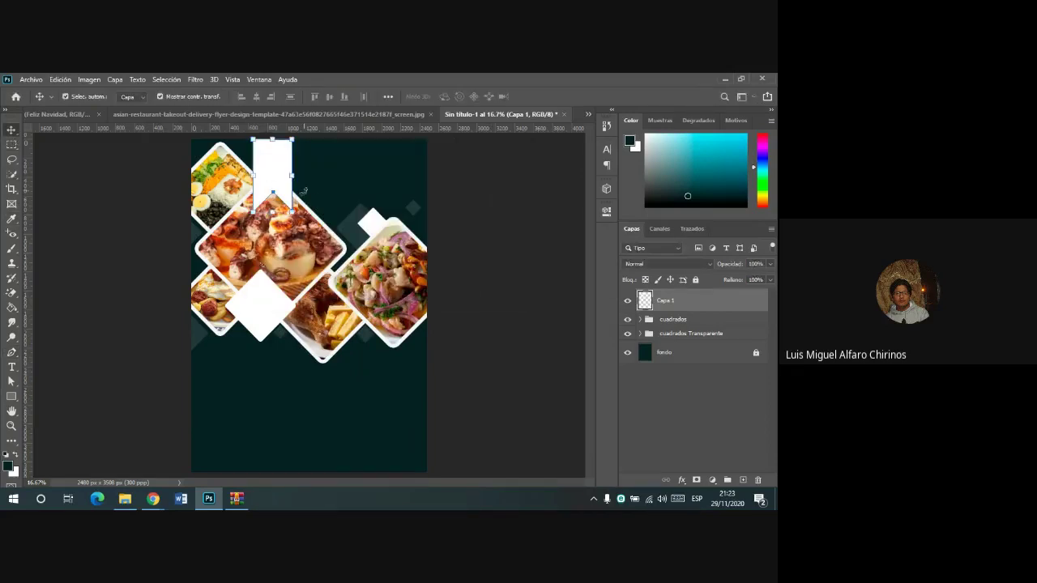
left_click_drag(294, 175, 309, 175)
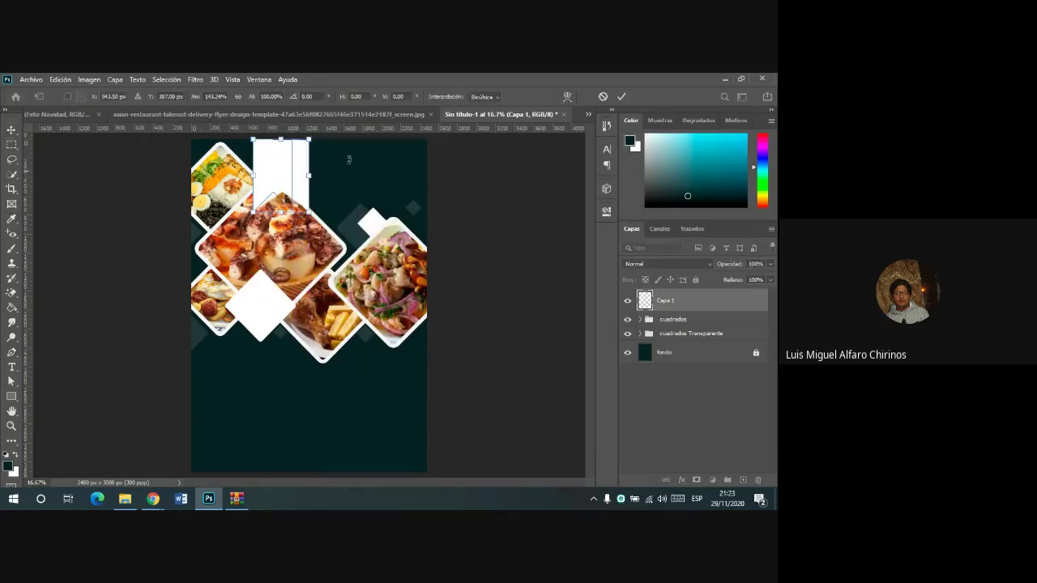
left_click(621, 96)
left_click(11, 351)
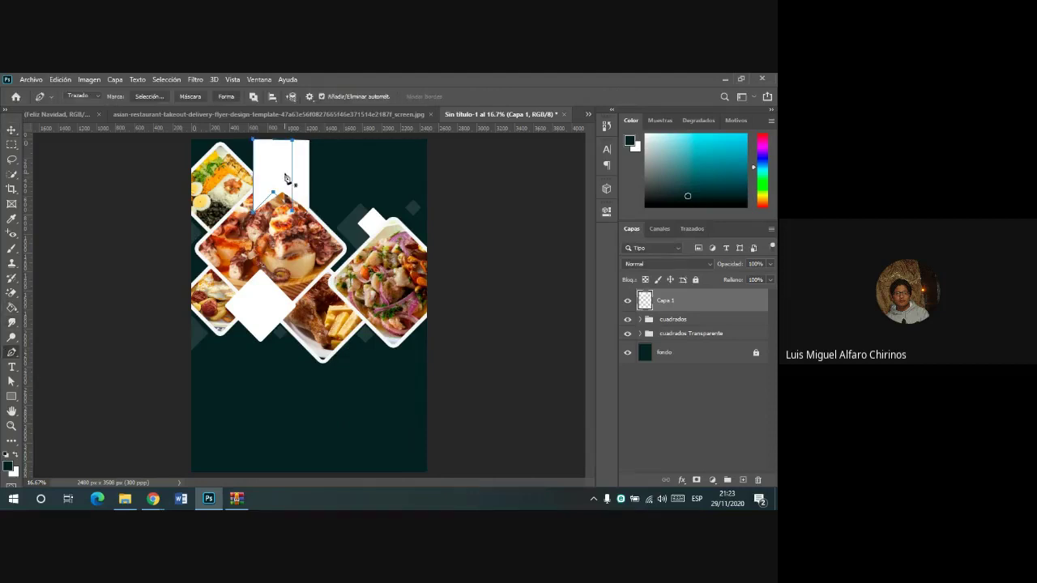
right_click(289, 180)
left_click(294, 189)
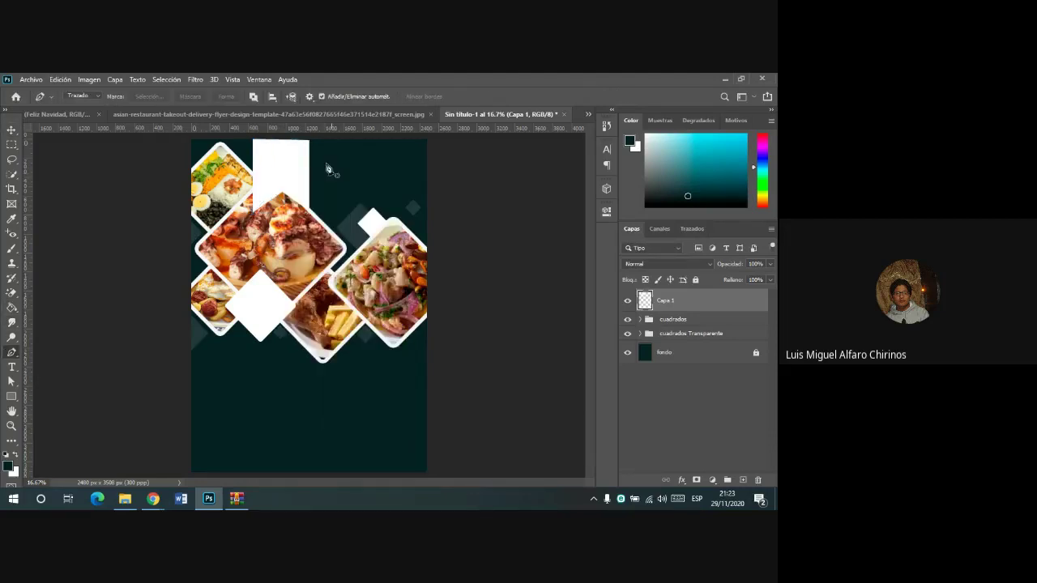
left_click(11, 131)
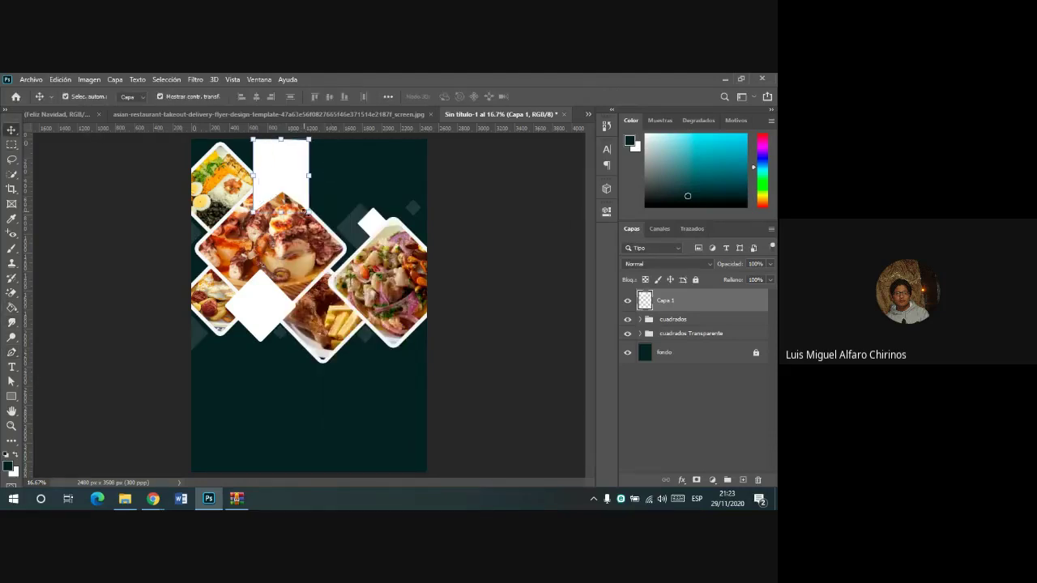
- Stretch, lengthen and shift the white banner left so it hangs above the octopus diamond
scroll(303, 210, "up", 1)
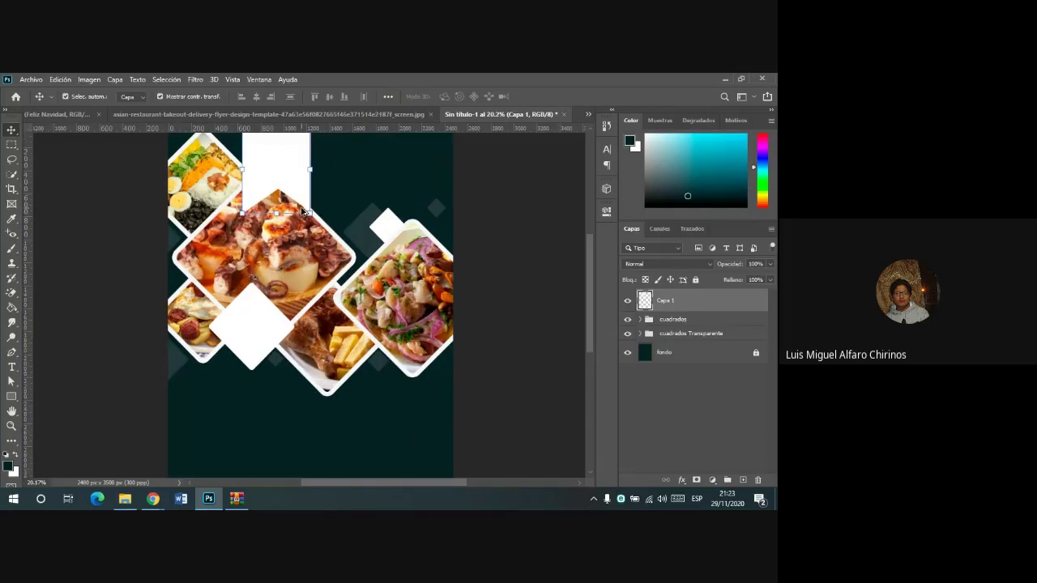
scroll(302, 211, "up", 1)
left_click(263, 198)
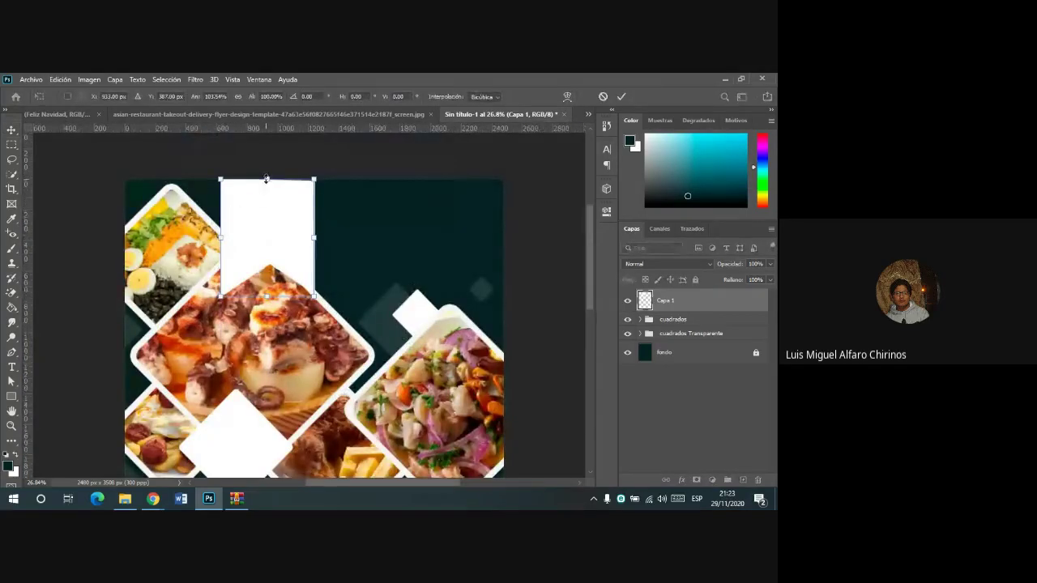
left_click_drag(265, 178, 267, 170)
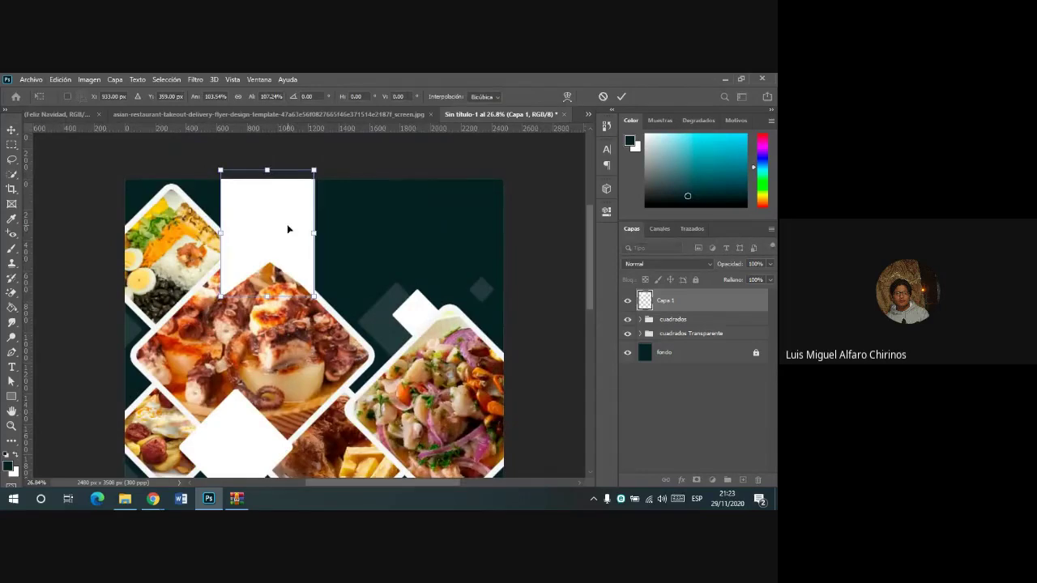
left_click_drag(288, 229, 265, 234)
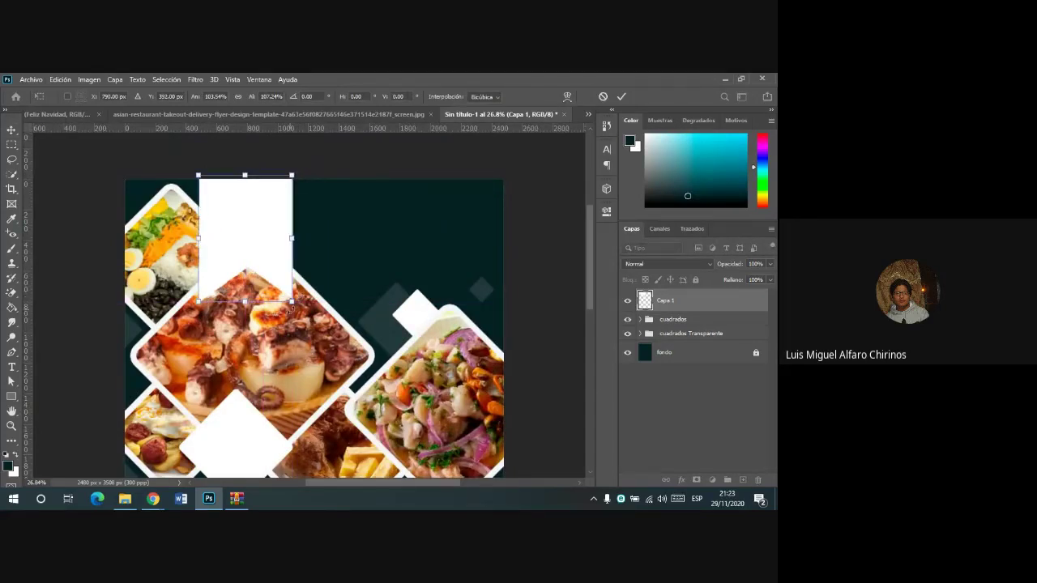
left_click_drag(291, 302, 292, 310)
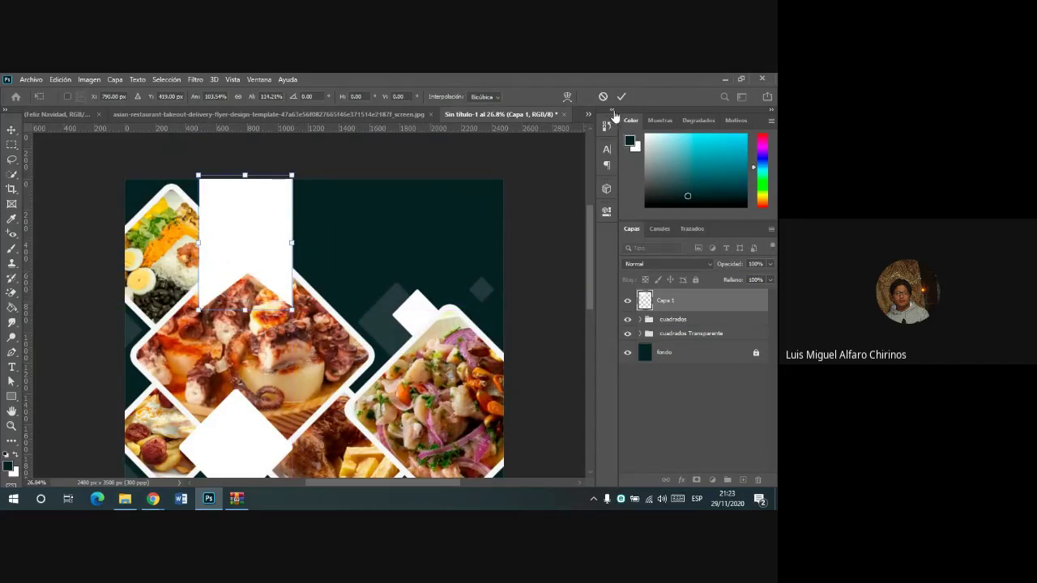
left_click_drag(292, 242, 297, 242)
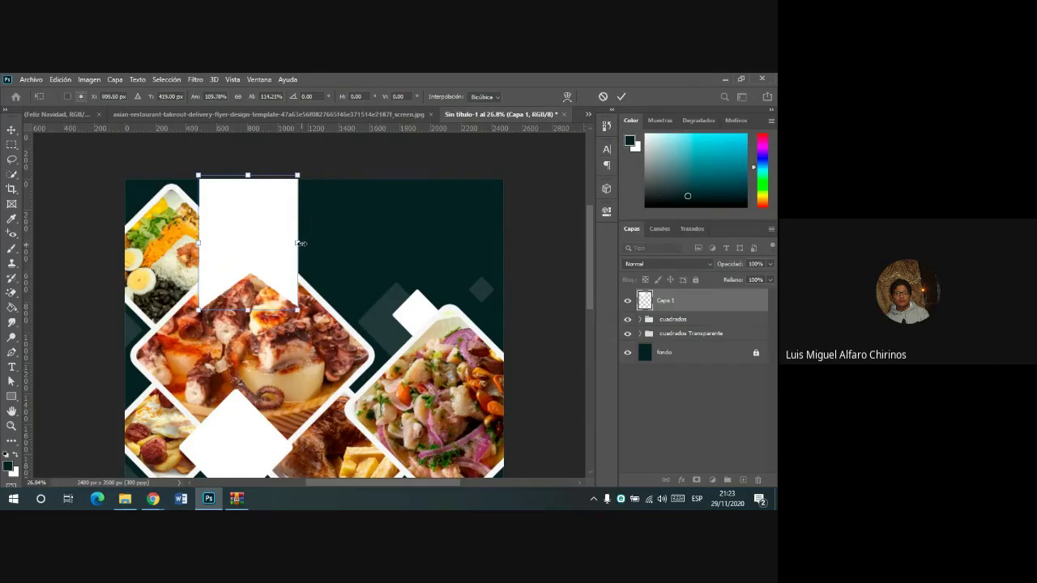
left_click(620, 98)
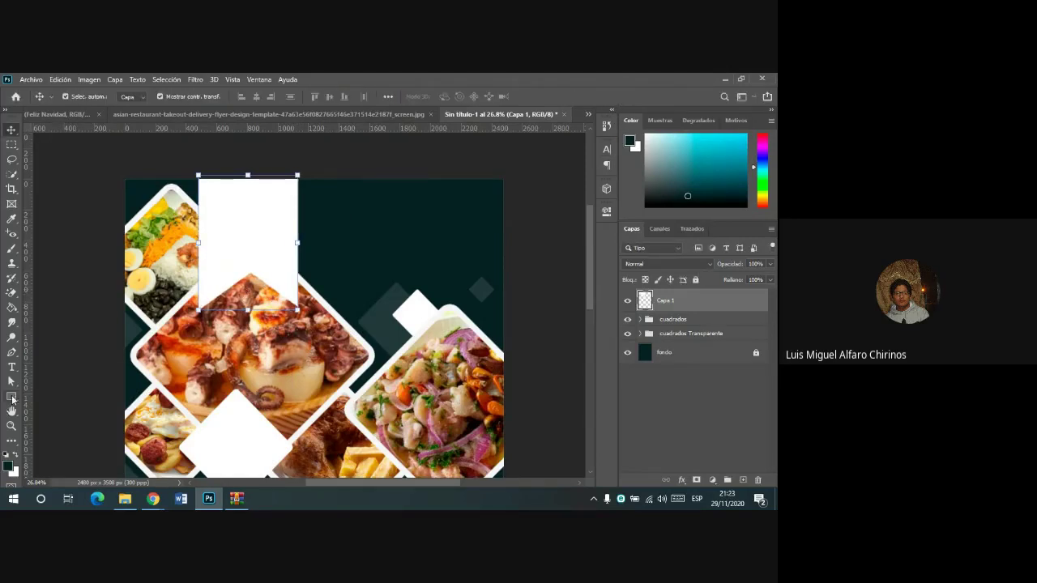
left_click(11, 396)
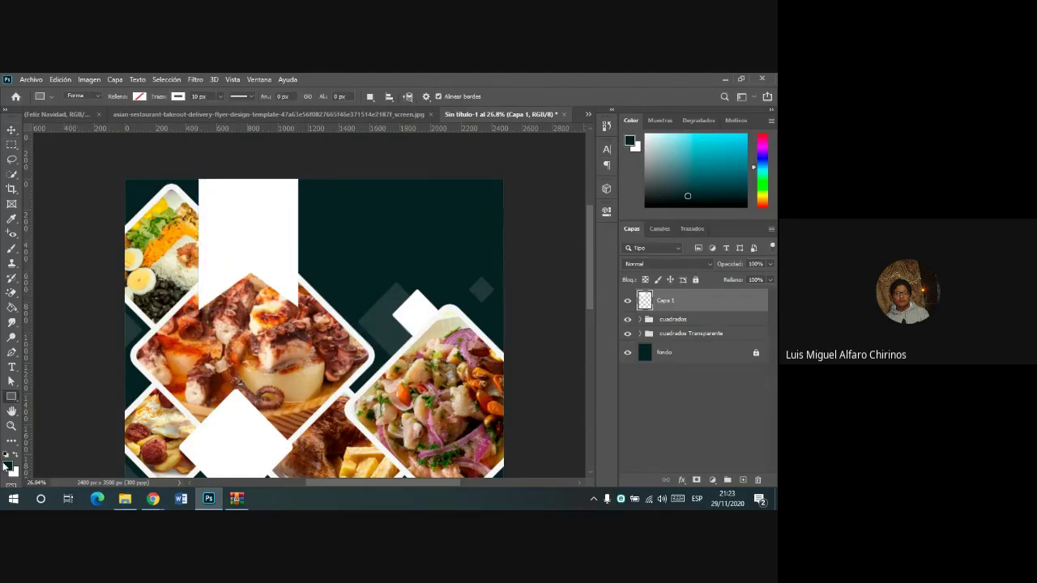
- Set the foreground colour to bright yellow and paint-bucket fill the white notched banner
left_click(8, 464)
left_click(483, 305)
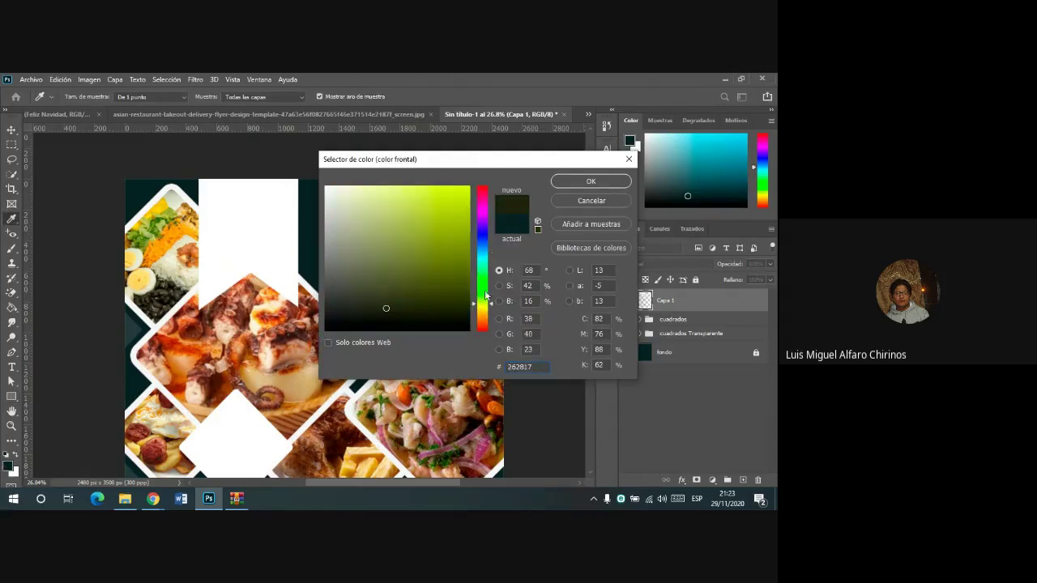
left_click_drag(486, 295, 487, 310)
left_click(459, 192)
left_click(590, 180)
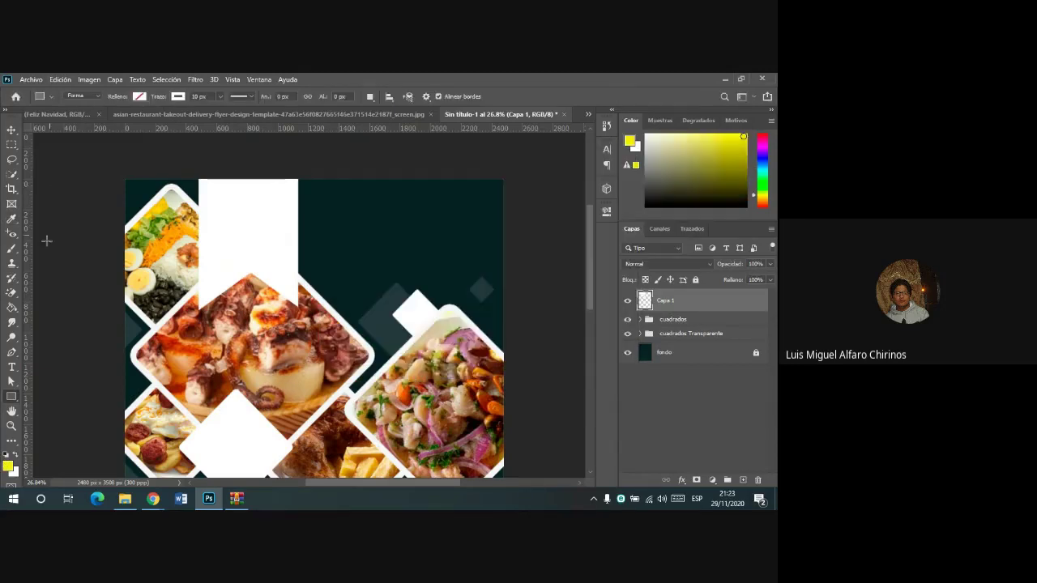
left_click(13, 309)
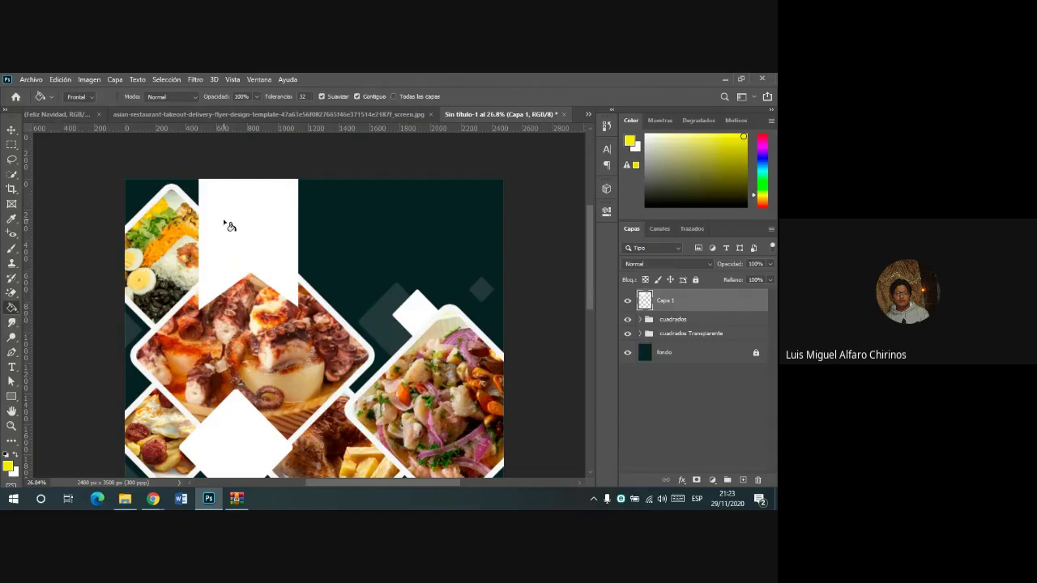
left_click(234, 223)
- Nudge the yellow banner slightly right and compare it with the reference restaurant flyer
left_click(12, 129)
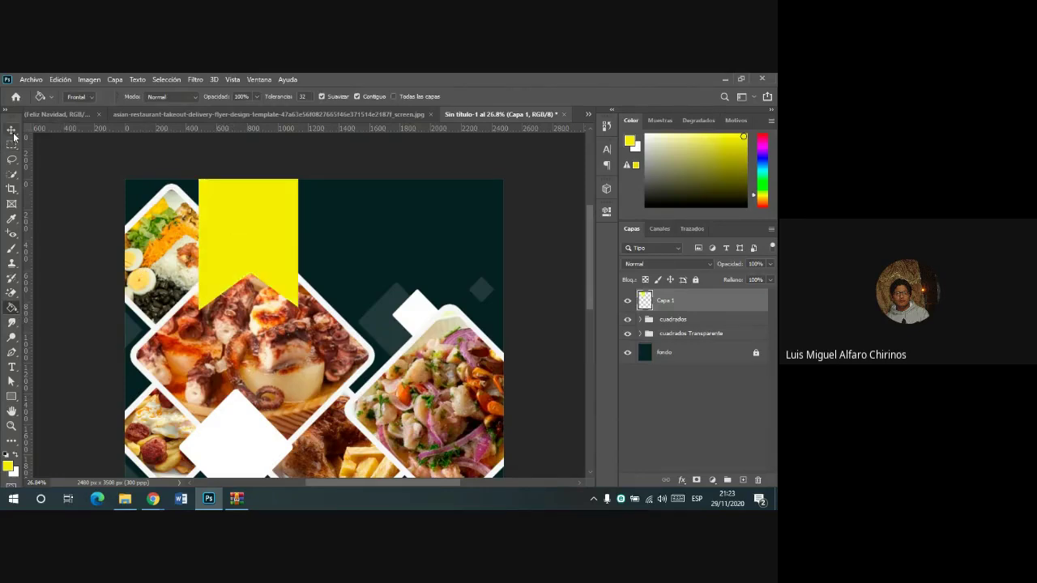
scroll(389, 196, "down", 1)
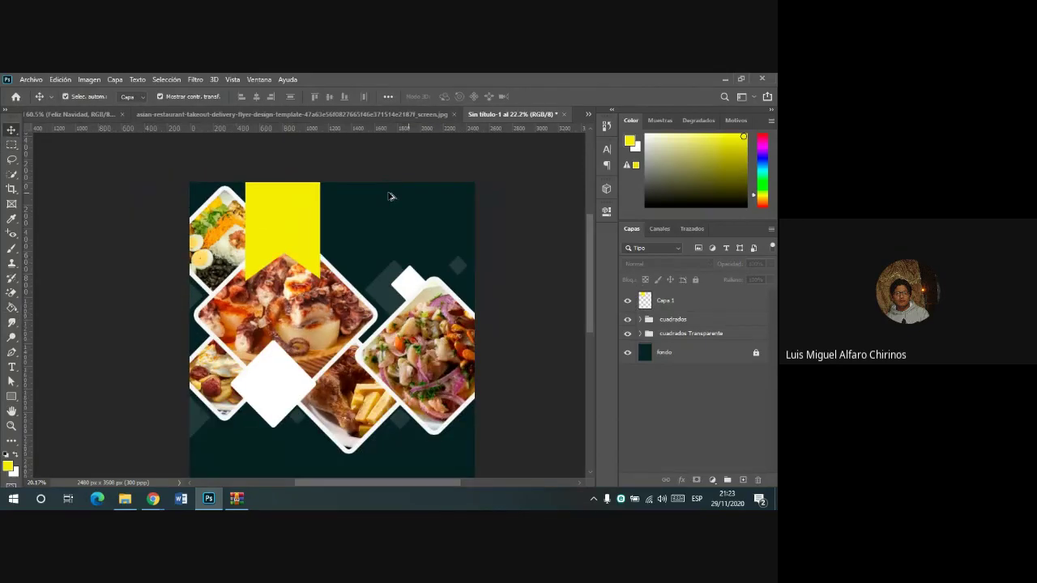
scroll(389, 197, "down", 1)
scroll(368, 226, "up", 1)
left_click_drag(295, 210, 300, 211)
left_click(444, 158)
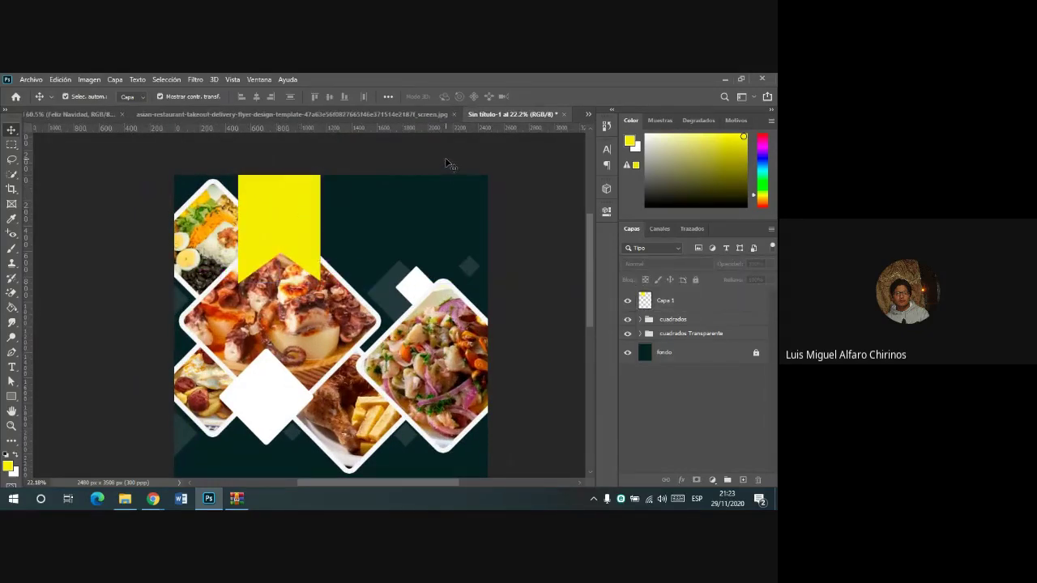
left_click(411, 114)
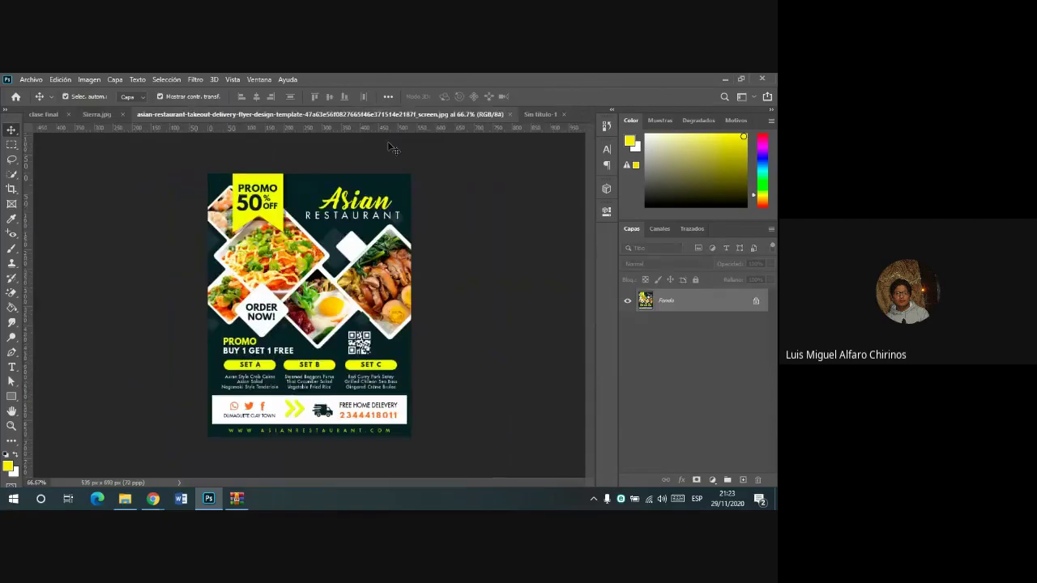
- Move the yellow banner on Sin título-1 along the top edge, about 714 px wide over the octopus diamond
left_click(546, 114)
mouse_move(300, 173)
left_mouse_down()
mouse_move(273, 173)
mouse_move(306, 187)
left_mouse_up()
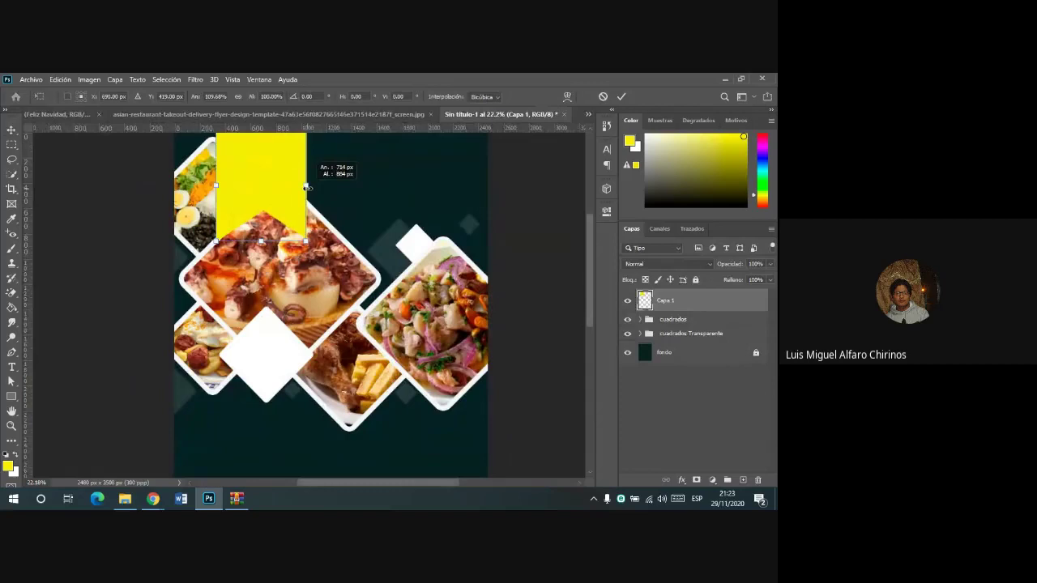
left_click(621, 96)
left_click(350, 194)
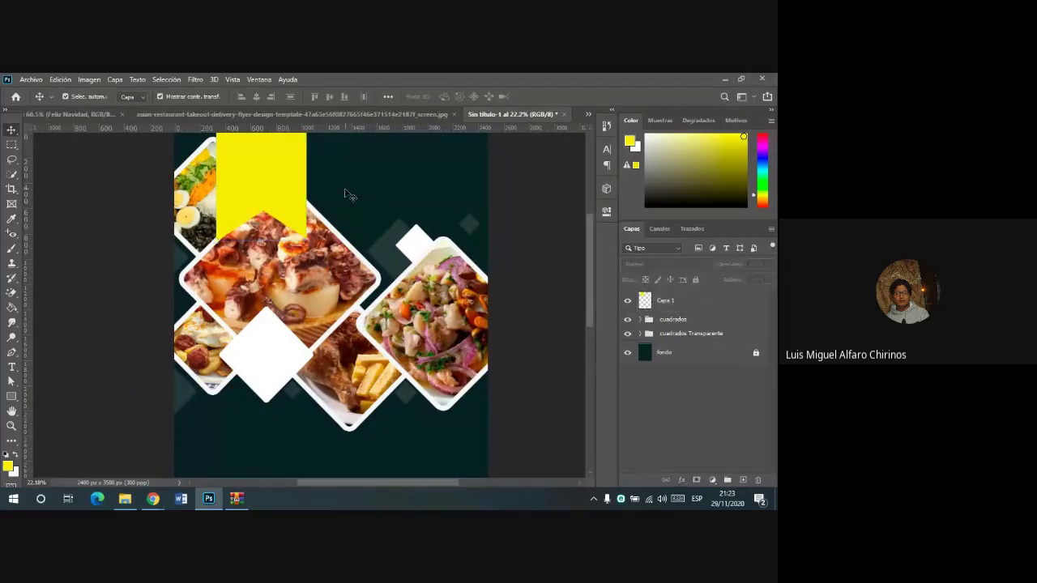
scroll(348, 194, "up", 2)
left_click(292, 214)
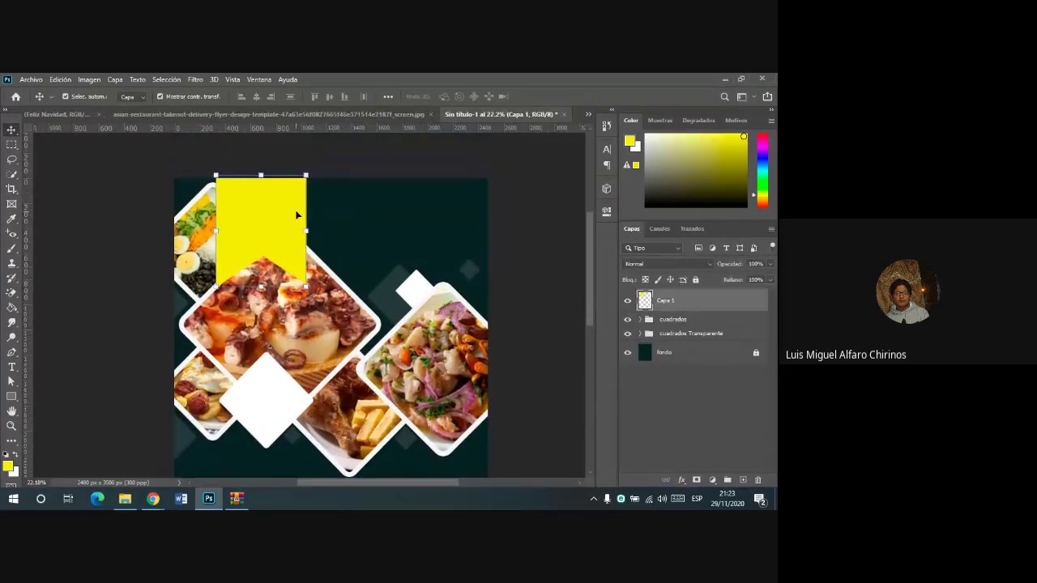
mouse_move(152, 498)
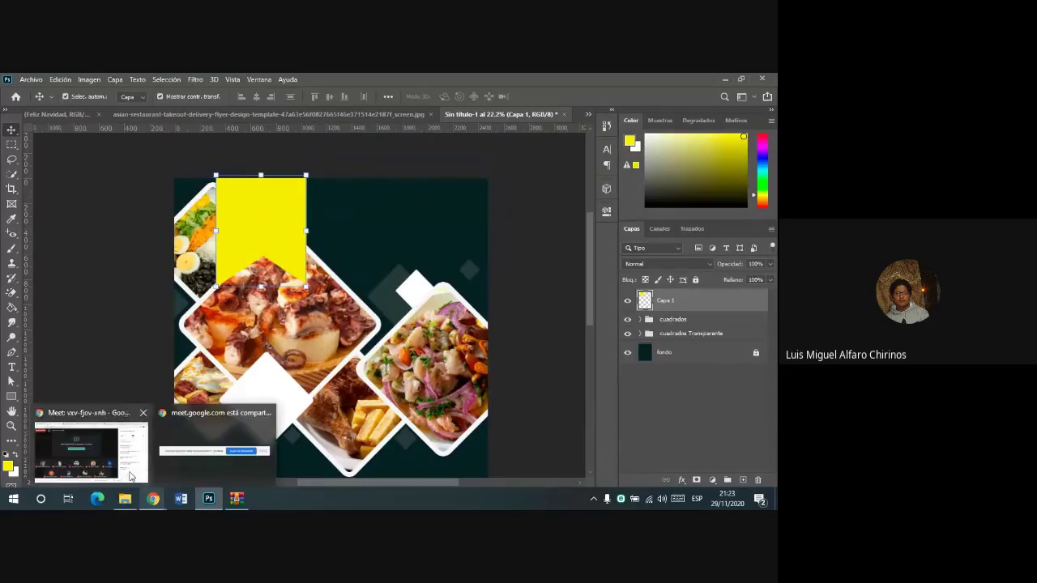
left_click(130, 477)
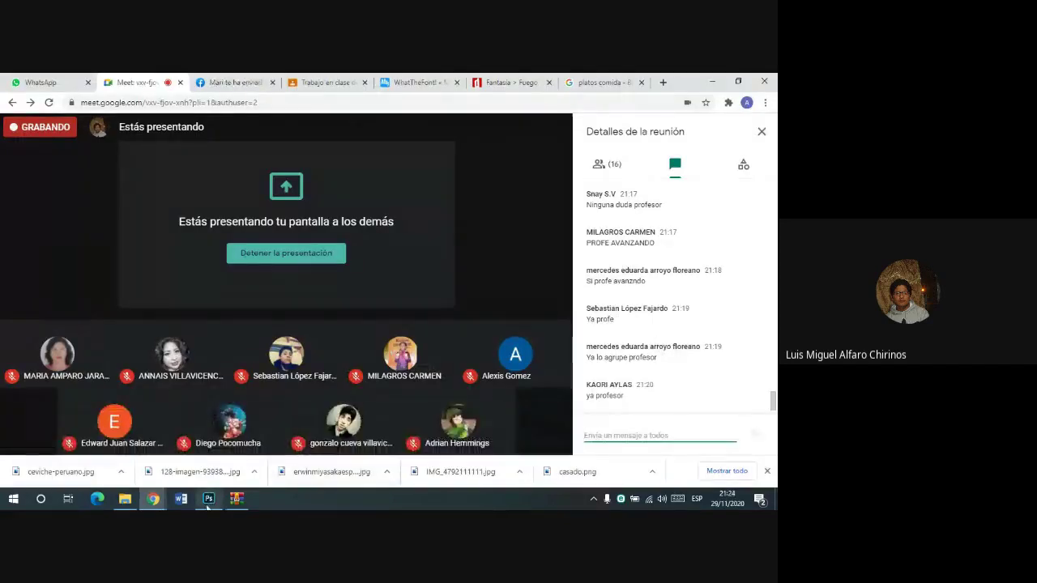
mouse_move(208, 498)
left_click(219, 441)
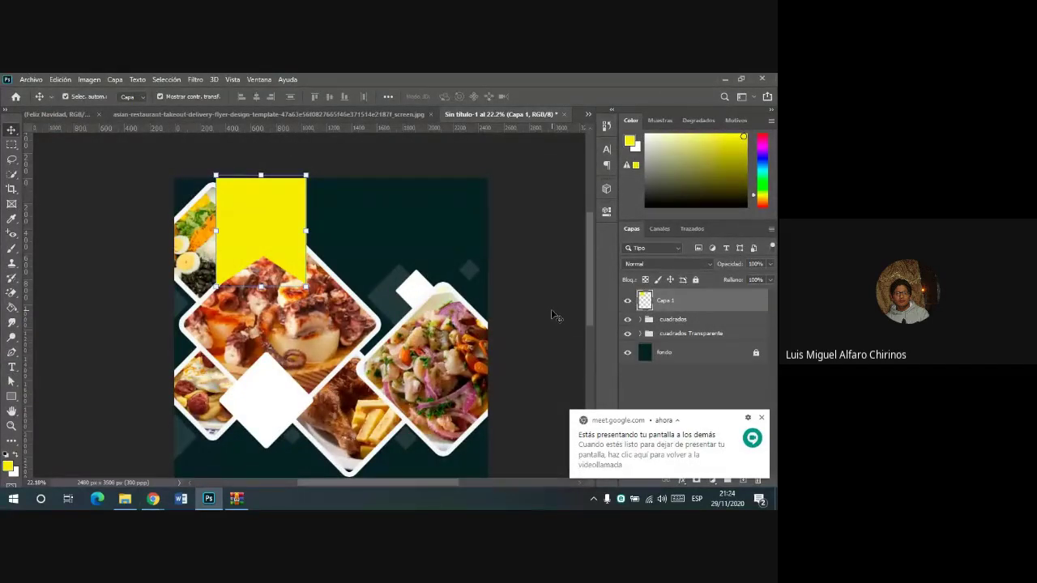
- Scroll around the flyer and compare it with the reference template image
scroll(421, 279, "down", 2)
scroll(421, 280, "down", 1)
scroll(420, 280, "down", 3)
scroll(418, 280, "down", 3)
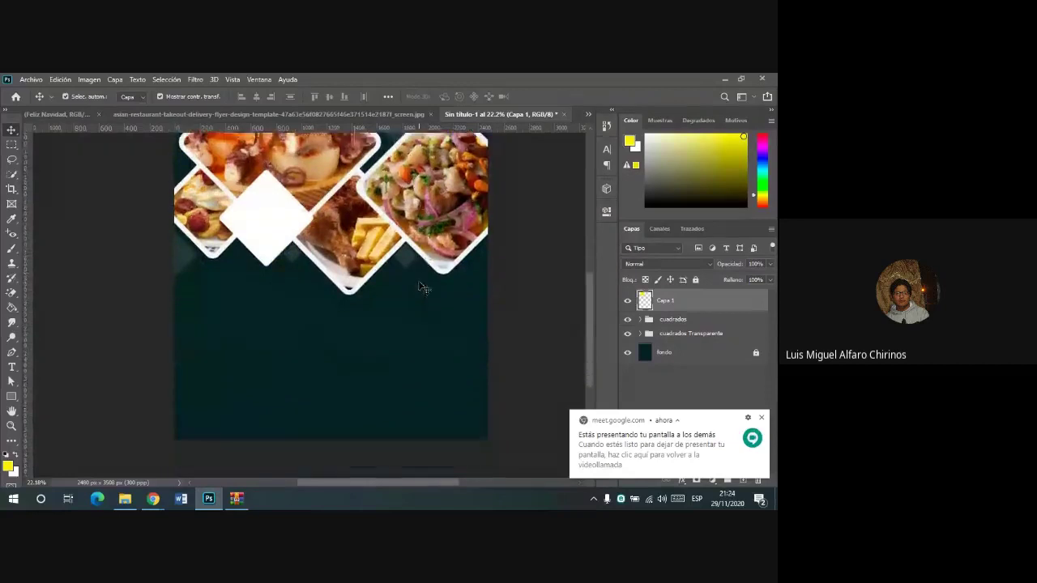
scroll(421, 288, "up", 2)
scroll(422, 288, "up", 3)
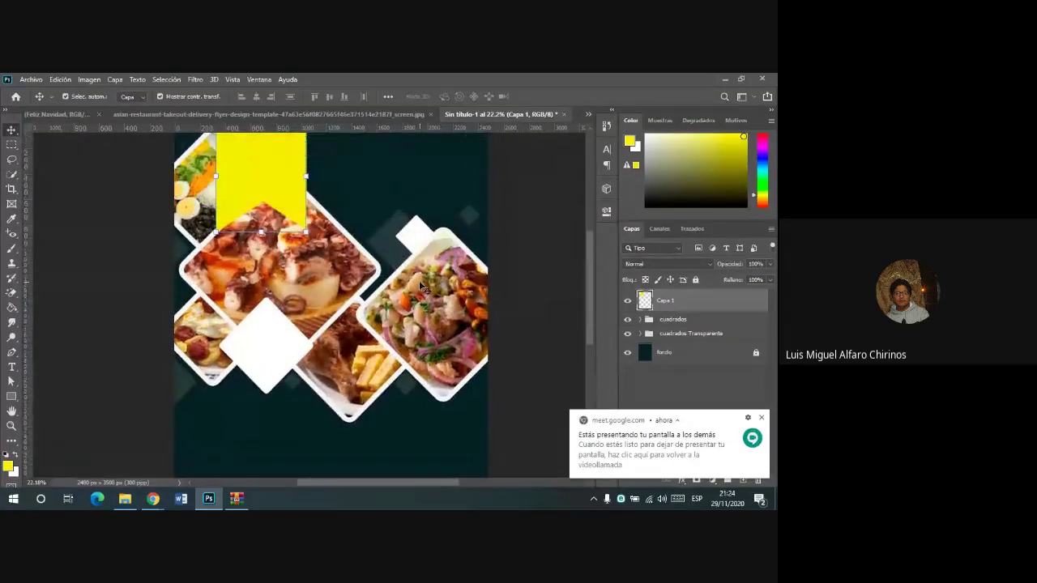
scroll(421, 287, "up", 1)
scroll(422, 288, "down", 3)
scroll(421, 287, "down", 1)
scroll(421, 287, "down", 1)
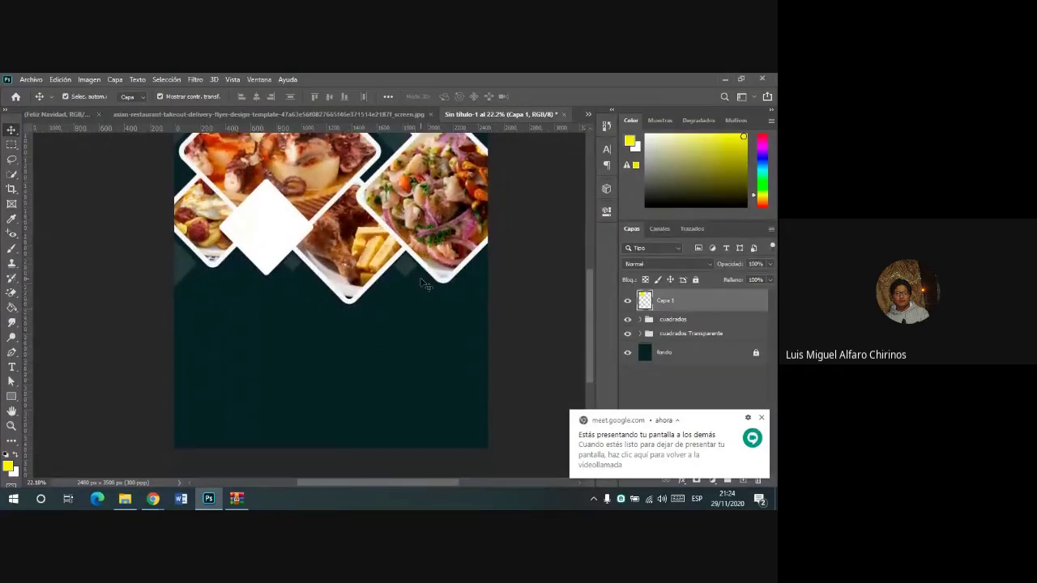
scroll(422, 283, "up", 2)
scroll(423, 279, "up", 1)
scroll(423, 279, "up", 2)
scroll(413, 243, "up", 1)
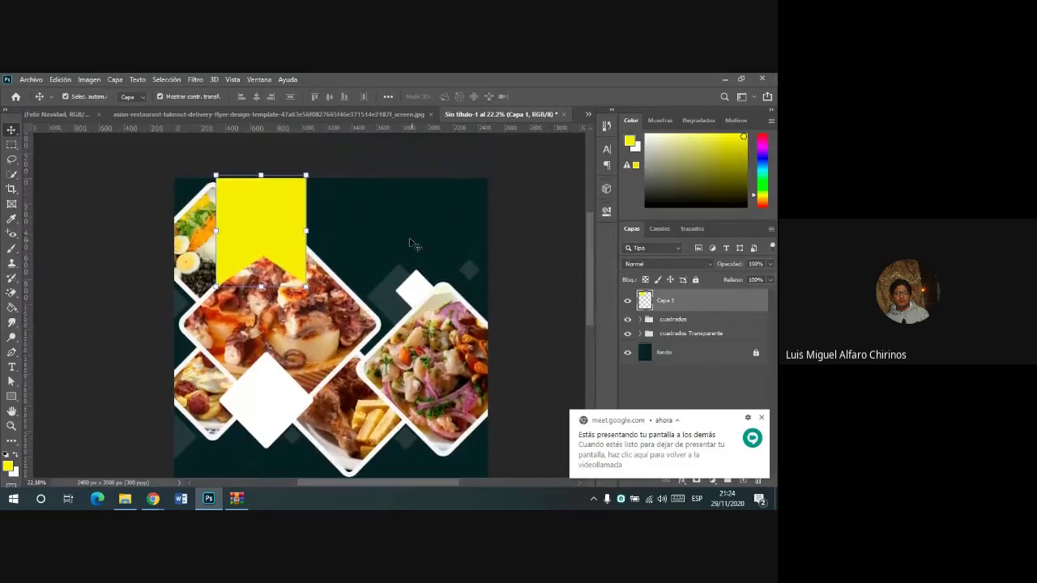
left_click(325, 114)
left_click(502, 114)
scroll(458, 160, "down", 1)
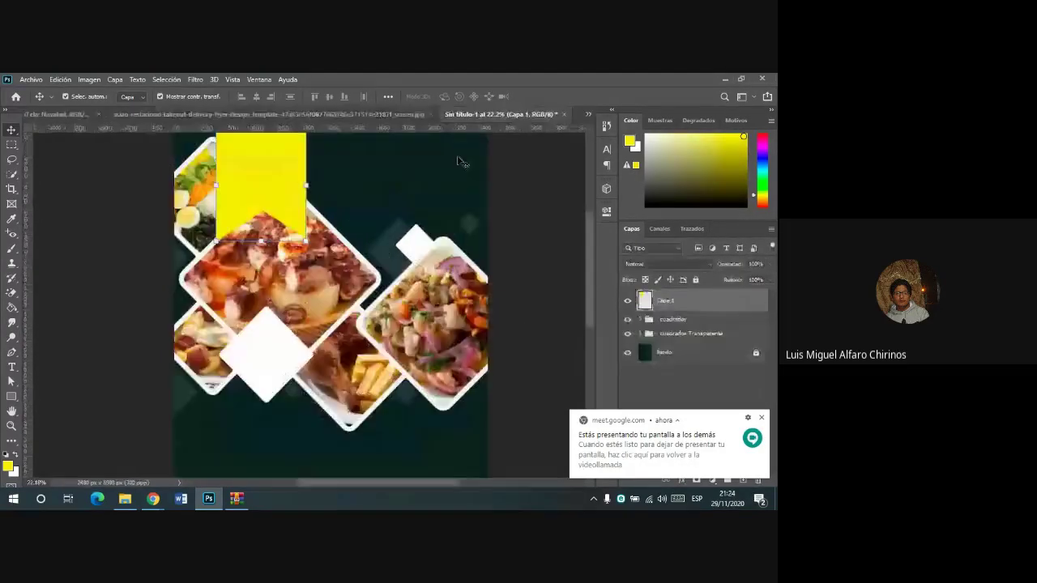
- Add the text ASIAN at the flyer's top right
left_click(11, 367)
left_click(393, 164)
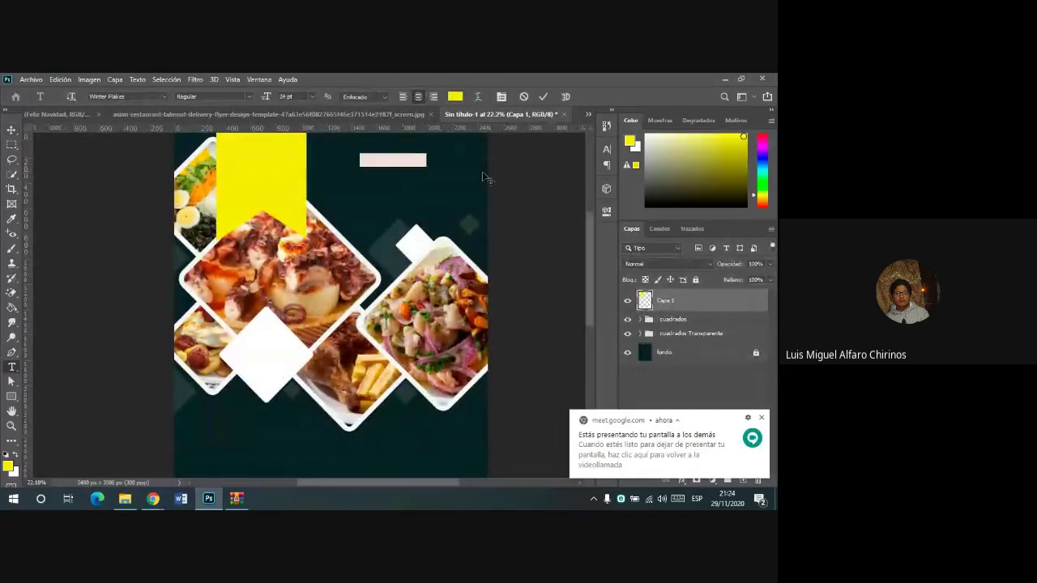
type("ASIAN")
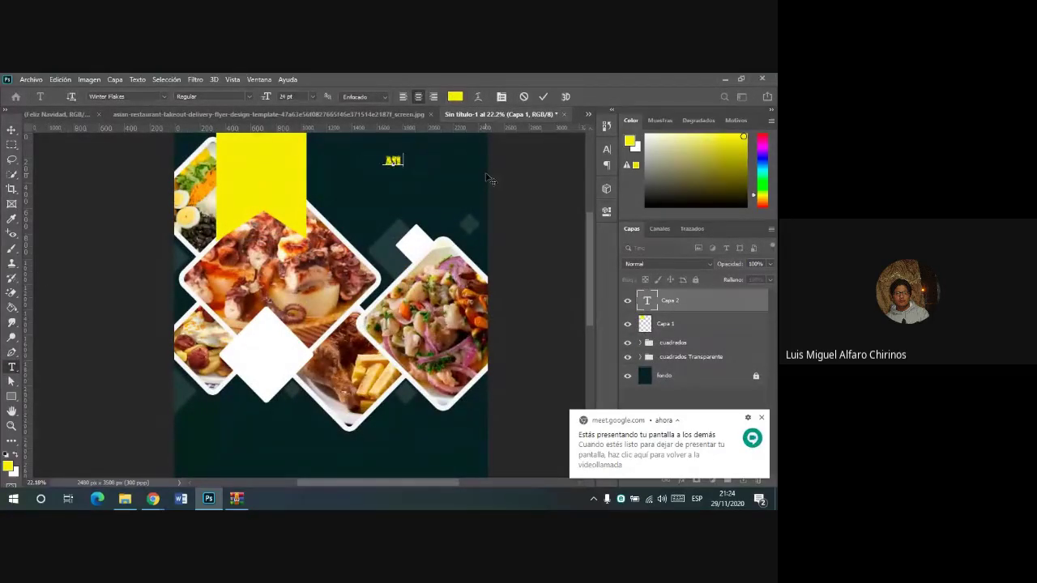
left_click(543, 96)
- Set ASIAN to Brush Script MT and enlarge it into a big title, moved up-left
double_click(393, 159)
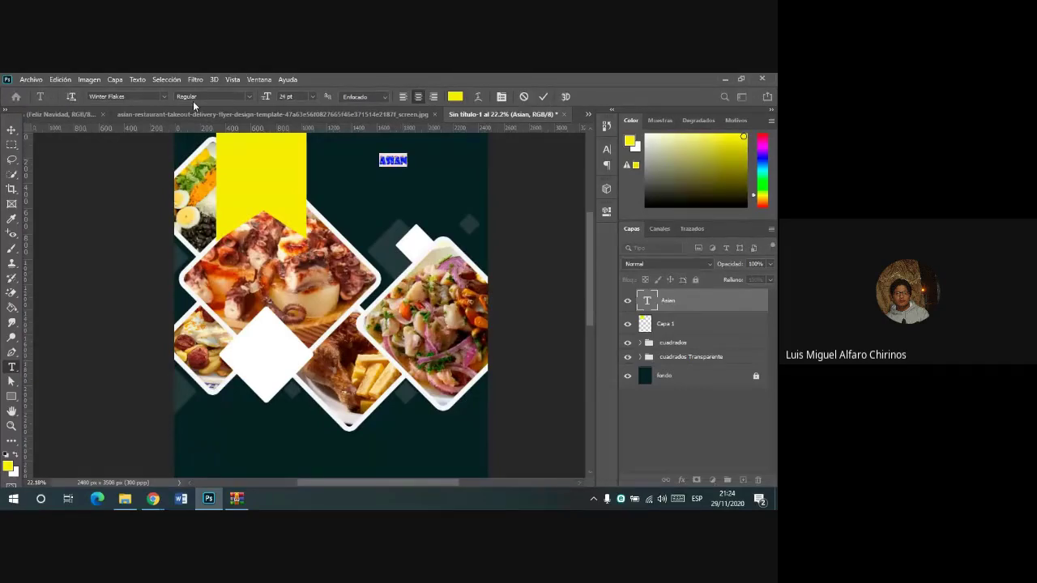
left_click(165, 97)
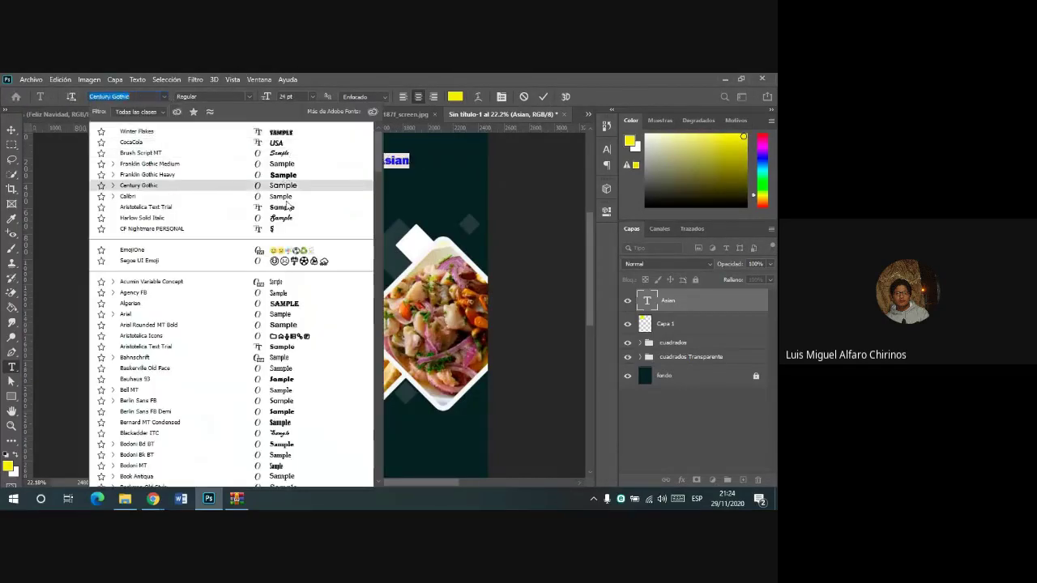
left_click(285, 152)
key("v")
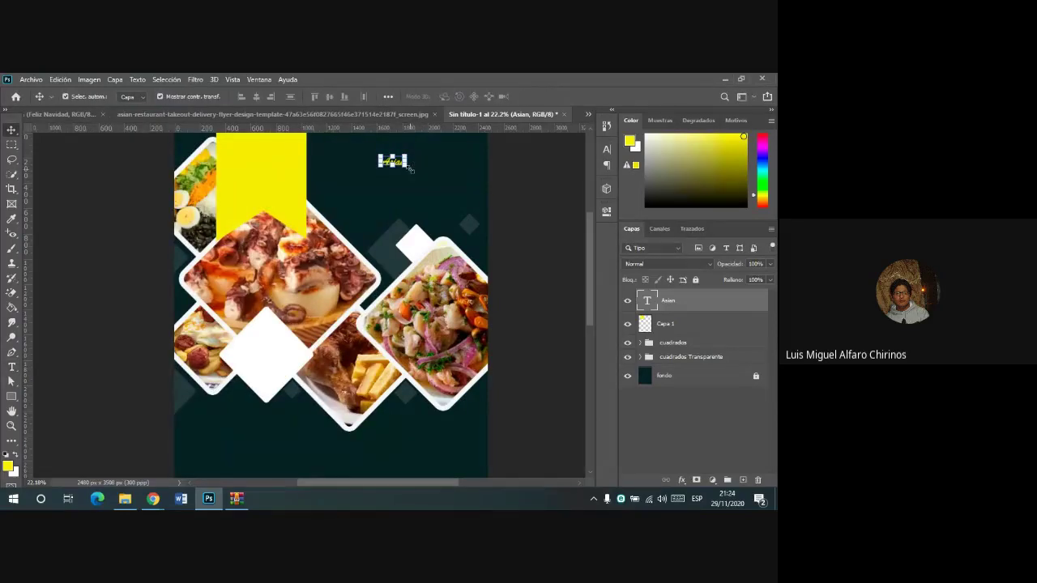
left_click_drag(409, 169, 462, 200)
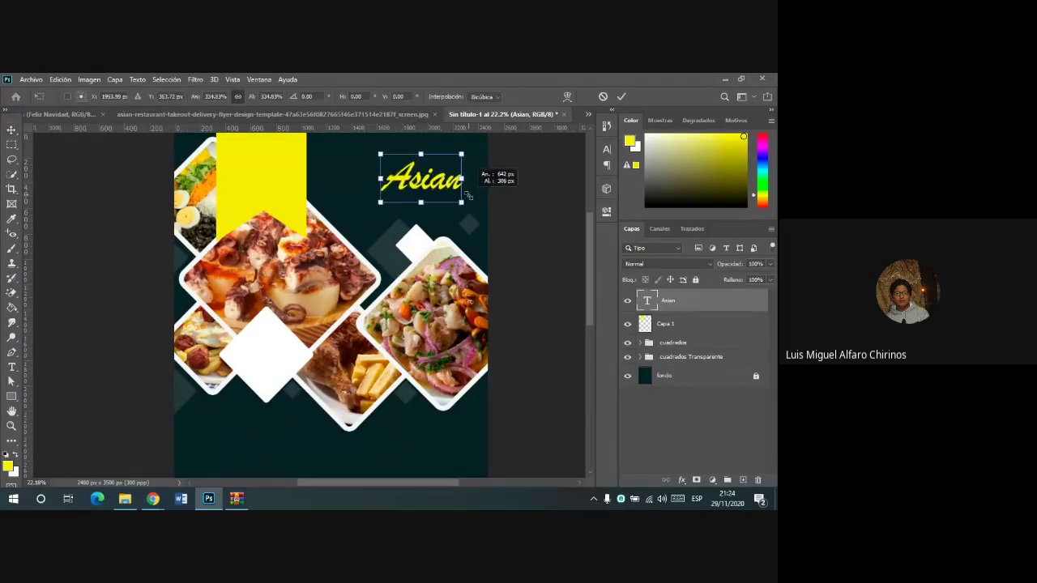
left_click_drag(441, 162, 428, 147)
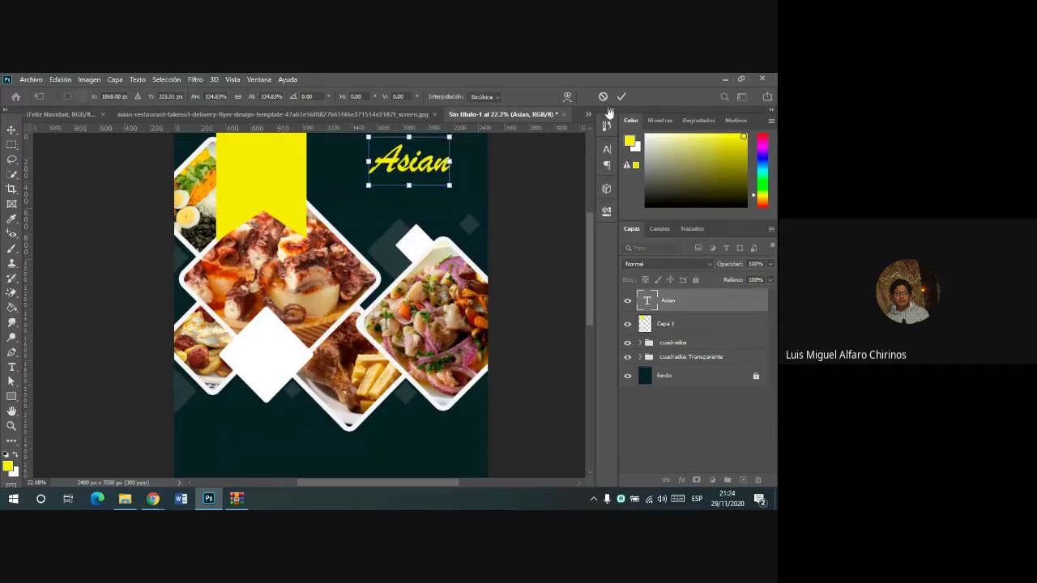
left_click(621, 97)
- Append 's so the title reads Asian´s
left_click(11, 367)
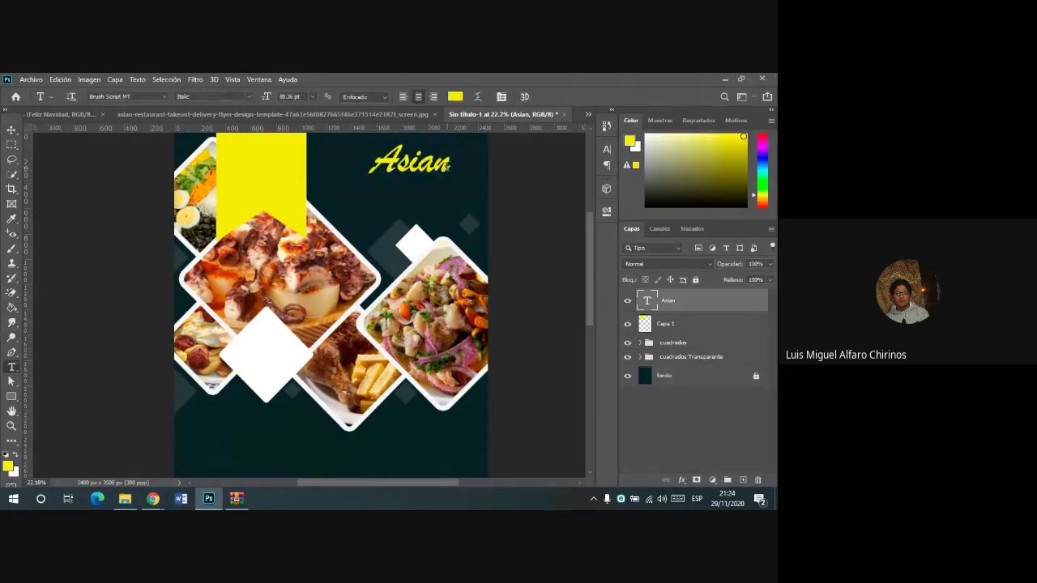
left_click(445, 166)
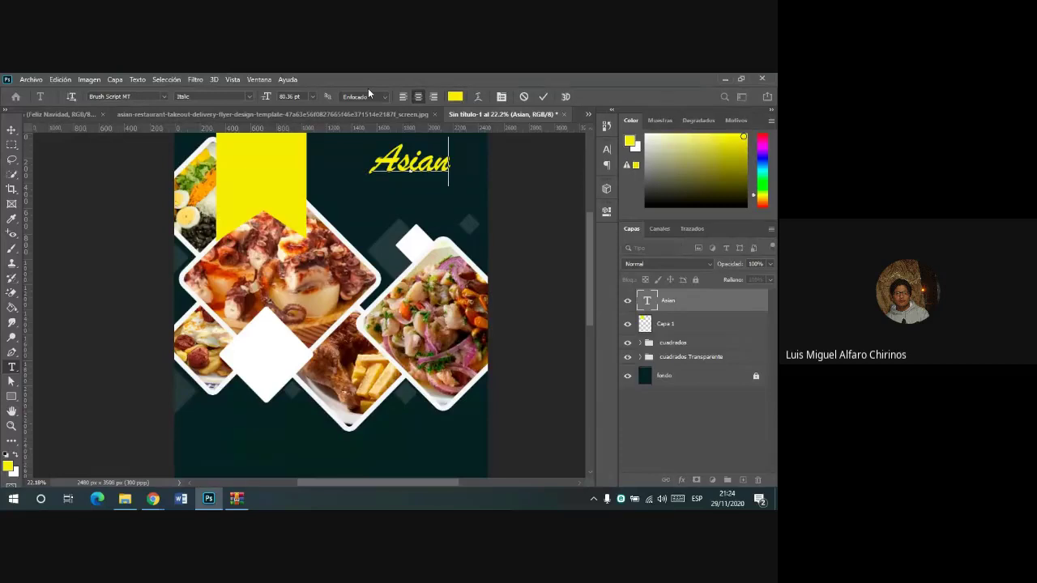
type("'s")
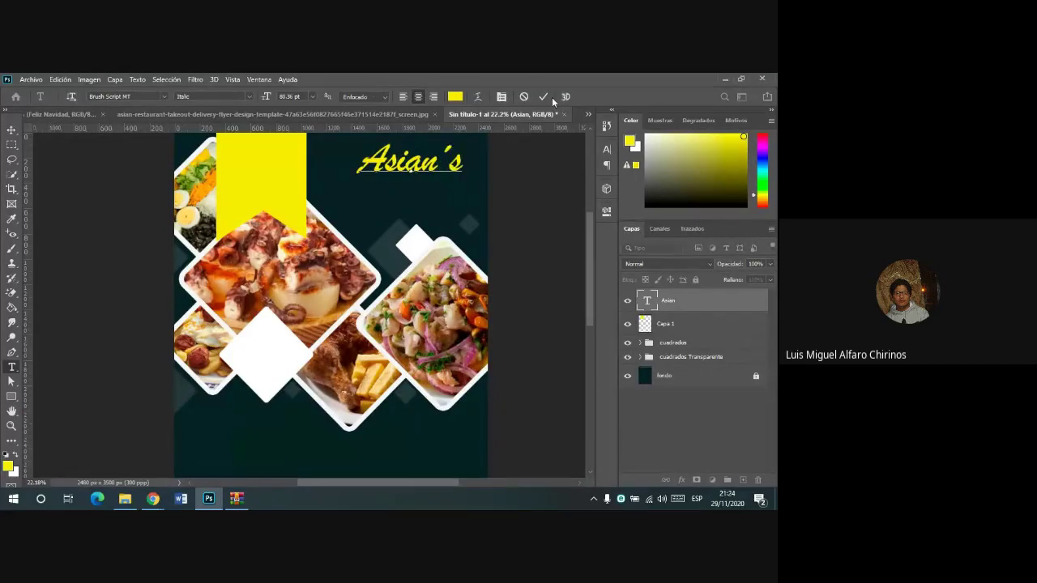
left_click(544, 97)
- Start a new text line below the title in Franklin Gothic Heavy Regular
left_click(392, 195)
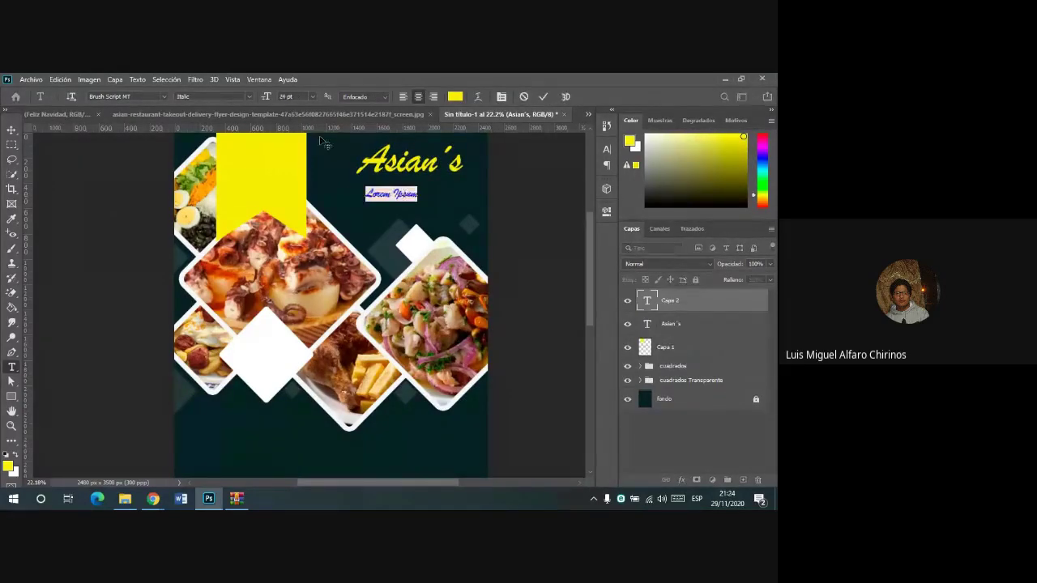
left_click(167, 97)
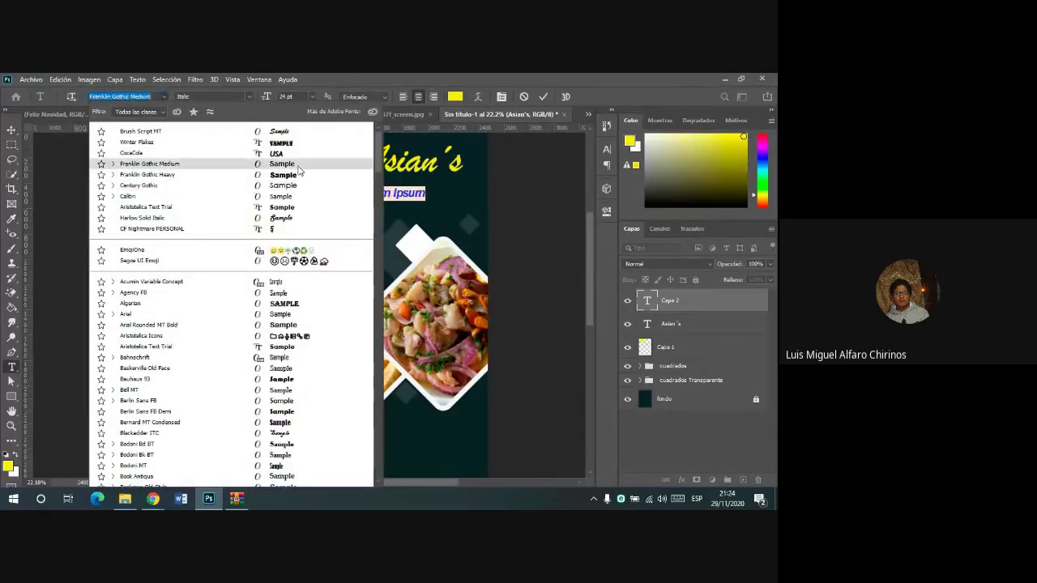
left_click(284, 163)
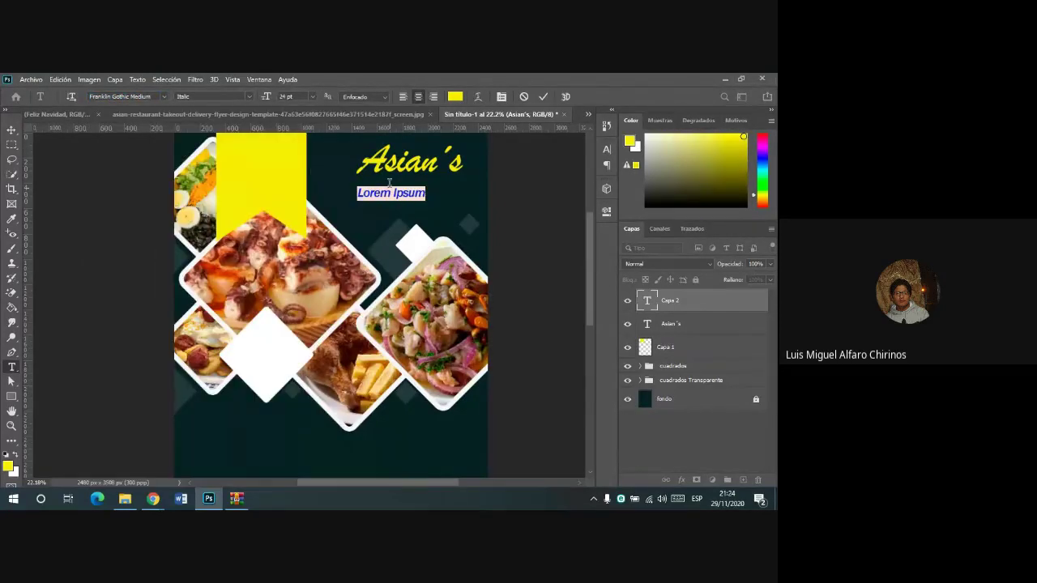
left_click(164, 96)
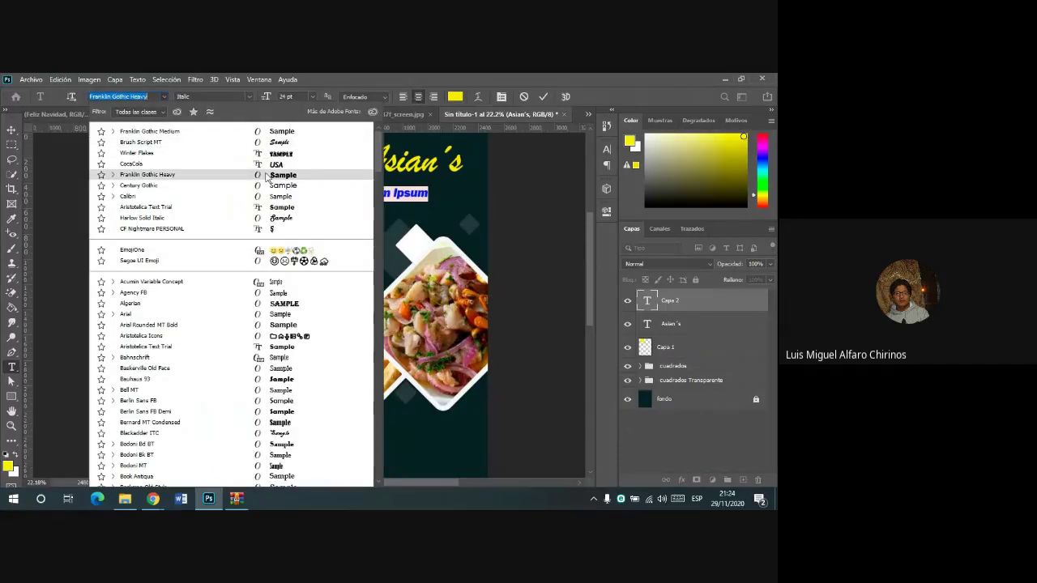
left_click(266, 176)
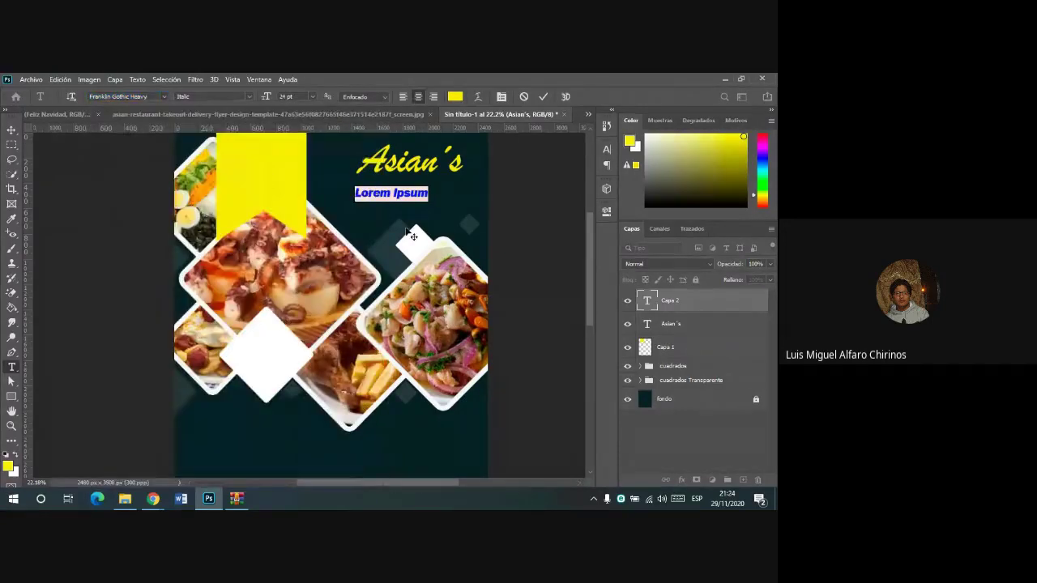
left_click(248, 97)
left_click(222, 106)
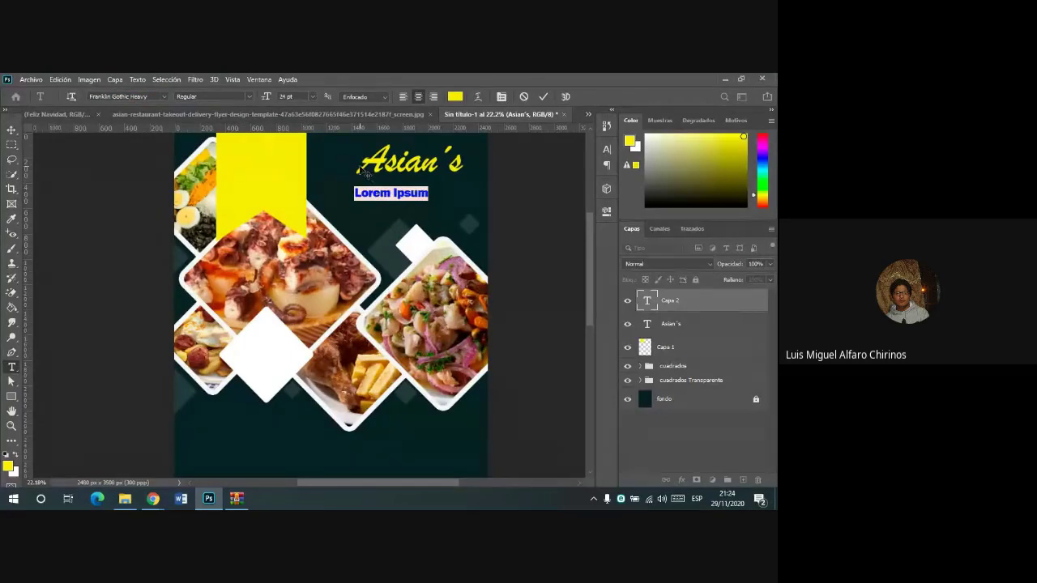
- Type RESTAURANT and colour it white (#ffffff)
type("RE")
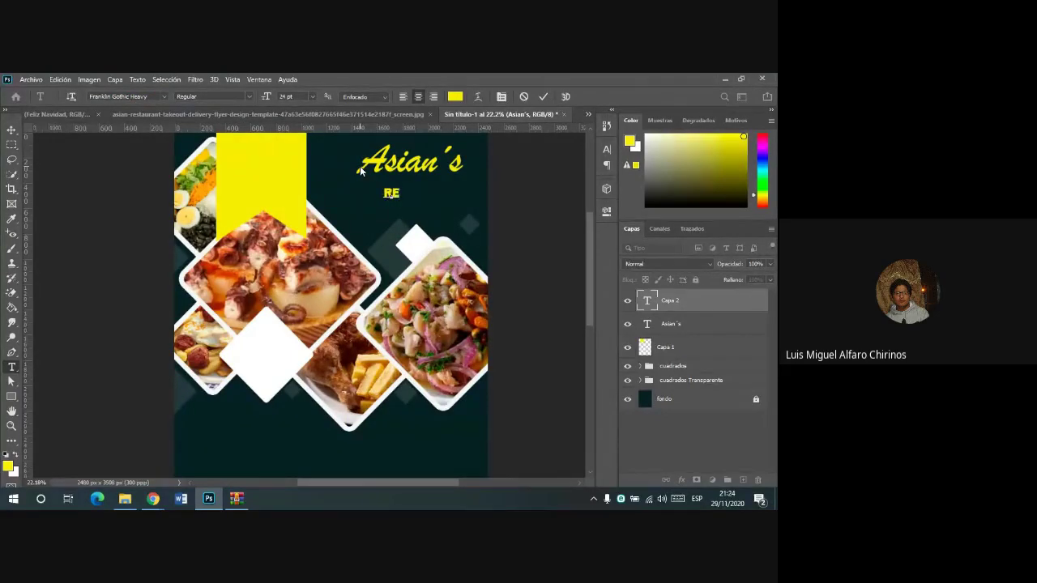
type("STAURAN")
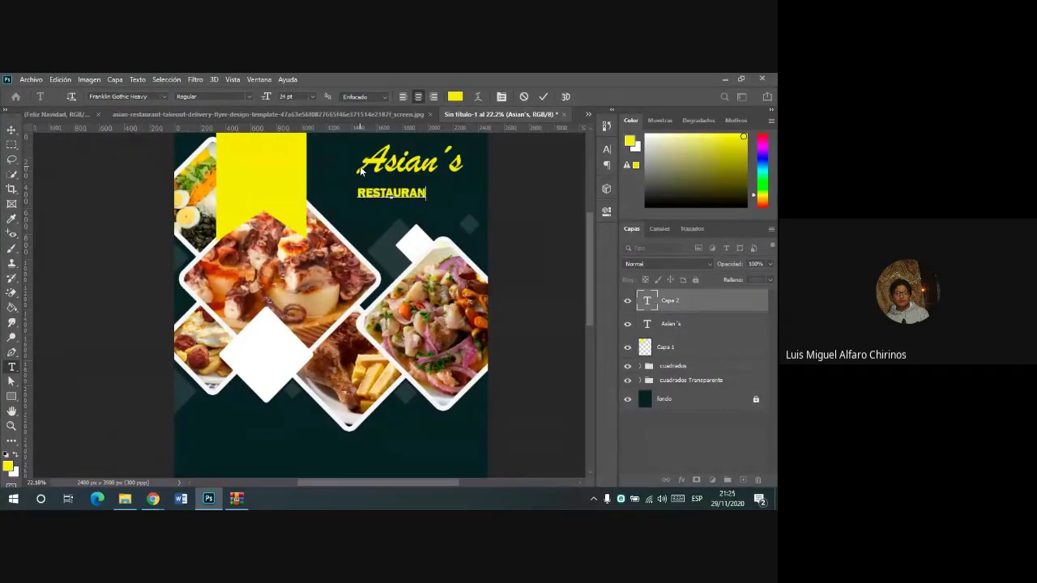
type("T")
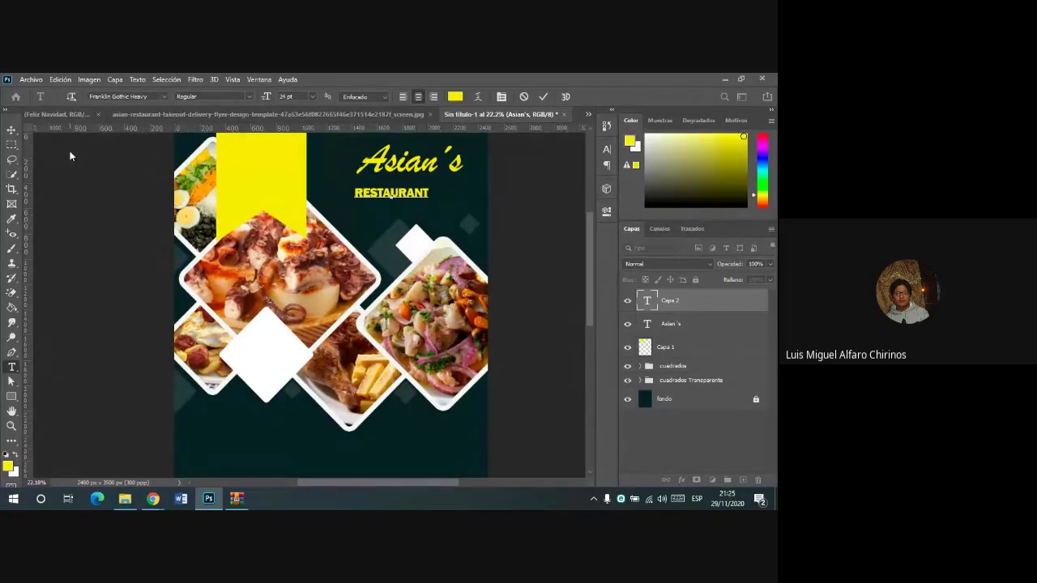
double_click(387, 192)
left_click(454, 96)
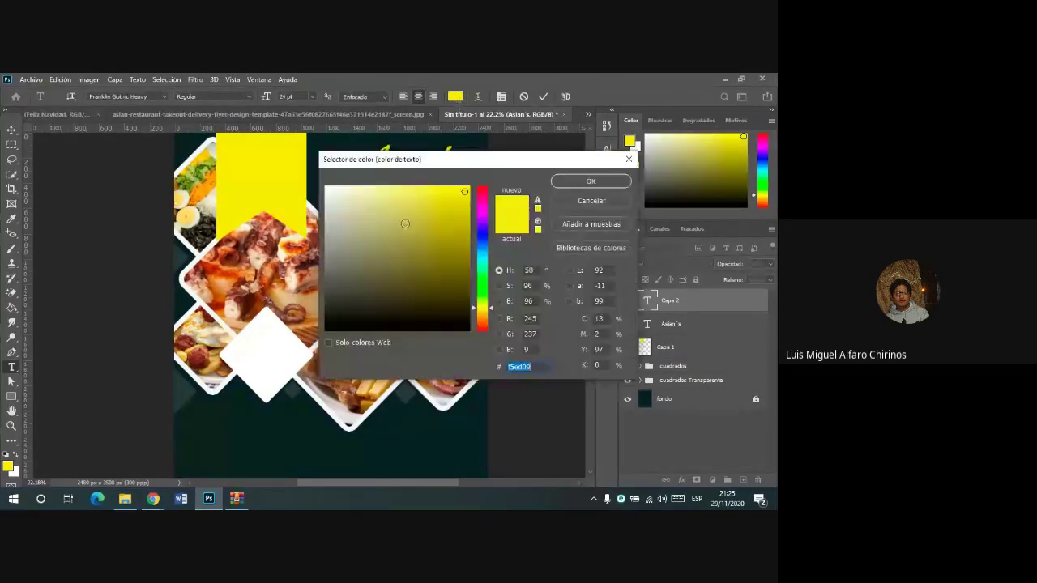
double_click(519, 366)
type("ffffff")
left_click(600, 178)
left_click(543, 96)
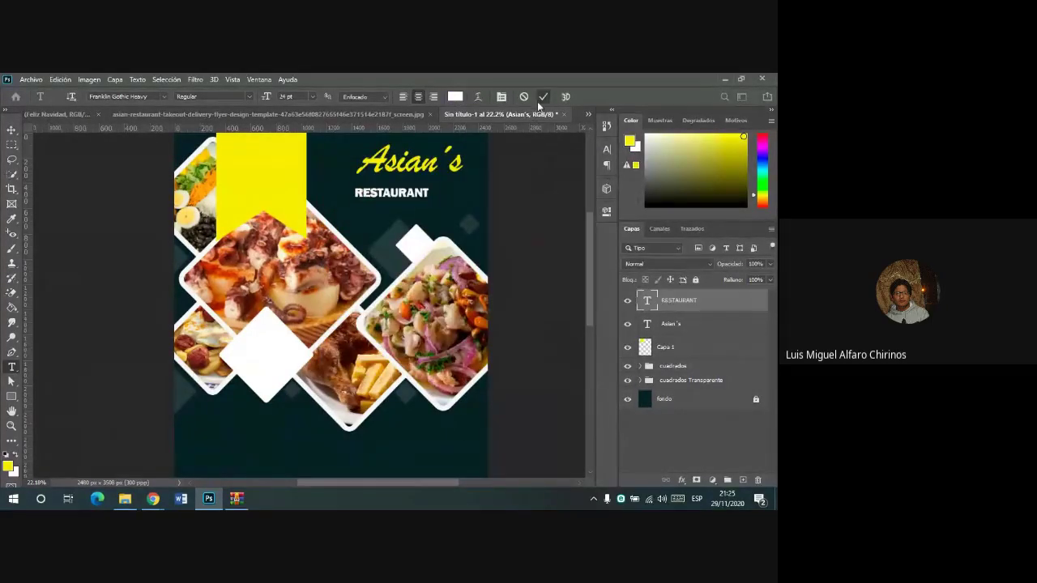
left_click(660, 322)
scroll(493, 207, "up", 2)
- Move the Asian´s title left and down and enlarge it slightly
scroll(469, 221, "up", 1)
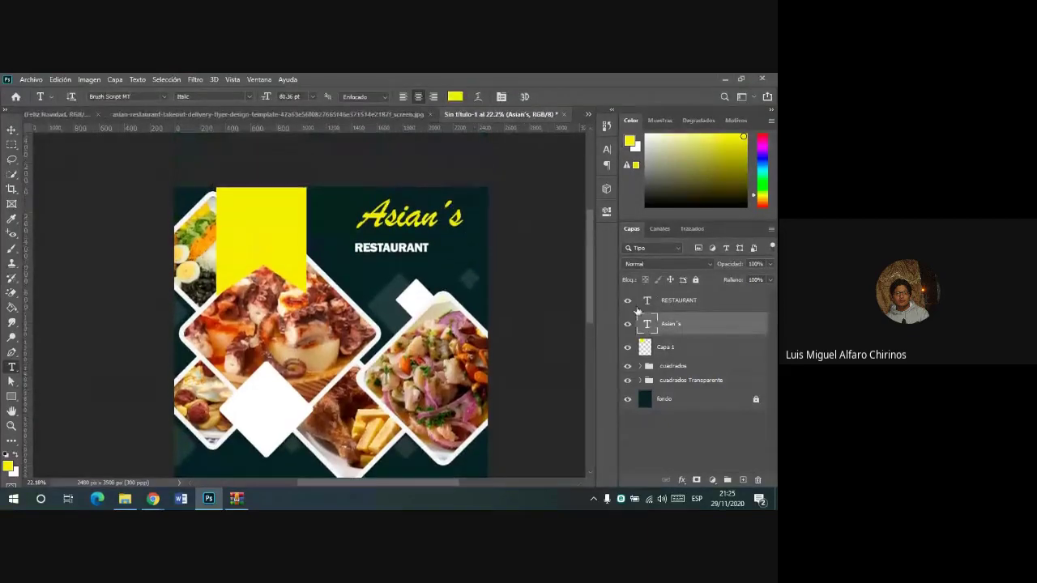
left_click(11, 129)
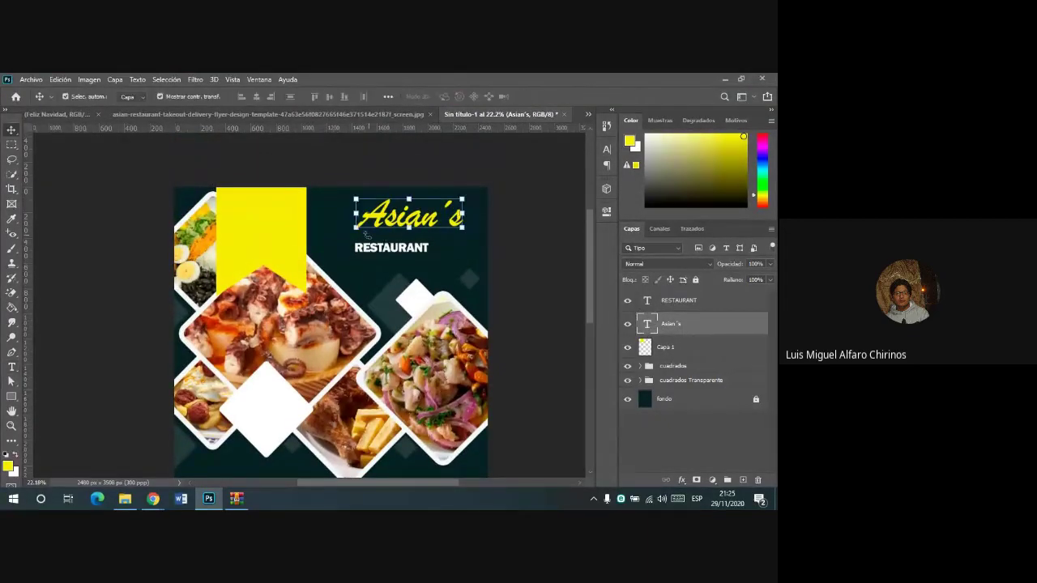
key("ctrl+t")
left_click_drag(366, 234, 347, 245)
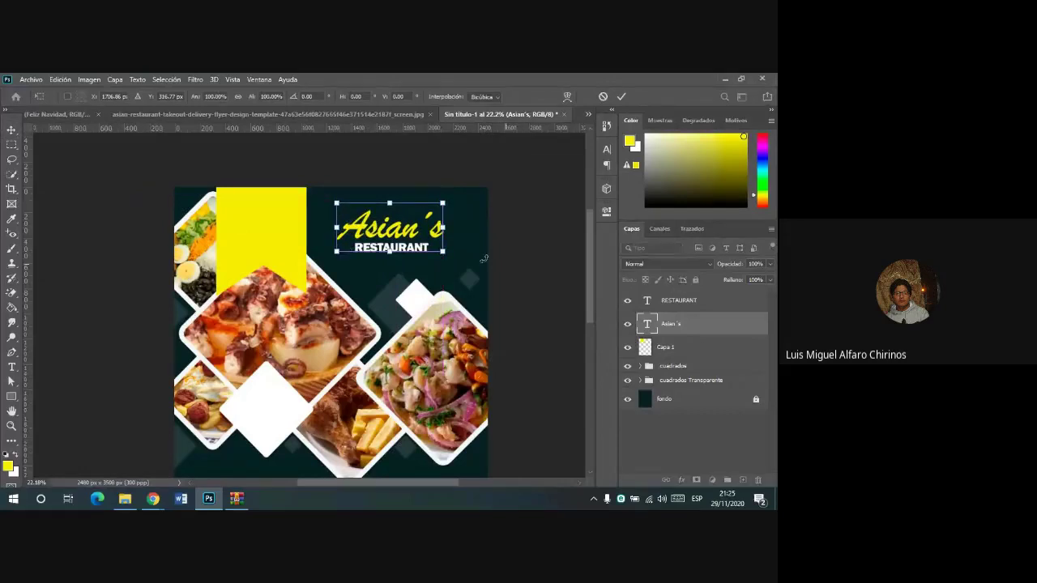
mouse_move(442, 253)
left_mouse_down()
mouse_move(462, 264)
mouse_move(461, 243)
left_mouse_up()
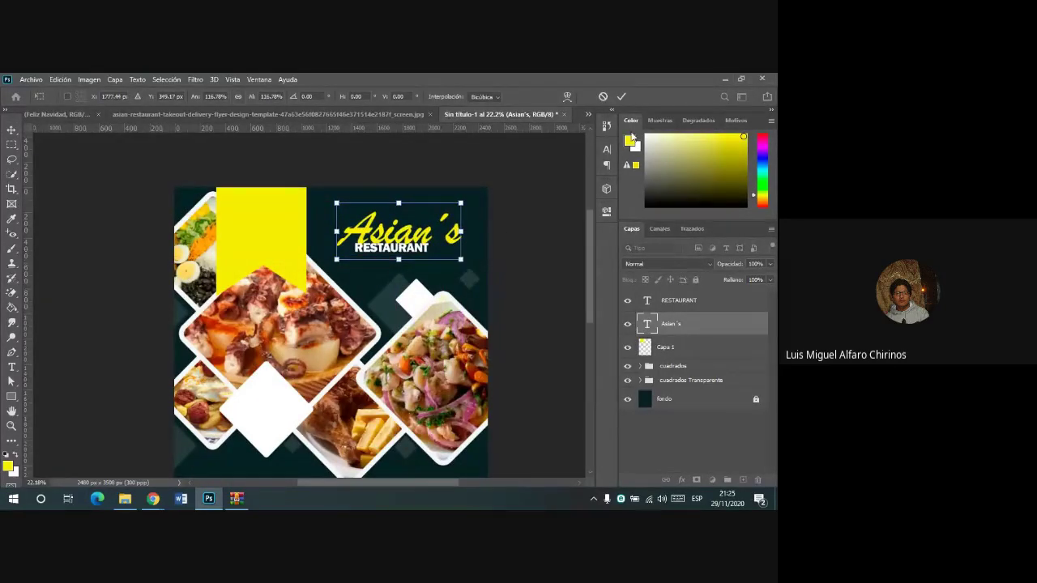
key("Return")
- Place RESTAURANT under the title, resize it, and nudge it up one step
left_click(672, 301)
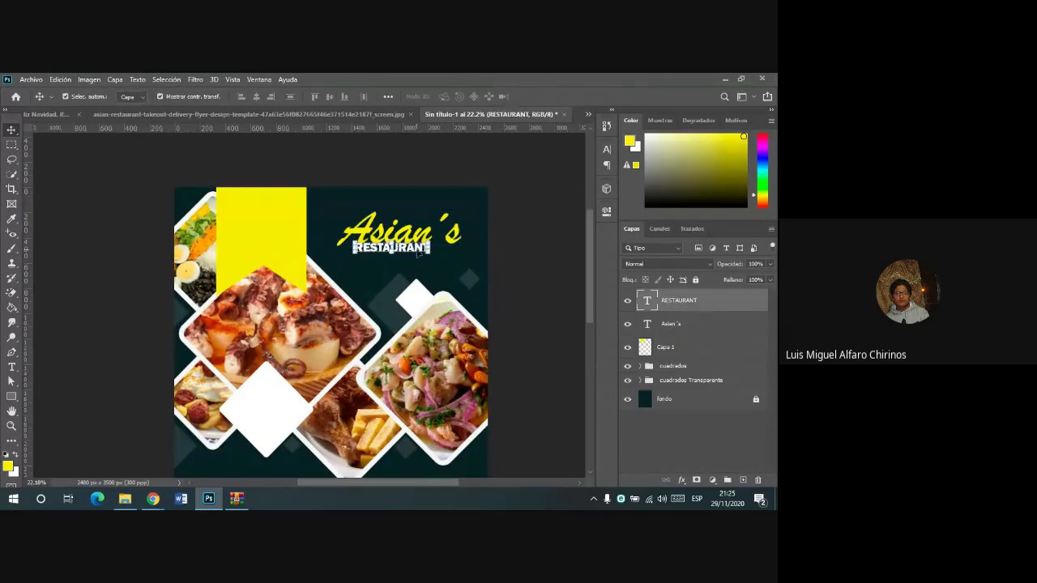
mouse_move(419, 253)
left_mouse_down()
mouse_move(410, 264)
mouse_move(459, 264)
mouse_move(441, 264)
left_mouse_up()
key("ctrl+t")
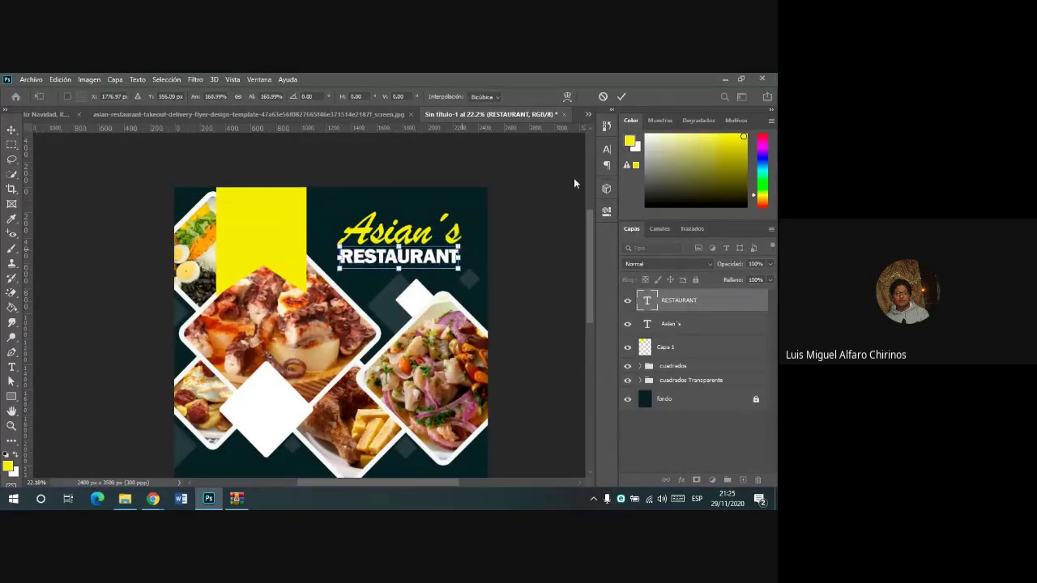
left_click(621, 96)
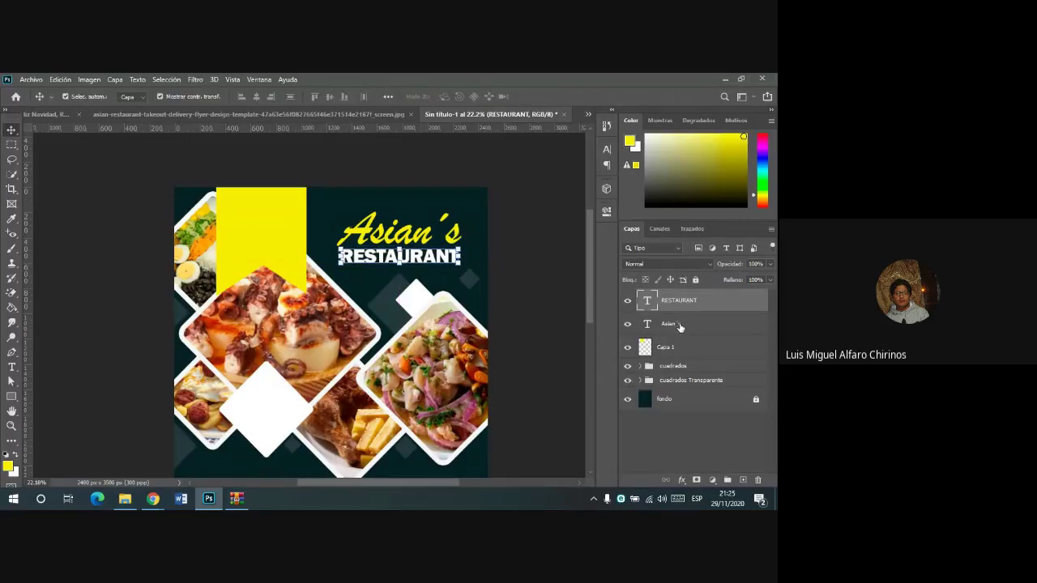
key("Up")
key("Up")
key("Up")
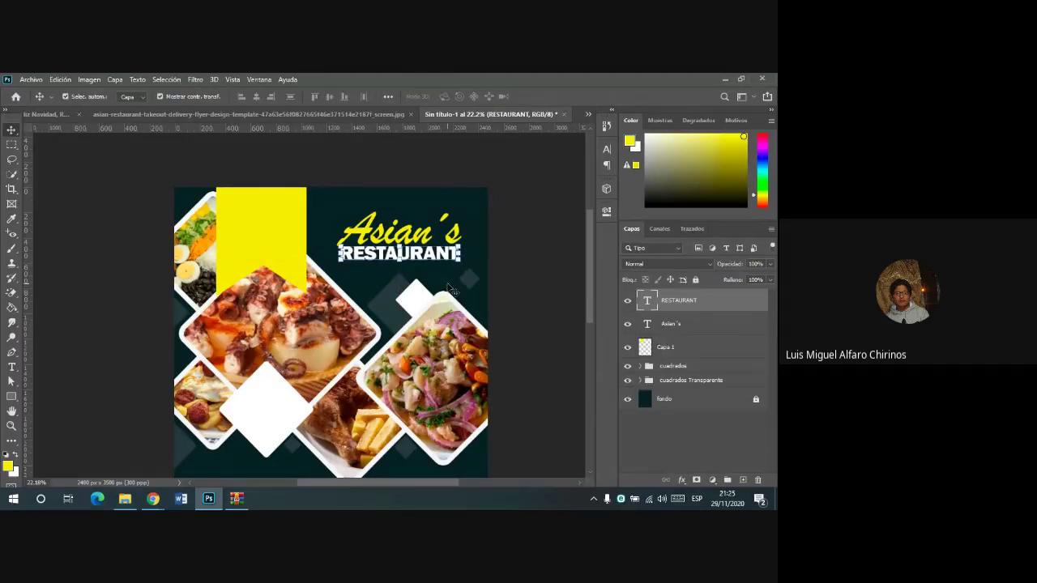
left_click(689, 322)
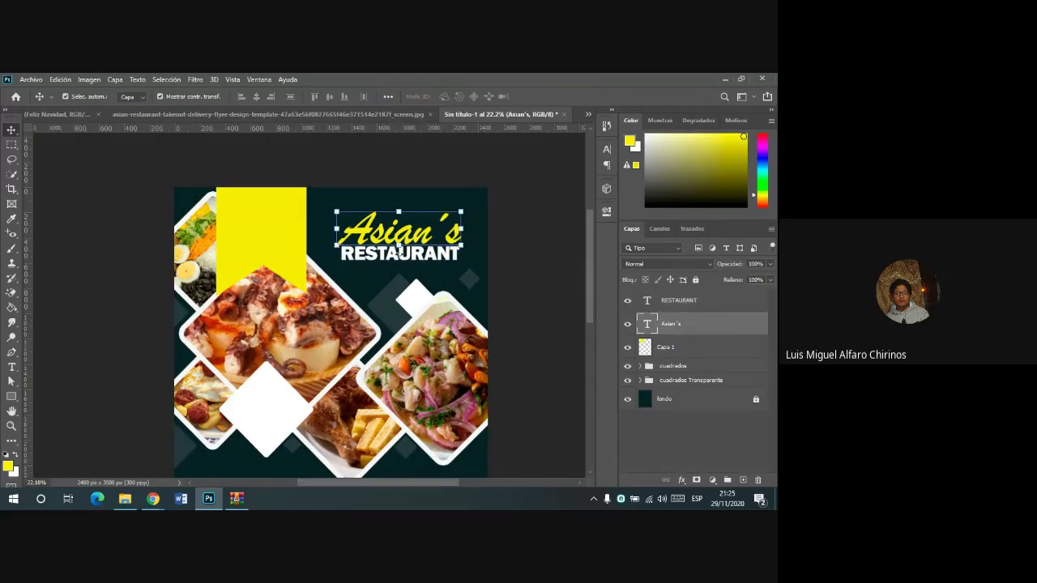
left_click(678, 305)
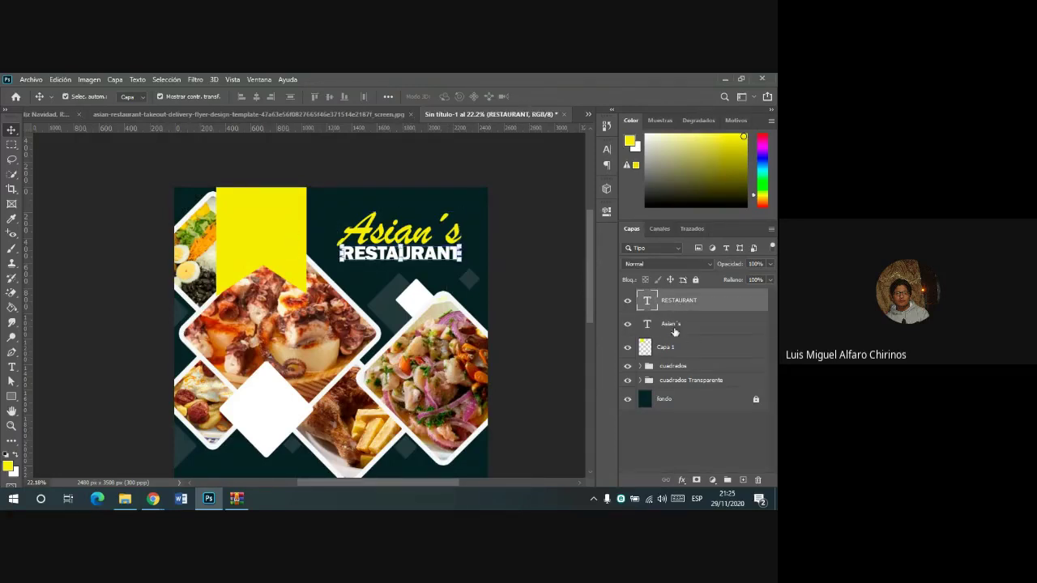
left_click(11, 367)
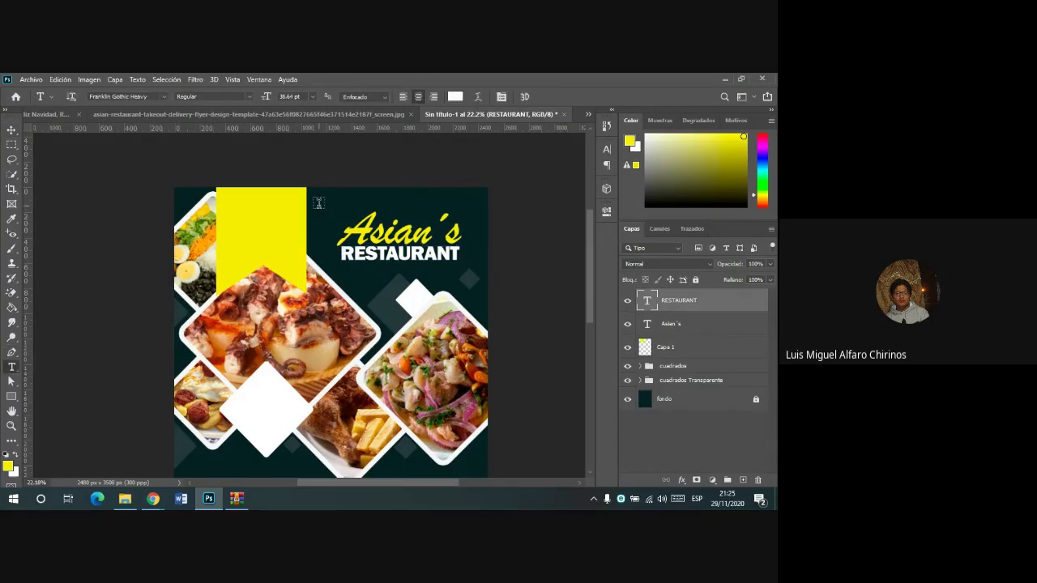
- Add a '50 %' text layer beside the yellow banner and check the reference flyer
left_click(262, 201)
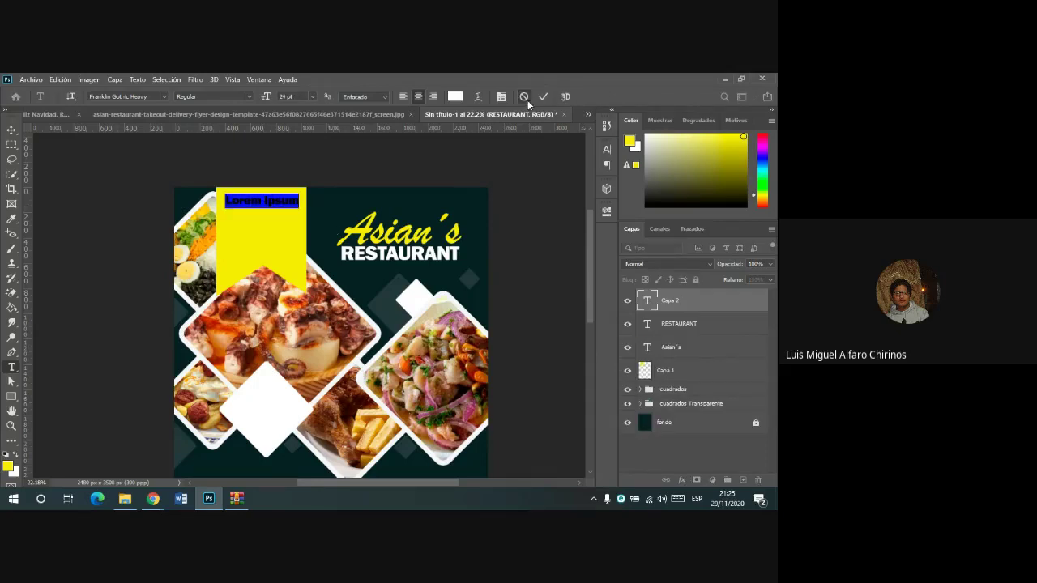
left_click_drag(262, 201, 336, 205)
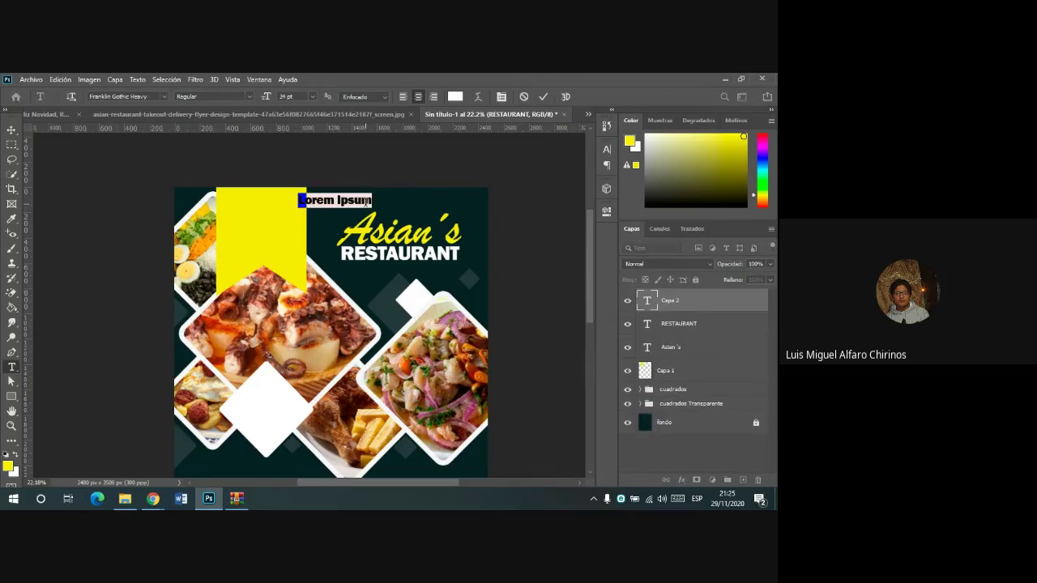
type("50 %")
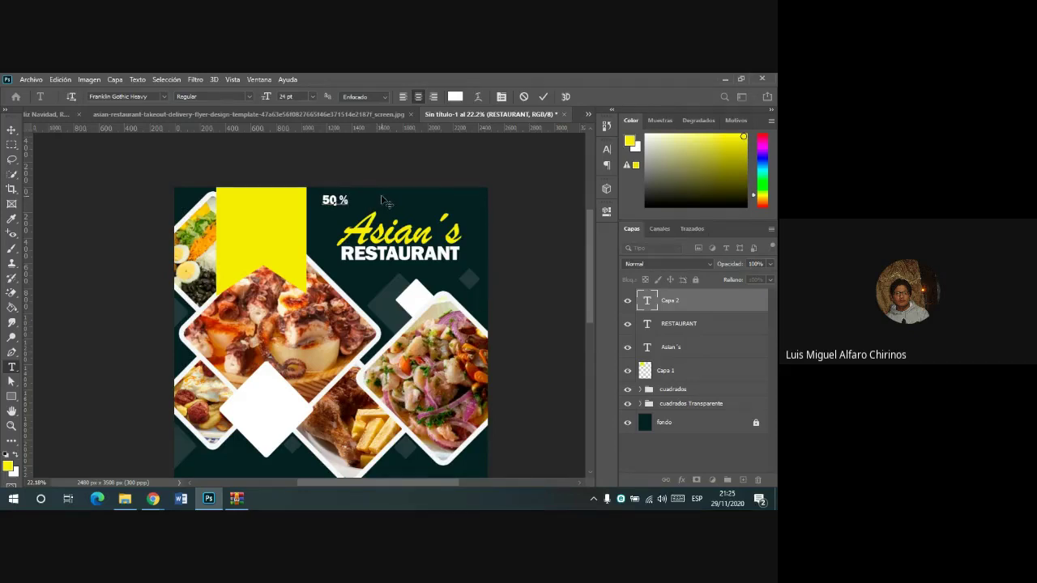
left_click(377, 113)
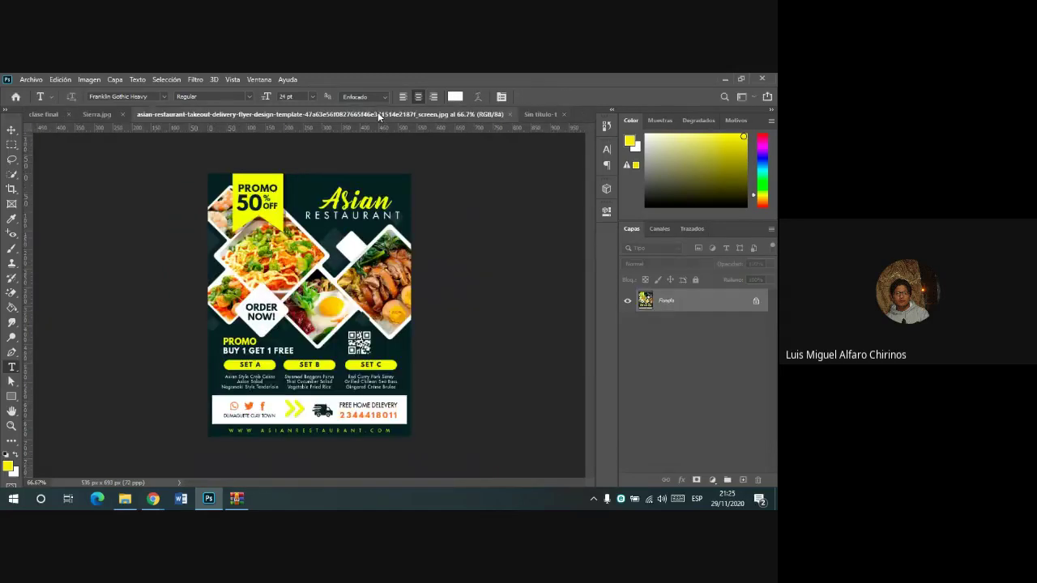
left_click(535, 114)
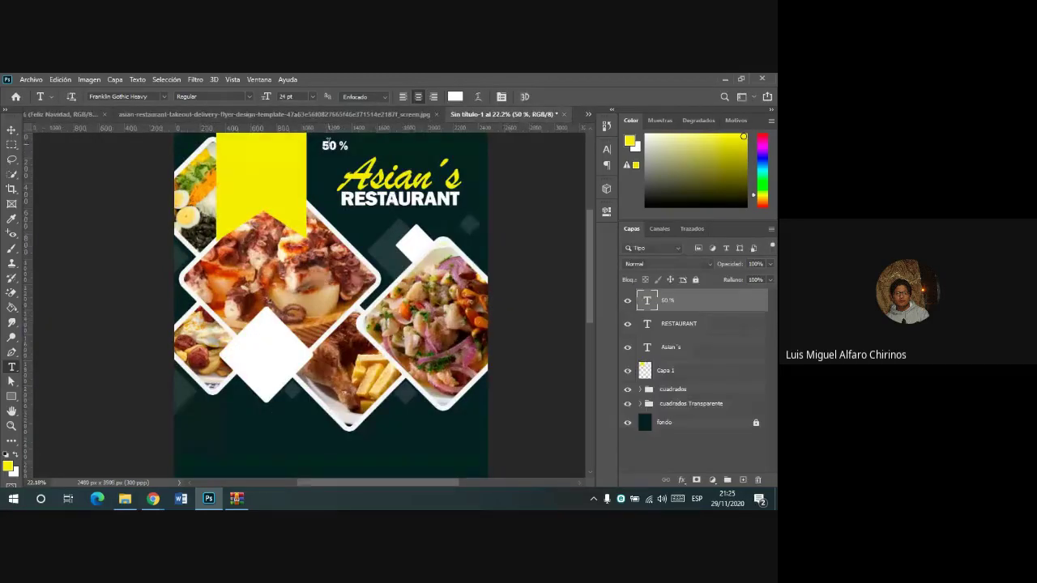
- Change the text to PROMO, move it onto the banner and enlarge it to about 179%
double_click(327, 145)
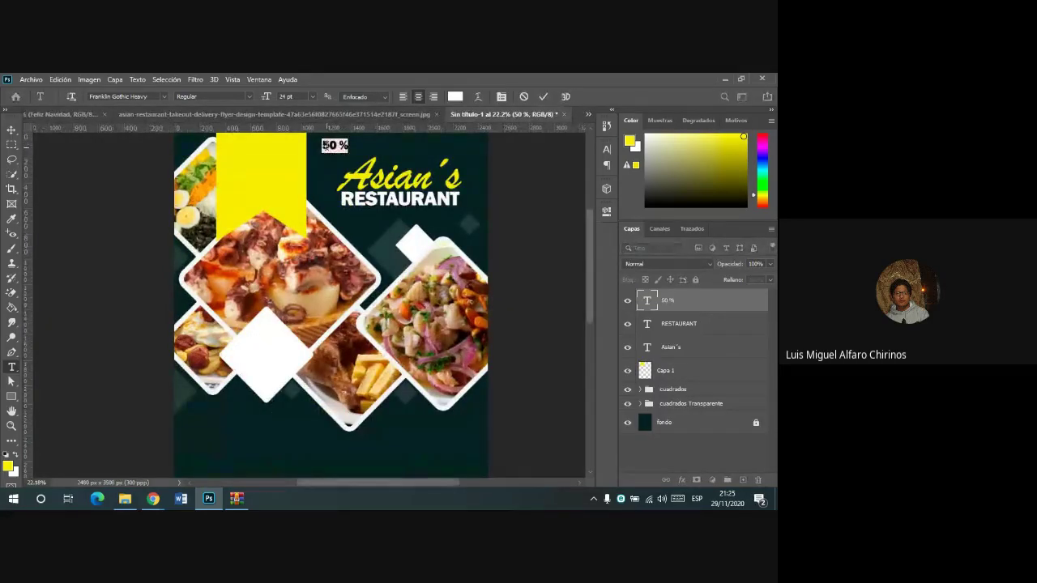
type("PROMO")
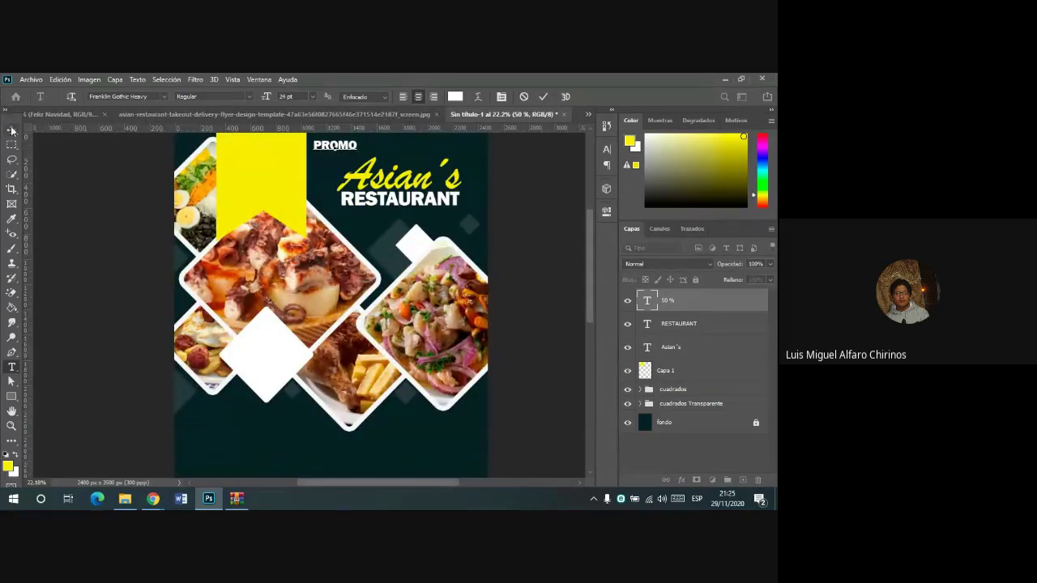
left_click(12, 130)
mouse_move(335, 146)
left_mouse_down()
mouse_move(249, 148)
mouse_move(262, 150)
left_mouse_up()
key("x")
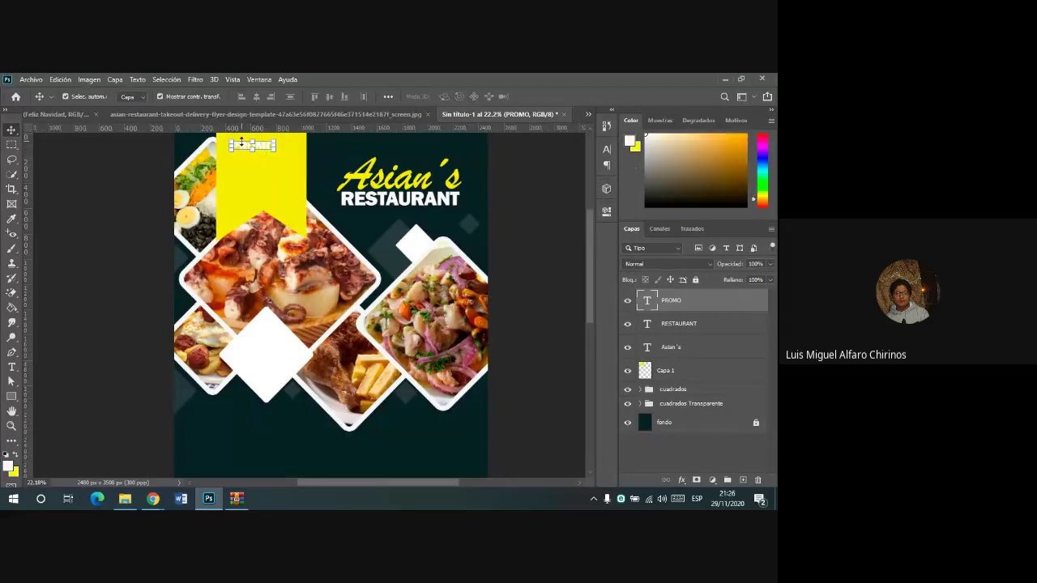
scroll(240, 141, "up", 3)
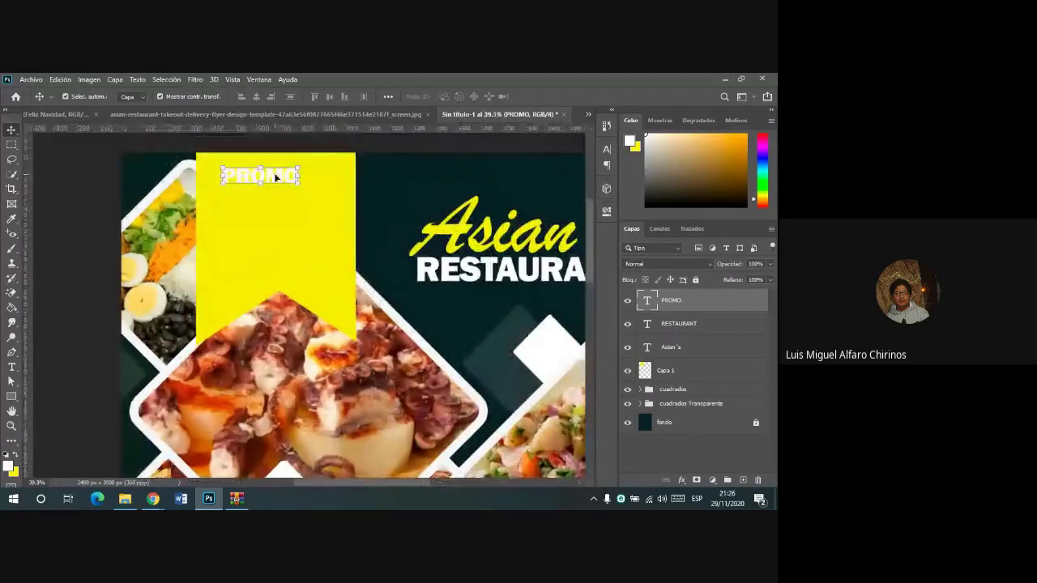
mouse_move(275, 167)
left_mouse_down()
mouse_move(275, 187)
mouse_move(260, 177)
mouse_move(344, 208)
mouse_move(323, 186)
left_mouse_up()
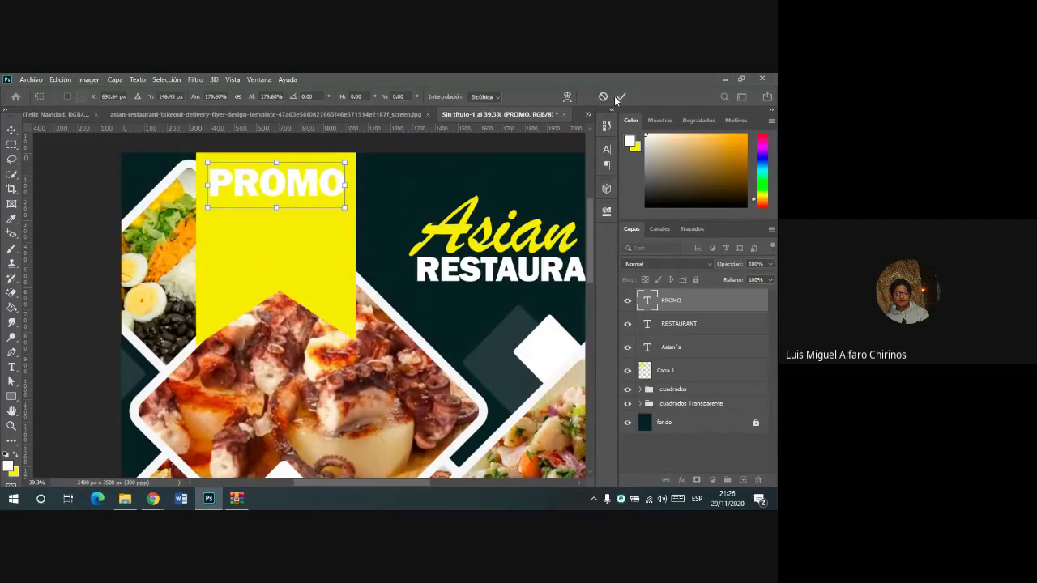
left_click(622, 96)
left_click(11, 367)
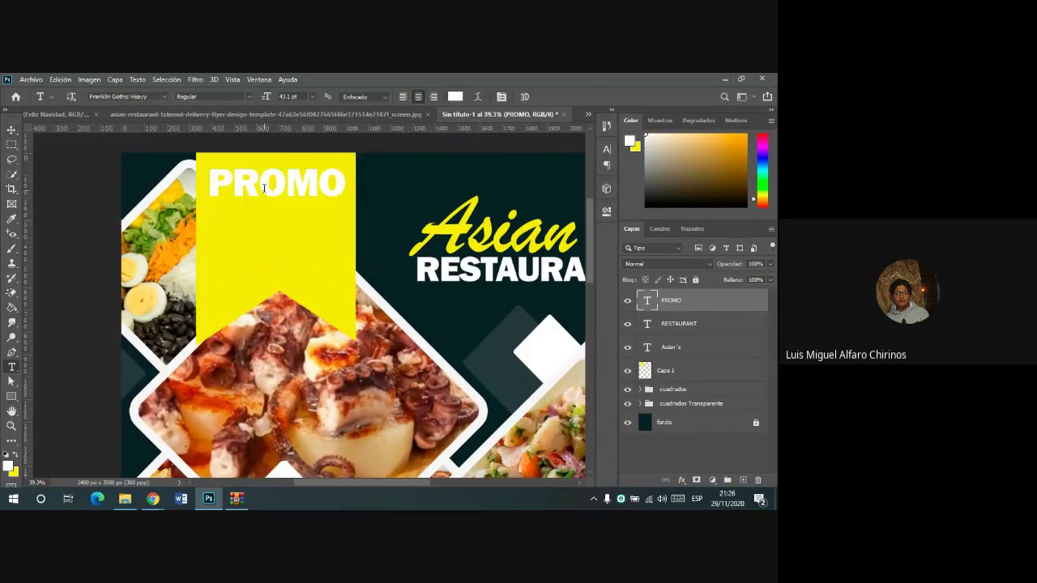
- Recolour PROMO dark teal by sampling the dark background
double_click(264, 188)
left_click(454, 96)
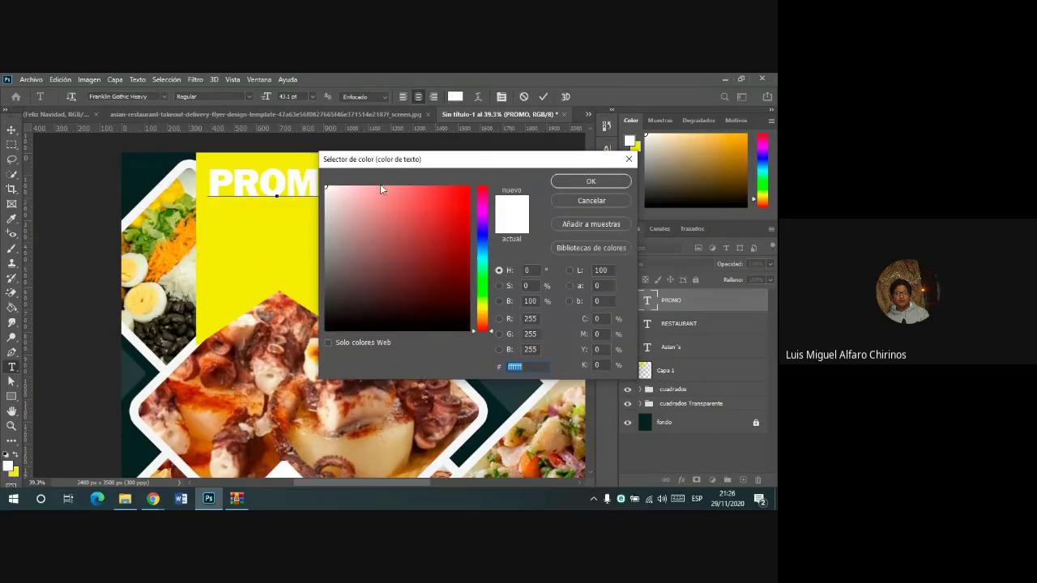
left_click_drag(405, 159, 392, 217)
left_click(433, 169)
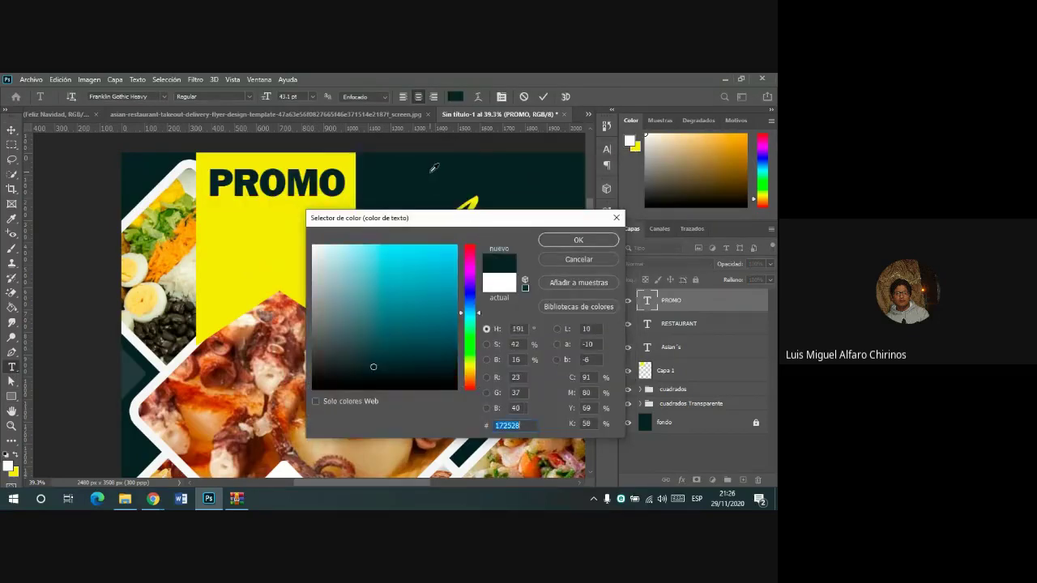
left_click(576, 243)
left_click(542, 97)
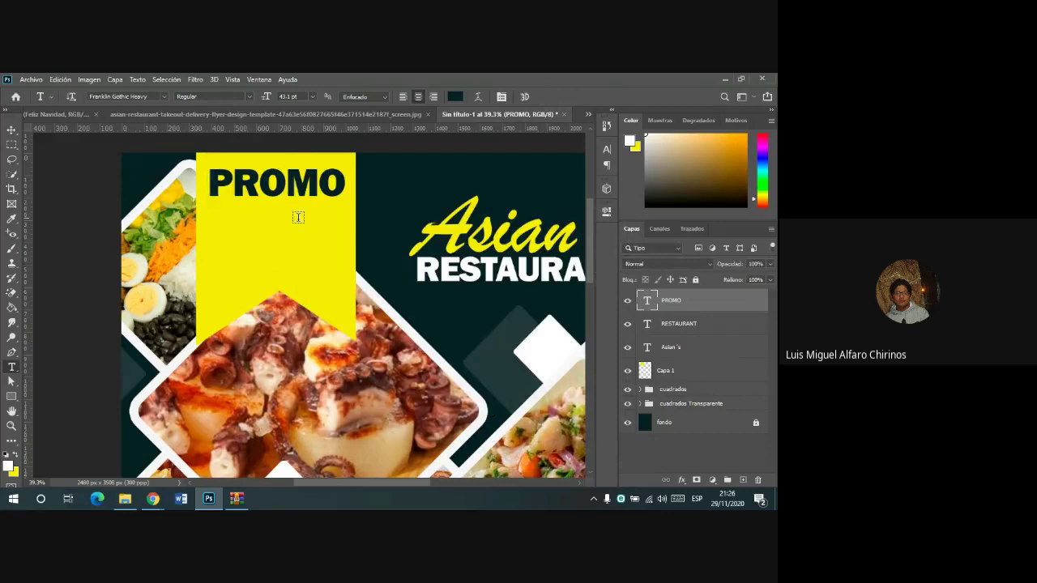
- Add a large 50% text layer beneath PROMO
left_click(235, 226)
type("50")
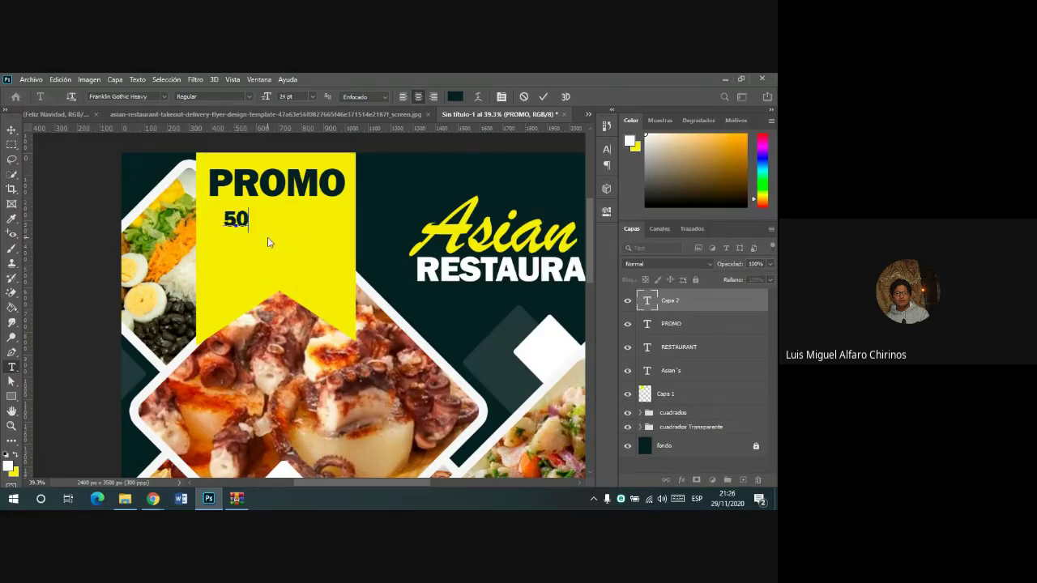
type("%")
left_click(11, 130)
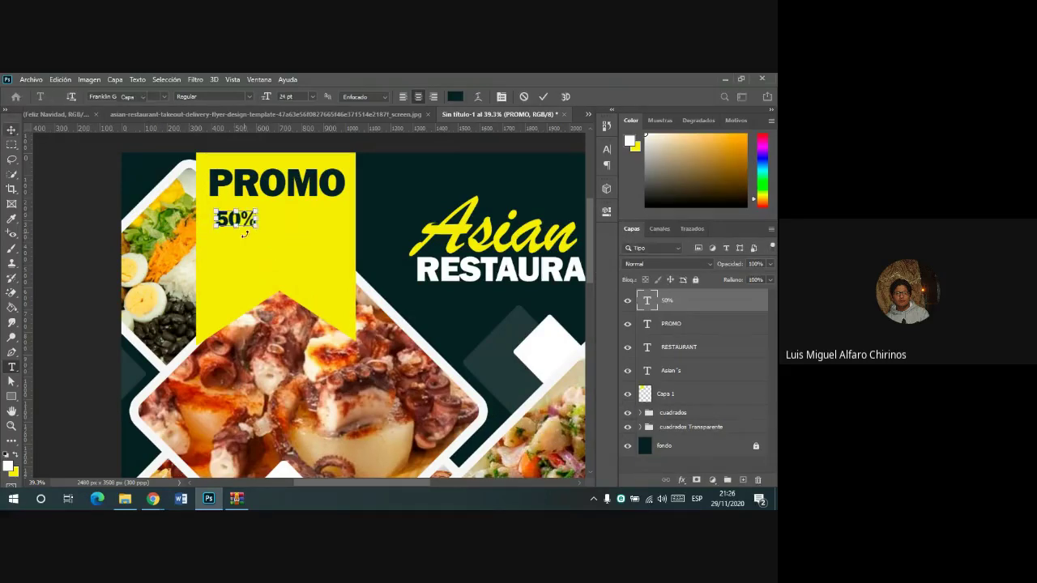
key("ctrl+t")
mouse_move(258, 229)
left_mouse_down()
mouse_move(324, 276)
mouse_move(287, 248)
mouse_move(307, 267)
left_mouse_up()
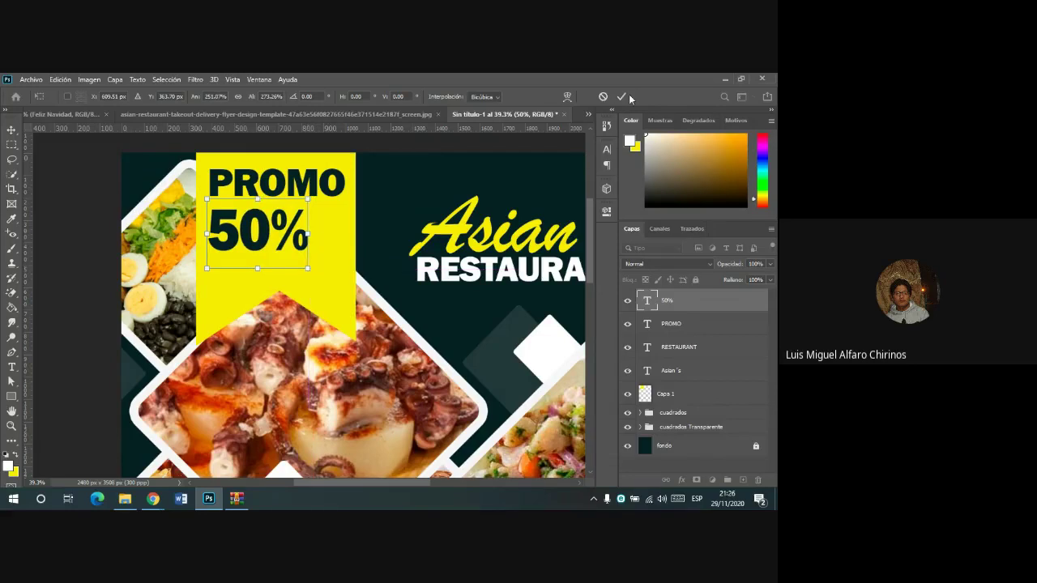
left_click(621, 96)
left_click(17, 367)
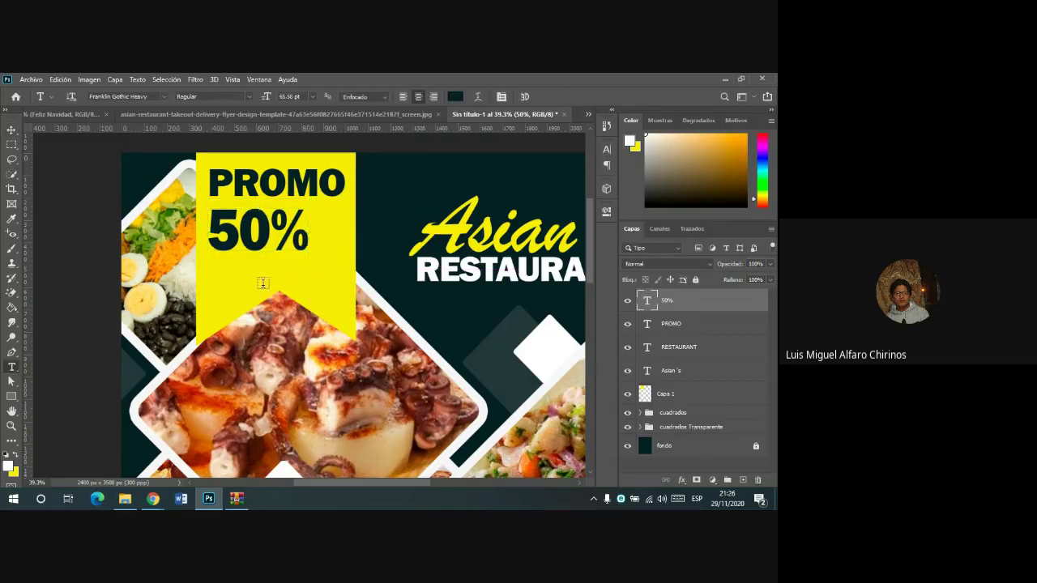
left_click(322, 228)
- Type horizontal DESC beside the 50%, then erase it
type("D")
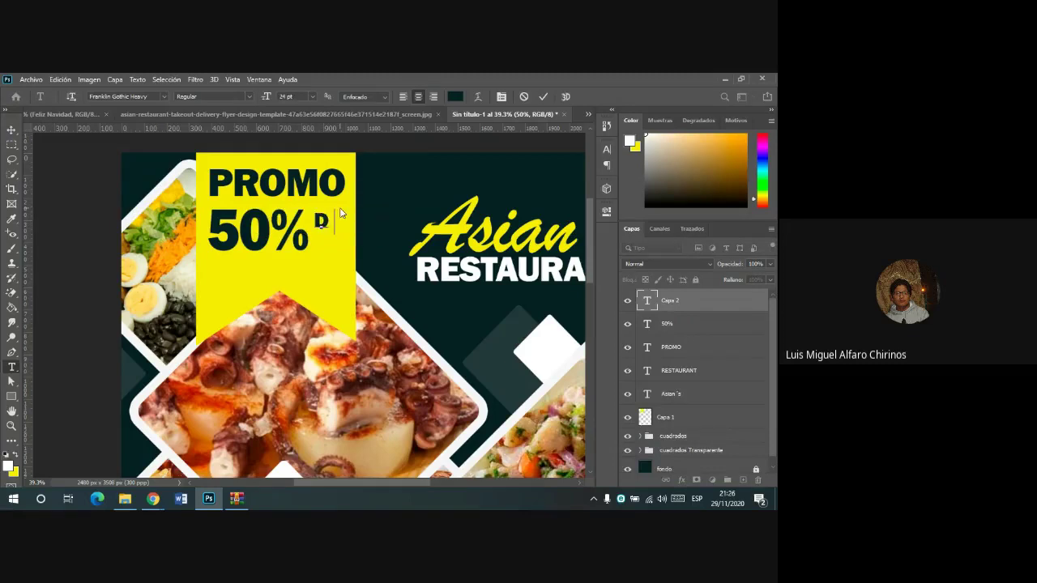
type("ESC")
left_click(12, 129)
left_click_drag(296, 229, 308, 228)
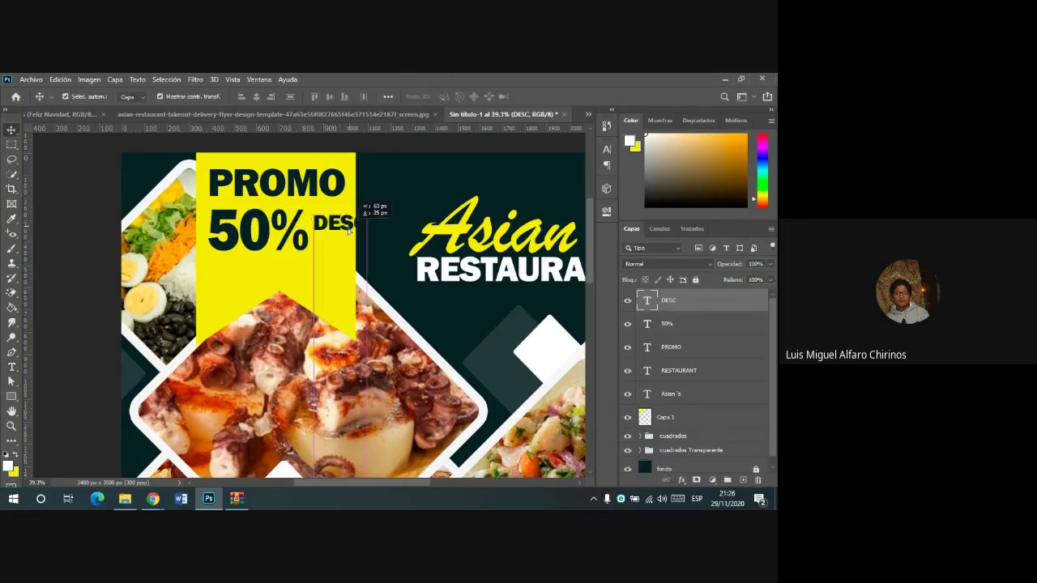
left_click(11, 367)
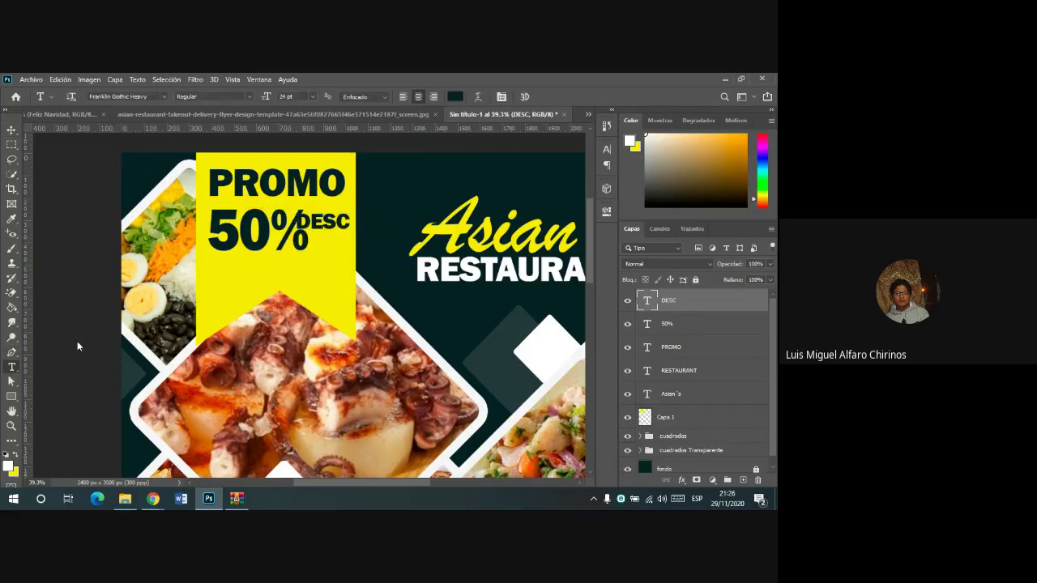
double_click(323, 221)
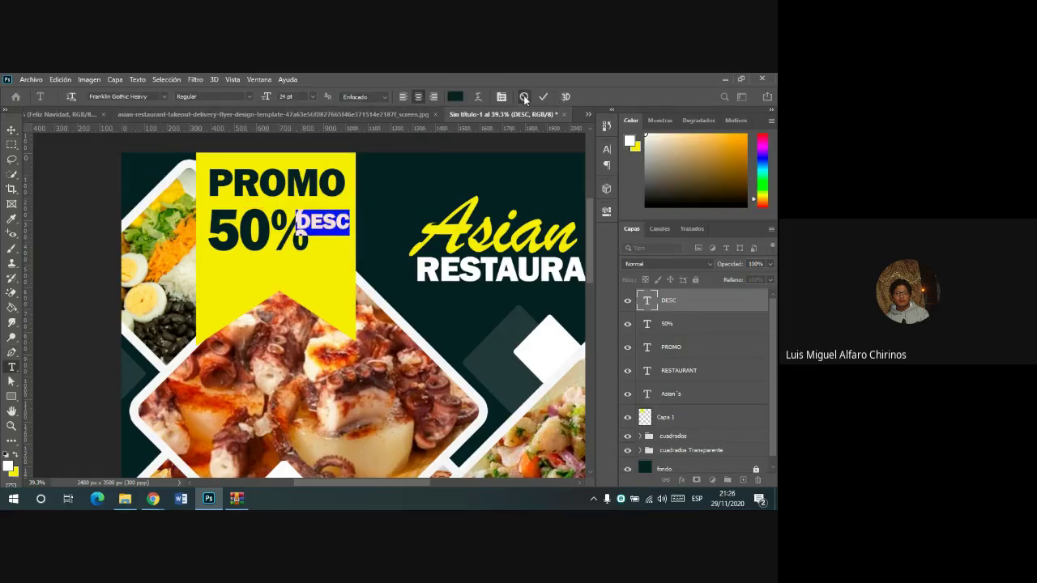
left_click(323, 222)
double_click(323, 222)
left_click(323, 223)
key("ctrl+a")
key("BackSpace")
- Write DESC as vertical text beside the 50% and shrink it to fit
right_click(12, 367)
left_click(97, 378)
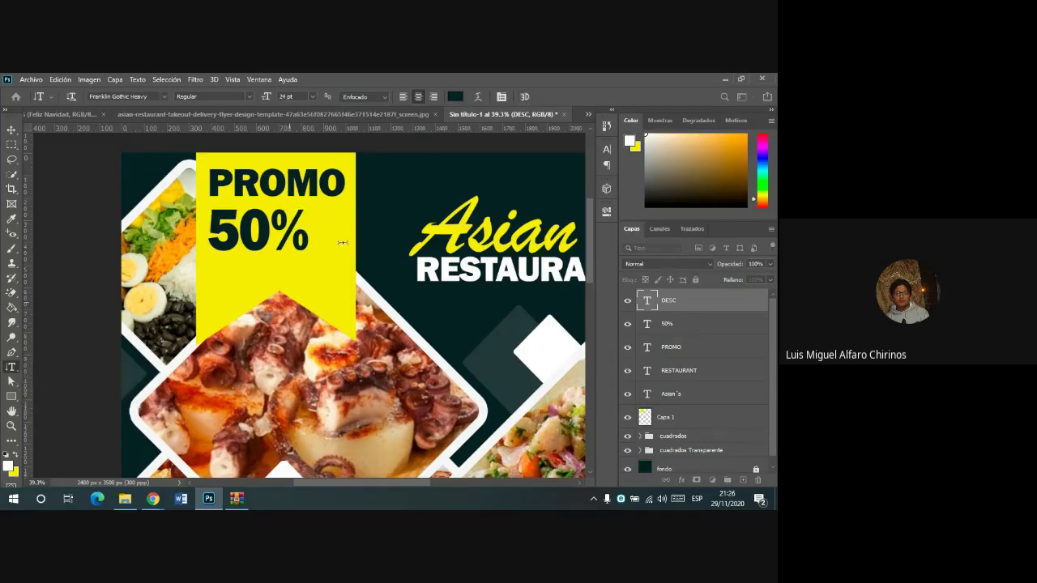
left_click(322, 213)
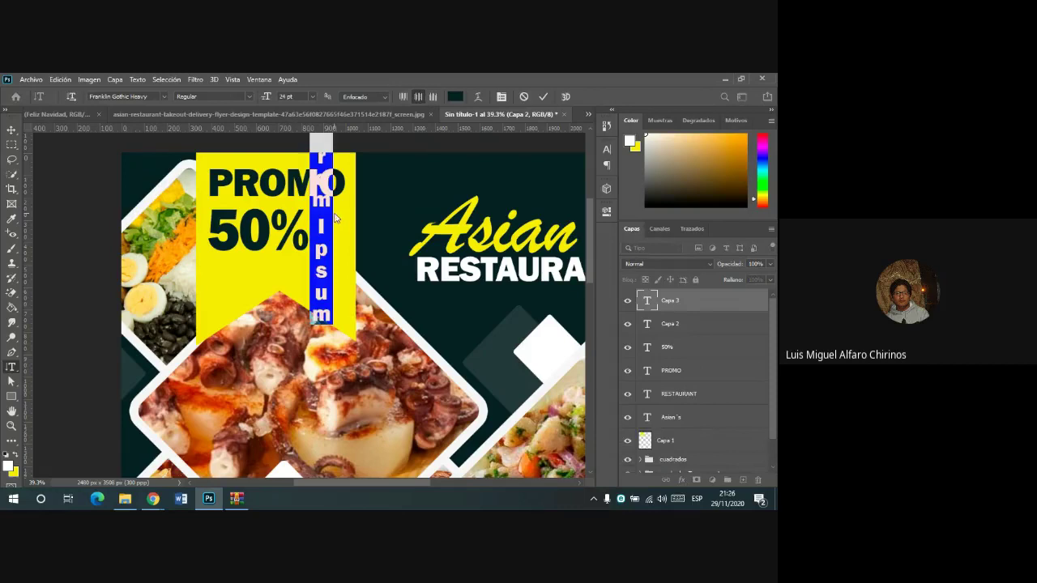
type("DESC")
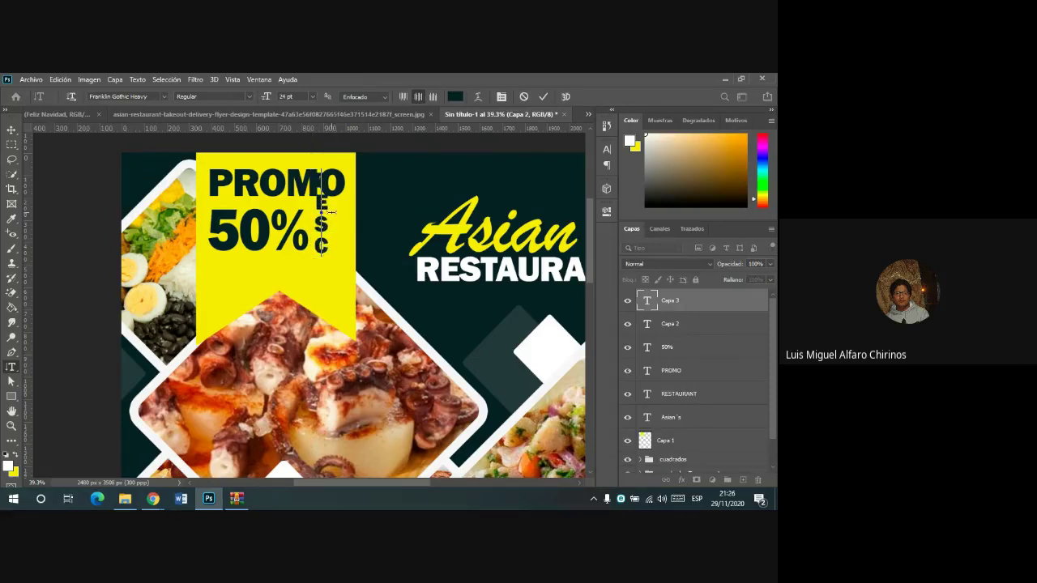
left_click(11, 129)
mouse_move(331, 262)
left_mouse_down()
mouse_move(324, 225)
mouse_move(324, 235)
left_mouse_up()
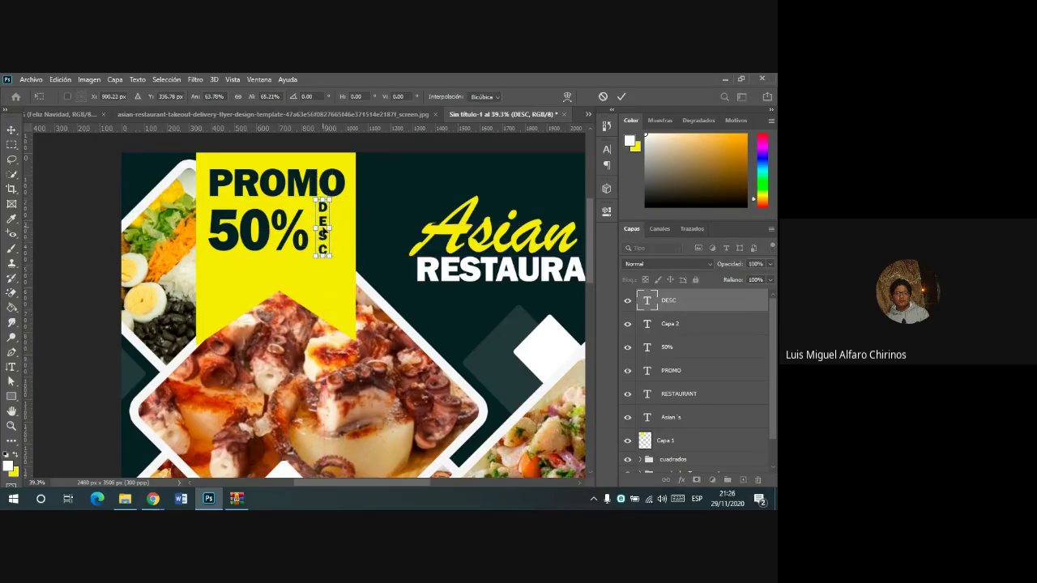
left_click_drag(323, 233, 334, 235)
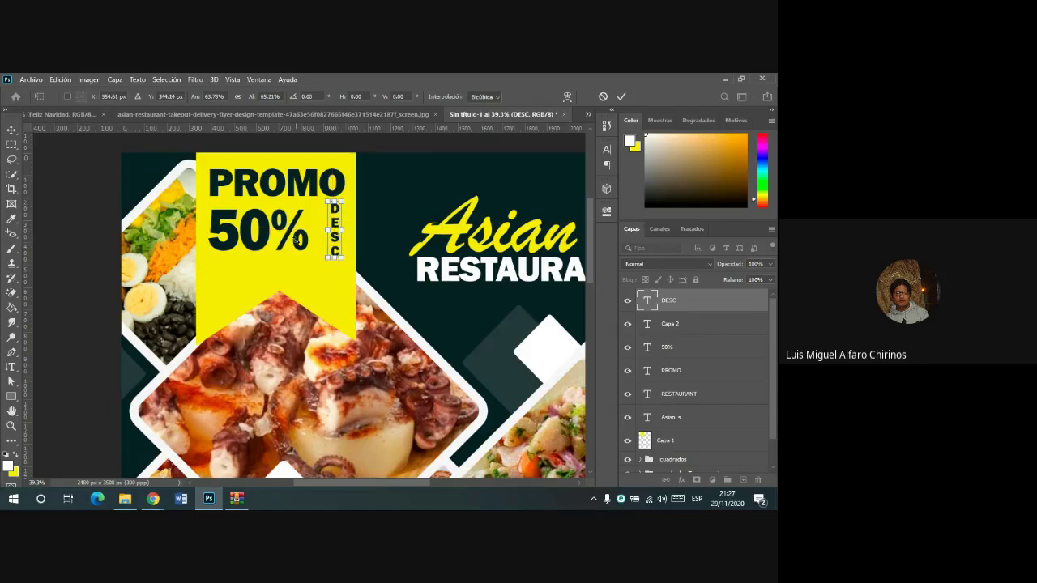
left_click(622, 98)
- Resize the 50% text and shift it up slightly
left_click(663, 331)
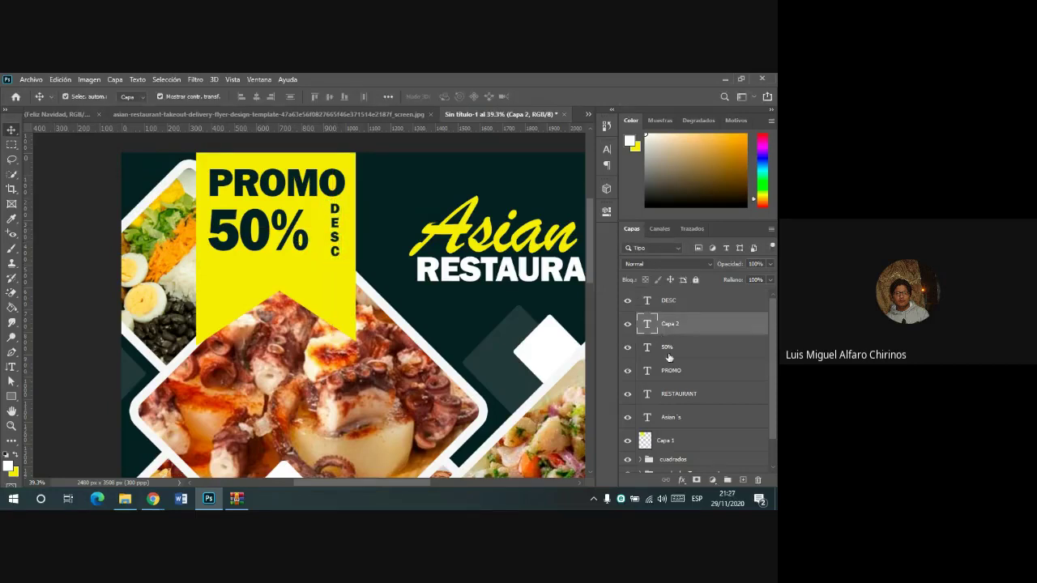
left_click(678, 351)
mouse_move(307, 252)
left_mouse_down()
mouse_move(303, 270)
mouse_move(333, 294)
left_mouse_up()
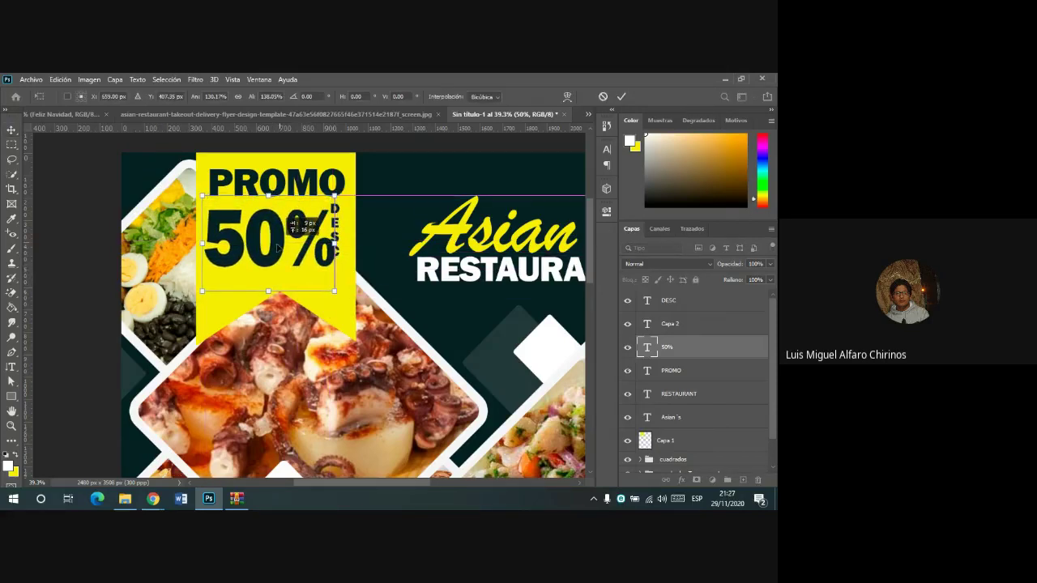
left_click_drag(276, 252, 276, 247)
left_click_drag(332, 290, 284, 244)
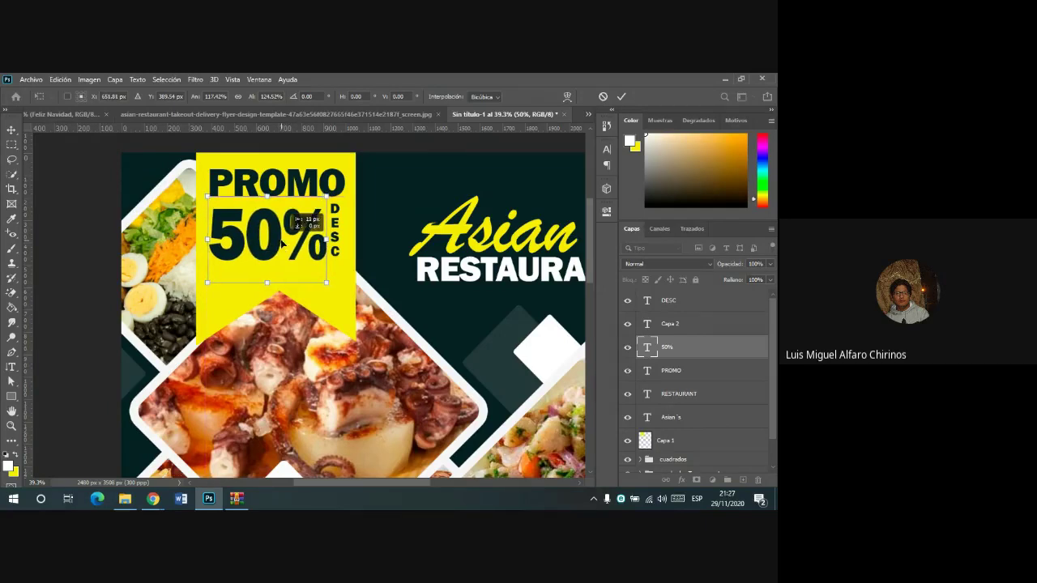
left_click(621, 96)
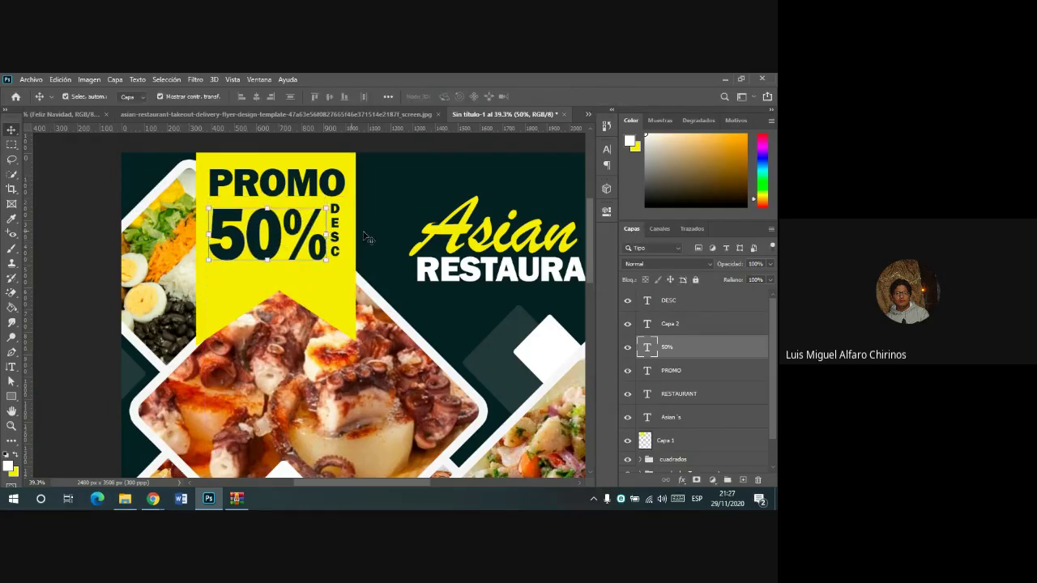
- Delete the unused Capa 2 layer and move DESC down 20 px
left_click(335, 251)
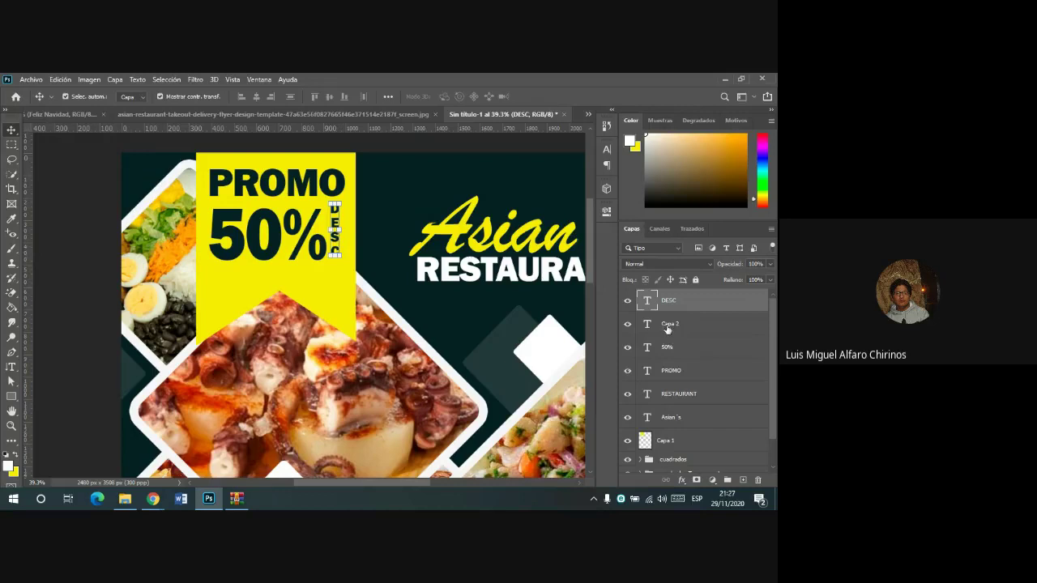
left_click(668, 328)
key("Delete")
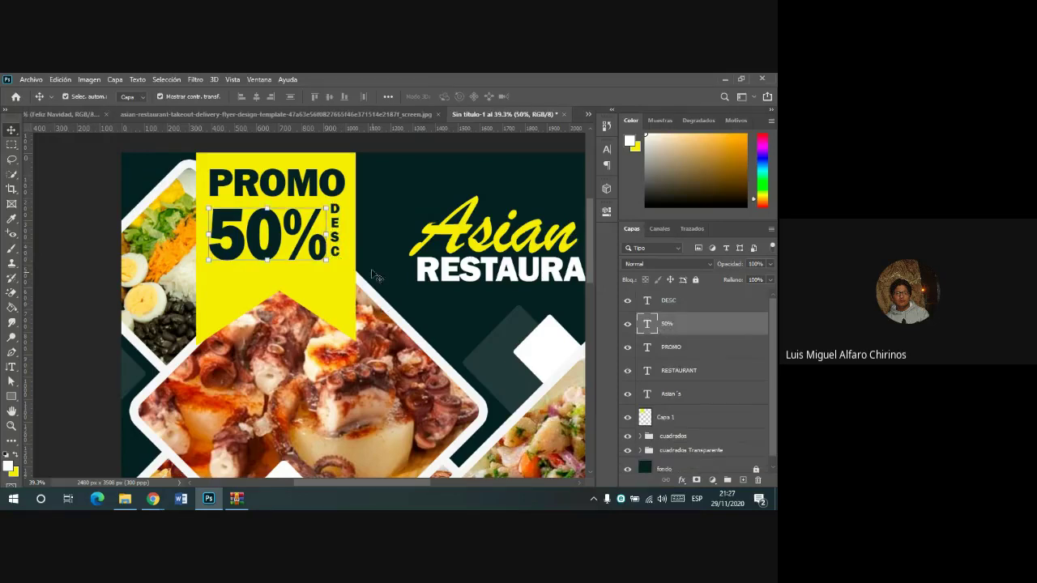
key("ctrl+t")
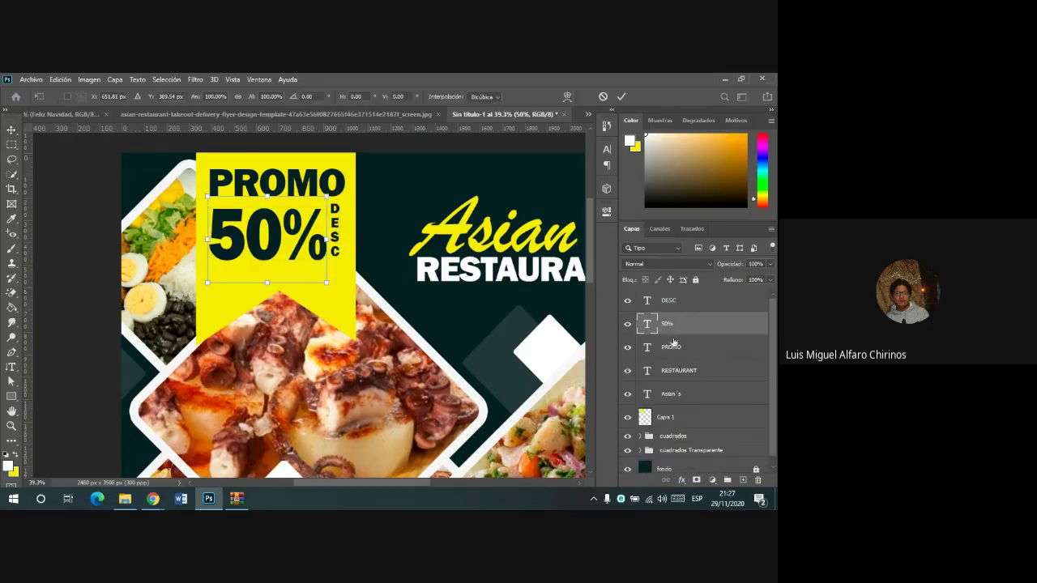
left_click(669, 301)
left_click_drag(334, 251, 340, 252)
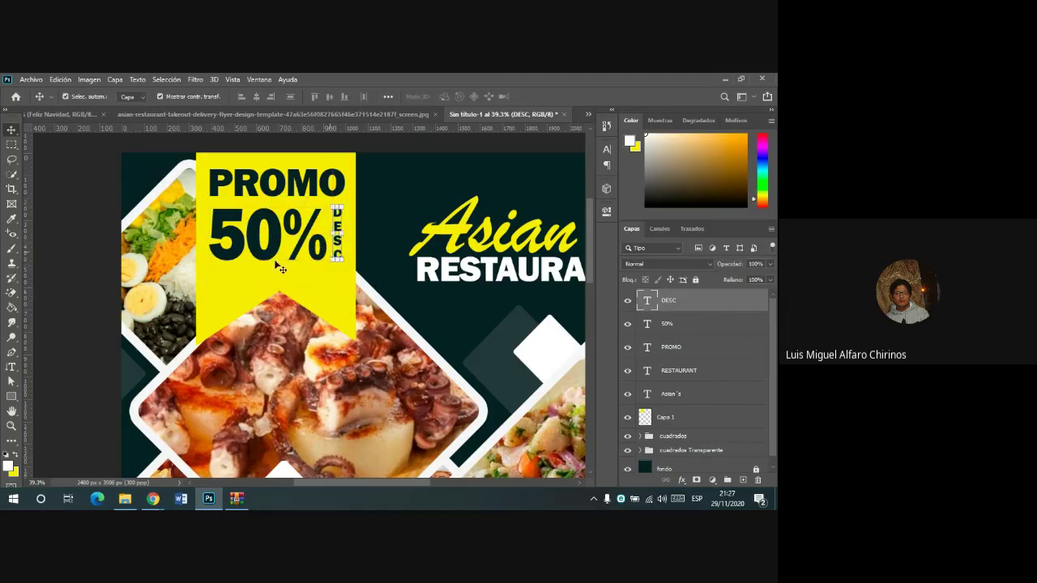
left_click(12, 367)
- Colour the vertical DESC letters red (#d90e0e)
left_click_drag(337, 206, 336, 263)
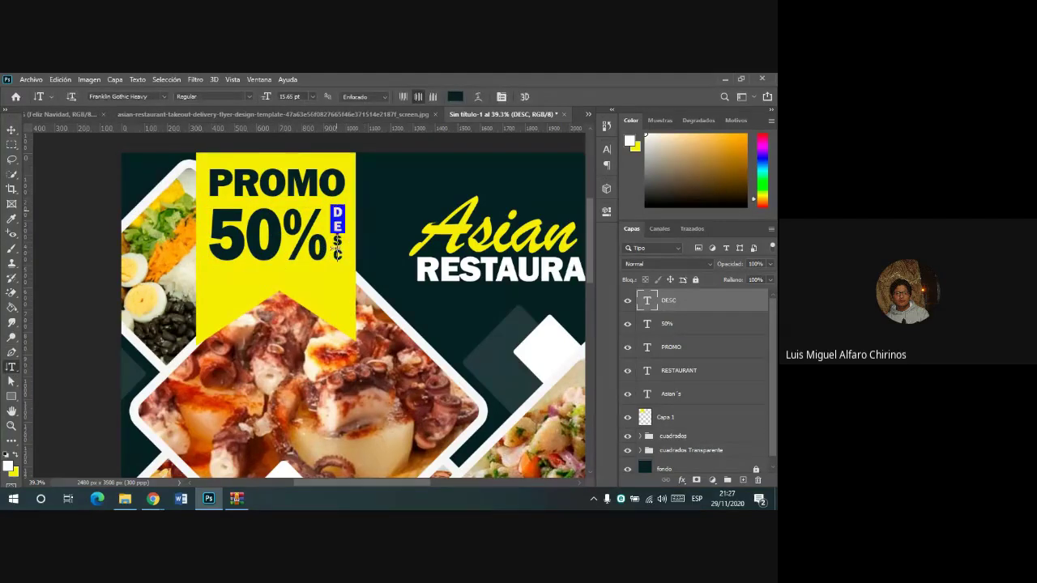
left_click(455, 96)
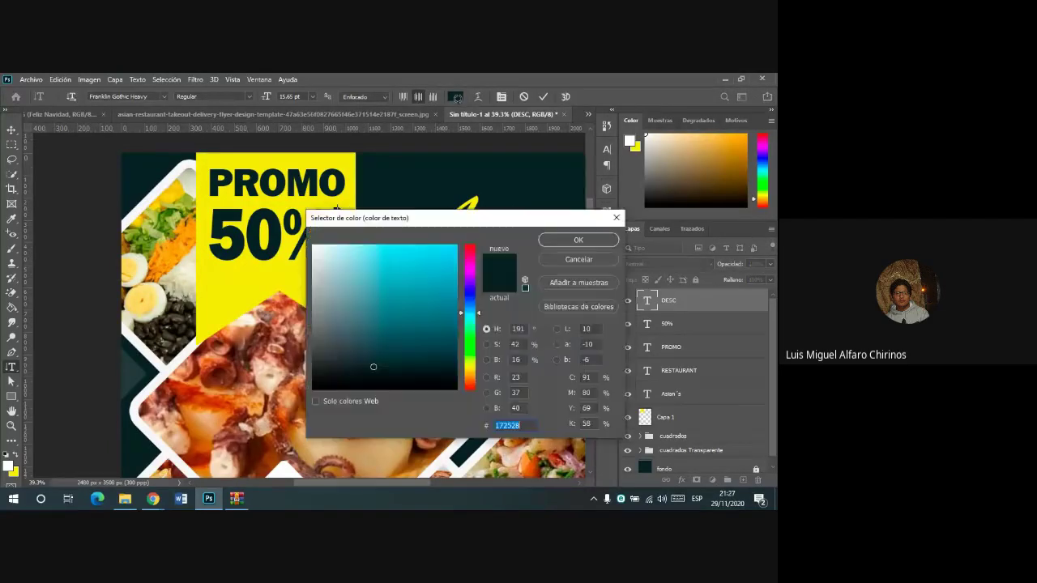
left_click_drag(477, 225, 553, 216)
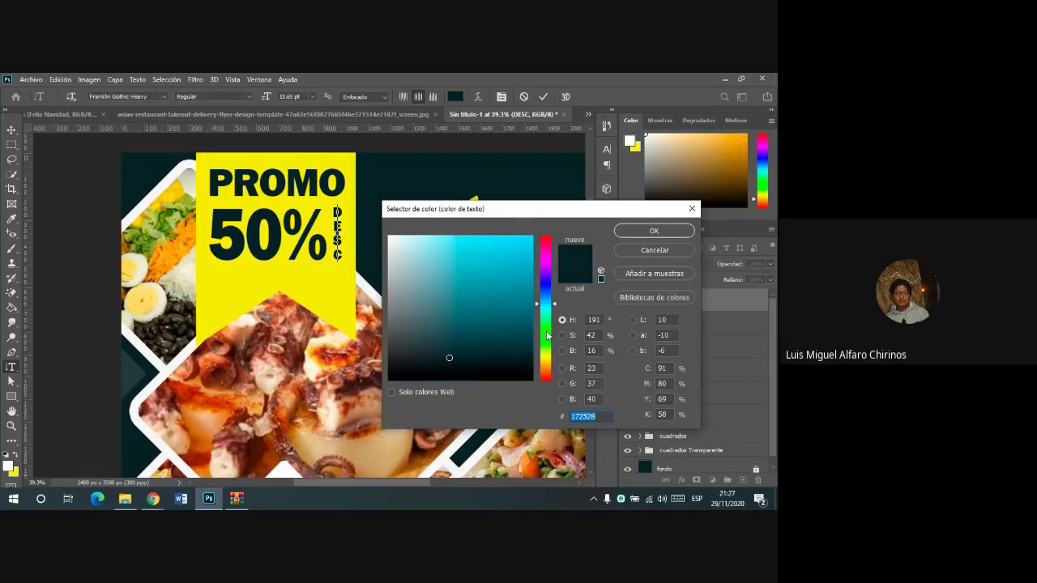
left_click(547, 373)
left_click(523, 257)
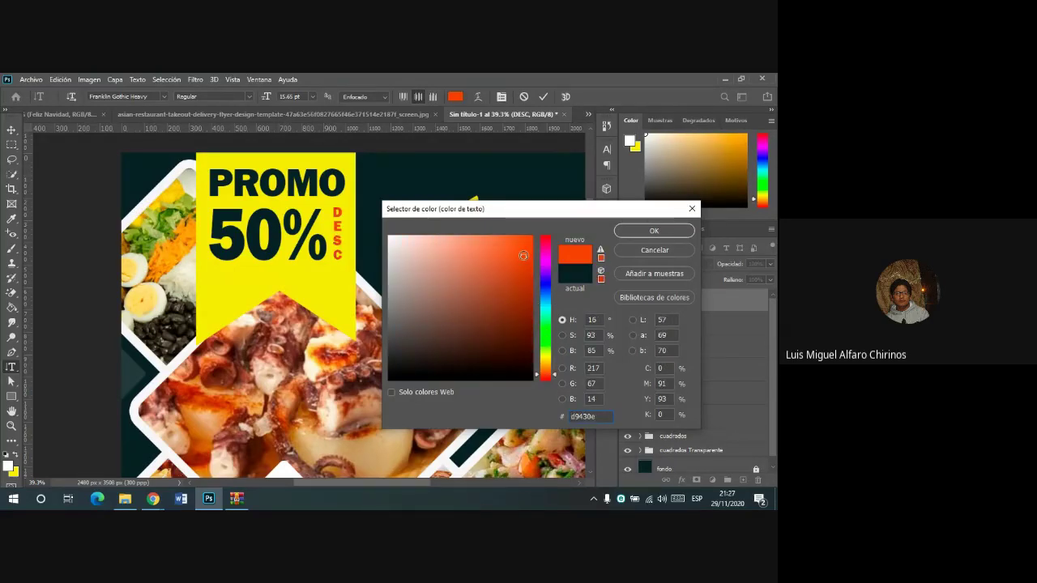
left_click(538, 379)
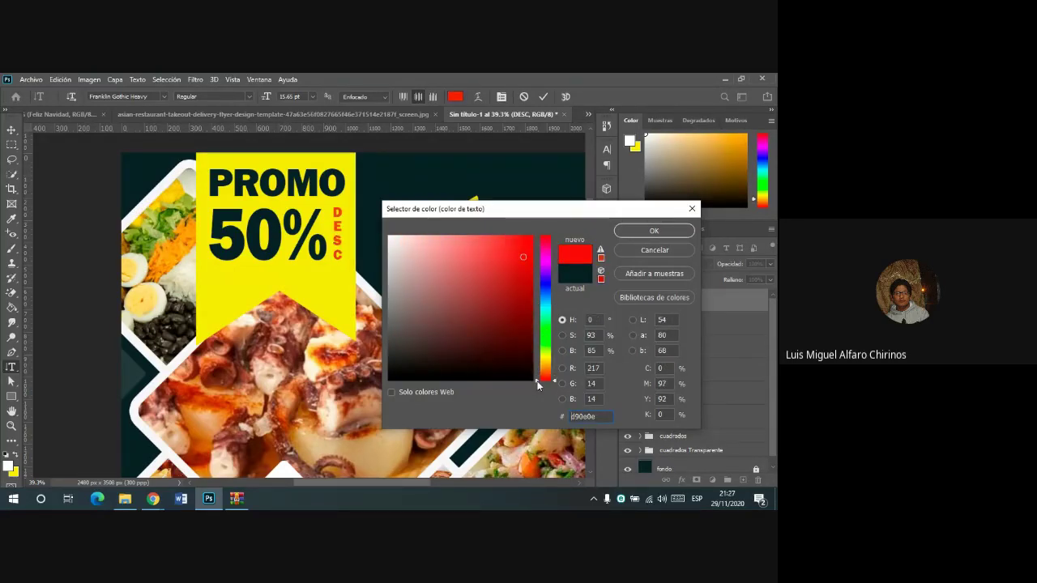
left_click(653, 232)
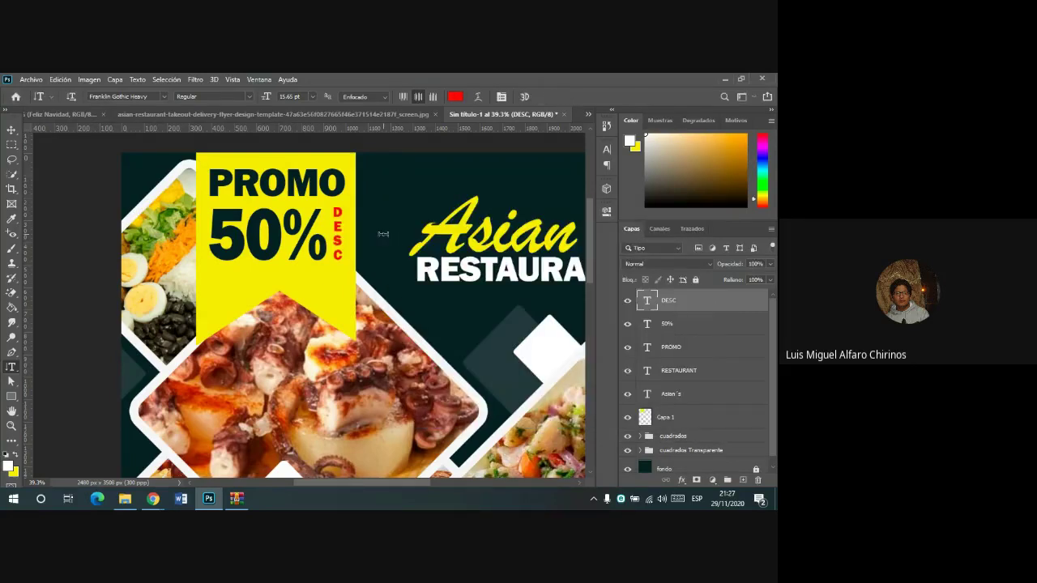
- Move the PROMO, 50% and DESC text layers lower in the yellow banner
left_click(679, 348, "shift")
left_click(11, 130)
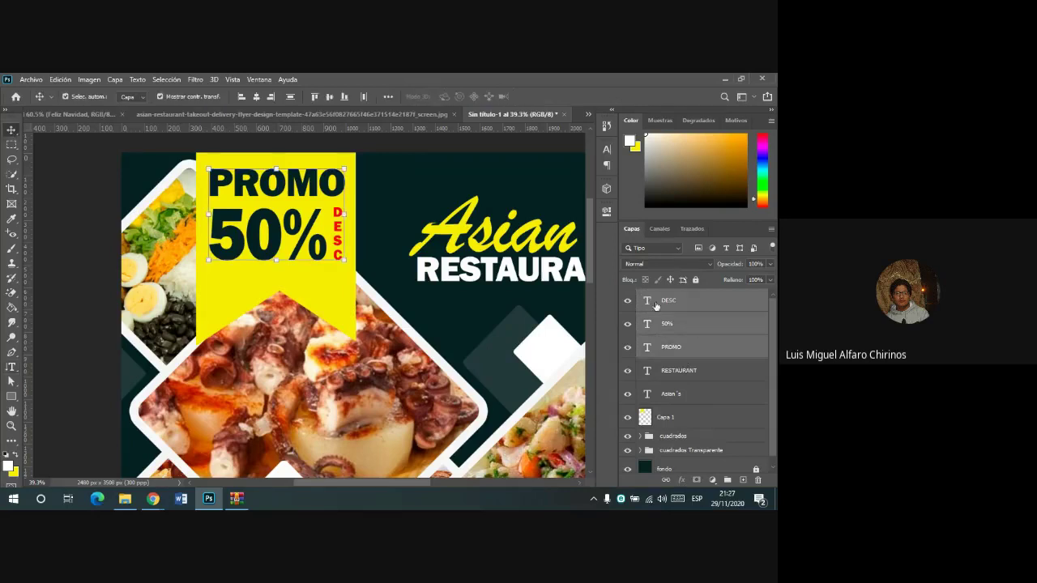
left_click_drag(276, 233, 276, 246)
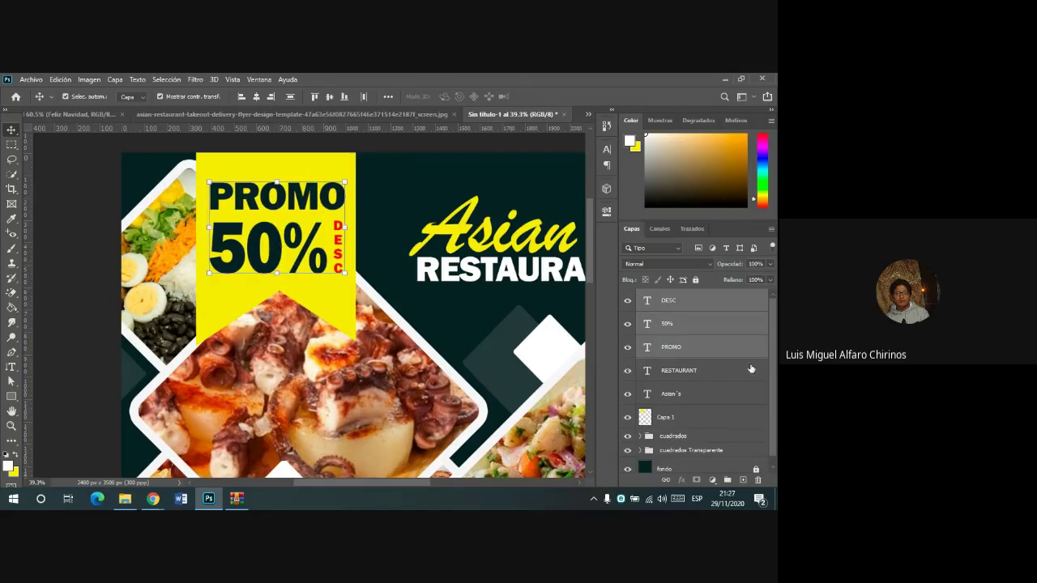
- Group the header layers from DESC to Capa 1 into a folder named encabezado
left_click(711, 324)
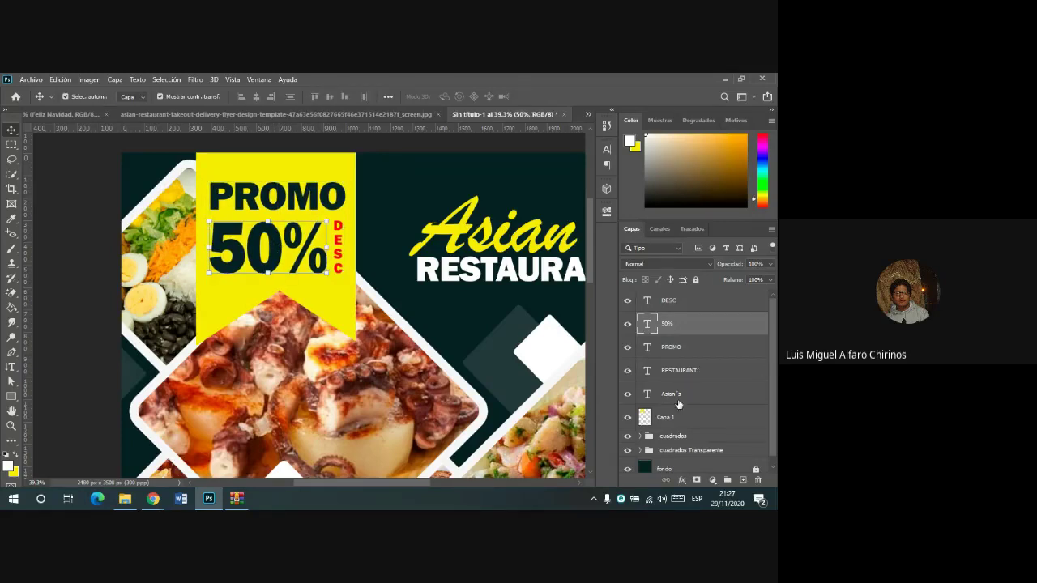
left_click(678, 405)
left_click(688, 309, "shift")
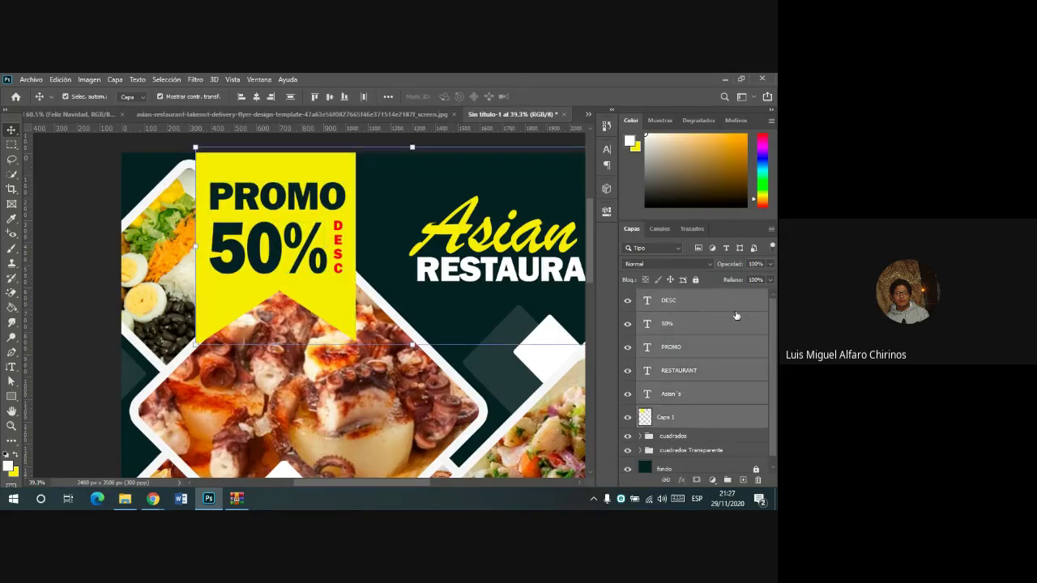
left_click(726, 480)
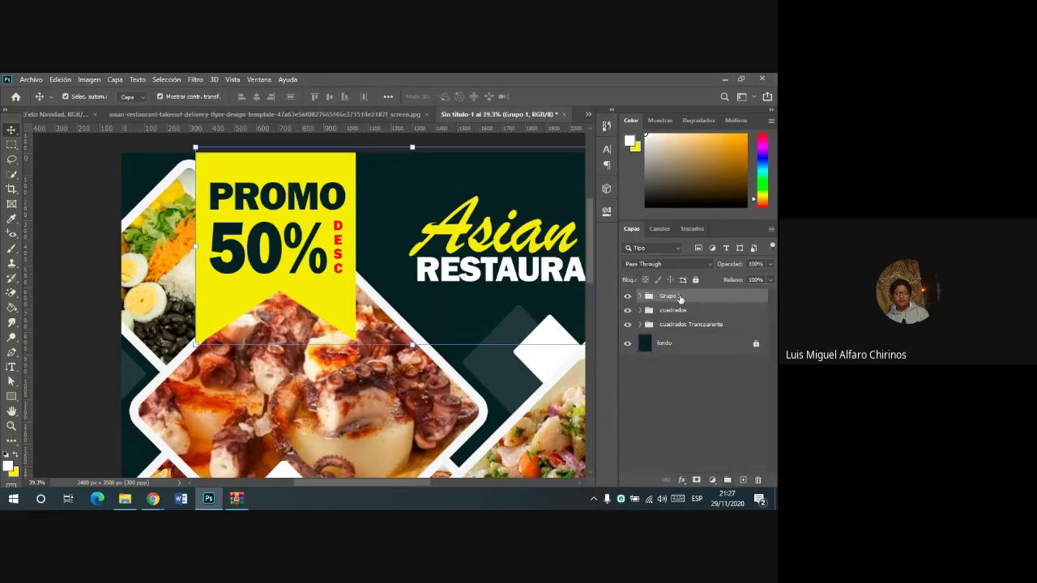
double_click(679, 296)
type("abezado")
key("Return")
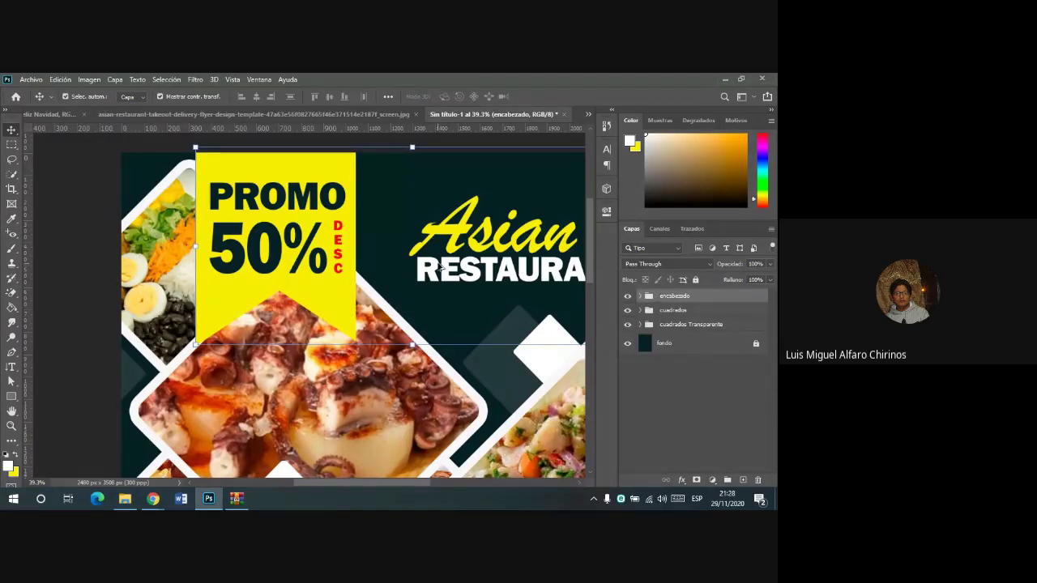
- Deselect the header group and compare with the reference flyer before returning to Sin título-1
scroll(440, 266, "down", 2)
scroll(440, 267, "down", 2)
scroll(440, 267, "down", 2)
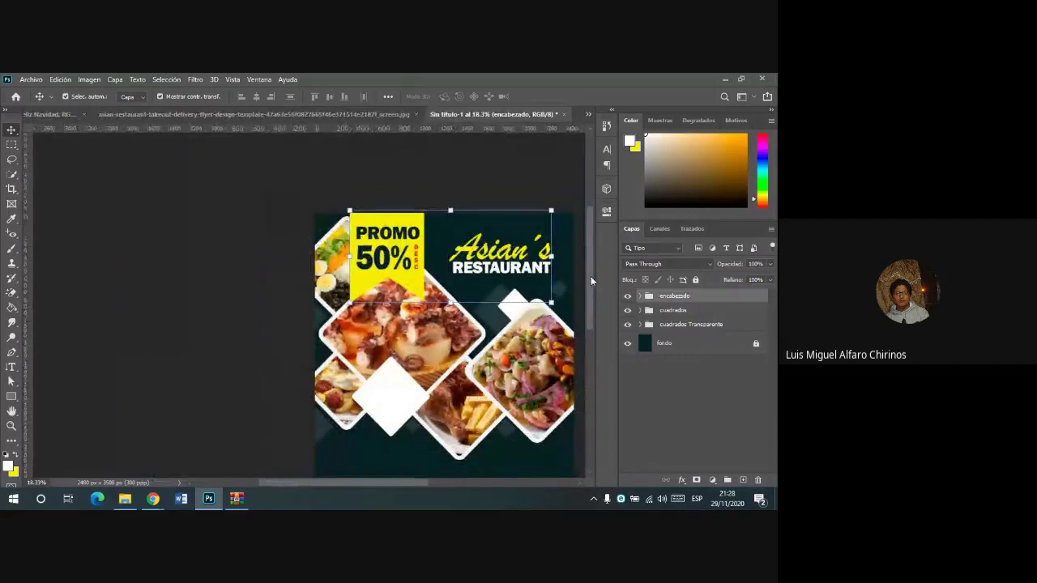
left_click_drag(591, 281, 591, 323)
left_click(511, 359)
scroll(503, 356, "up", 1)
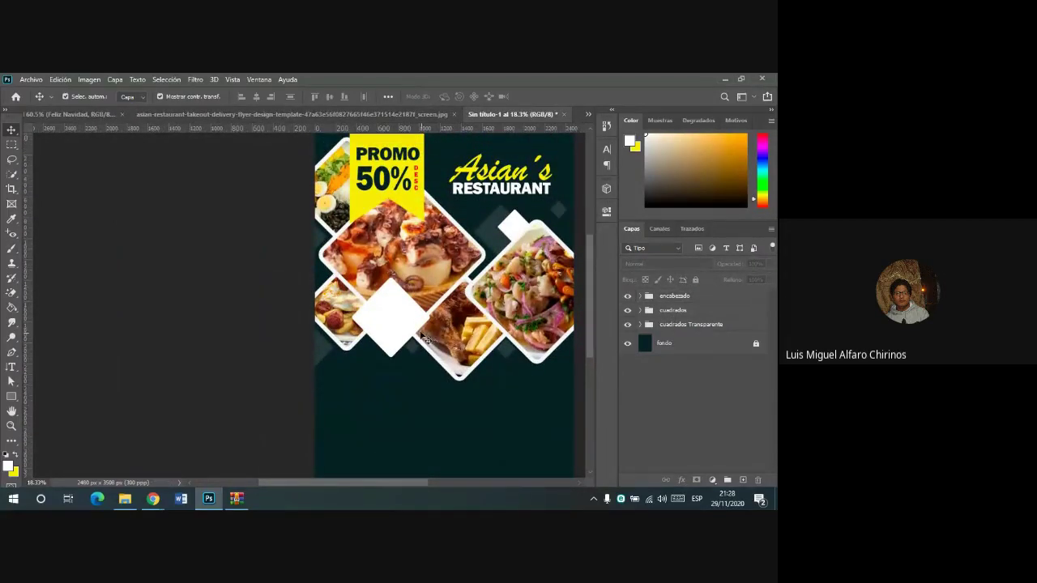
scroll(346, 239, "down", 2)
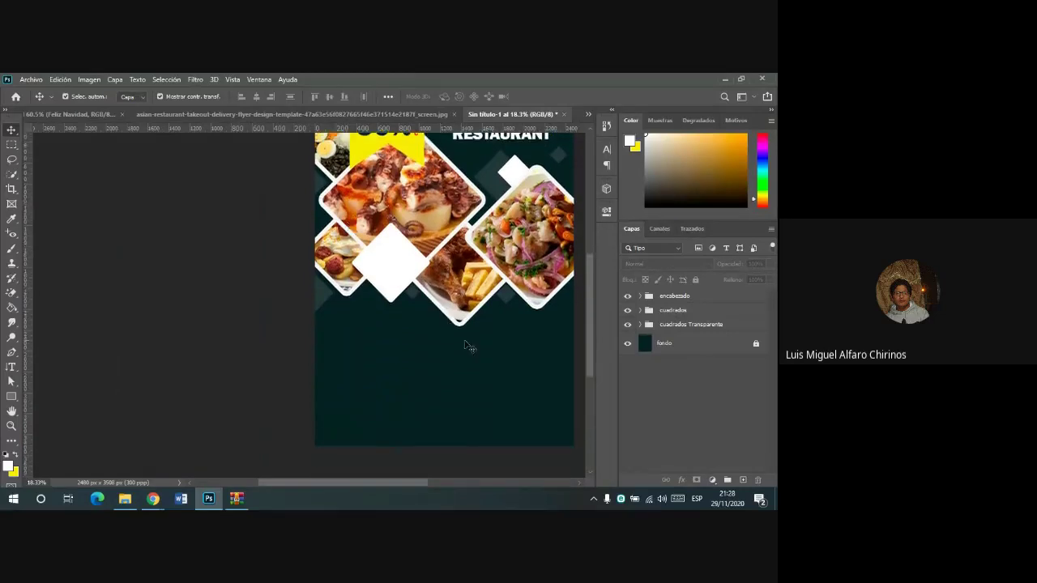
left_click(365, 114)
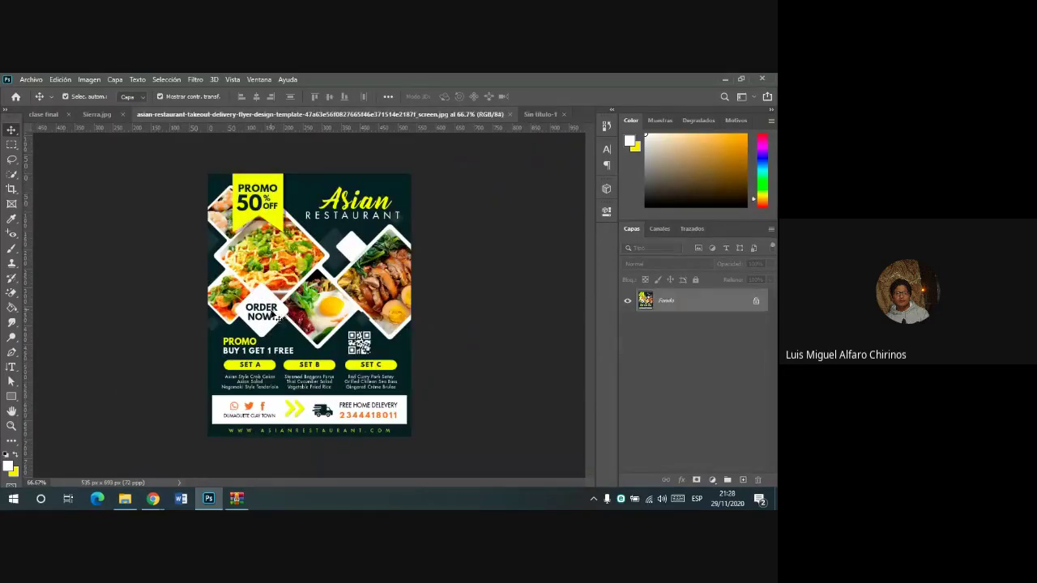
left_click(542, 114)
- Create horizontal text 'ORDENA' and move it onto the white diamond
key("t")
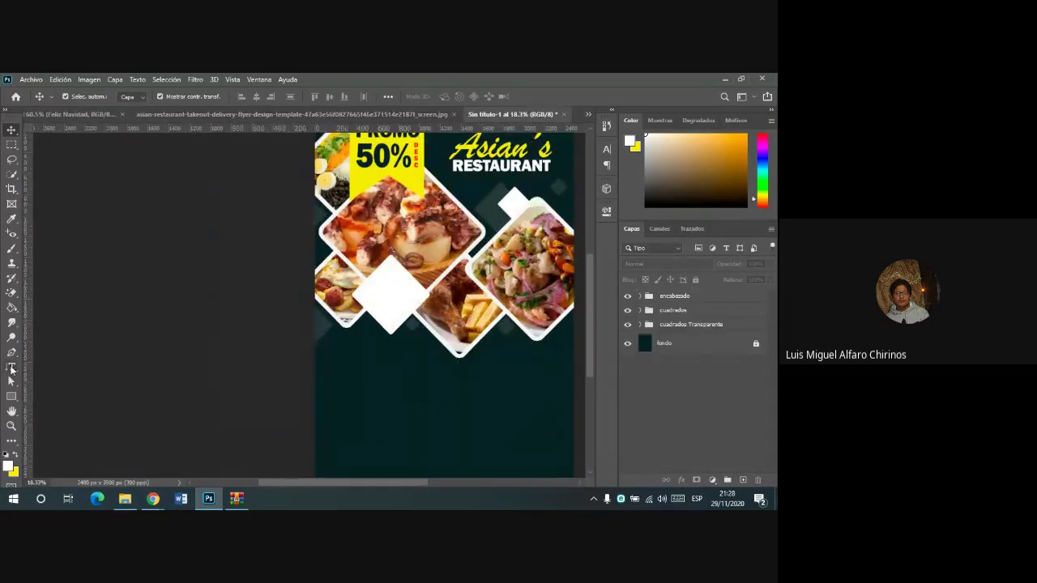
right_click(12, 366)
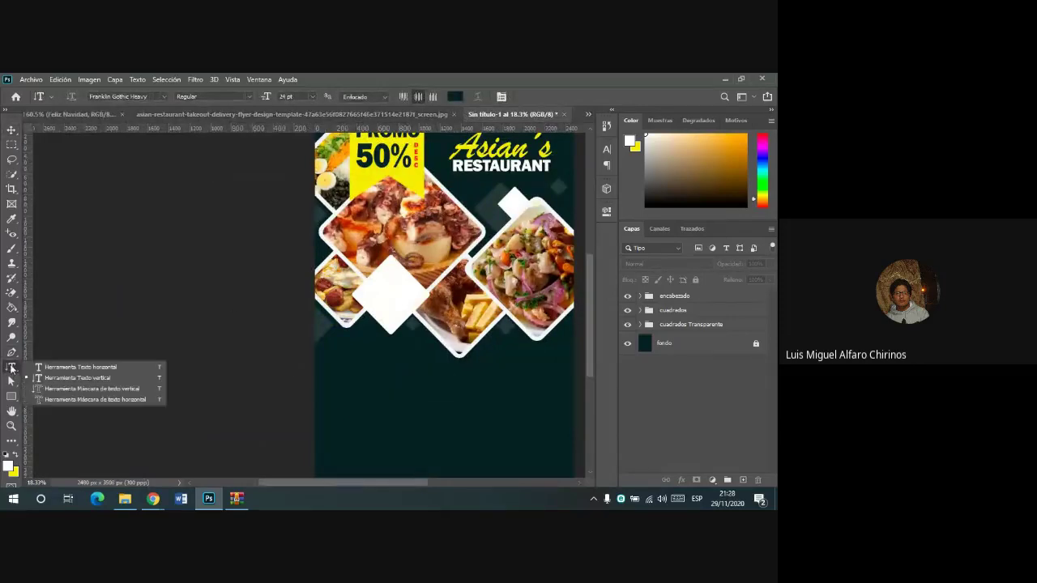
left_click(49, 365)
left_click(397, 366)
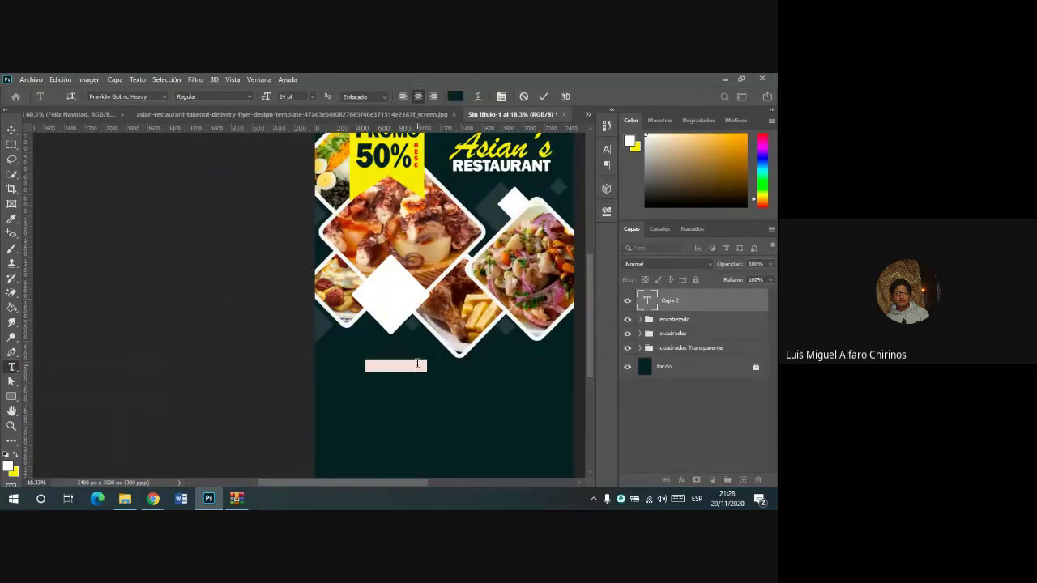
key("BackSpace")
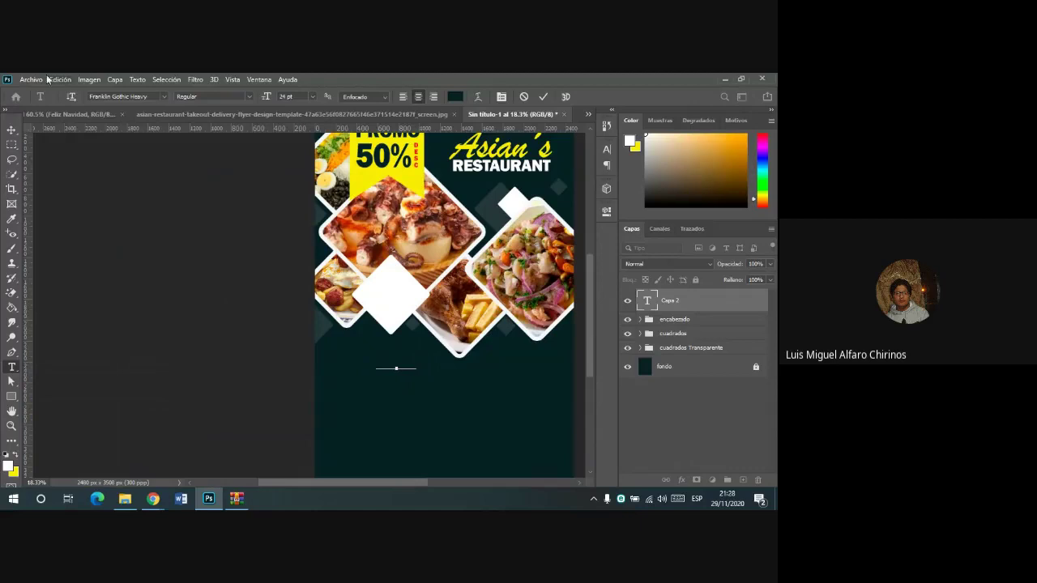
type("ORDENA")
left_click(12, 130)
left_click_drag(407, 370, 397, 294)
- Enlarge the ORDENA text with Free Transform to fill the diamond
scroll(430, 324, "up", 1)
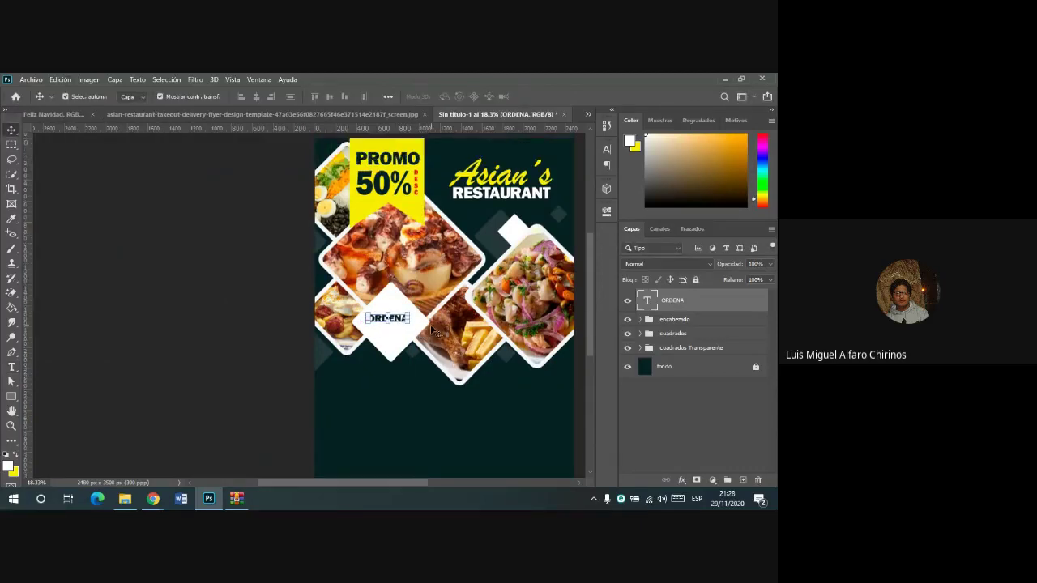
scroll(432, 357, "up", 3)
mouse_move(399, 265)
left_mouse_down()
mouse_move(428, 266)
mouse_move(387, 259)
mouse_move(382, 247)
left_mouse_up()
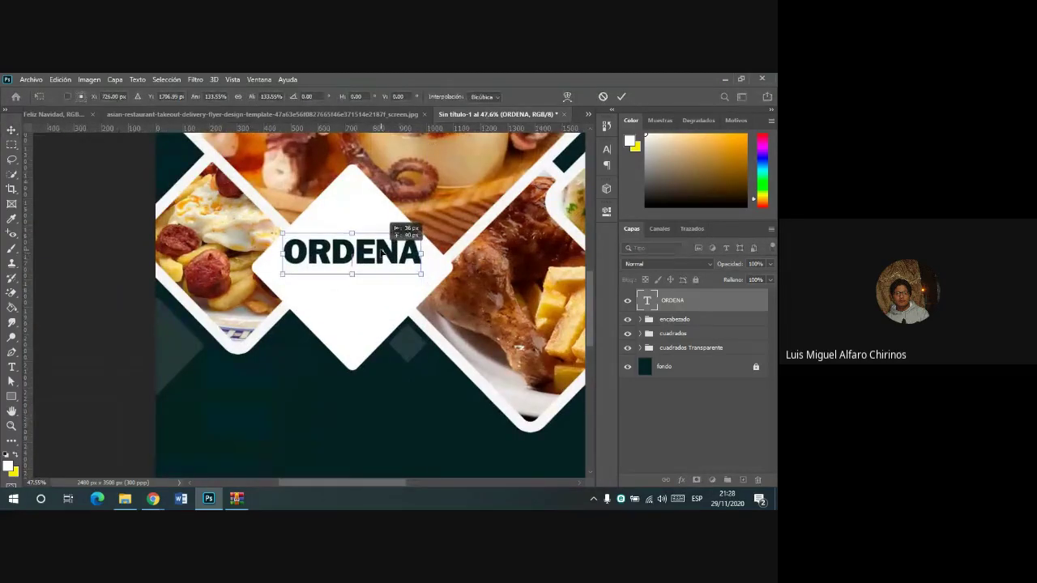
left_click_drag(421, 276, 431, 282)
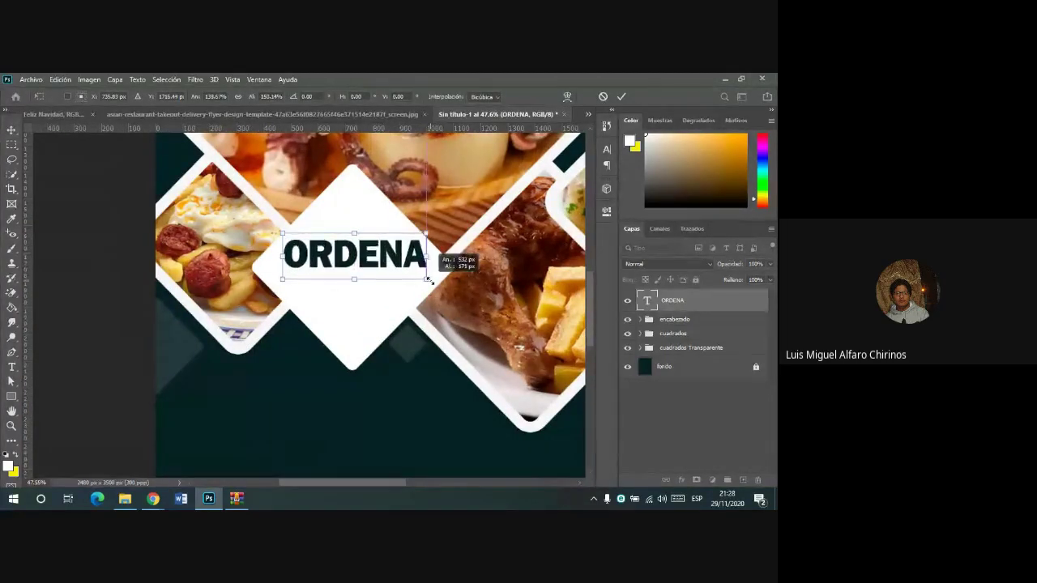
left_click_drag(391, 252, 386, 254)
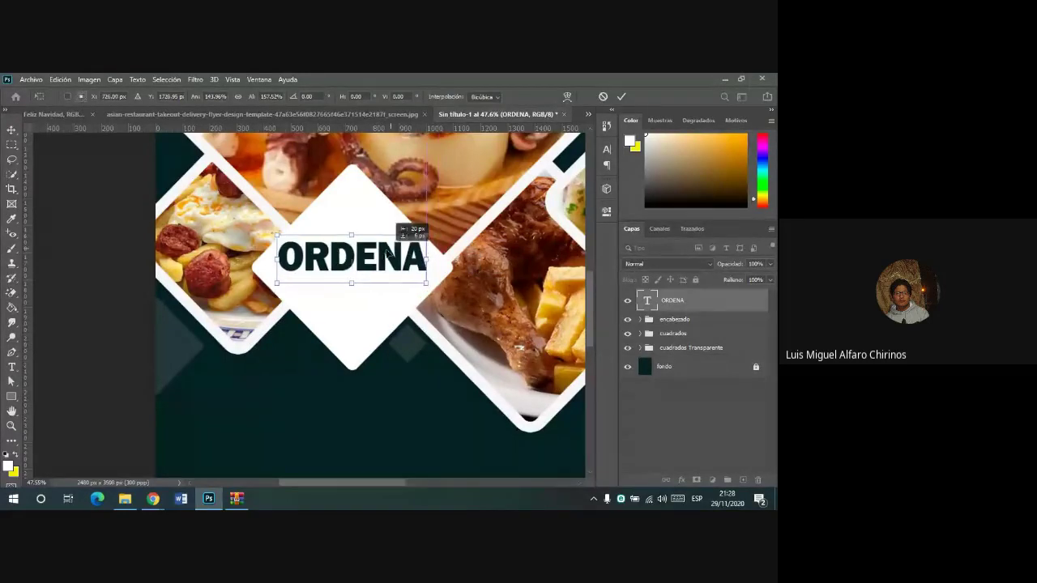
left_click(620, 96)
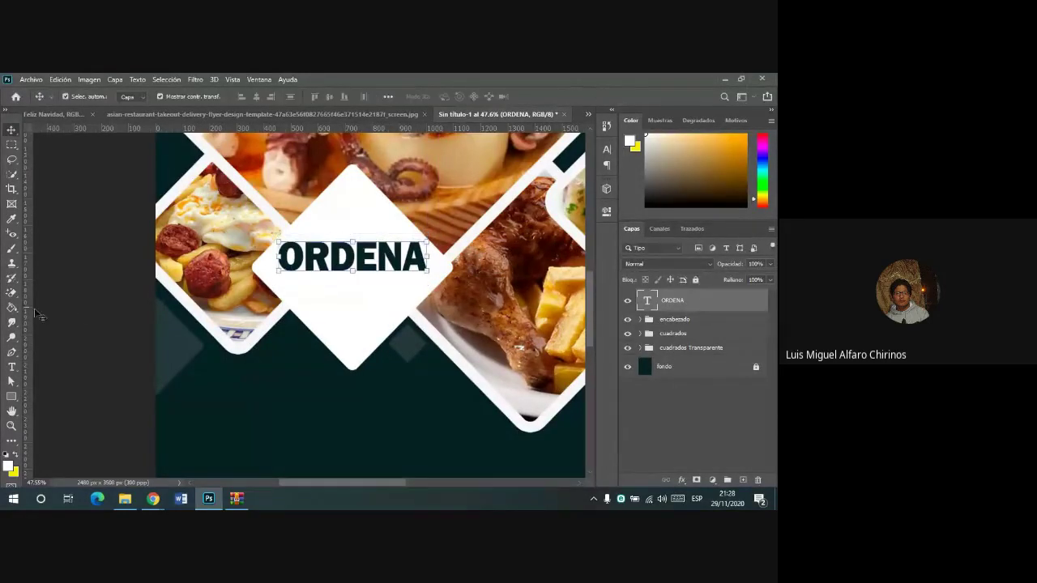
- Add a second line 'YA!!' and move the text layer into the cuadrados group
left_click(11, 367)
left_click(422, 247)
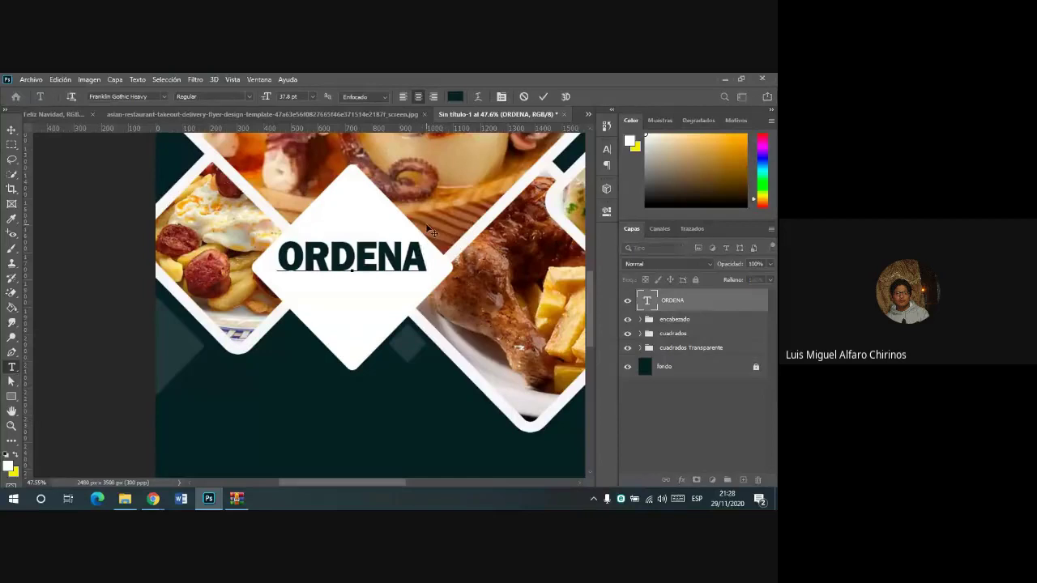
key("Return")
type("Y")
type("A!!")
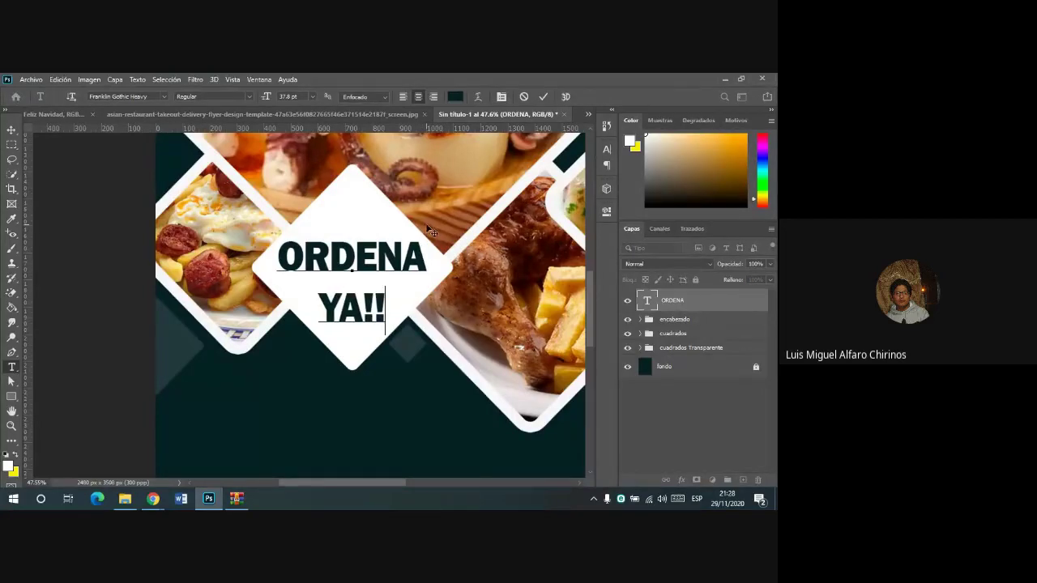
left_click(543, 97)
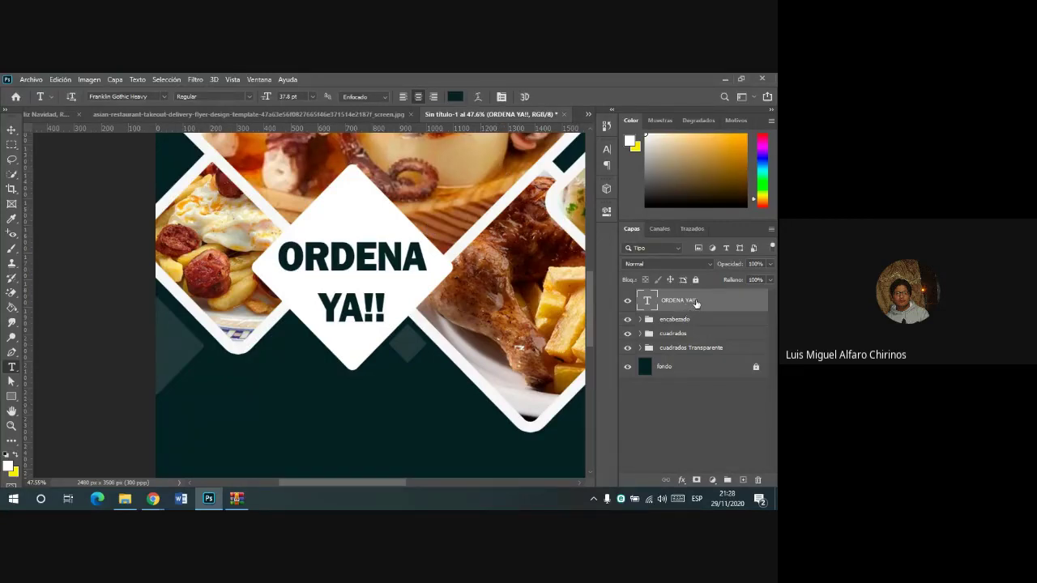
left_click_drag(695, 302, 691, 324)
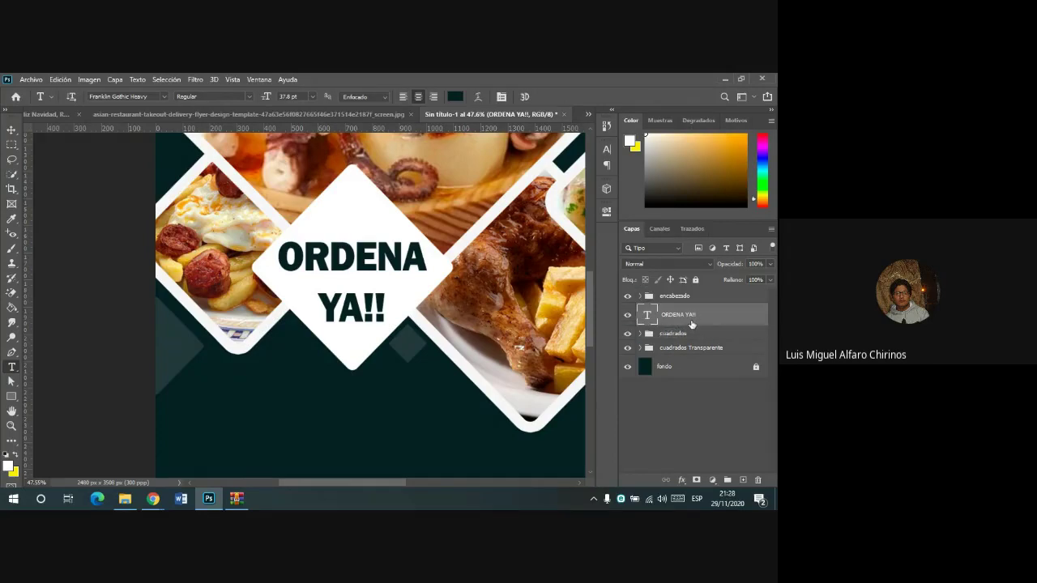
left_click_drag(673, 322, 696, 332)
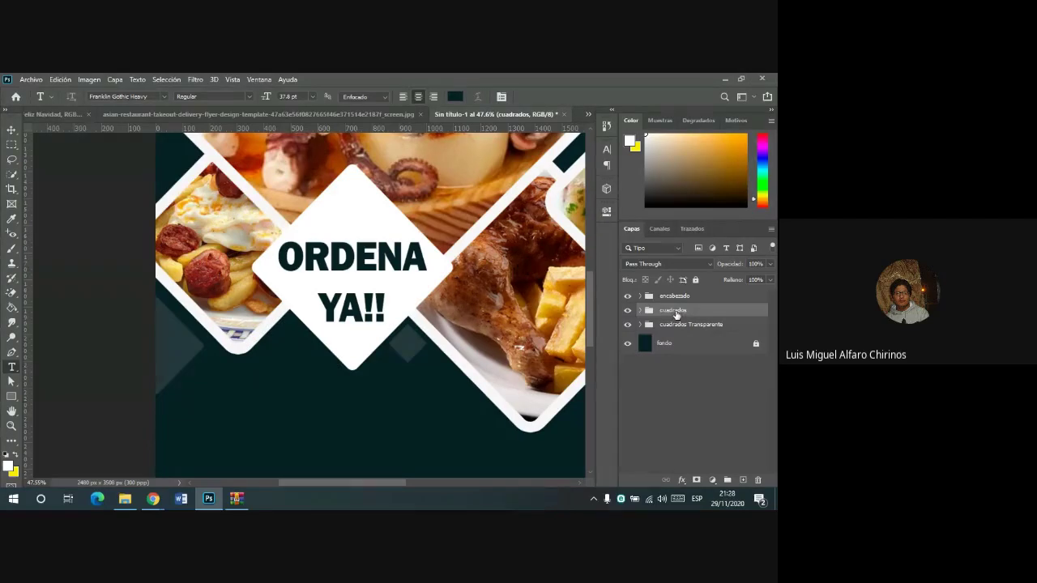
- Expand the cuadrados group and compare with the asian restaurant template, then return to Sin título-1
left_click(640, 313)
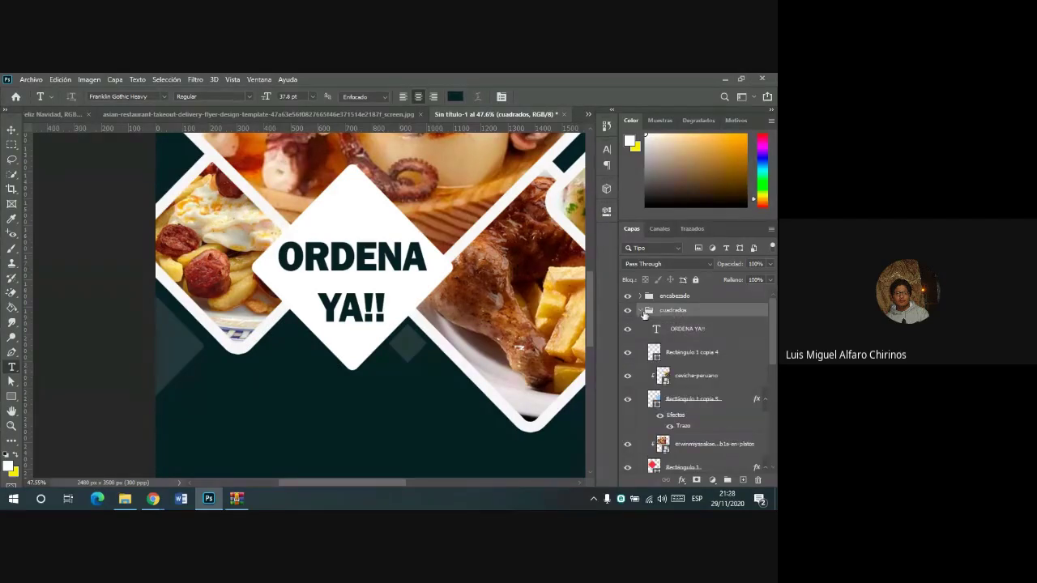
scroll(421, 267, "down", 2)
scroll(405, 279, "down", 3)
scroll(381, 296, "down", 2)
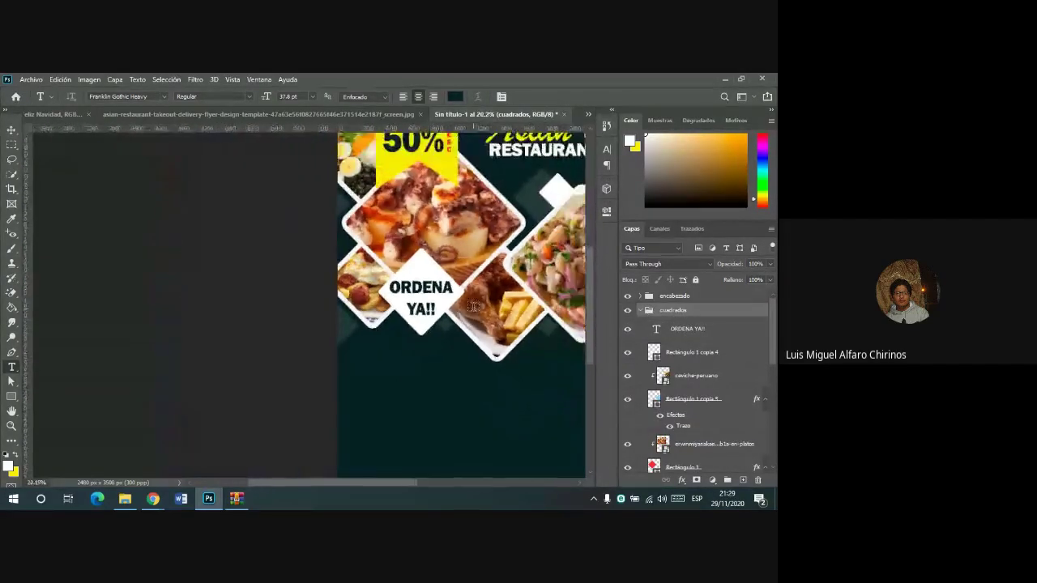
scroll(348, 318, "down", 3)
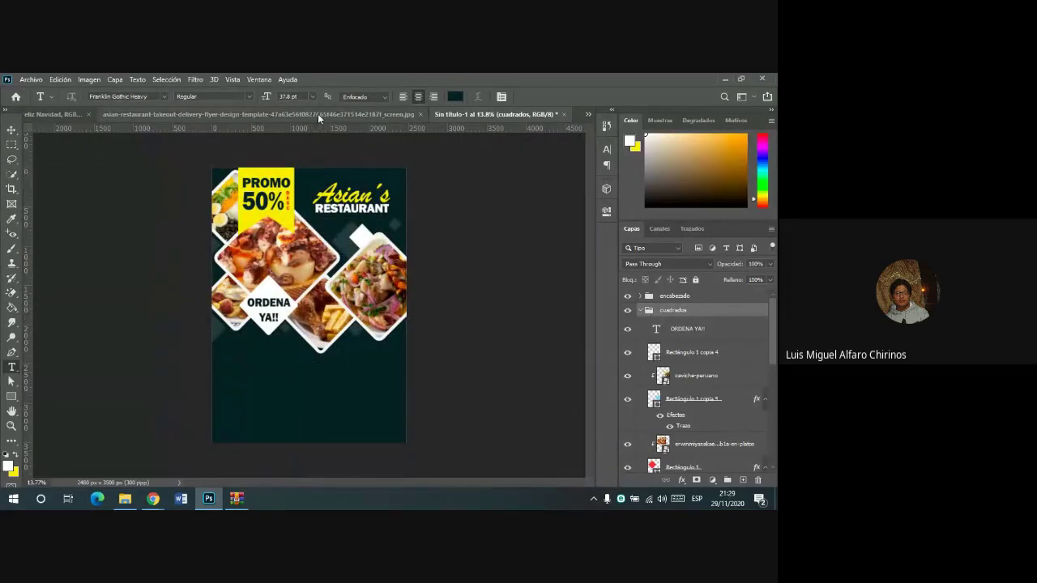
left_click(209, 114)
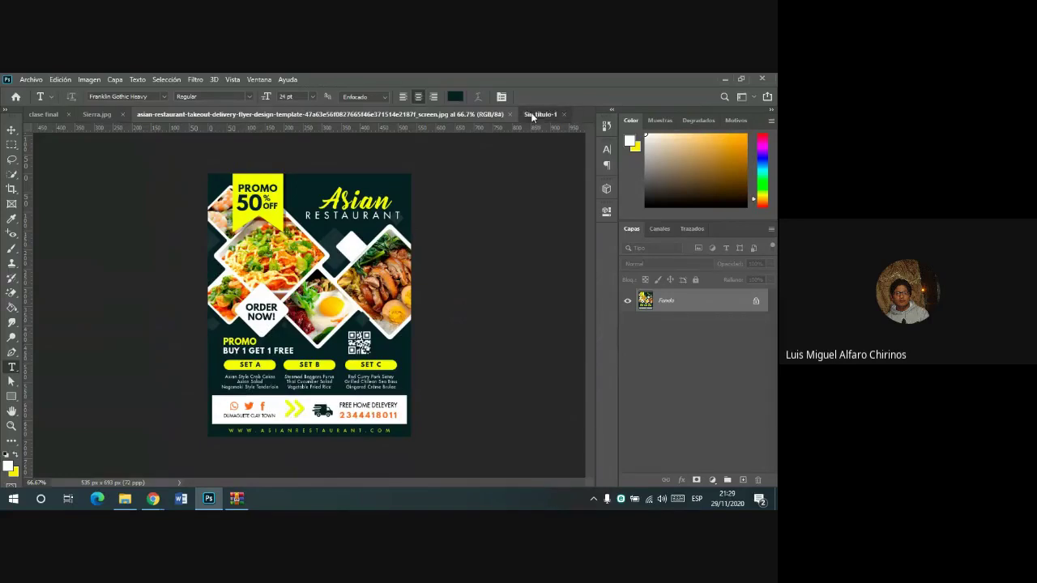
left_click(538, 113)
- Draw a wide rectangle near the flyer's bottom filled with white
left_click(12, 396)
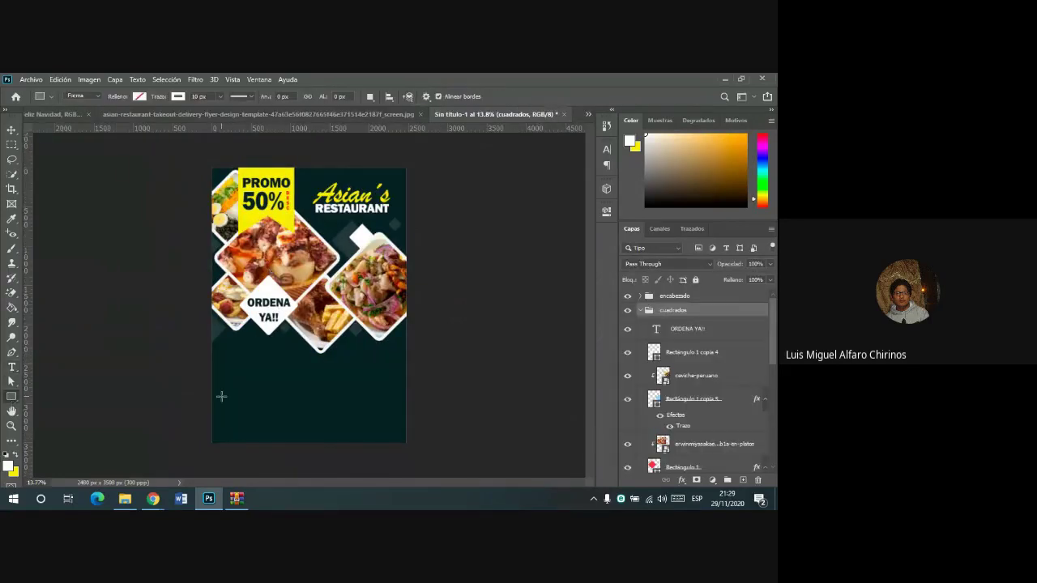
left_click_drag(220, 389, 395, 432)
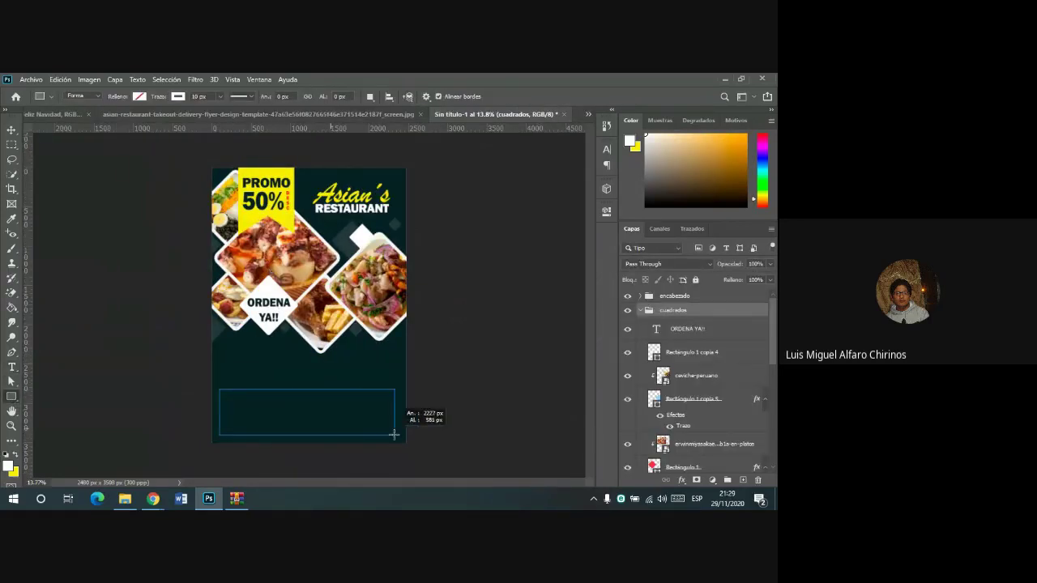
left_click_drag(395, 431, 400, 430)
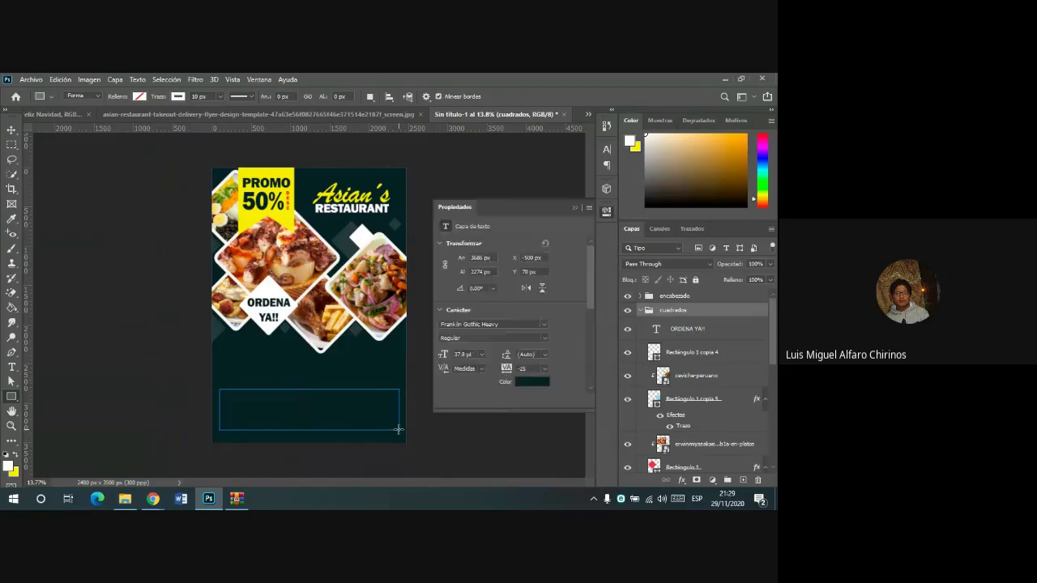
left_click(446, 279)
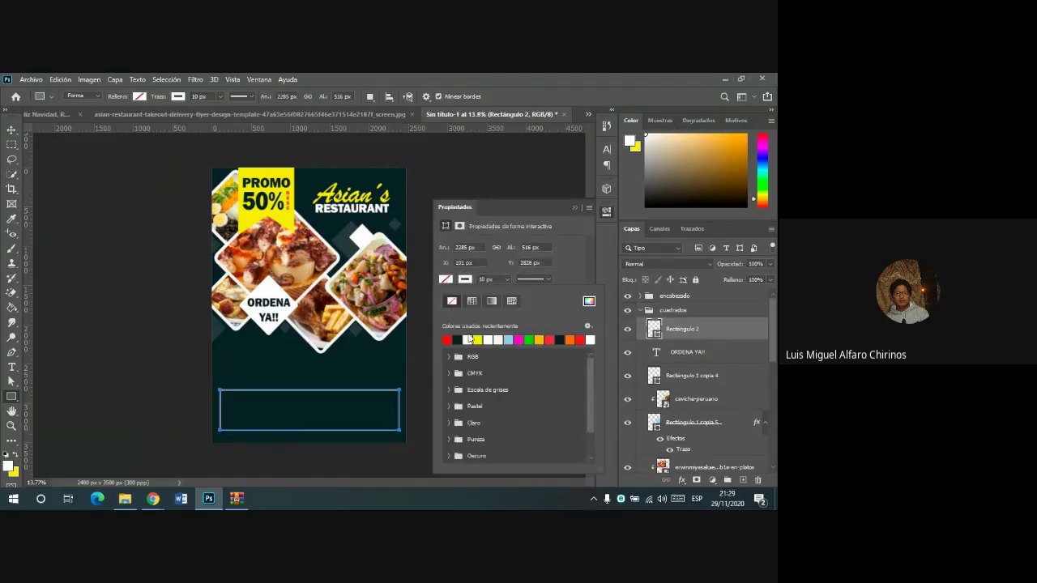
left_click(468, 340)
left_click(465, 279)
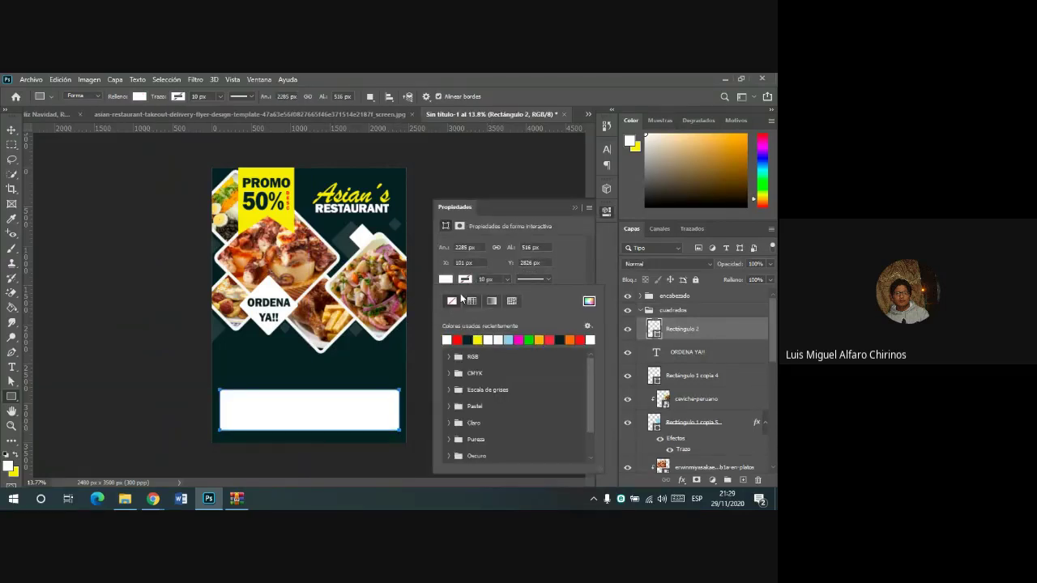
left_click(456, 298)
left_click(575, 208)
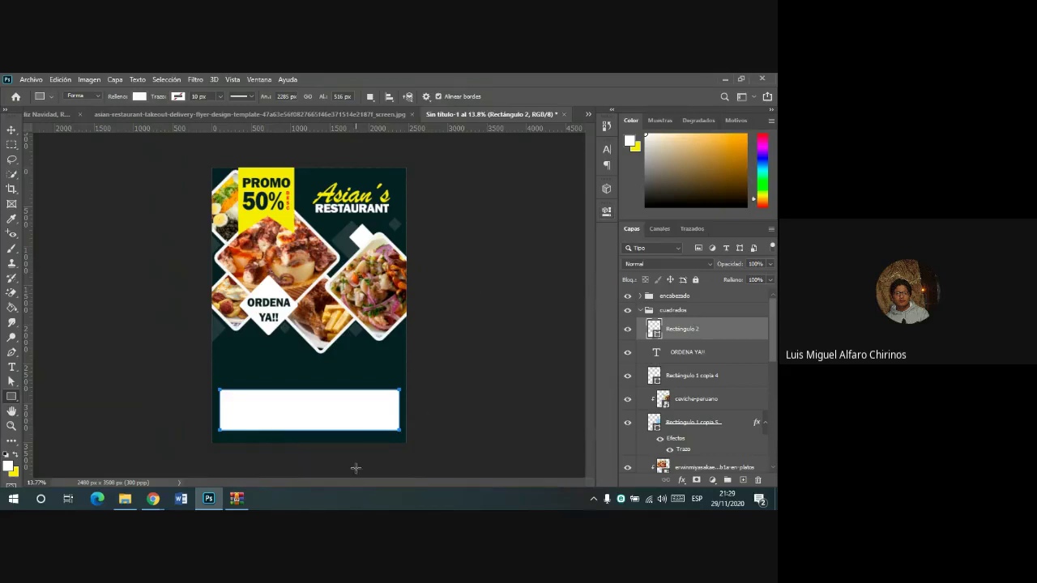
- Make the white rectangle shorter and widen it toward both flyer edges
scroll(354, 467, "up", 2)
scroll(354, 467, "down", 2)
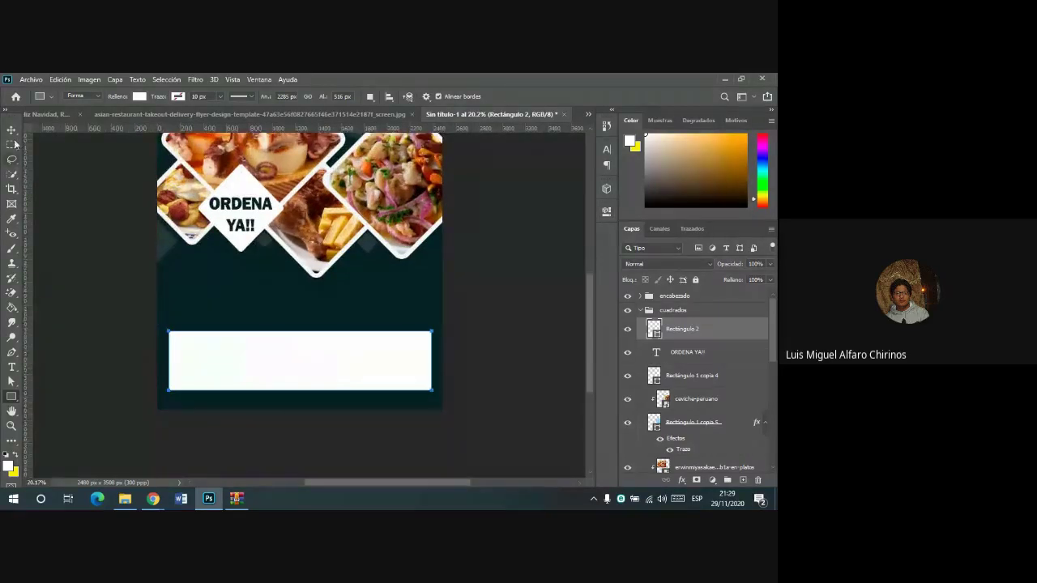
key("v")
scroll(397, 386, "up", 1)
left_click_drag(280, 318, 279, 333)
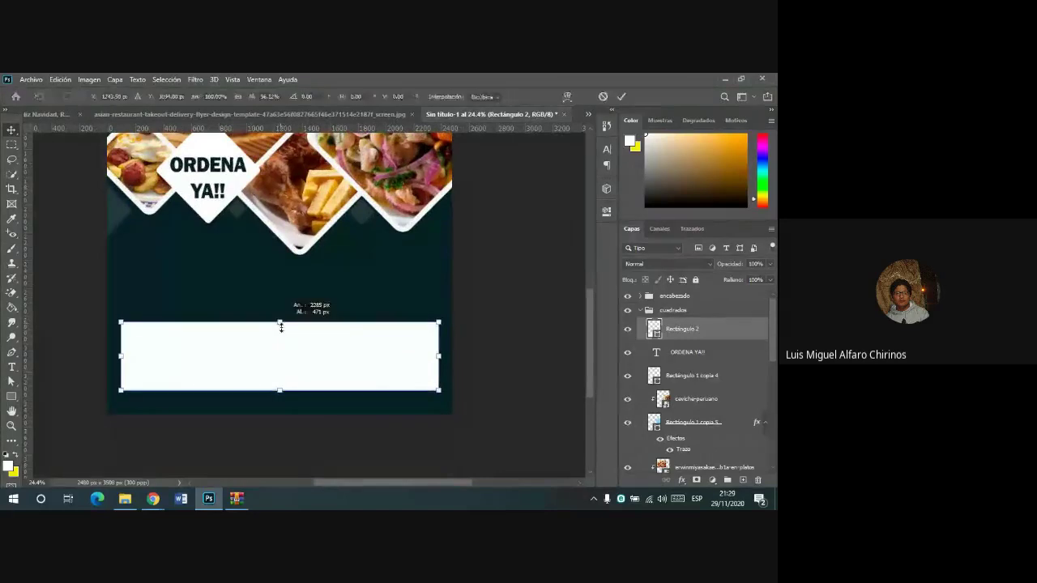
left_click_drag(369, 377, 365, 383)
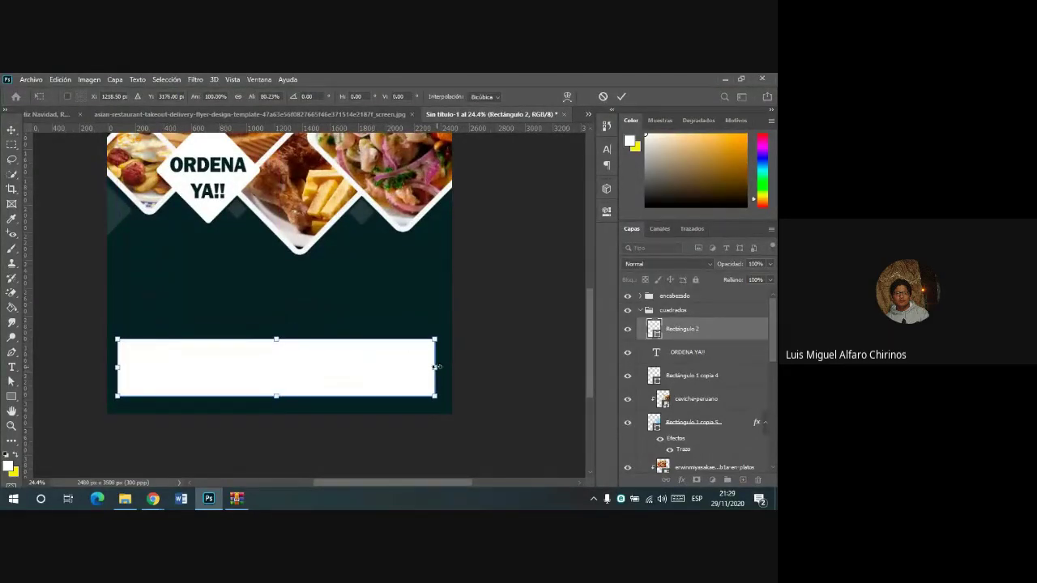
left_click_drag(435, 367, 442, 367)
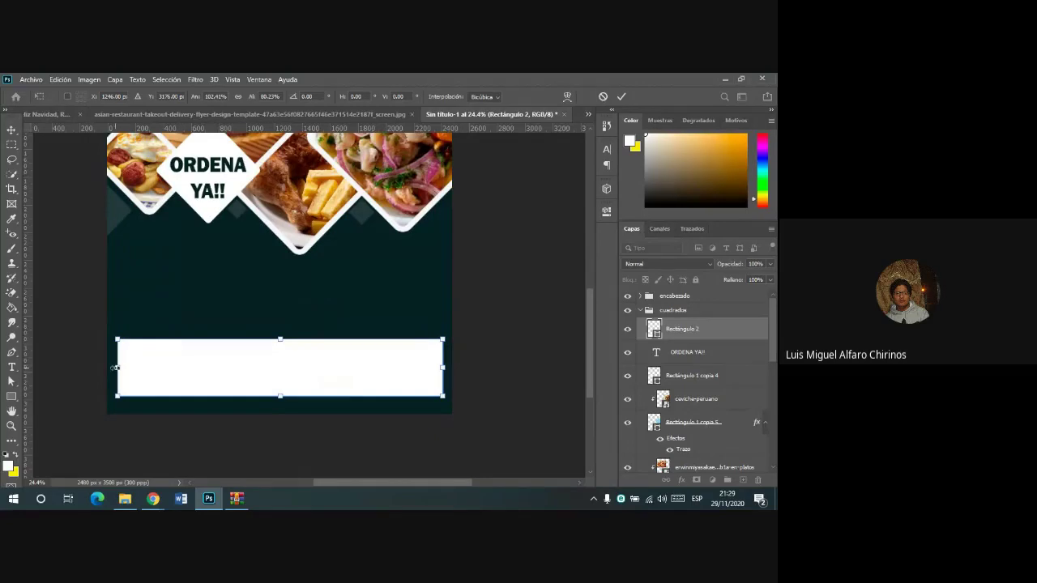
left_click_drag(115, 367, 111, 367)
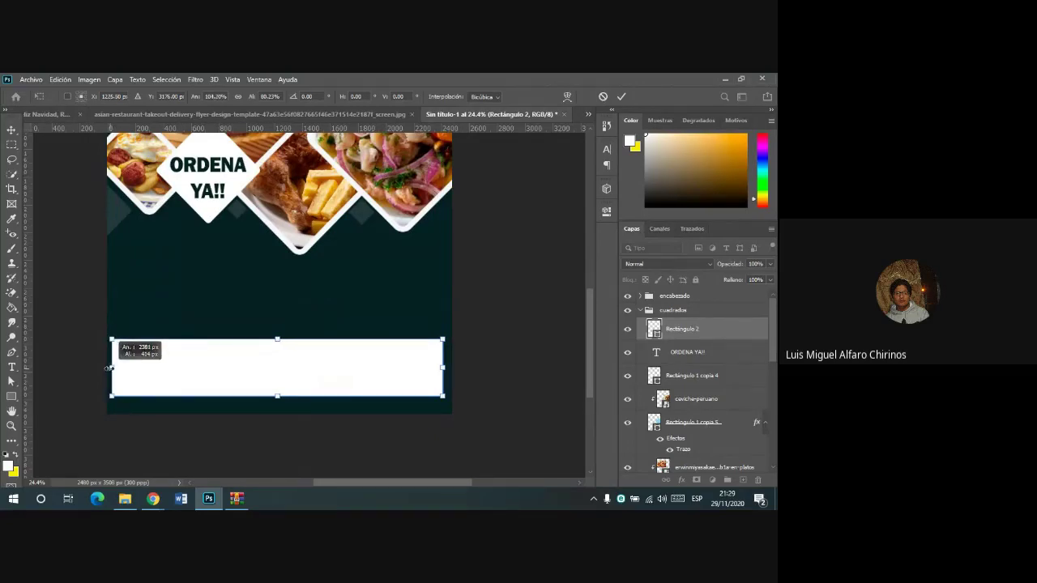
scroll(458, 378, "up", 3)
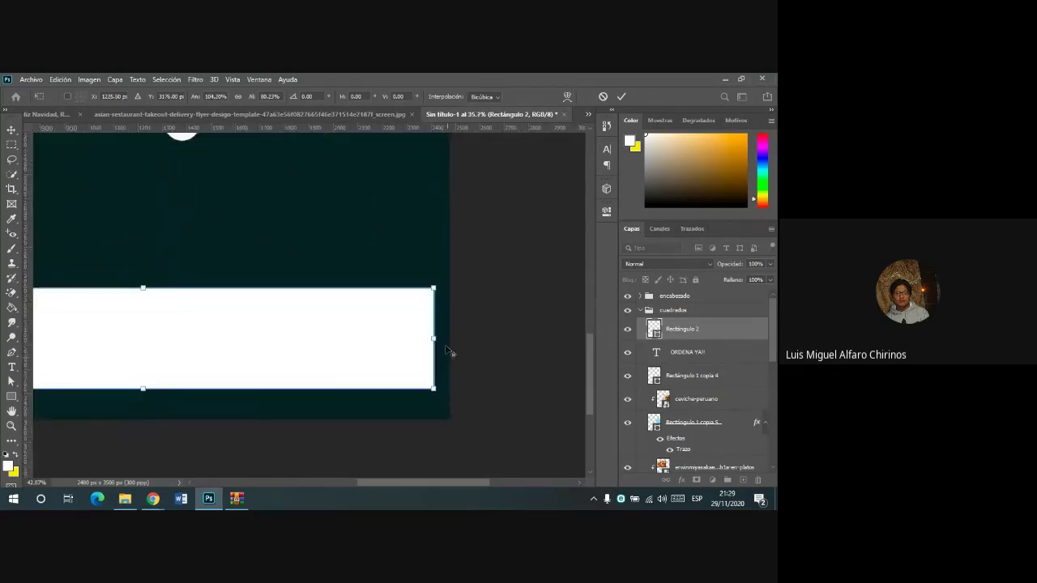
left_click_drag(435, 335, 439, 336)
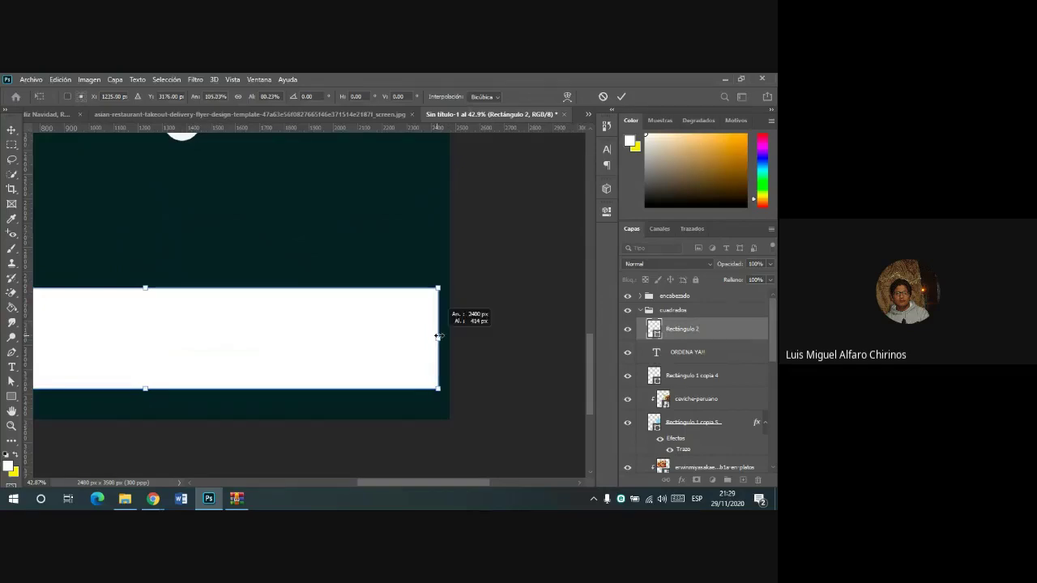
- Fine-tune the white bar's edges to span the flyer and commit the transform
scroll(329, 389, "down", 2)
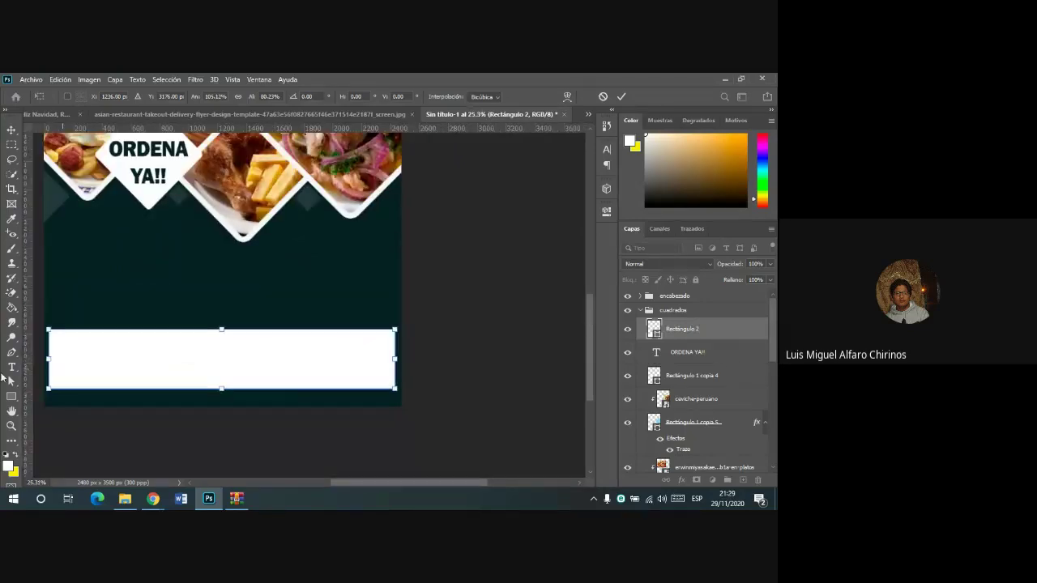
scroll(71, 378, "up", 3)
scroll(57, 364, "up", 2)
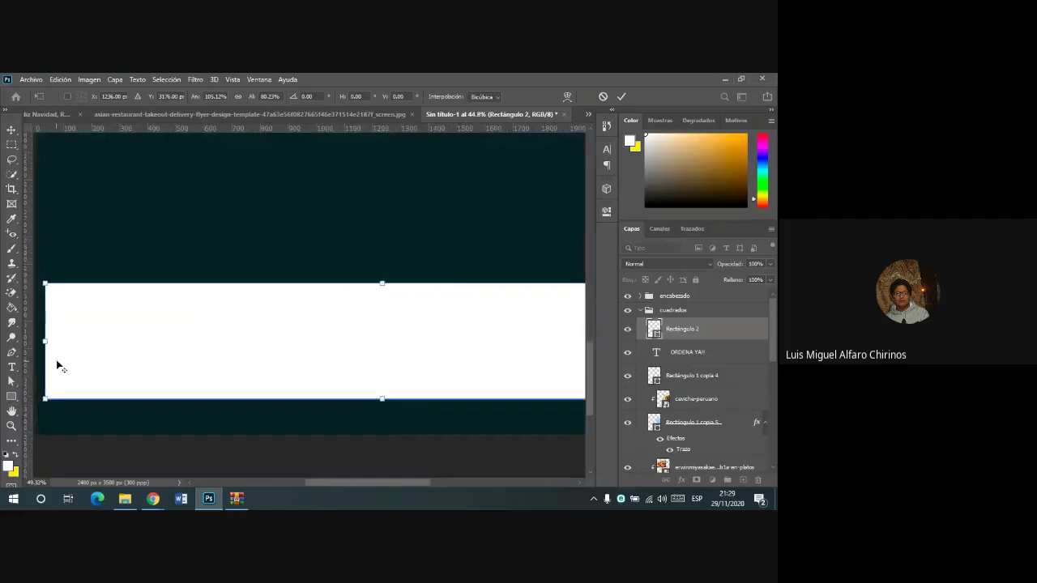
left_click_drag(363, 484, 329, 483)
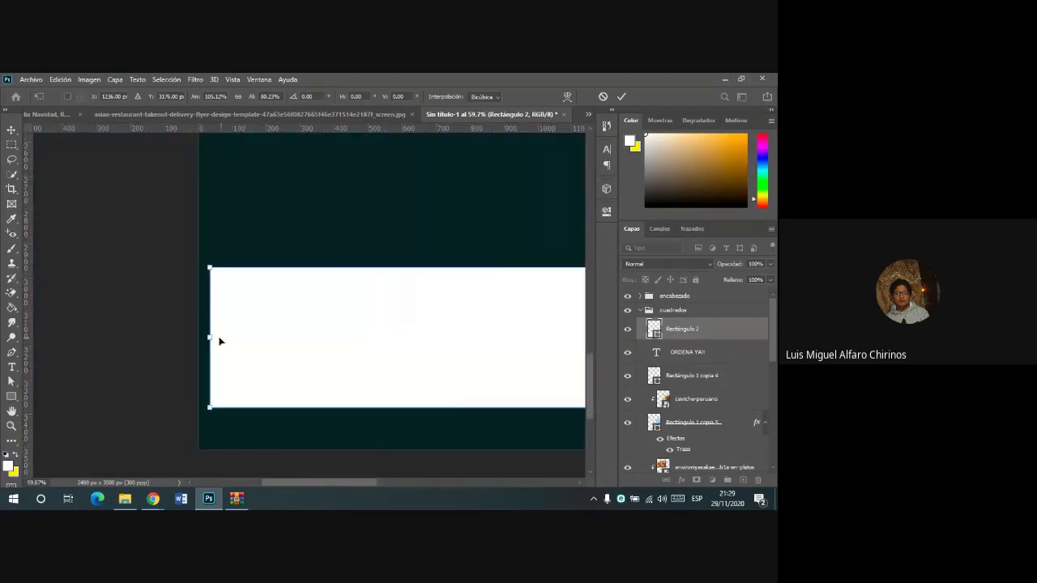
left_click_drag(212, 337, 215, 336)
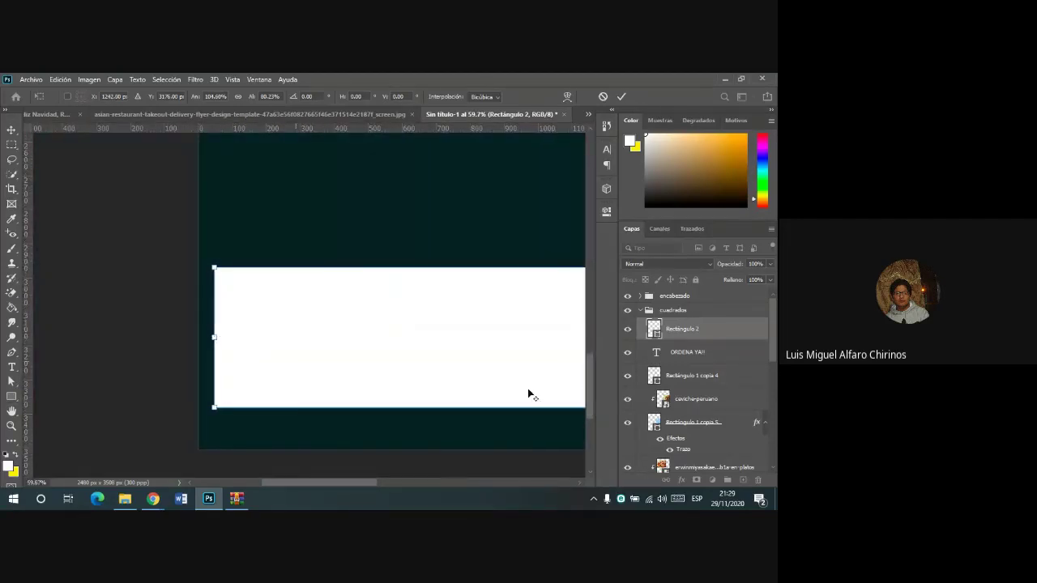
scroll(522, 405, "down", 1)
left_click_drag(345, 483, 426, 483)
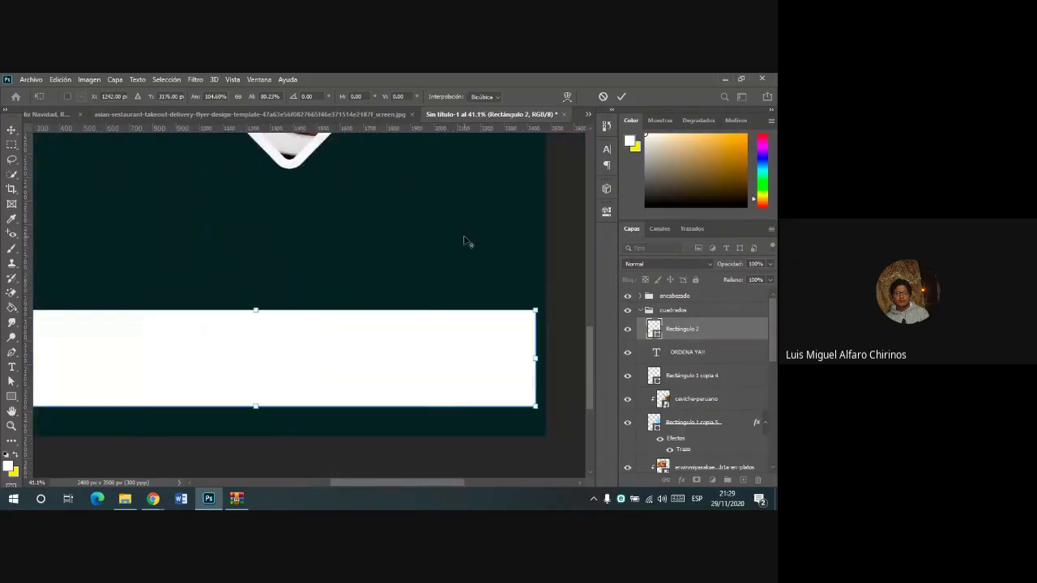
left_click(620, 98)
- Zoom out and view the reference restaurant flyer
scroll(430, 212, "down", 1)
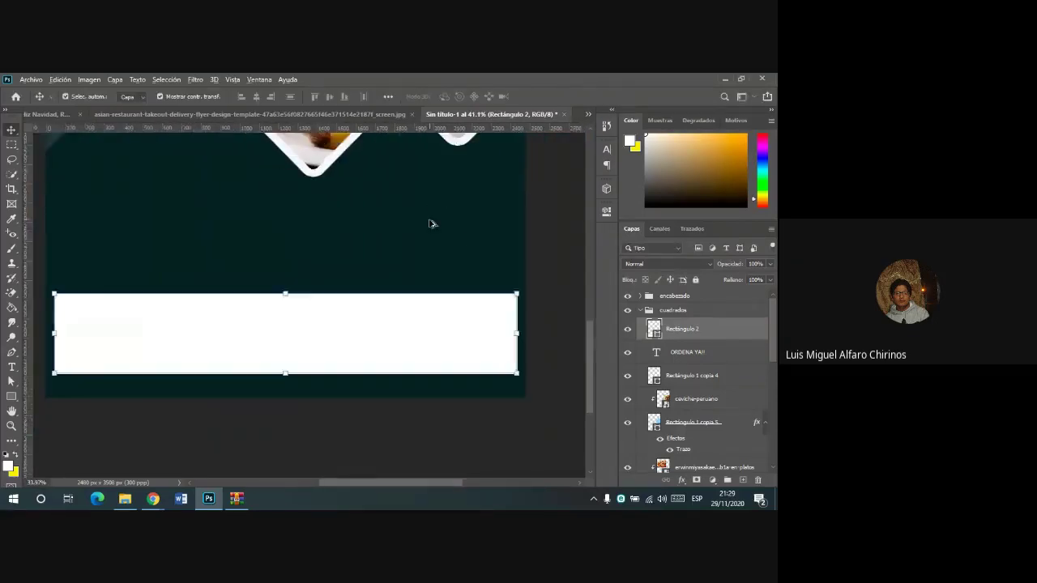
scroll(430, 223, "down", 2)
scroll(430, 227, "up", 1)
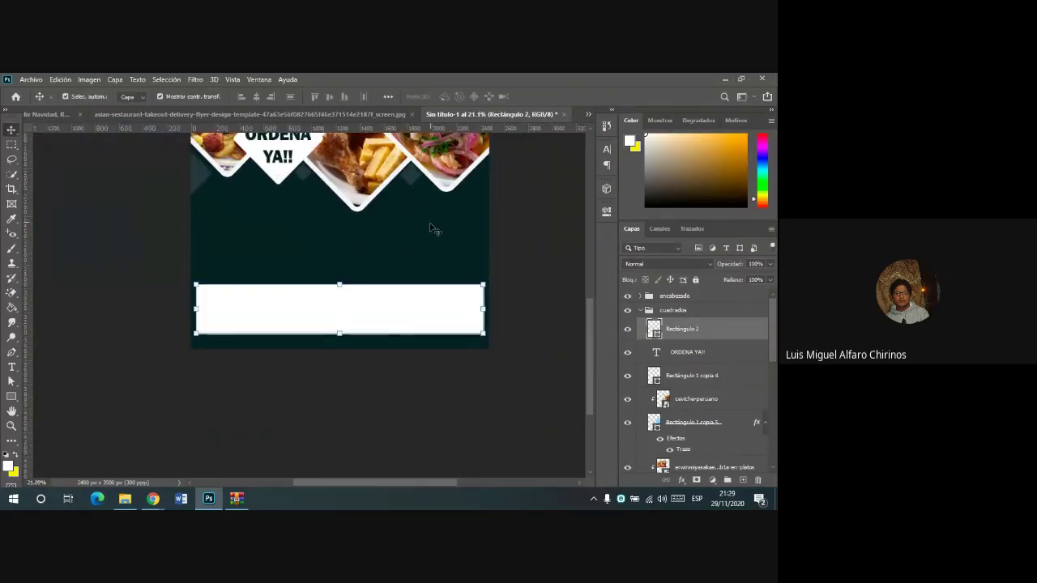
left_click(311, 113)
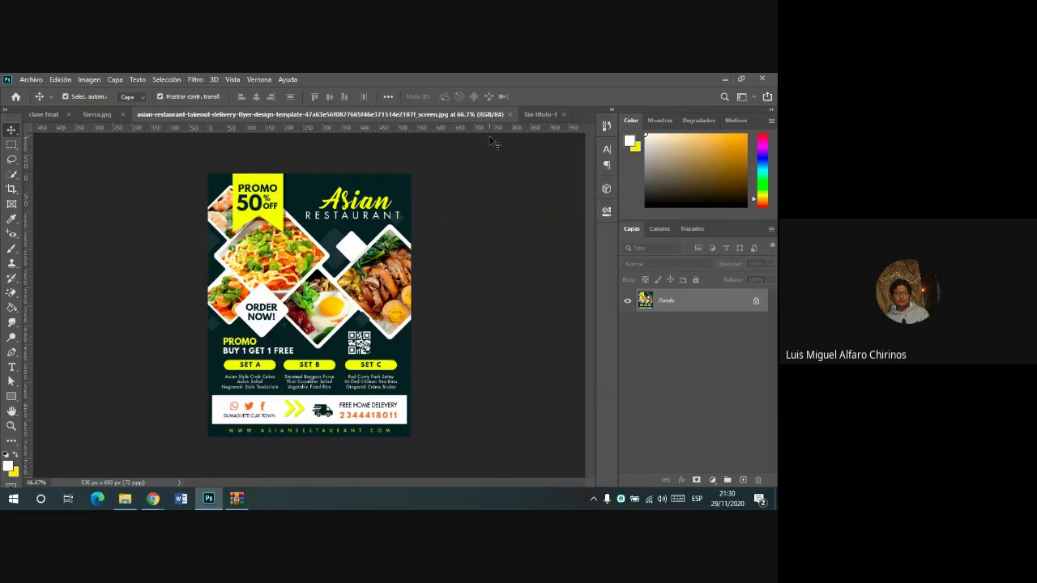
- Return to the flyer, deselect the white bar, and bring the Google Meet call forward
left_click(539, 115)
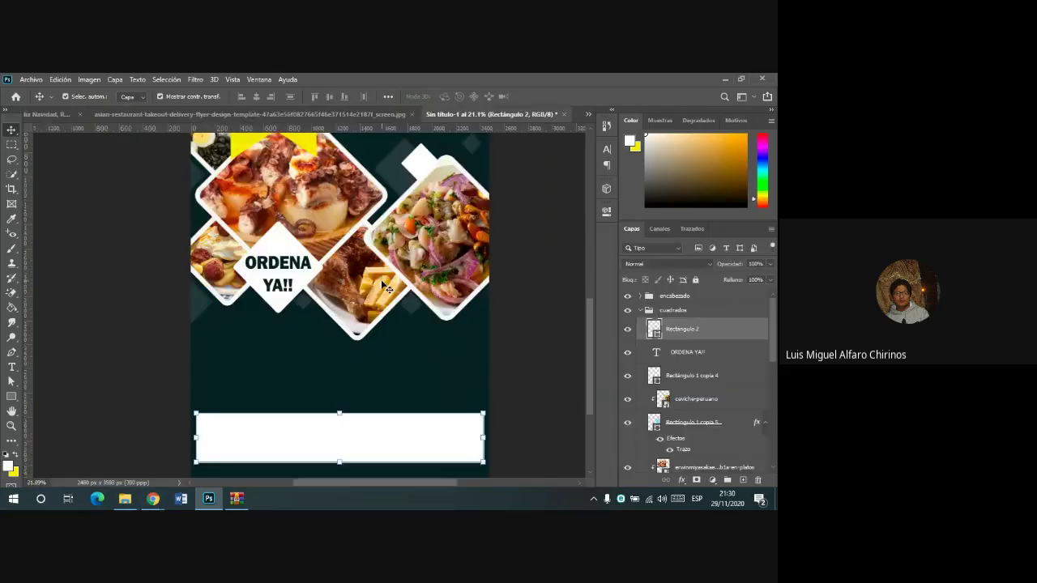
scroll(418, 291, "down", 1)
scroll(429, 268, "down", 1)
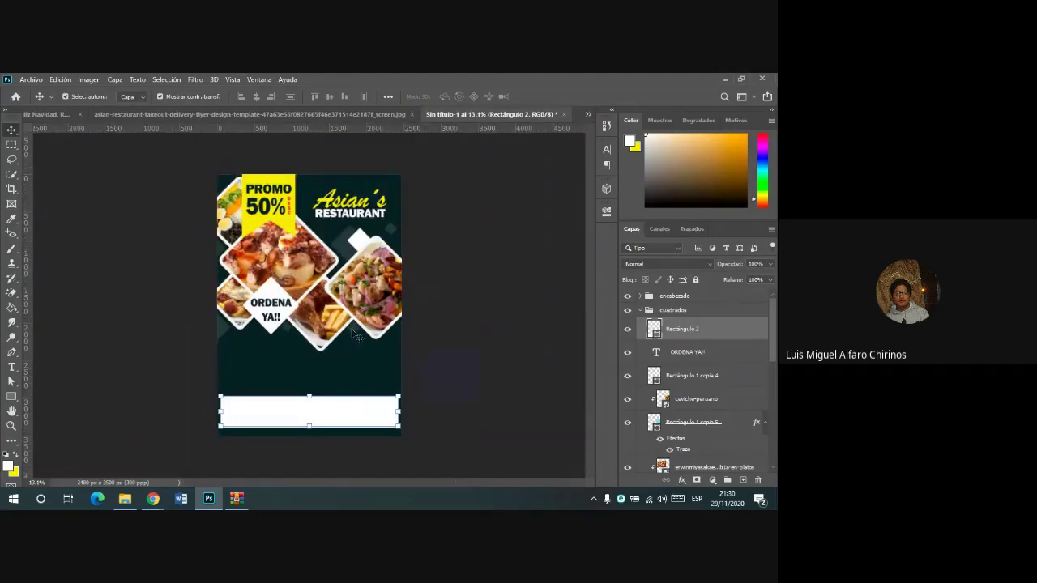
left_click(459, 228)
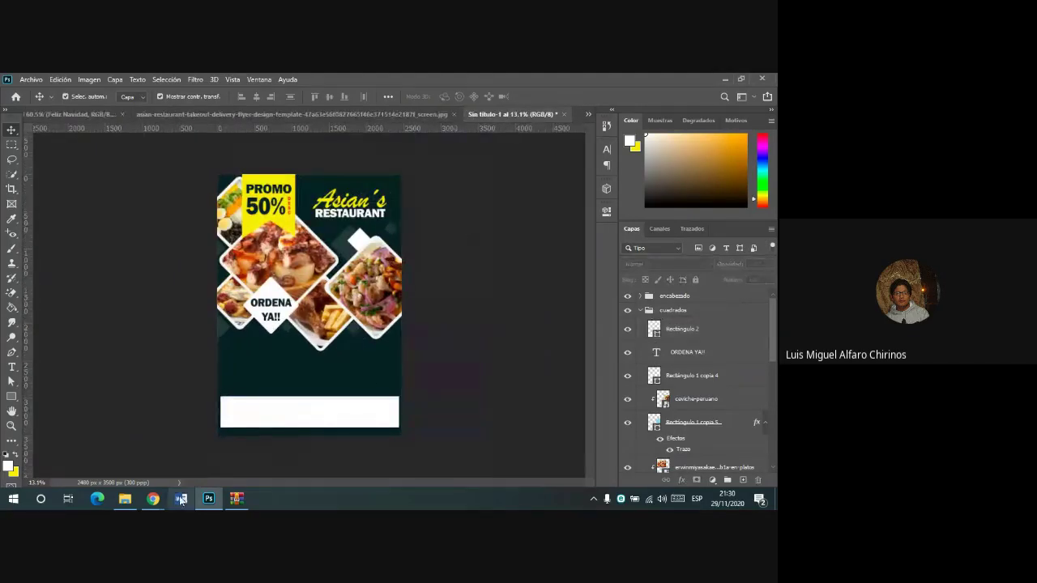
left_click(123, 459)
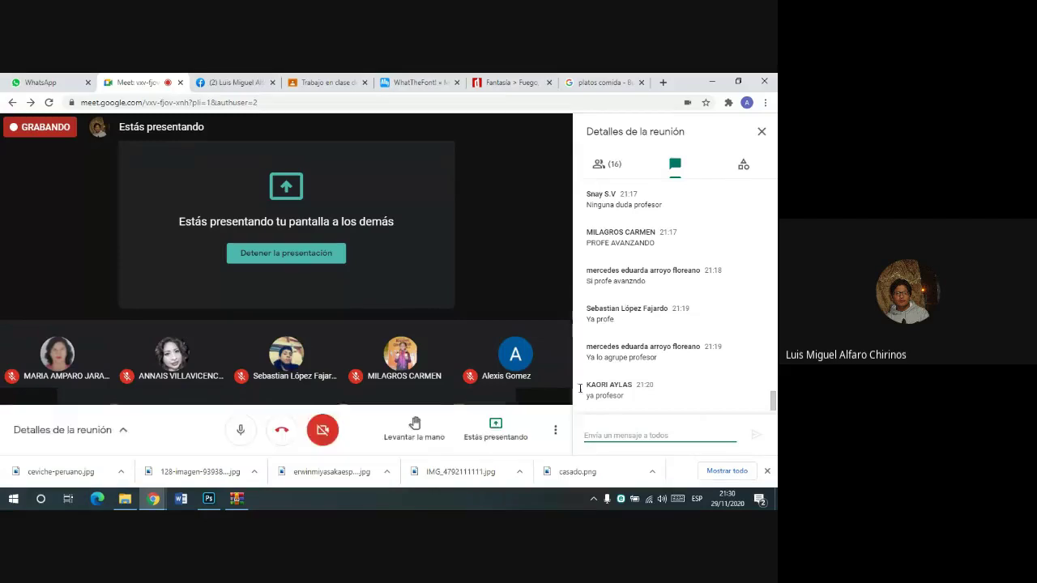
left_click(210, 498)
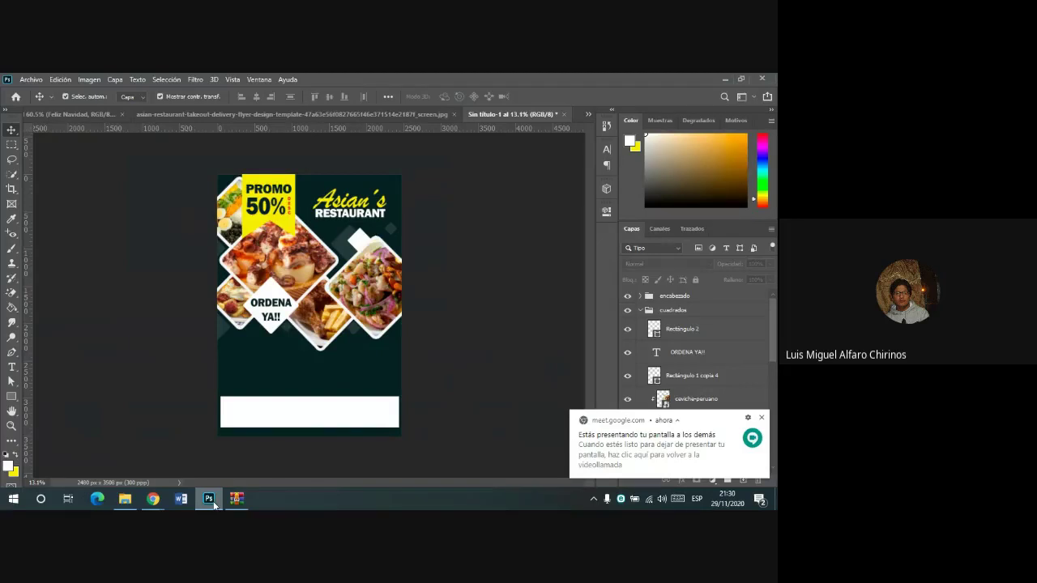
mouse_move(153, 498)
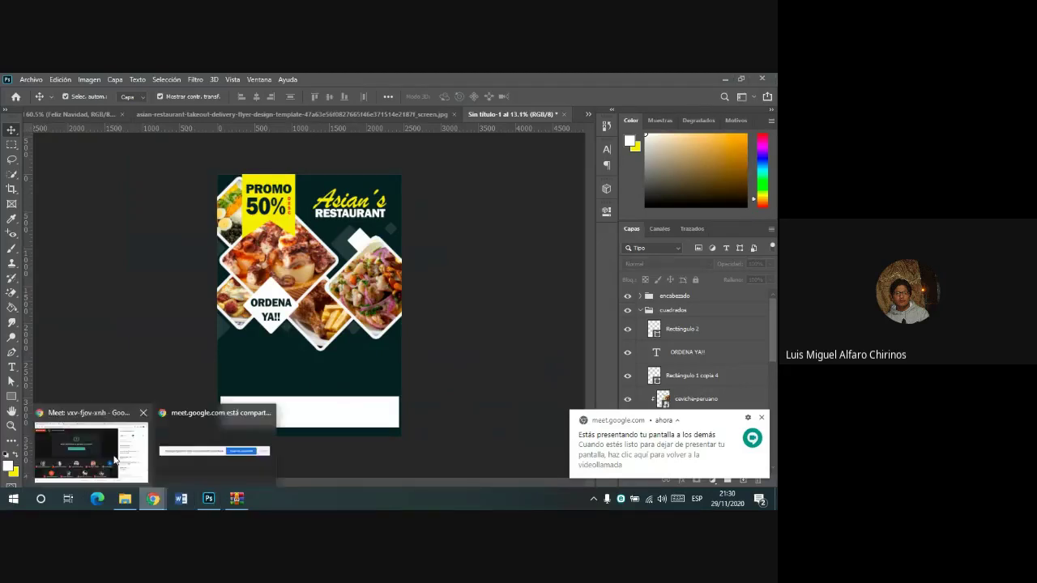
left_click(115, 460)
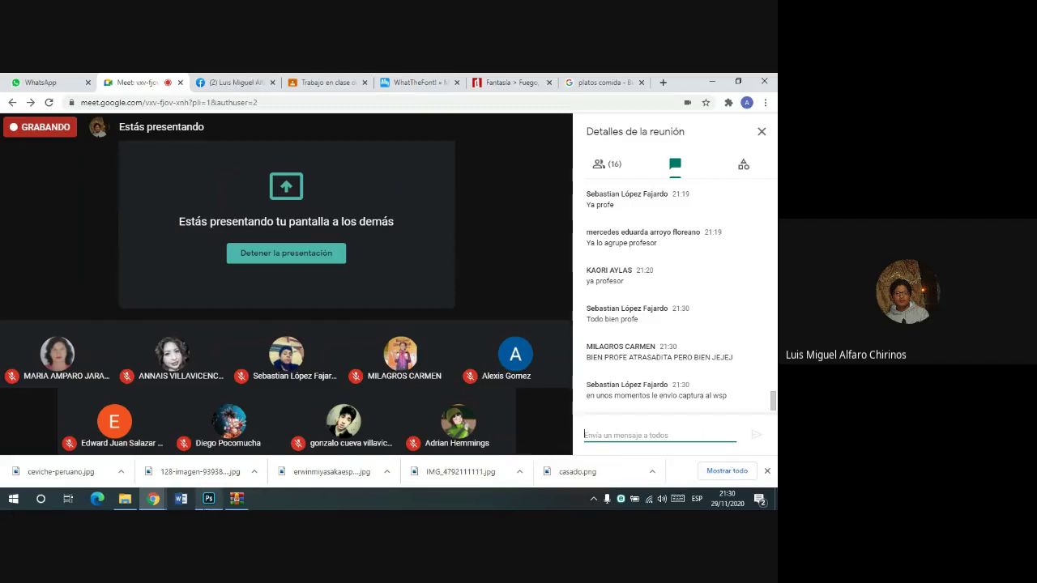
left_click(208, 498)
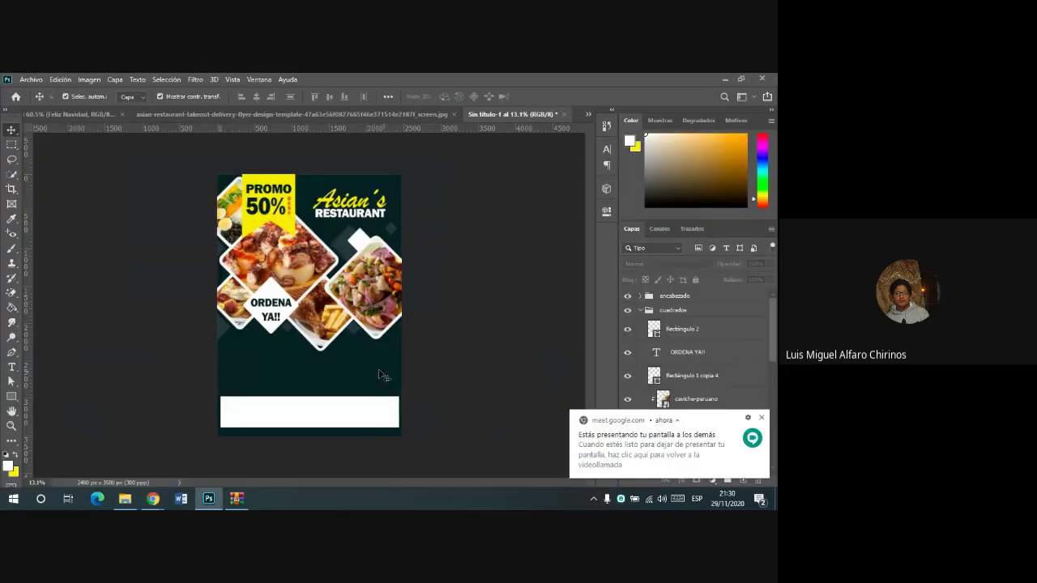
mouse_move(153, 499)
left_click(106, 454)
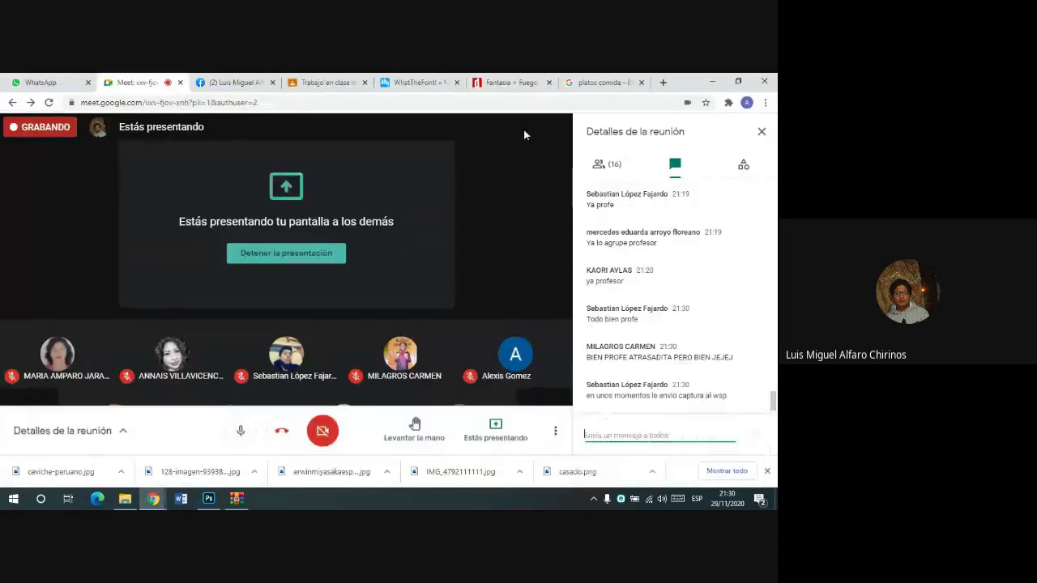
- Search Google Images for 'whatsapp png'
left_click(601, 82)
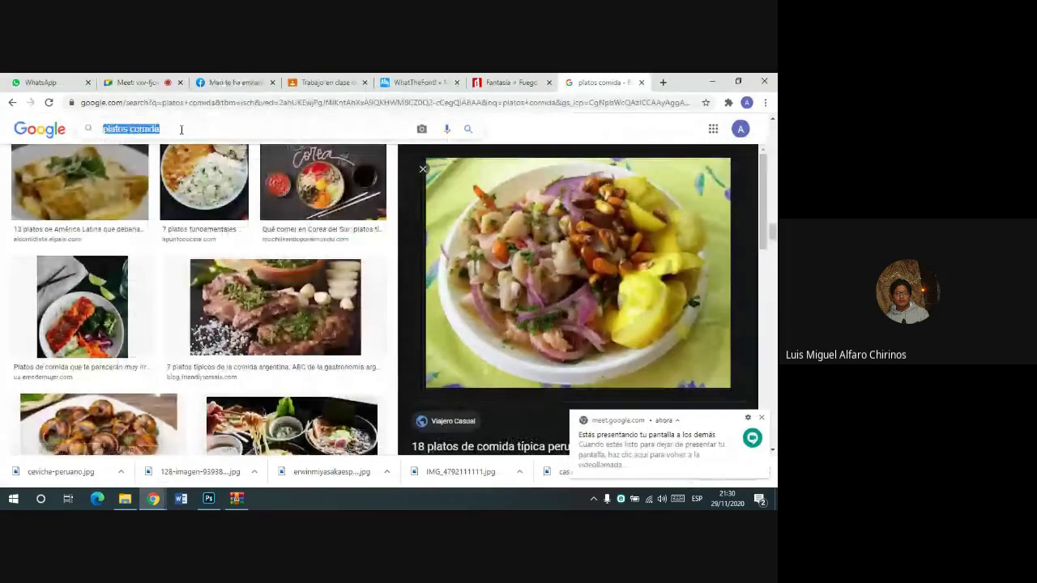
type("c")
key("BackSpace")
key("BackSpace")
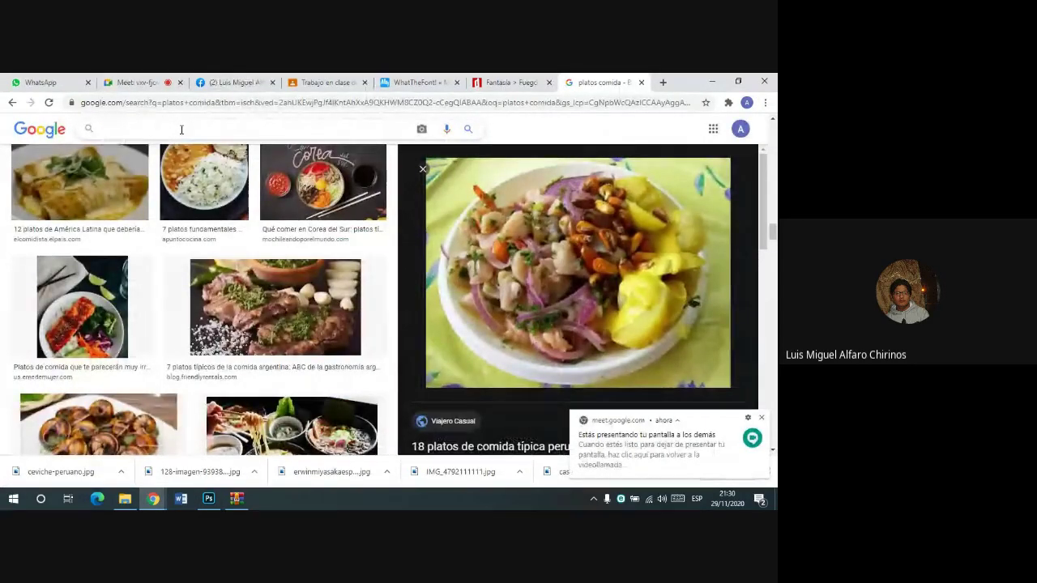
type("wha")
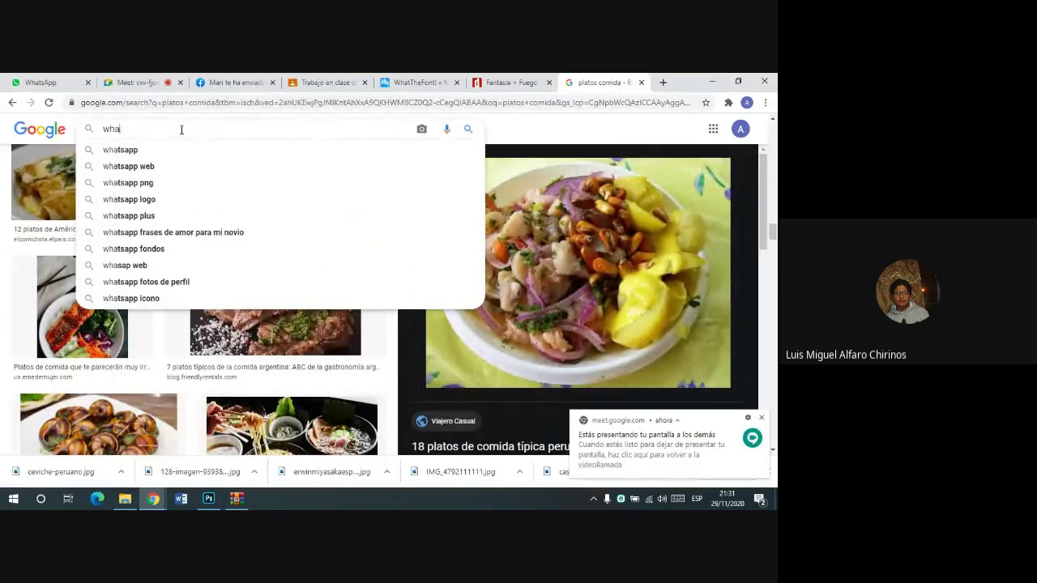
key("Down")
key("Down")
key("Down")
key("Return")
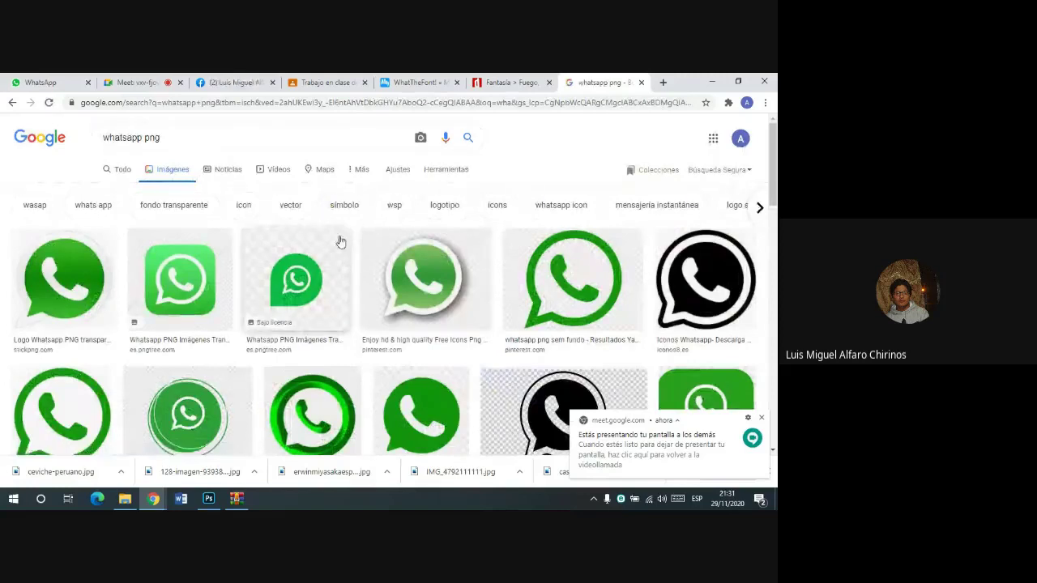
scroll(340, 241, "down", 2)
- Save the transparent WhatsApp logo image from its preview
left_click(588, 220)
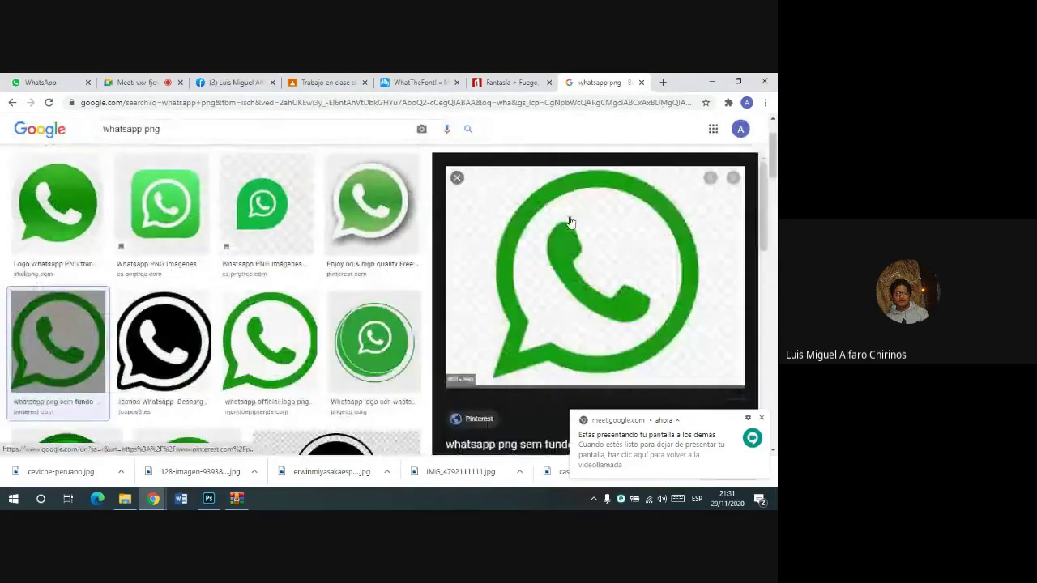
scroll(571, 222, "down", 2)
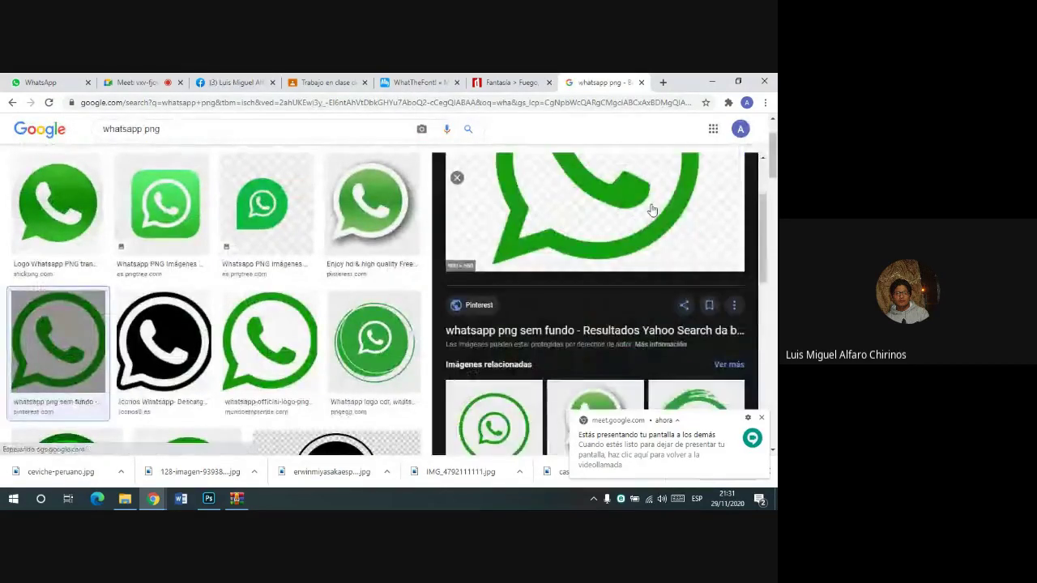
right_click(591, 205)
left_click(604, 297)
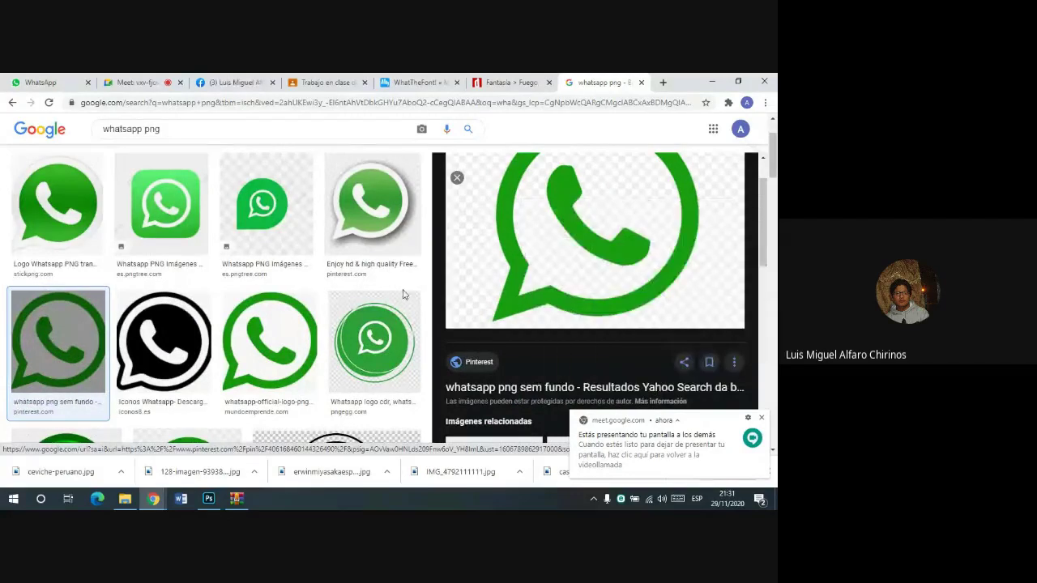
left_click(289, 328)
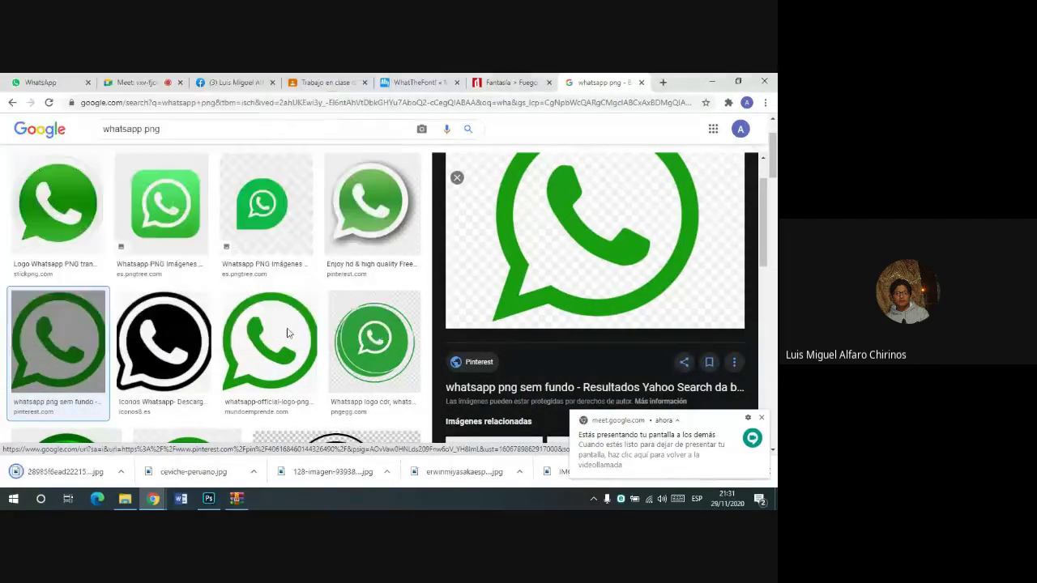
- Send the WhatsApp logo to the group chat and drag it into the flyer
mouse_move(61, 471)
left_mouse_down()
mouse_move(149, 92)
mouse_move(528, 256)
left_mouse_up()
left_click(739, 394)
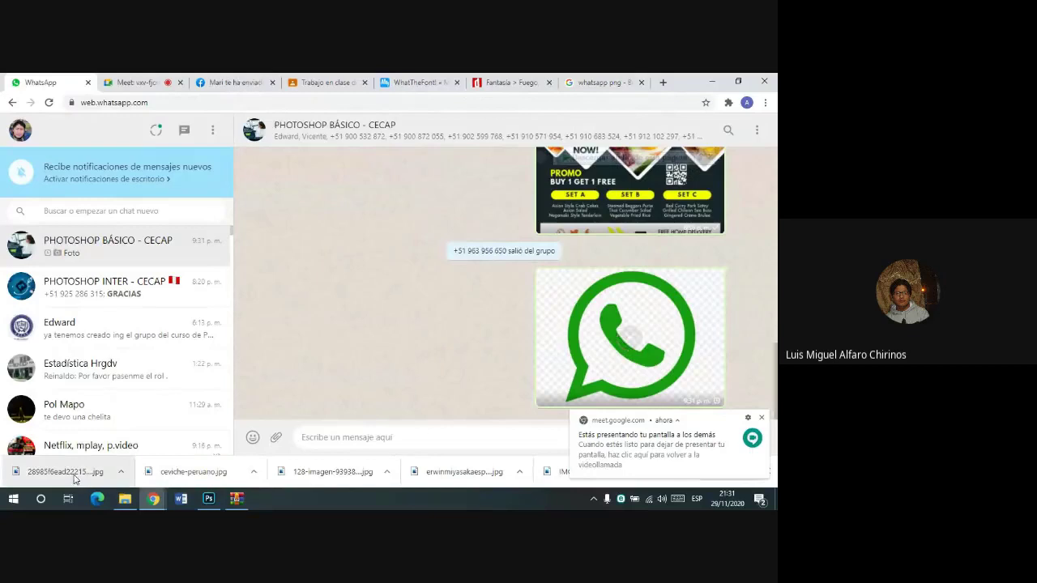
mouse_move(75, 480)
left_mouse_down()
mouse_move(286, 372)
mouse_move(270, 370)
left_mouse_up()
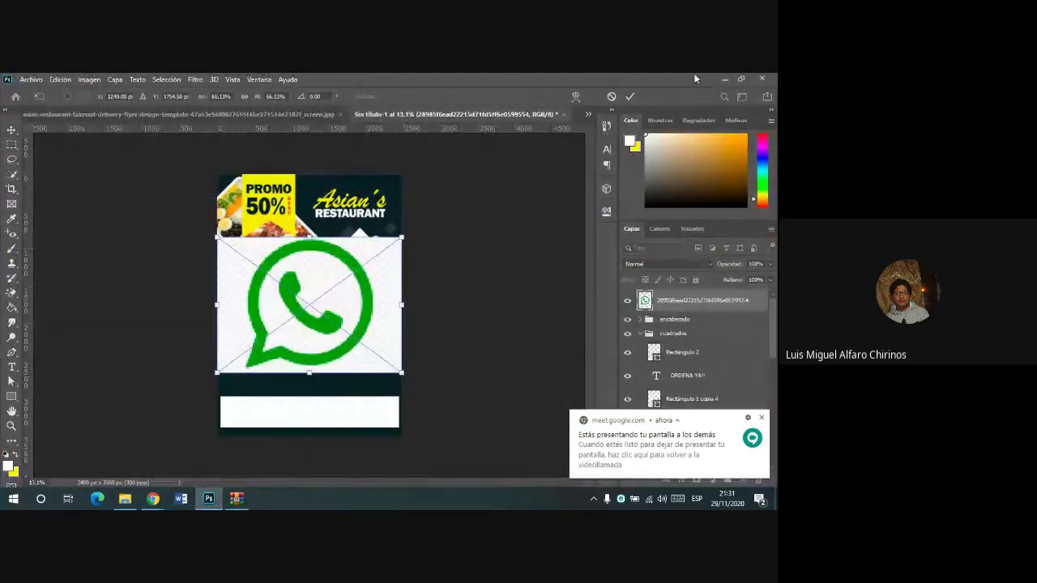
- Place the WhatsApp logo and erase its white background with the Magic Eraser
left_click(630, 96)
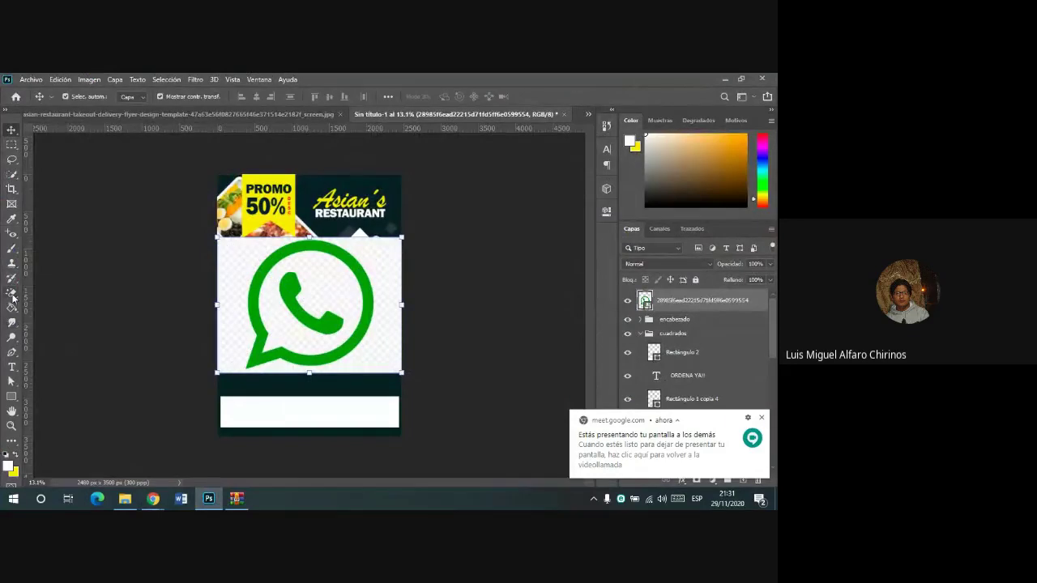
left_click(12, 293)
left_click(237, 257)
left_click(363, 248)
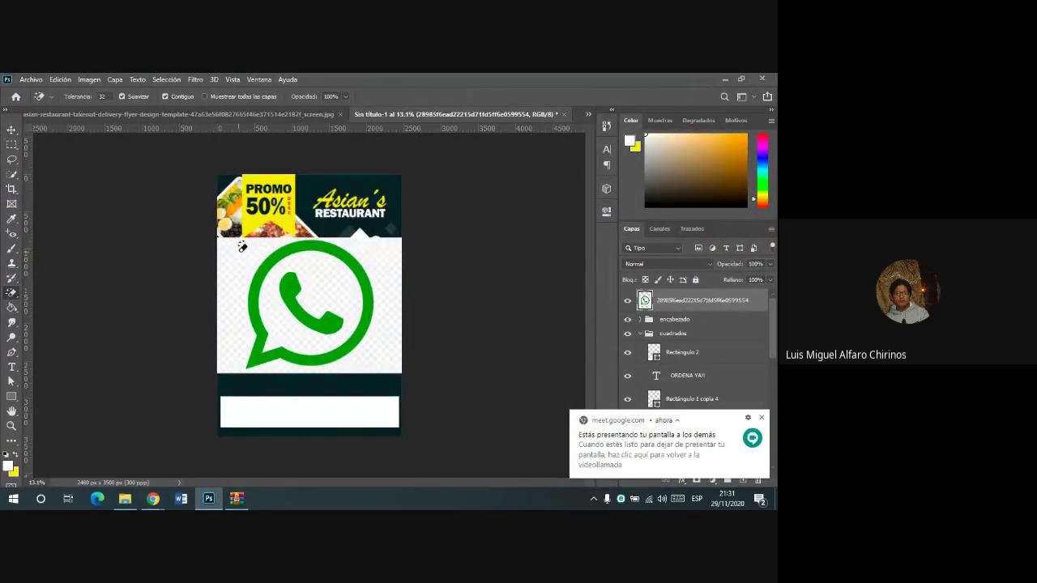
left_click(238, 266)
left_click(271, 295)
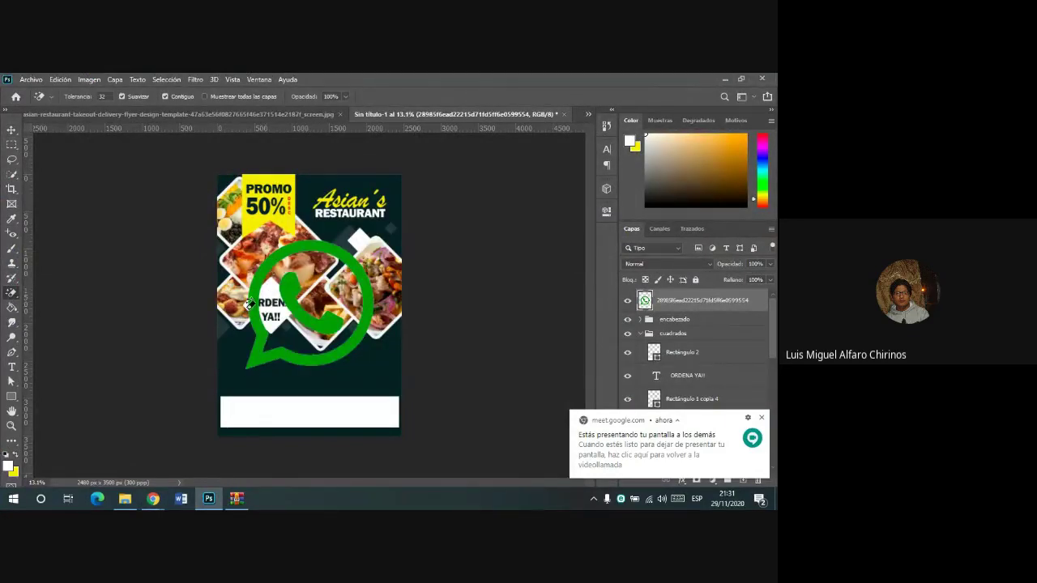
- Shrink the logo to about 10% and position it at the left of the footer bar
left_click(11, 131)
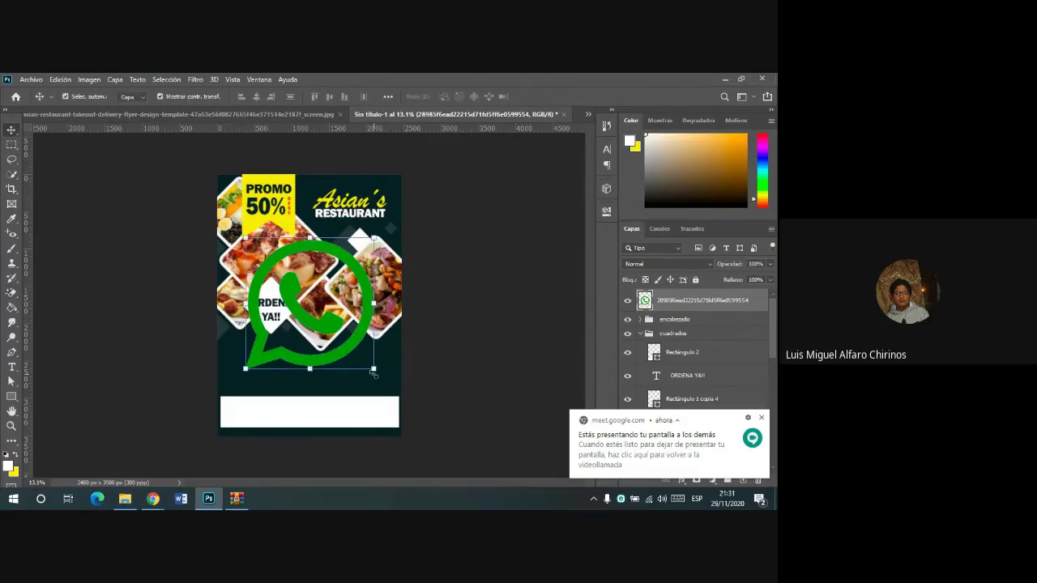
mouse_move(373, 370)
left_mouse_down()
mouse_move(252, 277)
mouse_move(258, 260)
mouse_move(244, 411)
left_mouse_up()
scroll(275, 456, "up", 2)
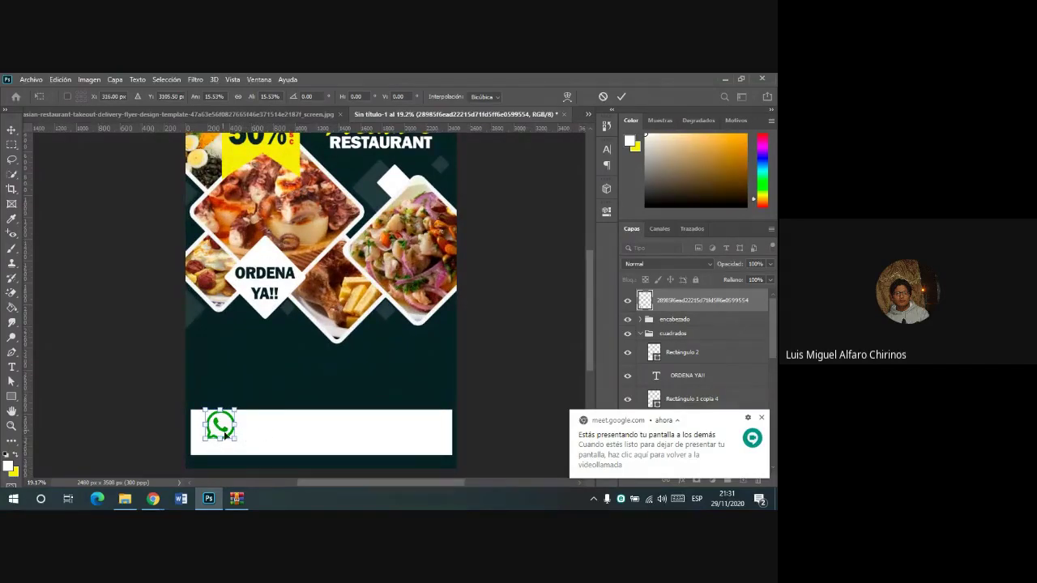
scroll(221, 460, "up", 2)
scroll(243, 447, "up", 2)
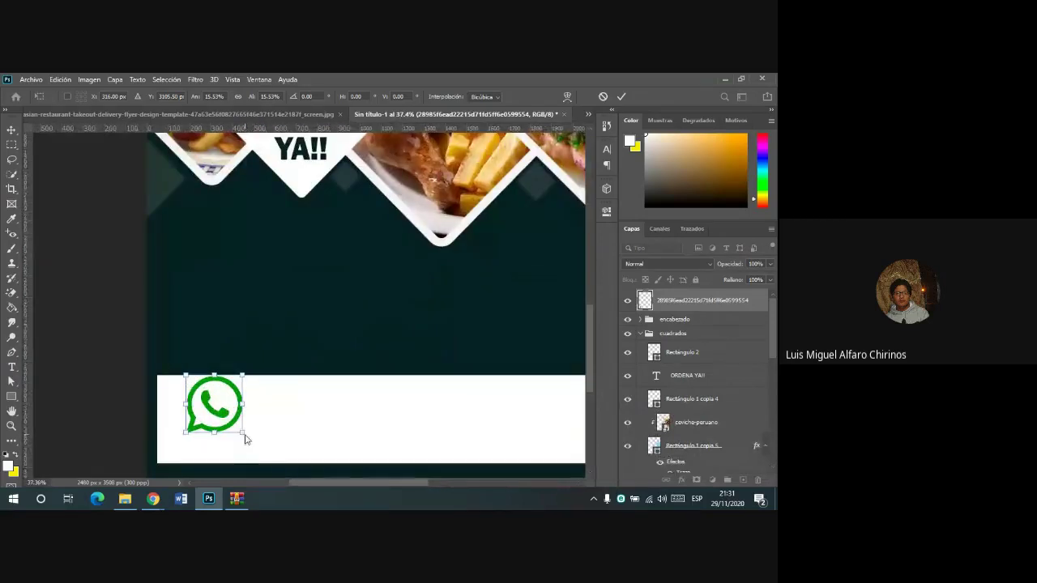
left_click_drag(245, 434, 221, 409)
left_click(621, 96)
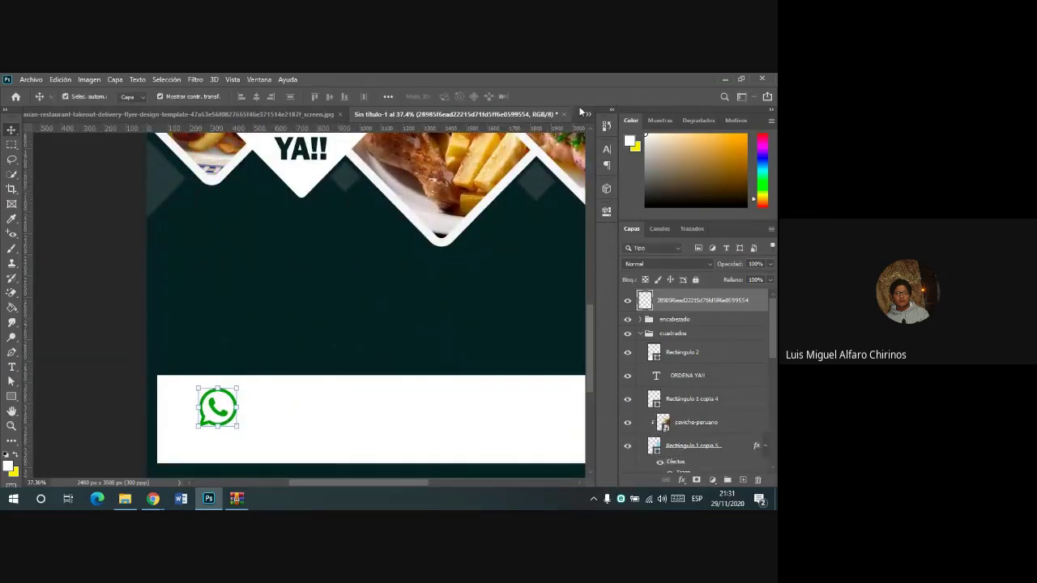
left_click_drag(225, 415, 210, 415)
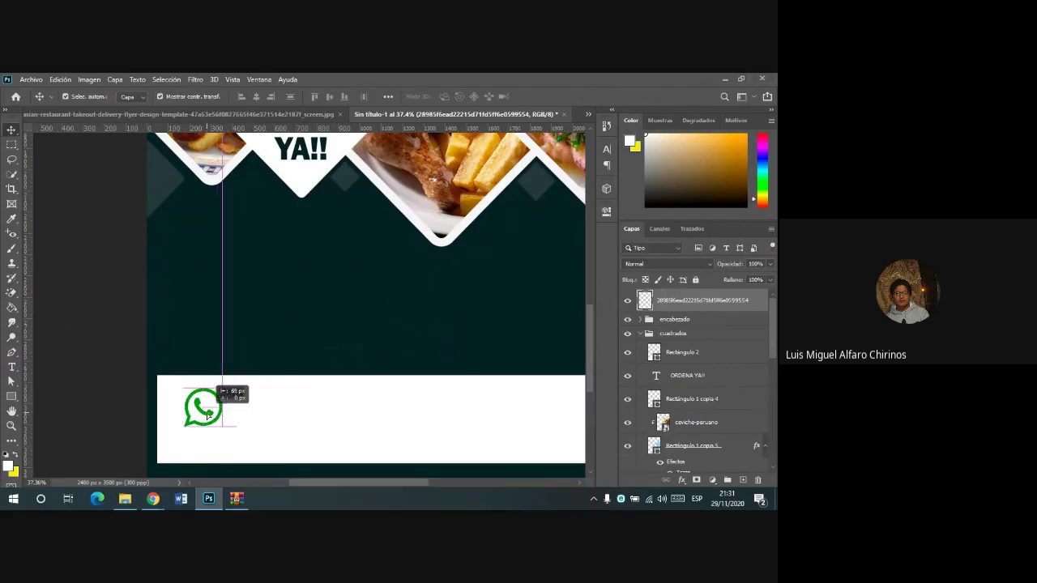
- Change the image search query to 'facebook png'
left_click(83, 456)
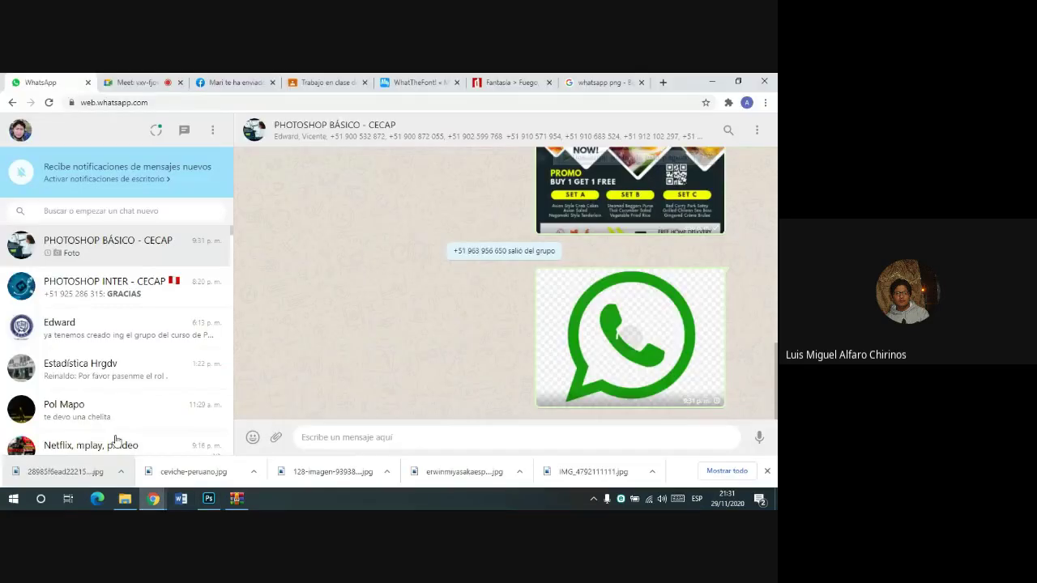
key("ctrl+shift+Tab")
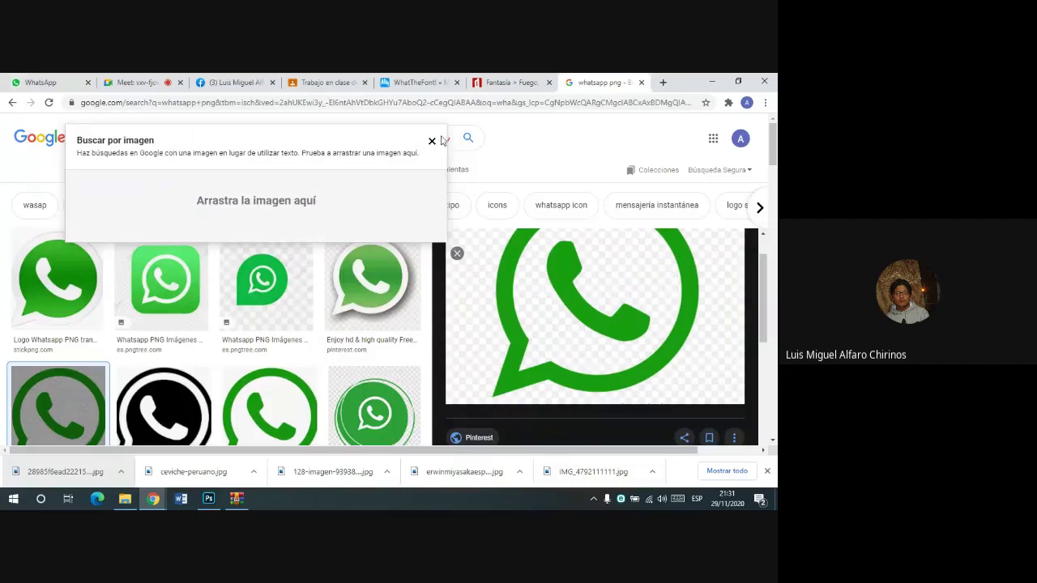
left_click(432, 142)
double_click(123, 137)
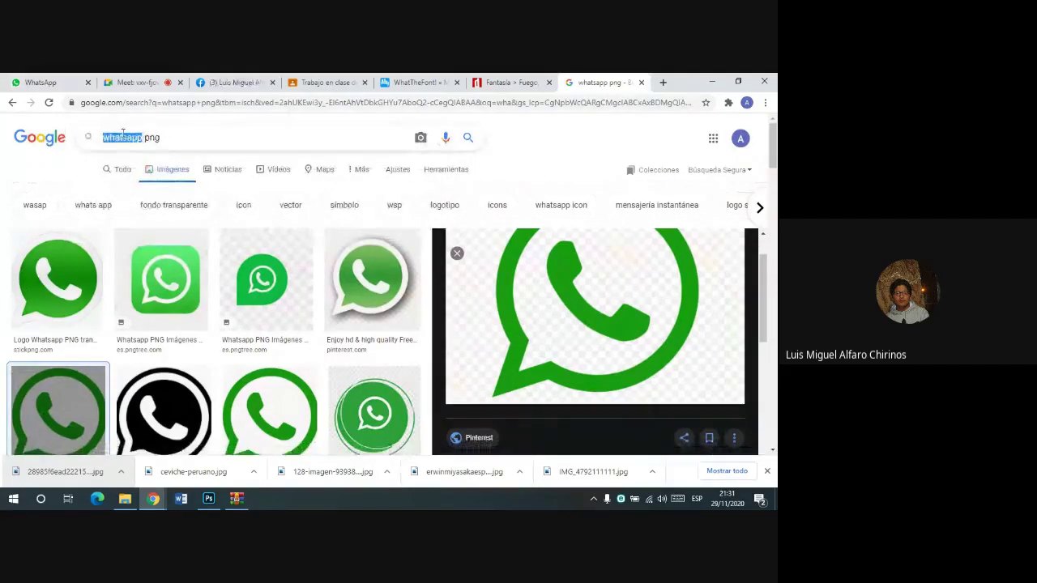
key("BackSpace")
type("book")
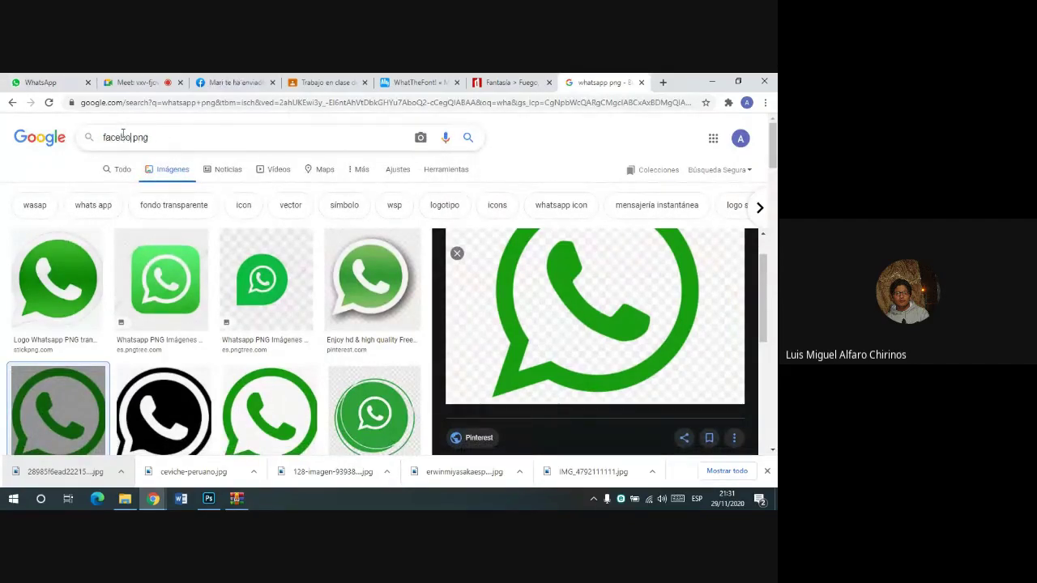
key("Return")
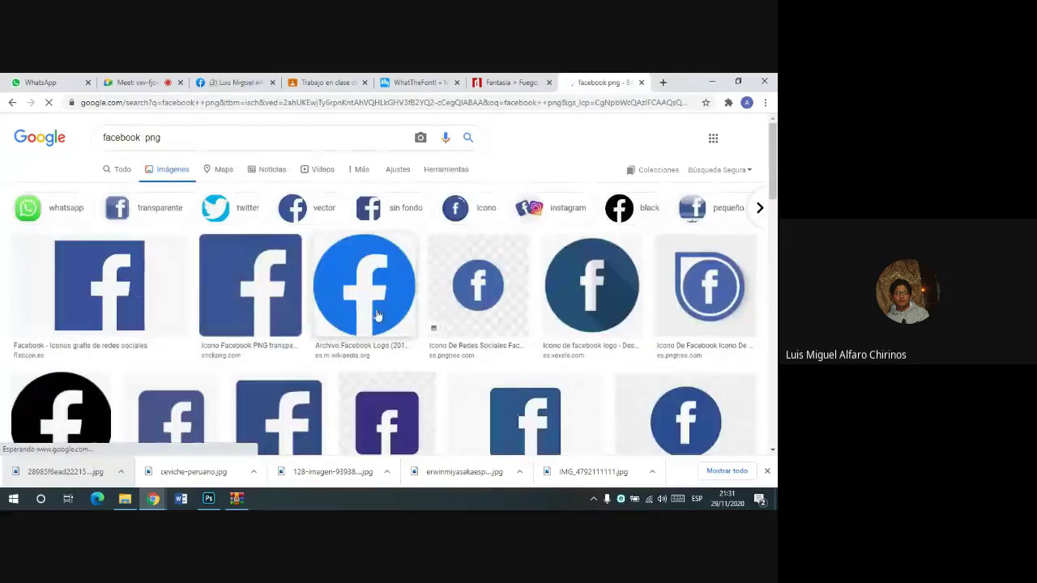
- Save the round blue Facebook logo and send it in the chat
scroll(384, 247, "down", 1)
left_click(384, 247)
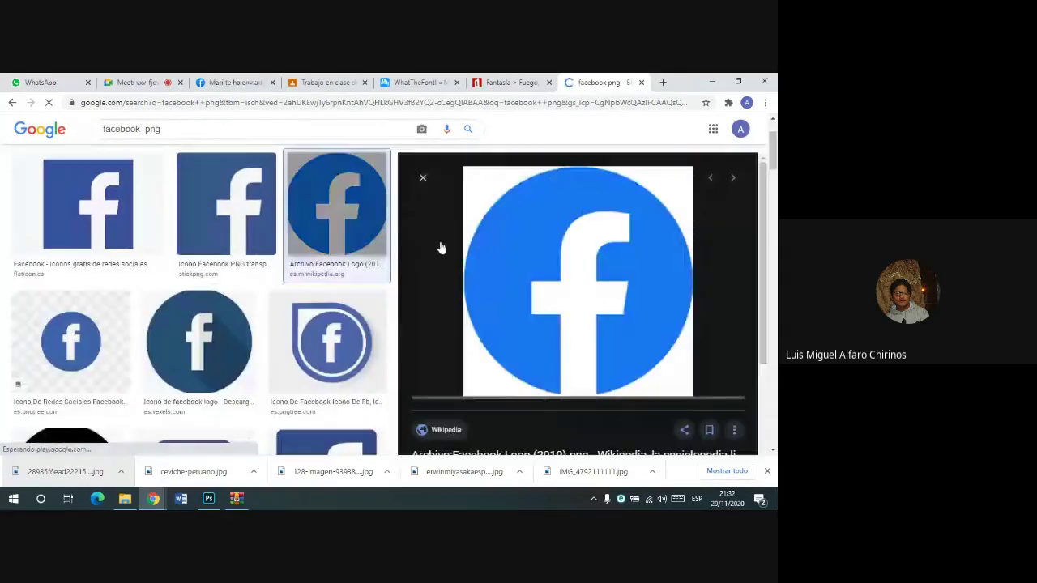
right_click(550, 253)
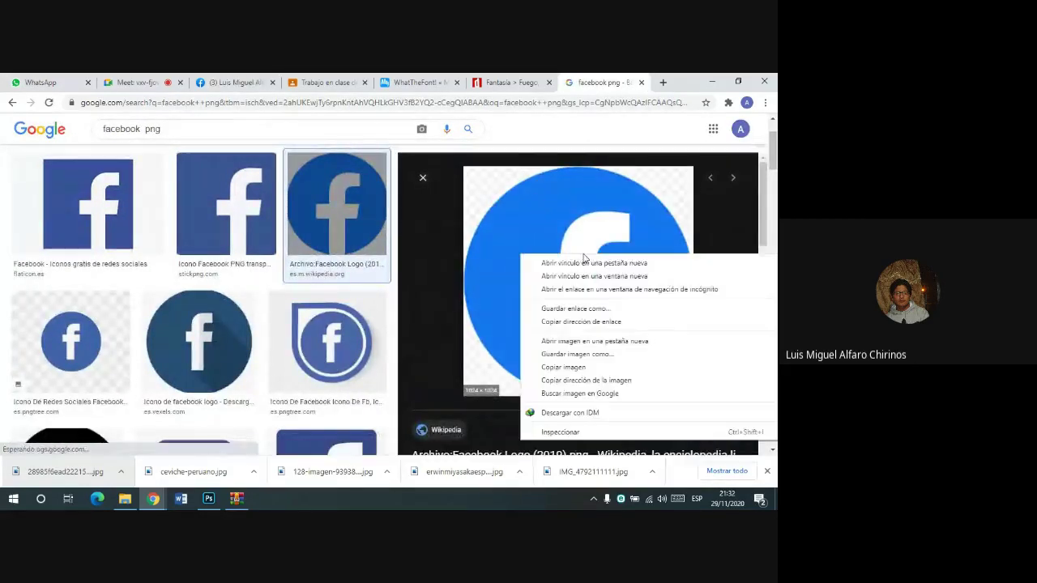
left_click(574, 361)
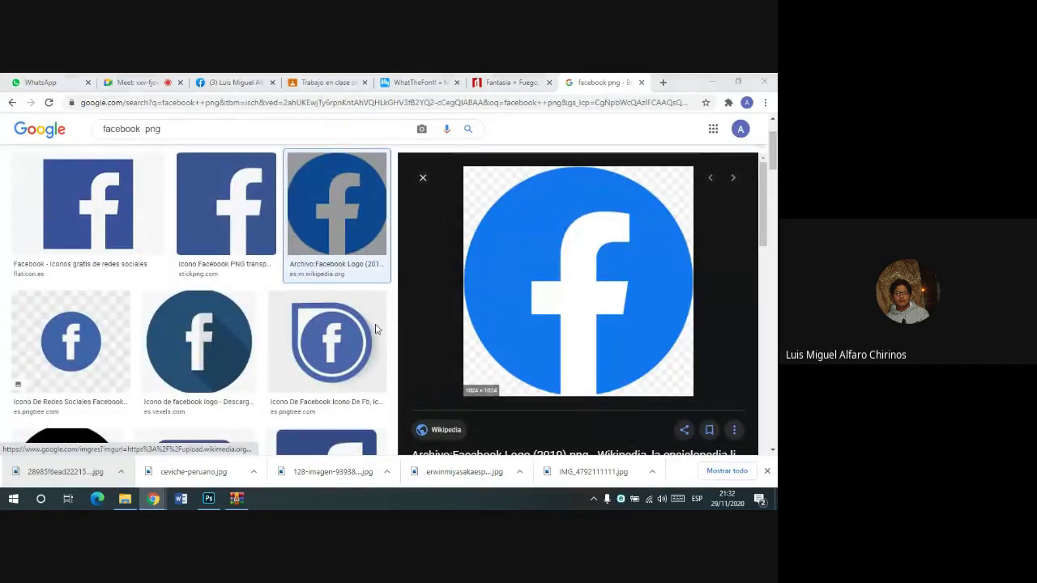
left_click(294, 328)
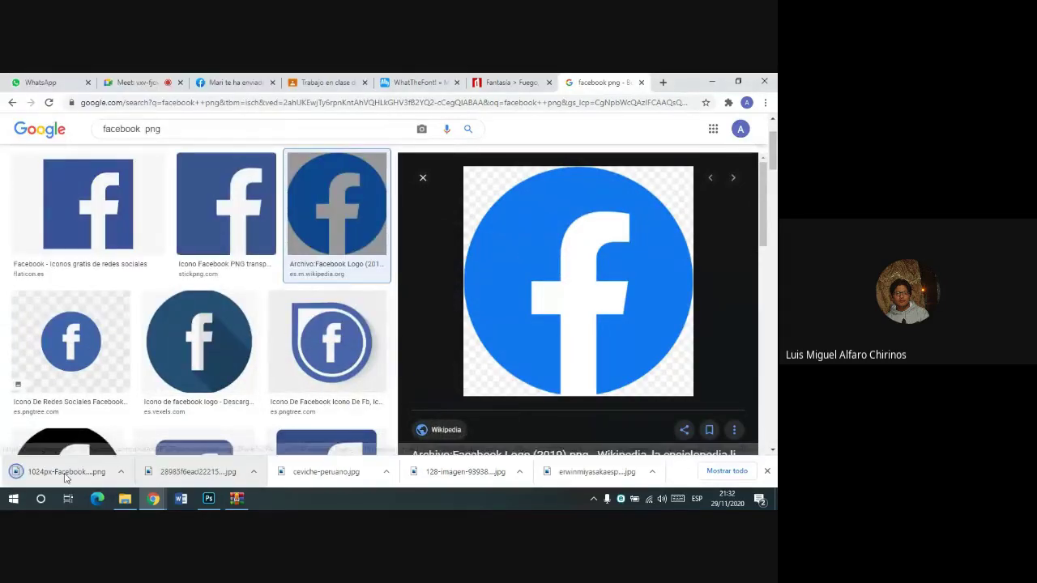
mouse_move(79, 462)
left_mouse_down()
mouse_move(223, 467)
mouse_move(453, 268)
left_mouse_up()
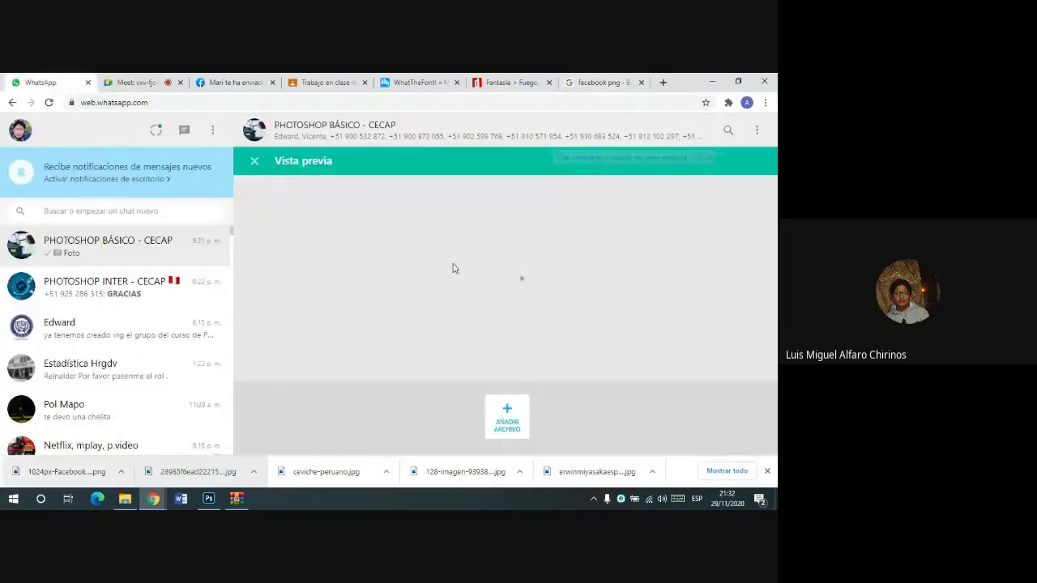
left_click(739, 387)
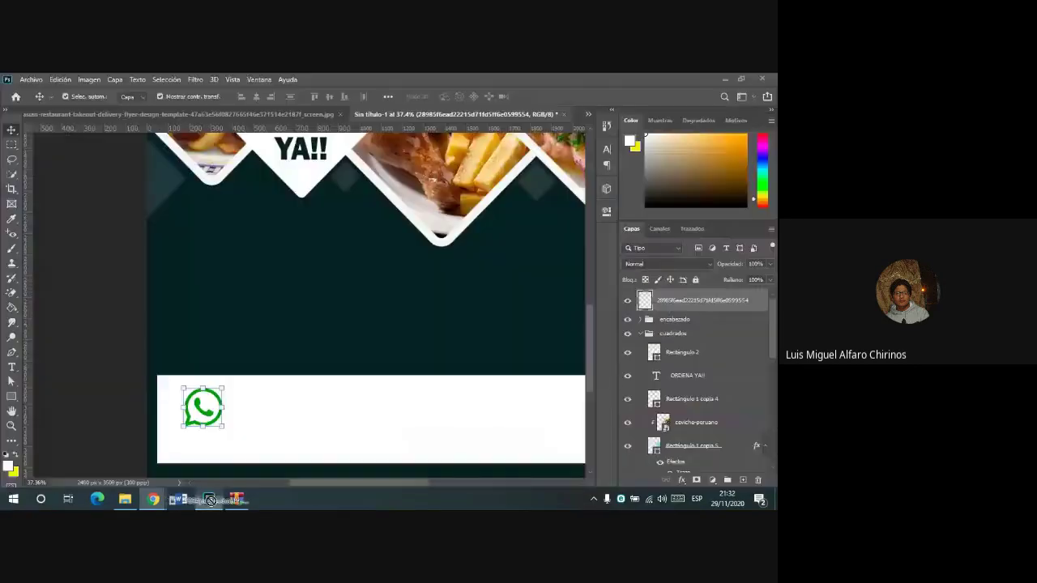
- Place the Facebook logo on the flyer and shrink it to about 9%
left_click_drag(208, 499, 302, 310)
left_click(630, 97)
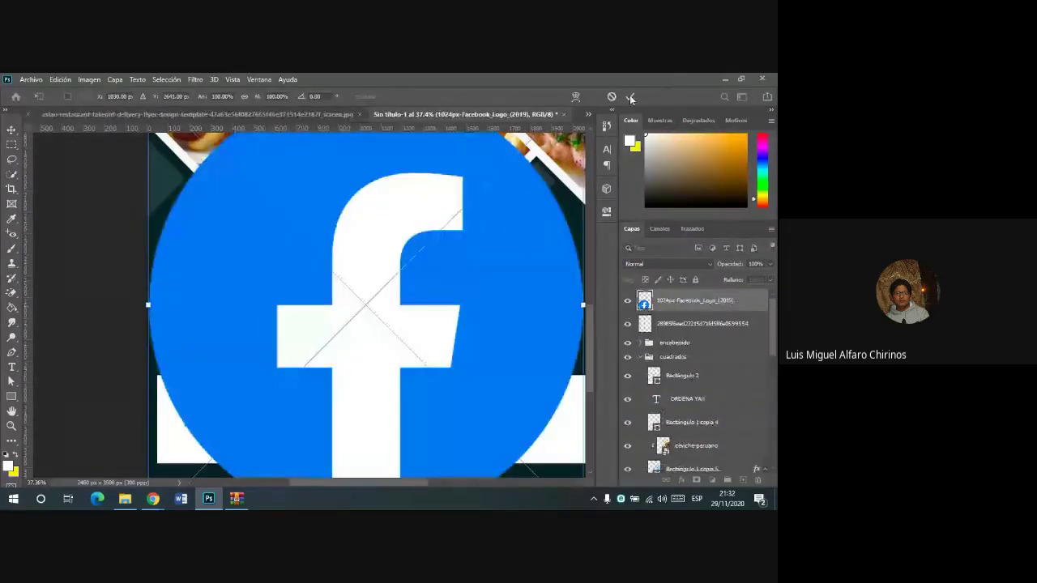
left_click(630, 97)
scroll(537, 363, "down", 4)
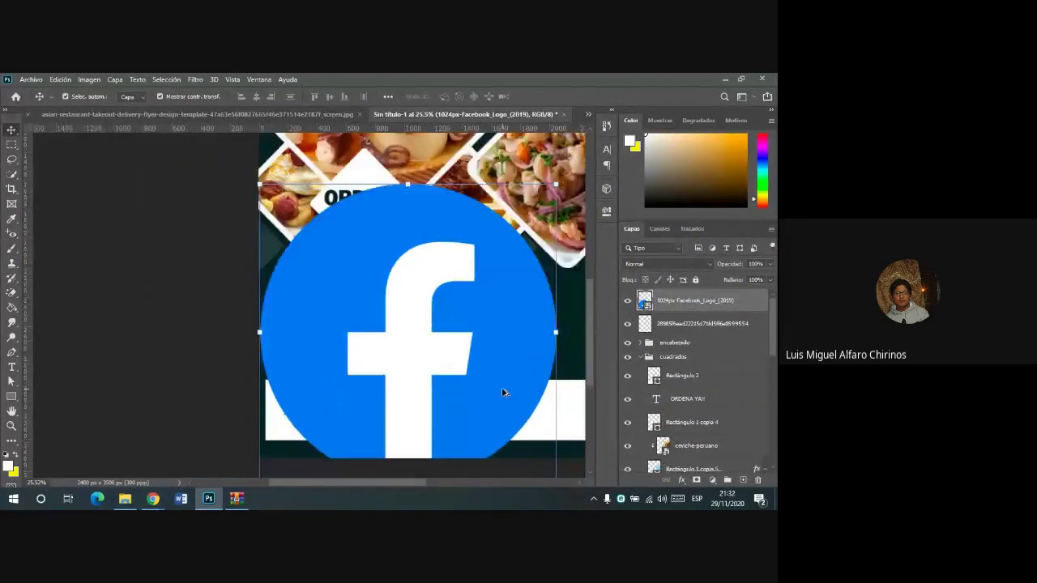
left_click_drag(544, 458, 356, 298)
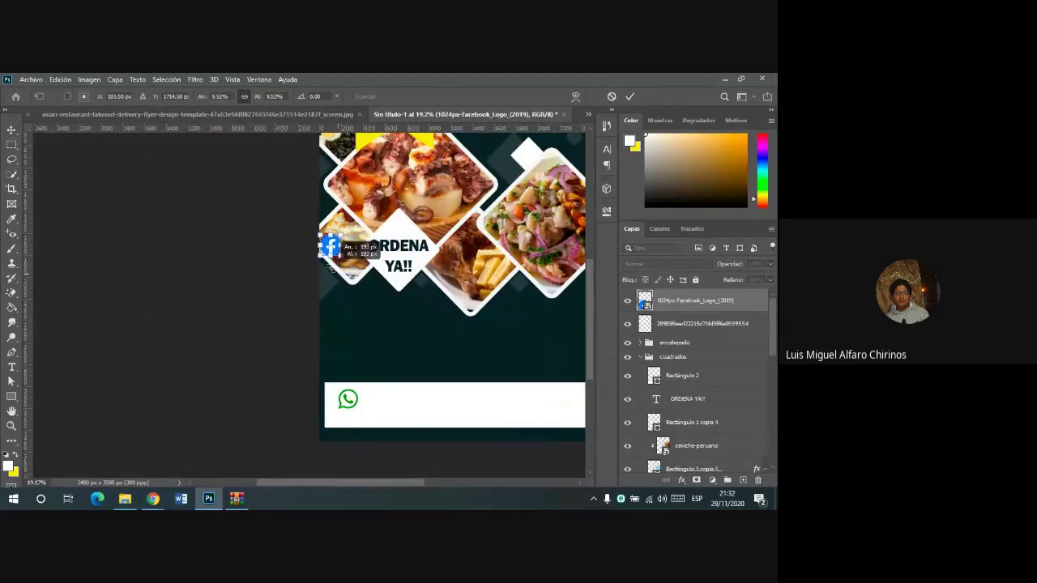
left_click_drag(356, 298, 340, 255)
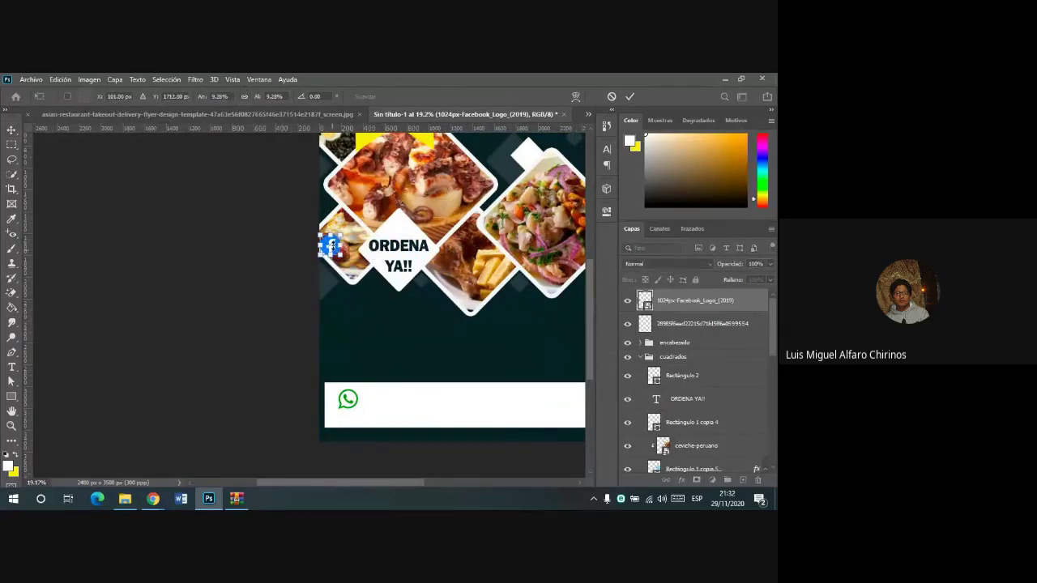
left_click(629, 97)
- Move the Facebook icon beside the WhatsApp icon and level it in the footer bar
left_click_drag(334, 243, 375, 401)
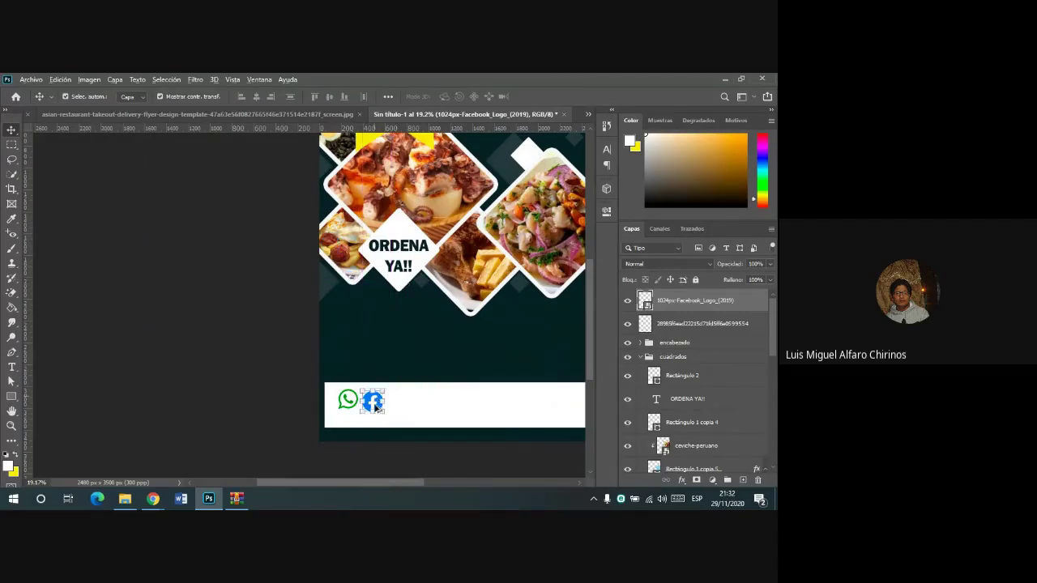
scroll(389, 432, "up", 3)
left_click(319, 371)
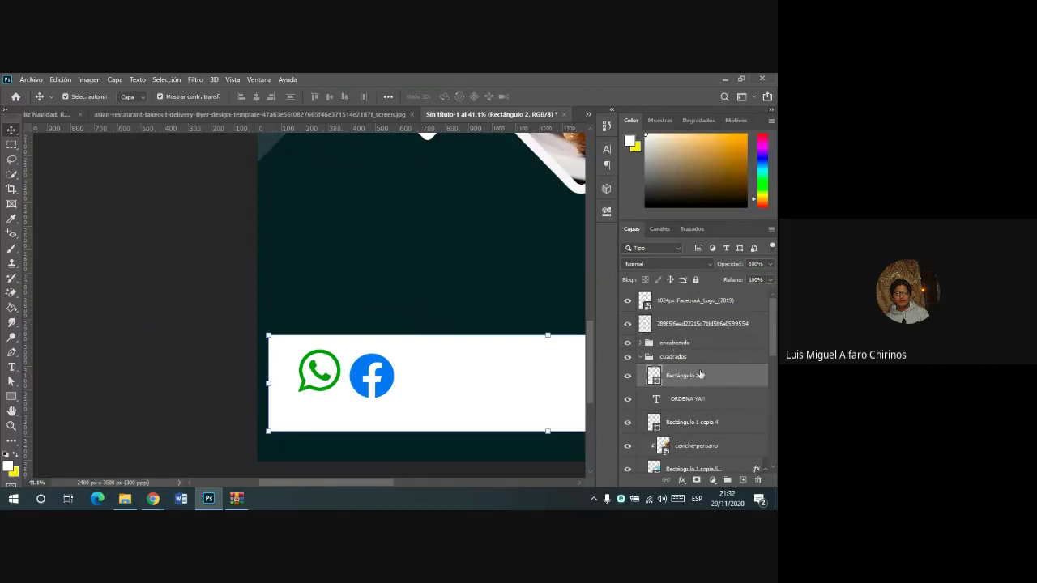
left_click(700, 324)
left_click(693, 301)
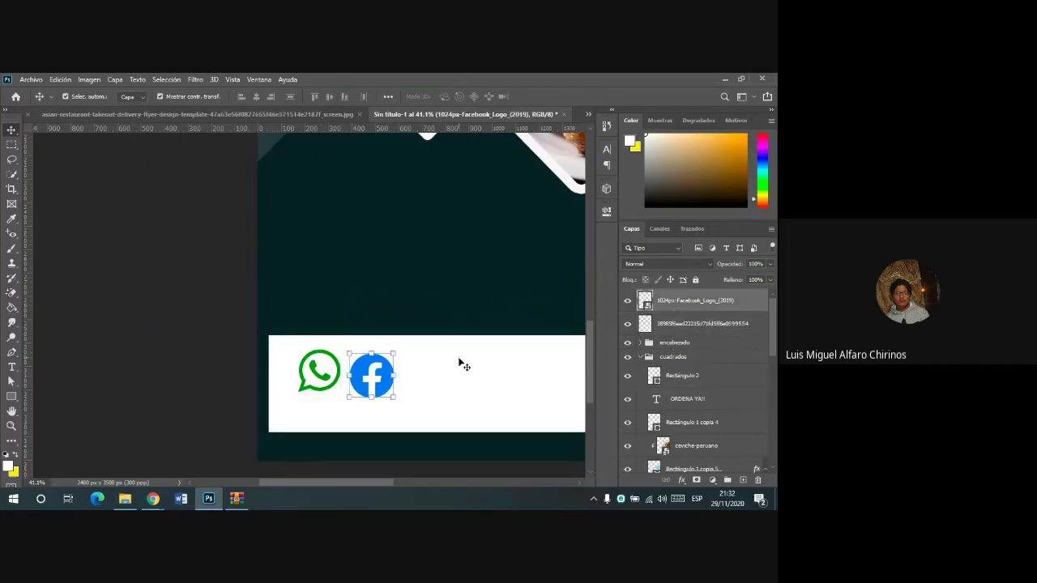
left_click_drag(360, 370, 377, 366)
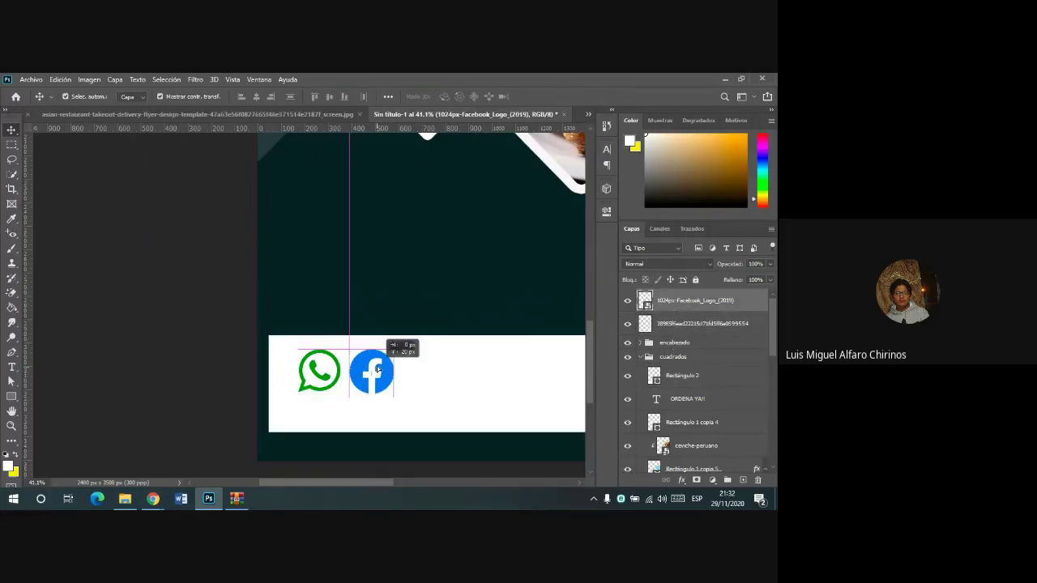
left_click(460, 374)
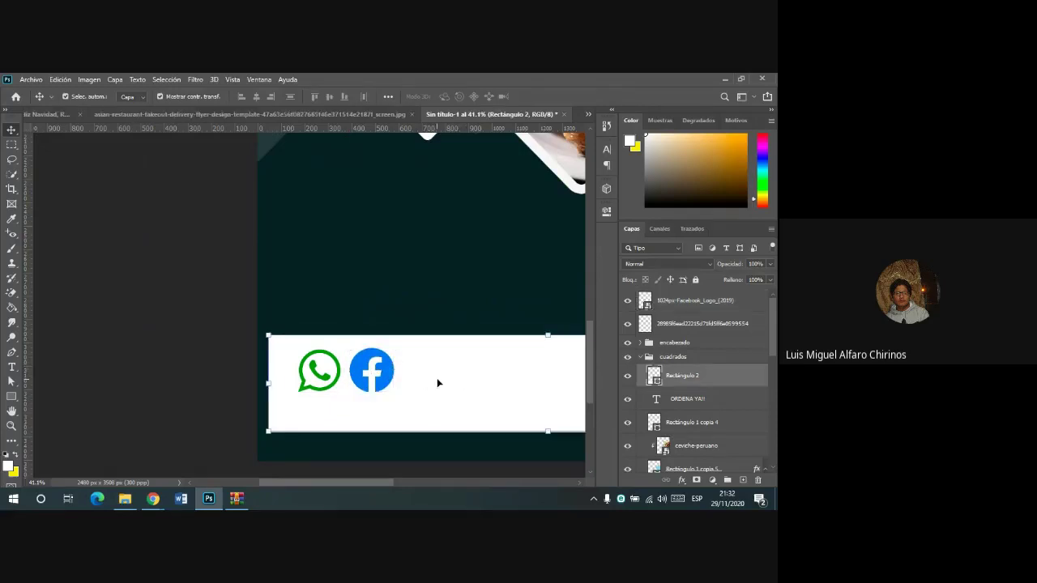
- Back in the browser, change the Google Images query from 'facebook png' to 'twitter png' and search
mouse_move(153, 498)
left_click(93, 451)
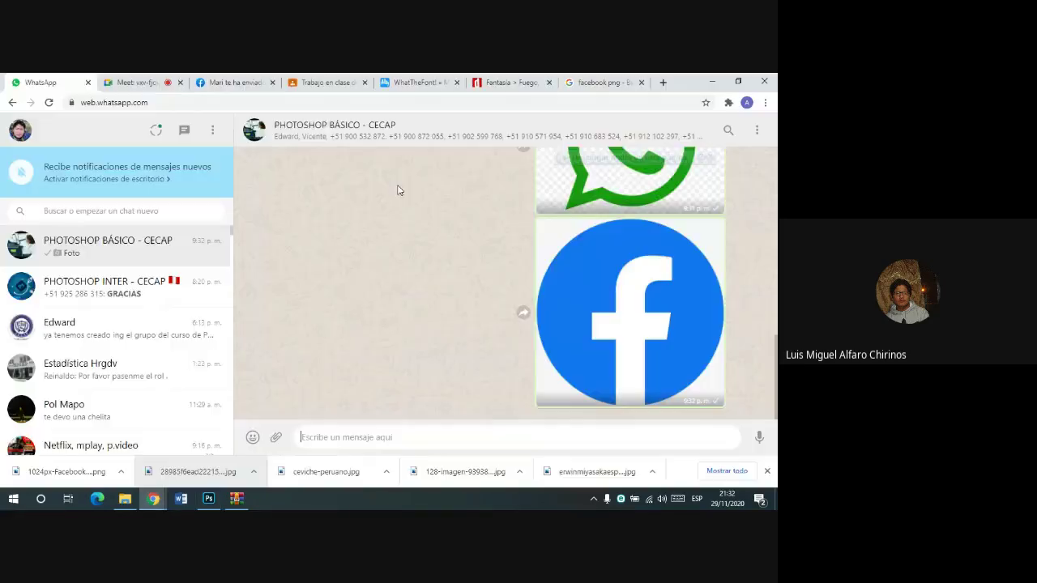
left_click_drag(630, 312, 173, 184)
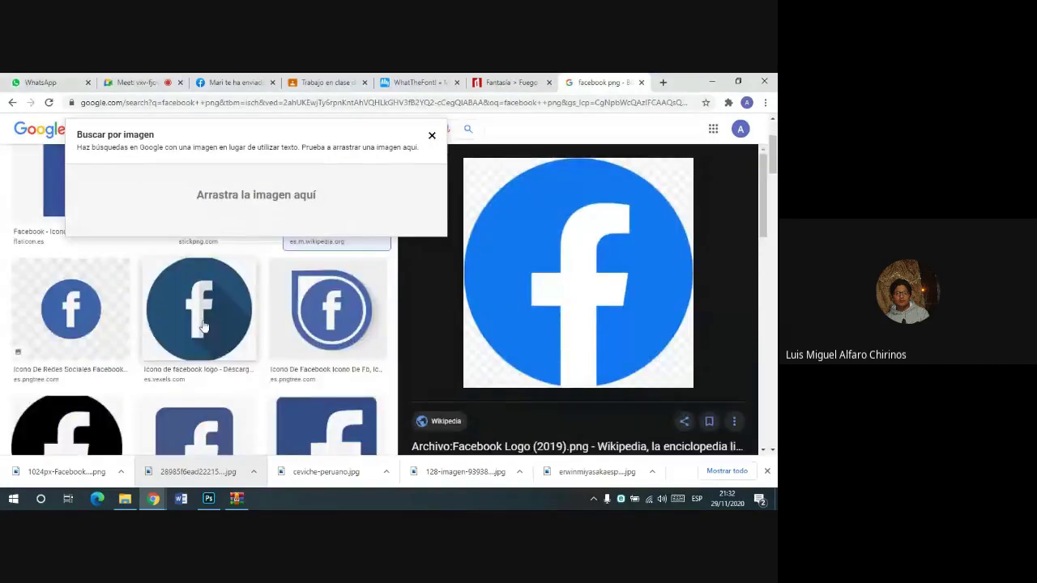
left_click(431, 144)
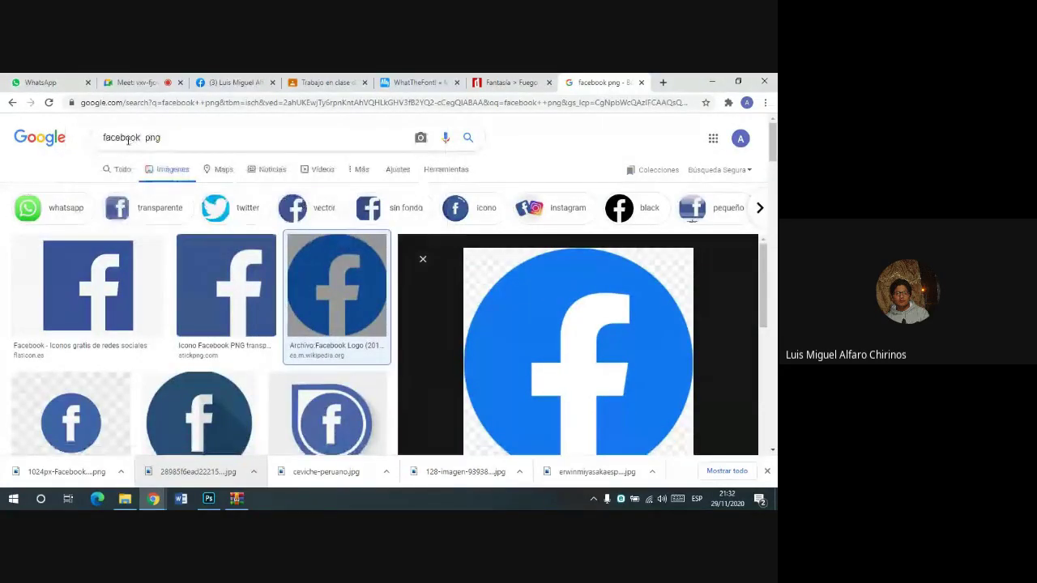
double_click(128, 139)
key("BackSpace")
type("twiter")
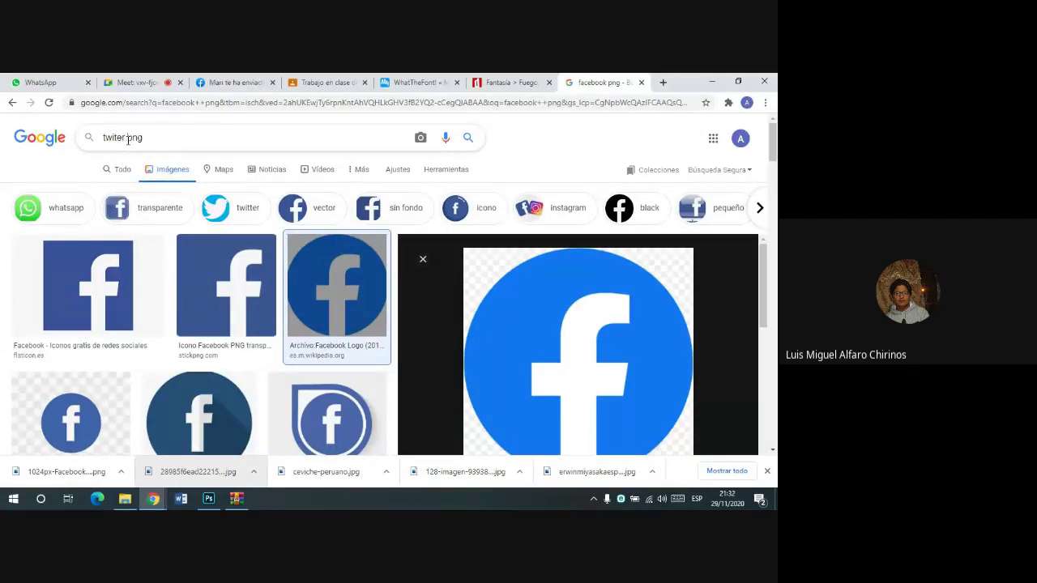
key("Return")
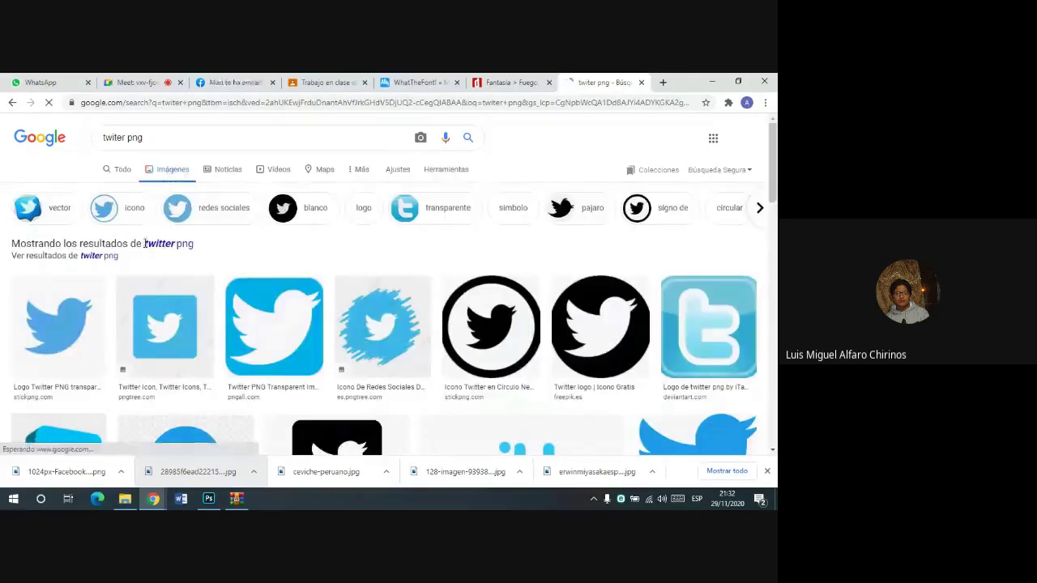
- Browse the circular Twitter logos and save the Social Media Logo result with Guardar imagen como
scroll(215, 275, "down", 3)
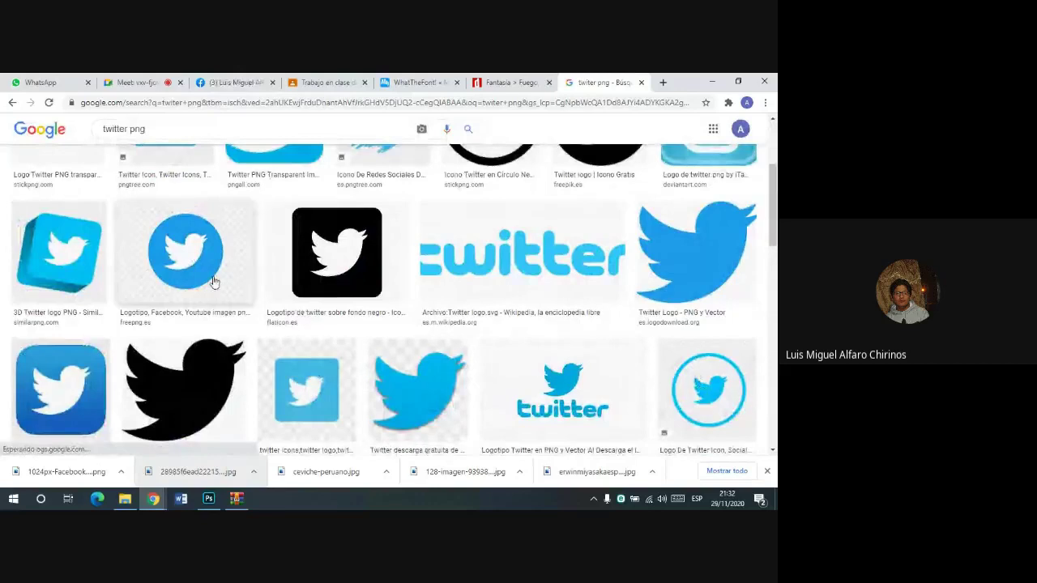
left_click(704, 409)
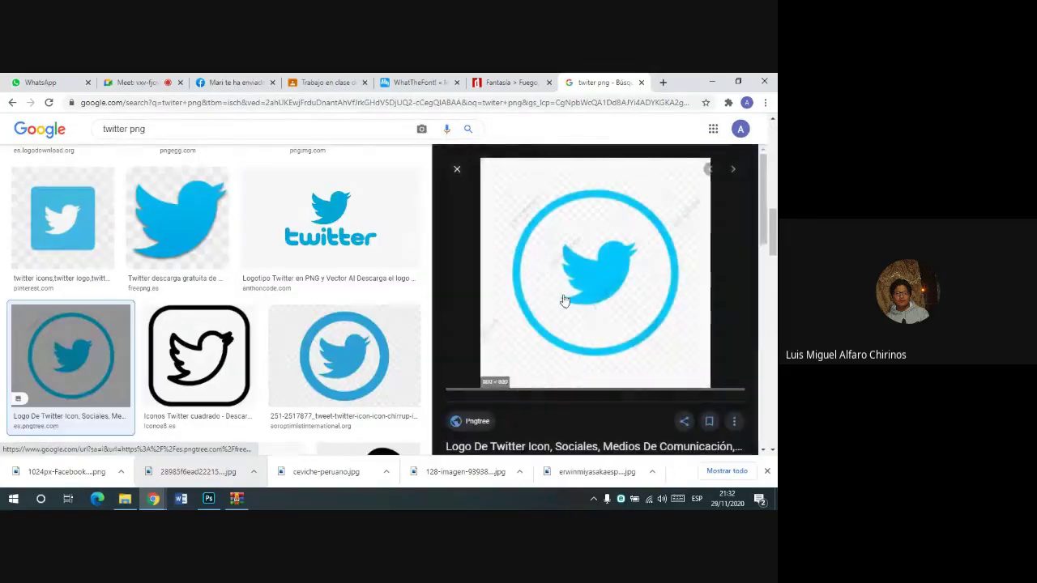
scroll(296, 249, "down", 3)
left_click(296, 248)
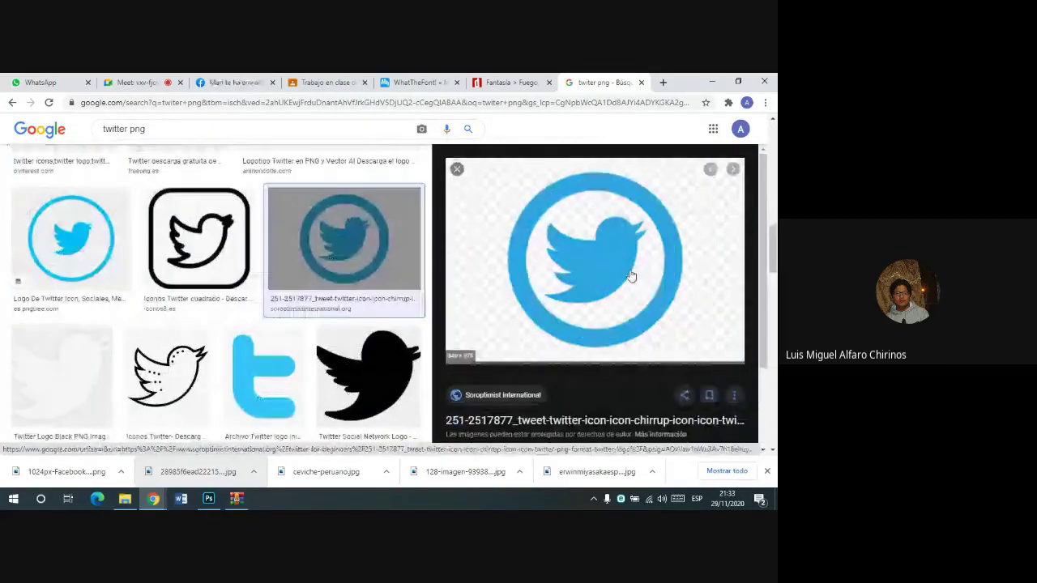
scroll(639, 249, "down", 2)
scroll(639, 249, "down", 2)
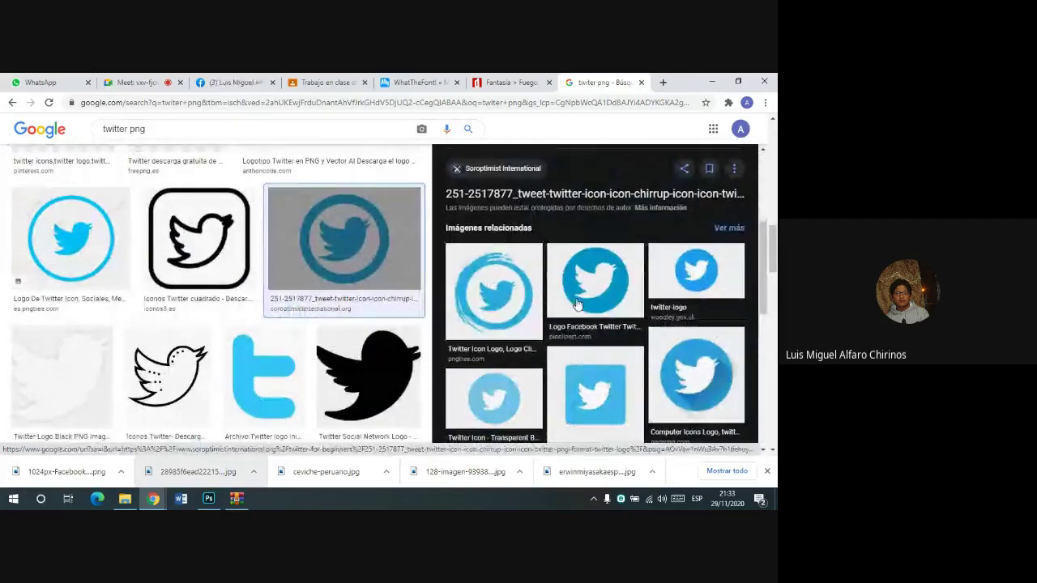
scroll(704, 281, "down", 2)
scroll(727, 278, "down", 2)
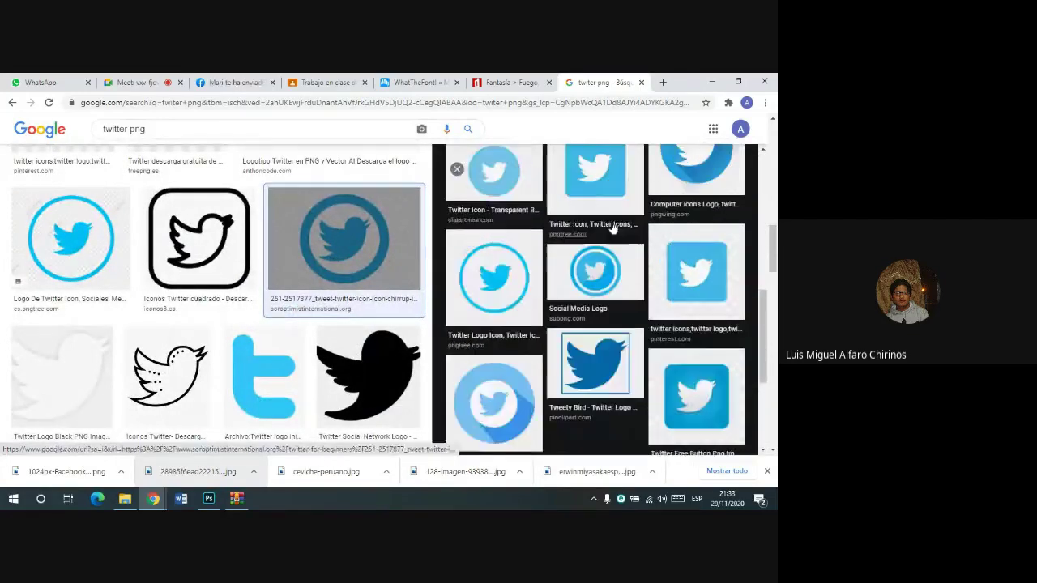
left_click(628, 278)
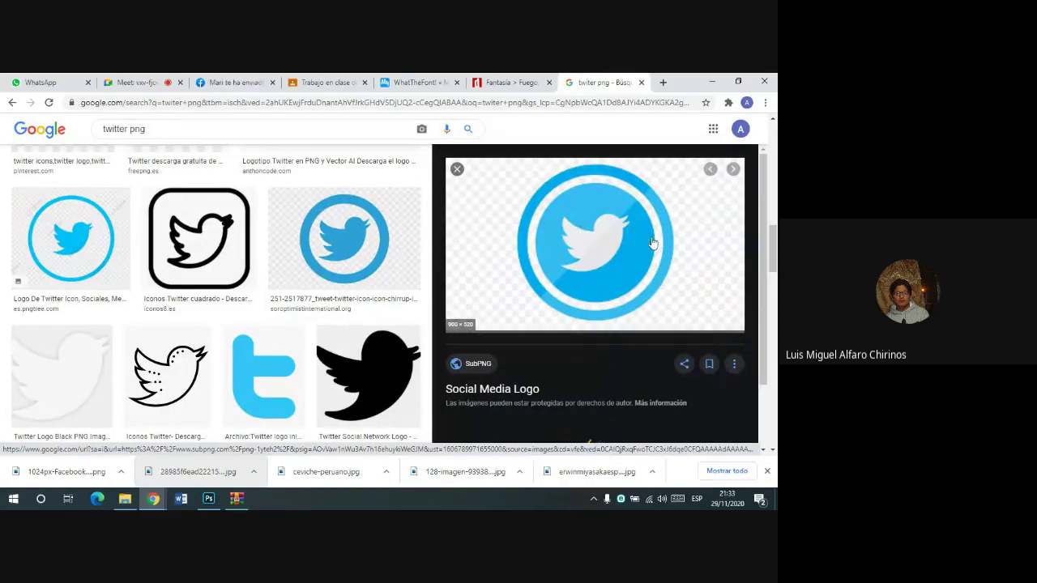
scroll(680, 243, "down", 2)
scroll(671, 243, "up", 2)
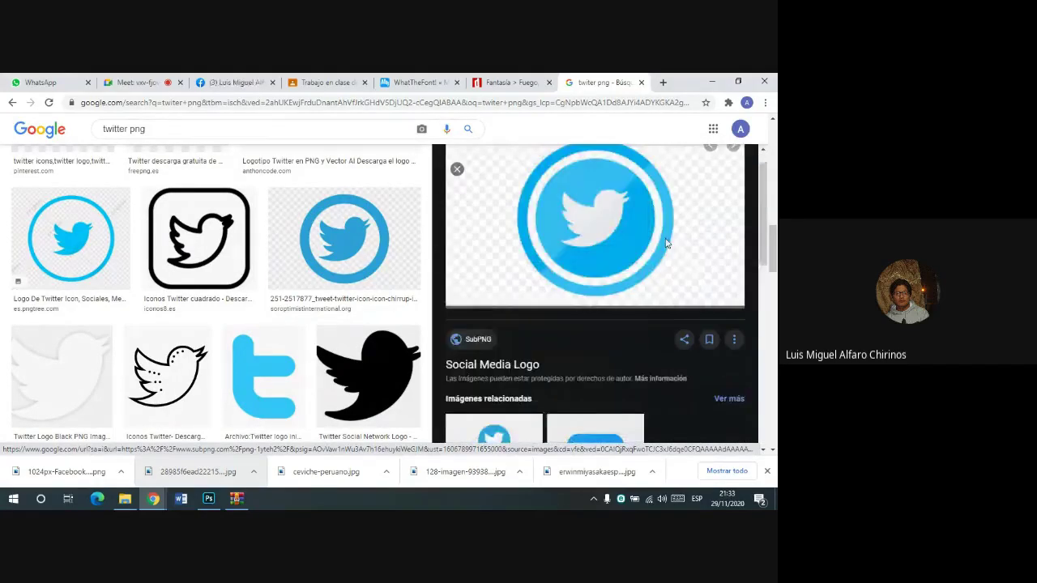
right_click(634, 238)
left_click(597, 358)
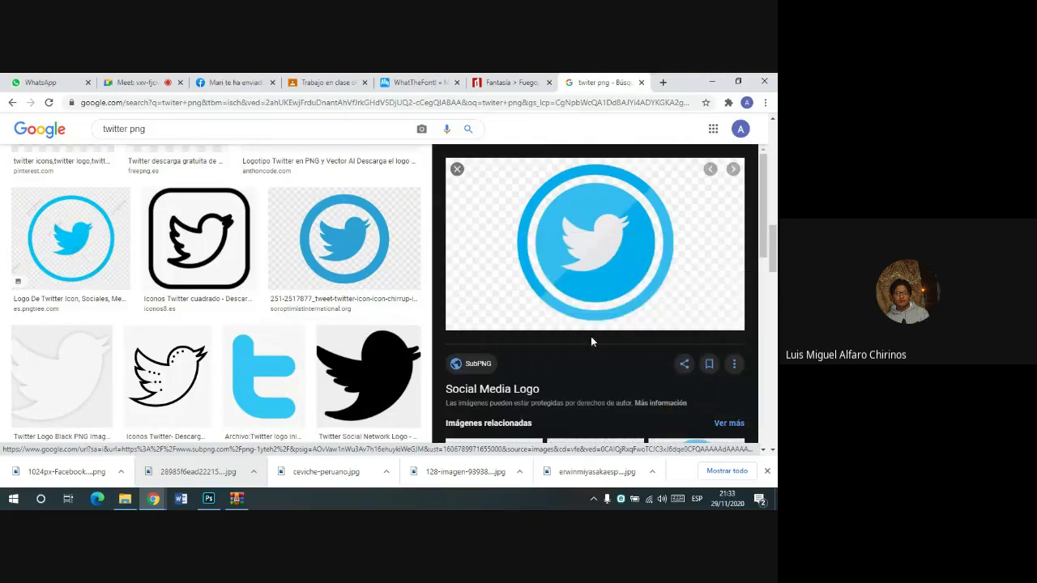
left_click(292, 326)
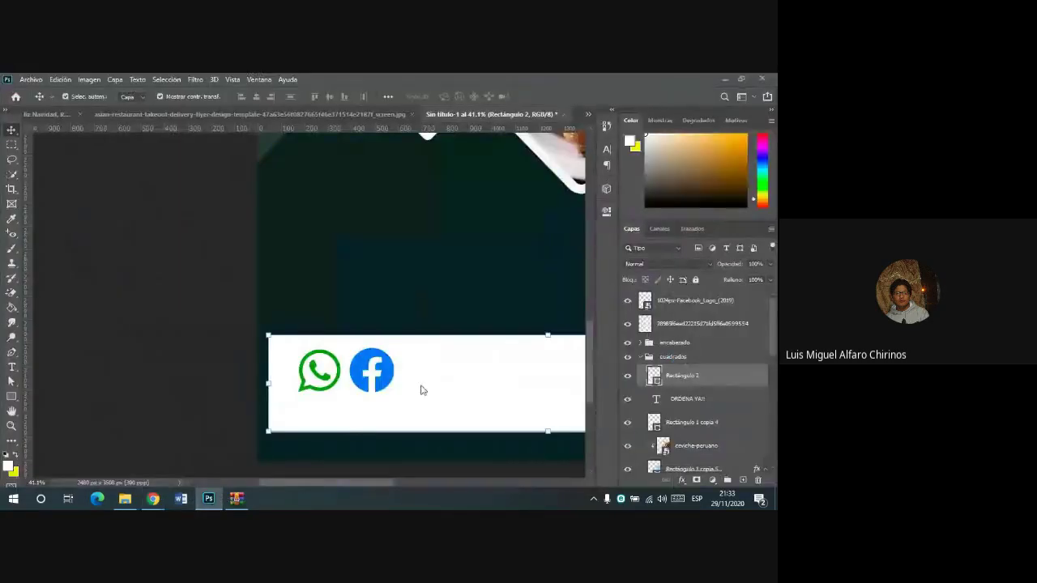
- Place the downloaded Twitter PNG on the flyer and send it in the WhatsApp chat
left_click_drag(181, 475, 419, 386)
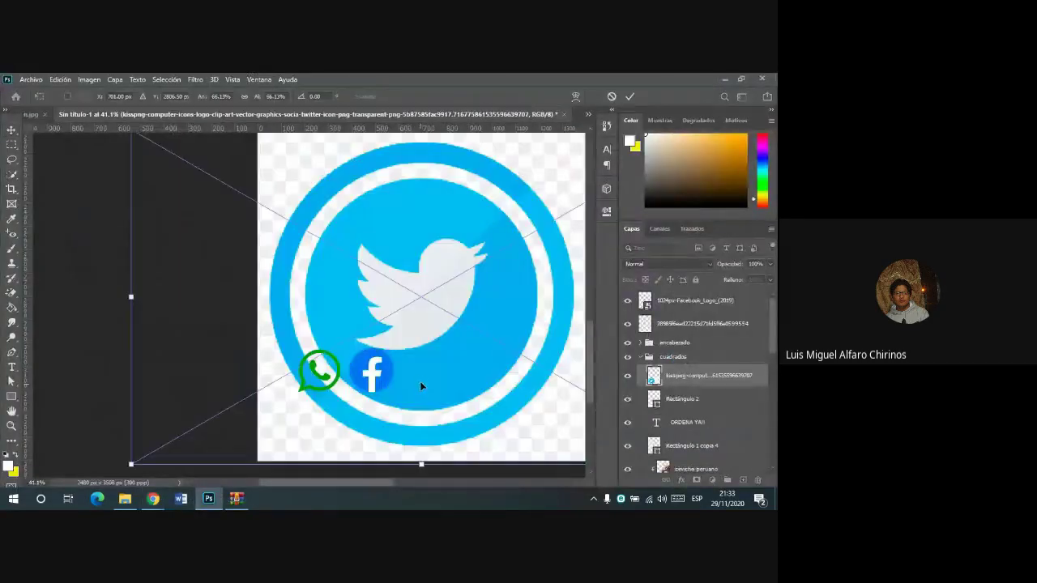
left_click(629, 98)
mouse_move(153, 498)
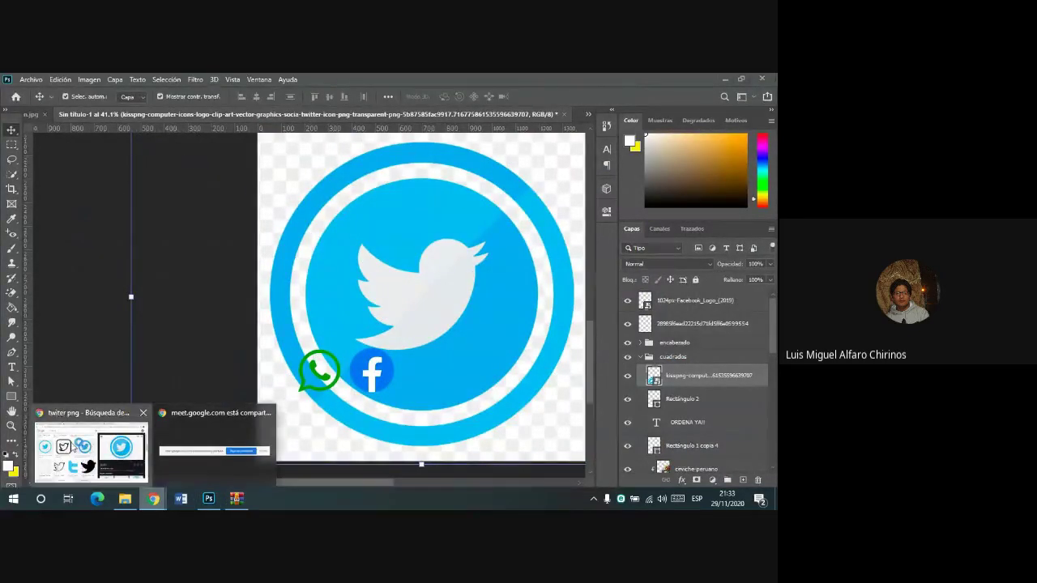
left_click(67, 450)
left_click_drag(595, 243, 719, 324)
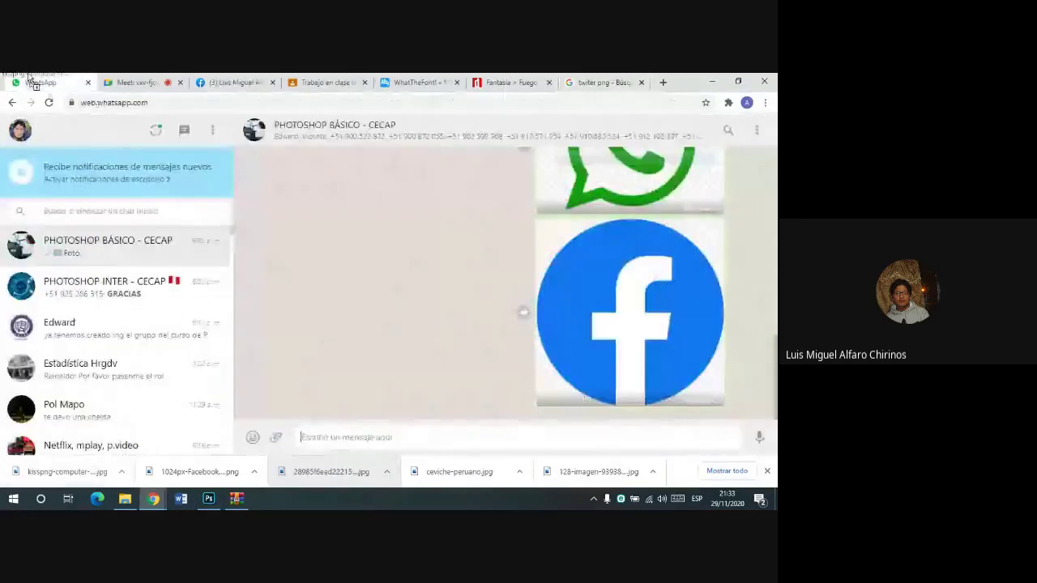
key("Return")
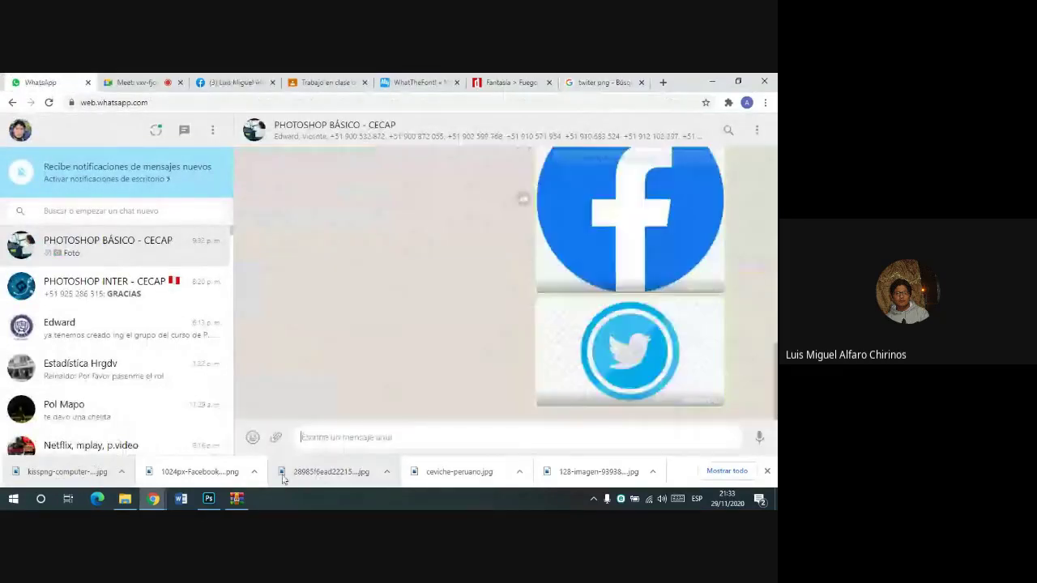
left_click(208, 498)
- Move the Twitter logo over the lower flyer and scale it to about 49%
scroll(473, 318, "down", 3)
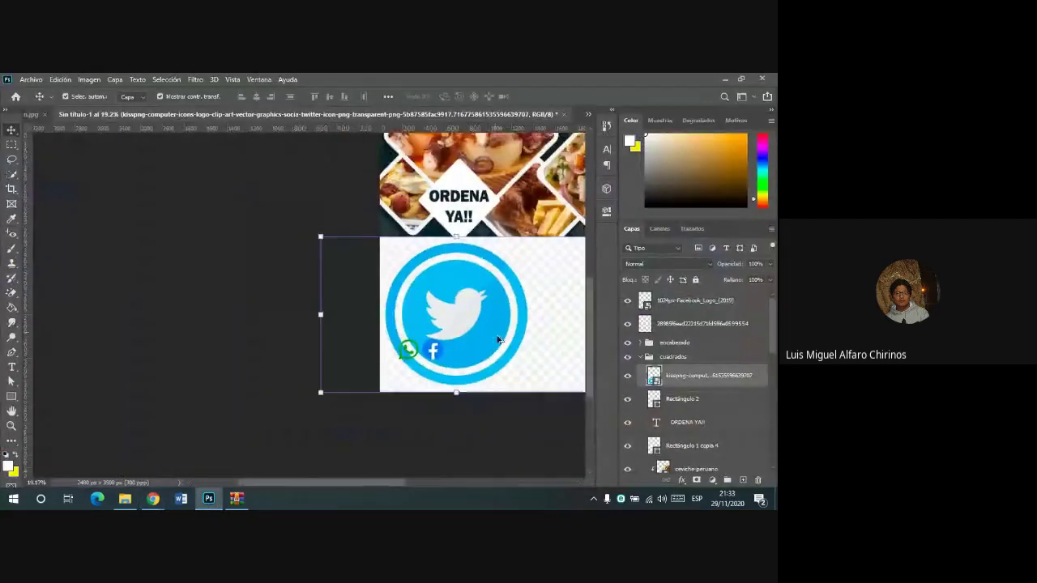
scroll(405, 364, "down", 3)
left_click_drag(348, 403, 392, 397)
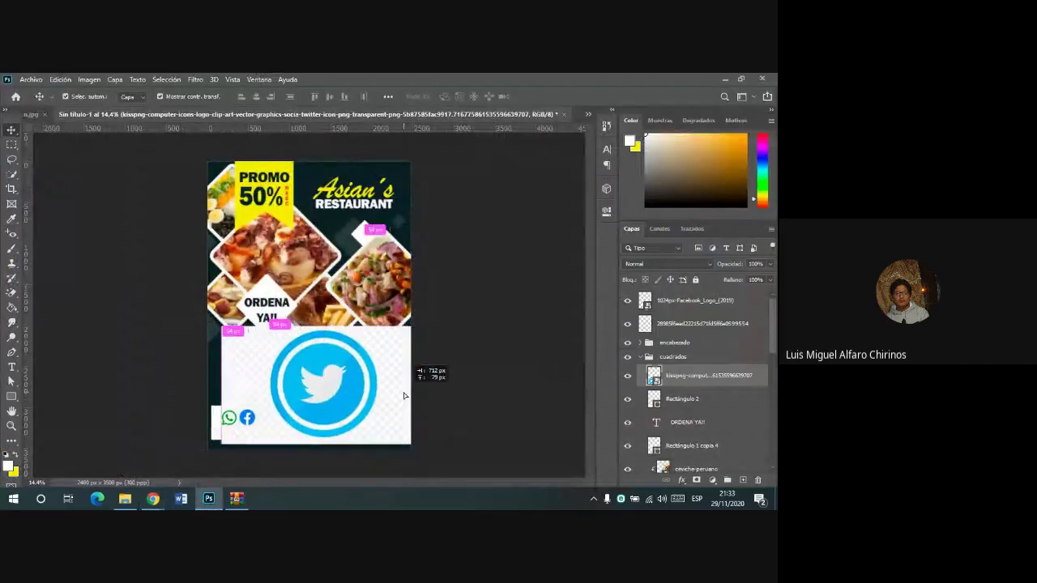
left_click_drag(410, 444, 360, 415)
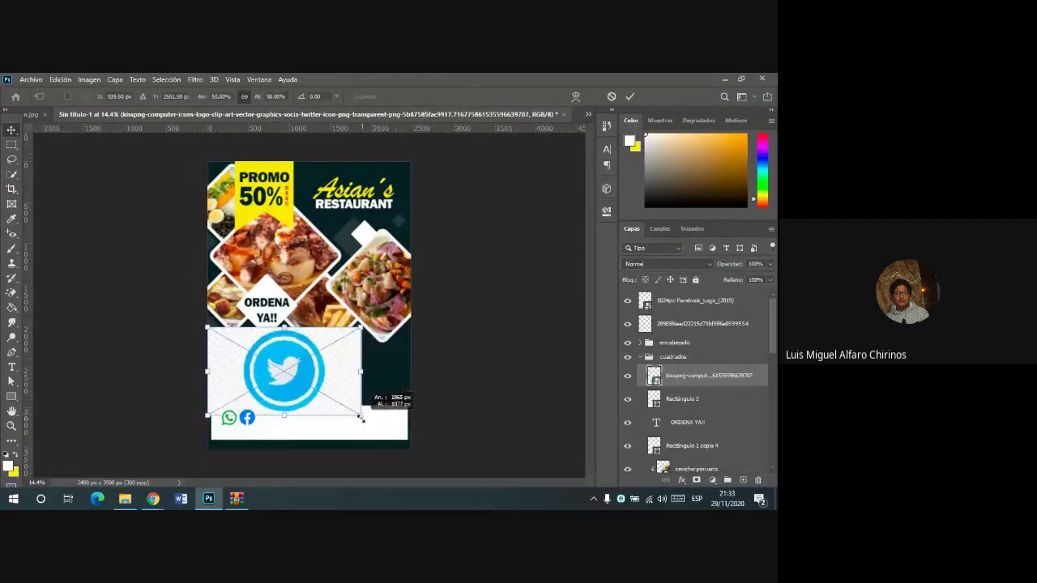
left_click_drag(284, 371, 312, 387)
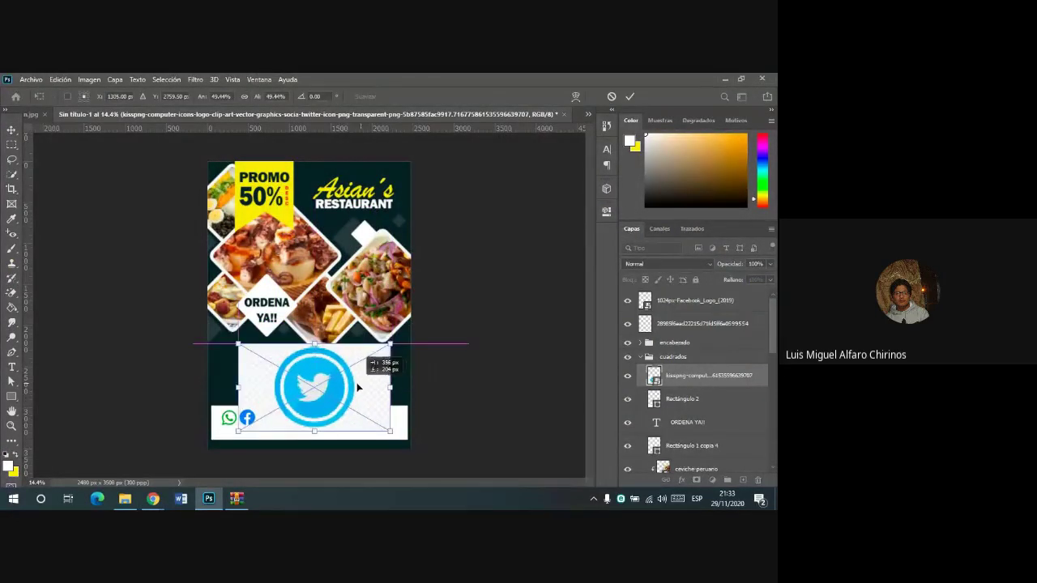
left_click(631, 97)
- Rasterize the Twitter layer and magic-erase its white background and inner white ring
left_click(12, 292)
left_click(263, 369)
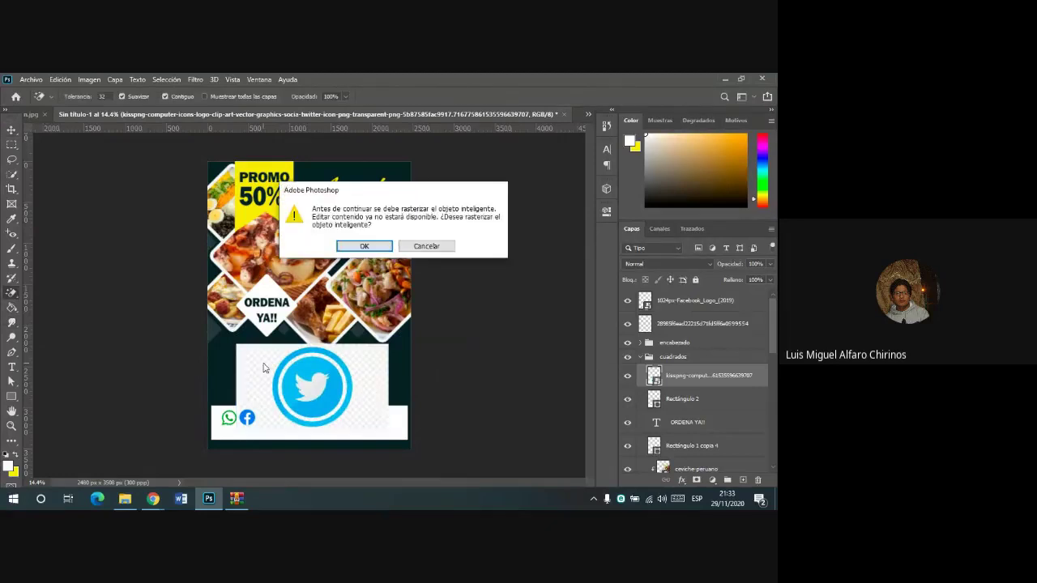
left_click(365, 246)
left_click(256, 363)
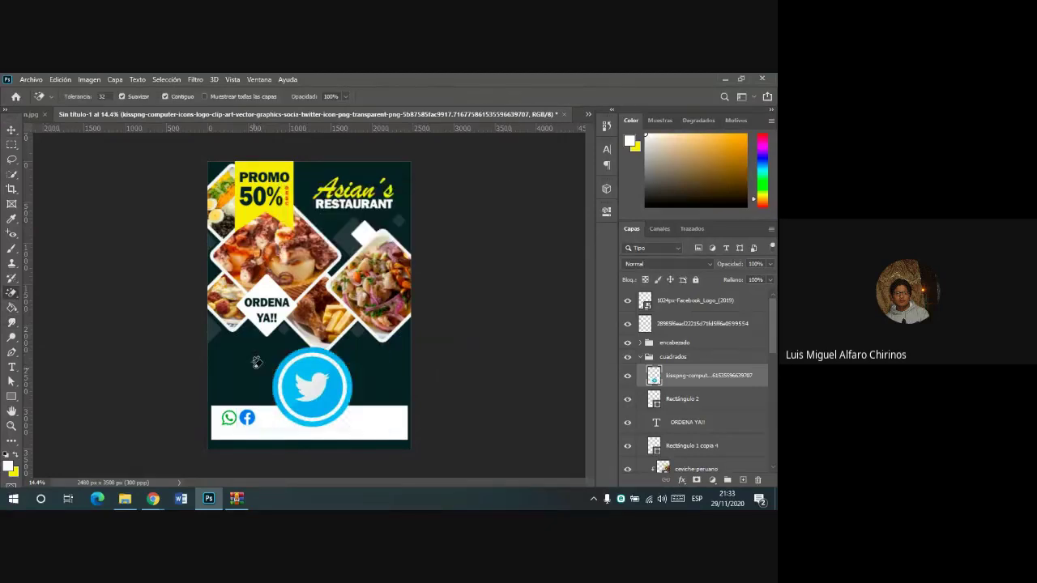
left_click(336, 361)
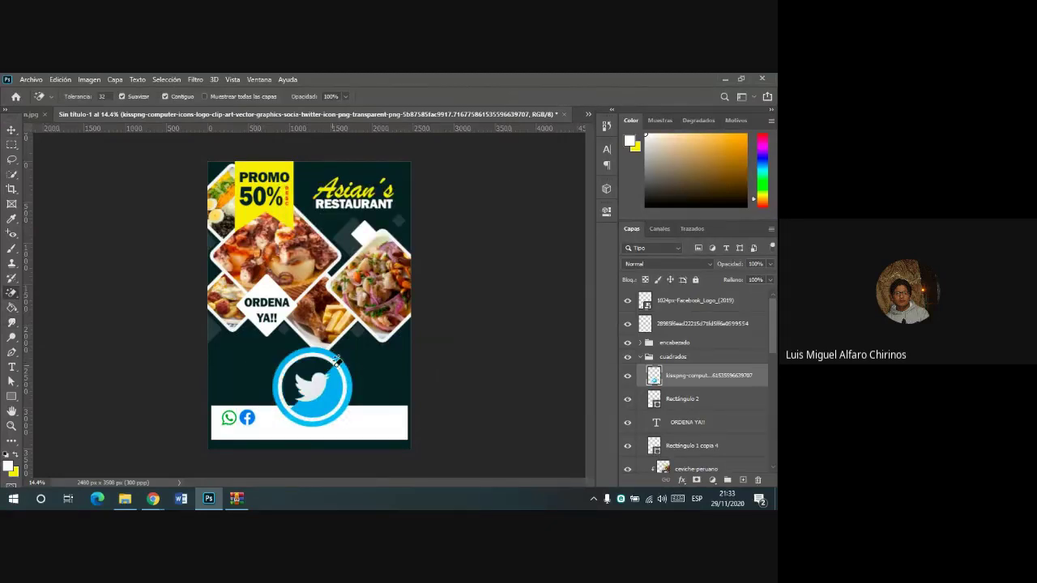
key("z")
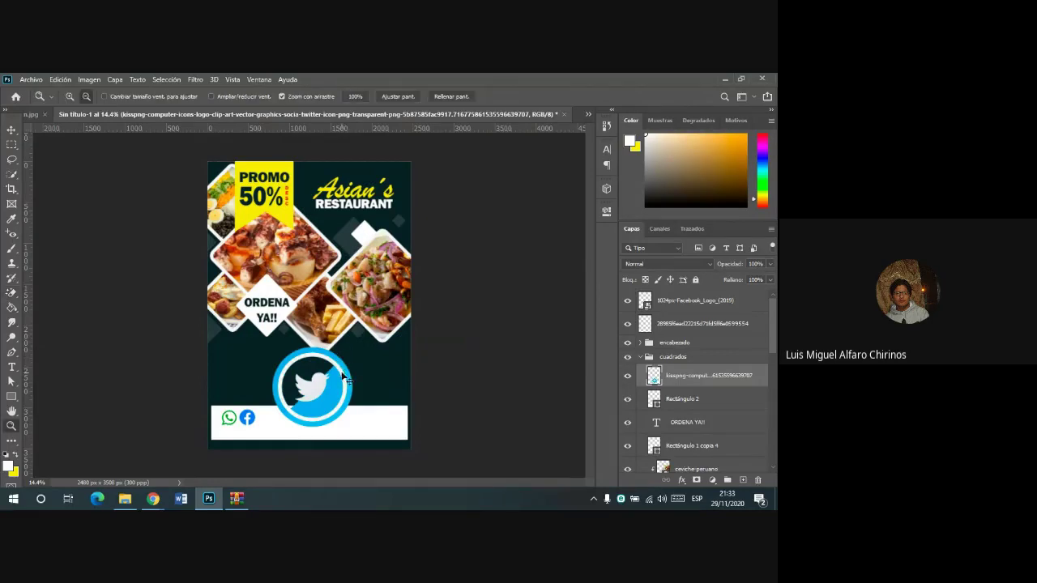
key("ctrl+z")
key("super")
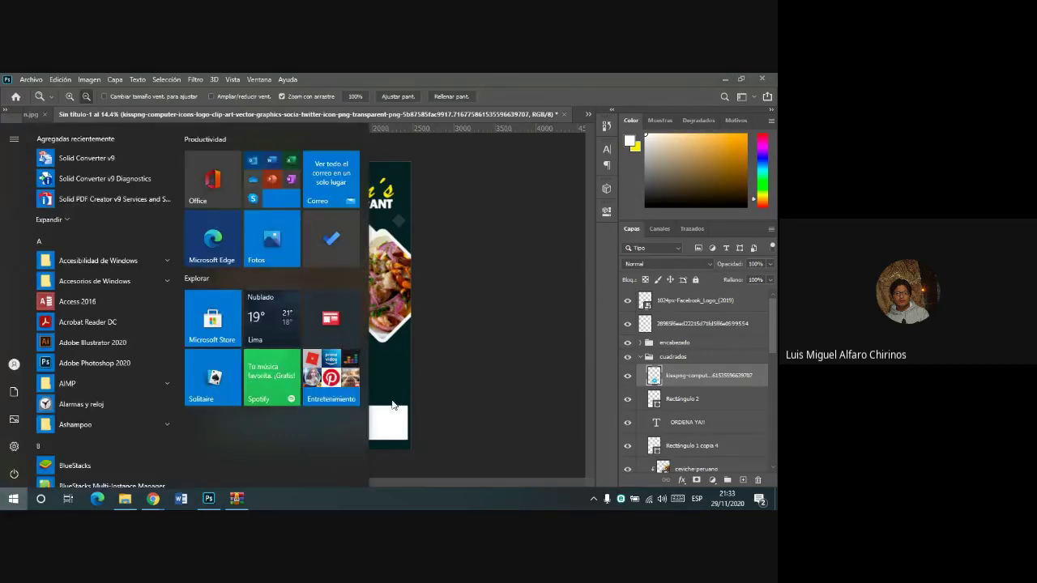
key("super")
left_click_drag(349, 394, 362, 388)
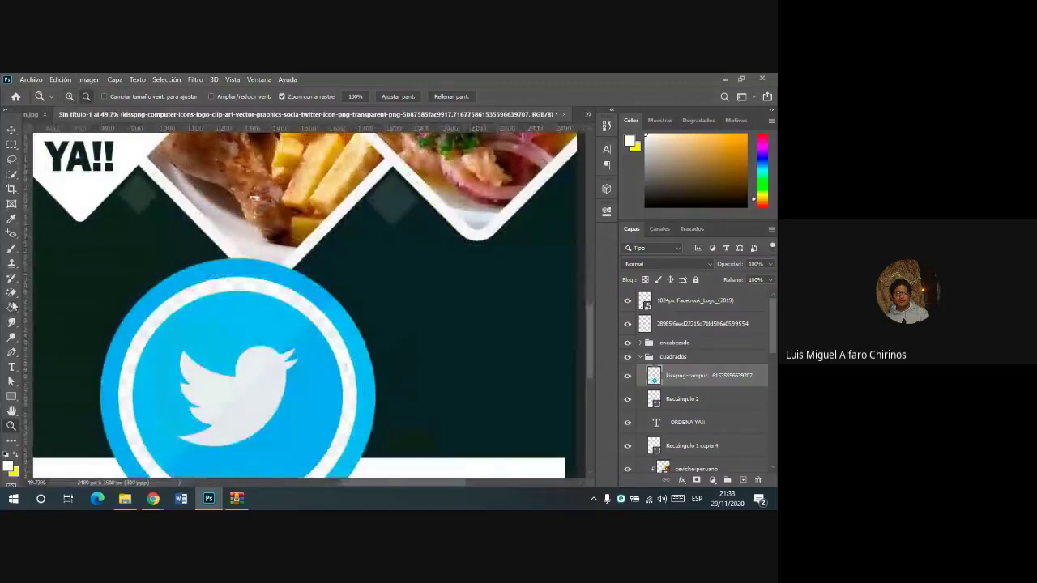
left_click(11, 293)
left_click(317, 324)
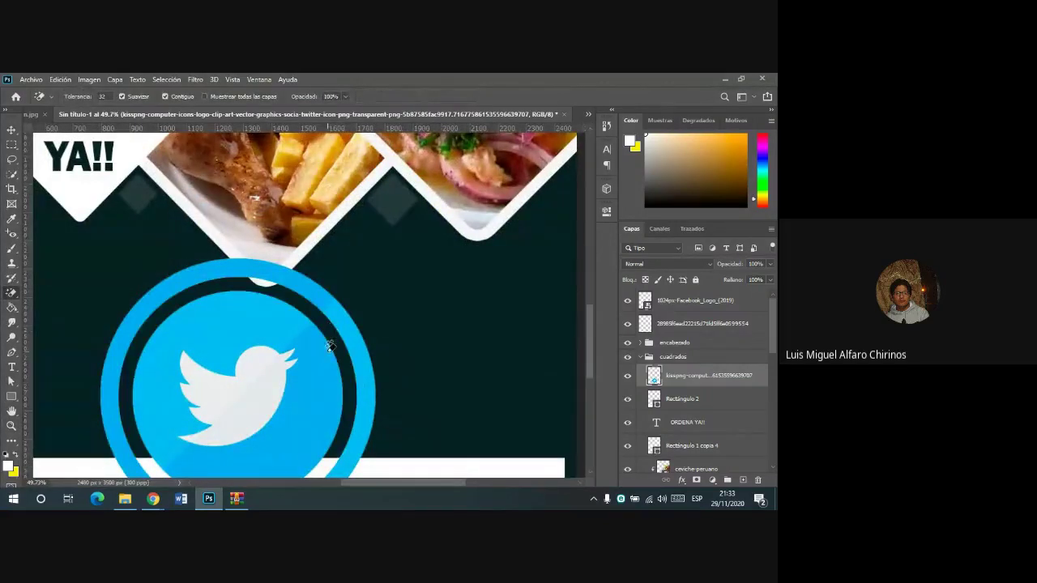
scroll(243, 324, "down", 3)
left_click(12, 130)
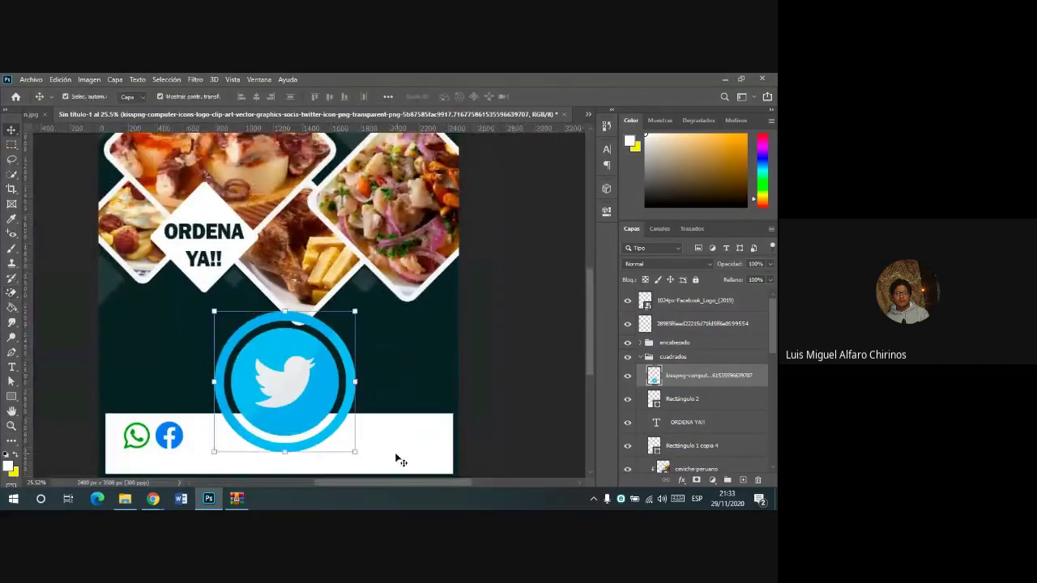
- Shrink the Twitter icon into the footer beside Facebook and stack its layer above encabezado
mouse_move(355, 454)
left_mouse_down()
mouse_move(231, 349)
mouse_move(237, 333)
mouse_move(203, 434)
left_mouse_up()
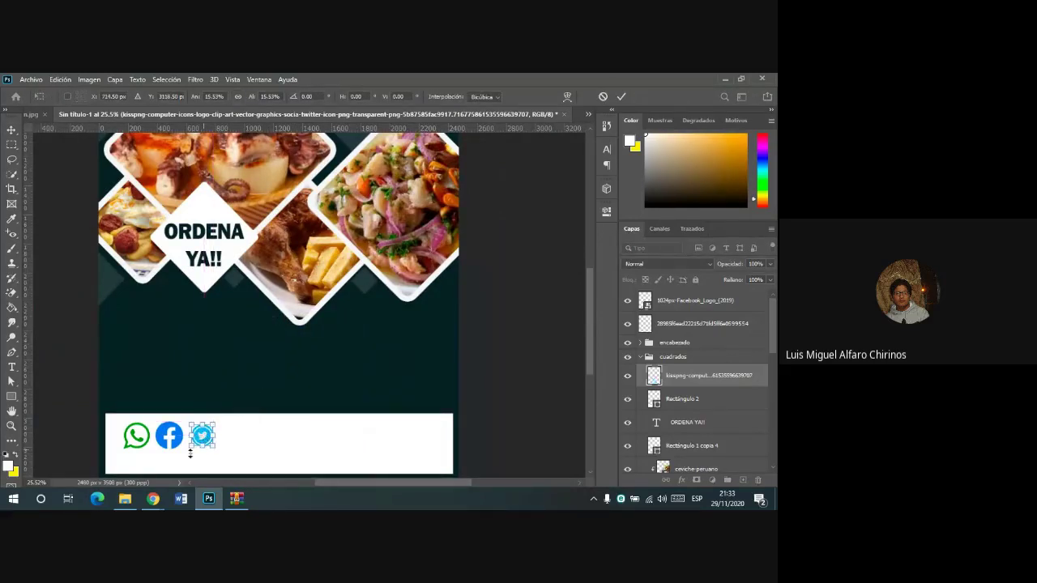
scroll(187, 460, "up", 1)
scroll(187, 460, "up", 2)
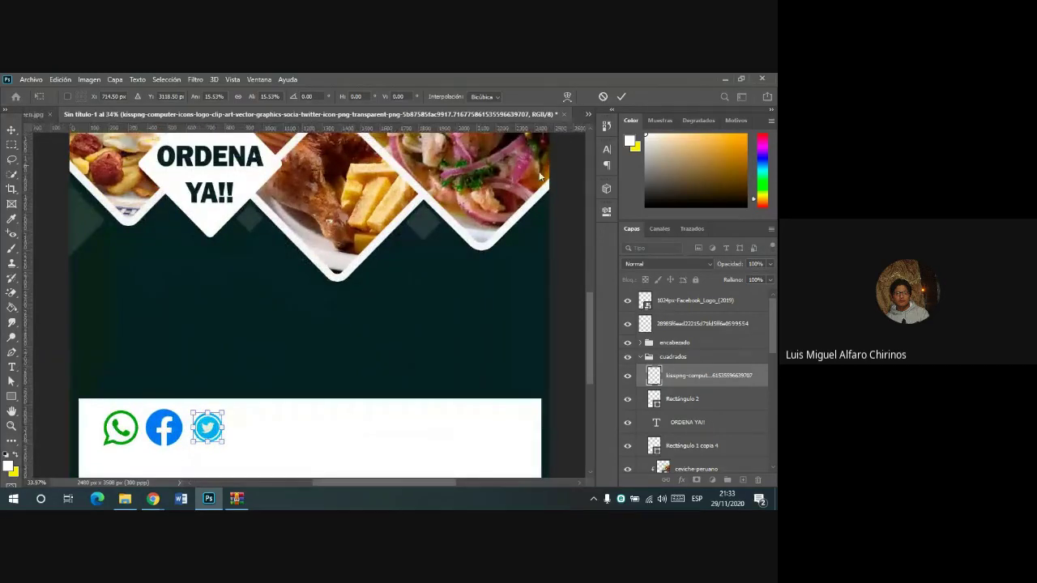
left_click(621, 96)
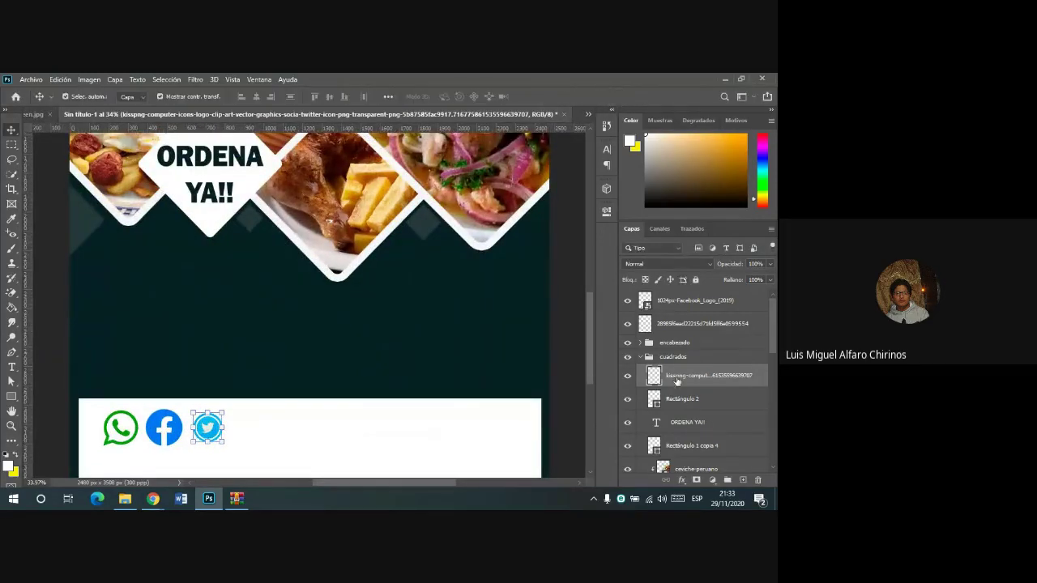
left_click_drag(676, 381, 676, 335)
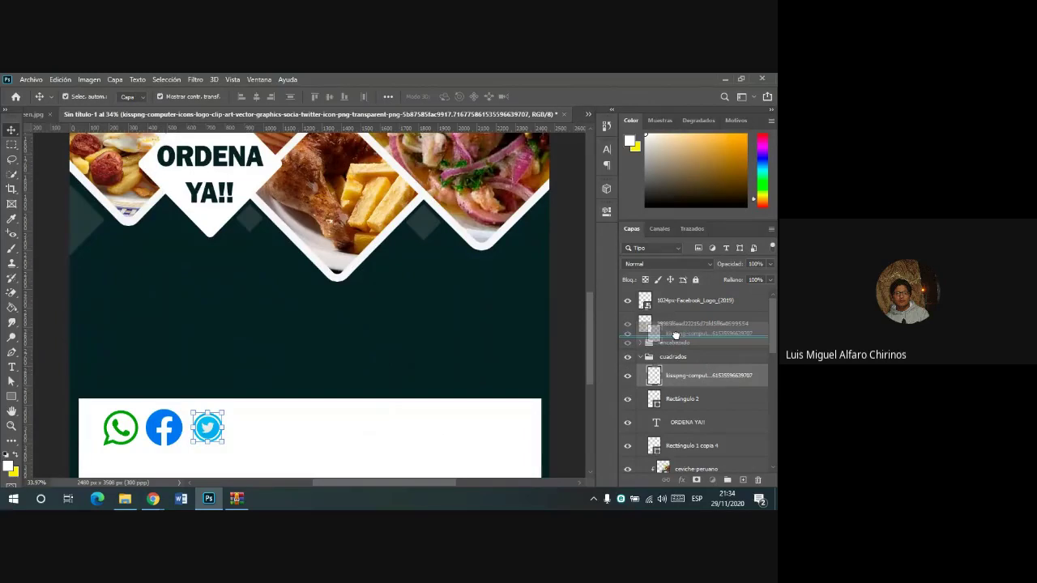
left_click_drag(676, 335, 676, 338)
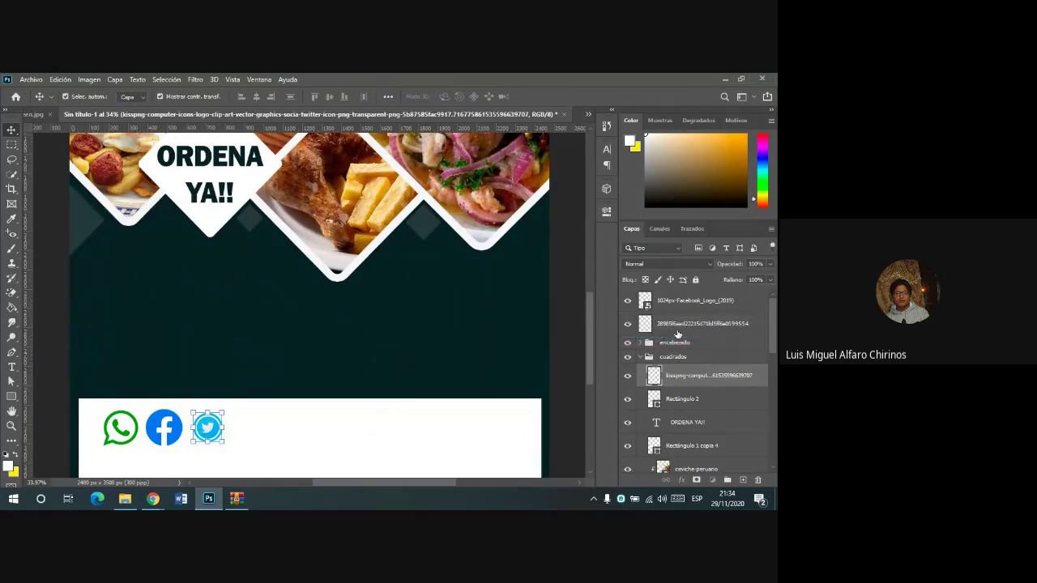
left_click(640, 381)
- Lock the cuadrados, encabezado and cuadrados Transparente groups
left_click(682, 382)
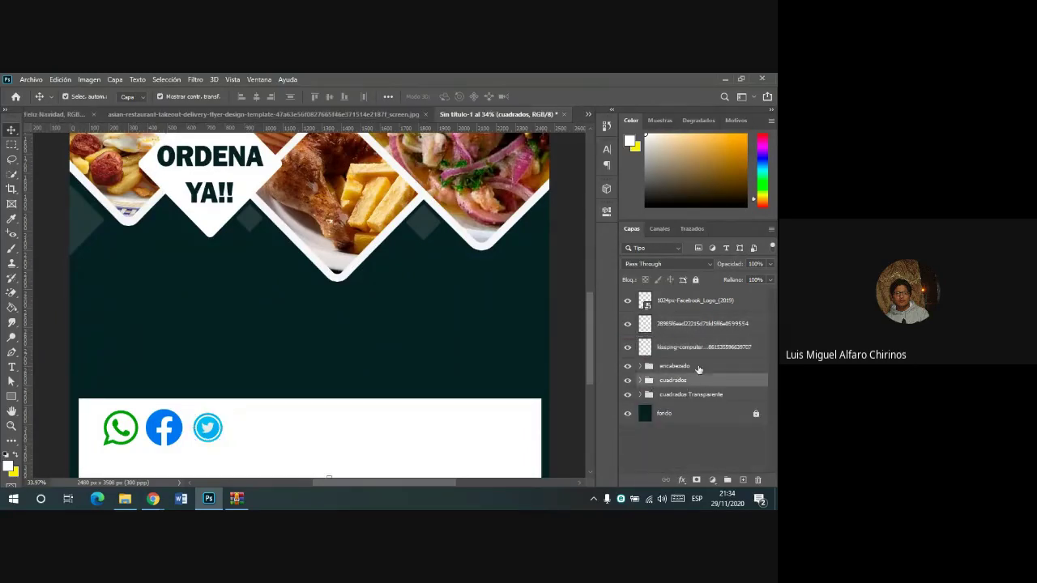
left_click(694, 280)
left_click(684, 367)
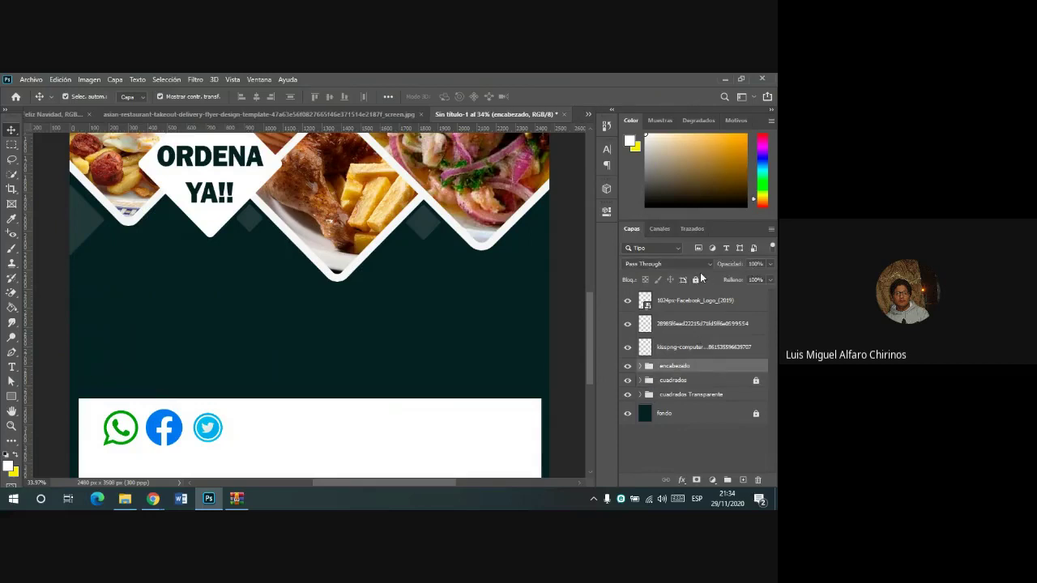
left_click(695, 279)
left_click(708, 393)
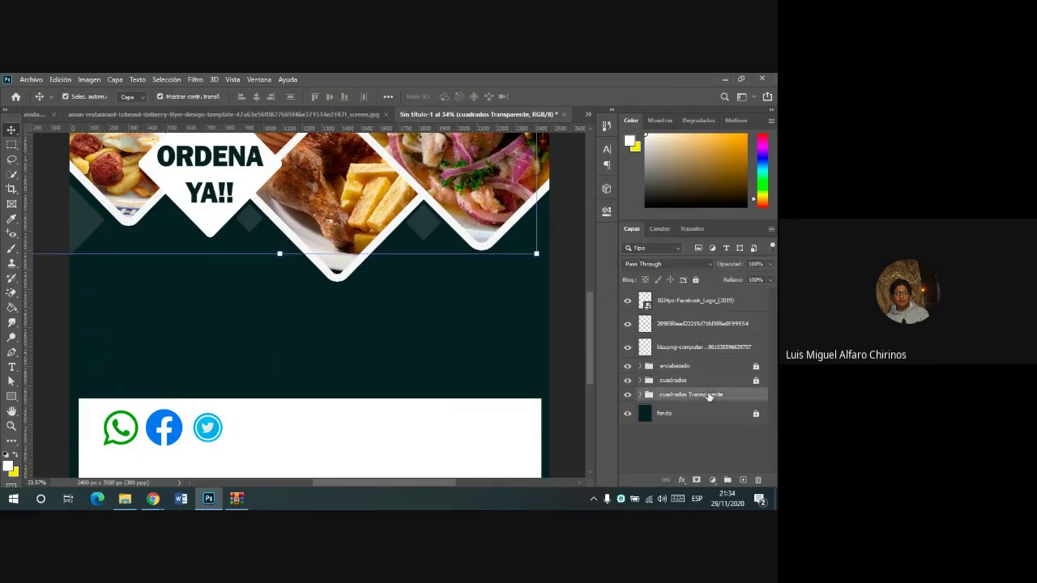
left_click(695, 279)
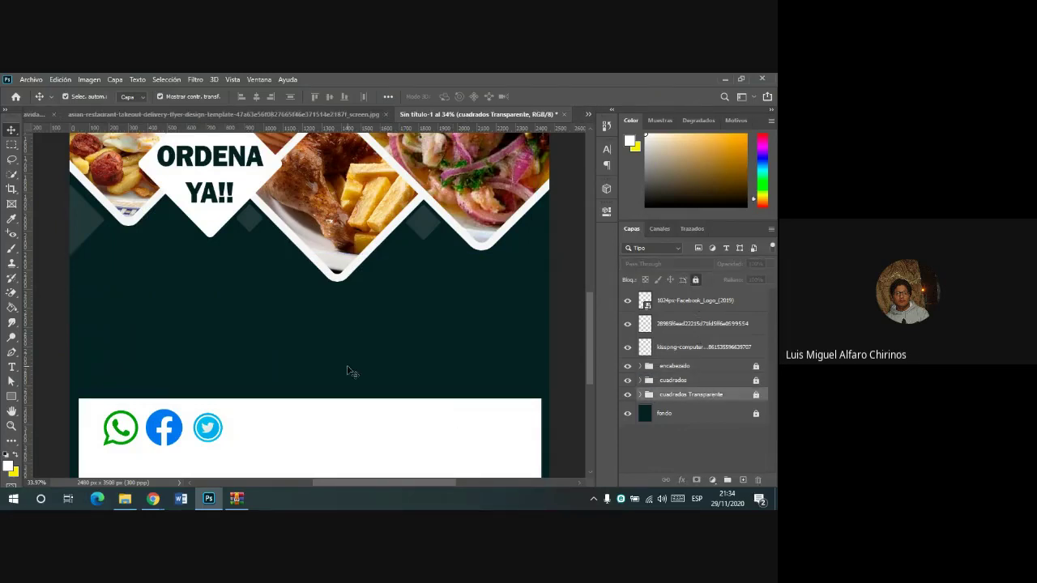
- Enlarge the Twitter icon slightly so it matches the WhatsApp and Facebook icons
left_click(685, 300)
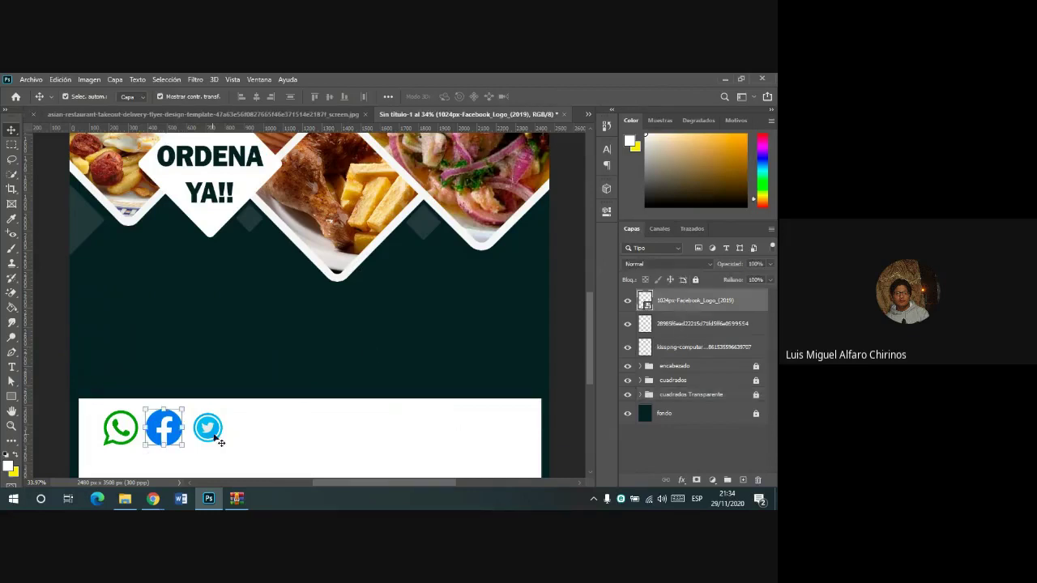
left_click(664, 326)
left_click(688, 350)
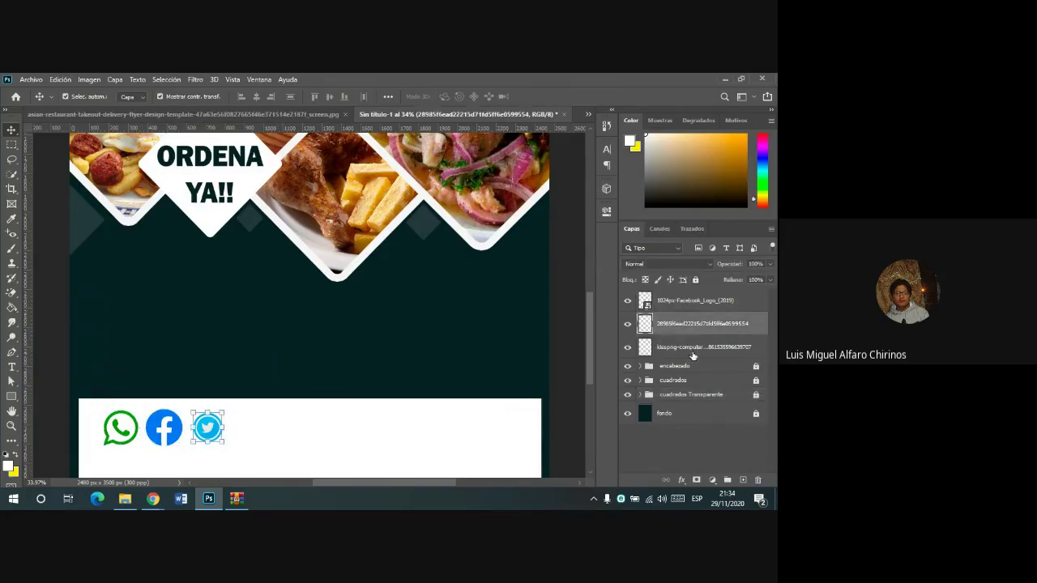
scroll(214, 460, "up", 1)
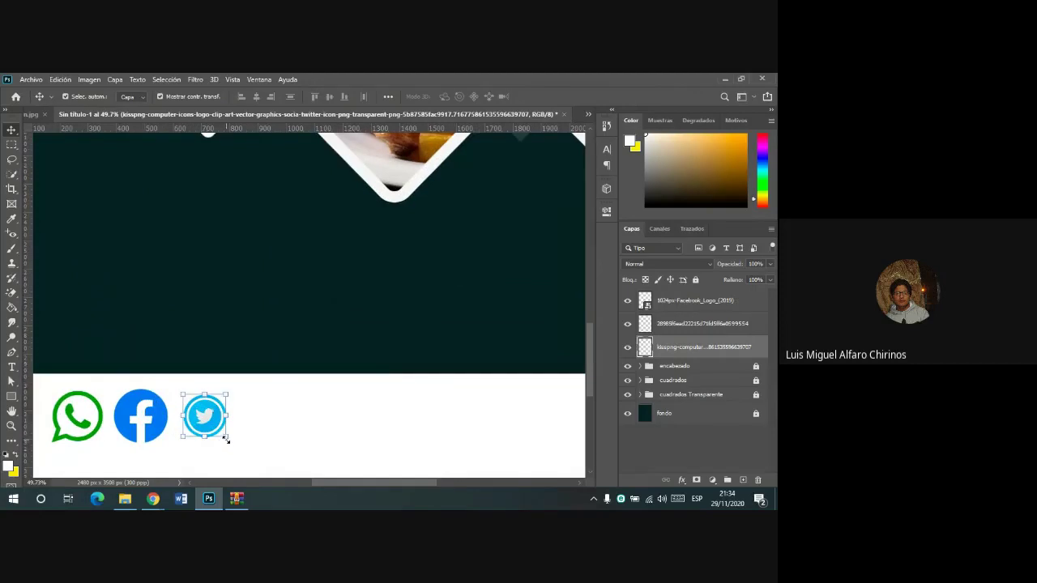
left_click_drag(225, 439, 235, 444)
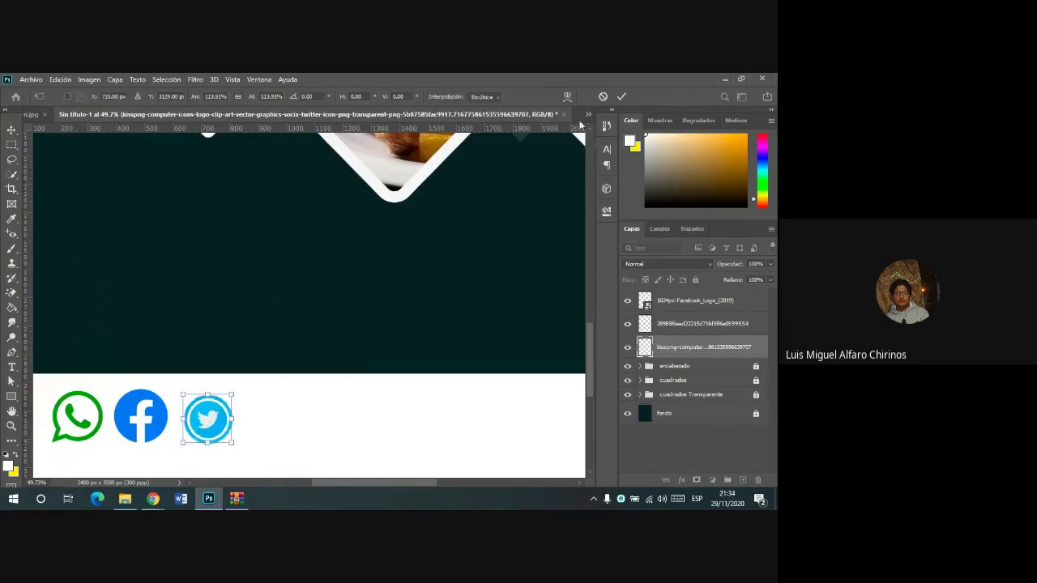
left_click(621, 98)
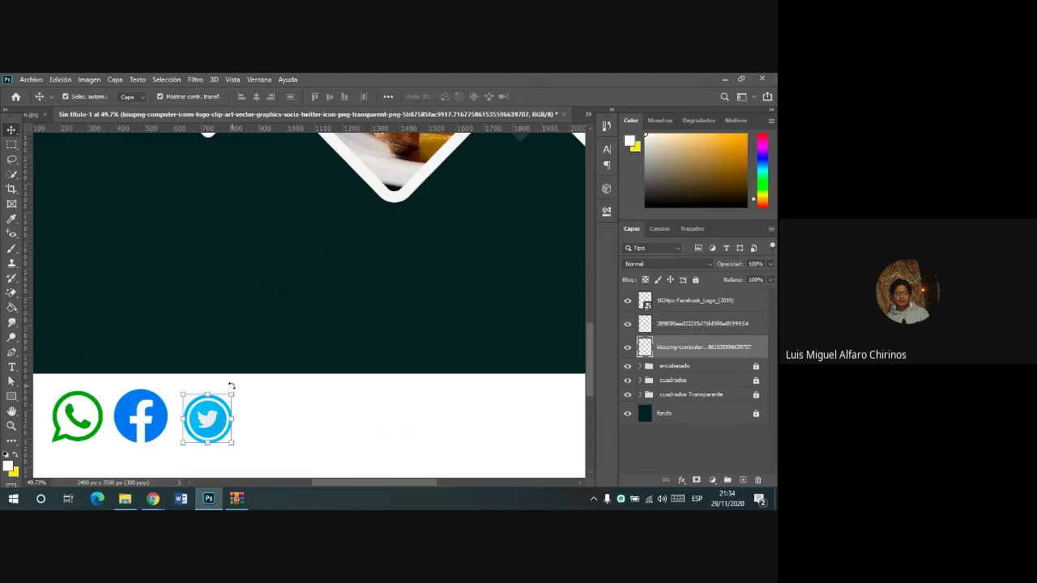
left_click_drag(232, 395, 205, 415)
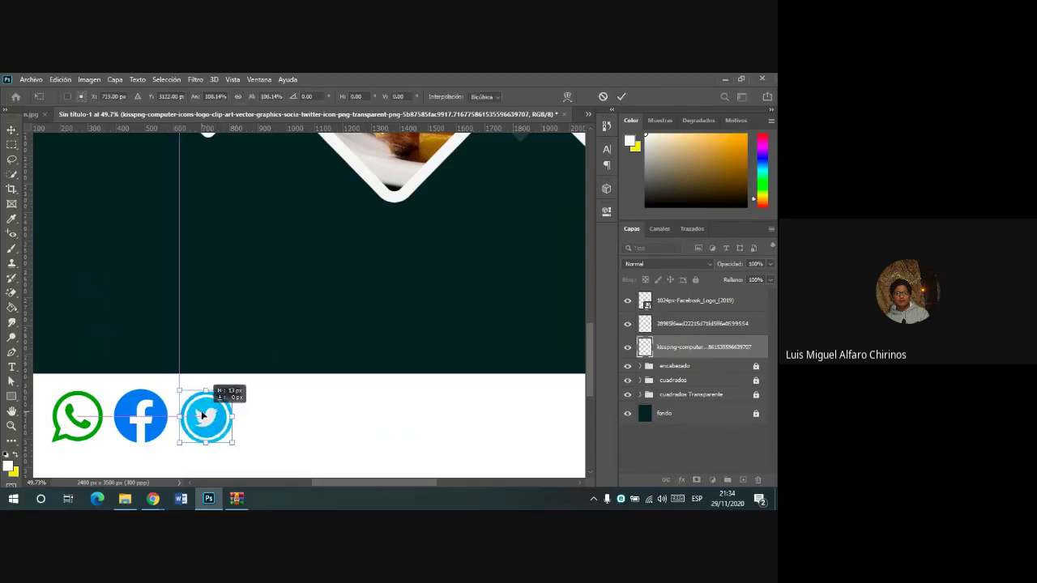
left_click(621, 96)
- Select the three social icon layers, align their vertical centers and distribute them horizontally
left_click(673, 301, "shift")
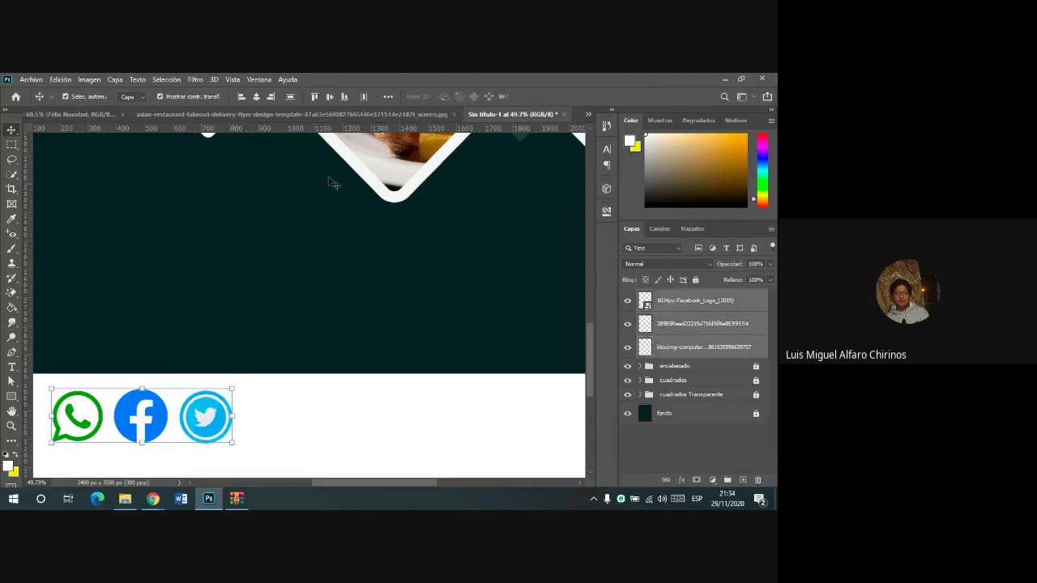
left_click(329, 98)
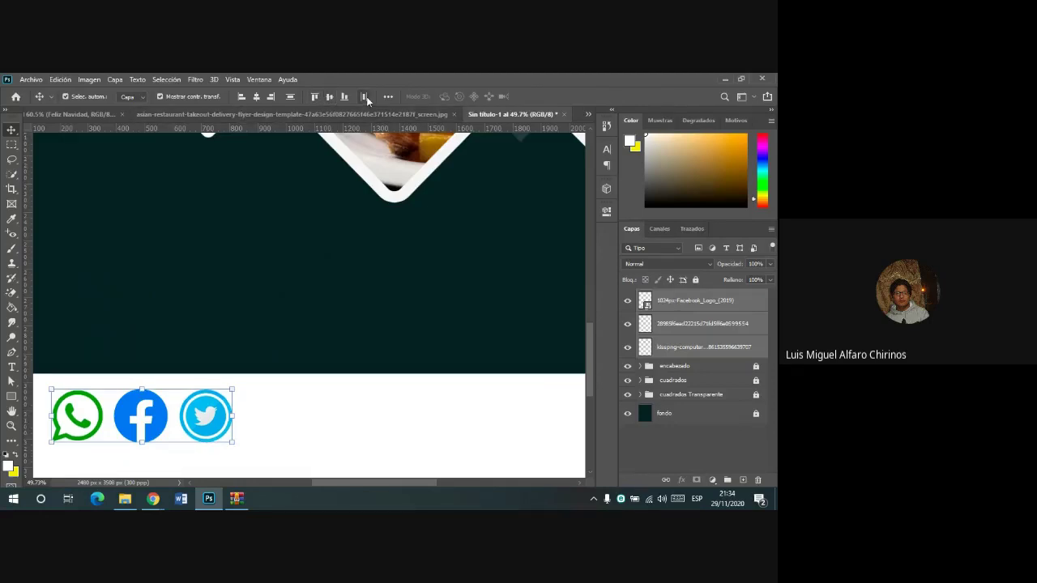
left_click(363, 97)
left_click(290, 430)
scroll(288, 430, "down", 1)
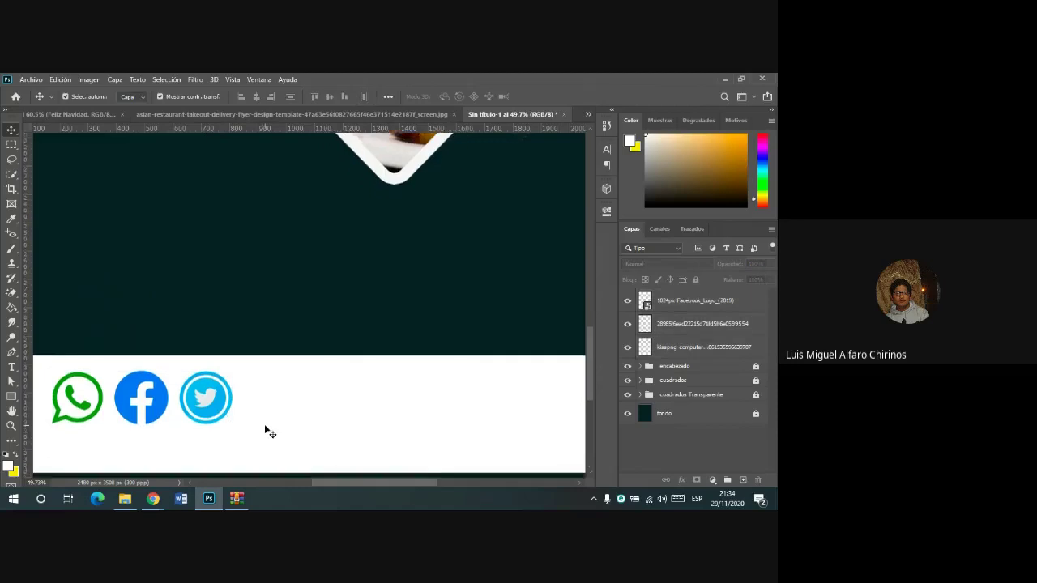
scroll(275, 422, "down", 1)
scroll(267, 417, "down", 1)
key("t")
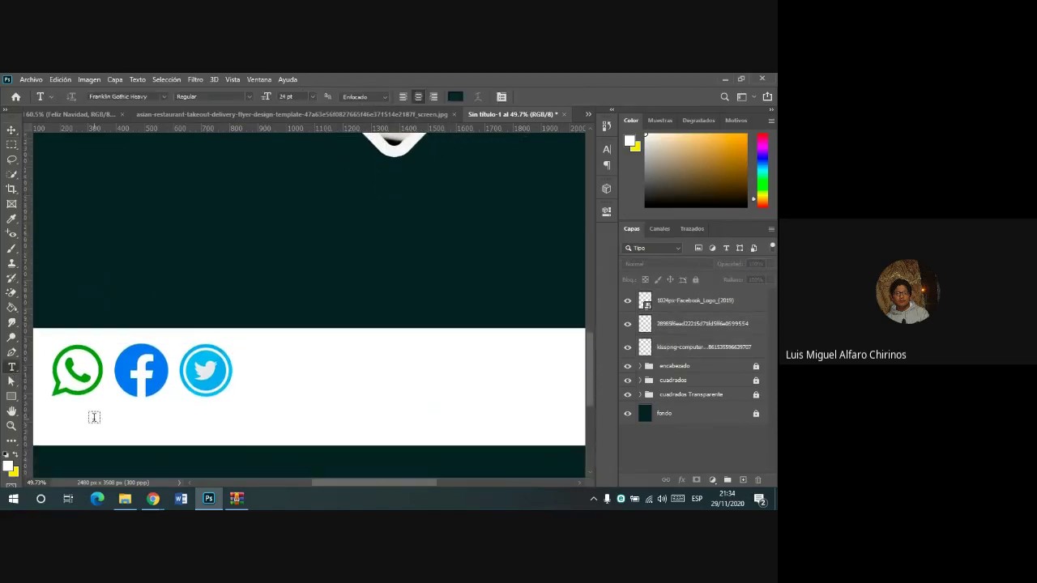
left_click(407, 114)
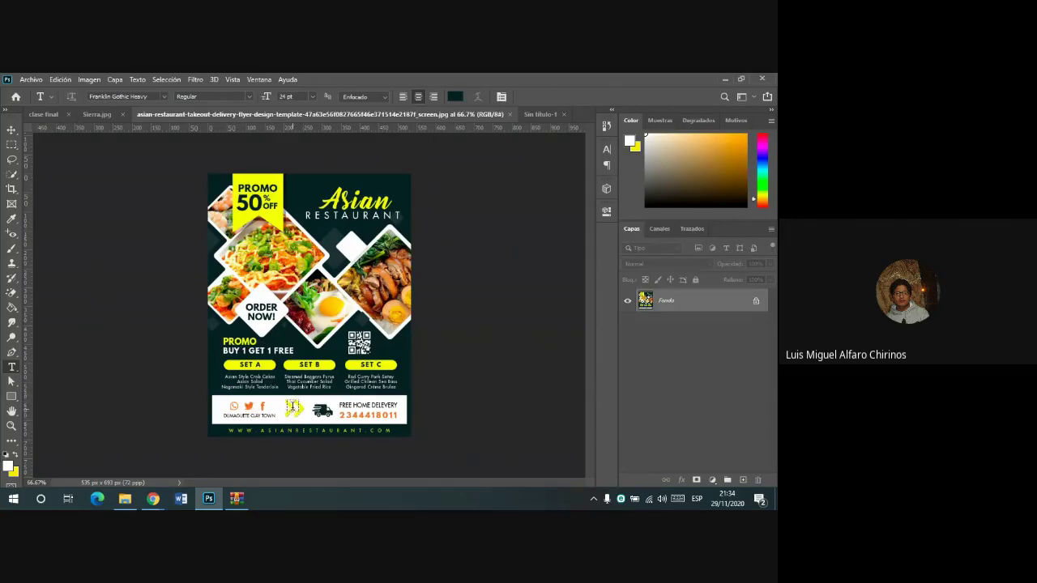
left_click(541, 113)
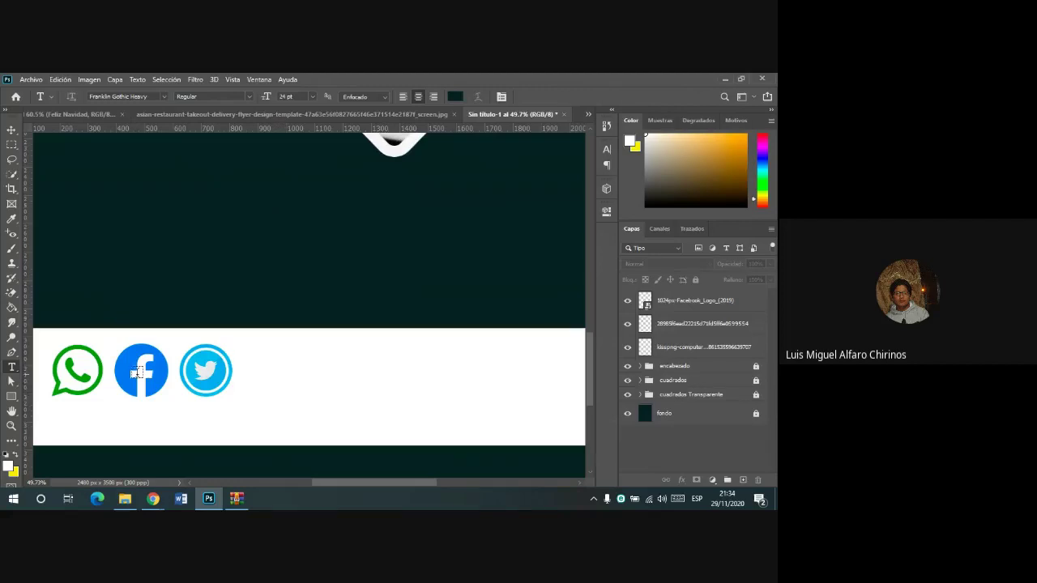
mouse_move(153, 498)
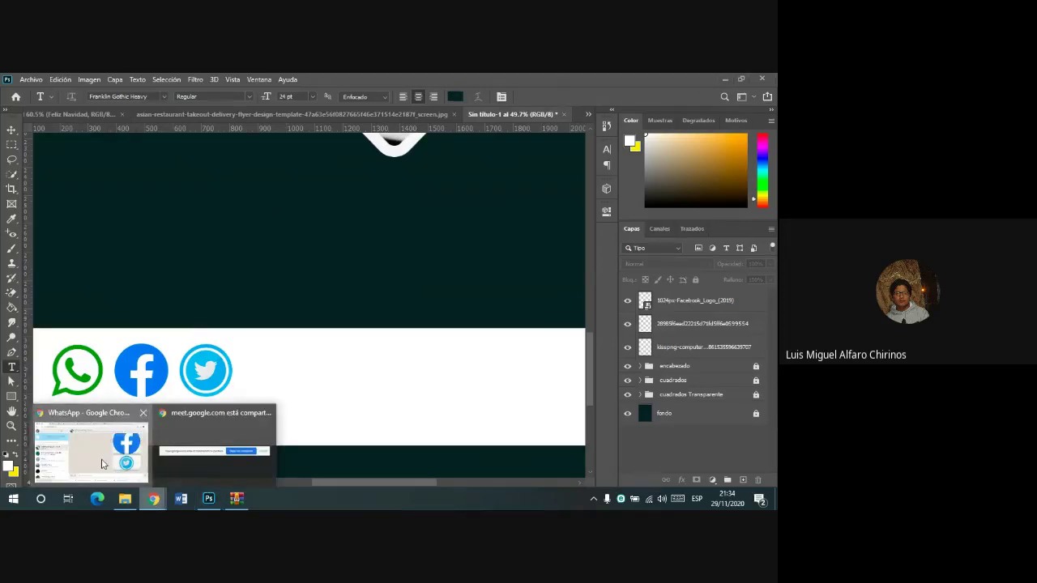
left_click(88, 451)
- Replace the Google Images query with 'mayor png' and run the search
key("ctrl+9")
left_click(433, 143)
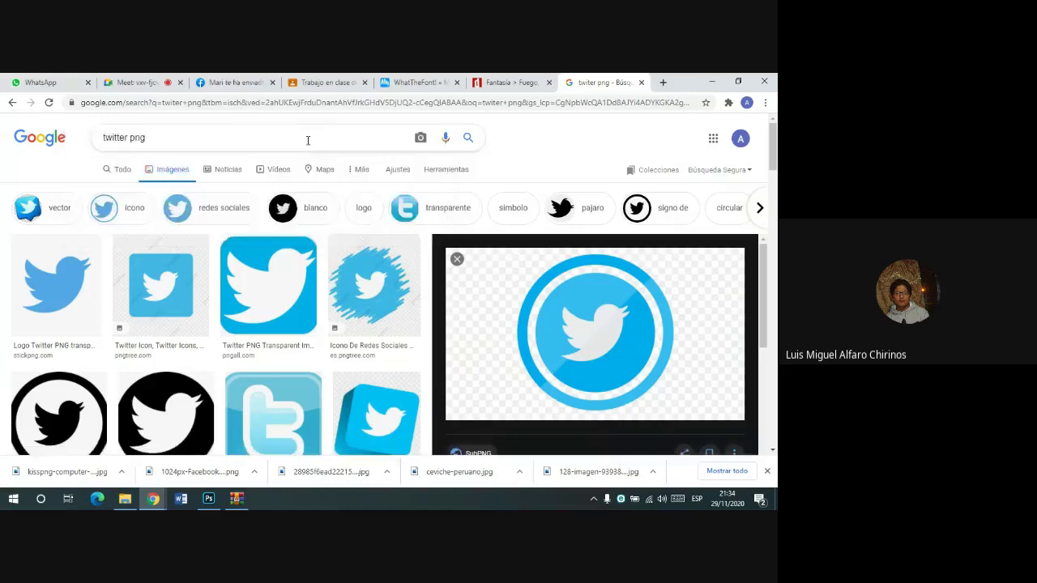
triple_click(176, 142)
type("mayo")
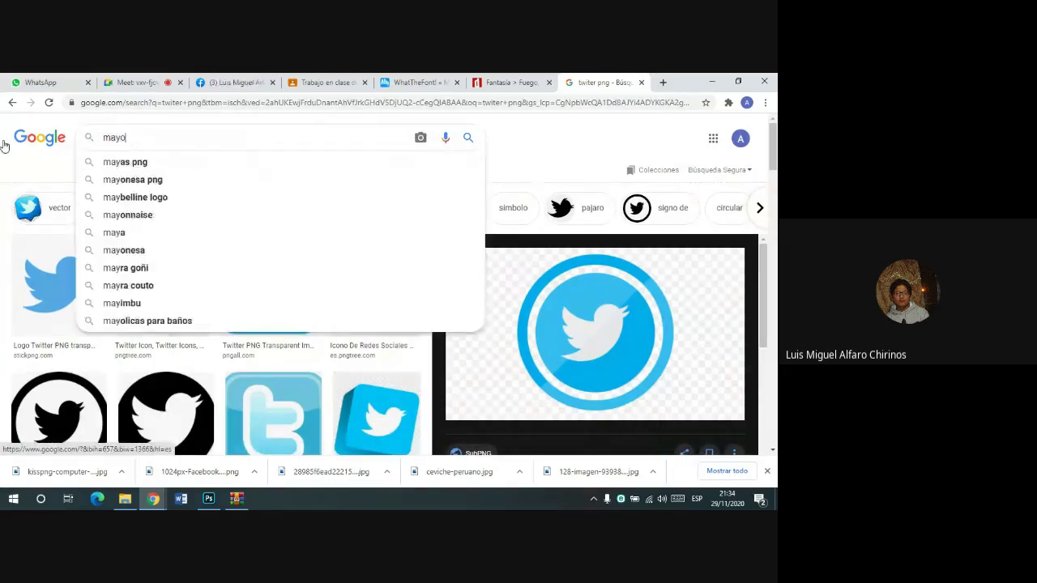
type("r png")
key("Return")
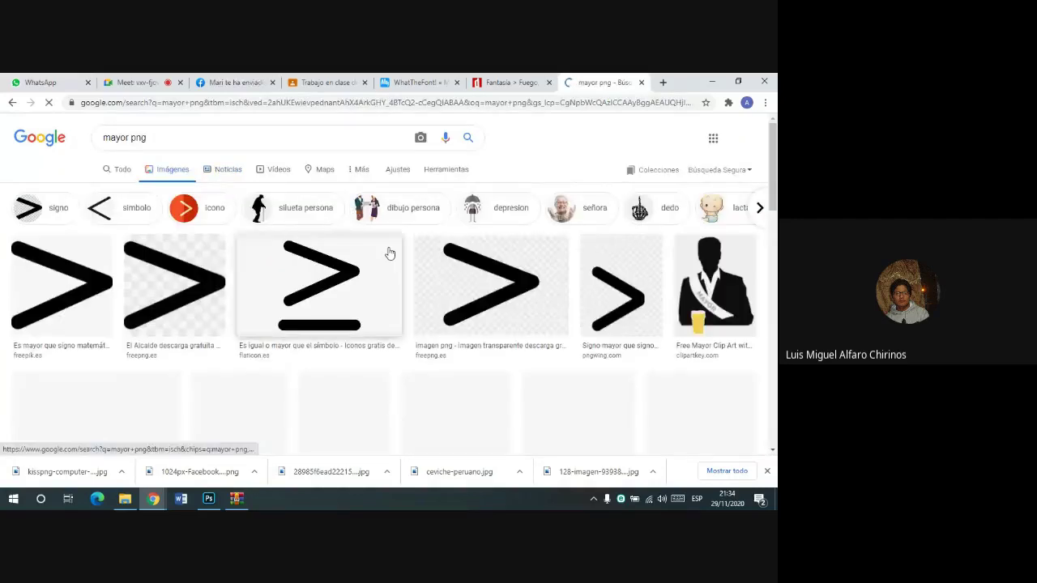
- Save the black greater-than arrow image and send it in the WhatsApp class chat
scroll(389, 247, "down", 3)
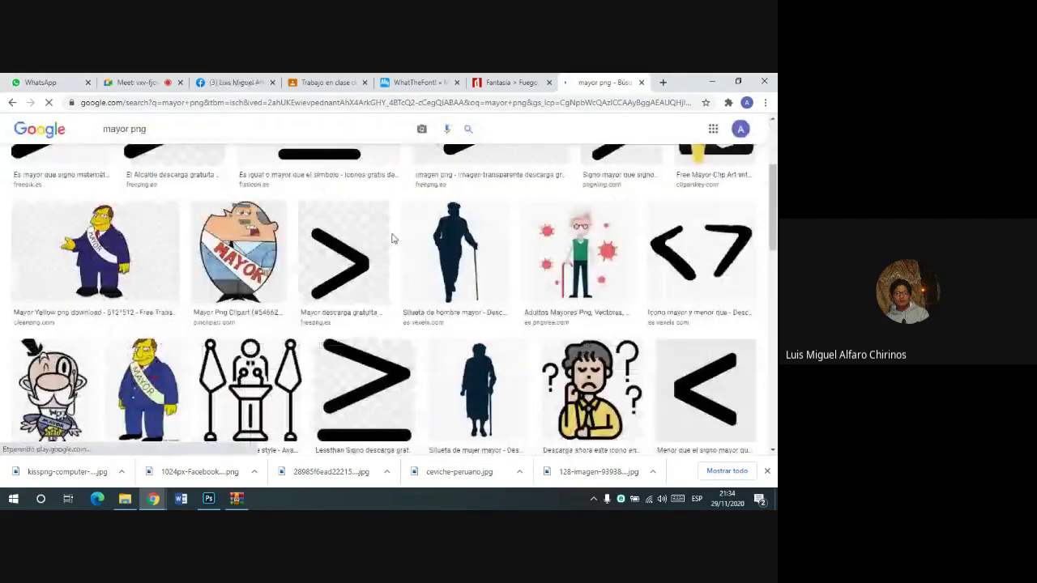
scroll(393, 237, "down", 1)
scroll(257, 293, "down", 3)
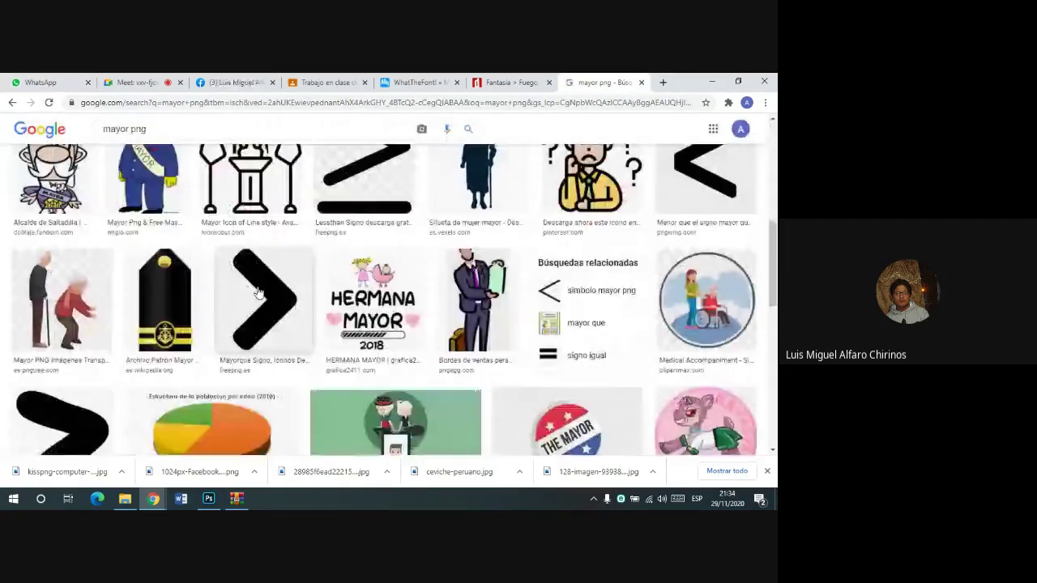
scroll(257, 293, "down", 2)
scroll(272, 277, "down", 2)
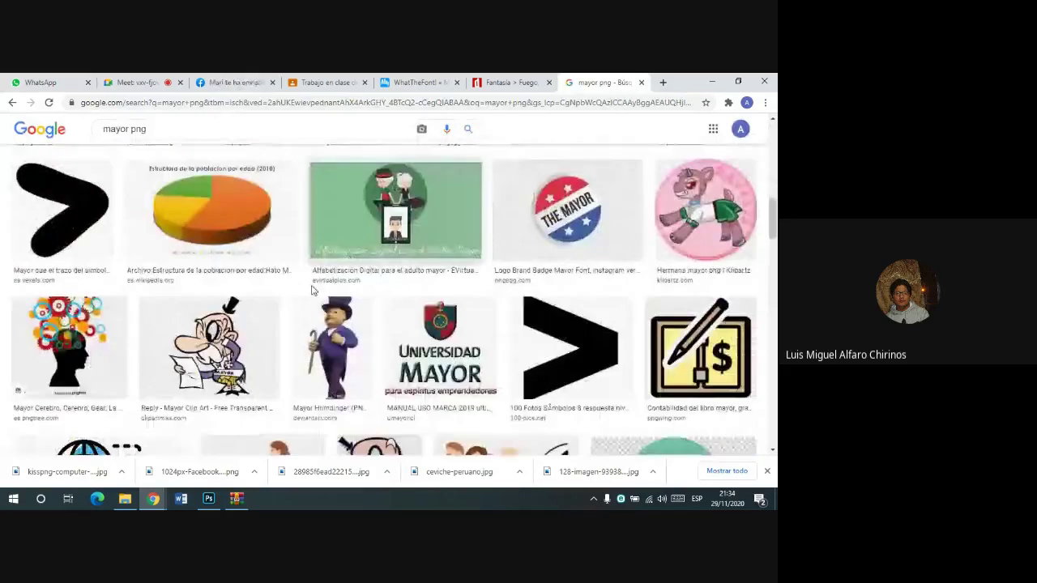
scroll(313, 290, "up", 3)
scroll(300, 243, "down", 3)
left_click(638, 236)
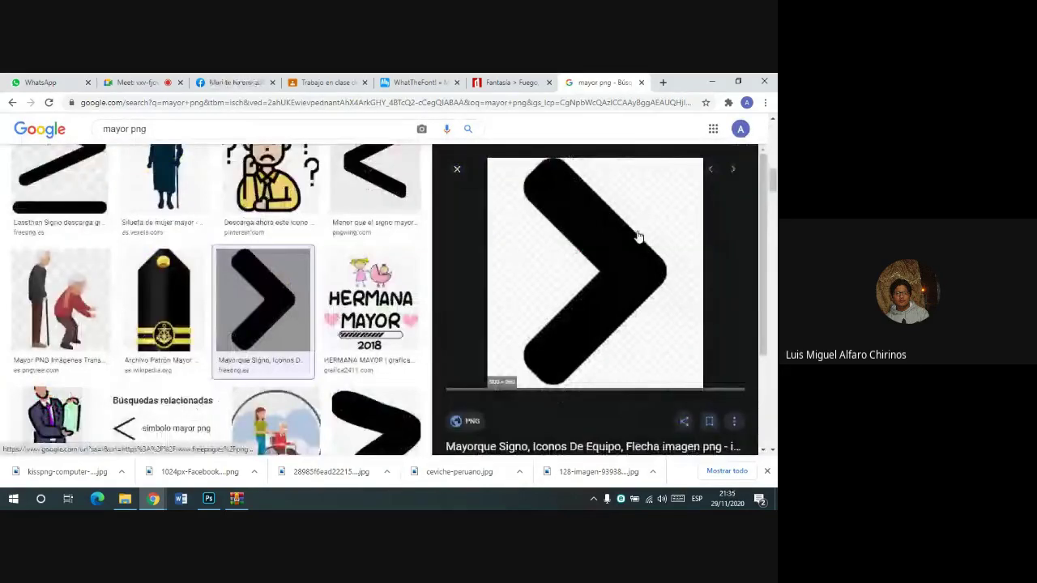
scroll(666, 225, "down", 1)
scroll(664, 217, "down", 1)
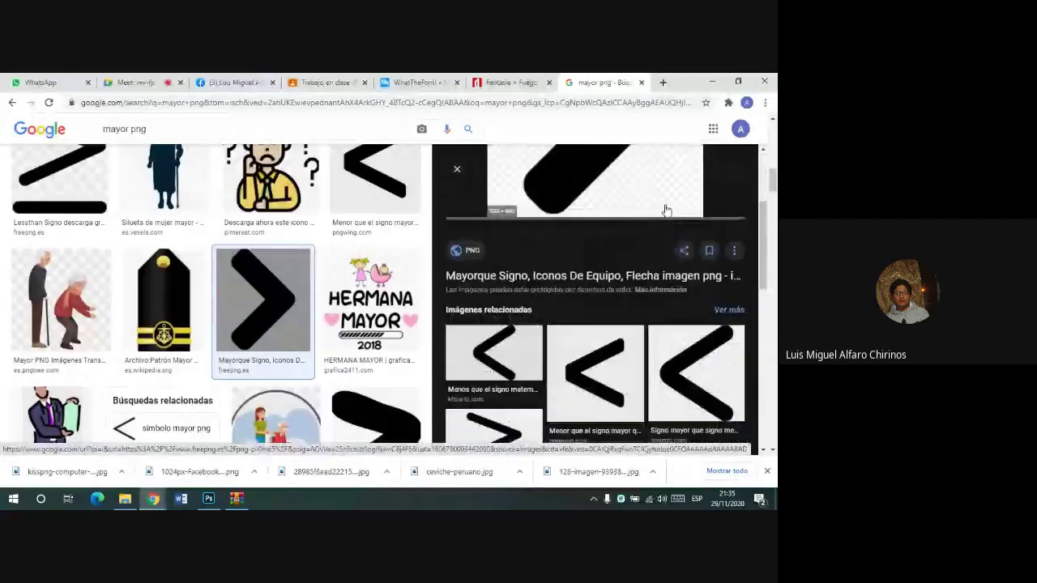
scroll(666, 273, "up", 2)
right_click(548, 239)
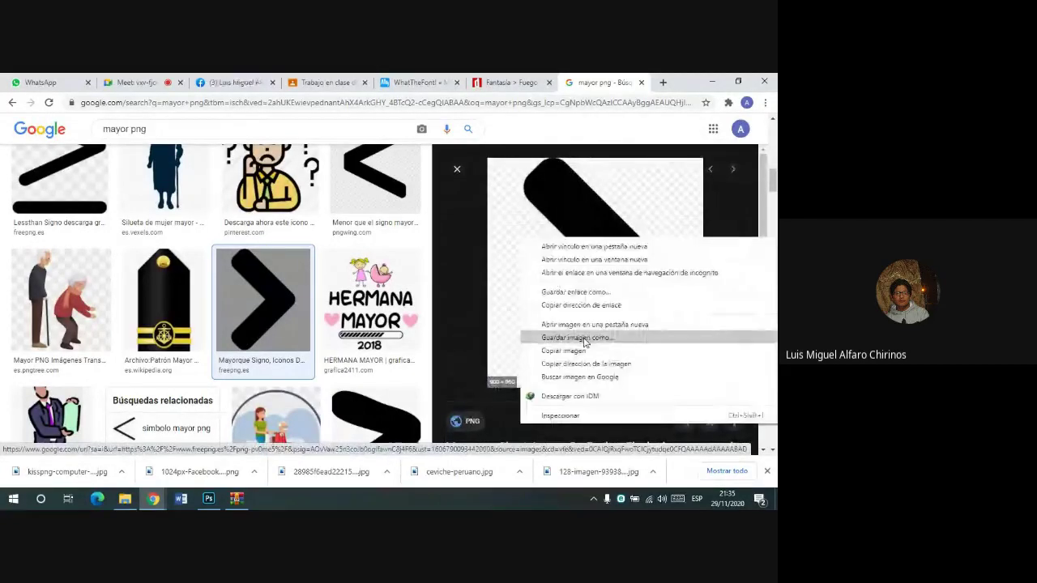
left_click(577, 338)
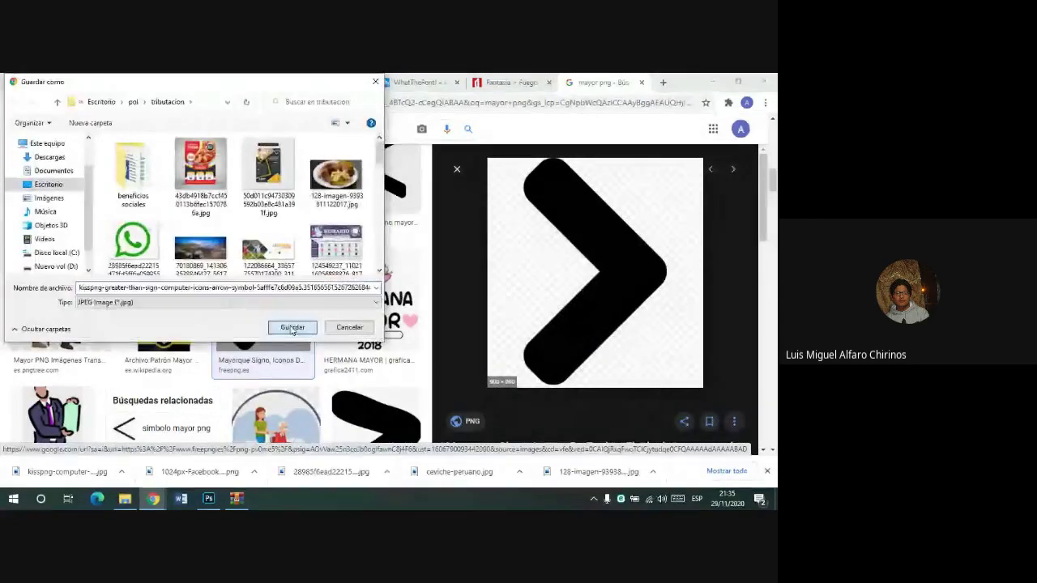
left_click(292, 329)
mouse_move(67, 472)
left_mouse_down()
mouse_move(553, 264)
mouse_move(560, 310)
left_mouse_up()
left_click(734, 380)
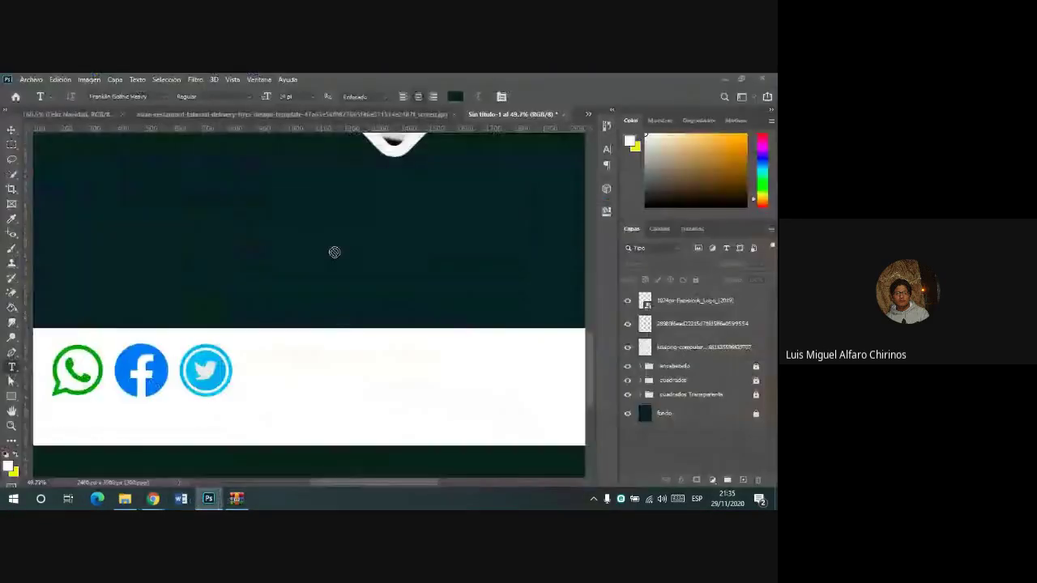
- Place the downloaded arrow on the flyer, scaled down toward the footer
left_click_drag(72, 484, 332, 255)
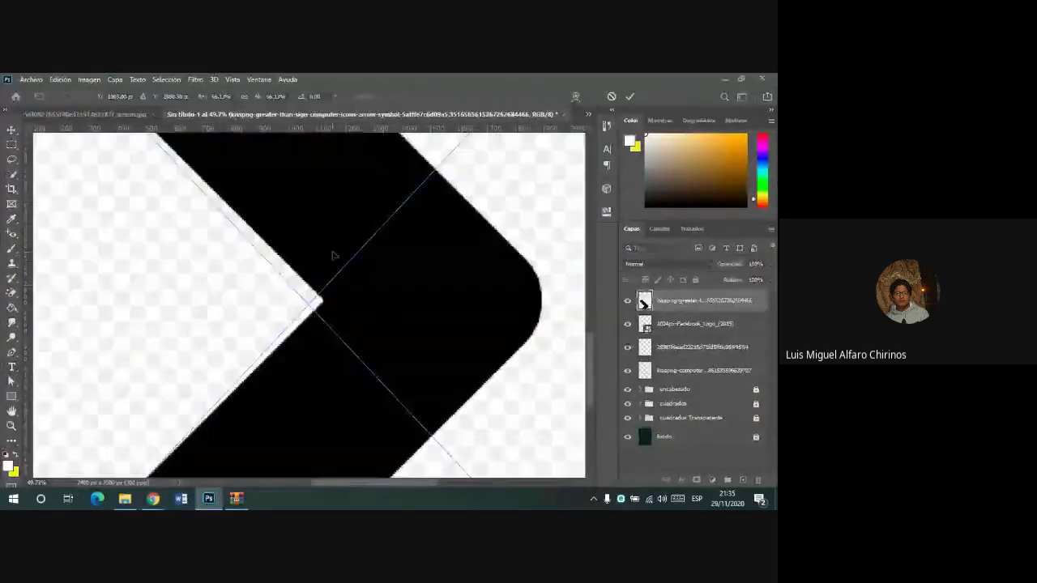
key("ctrl+0")
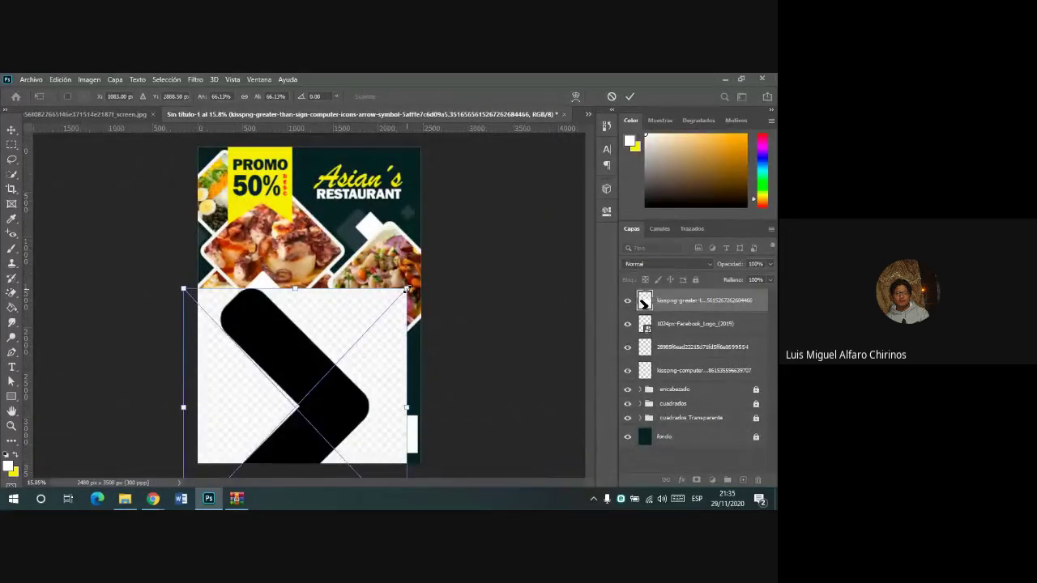
left_click_drag(406, 289, 332, 357)
left_click_drag(268, 397, 299, 369)
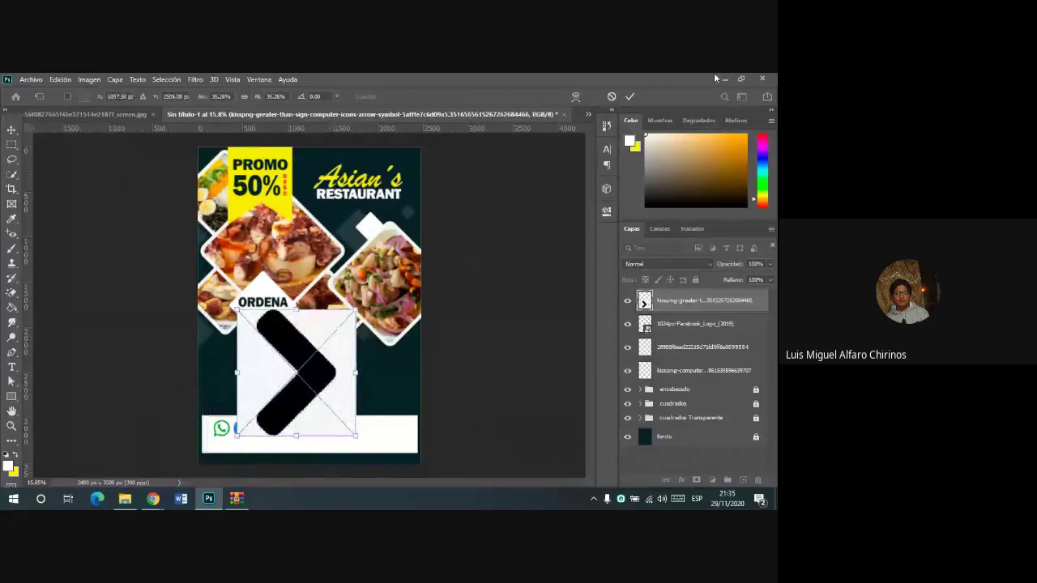
left_click(629, 96)
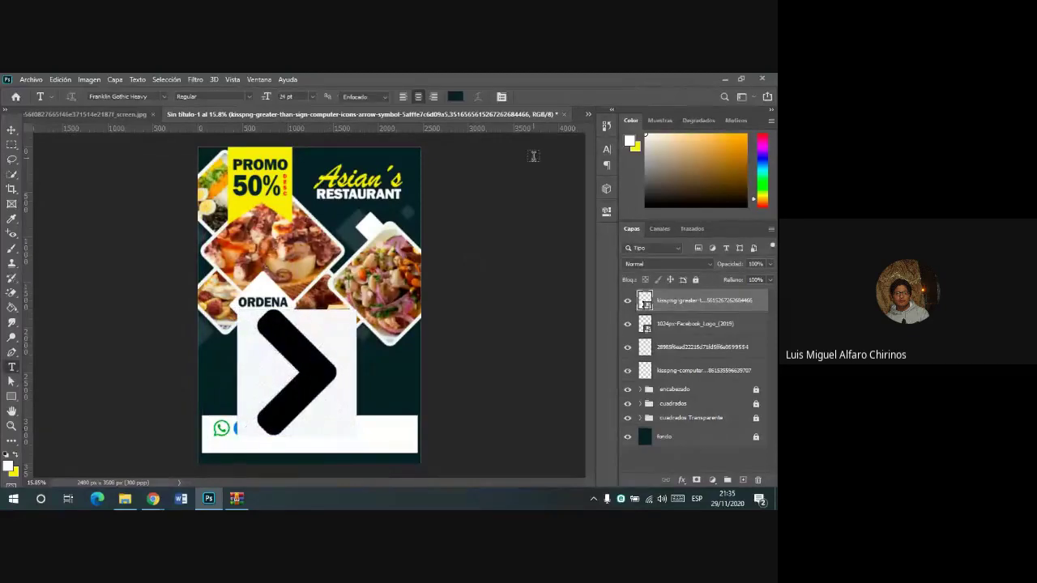
- Delete the arrow's white background with the Magic Wand and size it beside the Twitter icon
left_click(12, 293)
left_click(334, 330)
left_click(365, 247)
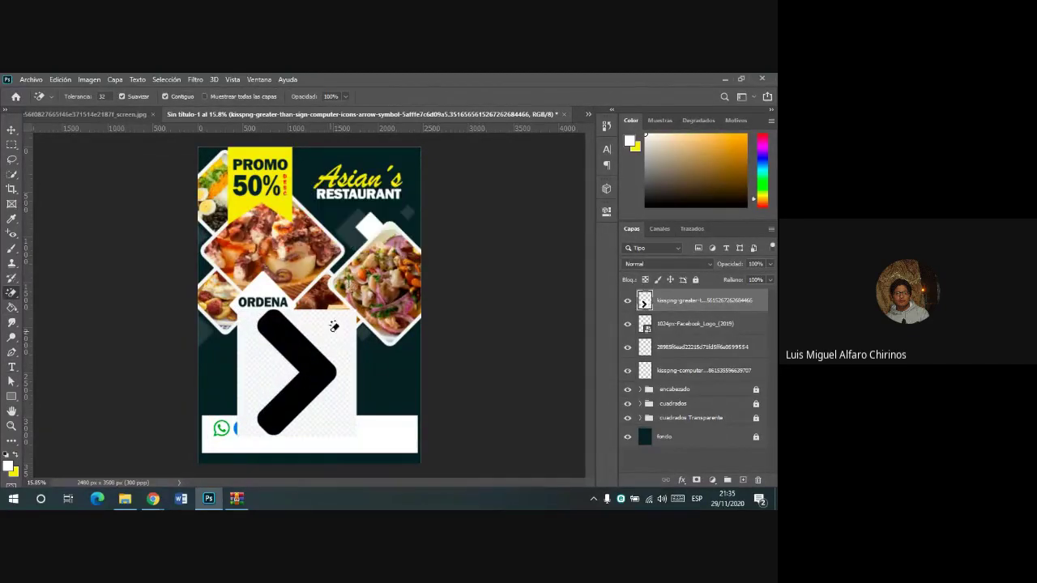
left_click(334, 326)
left_click(11, 130)
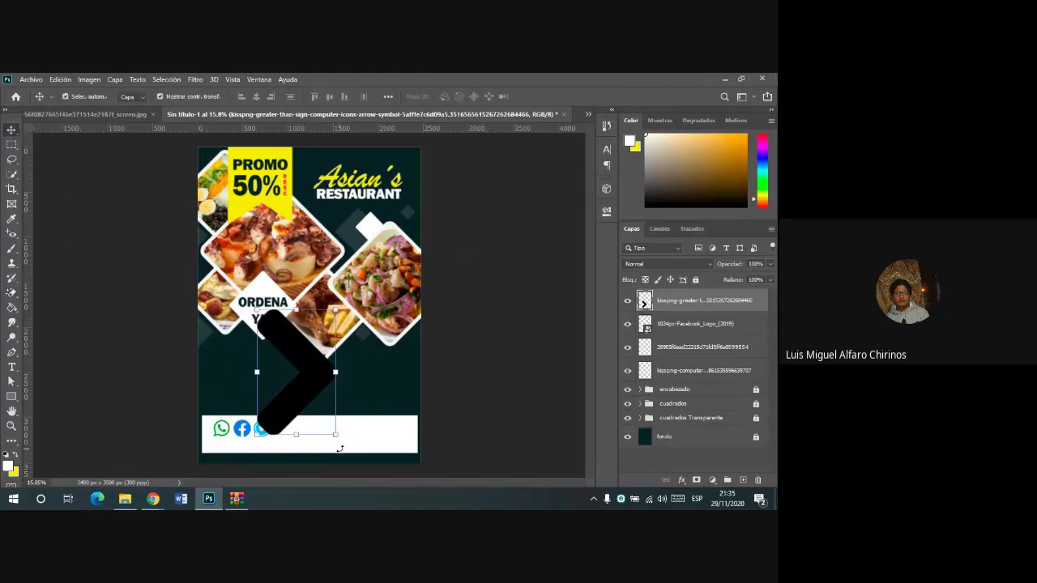
scroll(335, 435, "up", 2)
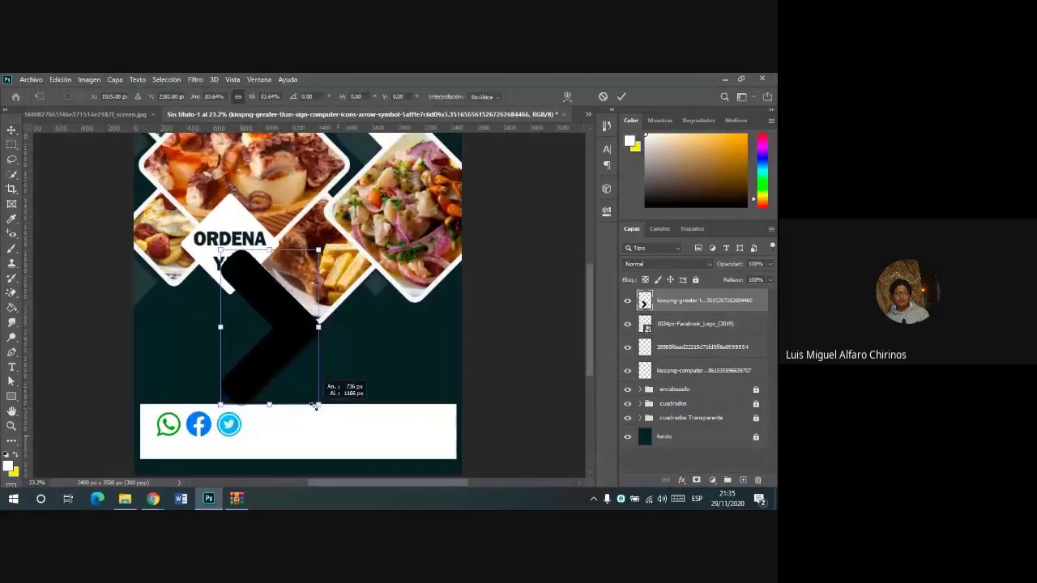
left_click_drag(336, 433, 264, 337)
left_click_drag(262, 298, 289, 433)
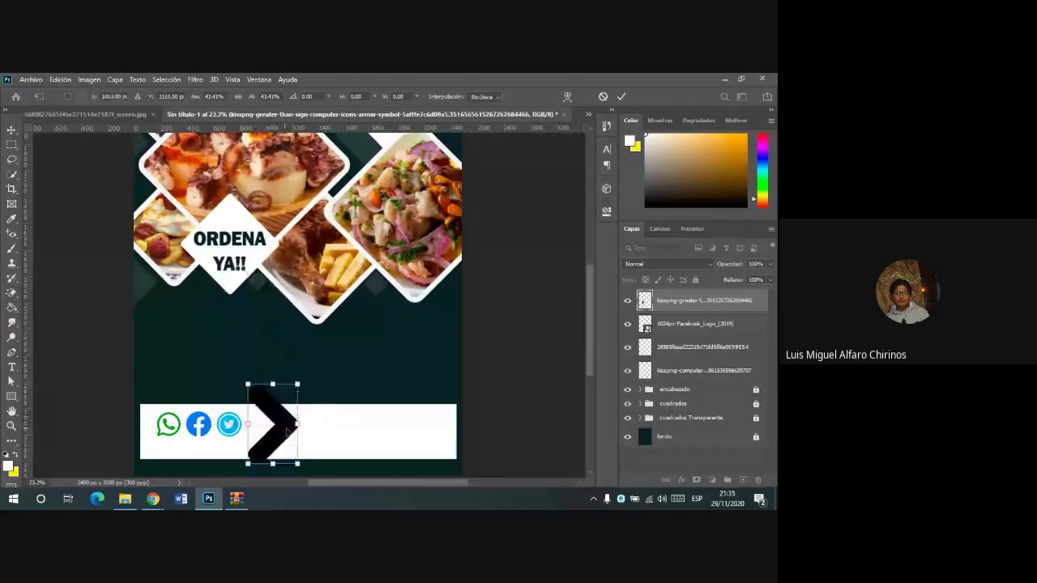
mouse_move(299, 468)
left_mouse_down()
mouse_move(279, 436)
mouse_move(263, 440)
mouse_move(273, 447)
mouse_move(267, 437)
left_mouse_up()
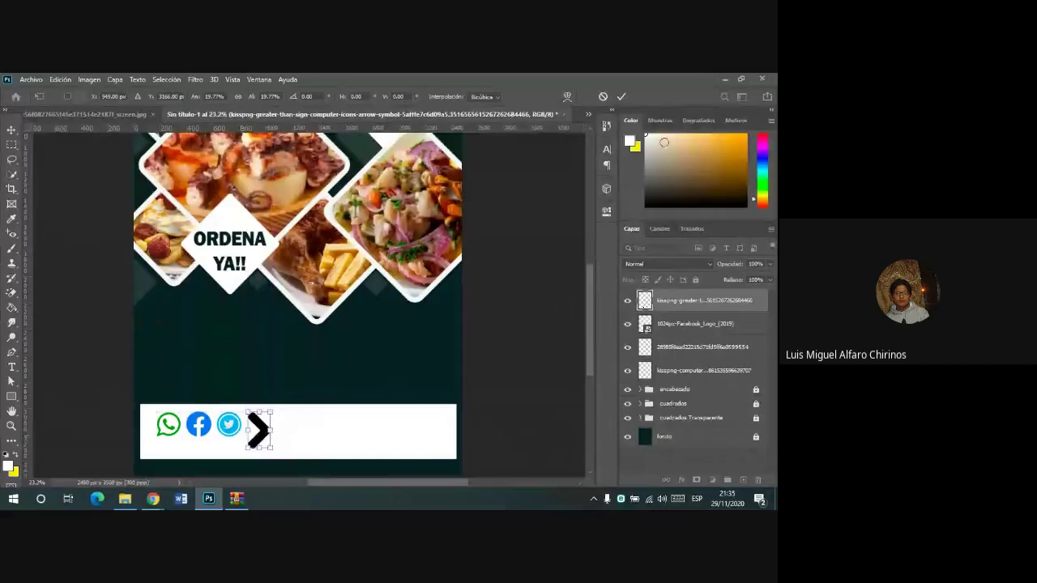
key("Return")
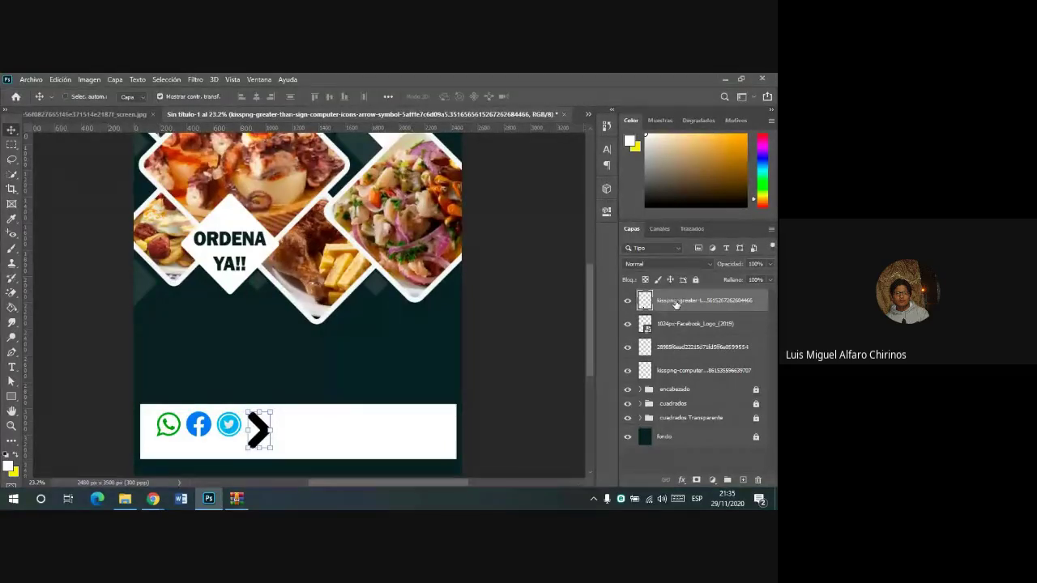
- Duplicate the arrow, offset the copy right into a double arrow, and align them vertically
key("ctrl+j")
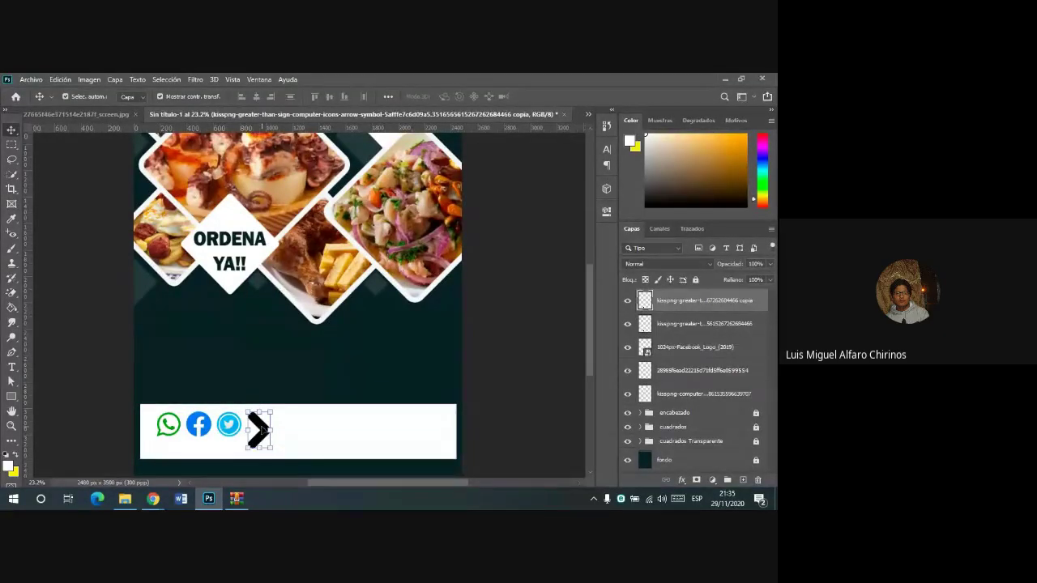
left_click_drag(262, 428, 287, 427)
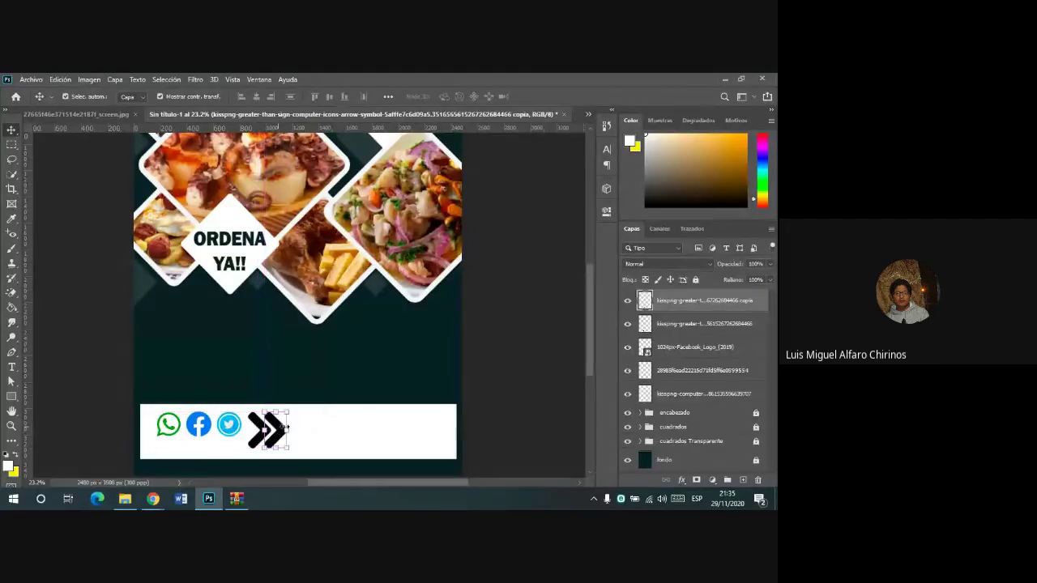
left_click(677, 323, "shift")
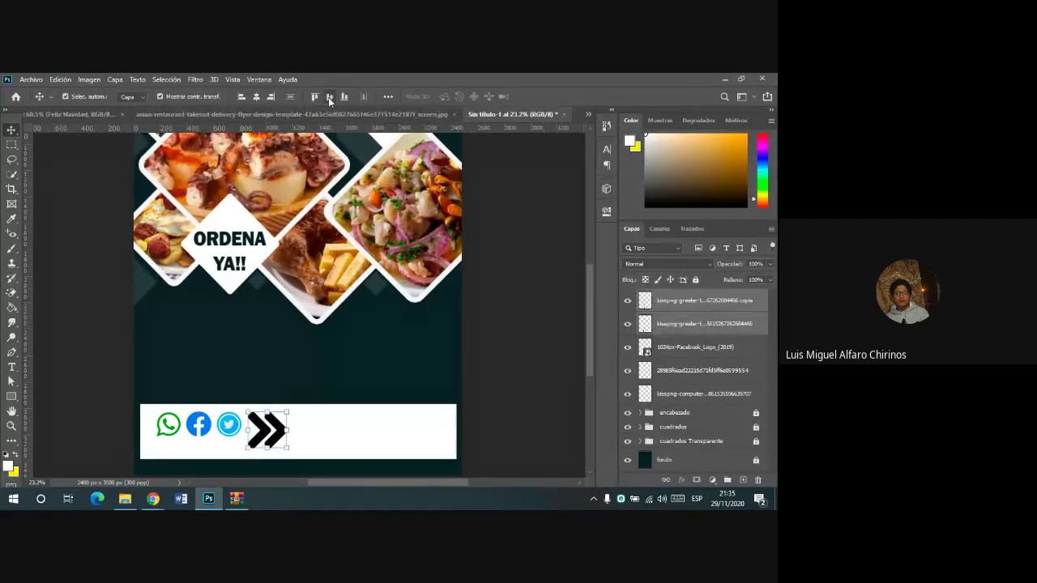
left_click(330, 97)
- Select both arrow layers and nudge them one step down and two steps right
left_click(356, 430)
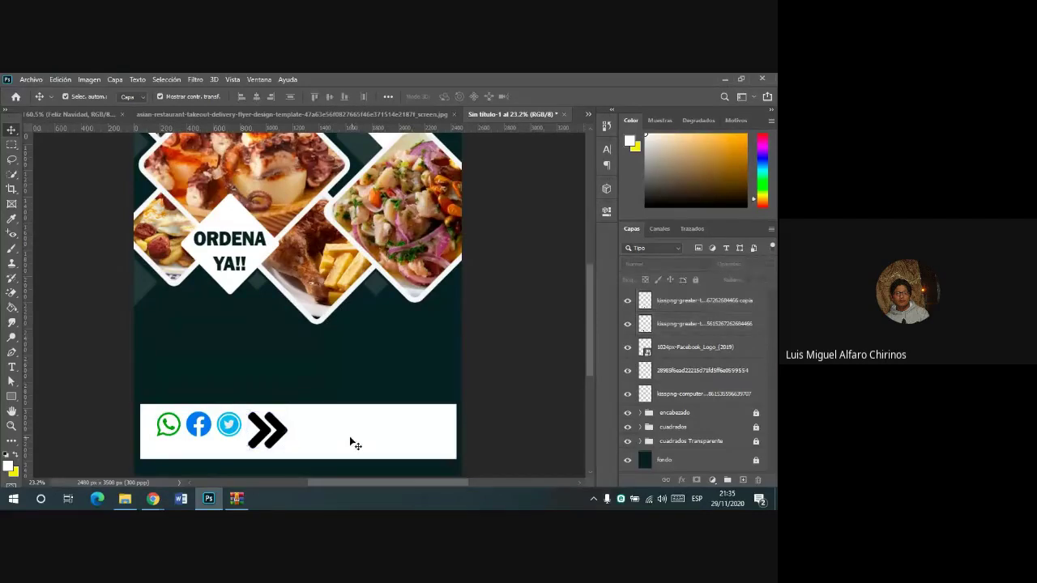
left_click(280, 434)
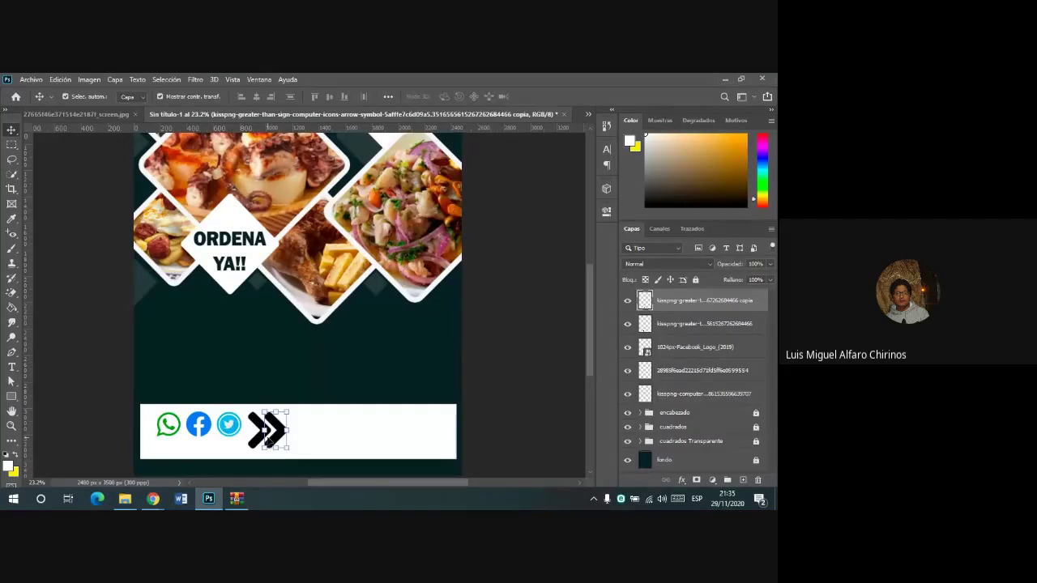
left_click(664, 325, "ctrl")
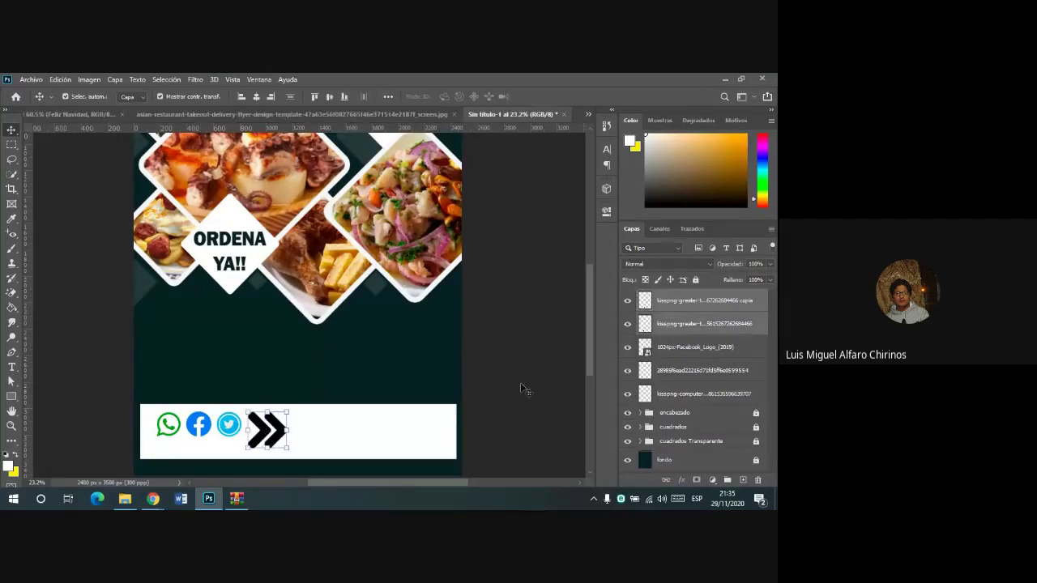
key("Down")
key("Down")
key("Down")
key("Down")
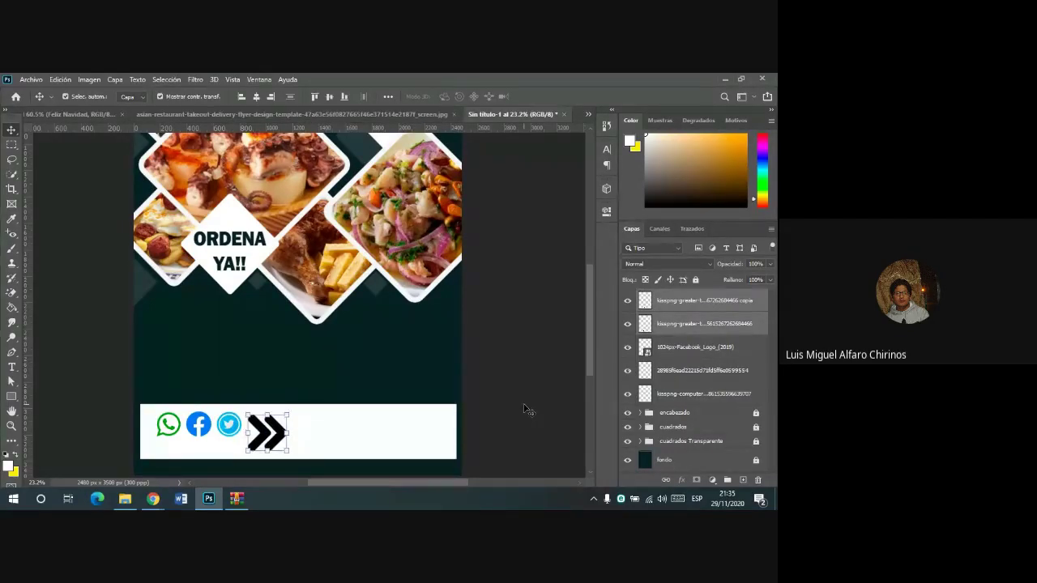
key("Right")
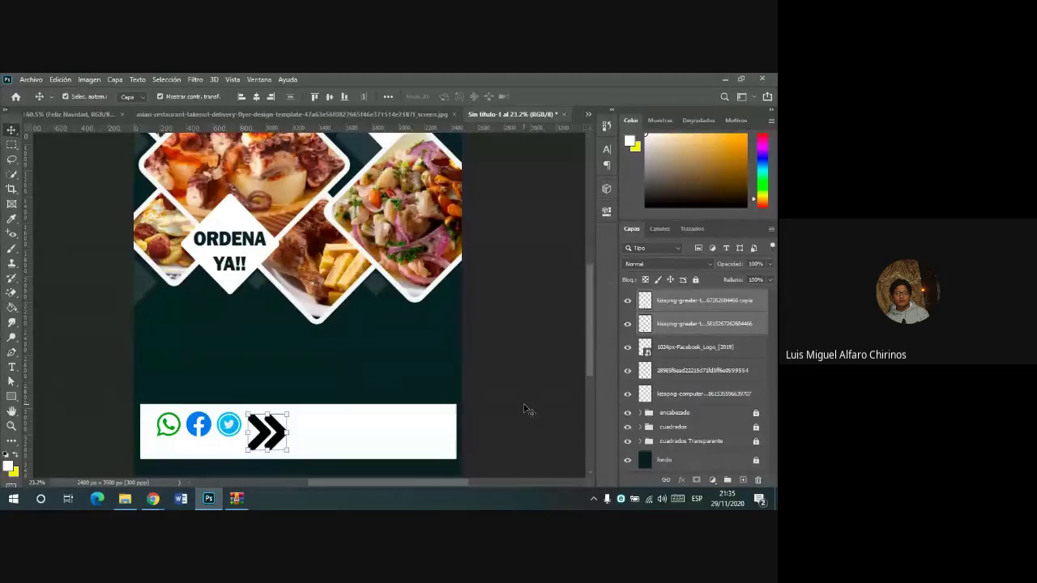
key("Right")
key("Right")
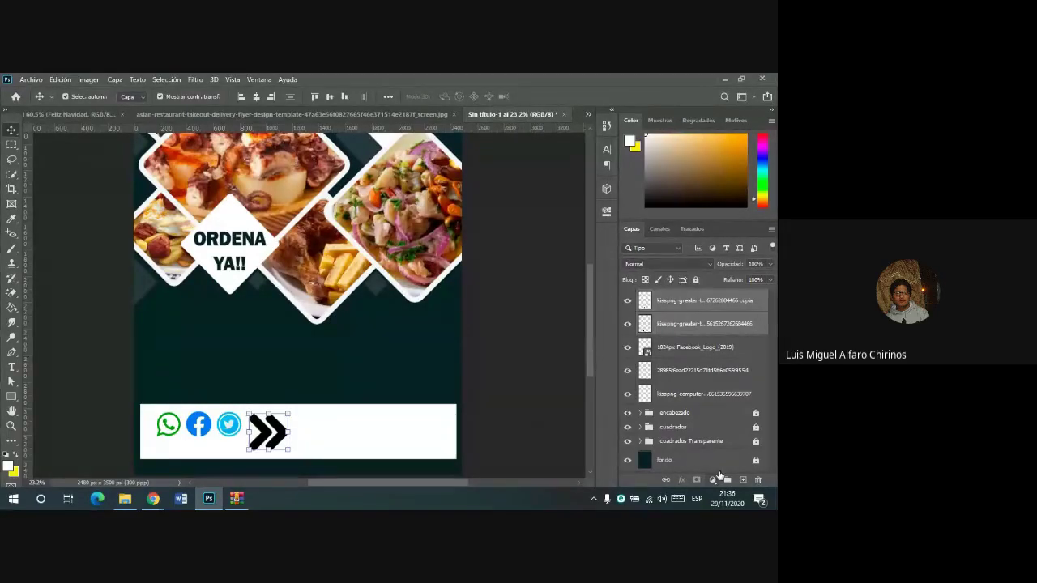
- Give the top arrow layer a yellow Color Overlay effect
left_click(719, 302)
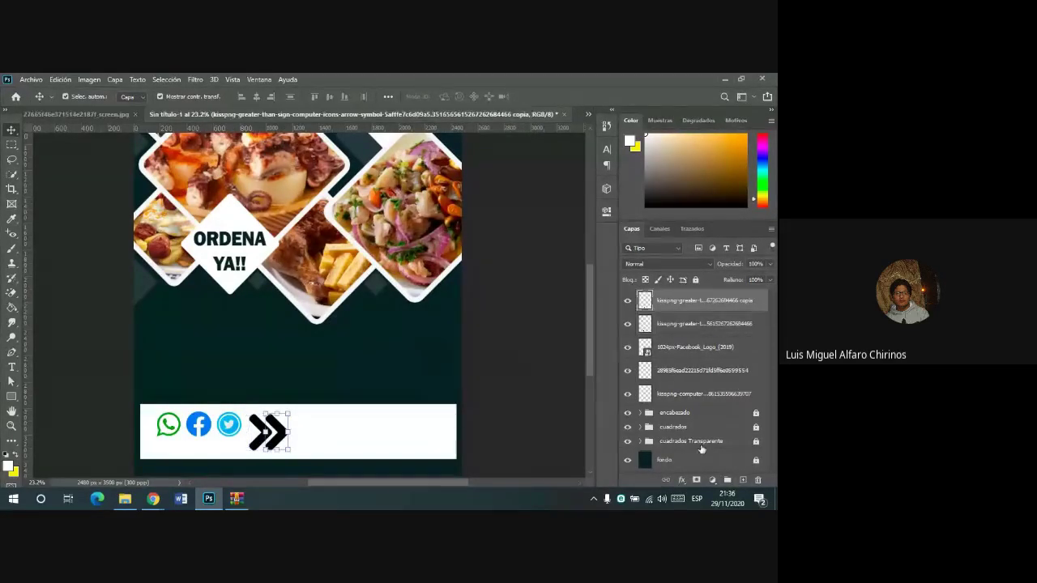
left_click(681, 479)
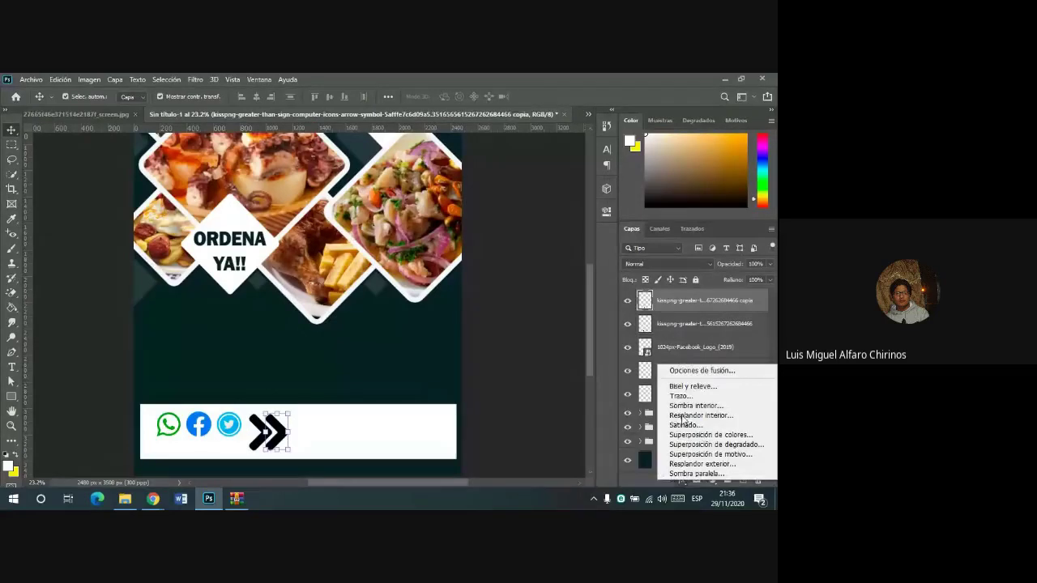
left_click(700, 372)
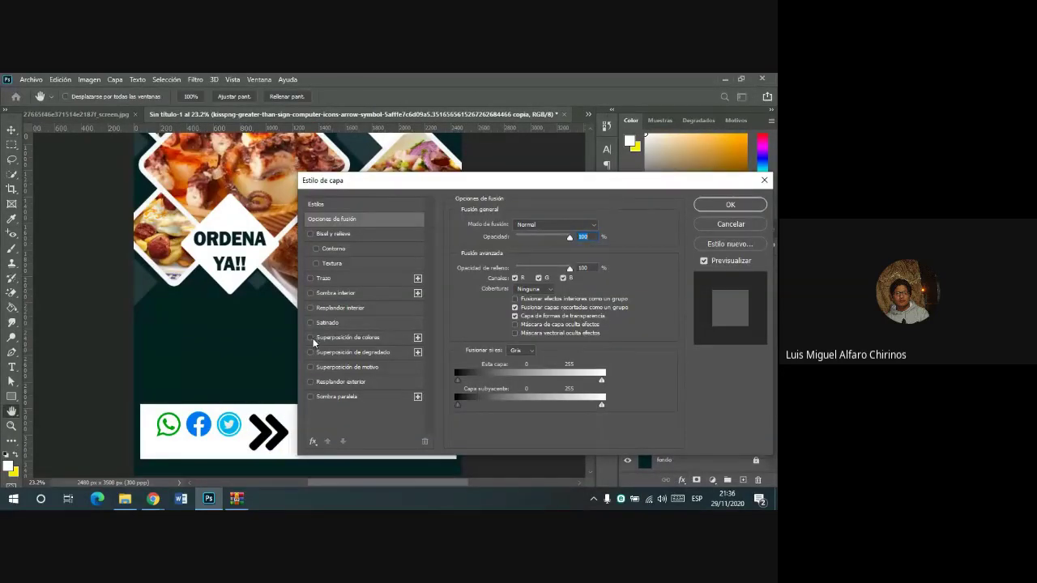
left_click(310, 338)
left_click(356, 337)
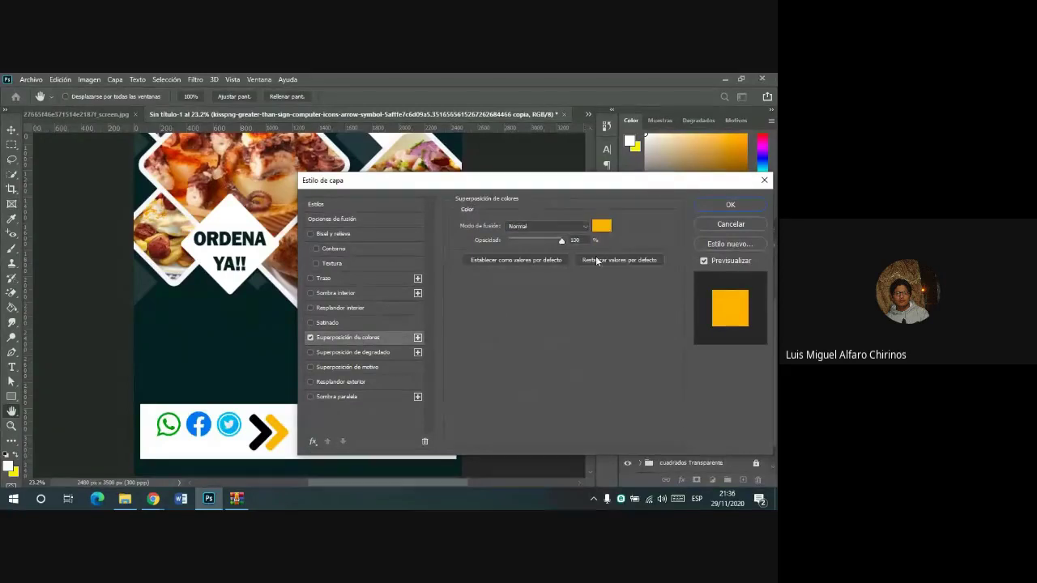
left_click(604, 232)
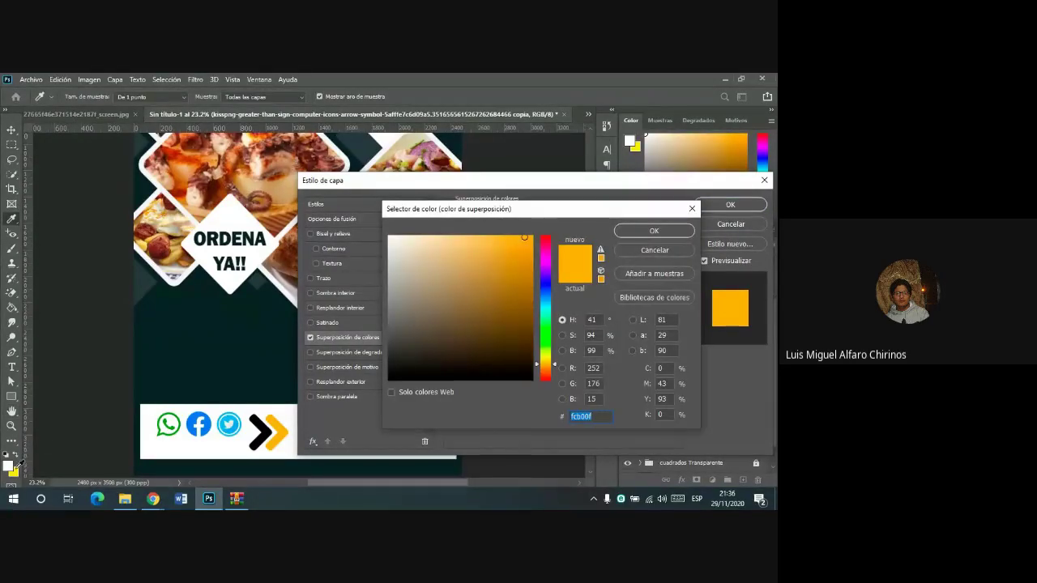
left_click(13, 469)
left_click(653, 231)
left_click(730, 204)
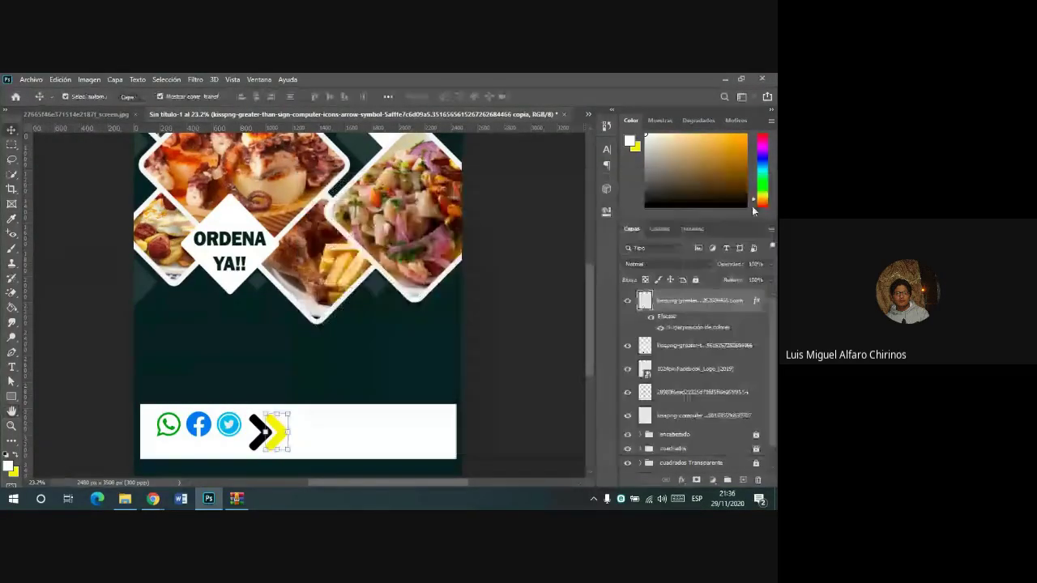
- Copy the top arrow's layer style and paste it onto the second arrow layer
right_click(722, 322)
left_click(627, 331)
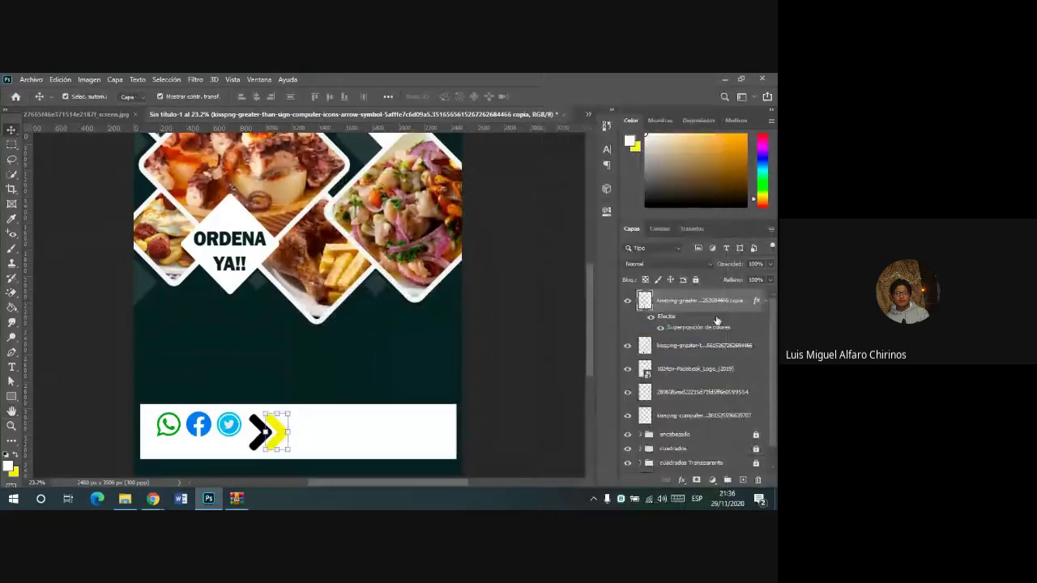
left_click(687, 352)
right_click(687, 353)
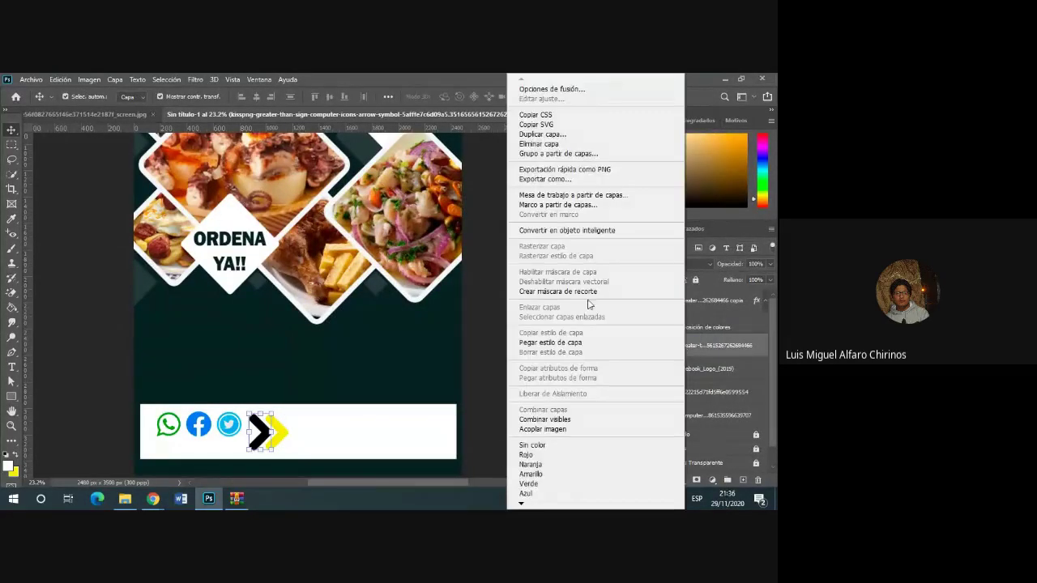
left_click(550, 342)
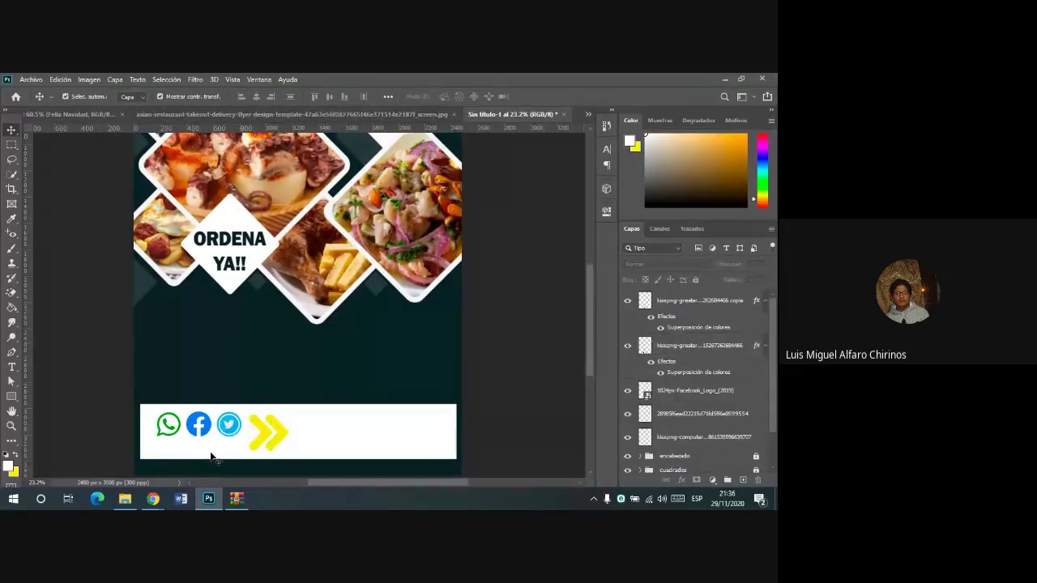
- Check the Asian Restaurant reference flyer, then return to the ORDENA YA!! document
left_click(302, 115)
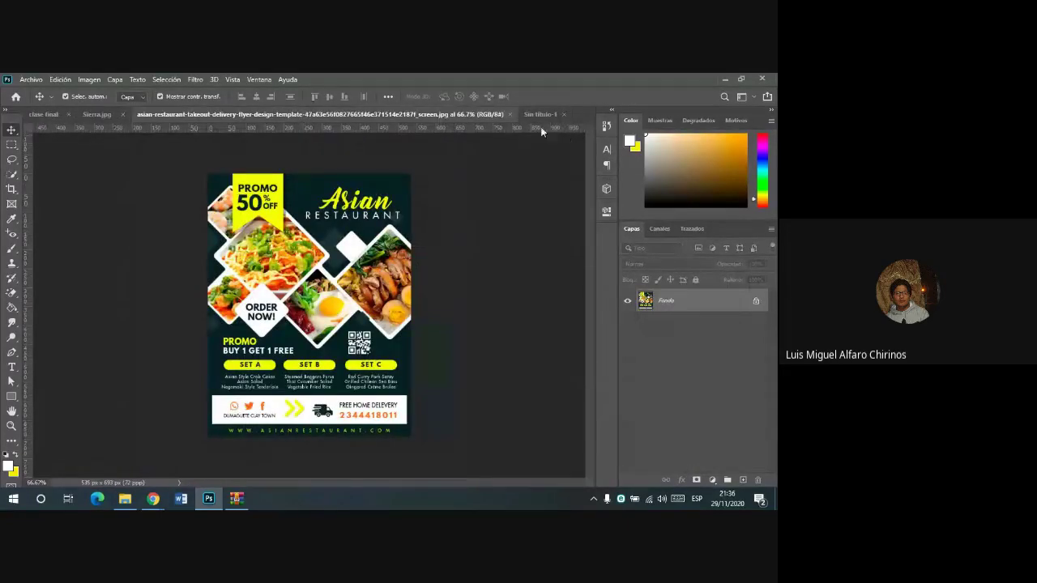
key("ctrl+0")
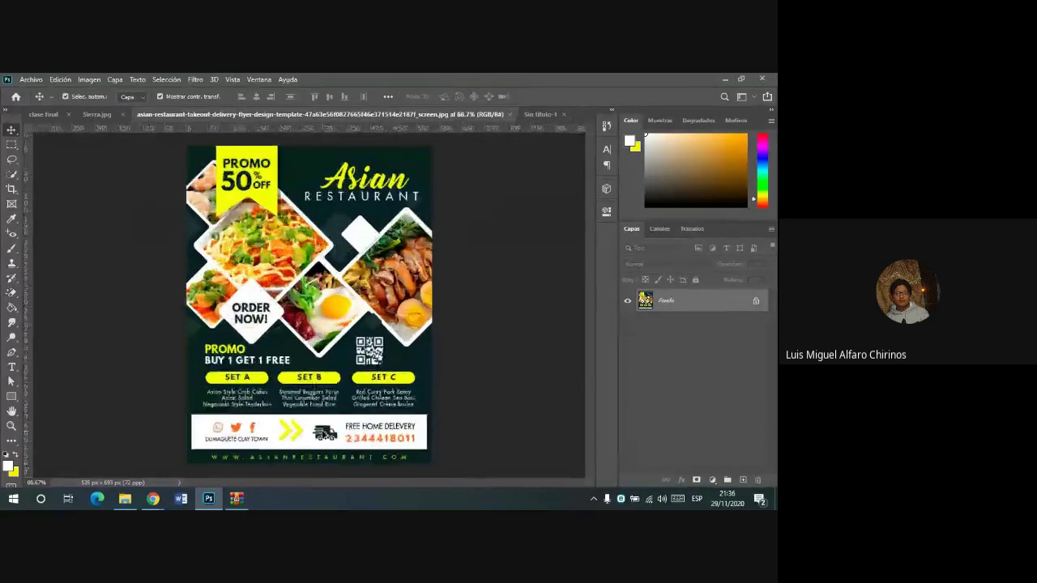
scroll(318, 429, "up", 2)
scroll(318, 429, "up", 2)
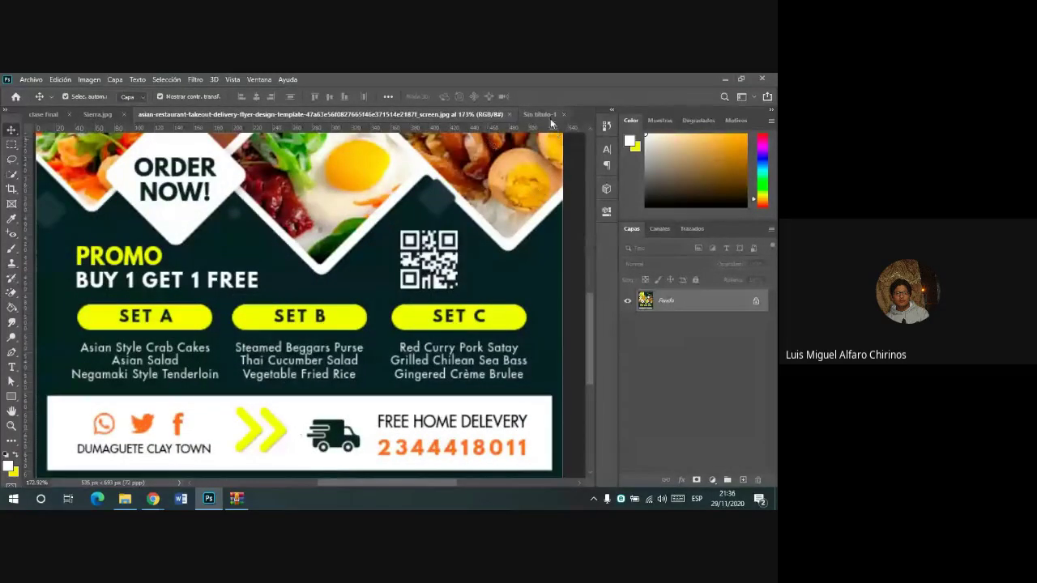
left_click(548, 115)
- Give the top yellow arrow a drop shadow with spread 16 and slightly raised opacity
left_click(685, 304)
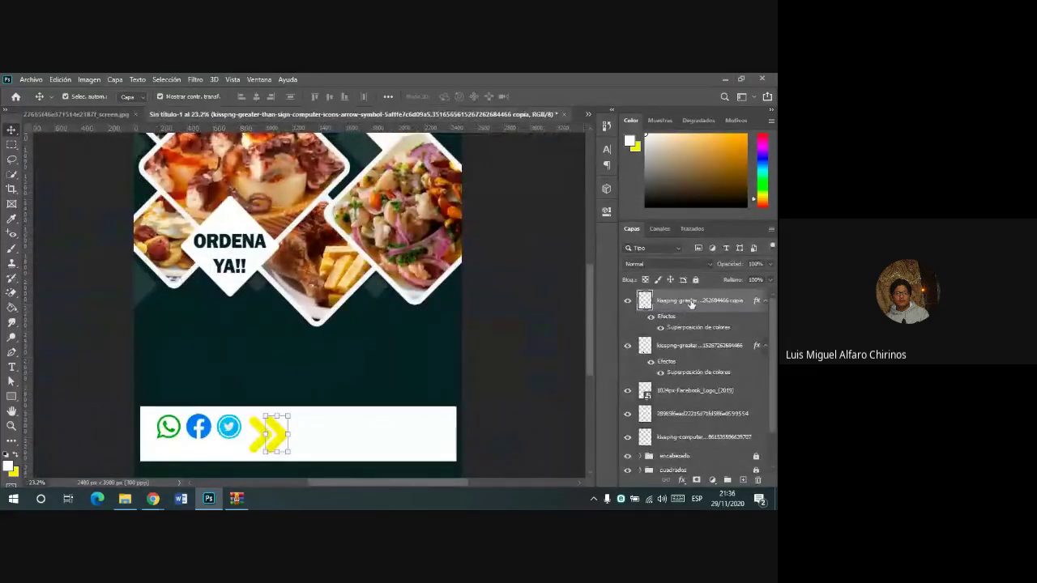
right_click(684, 304)
left_click(568, 93)
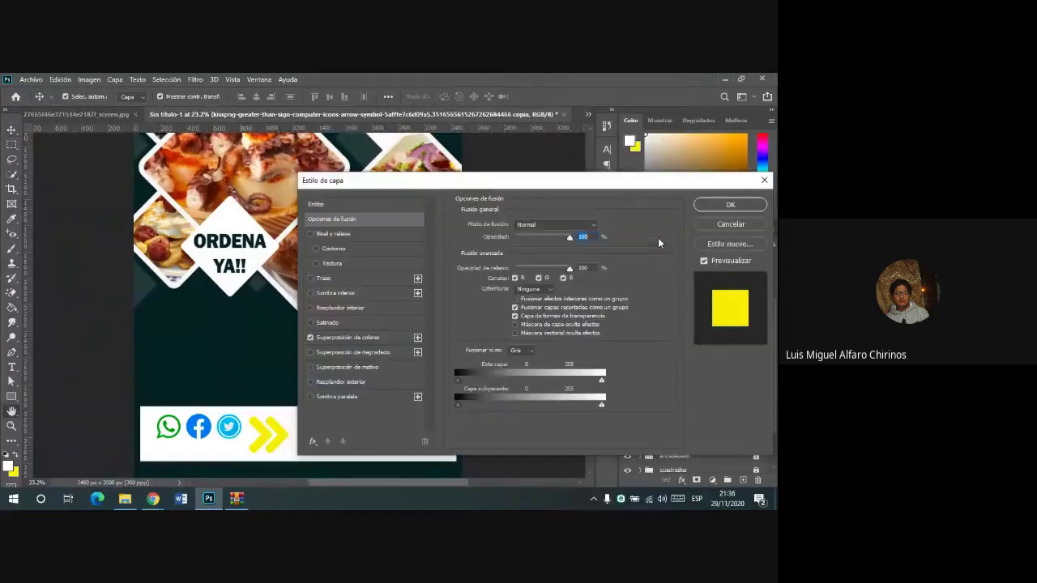
left_click(310, 396)
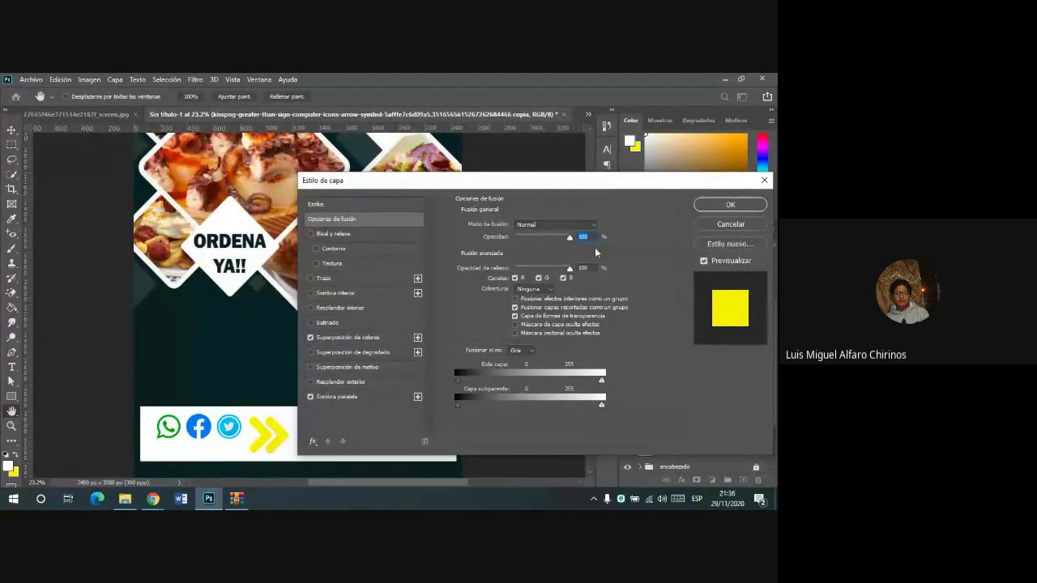
left_click_drag(606, 179, 683, 190)
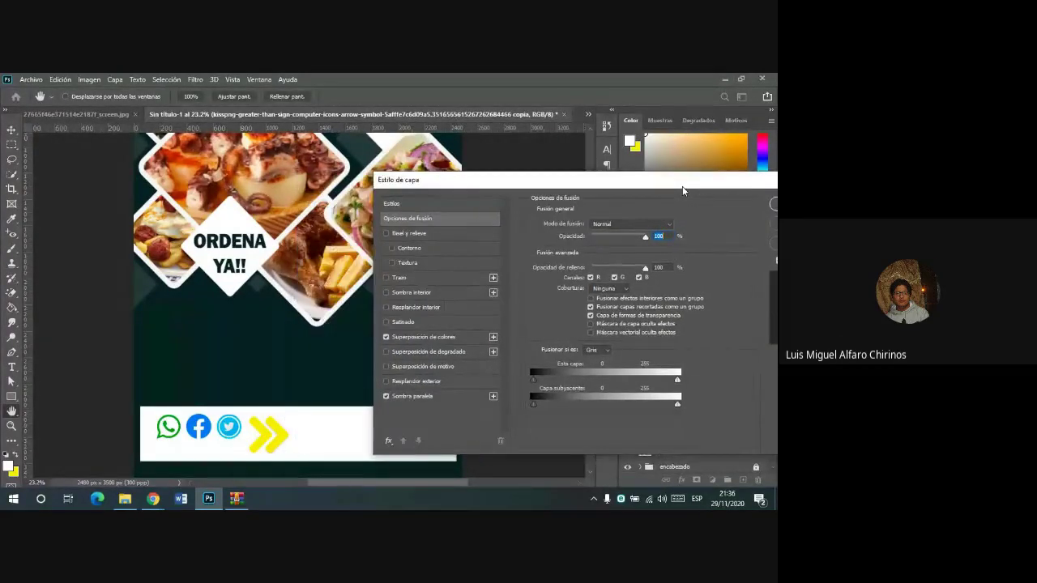
left_click(412, 396)
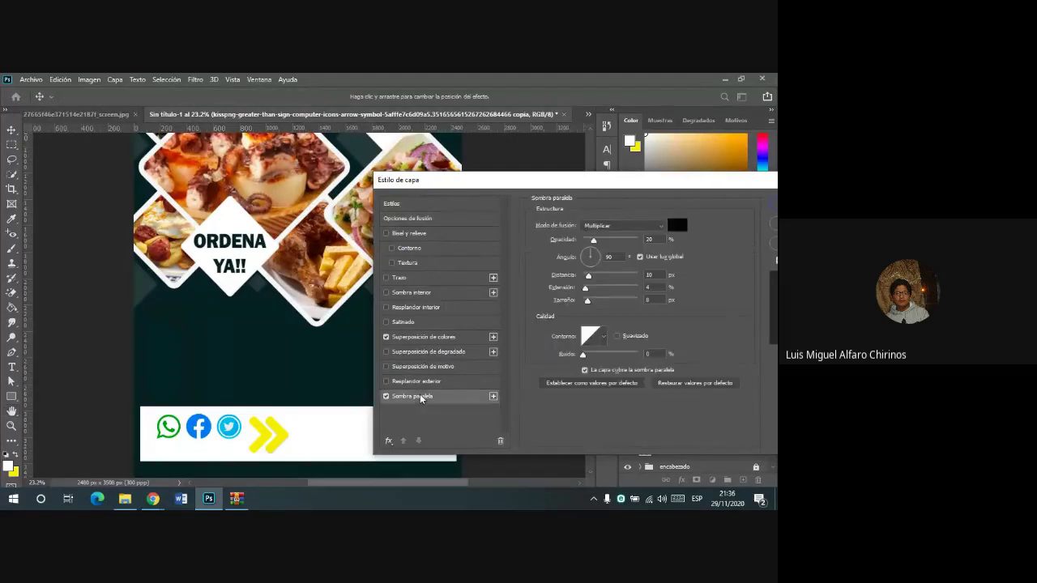
left_click_drag(589, 288, 592, 288)
left_click_drag(763, 187, 707, 187)
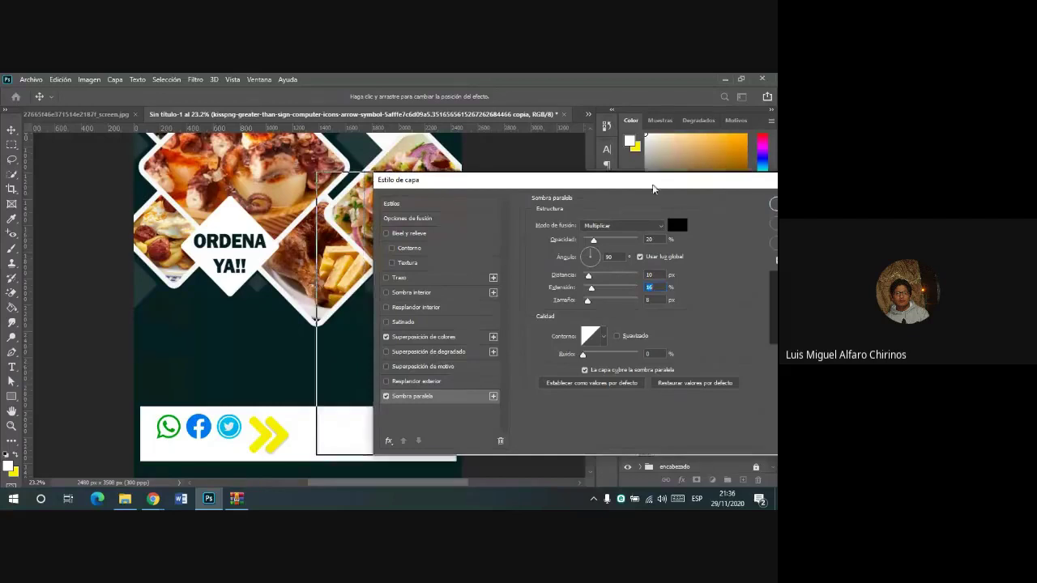
left_click_drag(536, 240, 546, 243)
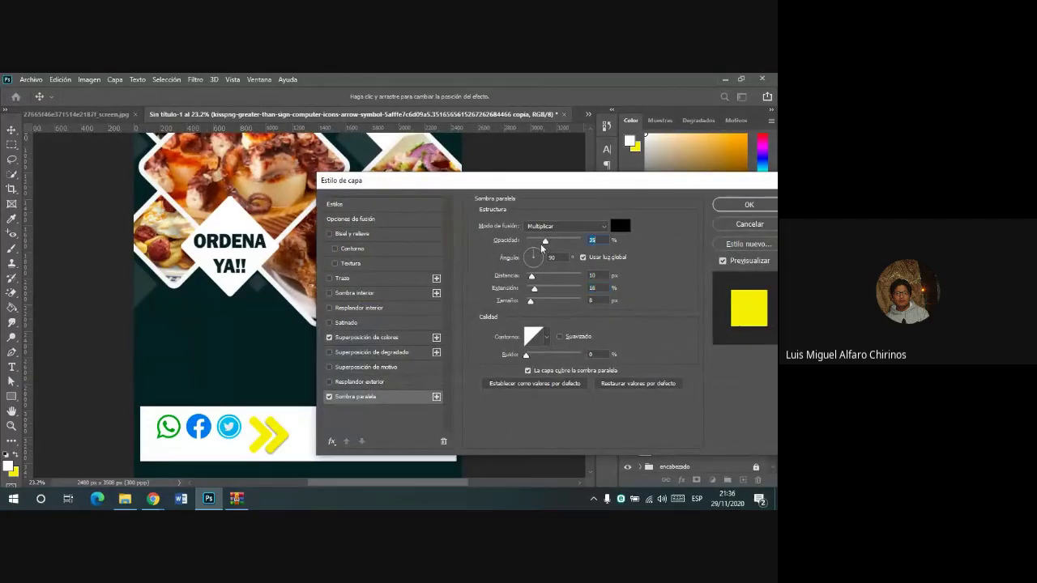
key("Return")
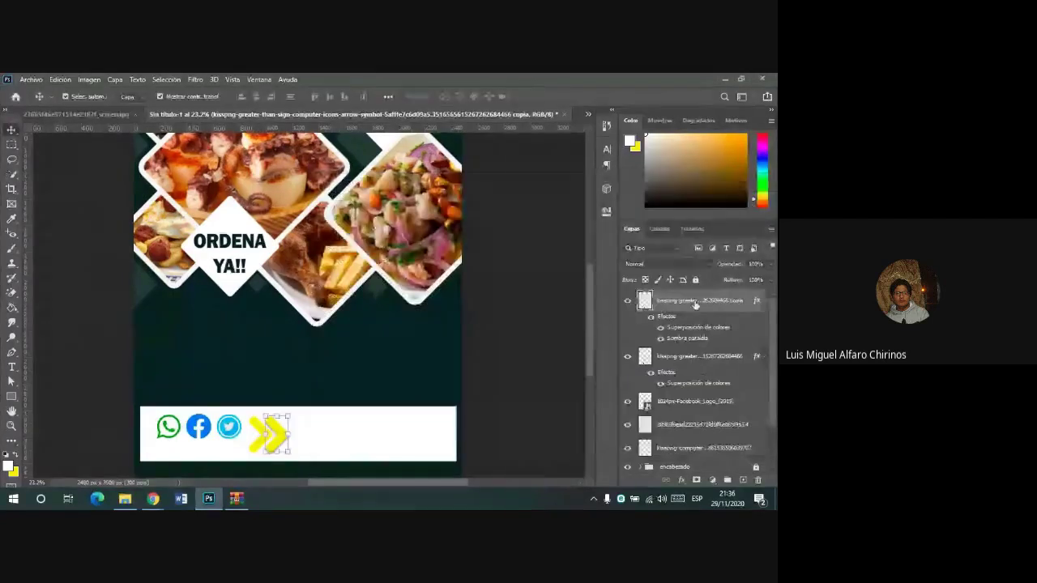
- Copy the shadow style onto the second arrow, then return to the Google Meet call in Chrome
right_click(709, 300)
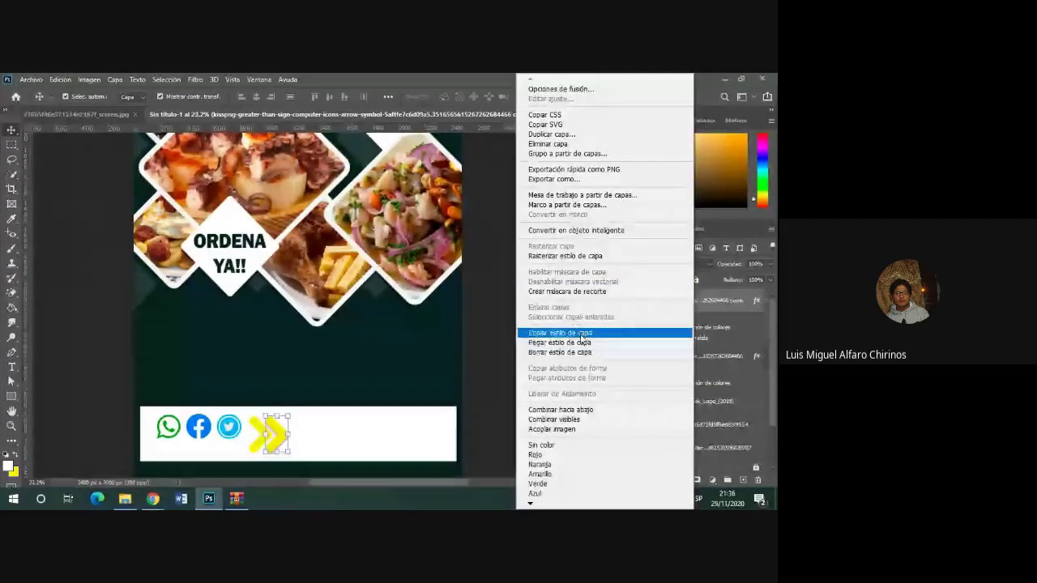
right_click(703, 356)
left_click(549, 342)
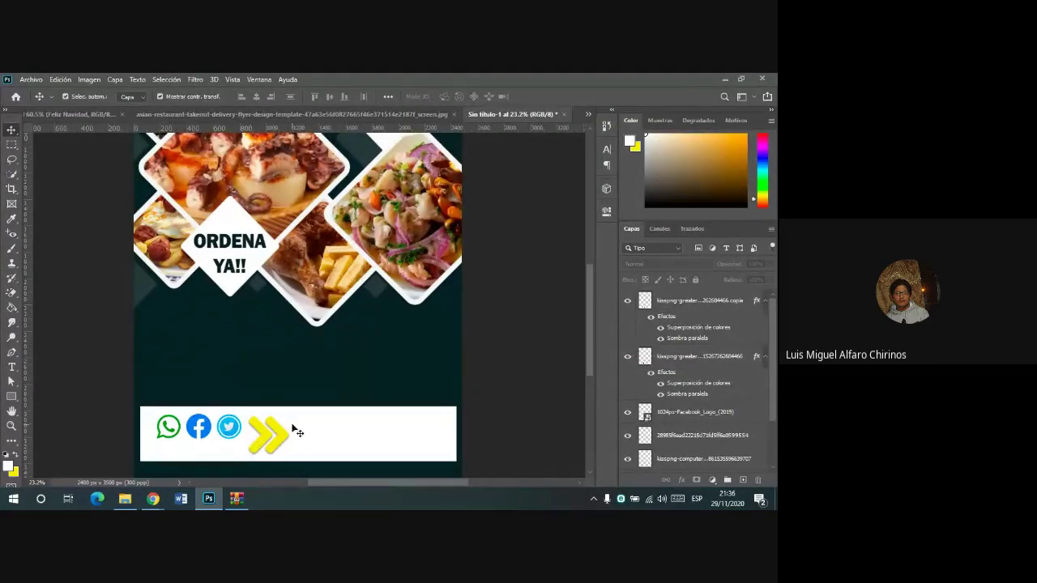
mouse_move(152, 498)
left_click(125, 449)
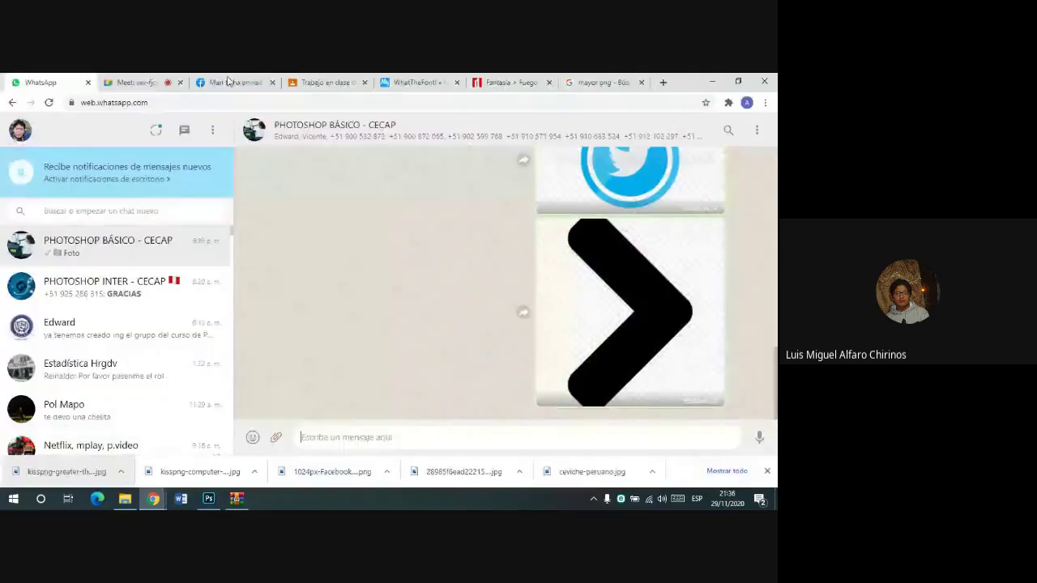
left_click(137, 82)
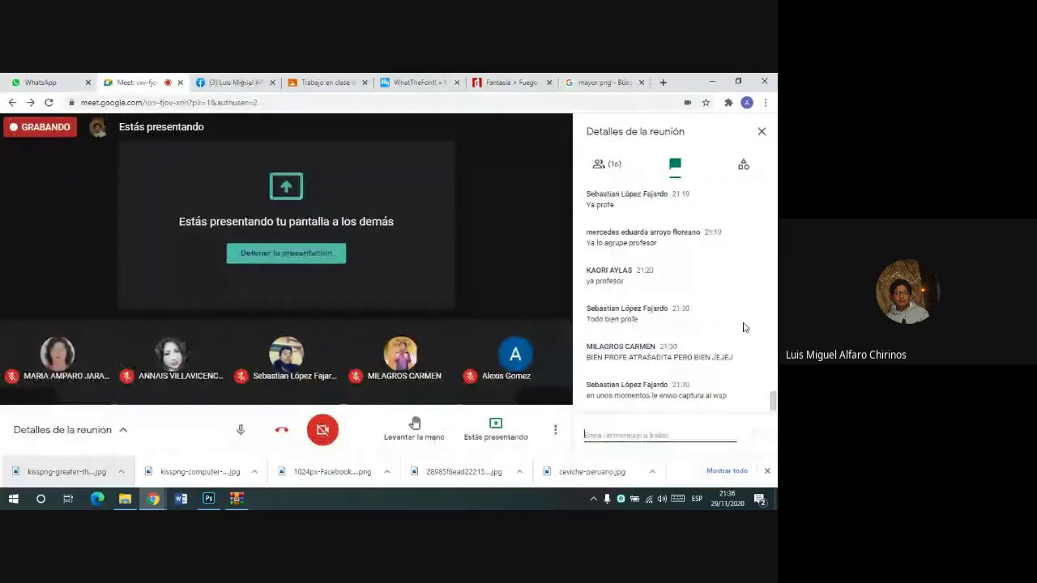
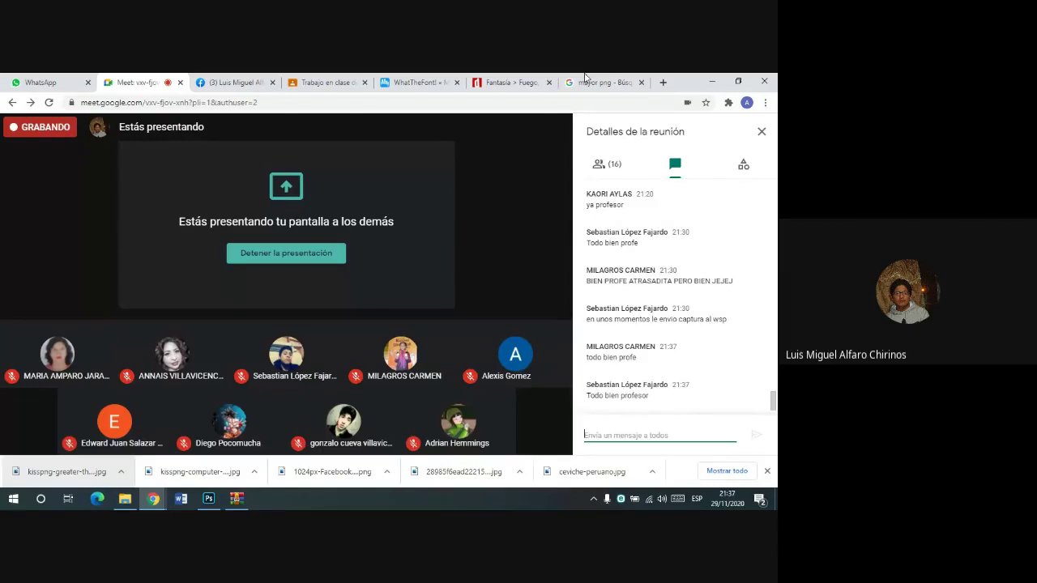
- Search Google Images for 'delivery png'
left_click(590, 80)
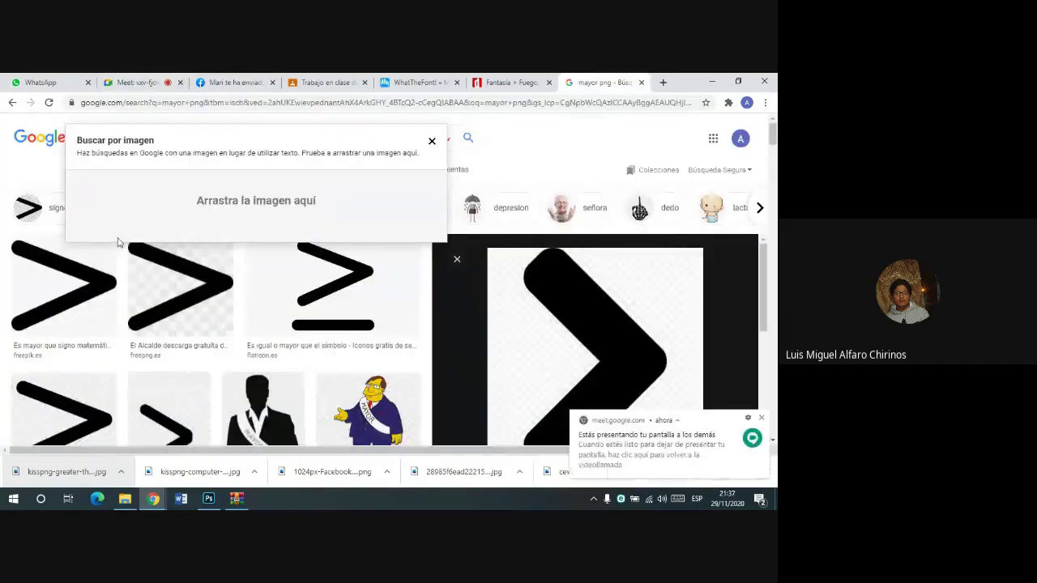
left_click(117, 242)
left_click_drag(146, 138, 114, 138)
type("d")
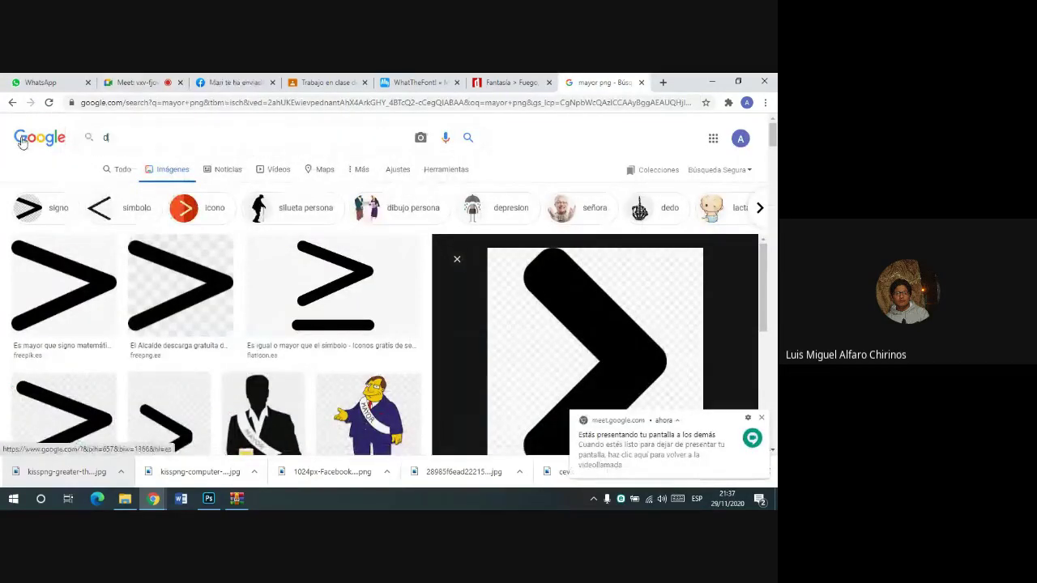
type("elivery png")
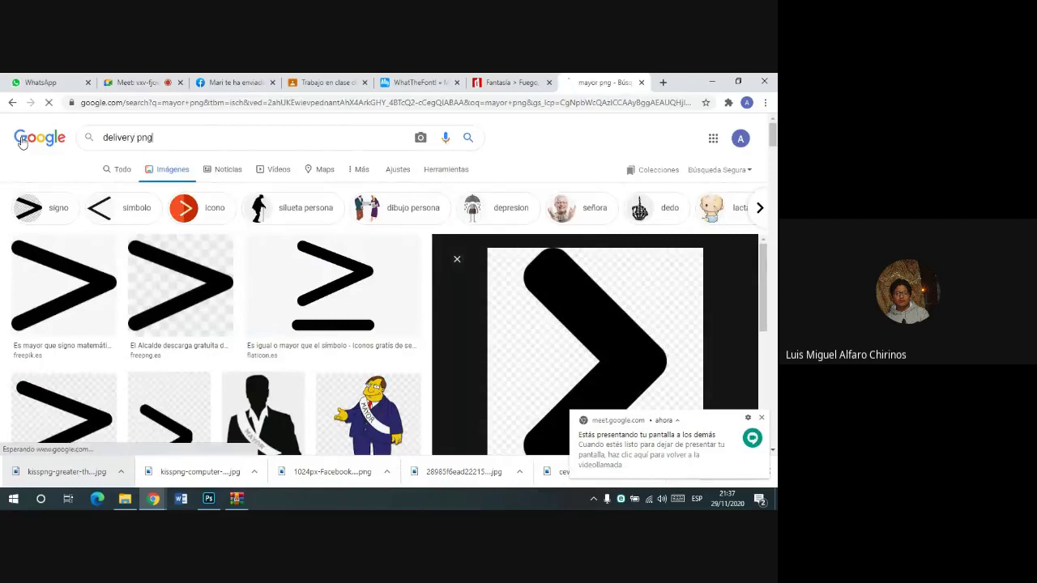
key("Return")
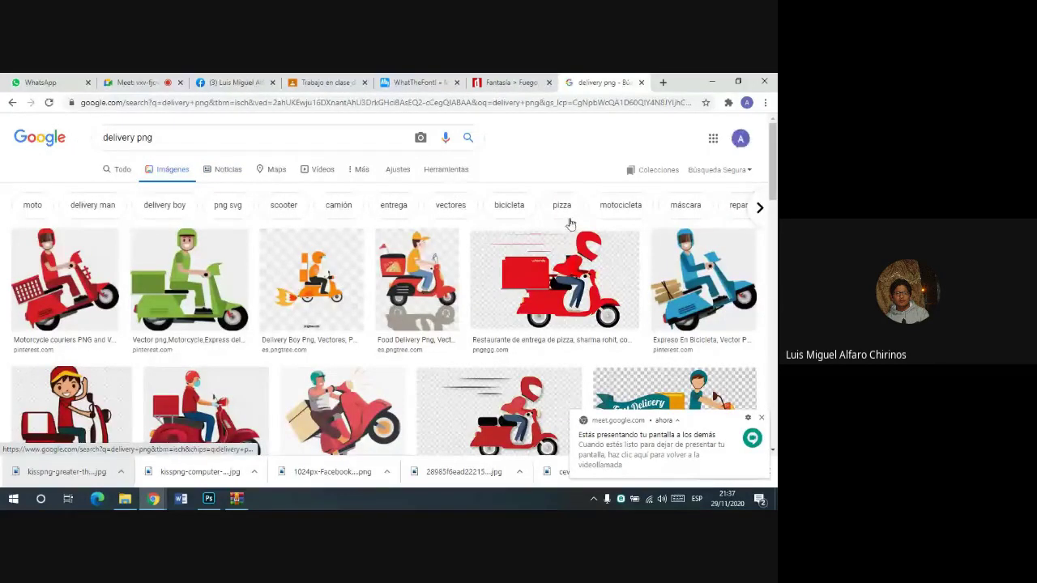
- Find the red delivery-scooter result and save the image to disk
scroll(429, 227, "down", 2)
scroll(408, 255, "down", 1)
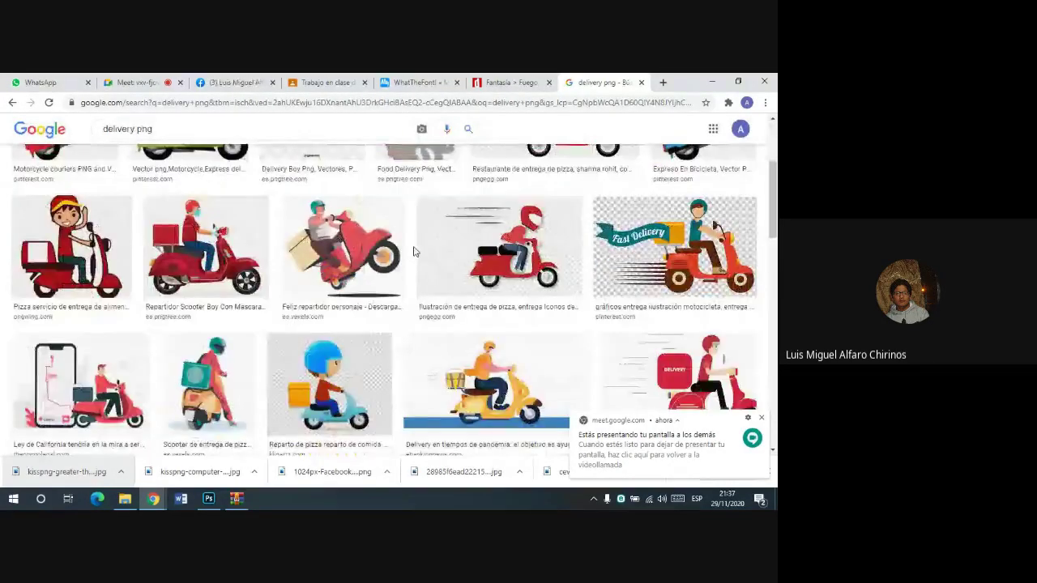
scroll(413, 251, "down", 2)
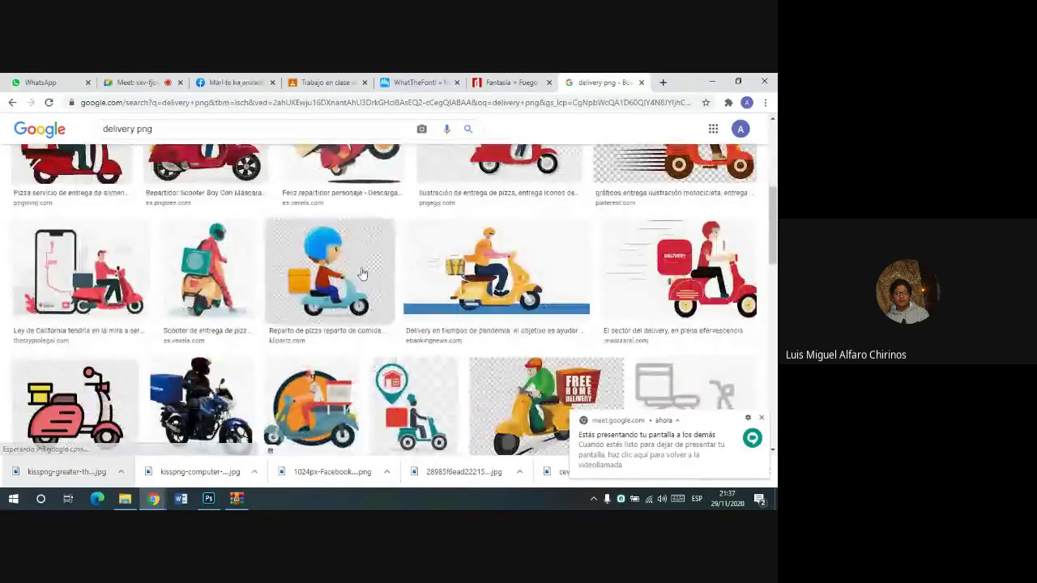
scroll(344, 278, "down", 2)
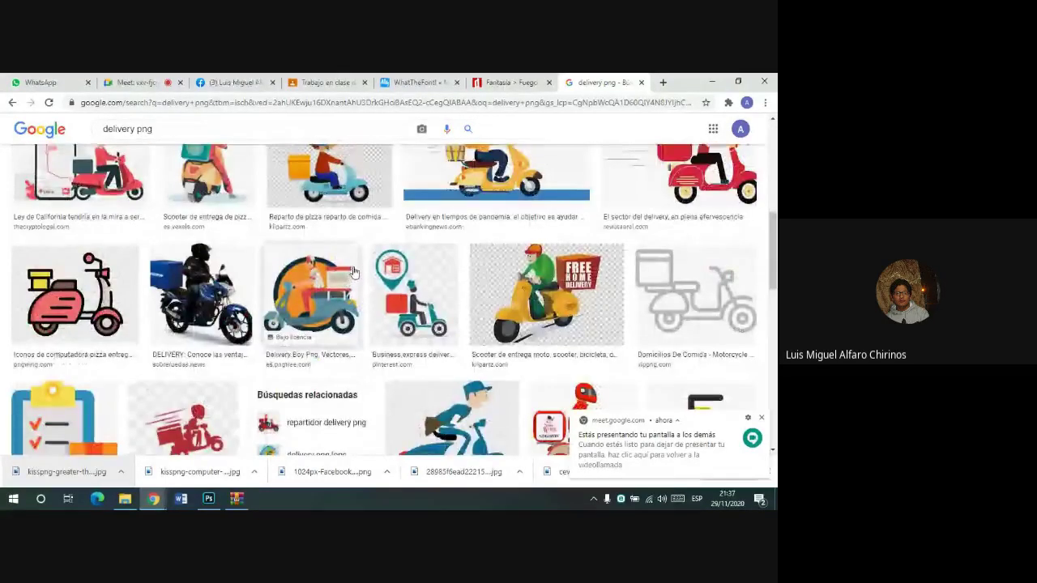
scroll(353, 271, "down", 2)
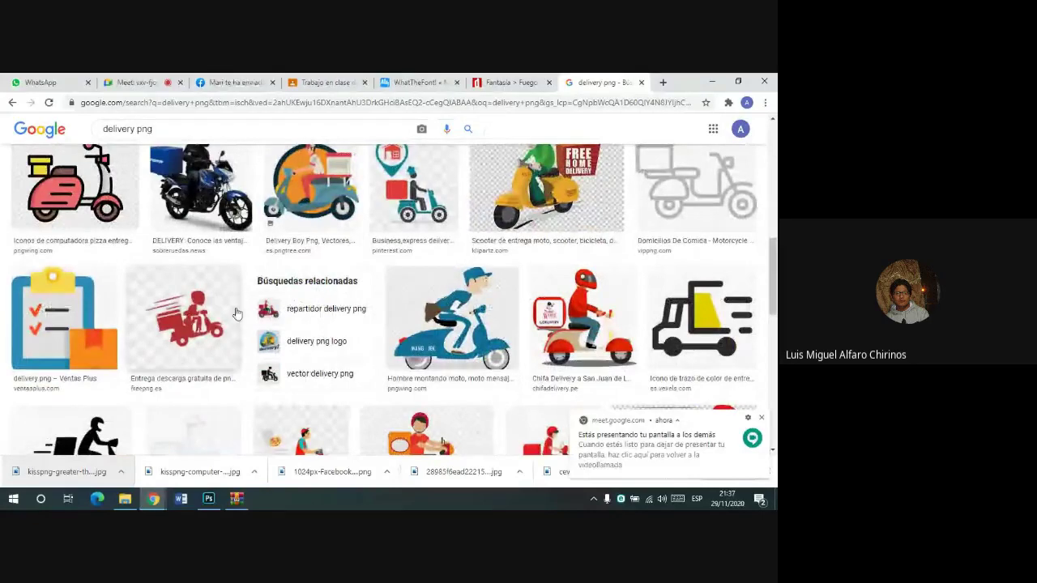
left_click(194, 320)
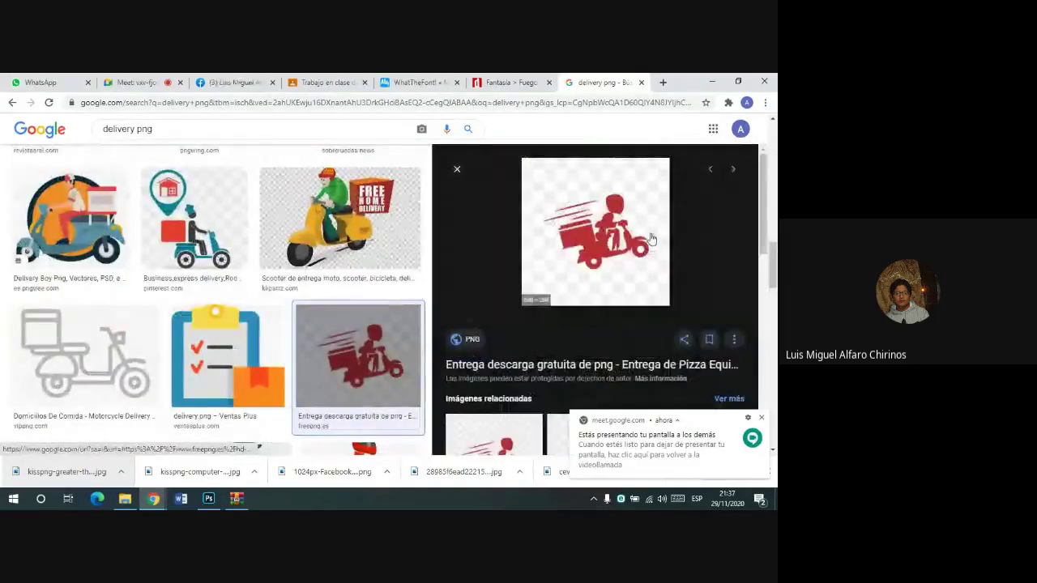
right_click(650, 239)
left_click(588, 332)
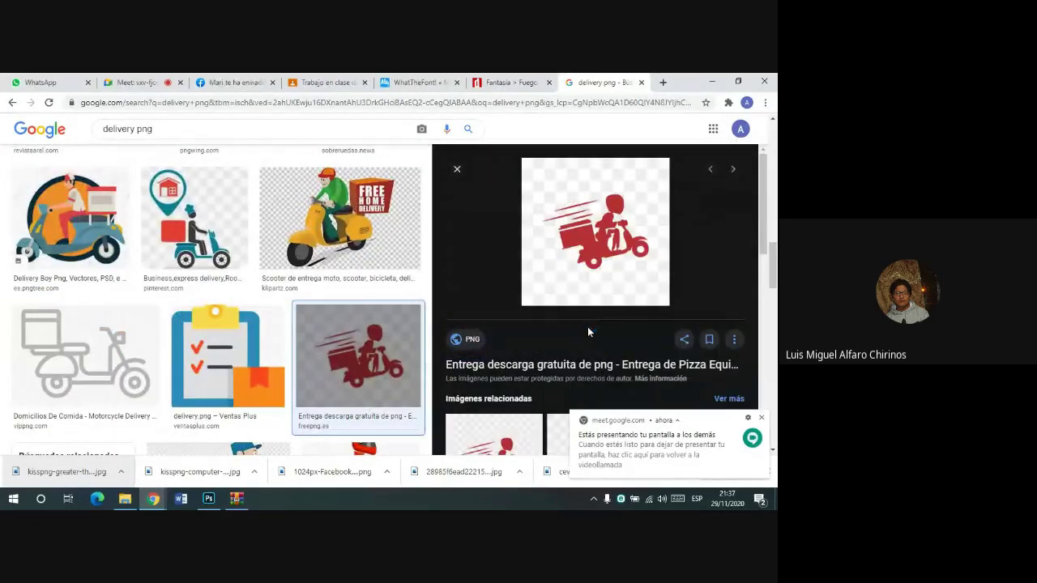
key("Return")
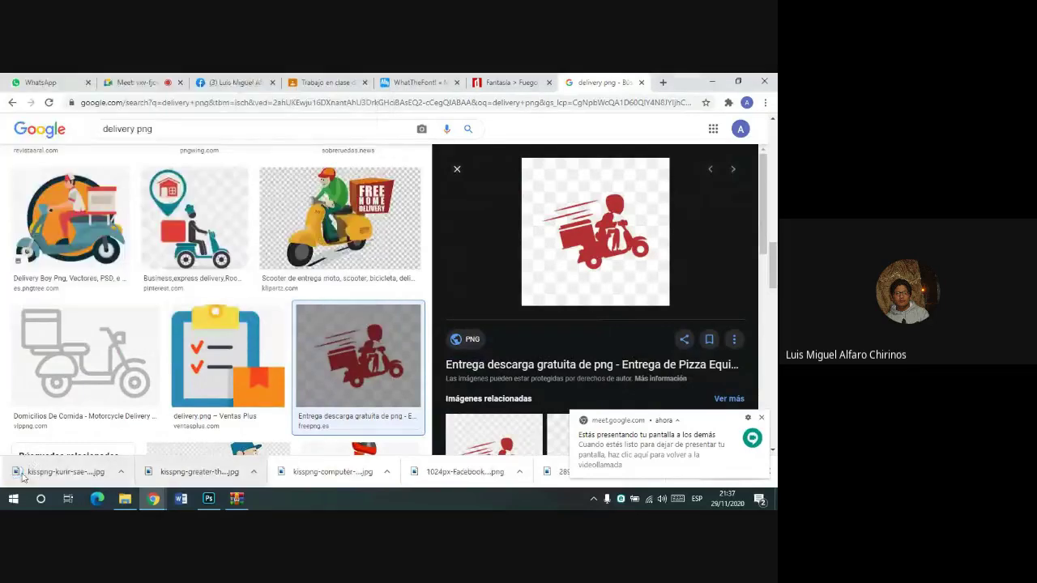
- Send the scooter image in the course chat and place it into the Photoshop flyer
mouse_move(65, 471)
left_mouse_down()
mouse_move(89, 178)
mouse_move(493, 249)
left_mouse_up()
key("Return")
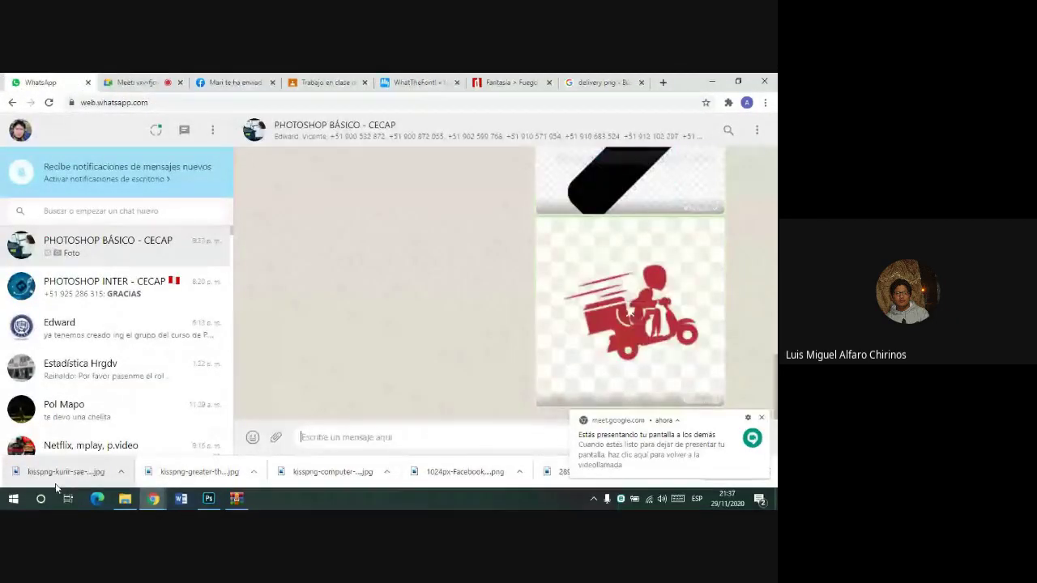
mouse_move(199, 472)
left_mouse_down()
mouse_move(225, 470)
mouse_move(239, 333)
left_mouse_up()
- Erase the scooter logo's background and inner white gaps with the Magic Eraser
left_click(629, 96)
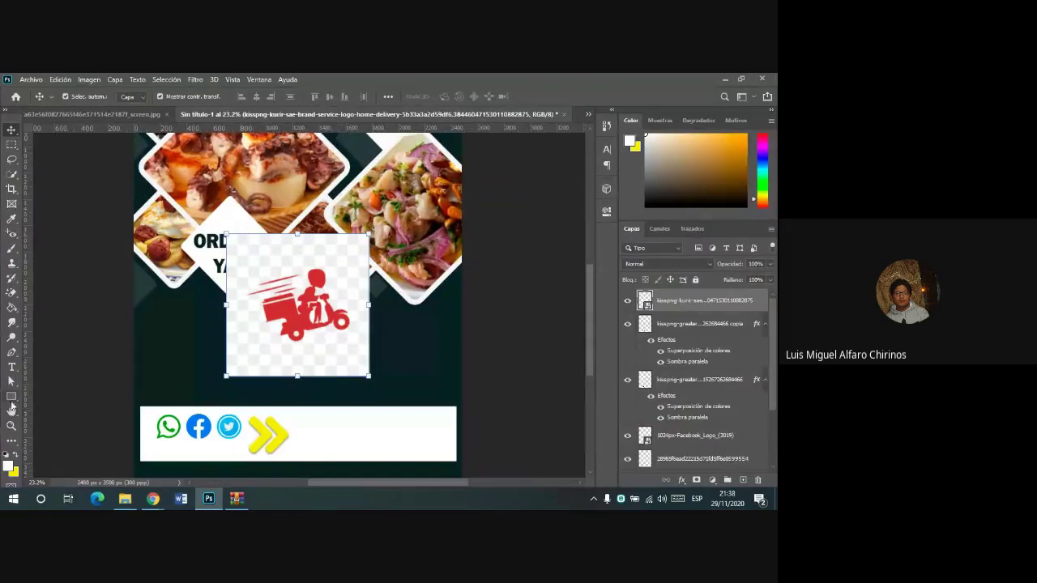
left_click(12, 292)
left_click(297, 255)
key("Return")
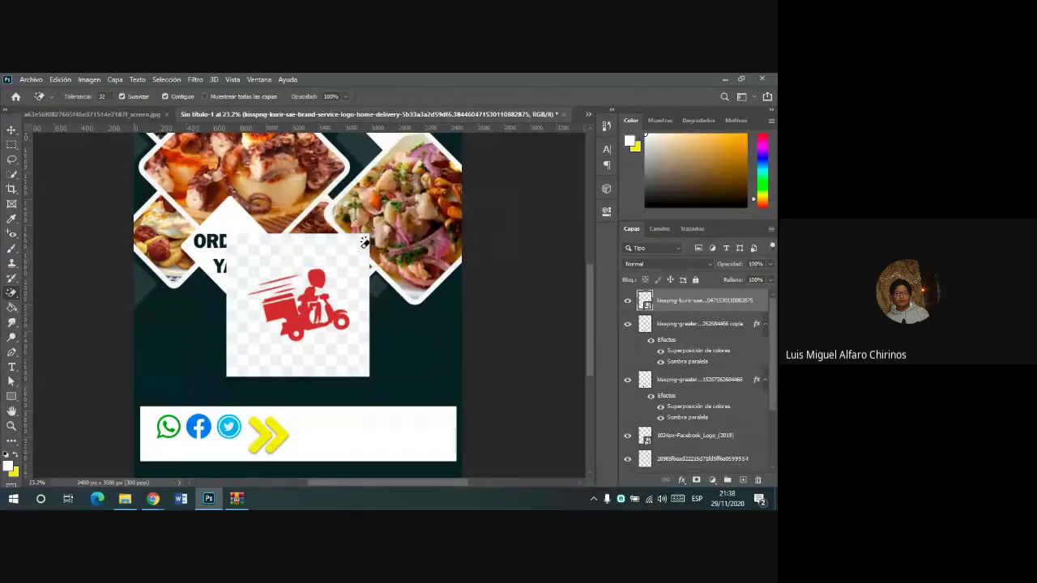
left_click(251, 251)
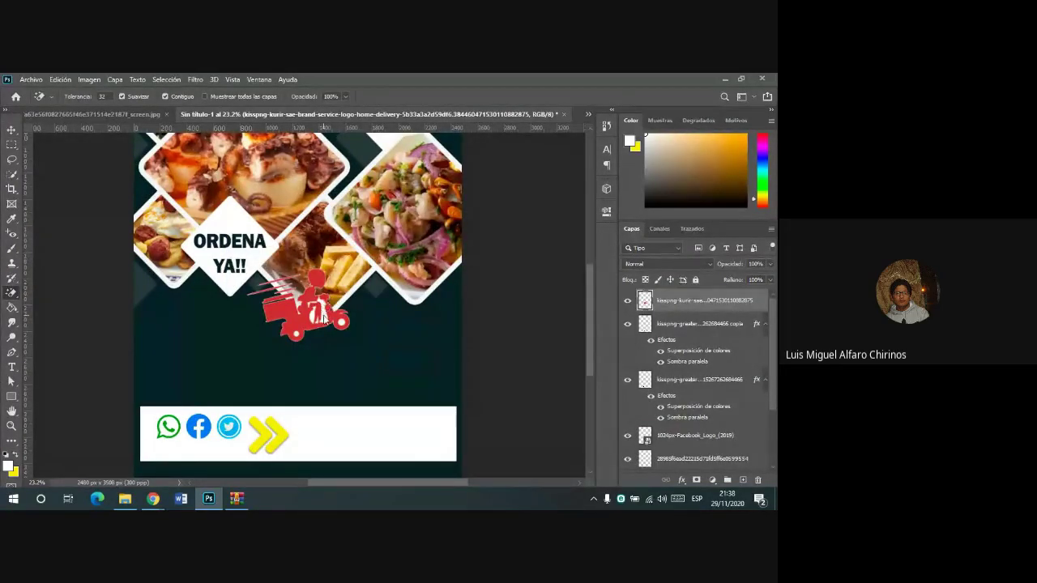
left_click(318, 313)
- Shrink and move the red scooter logo onto the white bottom bar
left_click(12, 131)
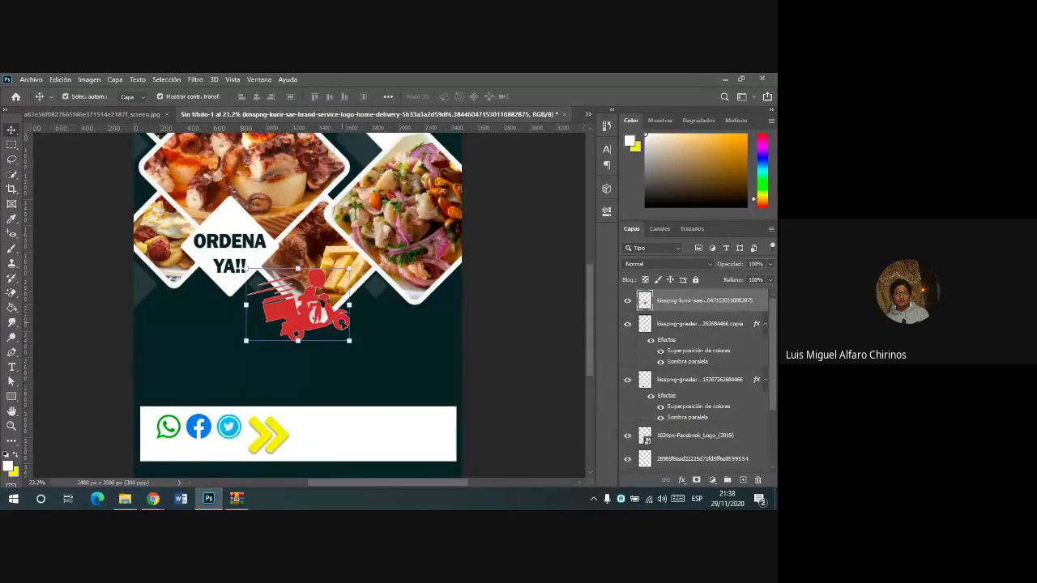
mouse_move(342, 324)
left_mouse_down()
mouse_move(376, 442)
mouse_move(328, 421)
mouse_move(344, 452)
left_mouse_up()
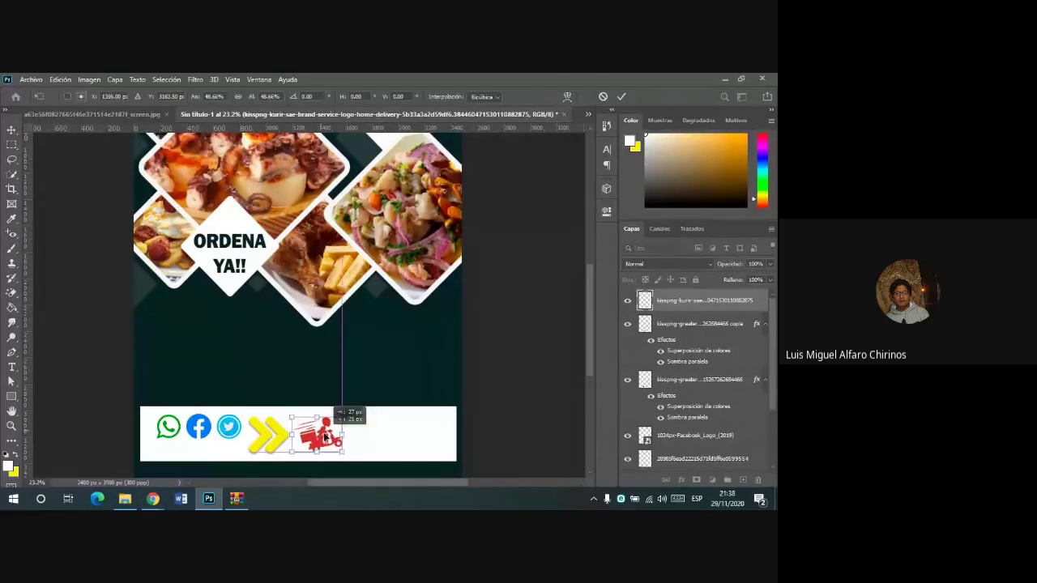
left_click(622, 96)
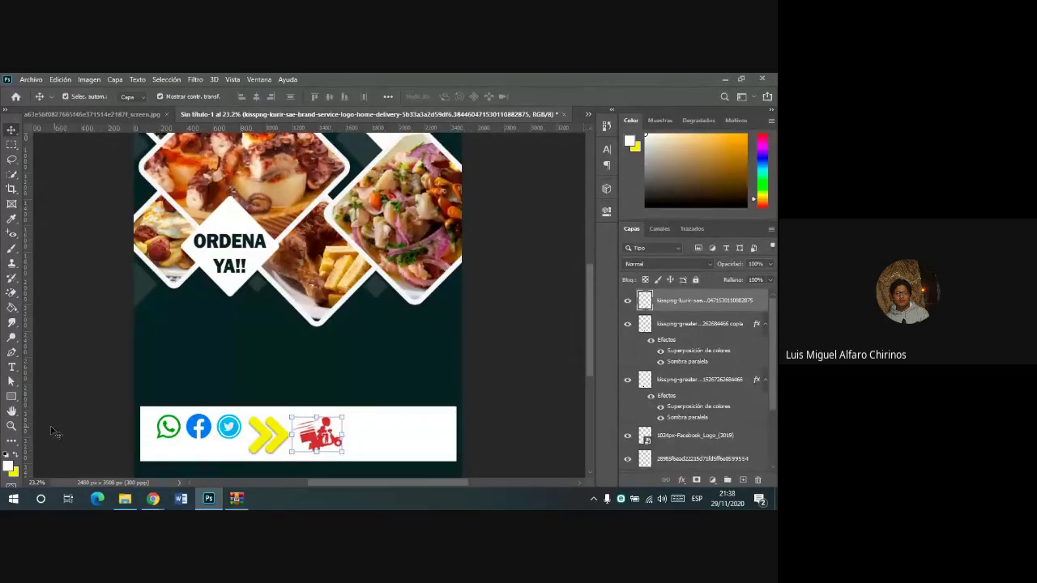
- In the logo's Blending Options, replace the gradient overlay with a Color Overlay
right_click(705, 301)
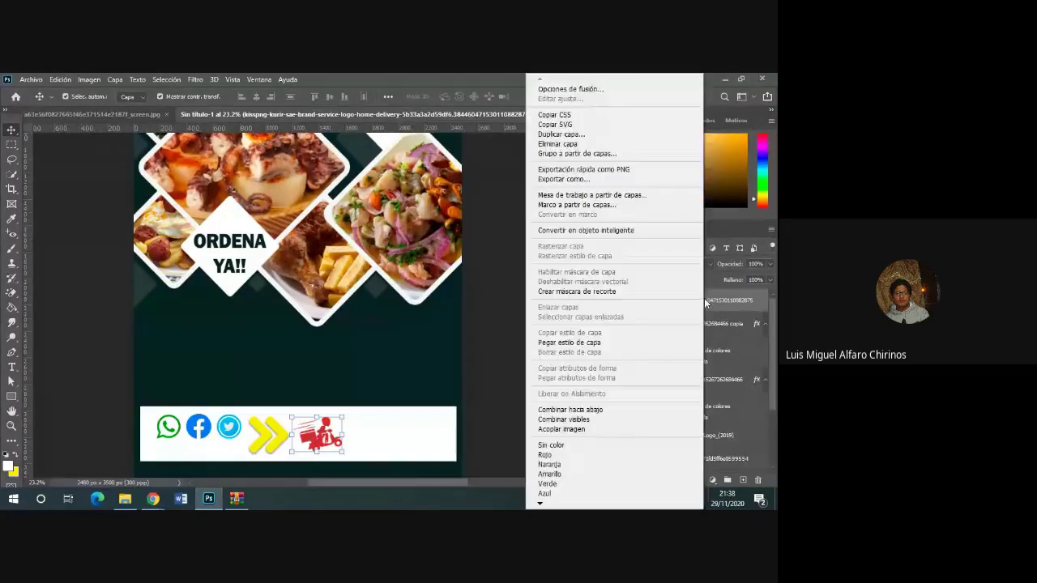
left_click(576, 90)
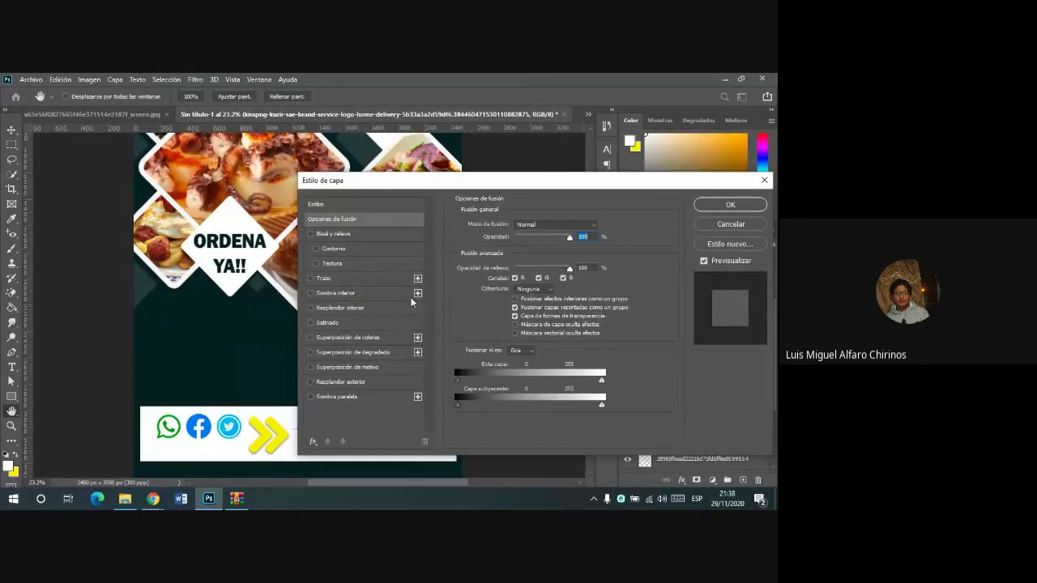
left_click(323, 354)
left_click(311, 352)
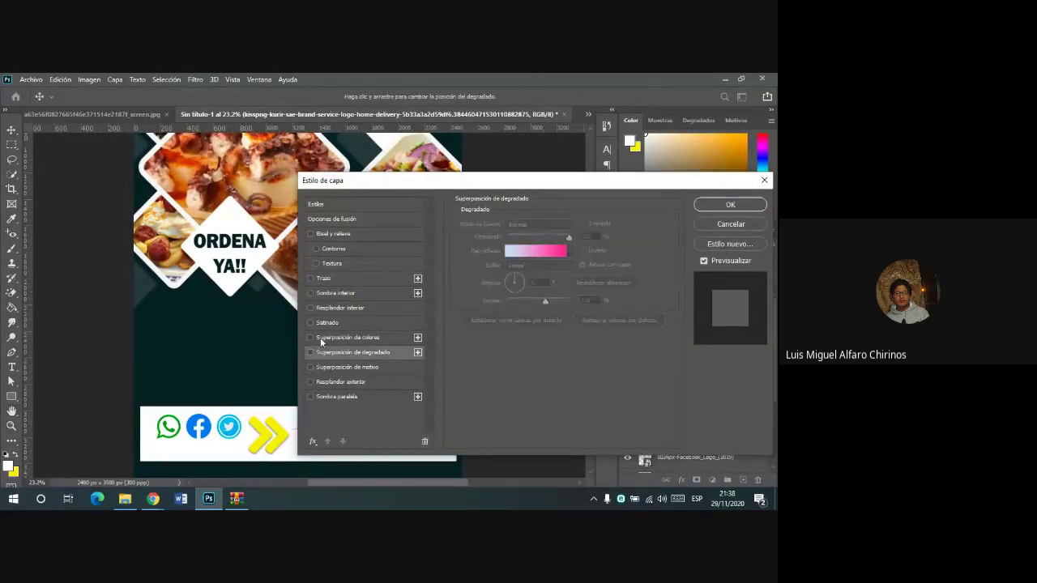
left_click(321, 340)
- Set the overlay colour to the sampled dark teal background, then compare with the reference flyer
left_click(600, 225)
left_click(164, 313)
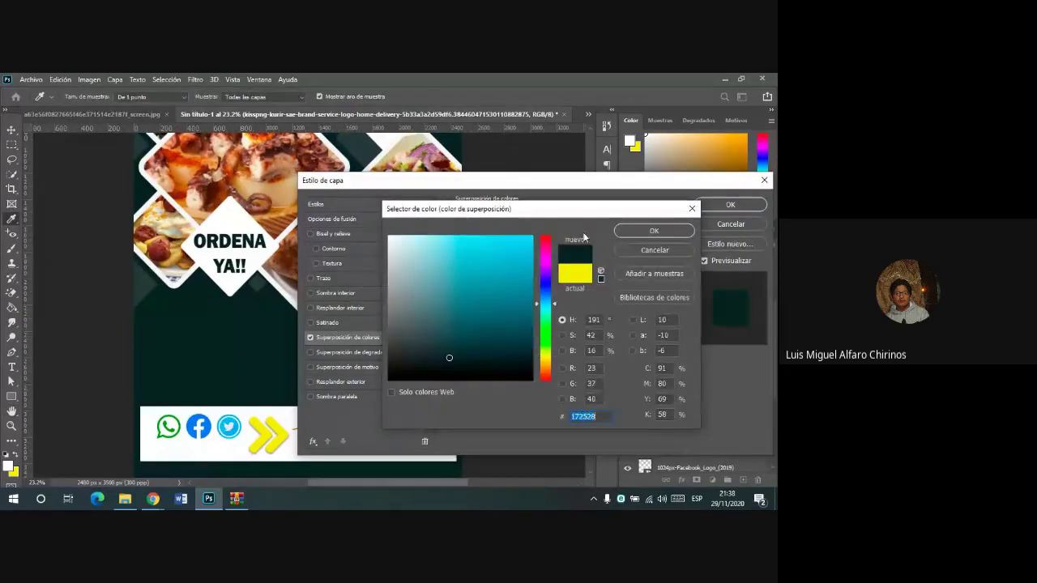
left_click(654, 229)
left_click(730, 204)
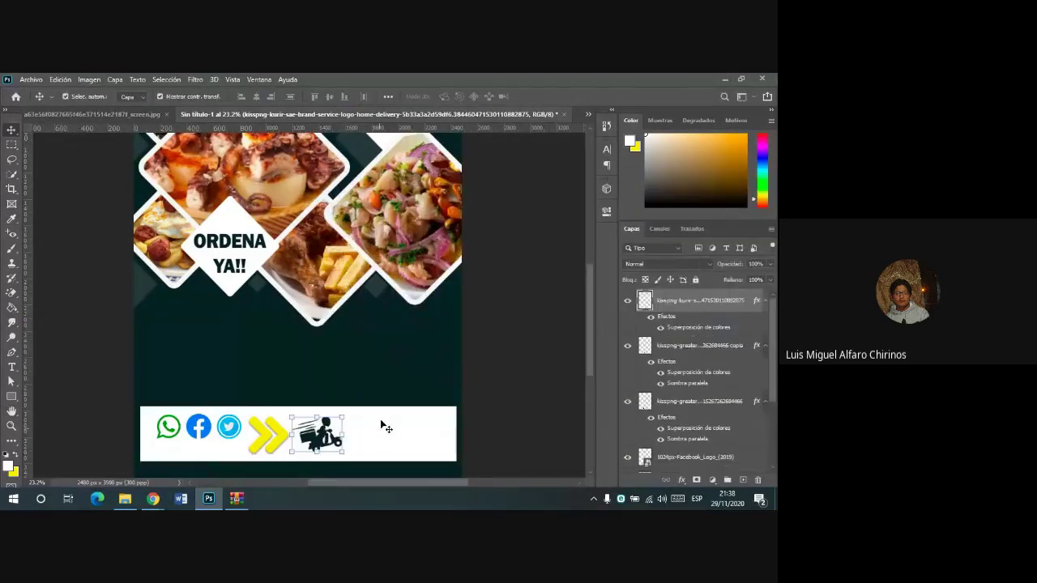
left_click(148, 118)
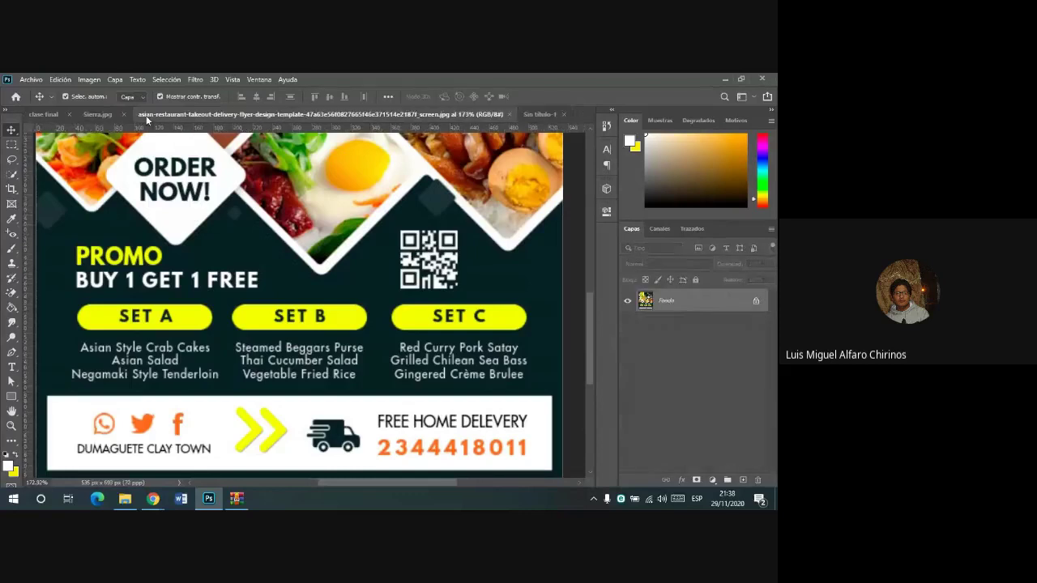
left_click(540, 114)
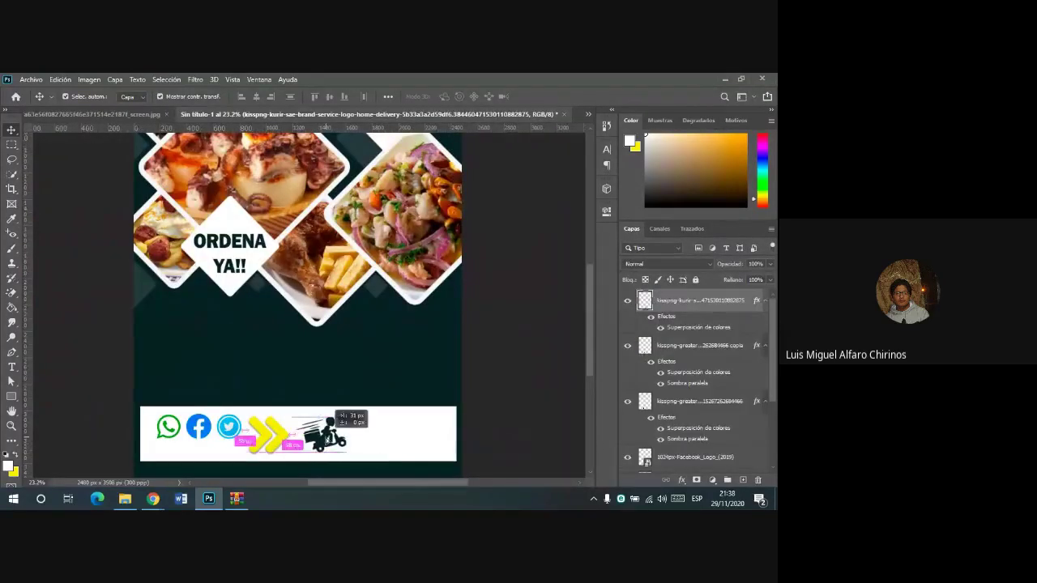
- Add 'DELIVERY GRATIS' text beside the scooter icon on the white bar
left_click(12, 367)
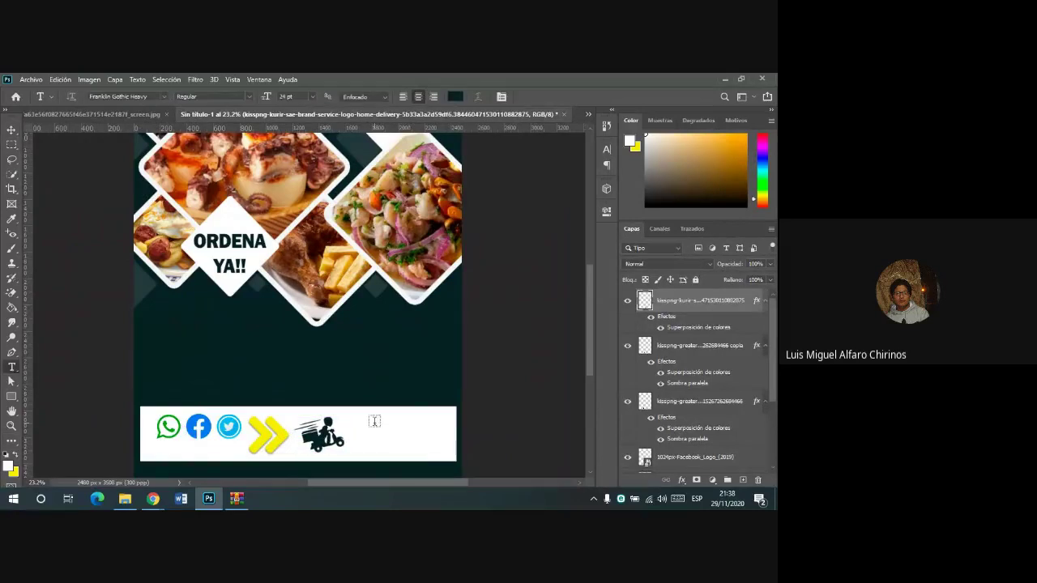
left_click(336, 422)
type("DEL")
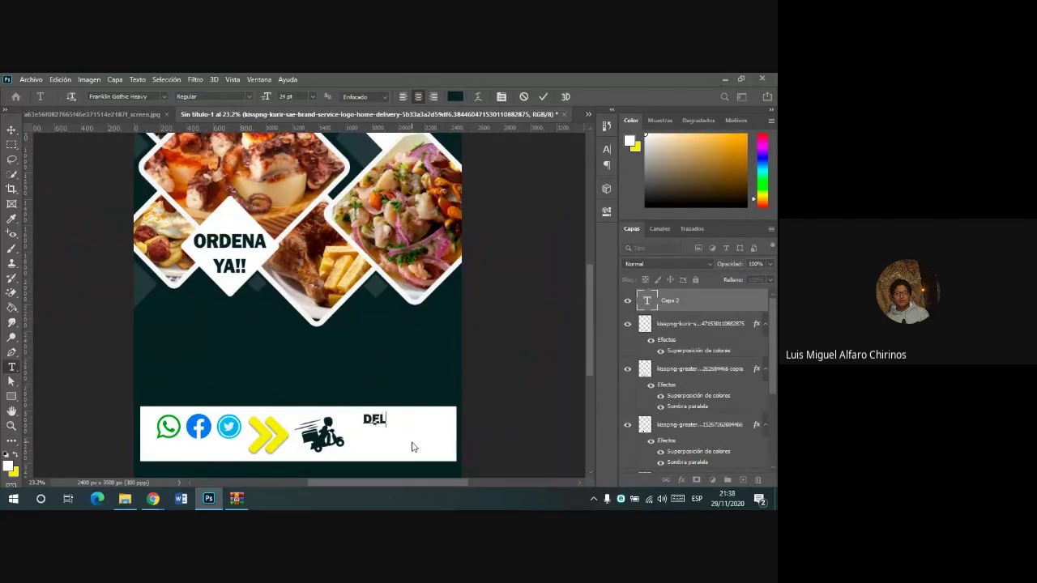
type("IVERY ")
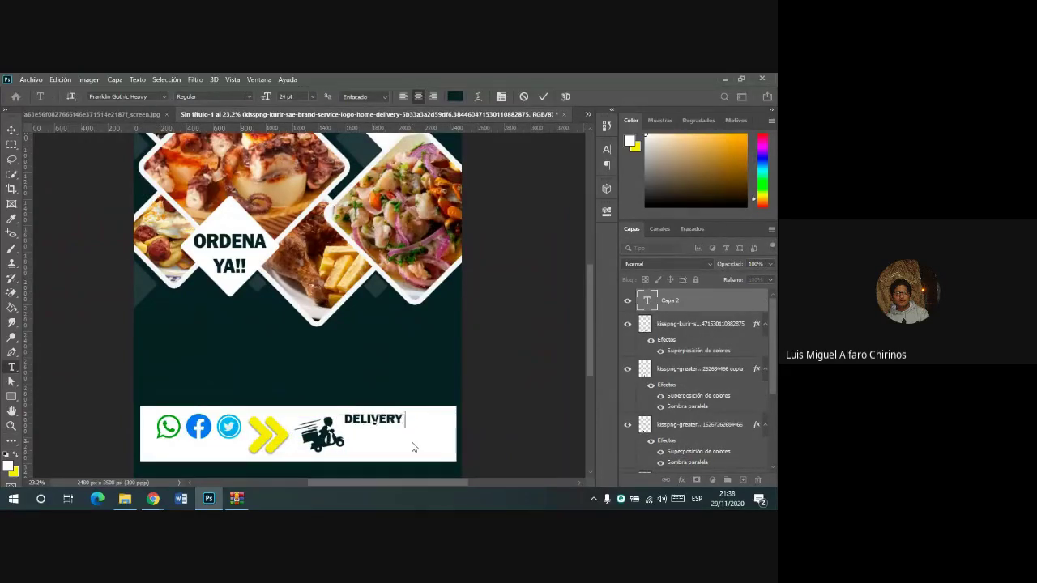
type("GRATIS")
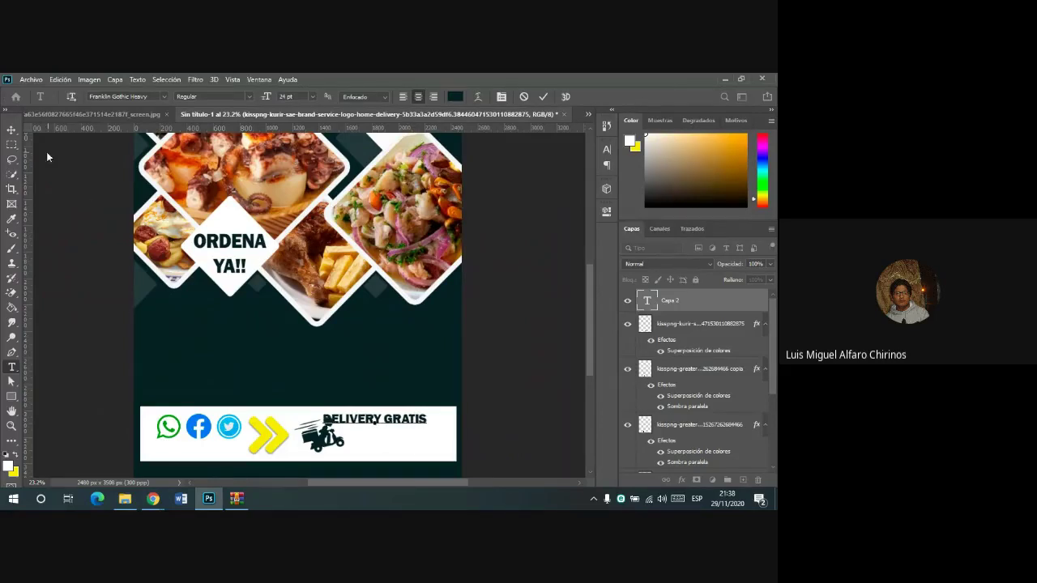
left_click(12, 130)
left_click_drag(406, 416, 434, 428)
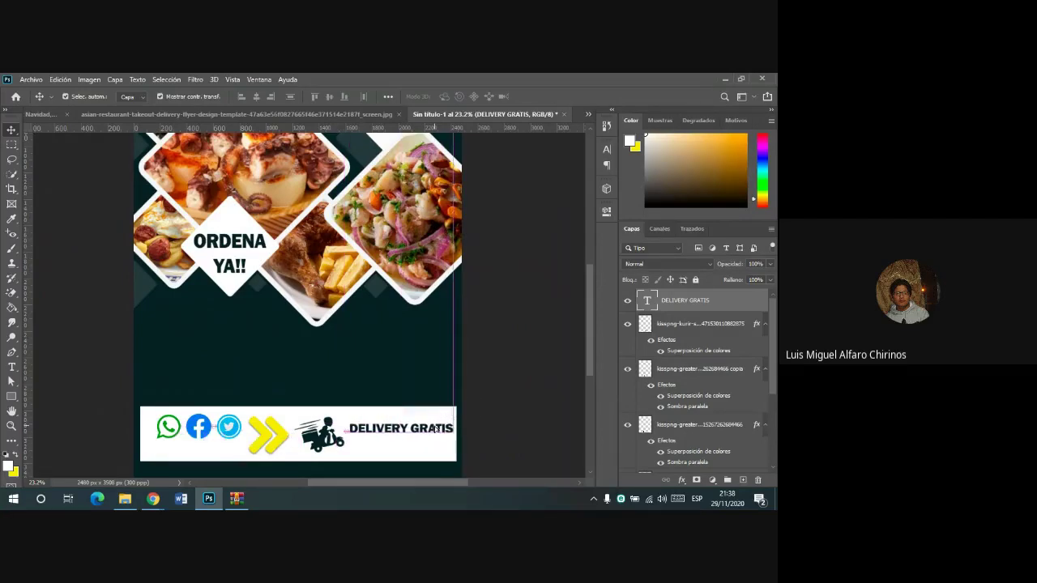
key("shift+Left")
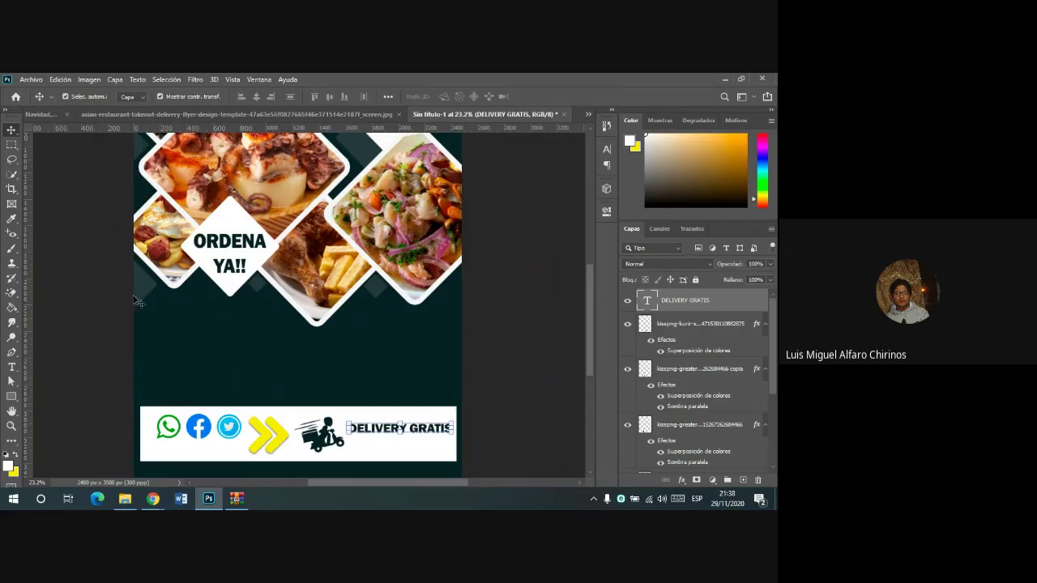
left_click(15, 370)
left_click(364, 442)
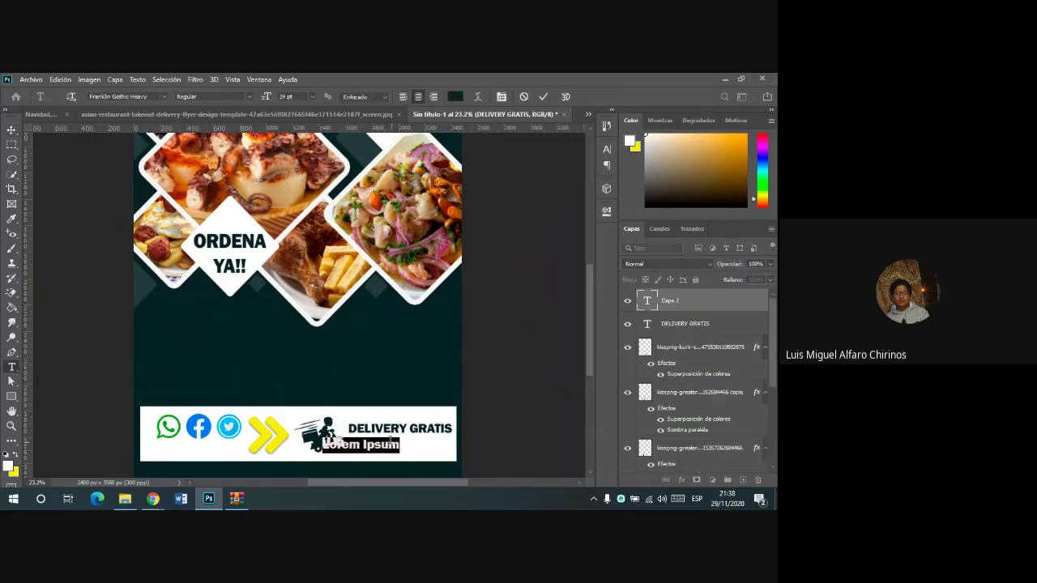
type("918095")
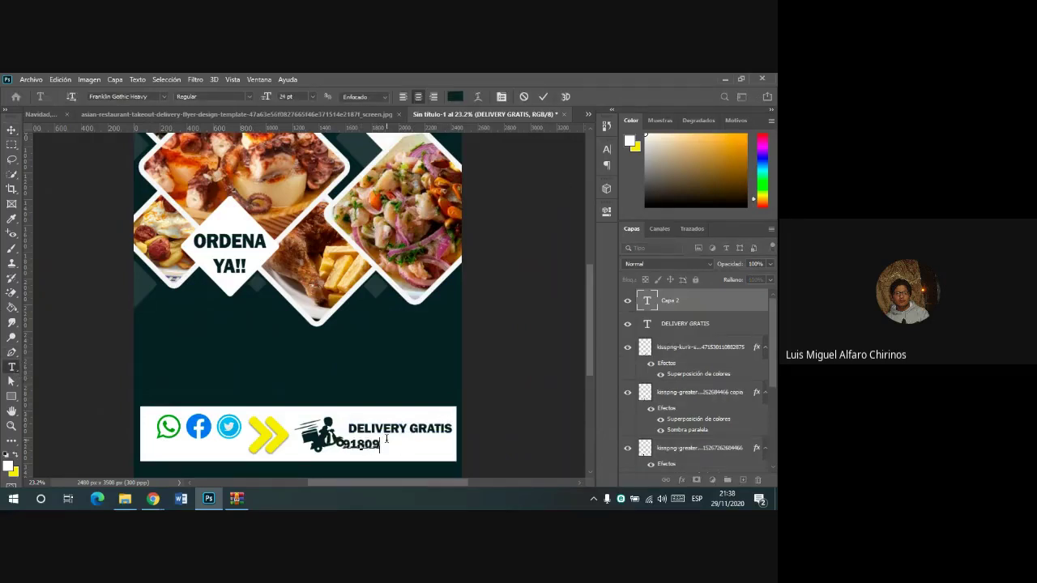
type("075")
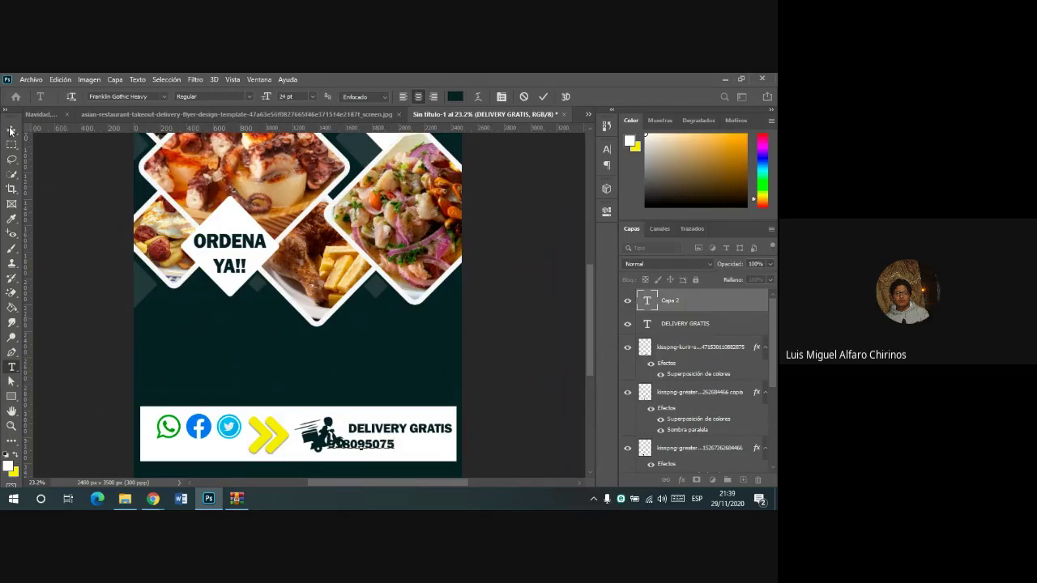
left_click(10, 130)
left_click_drag(385, 447, 455, 458)
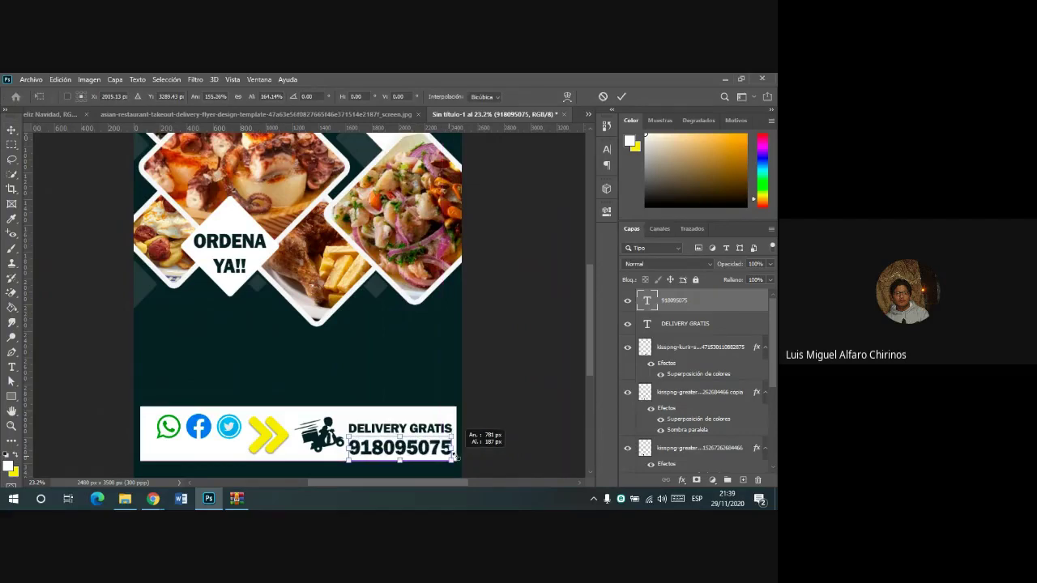
left_click(621, 97)
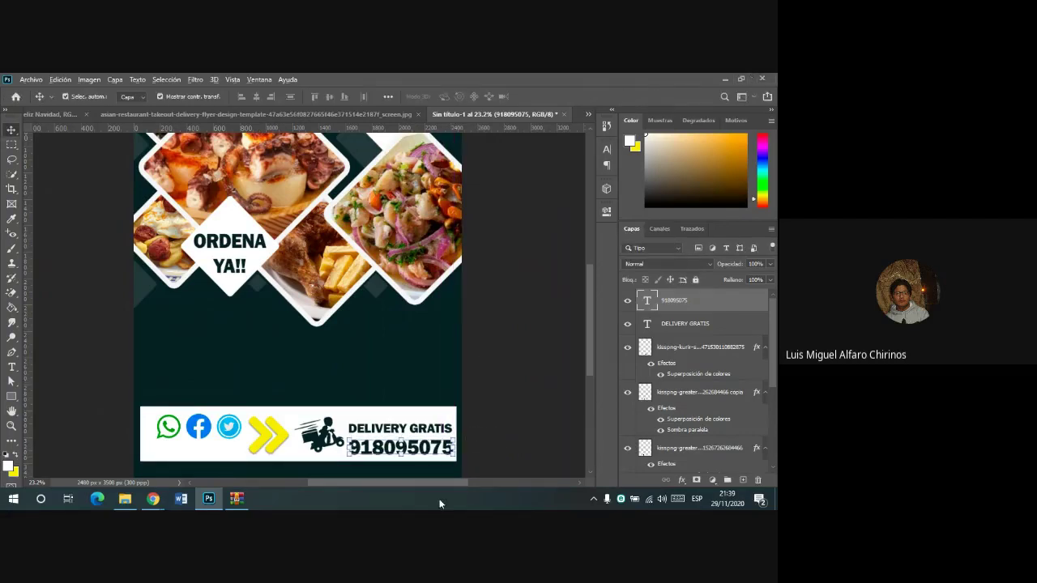
scroll(437, 468, "left", 1)
scroll(428, 452, "up", 1)
scroll(409, 453, "up", 2)
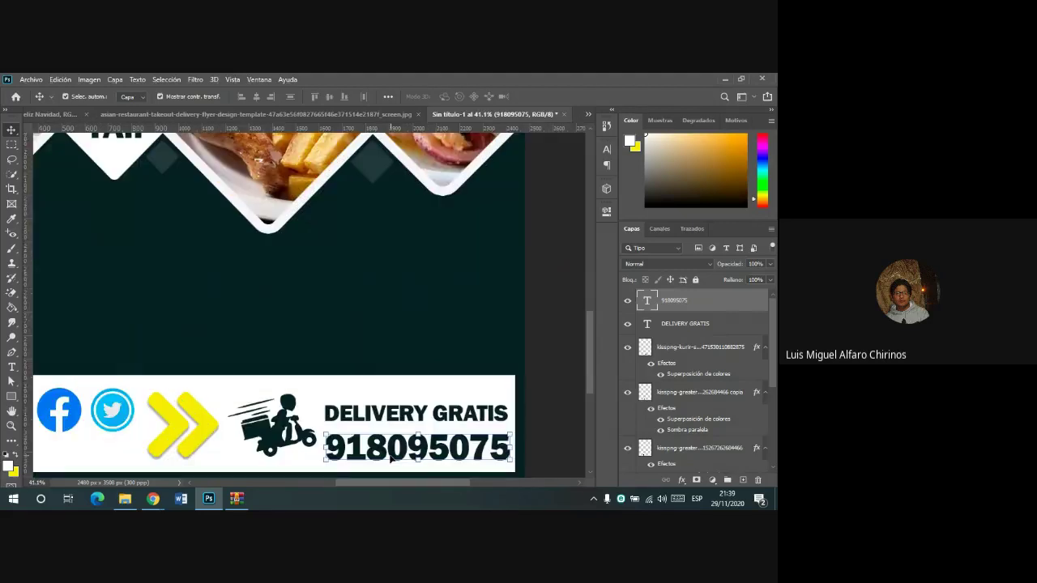
left_click_drag(391, 452, 392, 443)
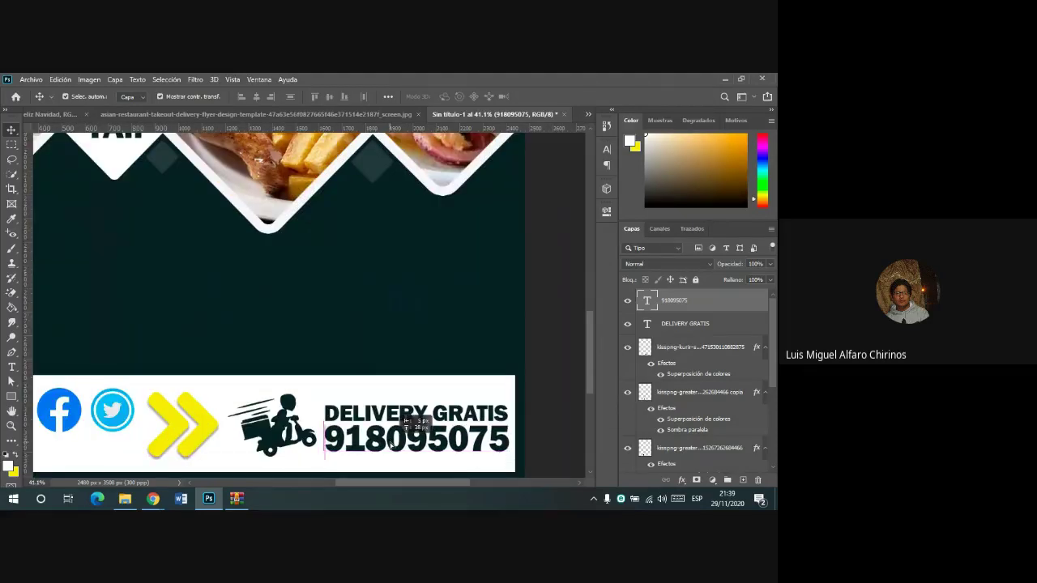
- Add the word 'SIGUENOS' centred under the social media icons
left_click(694, 326)
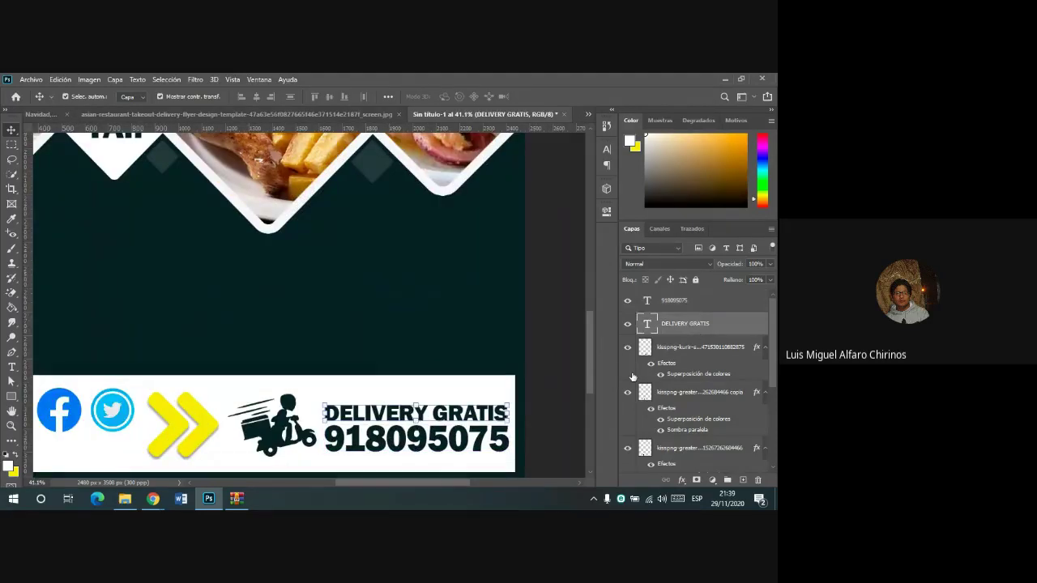
scroll(418, 397, "down", 3)
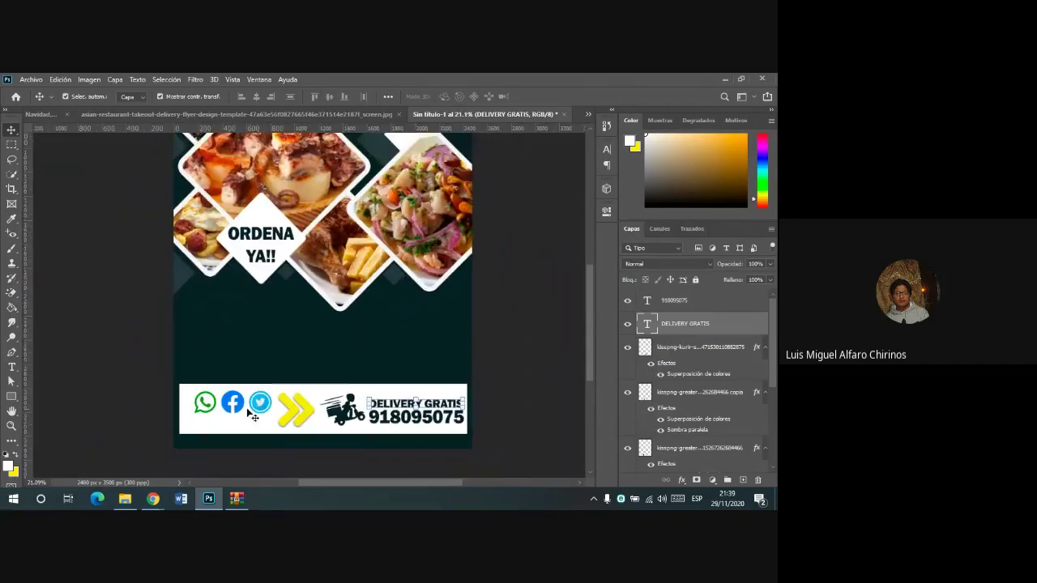
key("t")
left_click(206, 425)
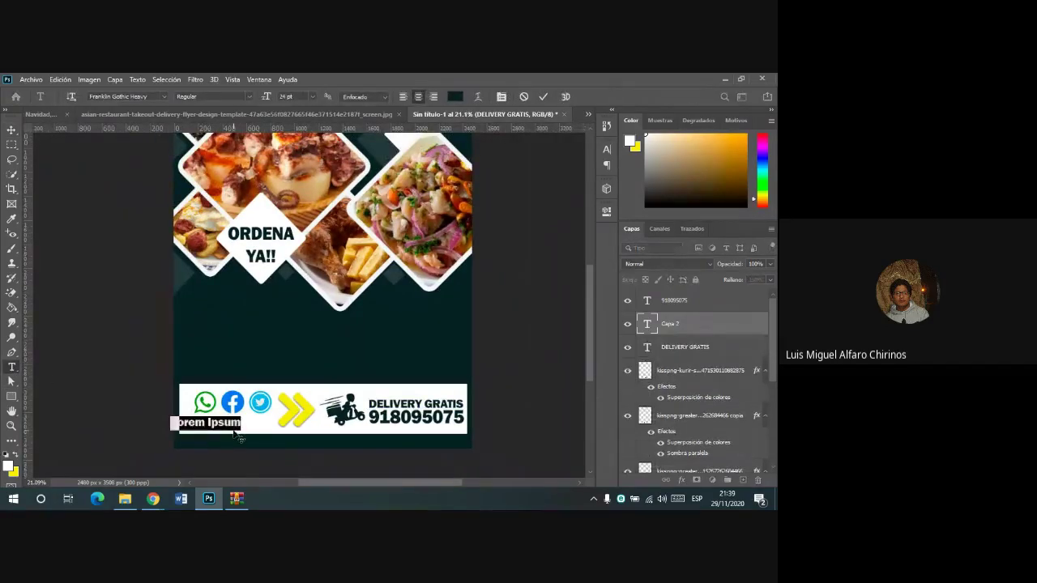
type("DIAJE")
key("BackSpace")
key("BackSpace")
key("BackSpace")
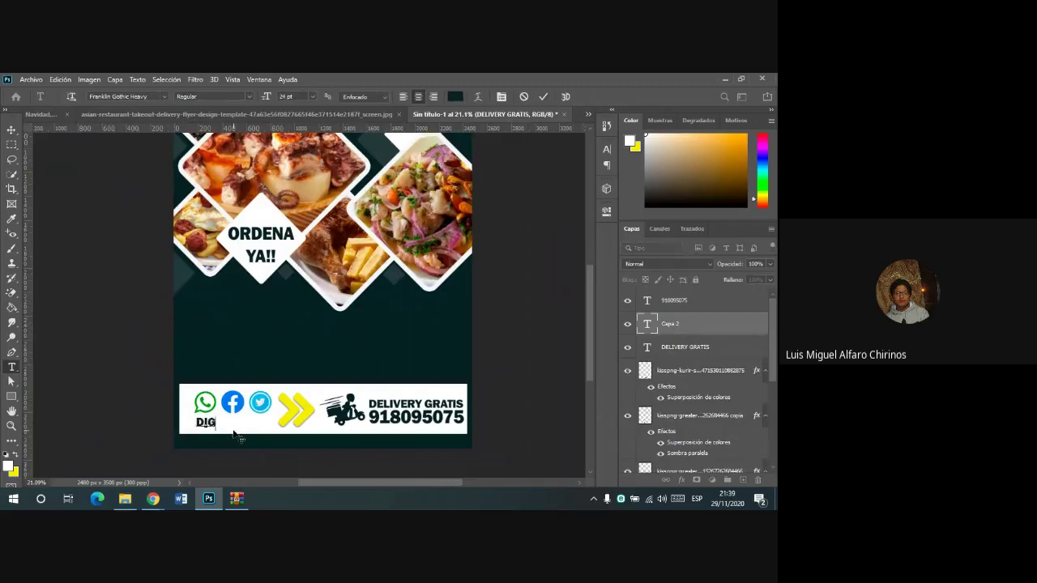
type("SIGU")
type("ENOS")
left_click(11, 127)
left_click_drag(219, 422, 243, 422)
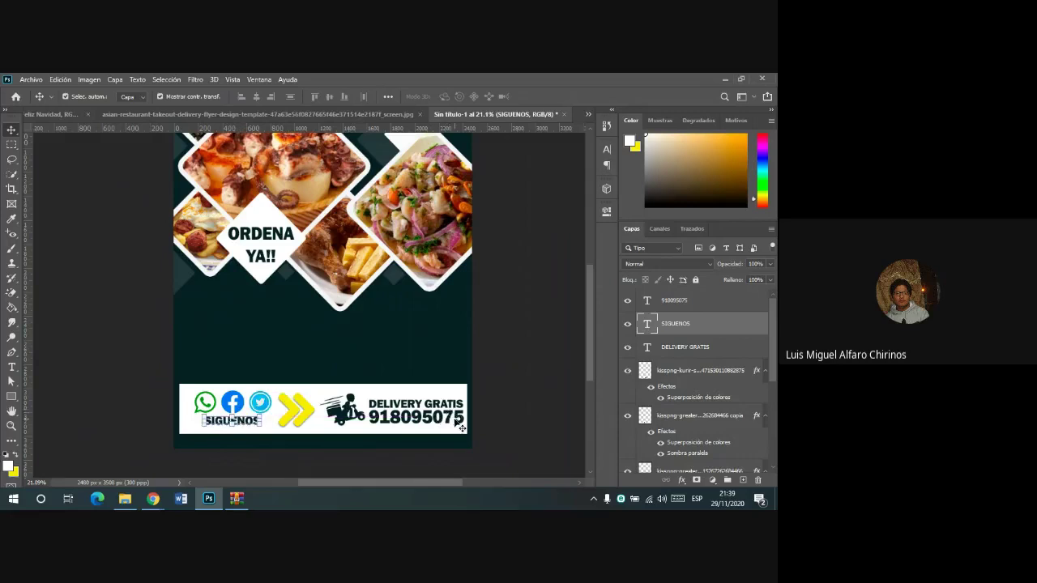
left_click(506, 399)
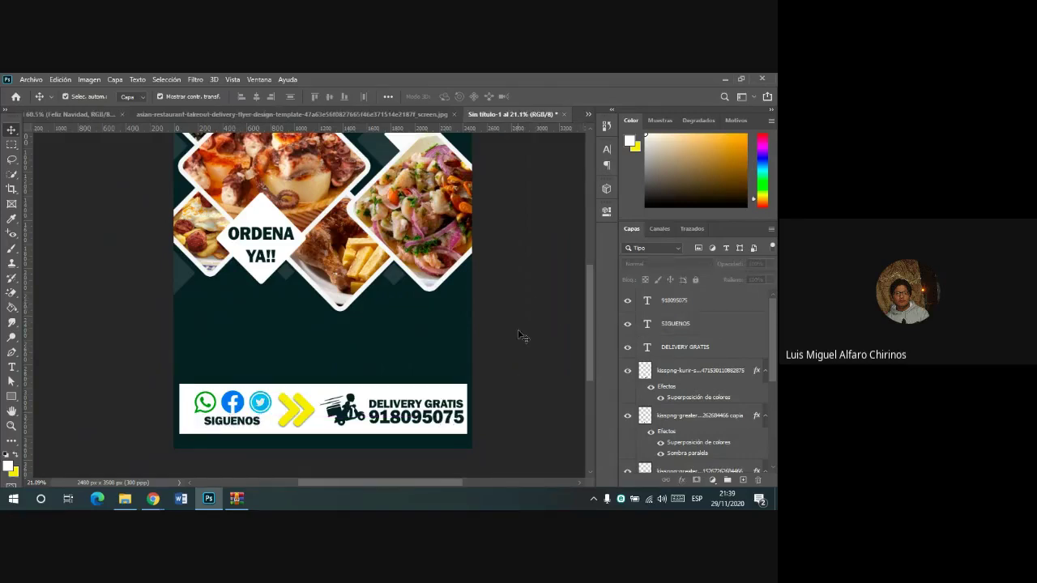
- Compare the layout against the asian-restaurant reference flyer
scroll(513, 360, "down", 1)
scroll(46, 410, "up", 1)
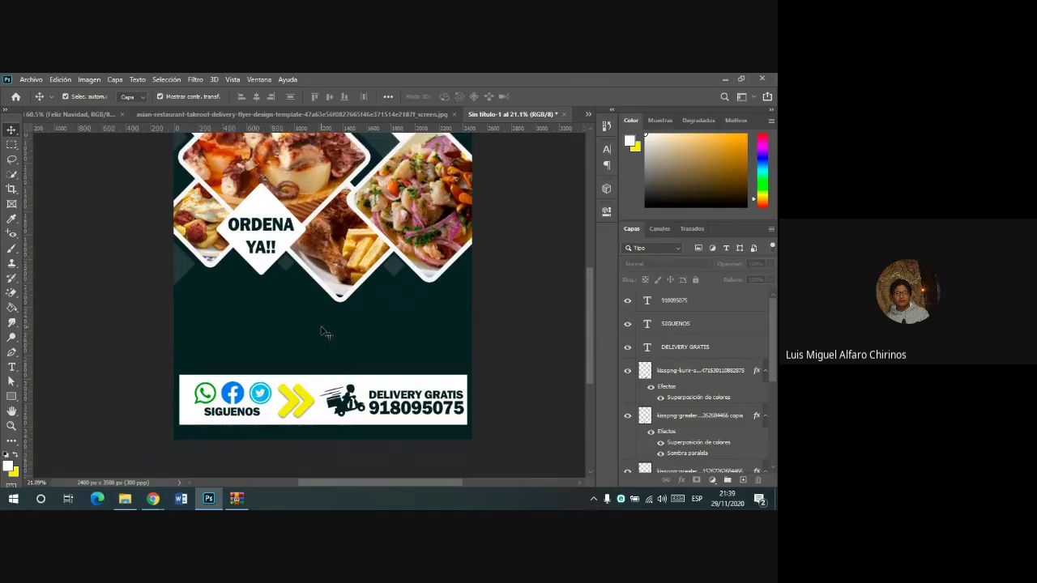
scroll(332, 348, "up", 1)
left_click(264, 113)
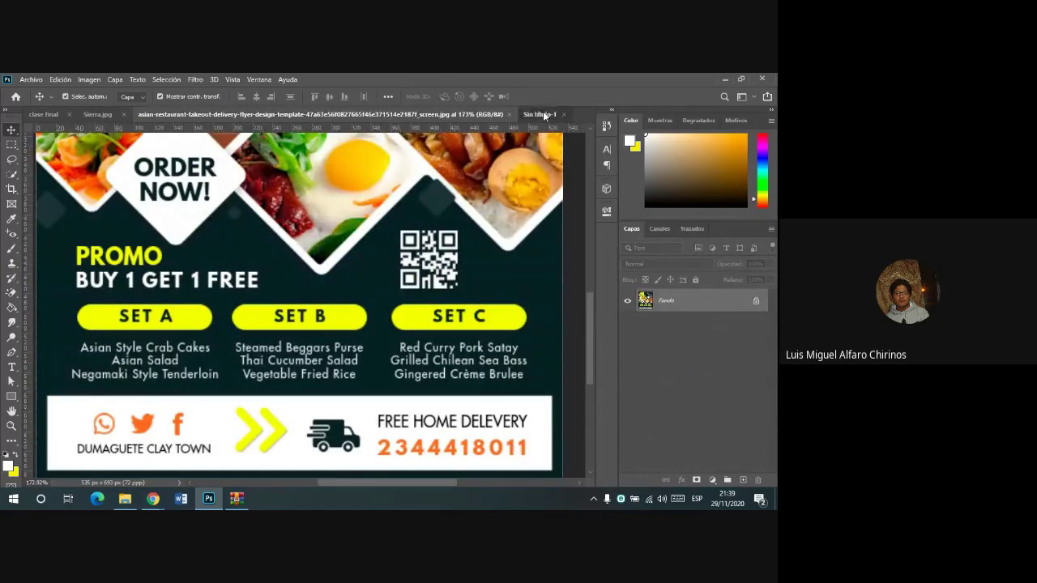
left_click(541, 113)
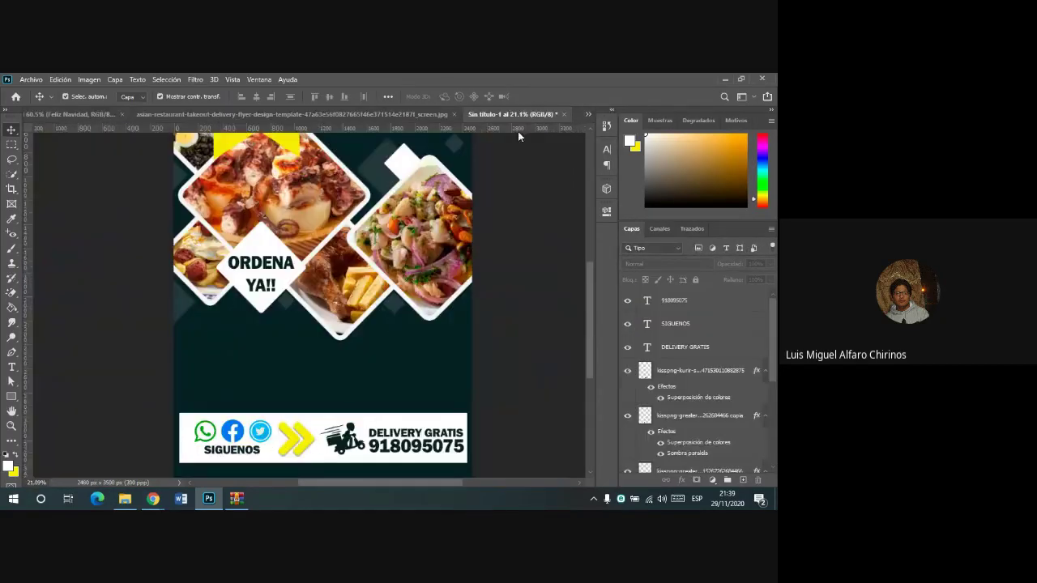
- Set up the Rounded Rectangle tool with yellow fill and no stroke
left_click(11, 396)
left_click(65, 396)
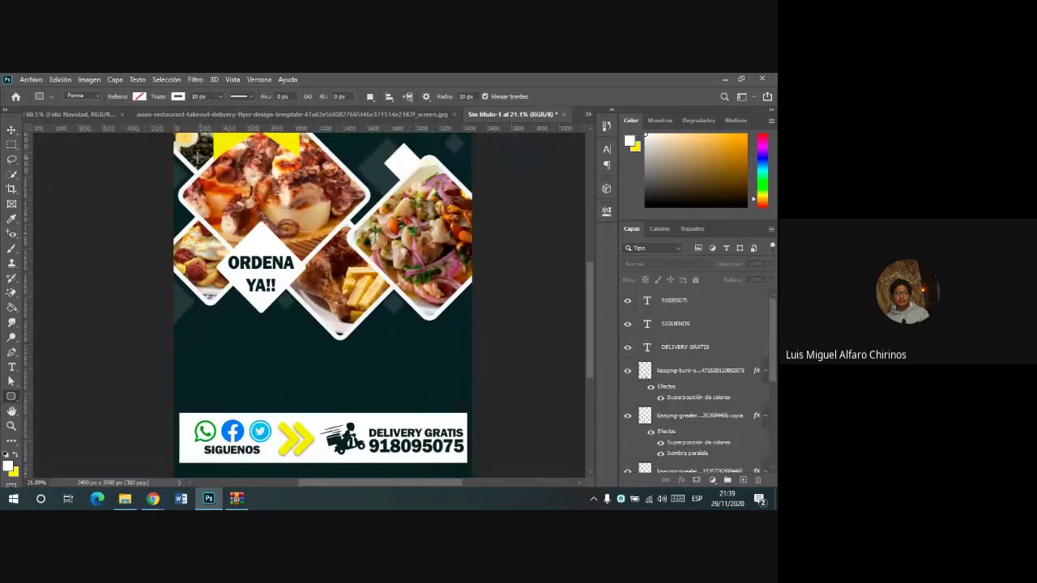
left_click(15, 458)
left_click(139, 97)
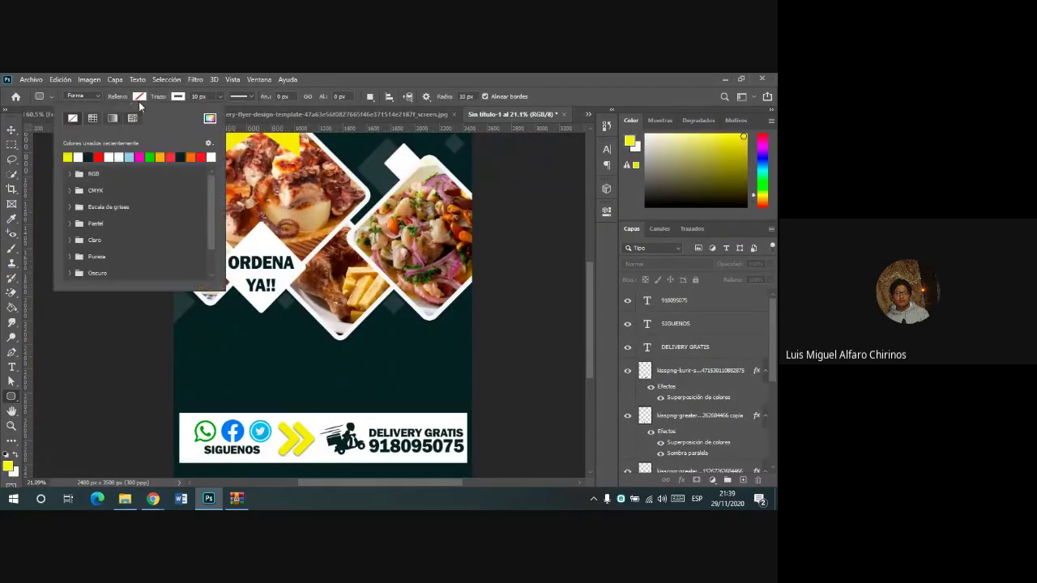
left_click(68, 155)
left_click(178, 96)
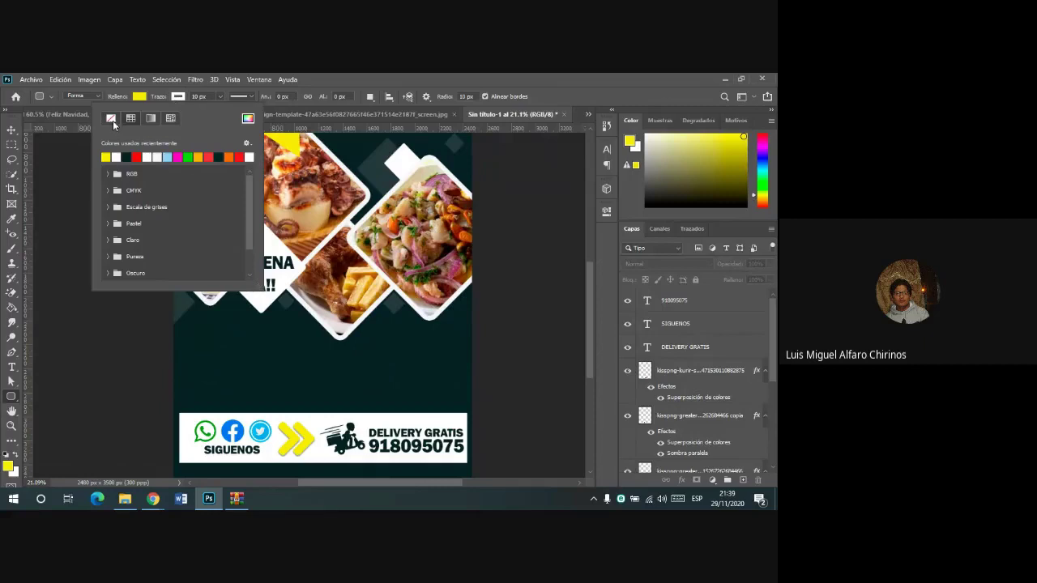
left_click(204, 346)
- Draw the yellow rectangle below the food photos with fully rounded pill corners
left_click_drag(201, 345, 282, 364)
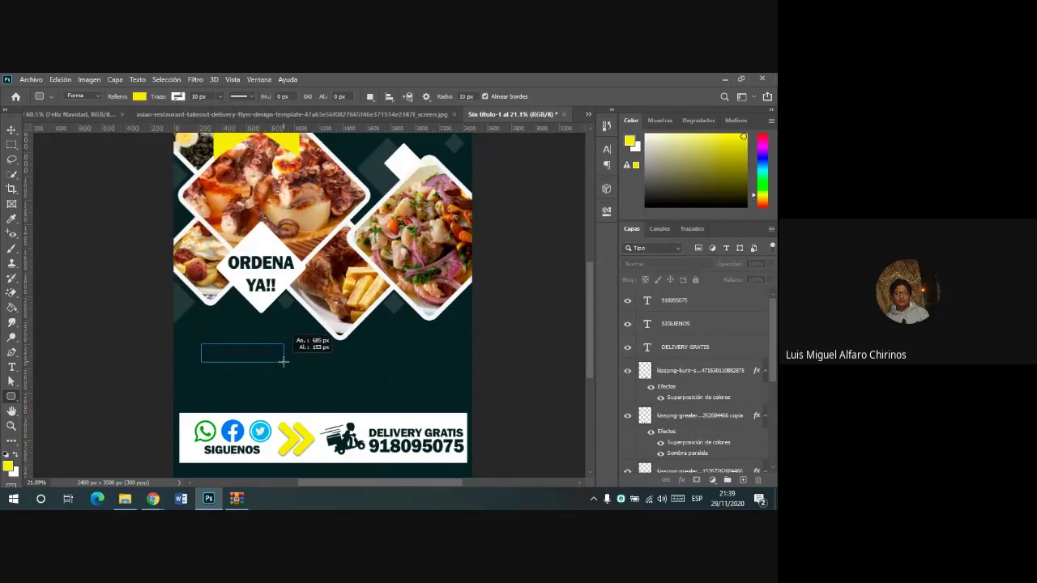
left_click_drag(282, 364, 284, 362)
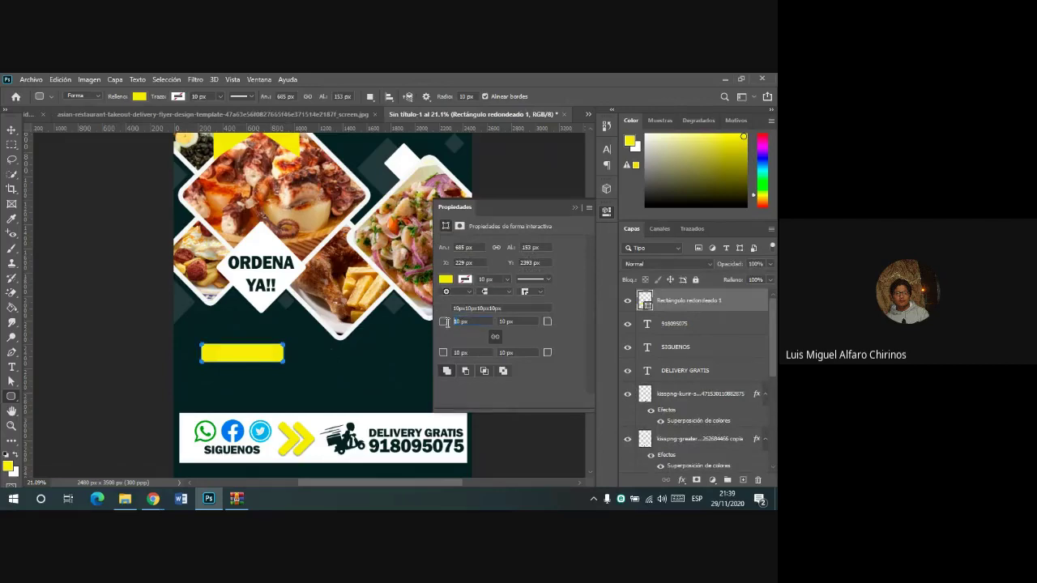
type("76.5")
key("Return")
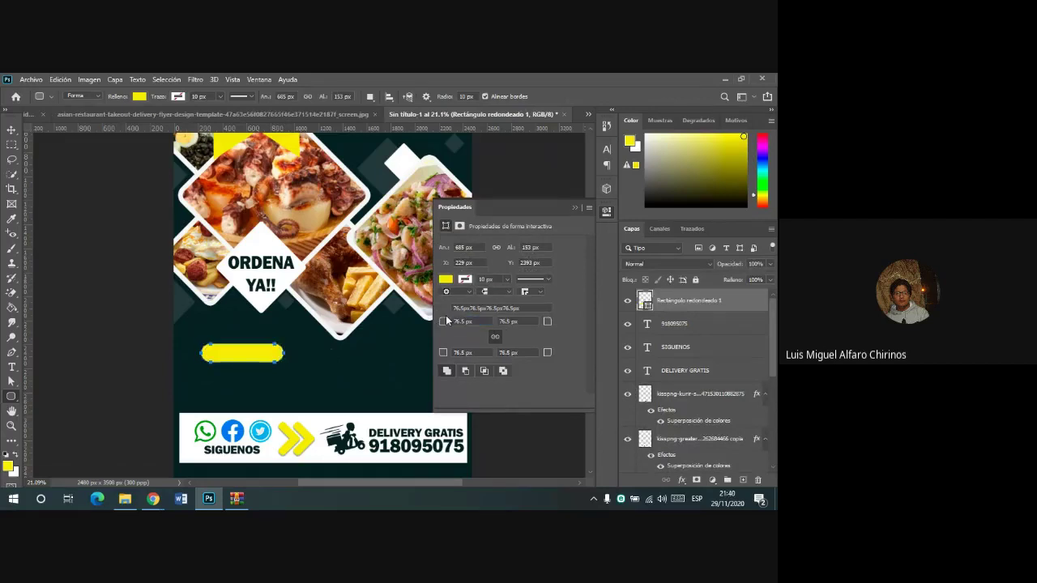
left_click(578, 208)
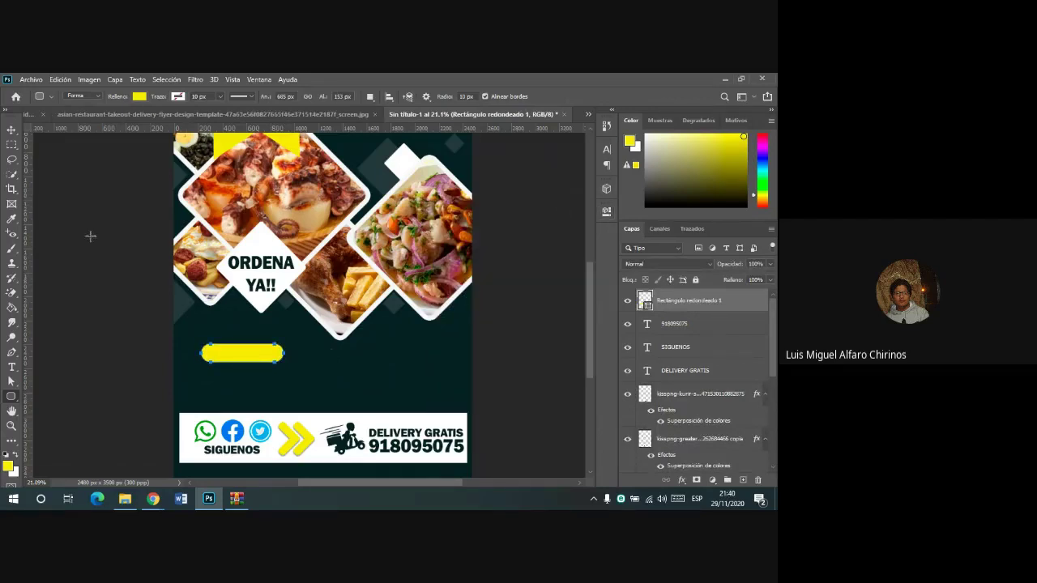
left_click(12, 131)
scroll(316, 395, "up", 1)
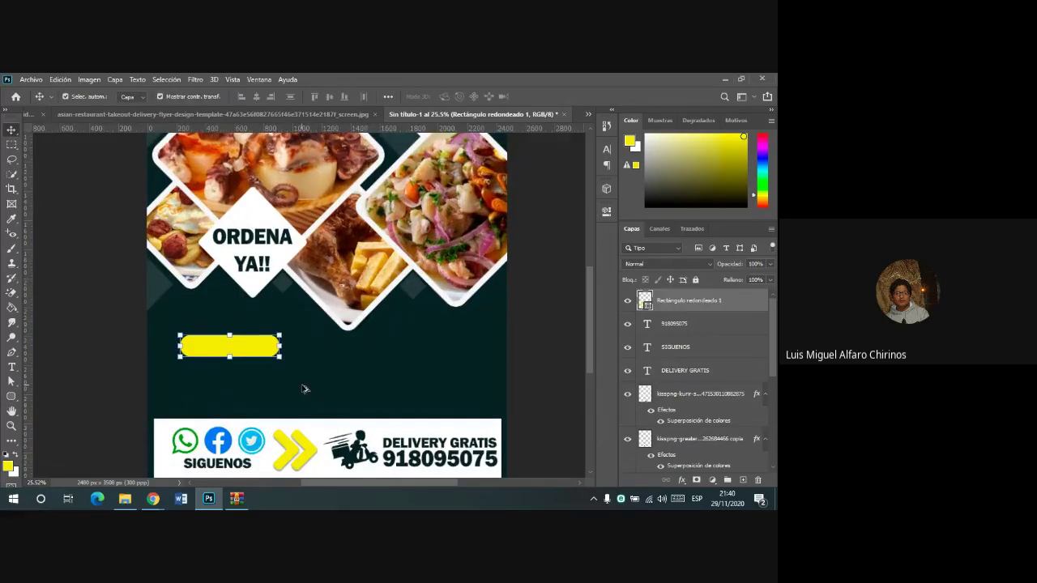
scroll(302, 389, "up", 1)
- Duplicate the yellow bar and arrange three copies in a row below the photos
left_click_drag(253, 348, 251, 361)
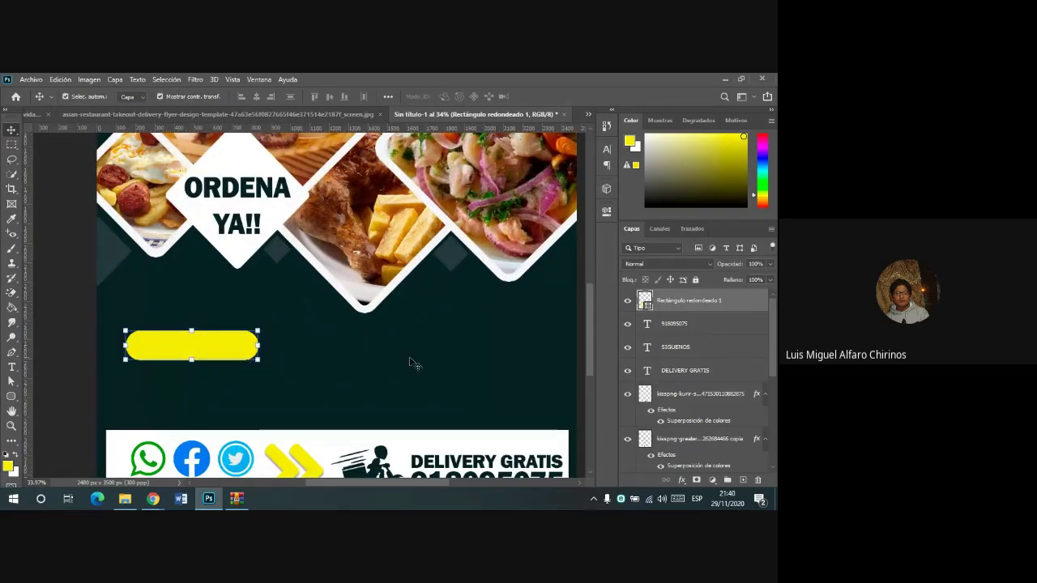
key("ctrl+j")
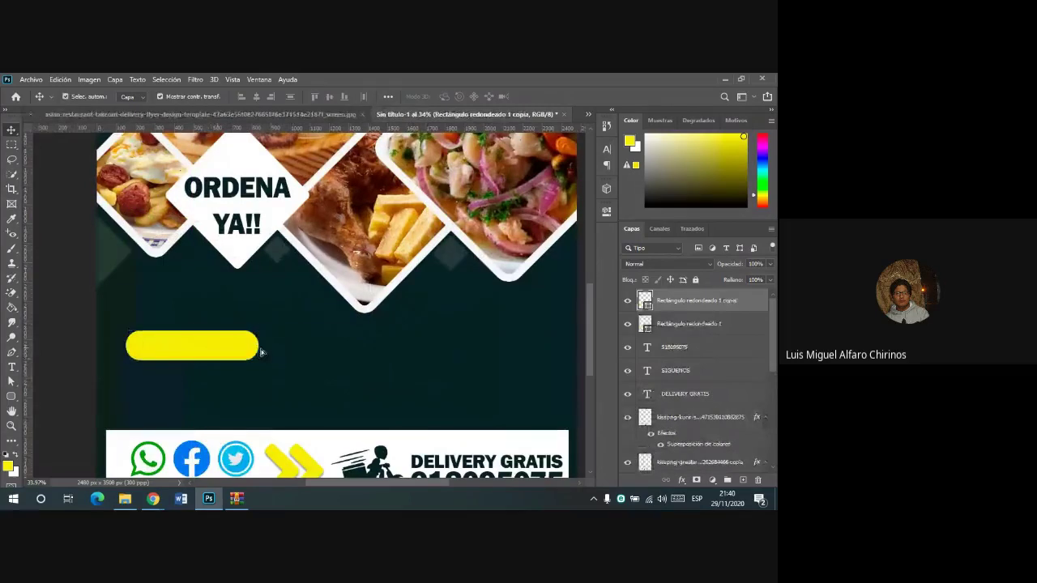
left_click_drag(260, 351, 510, 354)
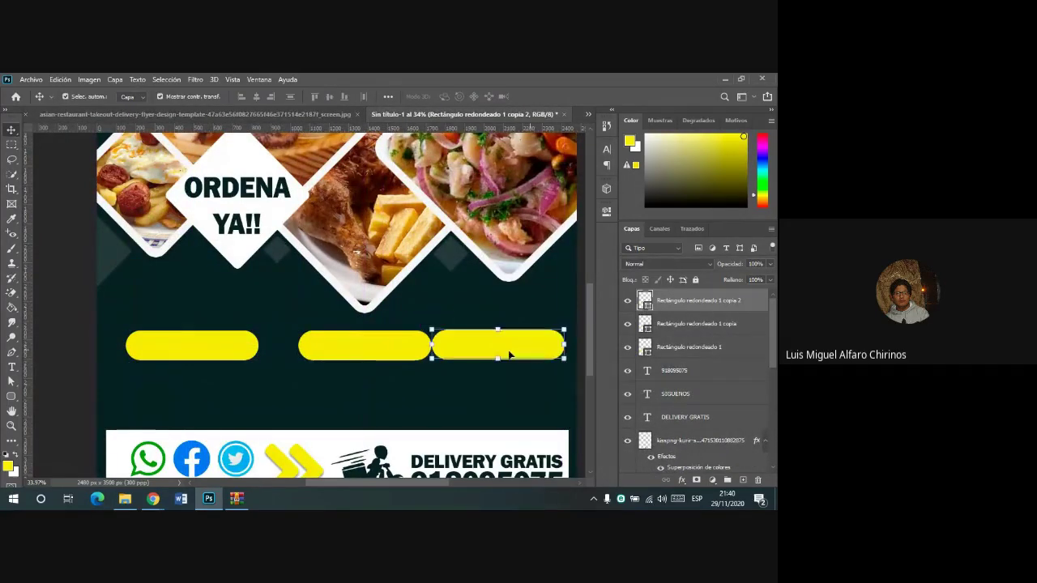
left_click_drag(376, 354, 359, 351)
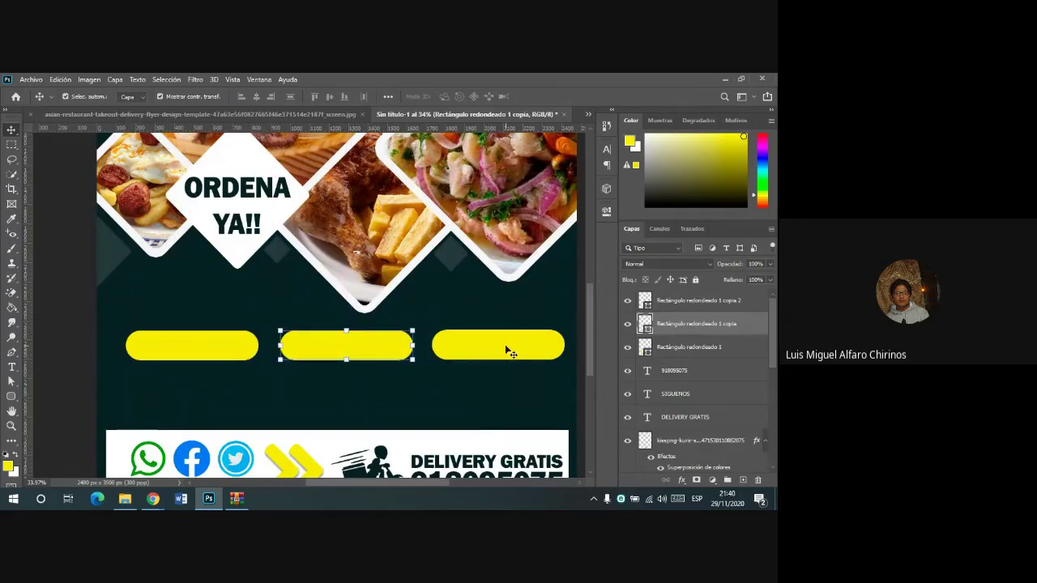
left_click_drag(506, 349, 503, 352)
left_click(387, 354)
left_click_drag(387, 354, 381, 354)
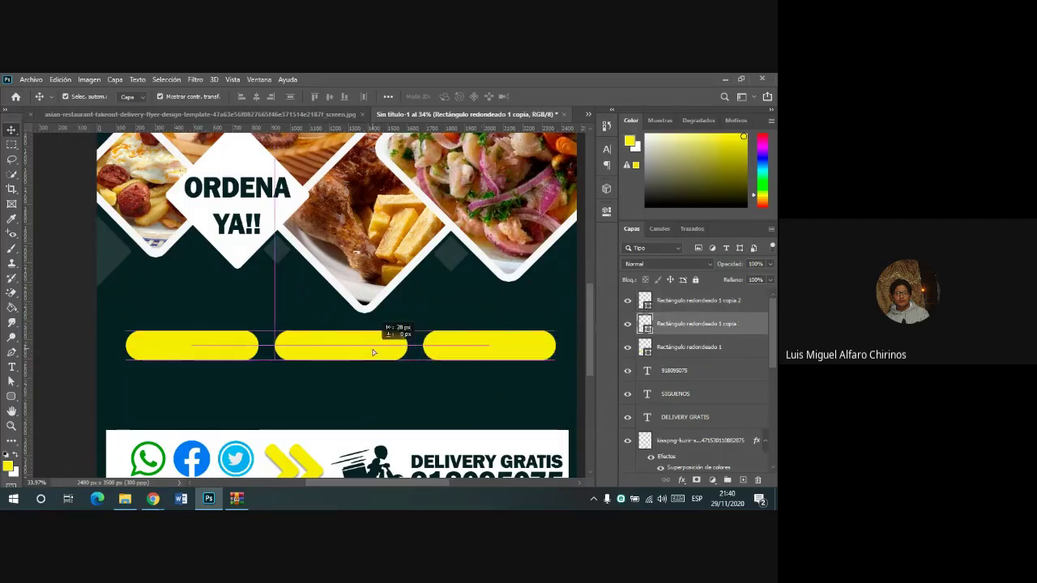
left_click_drag(177, 351, 171, 355)
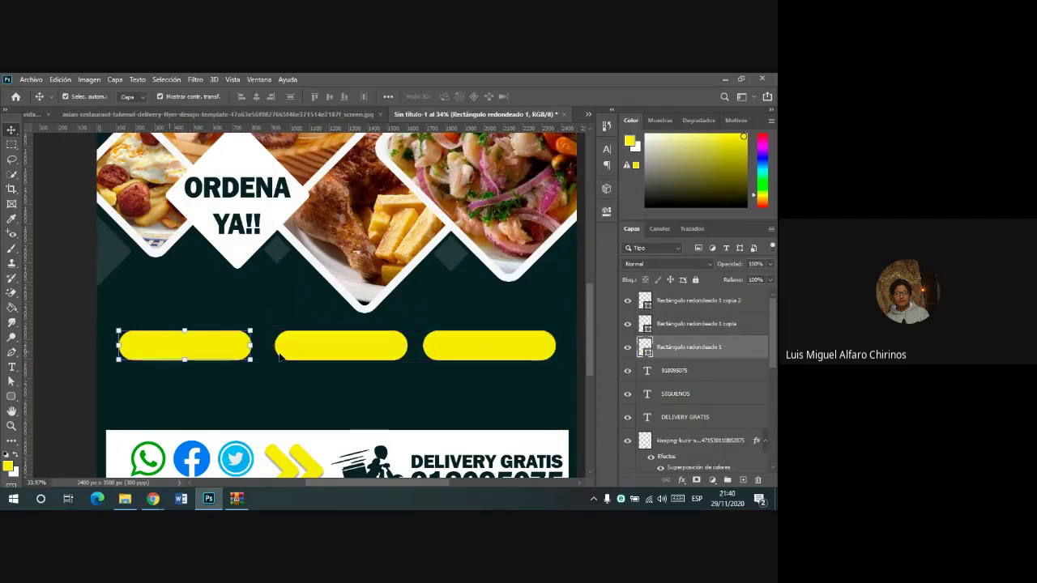
- Distribute the three yellow bars evenly by horizontal centres
left_click(697, 302, "shift")
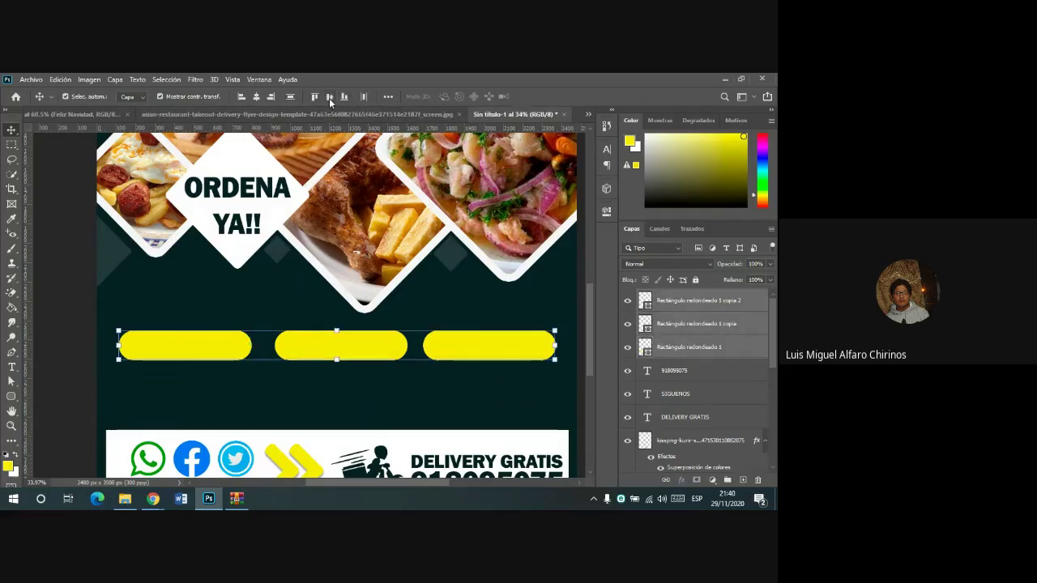
left_click(364, 97)
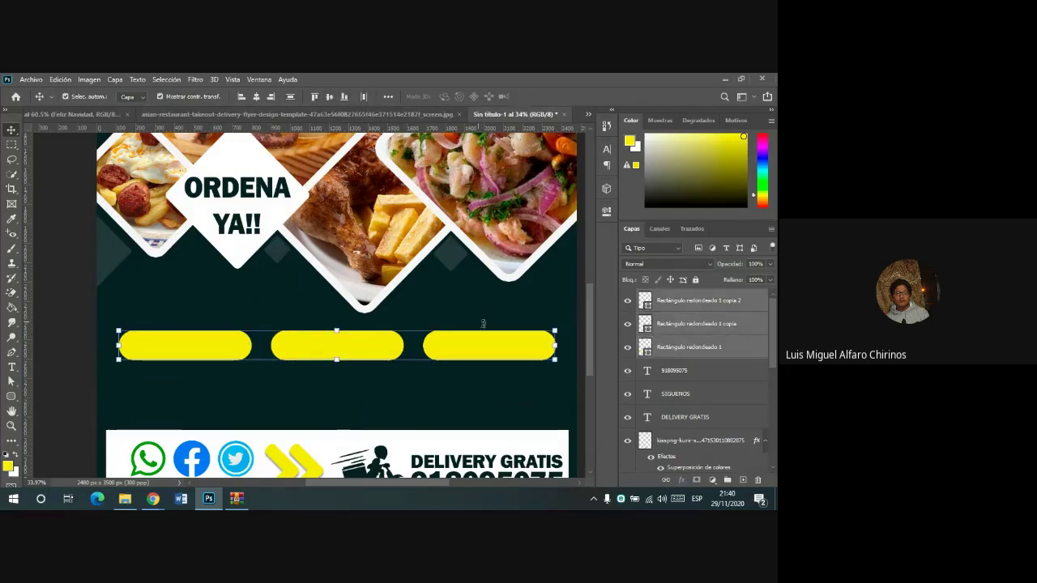
left_click(676, 373)
scroll(684, 397, "down", 5)
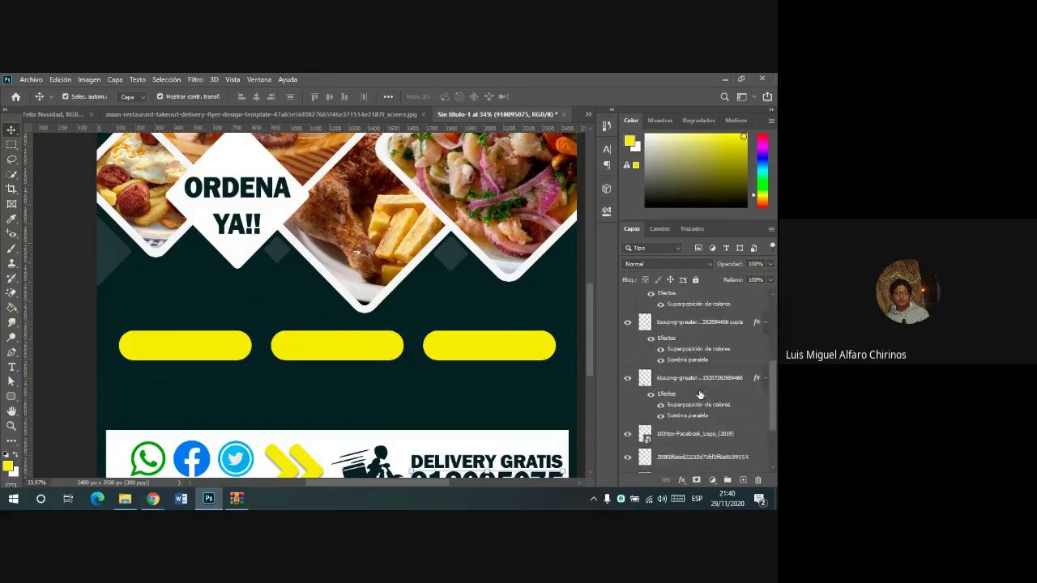
- Group the phone, social-media and logo footer layers into a group named 'pie'
scroll(687, 412, "down", 1)
left_click(685, 413)
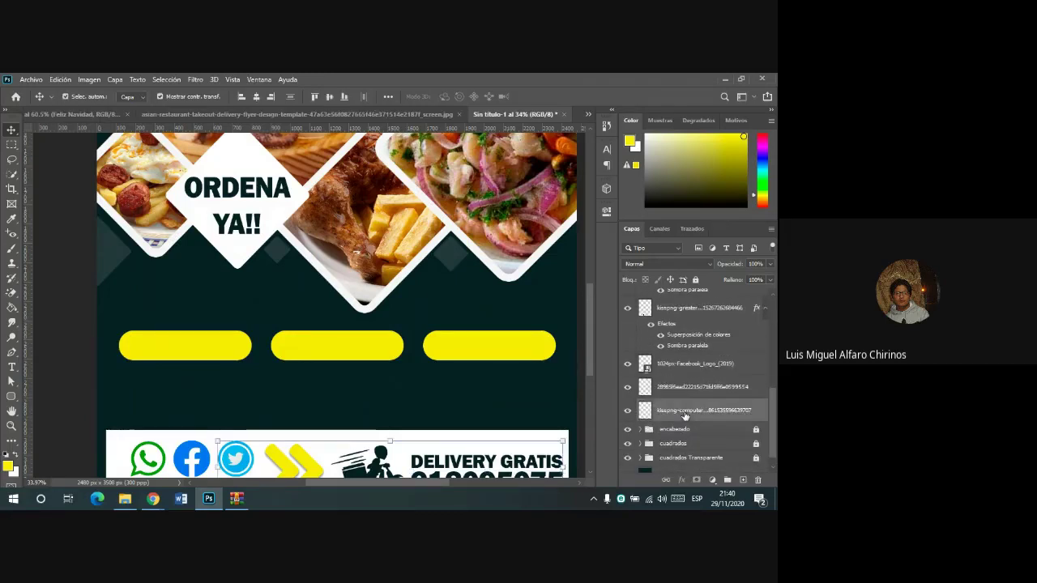
scroll(686, 411, "up", 5)
left_click(699, 370)
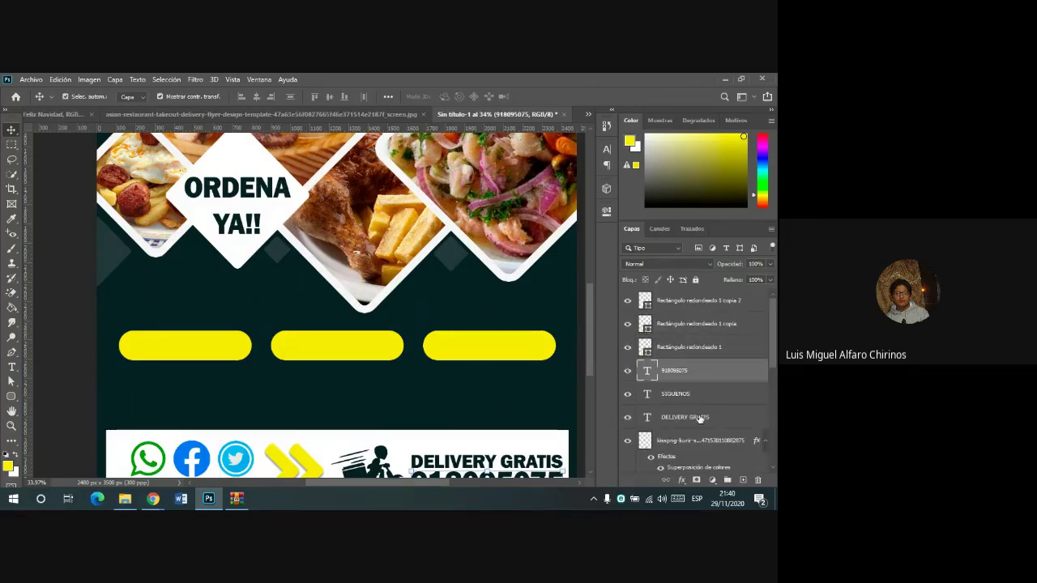
scroll(699, 419, "down", 2)
scroll(699, 426, "down", 3)
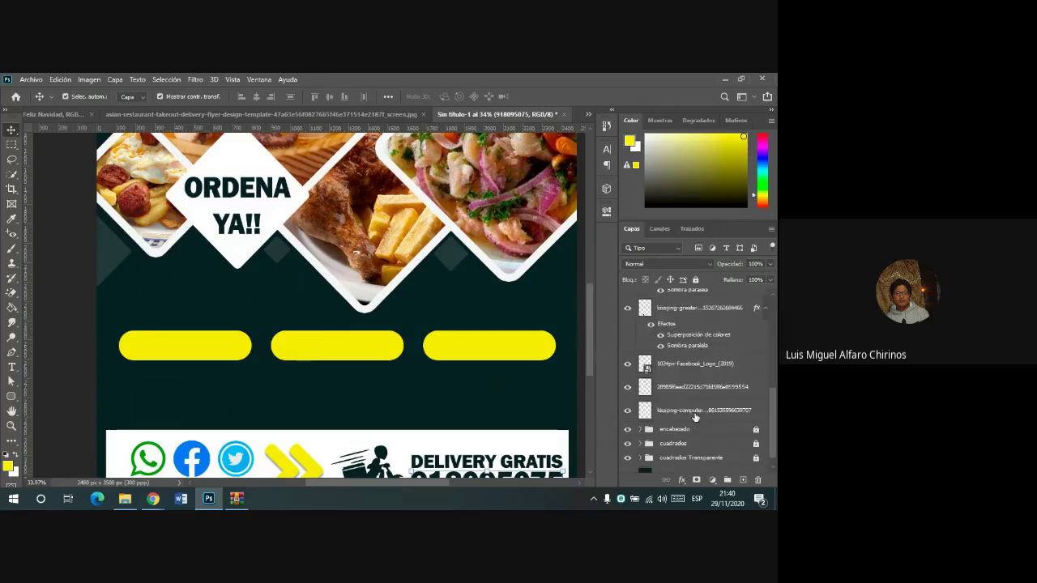
left_click(694, 413, "shift")
left_click(725, 481)
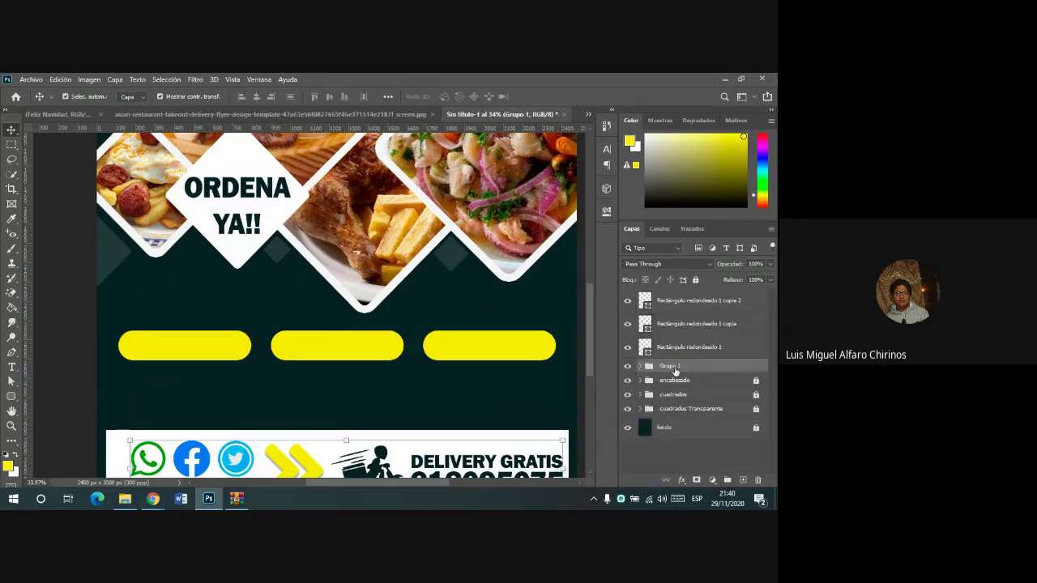
double_click(670, 366)
type("pie")
key("Return")
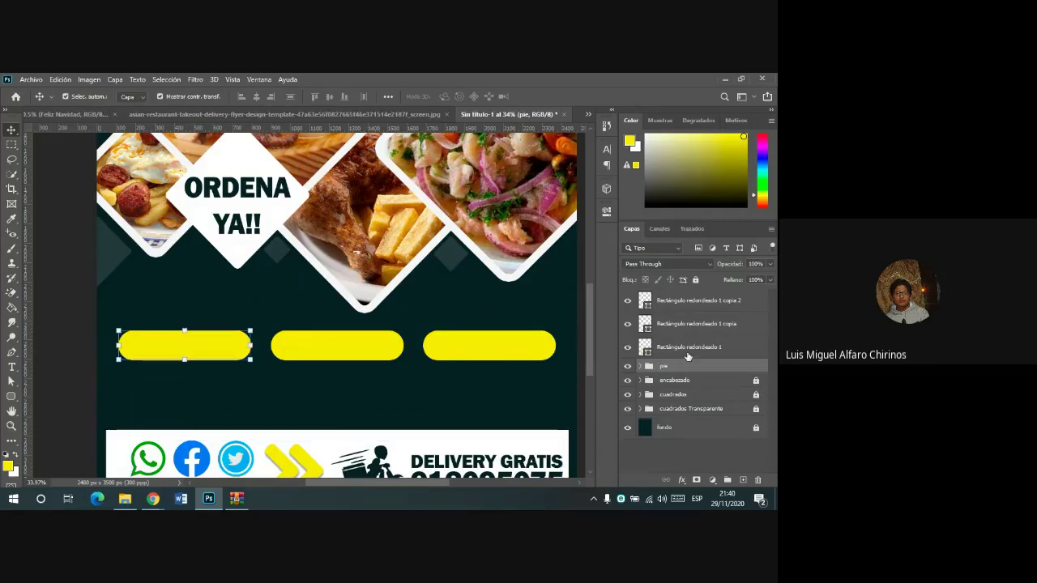
left_click(687, 349)
- Add a COMBO 1 text label and place it on the first yellow bar
left_click(663, 325)
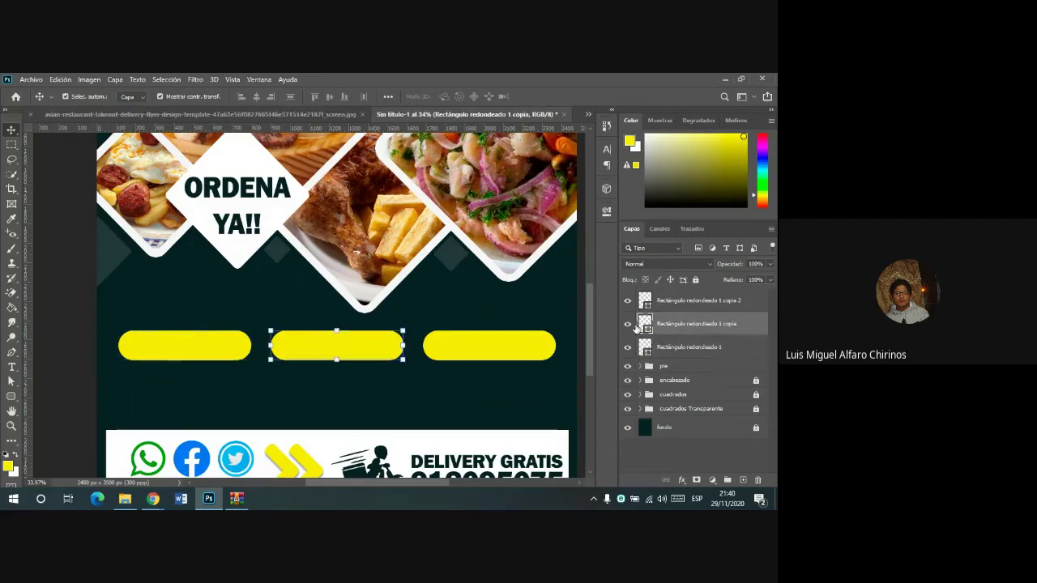
left_click(11, 366)
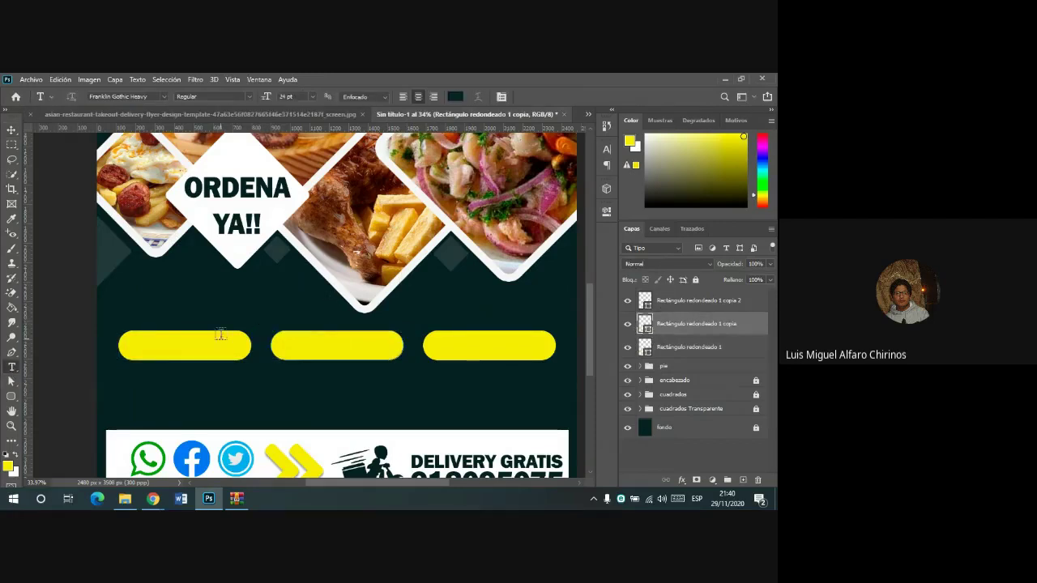
left_click(183, 316)
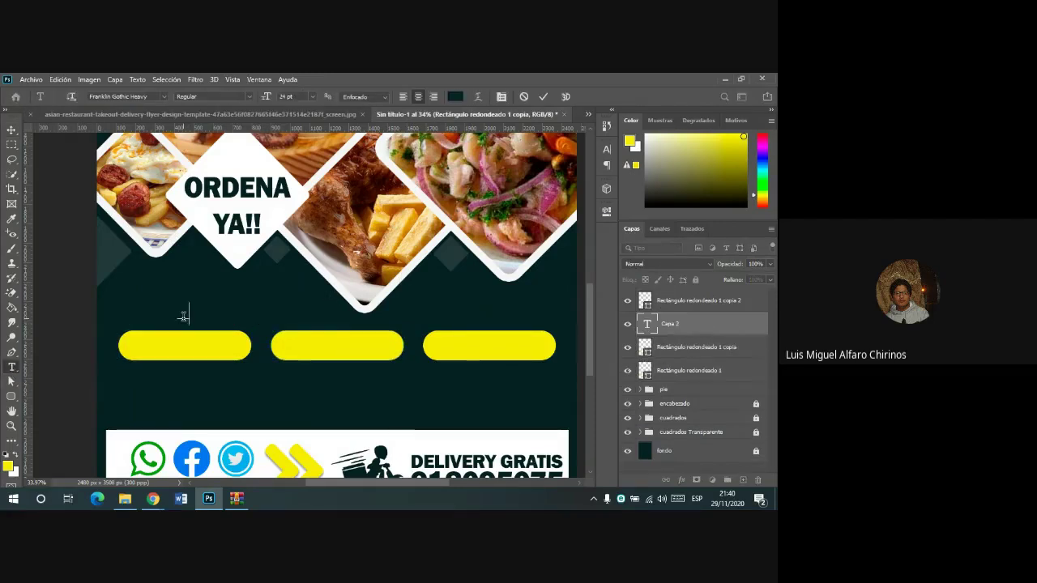
type("Pollo")
left_click(11, 130)
left_click_drag(219, 312, 212, 345)
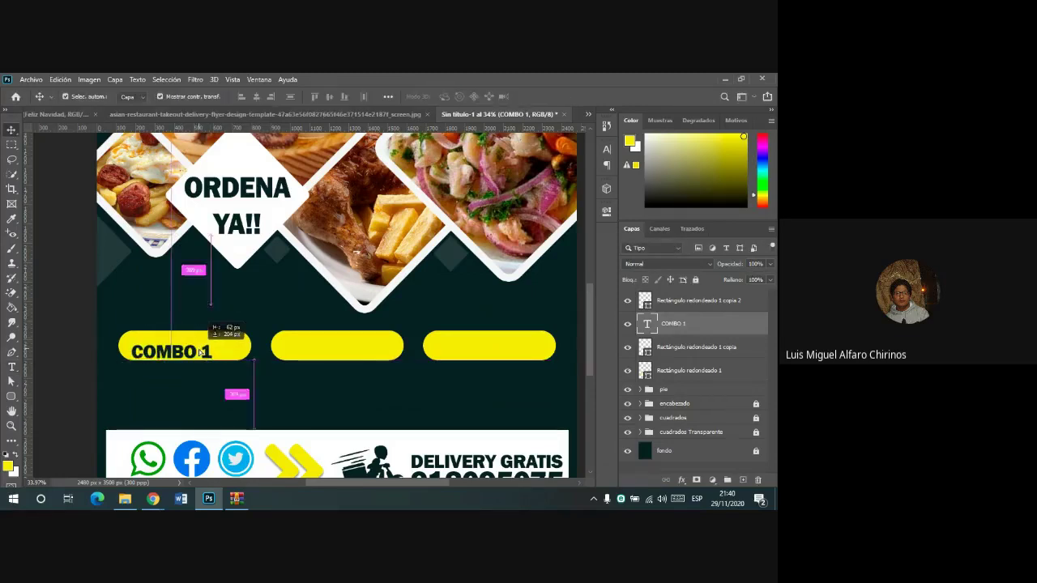
scroll(254, 370, "up", 5)
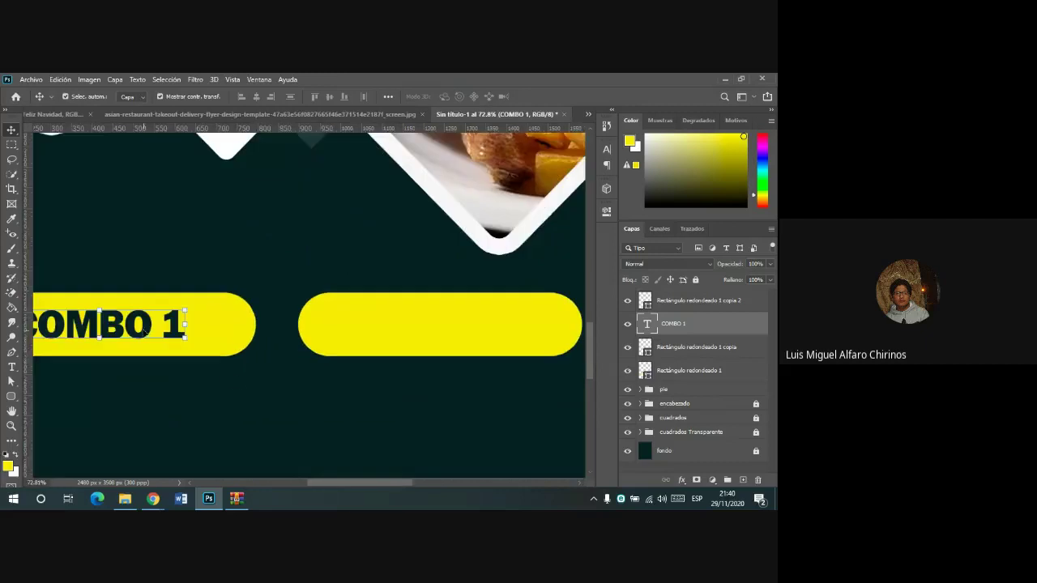
left_click_drag(389, 484, 364, 483)
- Edit the label to read 'COMBO N°1' in capitals and centre it inside the bar
left_click(12, 367)
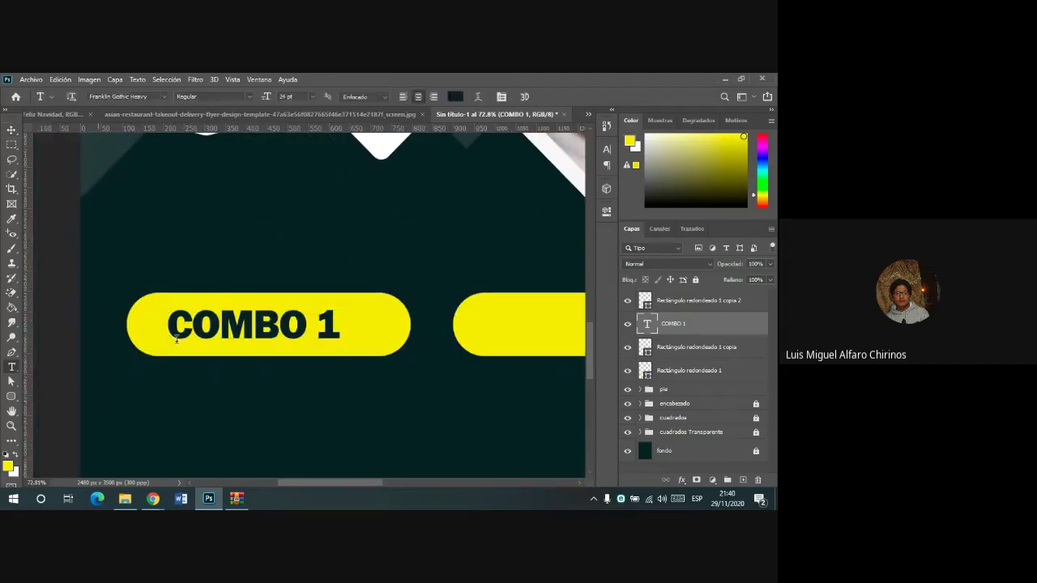
left_click(315, 322)
type("nº")
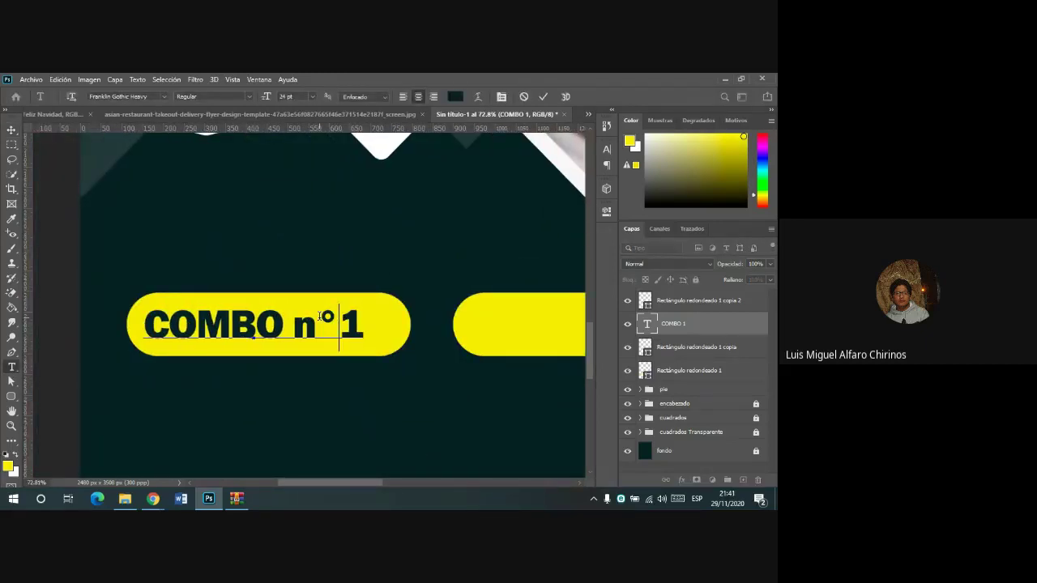
key("BackSpace")
left_click(12, 129)
left_click_drag(309, 332, 314, 332)
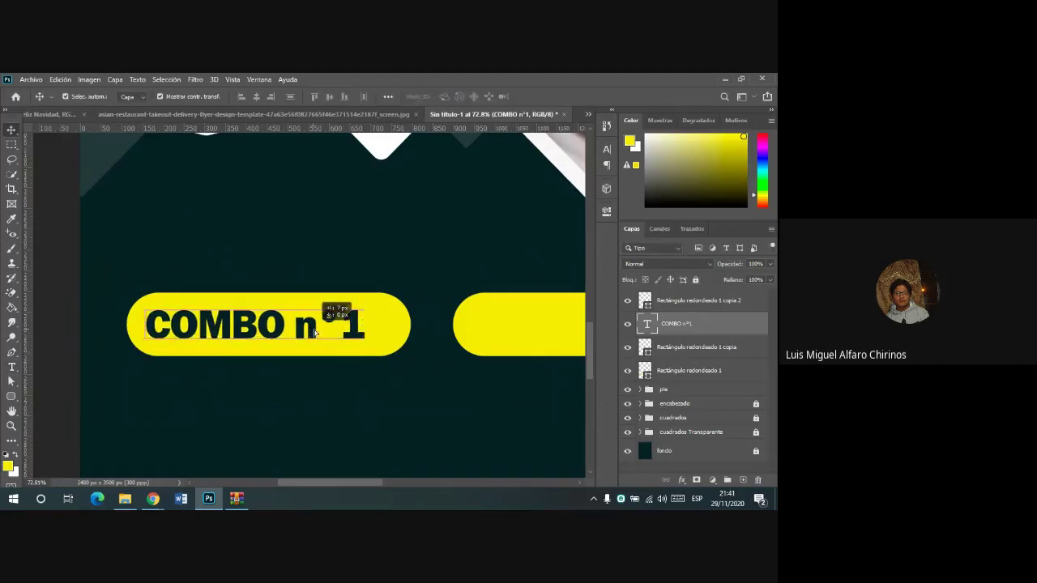
key("t")
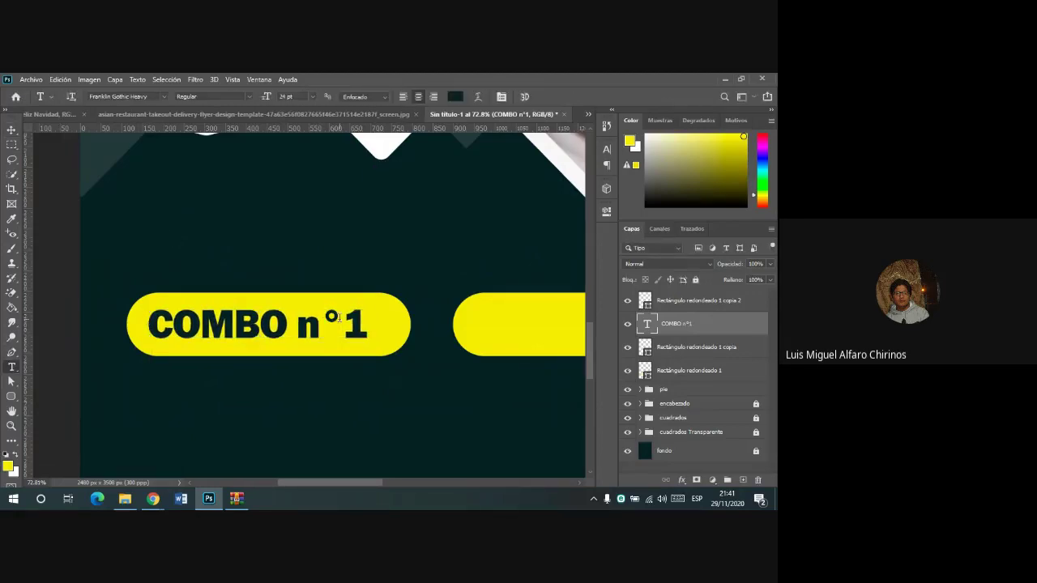
left_click(328, 320)
key("ctrl+shift+k")
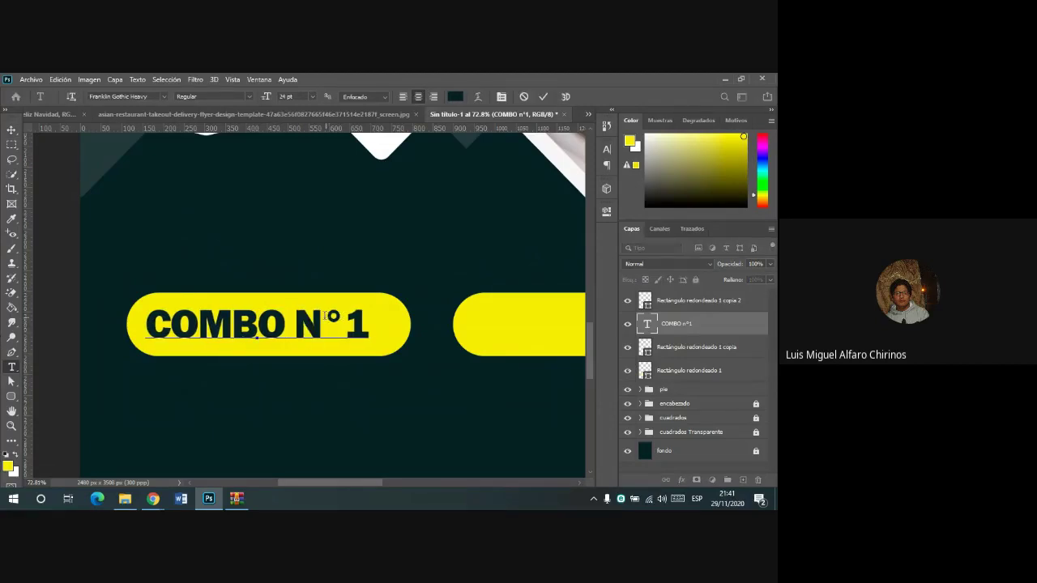
key("ctrl+Return")
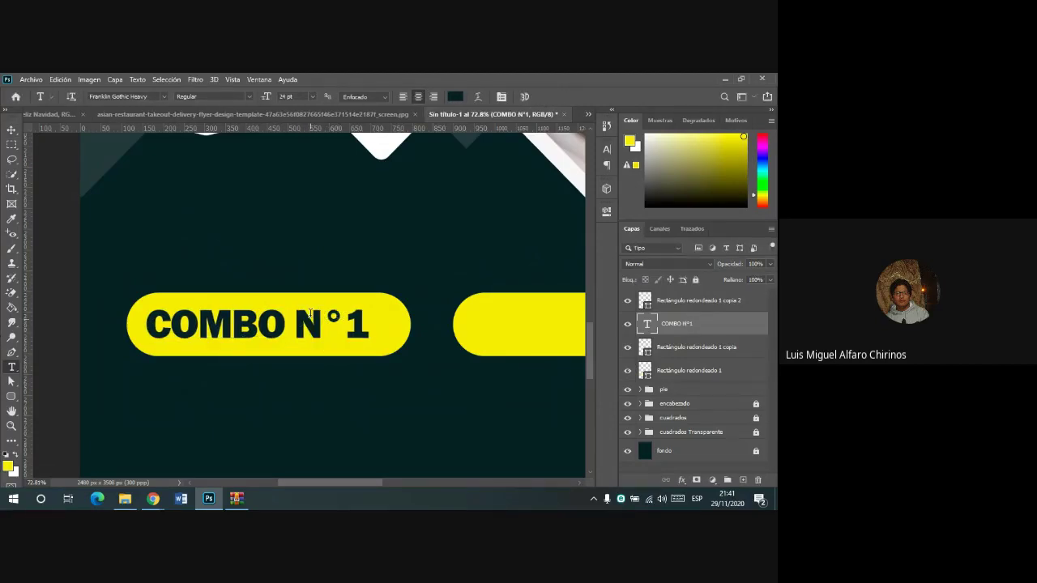
left_click(12, 130)
left_click_drag(300, 334, 304, 334)
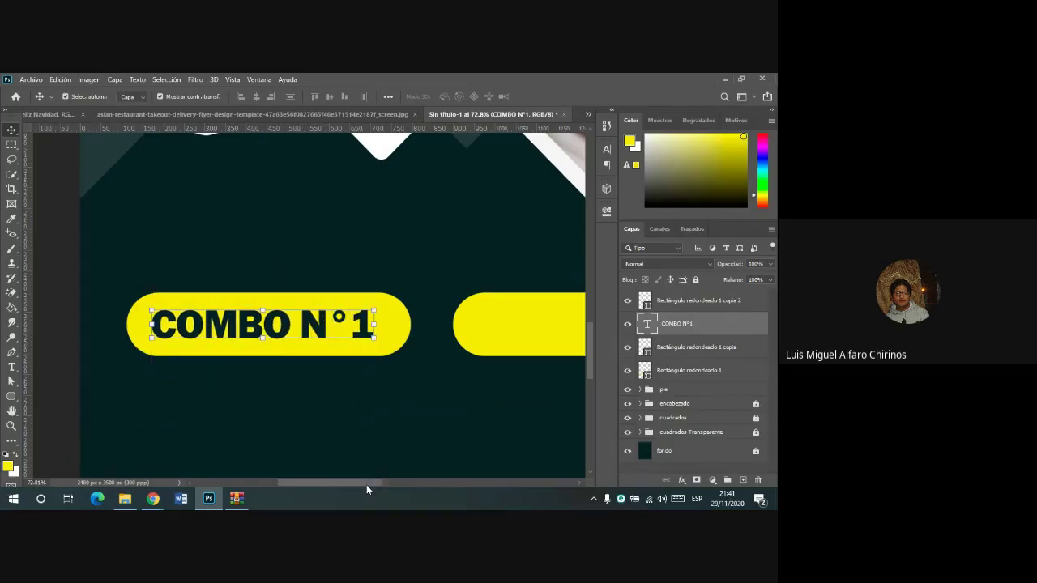
- Duplicate the COMBO N°1 label twice and place the copies on the second and third pills
left_click_drag(366, 484, 385, 485)
key("ctrl+j")
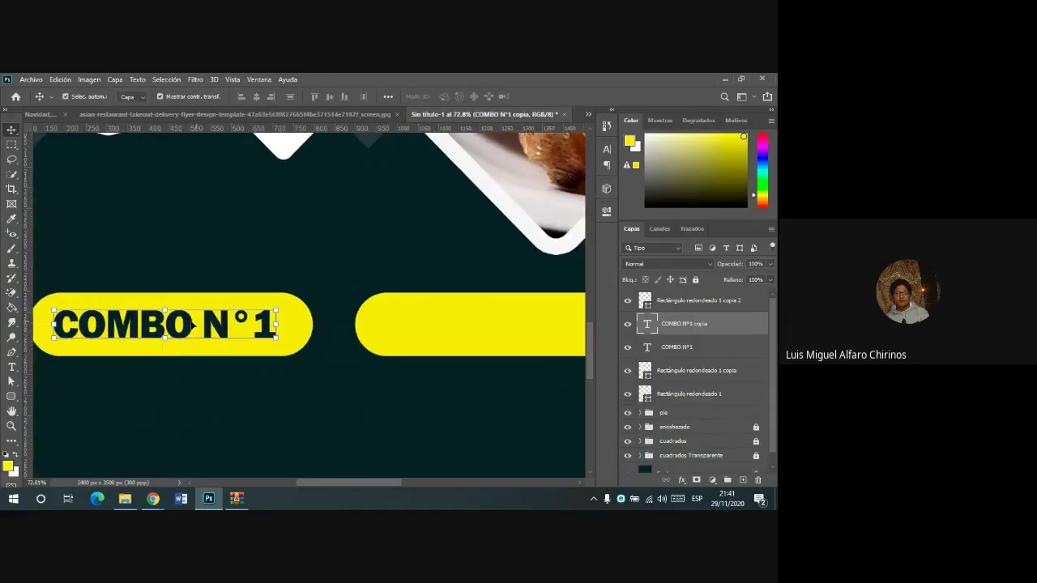
left_click_drag(192, 325, 523, 327)
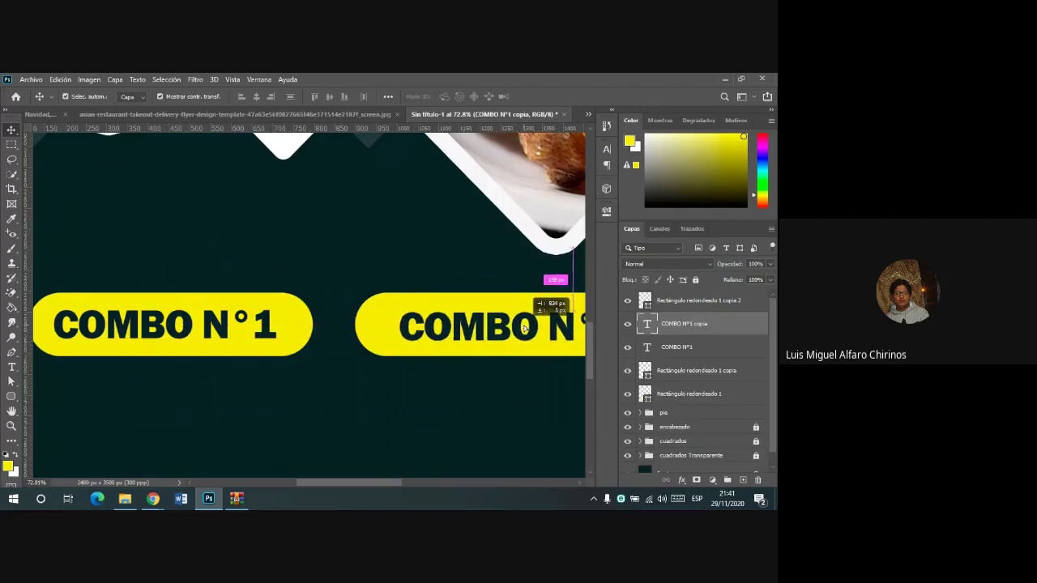
left_click_drag(381, 482, 447, 483)
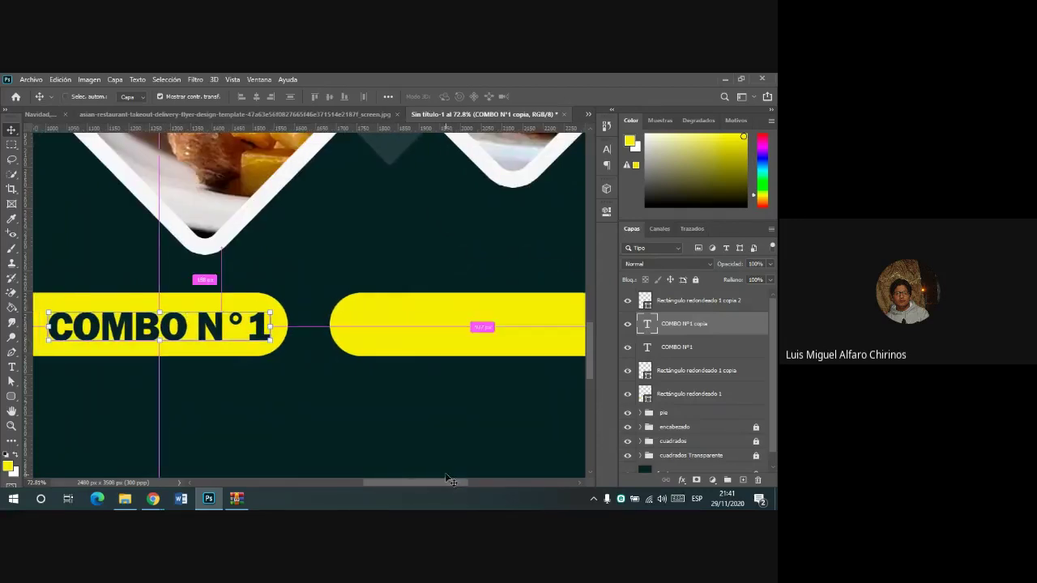
key("ctrl+j")
left_click_drag(209, 328, 513, 338)
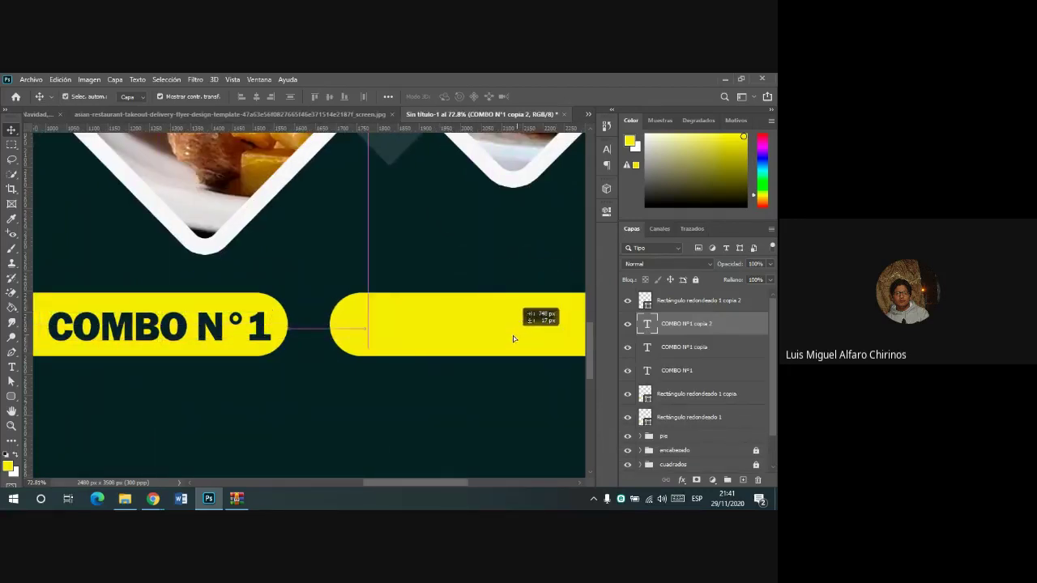
mouse_move(684, 324)
left_mouse_down()
mouse_move(701, 313)
mouse_move(640, 366)
left_mouse_up()
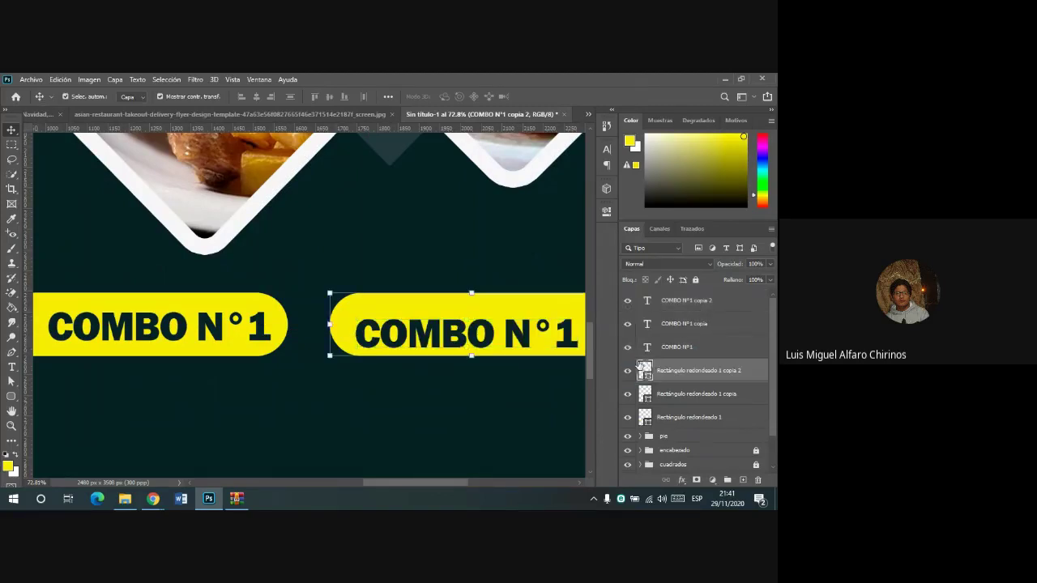
left_click(689, 301)
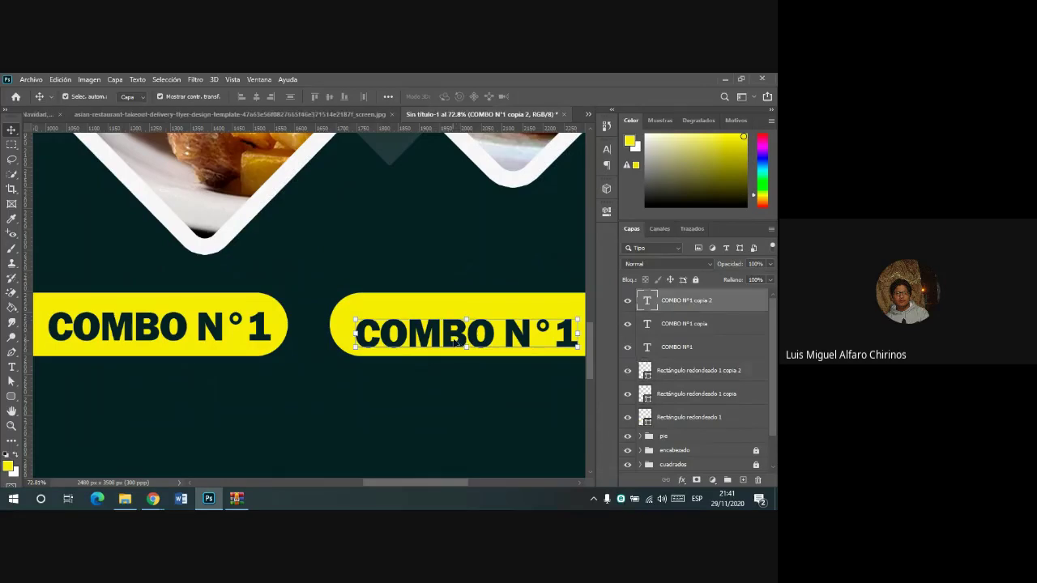
left_click_drag(456, 342, 464, 333)
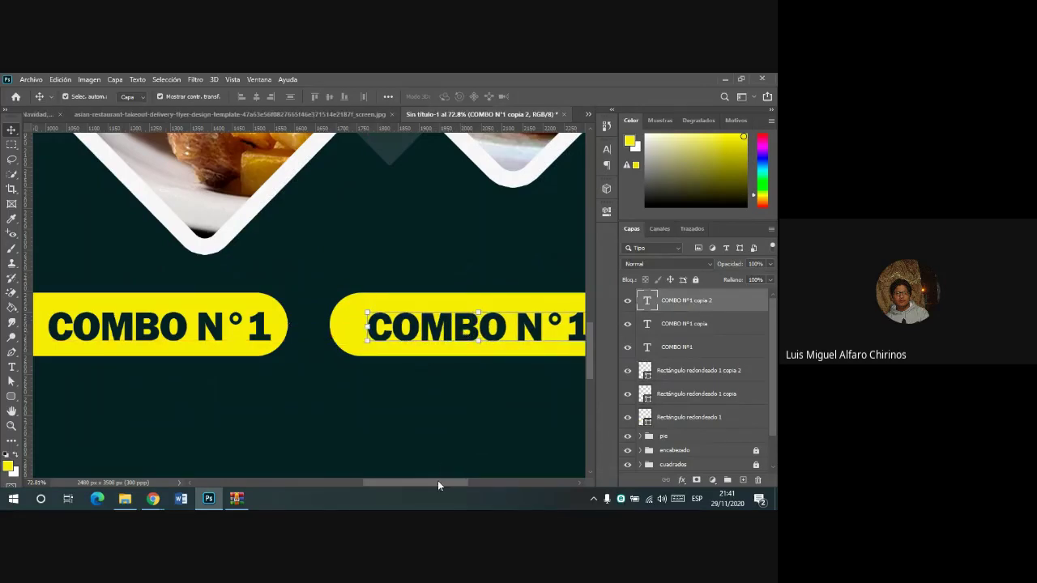
left_click_drag(437, 484, 466, 485)
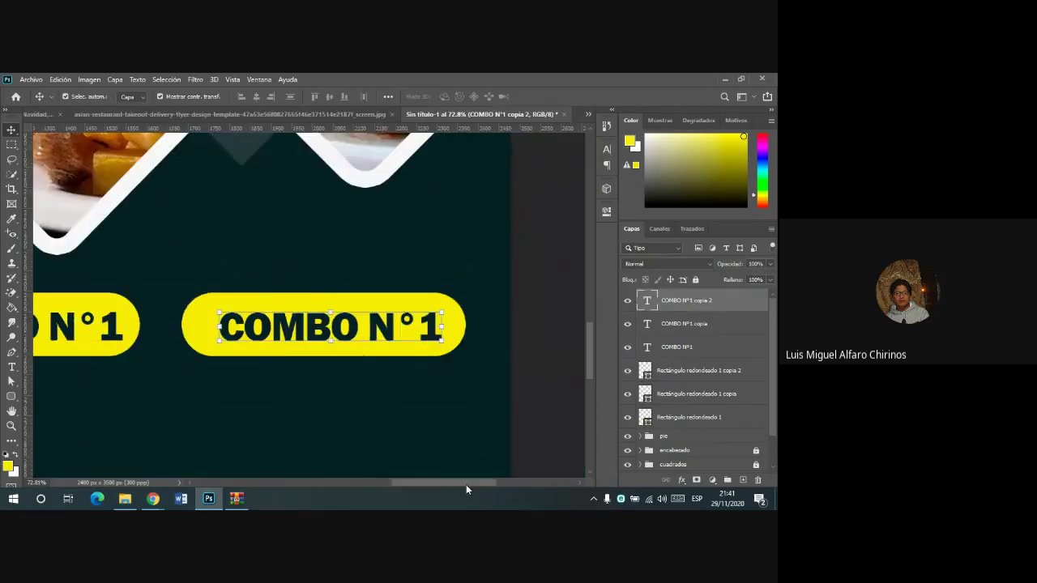
- Change the copied labels' numbers so they read COMBO N°3 and COMBO N°2
left_click(12, 369)
double_click(430, 327)
type("3")
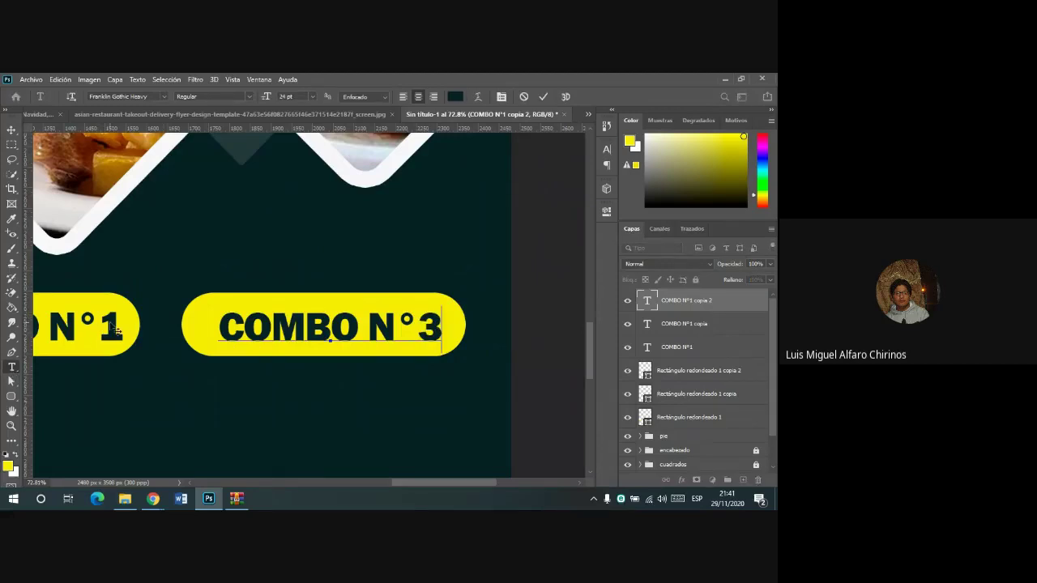
left_click(545, 97)
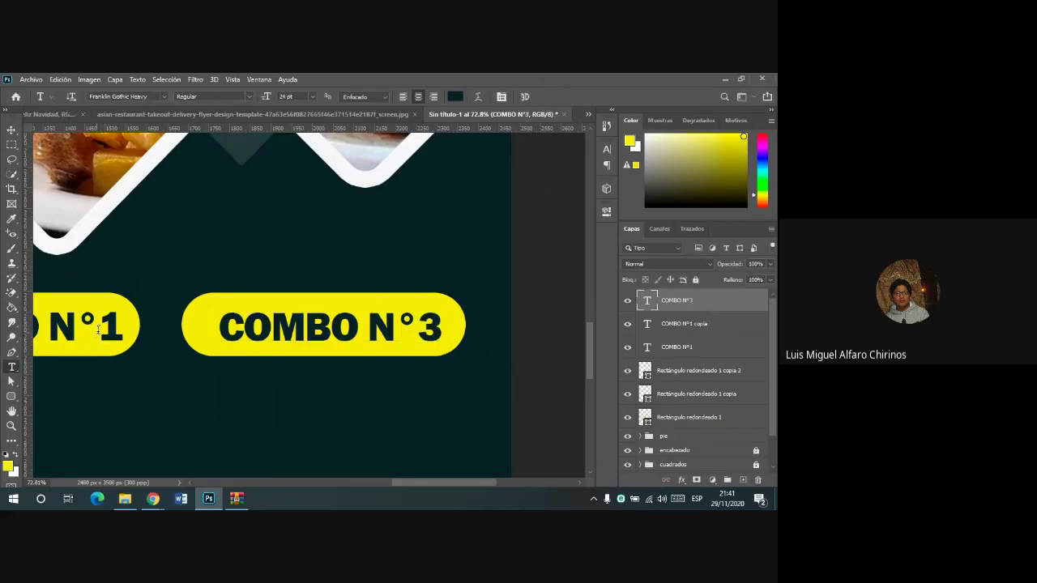
left_click(111, 326)
double_click(112, 326)
type("2")
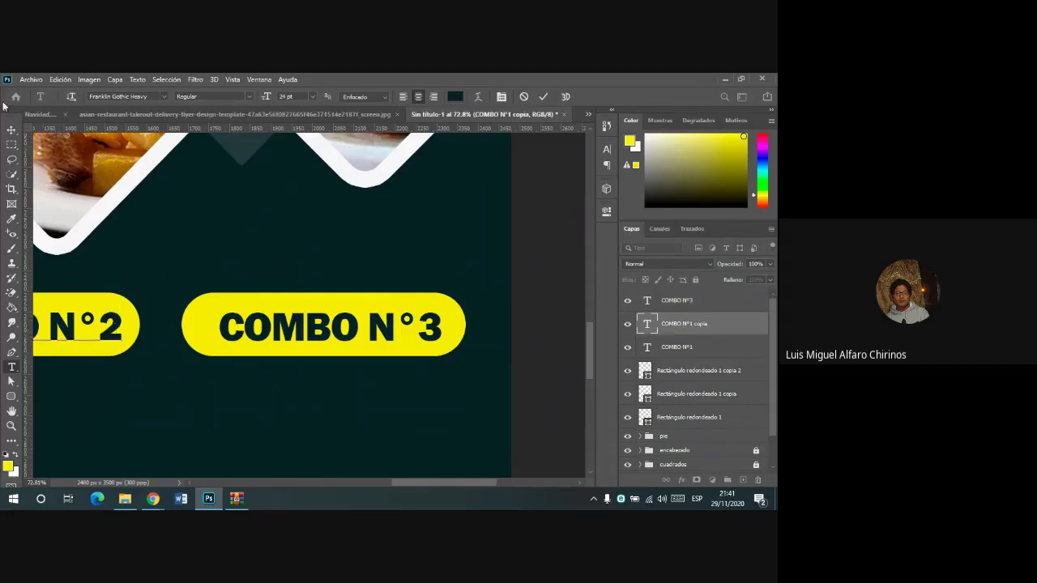
left_click(11, 129)
- Nudge COMBO N°3 and COMBO N°2 so each sits centred in its pill
left_click_drag(432, 482, 405, 482)
left_click_drag(433, 330, 424, 331)
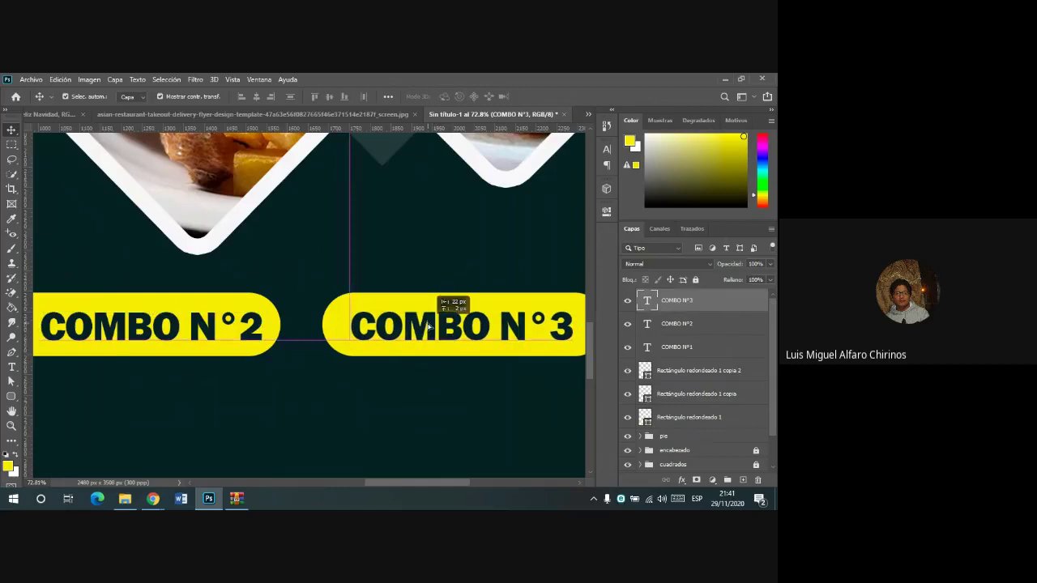
left_click(182, 330)
left_click_drag(432, 484, 408, 483)
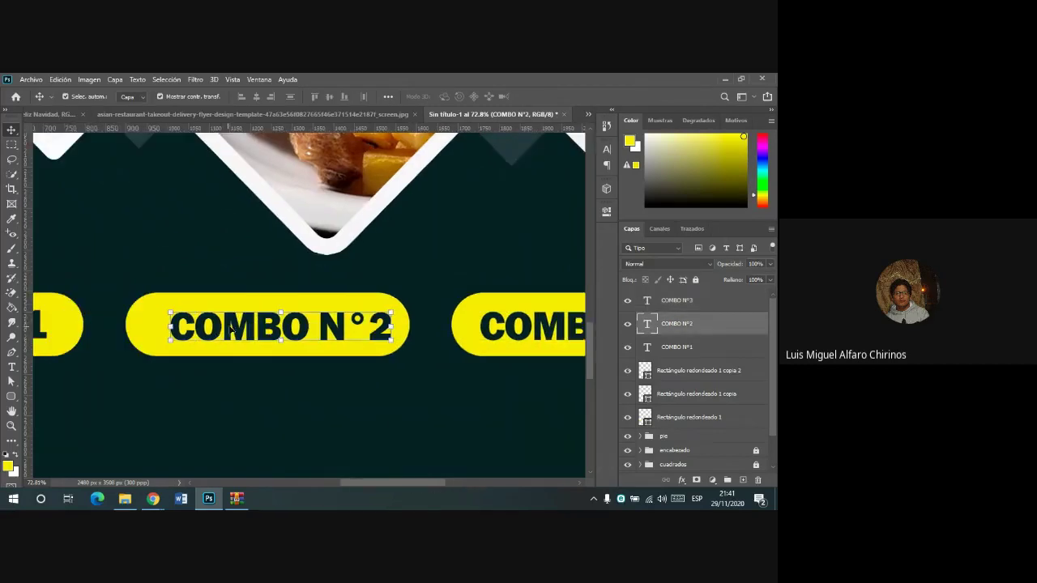
left_click_drag(230, 327, 228, 332)
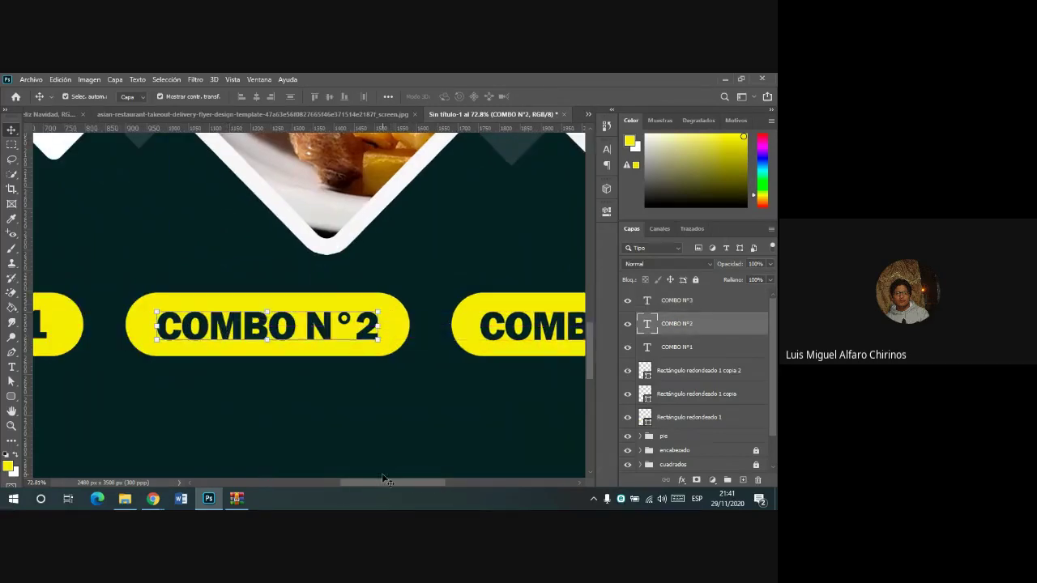
mouse_move(387, 484)
left_mouse_down()
mouse_move(379, 486)
mouse_move(396, 486)
left_mouse_up()
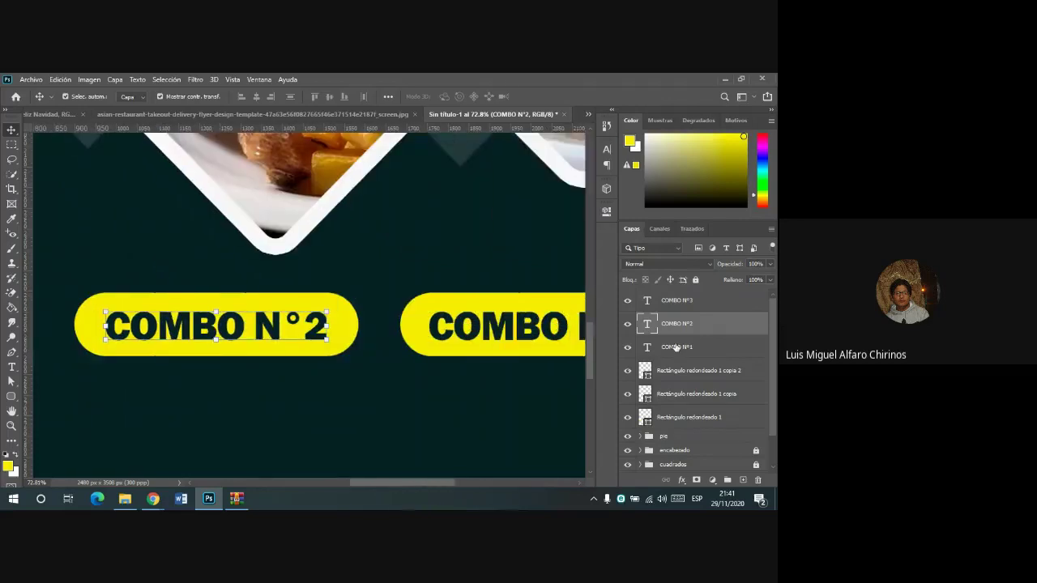
- Select all three COMBO labels and align their vertical centres
left_click(680, 305, "shift")
left_click(680, 350, "shift")
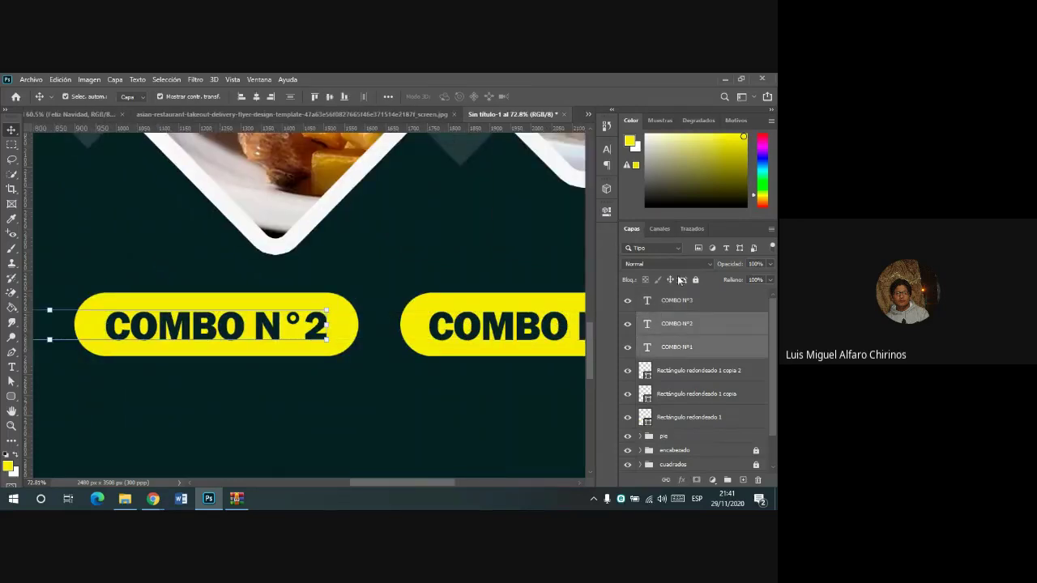
left_click(677, 300)
left_click(677, 347, "shift")
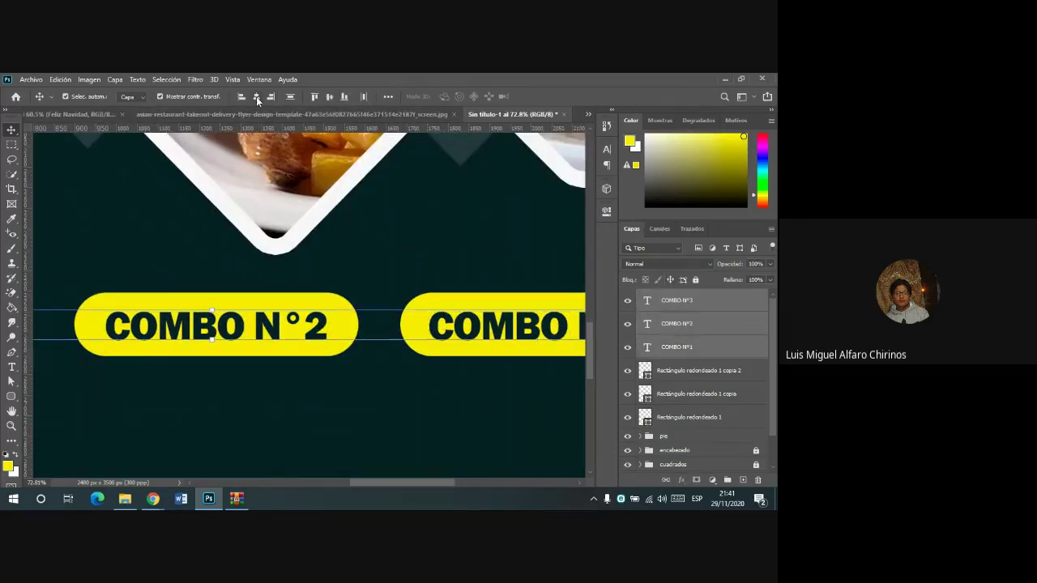
left_click(329, 98)
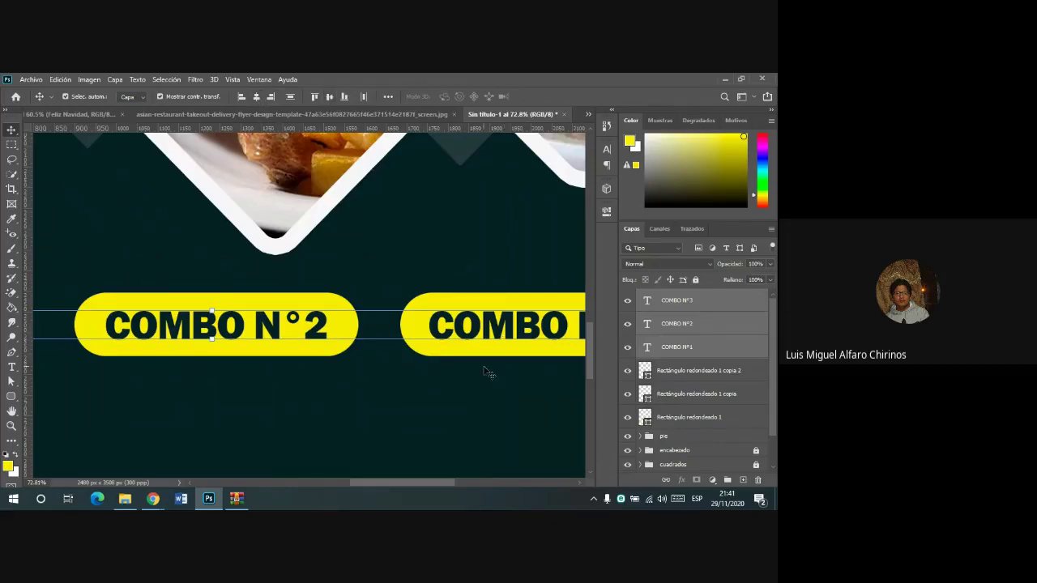
scroll(493, 377, "down", 1)
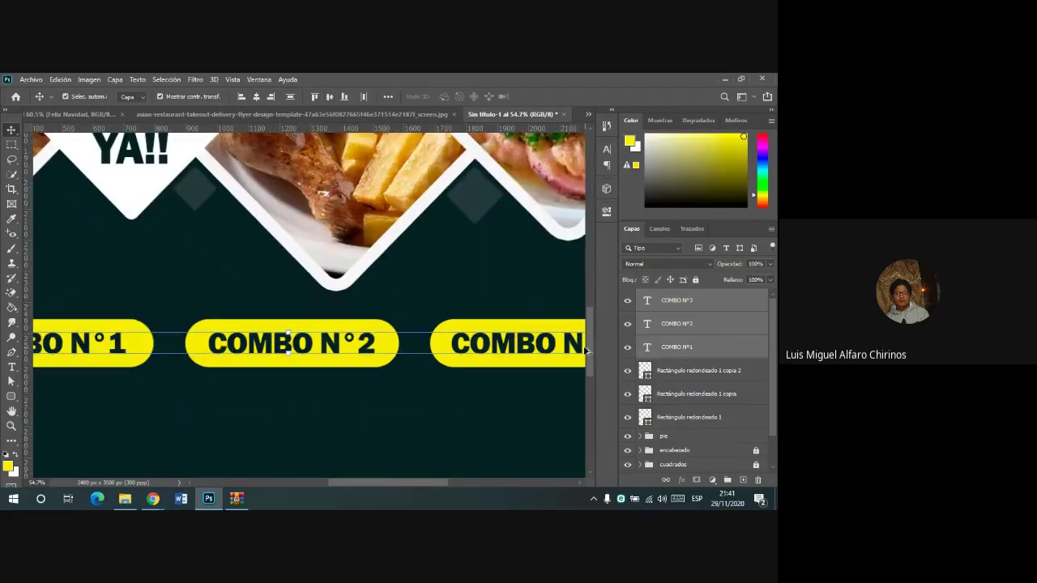
scroll(586, 350, "down", 1)
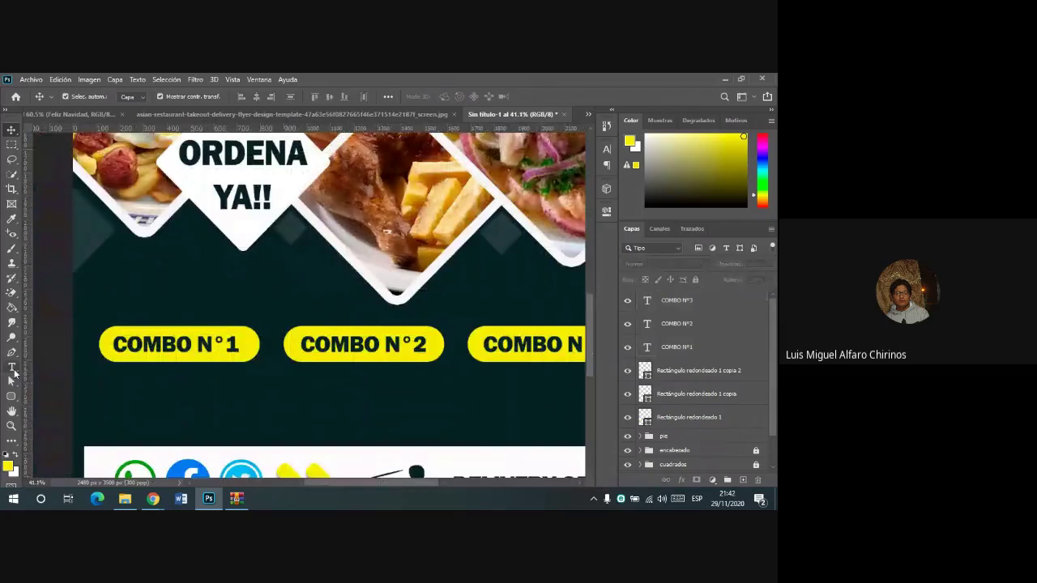
- Add an 8 pt white (#ffffff) Lorem ipsum paragraph box under COMBO N°1
left_click(12, 368)
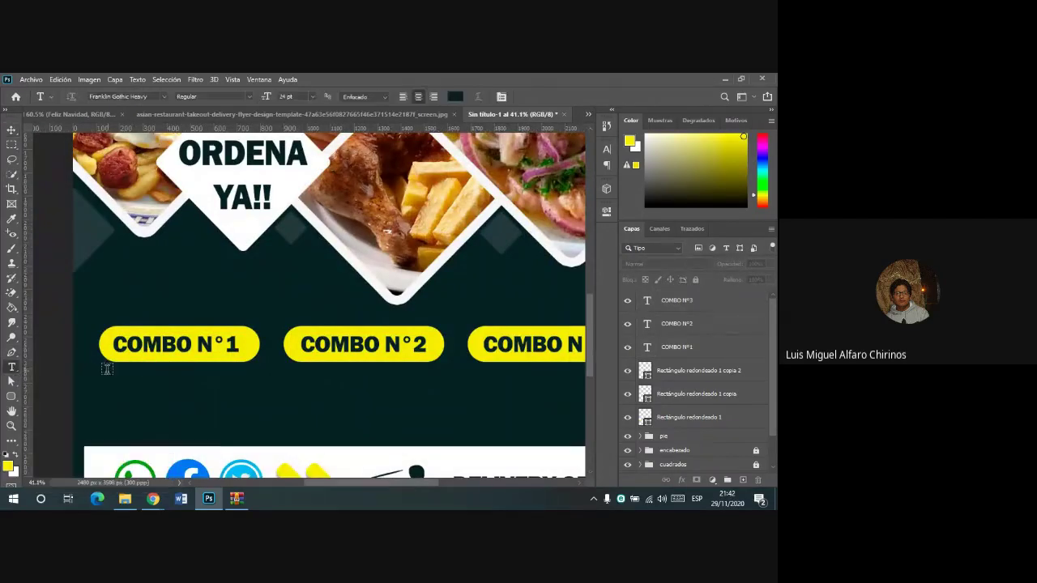
left_click_drag(104, 376, 258, 431)
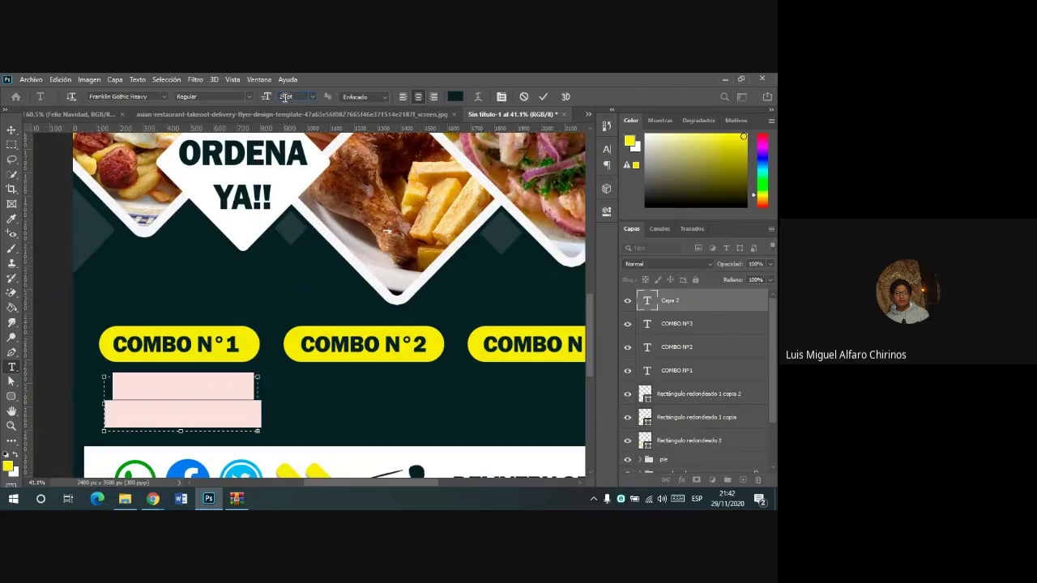
left_click(266, 97)
key("Return")
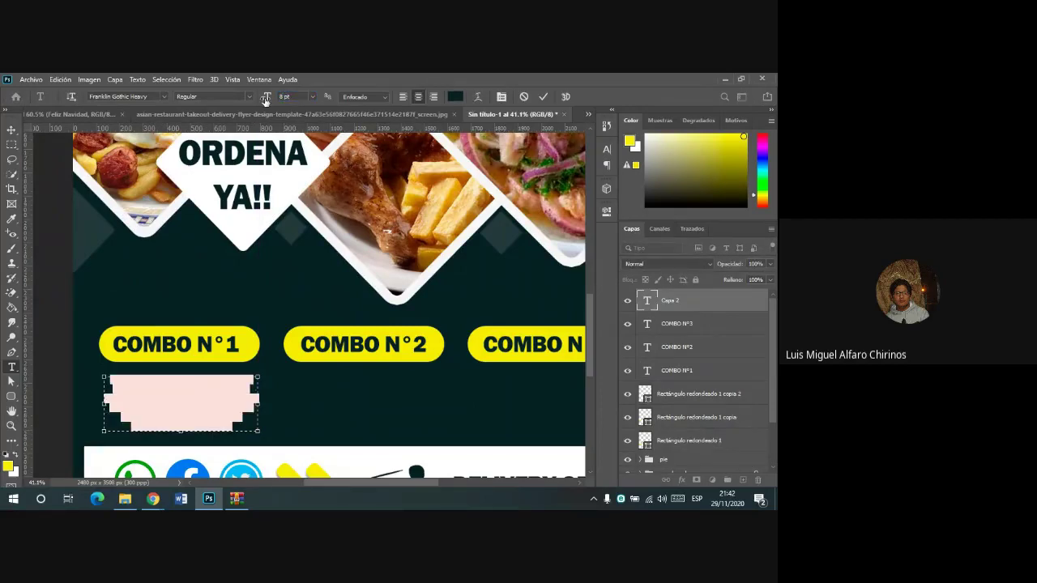
left_click(454, 96)
type("ffffff")
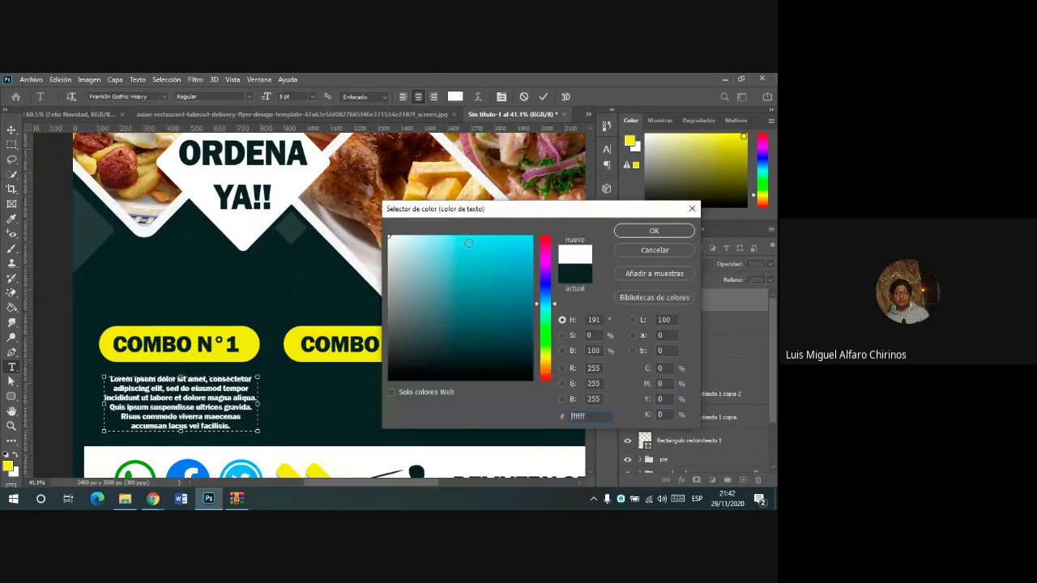
left_click(643, 234)
left_click(543, 96)
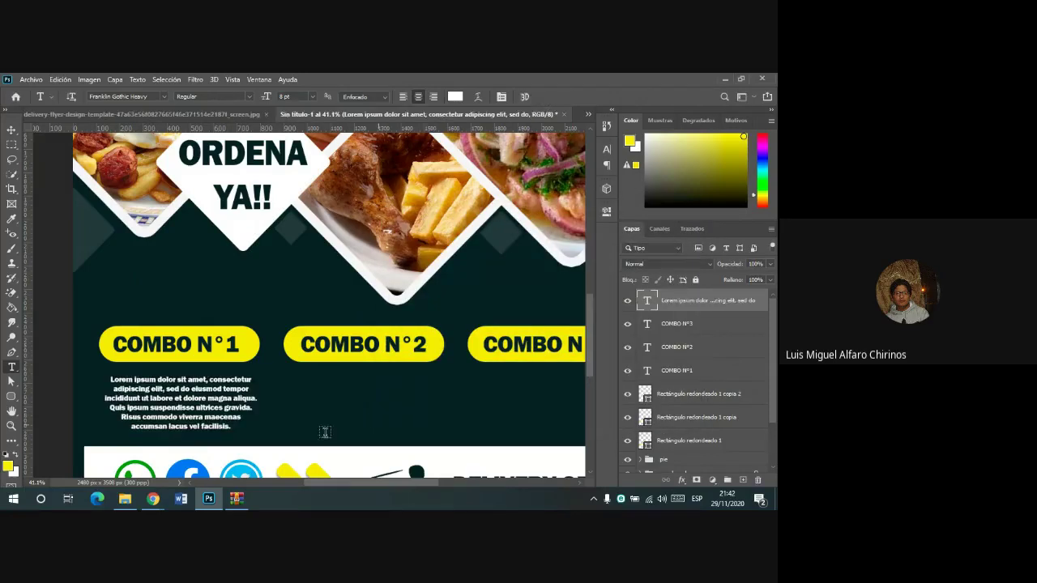
- Copy the paragraph under COMBO N°2 and N°3 and align all three on one line
left_click(12, 130)
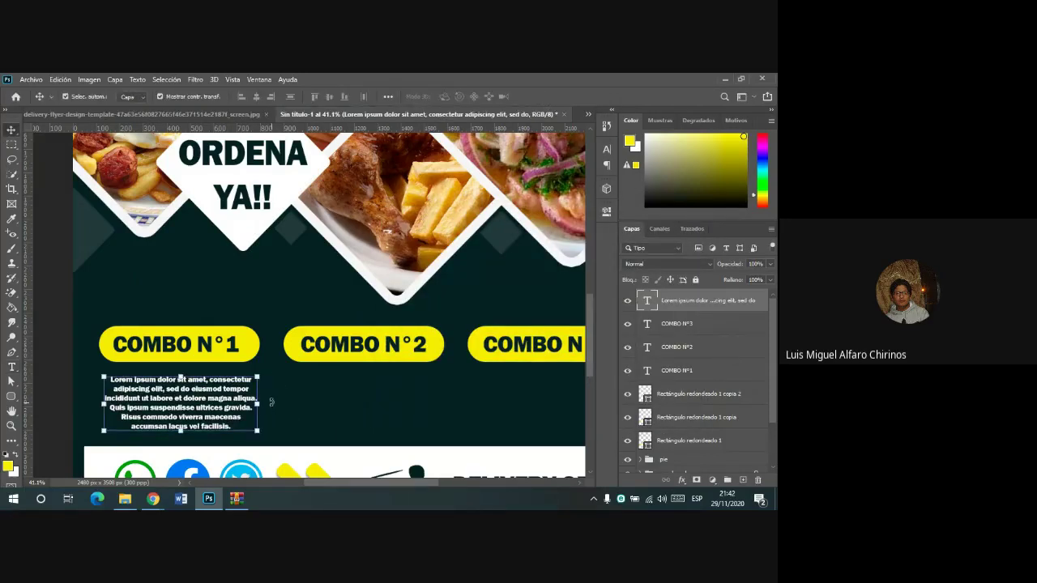
left_click_drag(227, 405, 407, 405)
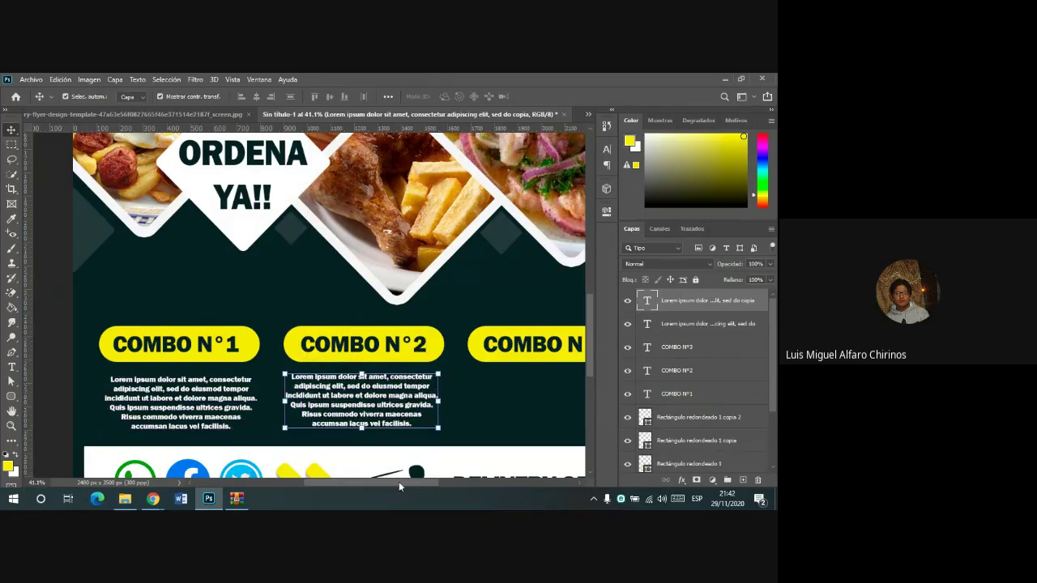
left_click_drag(398, 485, 417, 482)
left_click_drag(324, 394, 519, 391)
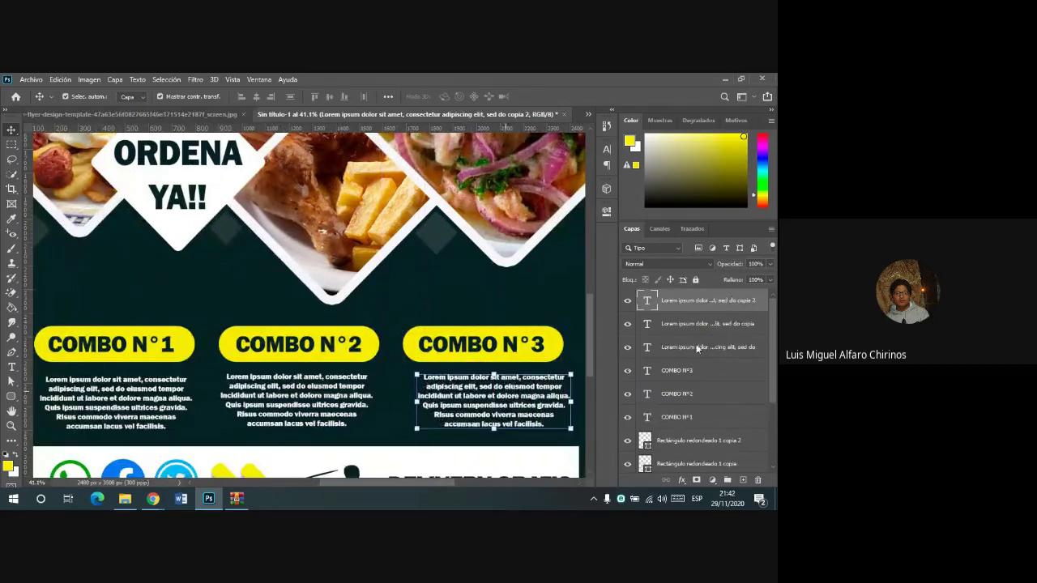
left_click(697, 348, "shift")
left_click(330, 96)
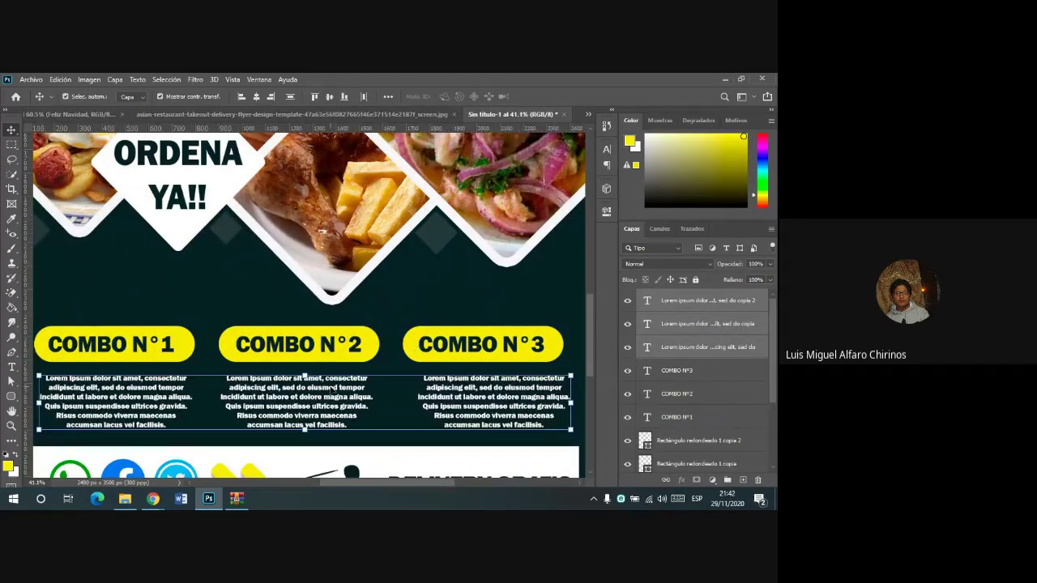
left_click(698, 304)
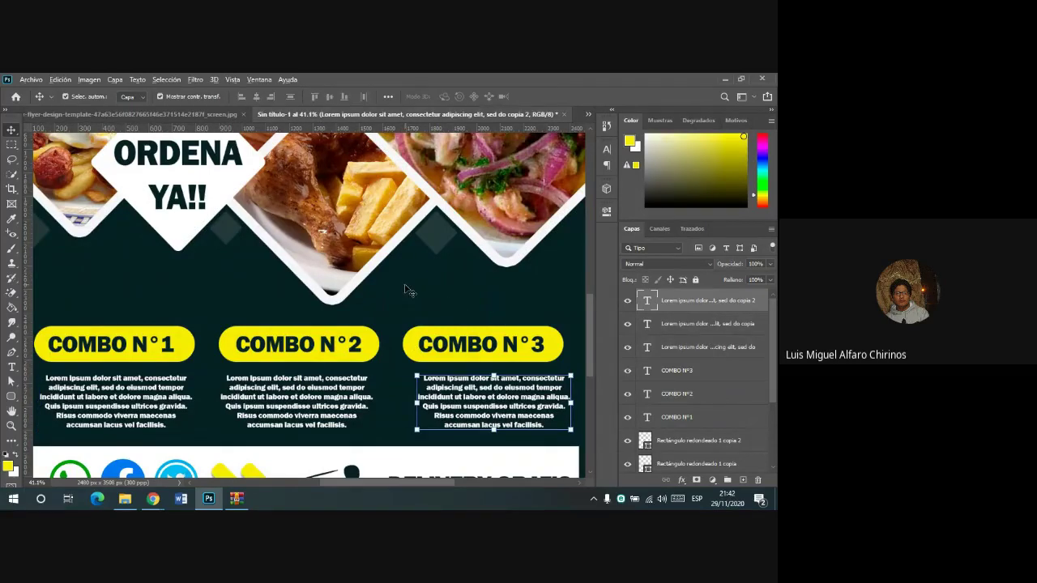
scroll(407, 289, "down", 2)
scroll(407, 290, "down", 3)
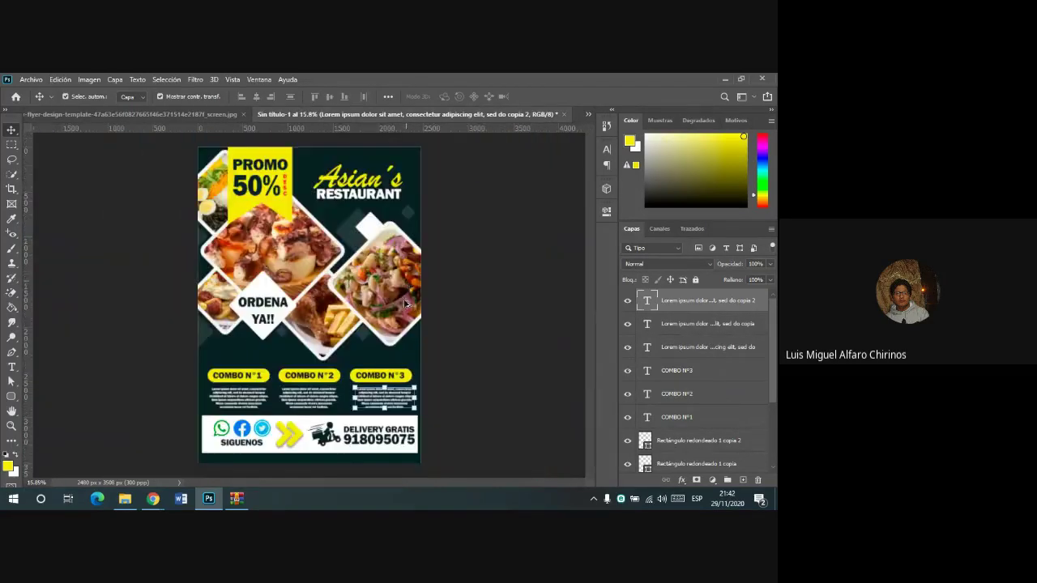
- Commit the flyer's text edit and switch to the WhatsApp Web chat in Chrome
left_click(370, 356)
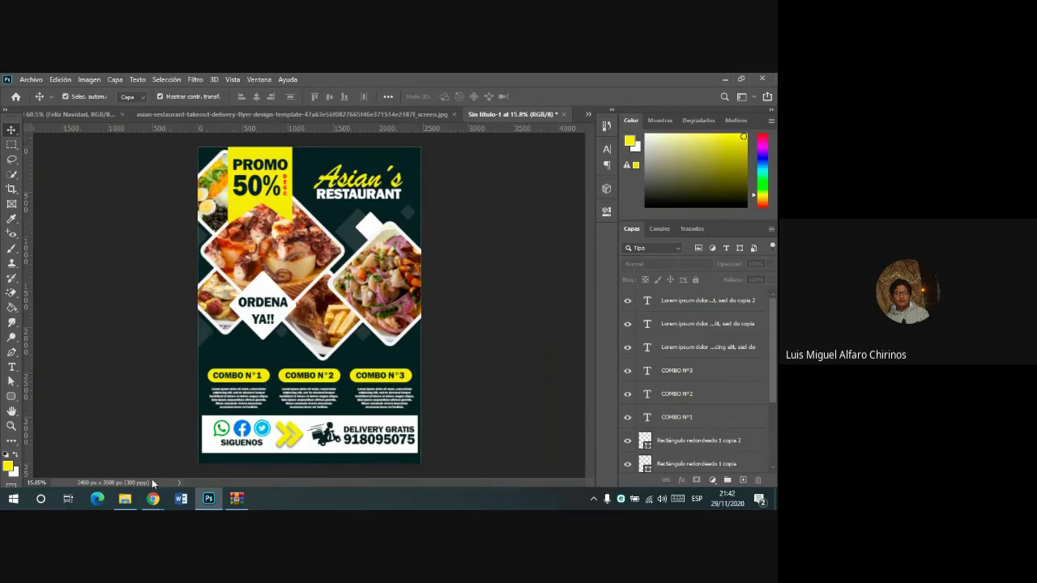
mouse_move(152, 498)
left_click(109, 457)
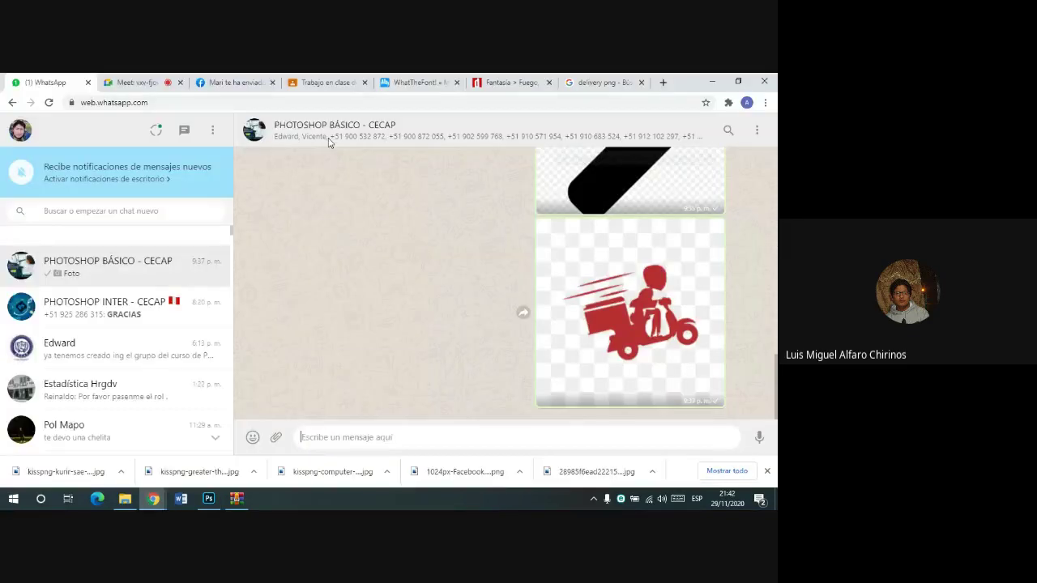
- Check the Google Meet class chat, then return to the Photoshop flyer
left_click(134, 82)
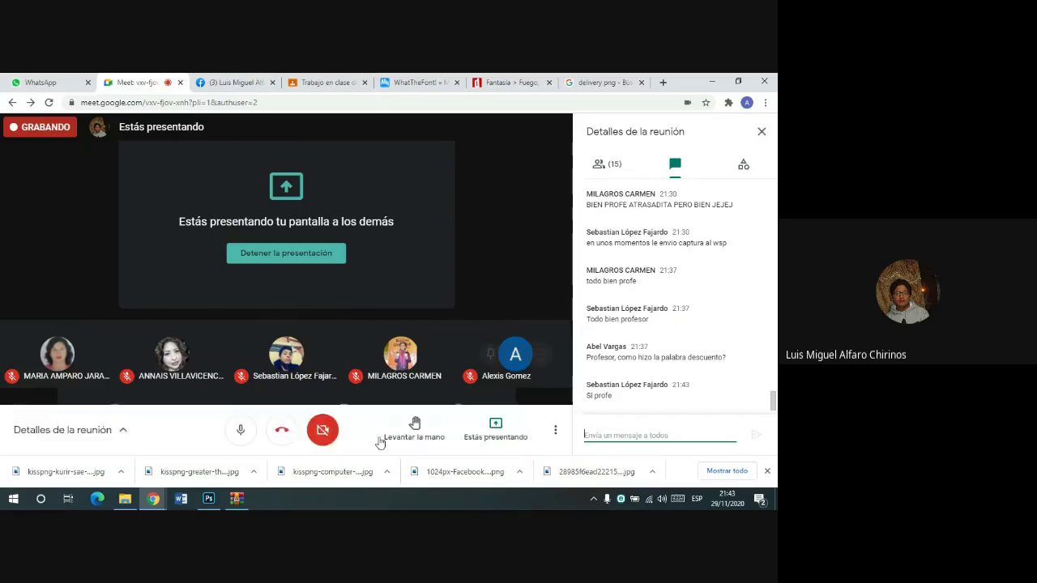
left_click(208, 498)
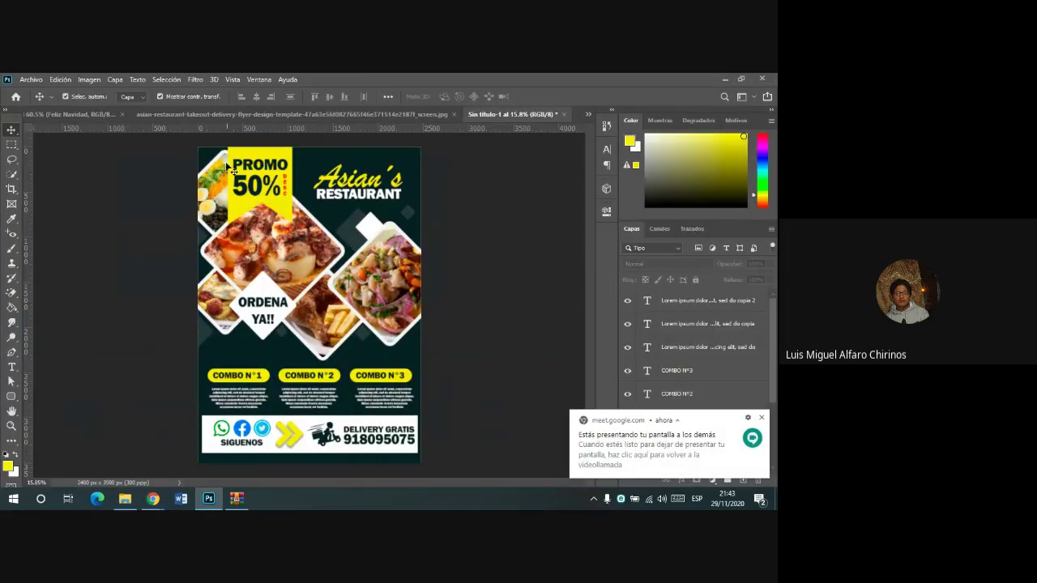
- Quick-export the flyer as PNG 'Sin título-1.png' to the Desktop, then minimize Photoshop
left_click(31, 79)
mouse_move(40, 245)
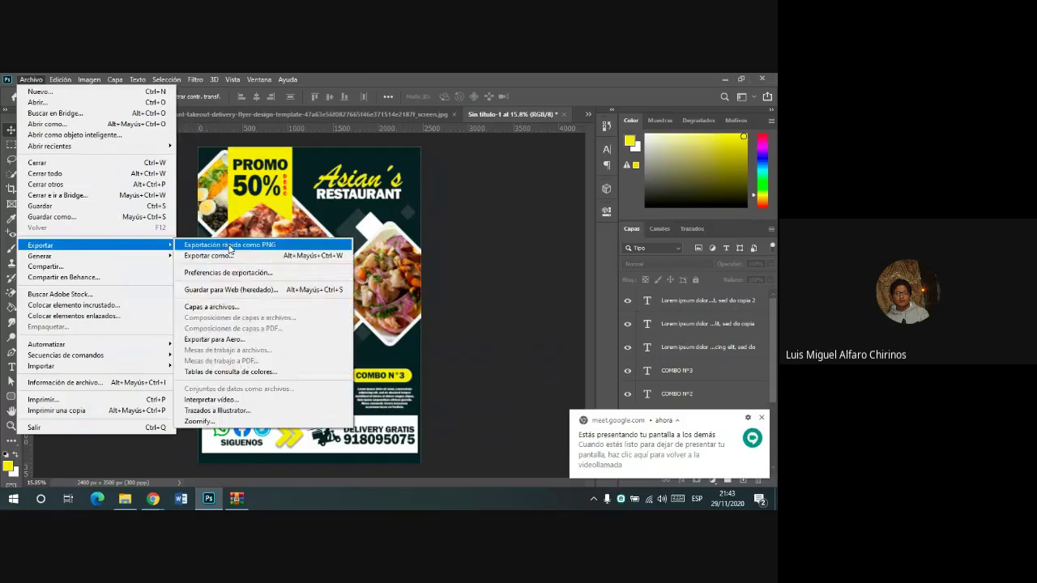
left_click(230, 246)
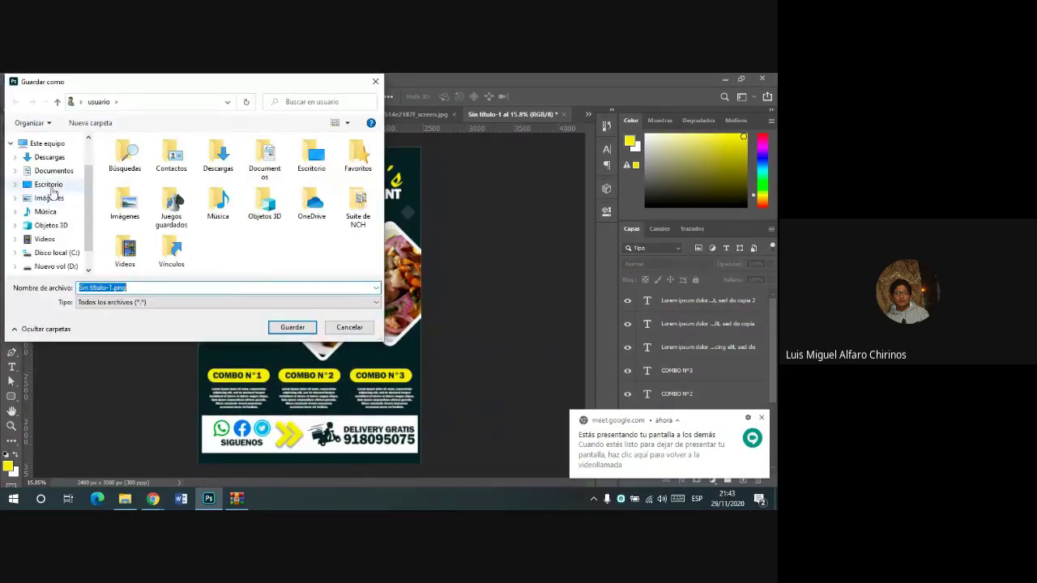
left_click(49, 184)
left_click(293, 327)
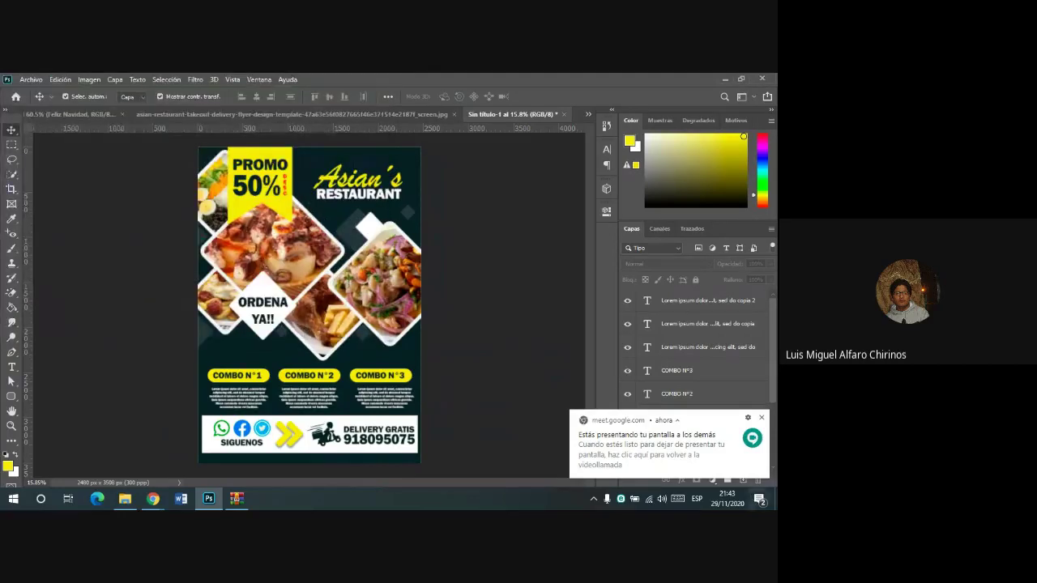
left_click(775, 498)
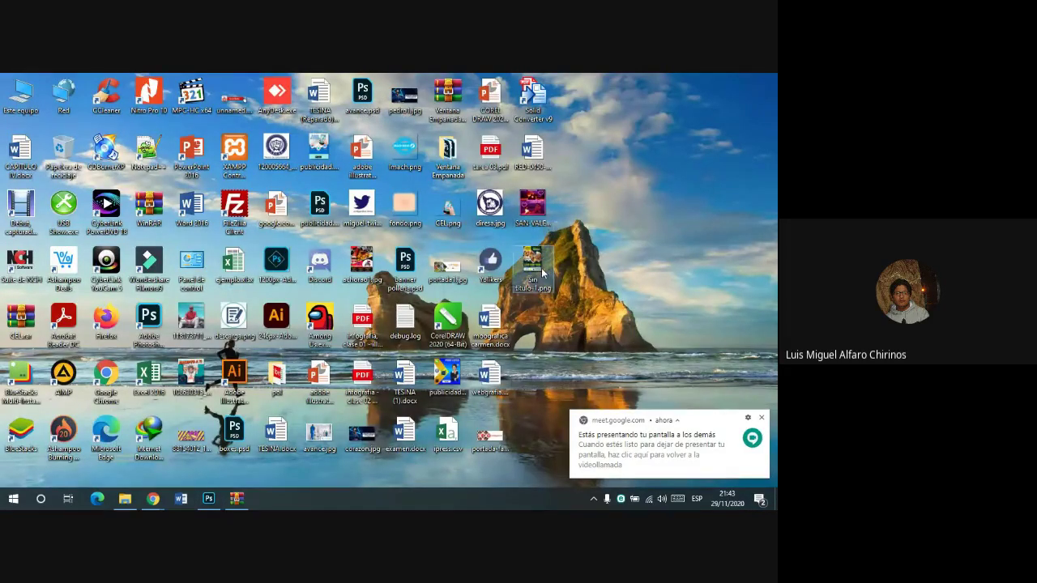
left_click(761, 418)
double_click(552, 285)
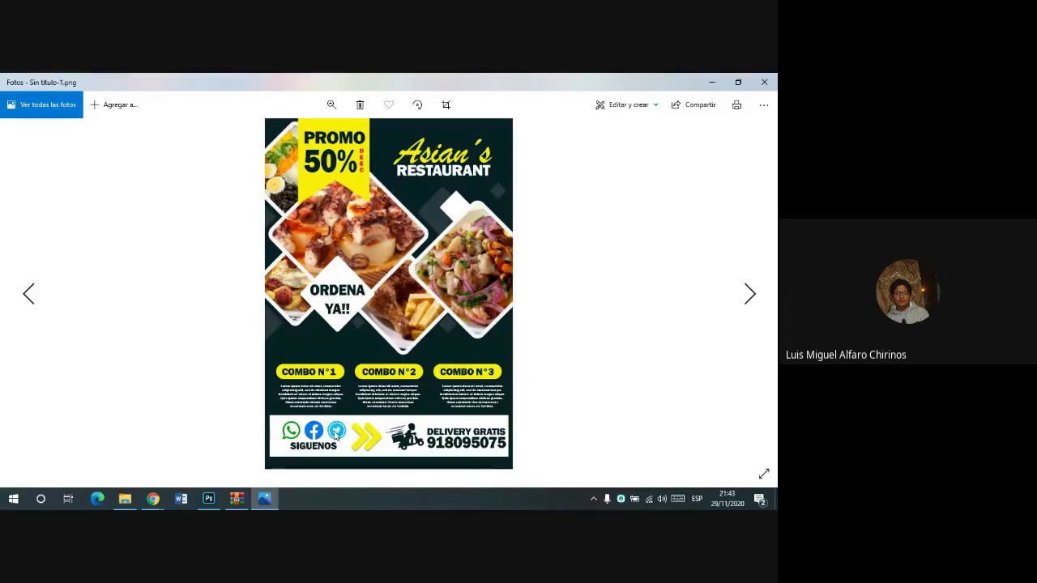
scroll(336, 434, "up", 1)
left_click(749, 293)
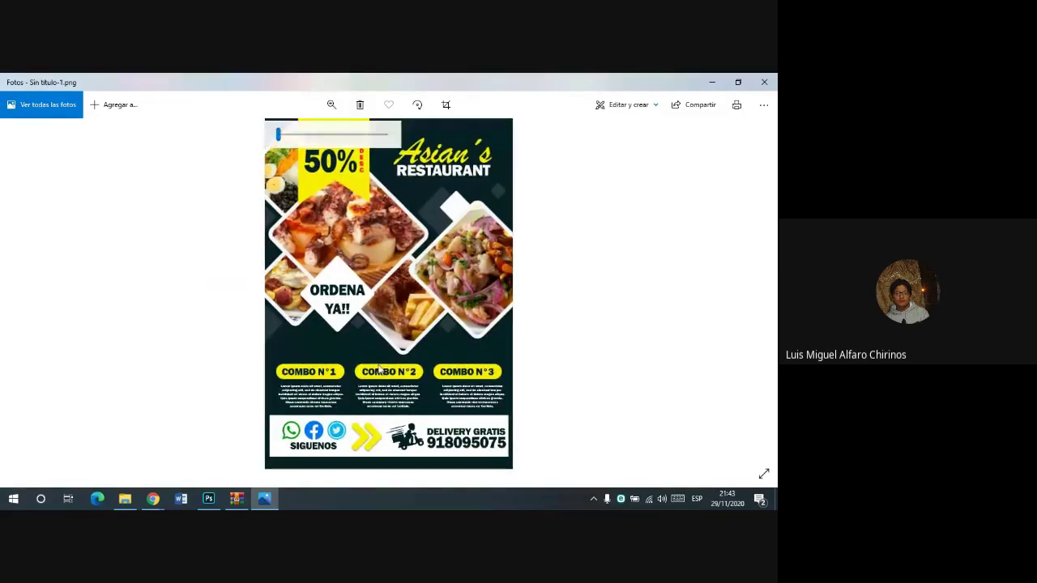
left_click(331, 104)
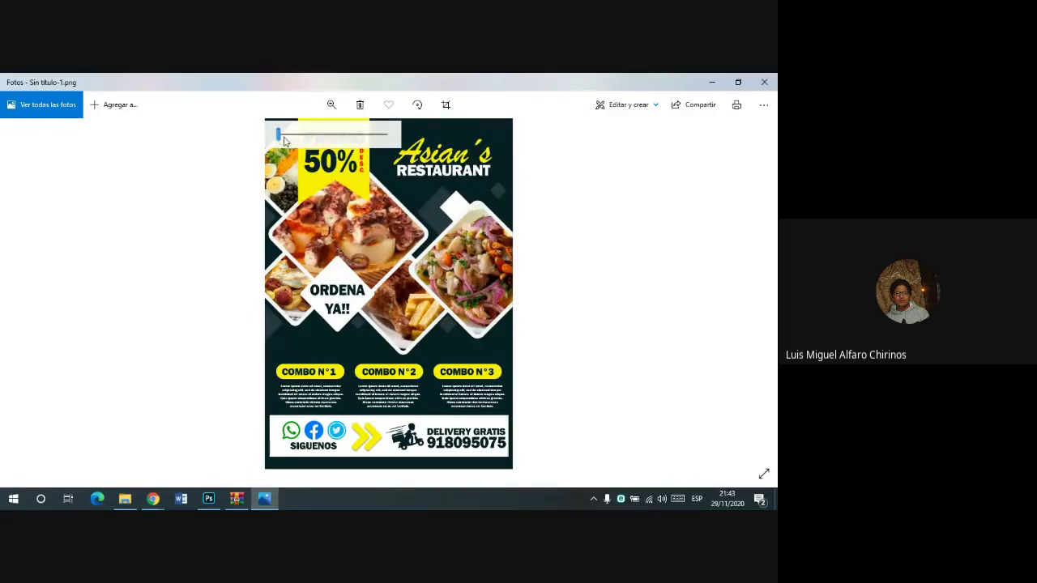
left_click(327, 134)
left_click_drag(330, 148, 293, 184)
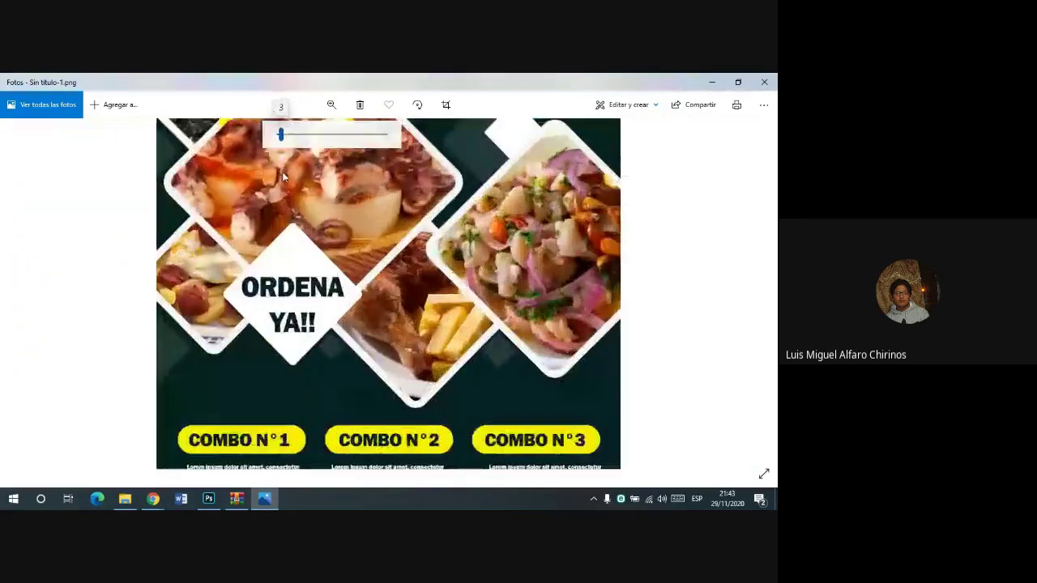
scroll(480, 364, "down", 3)
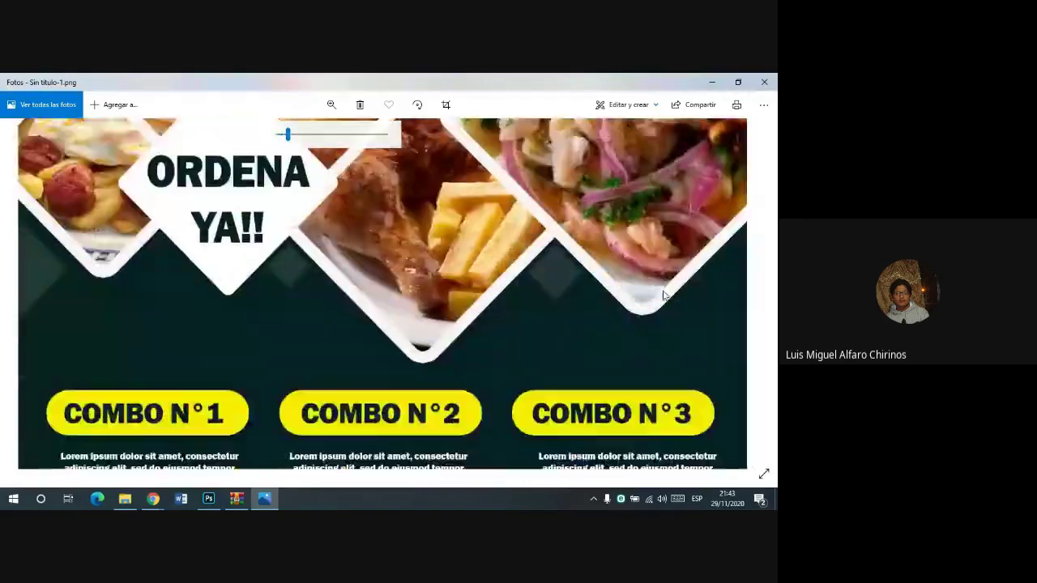
scroll(480, 369, "down", 3)
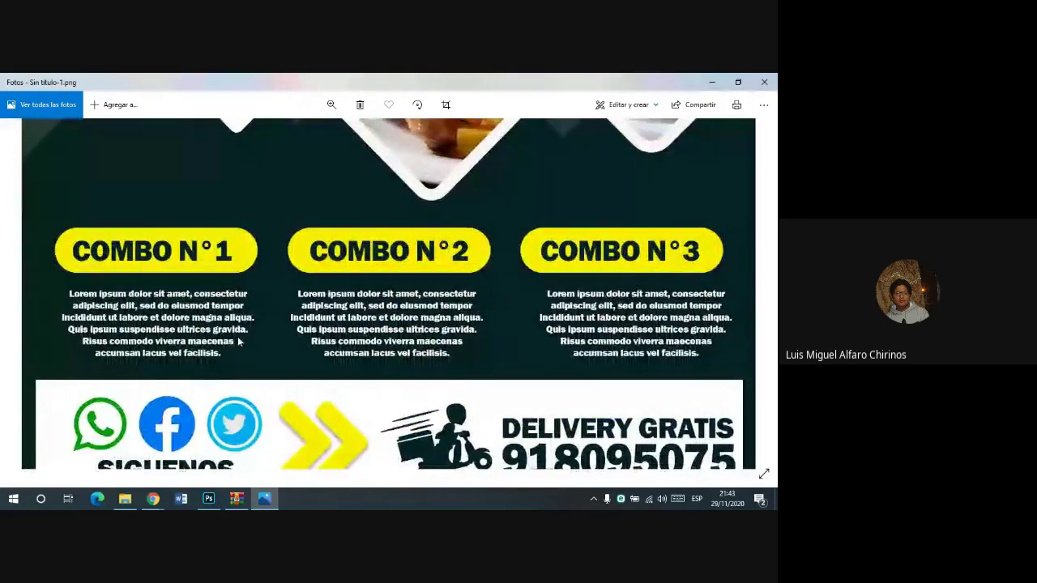
scroll(393, 293, "up", 1)
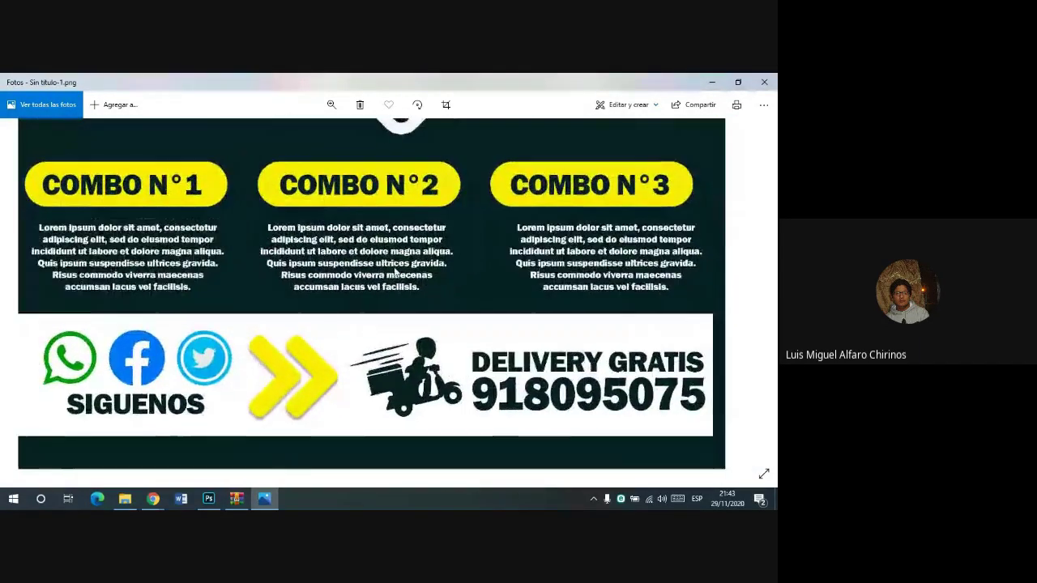
left_click_drag(171, 133, 202, 173)
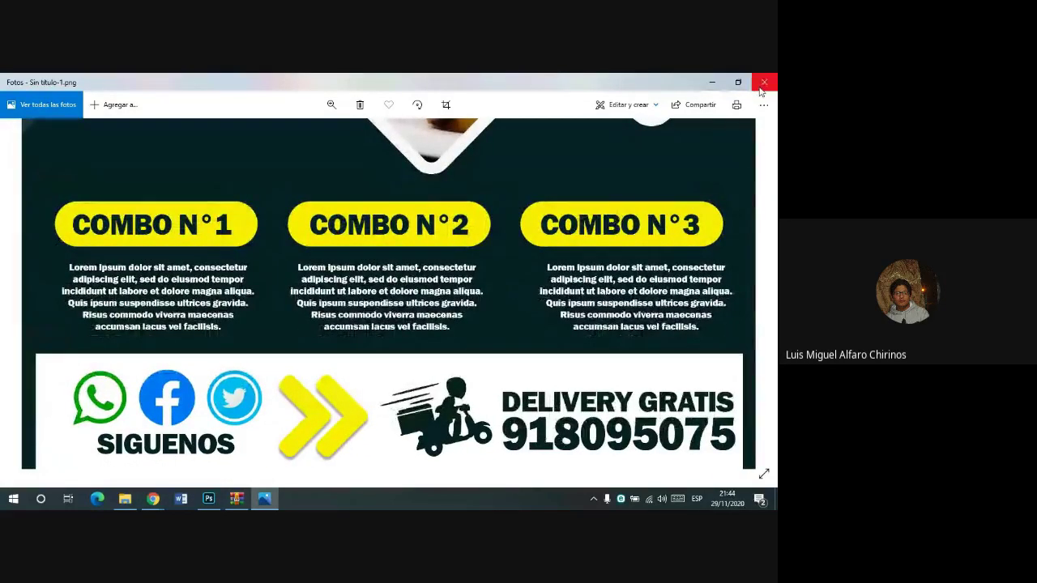
scroll(389, 243, "up", 5)
scroll(429, 276, "up", 6)
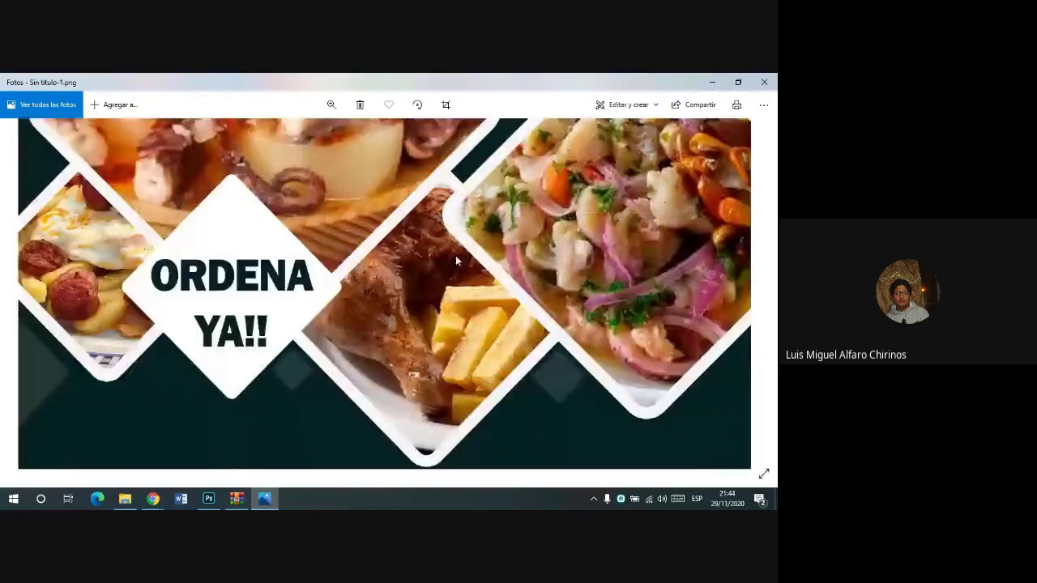
scroll(405, 300, "up", 6)
scroll(369, 316, "up", 3)
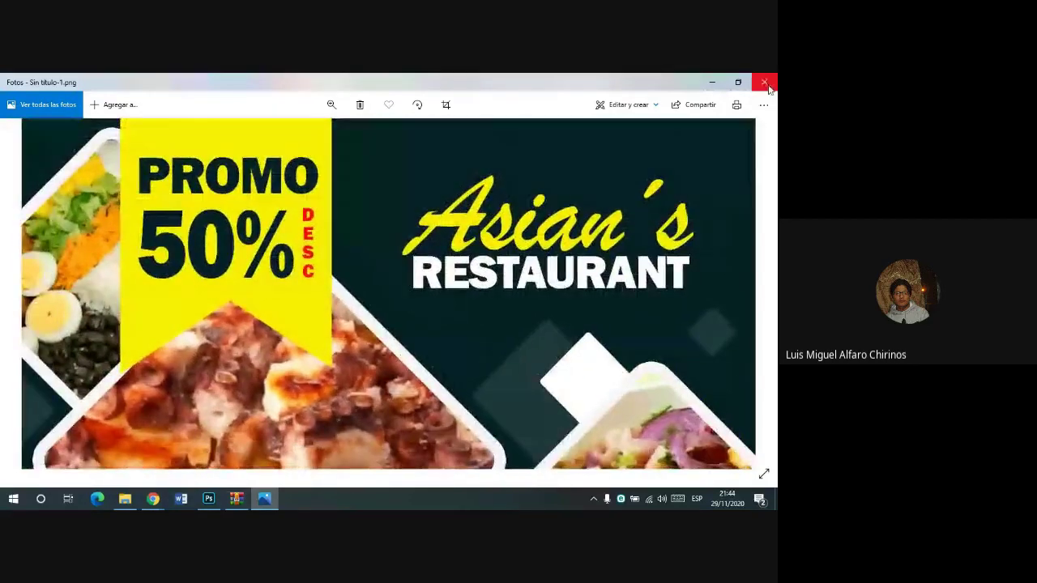
left_click(764, 82)
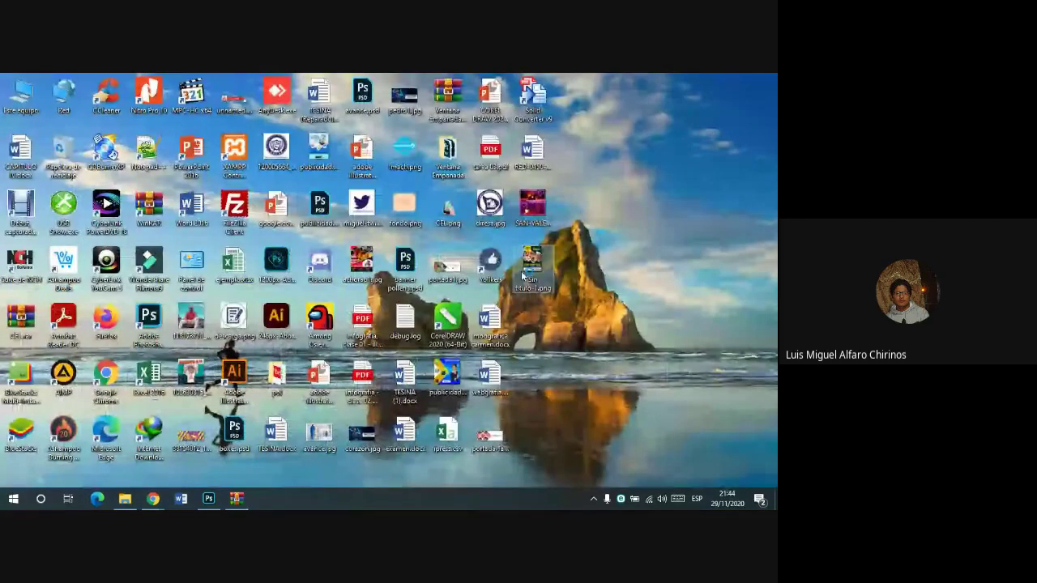
- Reopen the exported flyer PNG, bring Photoshop forward, then return to the Google Meet call
double_click(523, 277)
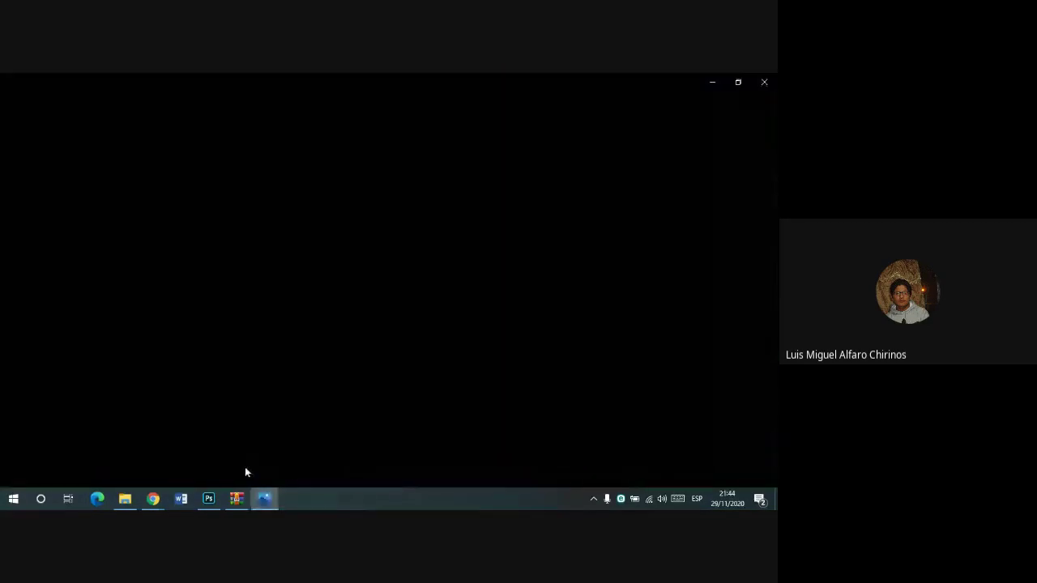
left_click(208, 498)
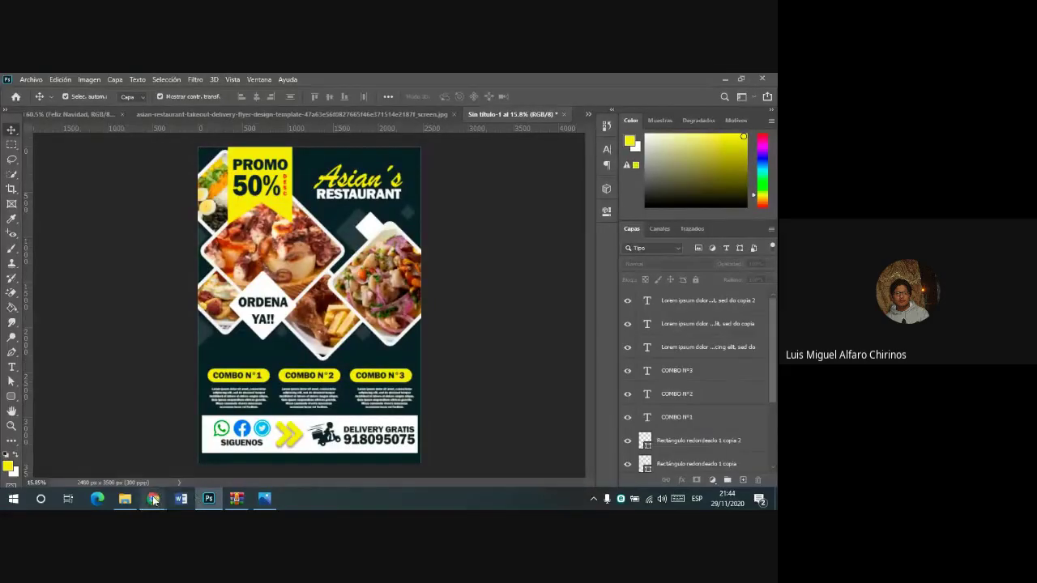
mouse_move(152, 498)
left_click(77, 438)
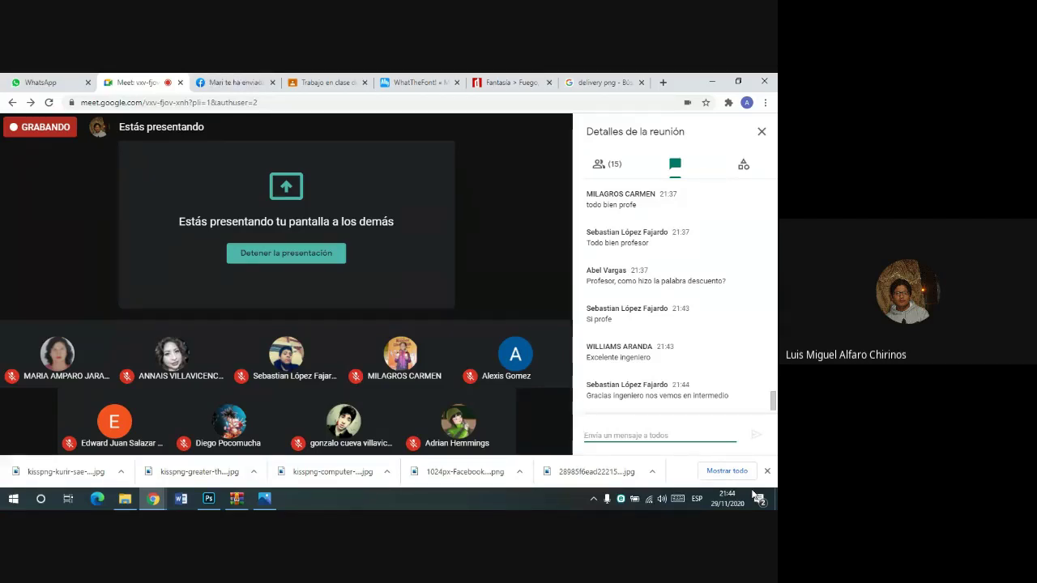
left_click(213, 498)
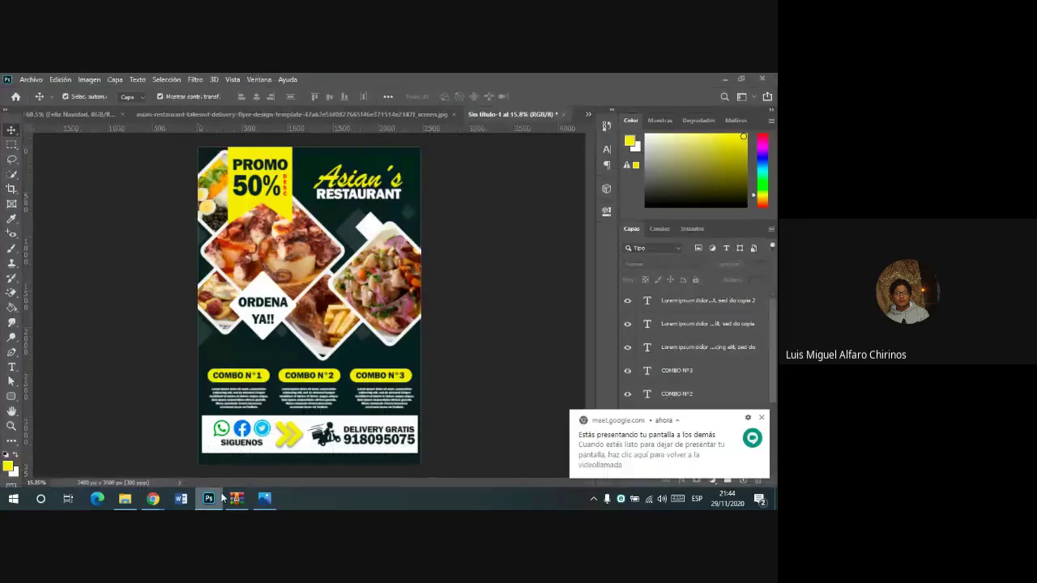
left_click(223, 497)
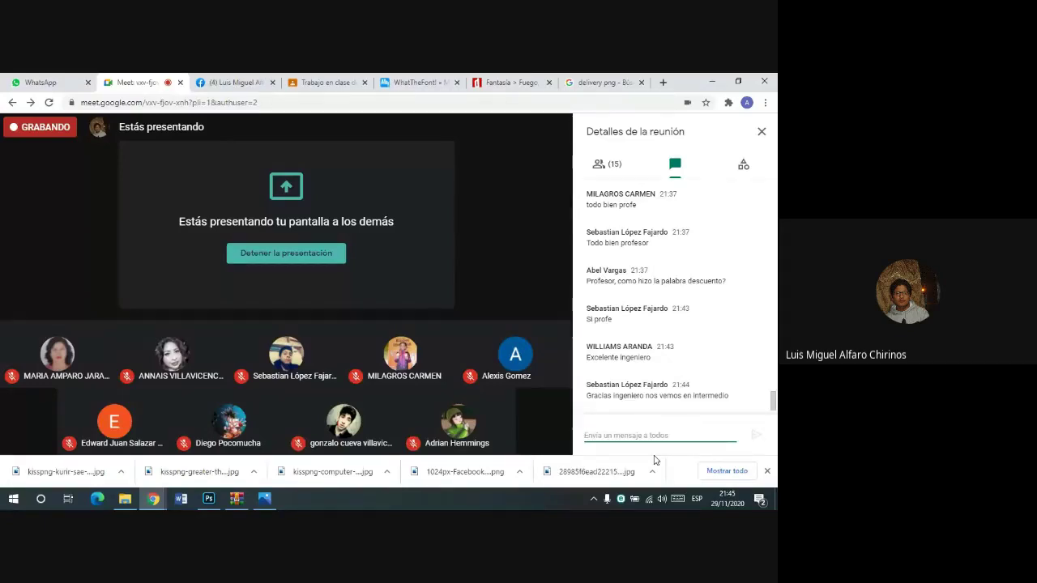
left_click(208, 498)
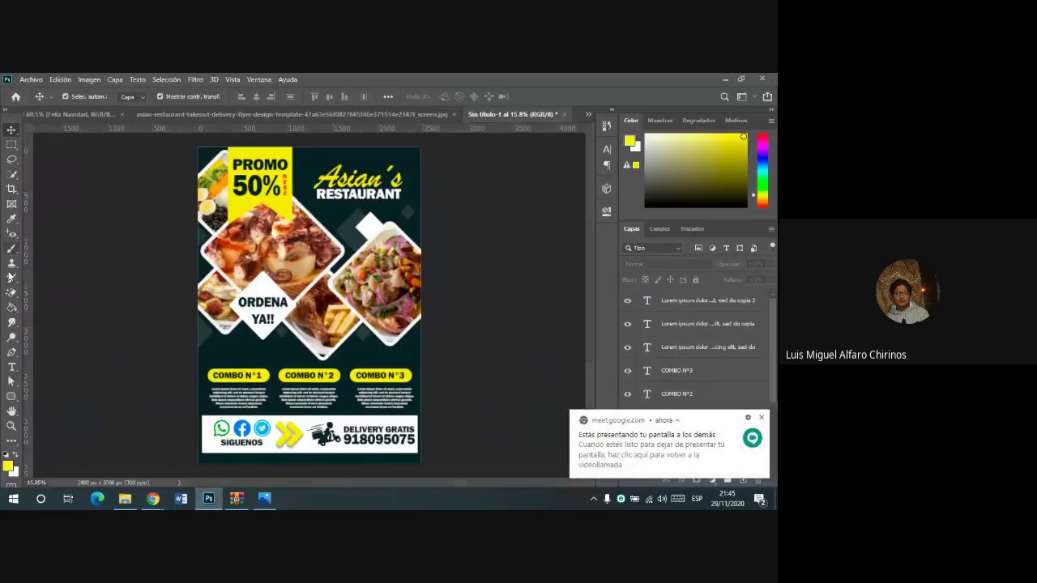
left_click_drag(12, 367, 95, 378)
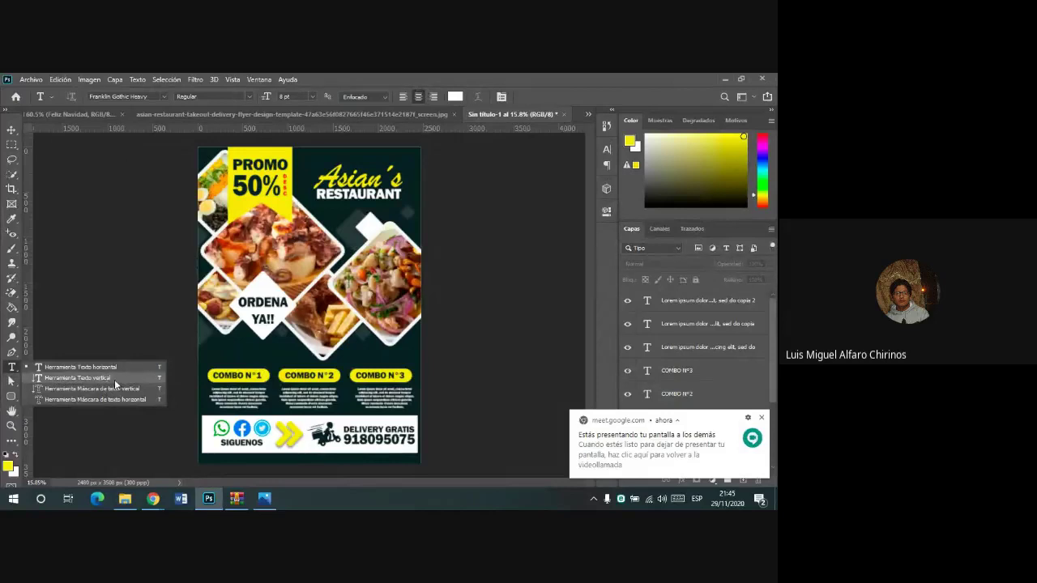
left_click(76, 448)
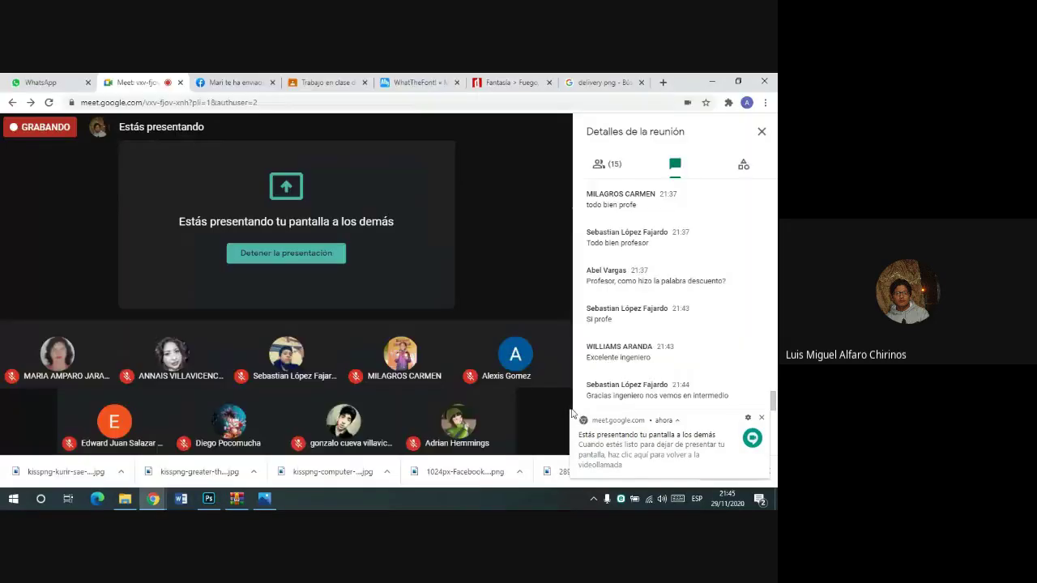